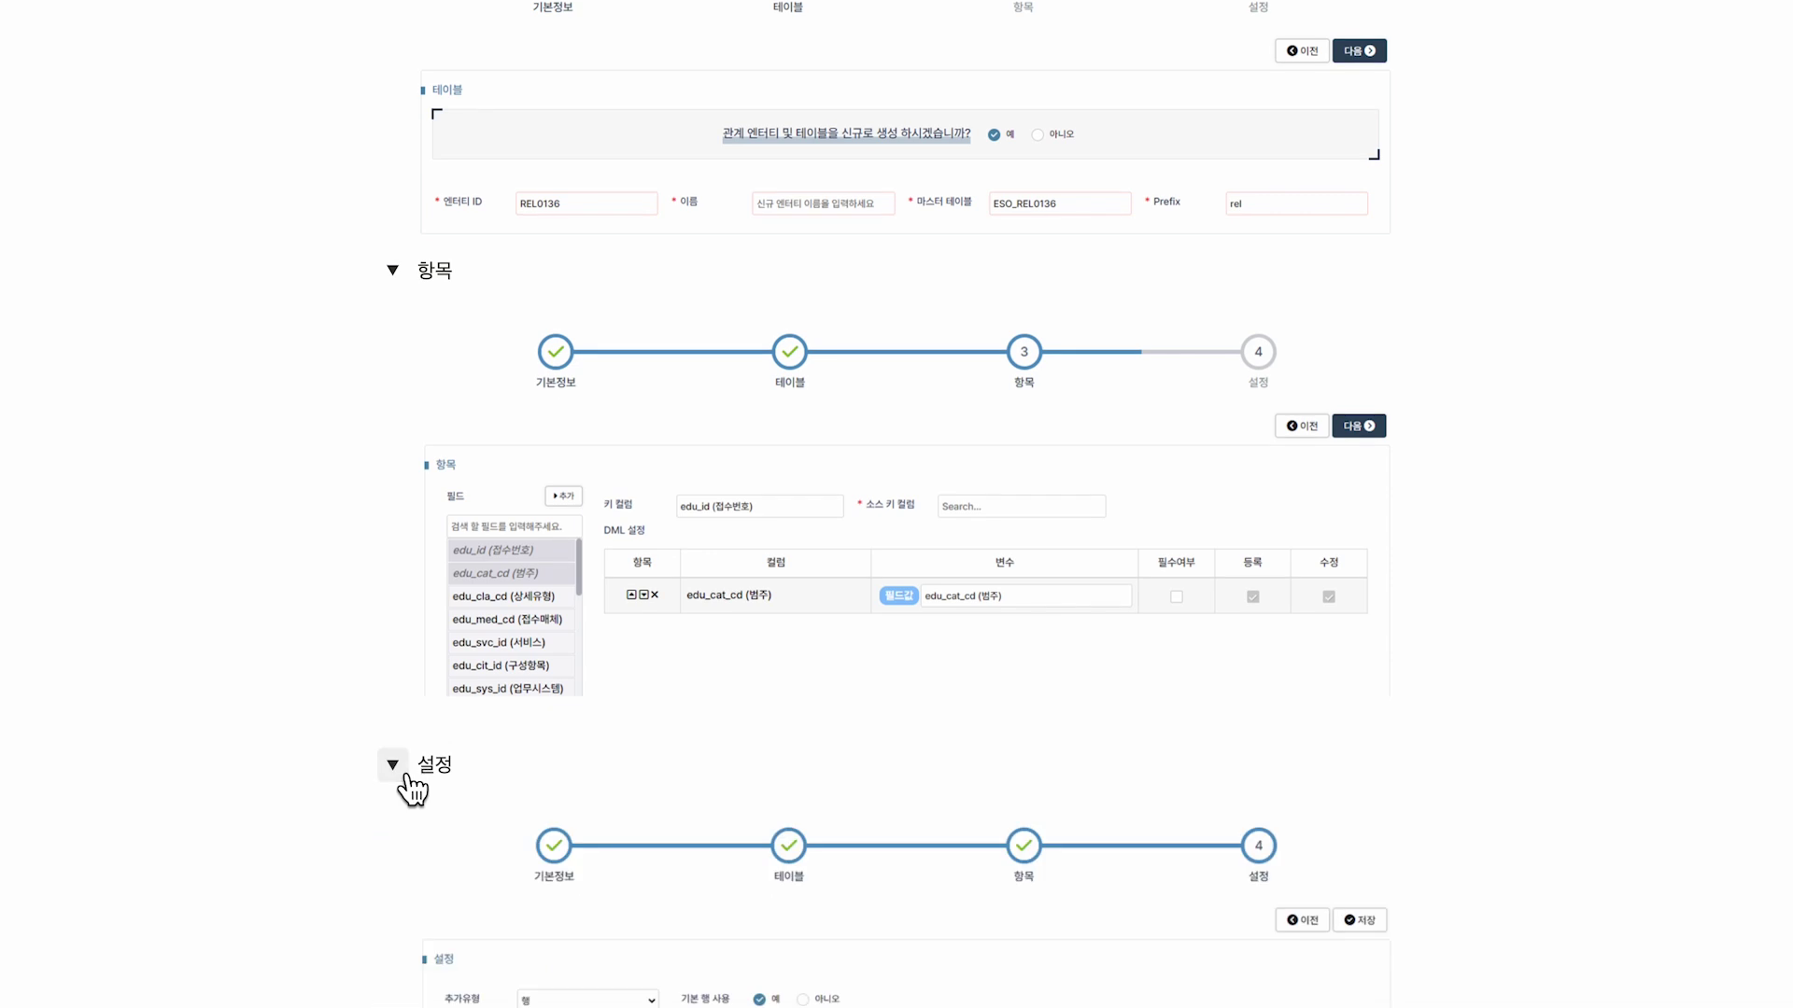
Highlight the Step by Step heading, the 연결 foreign-key definition and the N:N 관계 line.
scroll(401, 775, down, 4)
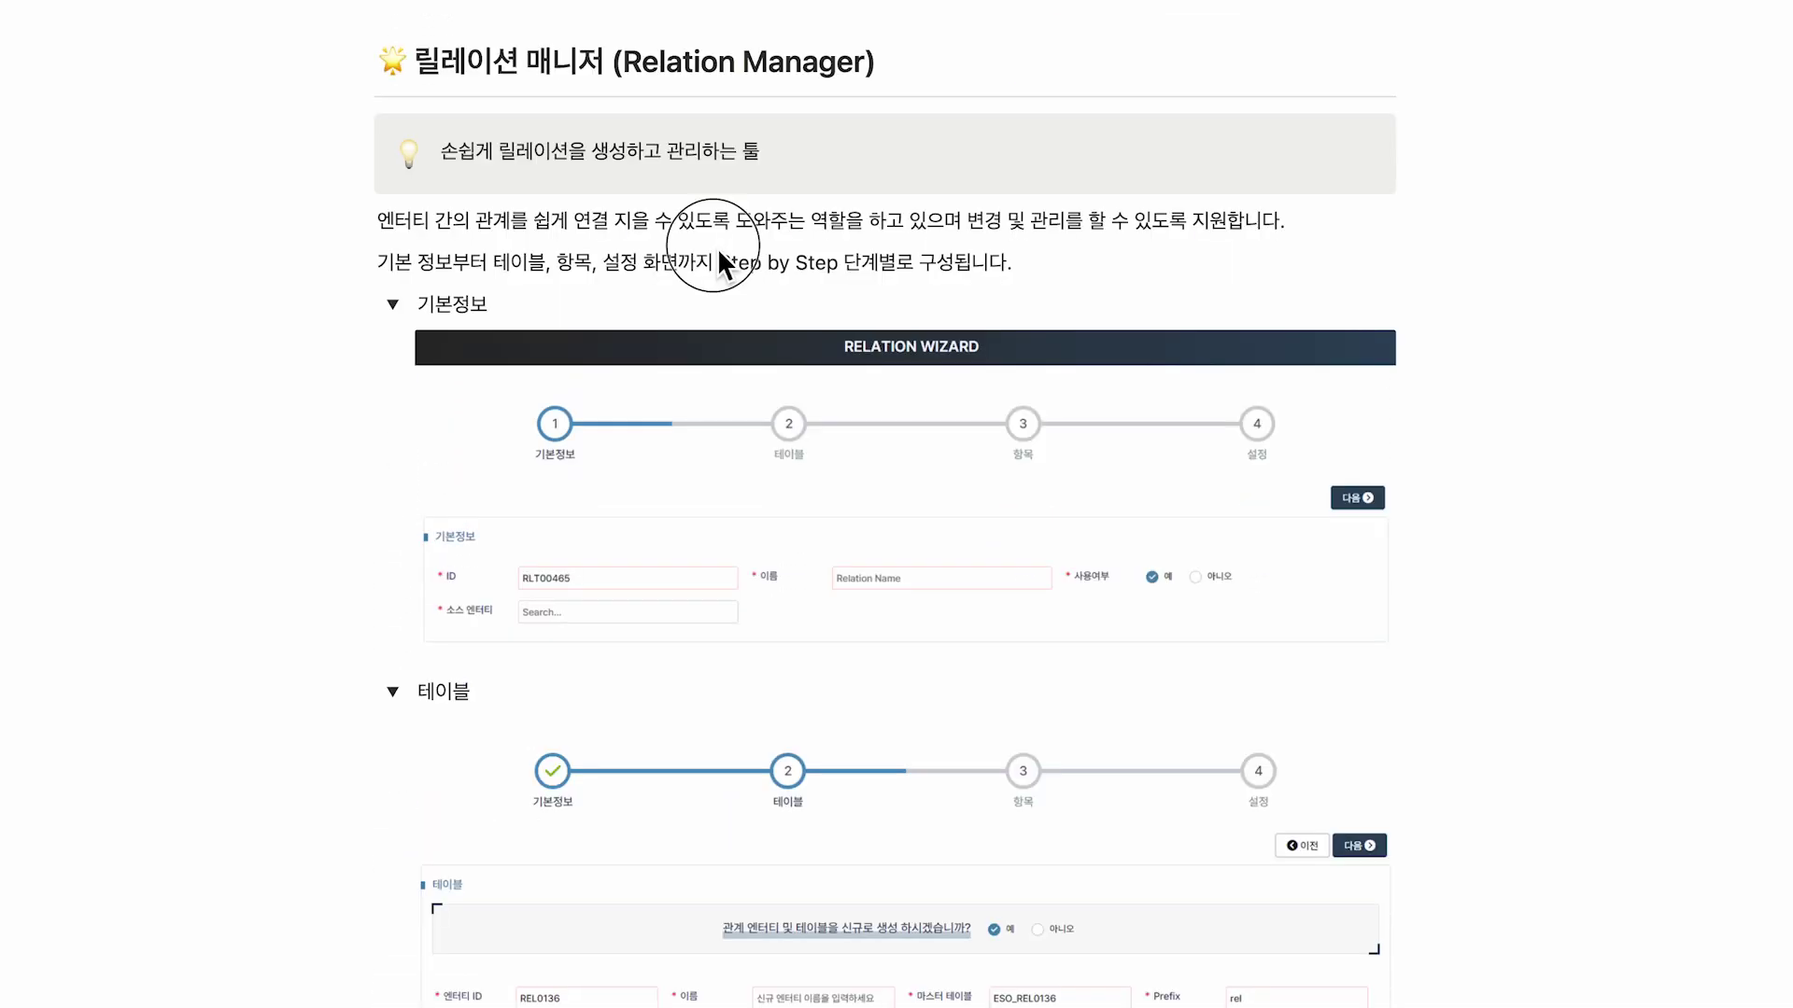
drag(717, 253, 962, 282)
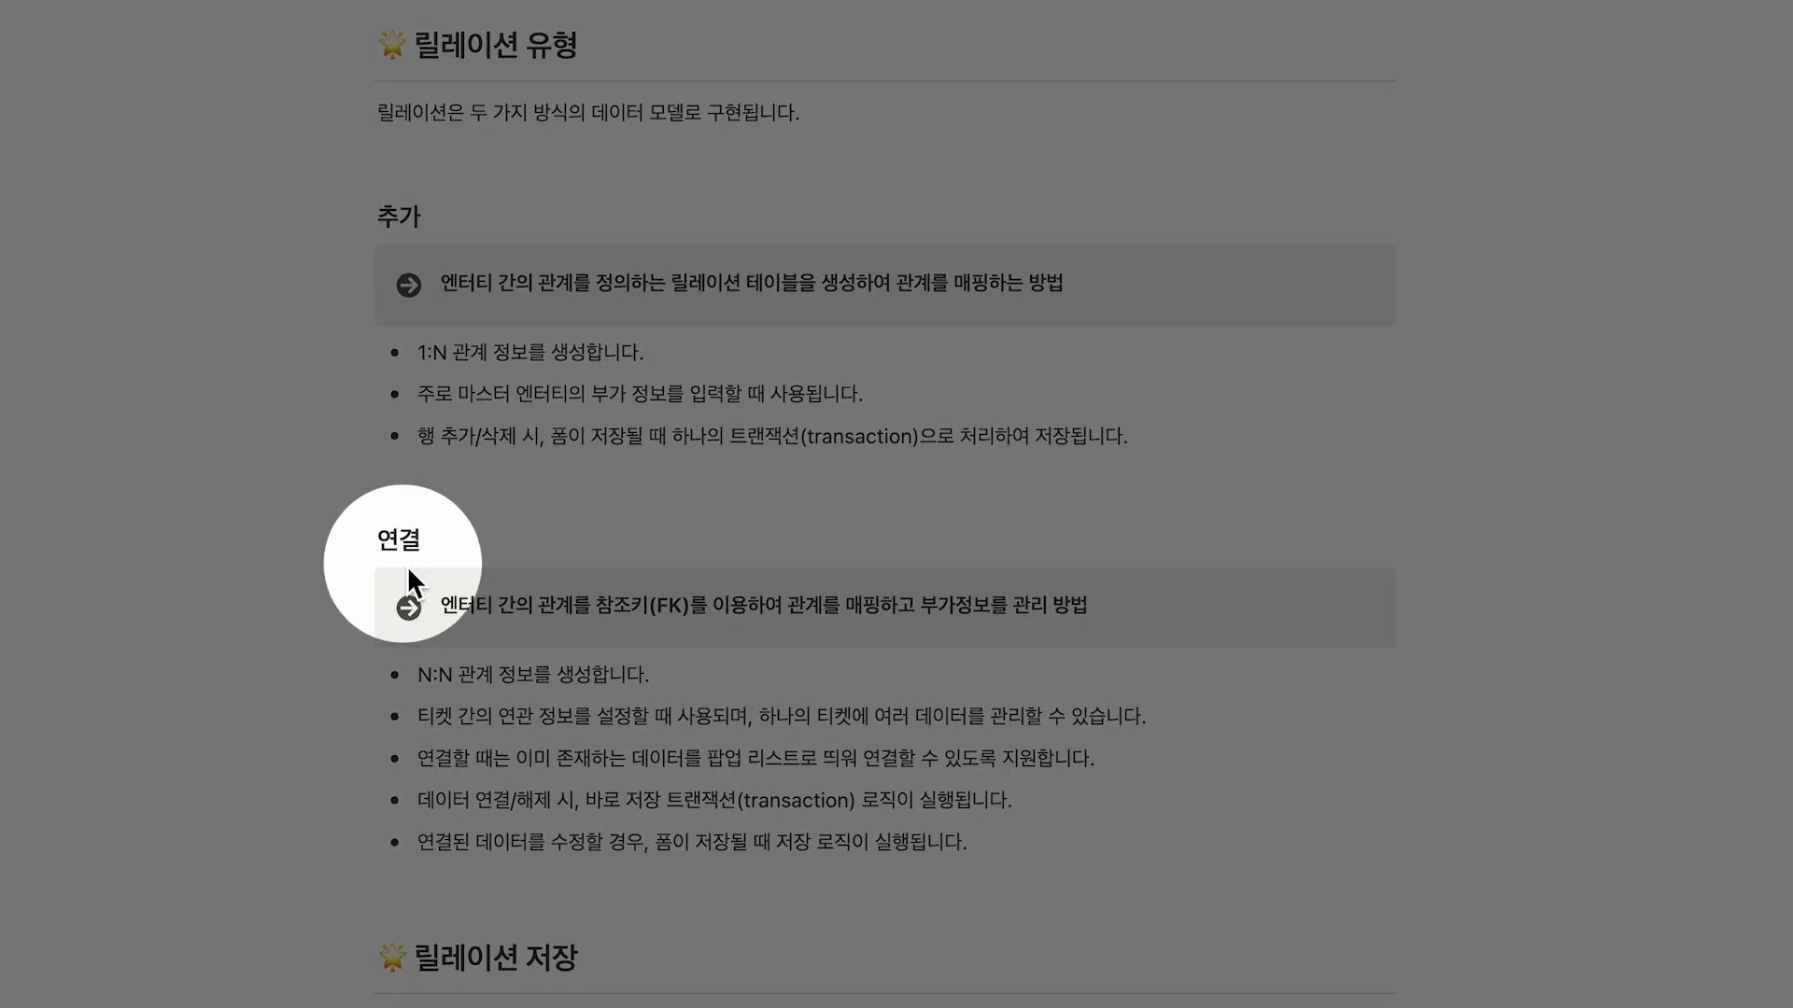
drag(435, 587, 833, 626)
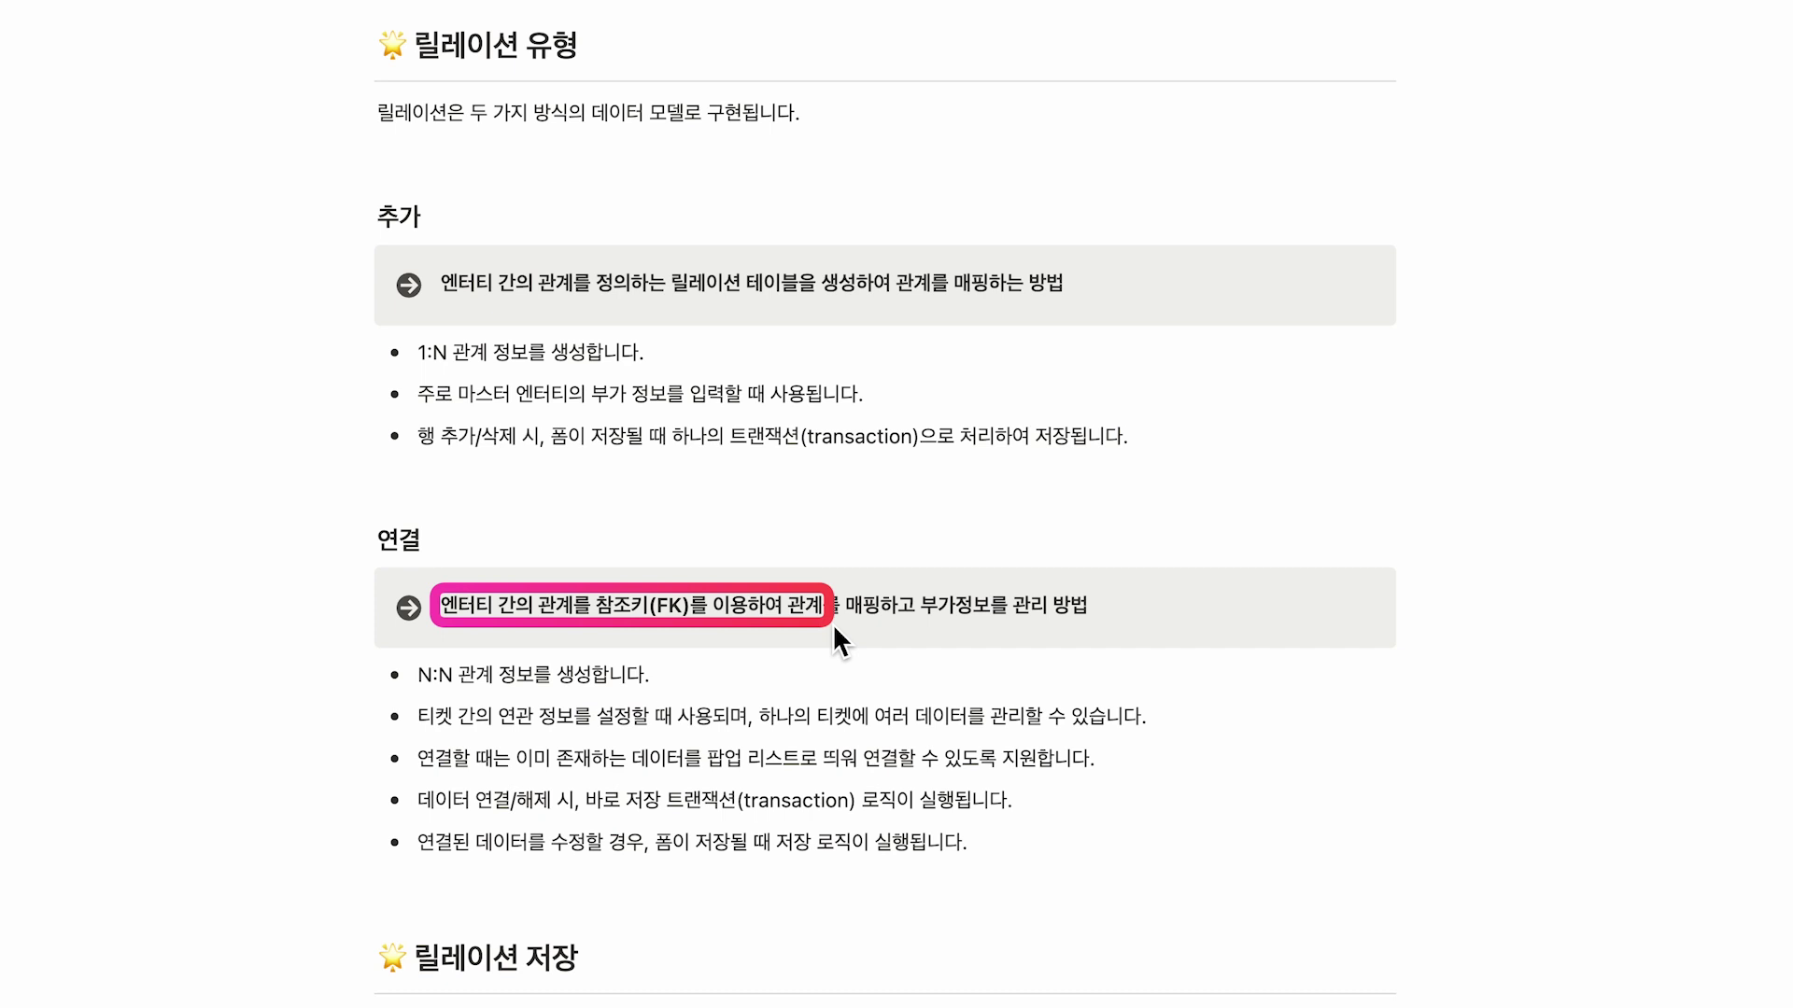
drag(422, 693, 592, 692)
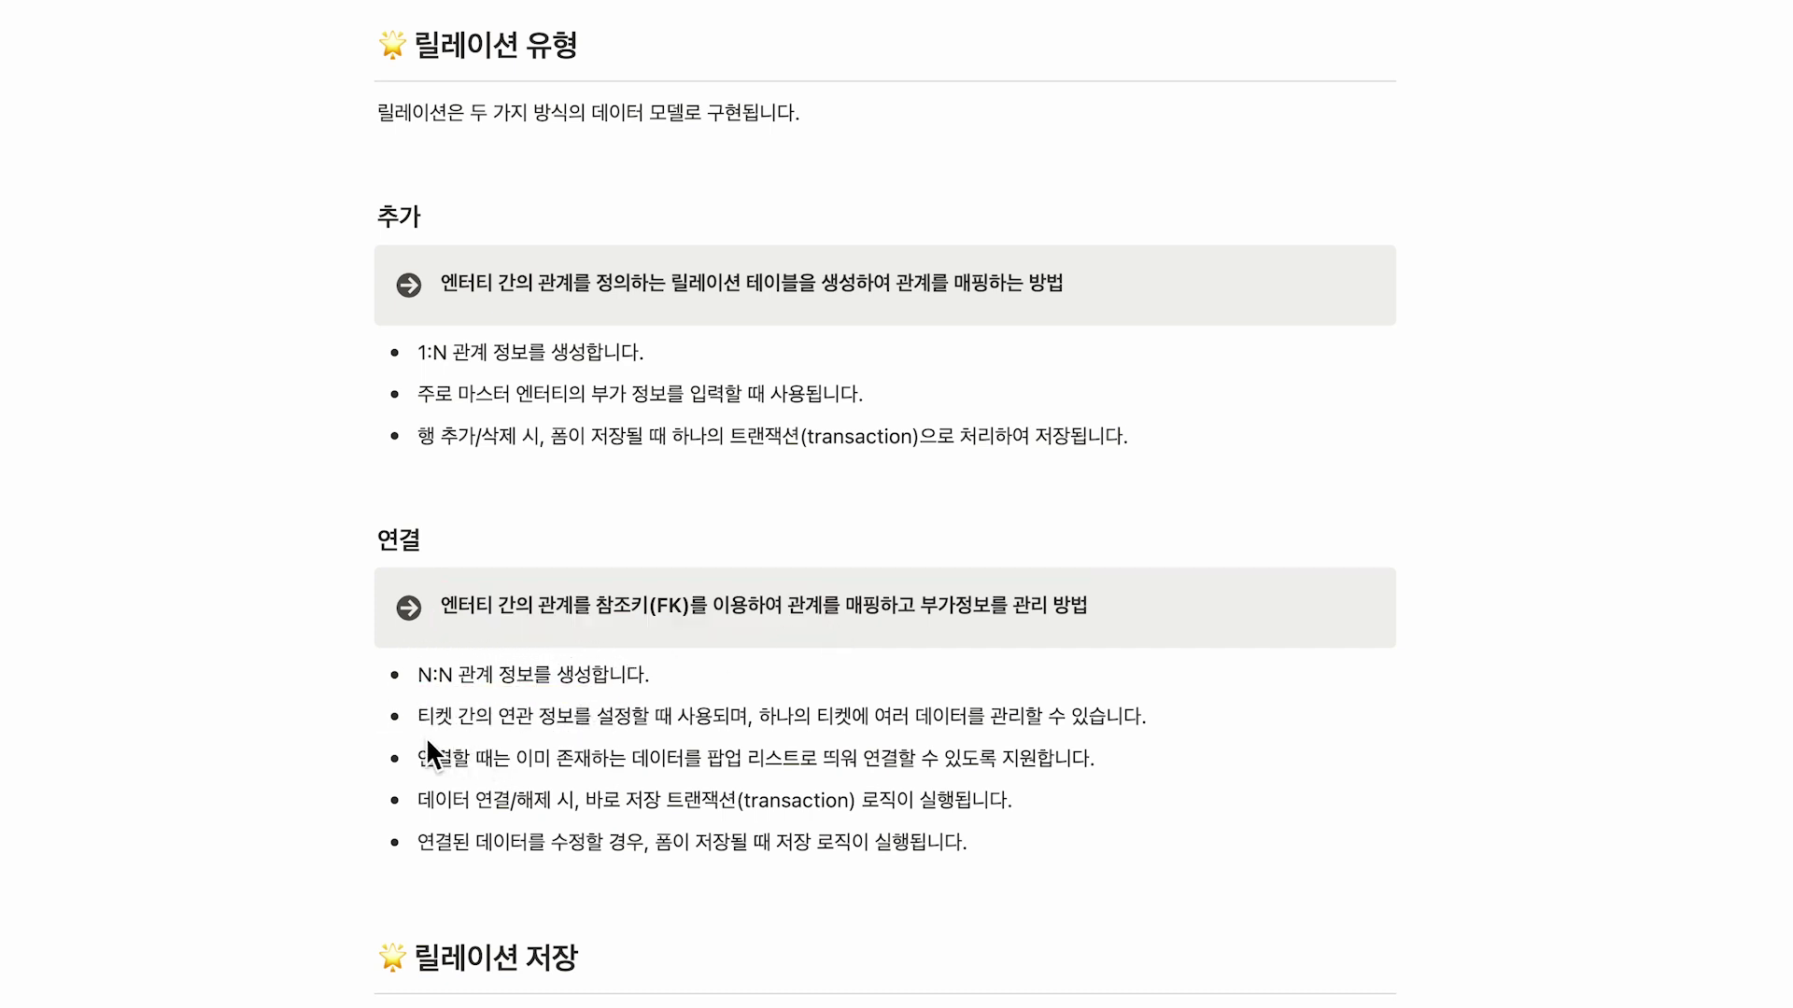
Underline the 연결 bullets on linking tickets, the popup list, link/unlink transactions and editing linked data.
drag(424, 737, 813, 733)
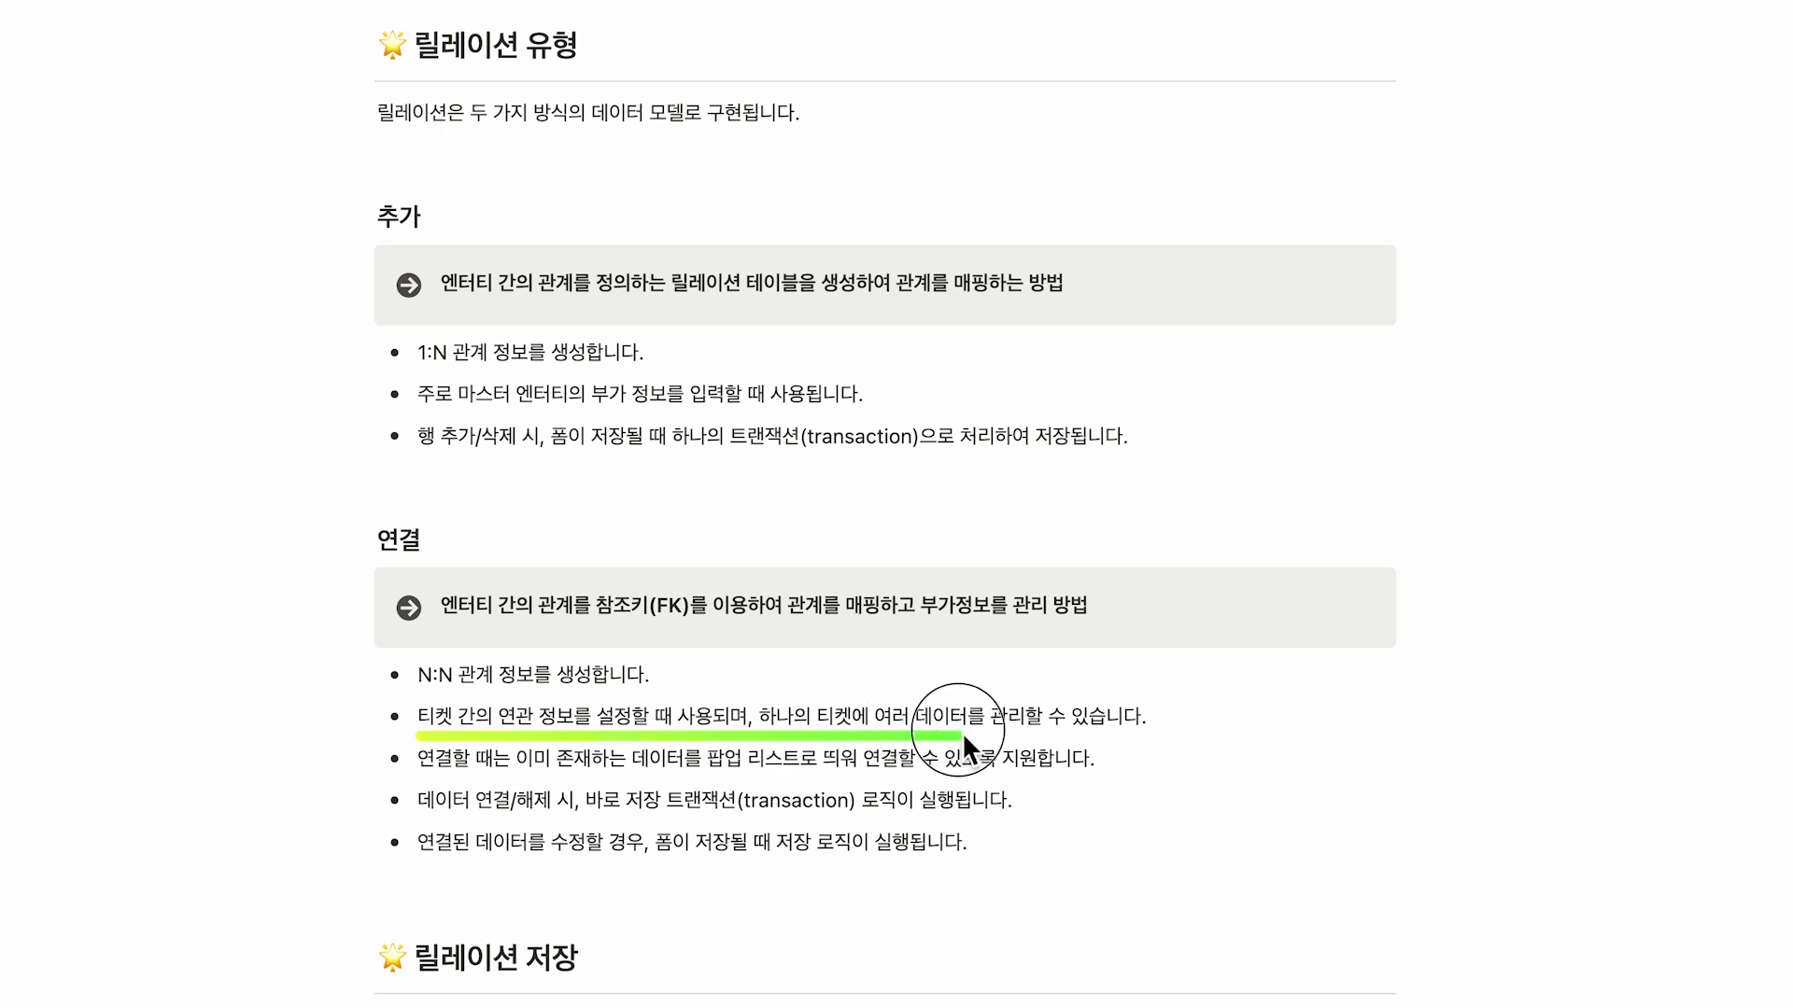
drag(962, 732, 1142, 728)
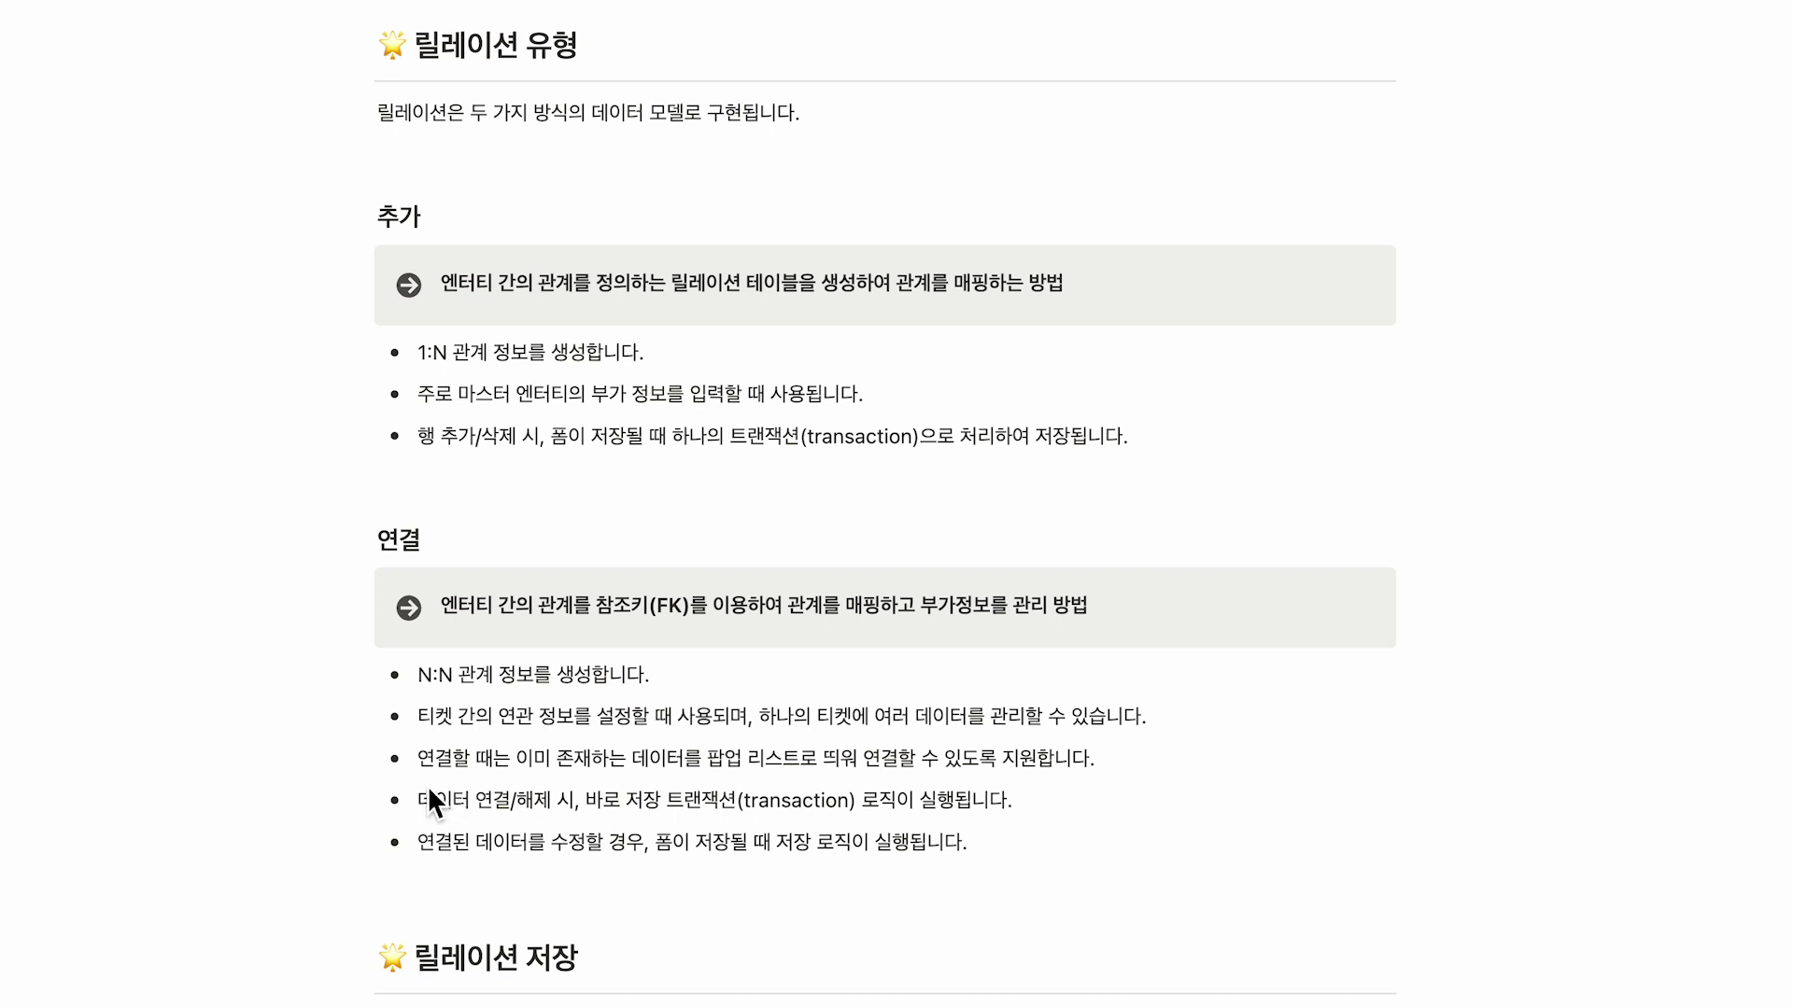
drag(427, 786, 1044, 777)
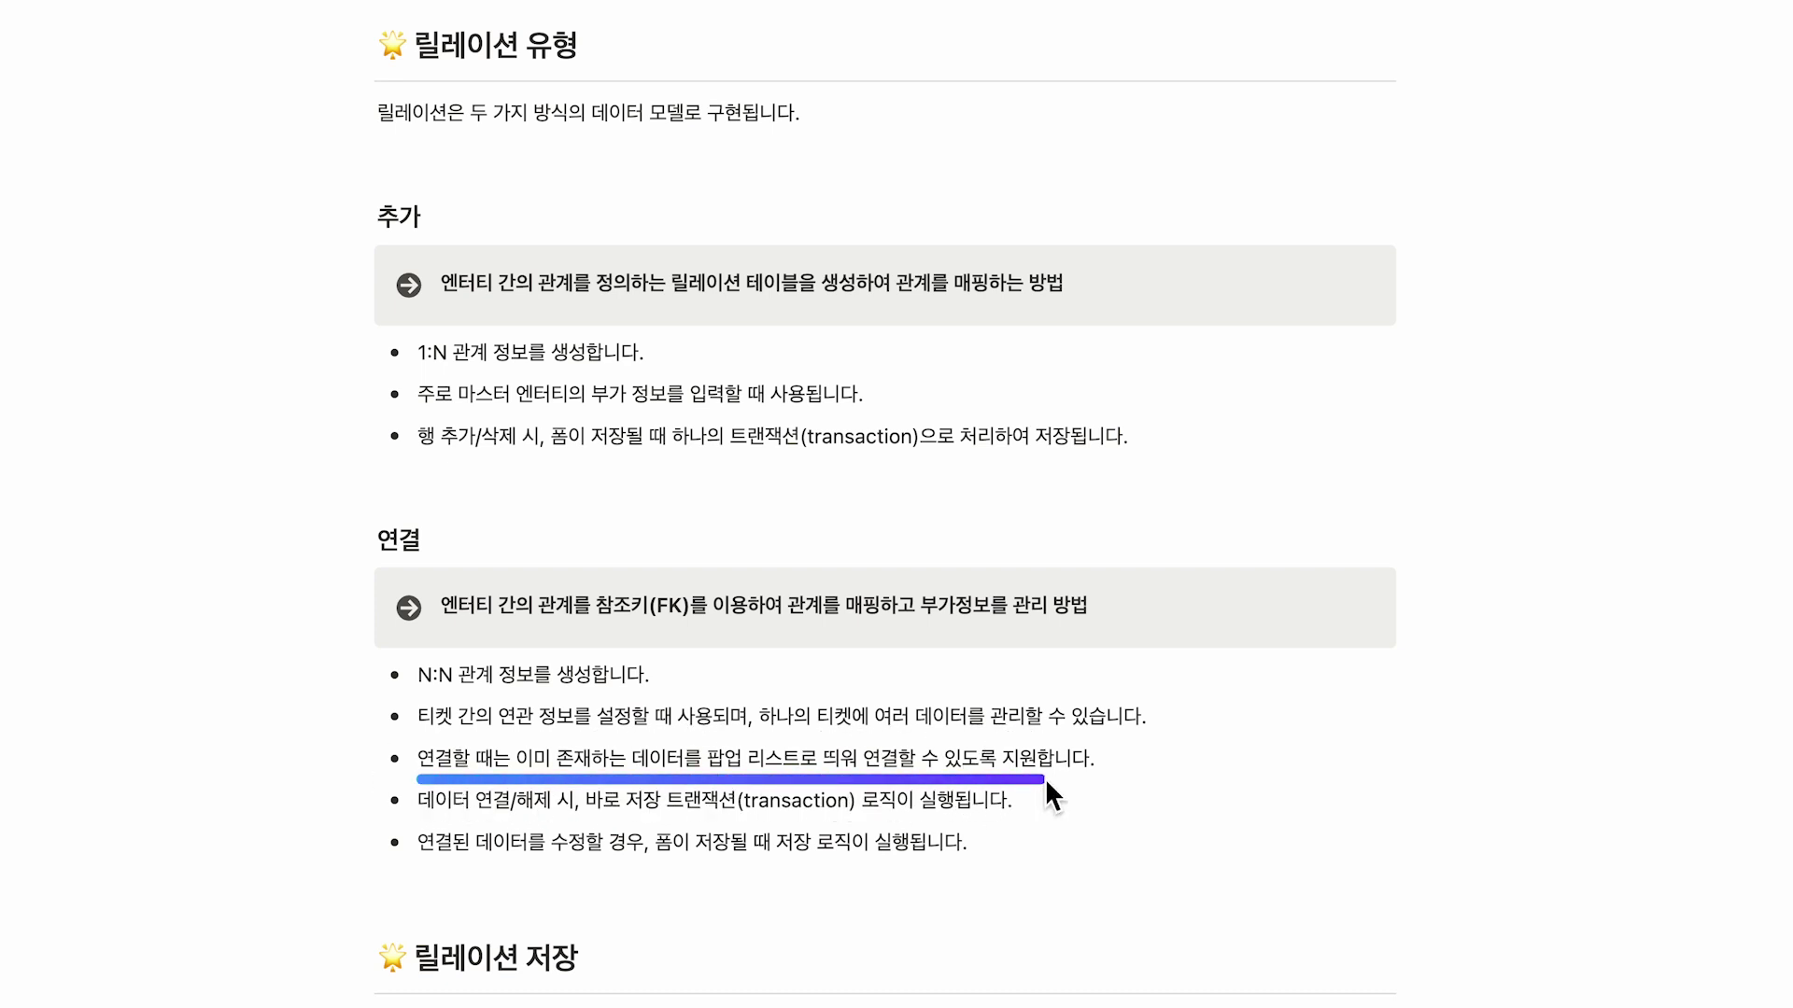
drag(424, 825, 842, 811)
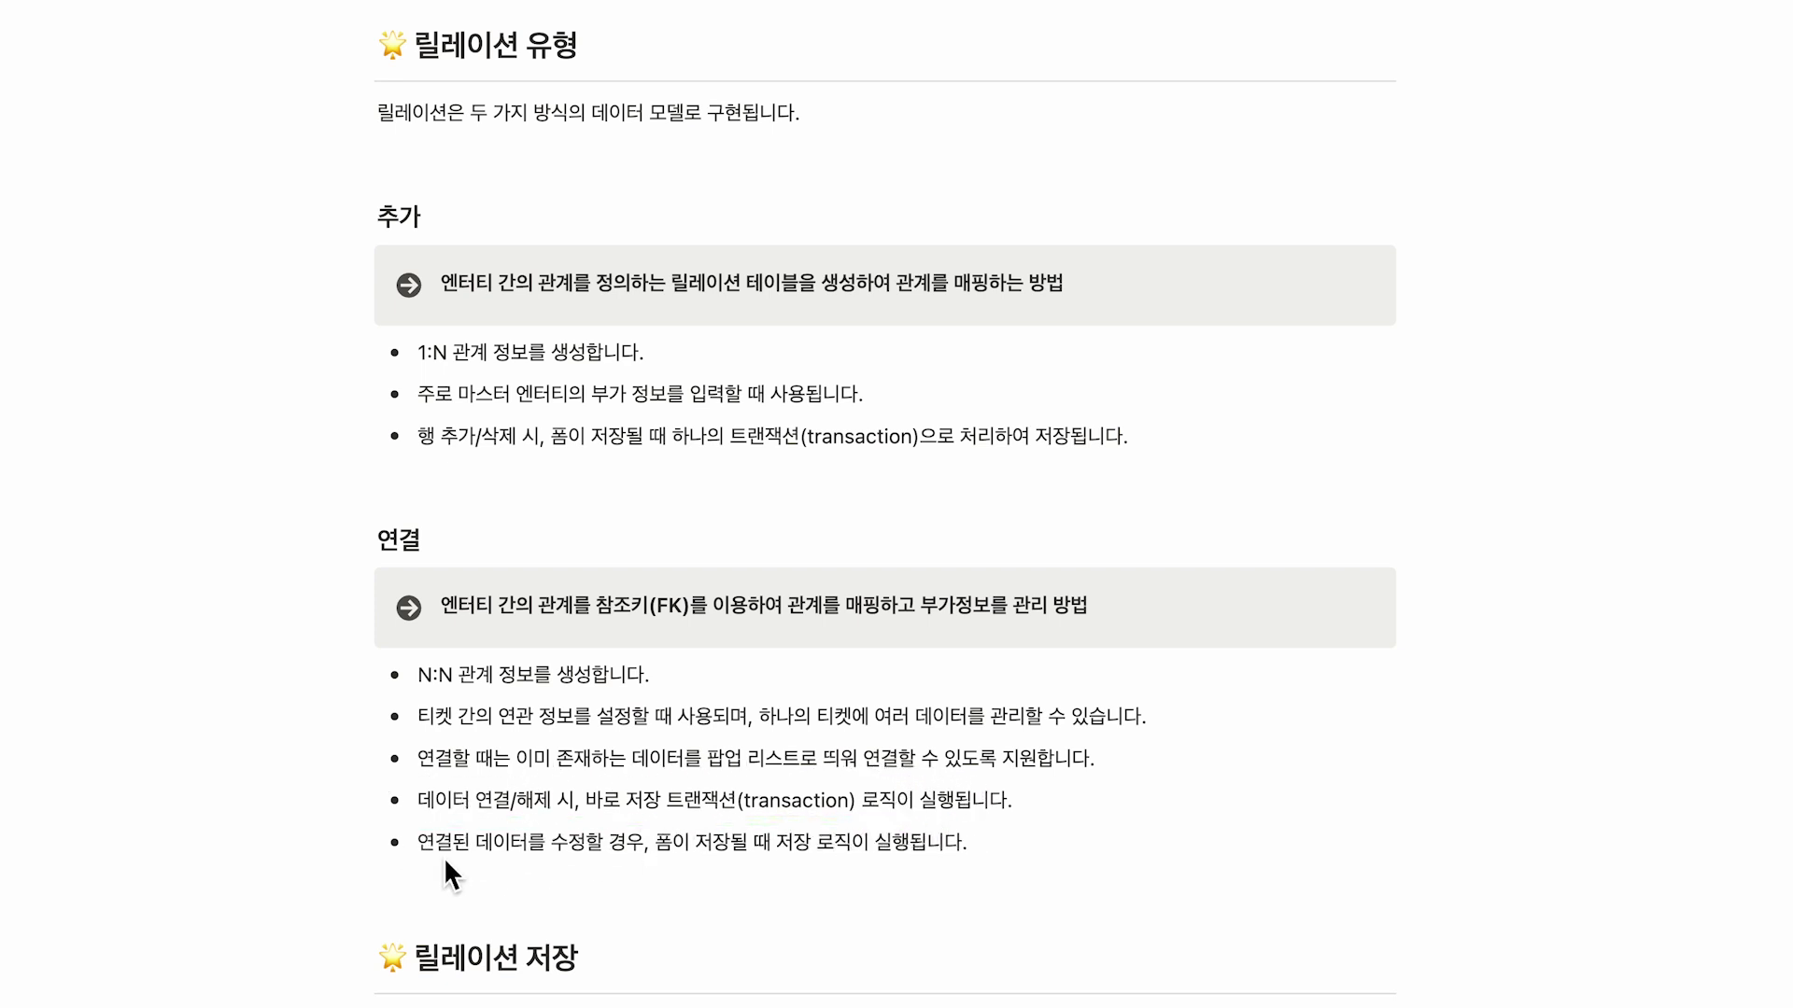
drag(534, 866, 907, 864)
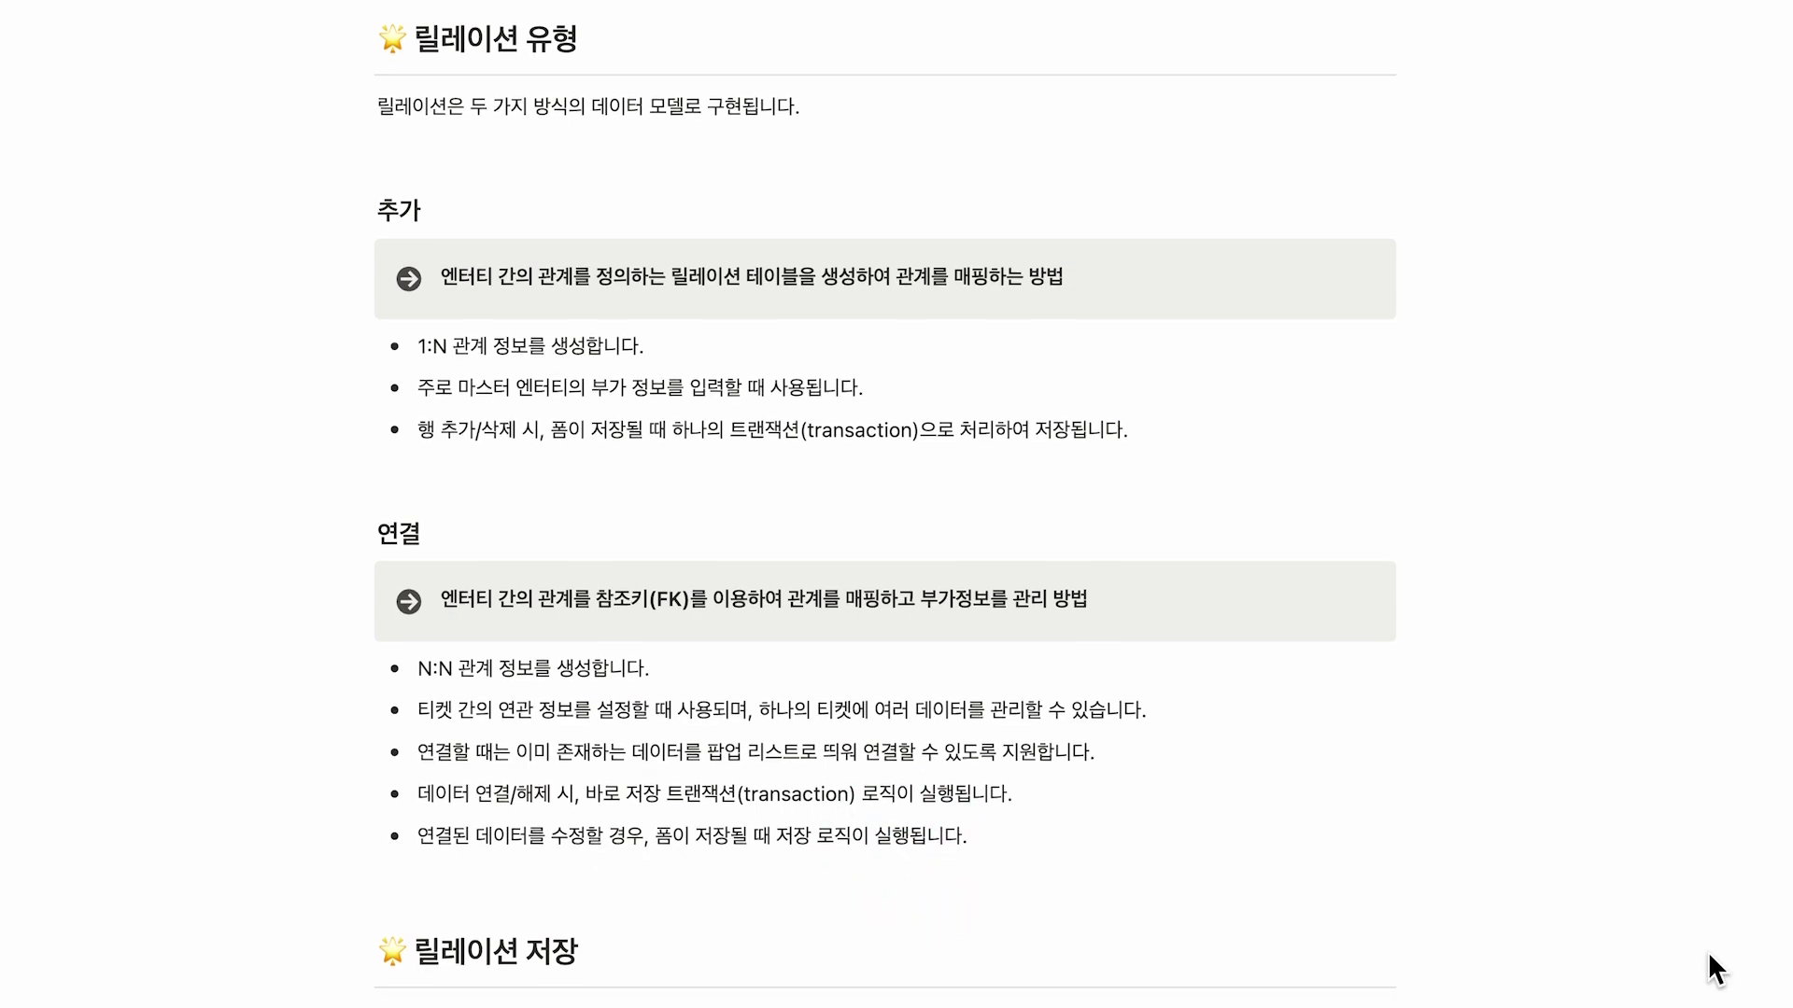
scroll(1707, 950, down, 9)
Frame the API and SQL 저장 방식 headings and mark up the API saving explanation.
scroll(1706, 950, down, 1)
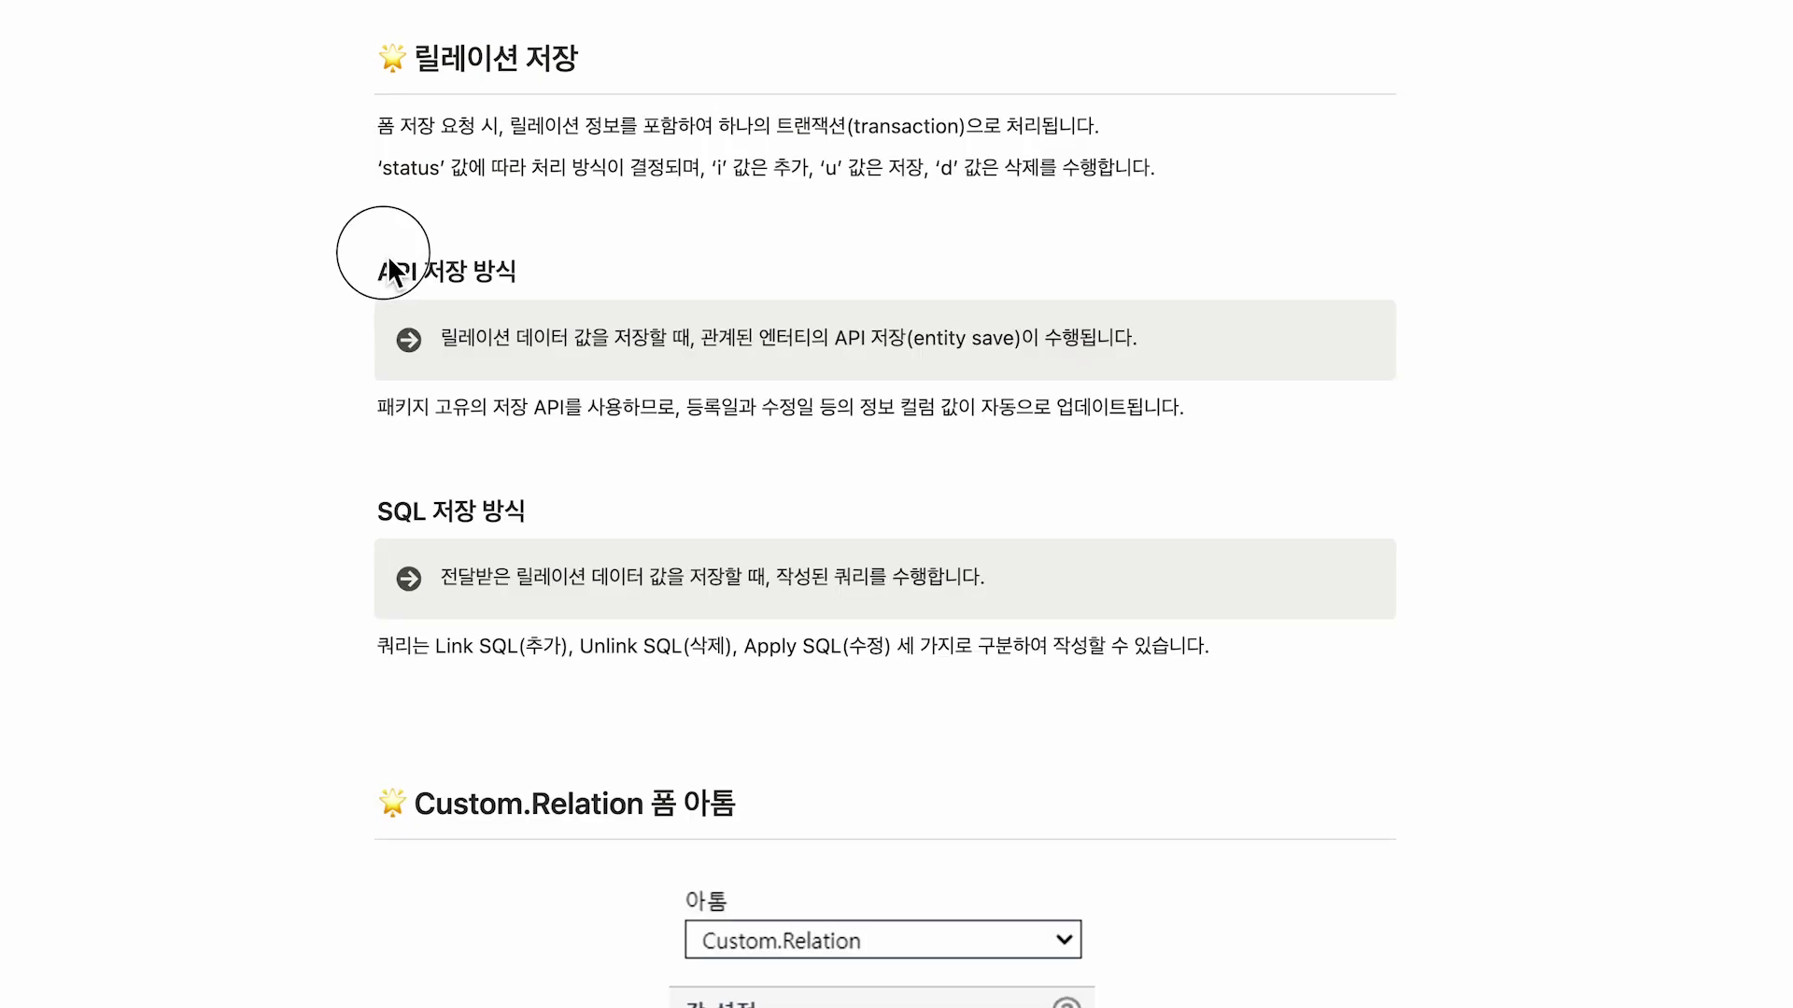
drag(370, 247, 528, 295)
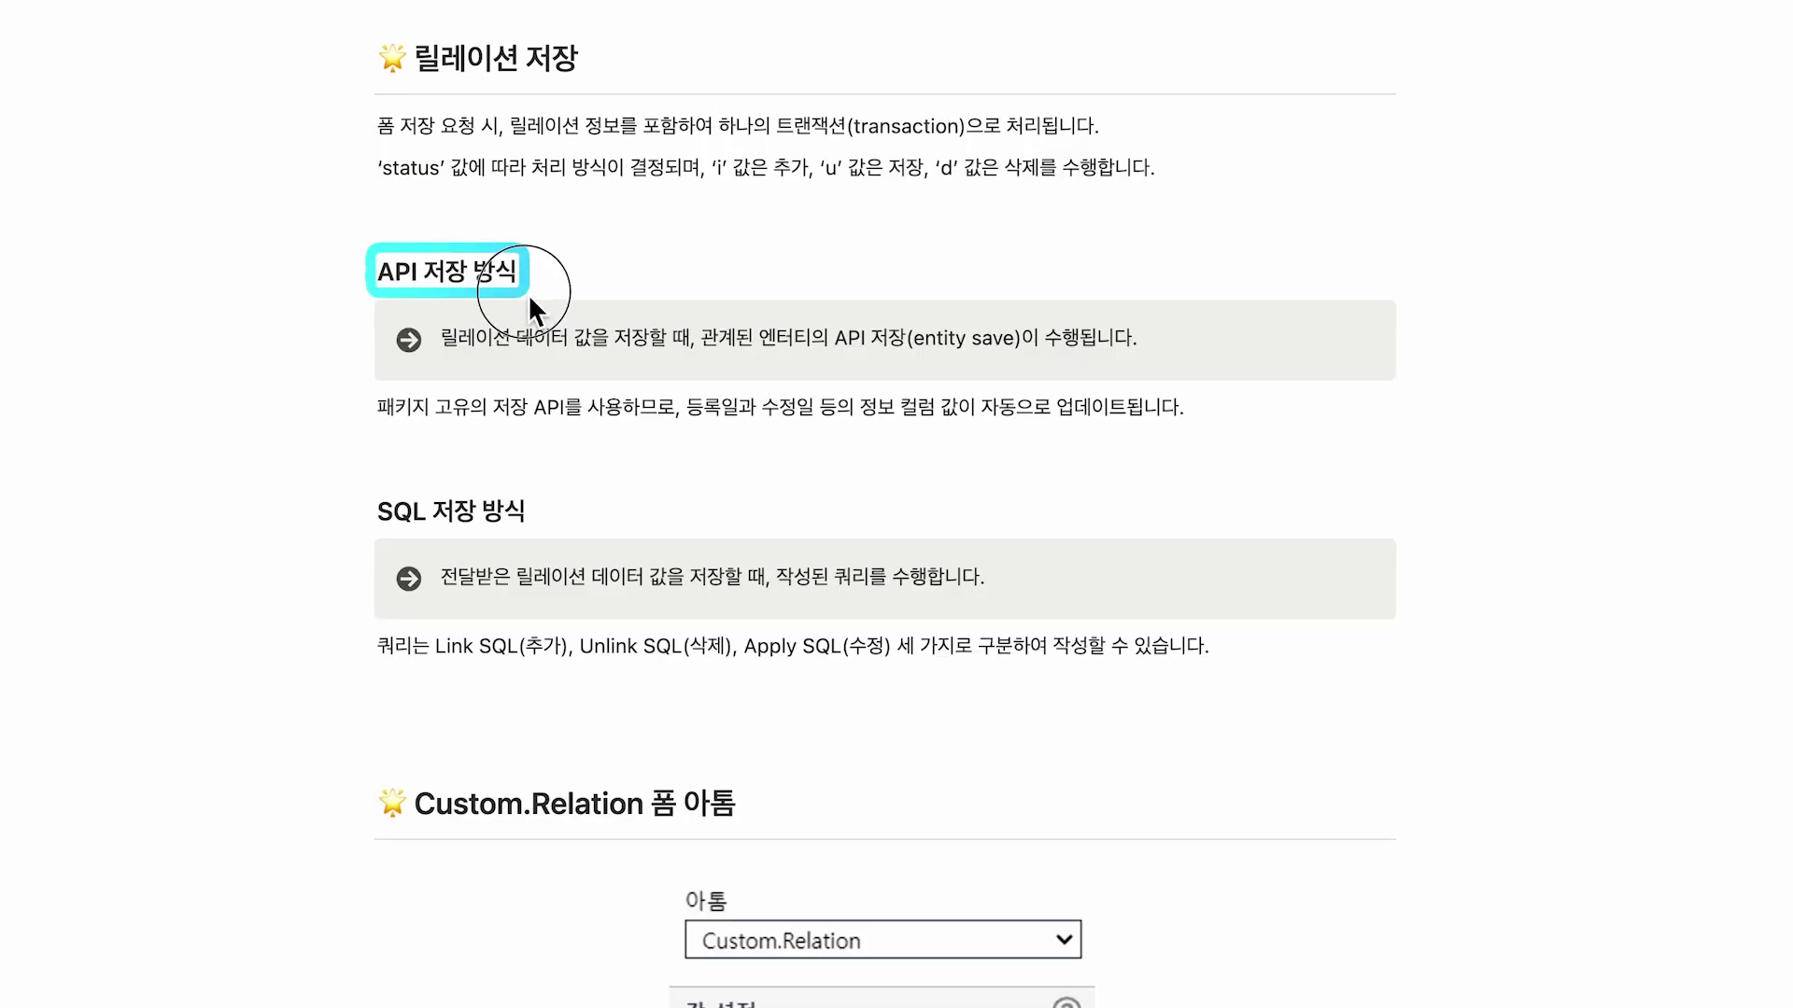
drag(369, 485, 538, 537)
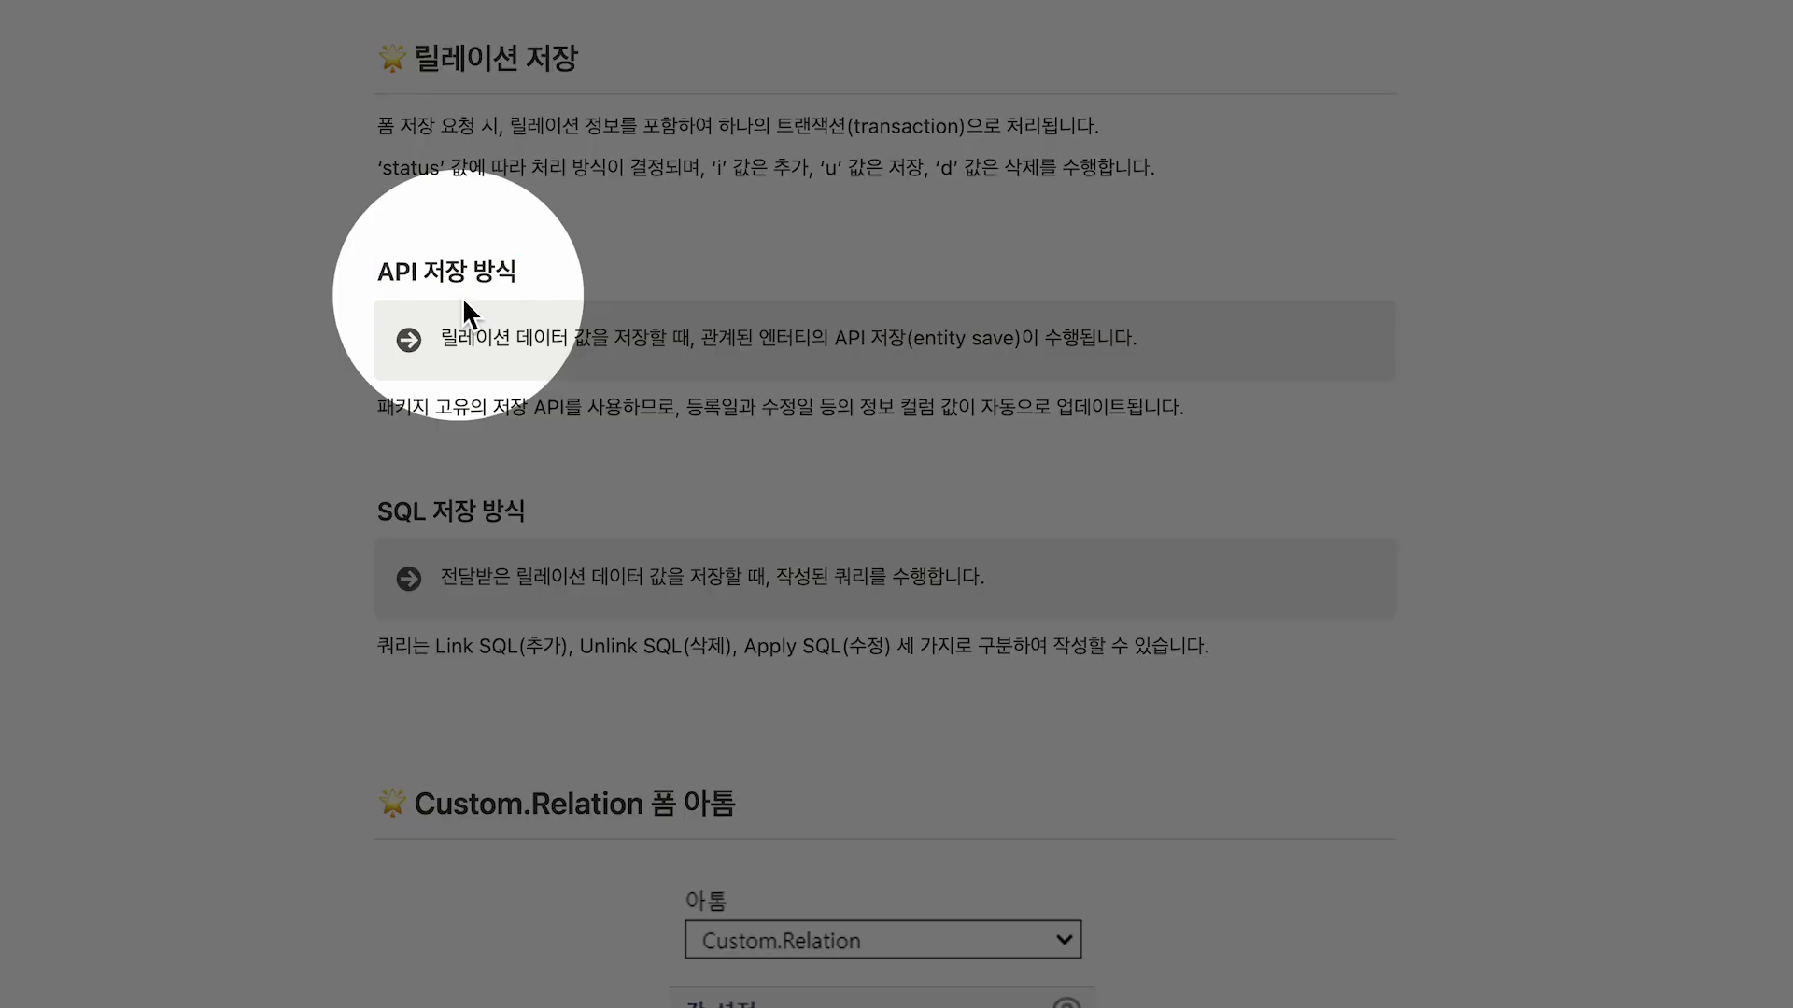
drag(437, 361, 1141, 361)
drag(768, 331, 915, 359)
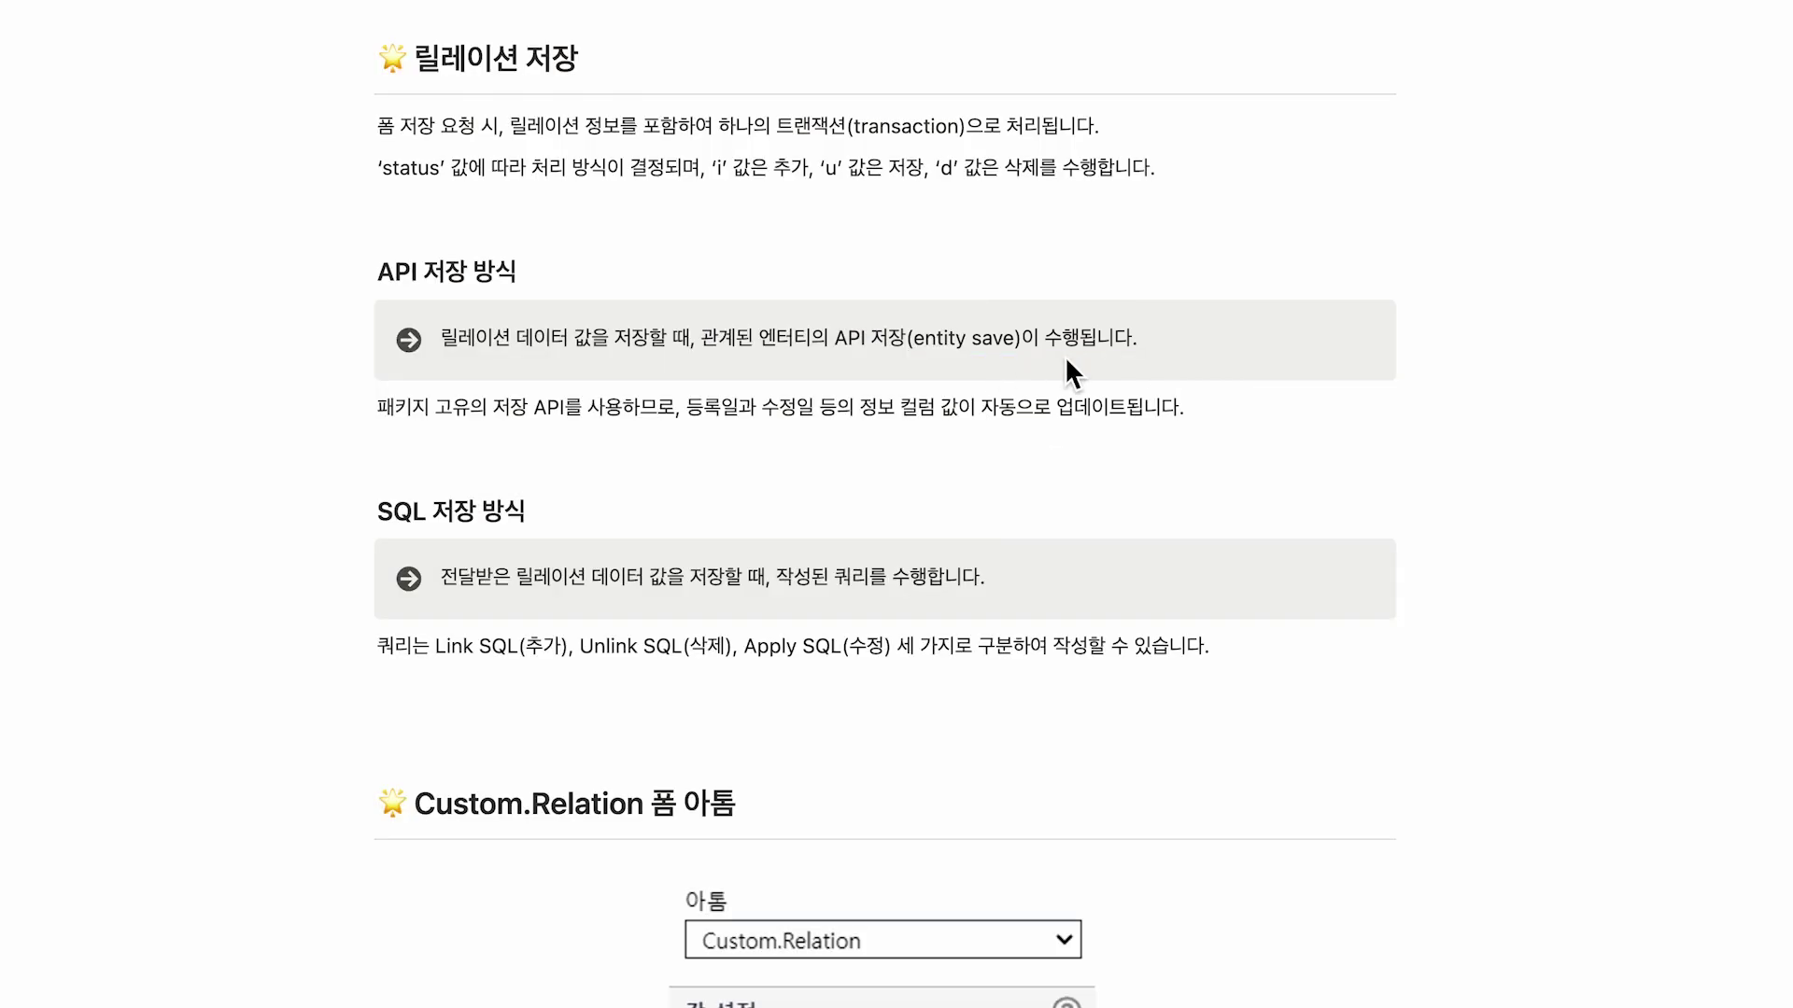
drag(374, 431, 1181, 429)
drag(483, 389, 630, 428)
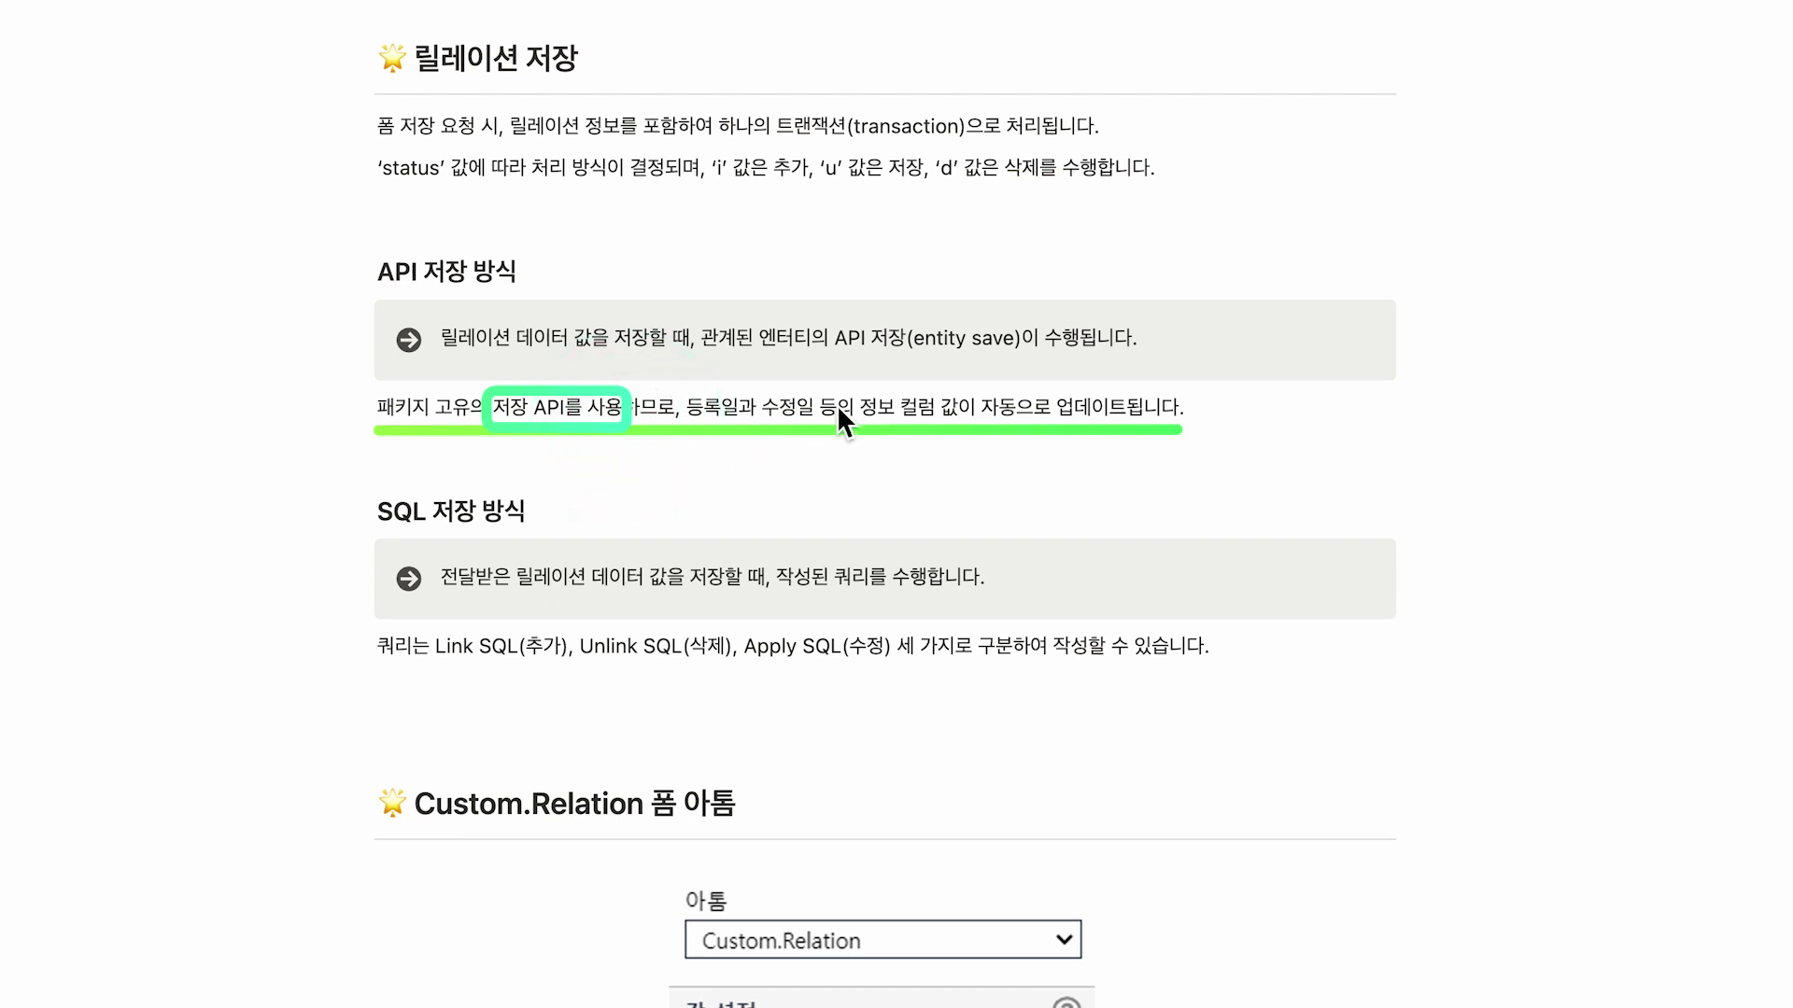
drag(905, 408, 1139, 429)
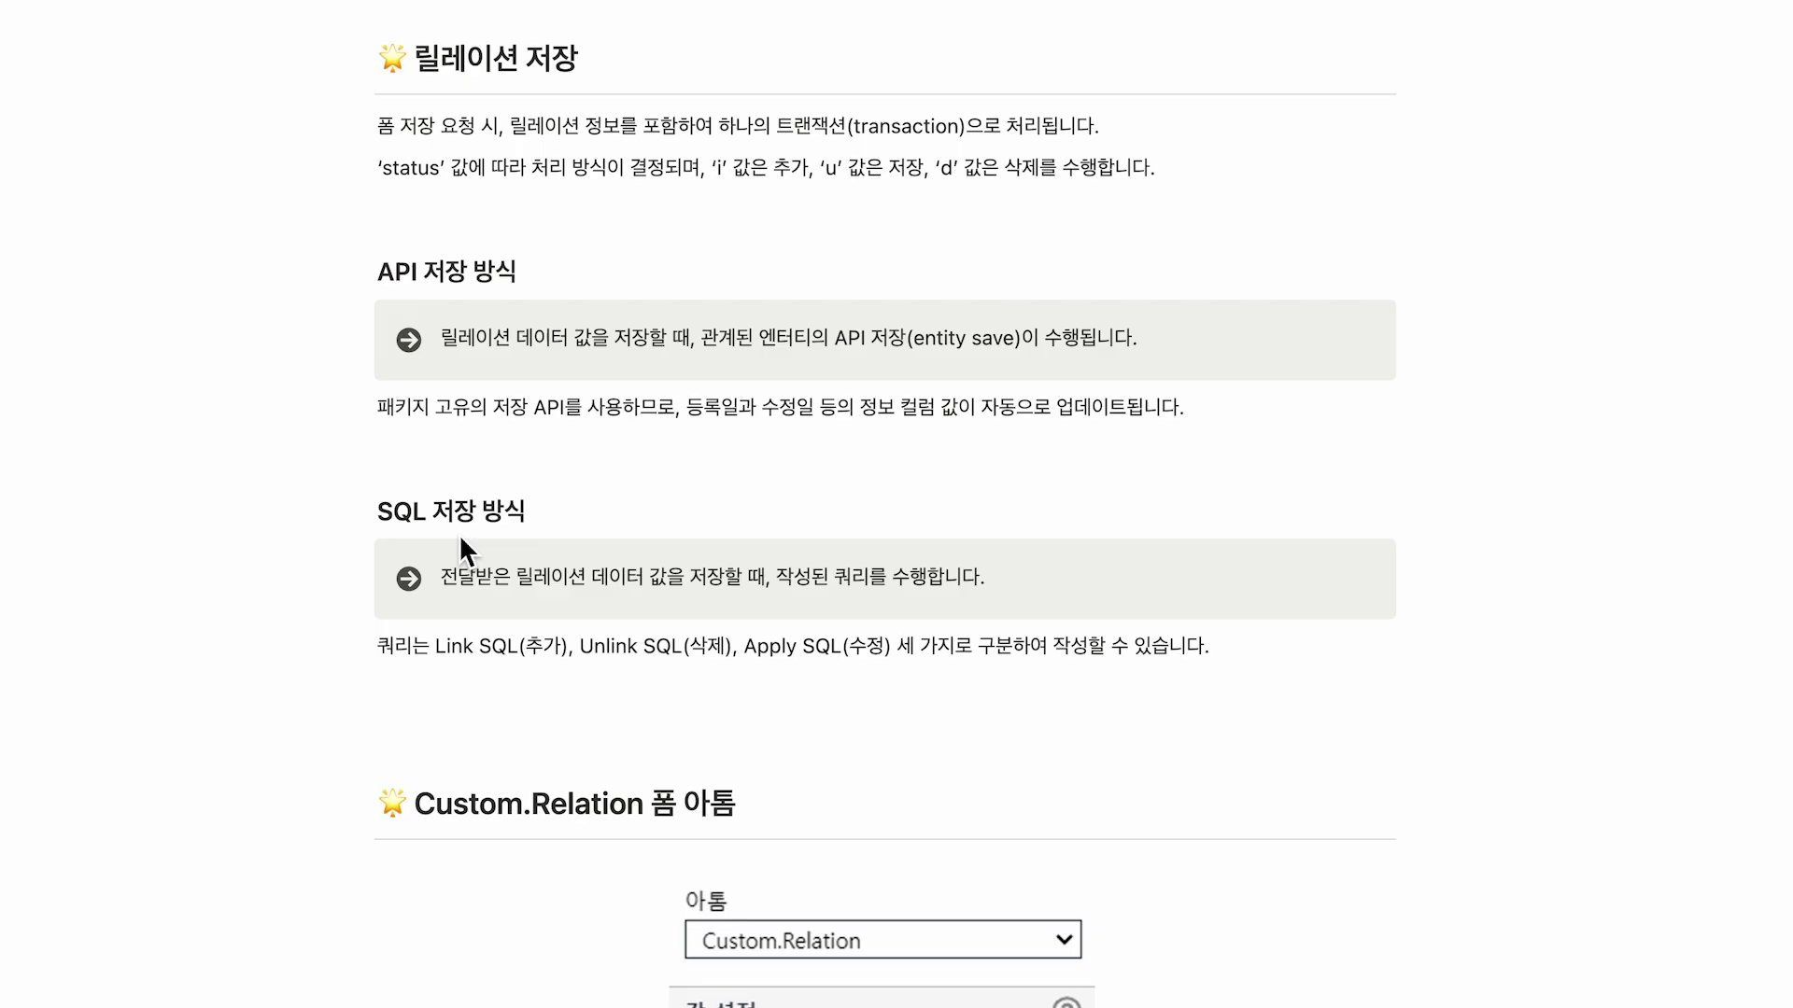
Annotate the SQL saving explanation with the note 'DML 구조!' and frame the Link, Unlink, Apply SQL list.
drag(440, 595, 861, 601)
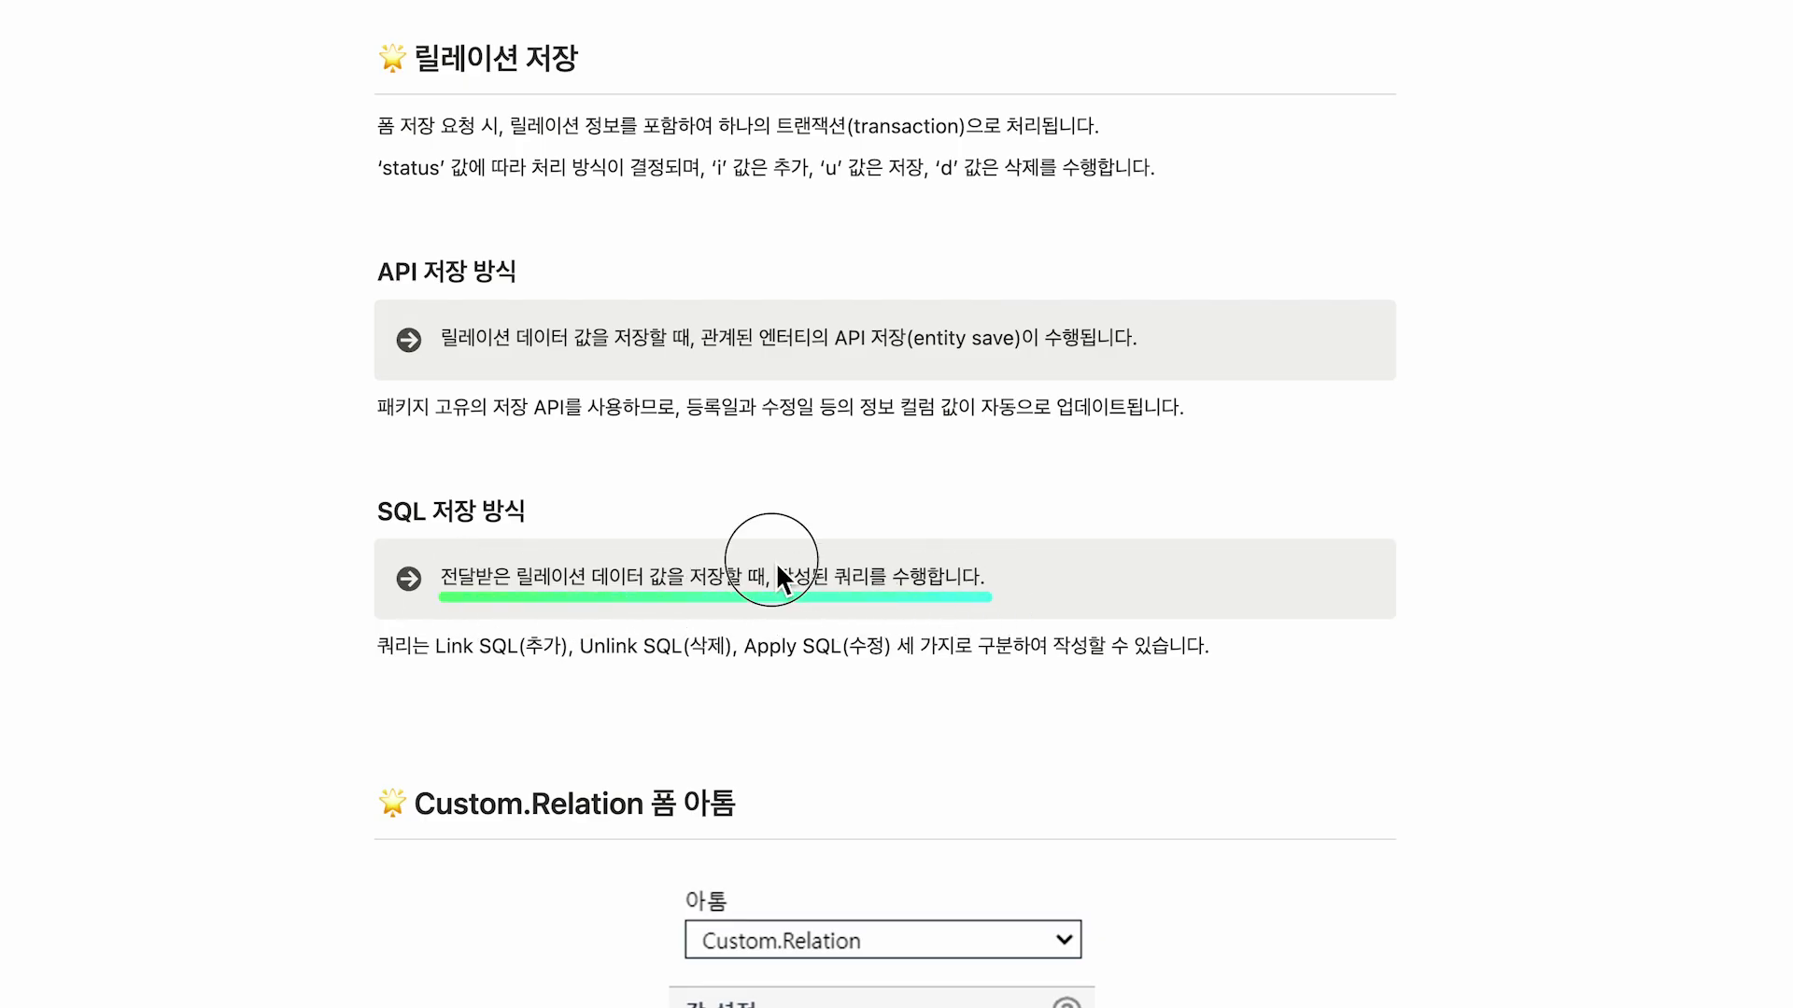
drag(775, 562, 877, 593)
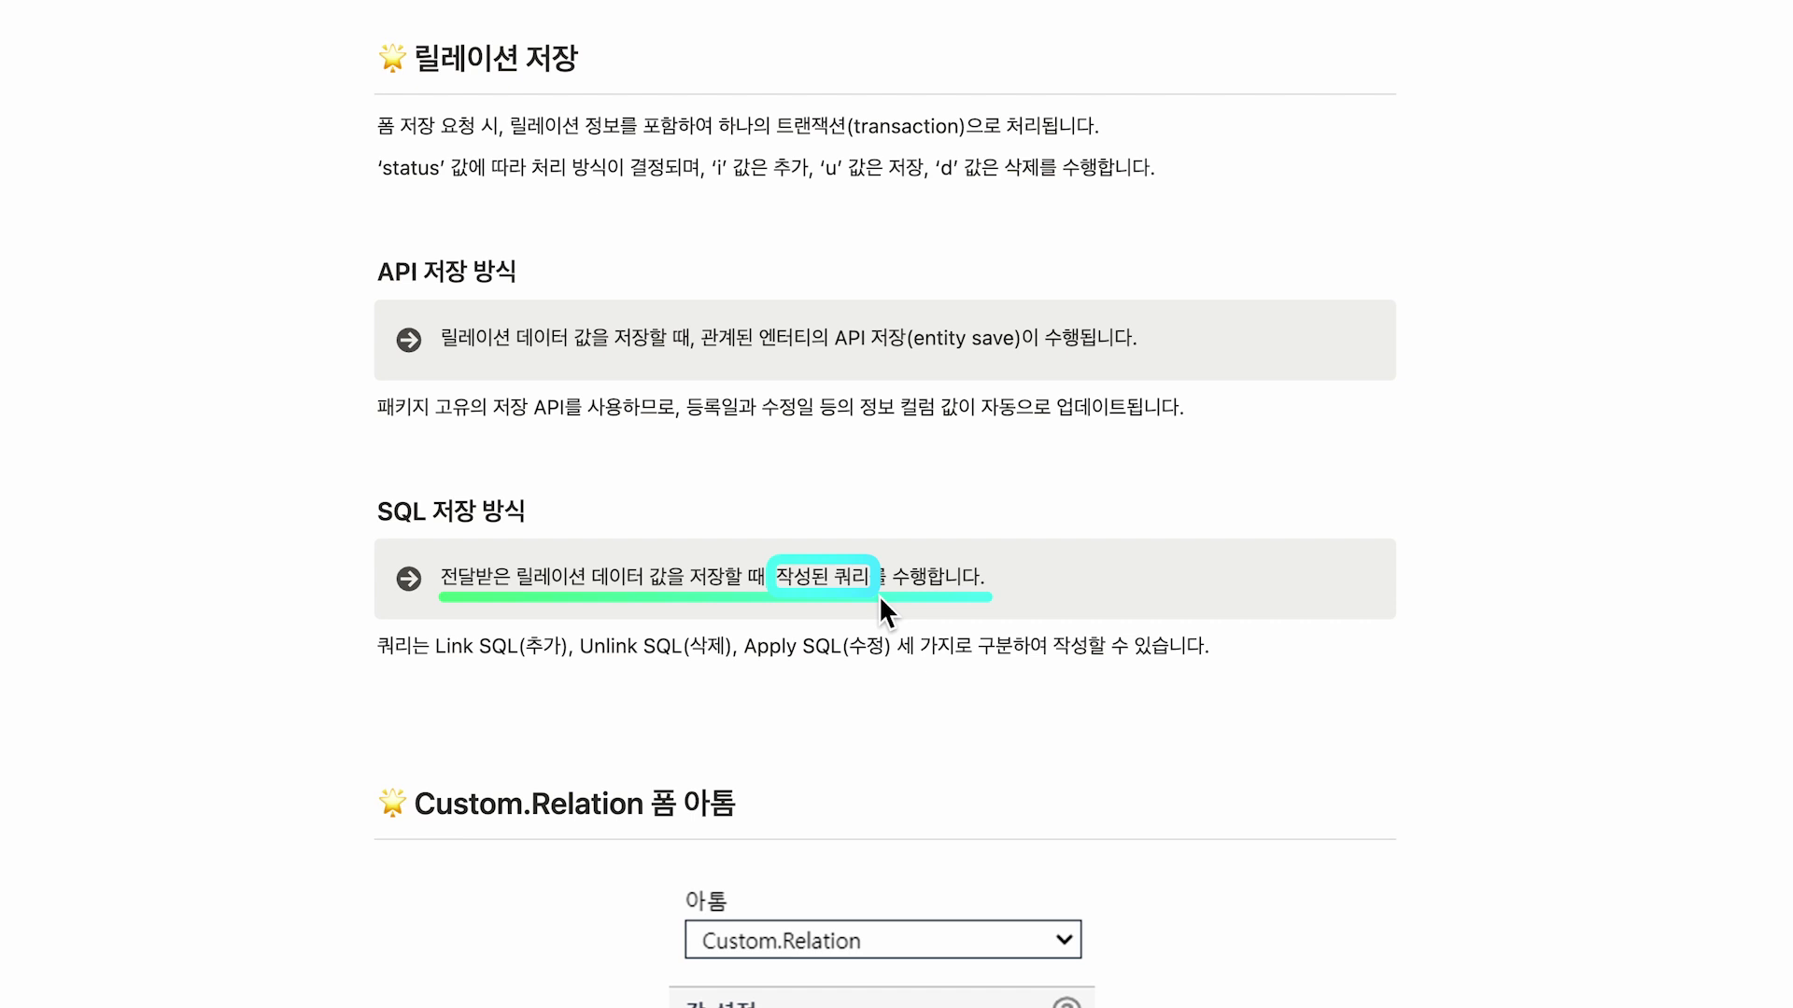
text(DML 구조!)
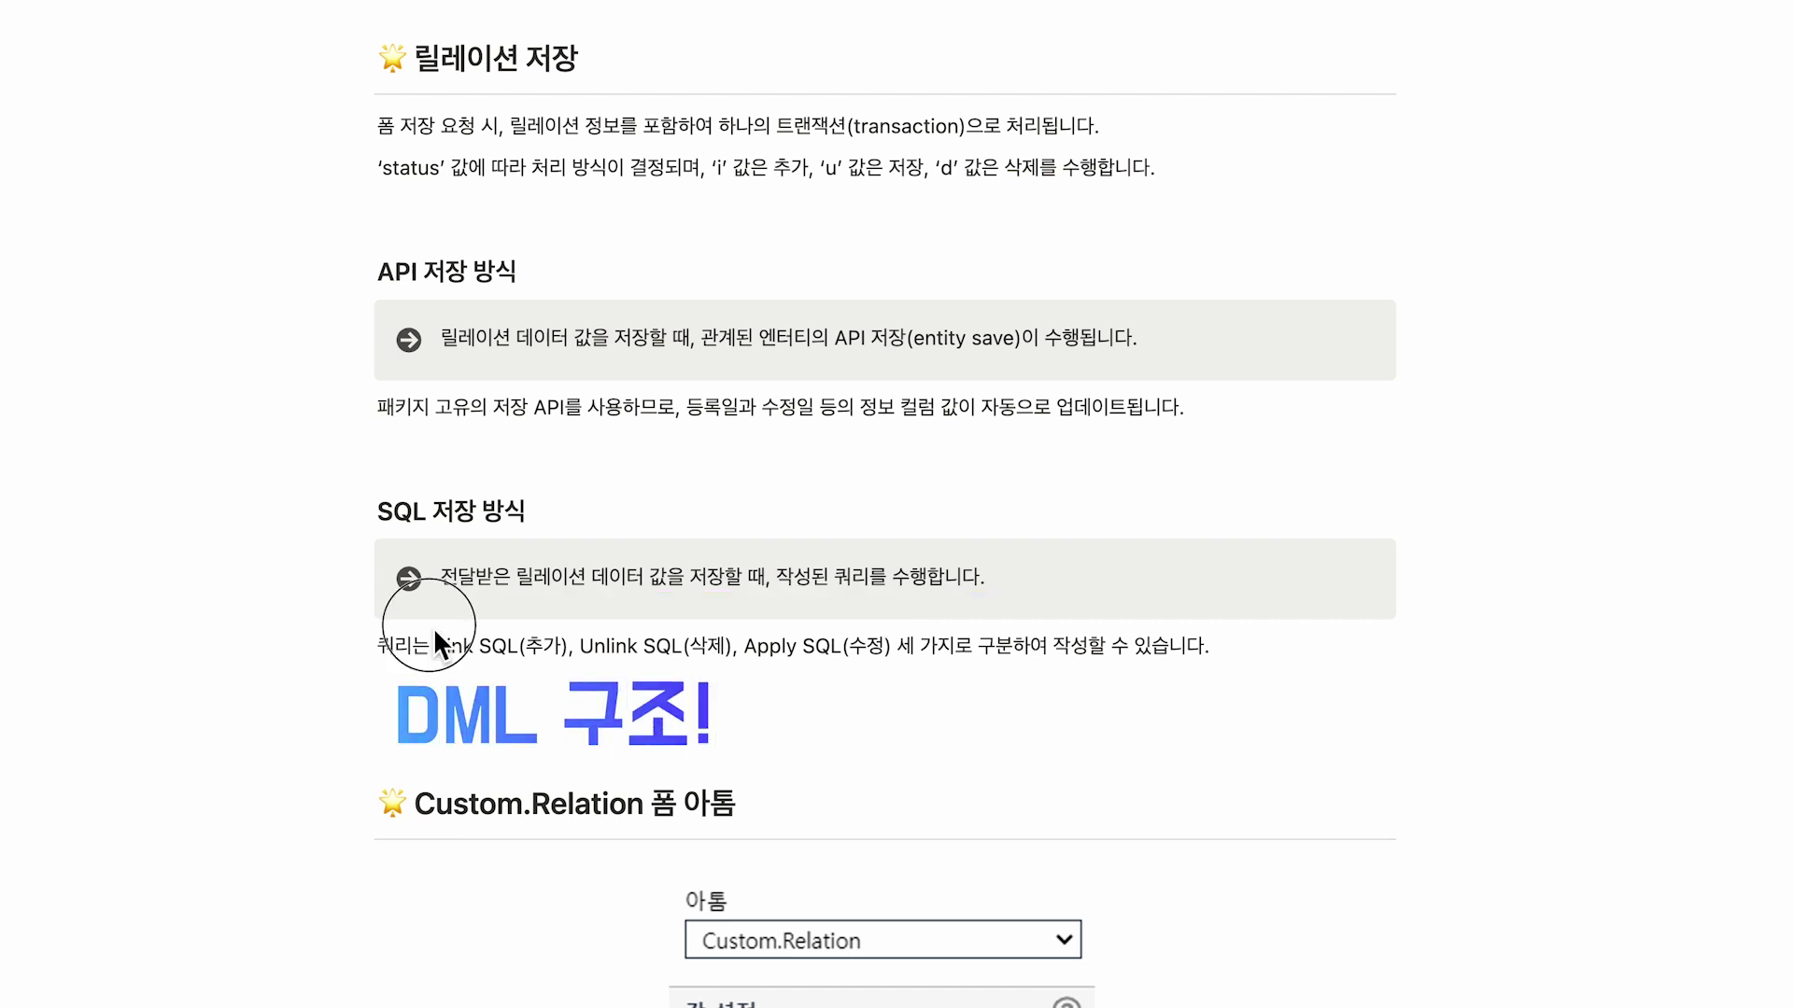
drag(433, 630, 902, 669)
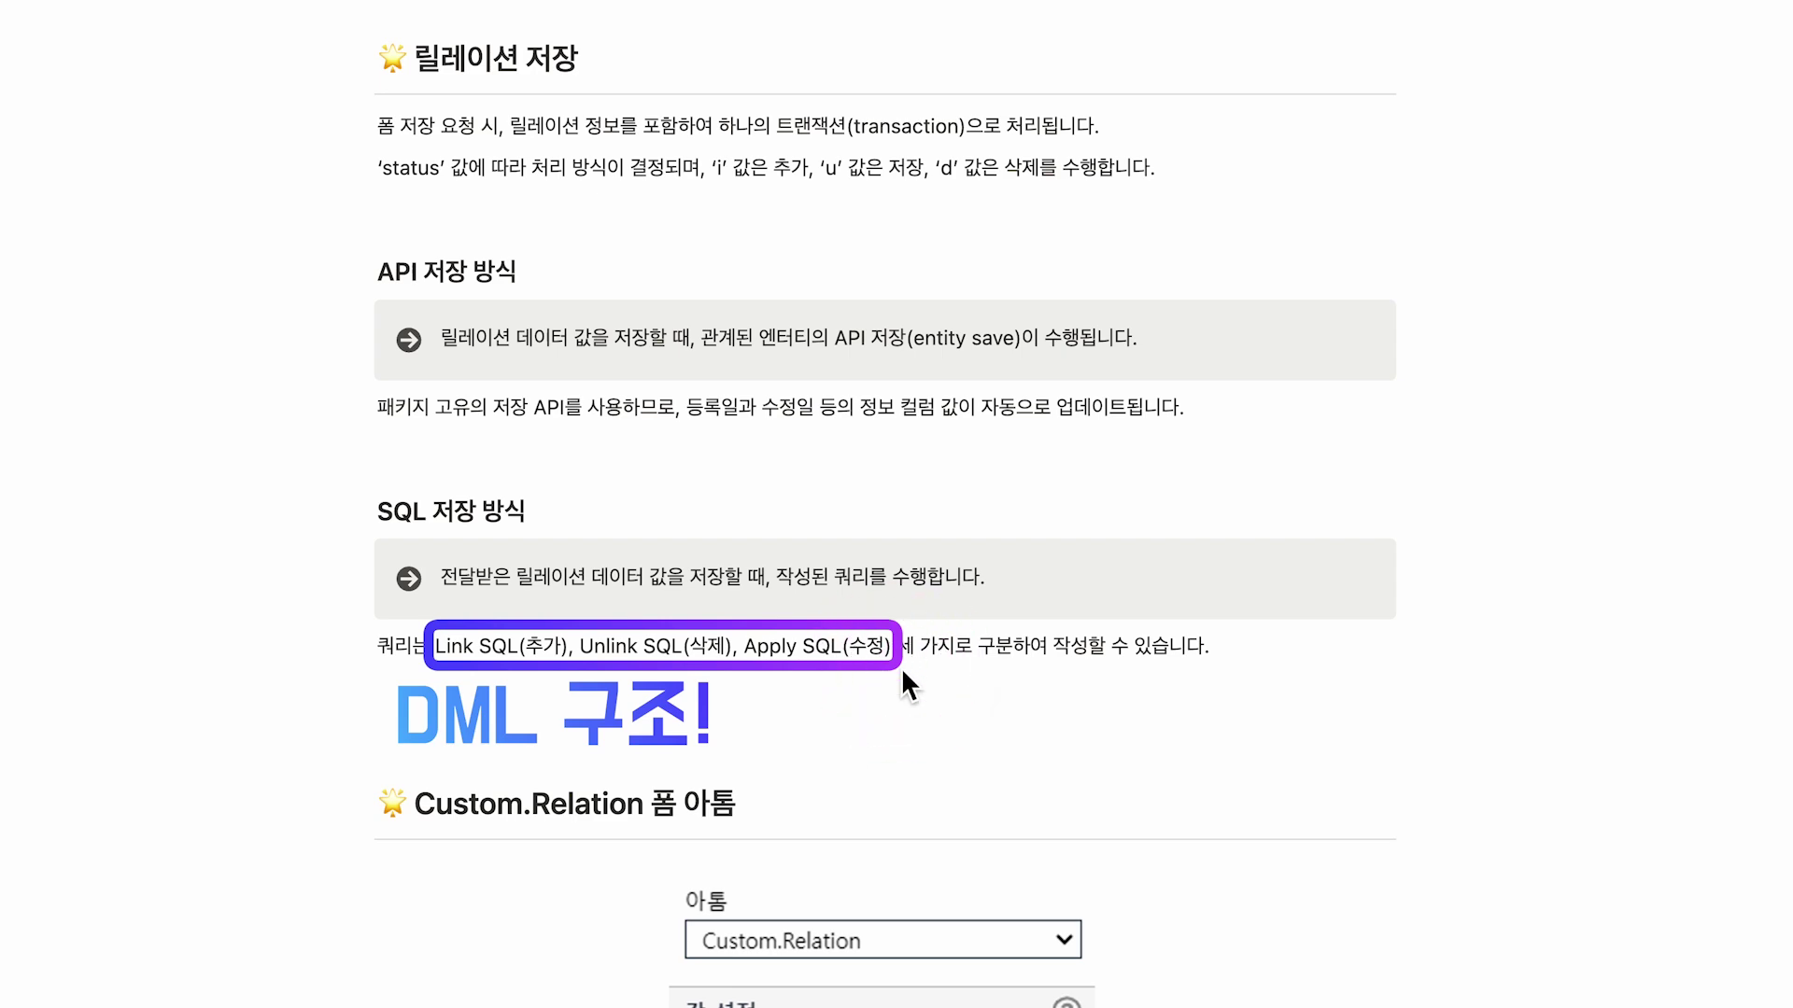
scroll(1749, 971, down, 8)
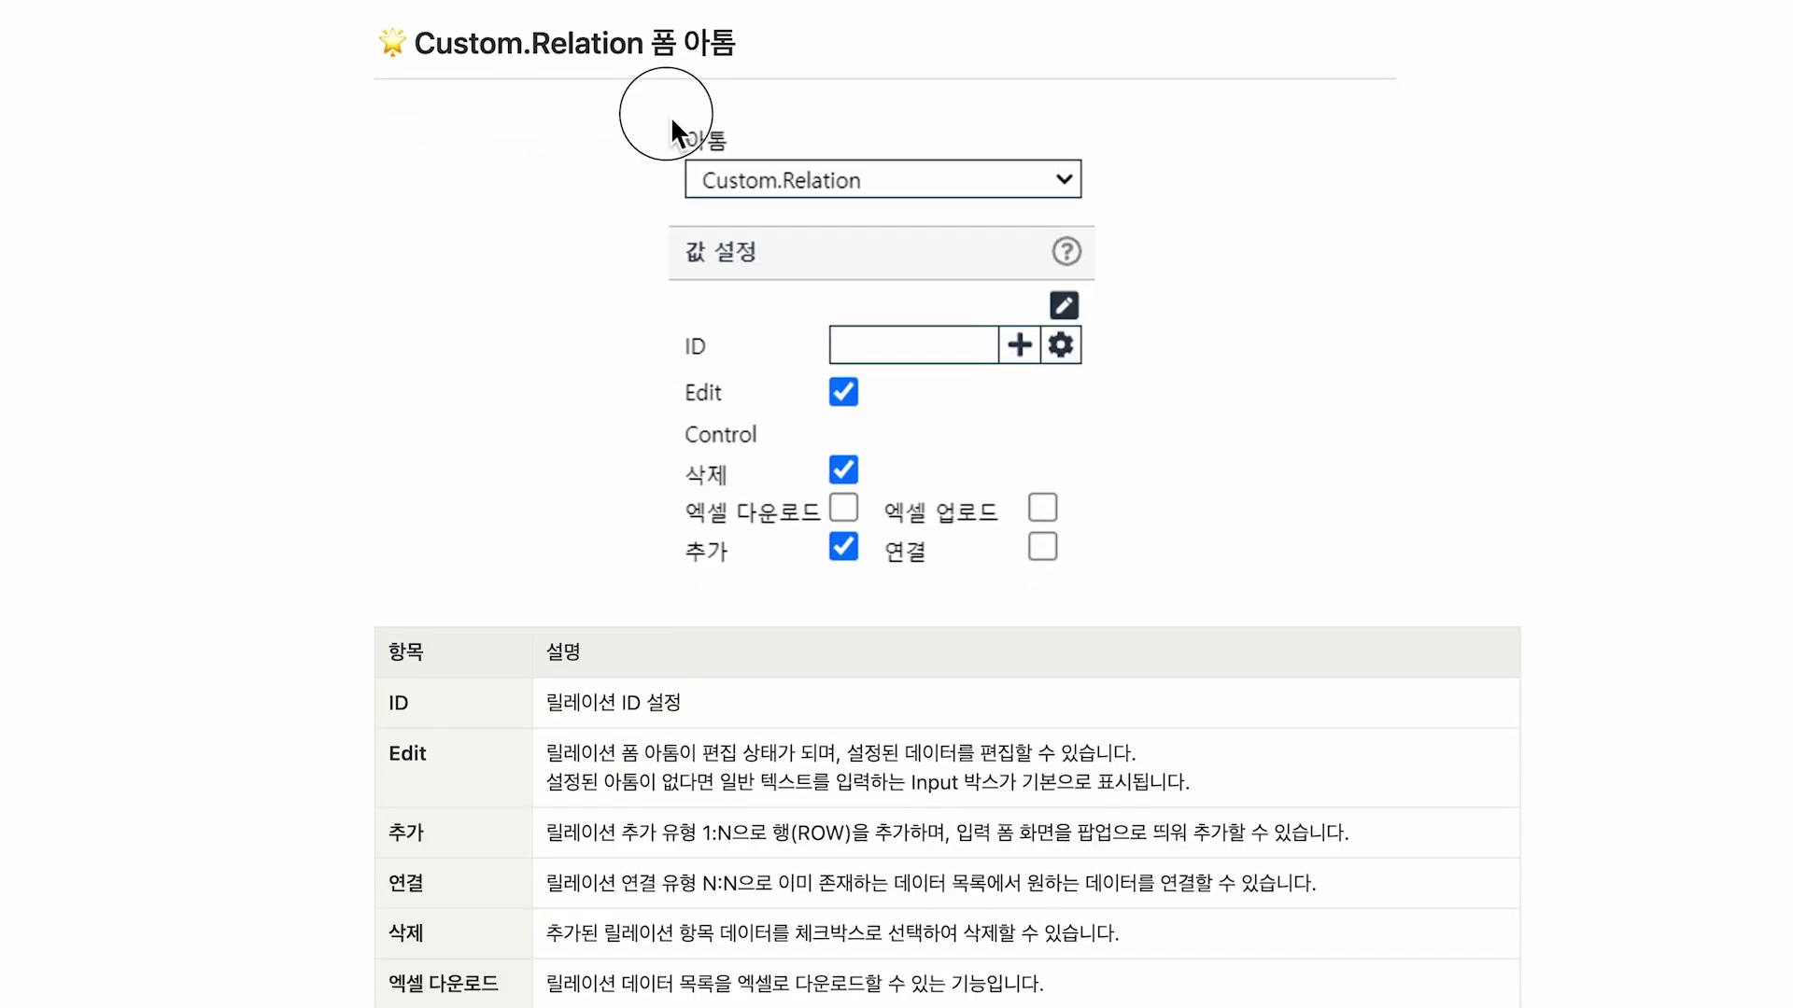
Box the atom's ID setting and the Edit–엑셀 업로드 table rows, then add a '릴레이션 생성!' title card.
drag(665, 112, 1103, 217)
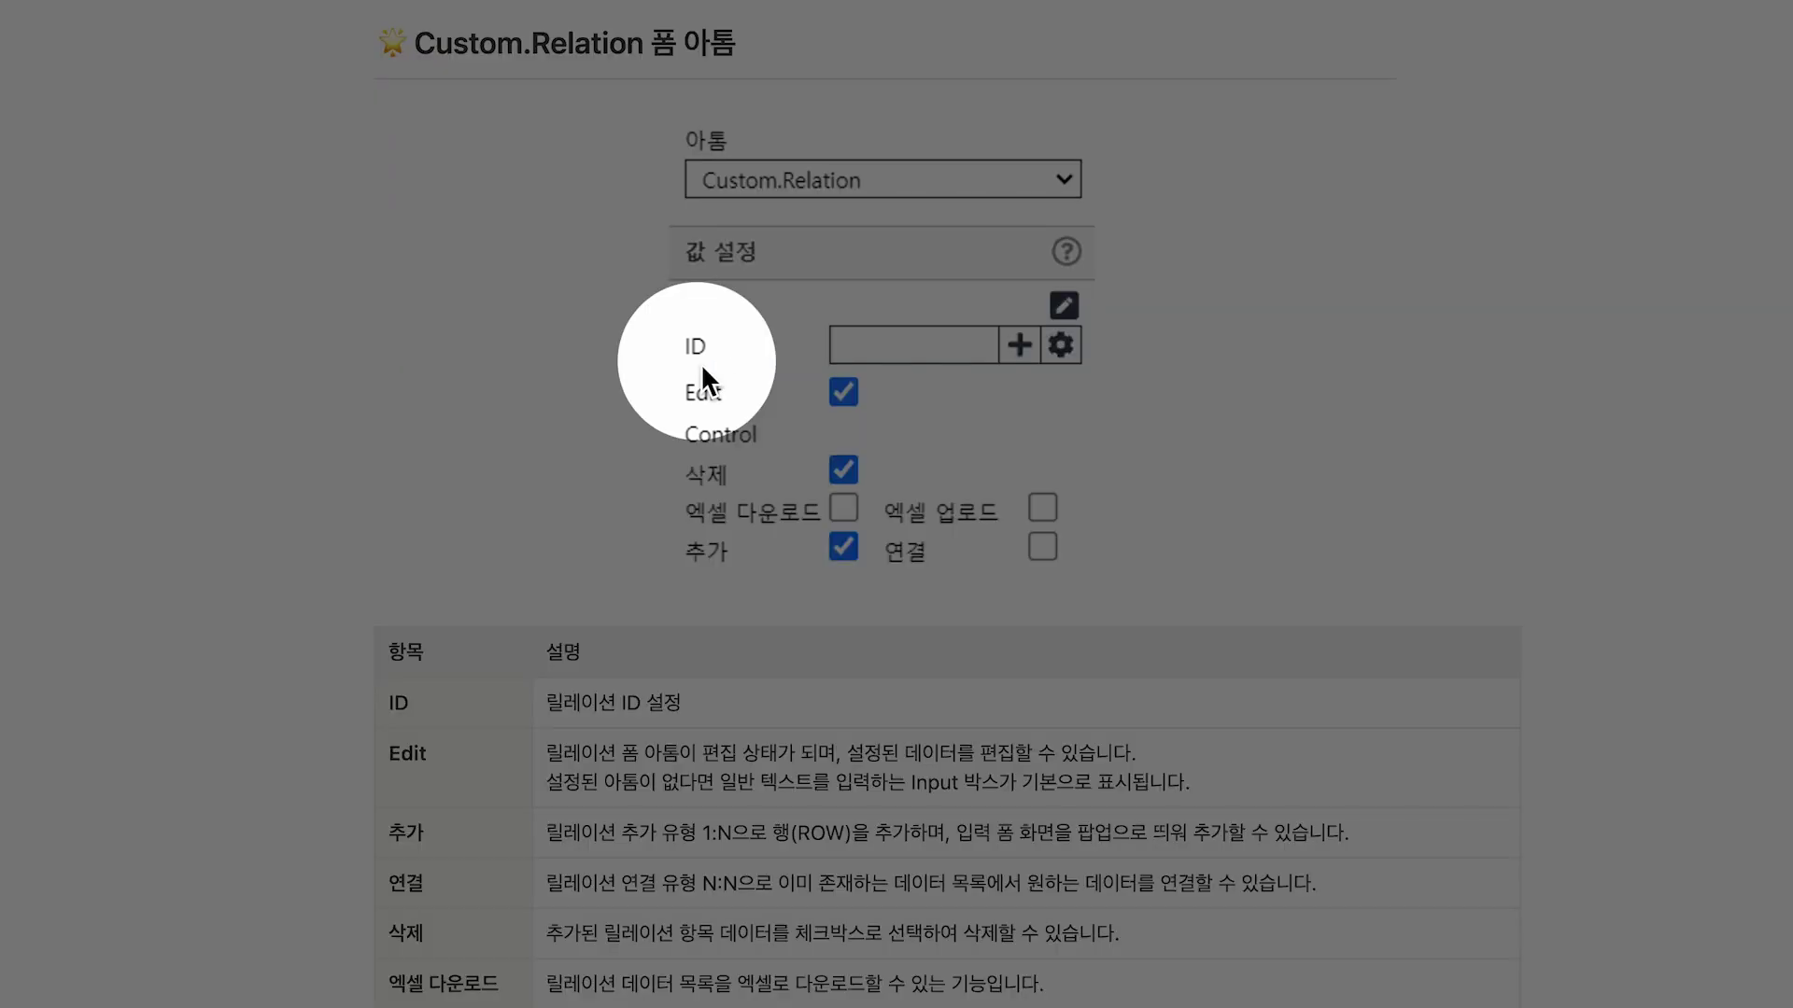
drag(824, 321, 1091, 373)
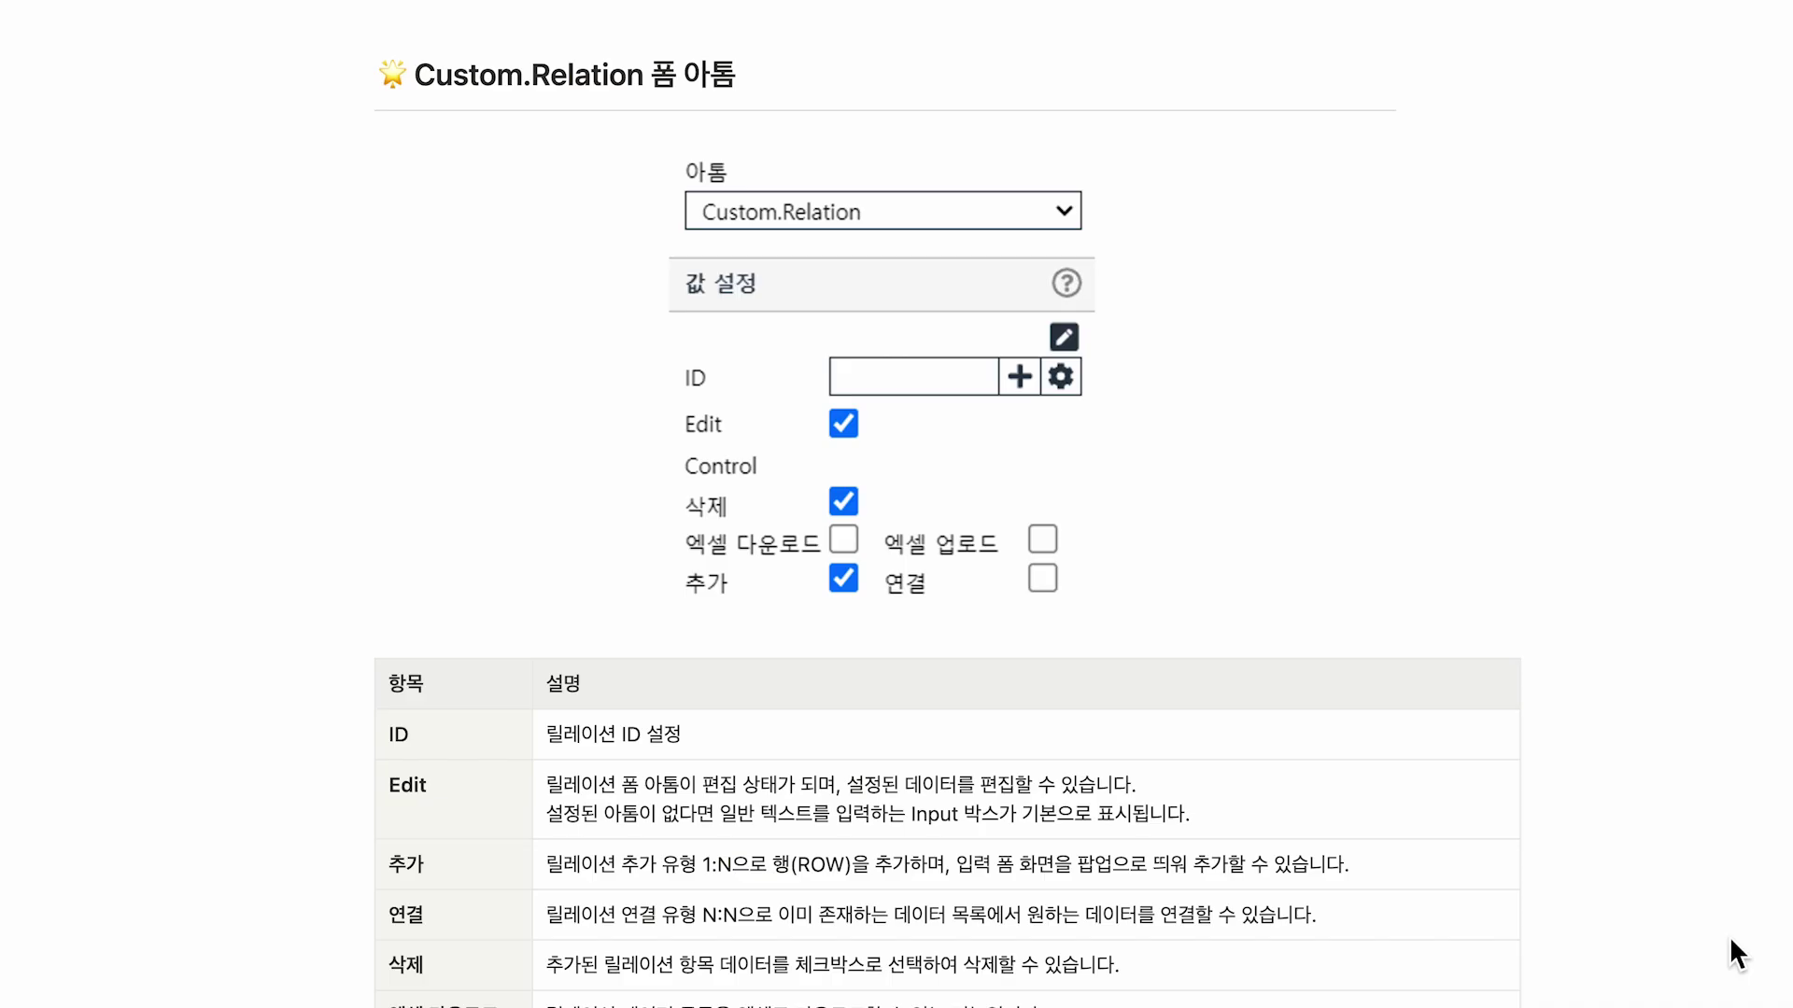
scroll(1729, 936, down, 2)
drag(378, 590, 528, 928)
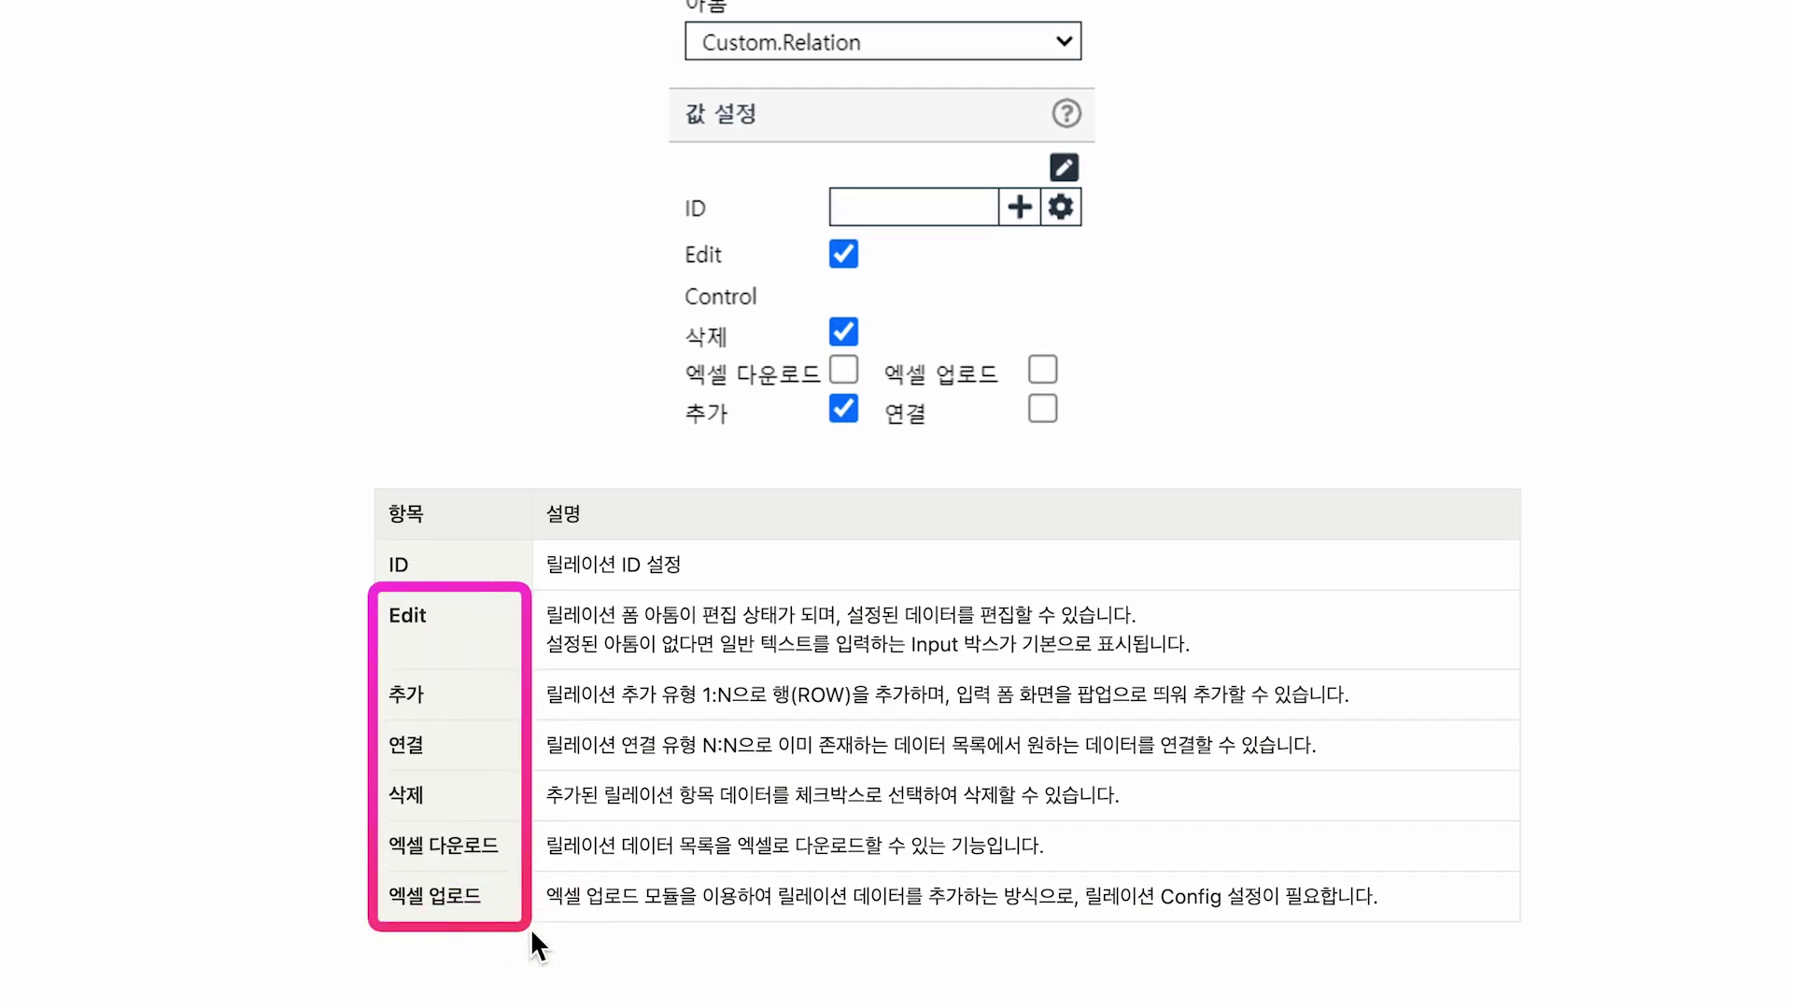
key(Escape)
text(릴ㄹ레이션 생성!)
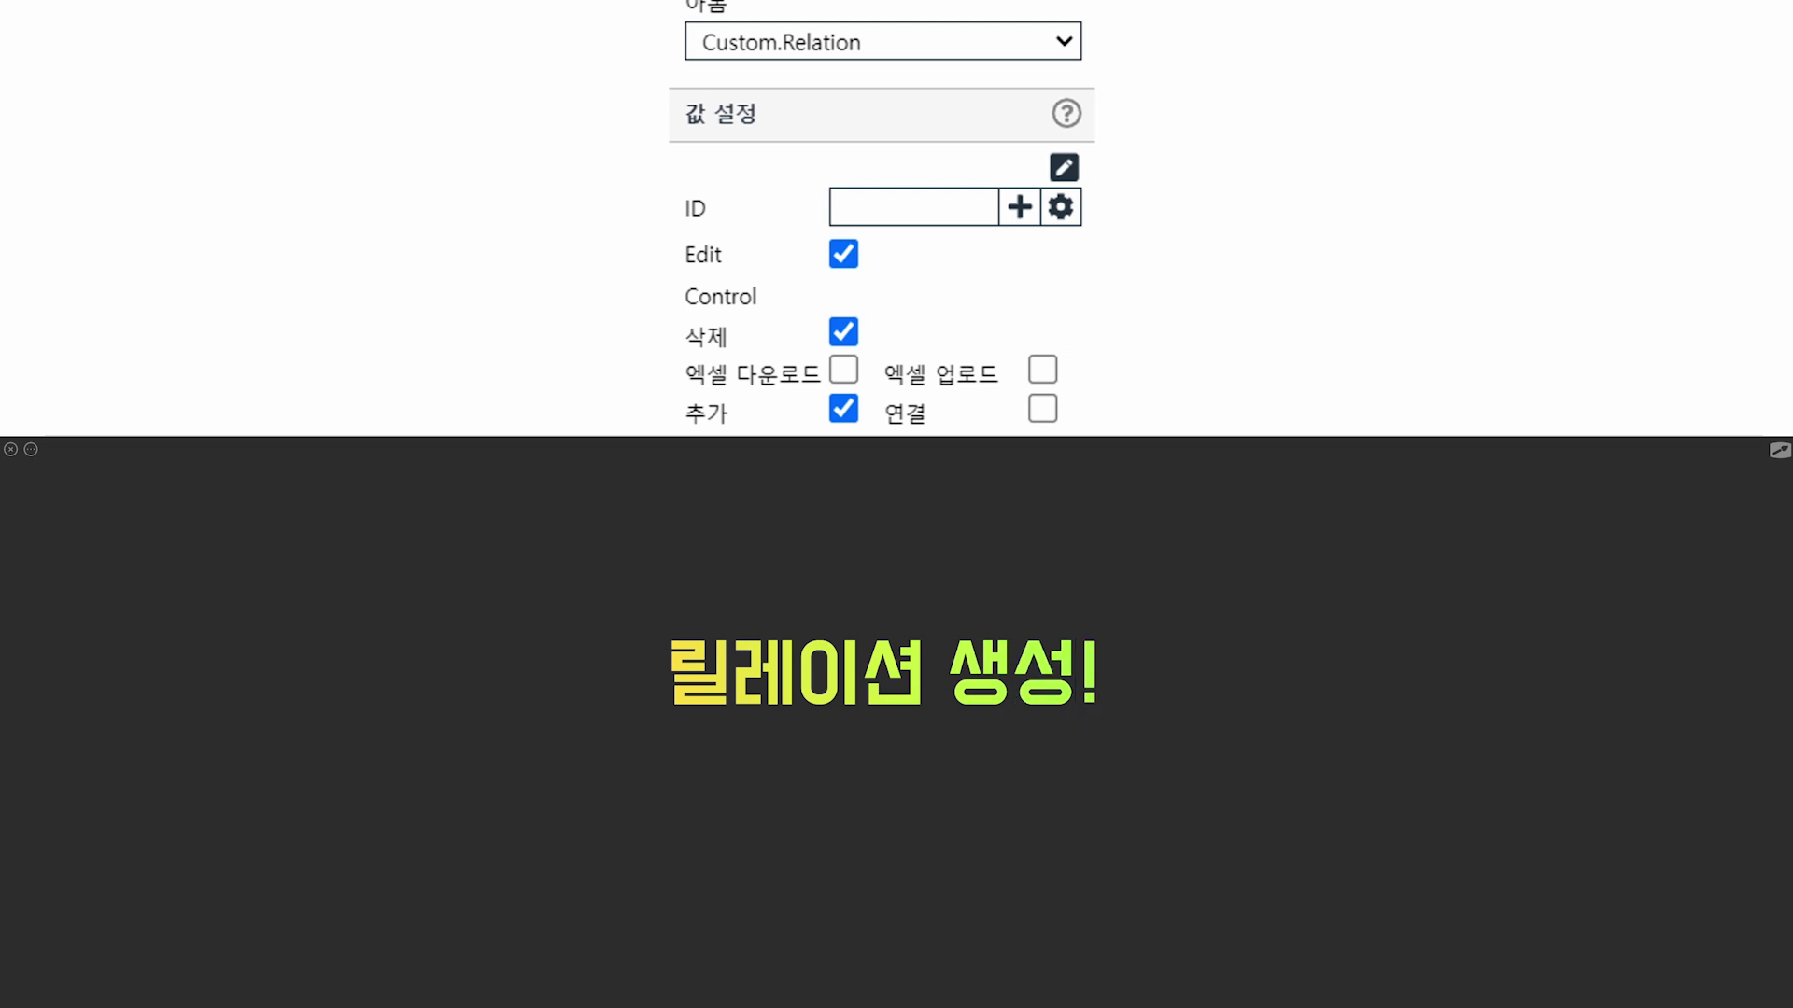
Box the (API 저장방식) and (SQL 저장방식) labels in the 릴레이션 생성하기 heading.
scroll(1732, 898, down, 9)
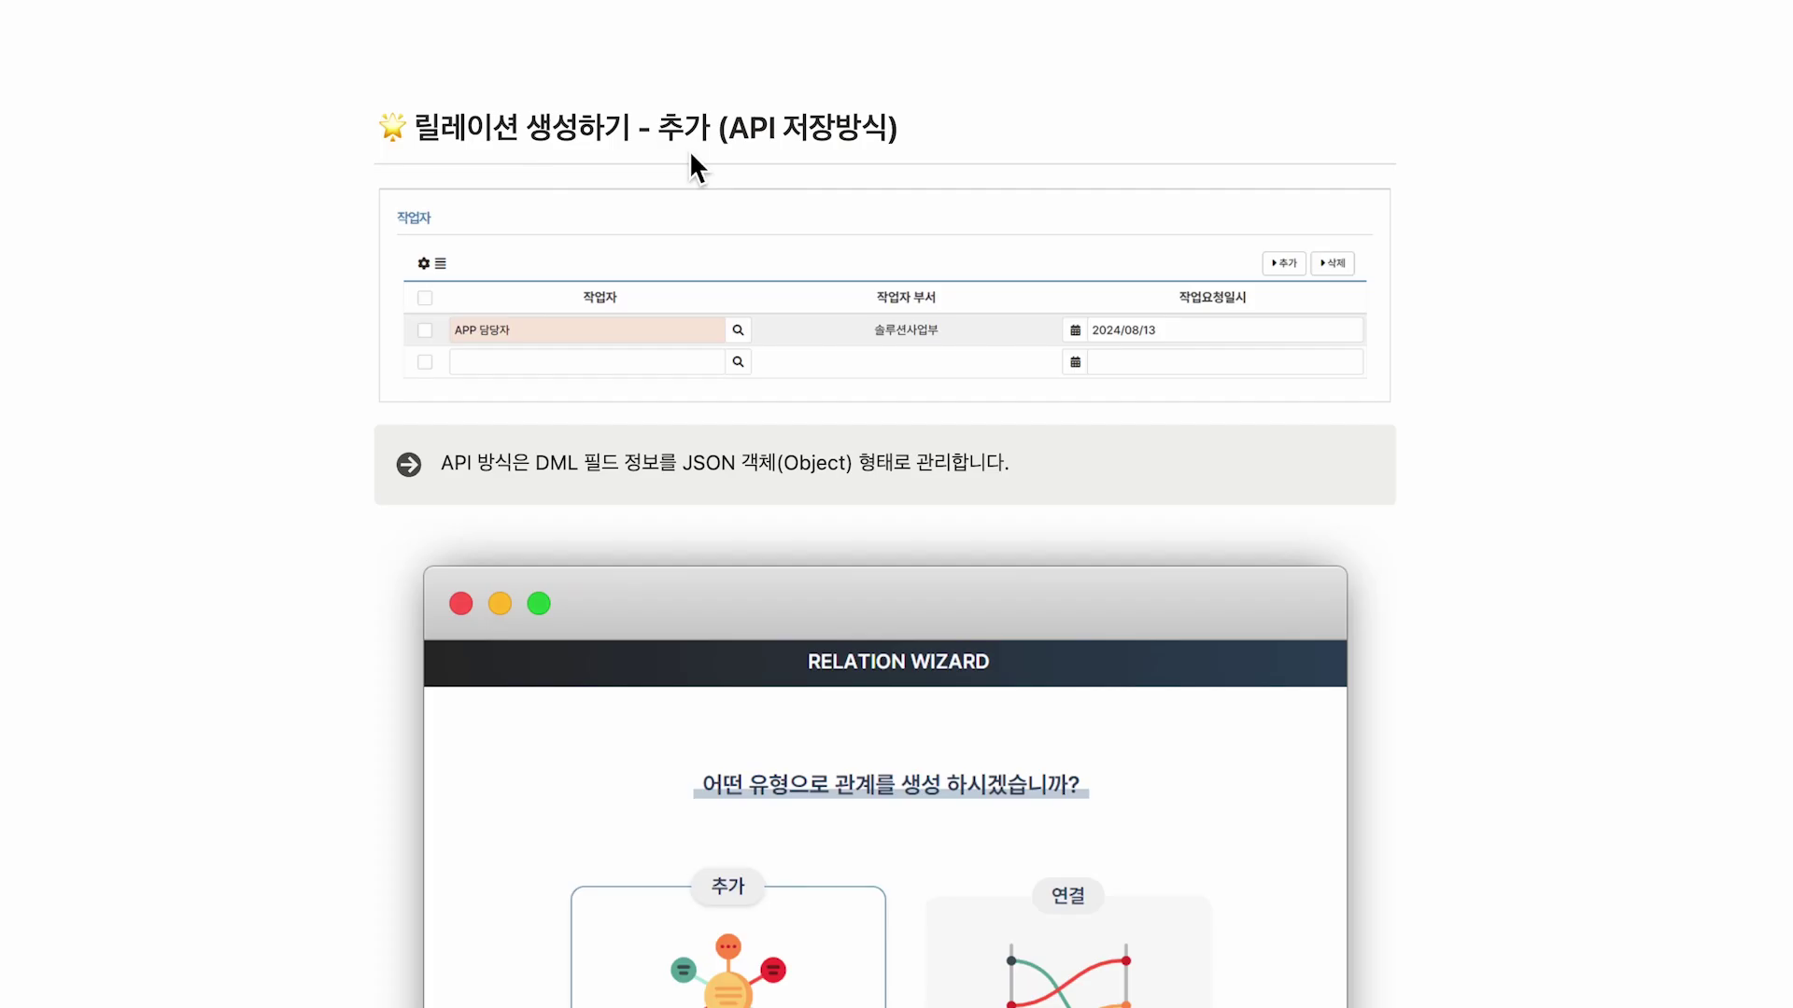
drag(708, 99, 913, 157)
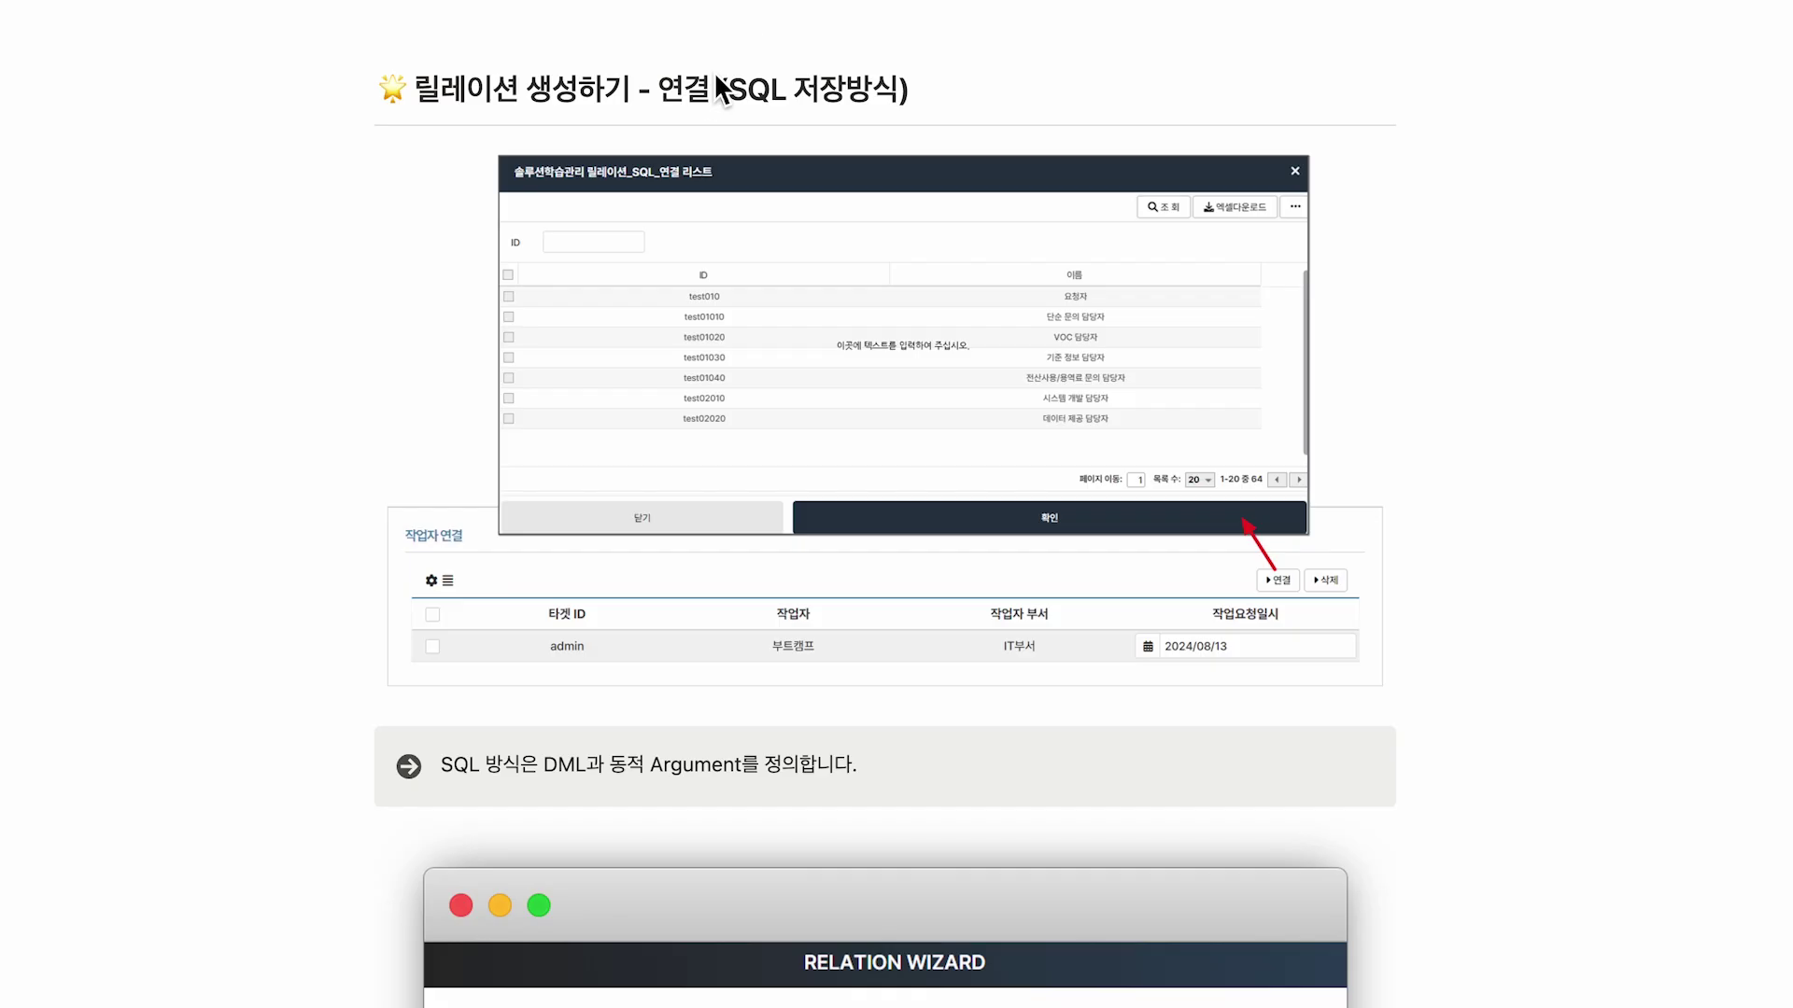
drag(716, 77, 922, 112)
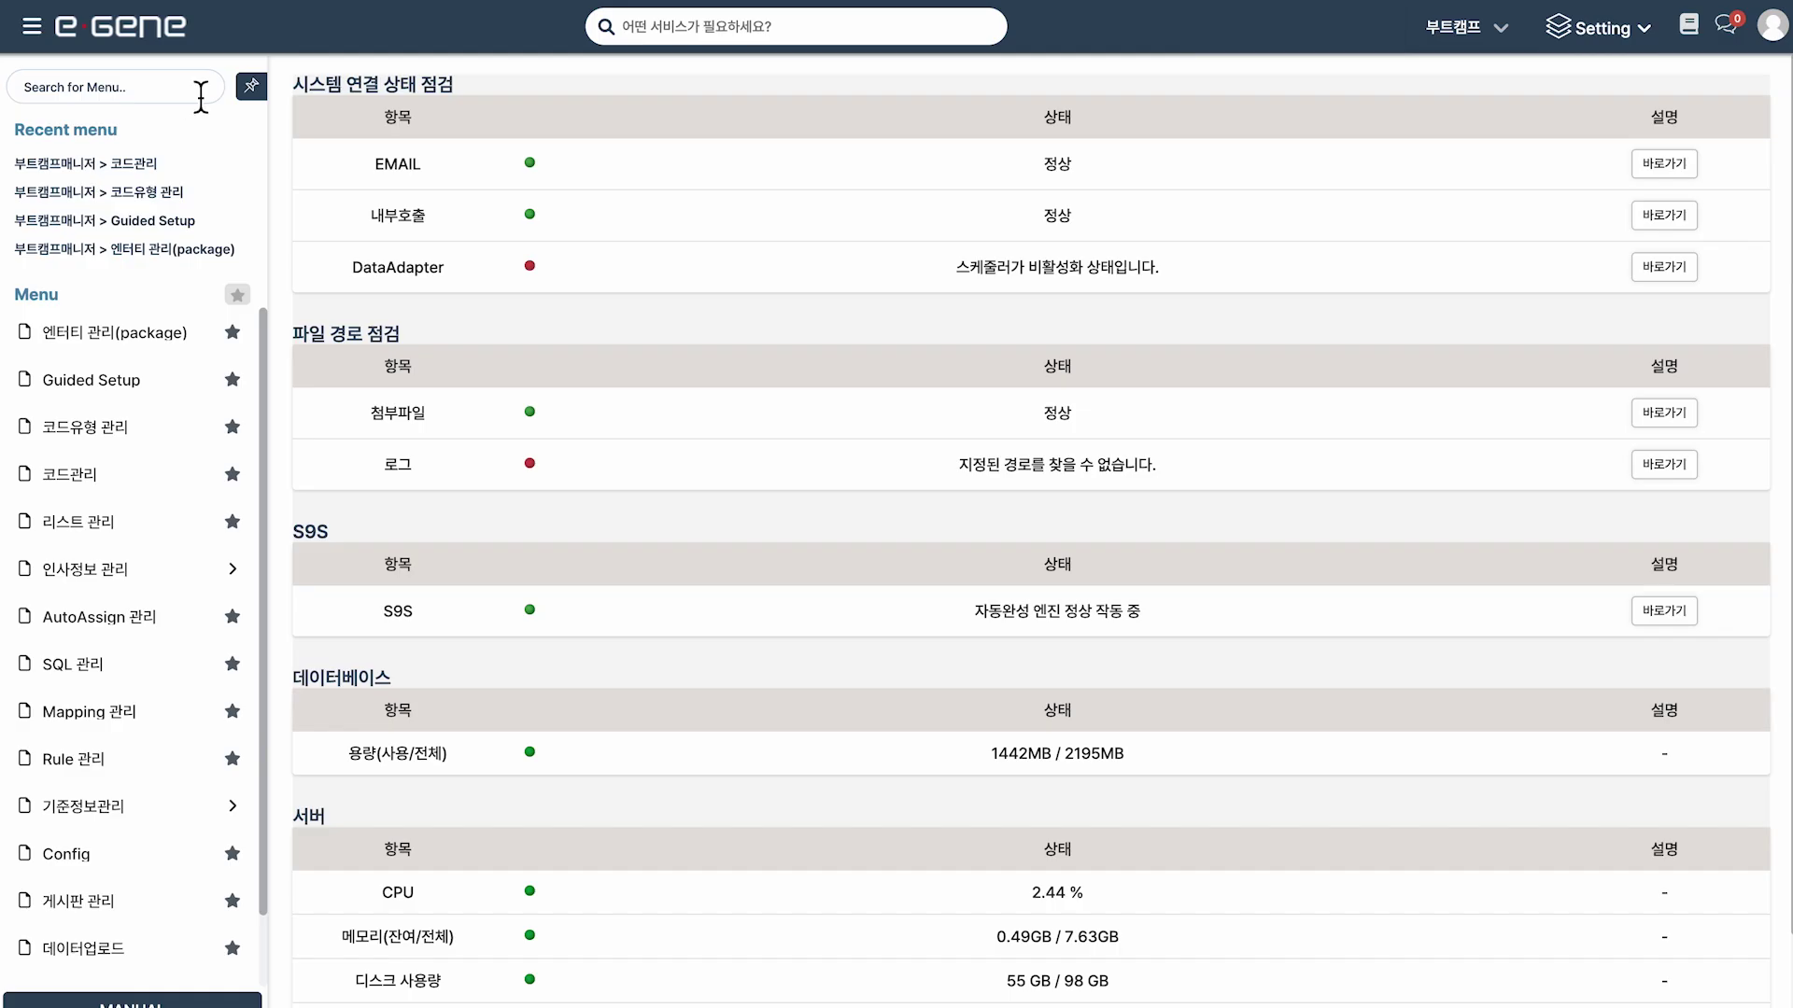
Search the menu for 're', open Relation Wizard, and mark its ID-to-관계엔터티 columns.
click(199, 88)
text(re)
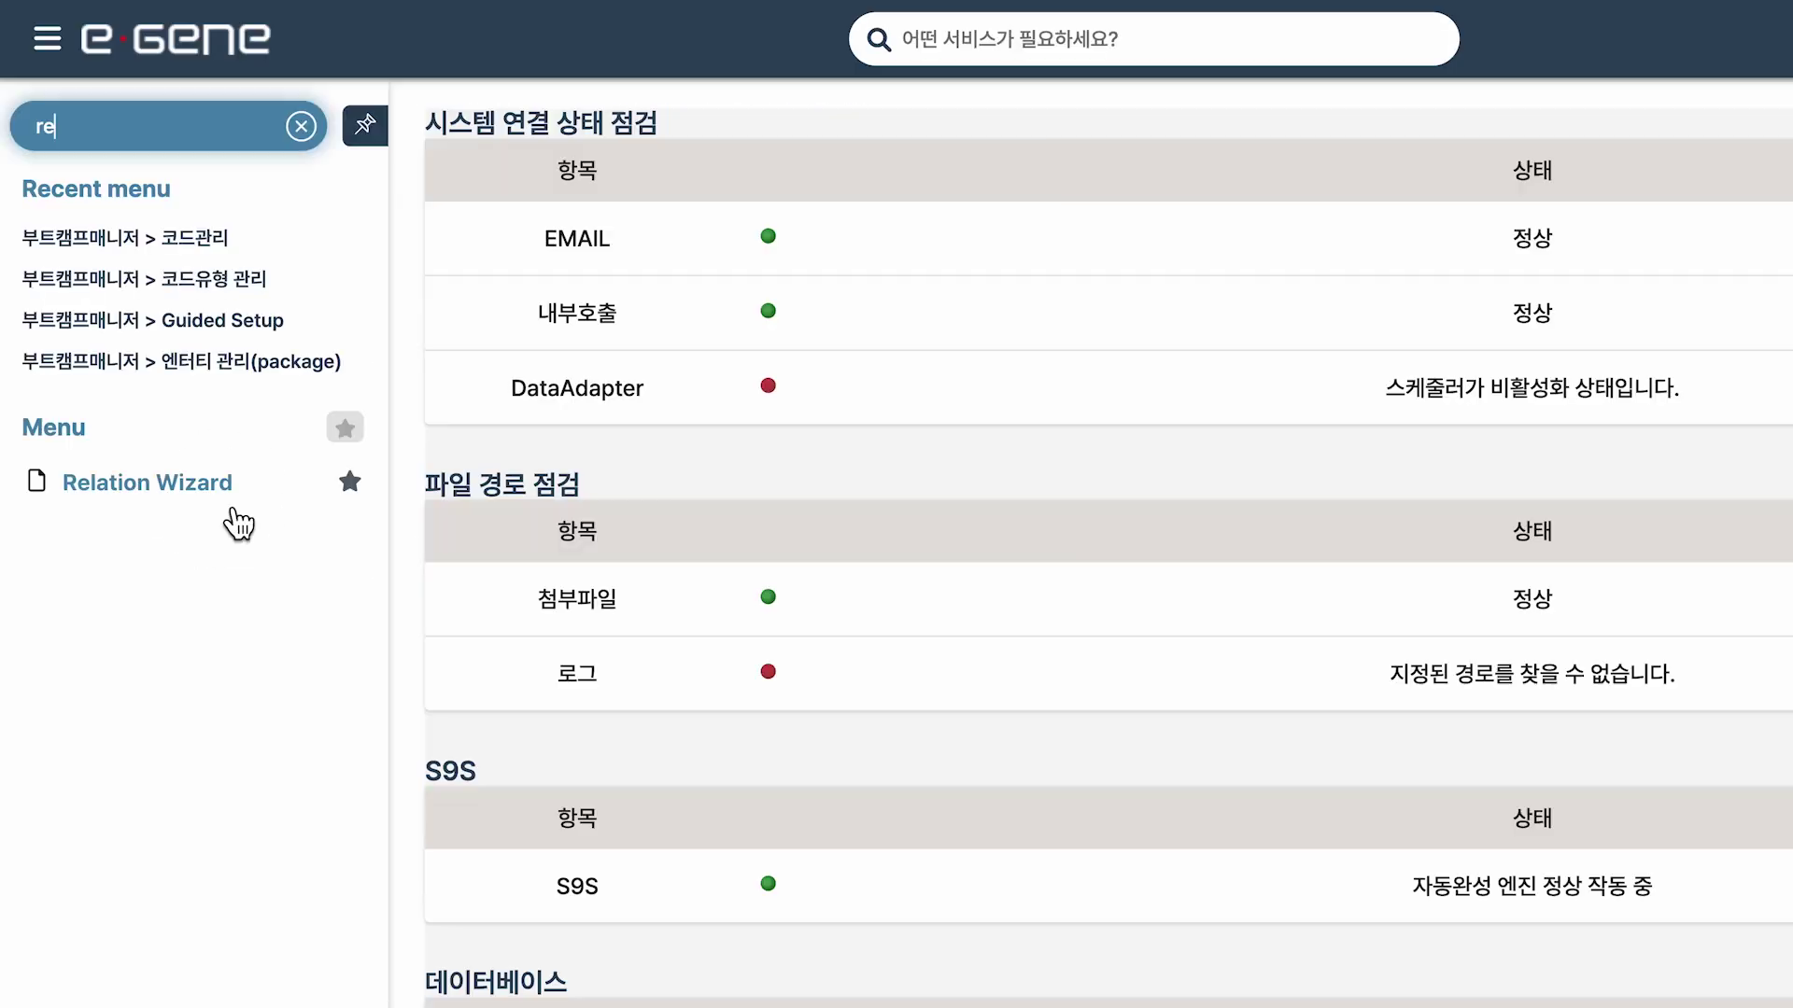
click(225, 502)
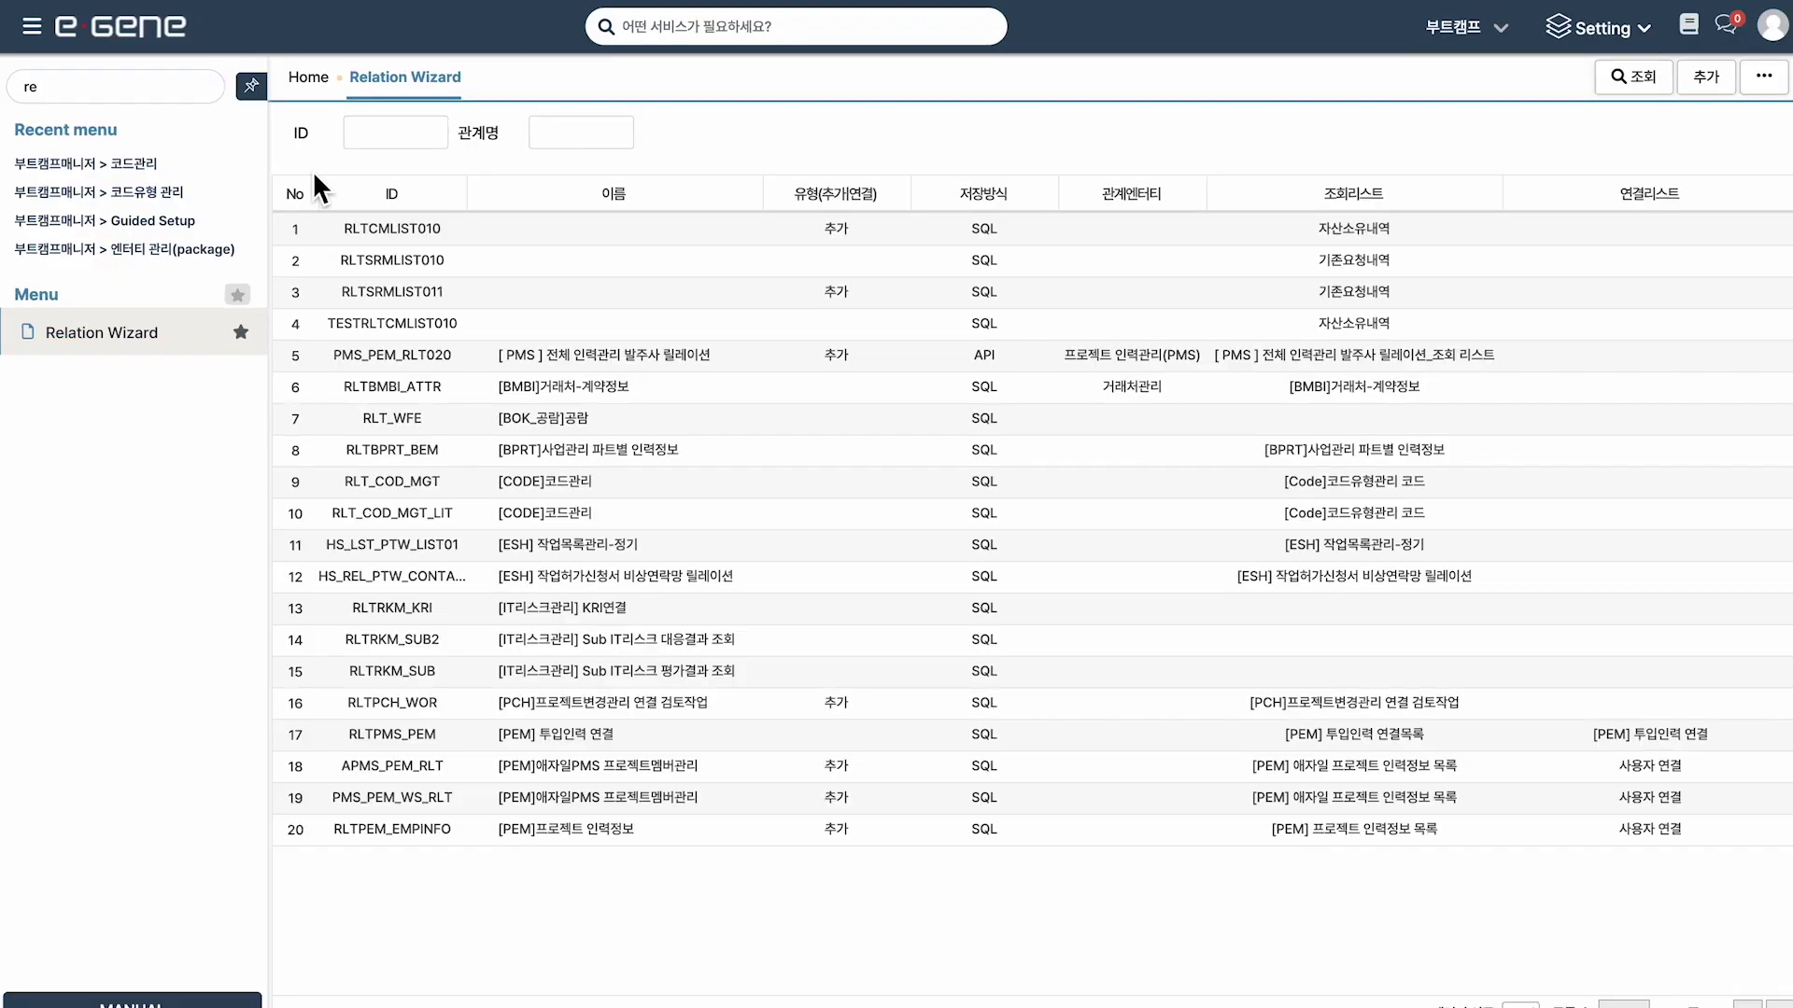
drag(1005, 534, 1240, 852)
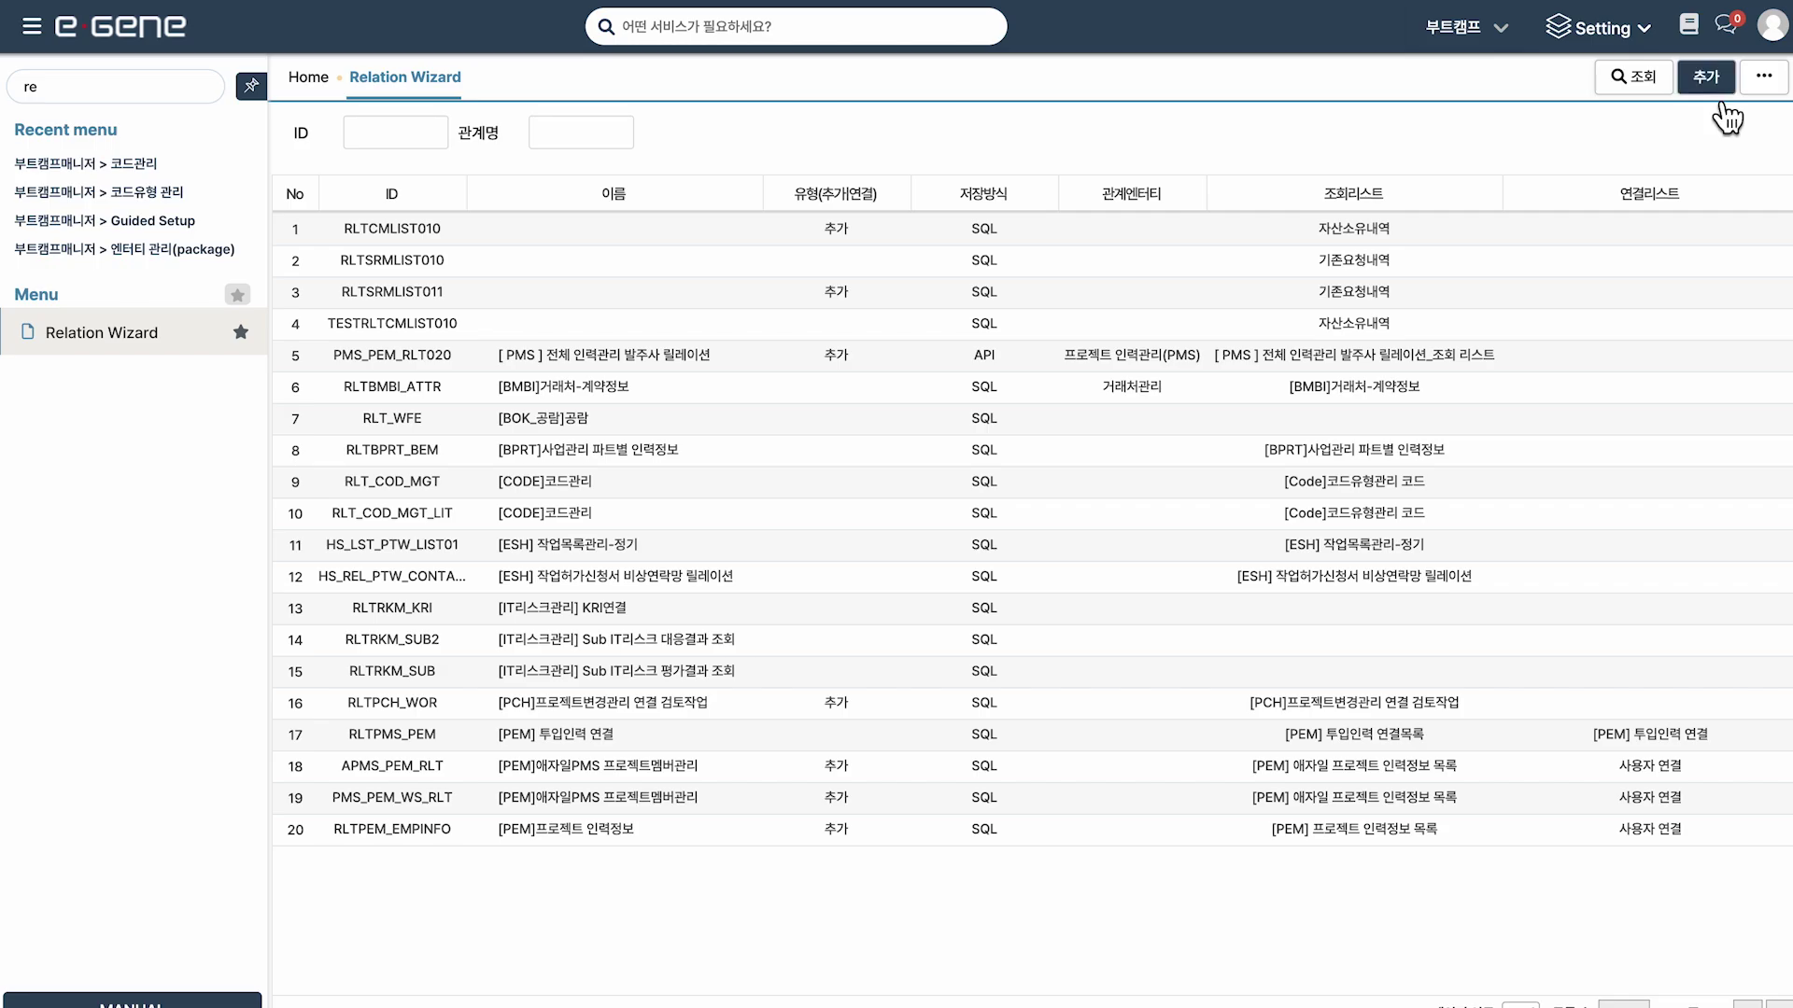
Create a new relation of the 추가 (1:N) type and advance to 기본정보.
click(1705, 76)
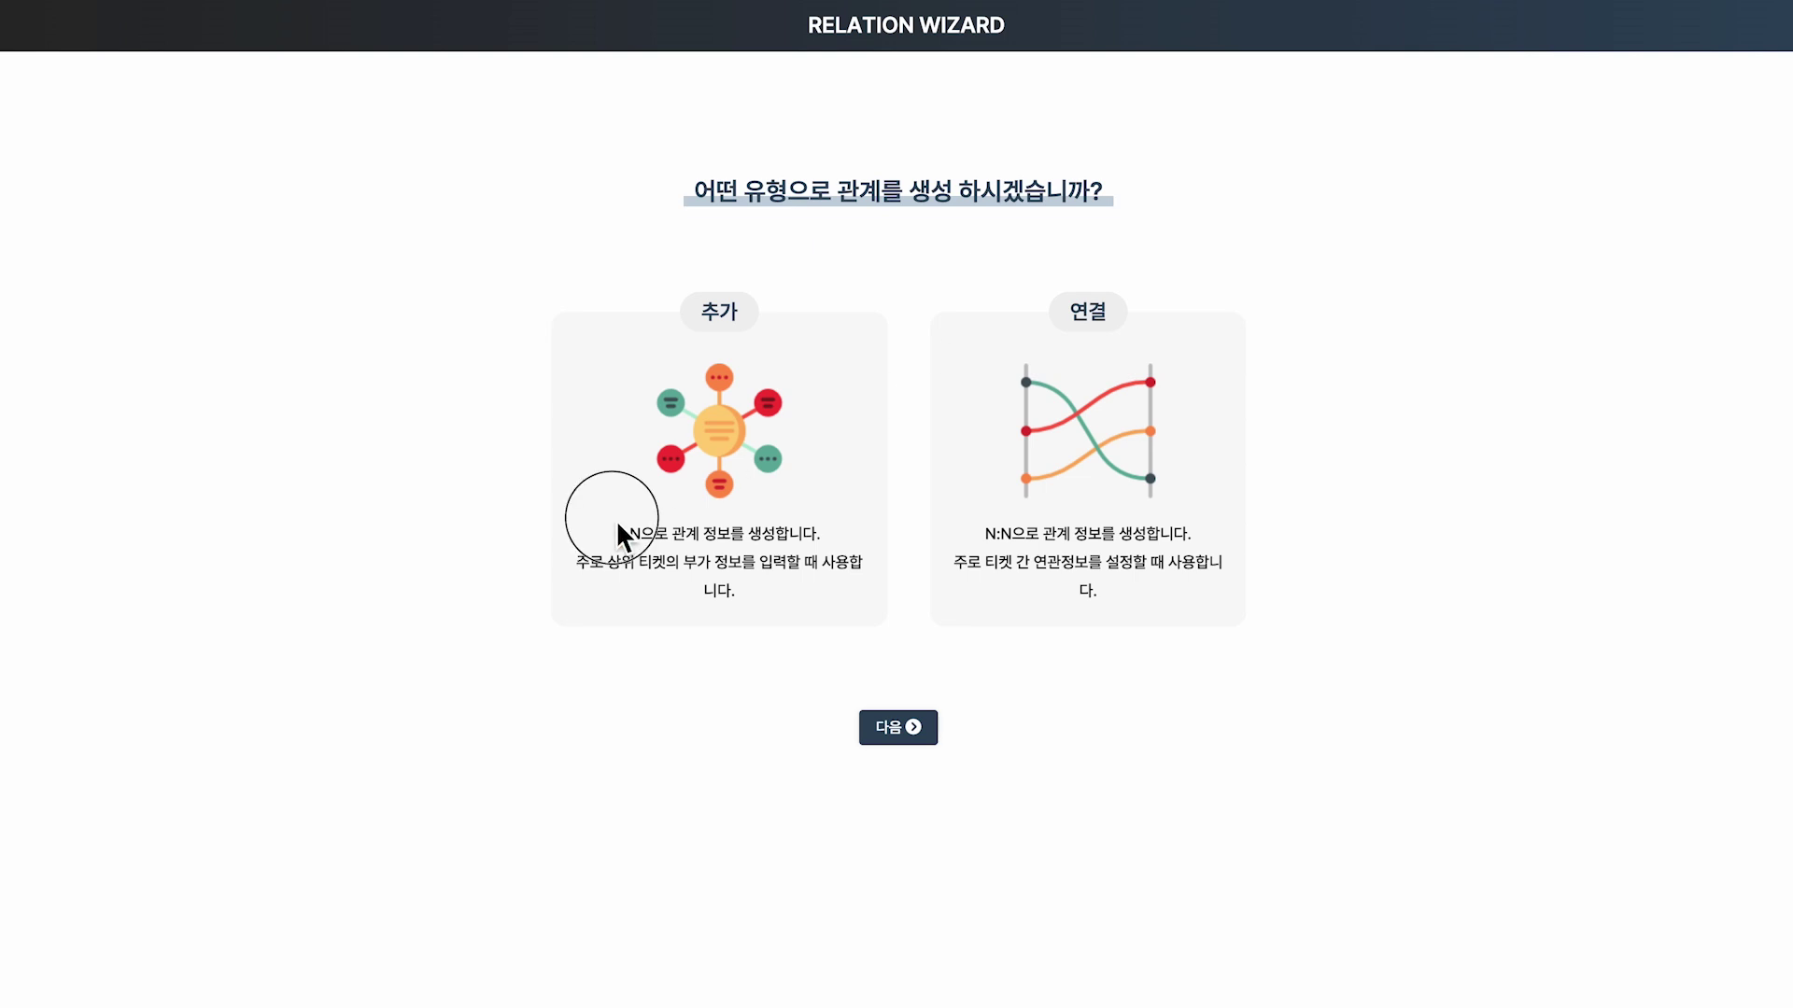
click(752, 572)
click(752, 572)
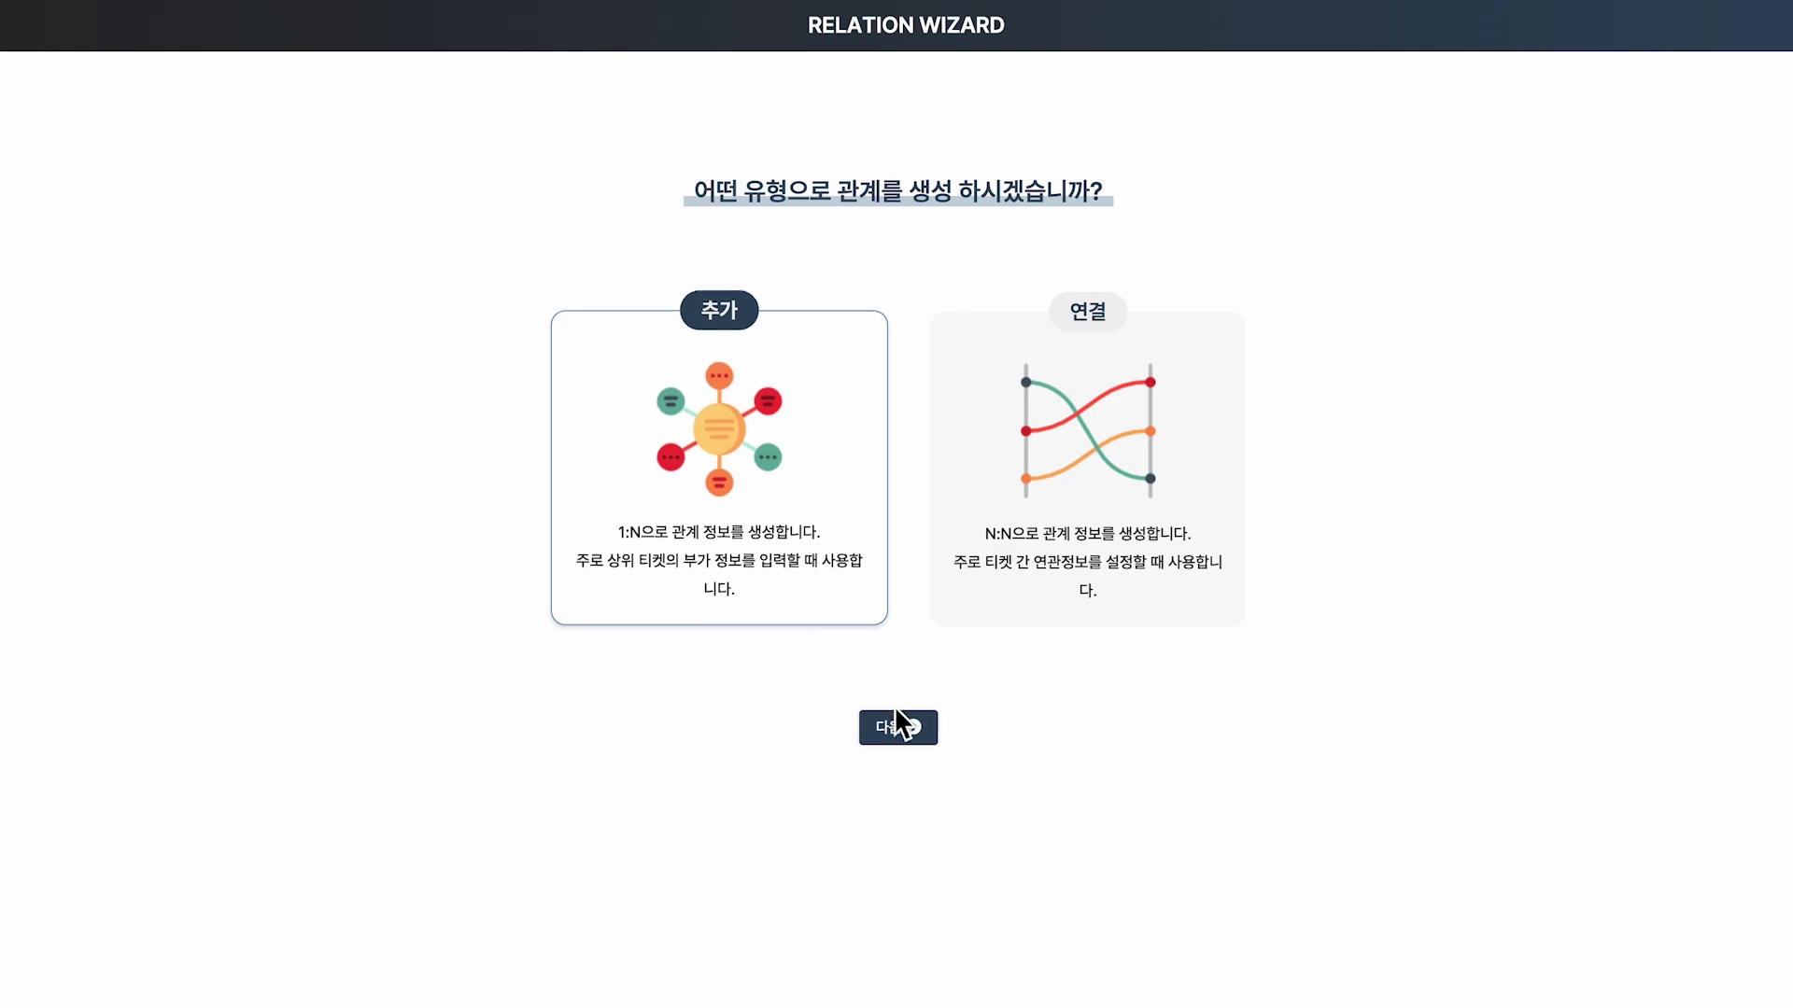
click(933, 739)
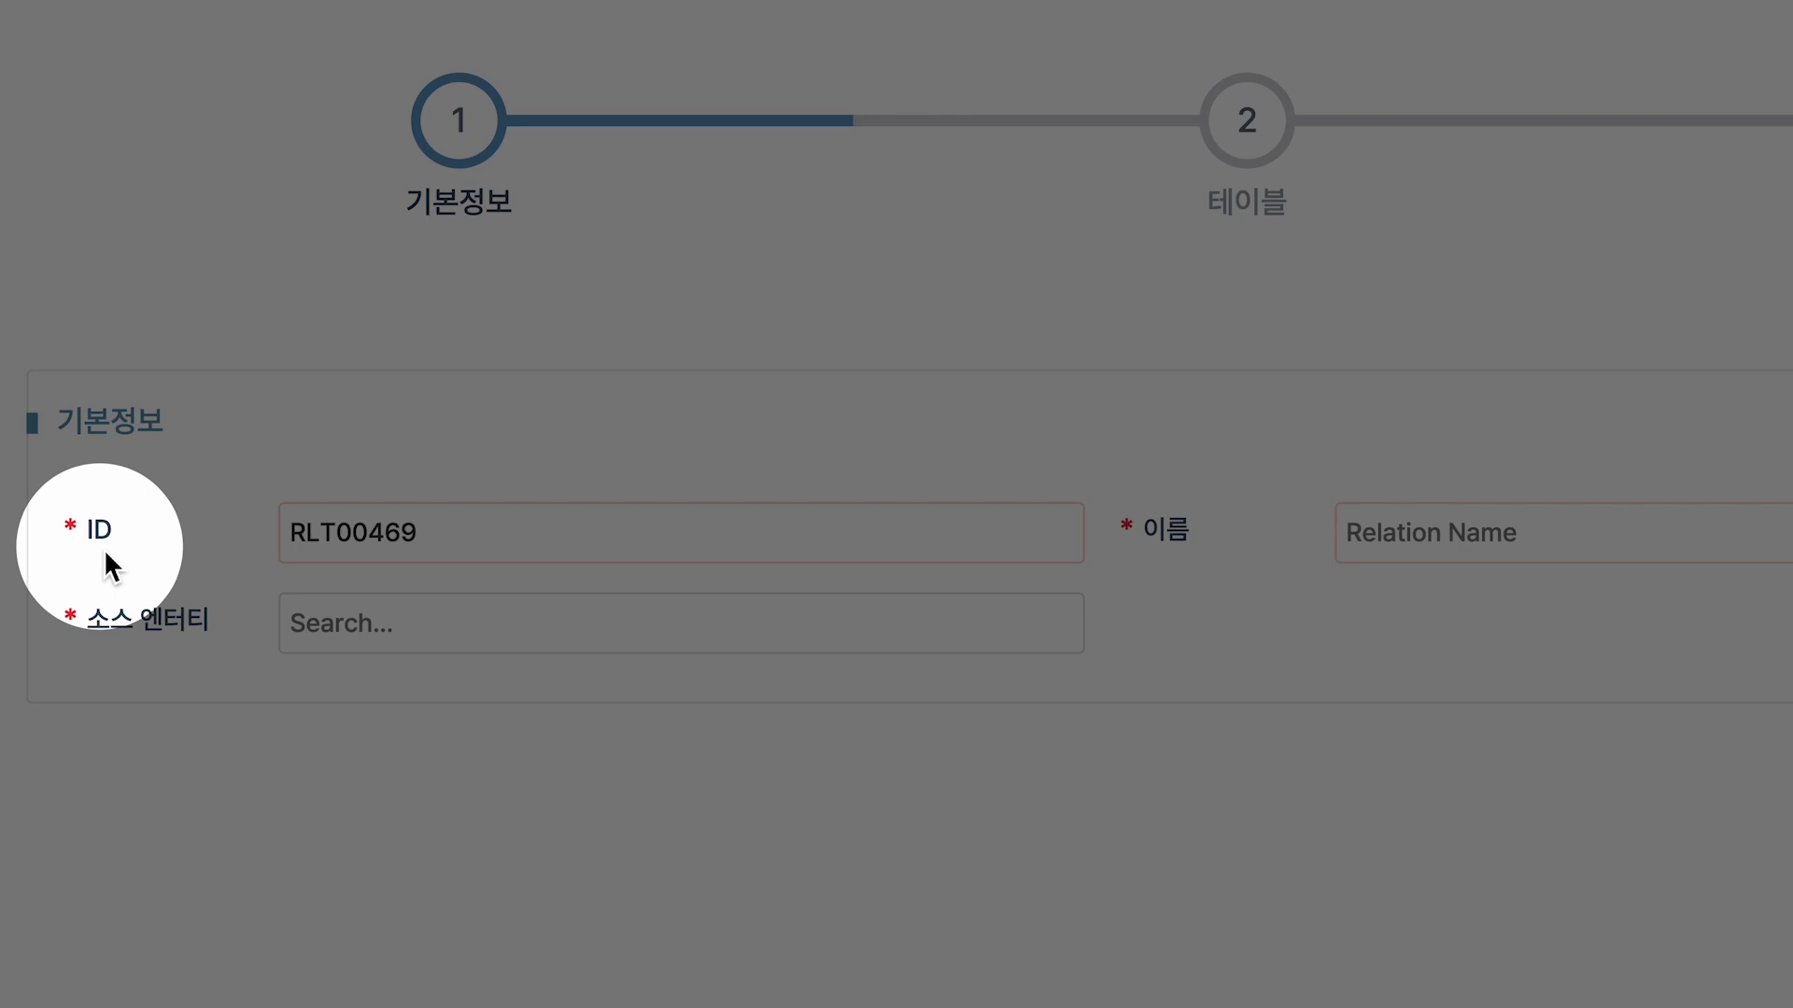
Replace the generated ID with RLTEDU, noting the naming rule 릴레이션 약자 [RLT] + [엔터티].
text(네이밍 룰에 따라)
key(Return)
text(릴레이션 약자 [RLT])
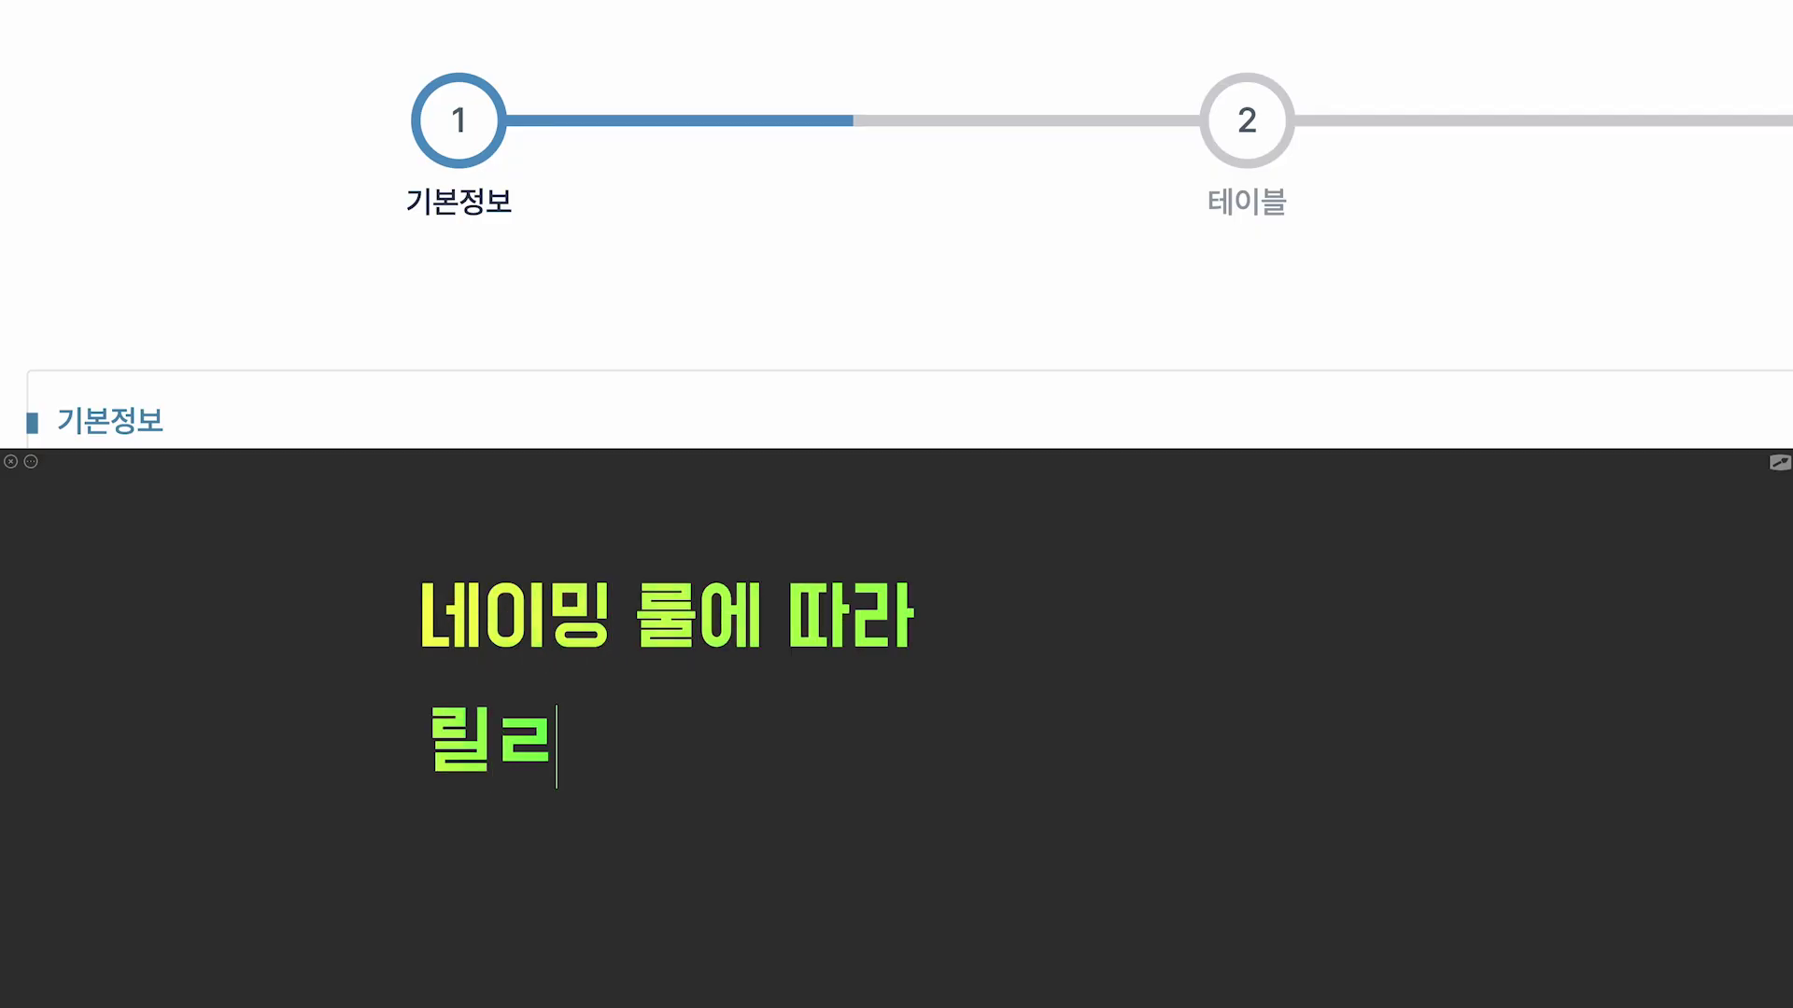
text( + [엔터티])
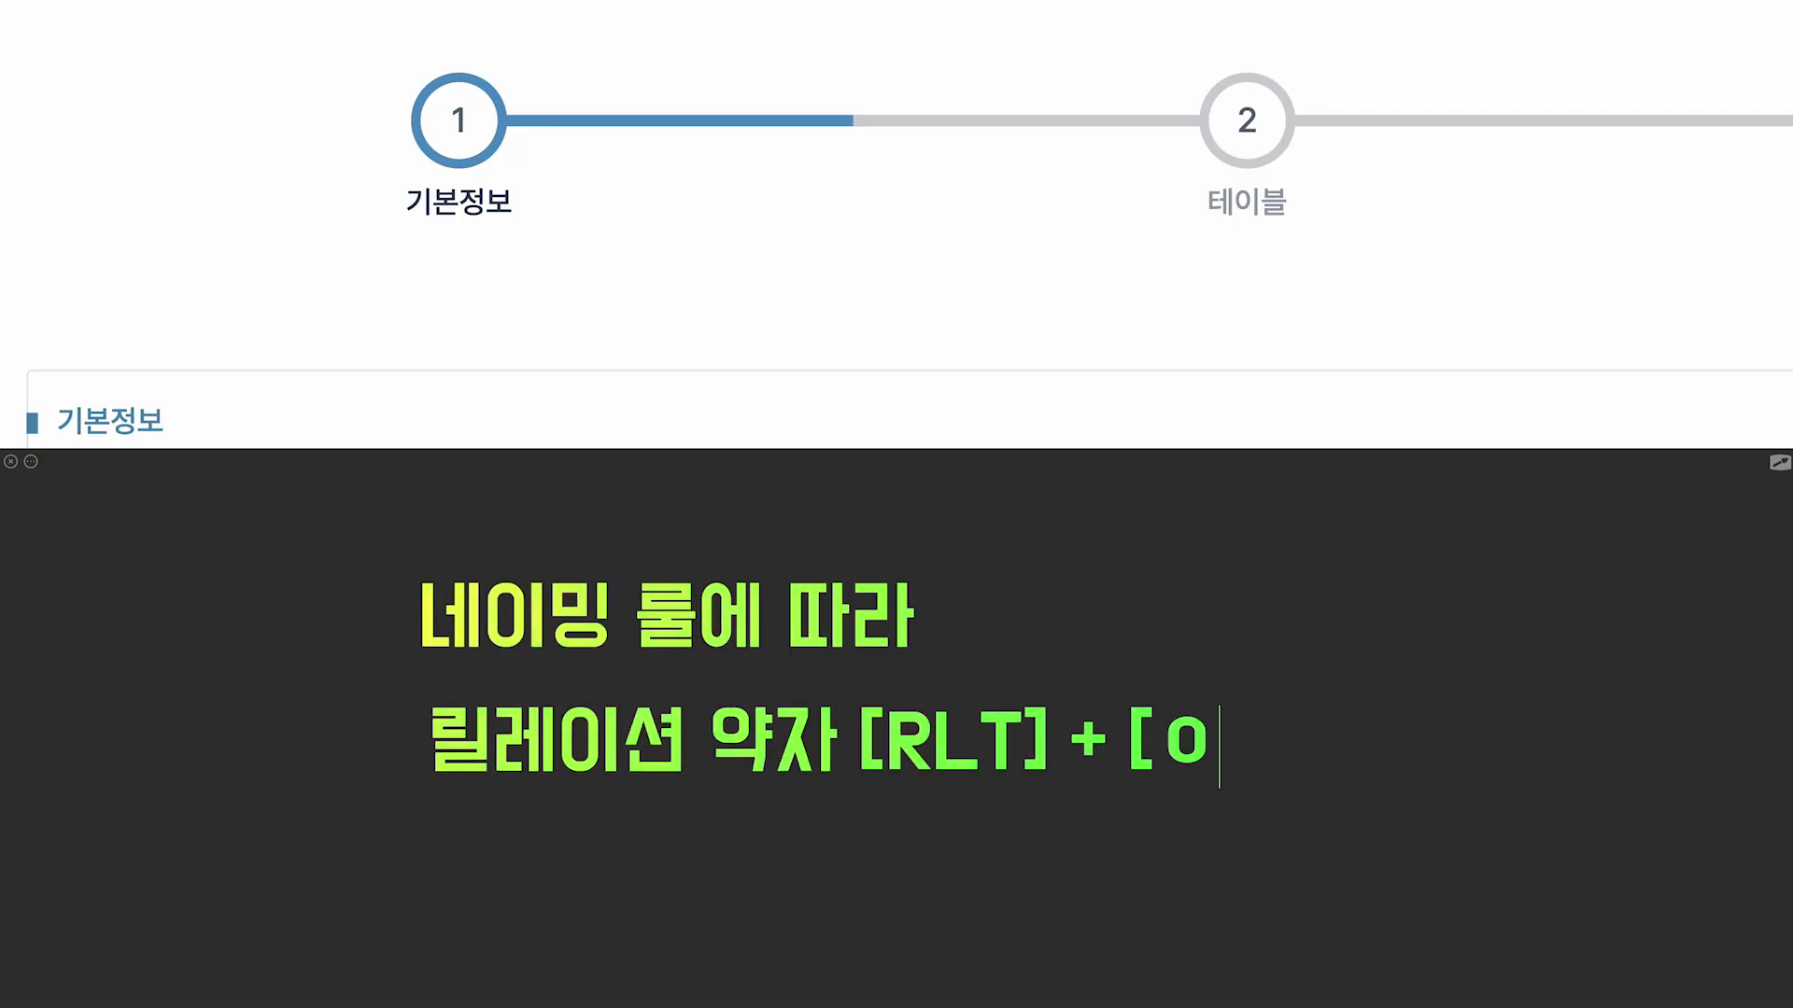
key(Escape)
double_click(289, 539)
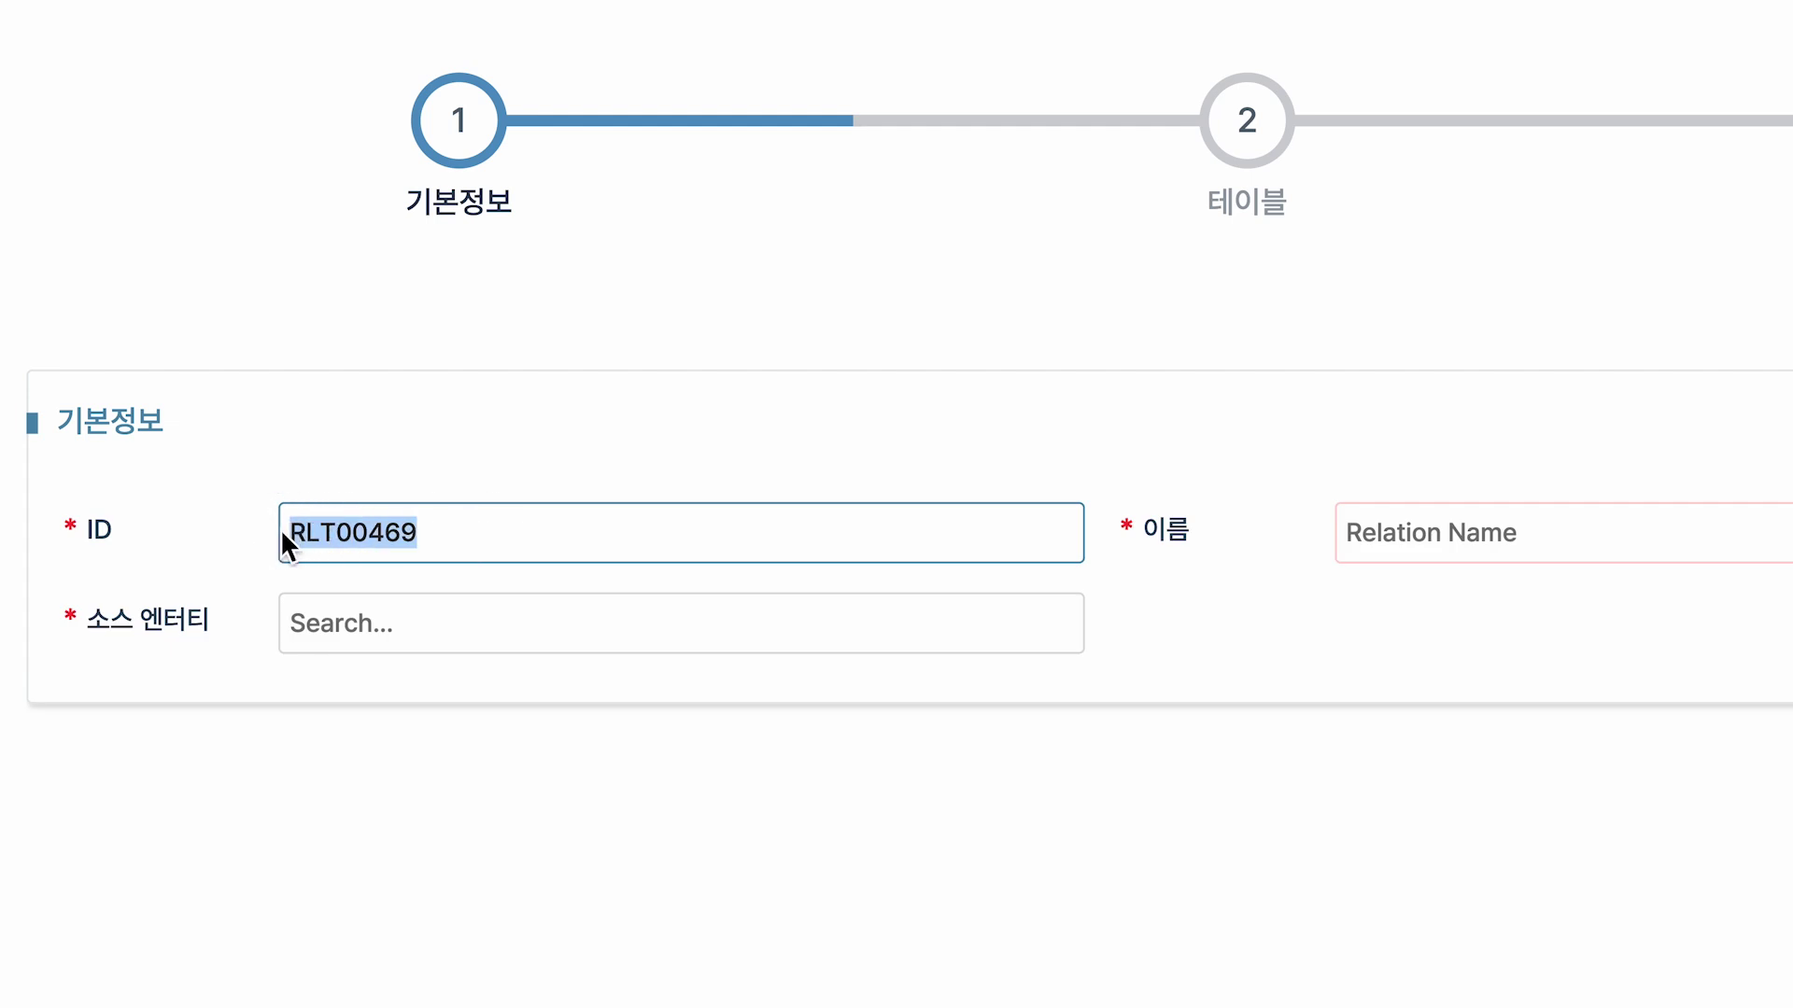
text(RLTEDU)
drag(76, 487, 450, 572)
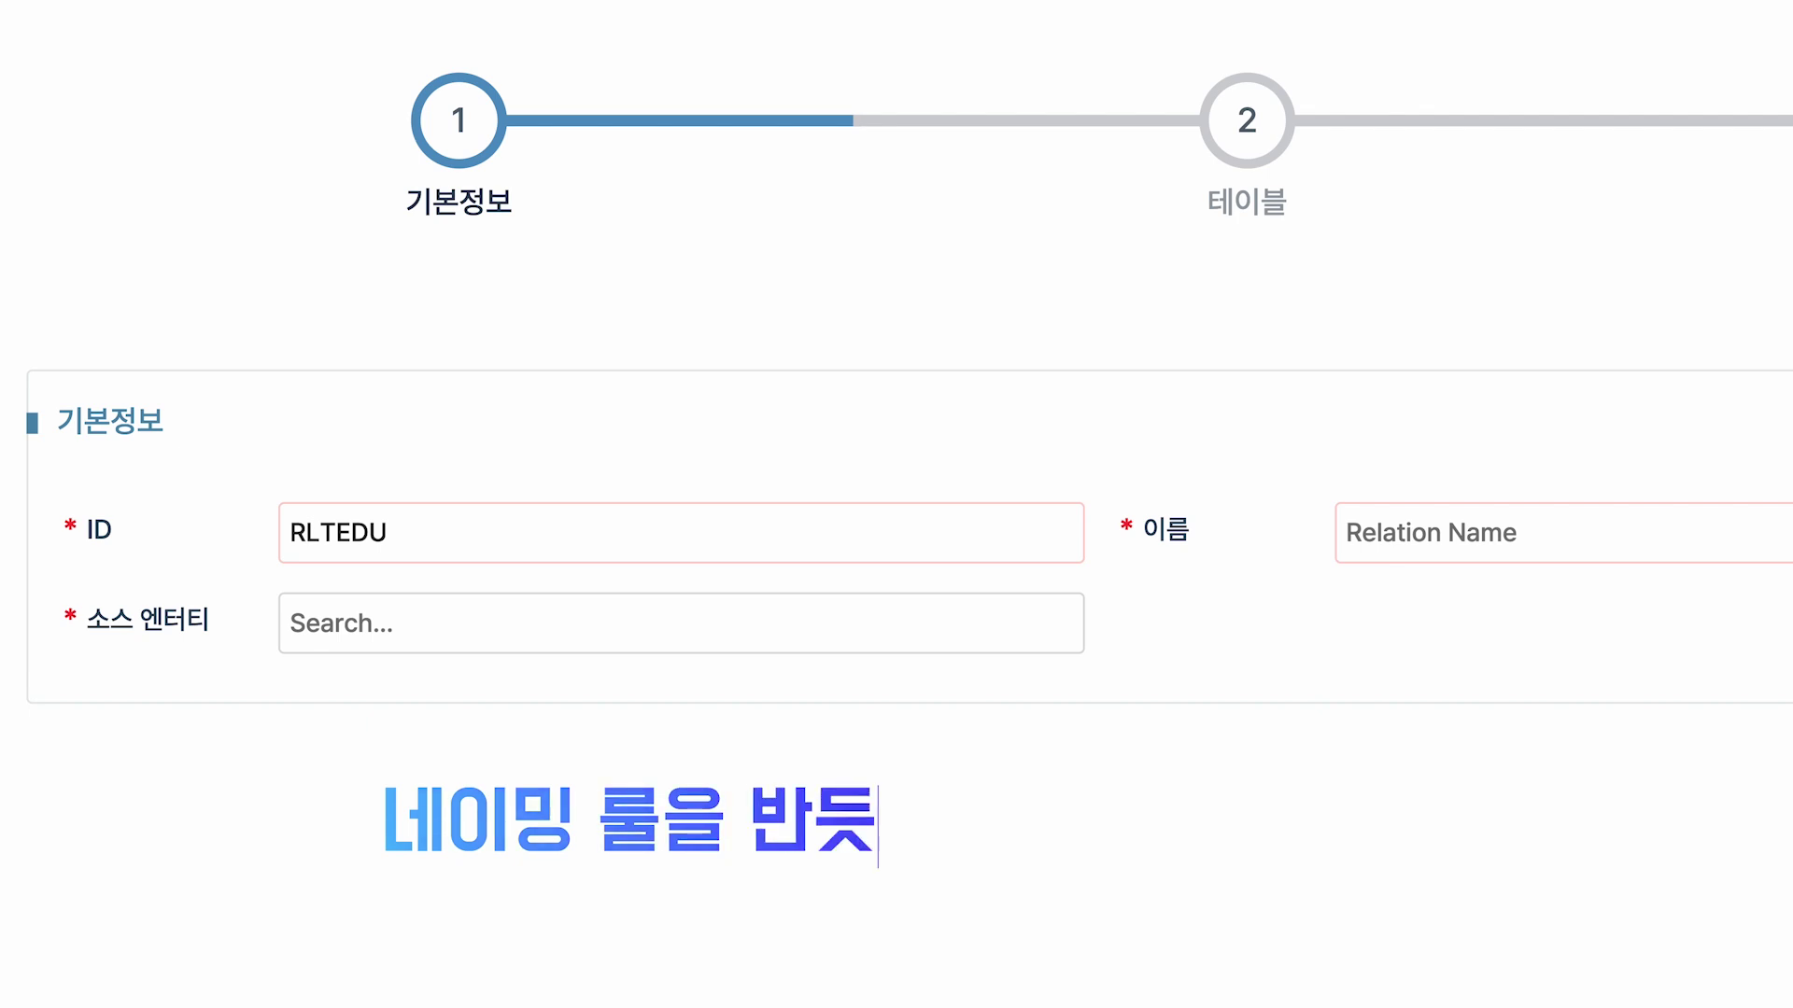
drag(285, 509, 405, 562)
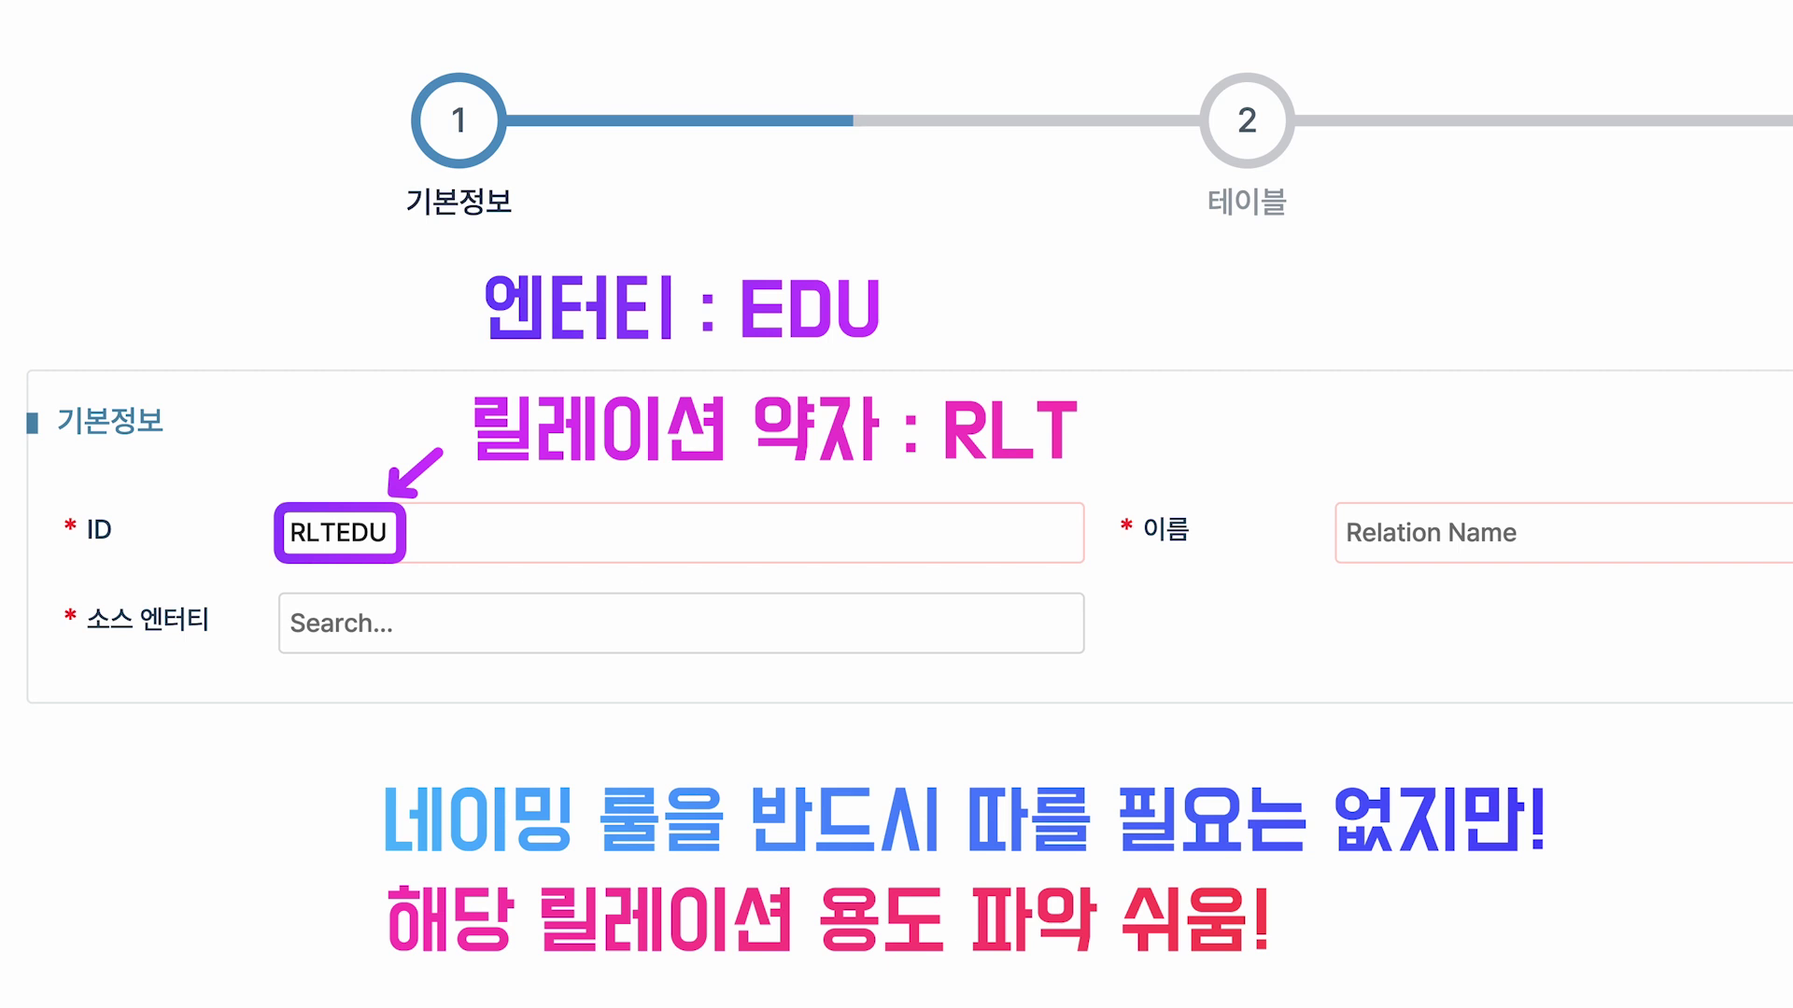
Name the relation [EDU] 솔루션학습관리 릴레이션 API.
click(1393, 556)
text([ED)
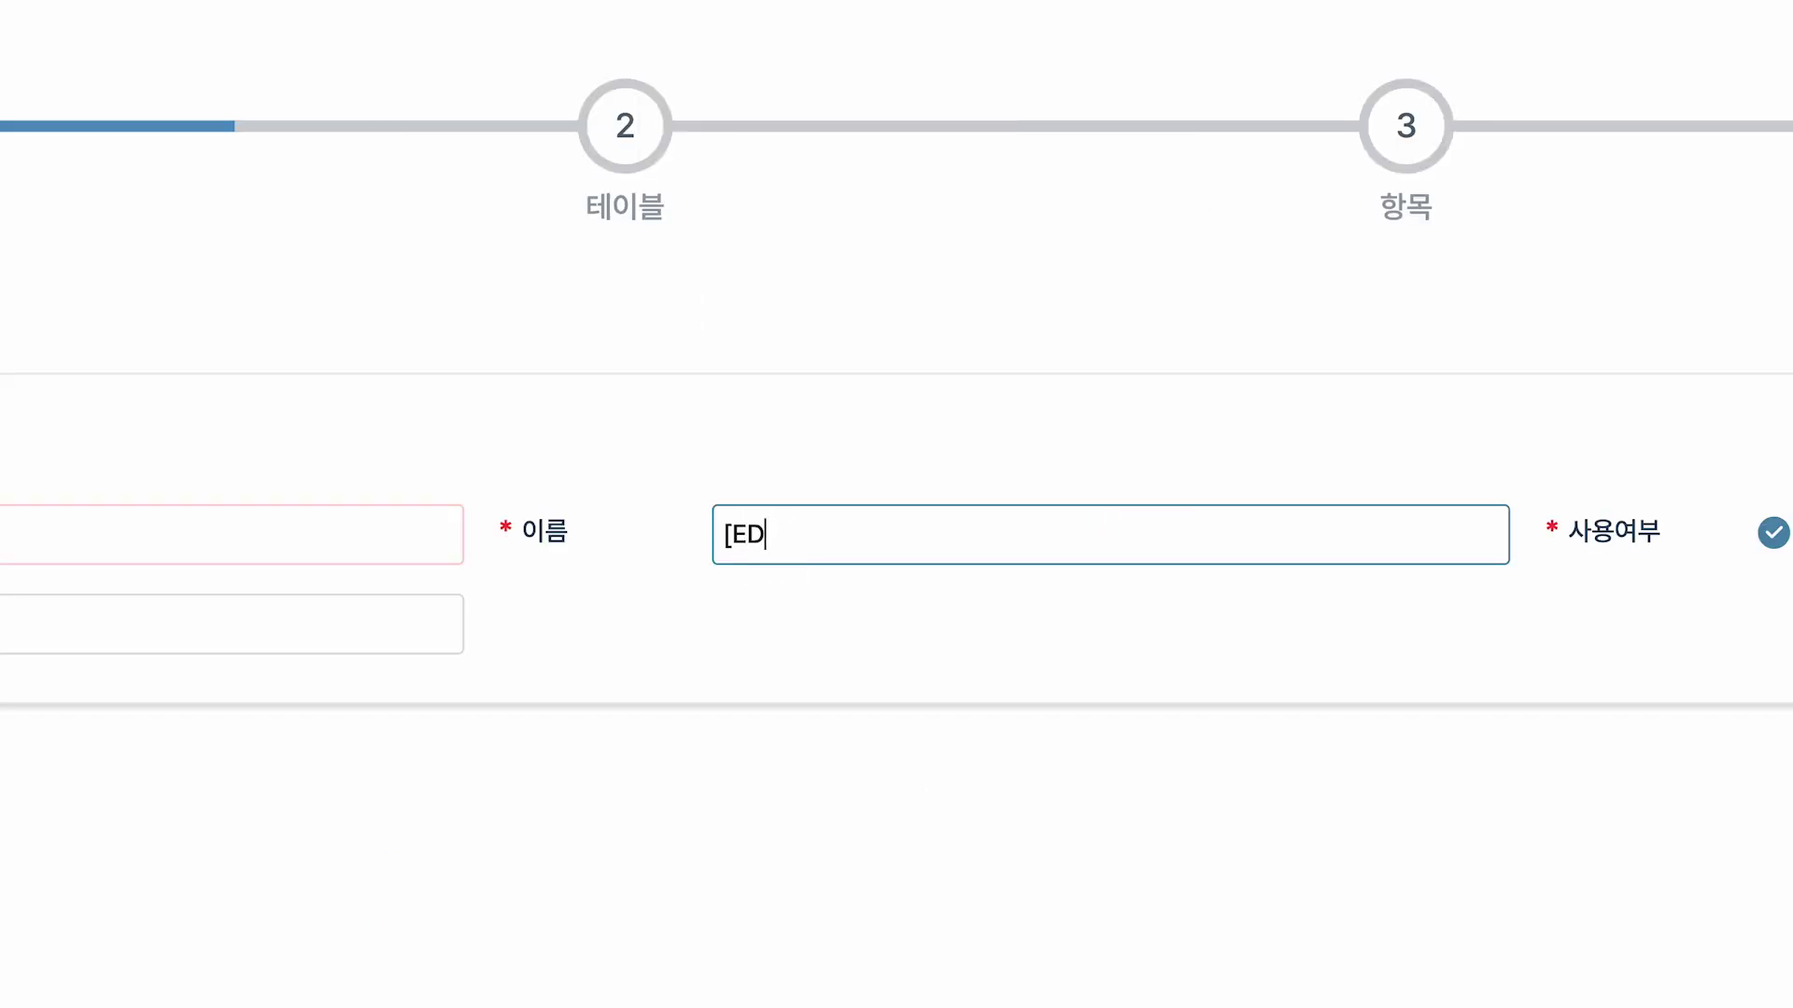
text(U] 솔루션학습ㄱ관리 )
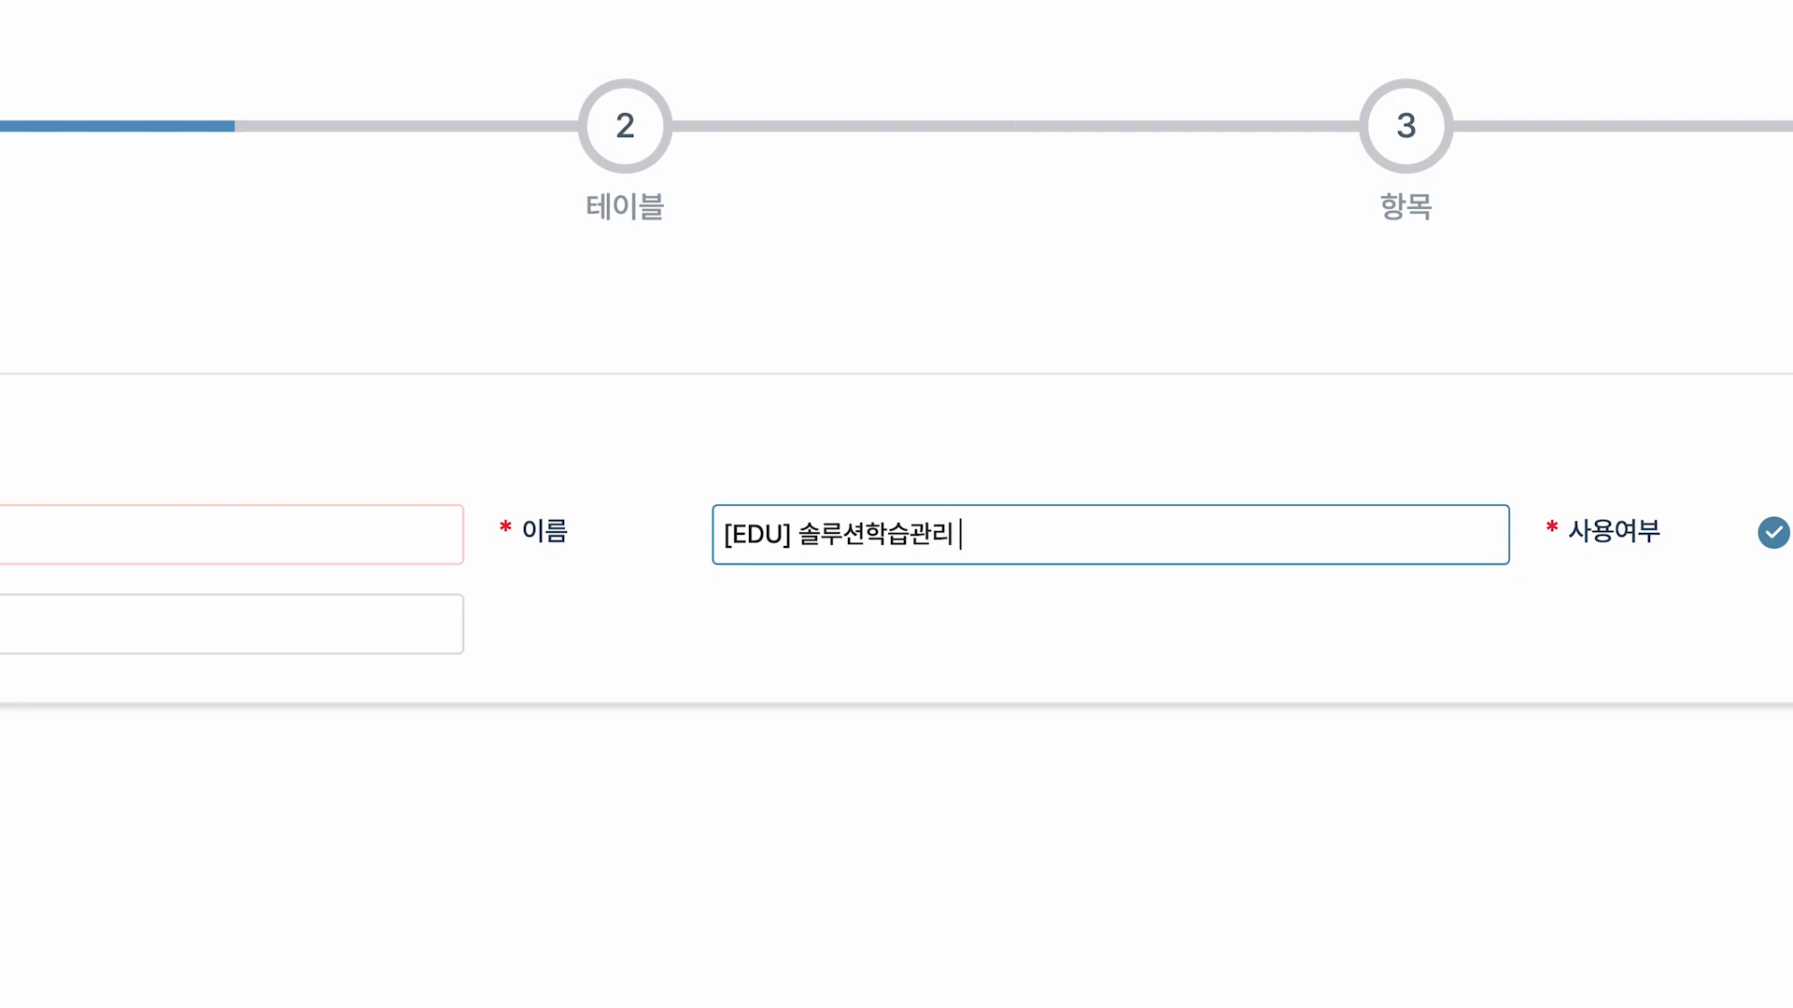
text(릴레잇)
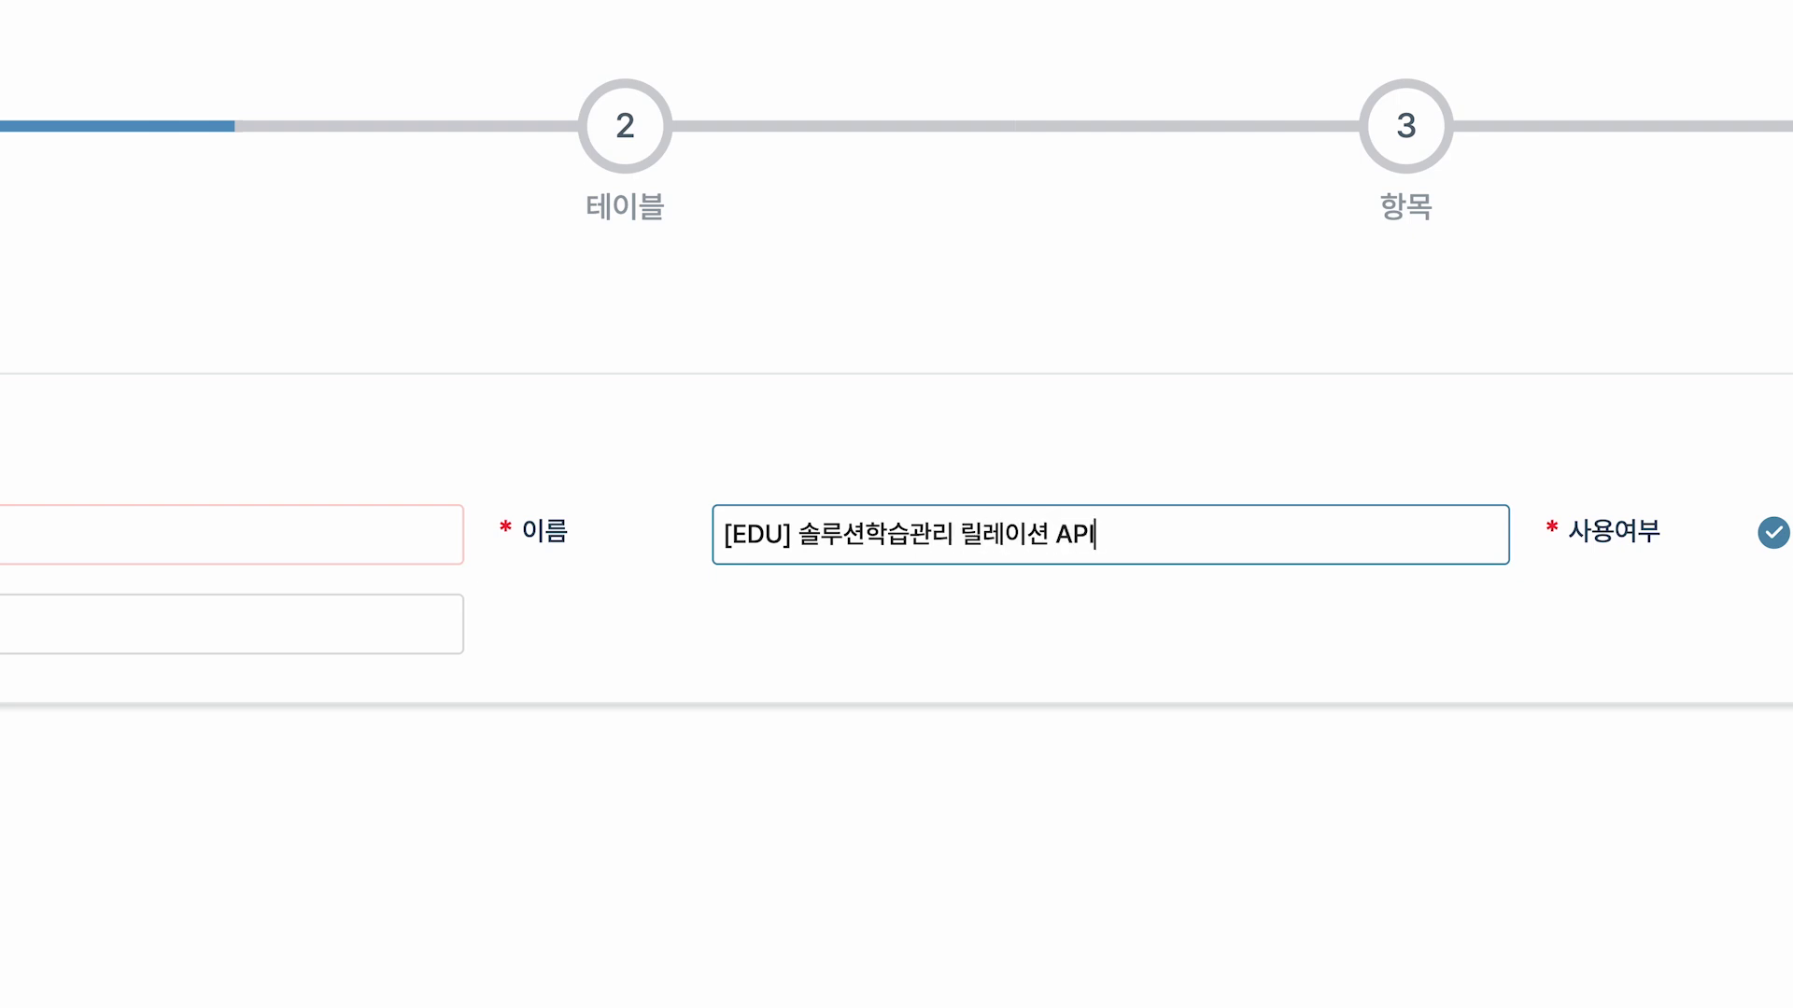
mouse_move(514, 488)
mouse_down()
mouse_move(715, 536)
mouse_move(1133, 575)
mouse_up()
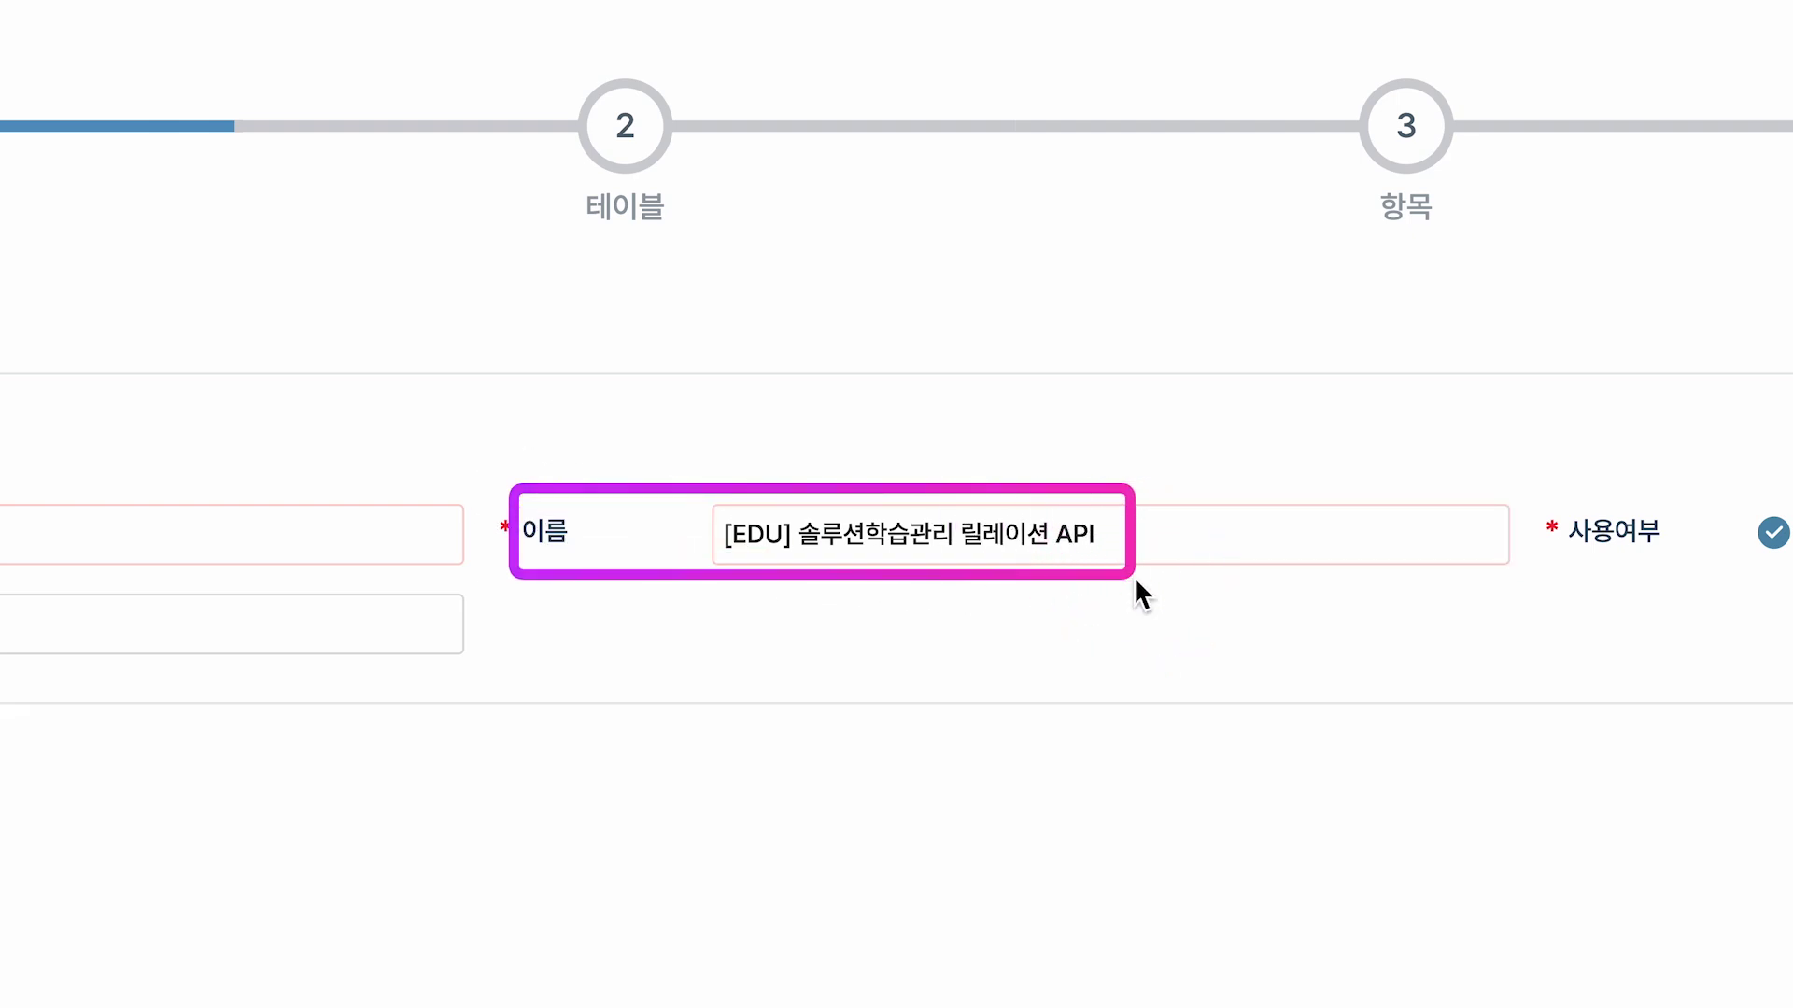
drag(961, 501, 1201, 554)
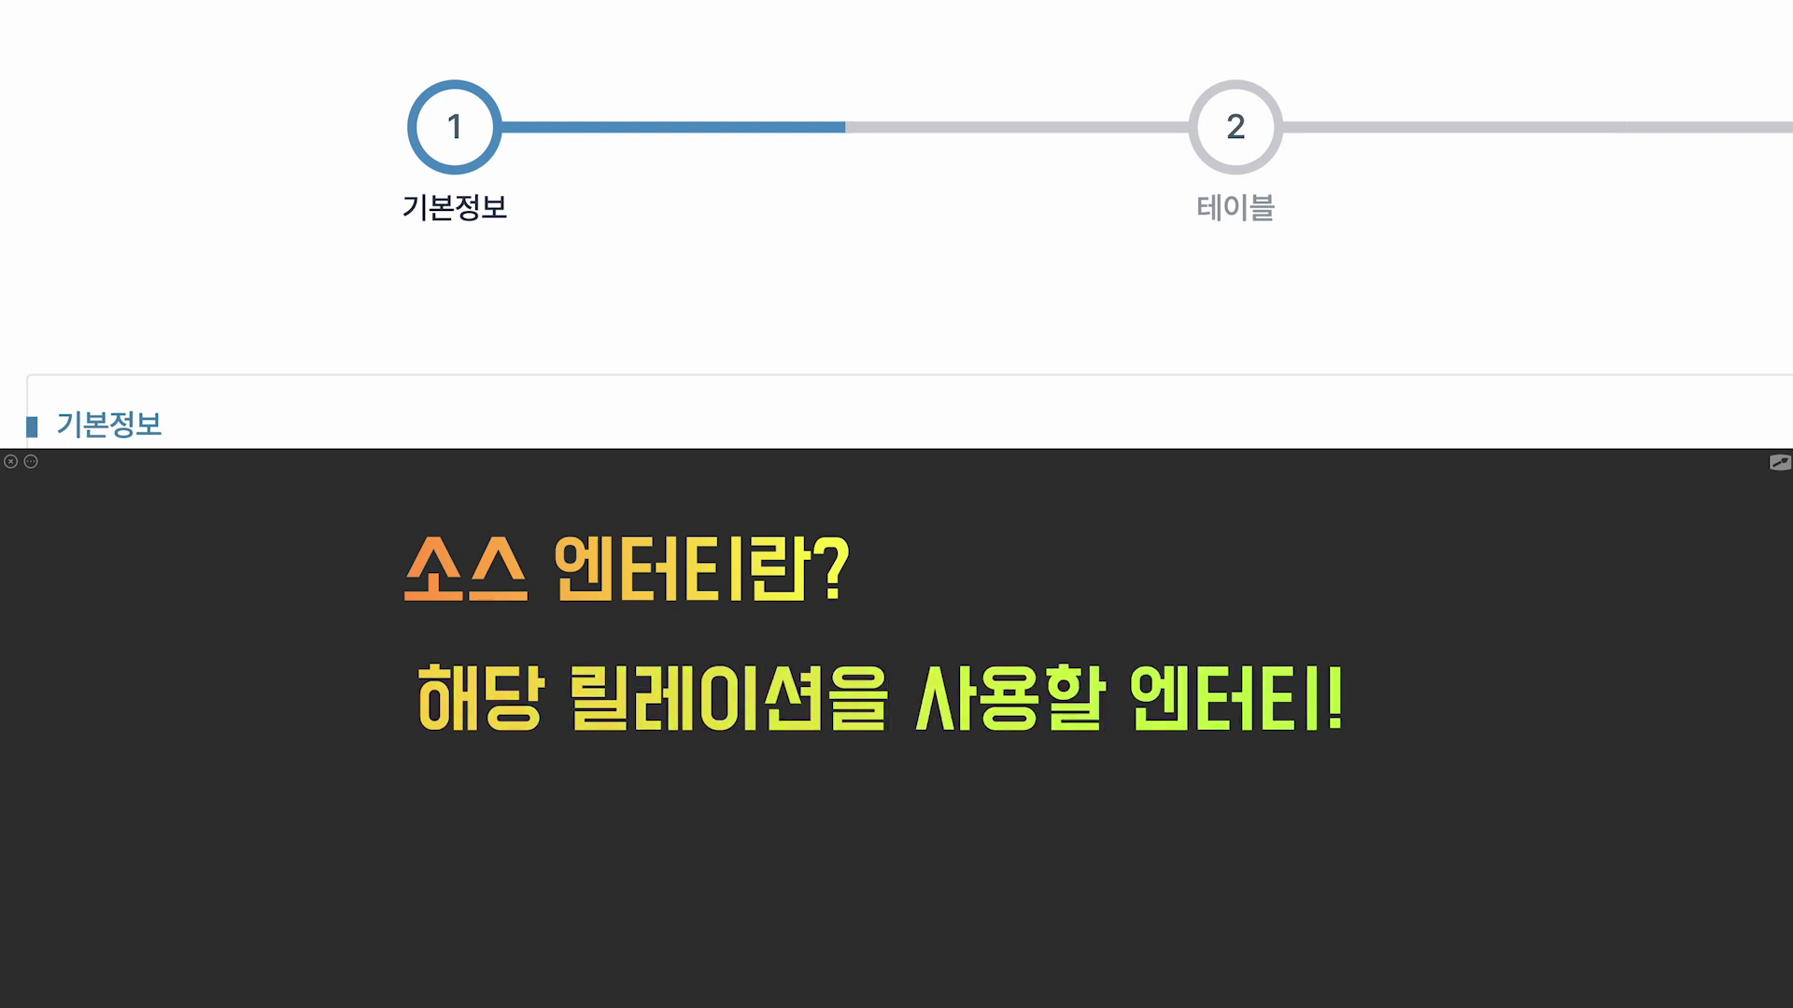
Set the source entity to [EDU] 솔루션학습, noted as fixed to the form's entity, and proceed.
drag(560, 651, 837, 743)
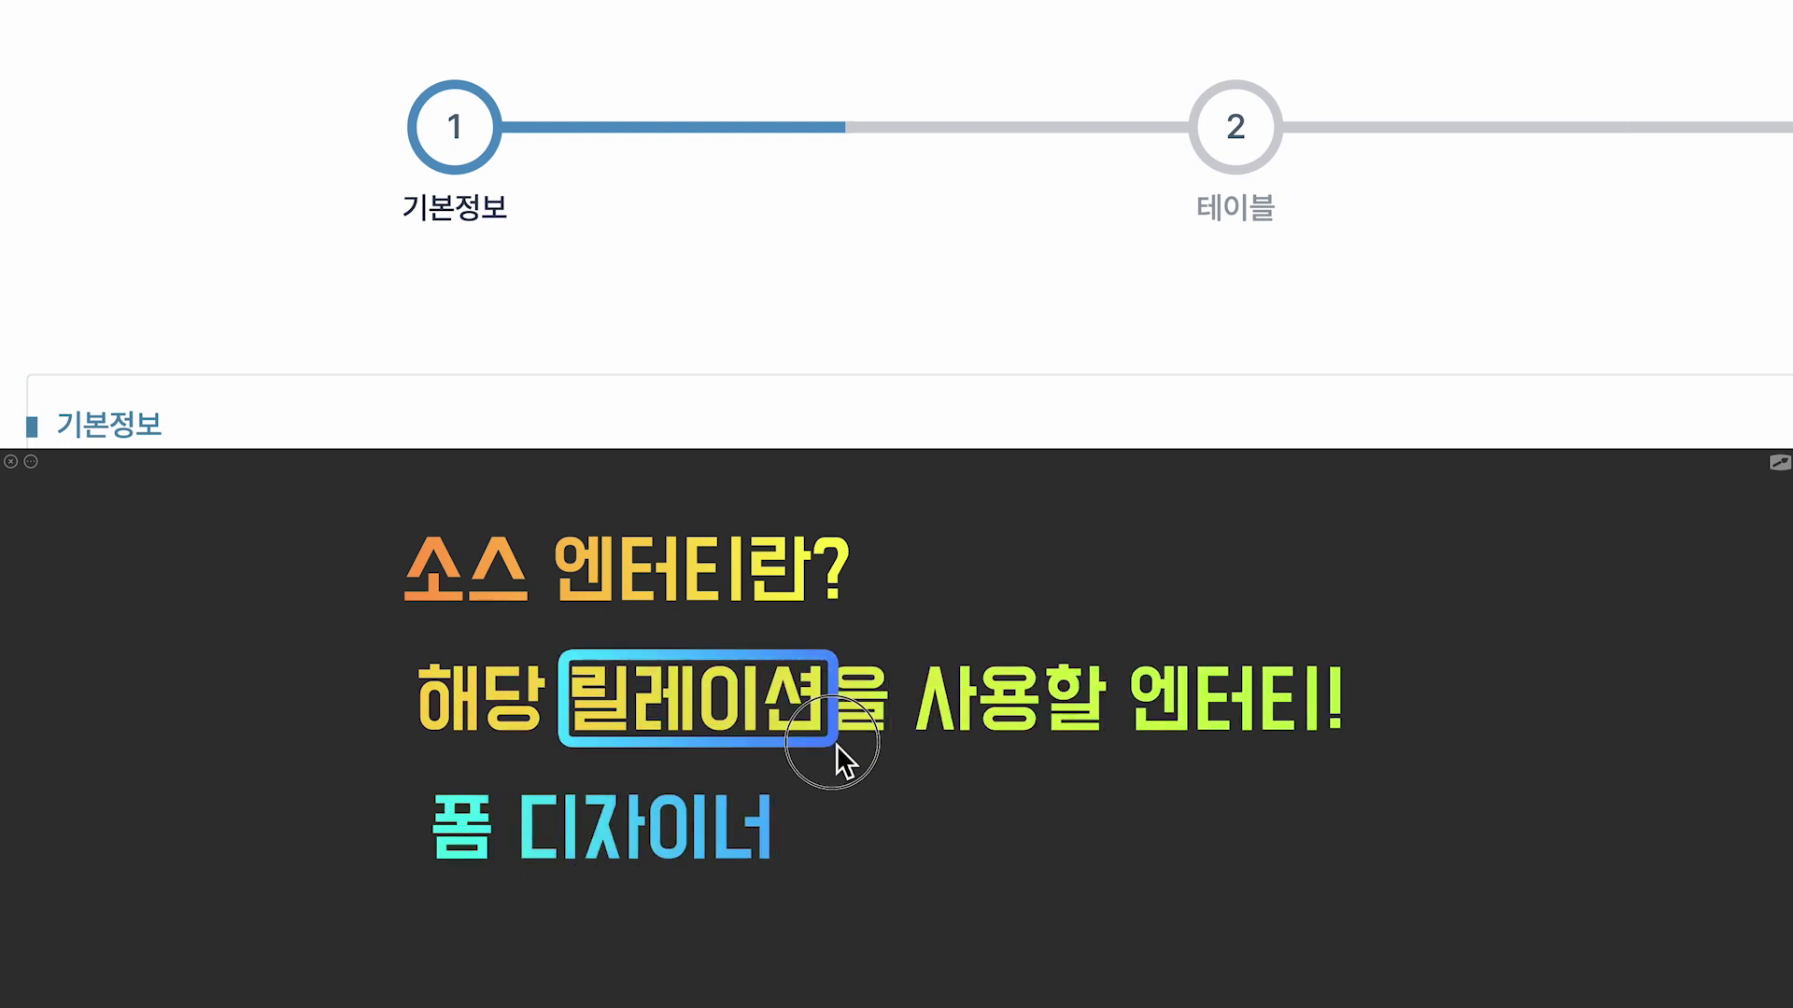
drag(392, 519, 756, 625)
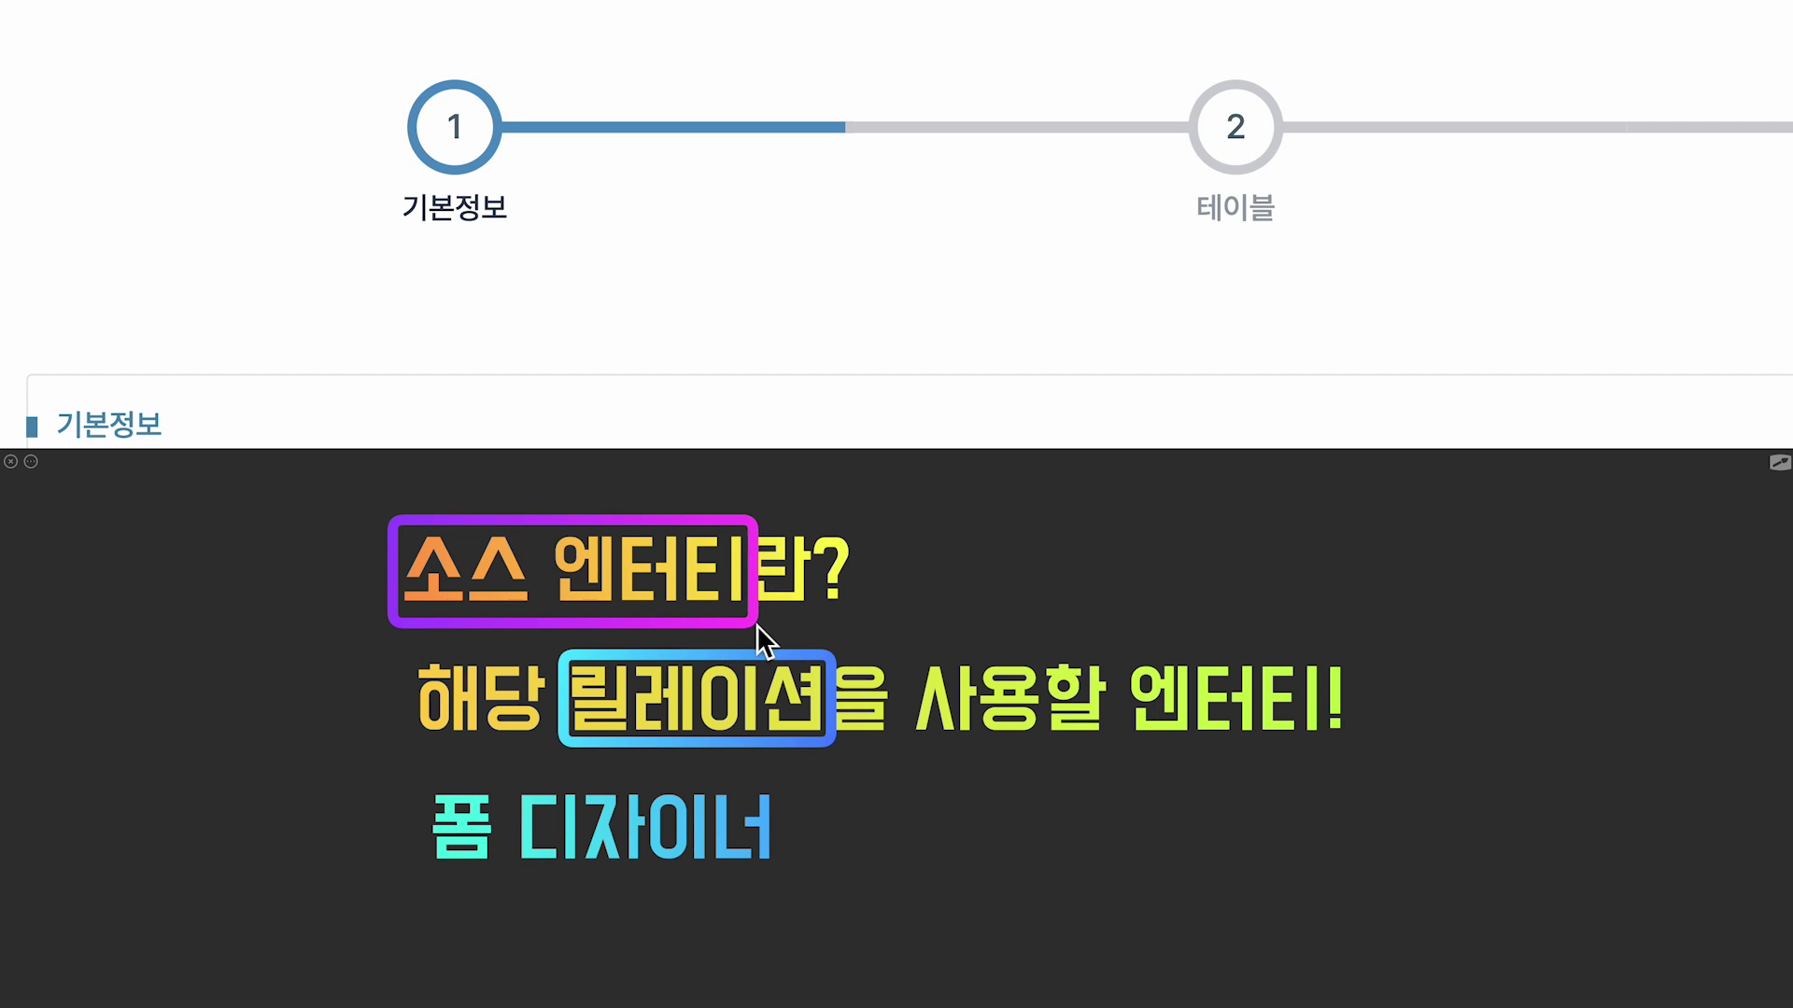
text(= 해당 폼의 엔터티로 고정)
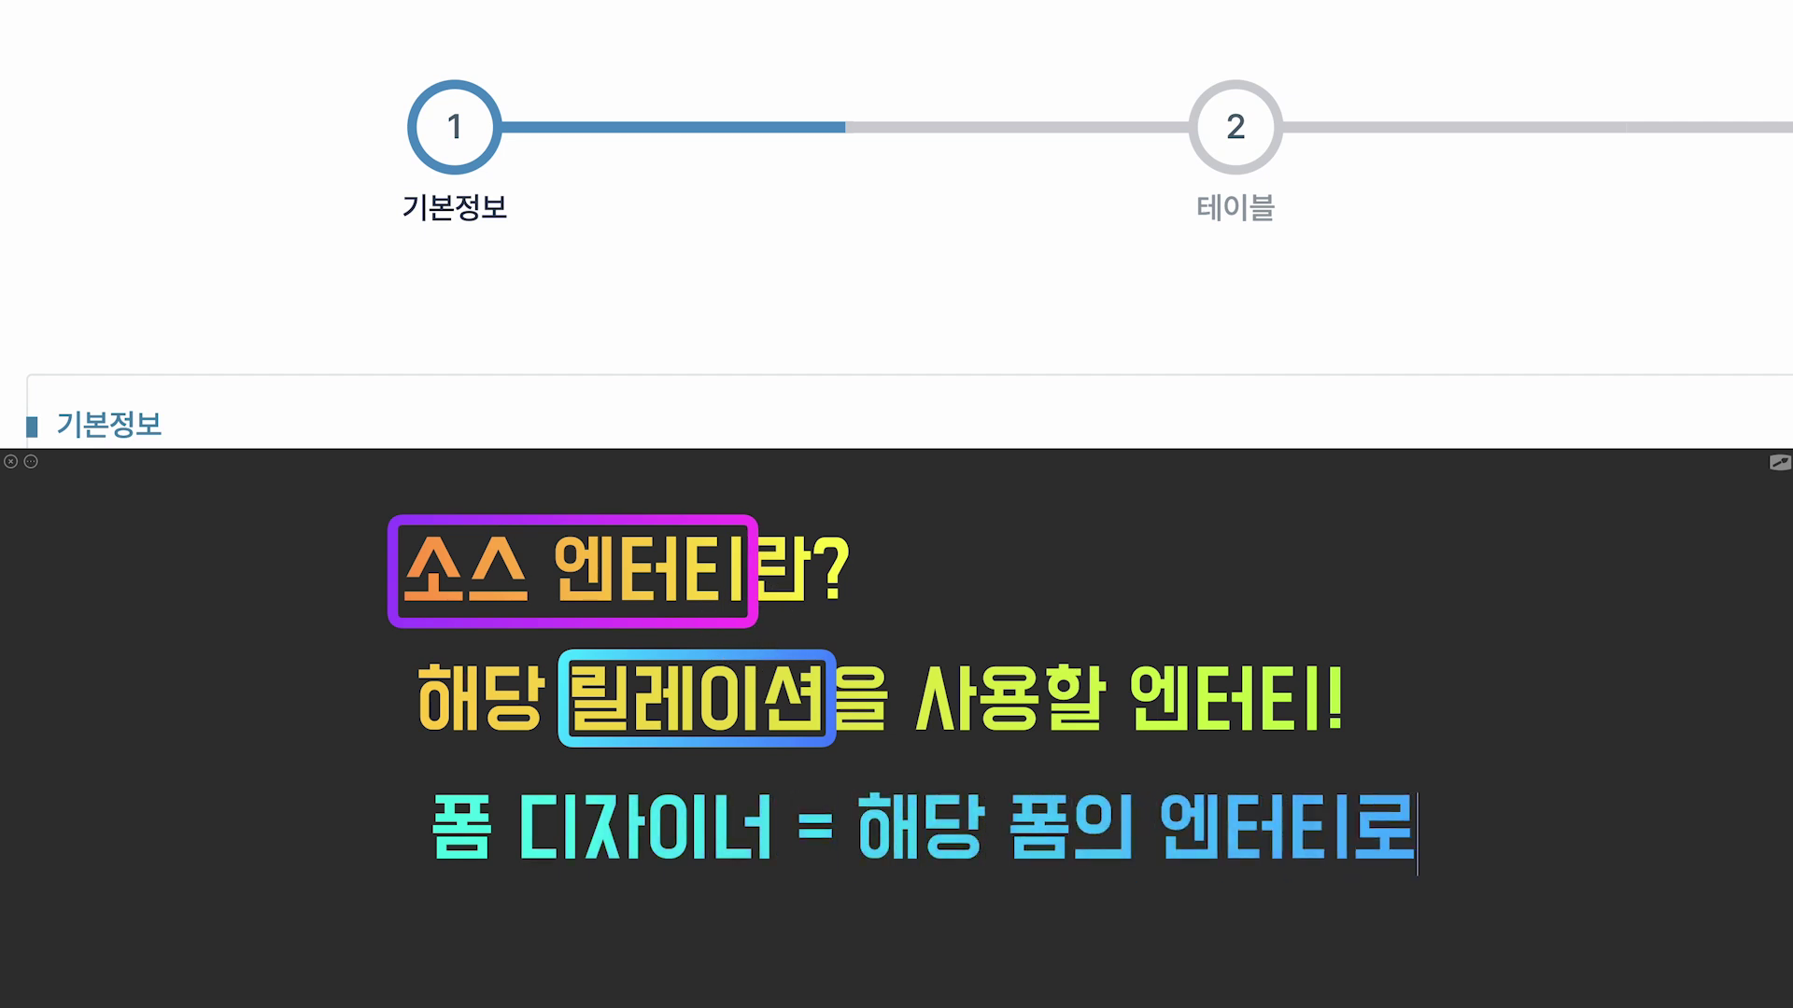
text(!)
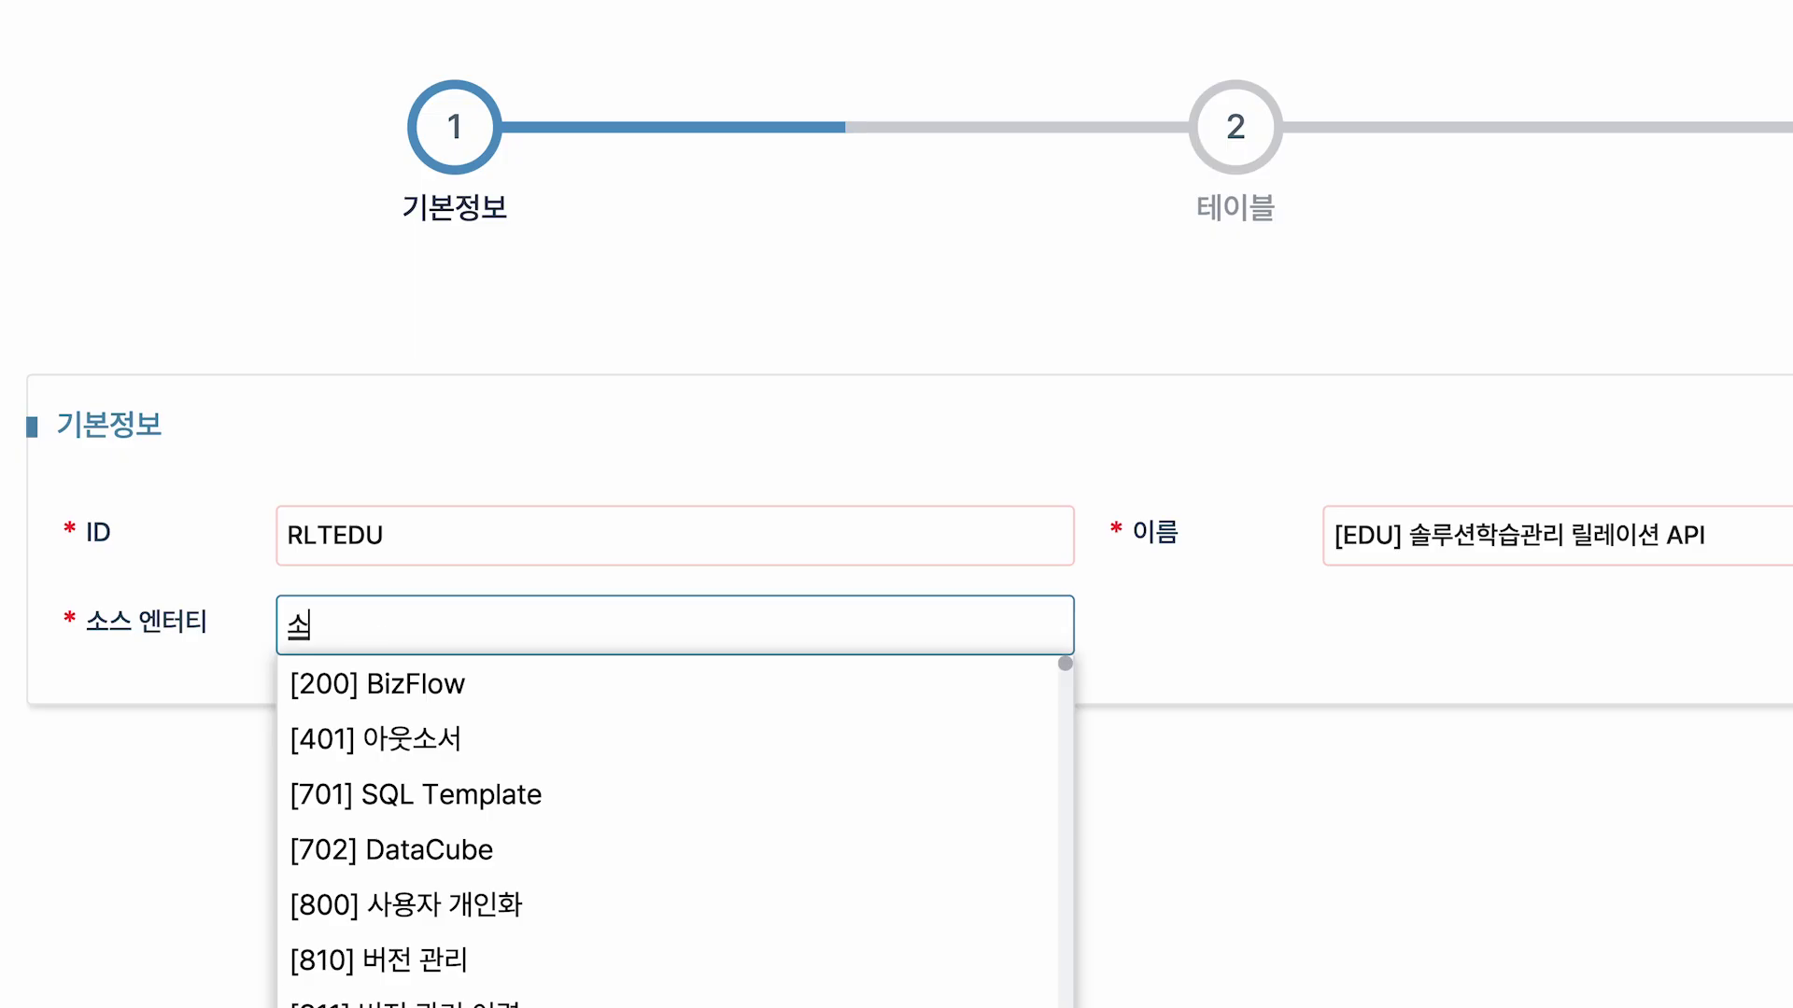
text(루션)
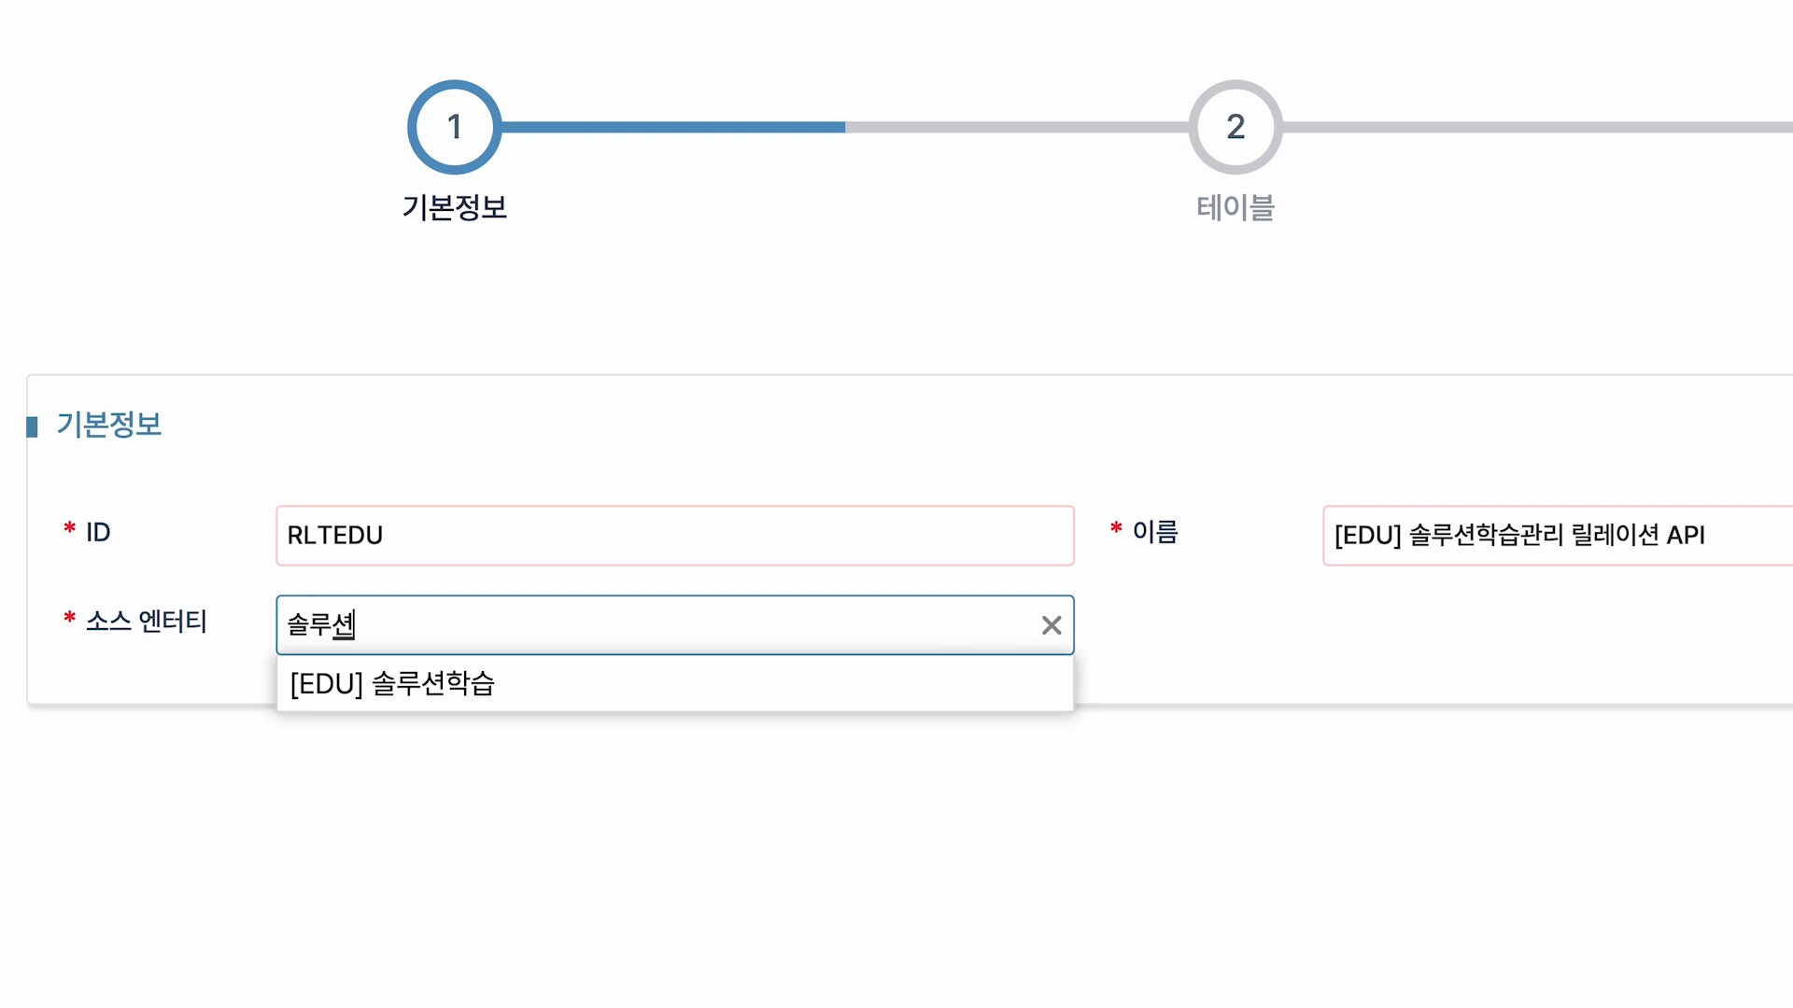
click(840, 708)
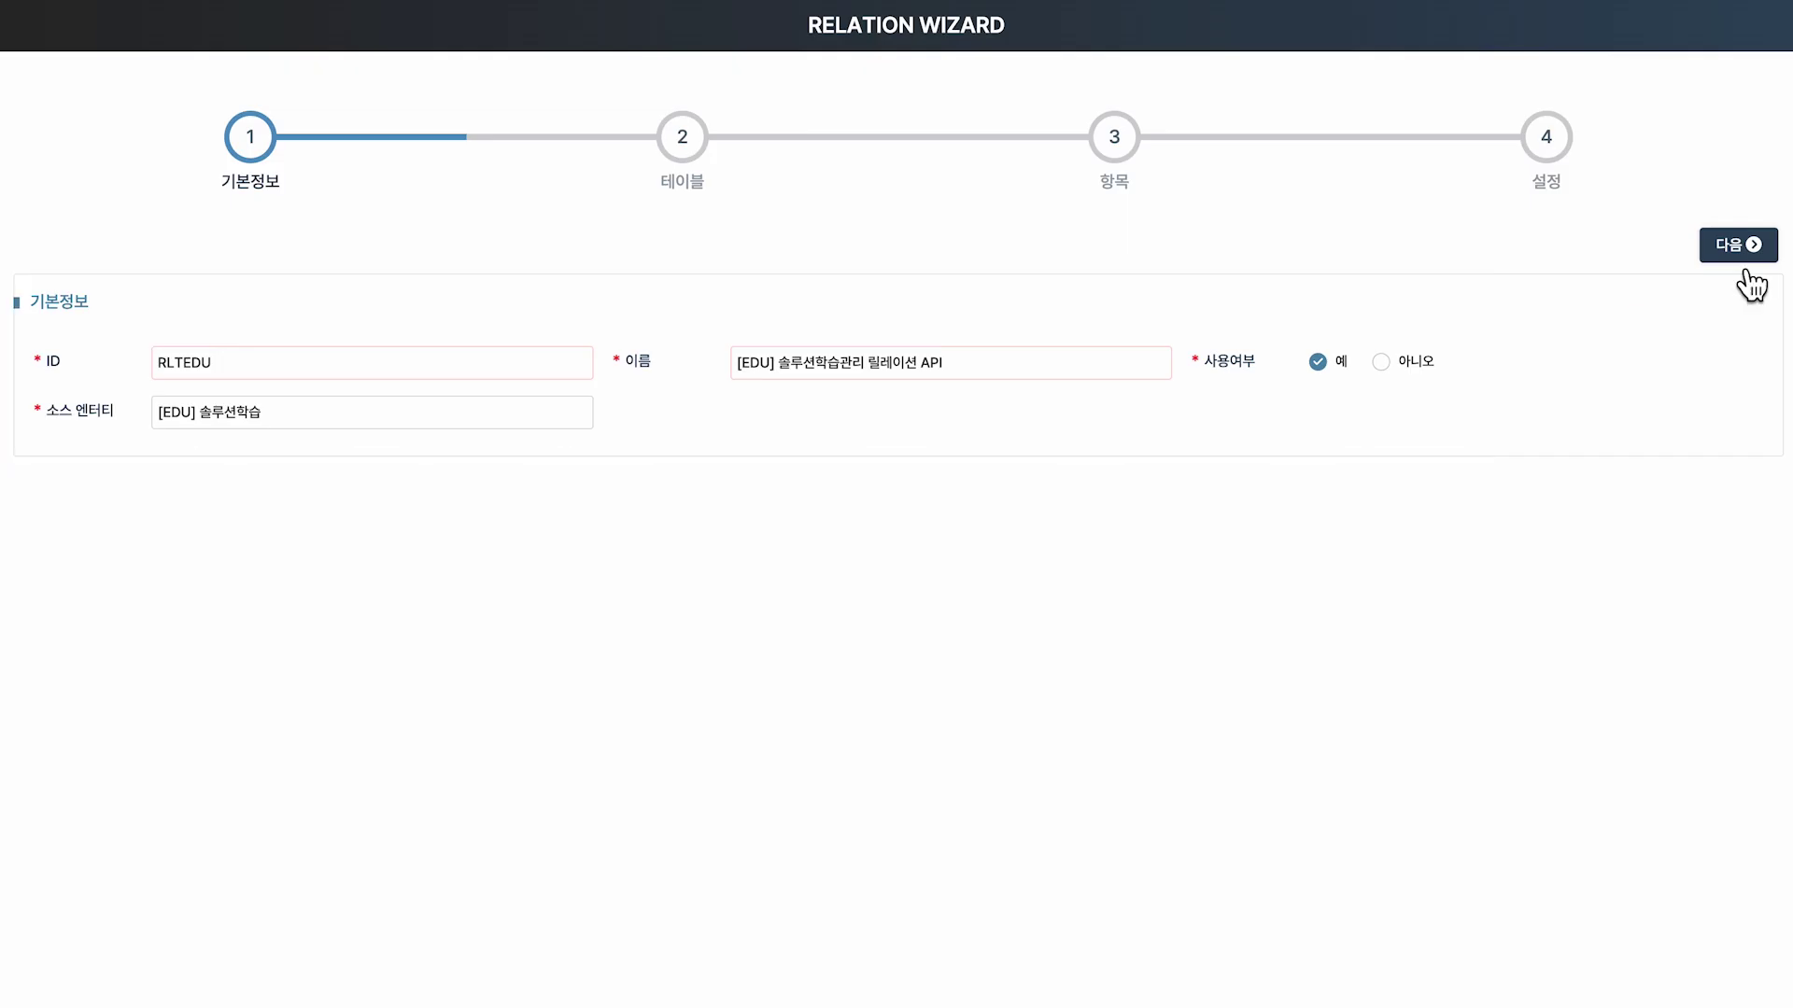
click(1740, 252)
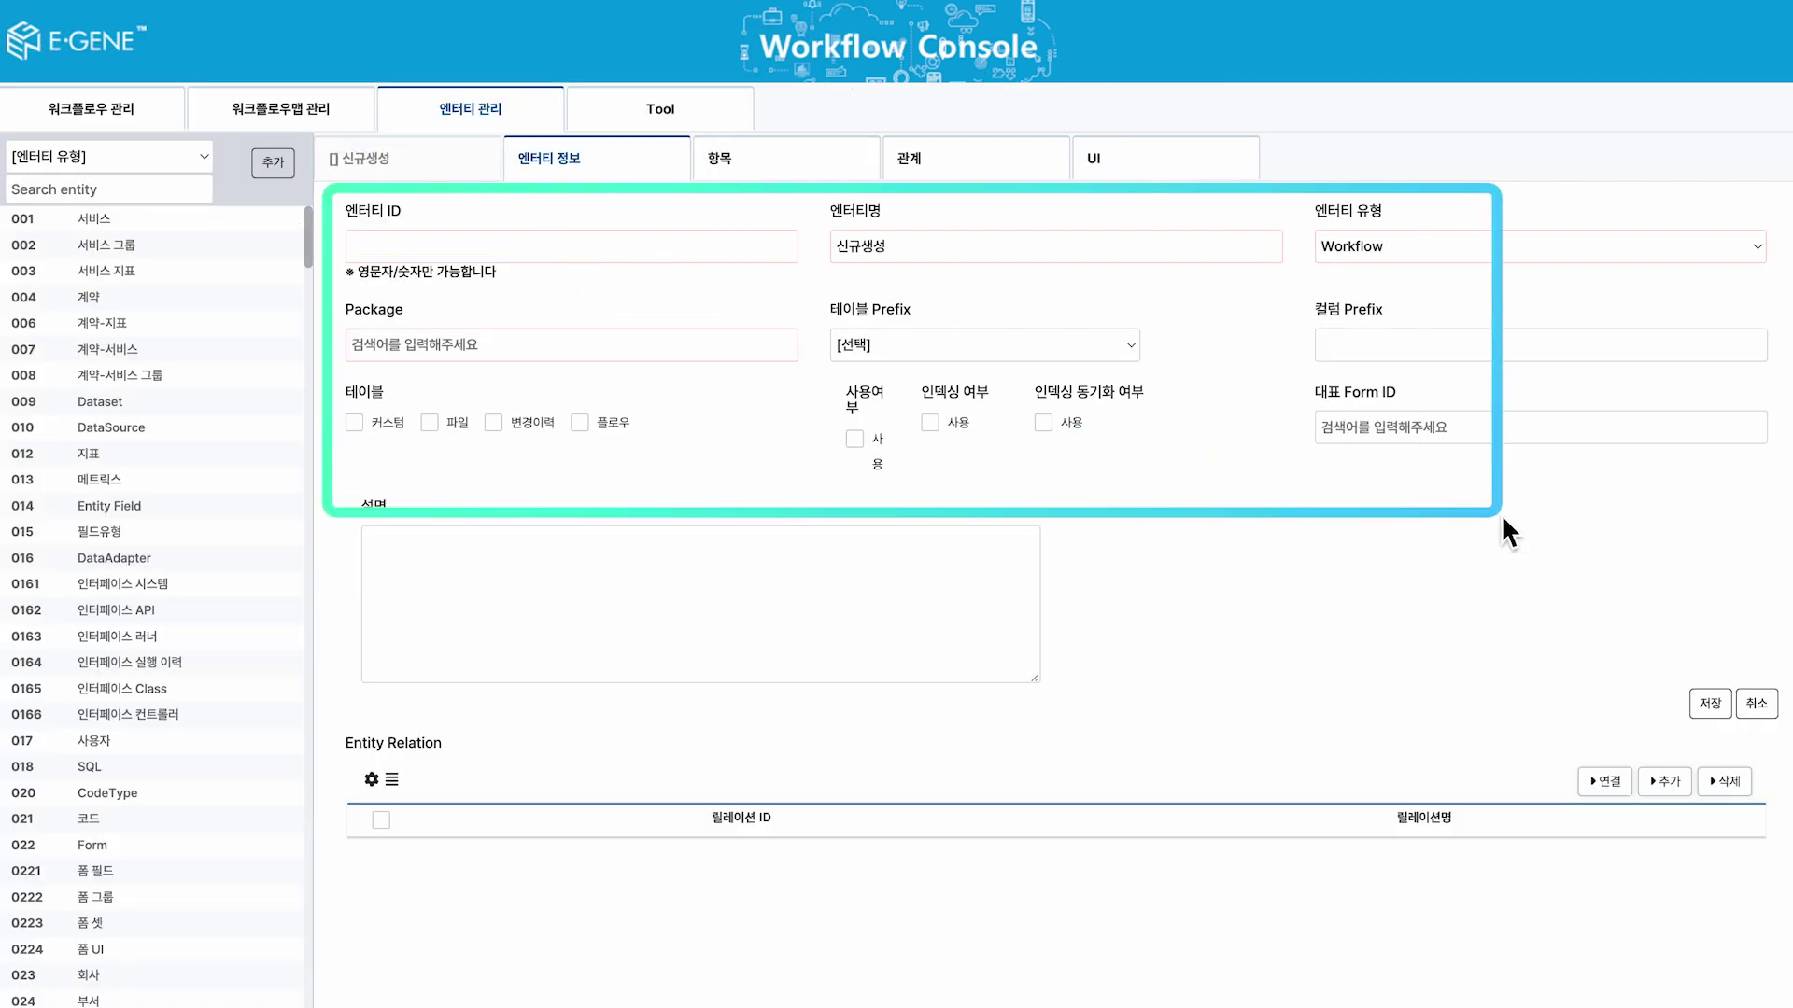
Set the 엔터티 유형 to Relation in the Workflow Console's entity form.
click(1507, 249)
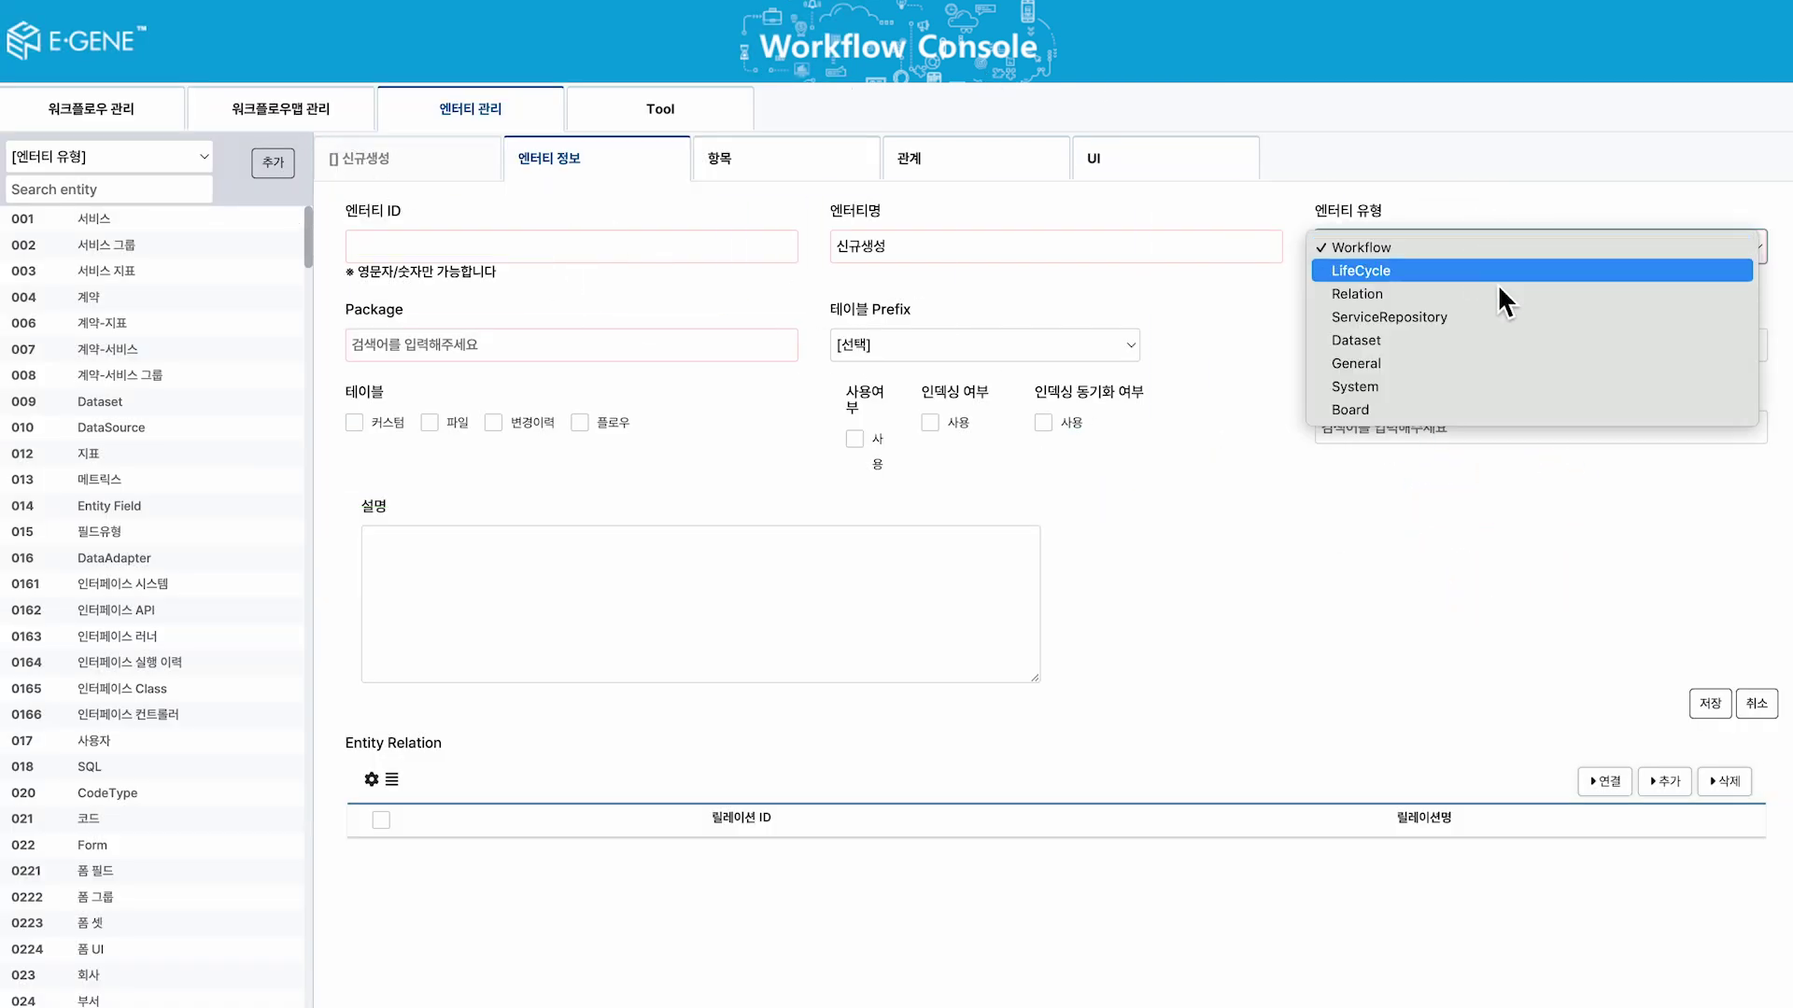
click(1501, 293)
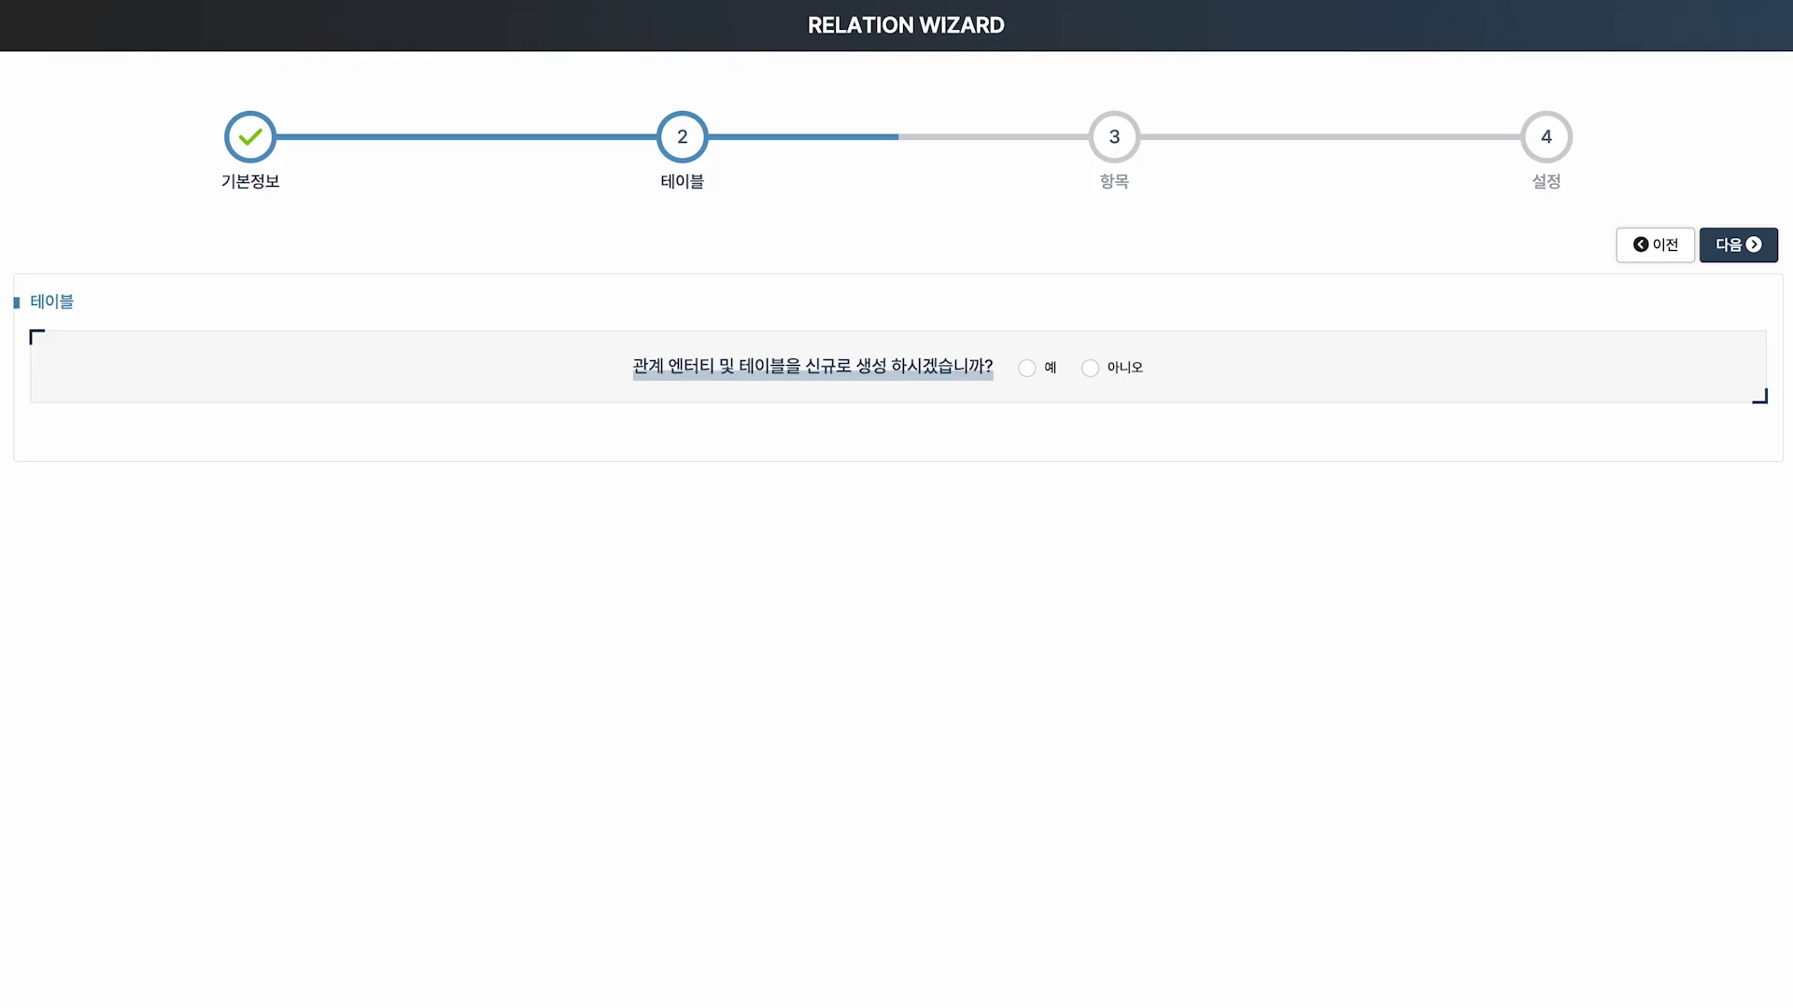
Choose 예 to create a new relation entity and table, after briefly trying 아니오.
click(1027, 367)
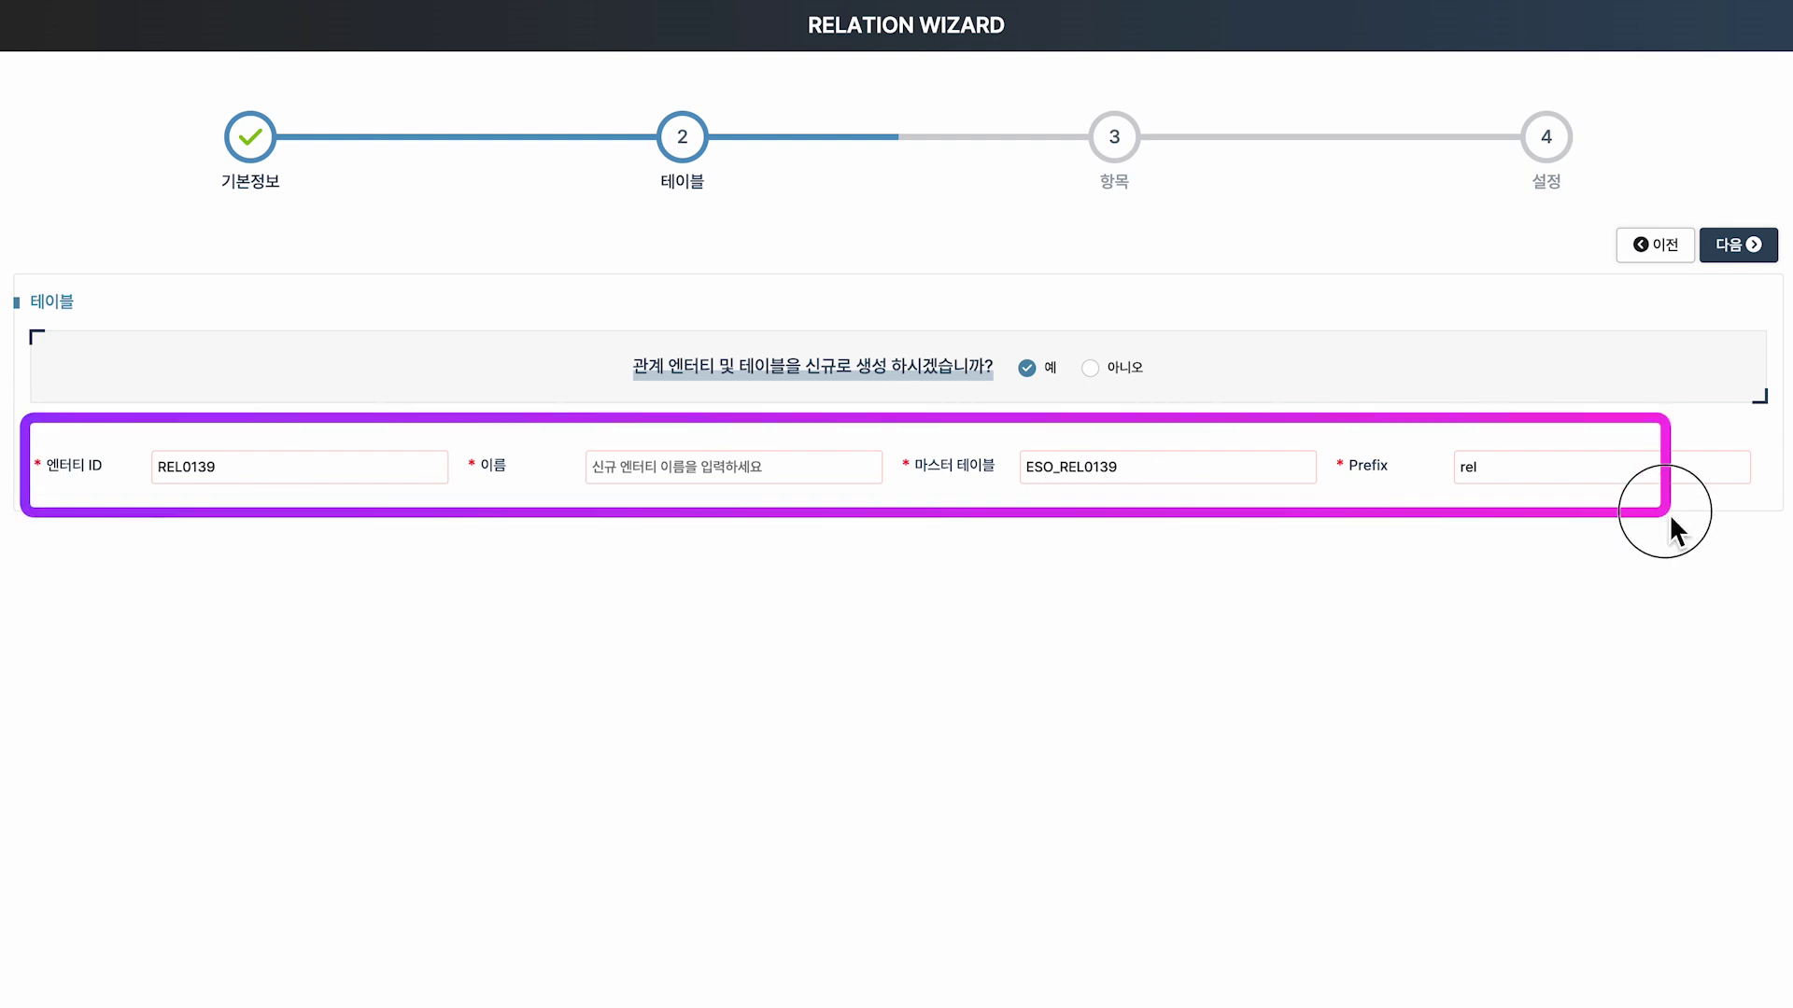
click(1124, 369)
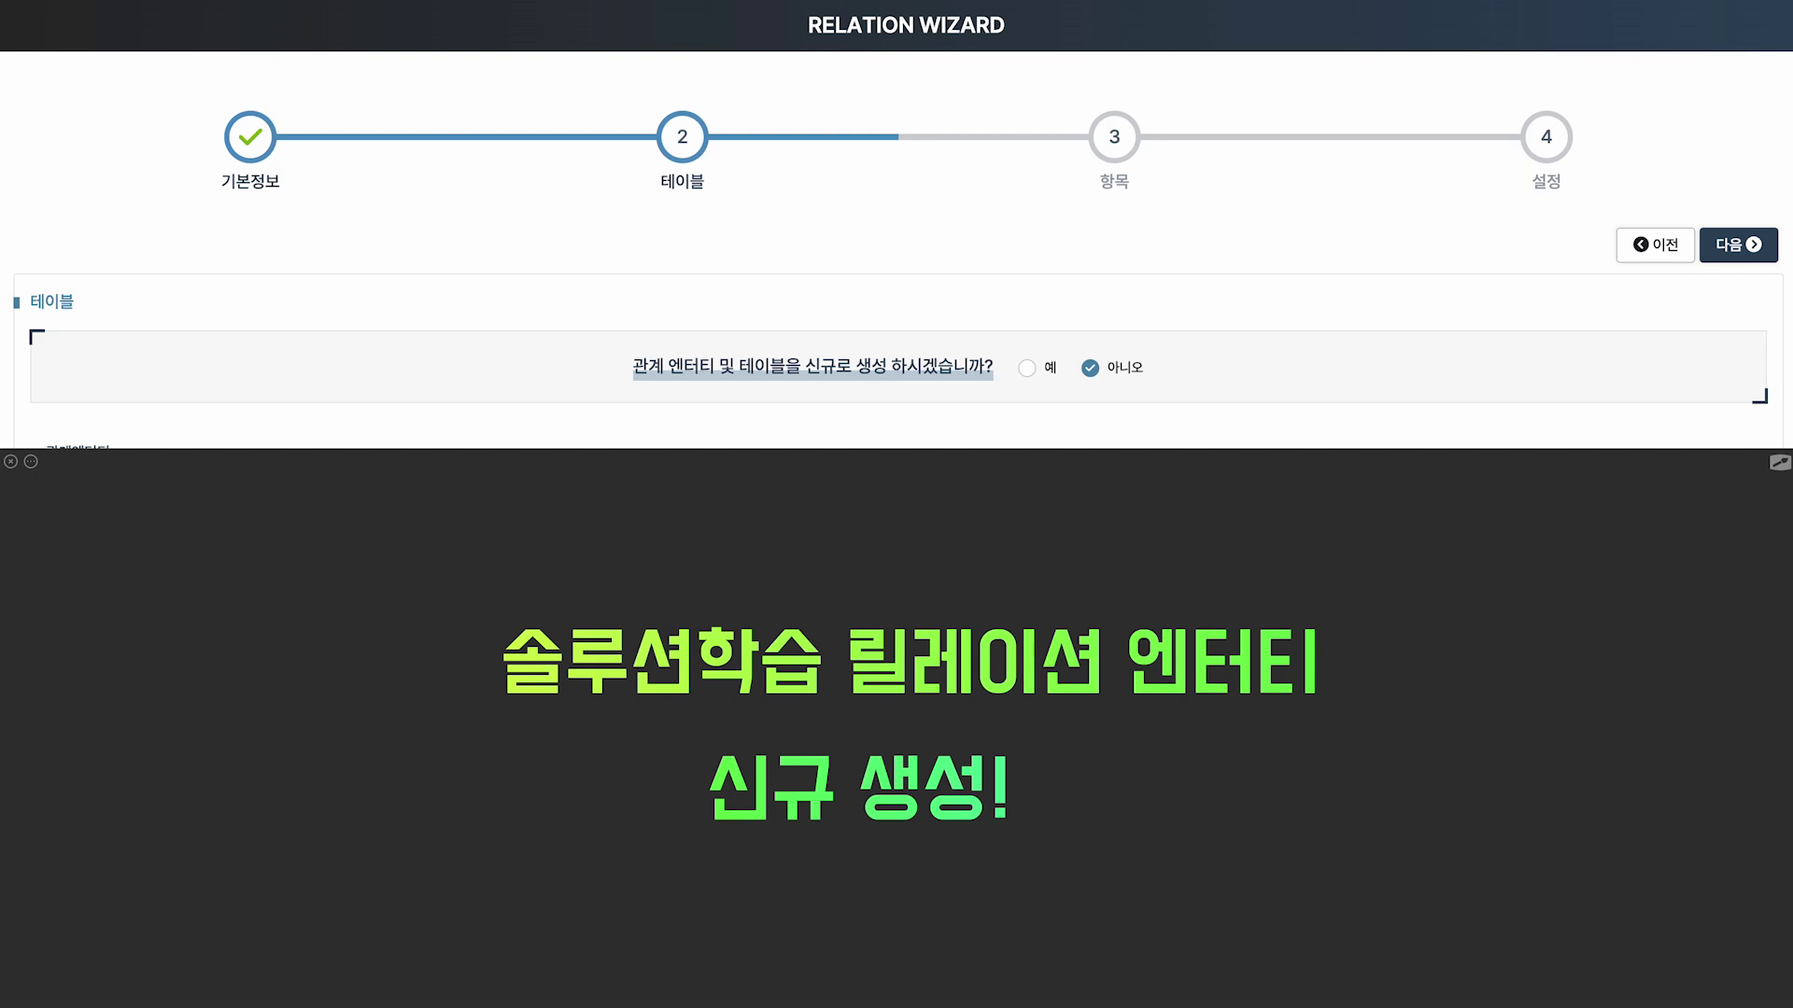
click(1046, 371)
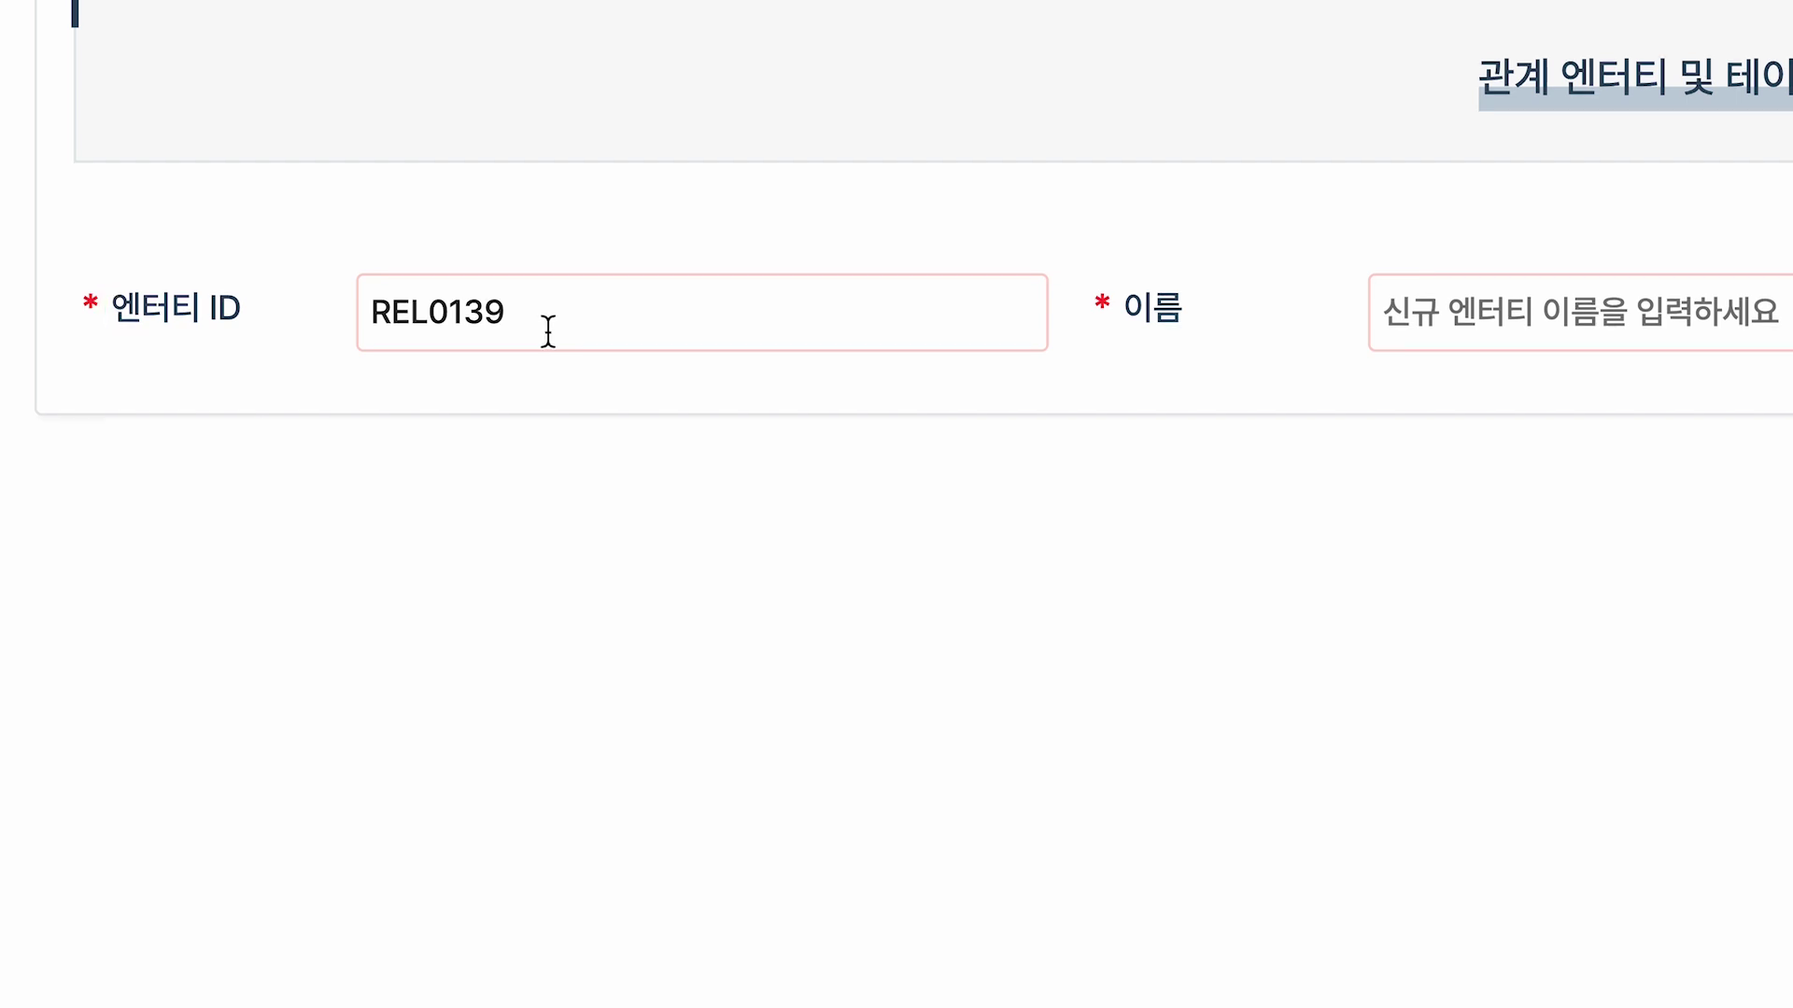
Replace the generated entity ID with EDUR and name the entity 솔루션학습관리 릴레이션.
drag(544, 333, 352, 338)
key(BackSpace)
text(E)
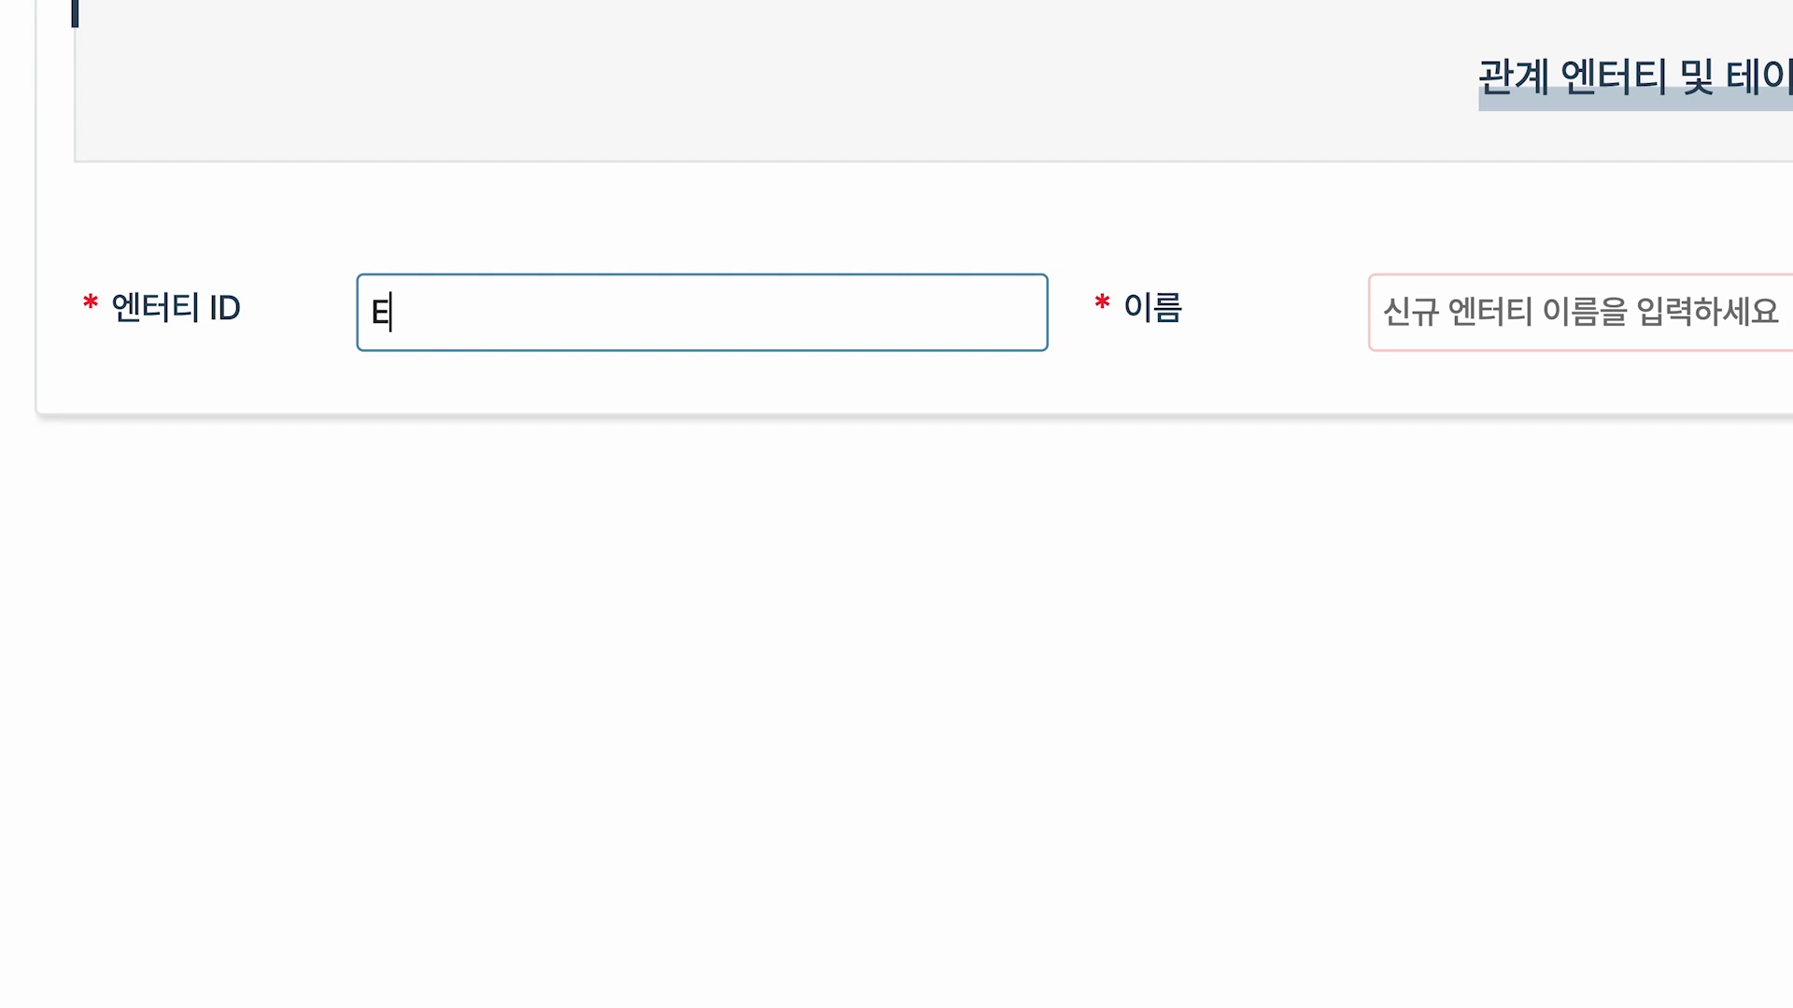
text(DUR)
click(424, 353)
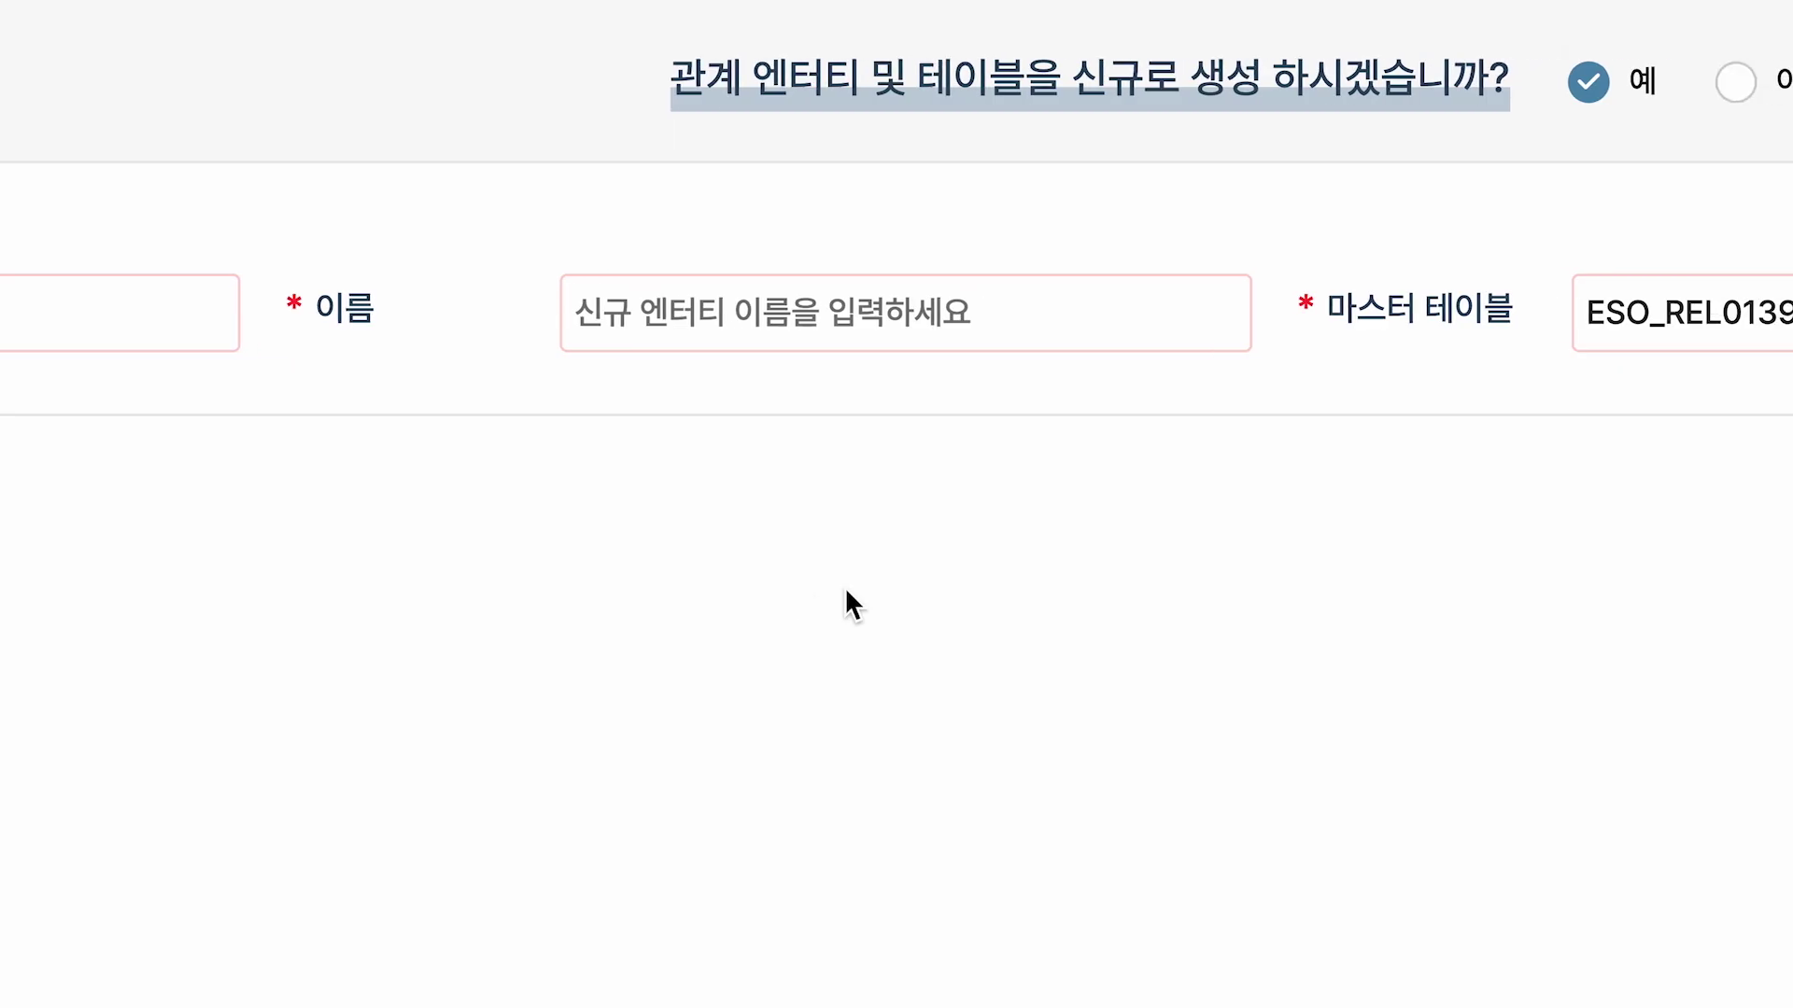
click(1572, 336)
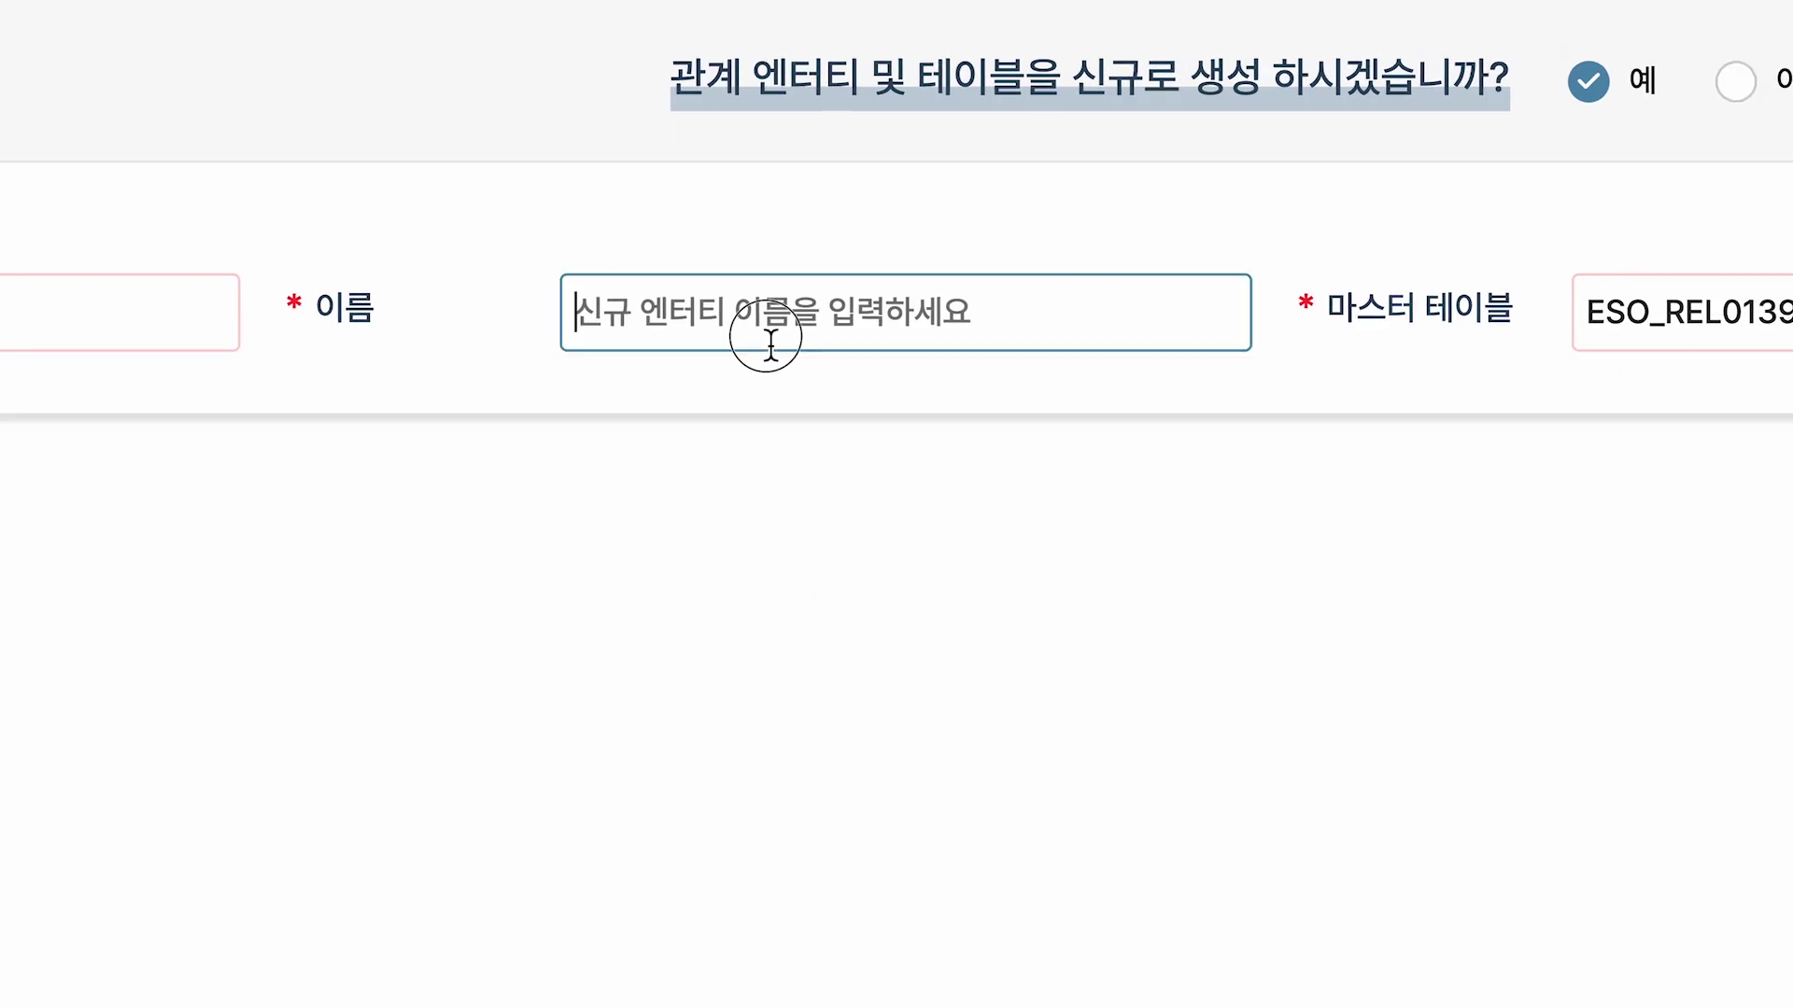
text(솔루션학습관리 릴레이셔)
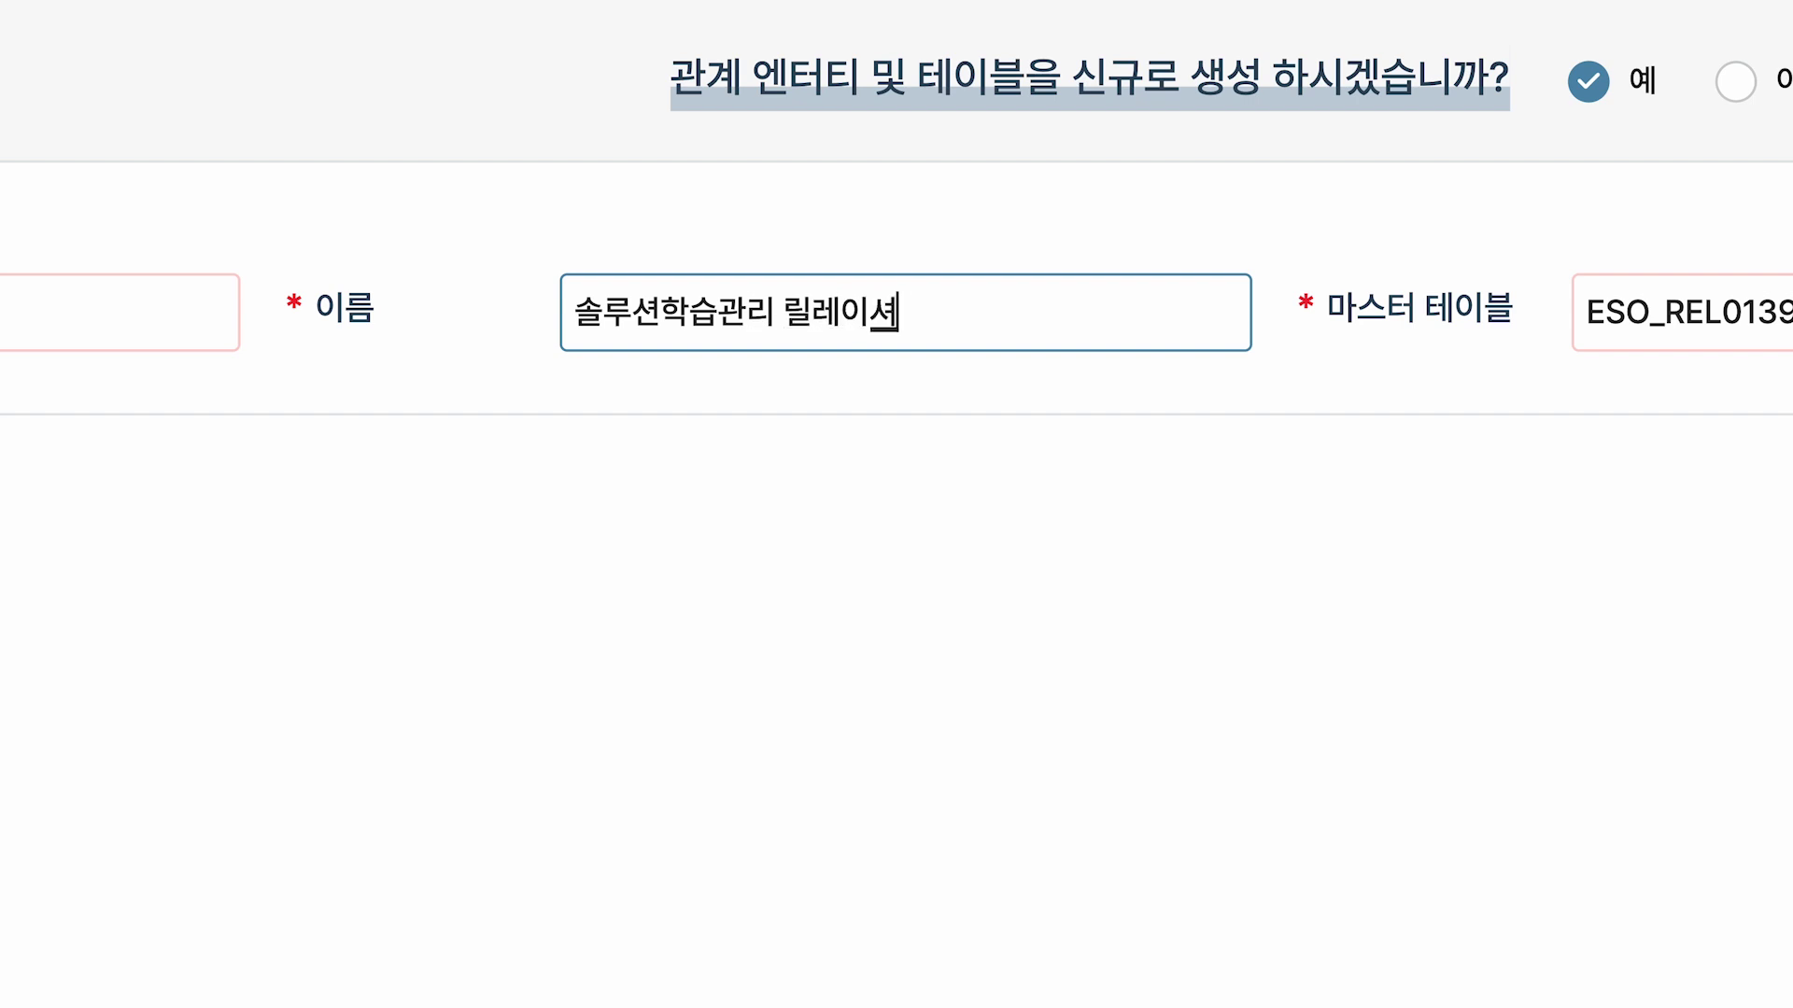
drag(304, 258, 986, 370)
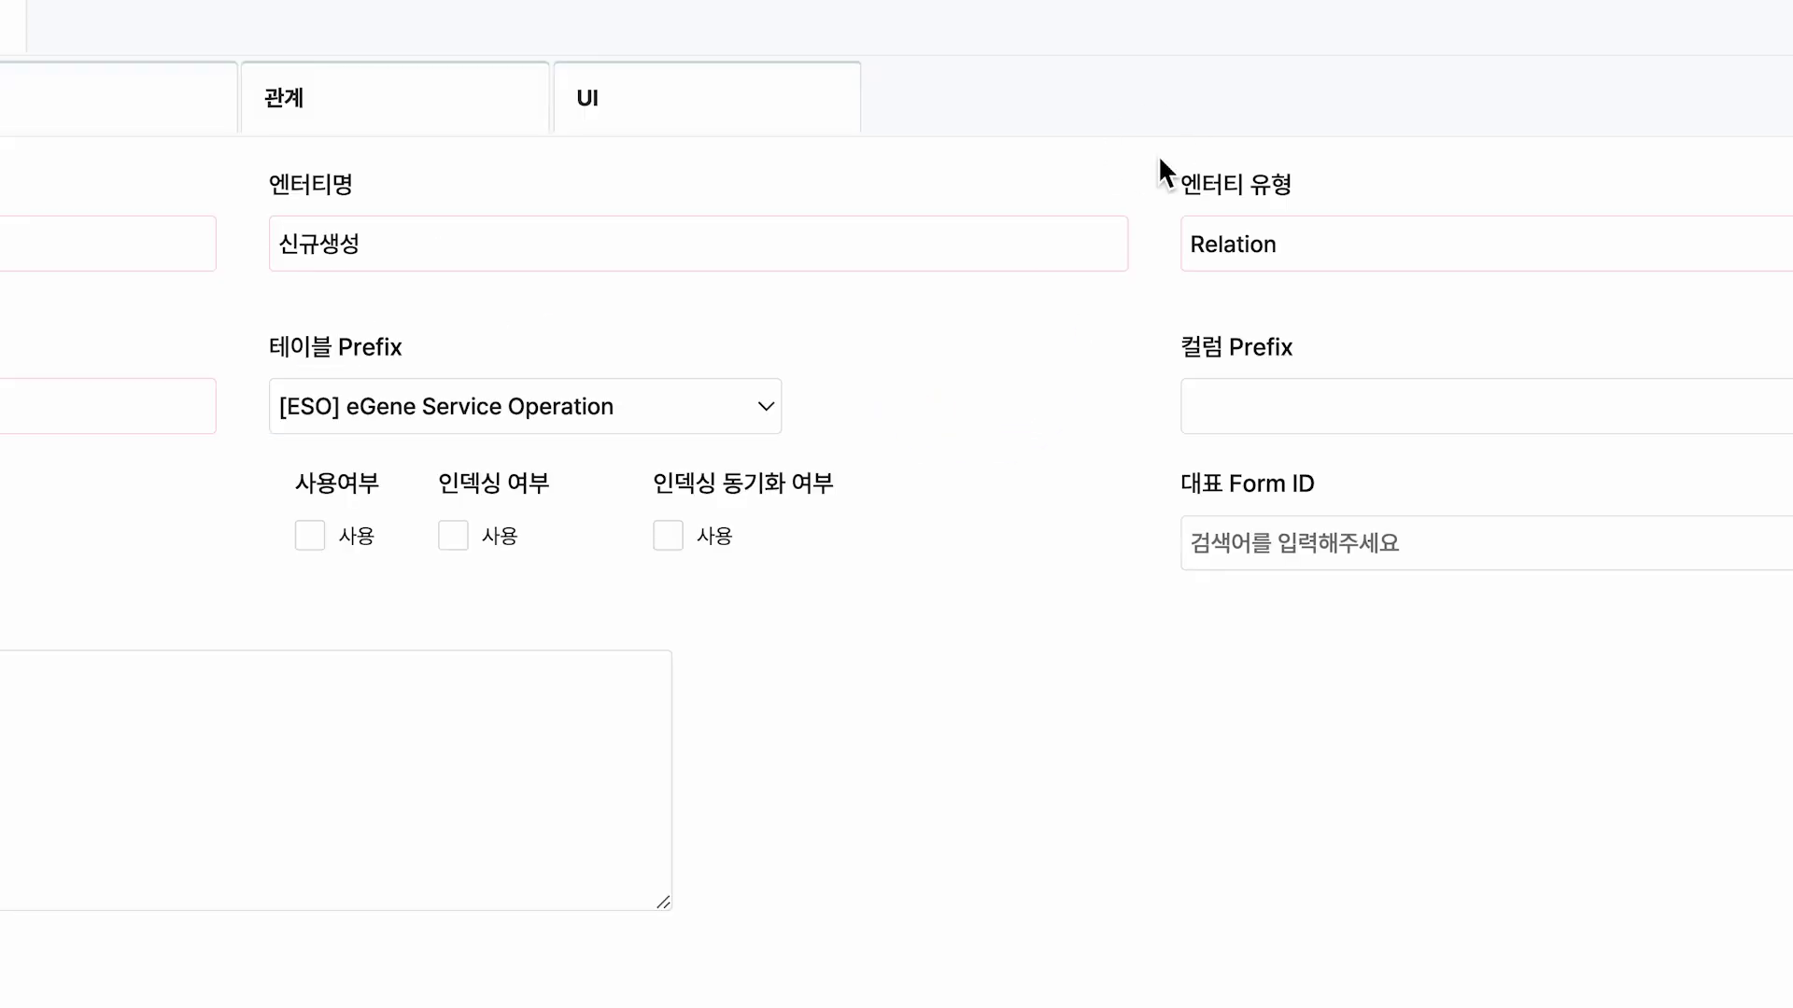
drag(1157, 154, 1350, 293)
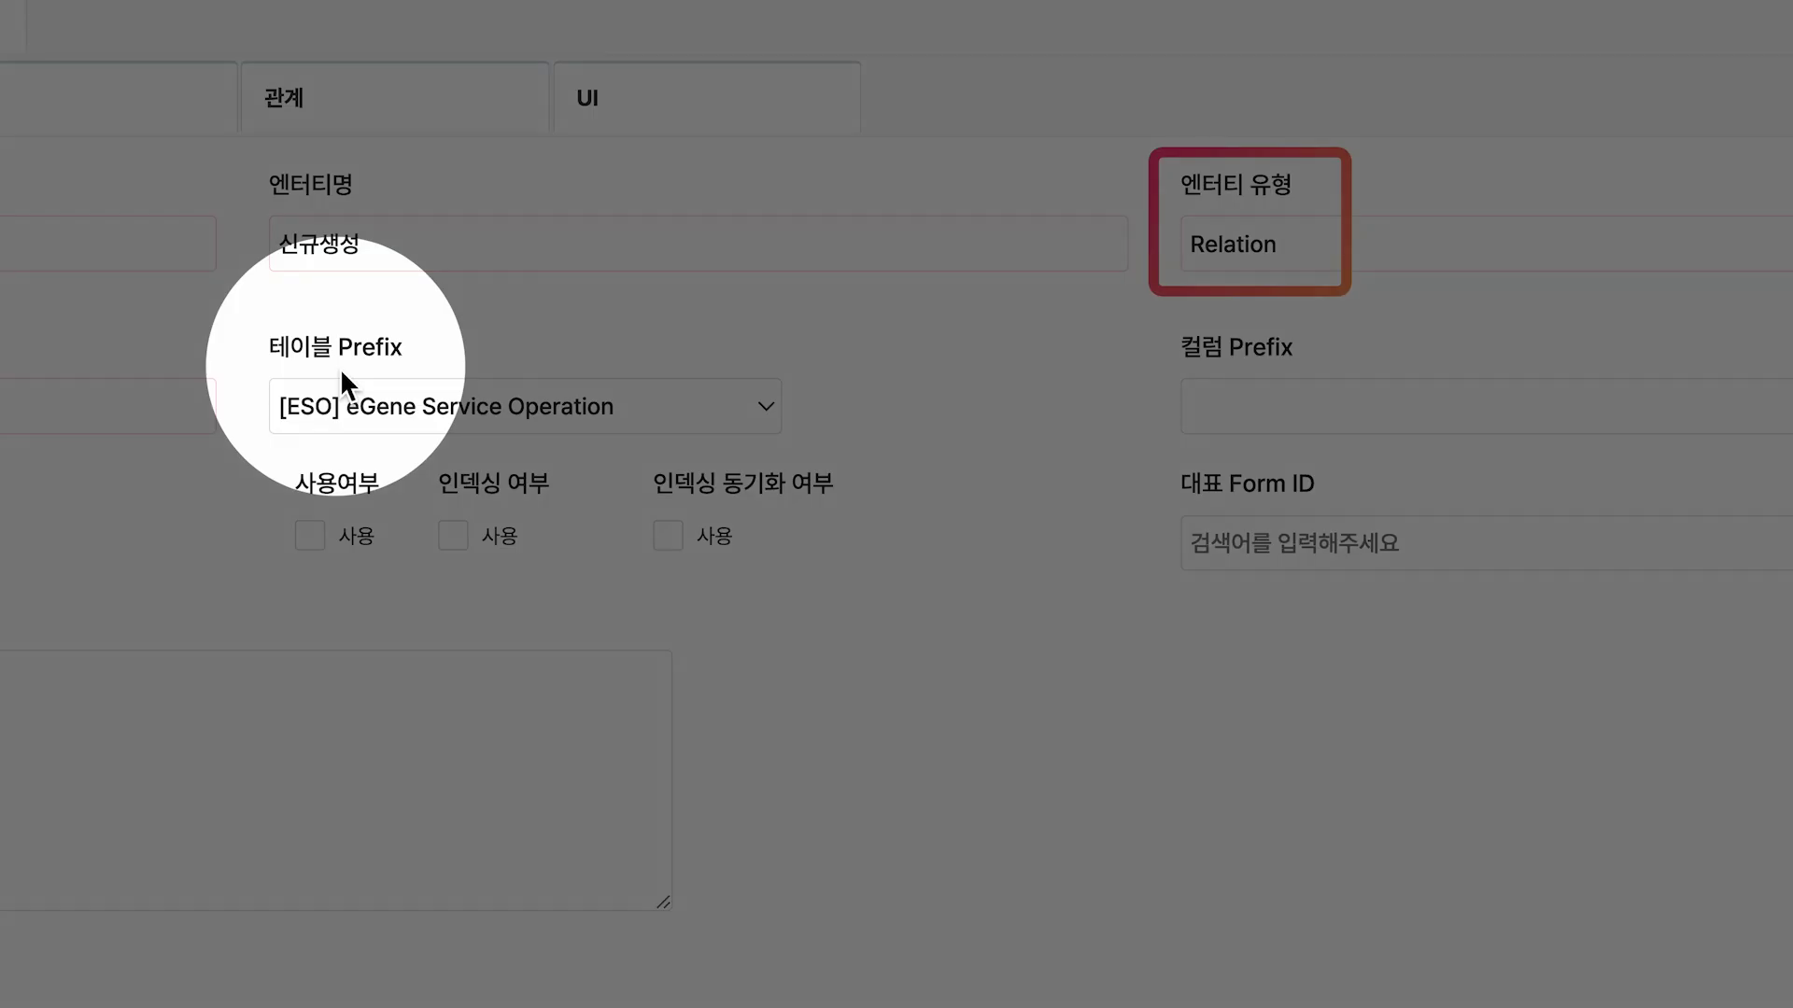
drag(257, 368, 815, 448)
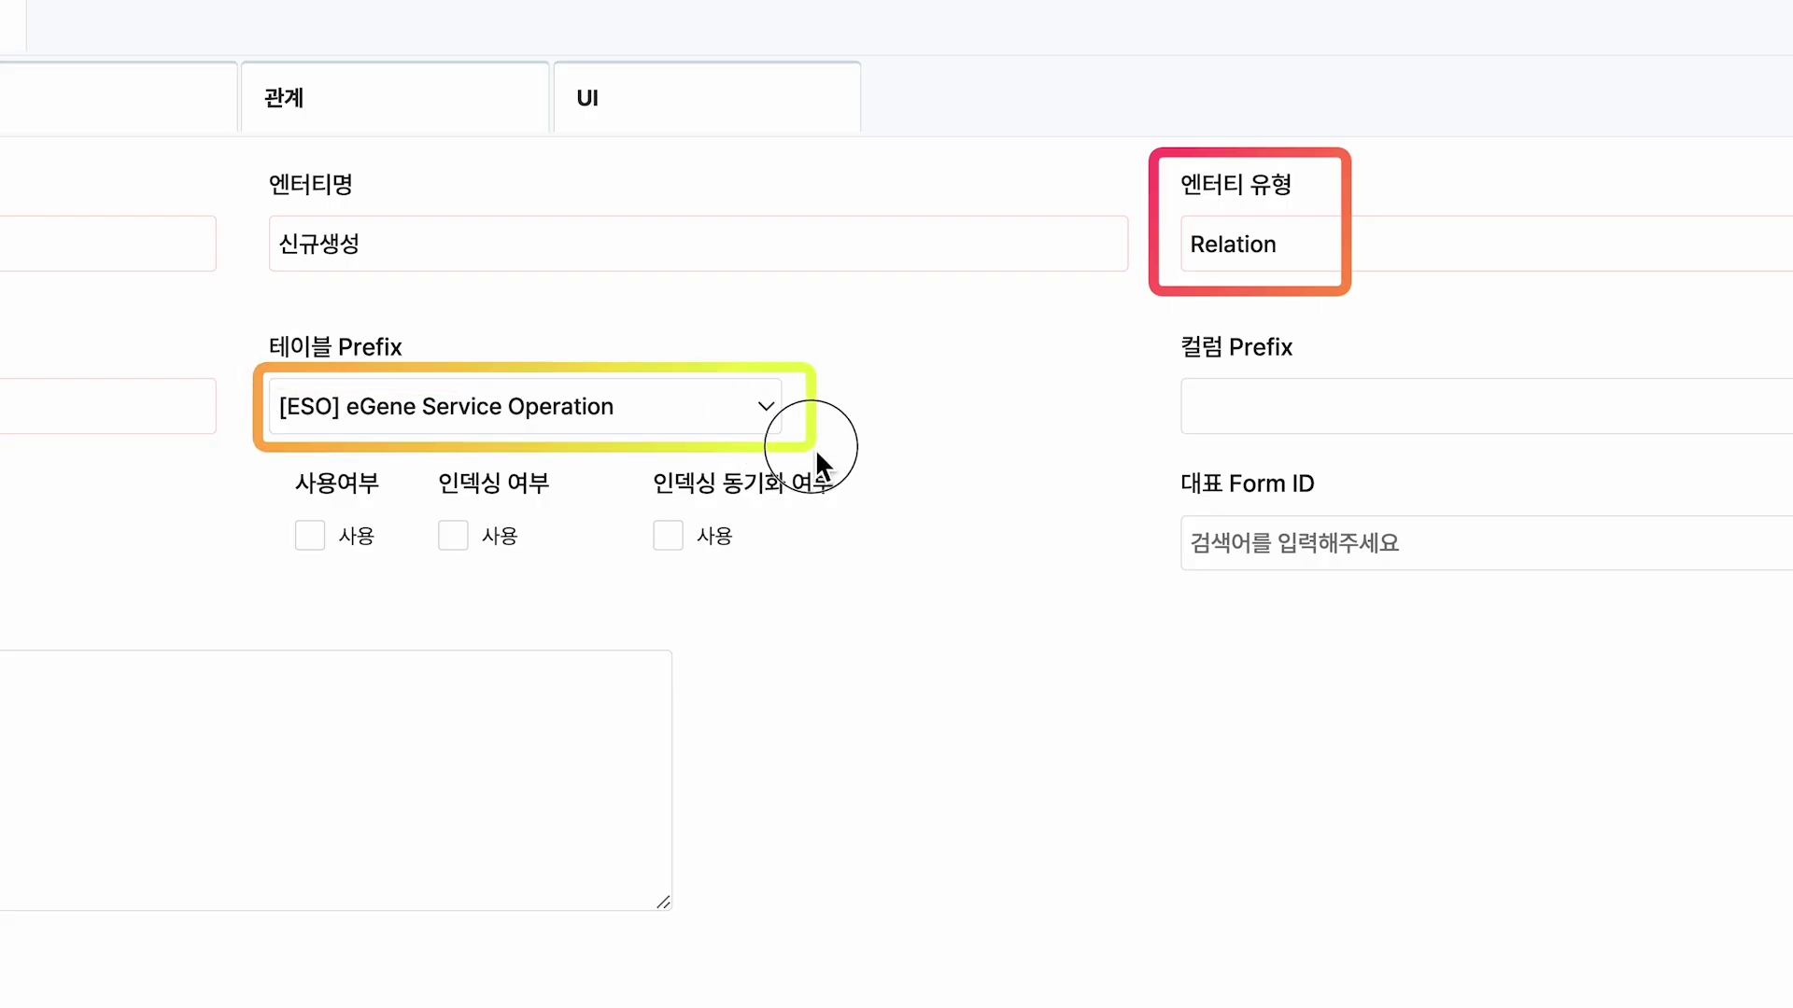
Set master table ESO_EDUR and prefix edur, then continue to the items step.
click(785, 321)
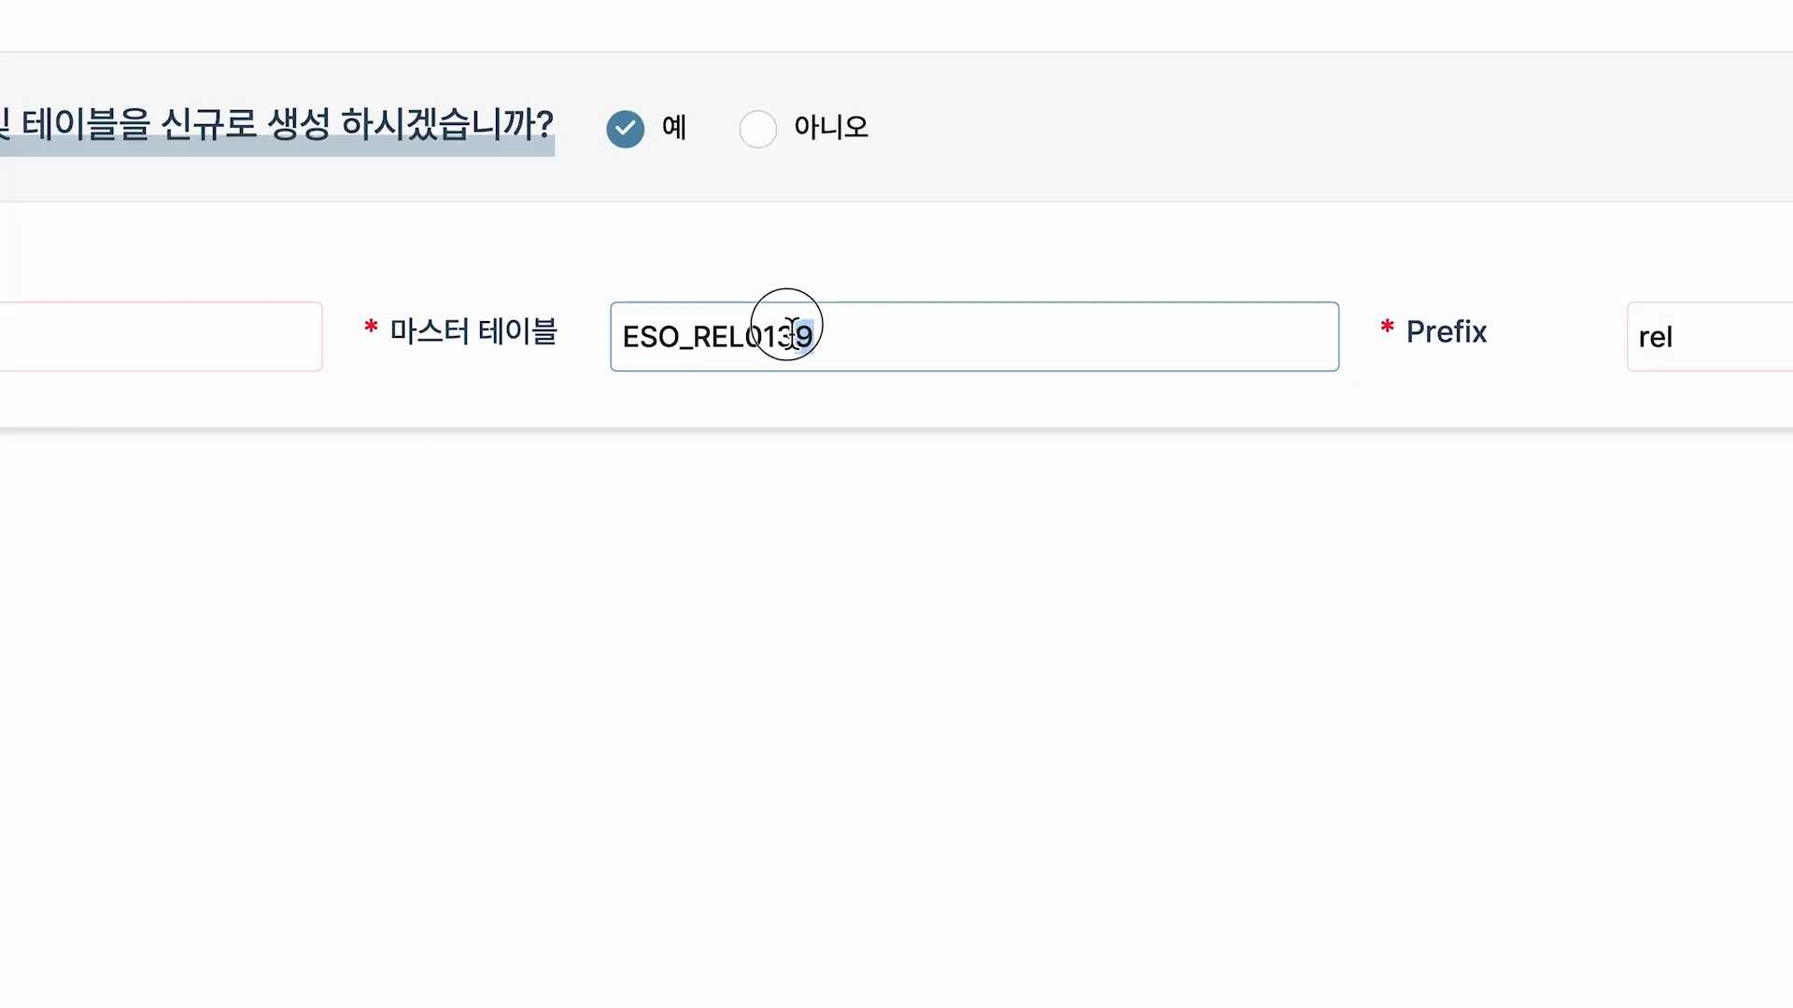
key(BackSpace)
key(BackSpace)
key(BackSpace)
key(BackSpace)
key(BackSpace)
key(BackSpace)
key(BackSpace)
drag(381, 284, 804, 383)
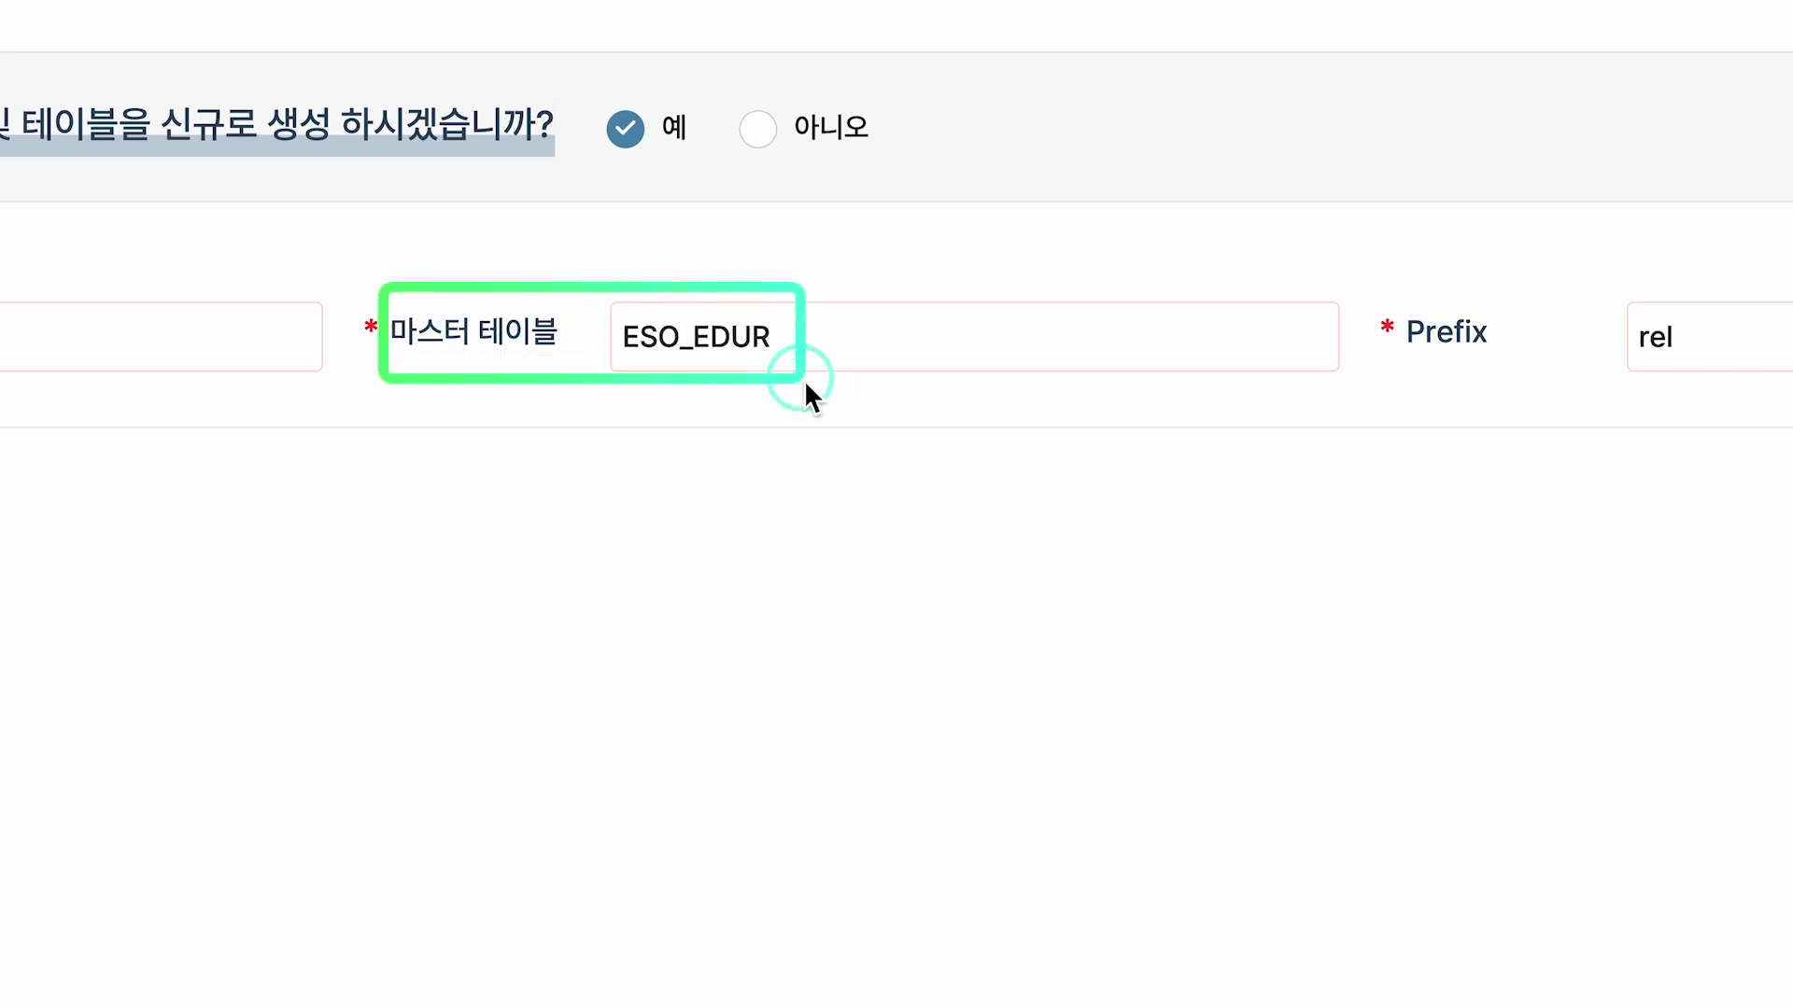
key(Escape)
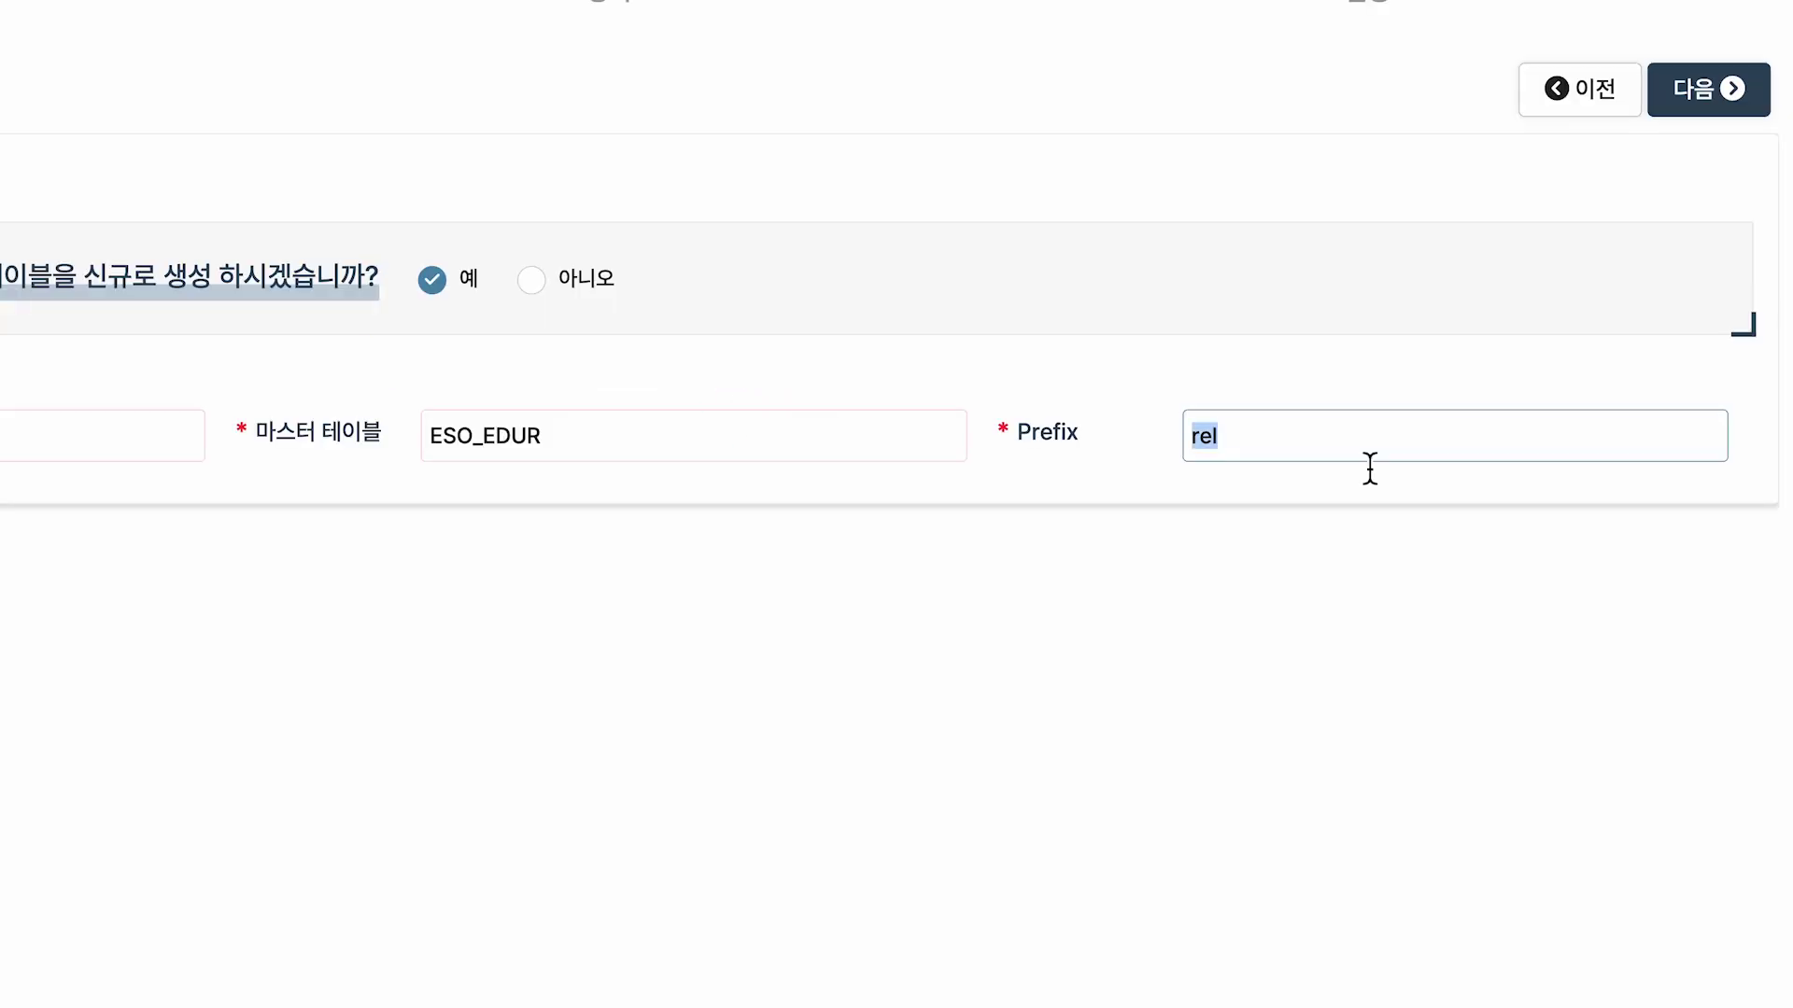
key(BackSpace)
text(edur)
drag(1004, 399, 1288, 466)
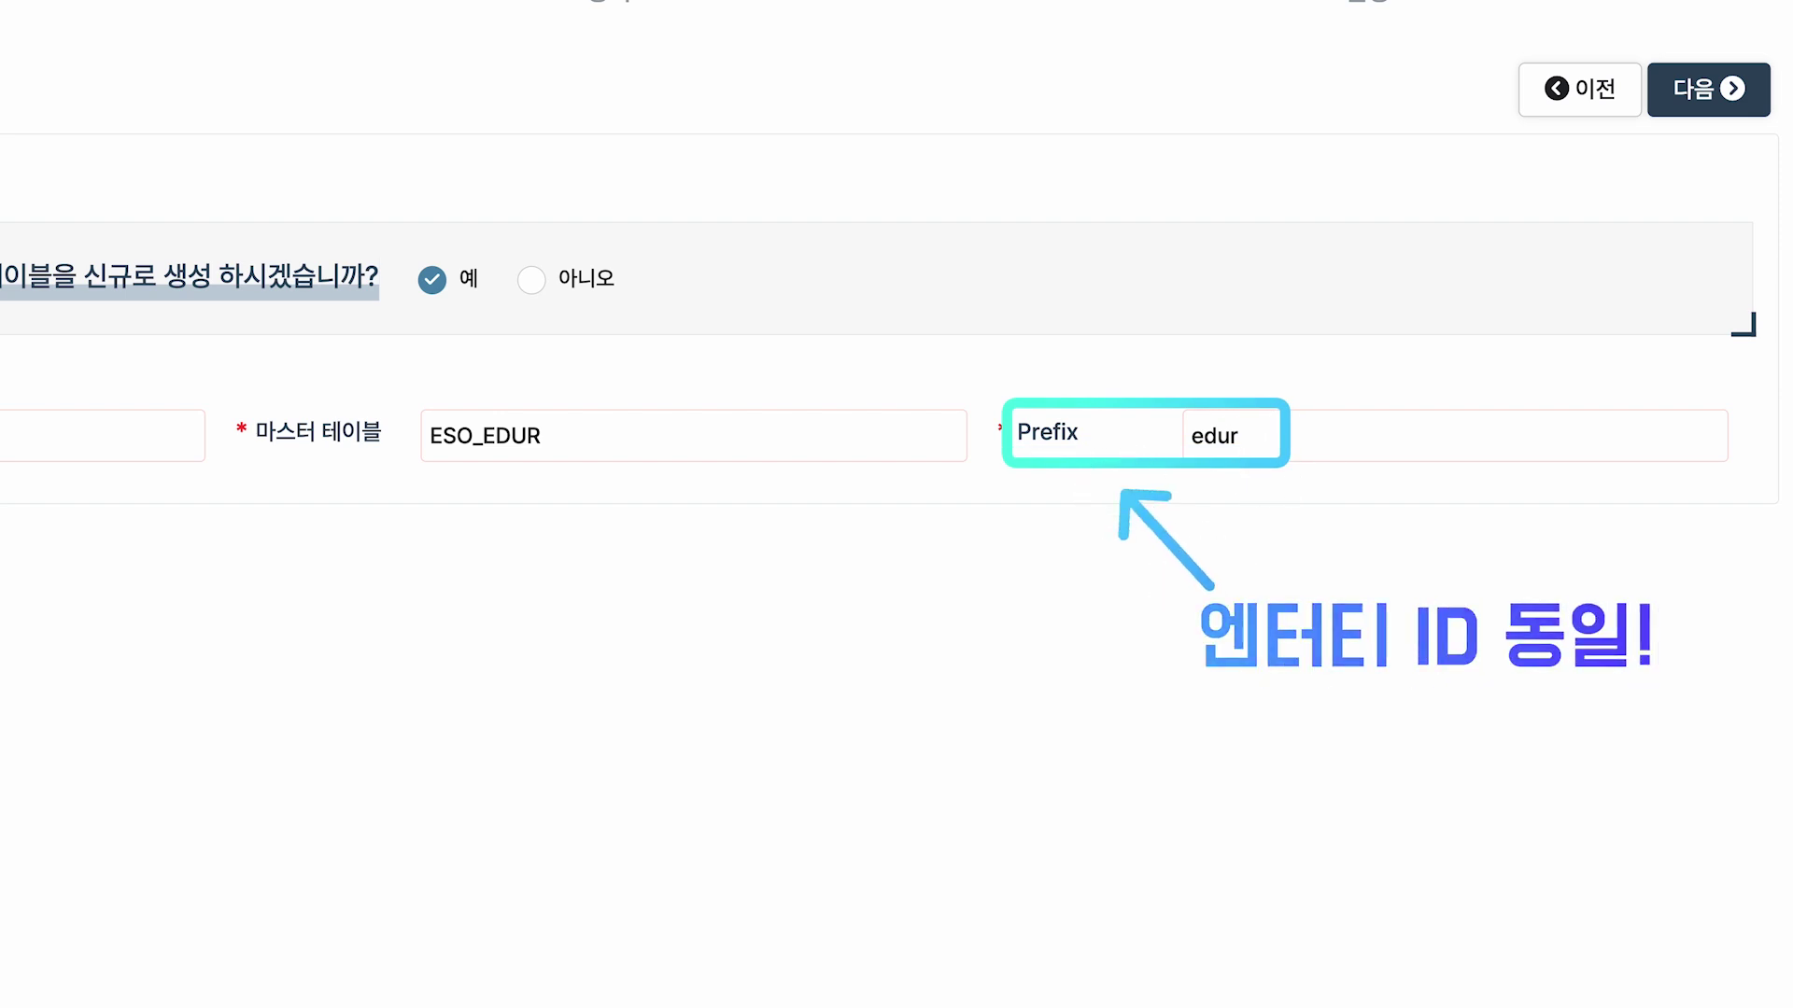
key(Escape)
mouse_move(6, 250)
mouse_down()
mouse_move(1360, 461)
mouse_move(1583, 479)
mouse_up()
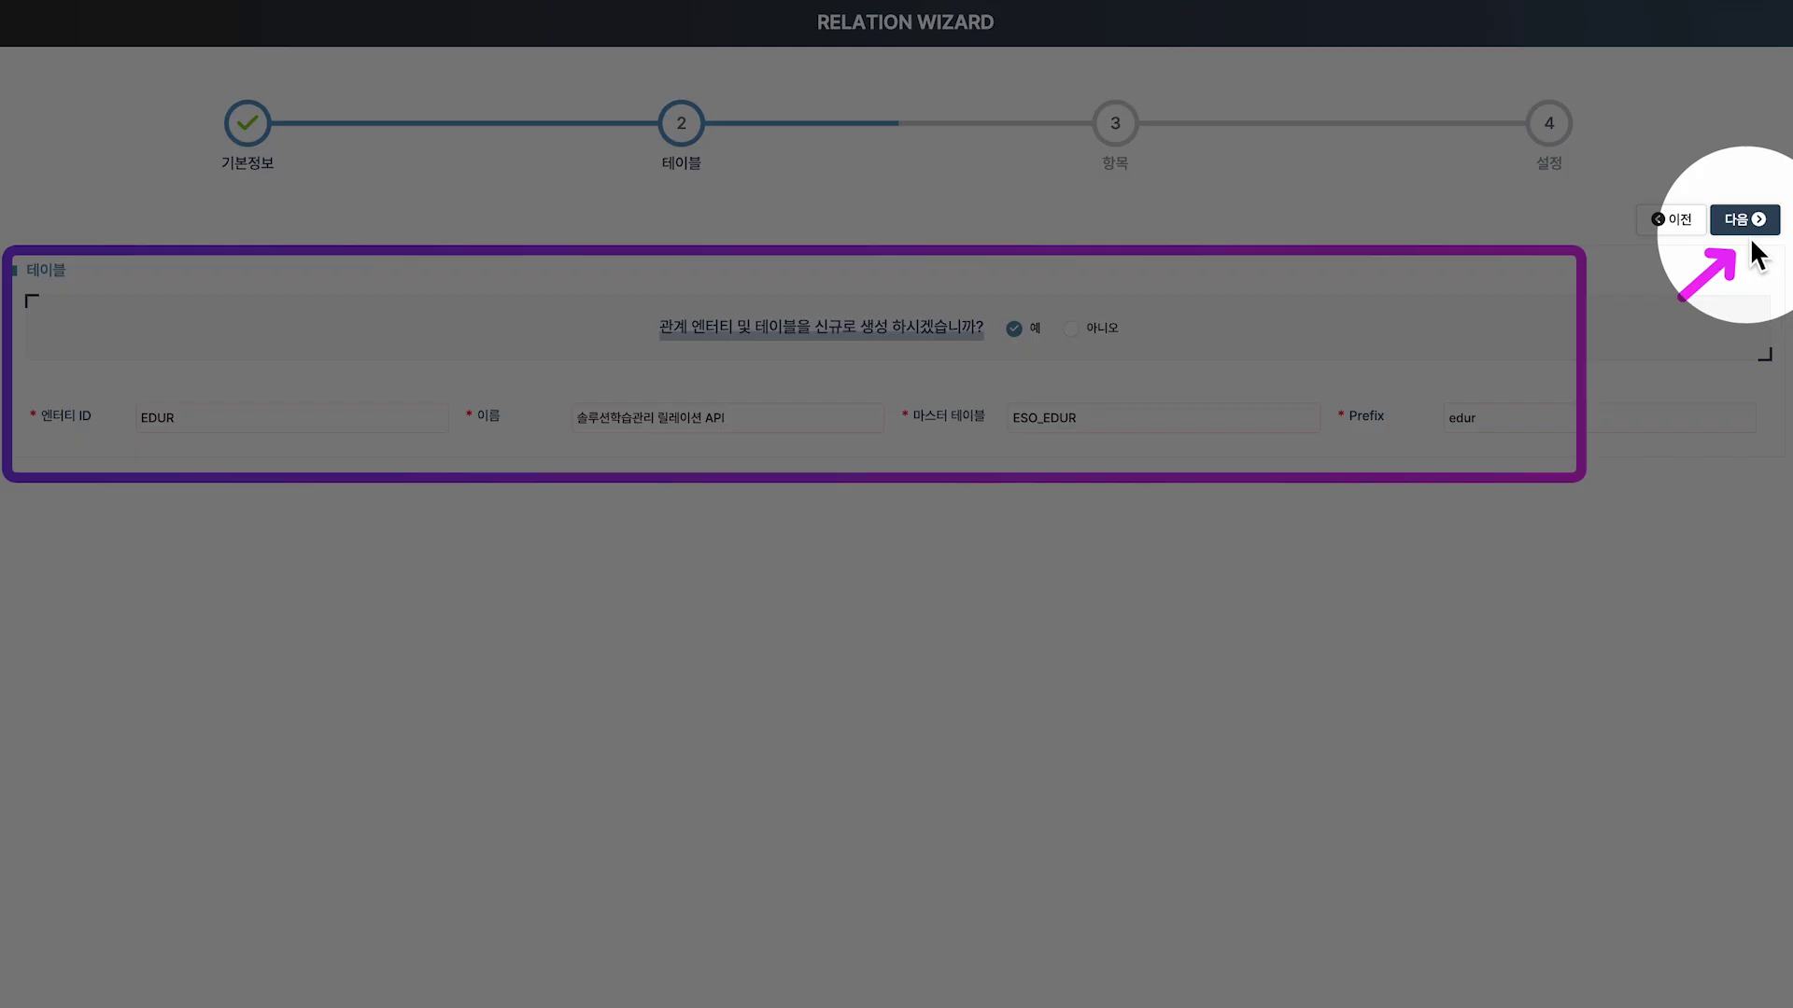
click(1744, 232)
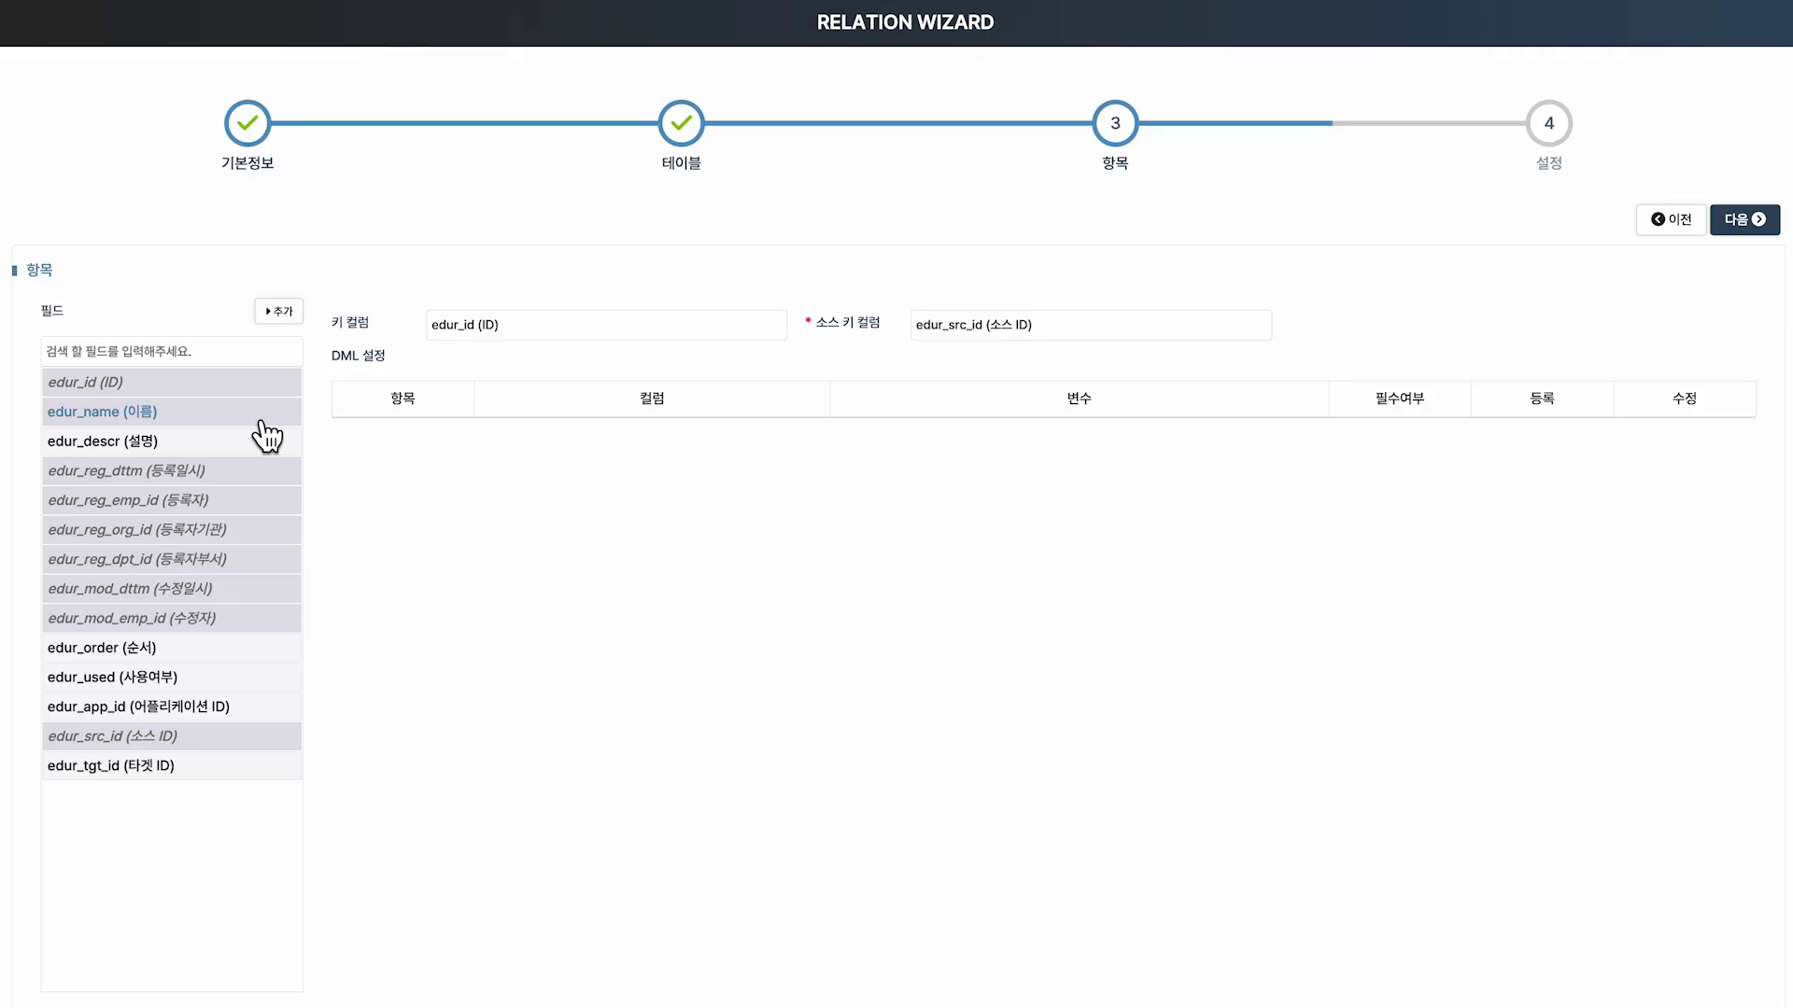
drag(262, 415, 703, 477)
drag(266, 447, 624, 504)
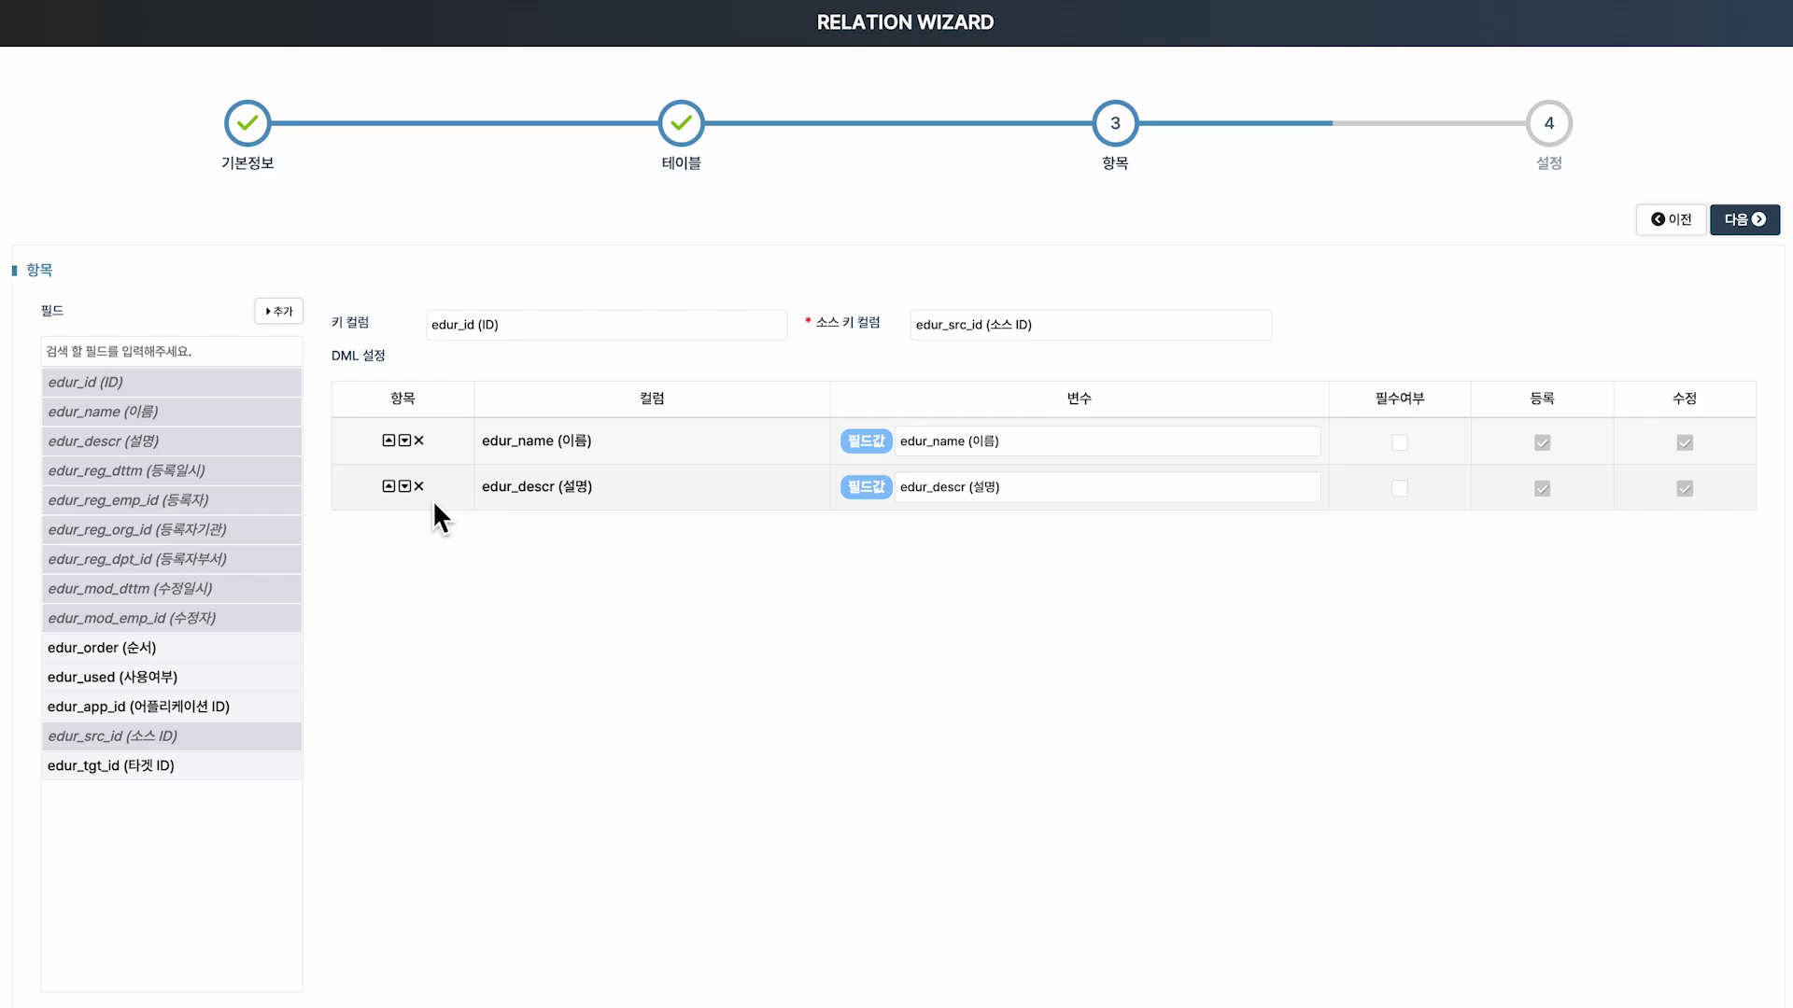
click(268, 469)
click(268, 399)
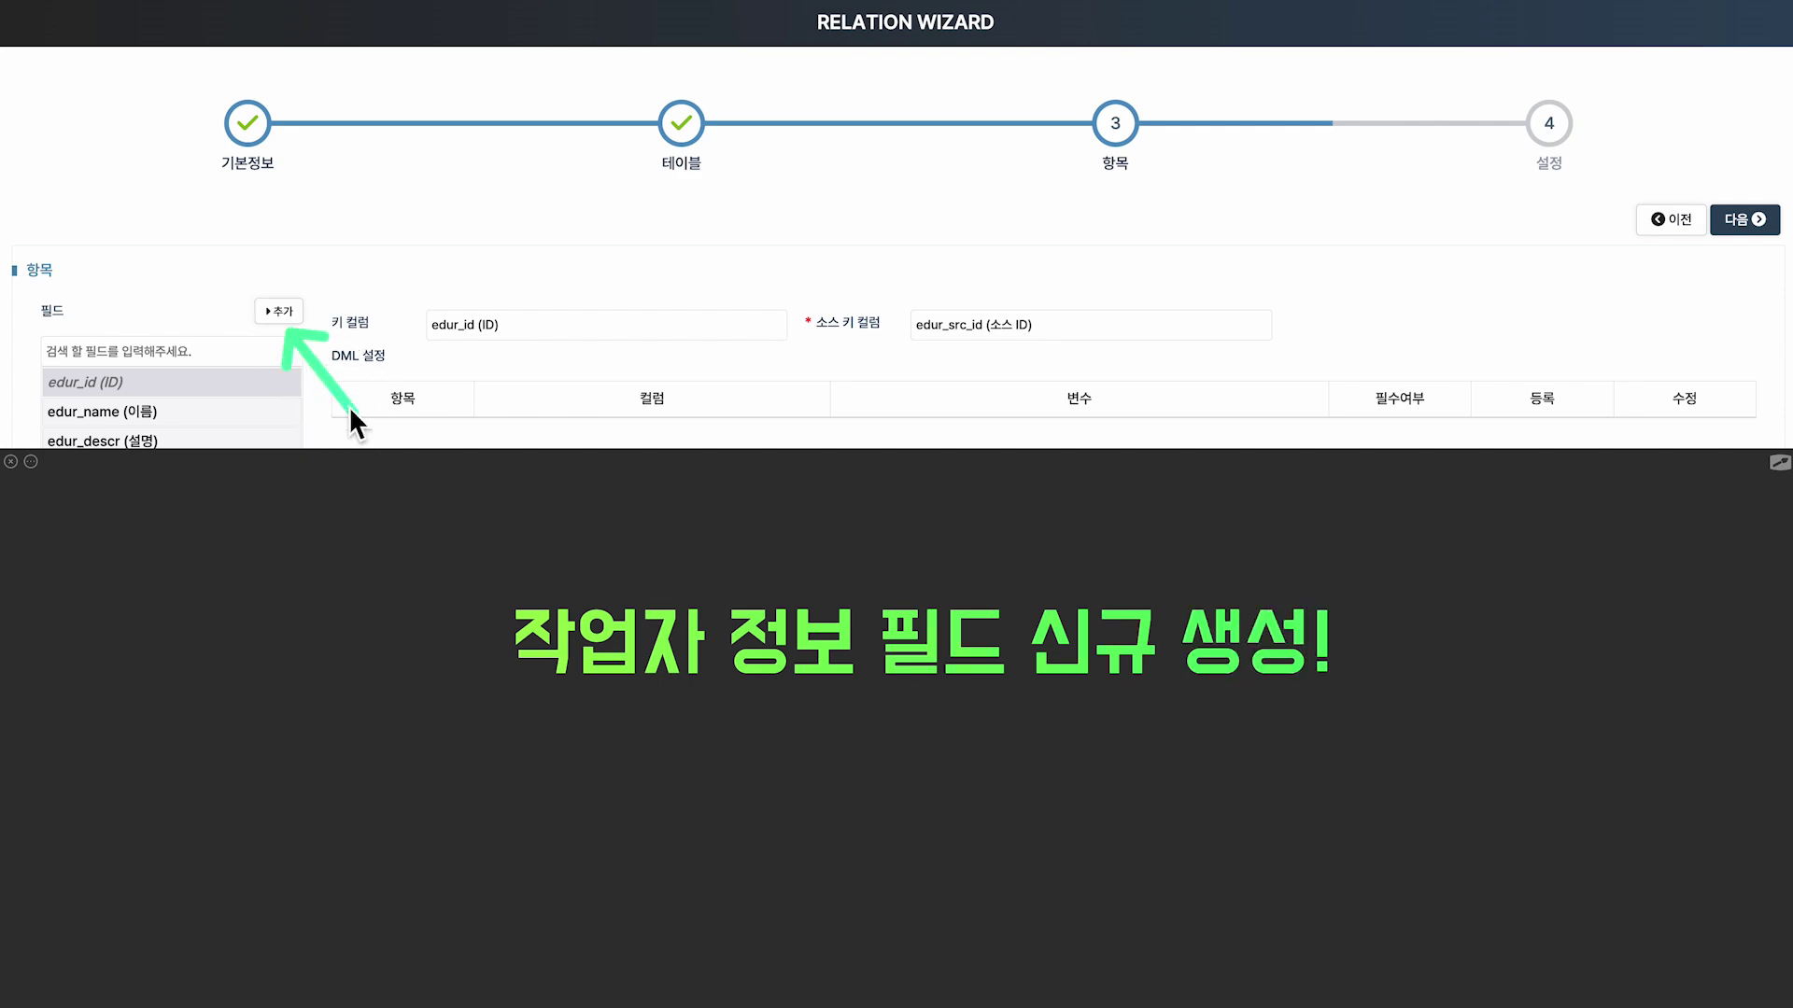
Create field EDUR_WORK_EMP_ID named 작업자.
click(278, 311)
text(EDUR_)
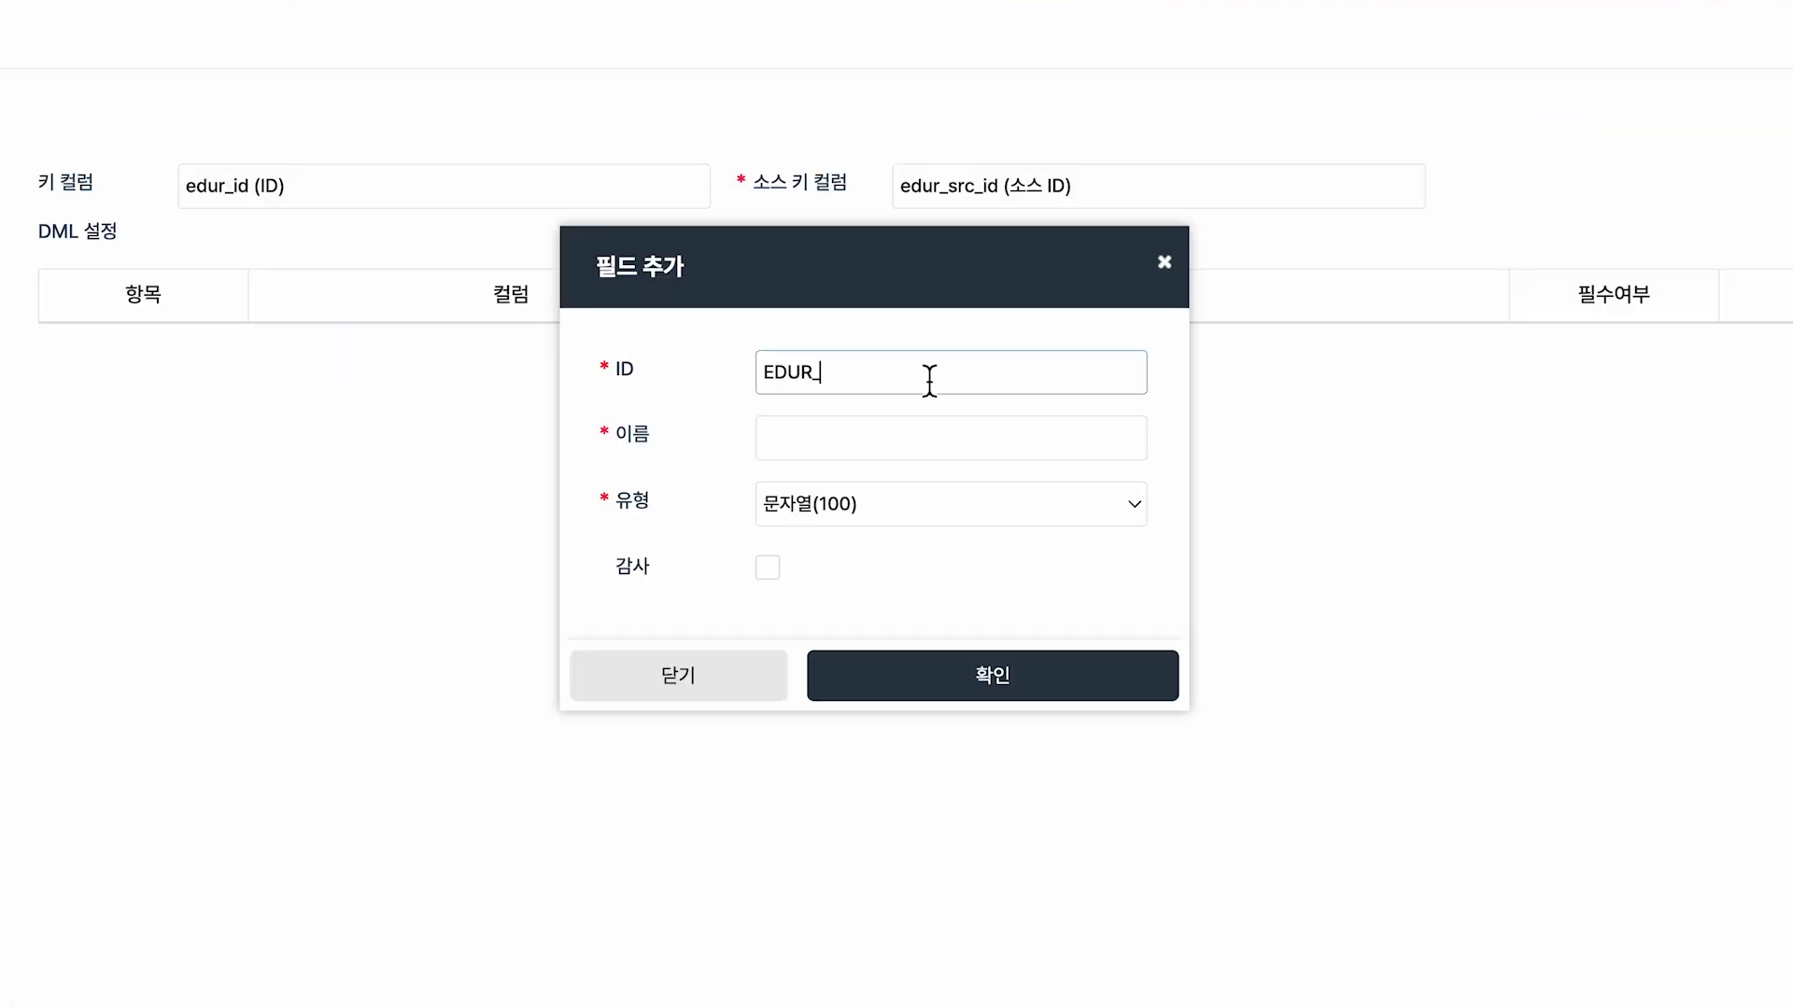
text(WORK_EMP_ID)
click(915, 429)
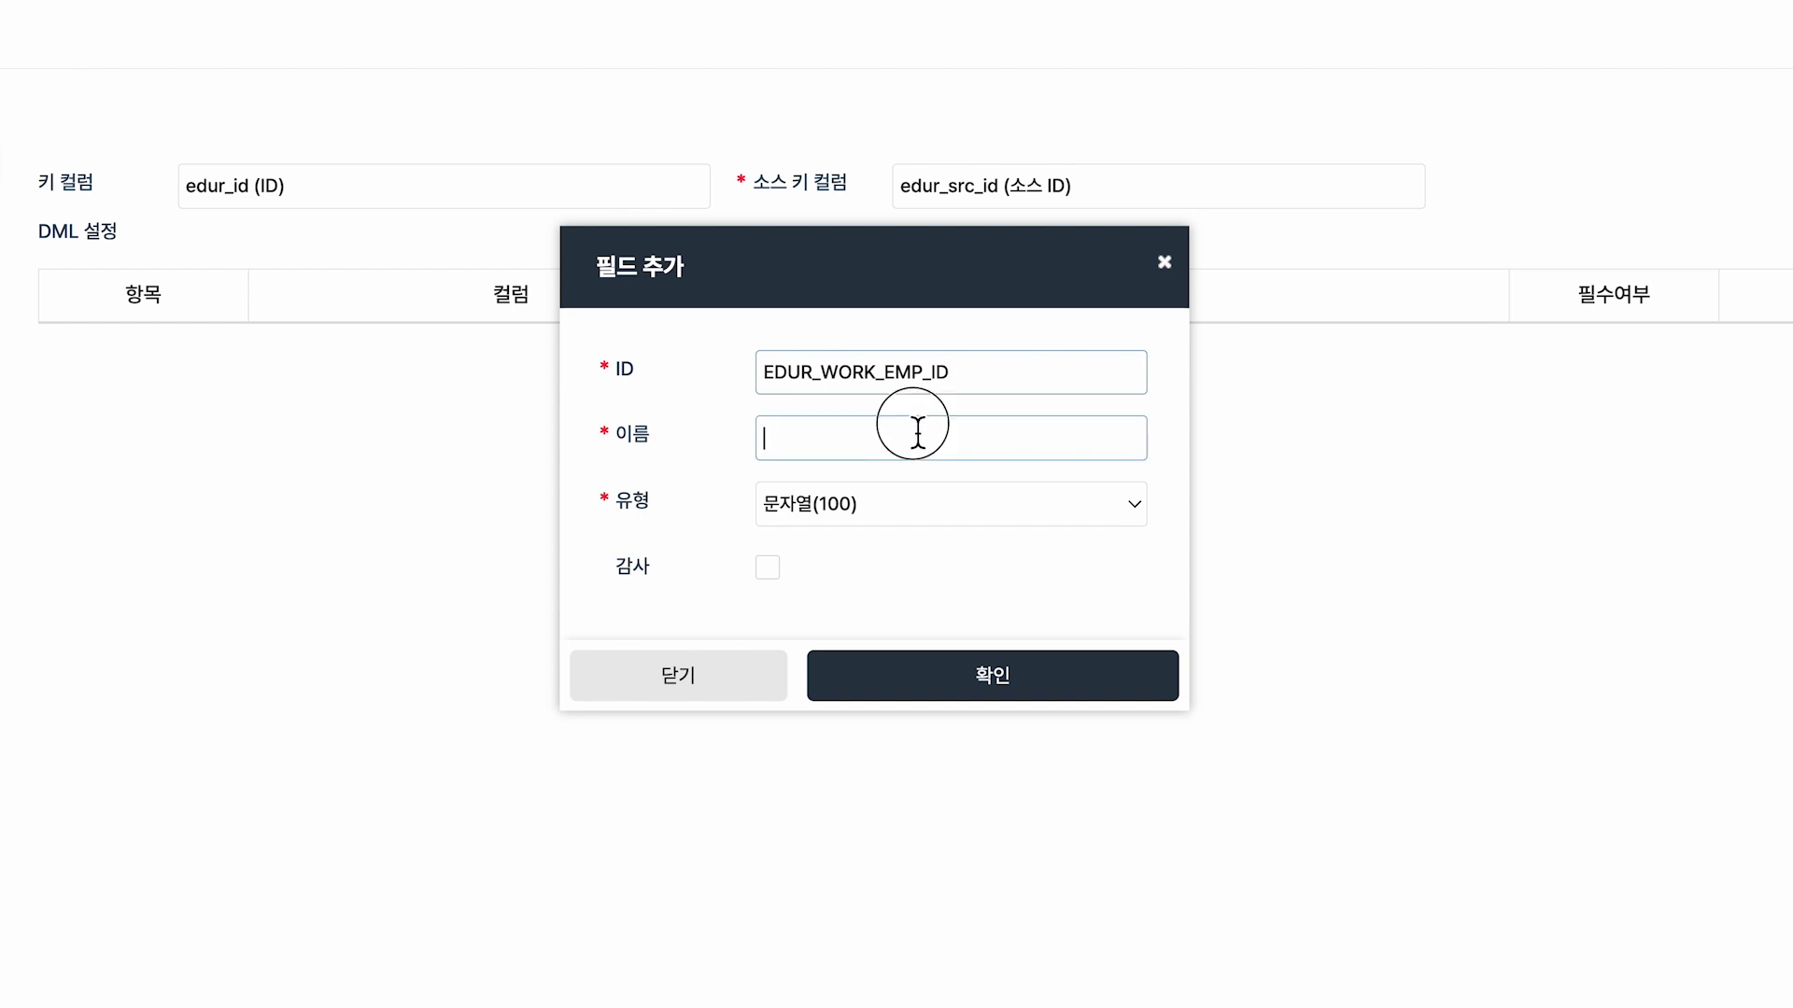
text(잭업자)
click(582, 333)
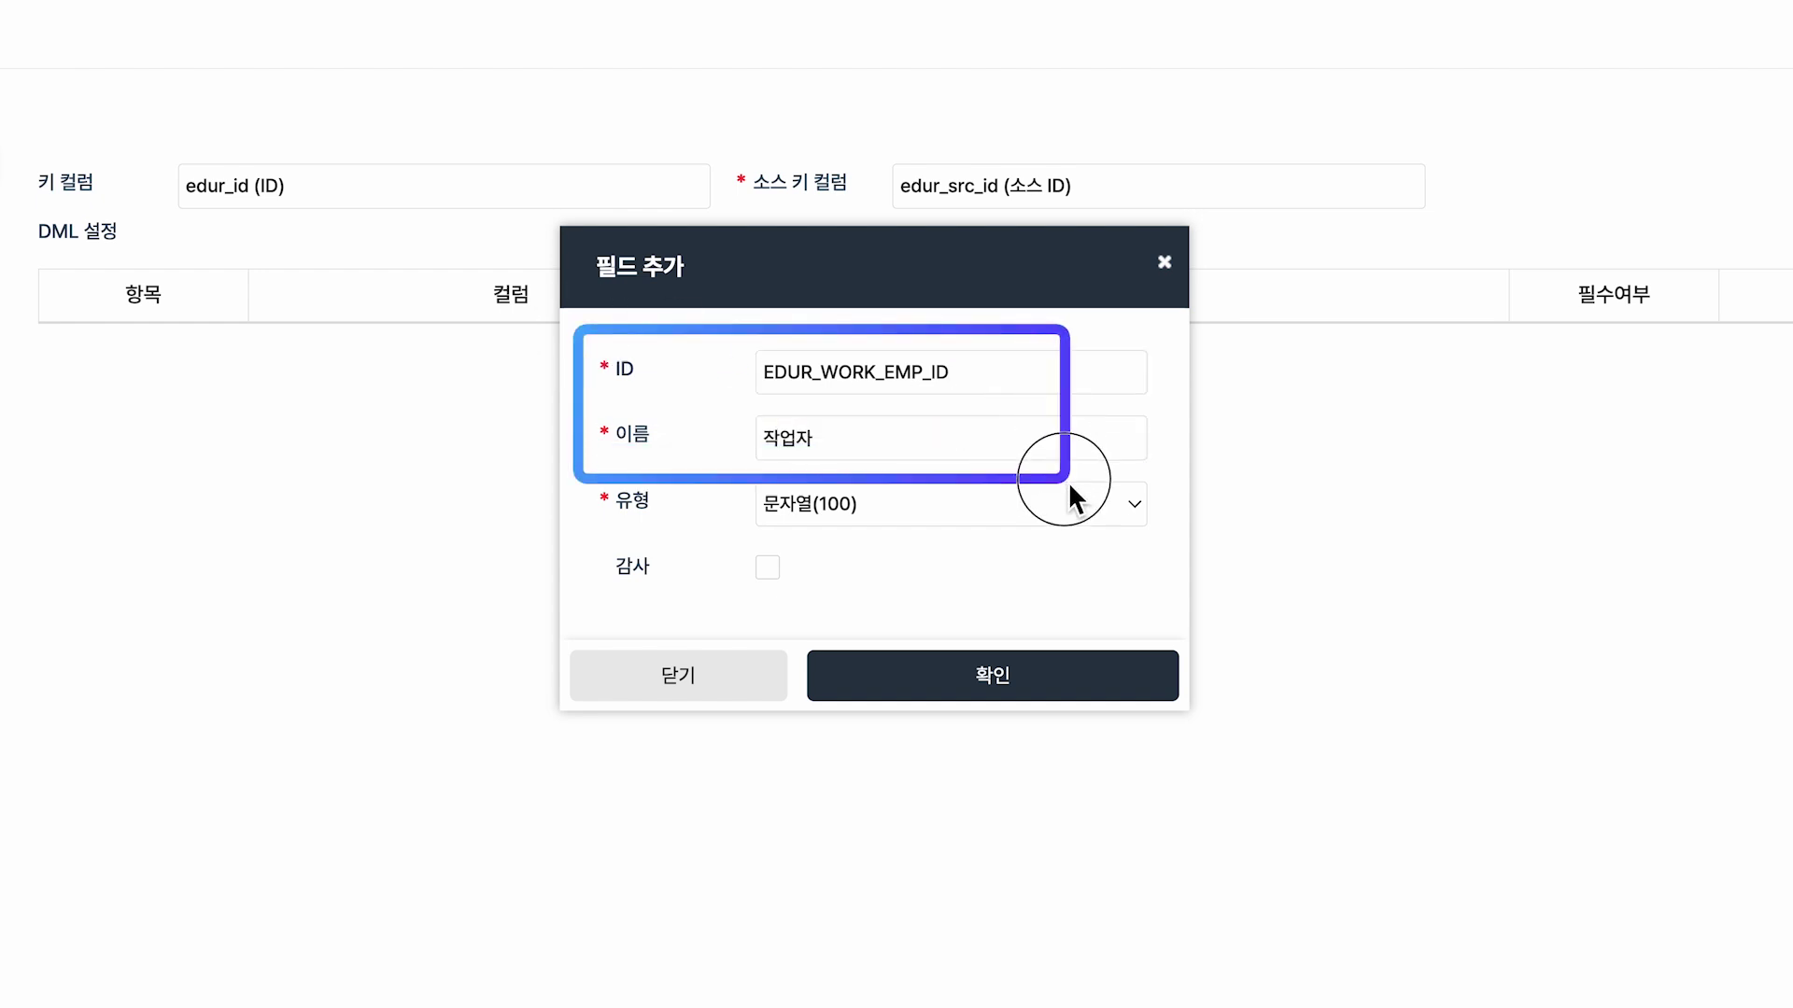
click(1047, 698)
click(1401, 505)
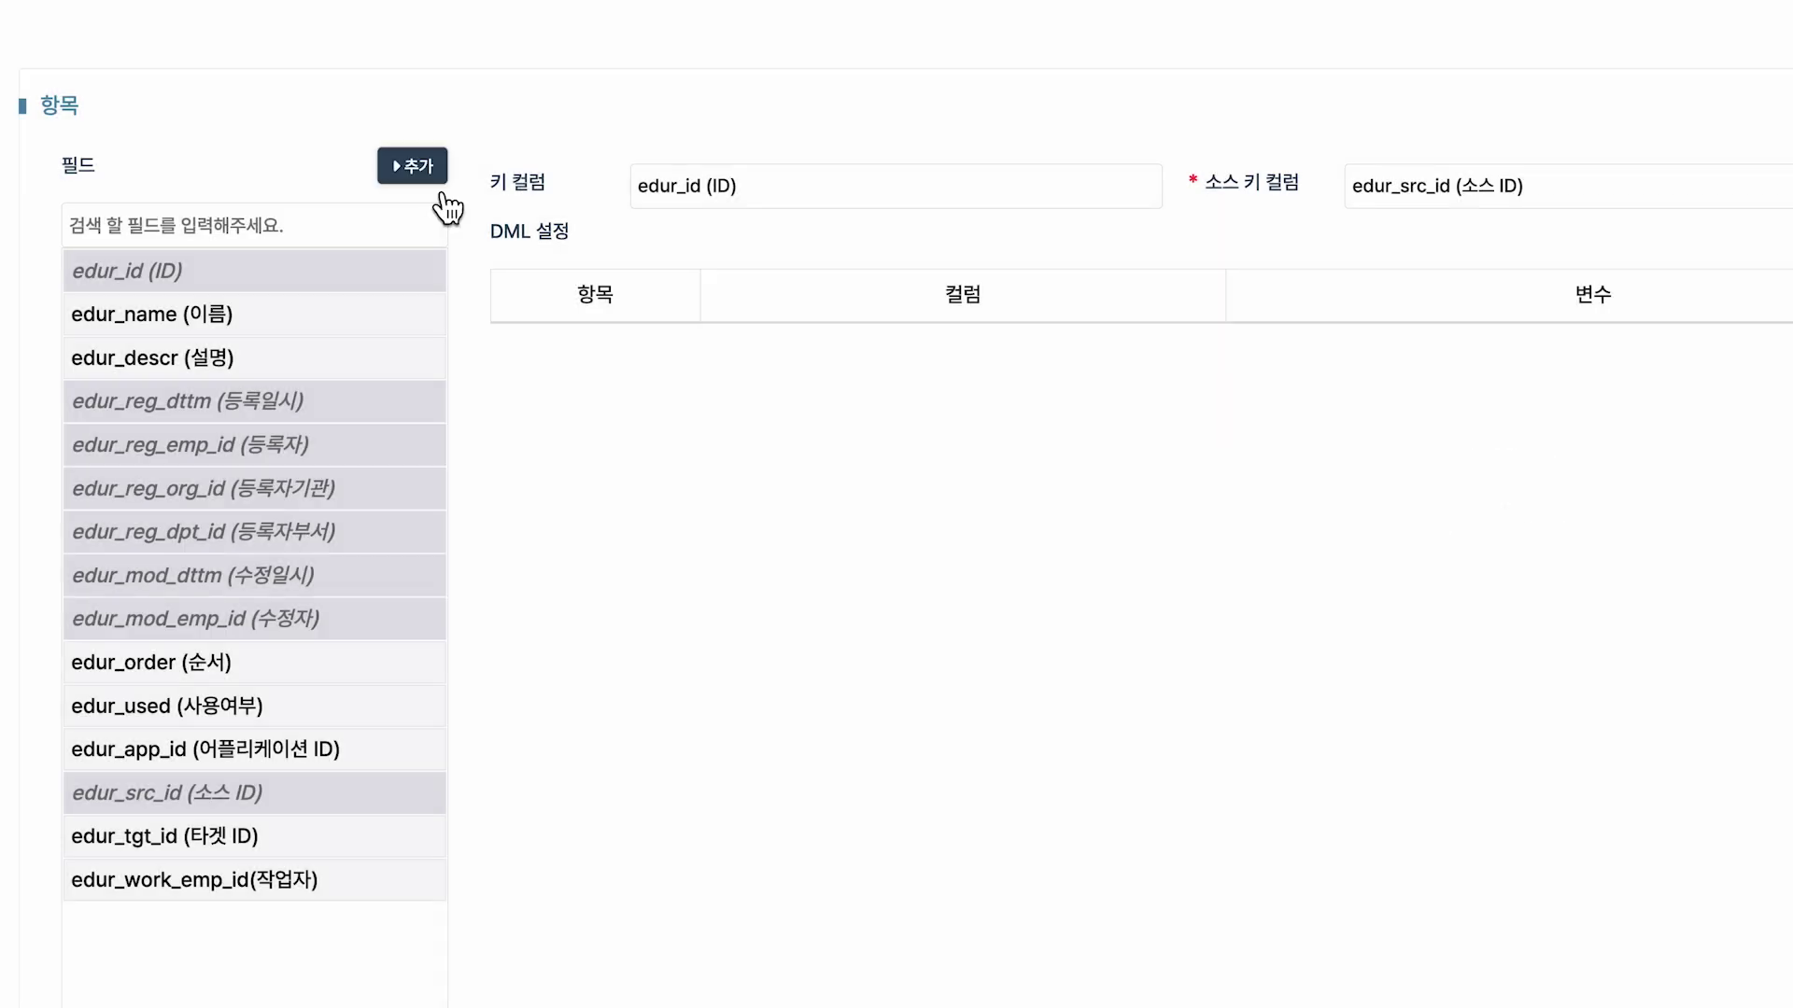
Create field EDUR_WORK_DPT_ID named 작업자 부서.
click(435, 172)
text(EDUR_WORK_DPT_ID)
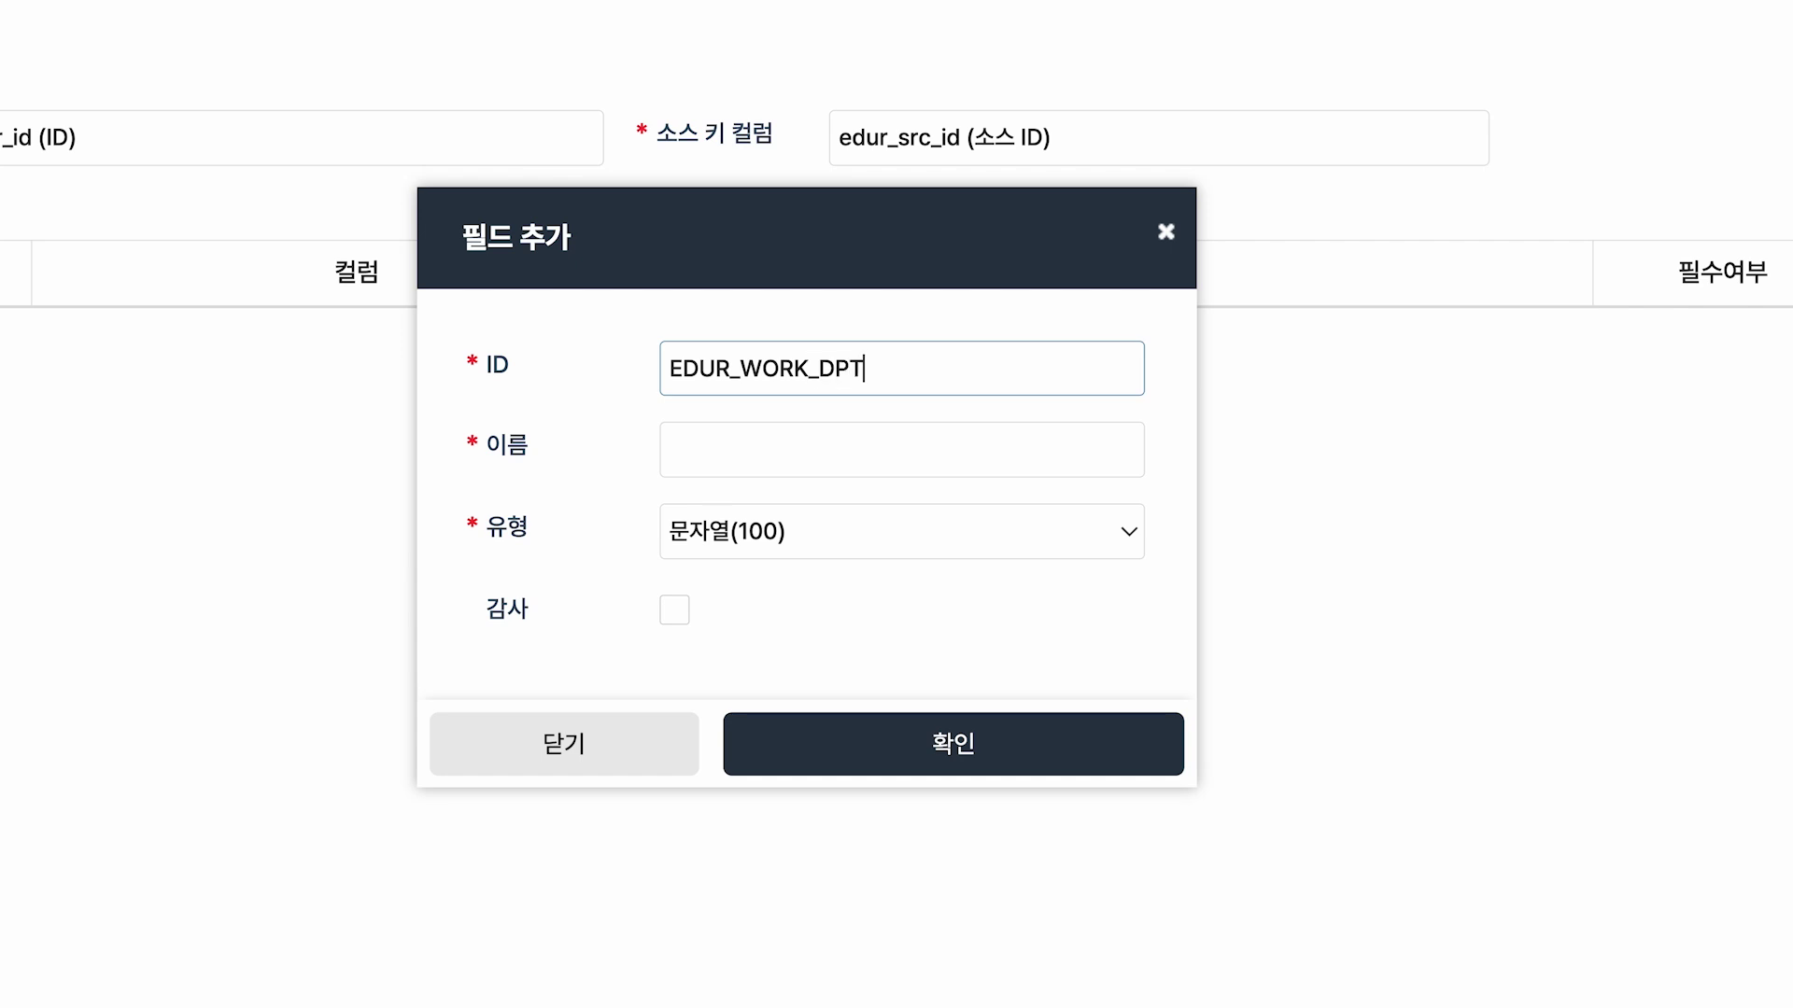
click(1040, 455)
text(재)
text(업자 )
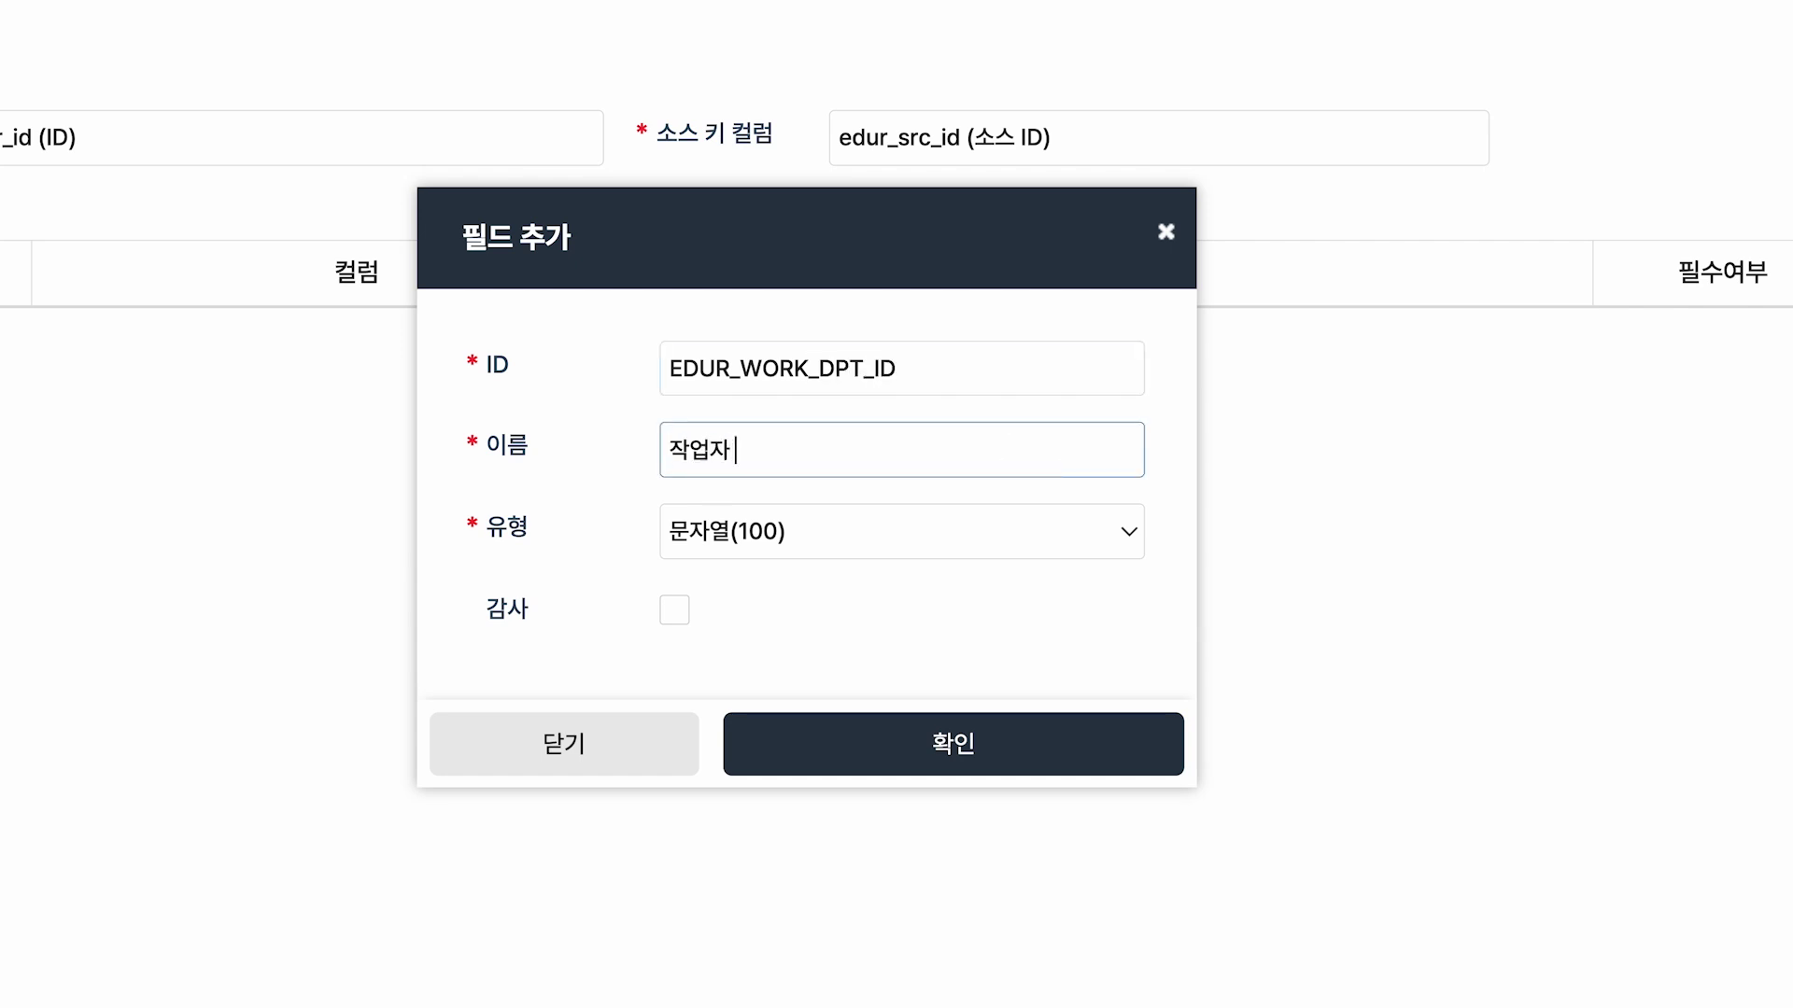
text(부서)
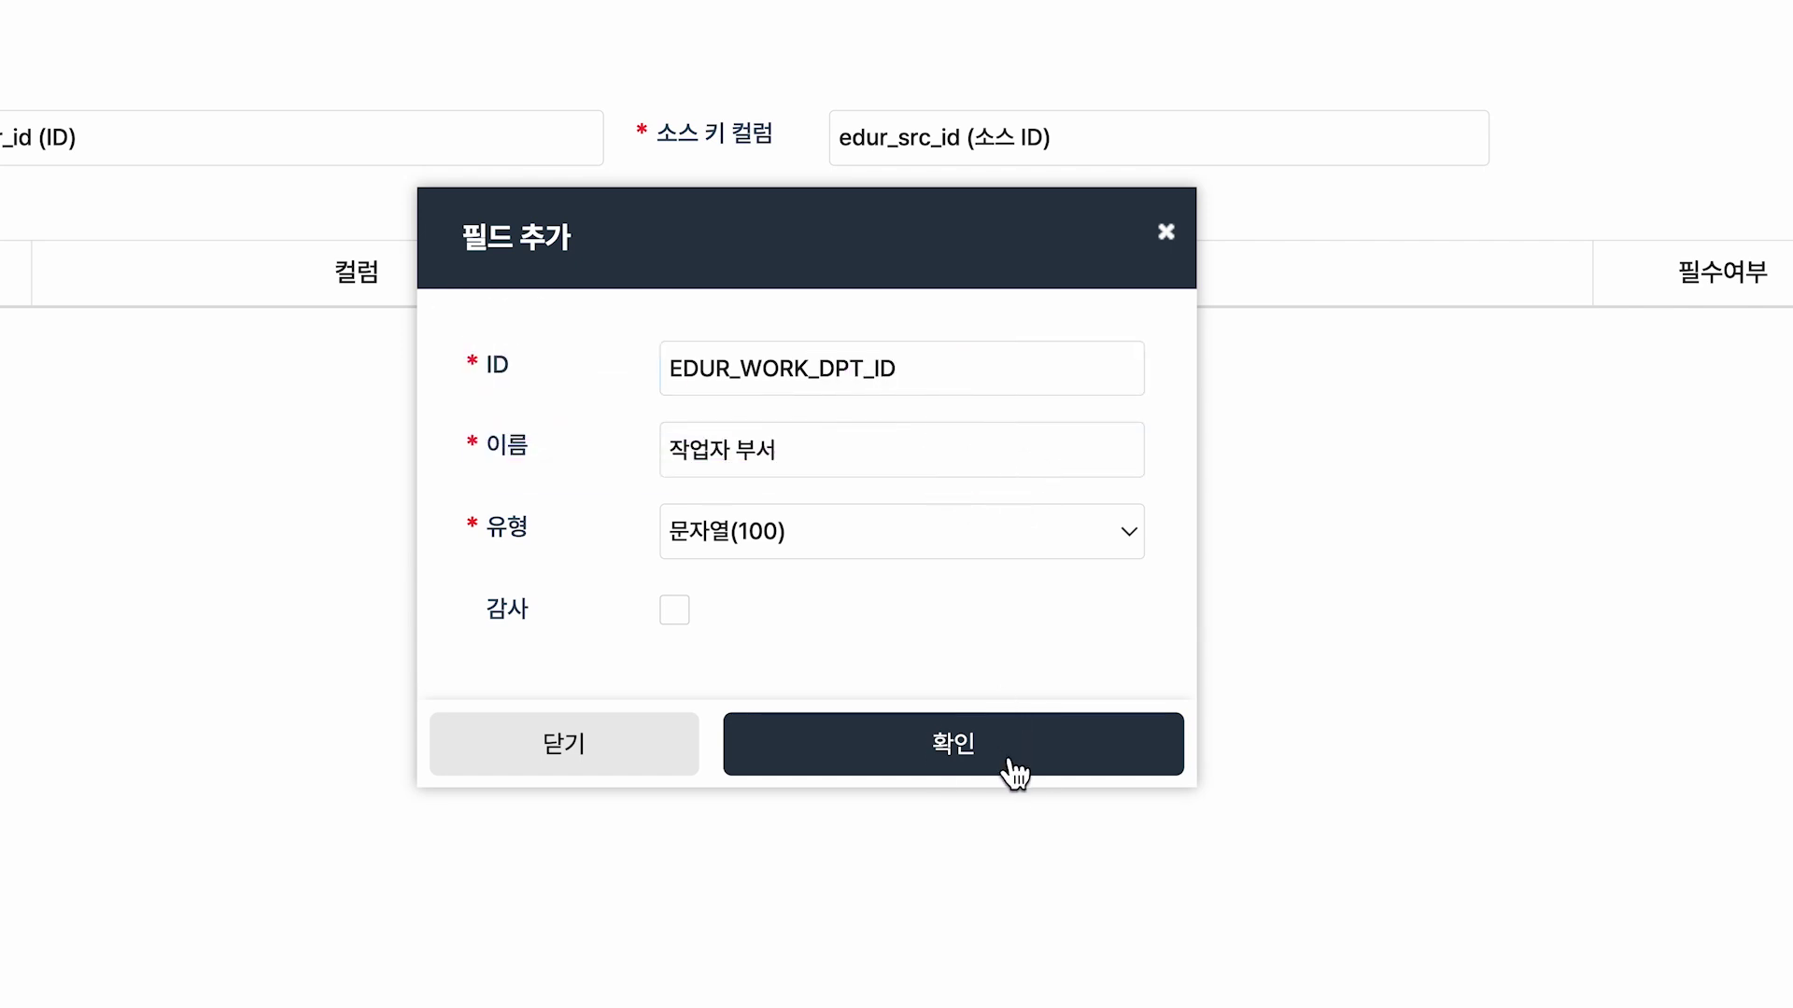
click(1014, 773)
click(1190, 612)
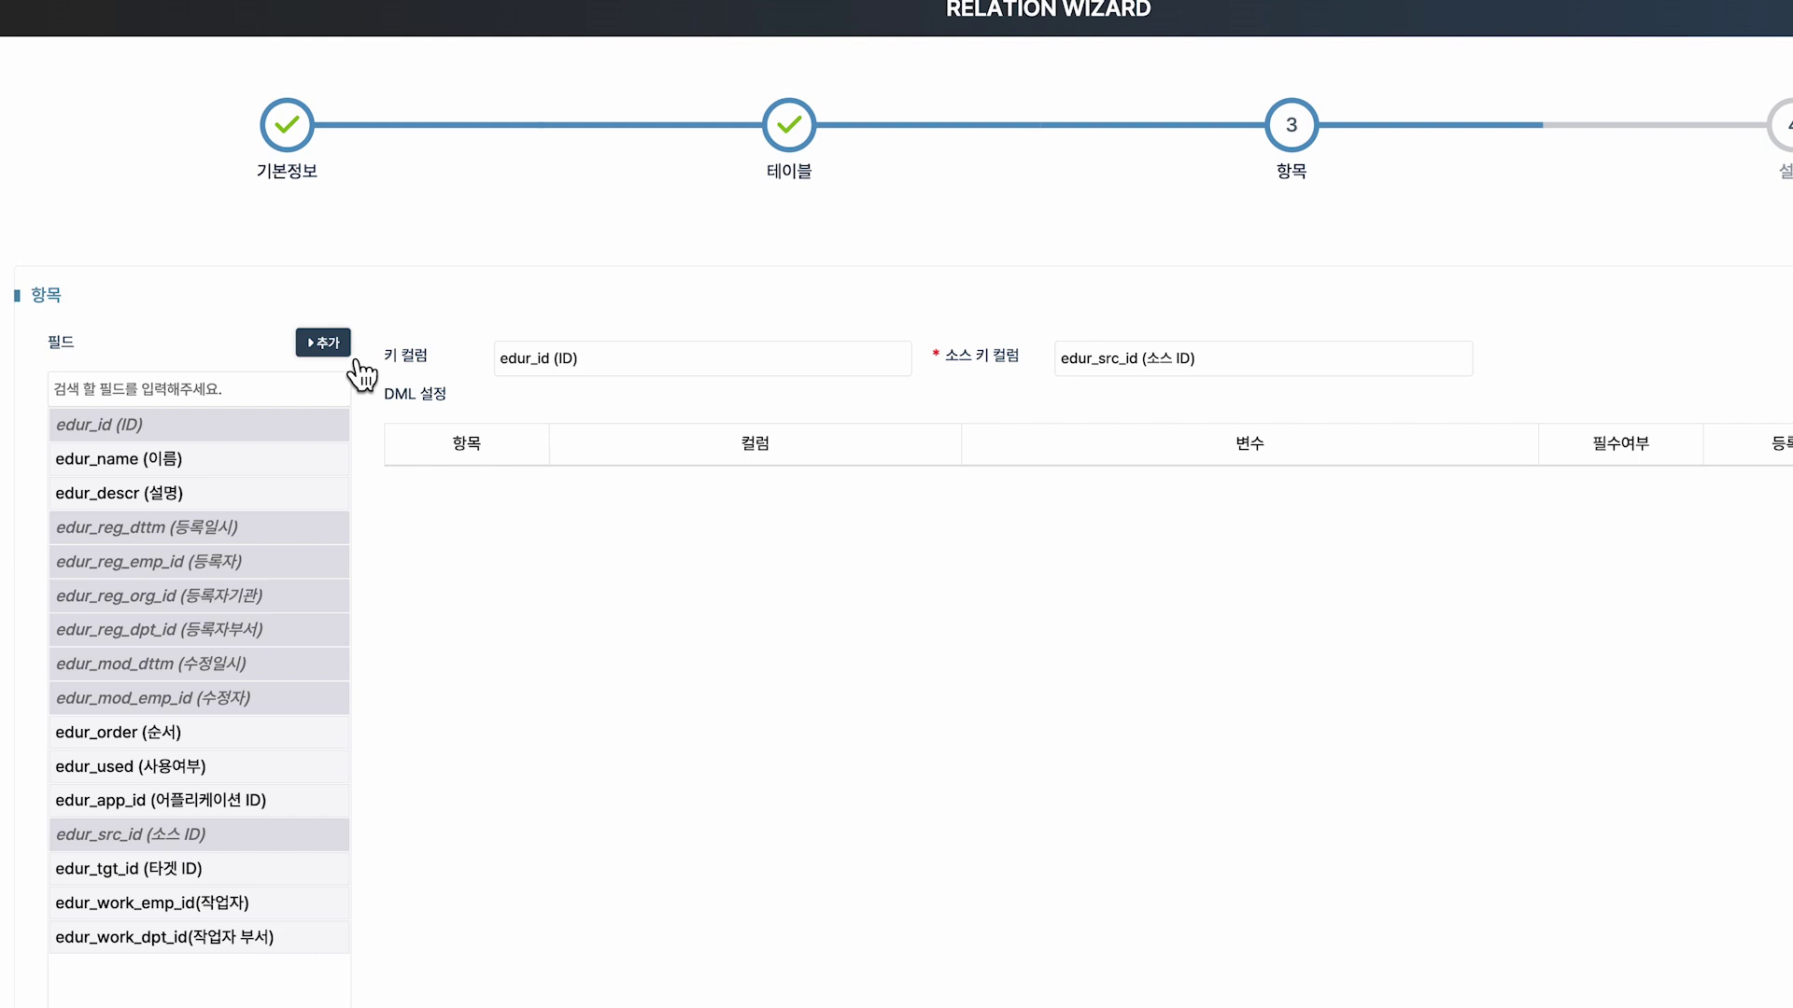
Create field EDUR_WORK_DT named 작업일, and add edur_work_emp_id to the DML table.
click(324, 342)
text(EDUR_W)
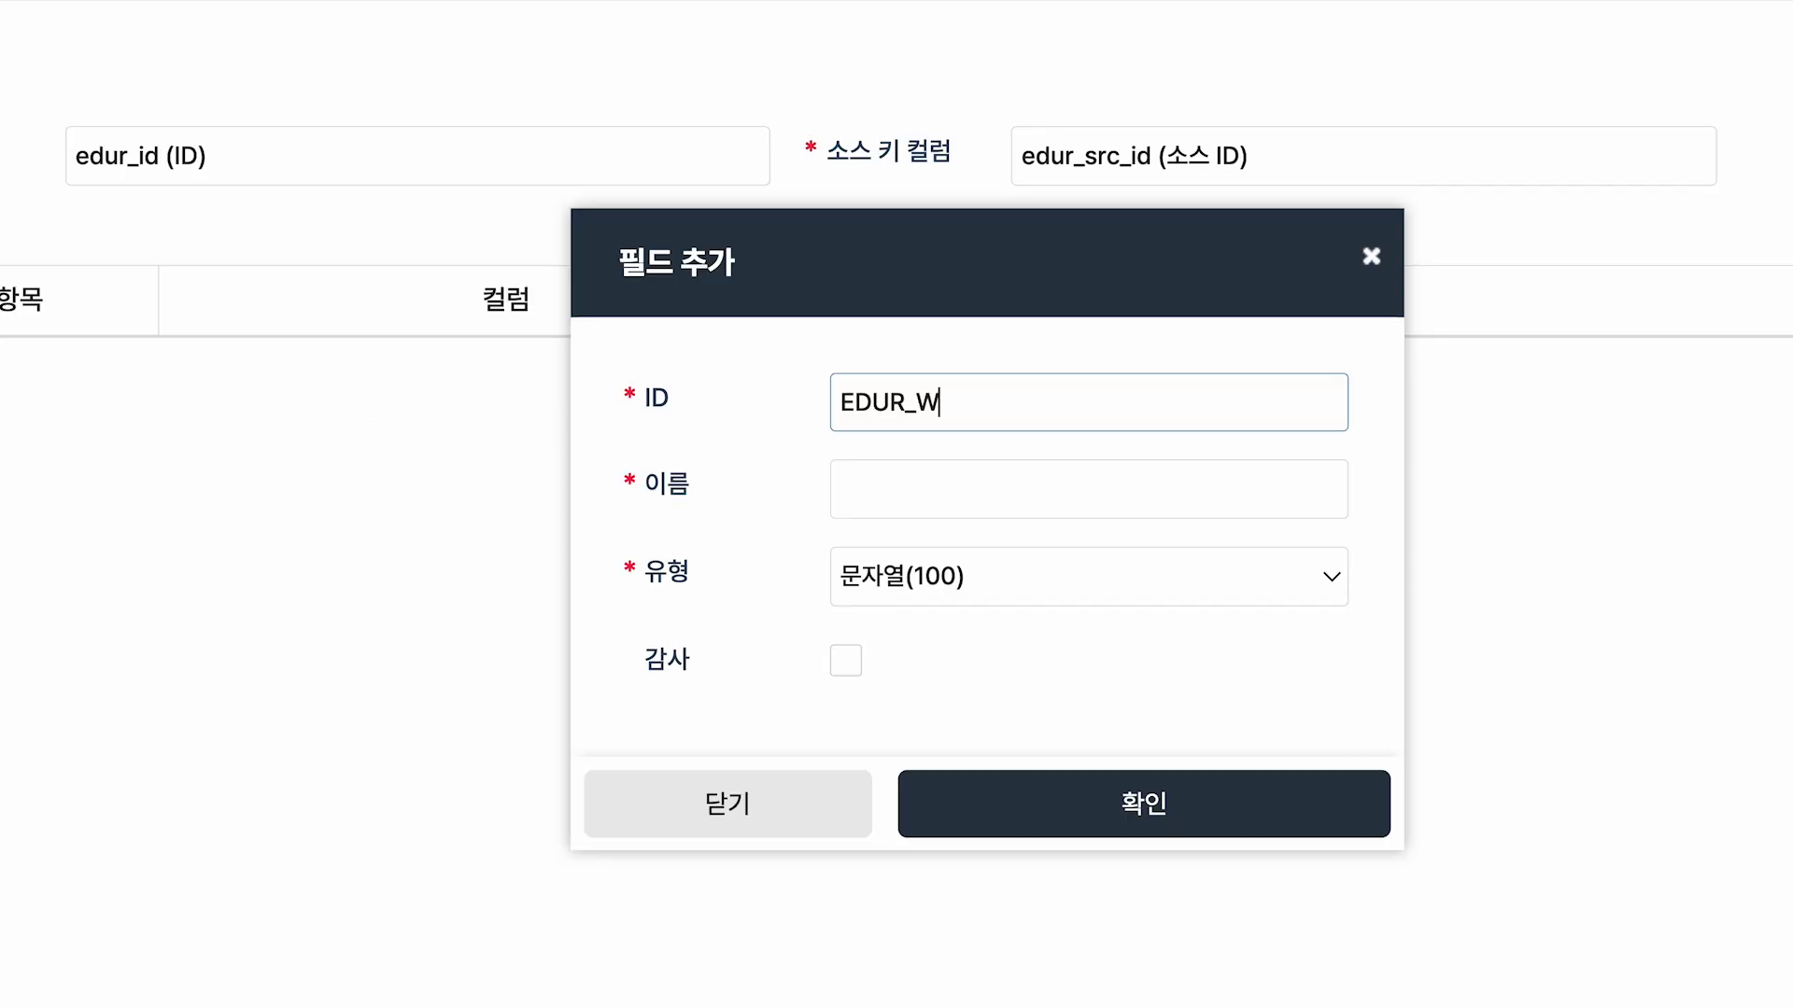
text(ORK_DT)
key(Tab)
text(재업)
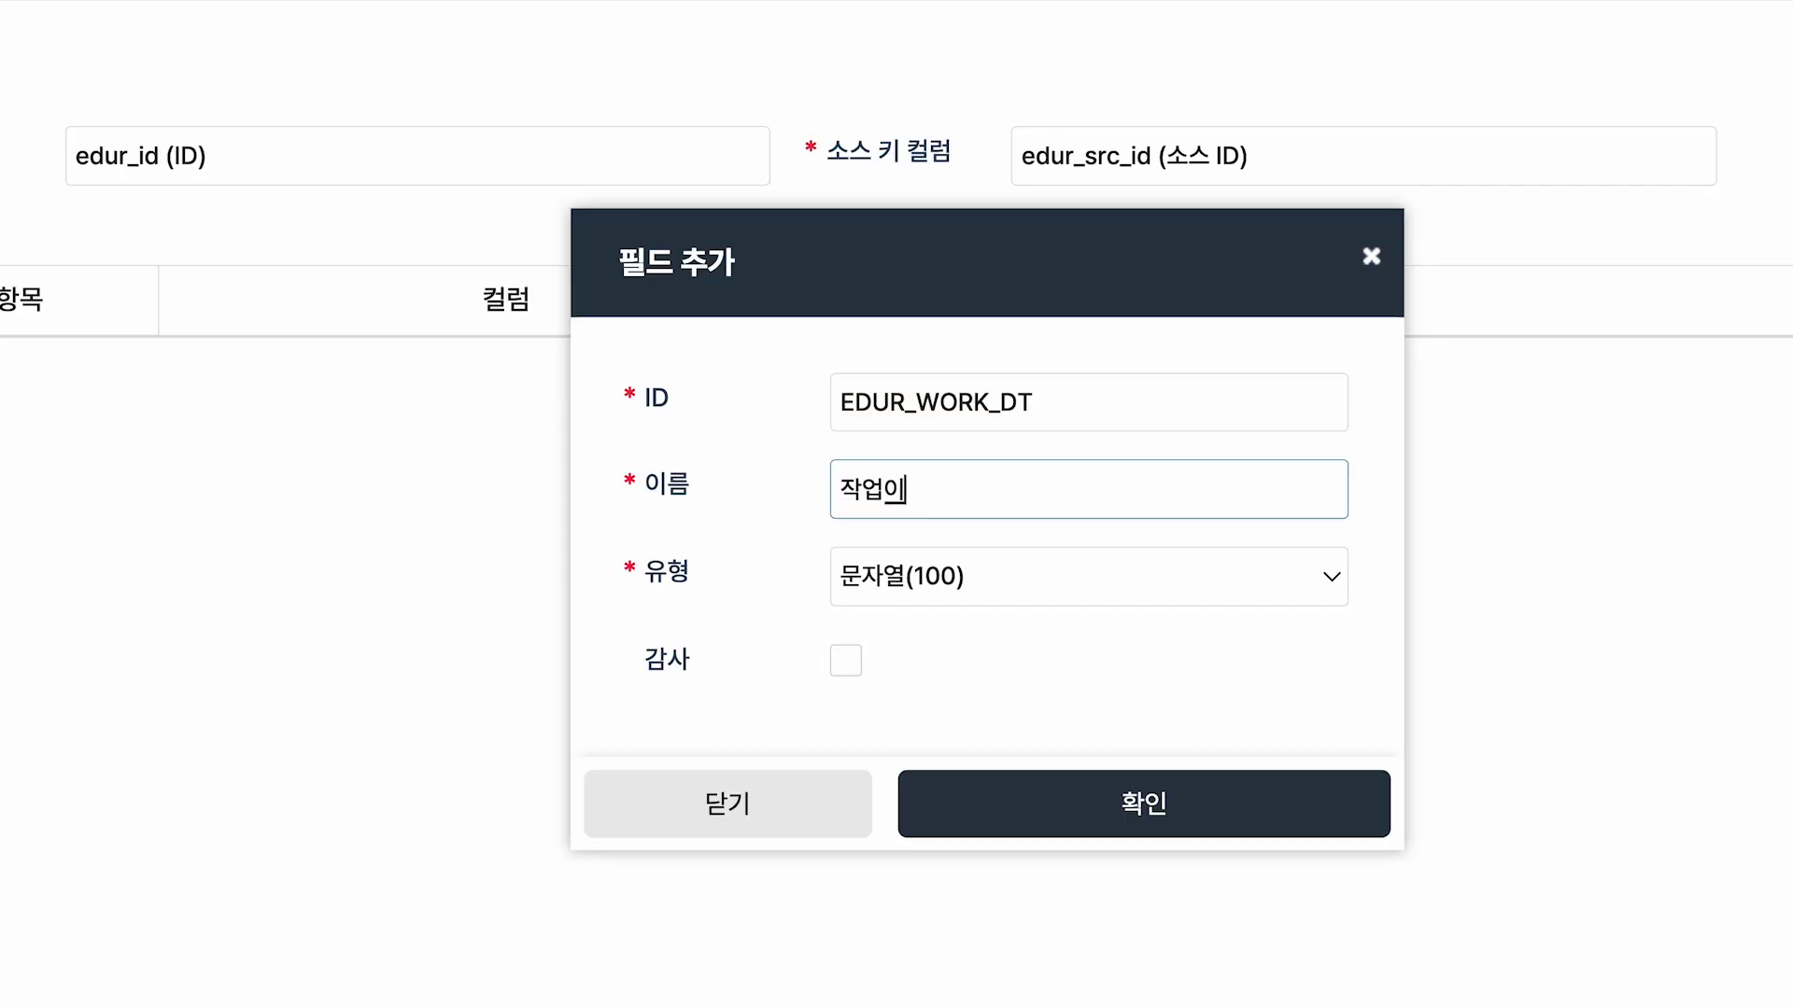
text(일)
mouse_move(633, 359)
mouse_down()
mouse_move(978, 440)
mouse_move(1129, 529)
mouse_up()
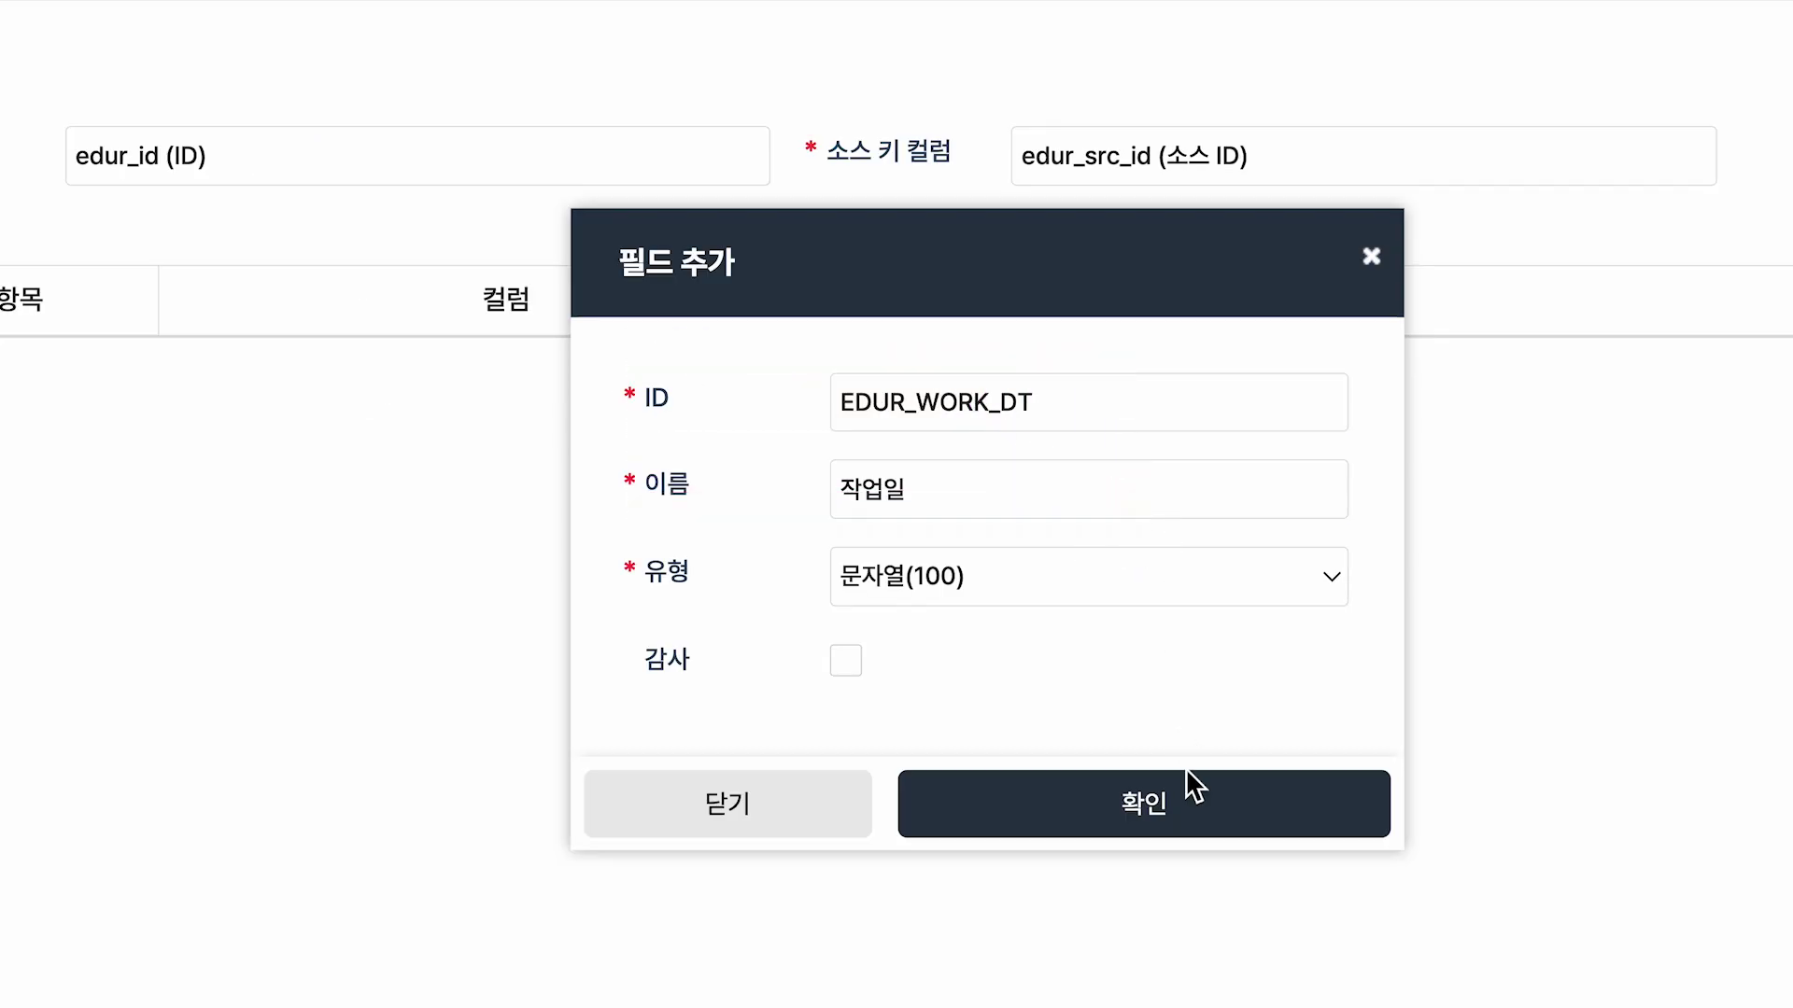
click(1204, 826)
click(1031, 551)
double_click(272, 794)
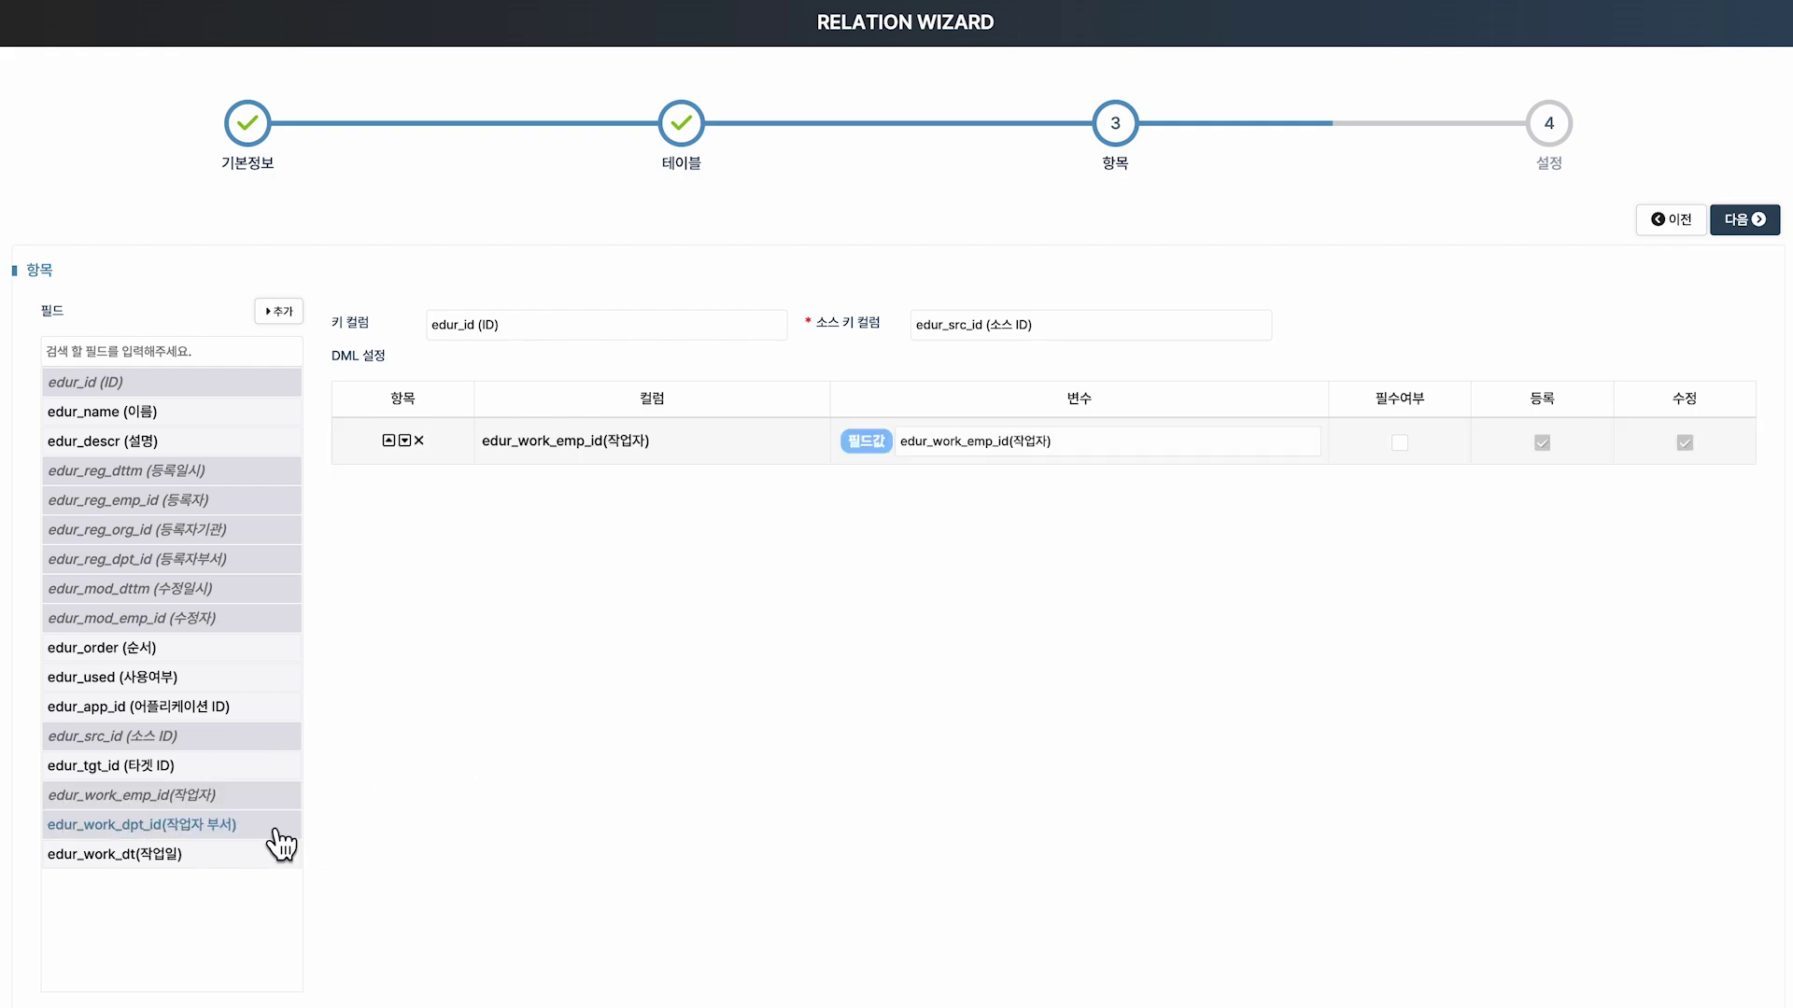
Add edur_work_dpt_id and edur_work_dt as DML rows, annotating '3개 필드 추가!'.
double_click(277, 829)
double_click(347, 845)
drag(471, 412, 704, 559)
text(3)
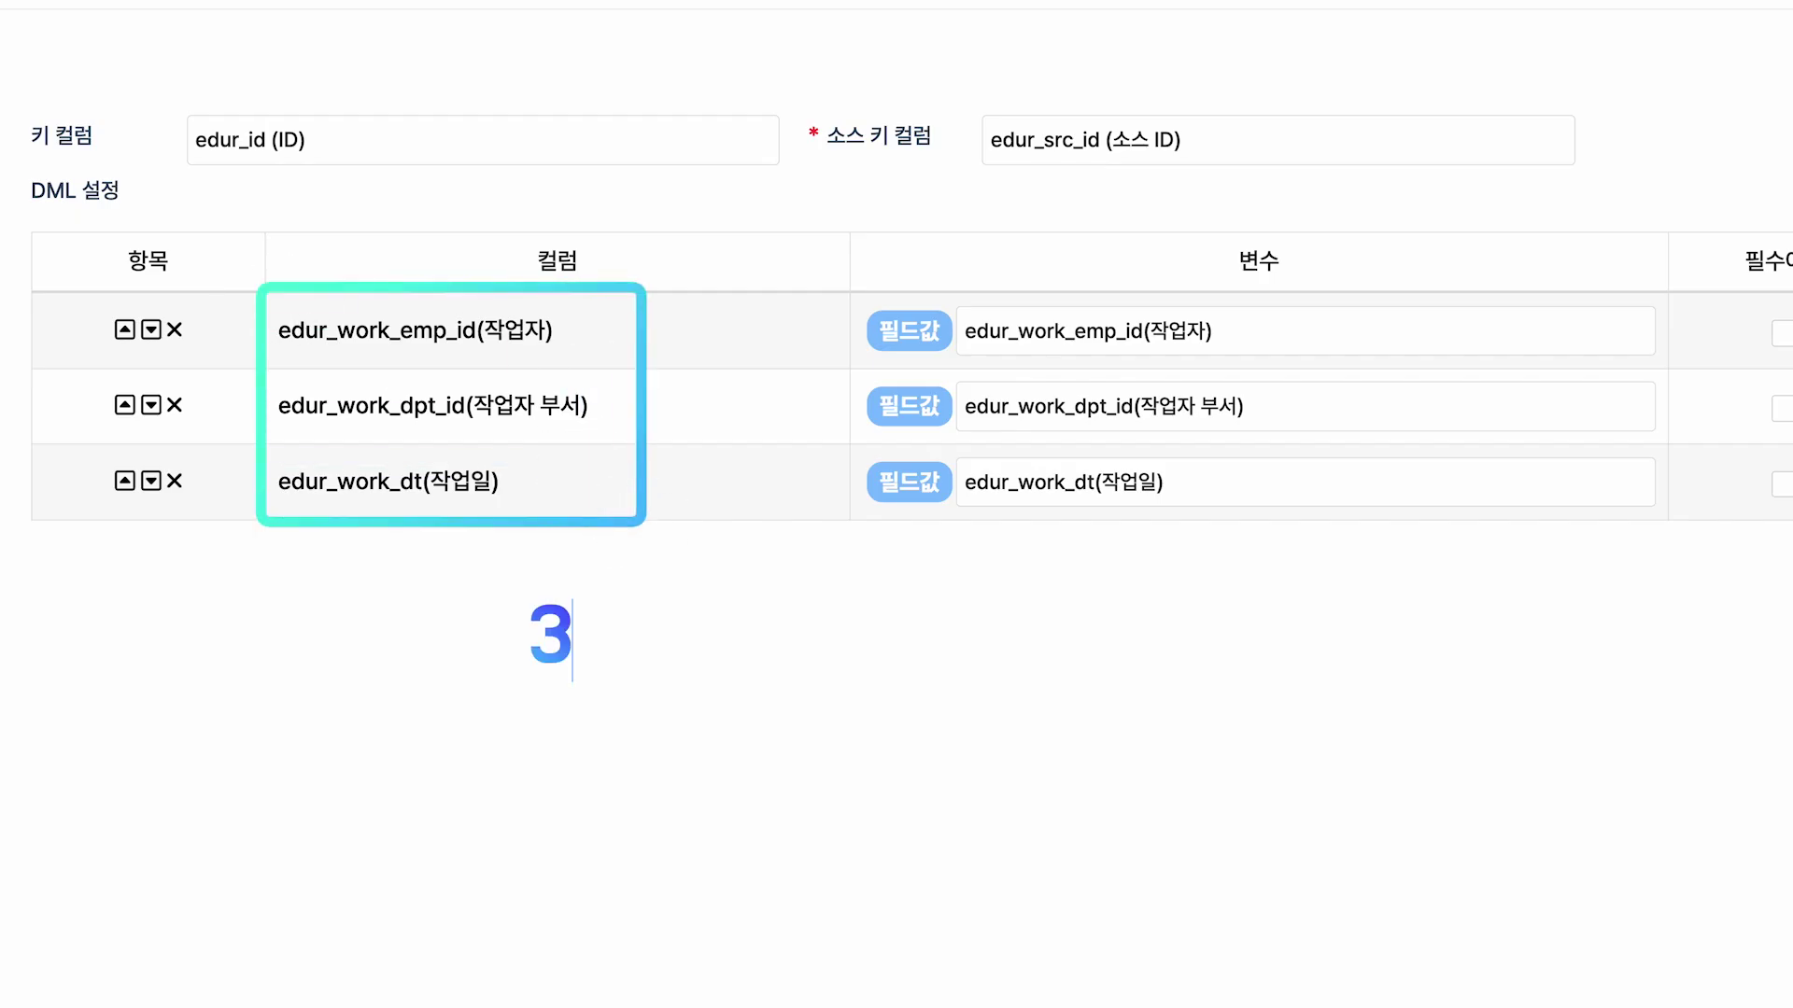
text(개 필드 추가!)
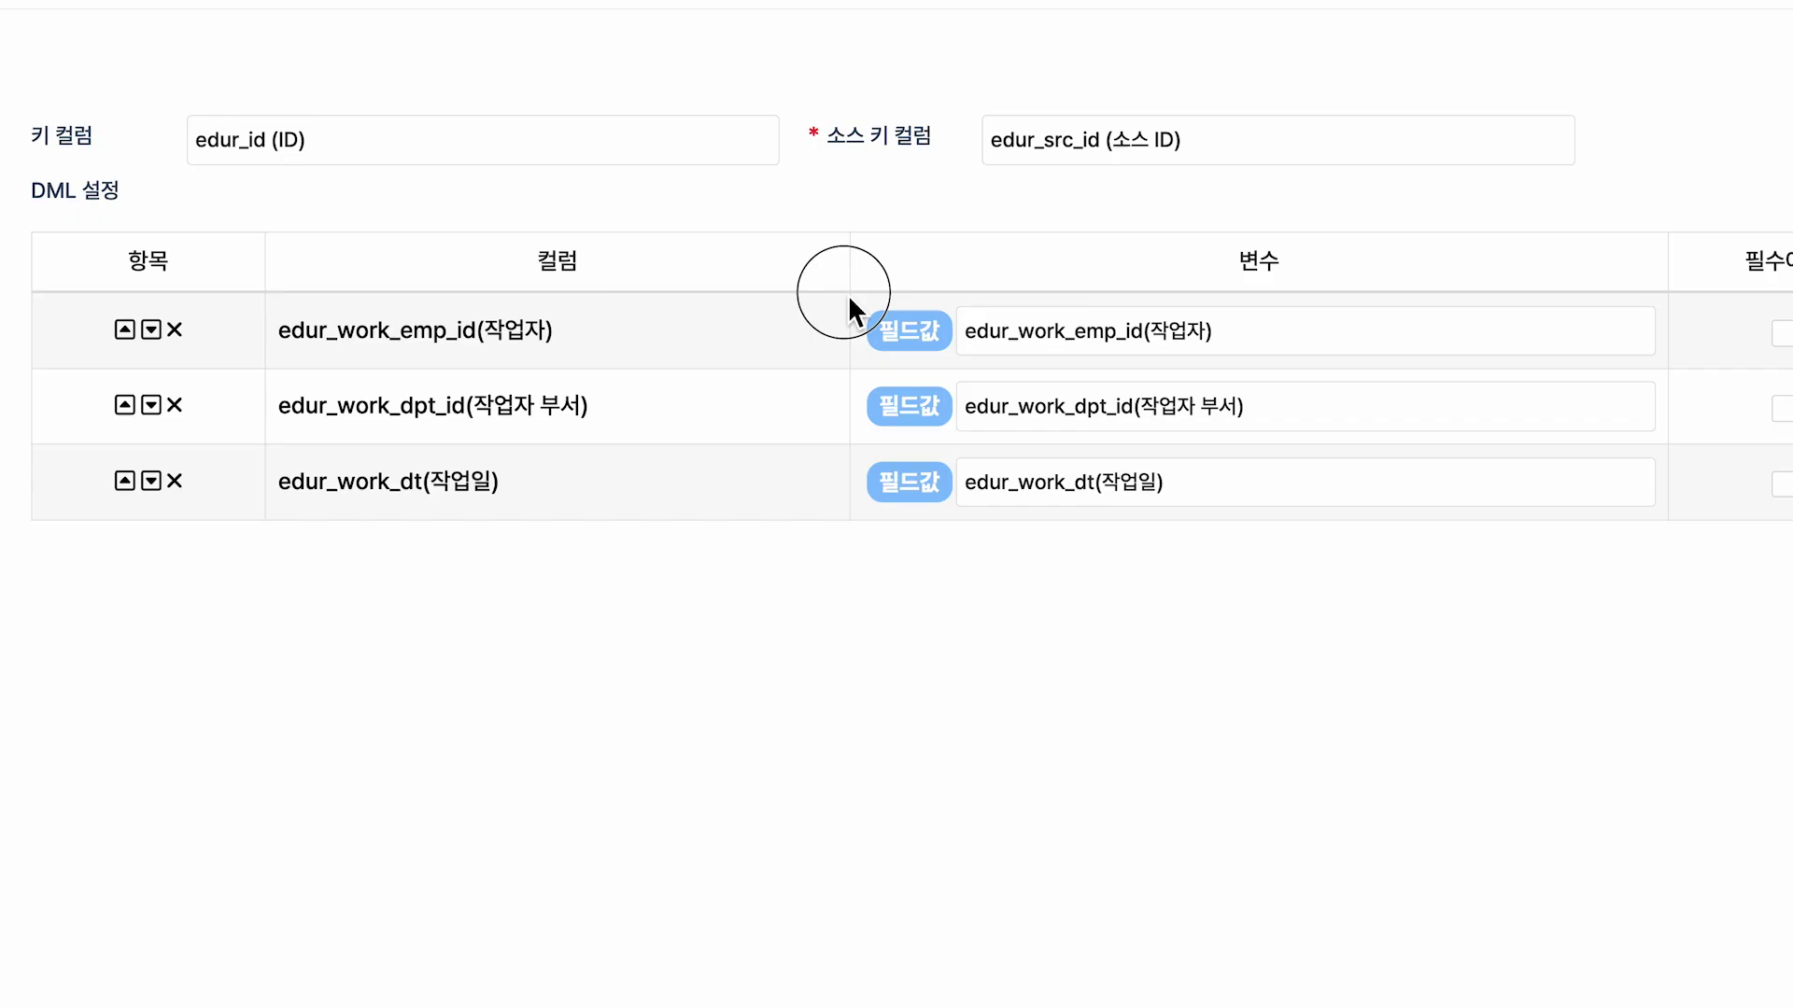
drag(844, 292, 1249, 370)
text(호ㅏ면에서 선택한 값)
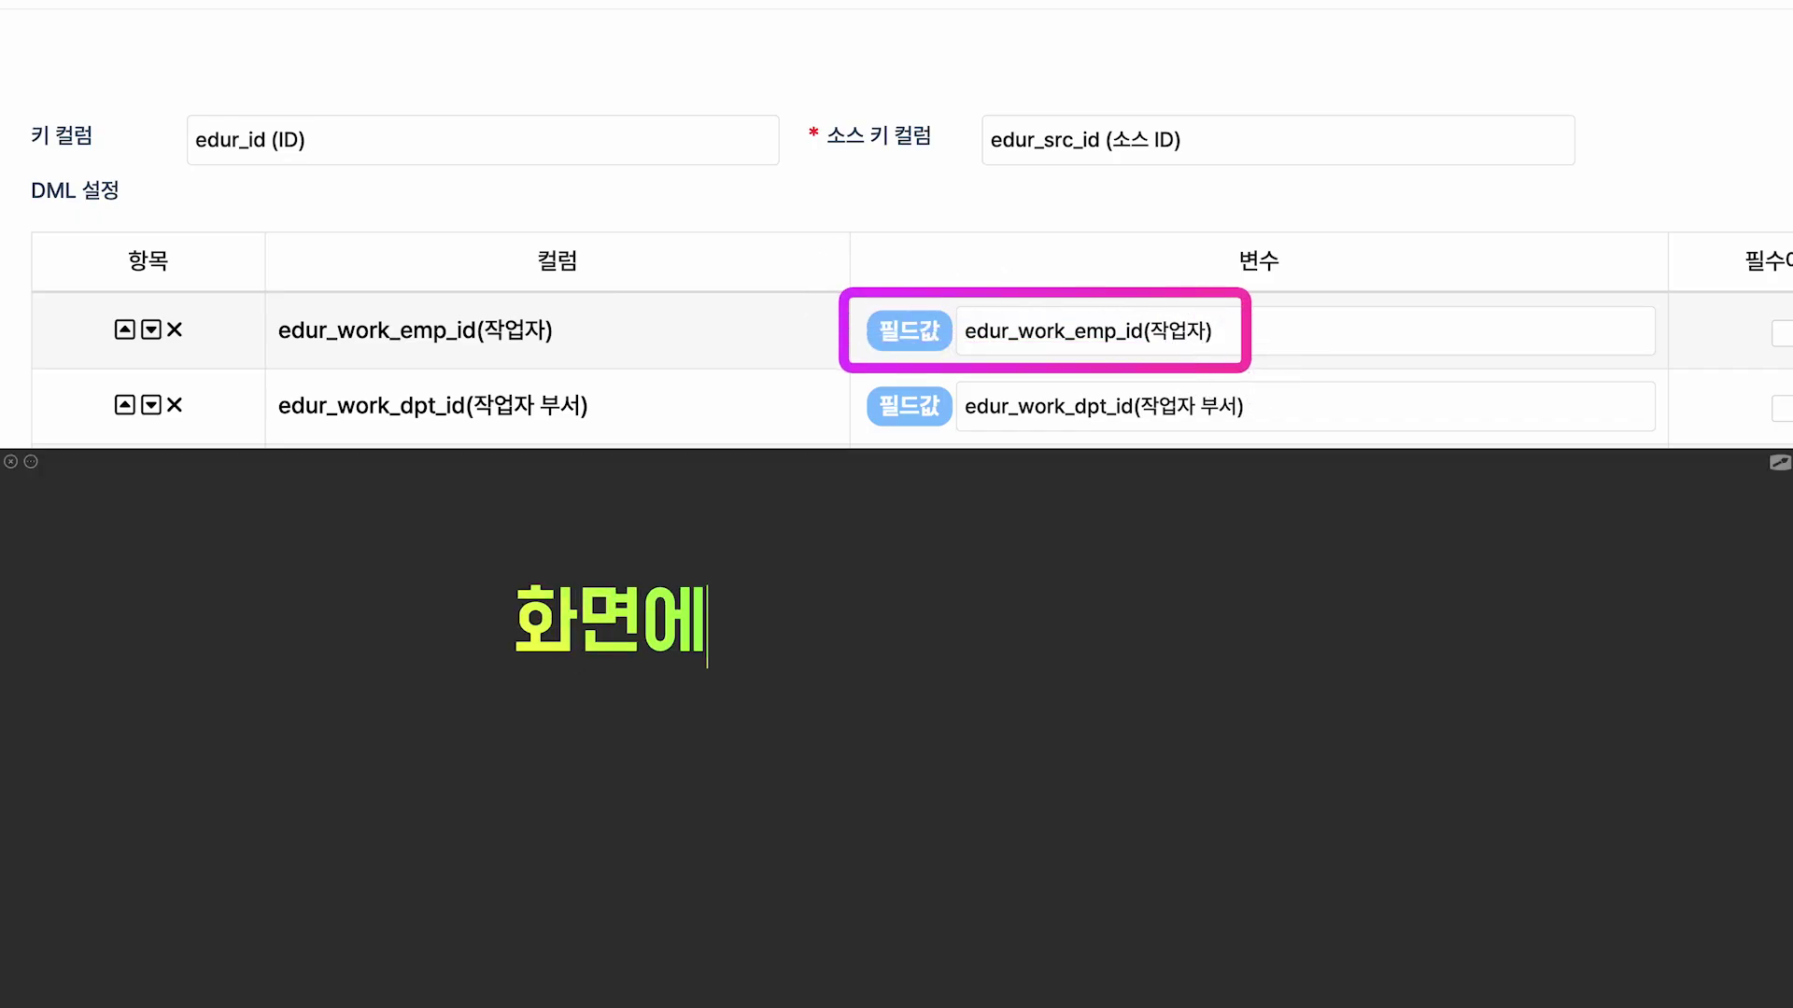
key(Return)
text(ㅍㅣㄹ드에 저장된 값 그대로)
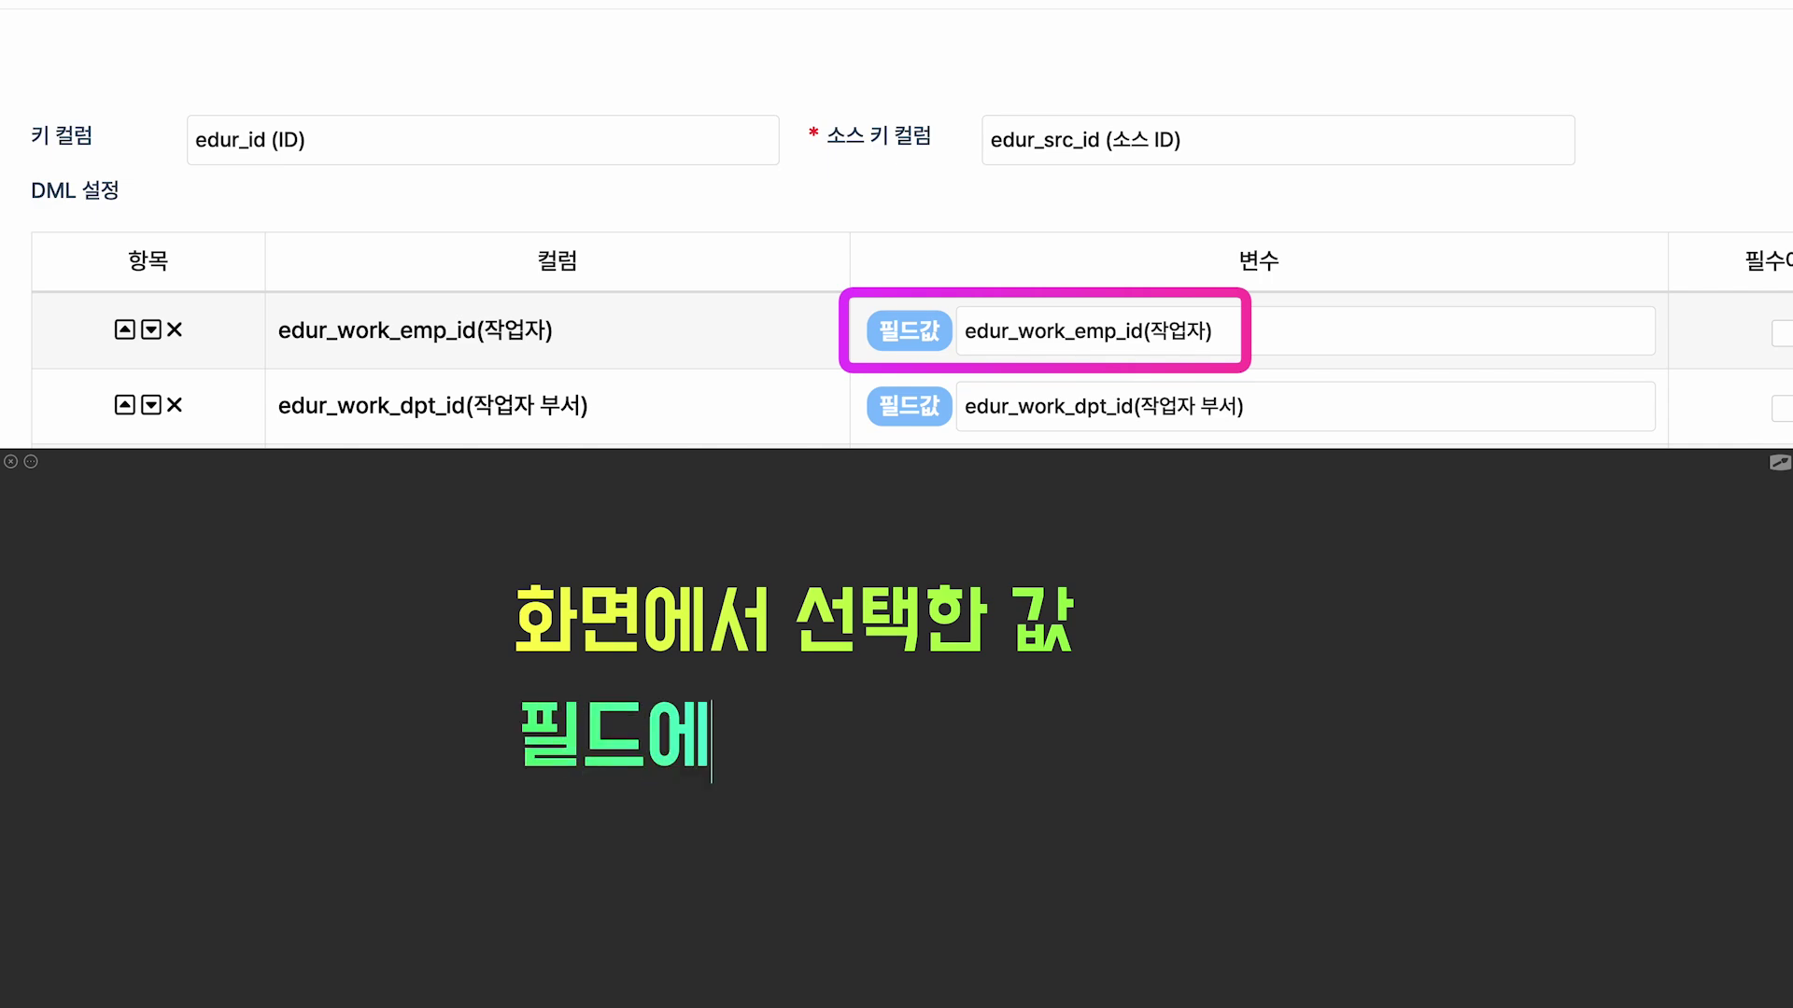
text( 사용)
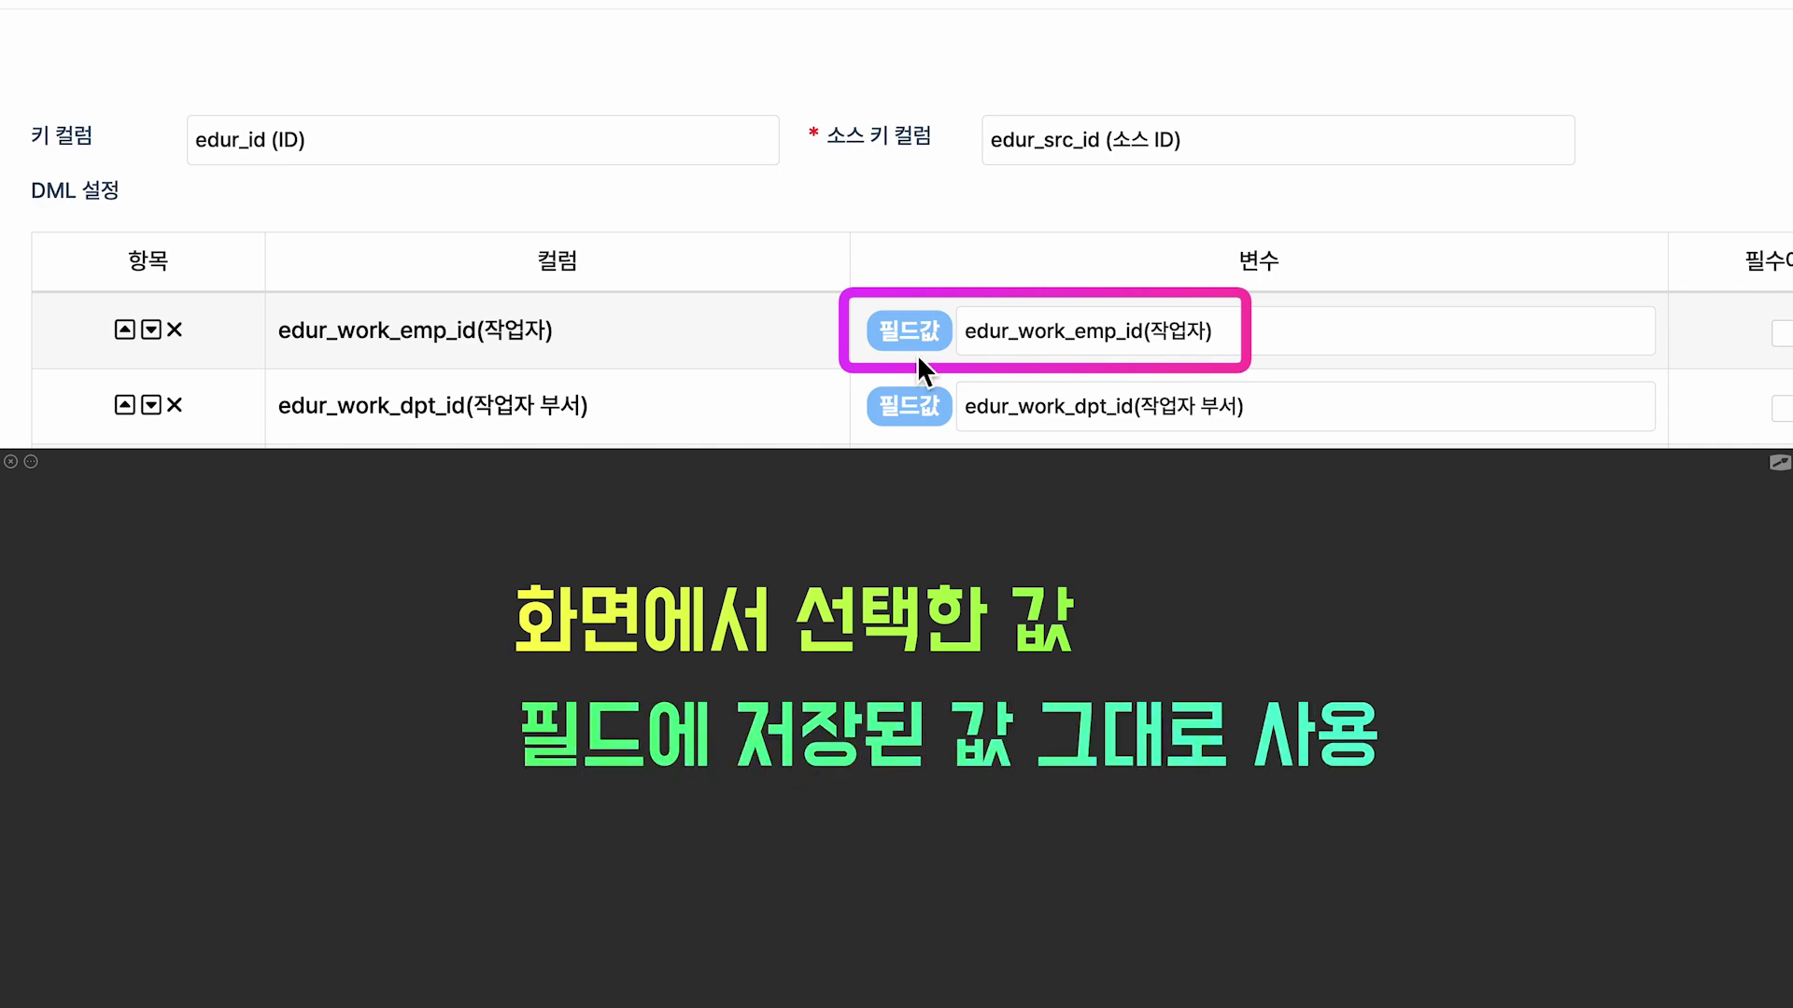
key(Escape)
click(921, 347)
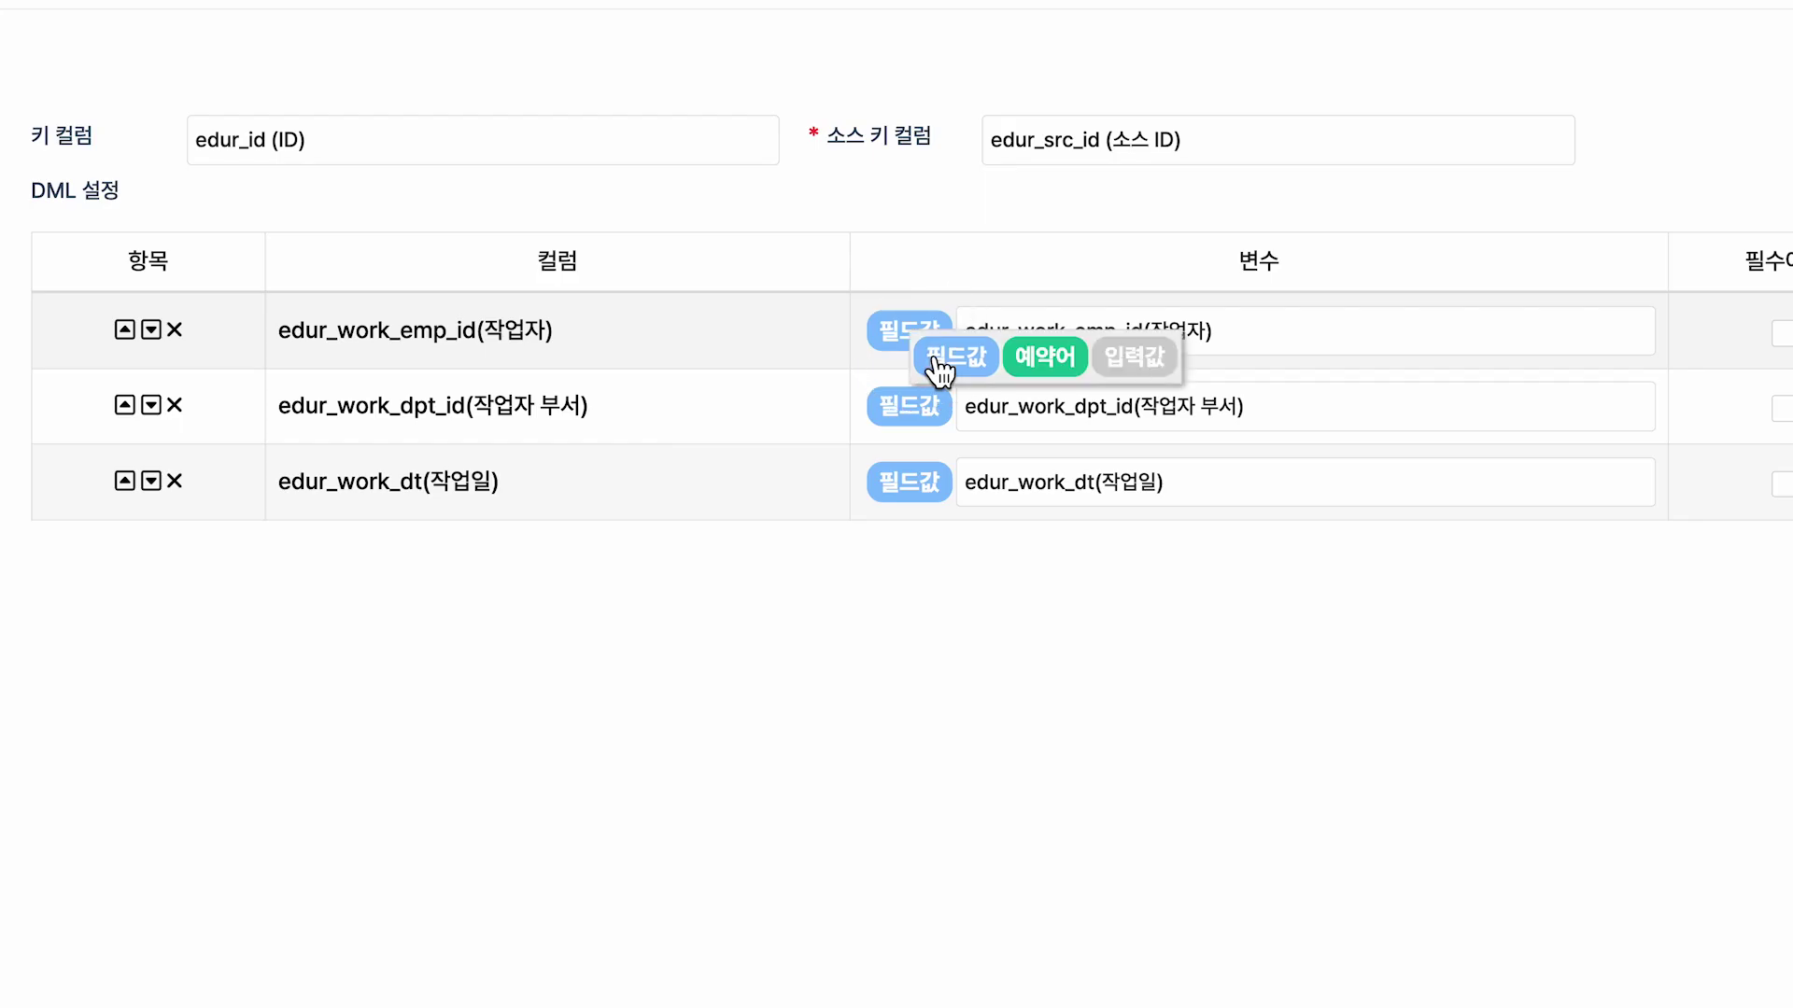
click(1039, 365)
click(1083, 384)
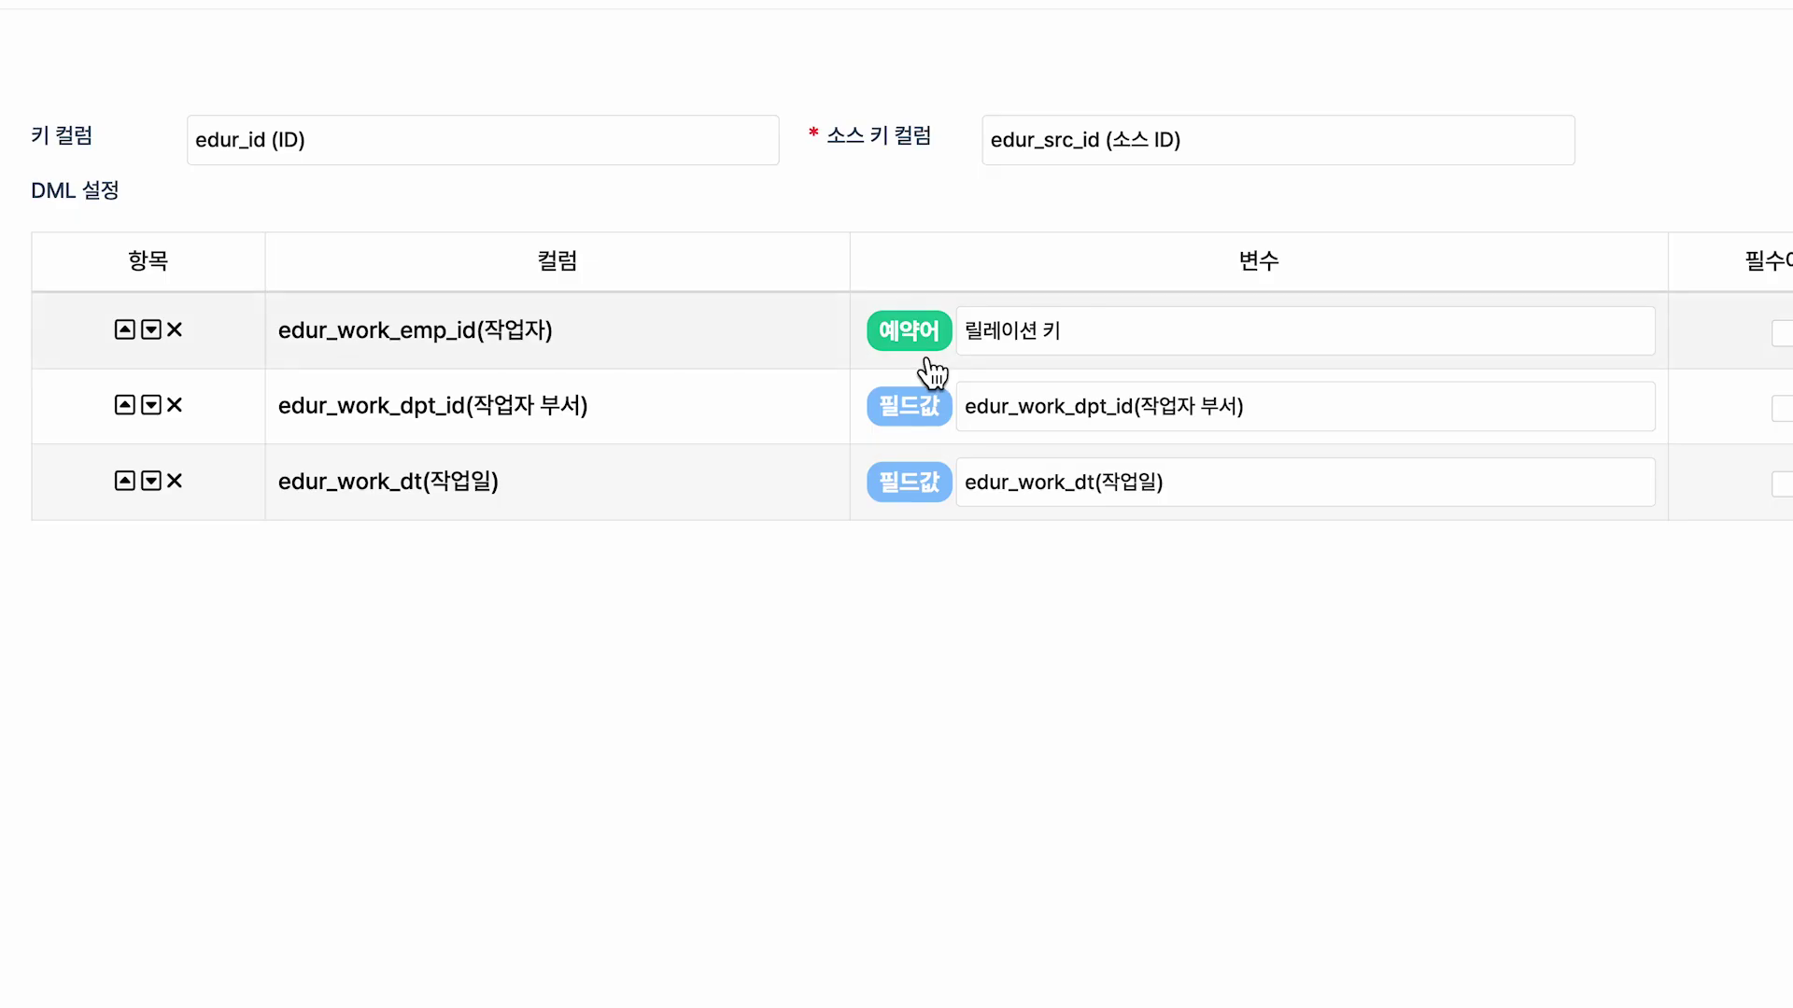
click(918, 361)
click(1138, 371)
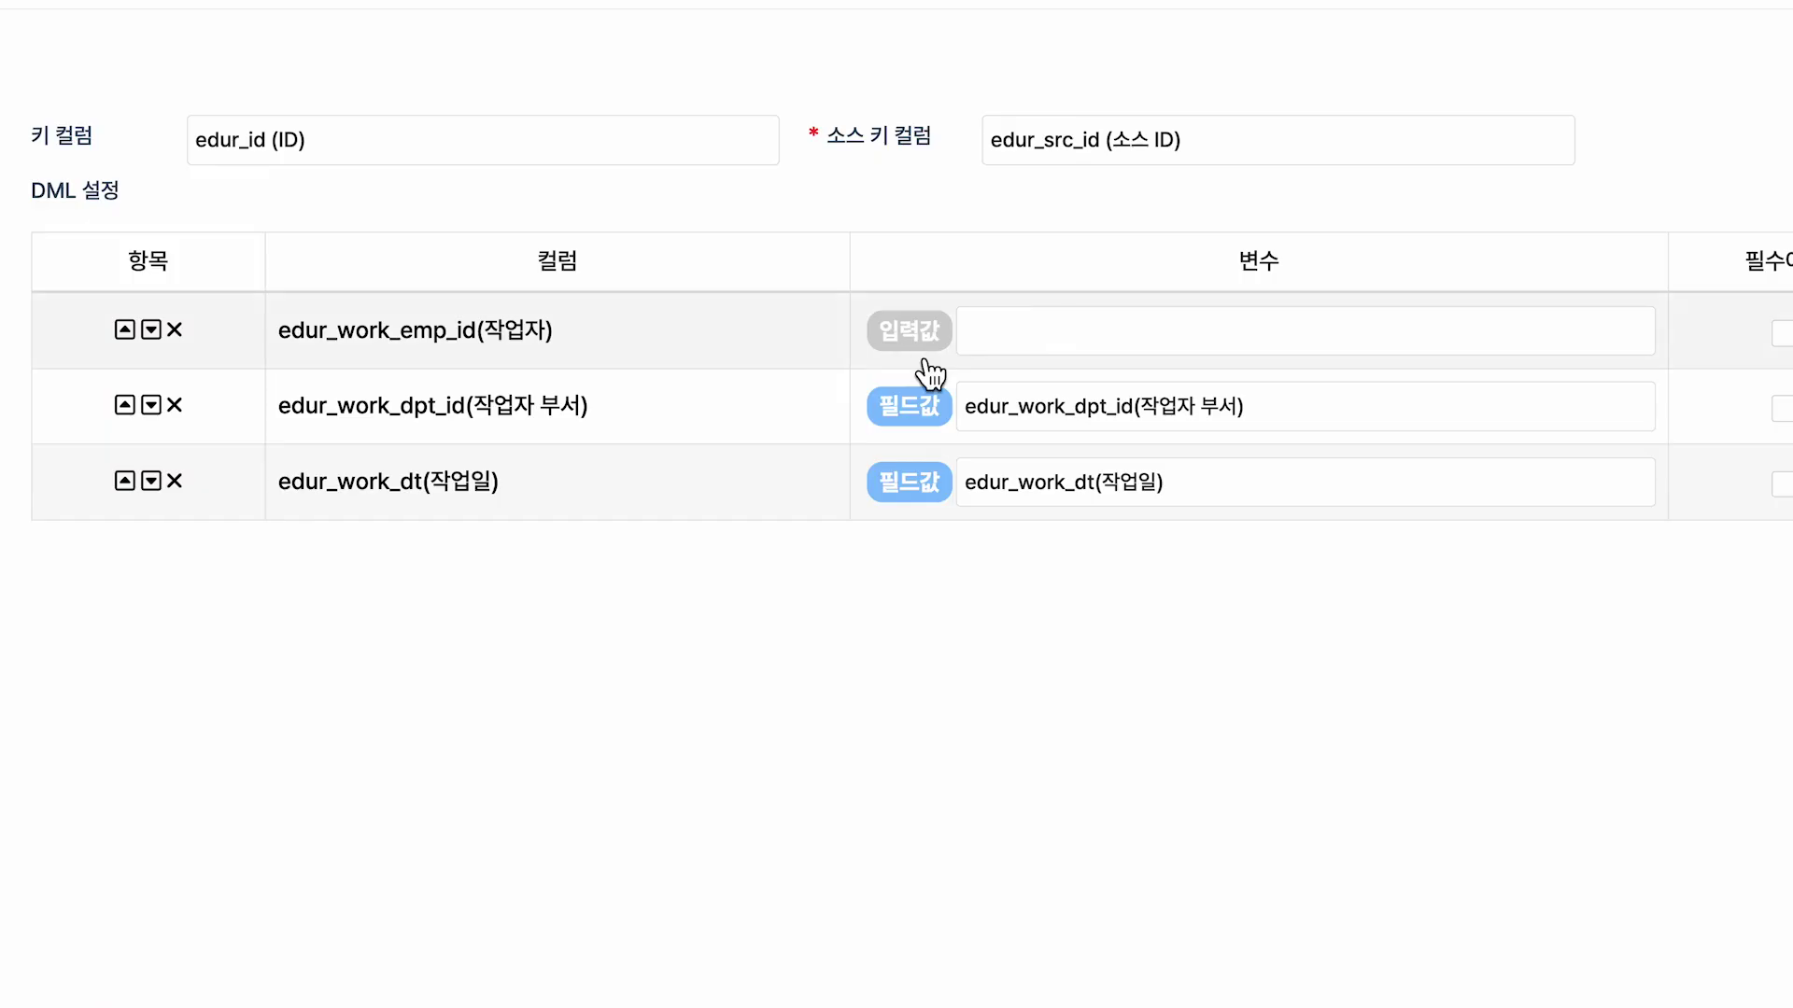
click(917, 347)
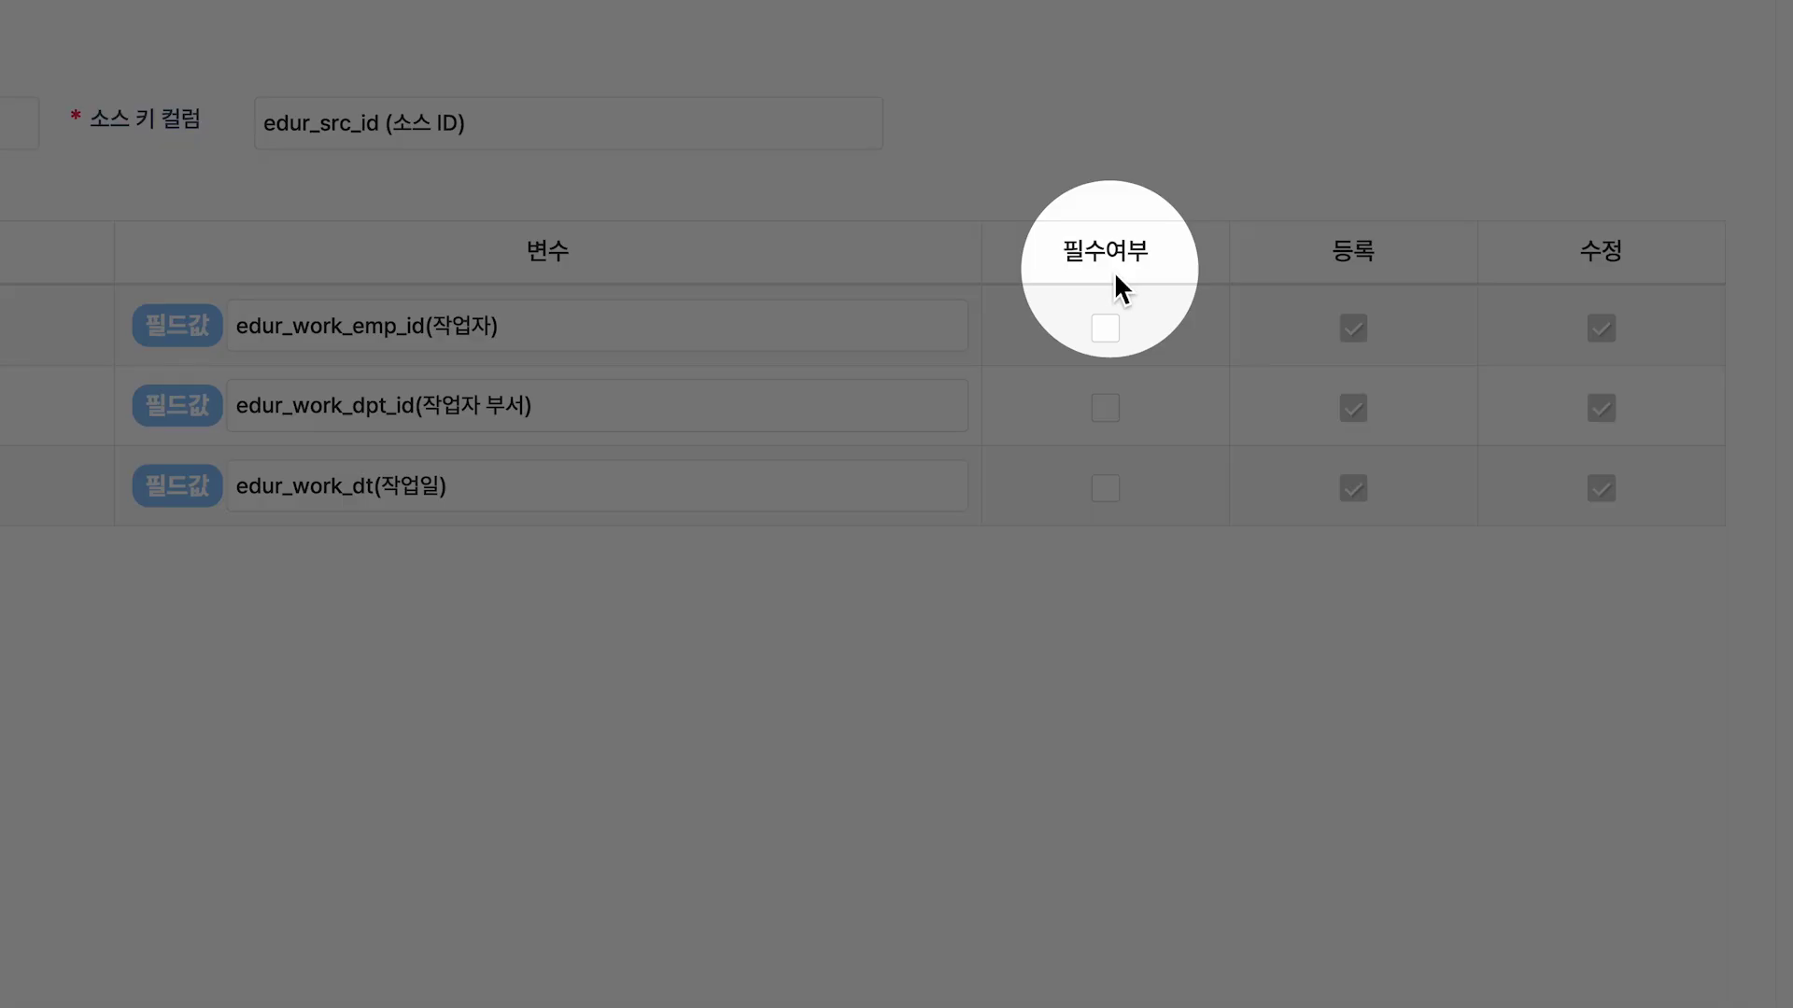
click(1105, 327)
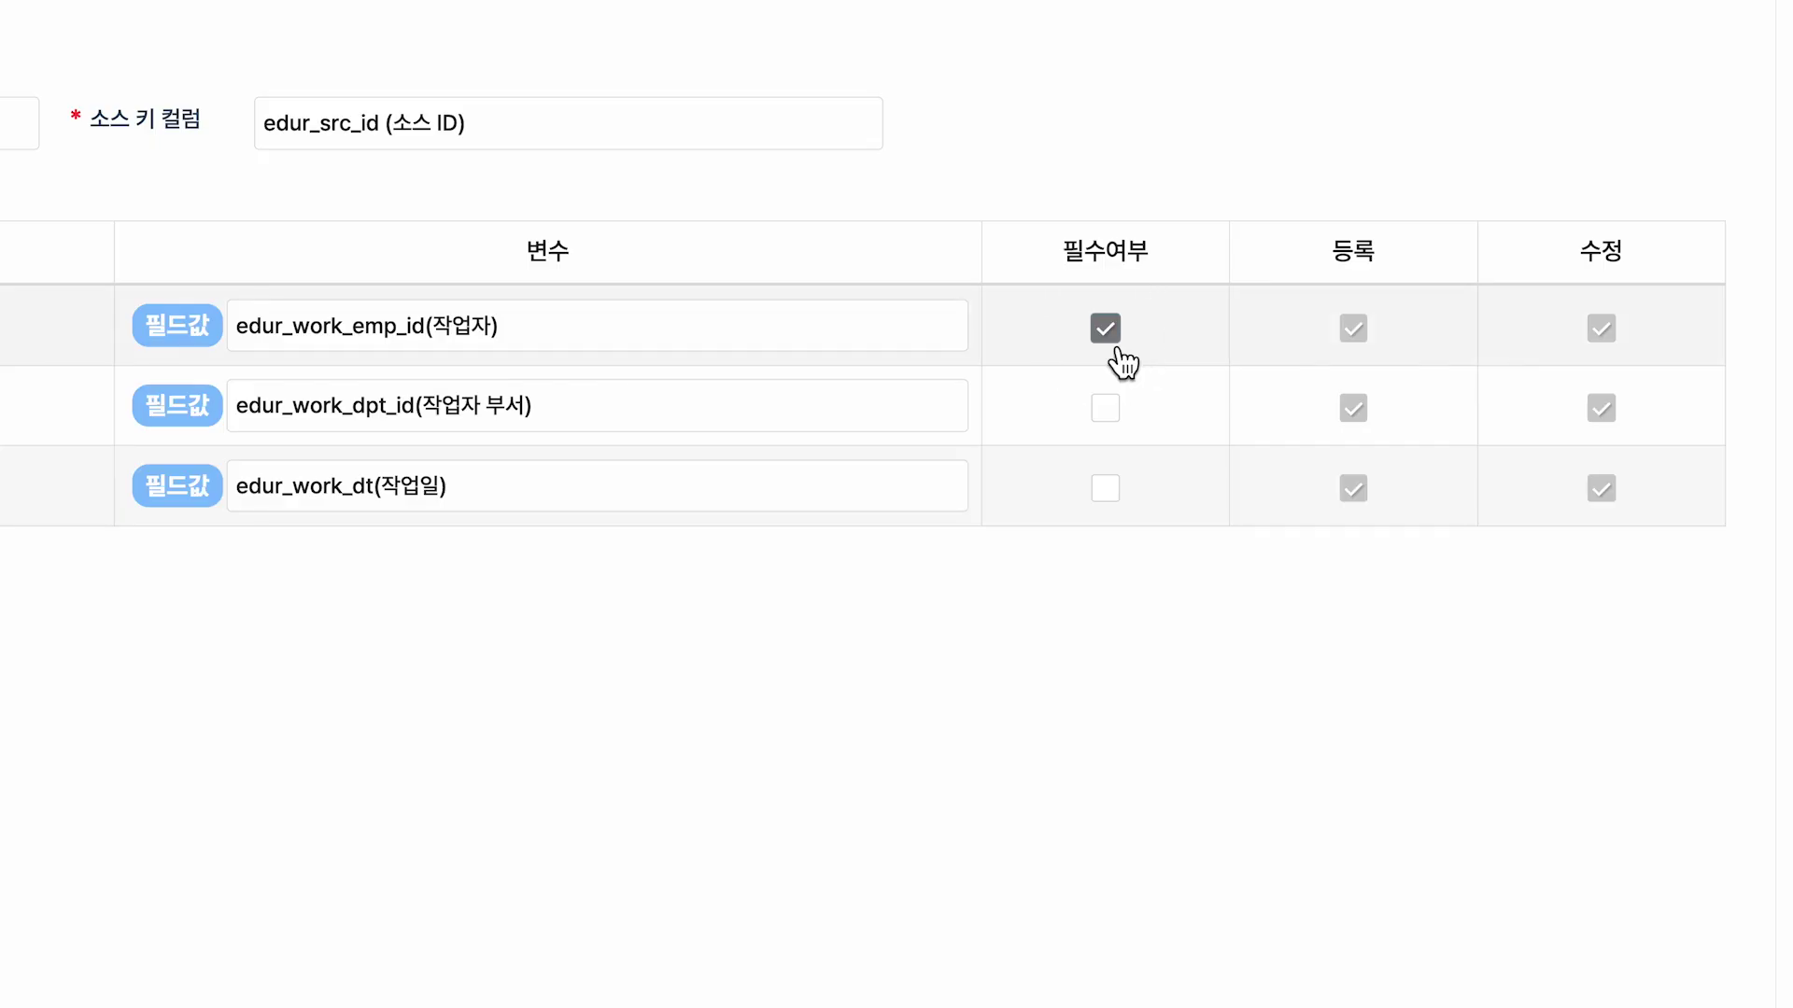
click(1104, 408)
click(1116, 499)
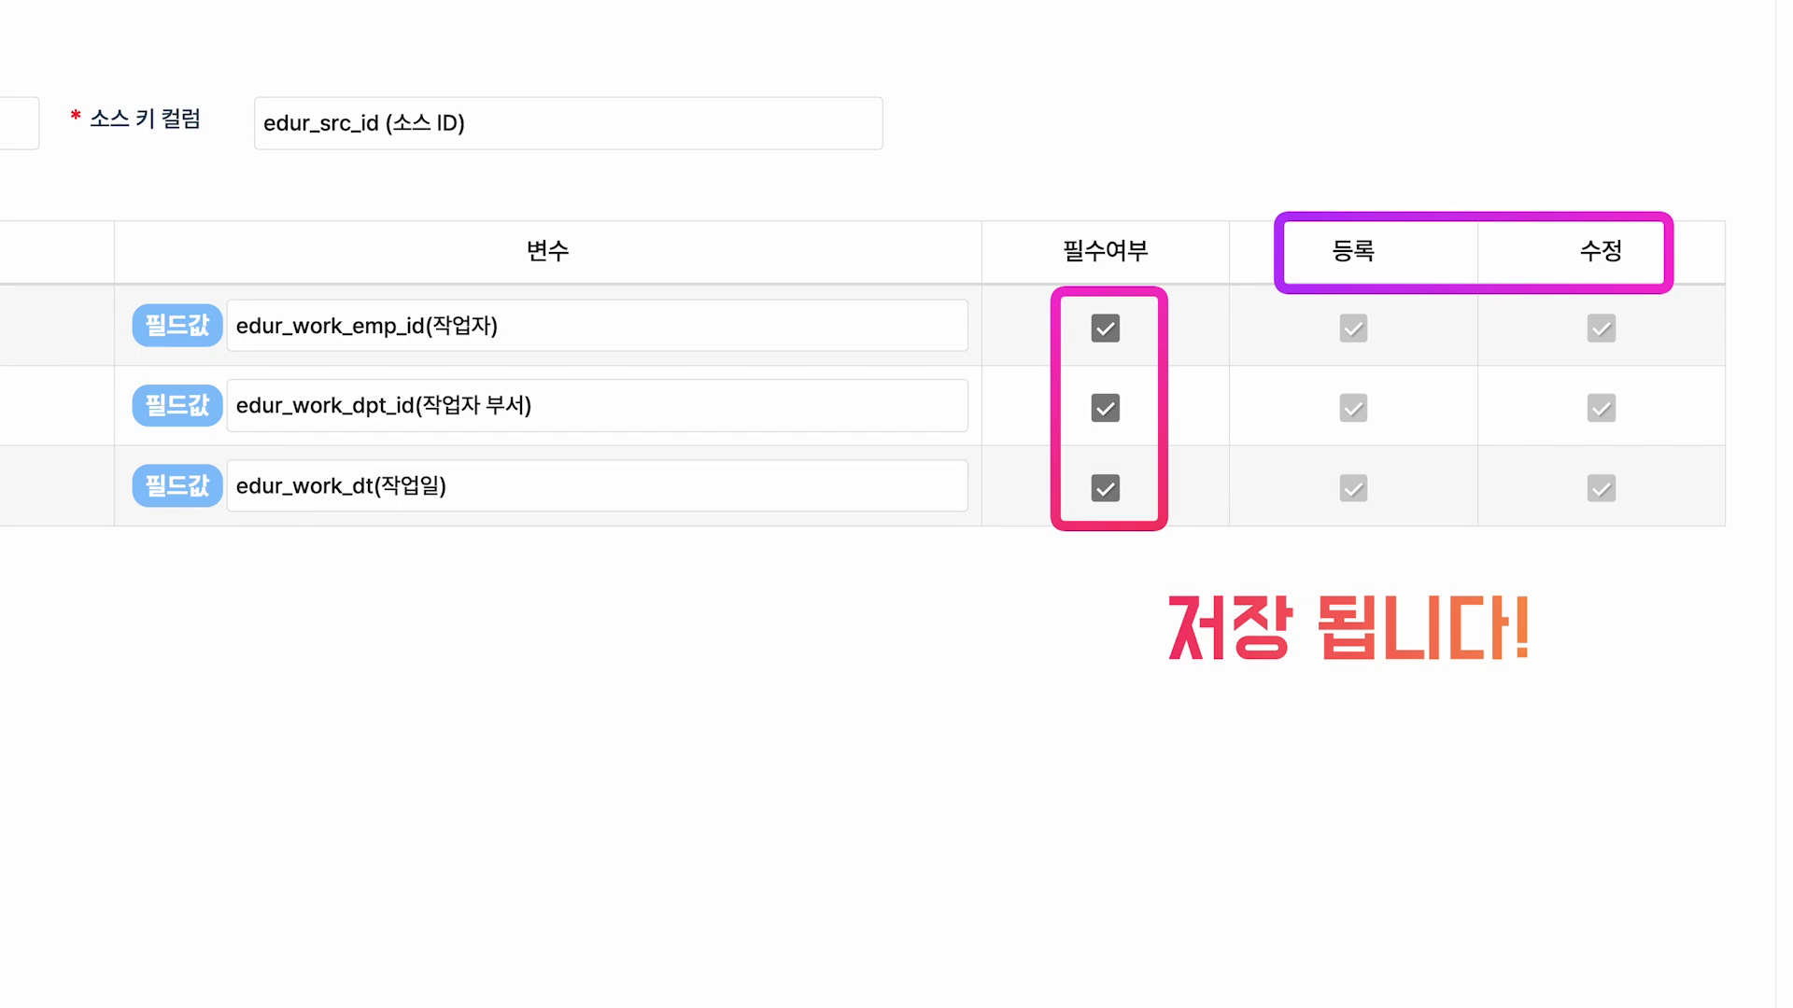
click(1105, 328)
click(1104, 408)
click(1104, 489)
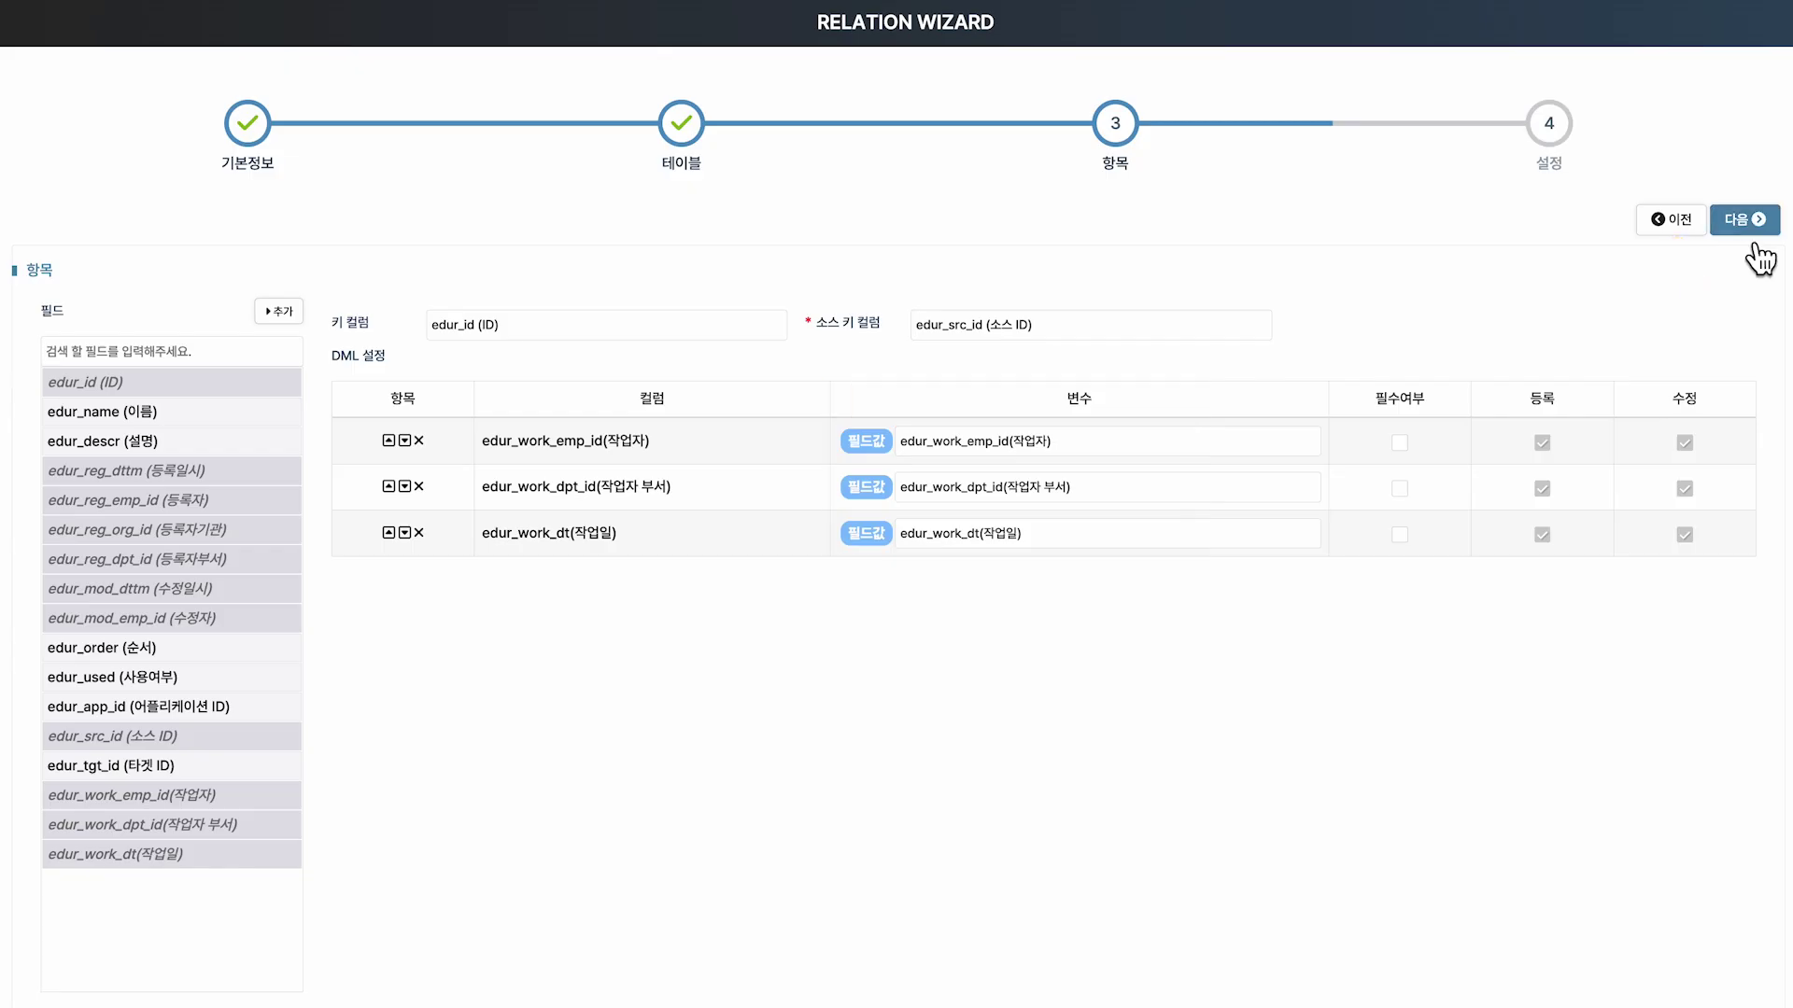
Reach step 4 설정, keeping 추가유형 행, 기본 행 사용 예 and 엑셀업로드 아니오.
click(1746, 230)
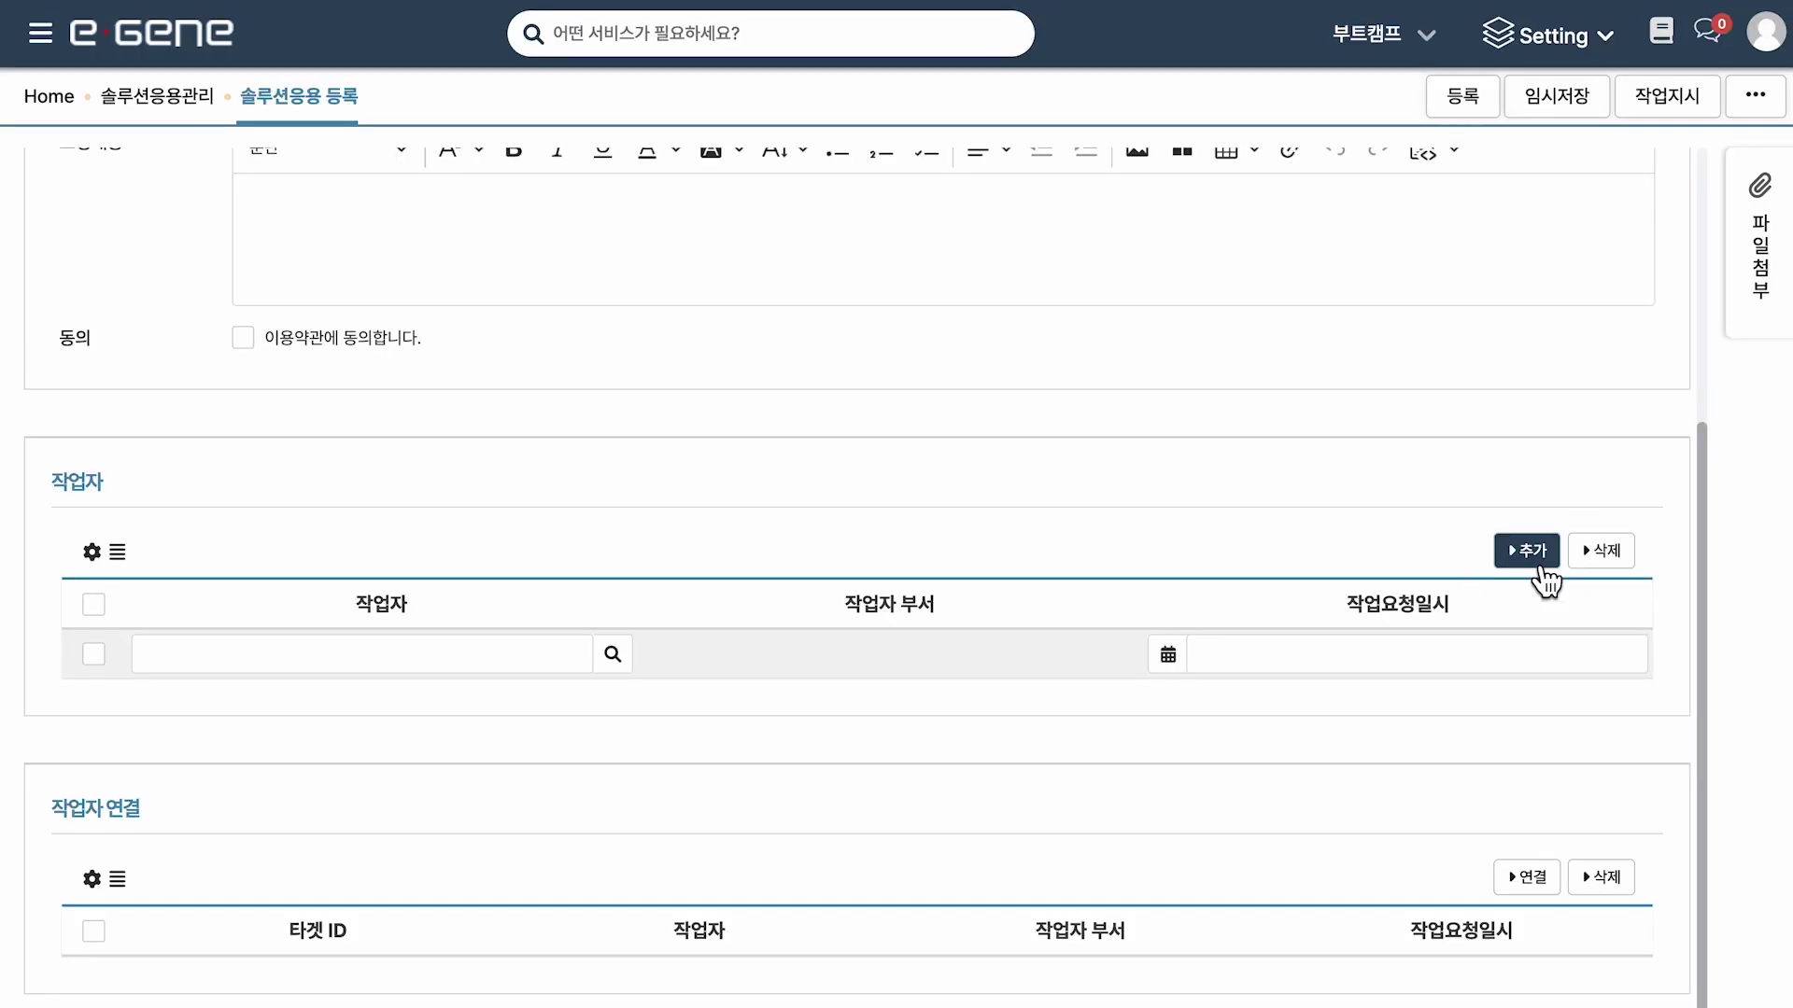
double_click(1542, 574)
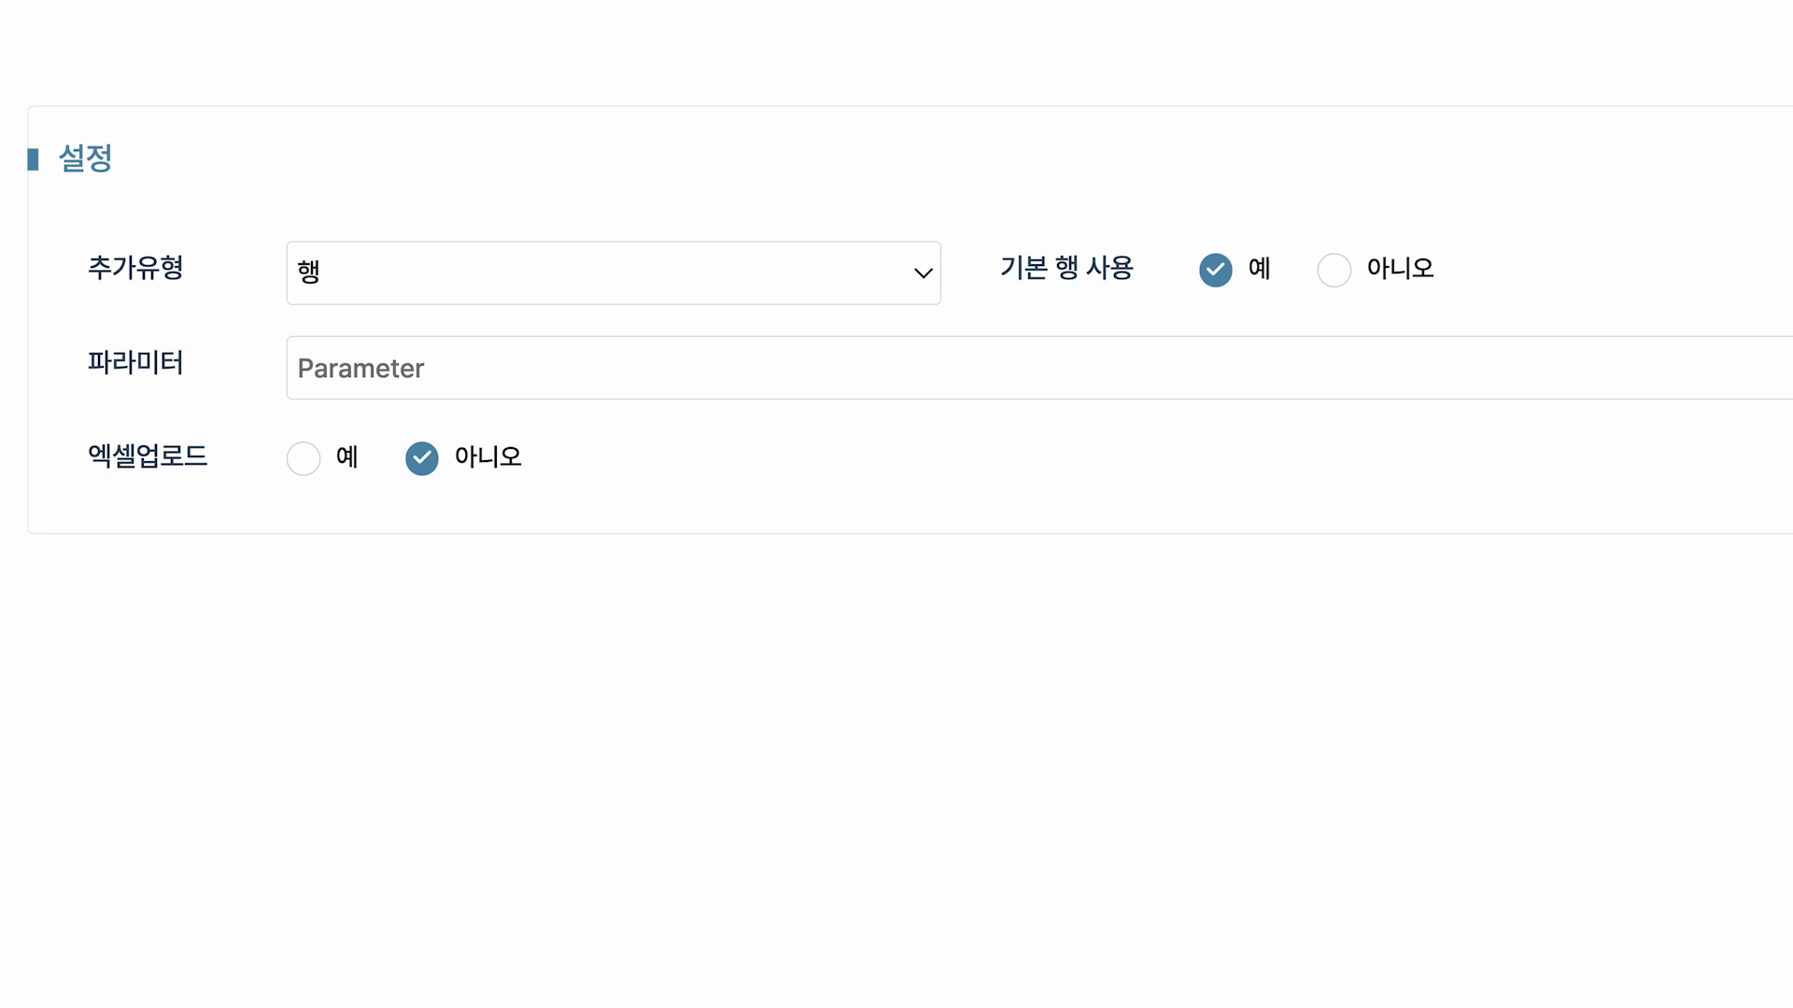
click(928, 283)
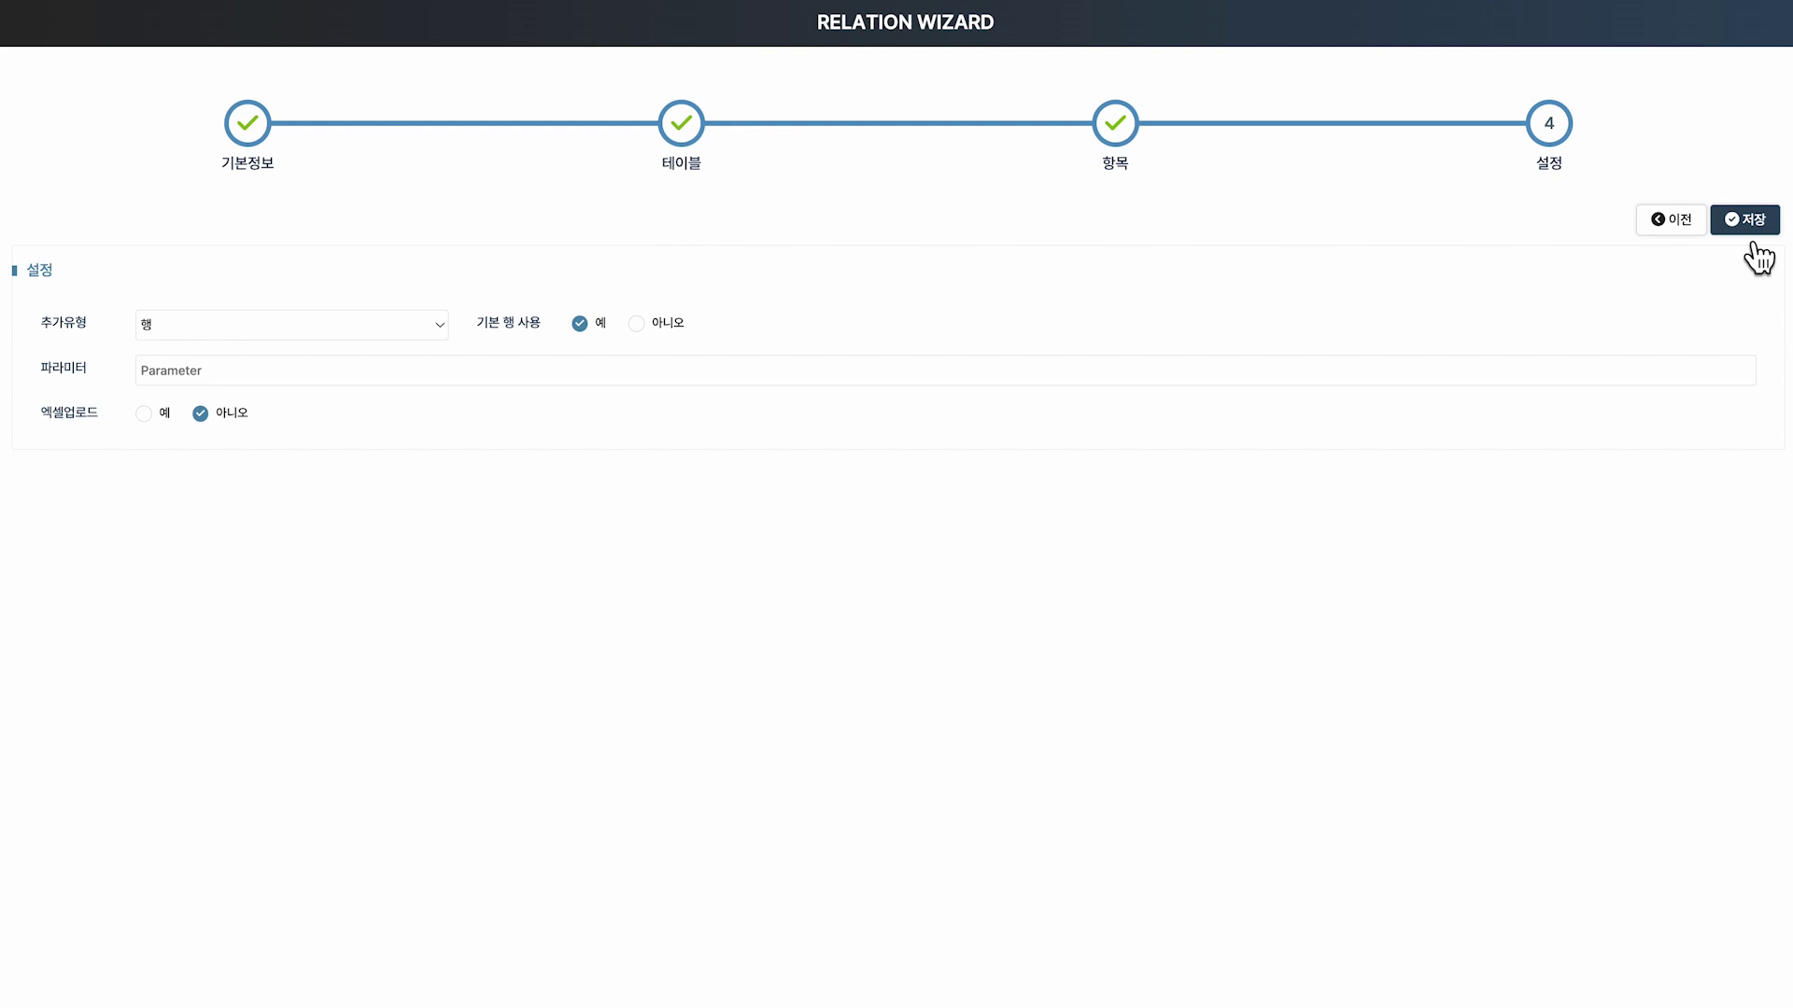
Save the relation and review RLTEDU's fields and DML mapping.
click(1755, 246)
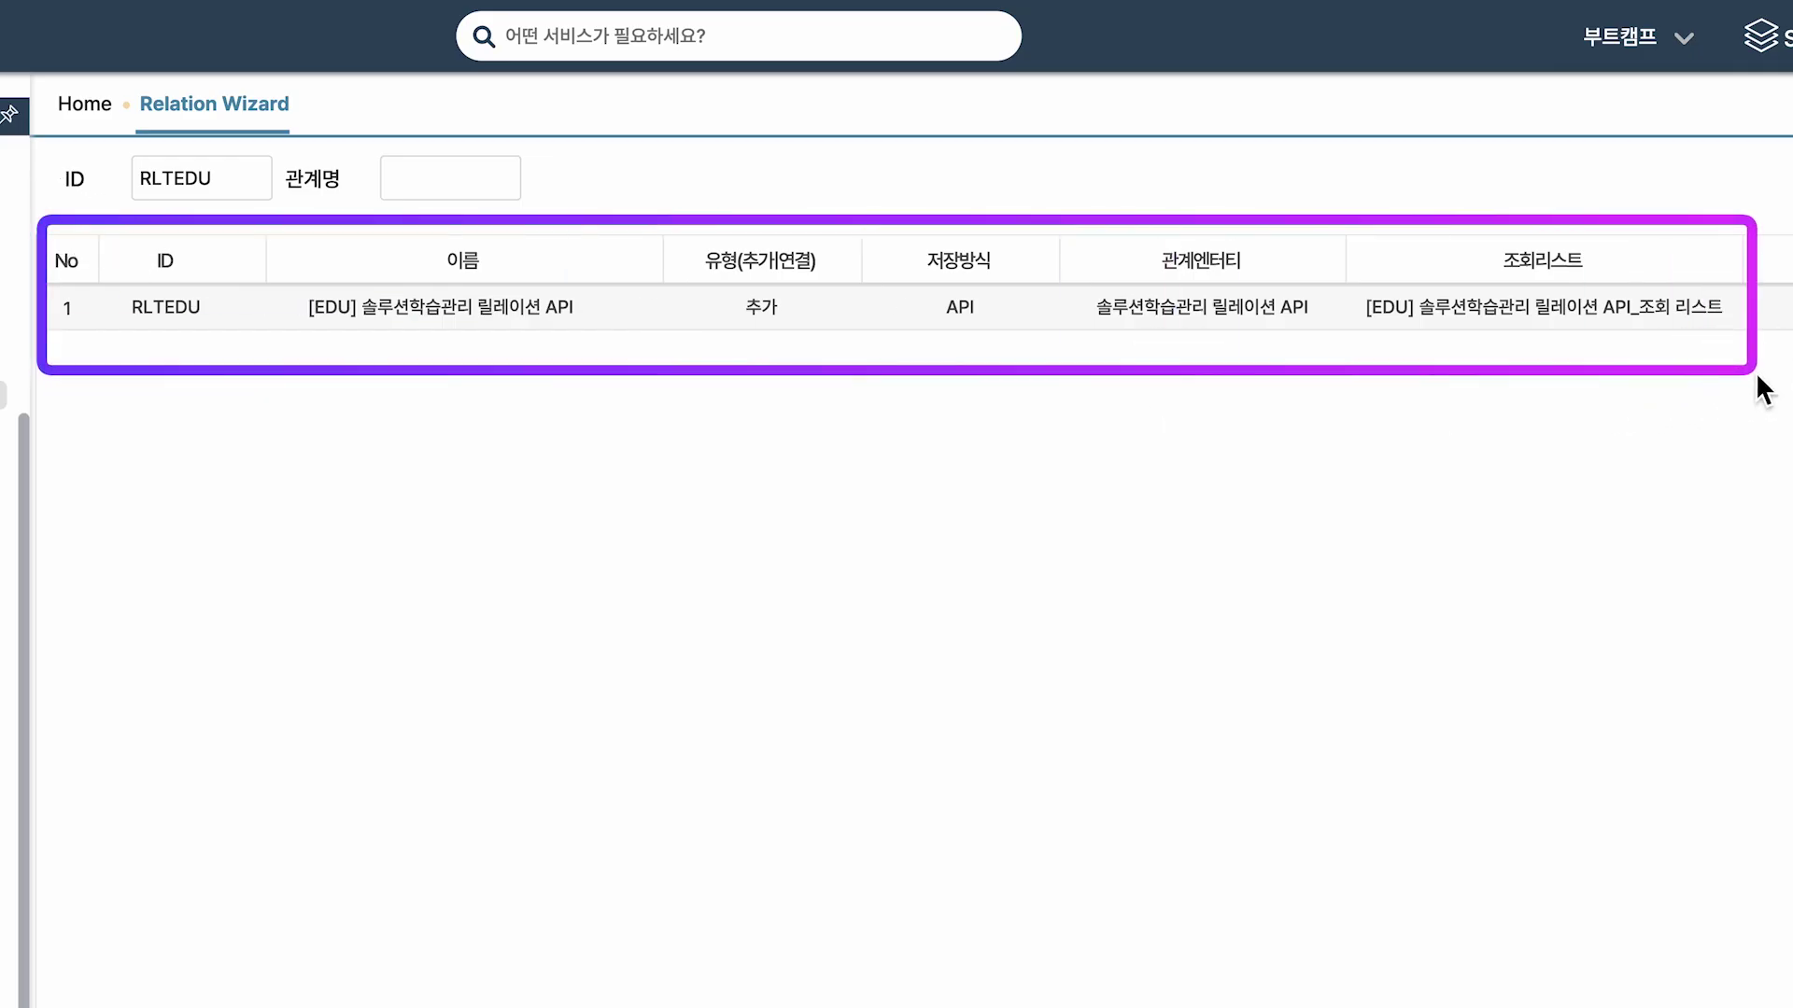
click(192, 328)
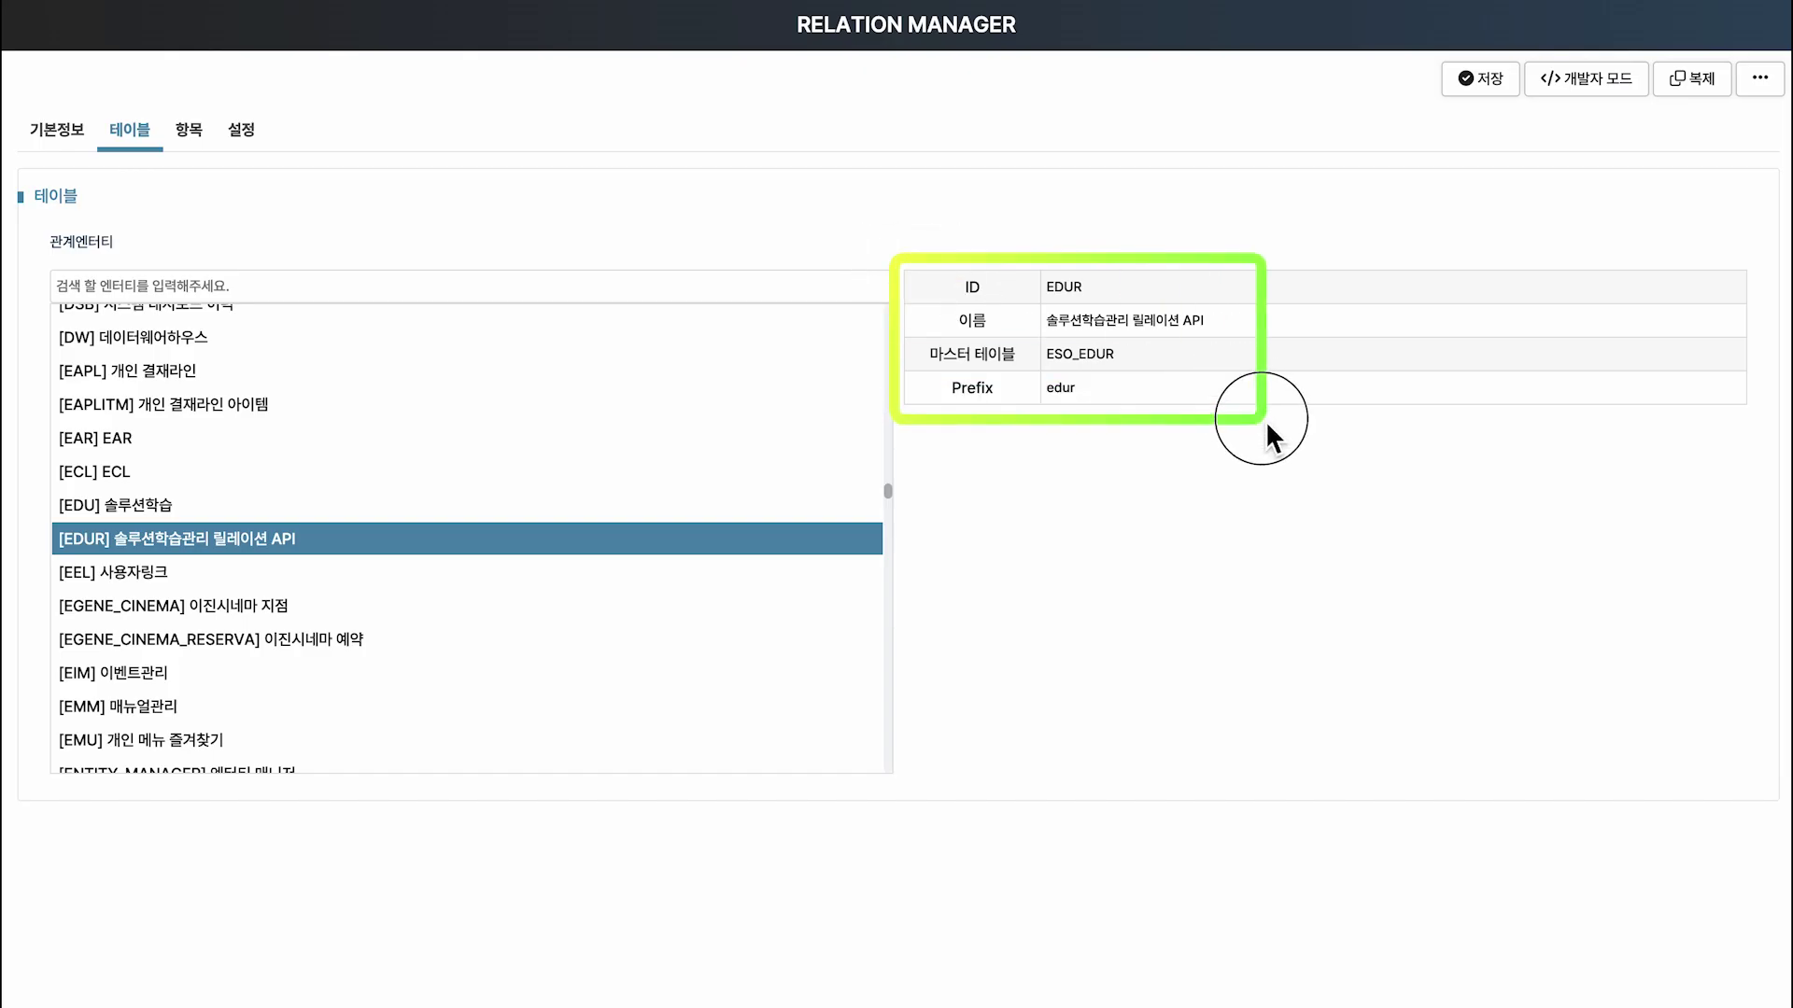
click(190, 132)
drag(349, 312, 1347, 531)
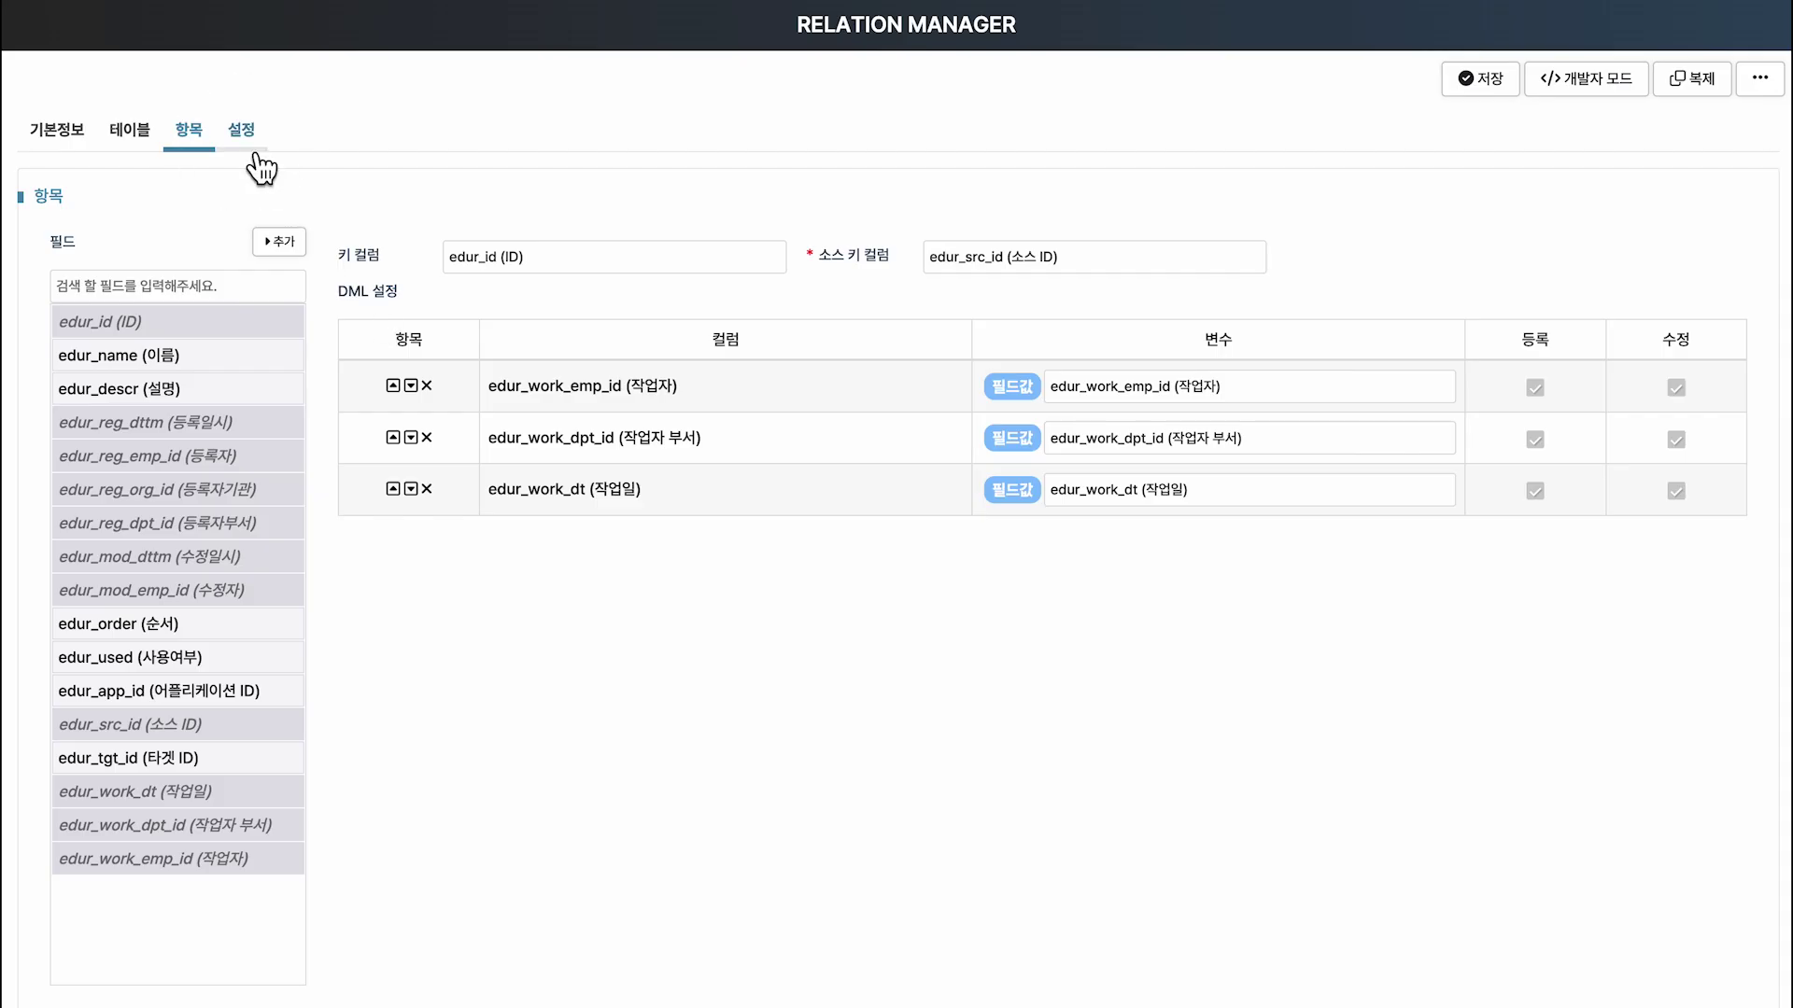
Review RLTEDU's lookup list settings and open the Setting menu.
click(254, 156)
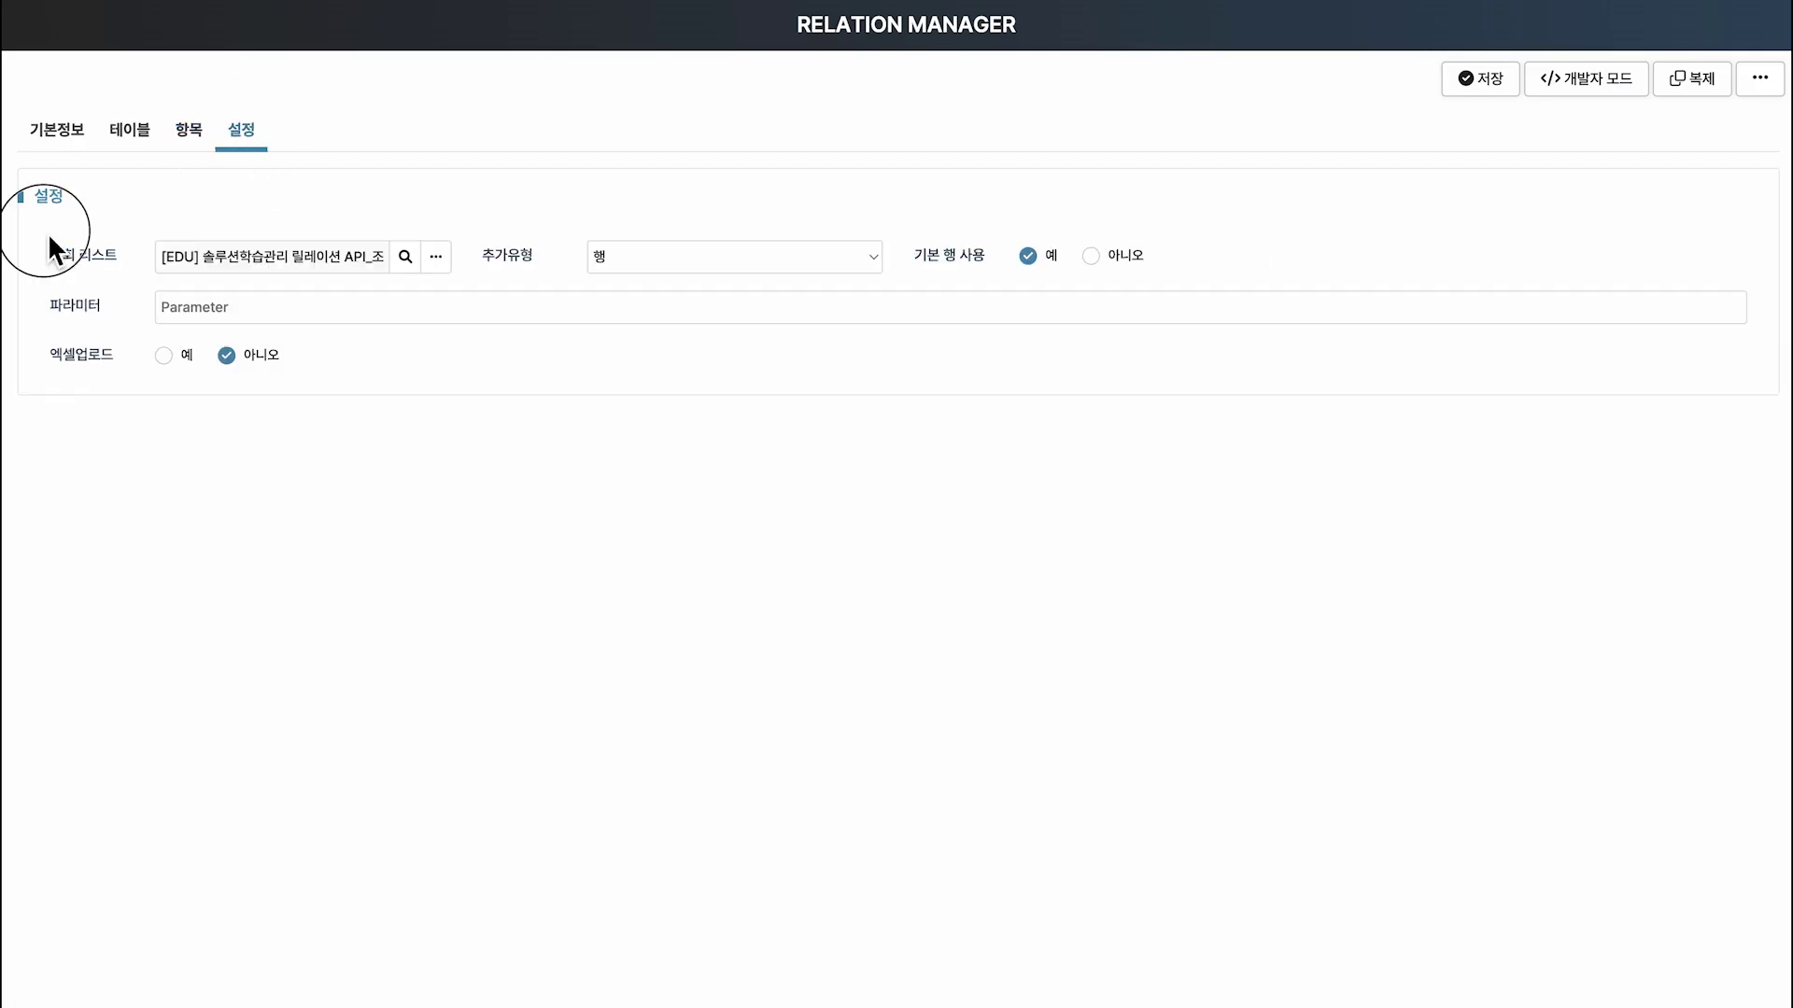
drag(41, 229, 473, 286)
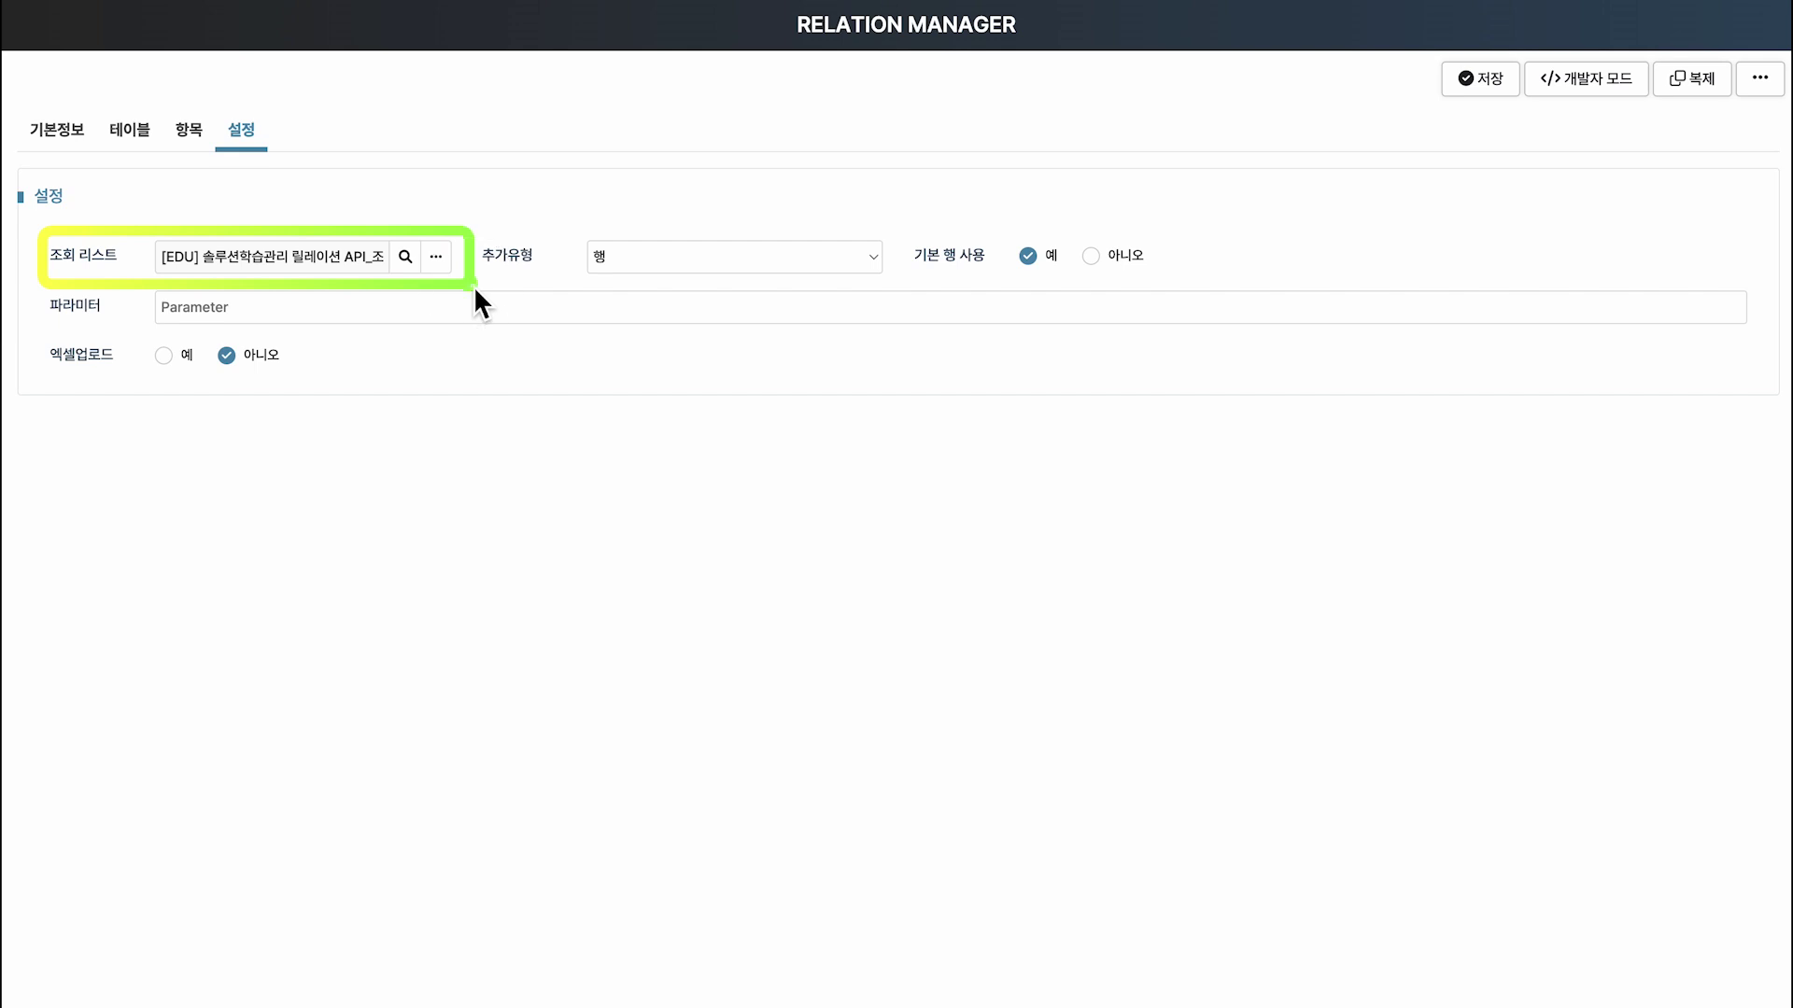
click(1618, 42)
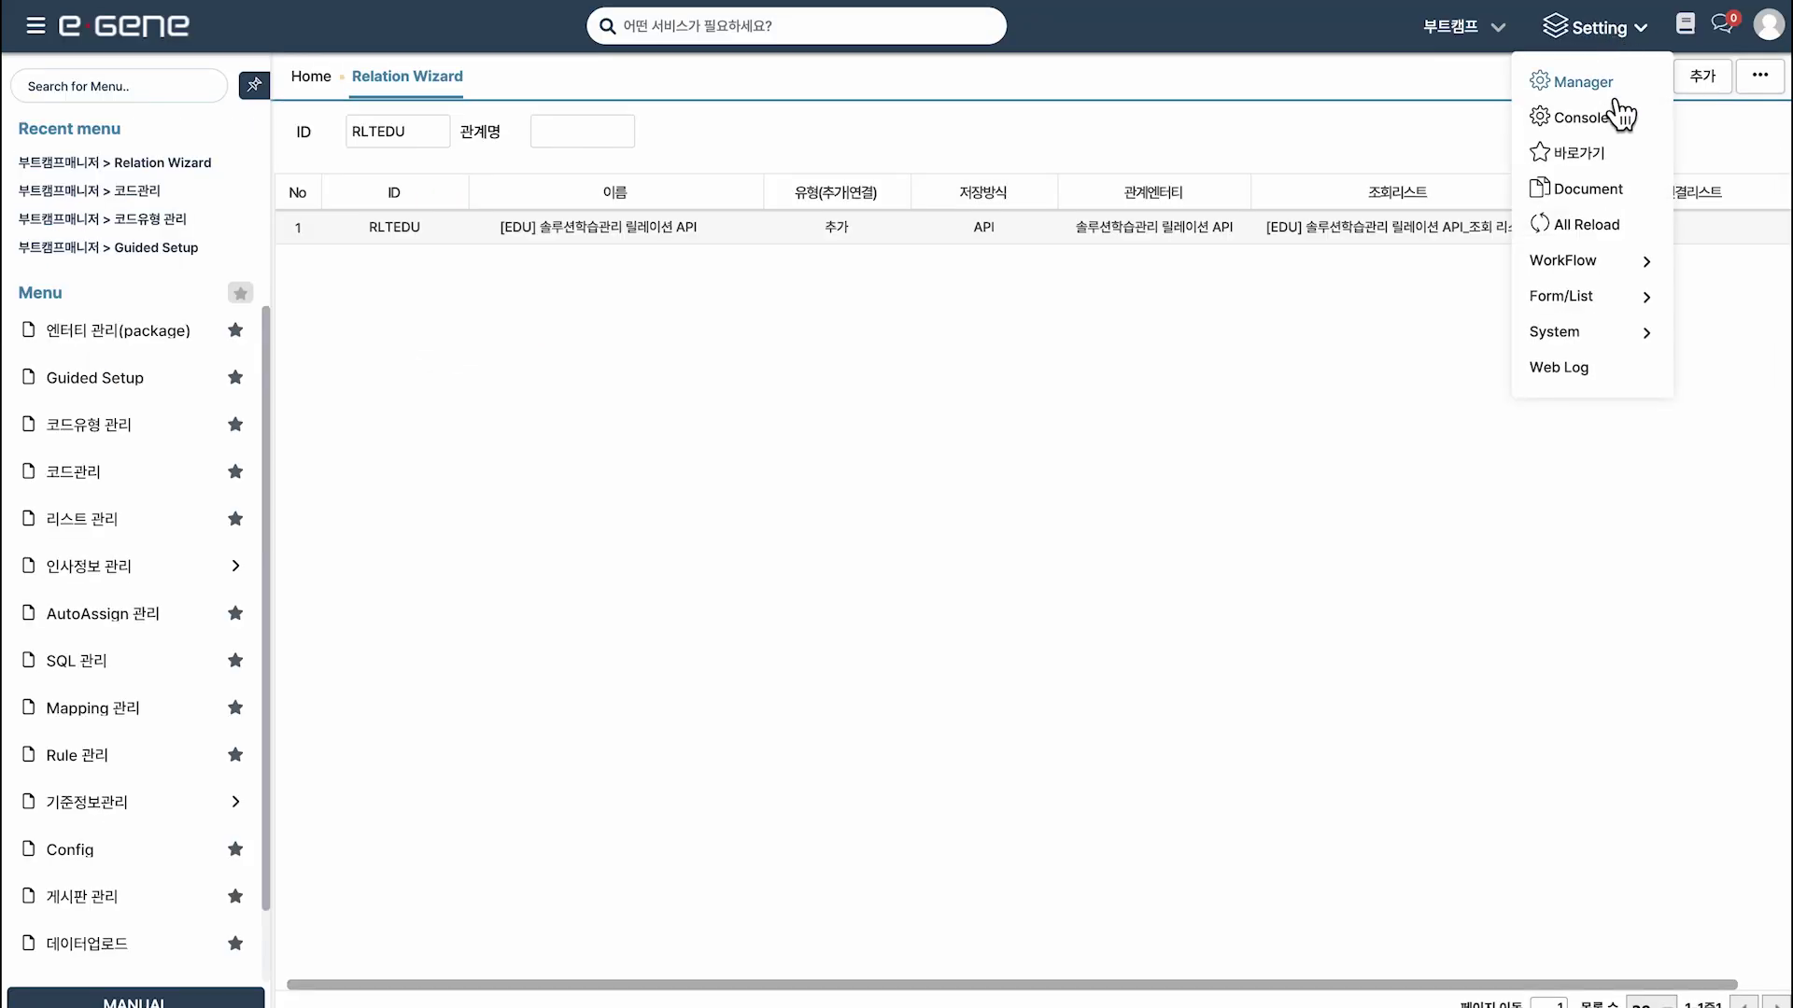
In the Console, search entities for EDUR and open its details.
click(1612, 126)
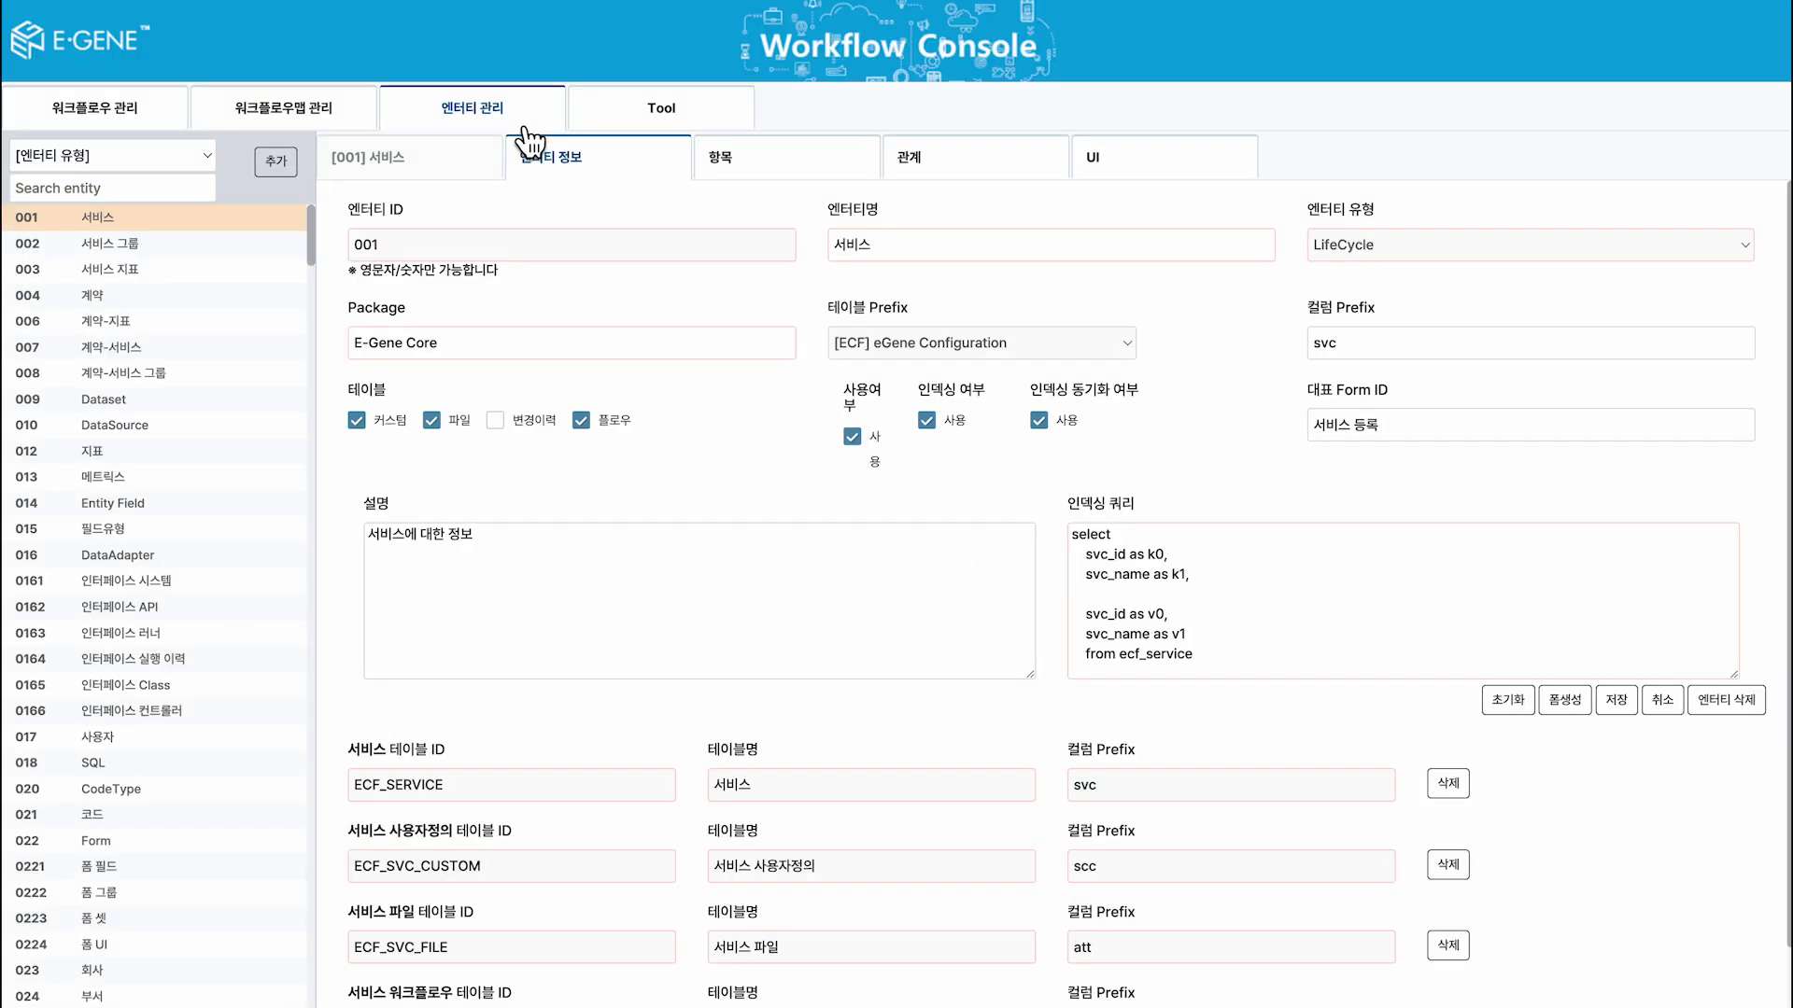
click(112, 188)
text(E)
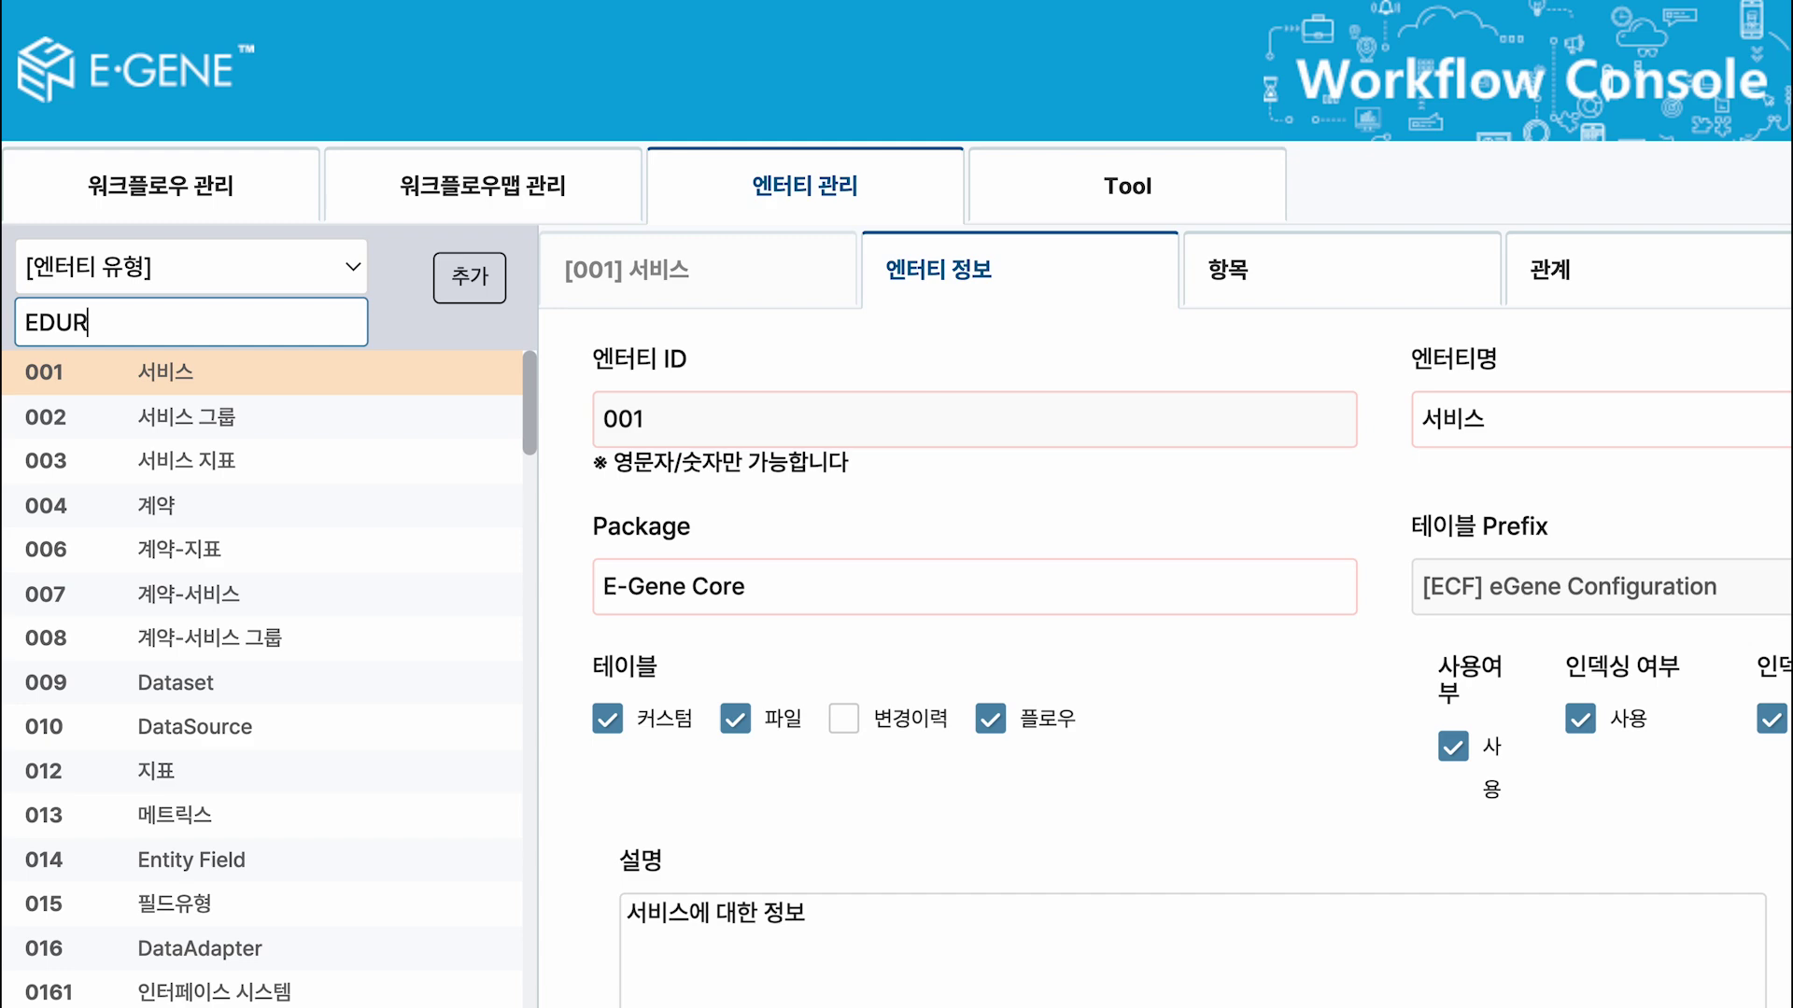
text(DUR)
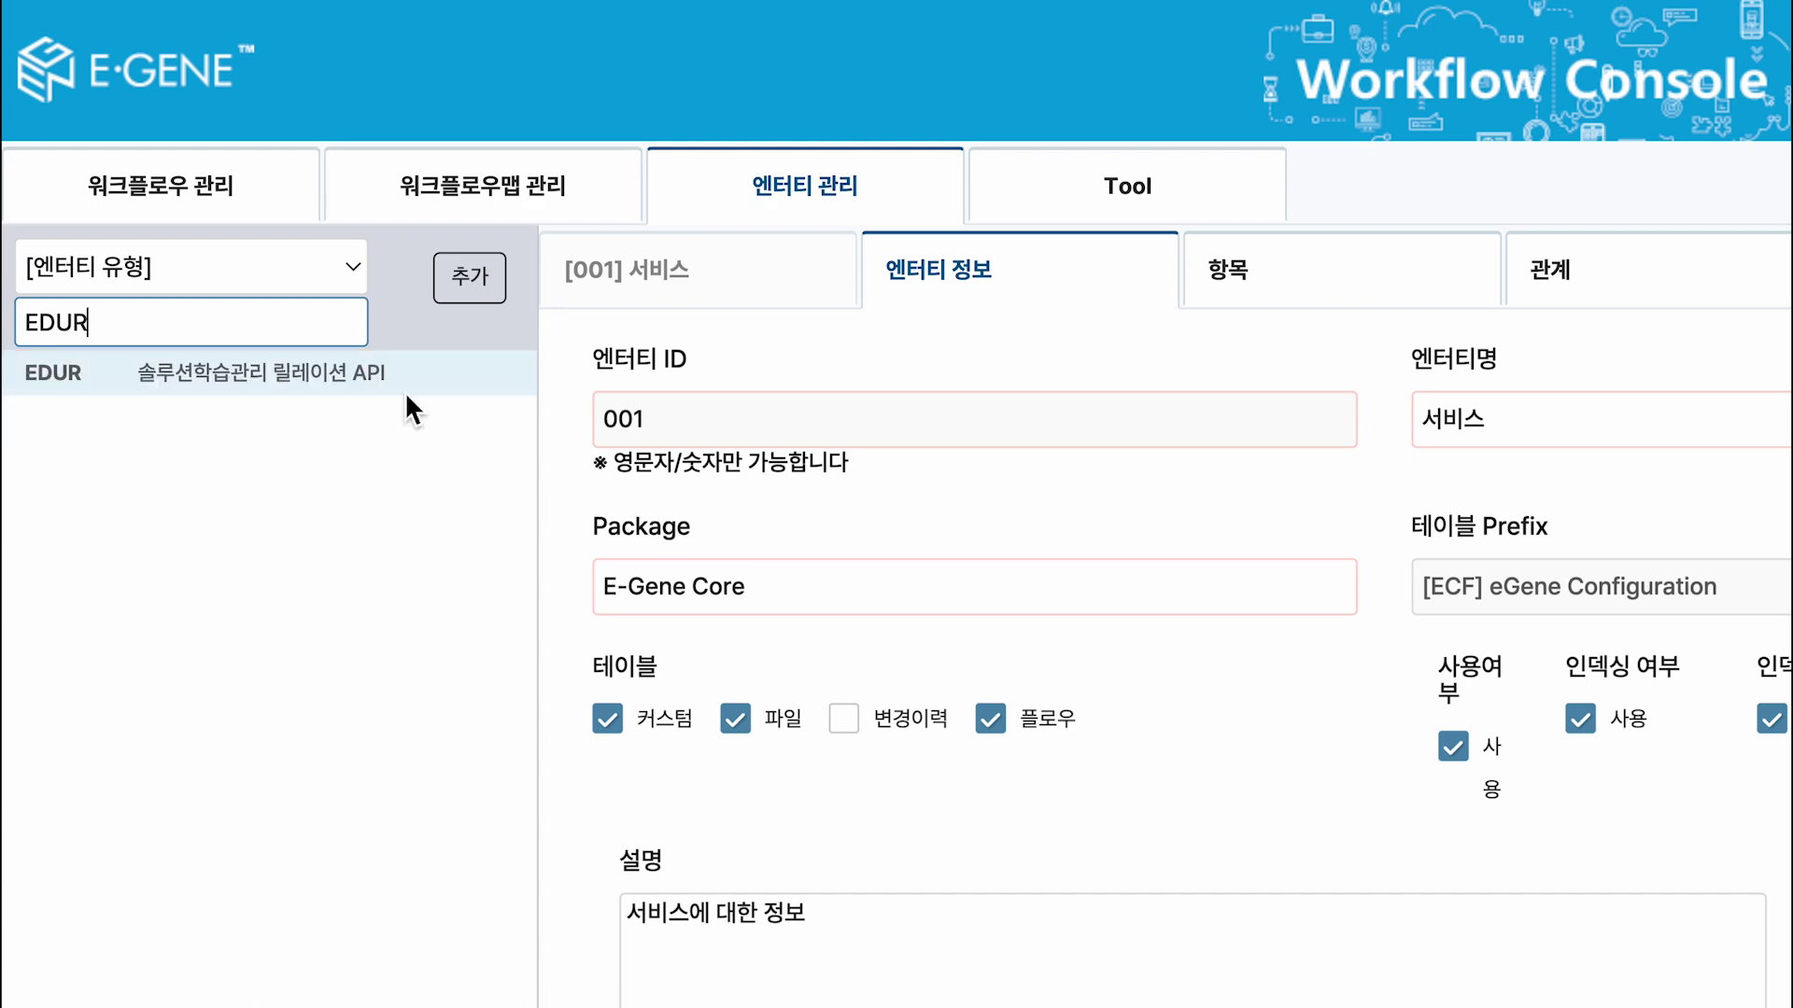
click(405, 391)
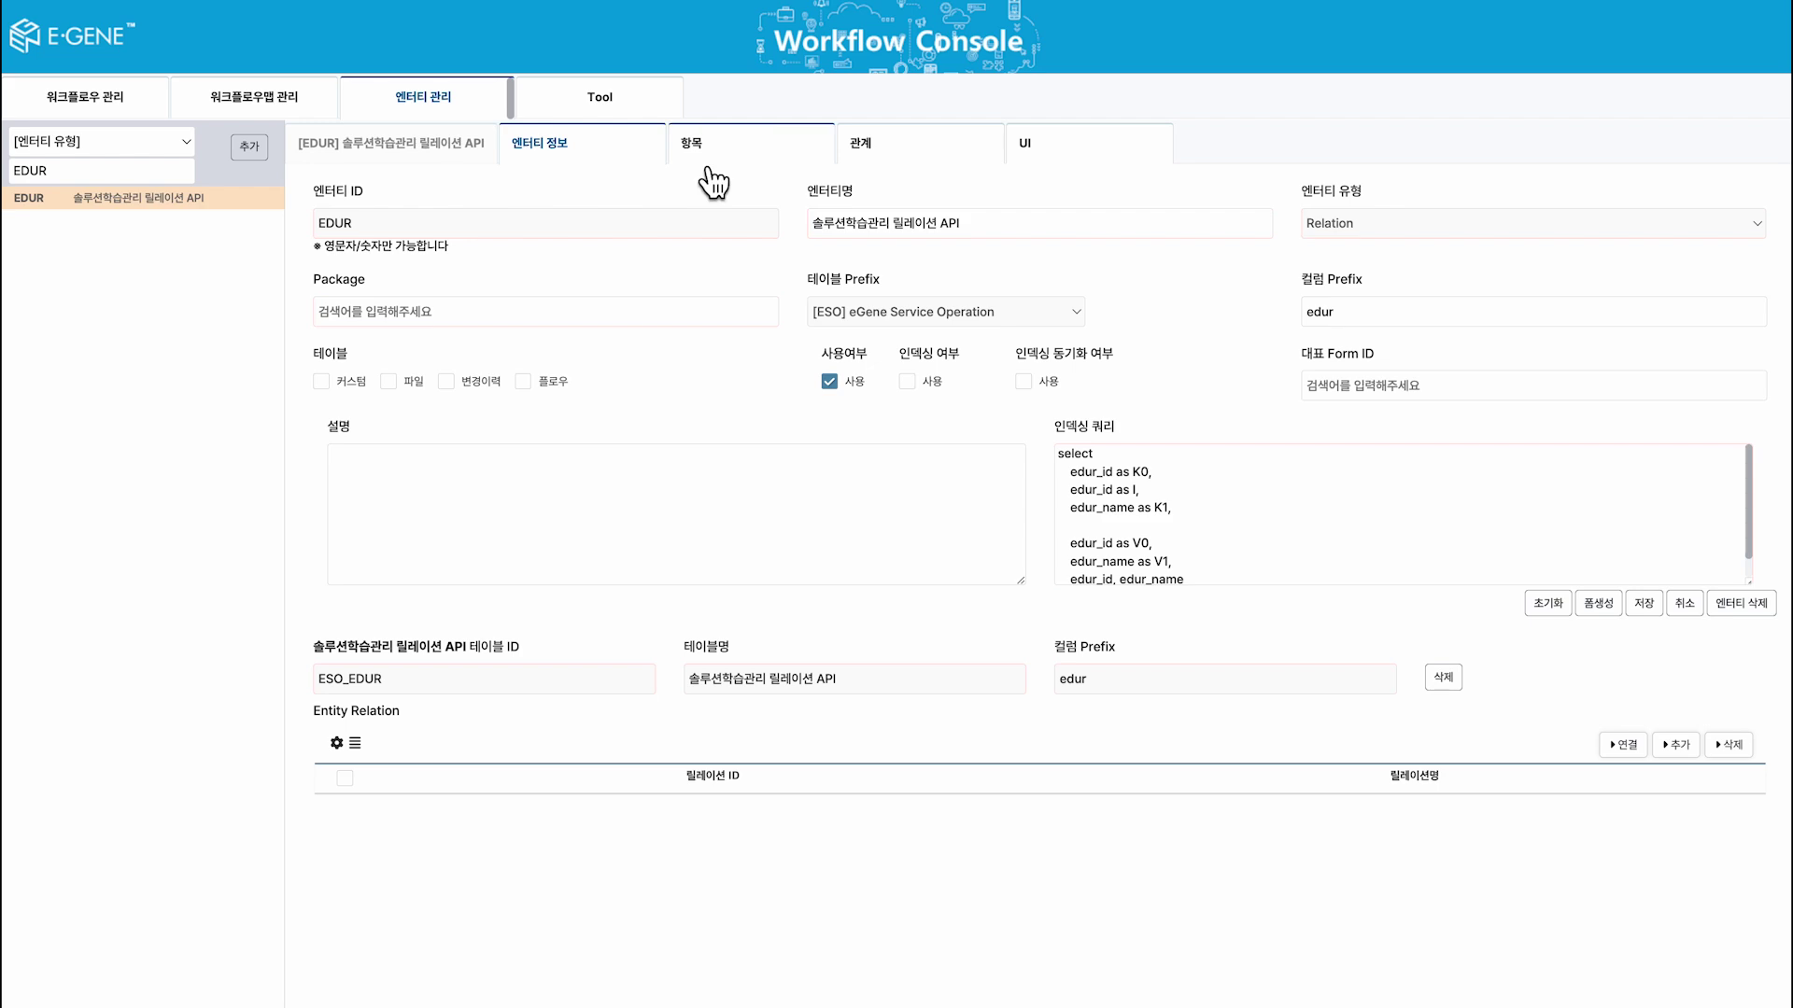
Make EDUR_WORK_DPT_ID an Entity Reference to the 부서 entity.
click(708, 150)
scroll(1217, 860, down, 2)
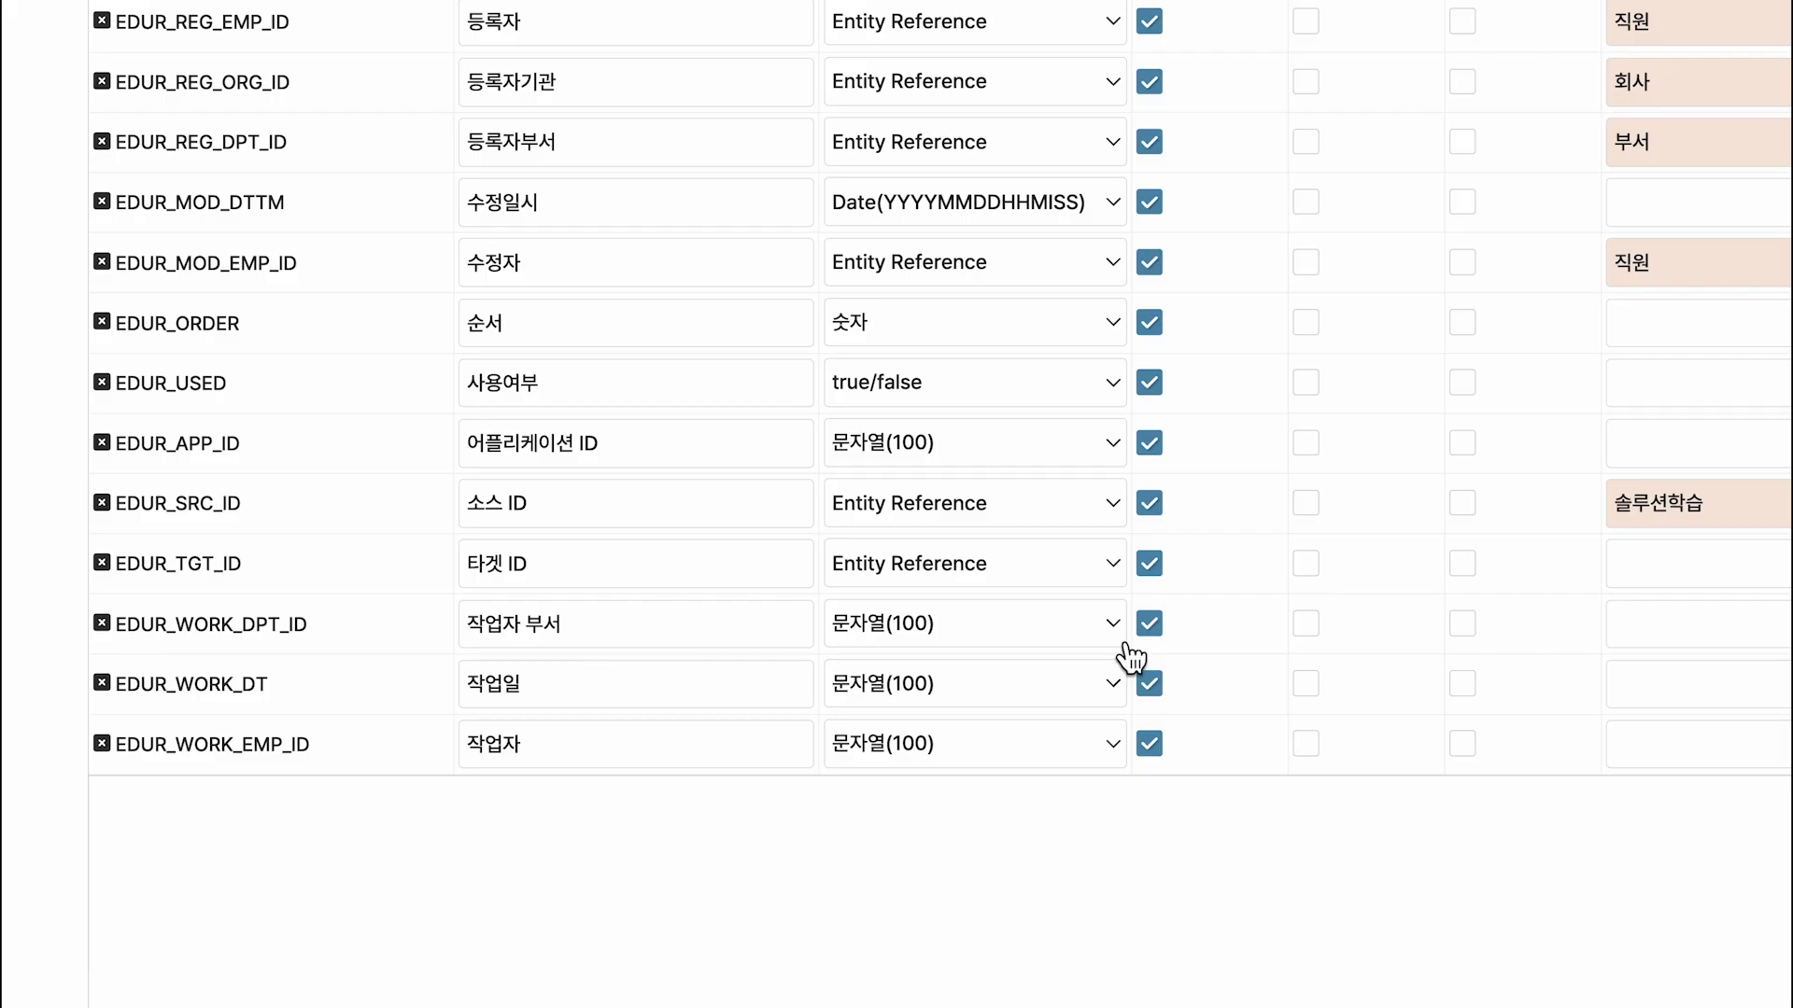
click(1114, 627)
click(1083, 830)
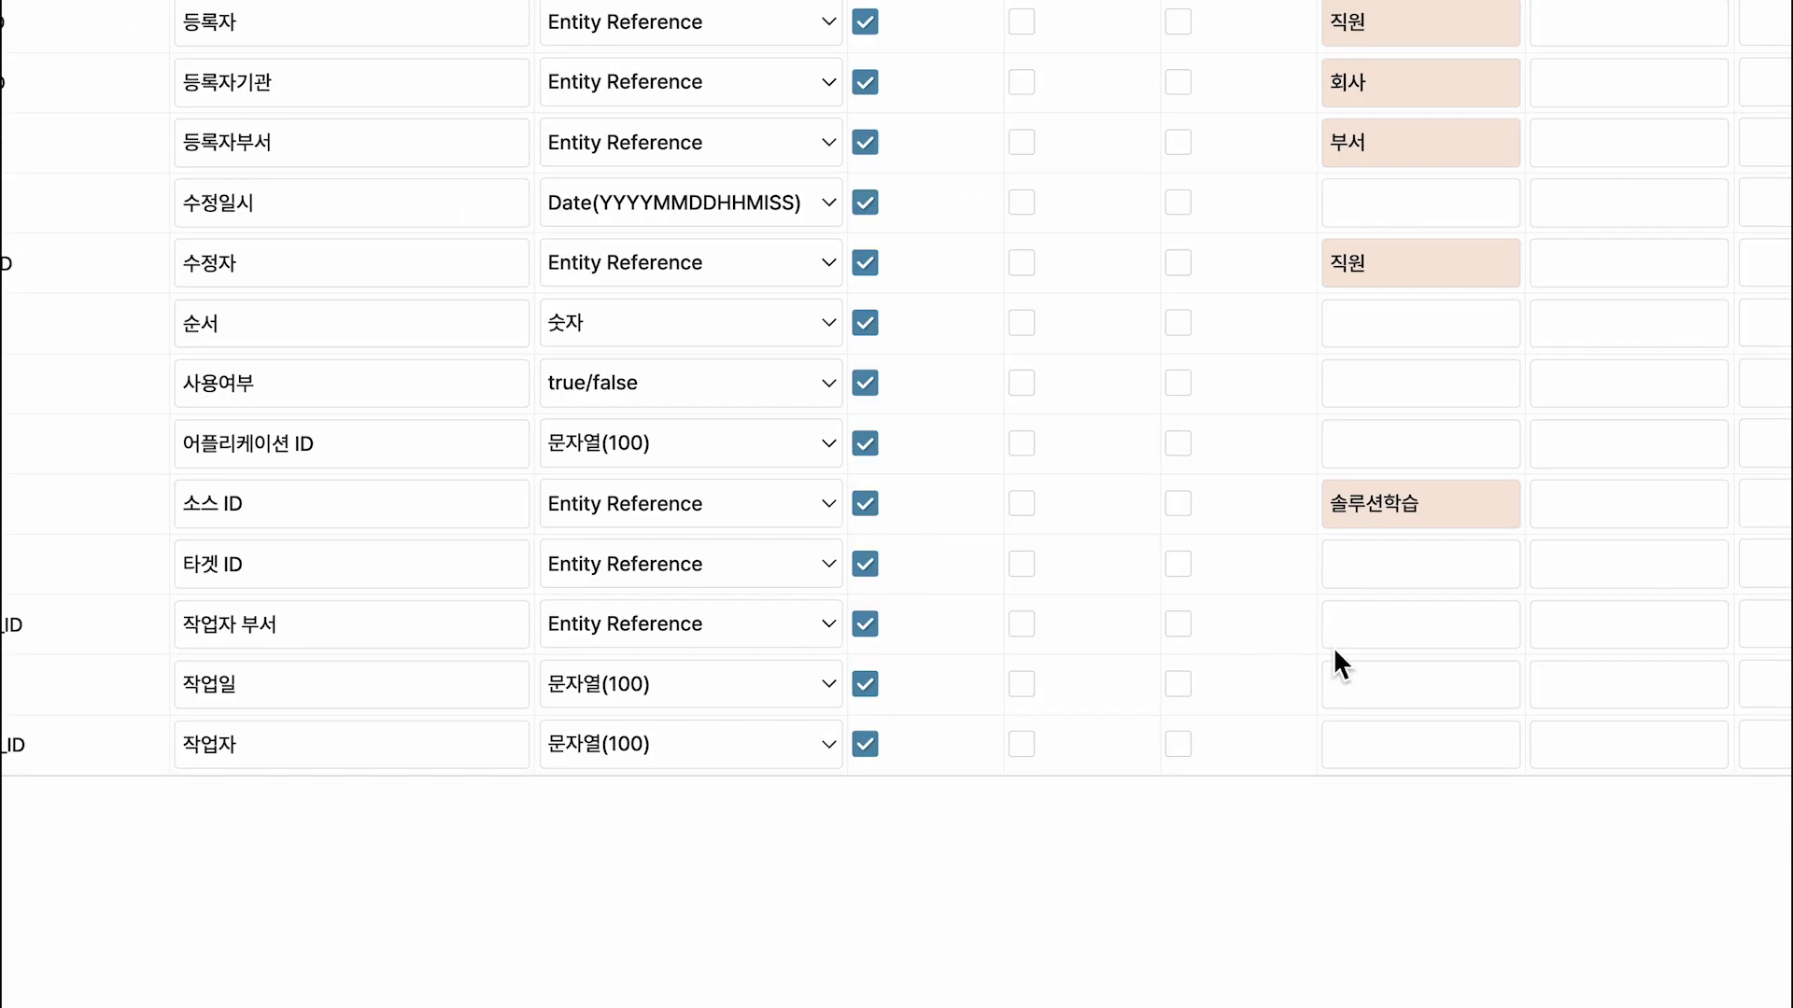
click(1619, 642)
text(0)
click(1455, 678)
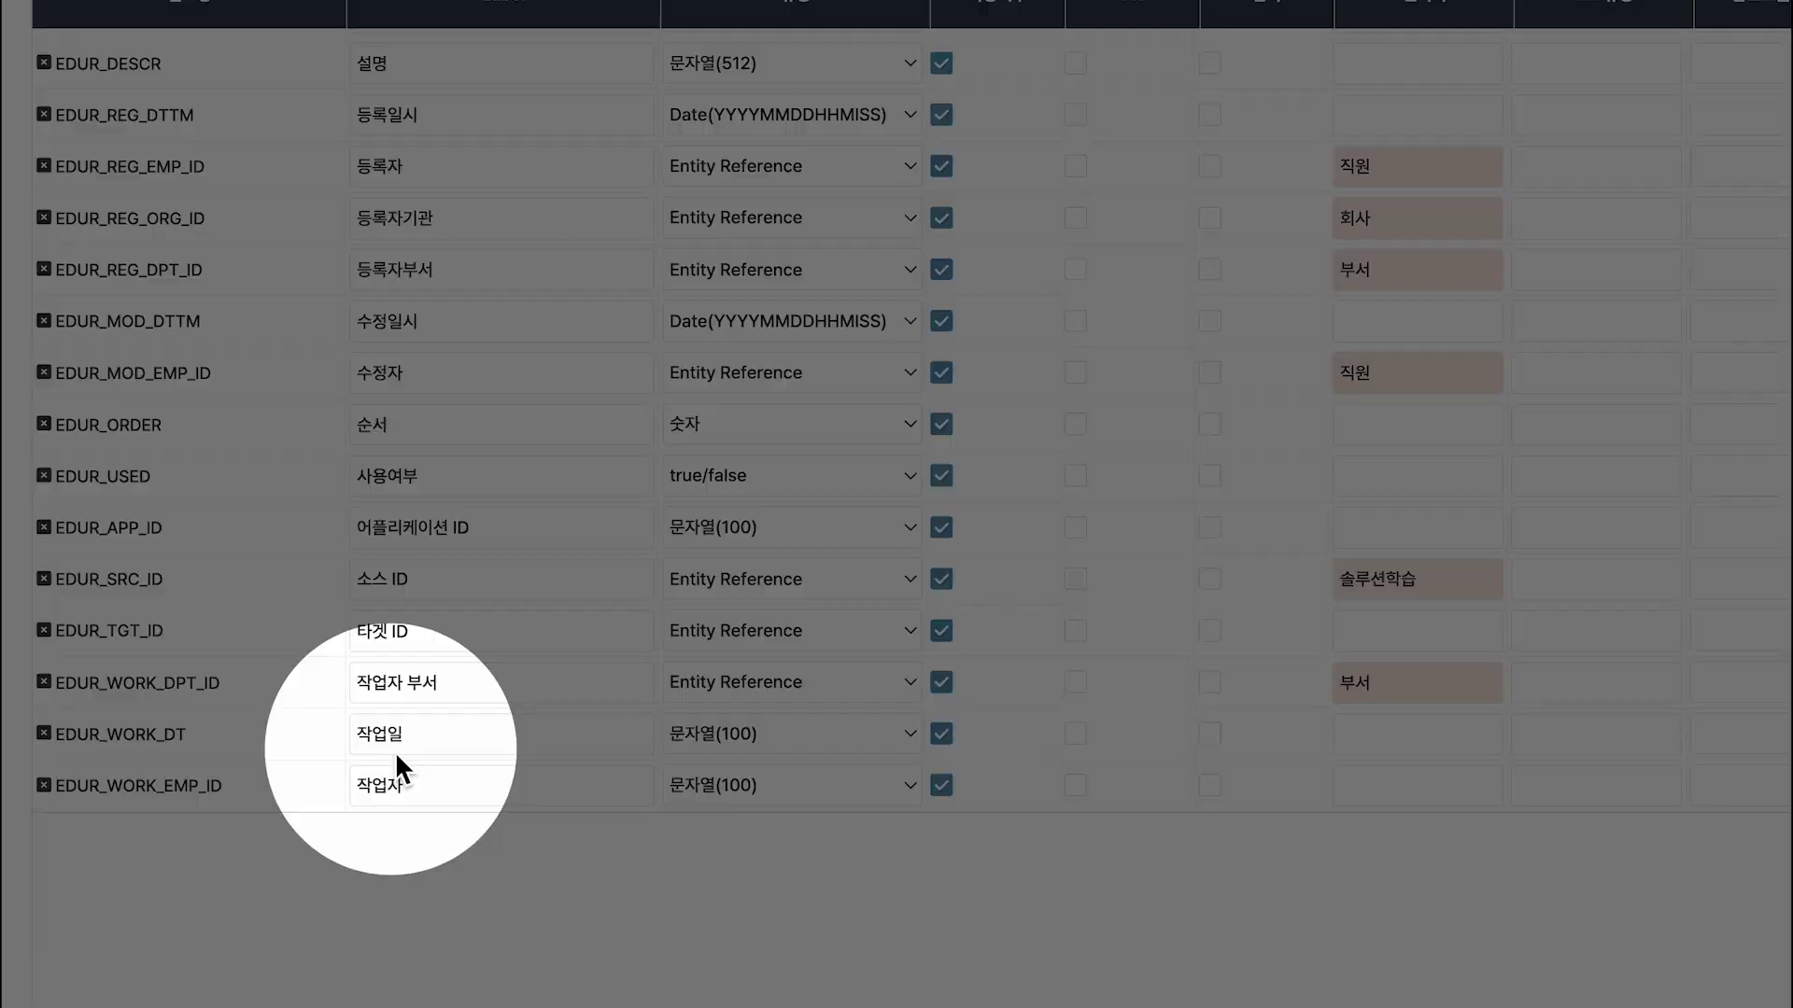
Set EDUR_WORK_DT to Date(YYYYMMDD) and make EDUR_WORK_EMP_ID an Entity Reference to 직원.
click(883, 734)
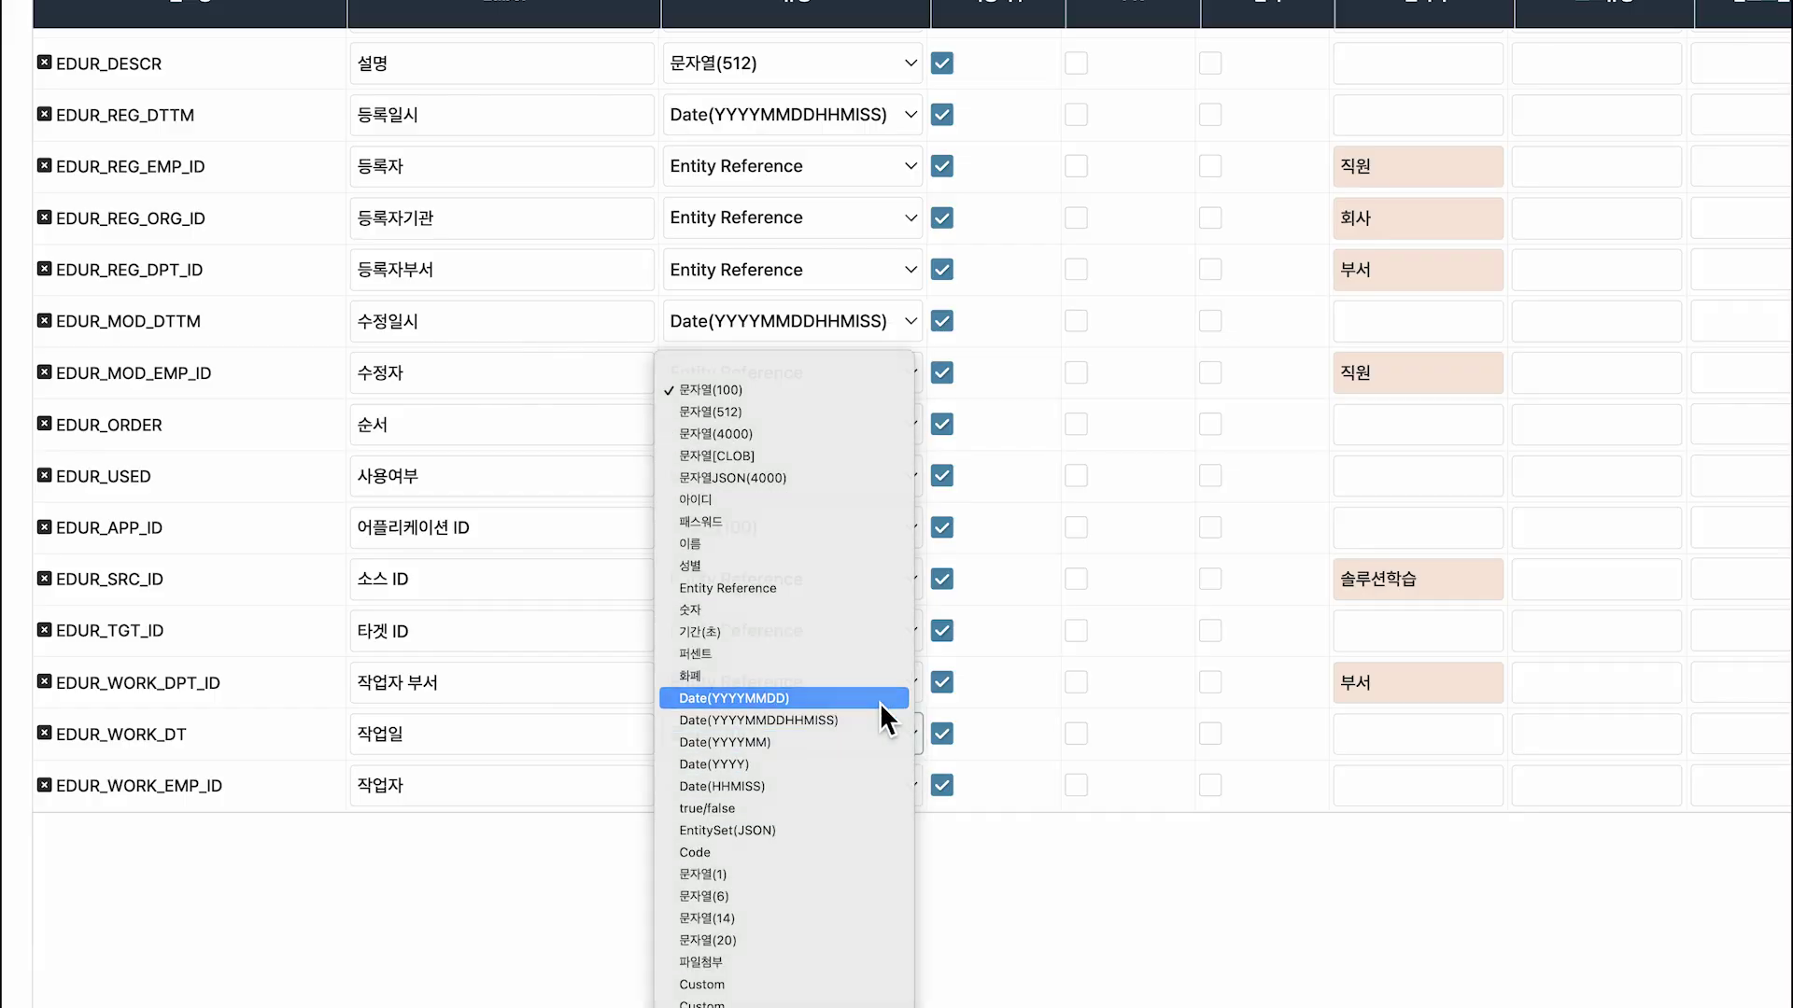
click(879, 702)
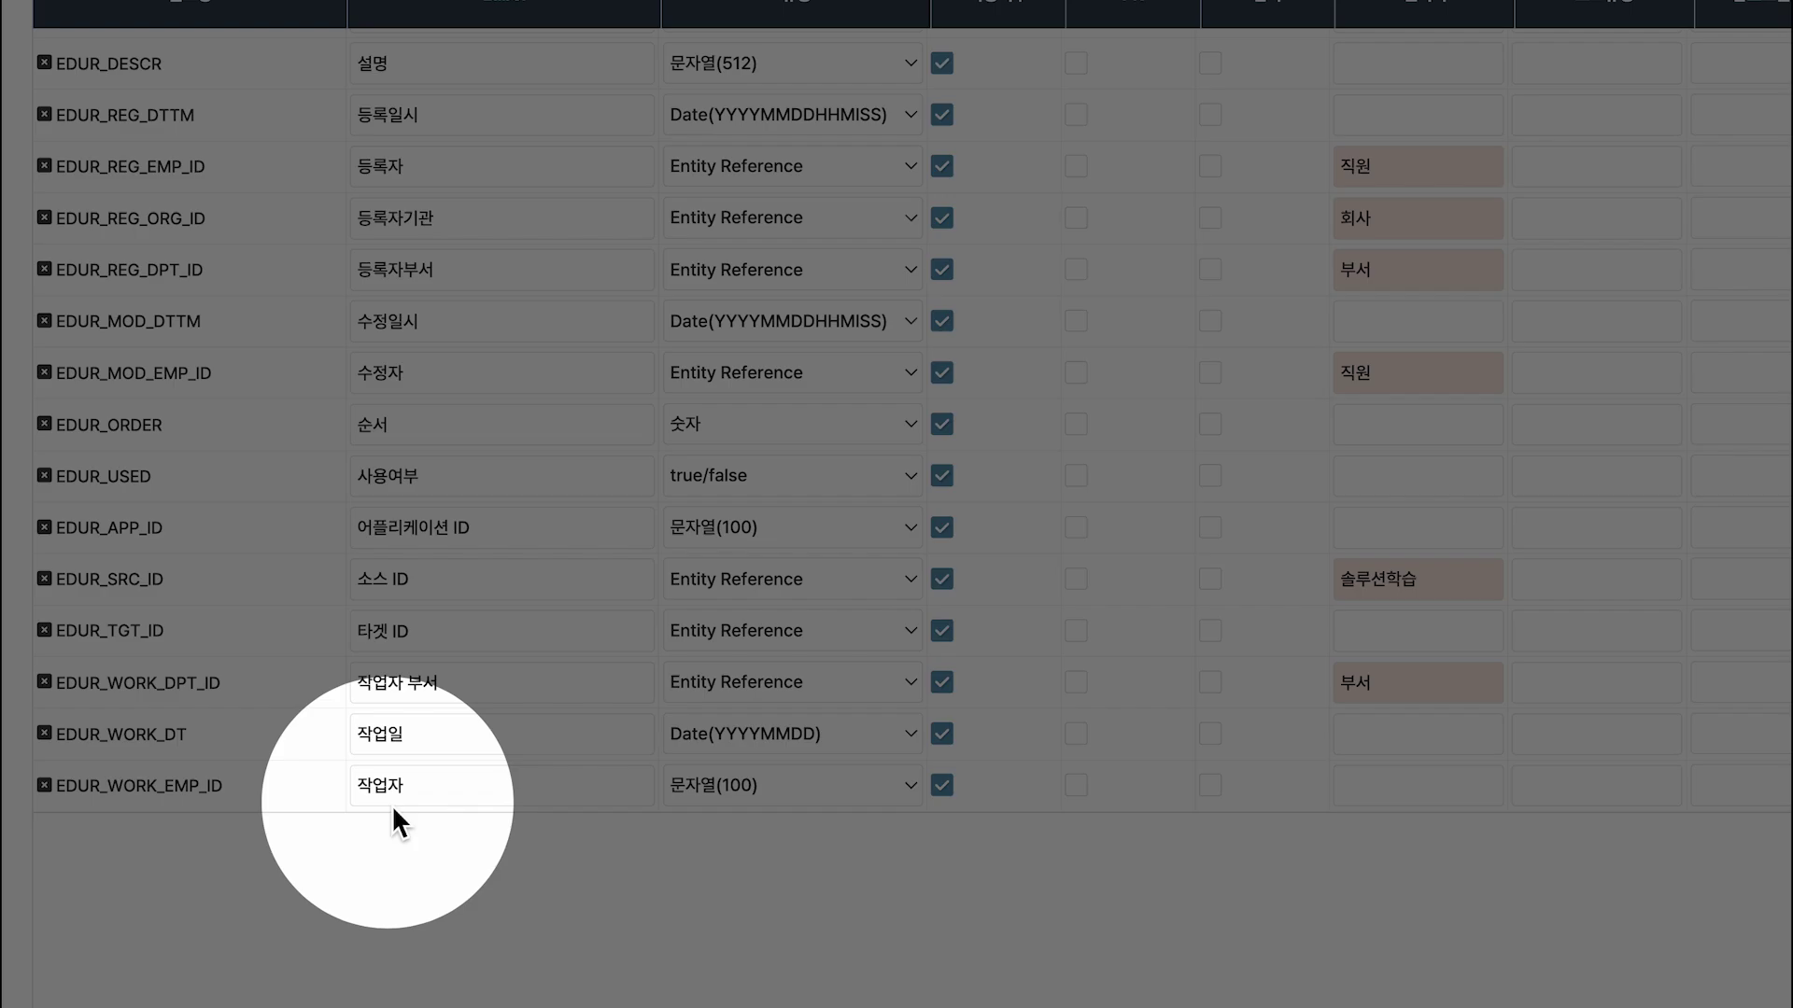
click(909, 789)
click(860, 984)
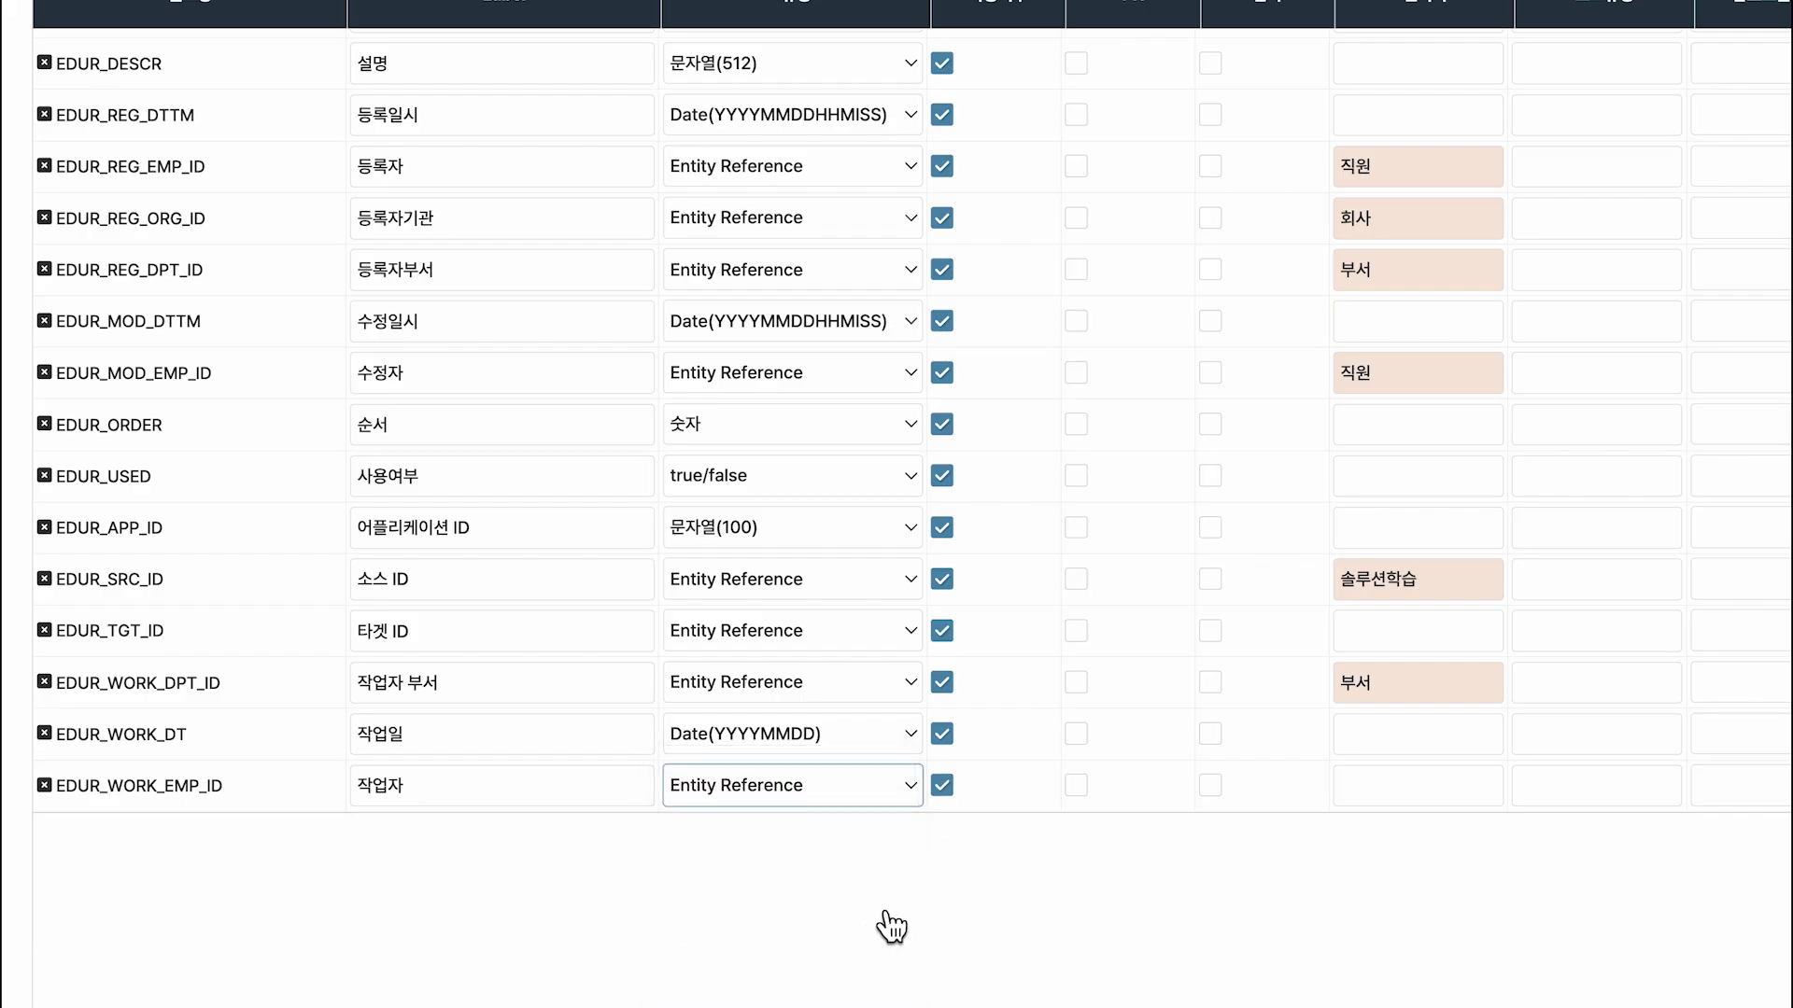
click(1479, 801)
text(025)
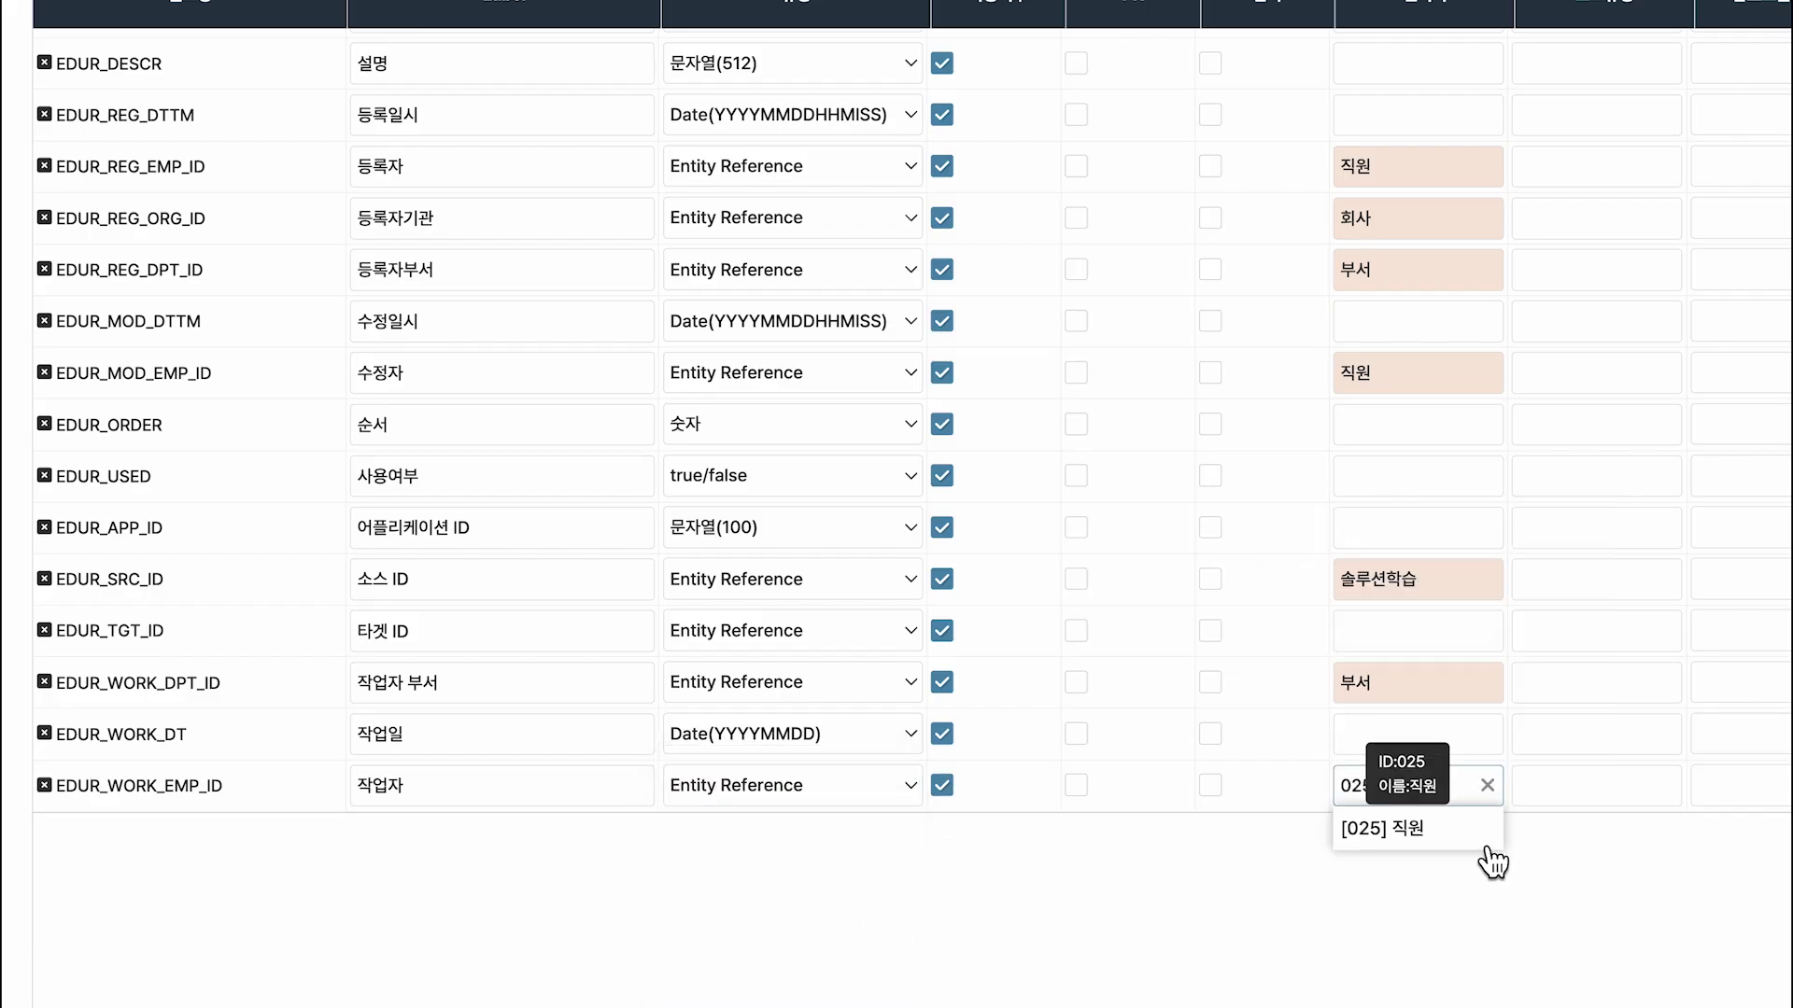
click(1475, 831)
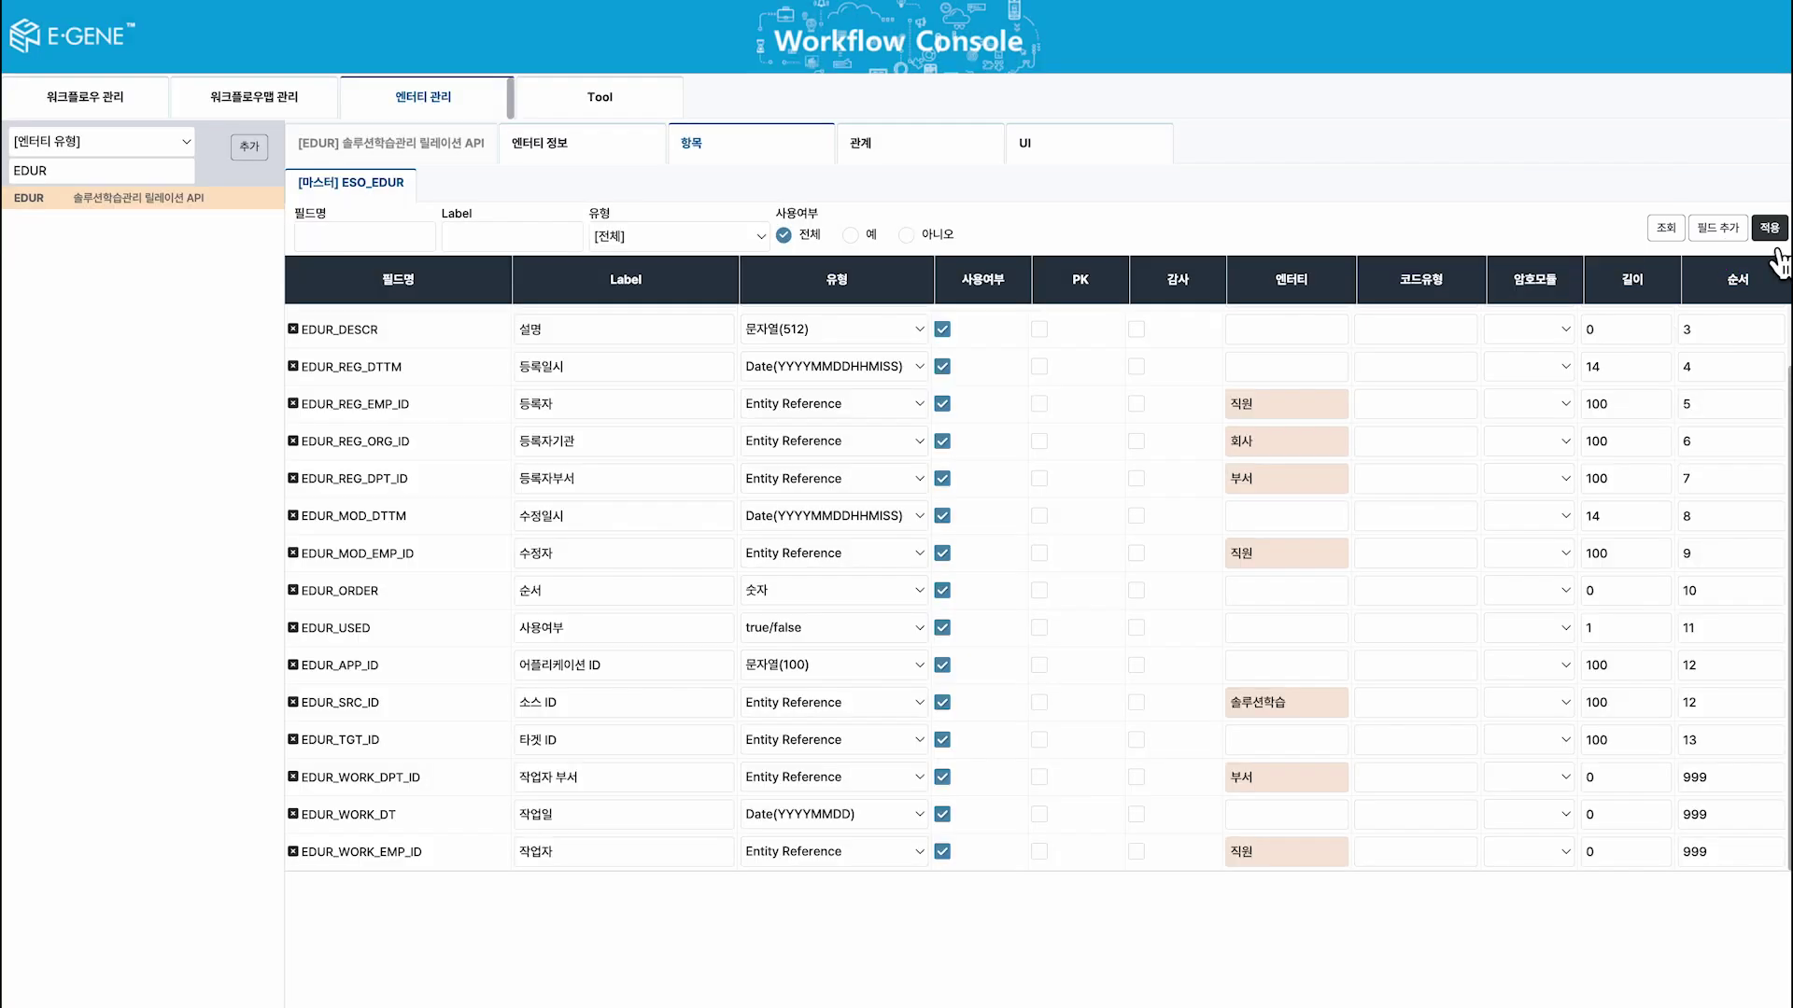
Apply the EDUR field changes, reload the entities, and go to workflow management.
click(1771, 235)
click(1037, 542)
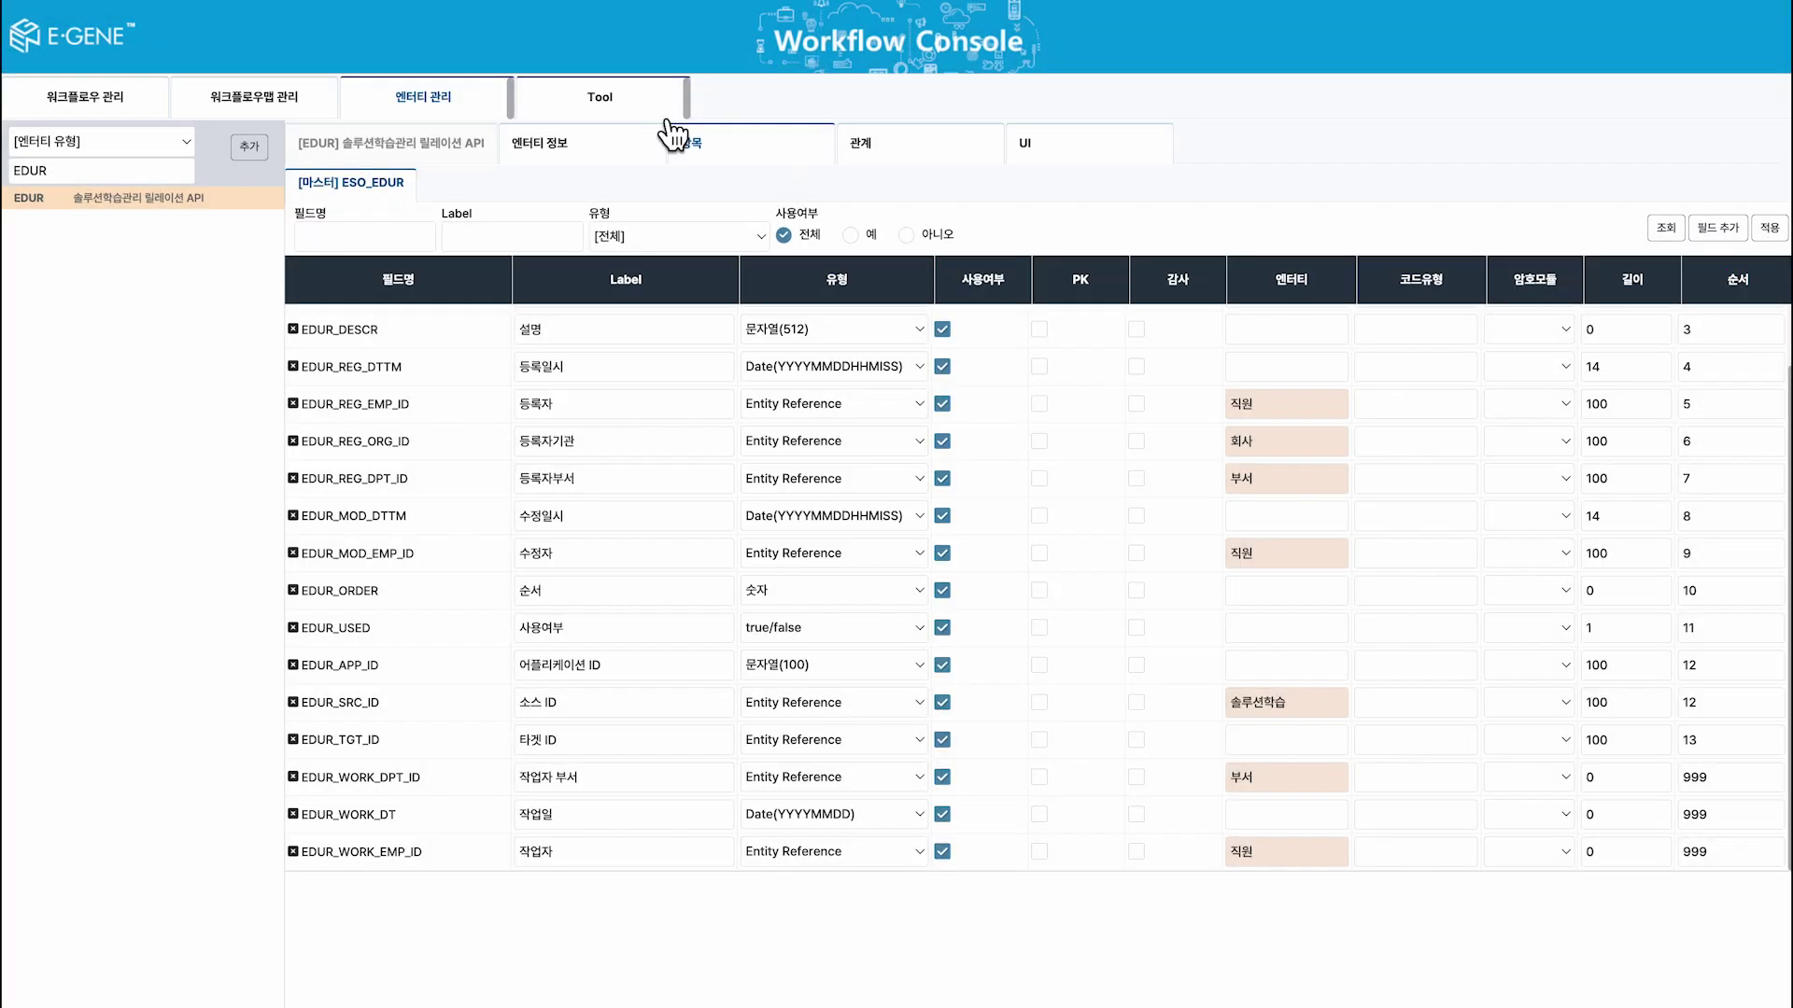
click(672, 107)
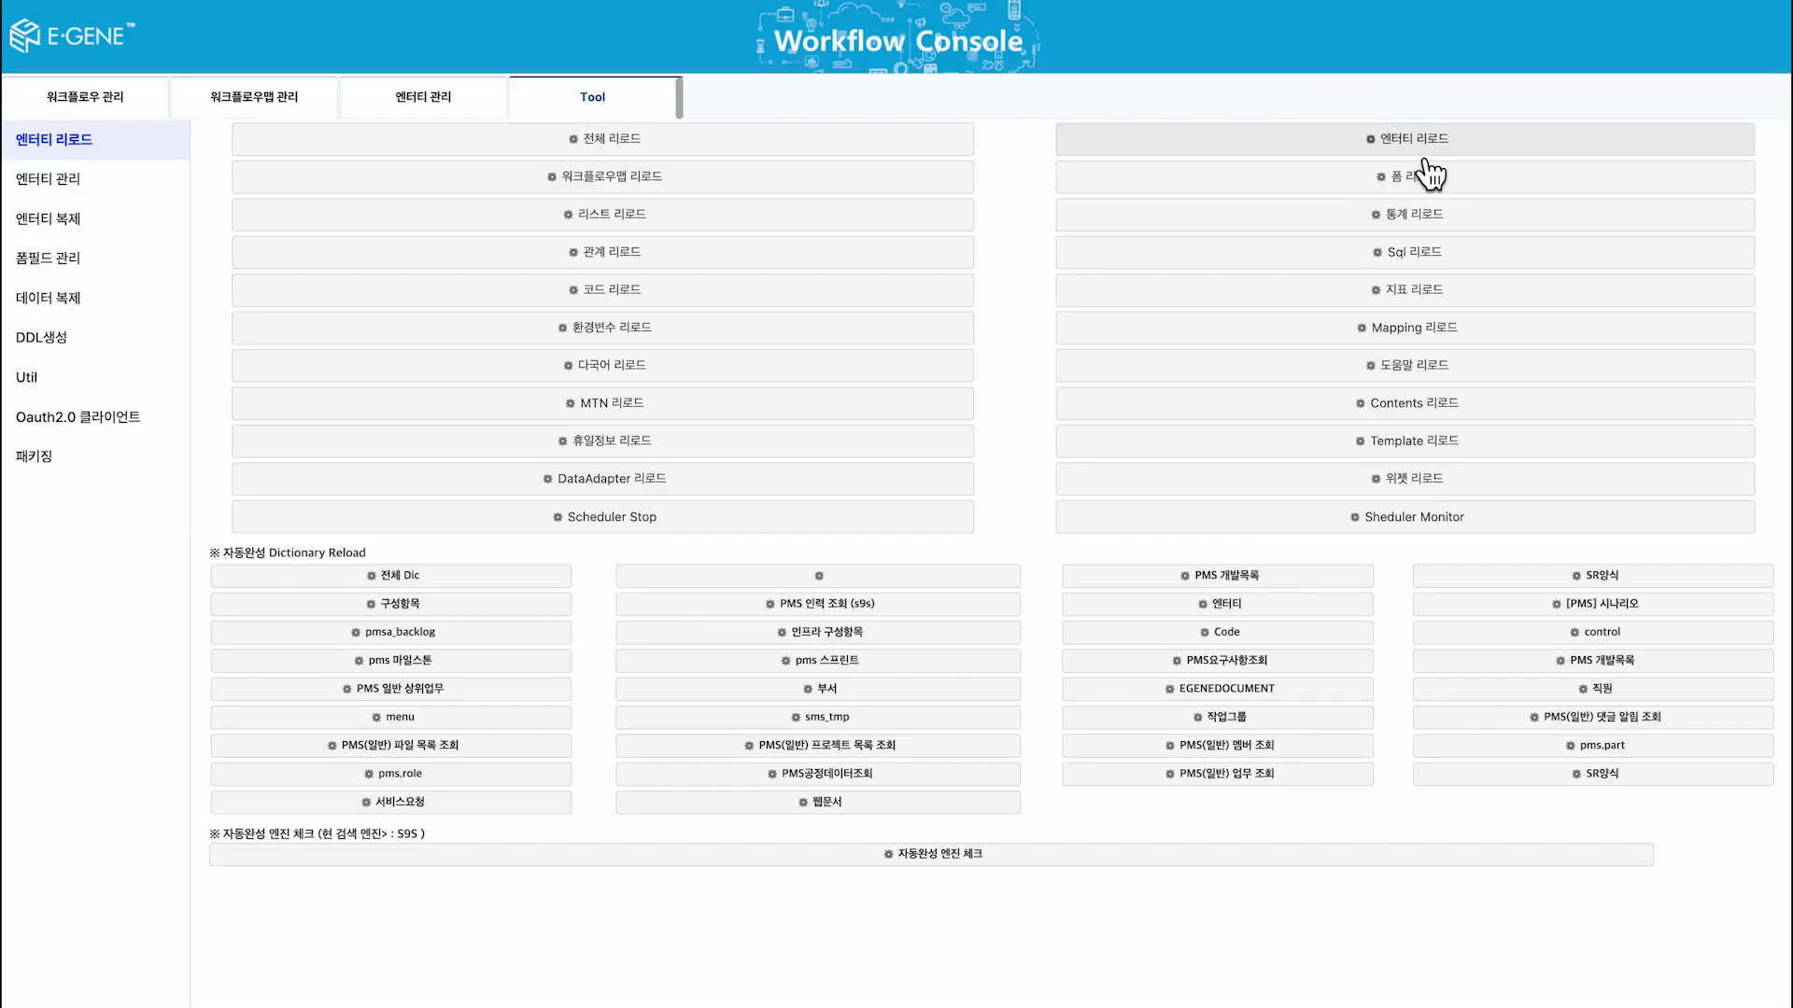
click(1416, 149)
click(1103, 607)
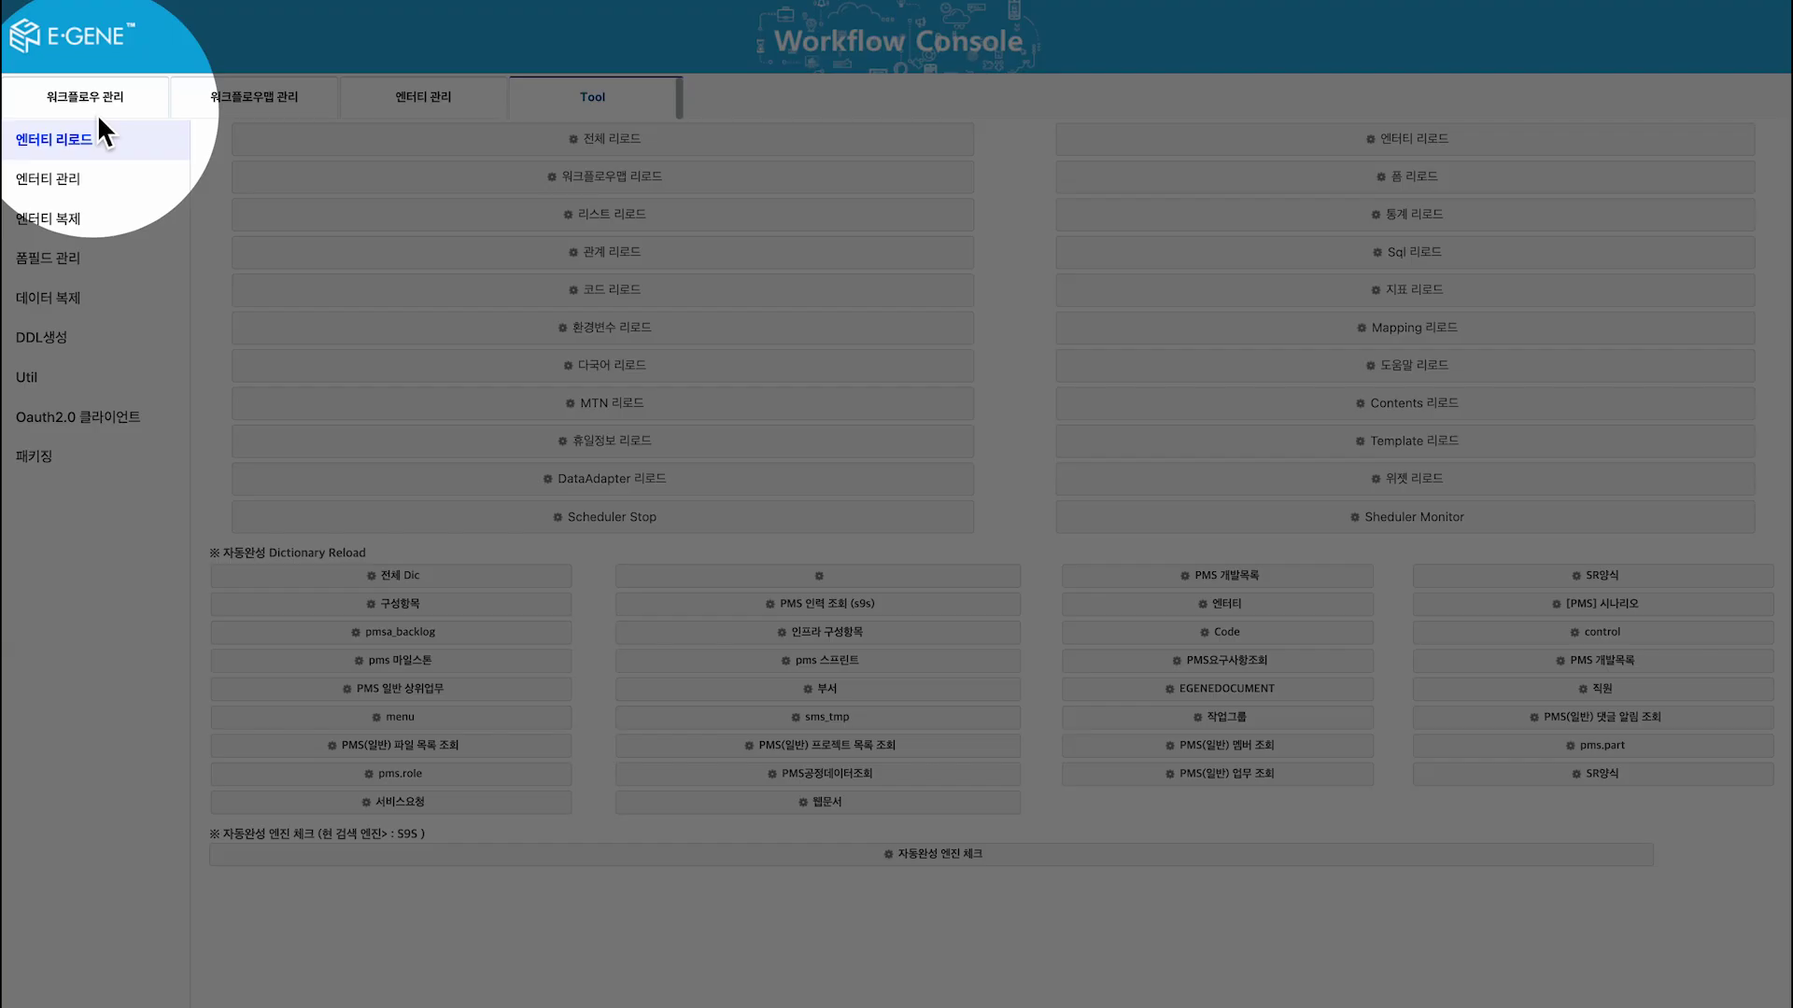
click(103, 115)
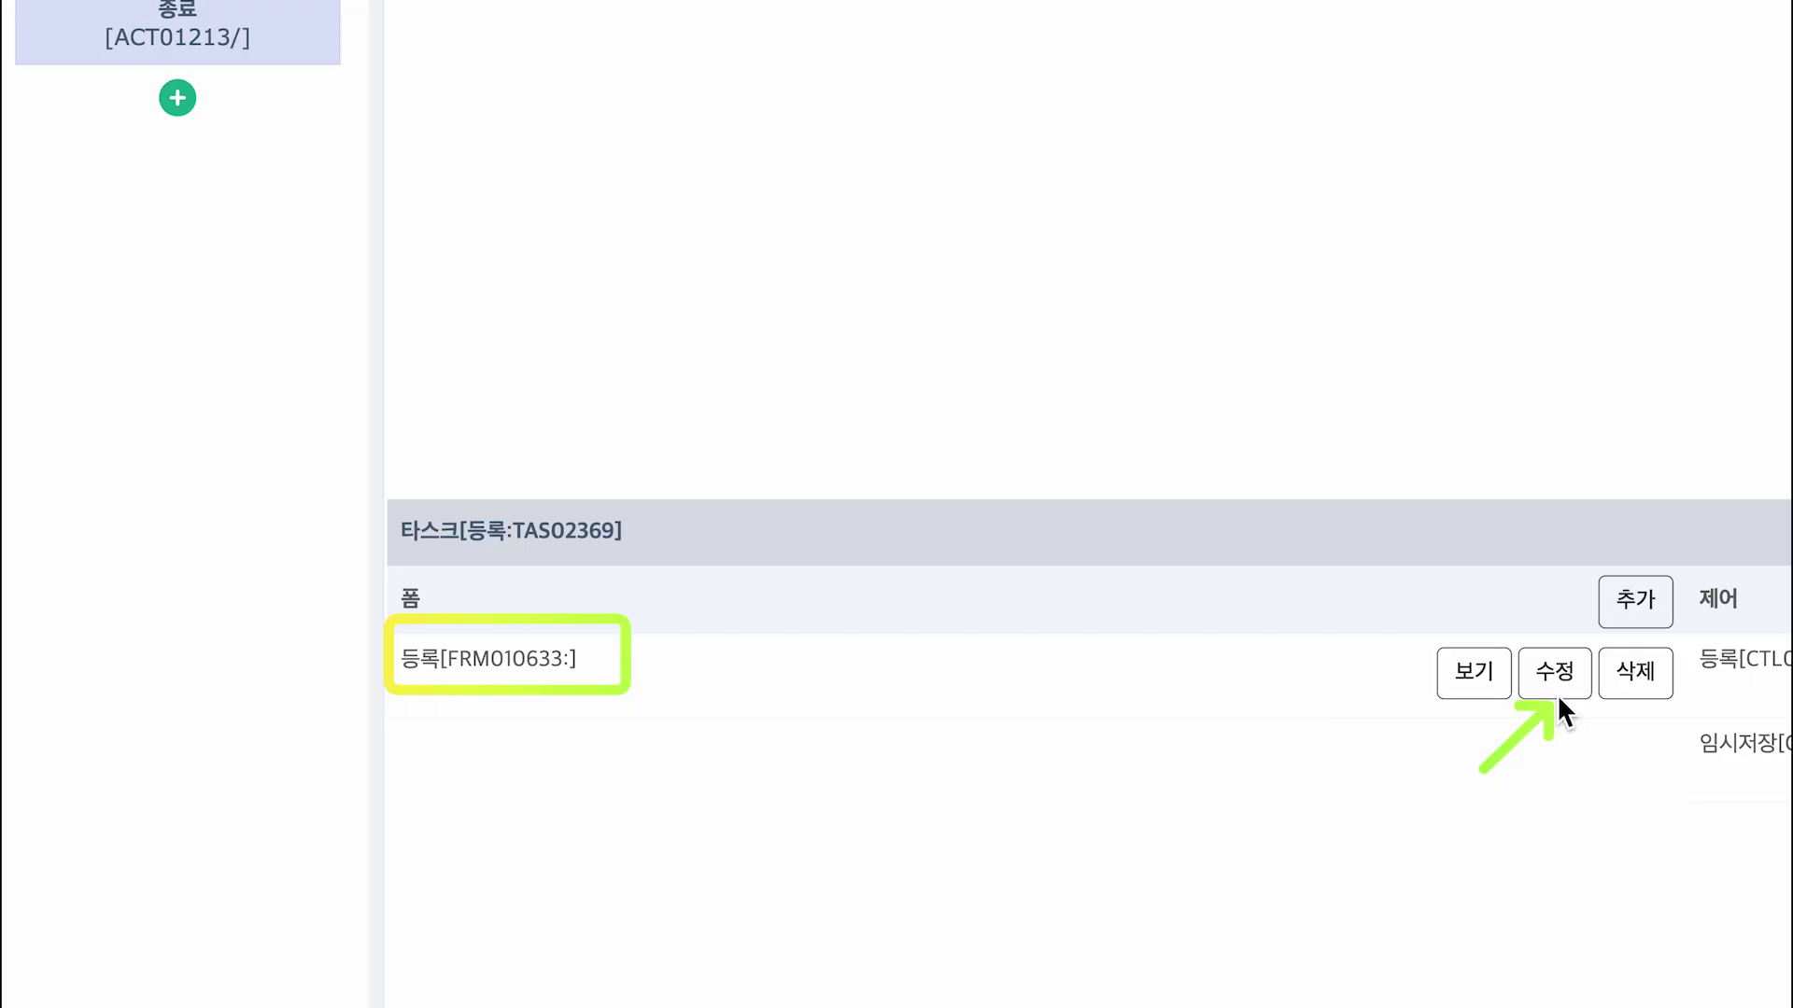
Add a group labelled 작업자 with a set inside it to the 등록 form.
click(1557, 691)
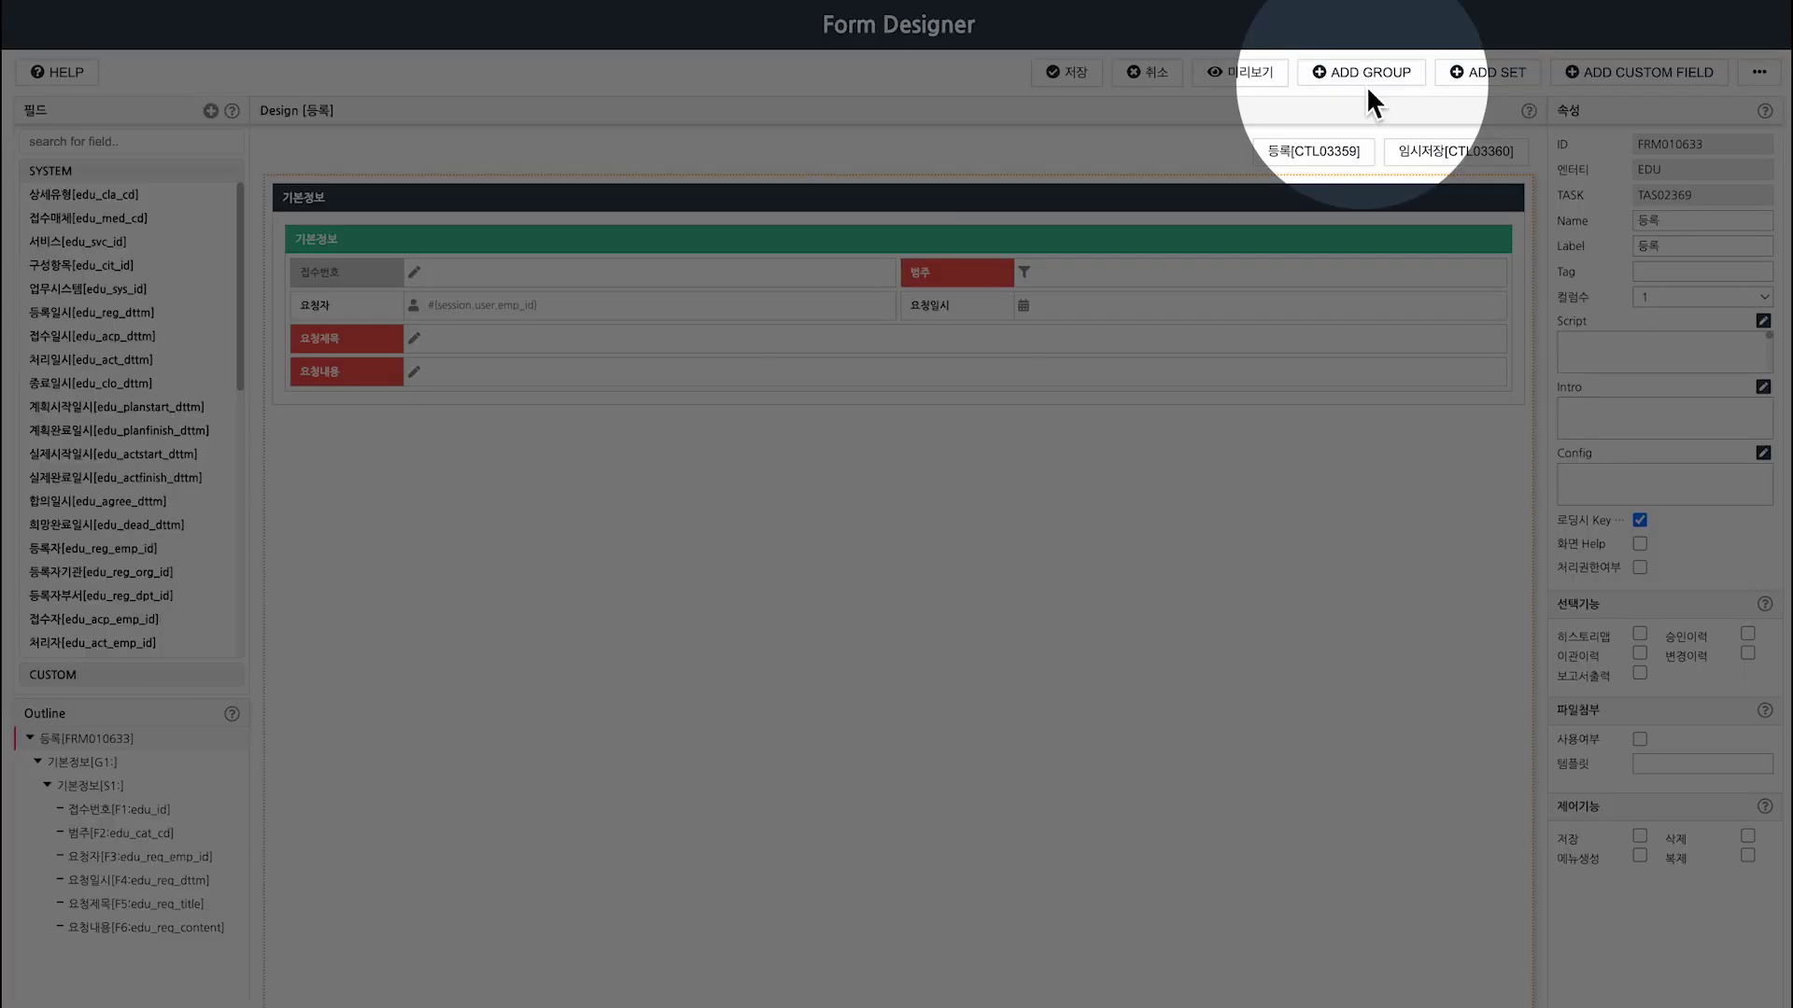
click(1366, 78)
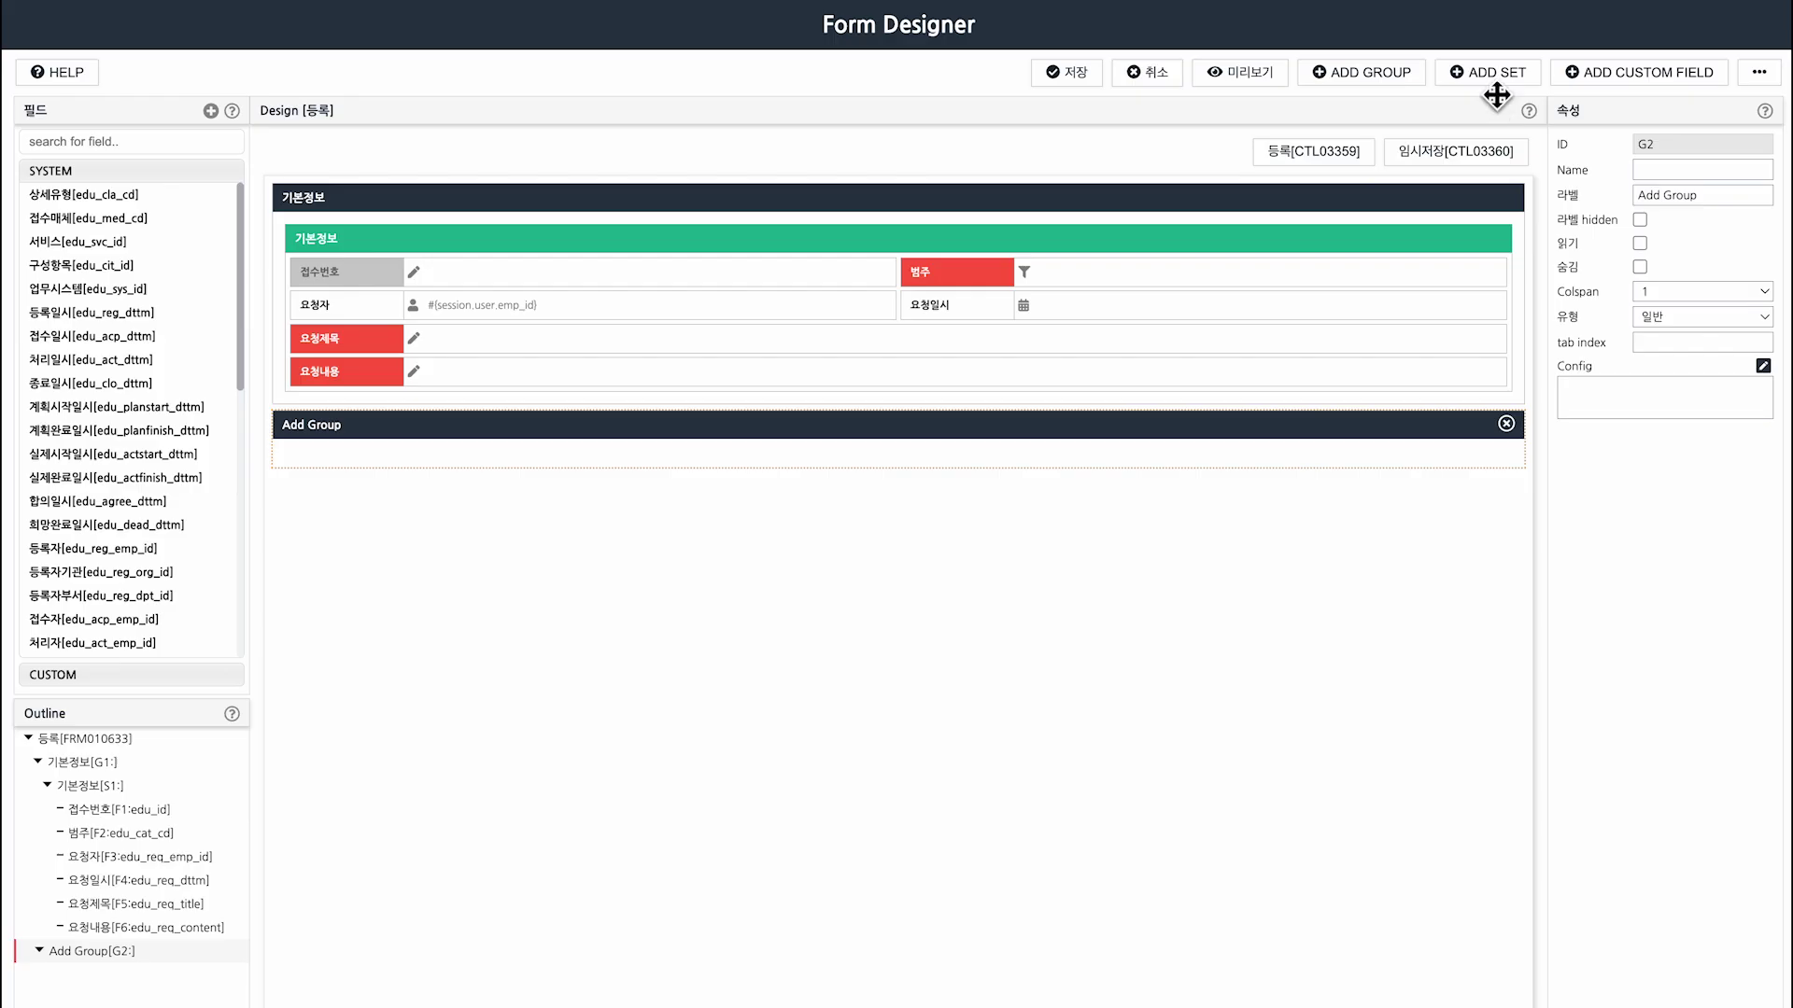
click(1488, 75)
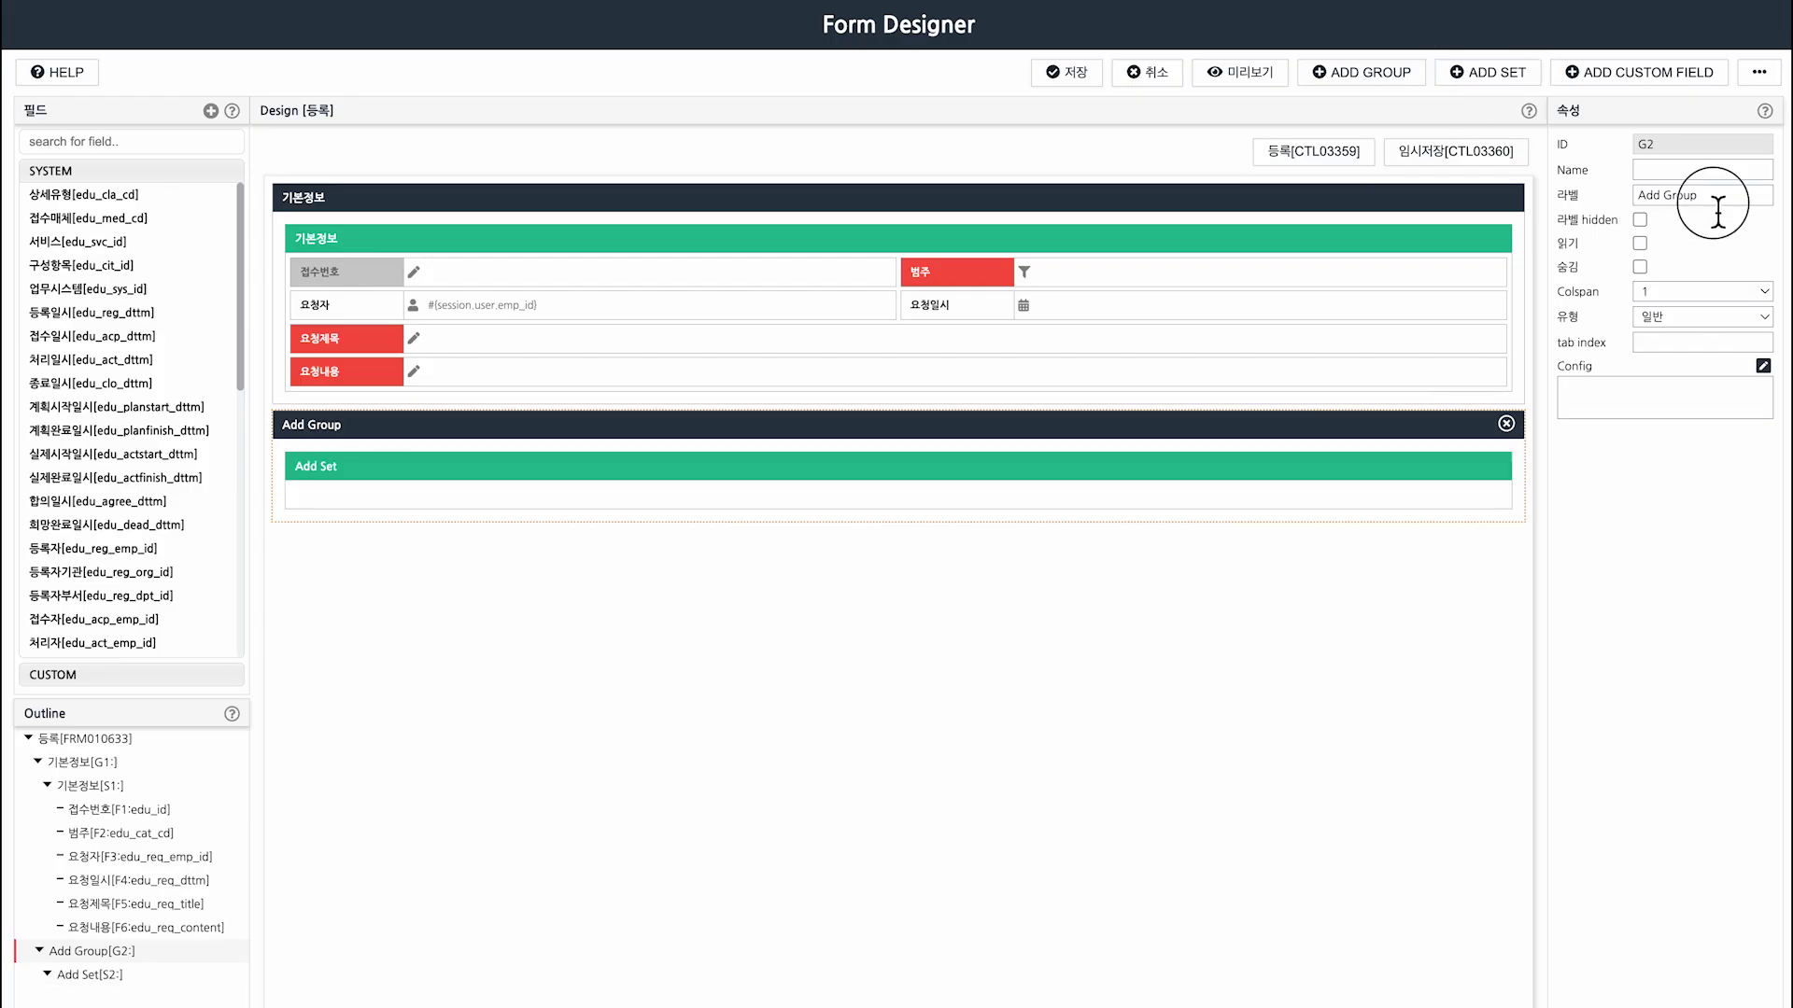
drag(1718, 208, 1619, 195)
text(작업자)
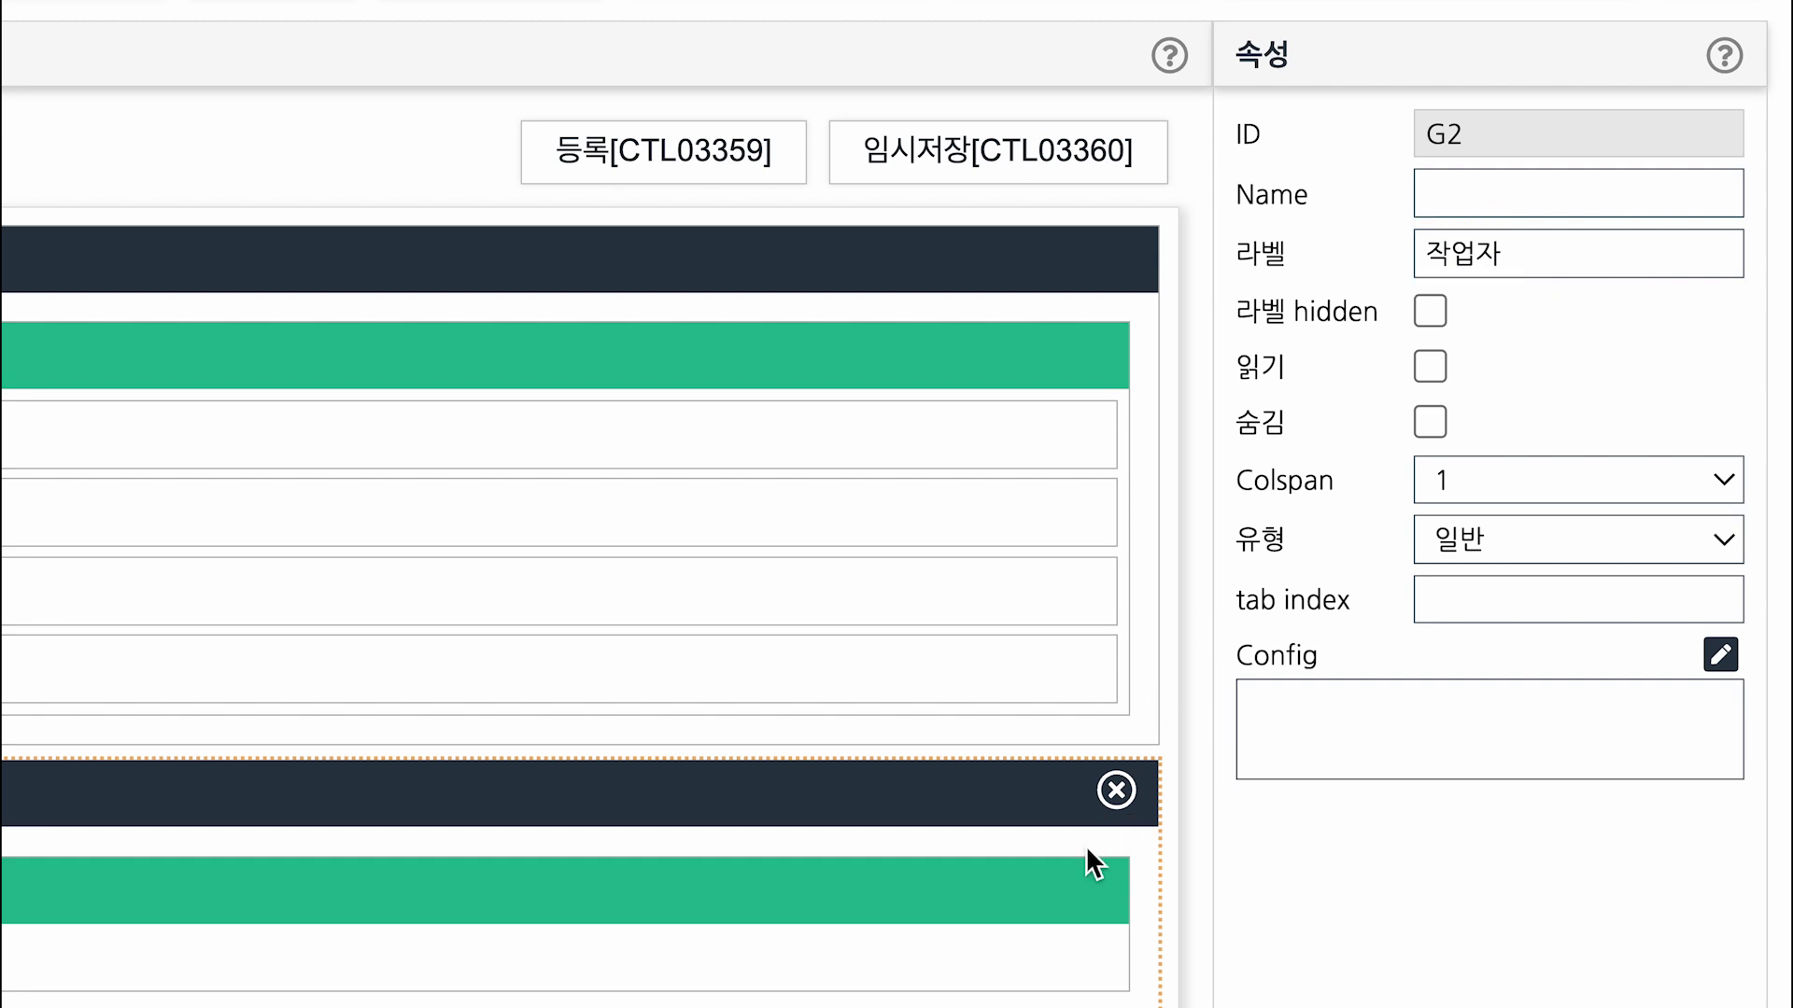
Label the set 추가(API) and add a custom field to it.
click(1081, 891)
drag(1600, 268, 1395, 271)
text(ㅊ)
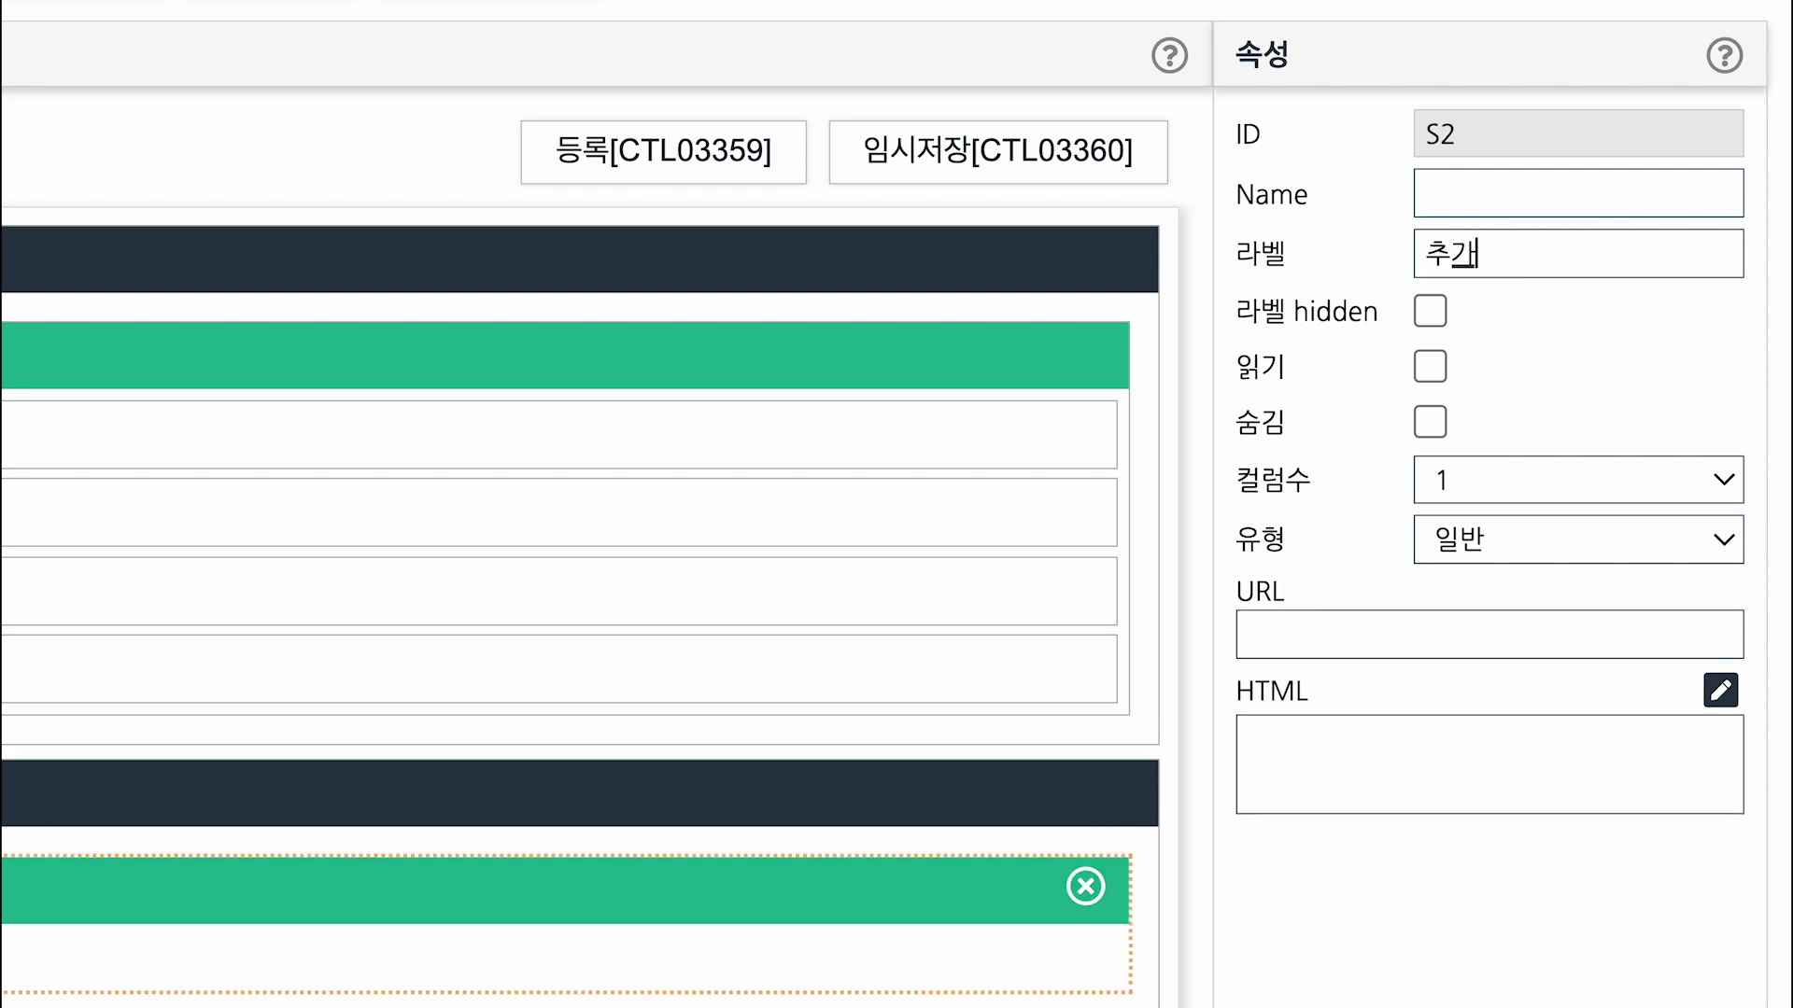
text(가(API))
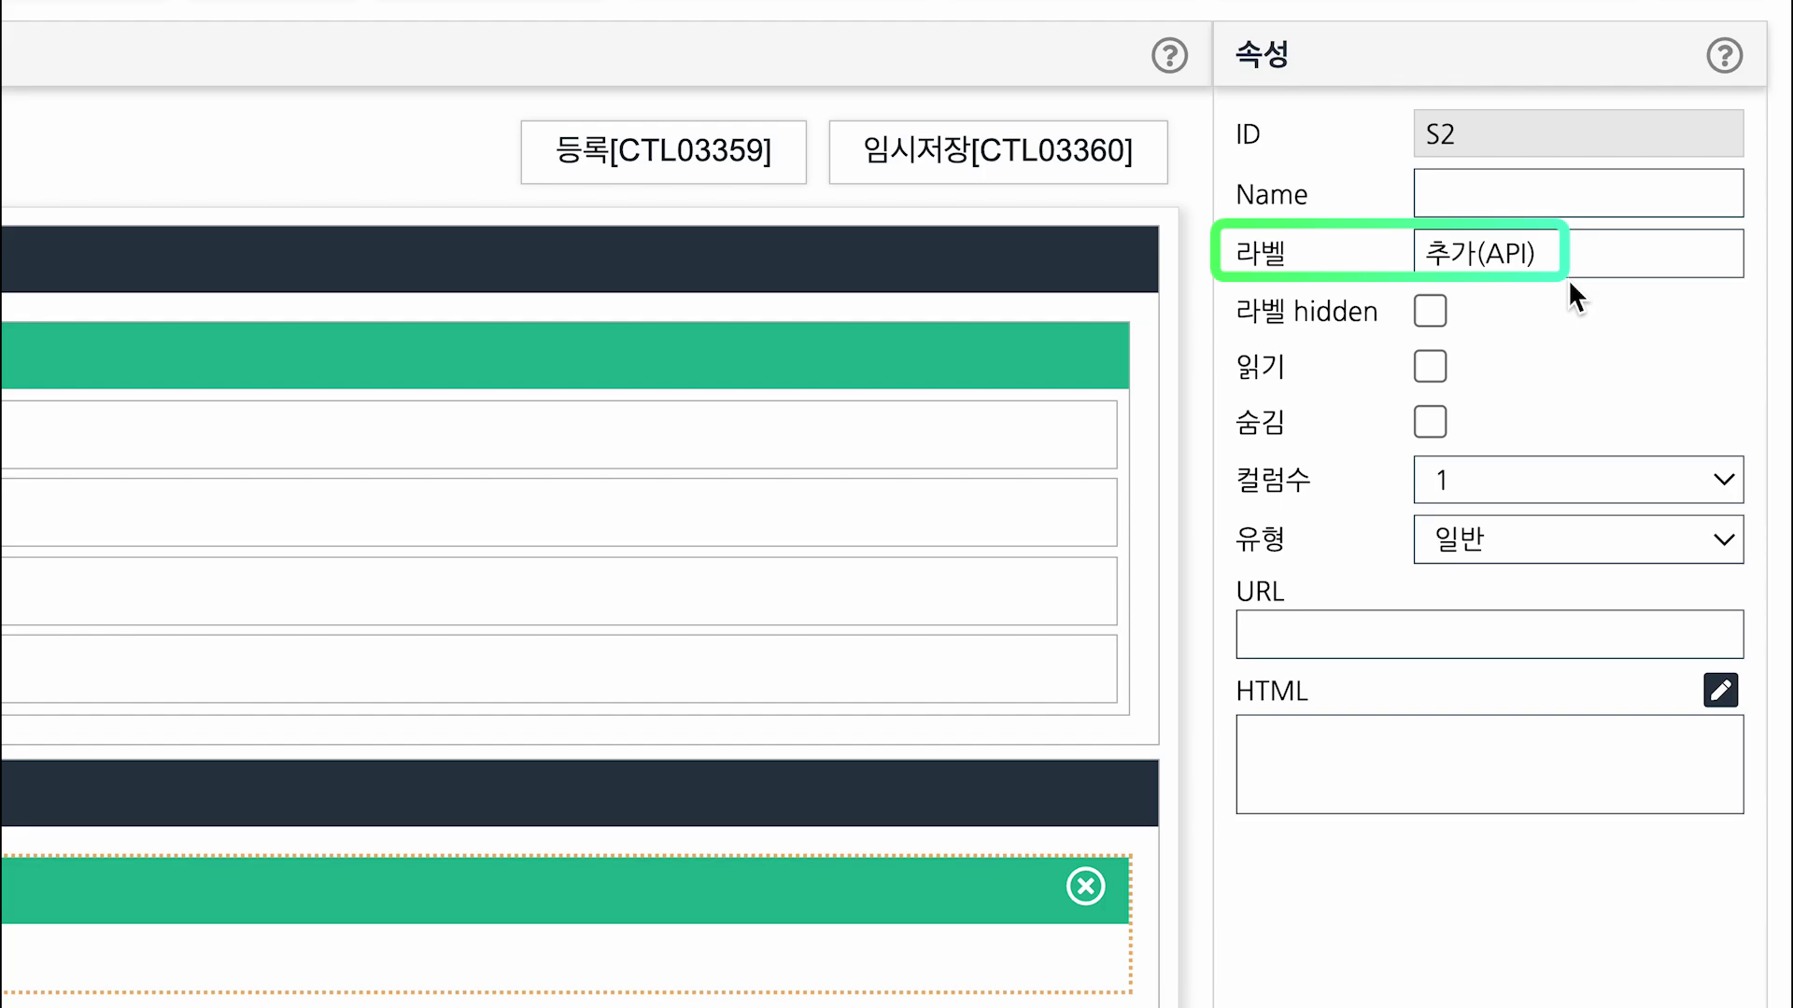
text(릴레이션 다른 엔)
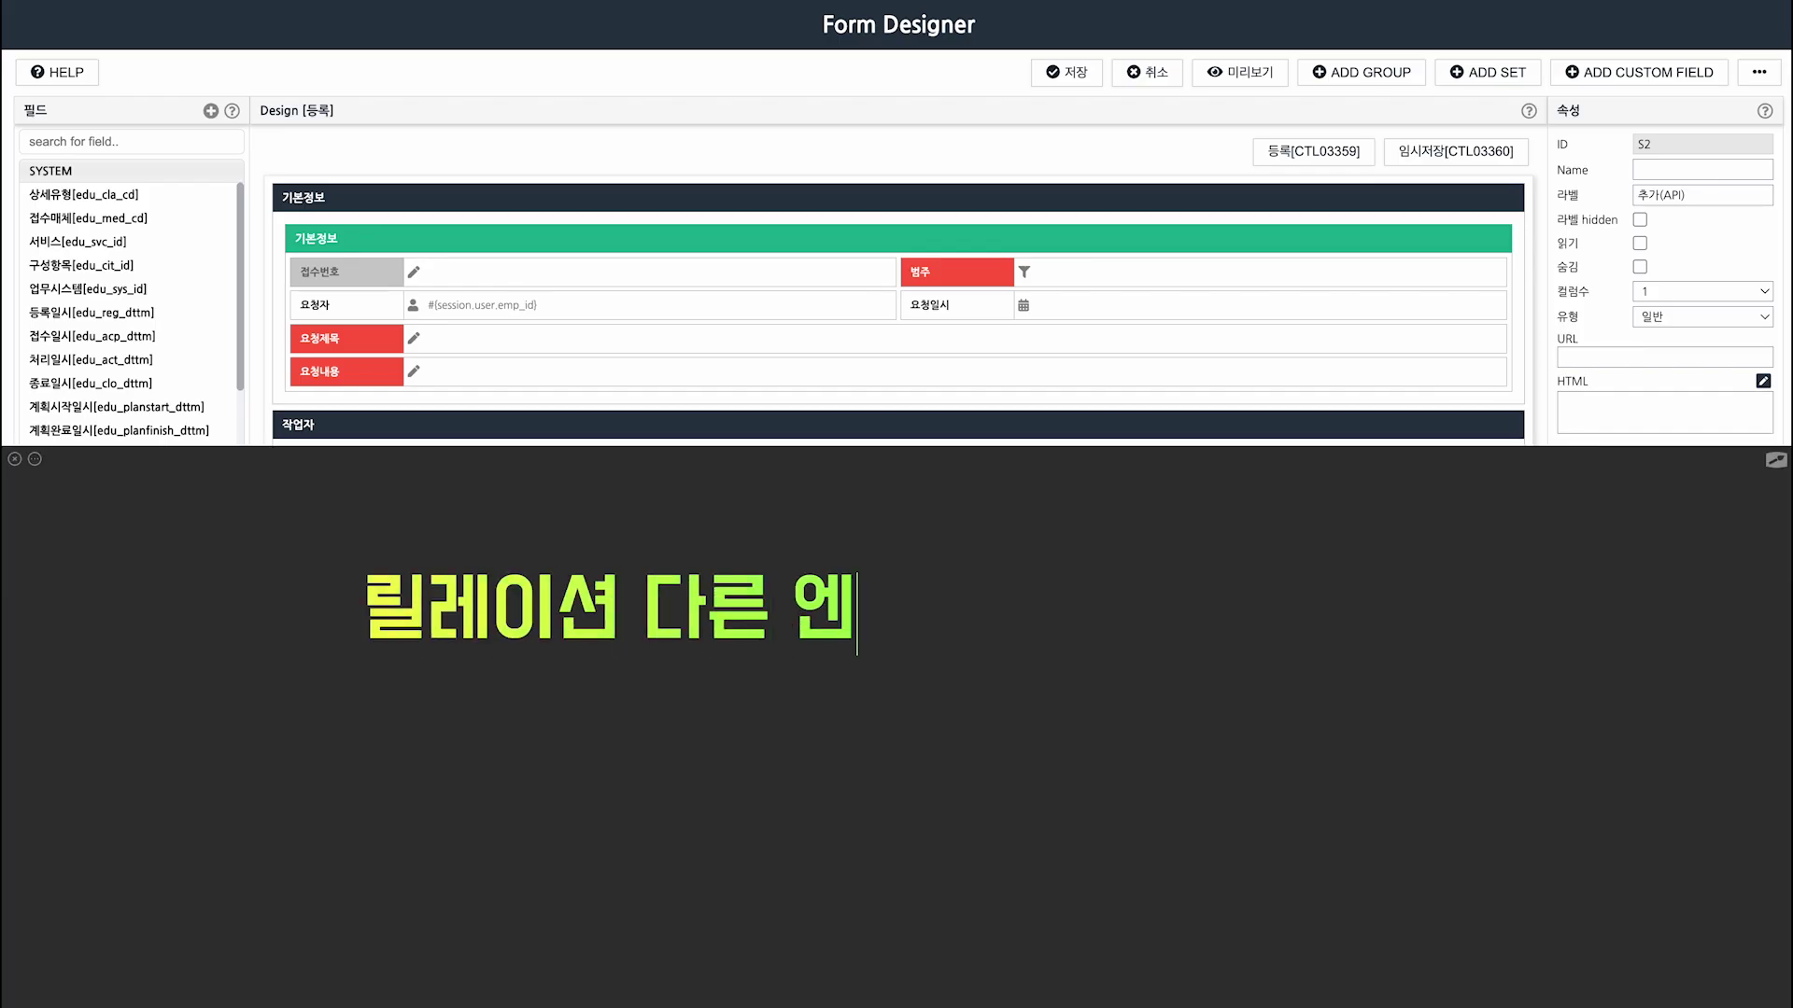
text(터티의 데이터 포함)
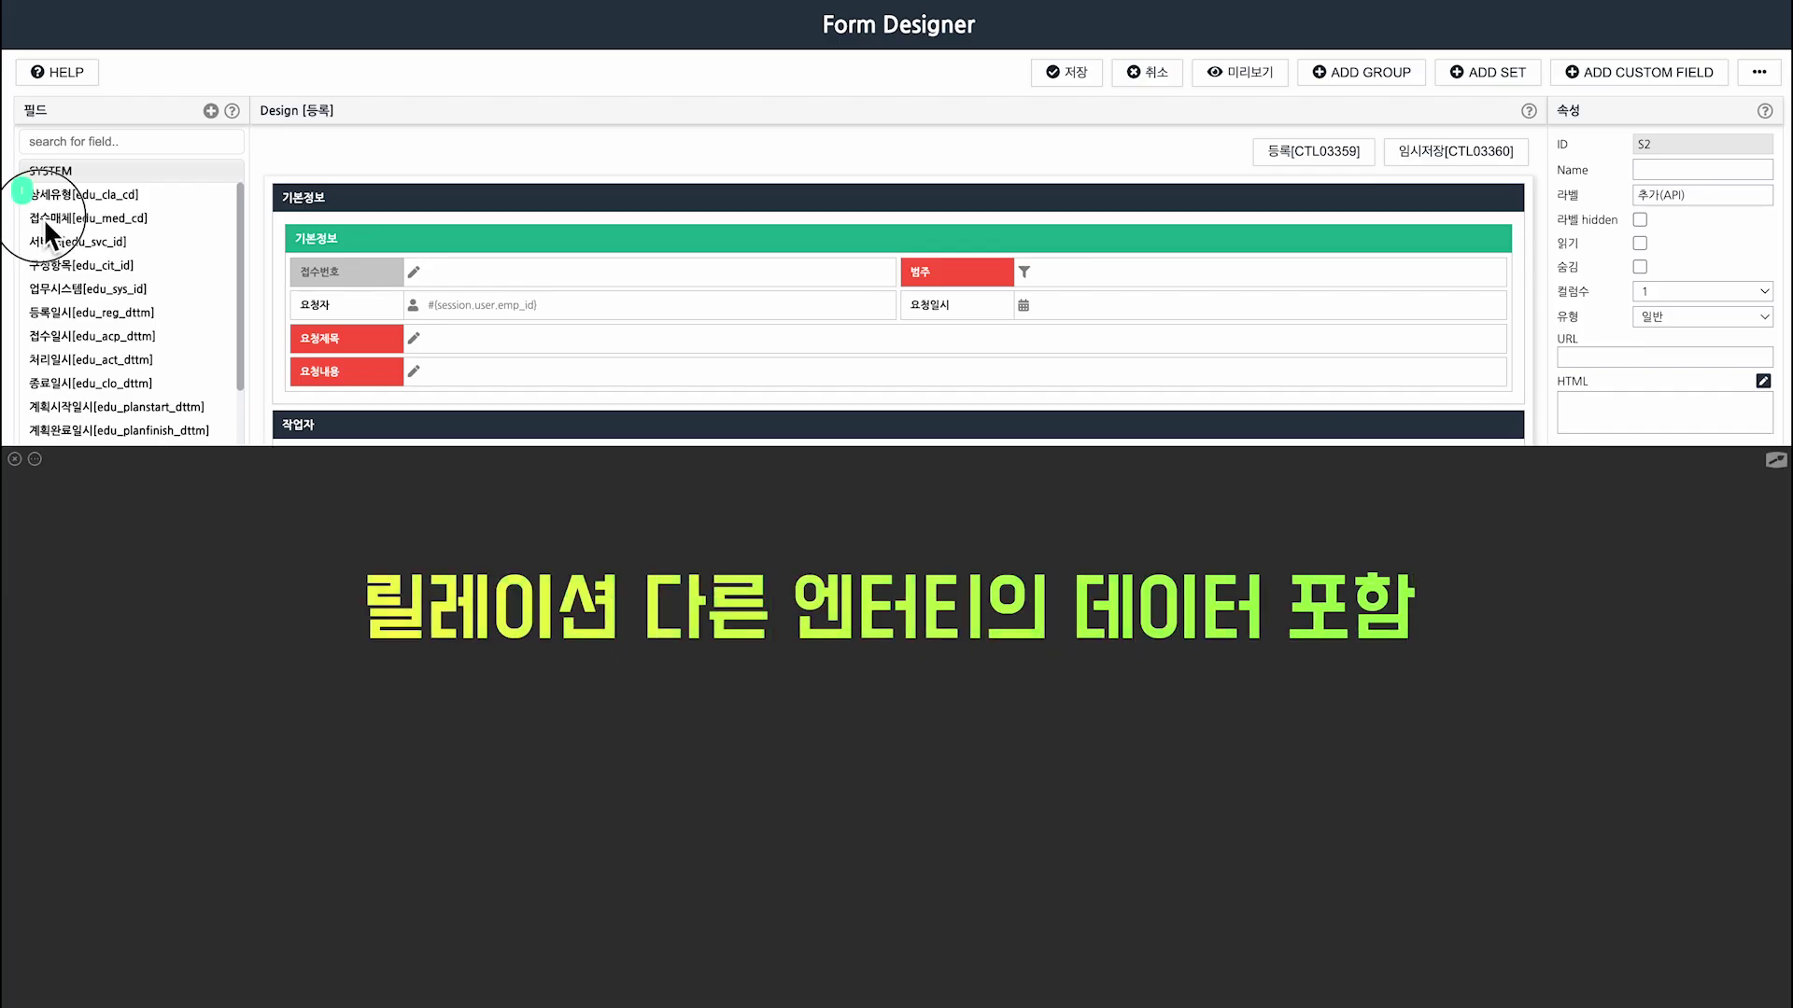
drag(299, 685, 352, 739)
text(필드 하나에 정보)
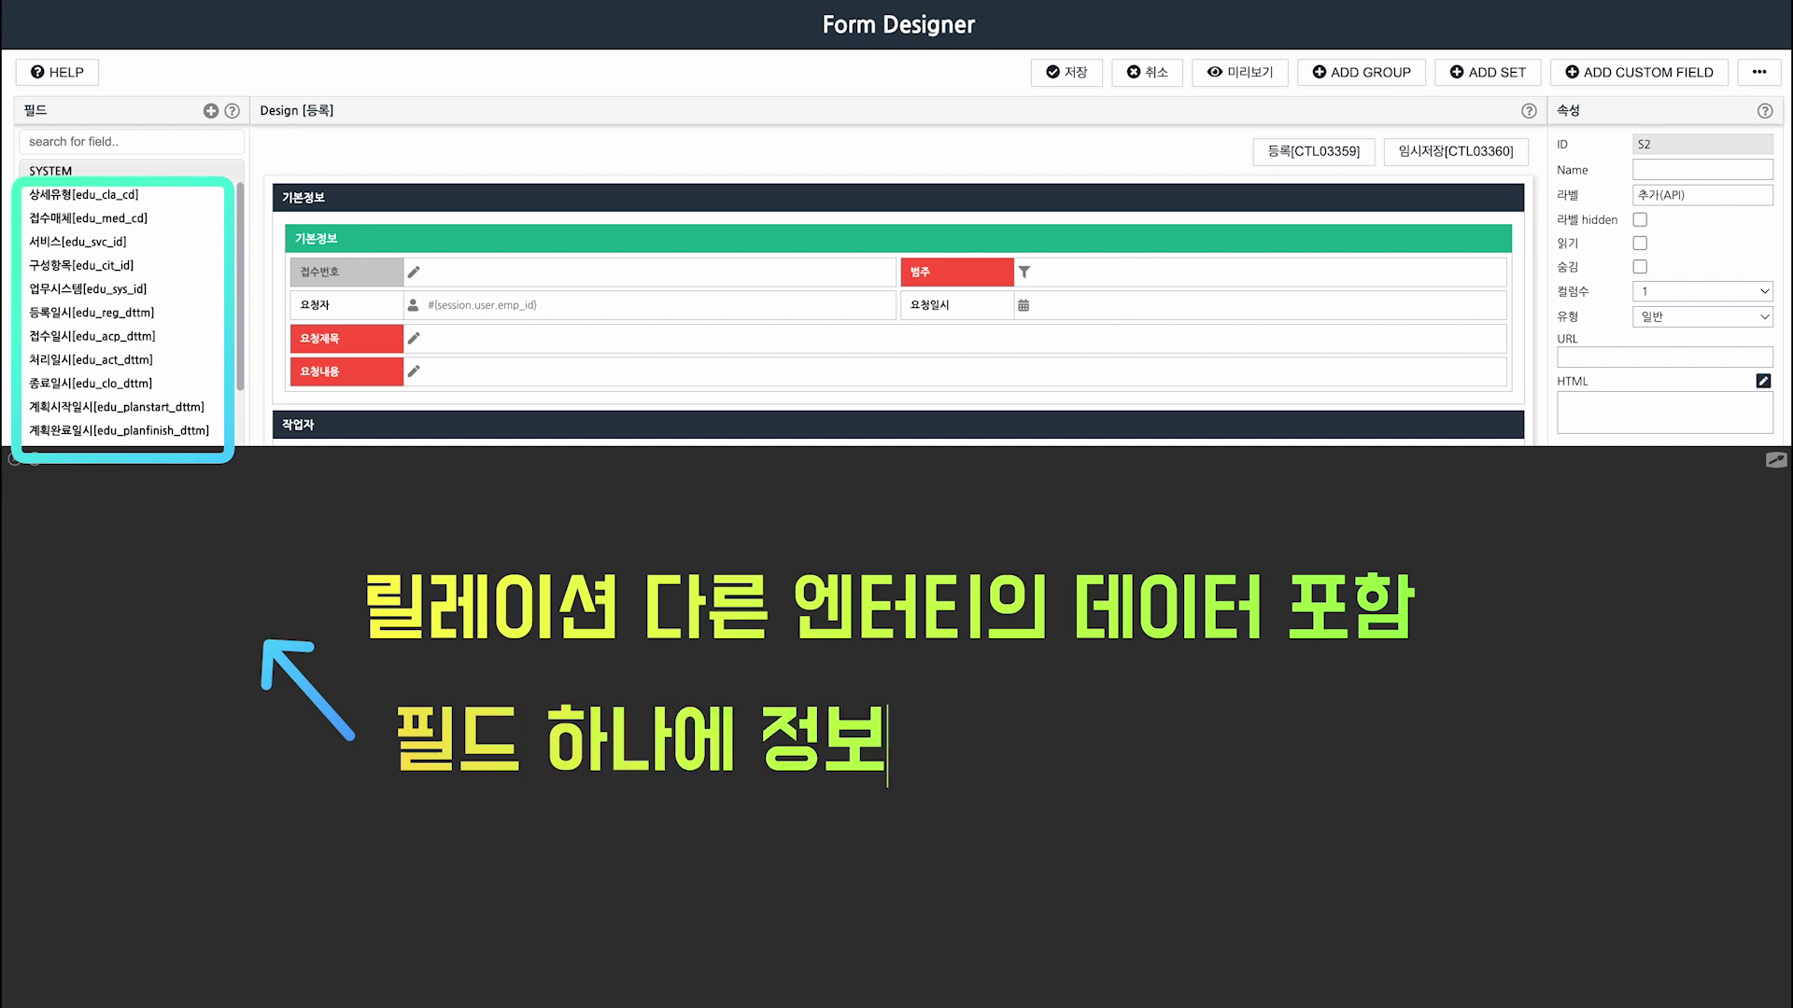
text( 담기 불가!)
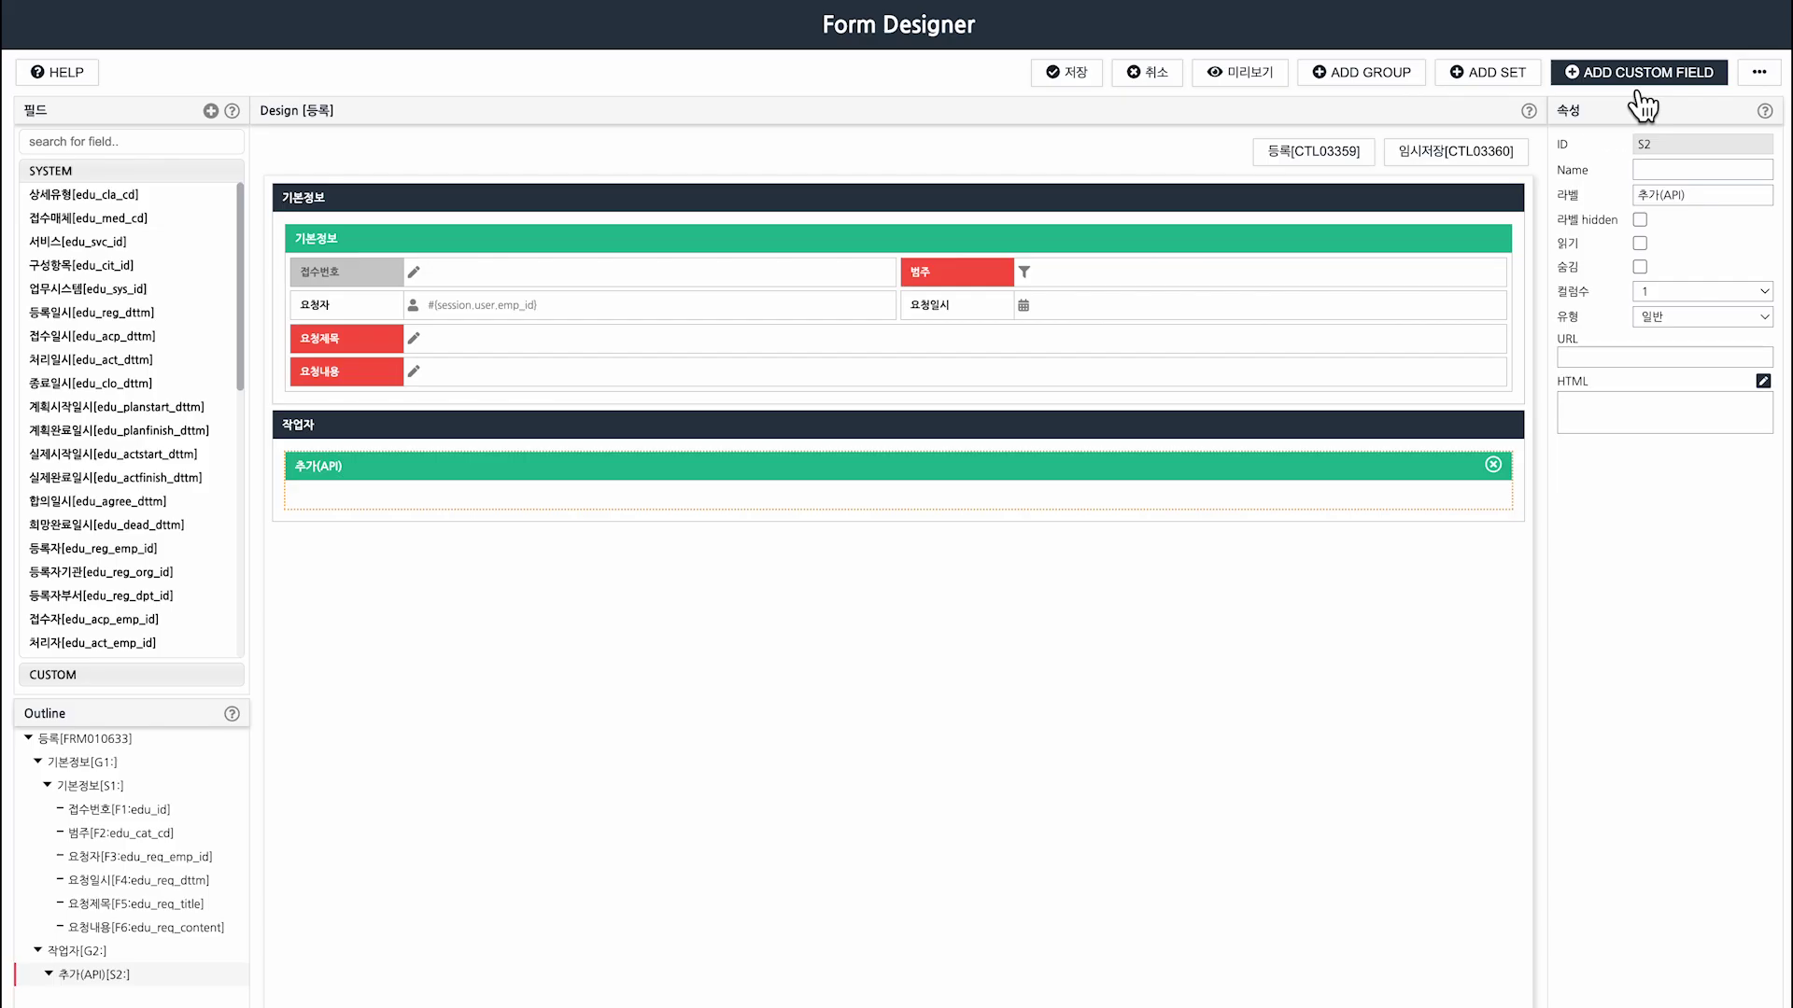
click(1620, 74)
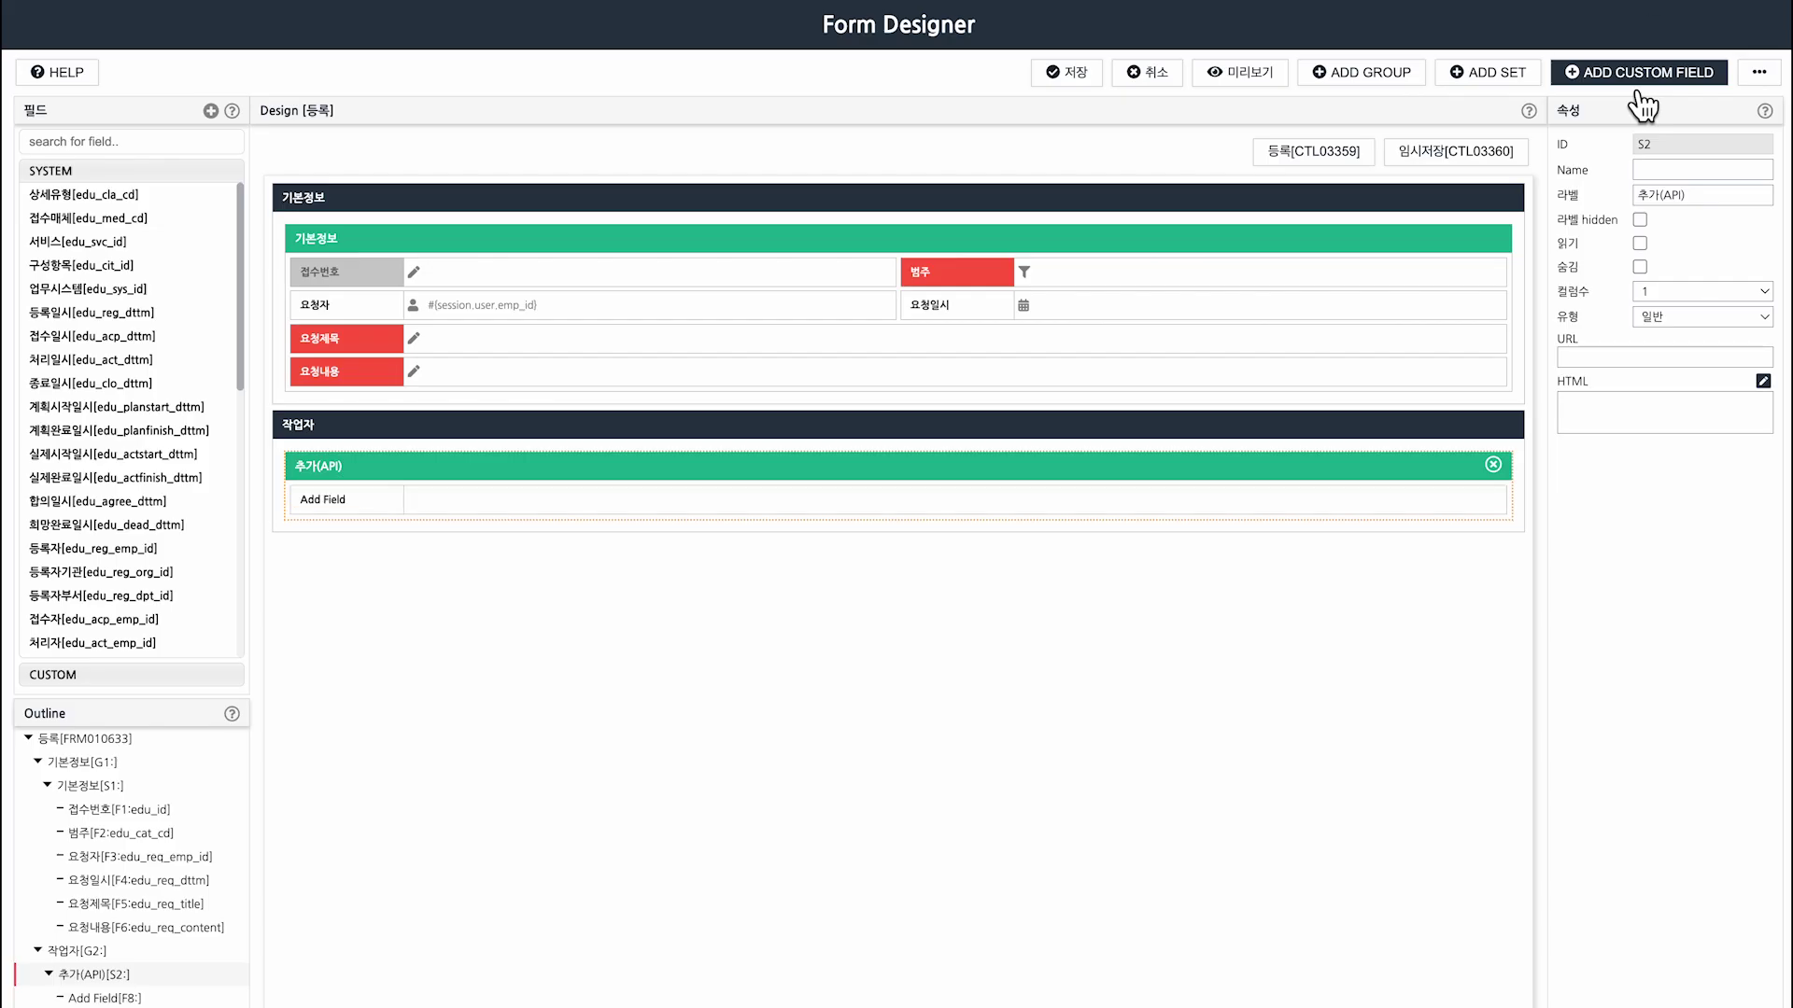
Clear the new field's default label and make it a Custom.Relation atom.
click(1349, 503)
drag(1699, 200, 1632, 202)
key(BackSpace)
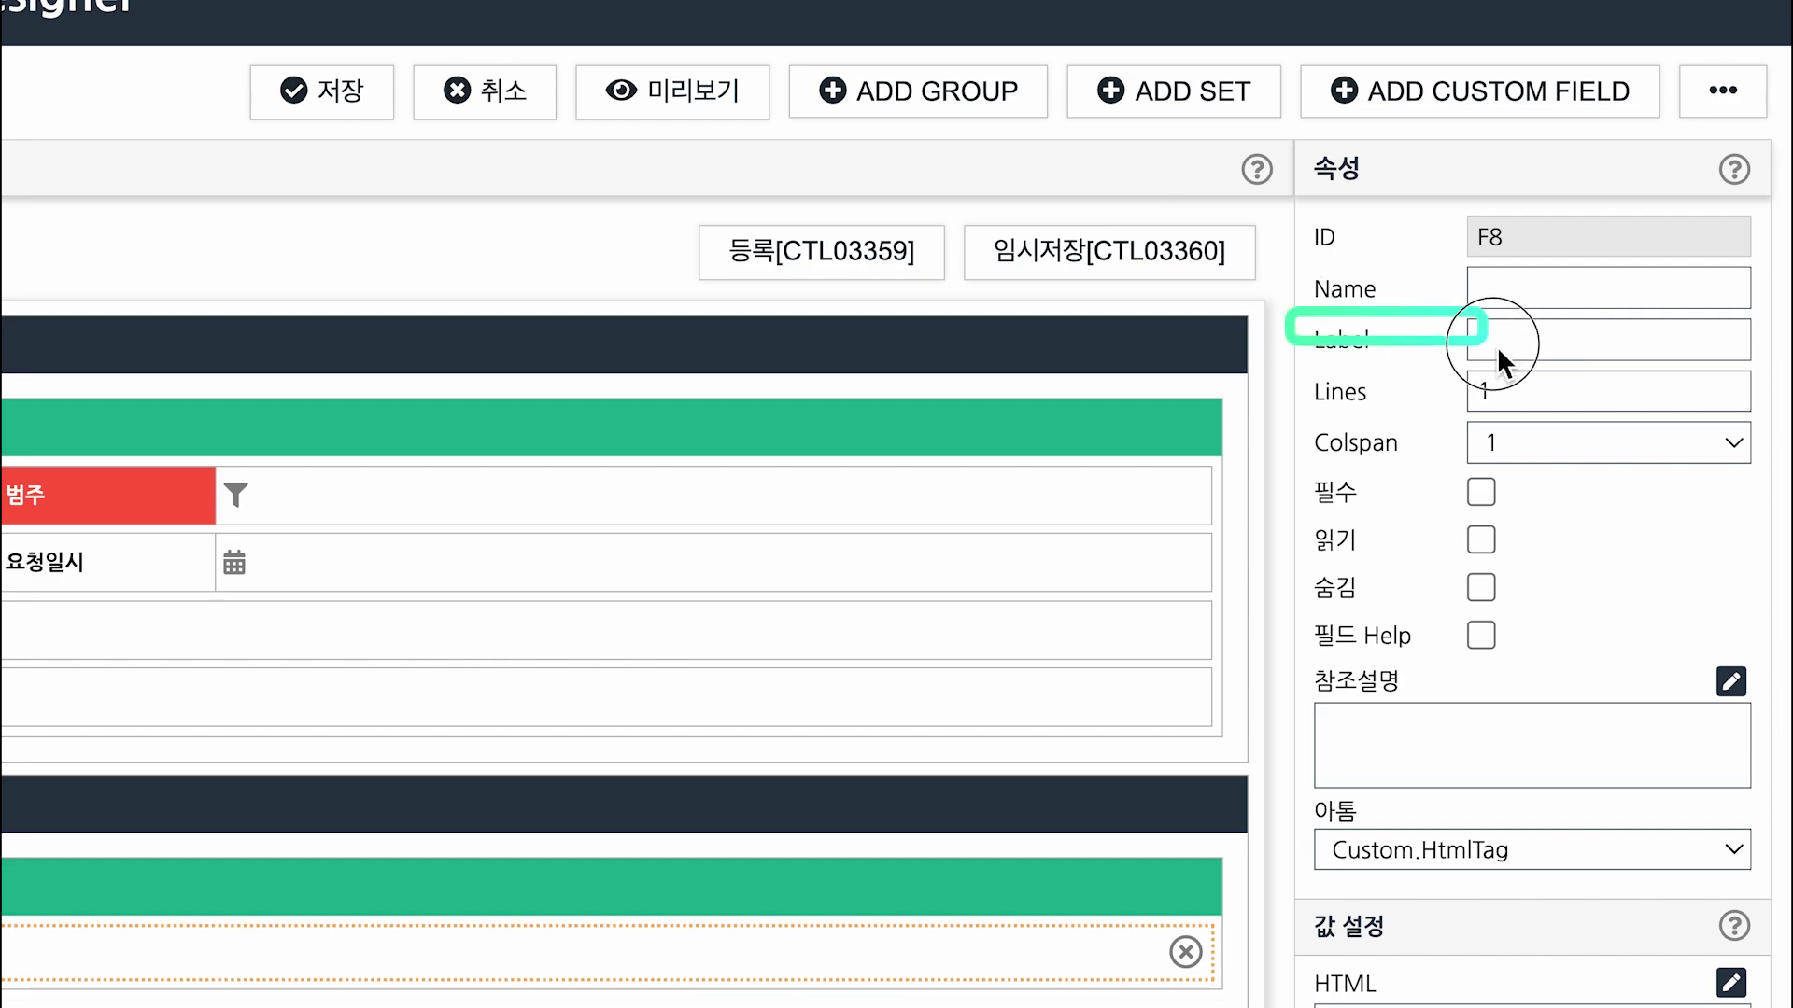
click(1585, 366)
scroll(1774, 758, down, 4)
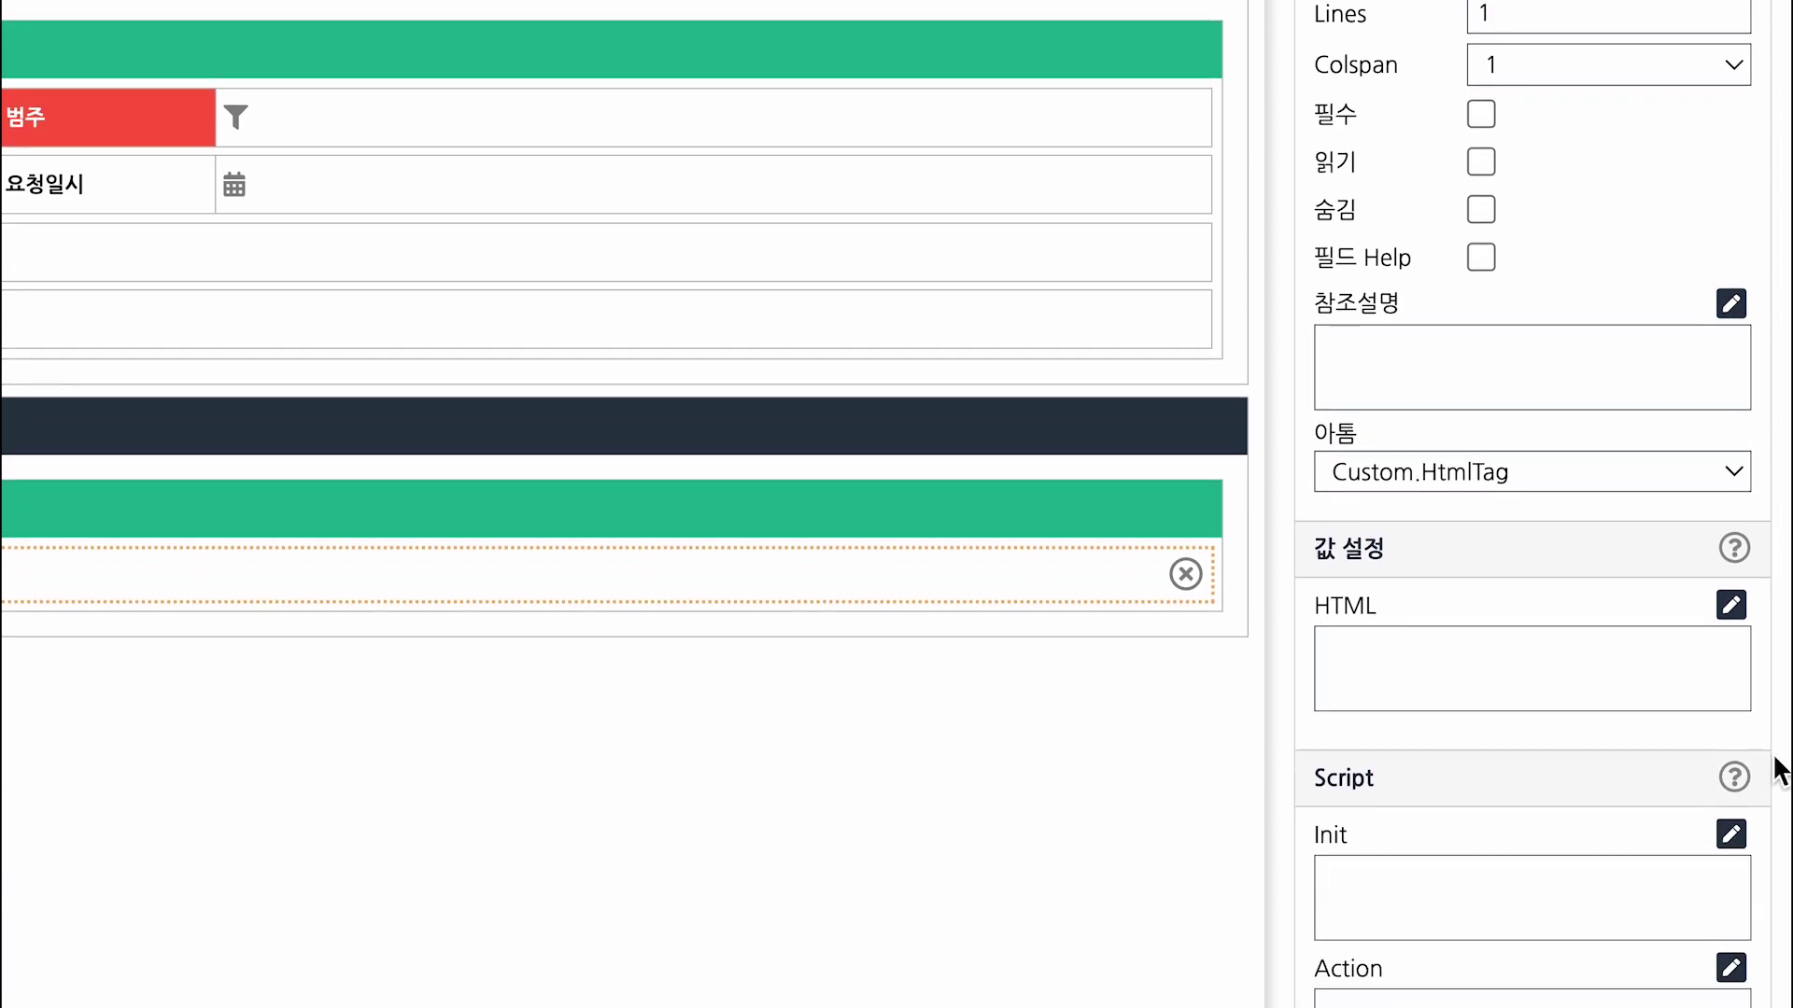
scroll(1778, 770, down, 1)
click(1729, 456)
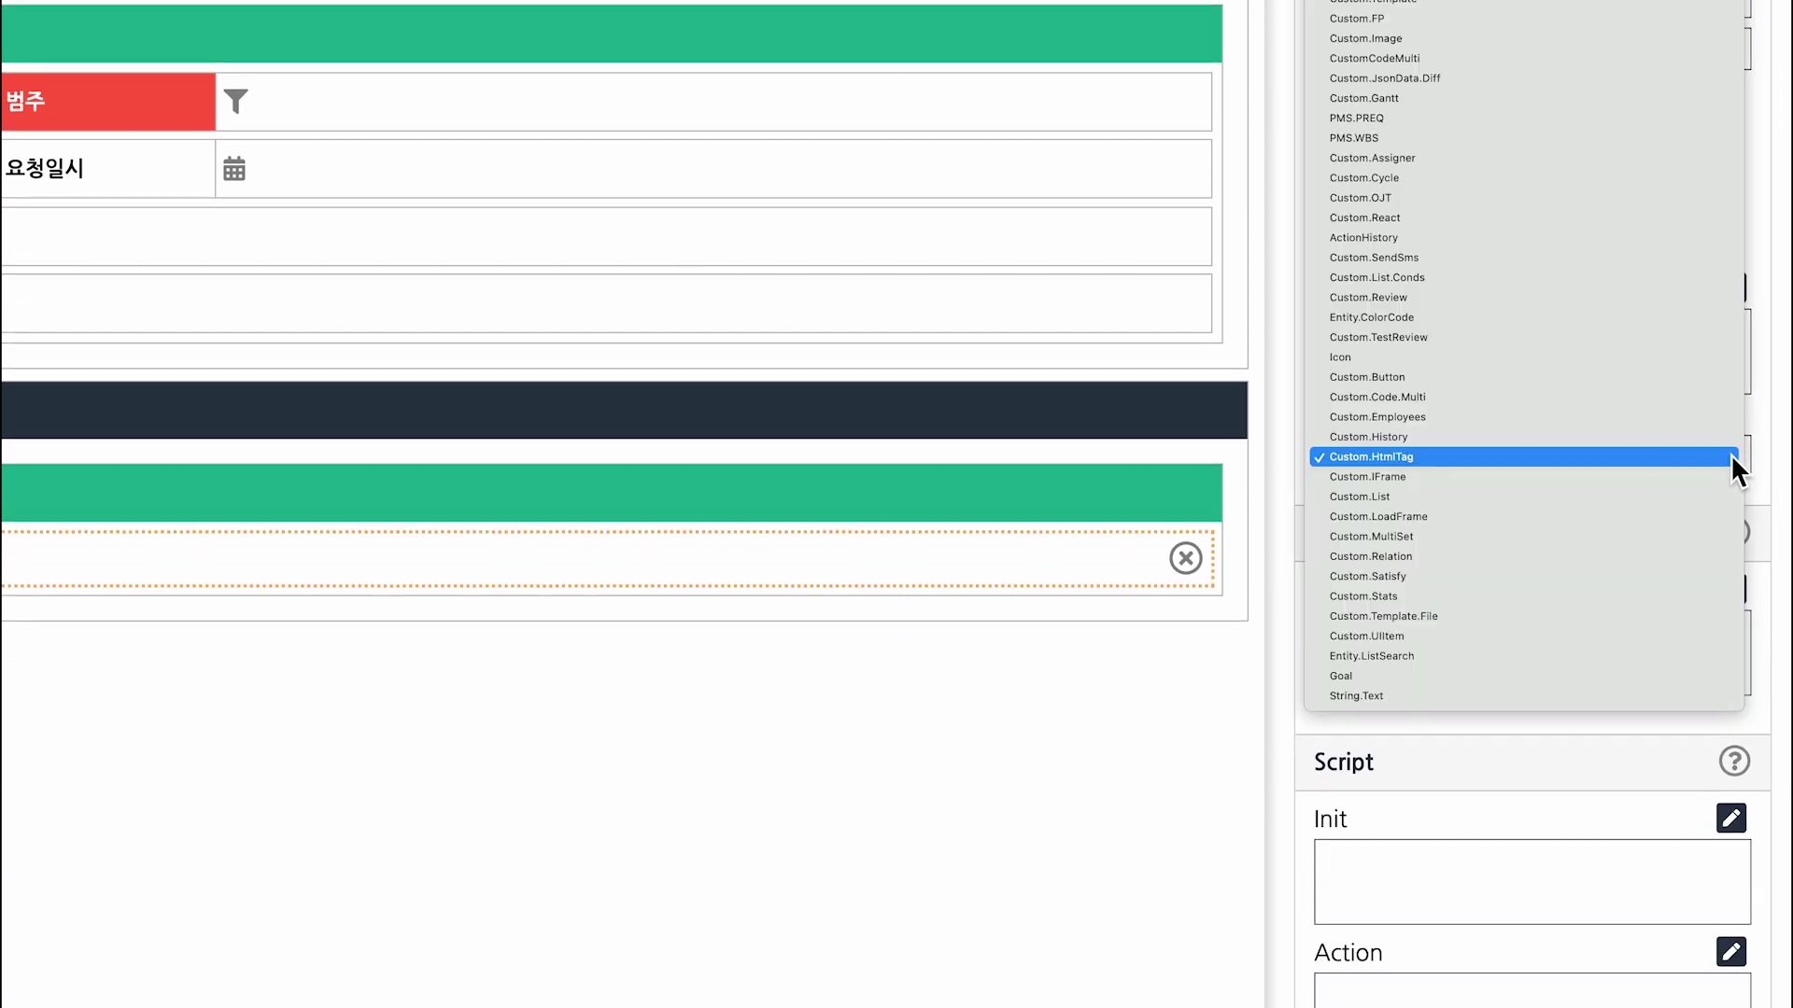
click(1696, 564)
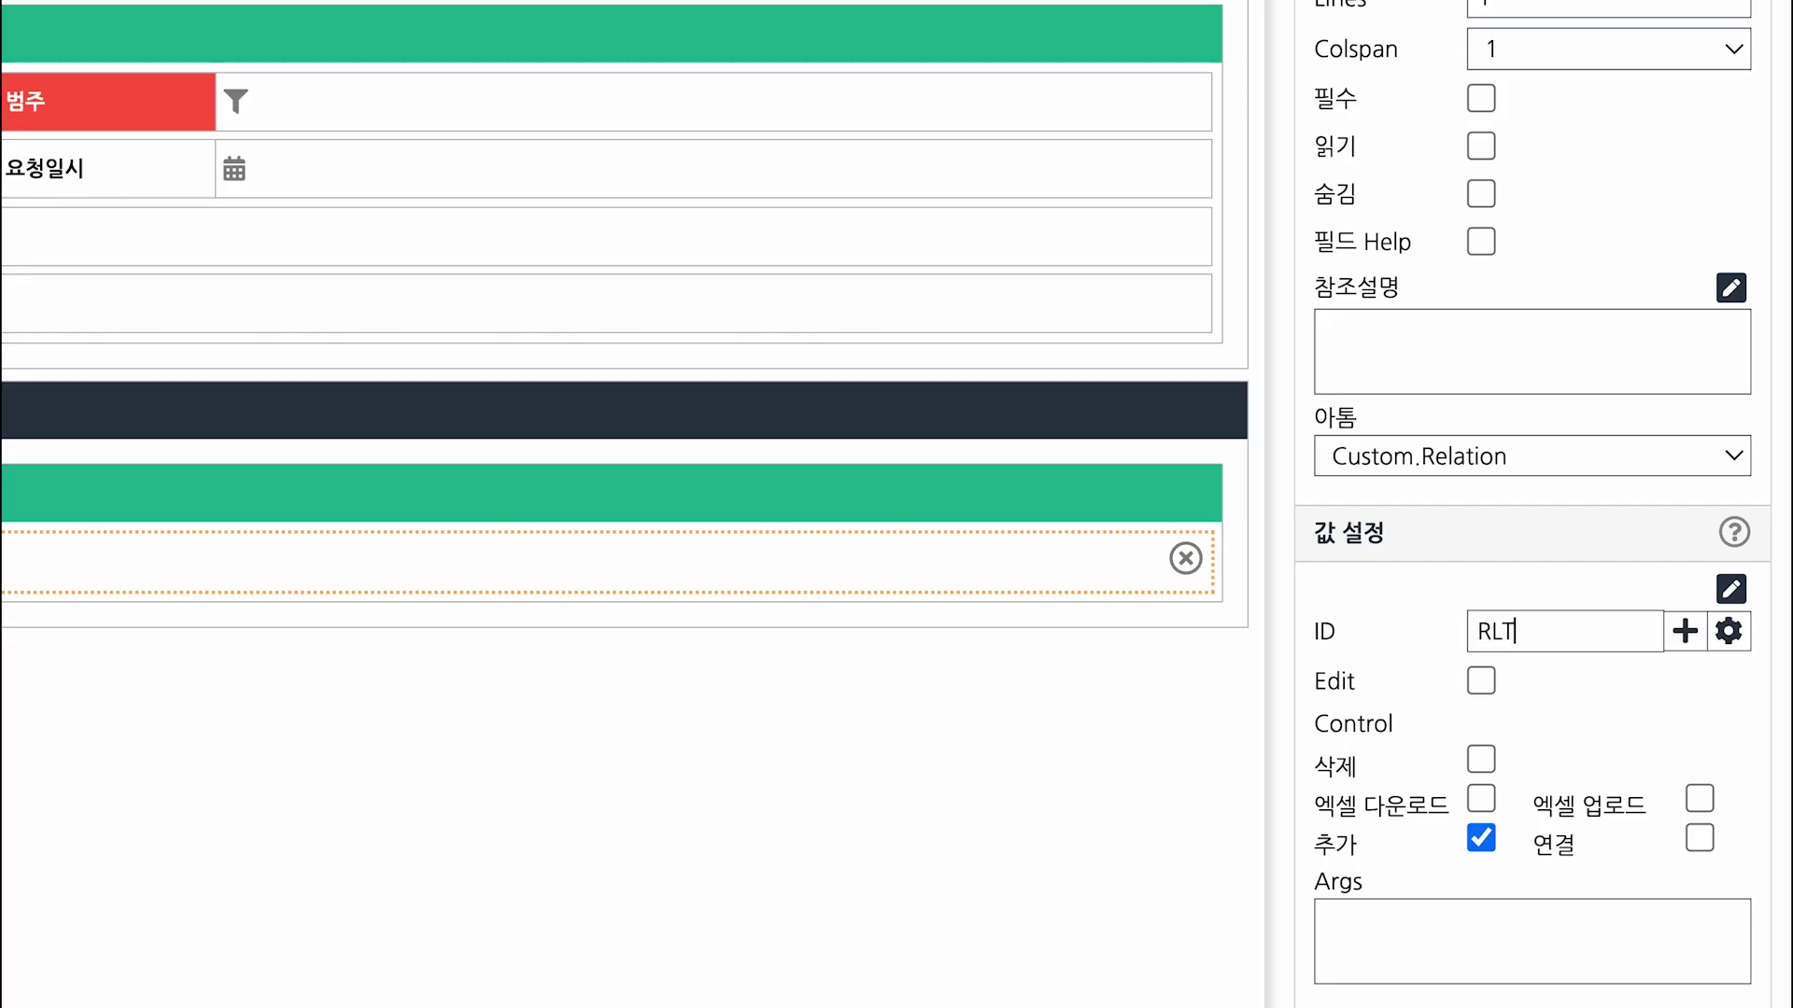
Bind the field to RLTEDU, allow deleting rows, and save the form.
click(1312, 599)
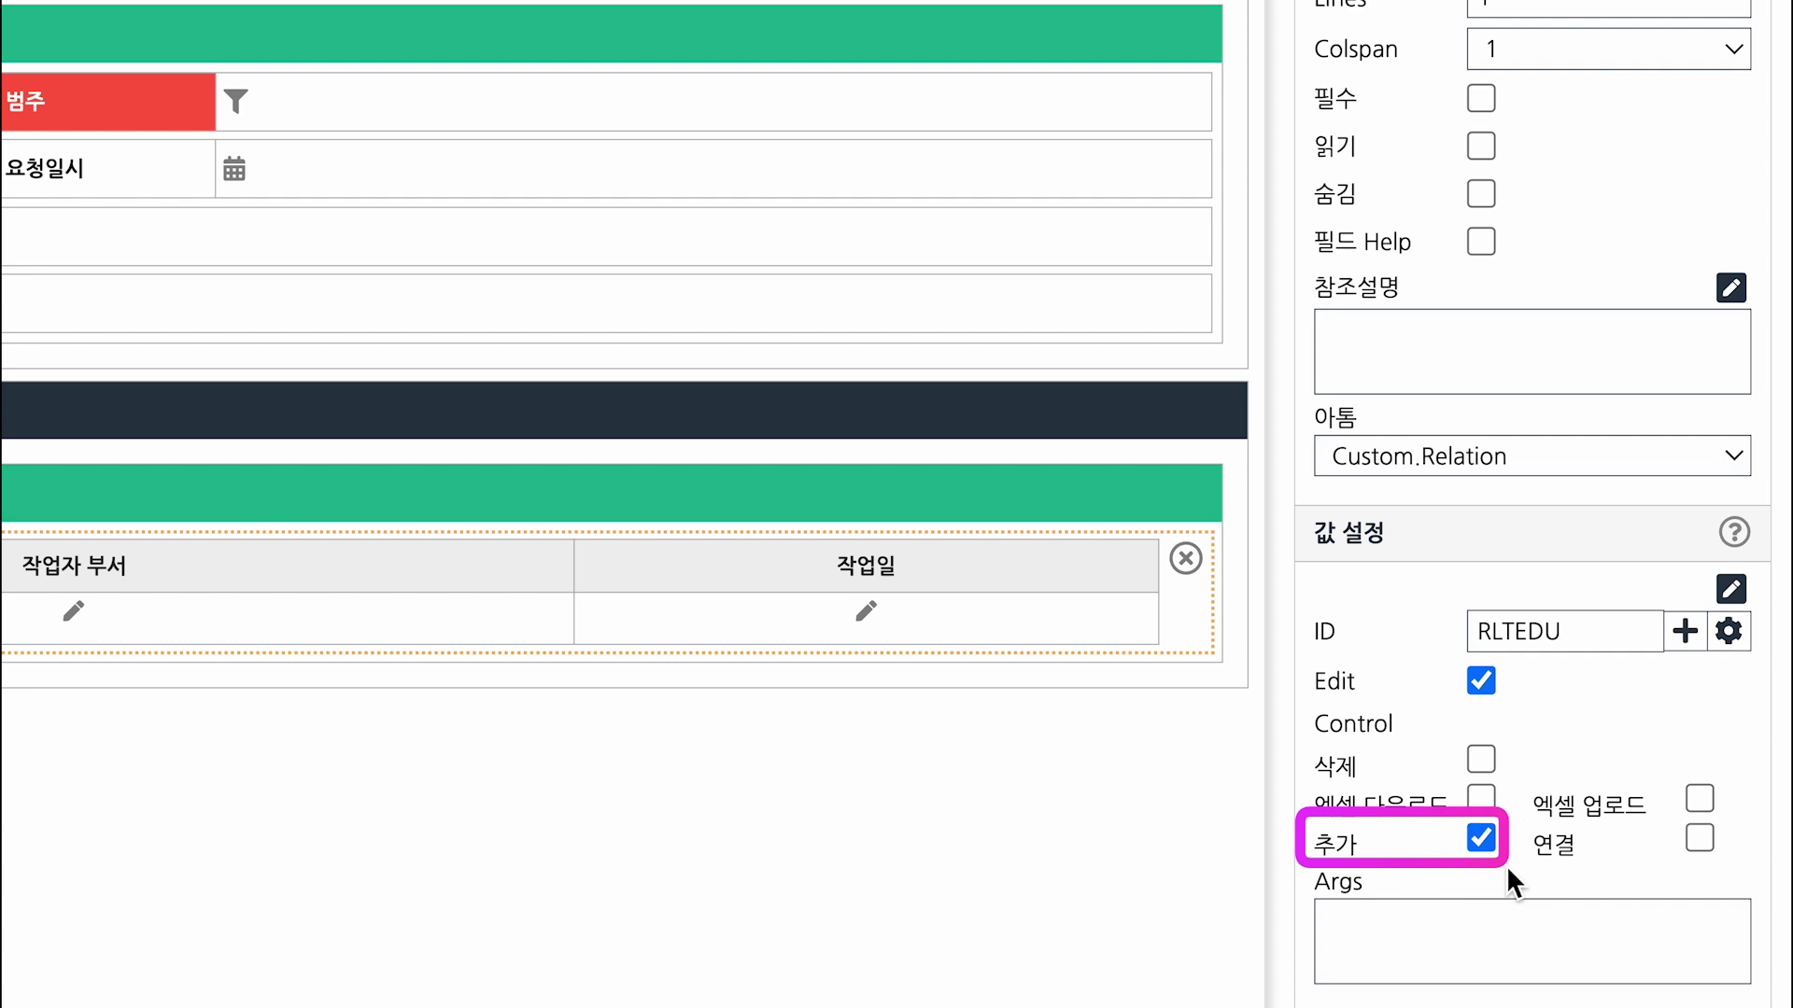
click(1484, 759)
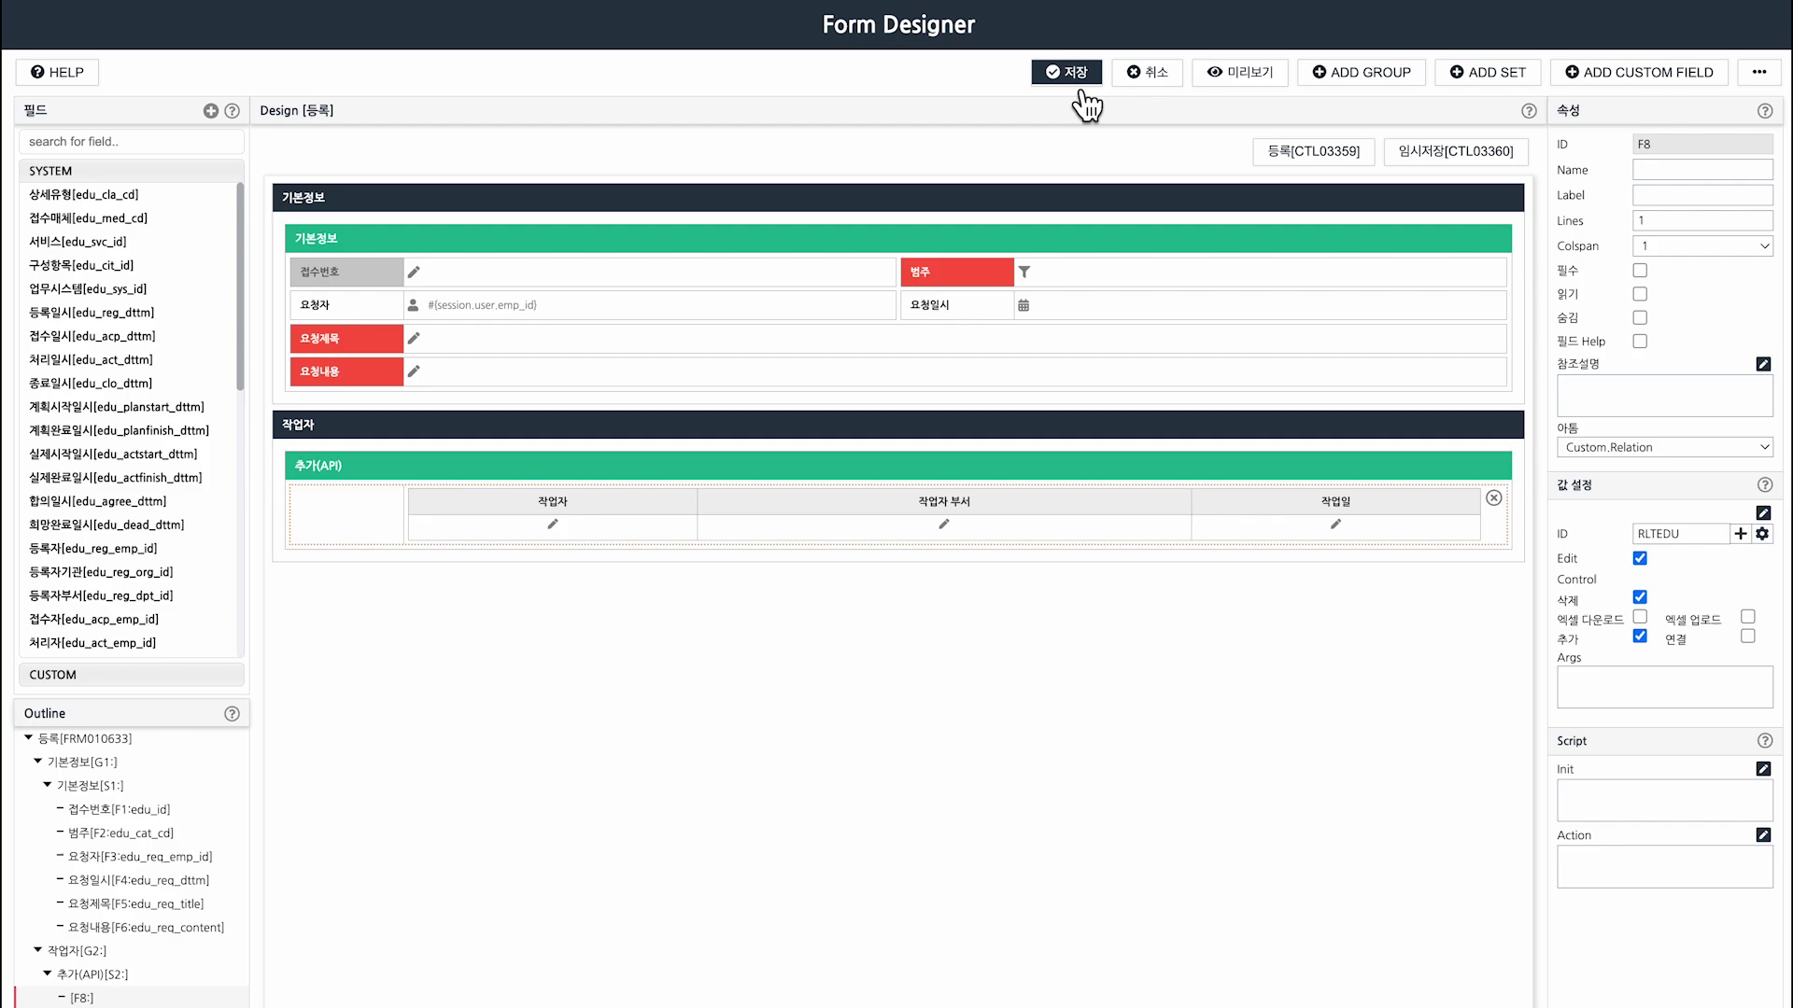
click(1072, 79)
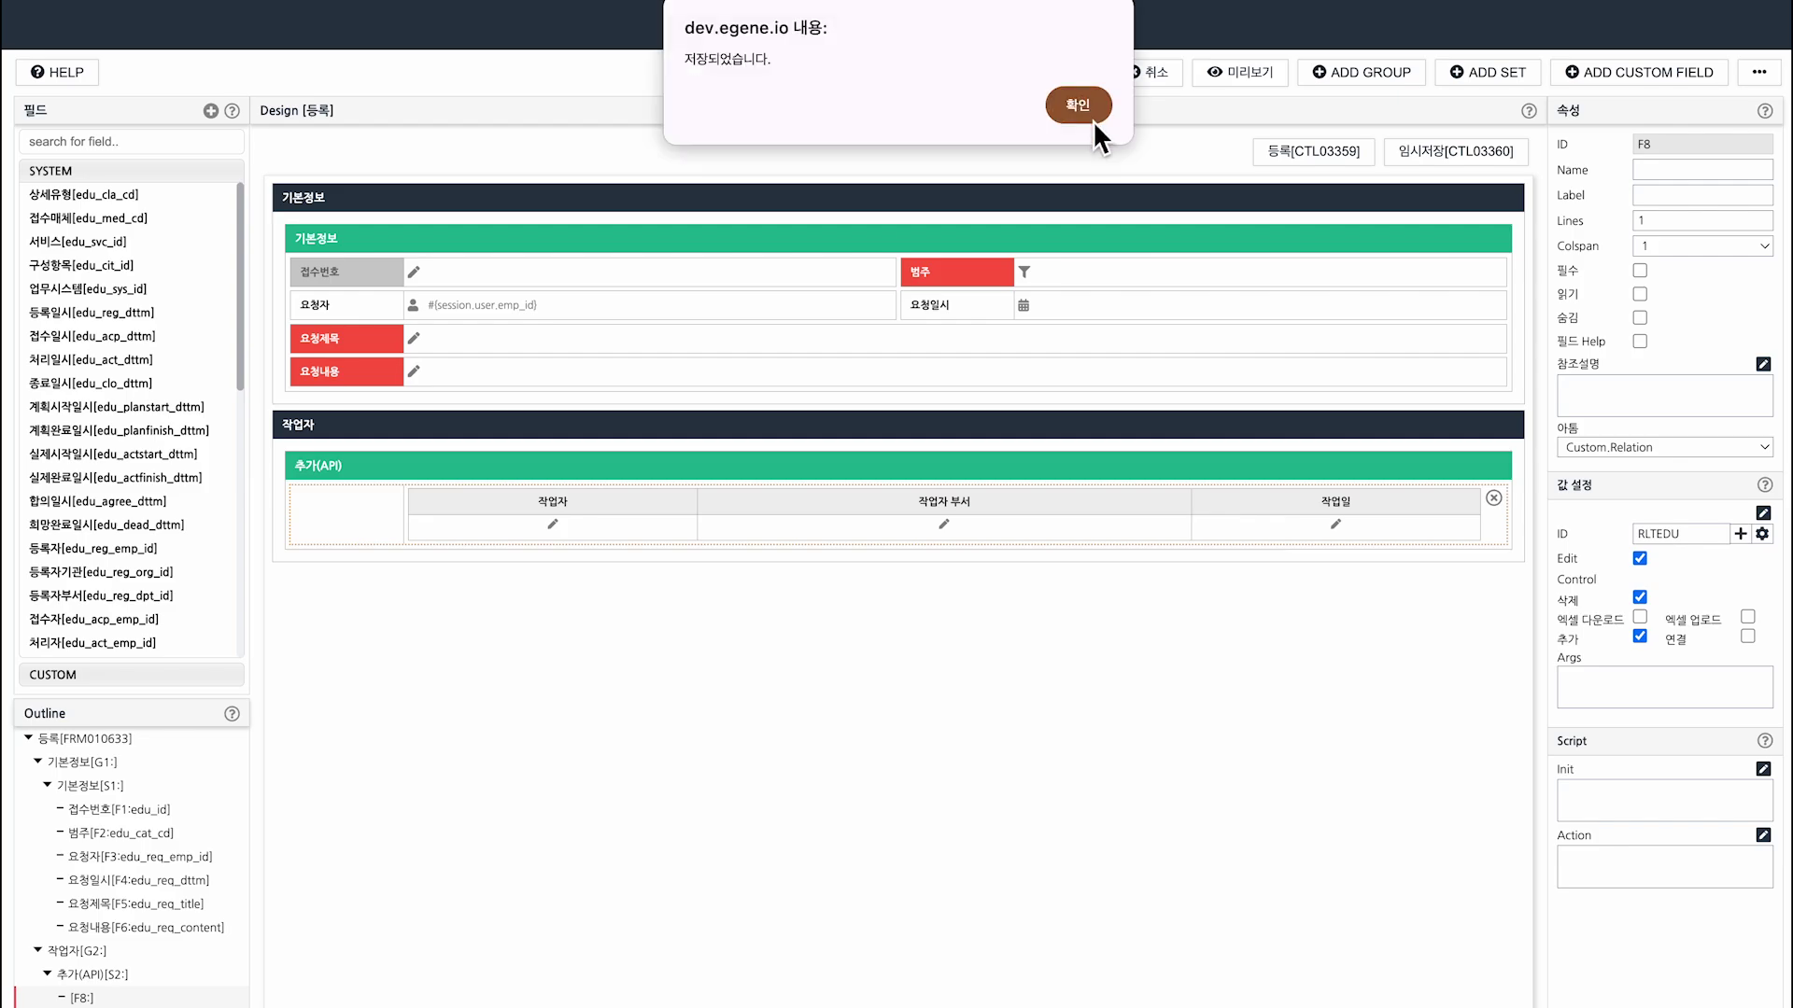
click(1088, 115)
Preview the 등록 form's 작업자 grid and add captions 'UI 설정 가능!' and '릴레이션 아톰 설정!'.
click(1241, 72)
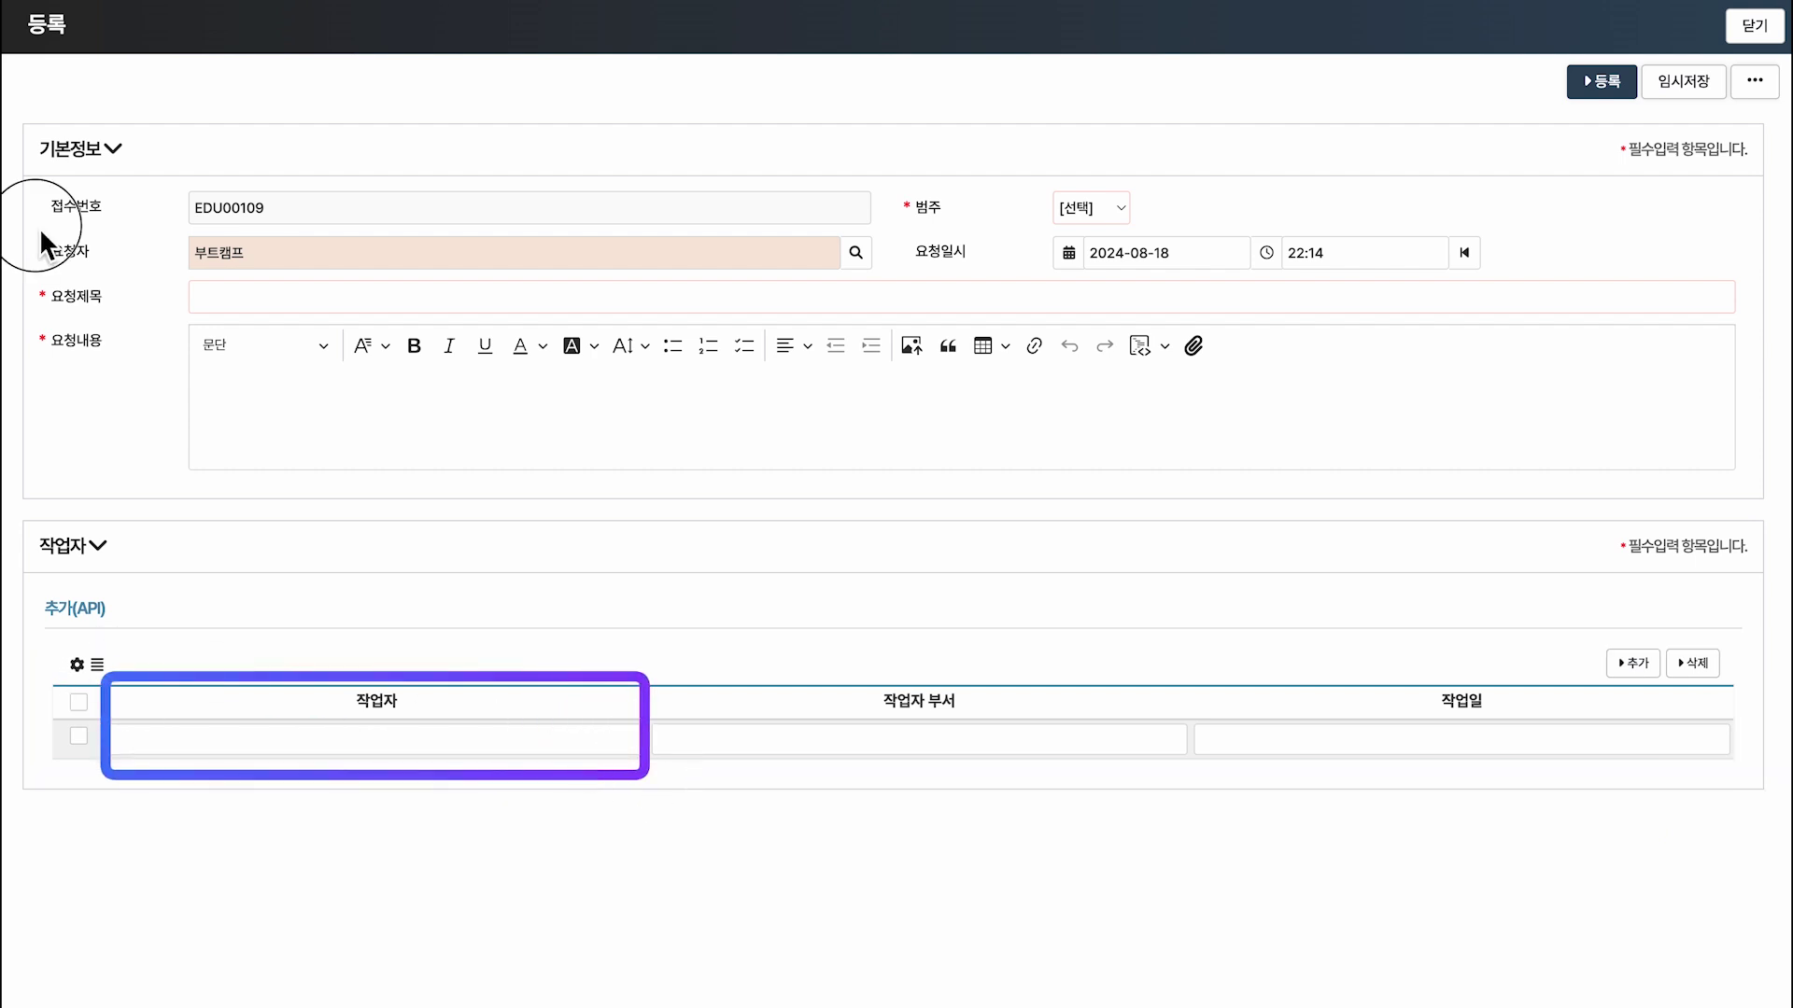
drag(40, 227, 880, 282)
drag(527, 326, 528, 549)
text(UI 설ㅈ)
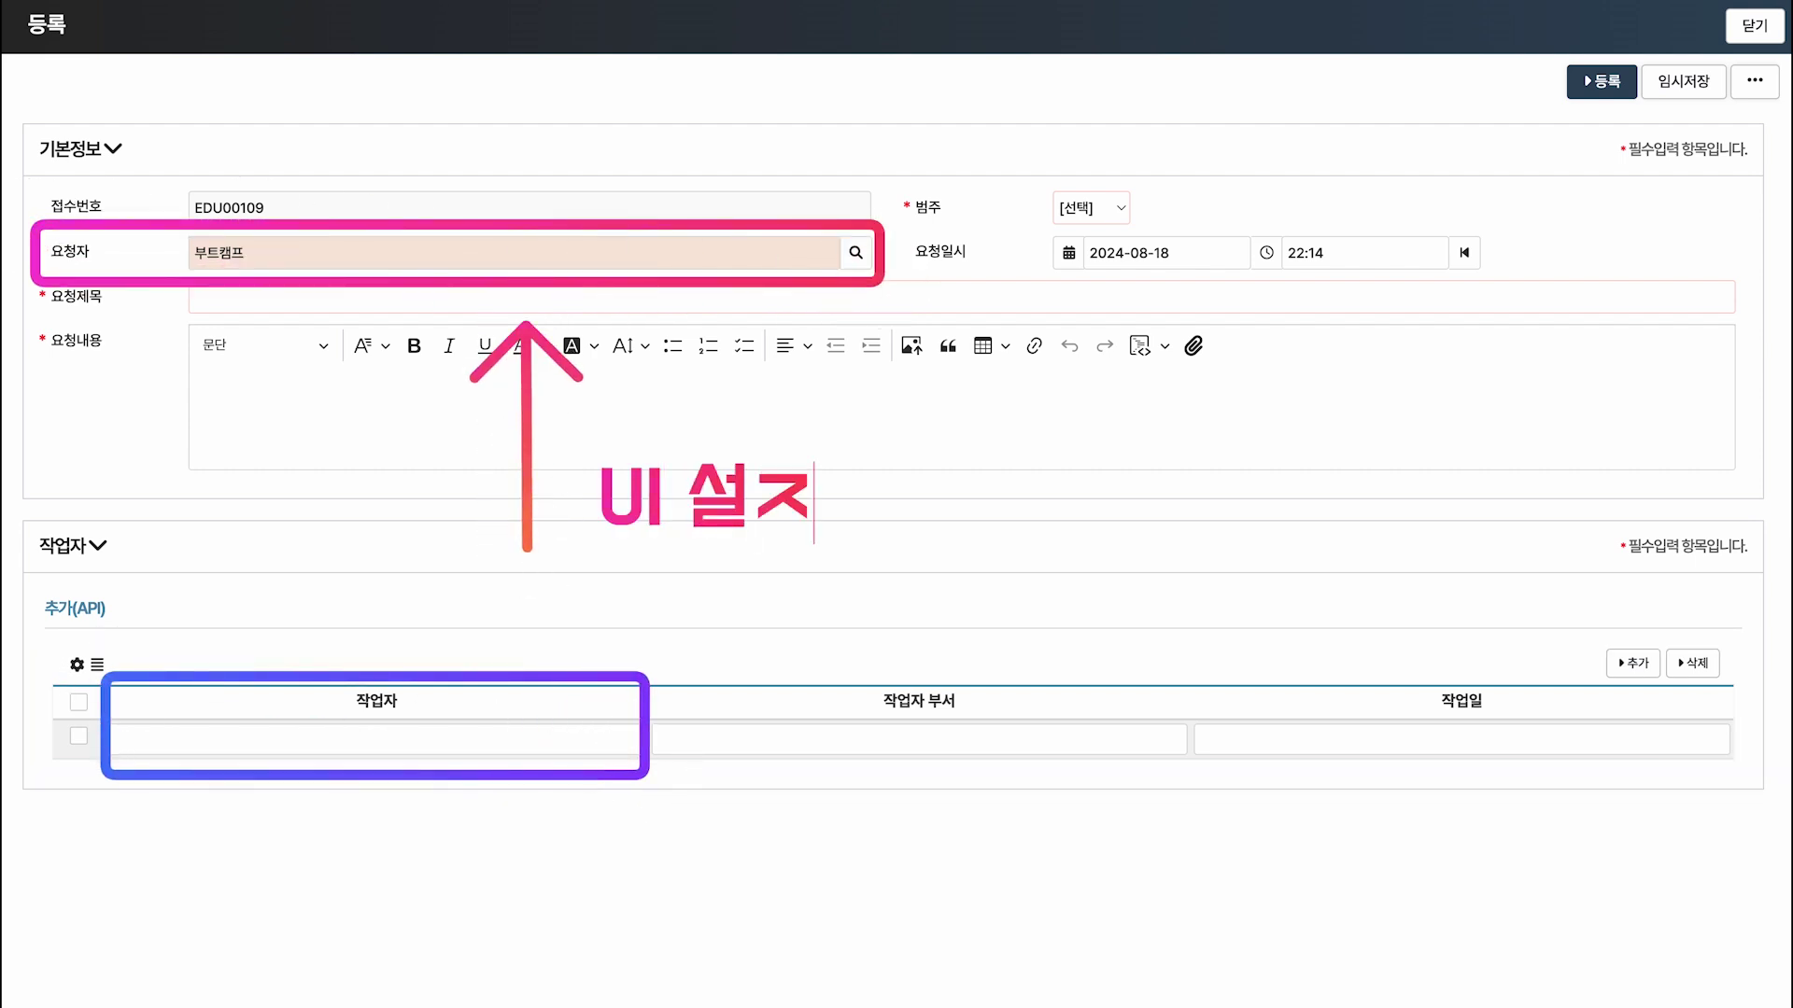
text(ㅓㅇ 가능!)
click(110, 720)
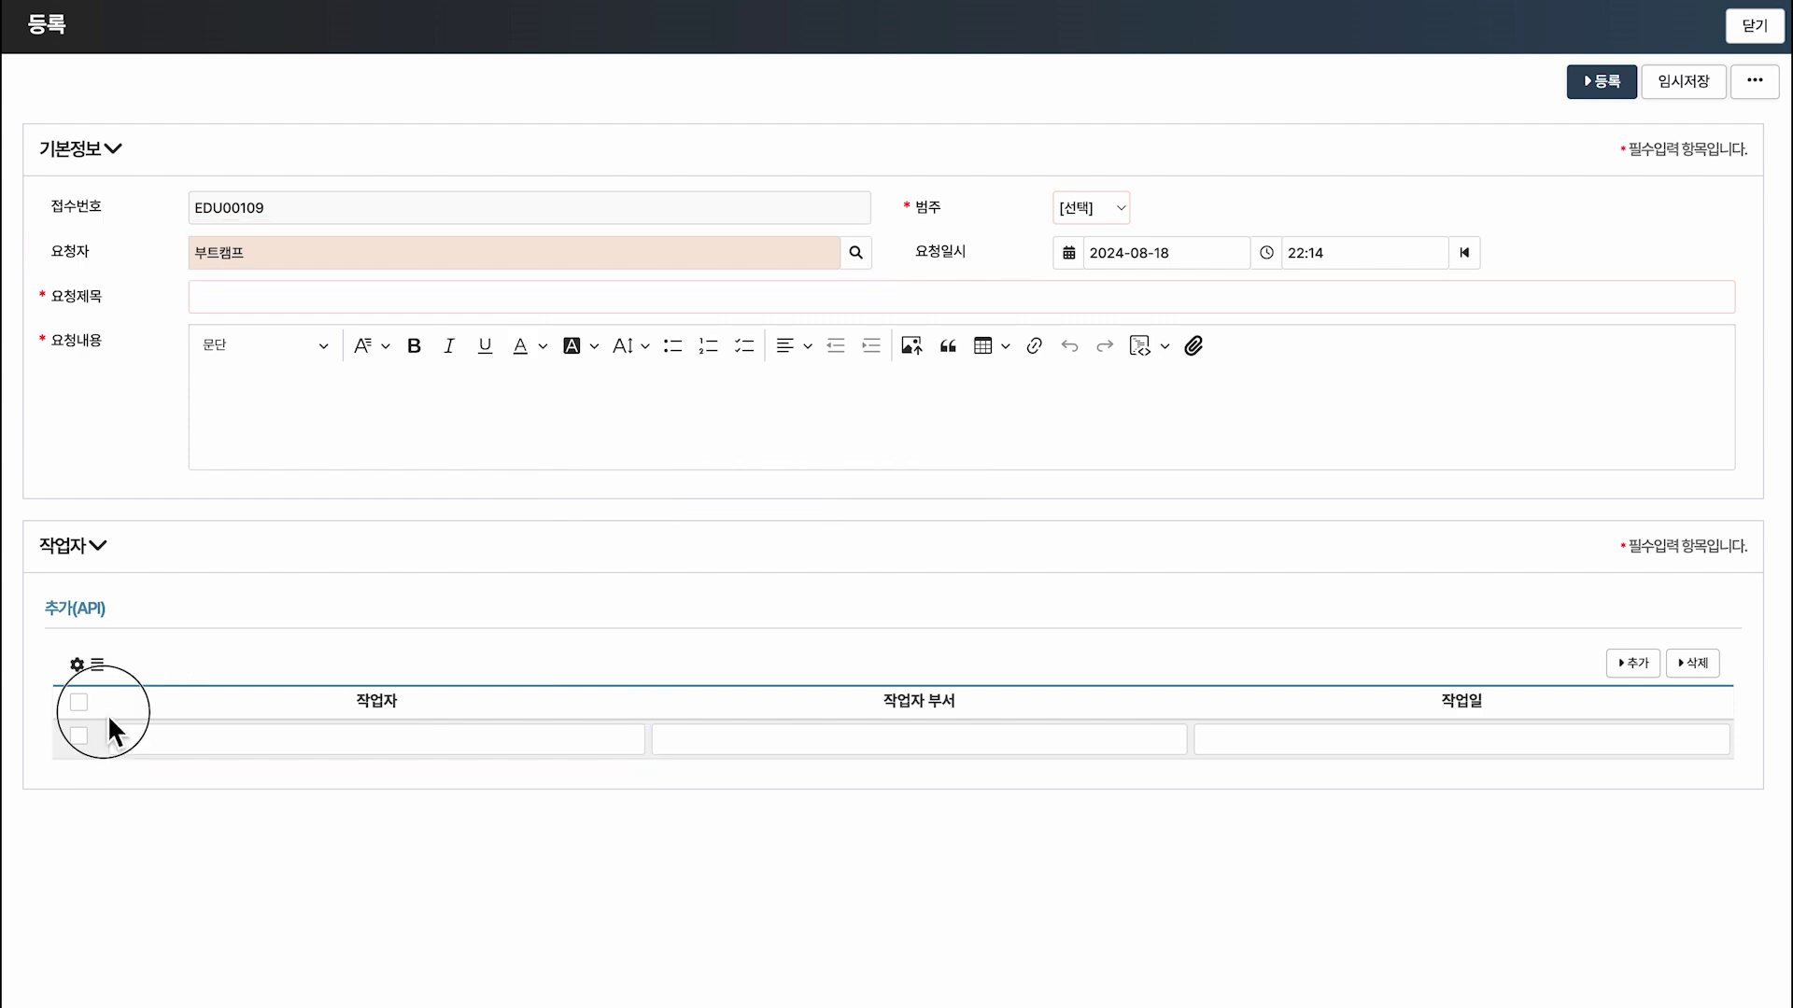
drag(110, 720, 1681, 772)
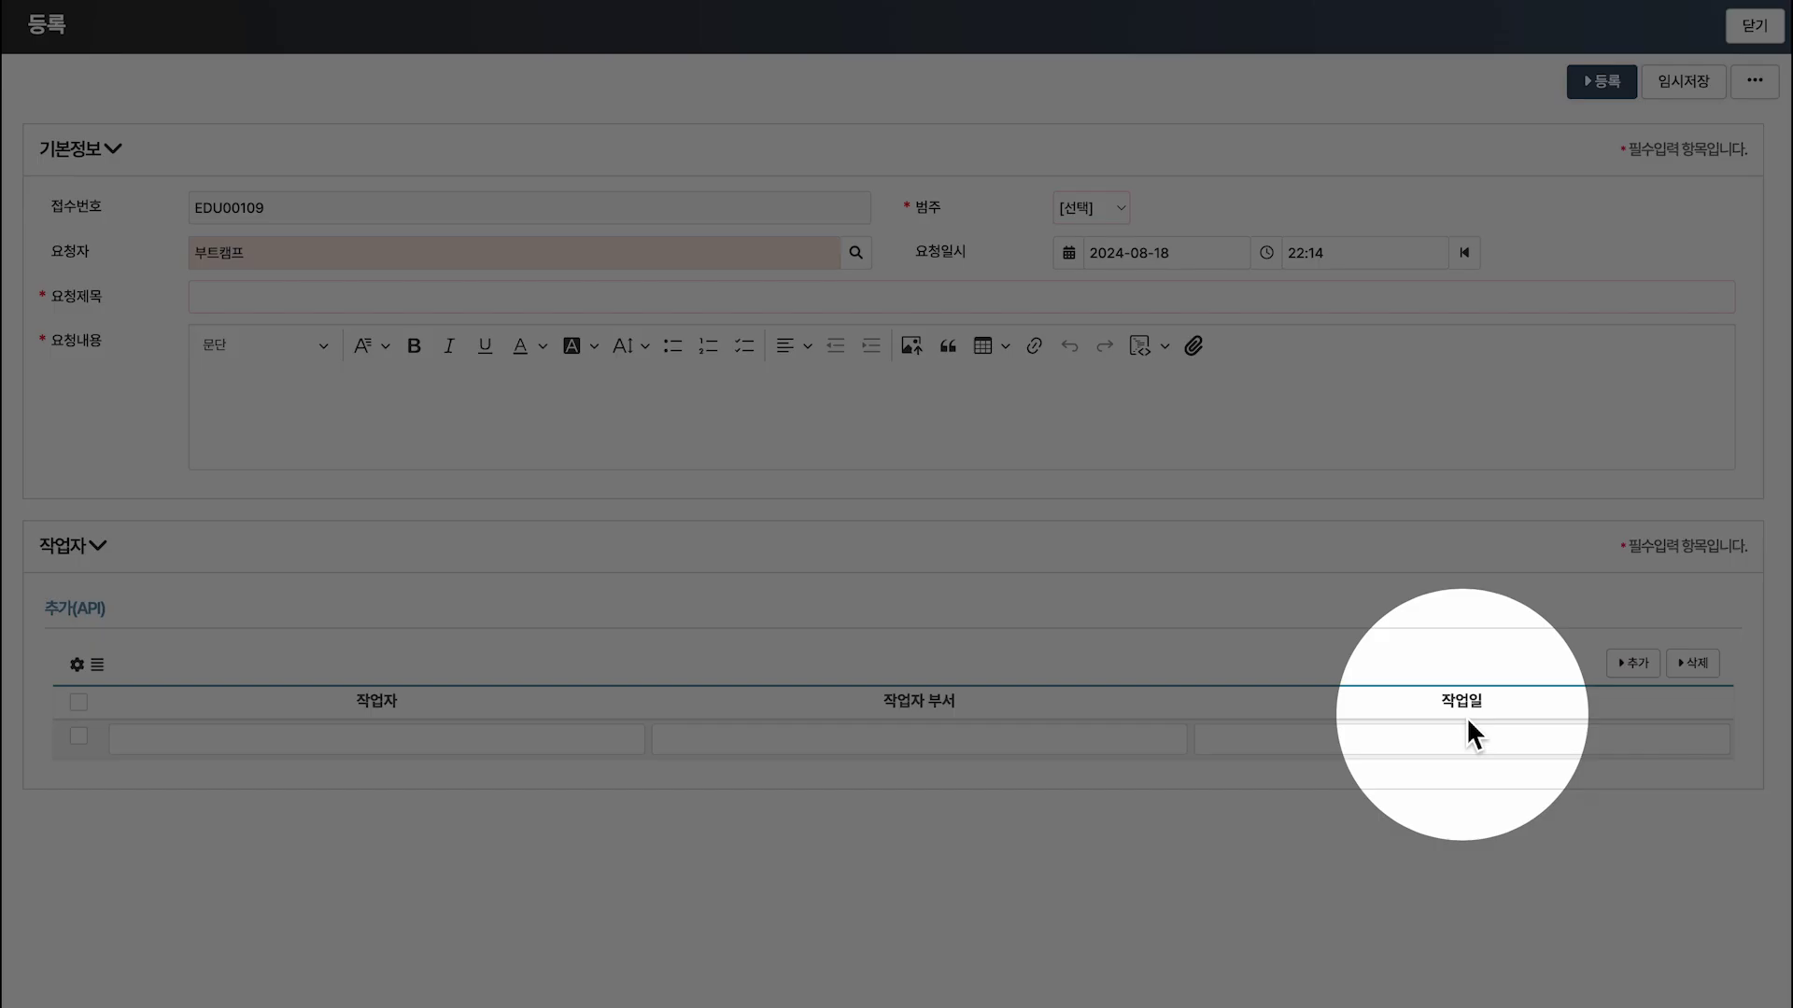
text(릴레이션 아톰 설정)
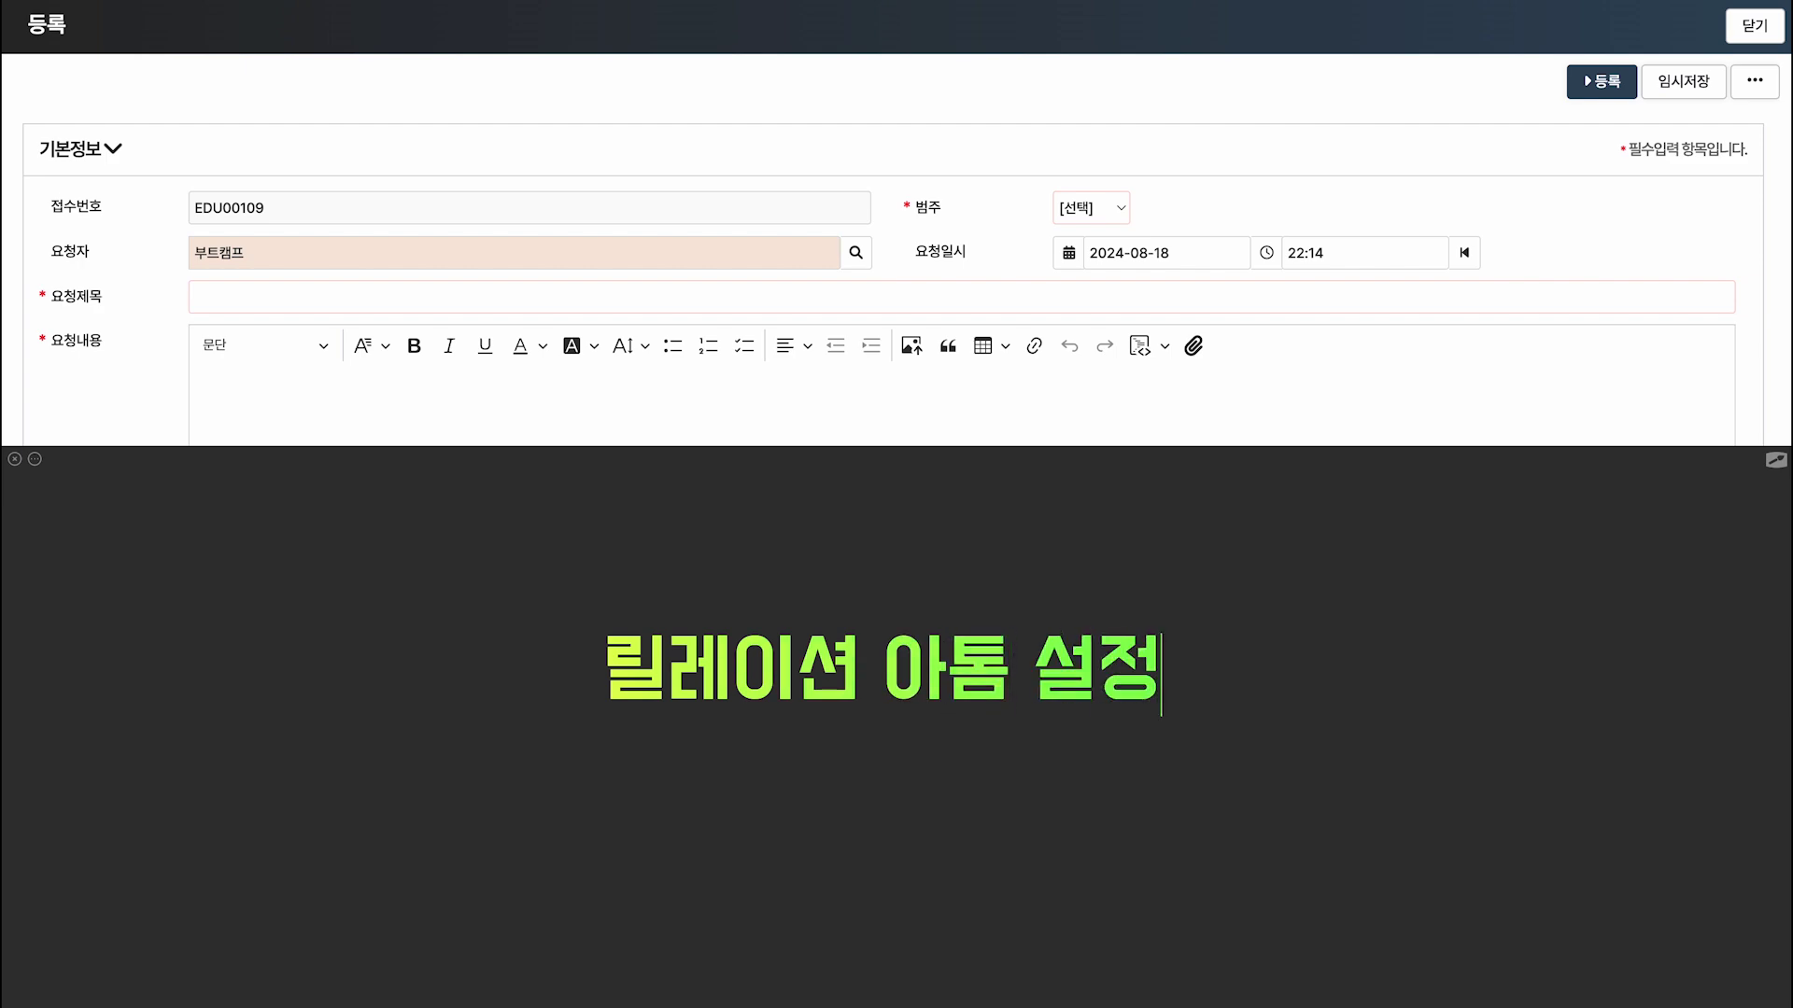
text(!)
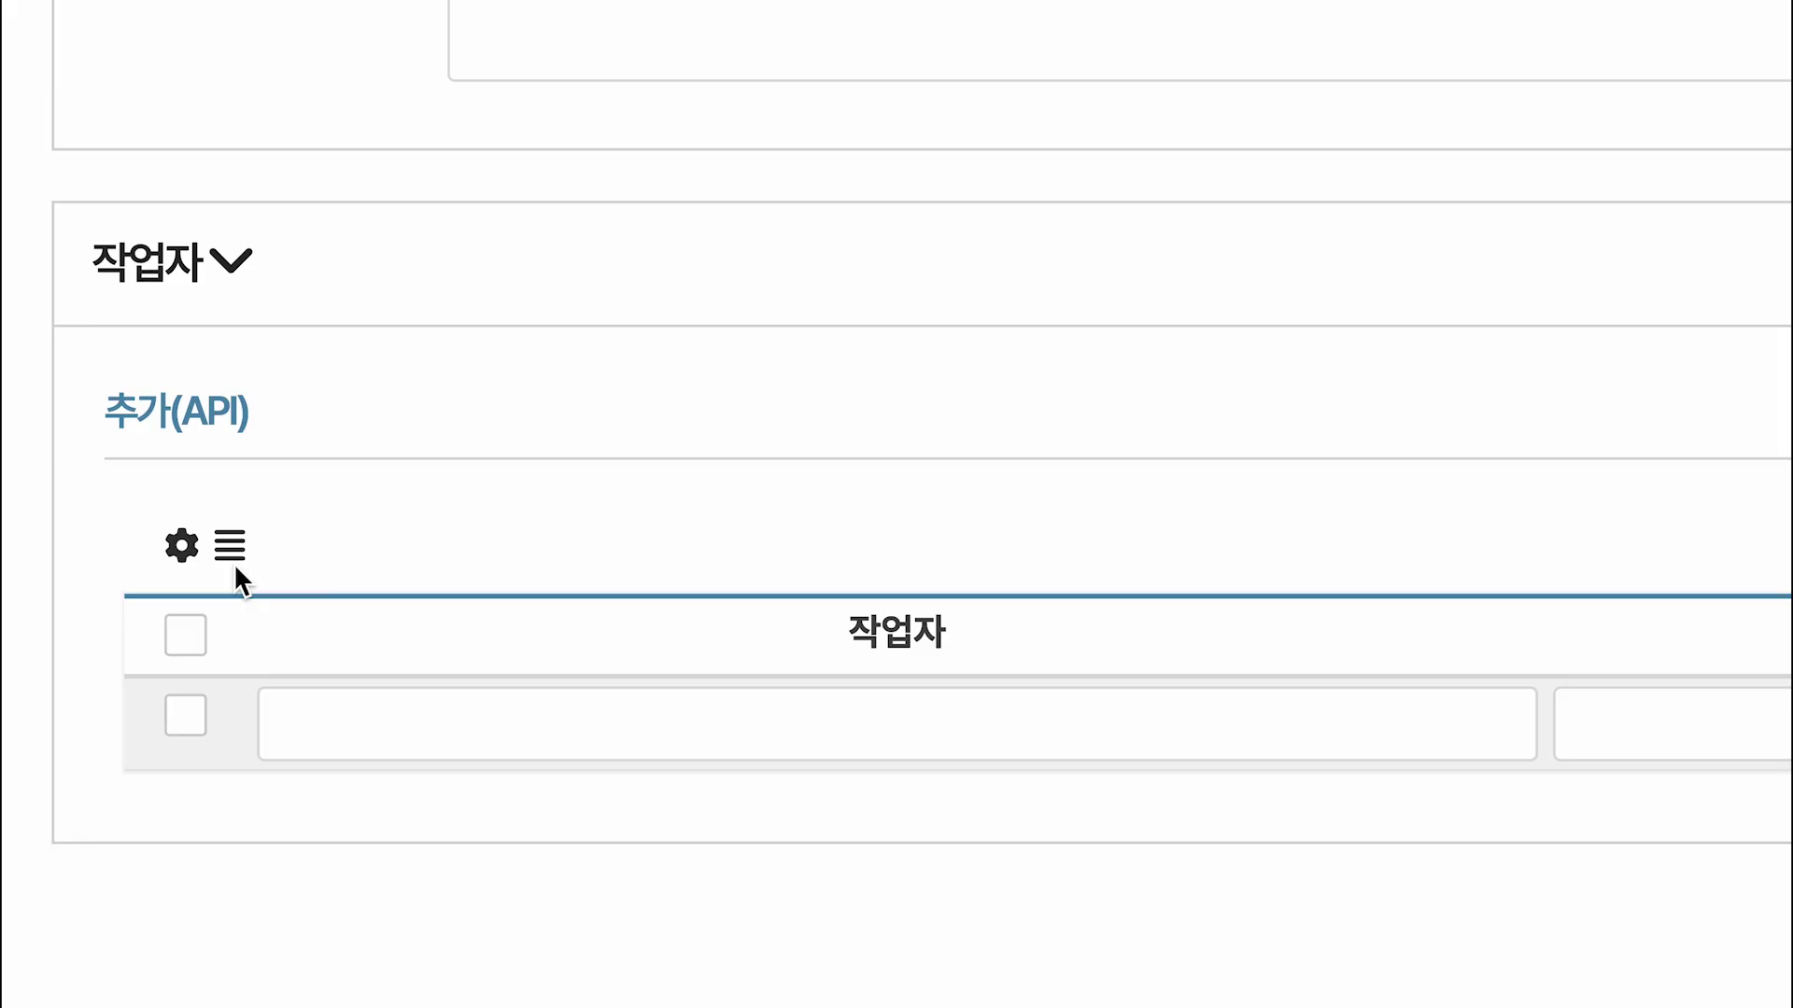
Open the relation list's column definitions and make the 작업자 column an Entity.Employee atom.
click(234, 563)
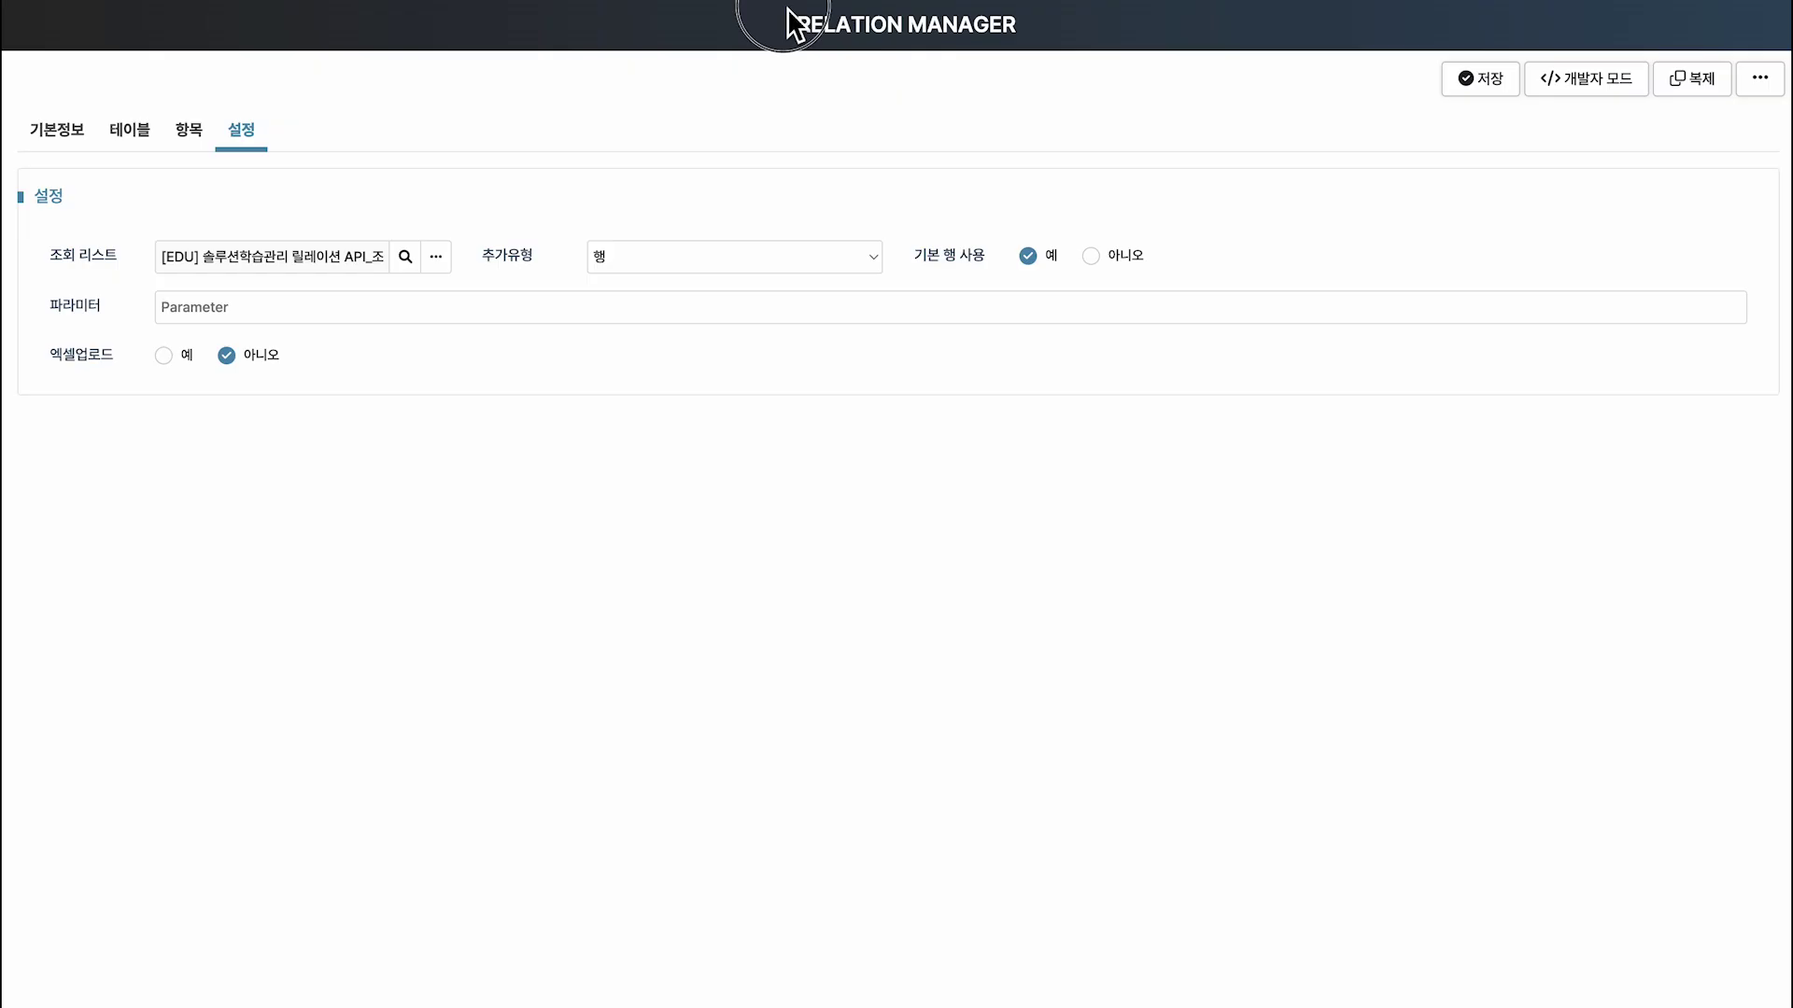
drag(144, 231, 470, 283)
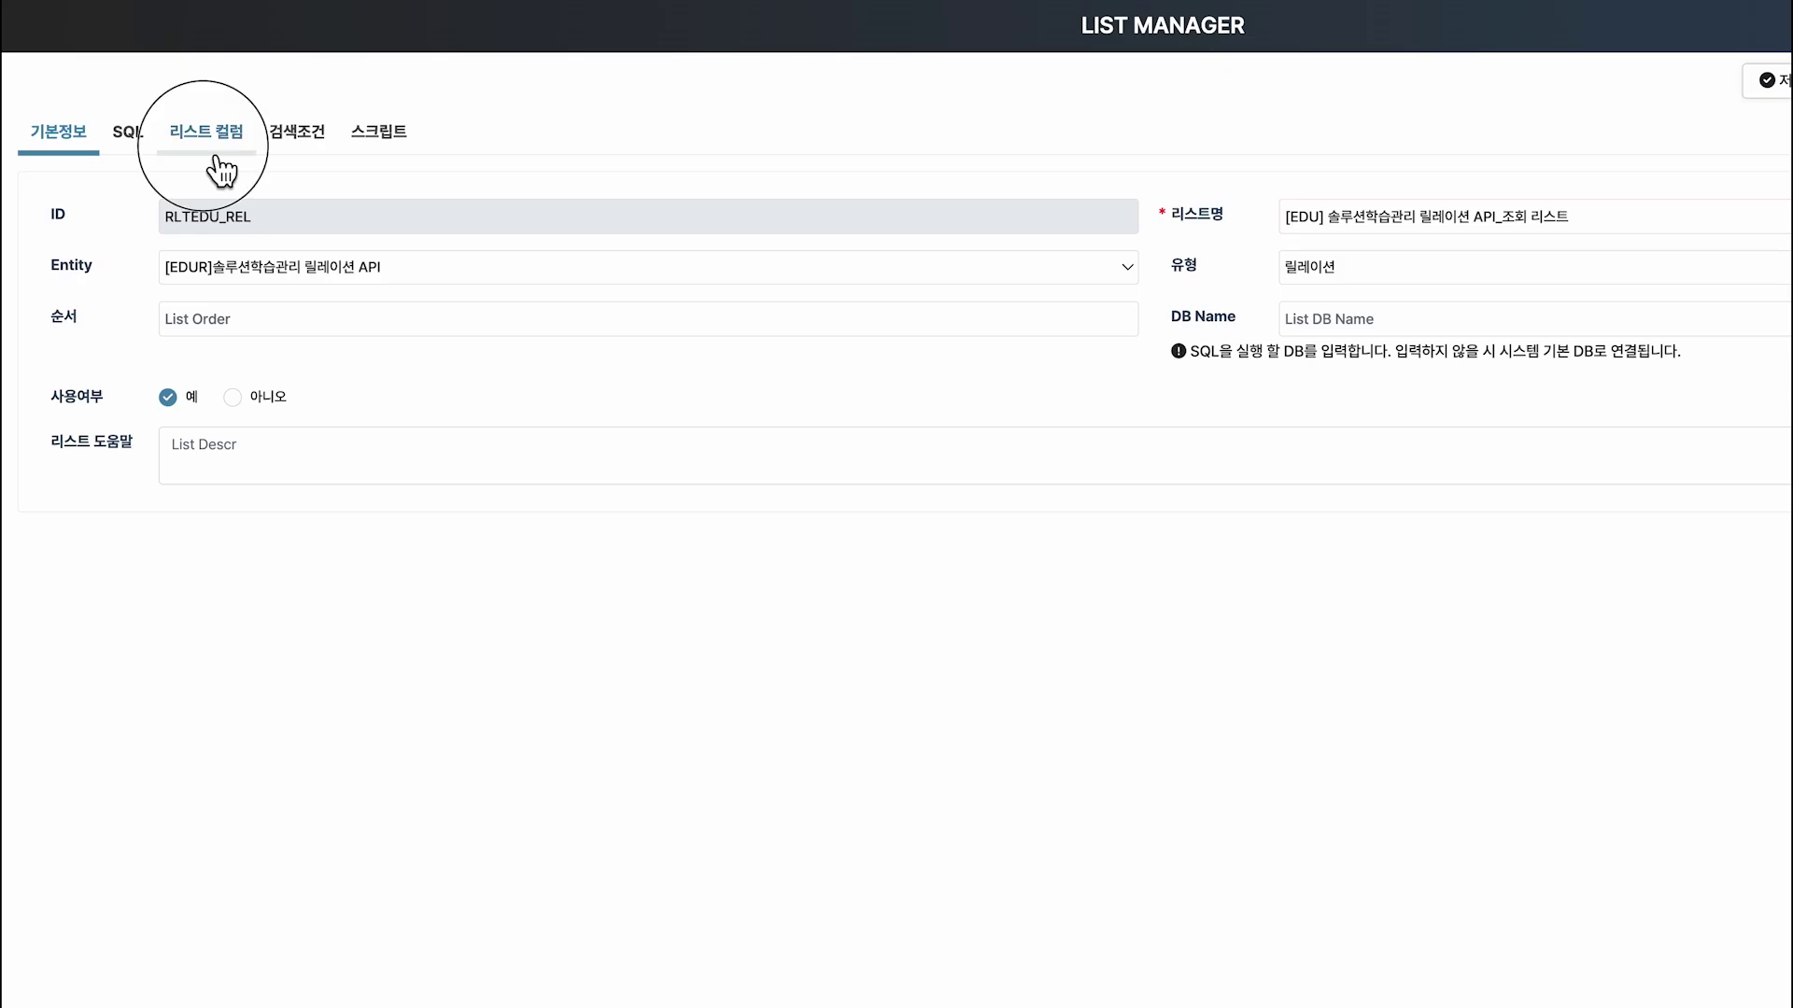
click(215, 157)
mouse_move(1142, 390)
mouse_down()
mouse_move(1267, 424)
mouse_move(1275, 462)
mouse_up()
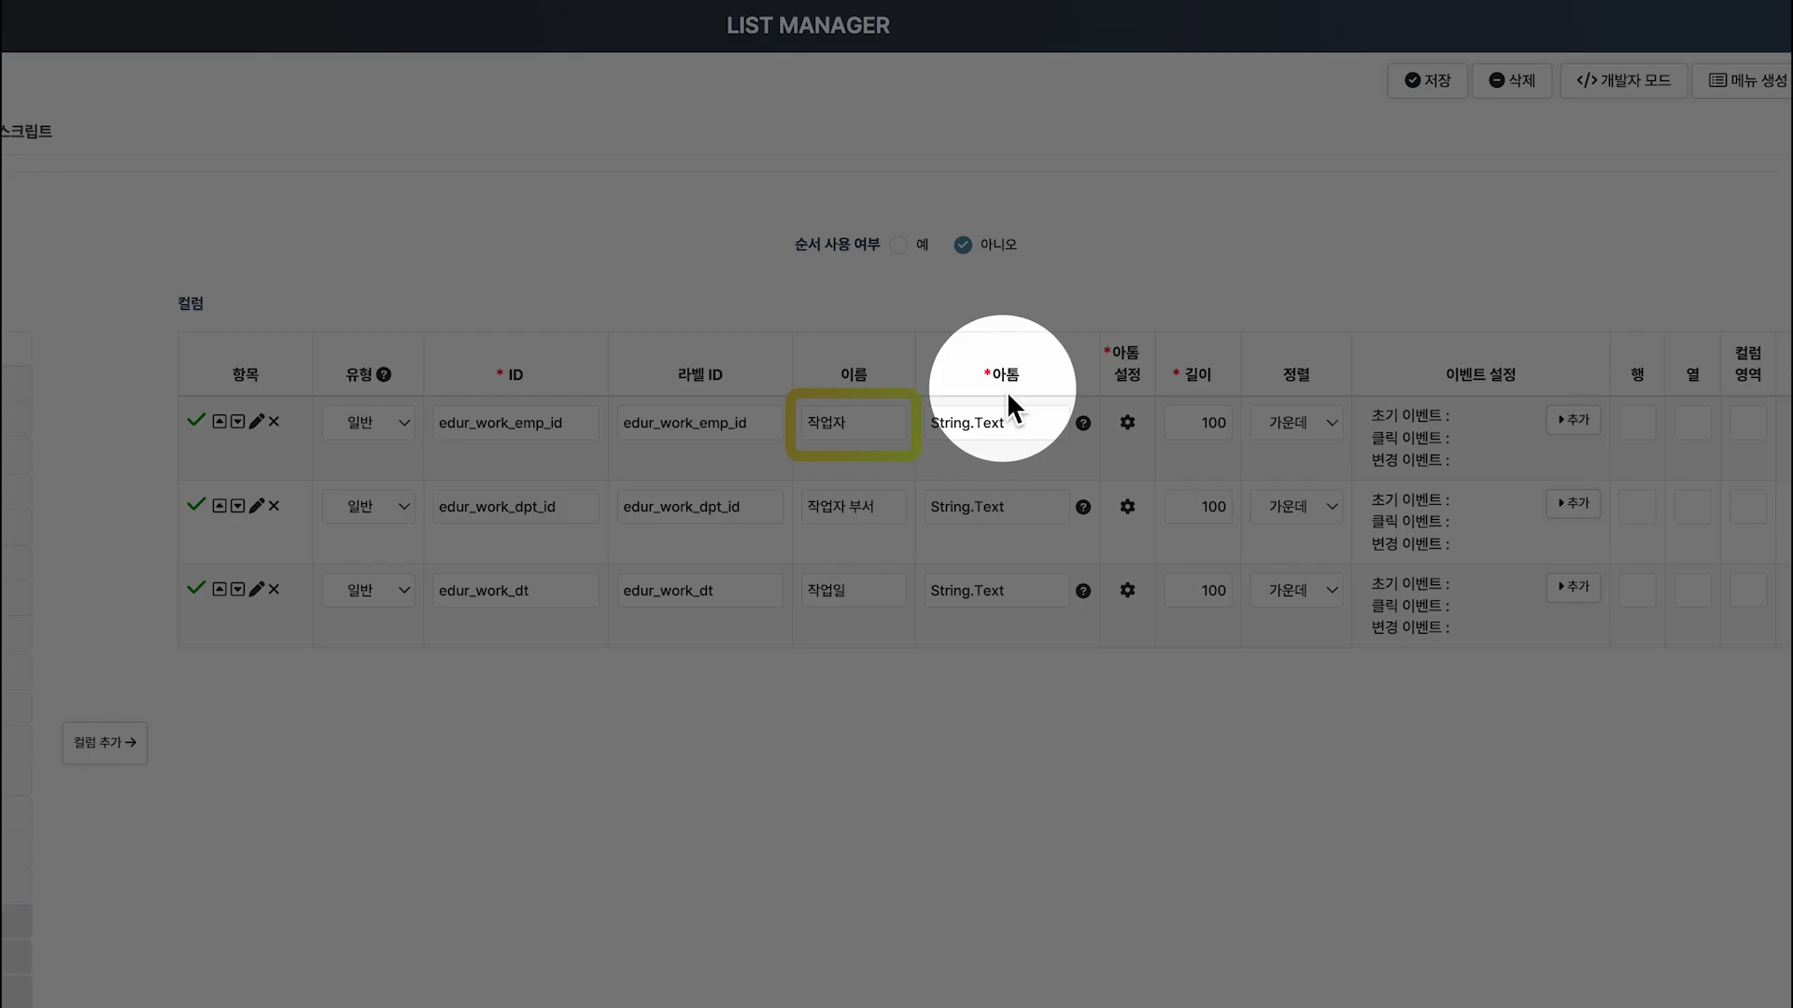
click(1048, 427)
click(1058, 427)
text(E)
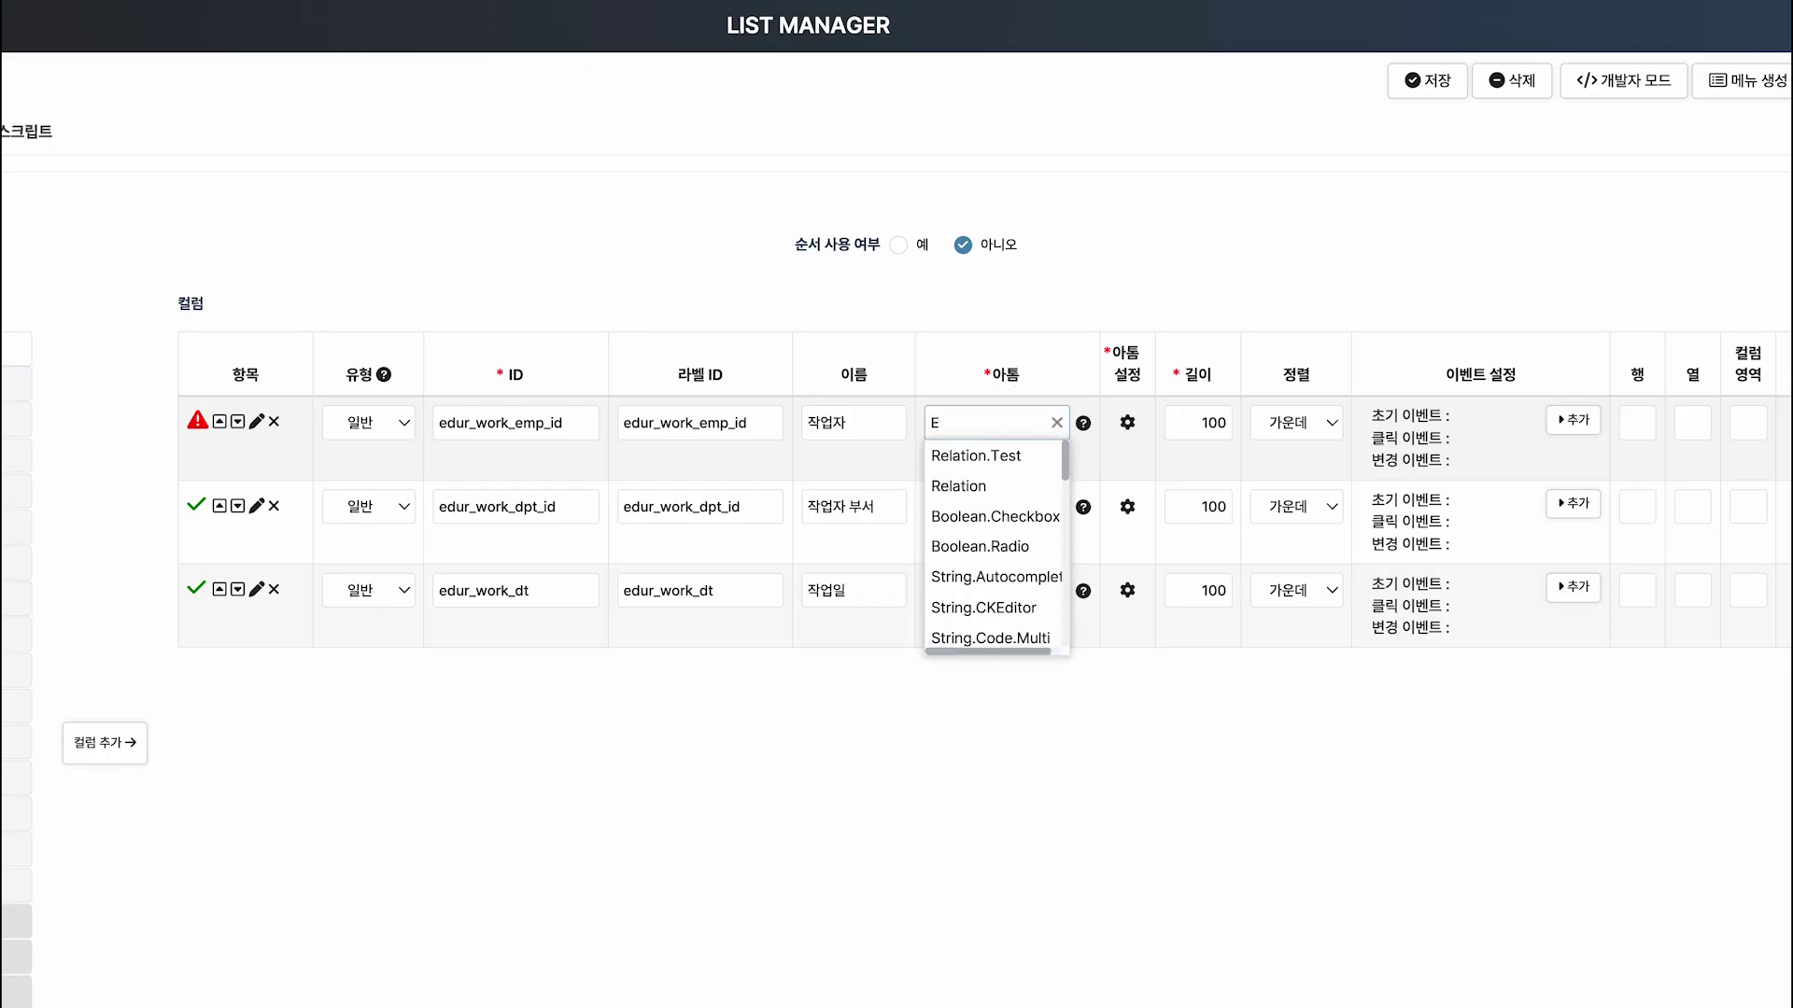
text(ntity)
click(989, 516)
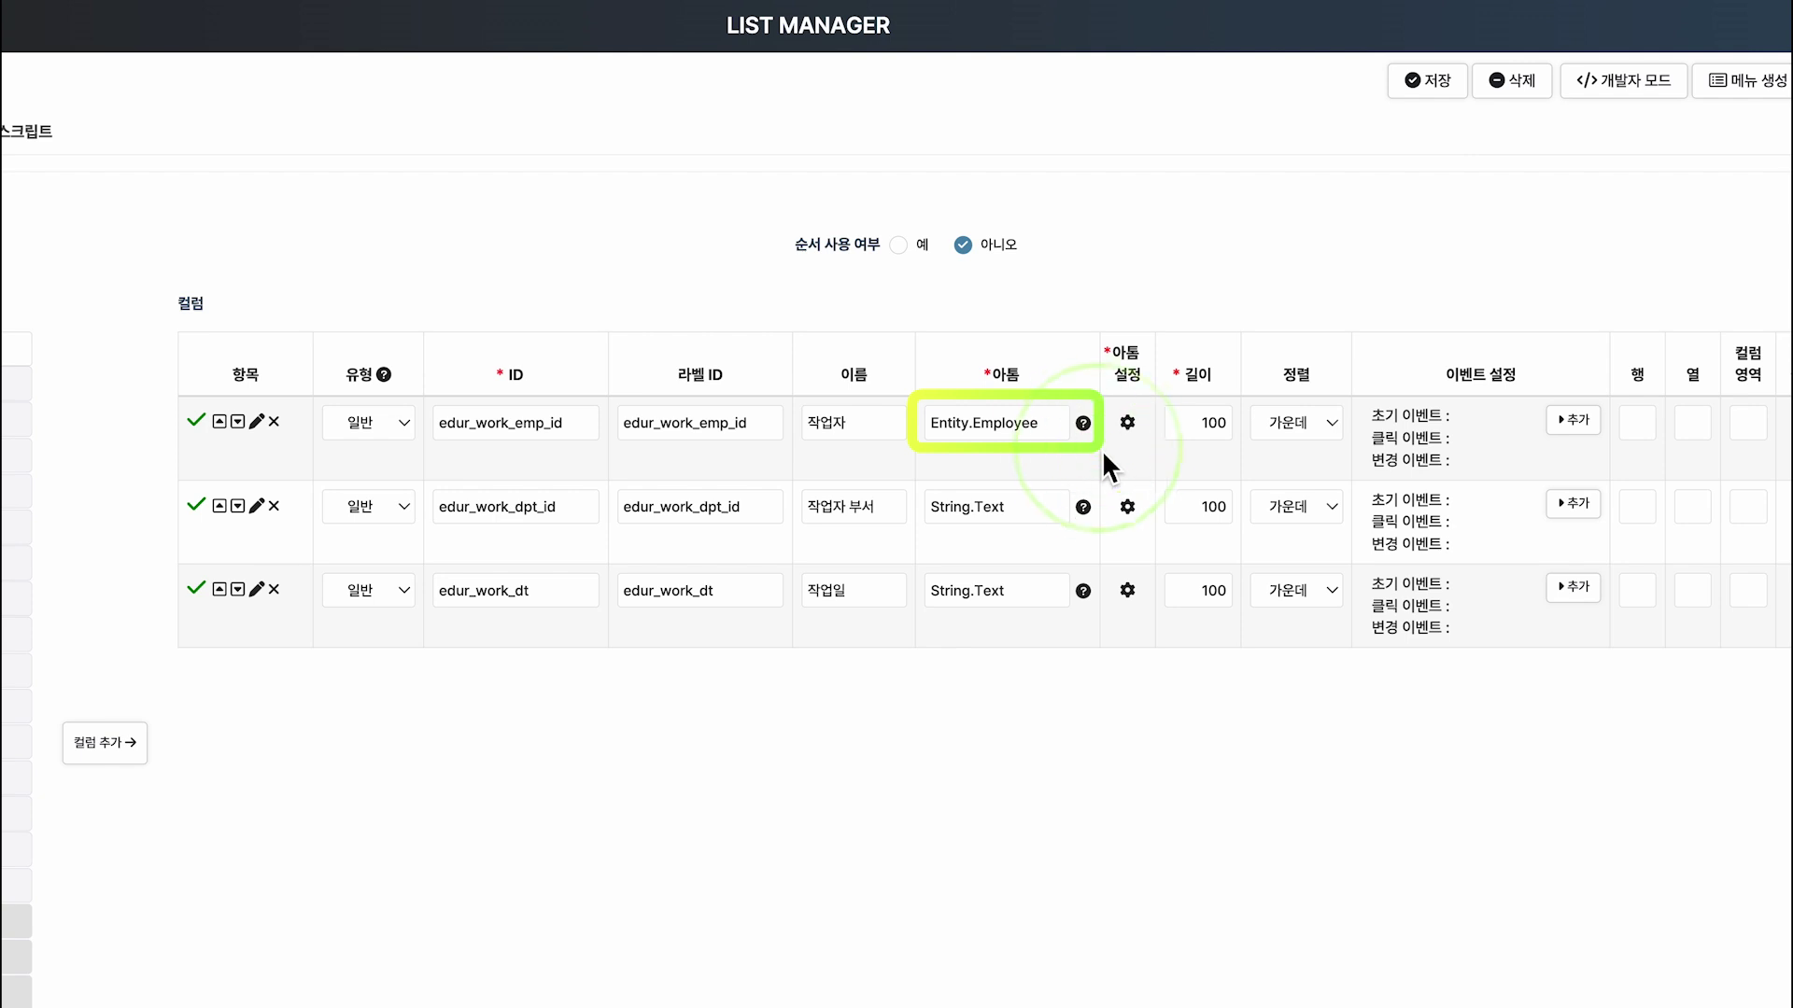
Change the 작업자 부서 column's atom to Ent.Select.
click(1050, 513)
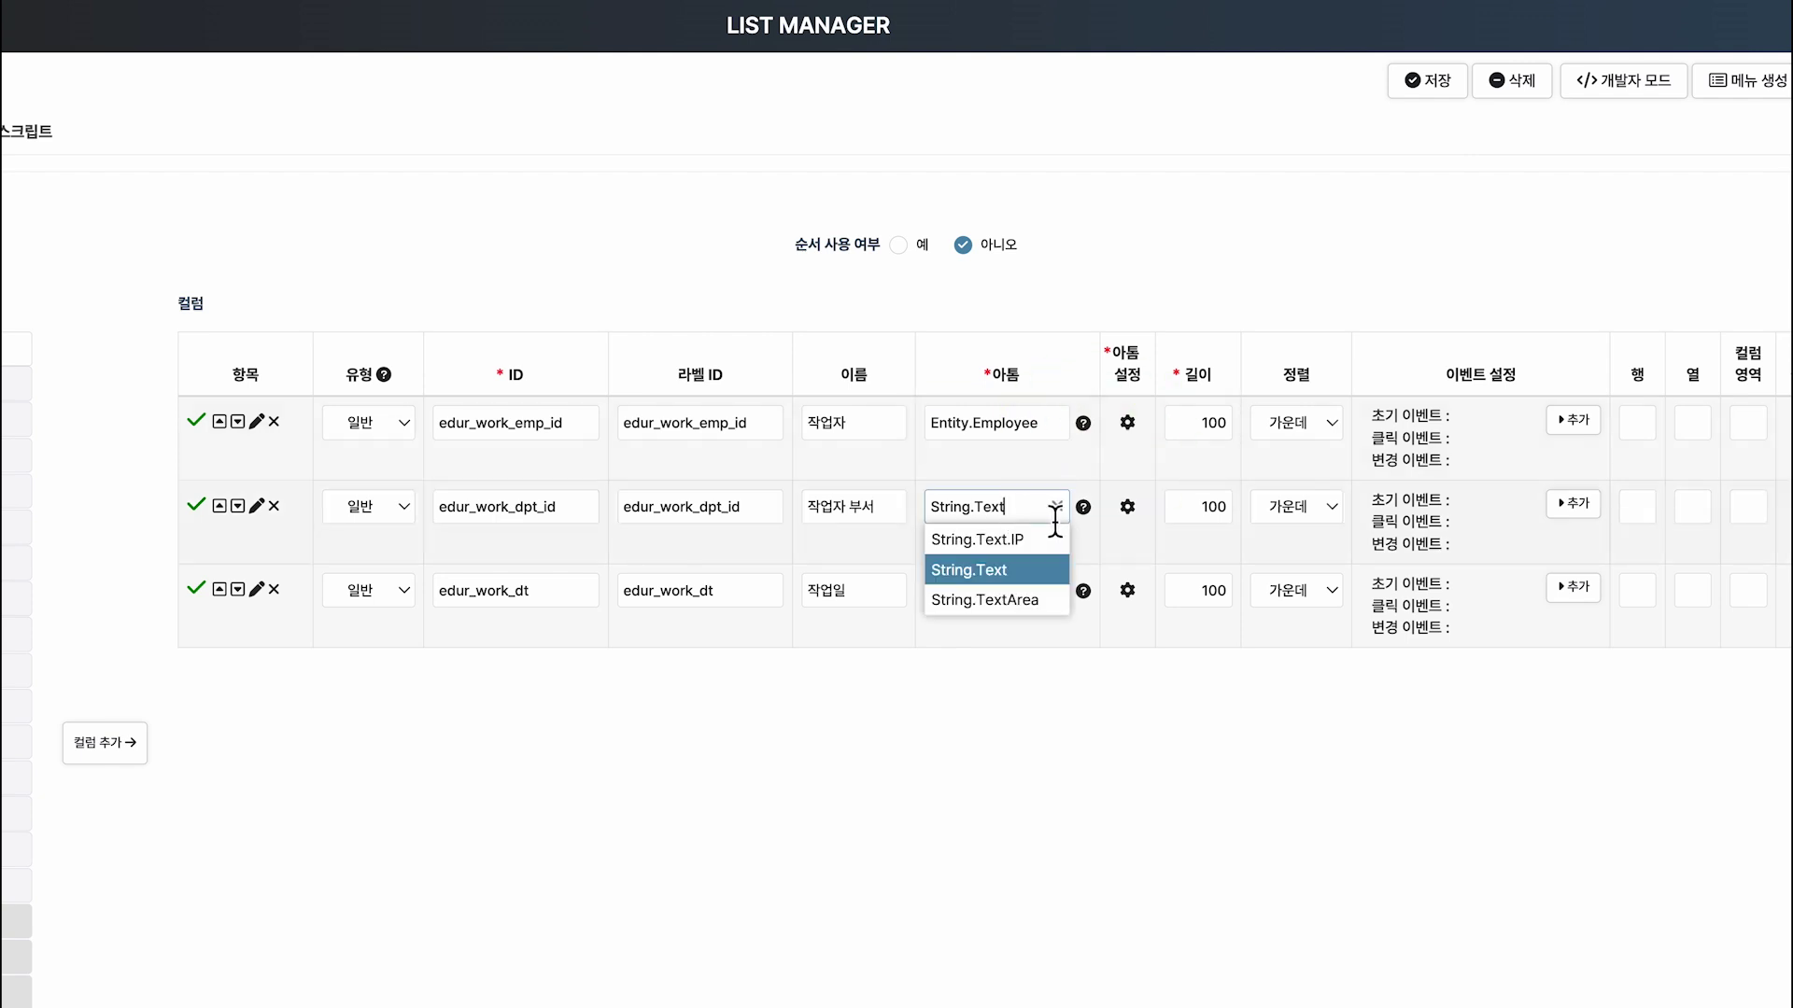
click(1056, 506)
text(Ent.)
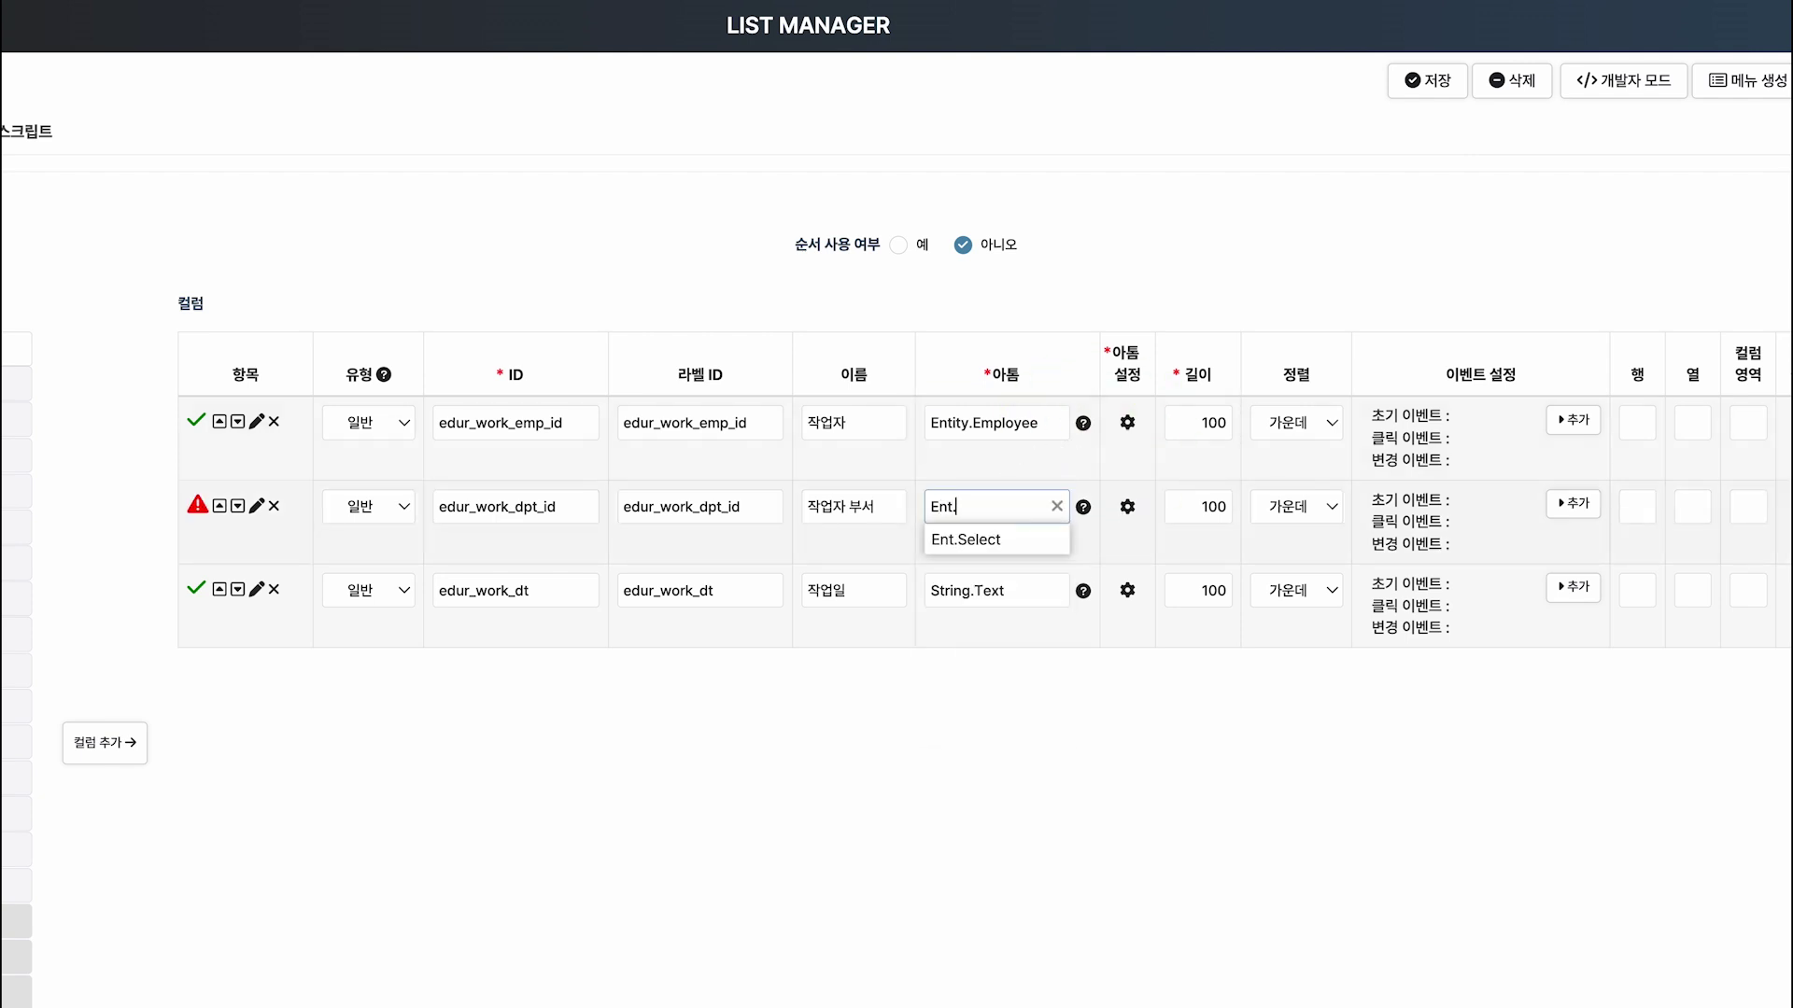
click(1051, 541)
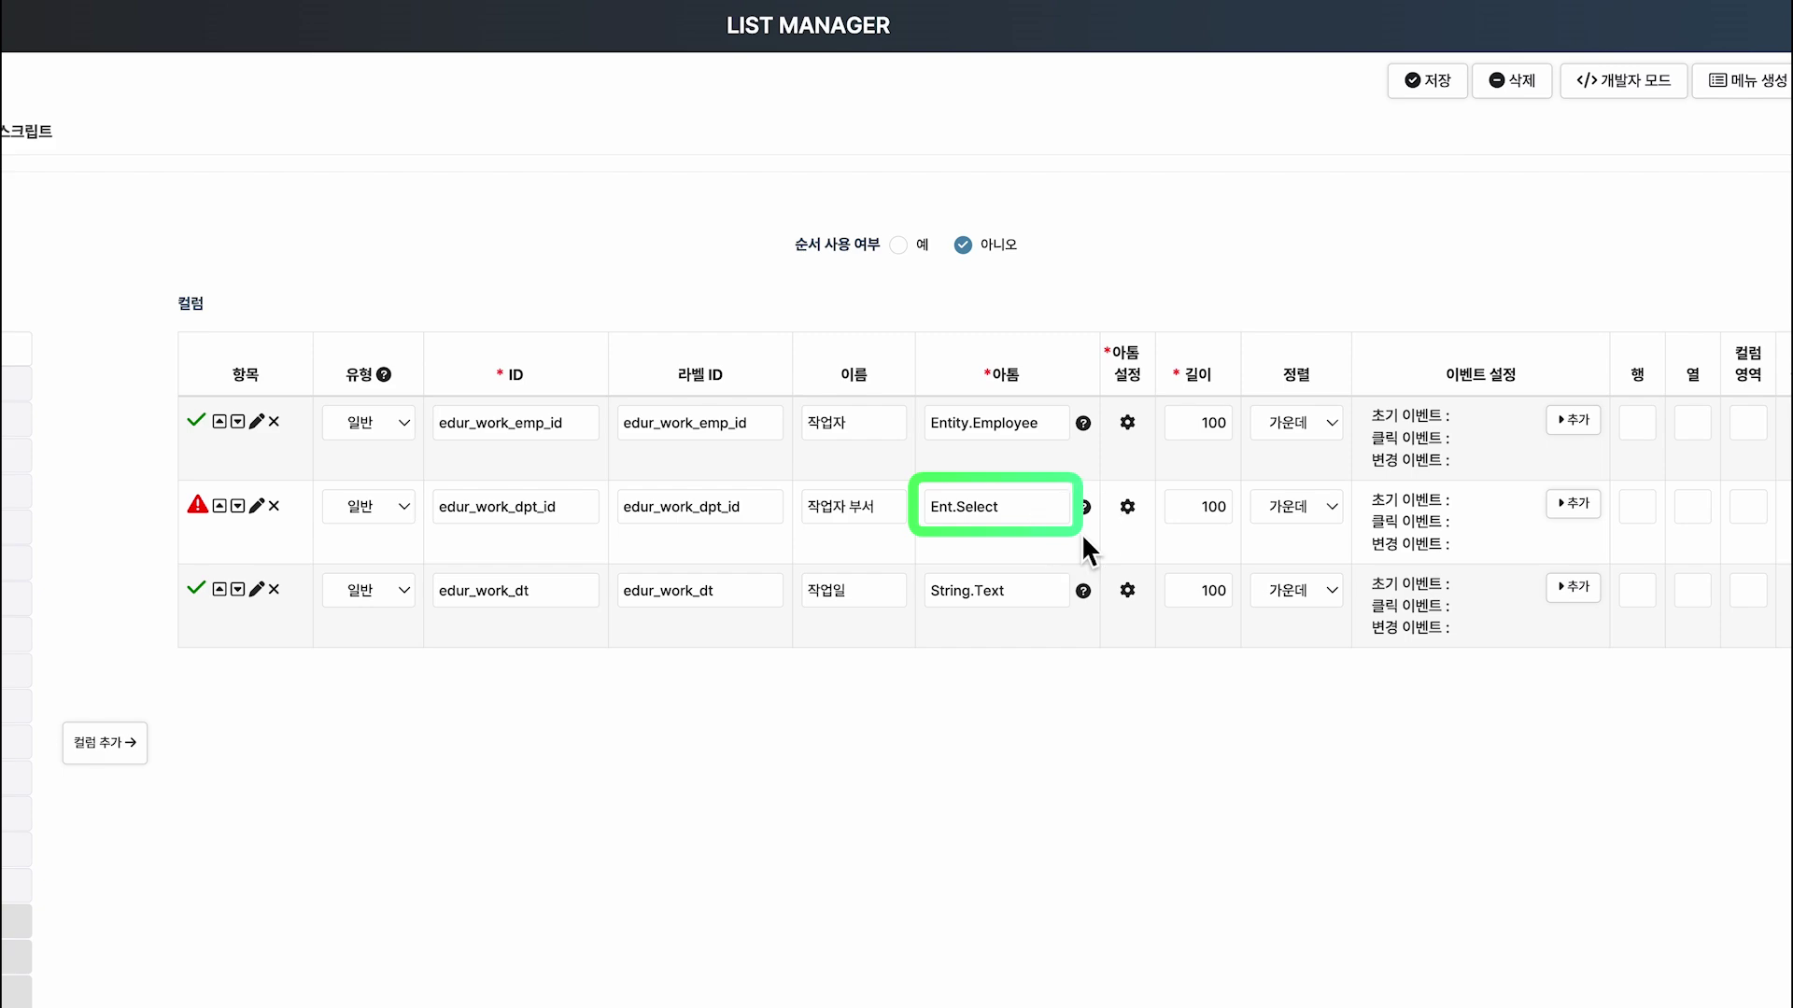
click(1129, 512)
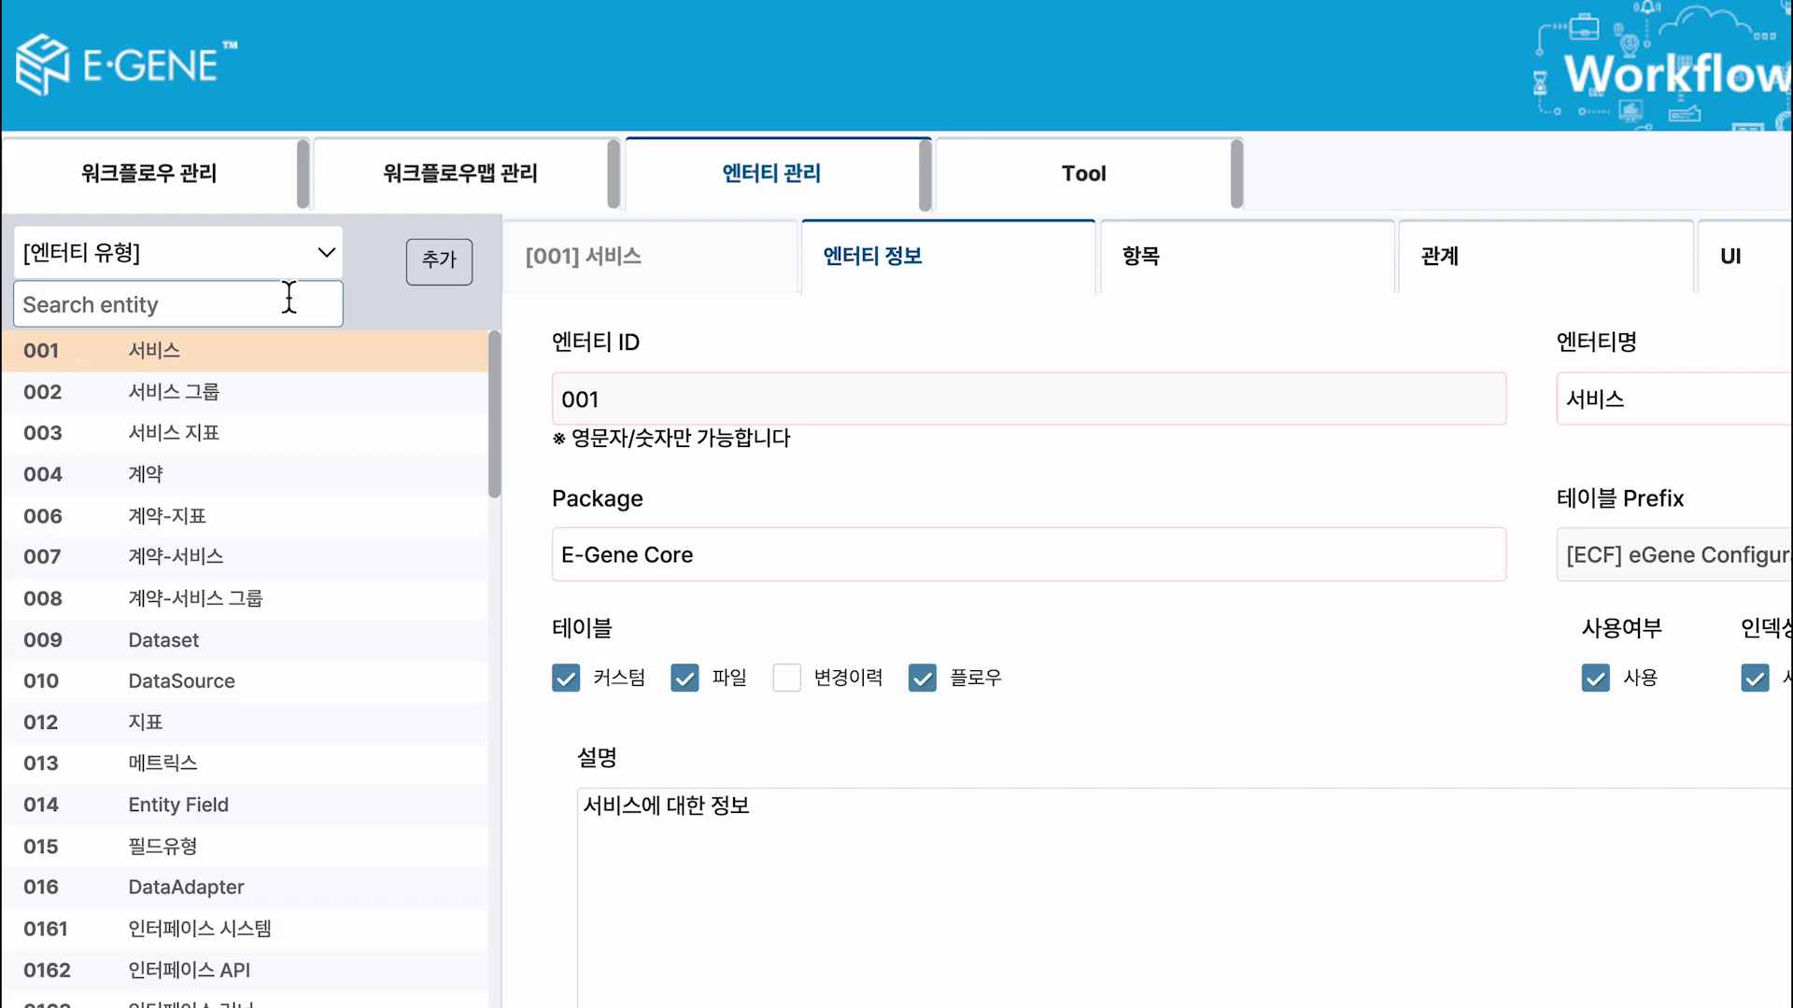
Point the 작업자 부서 atom settings at the 024 부서 entity and confirm.
click(292, 297)
text(024)
click(283, 354)
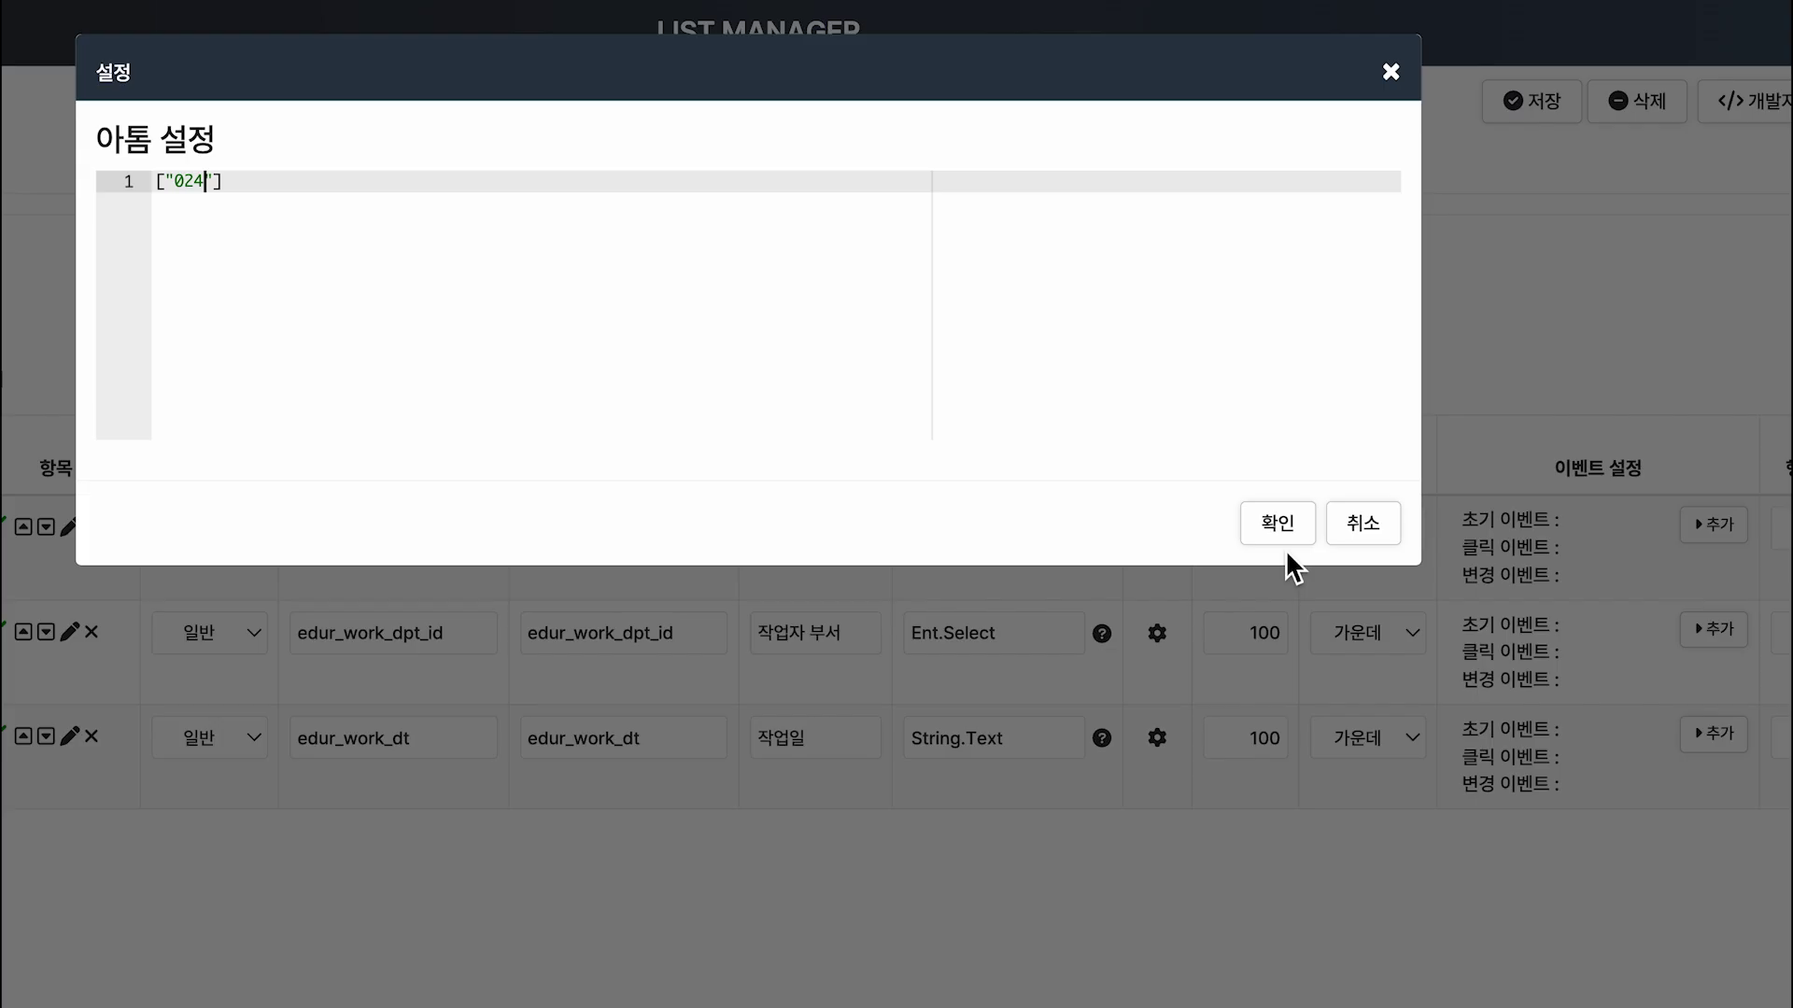
click(1293, 556)
Make the 작업일 column a Date.DT atom, caption '릴레이션 다양한 아톰', and read its help.
click(990, 737)
key(BackSpace)
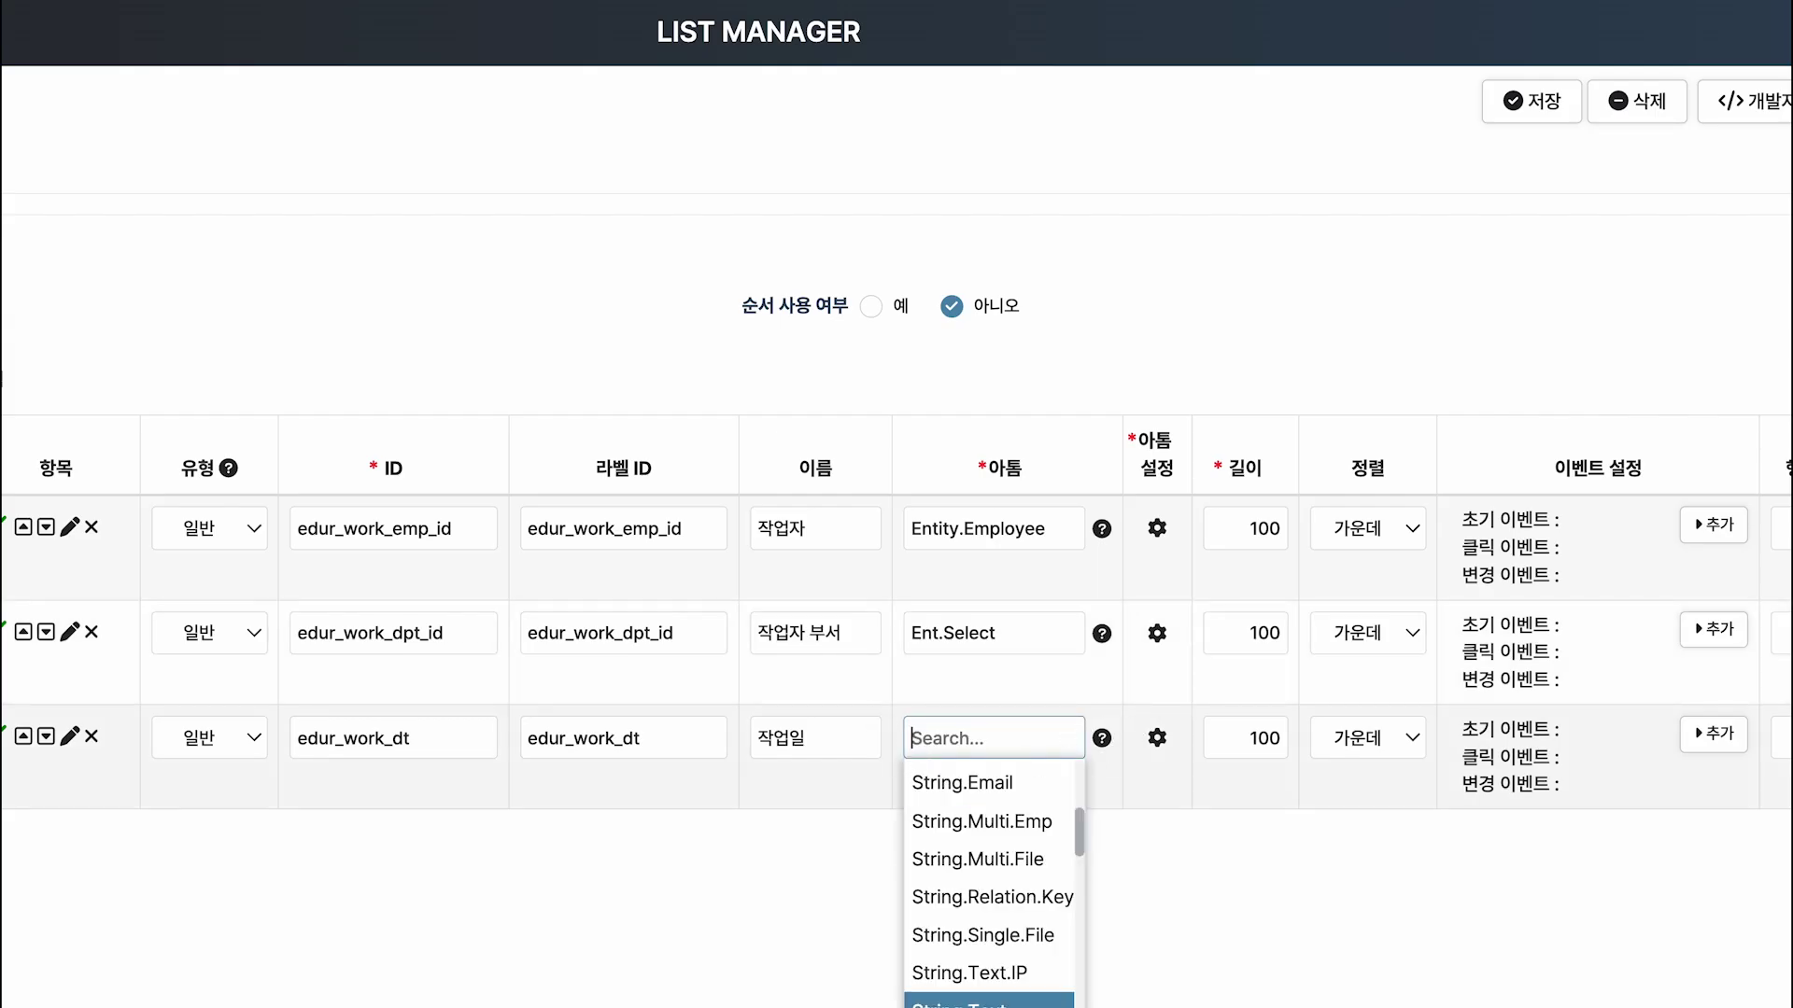
text(Date)
click(1061, 780)
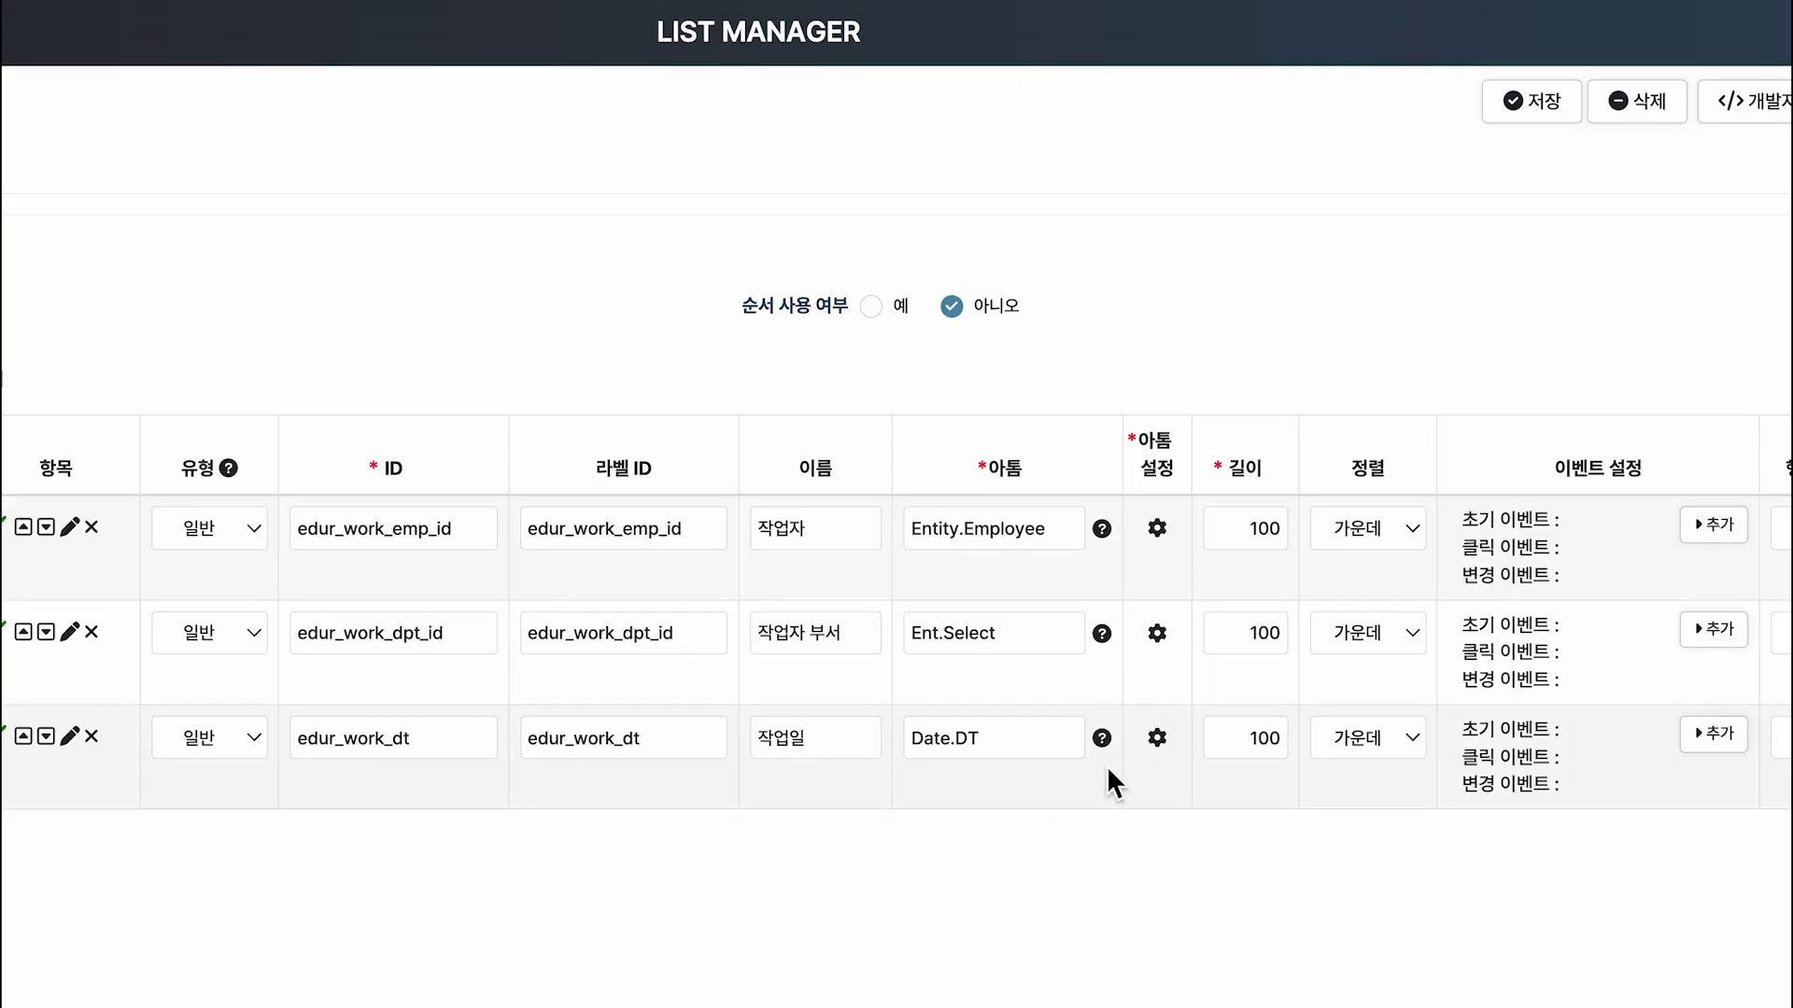
text(릴레이션 다양한 아톰)
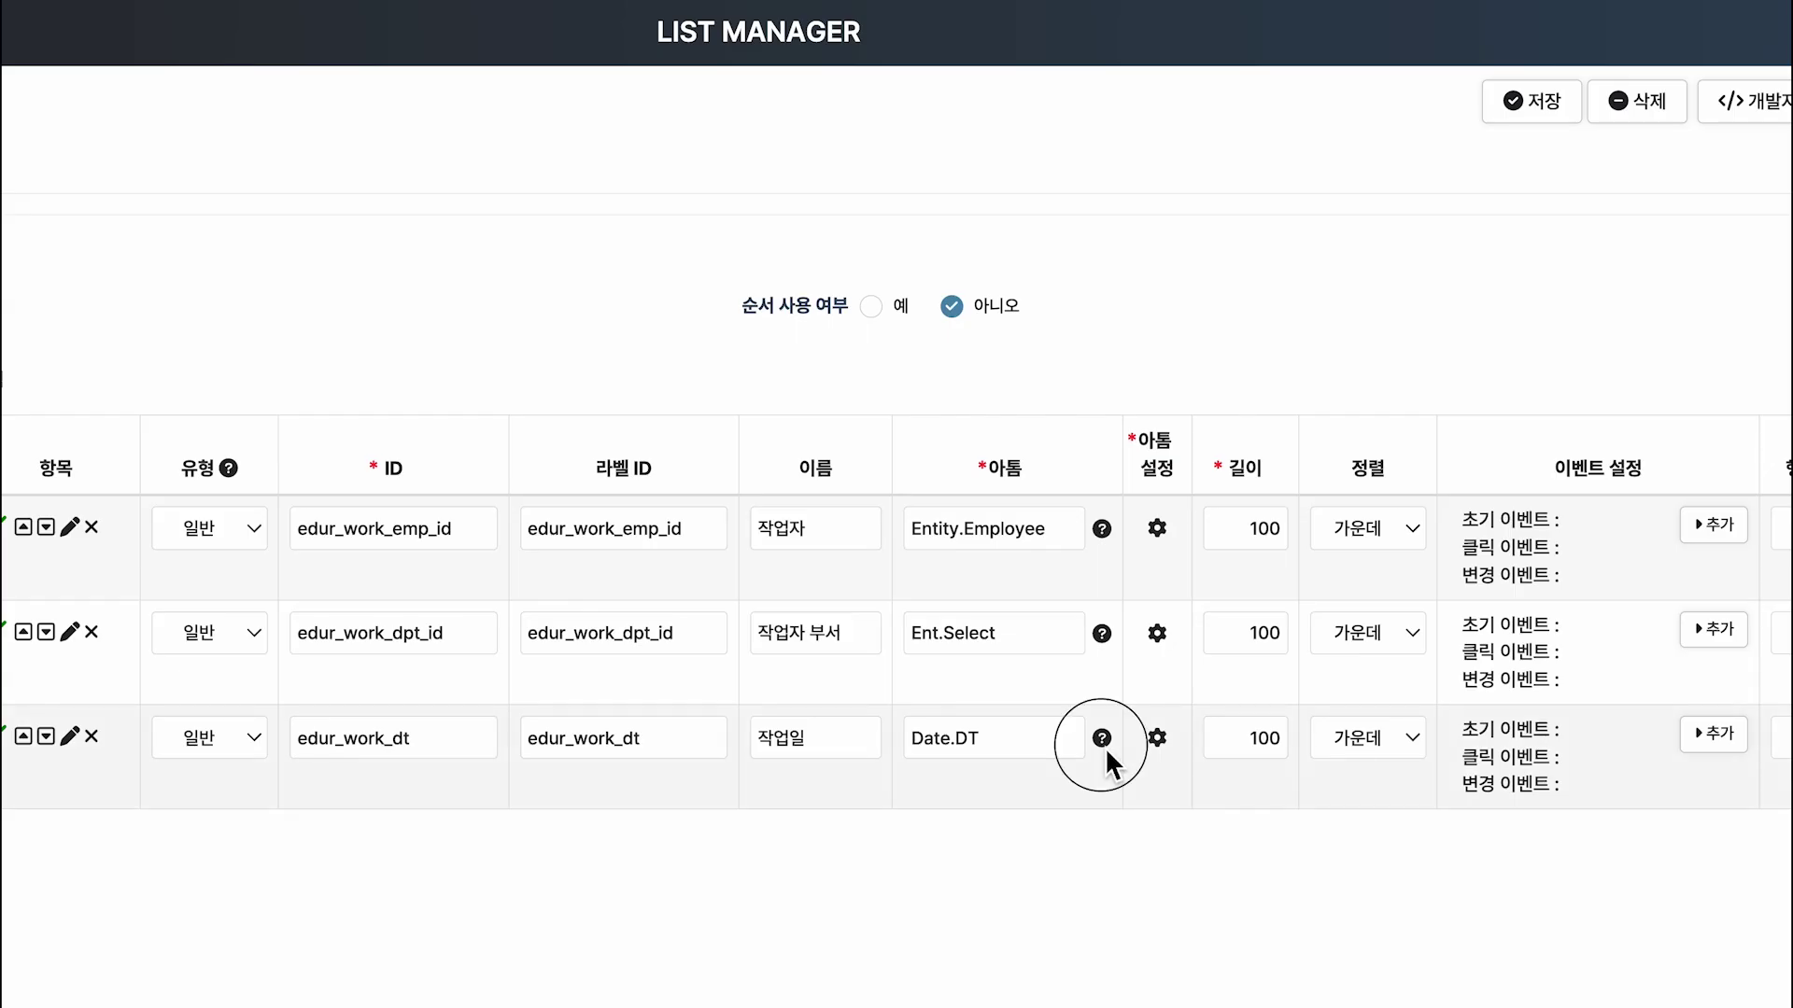
click(1105, 747)
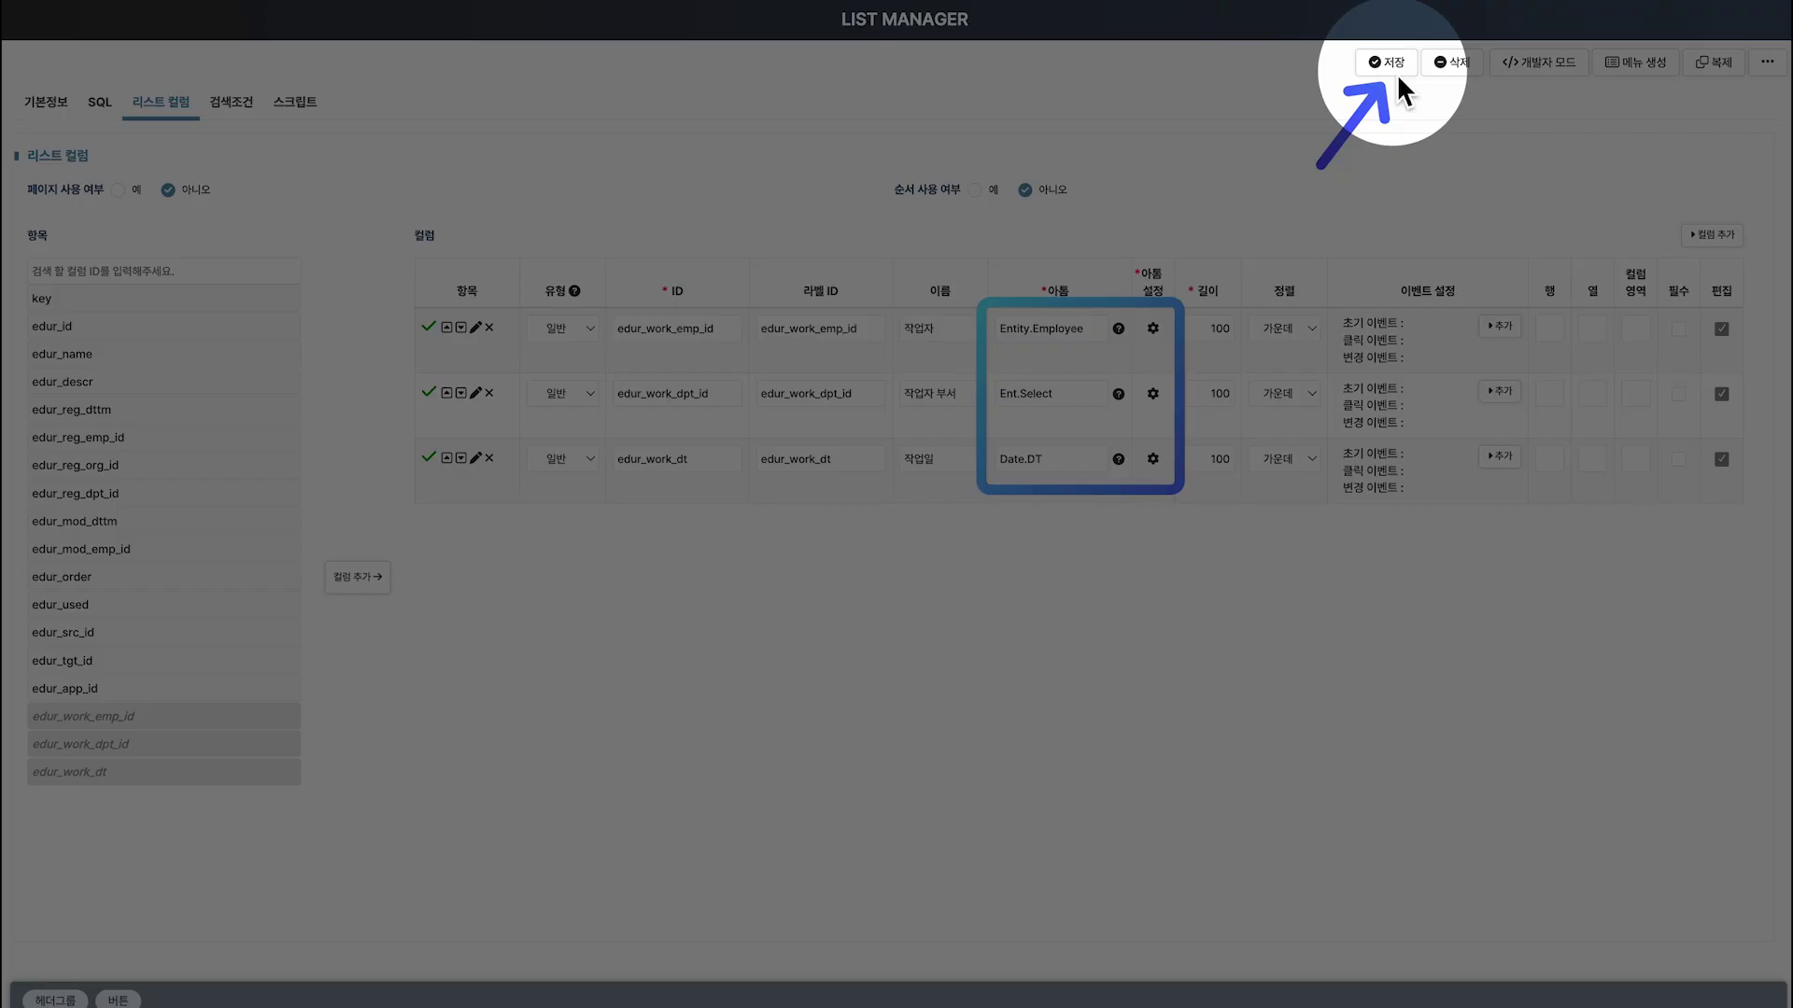
Save the list columns, then in the preview pick a BC worker with department 부트캠프팀.
click(1391, 69)
click(1089, 153)
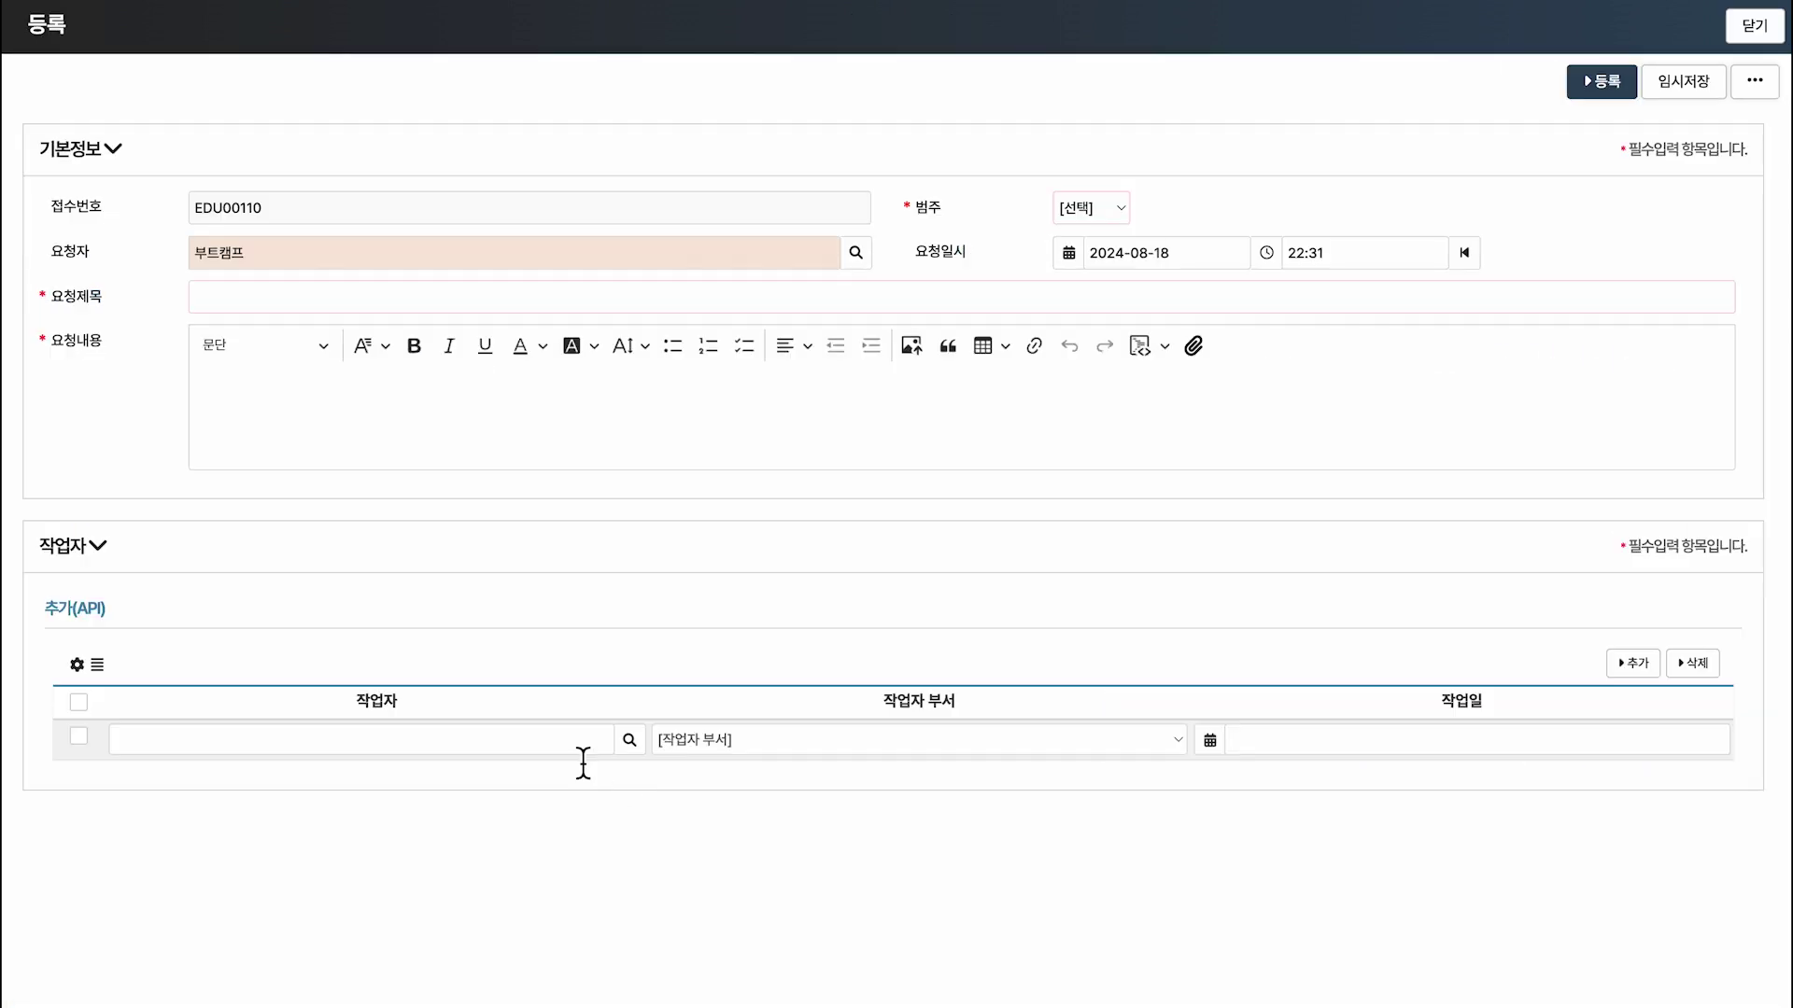
text(BC)
click(533, 773)
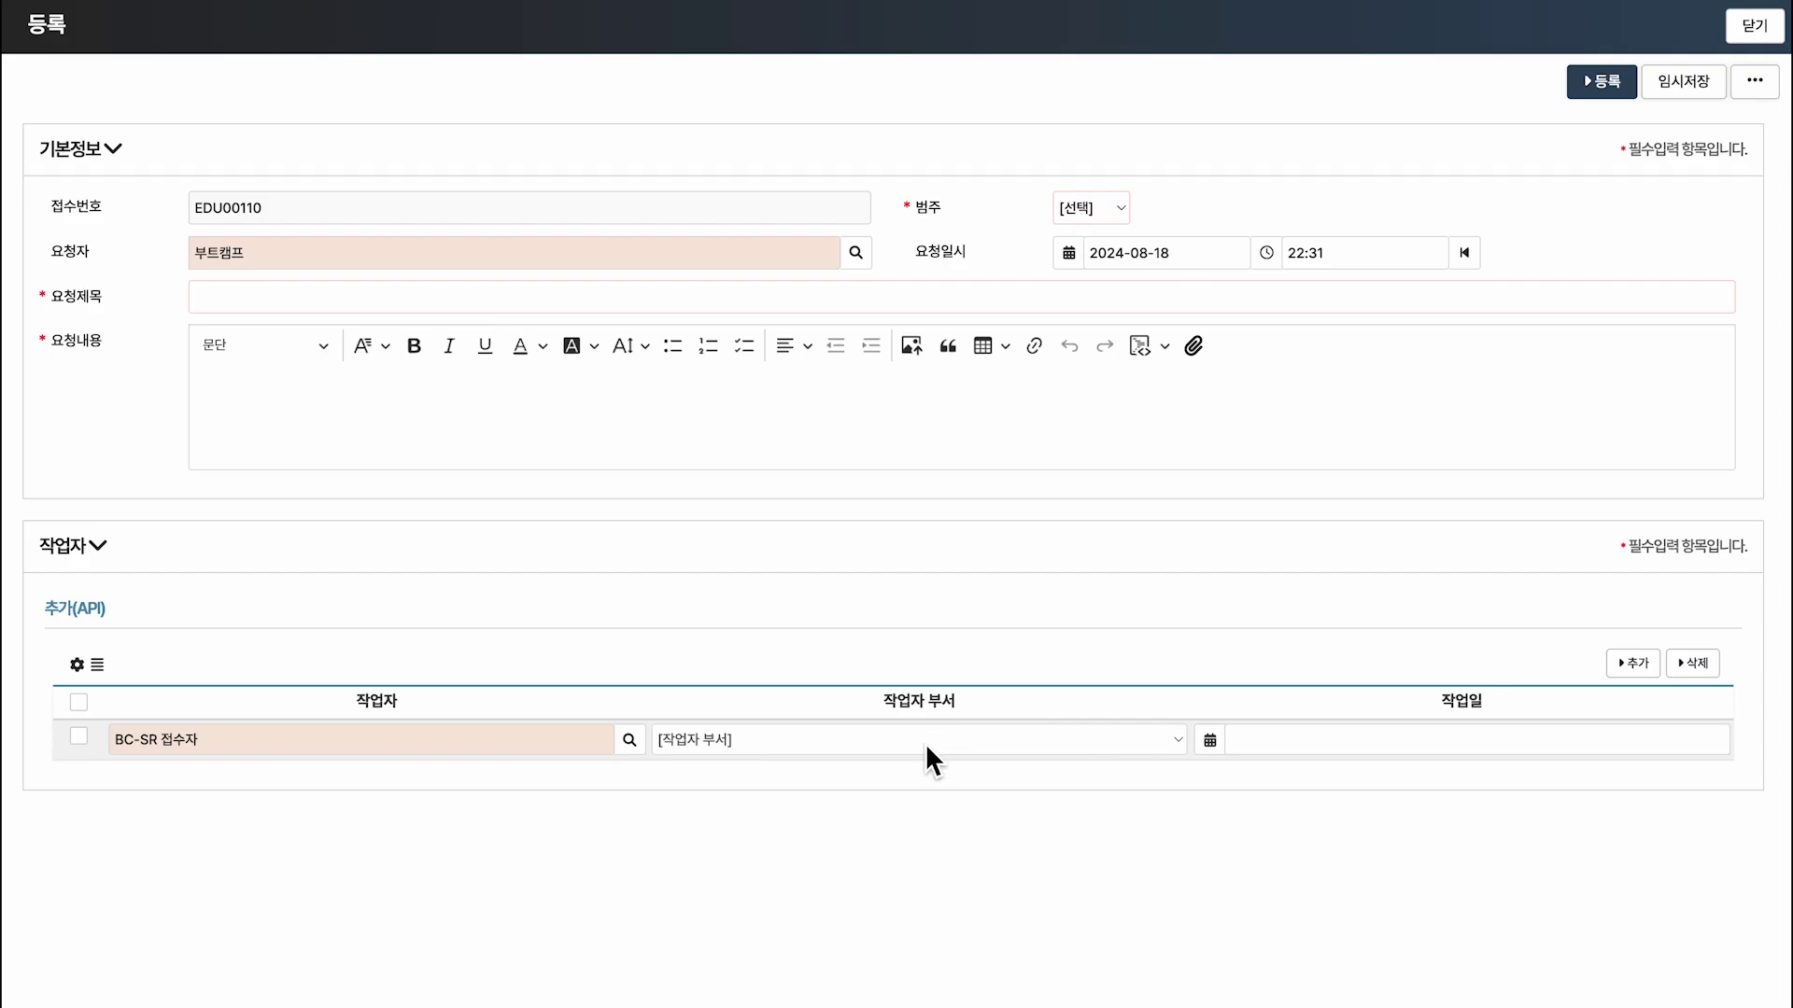
click(926, 743)
click(911, 786)
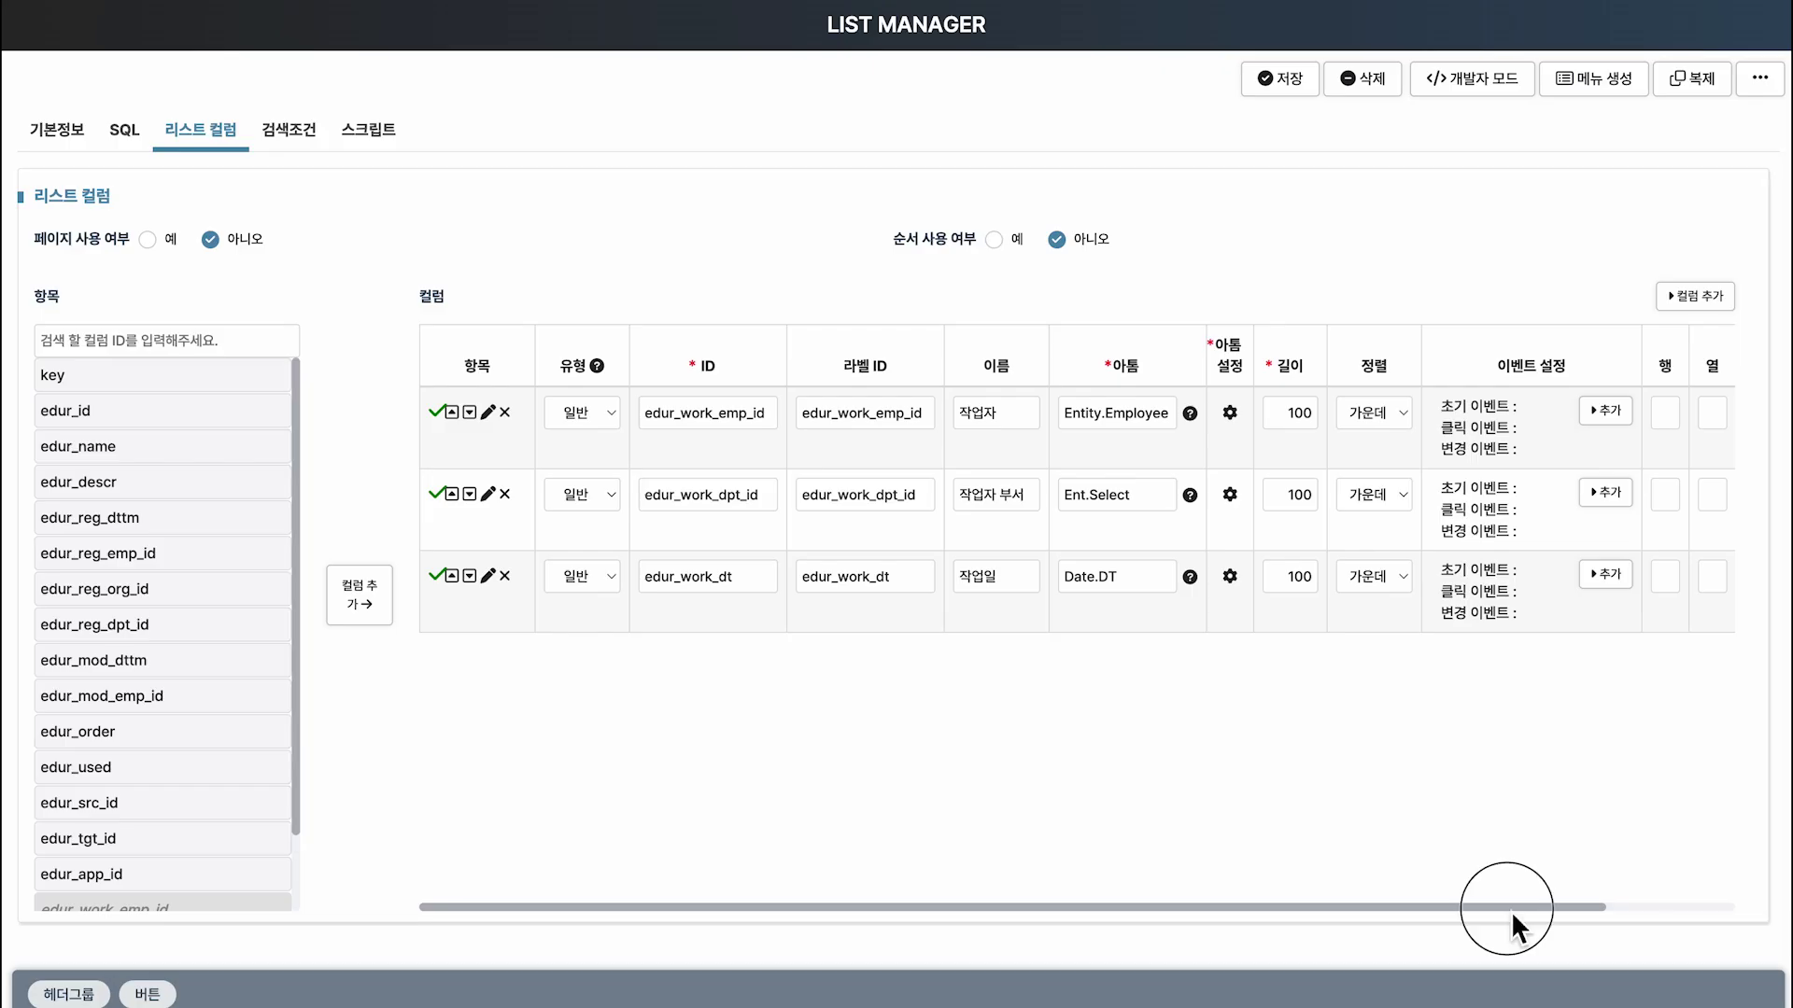
drag(1511, 910, 1645, 913)
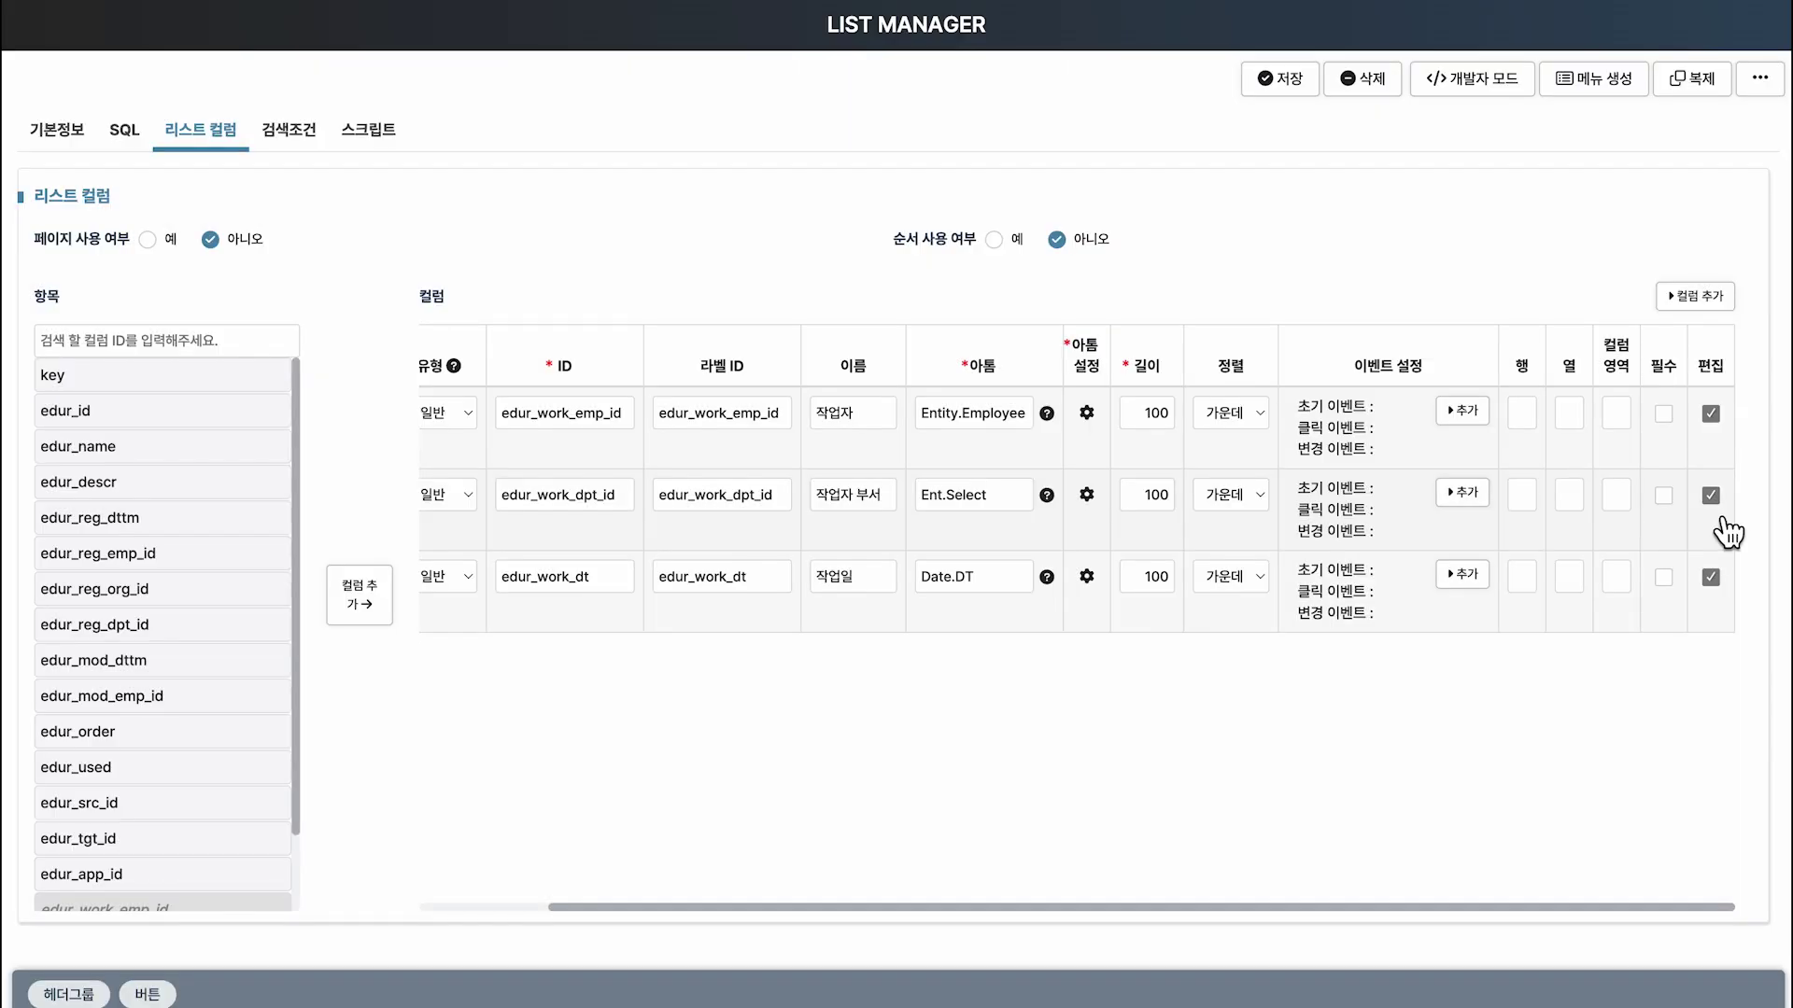
Uncheck 편집 for the 작업자 부서 column and save the list columns.
click(1711, 497)
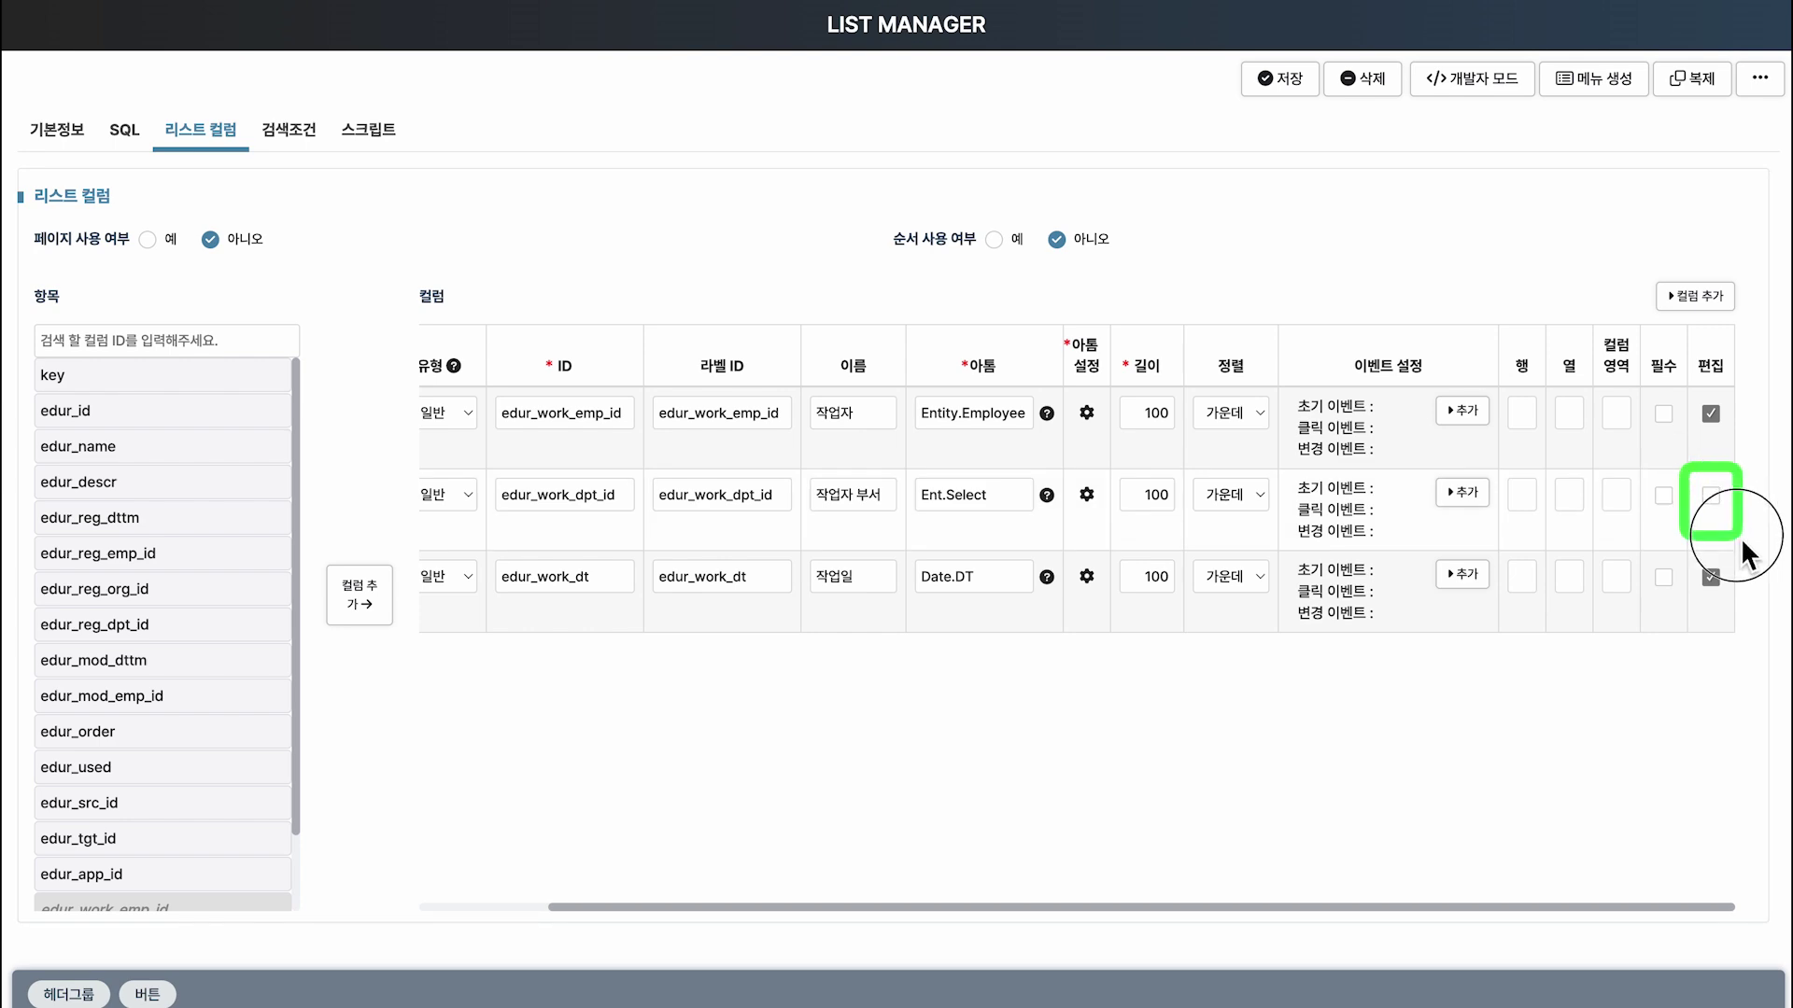
click(1286, 92)
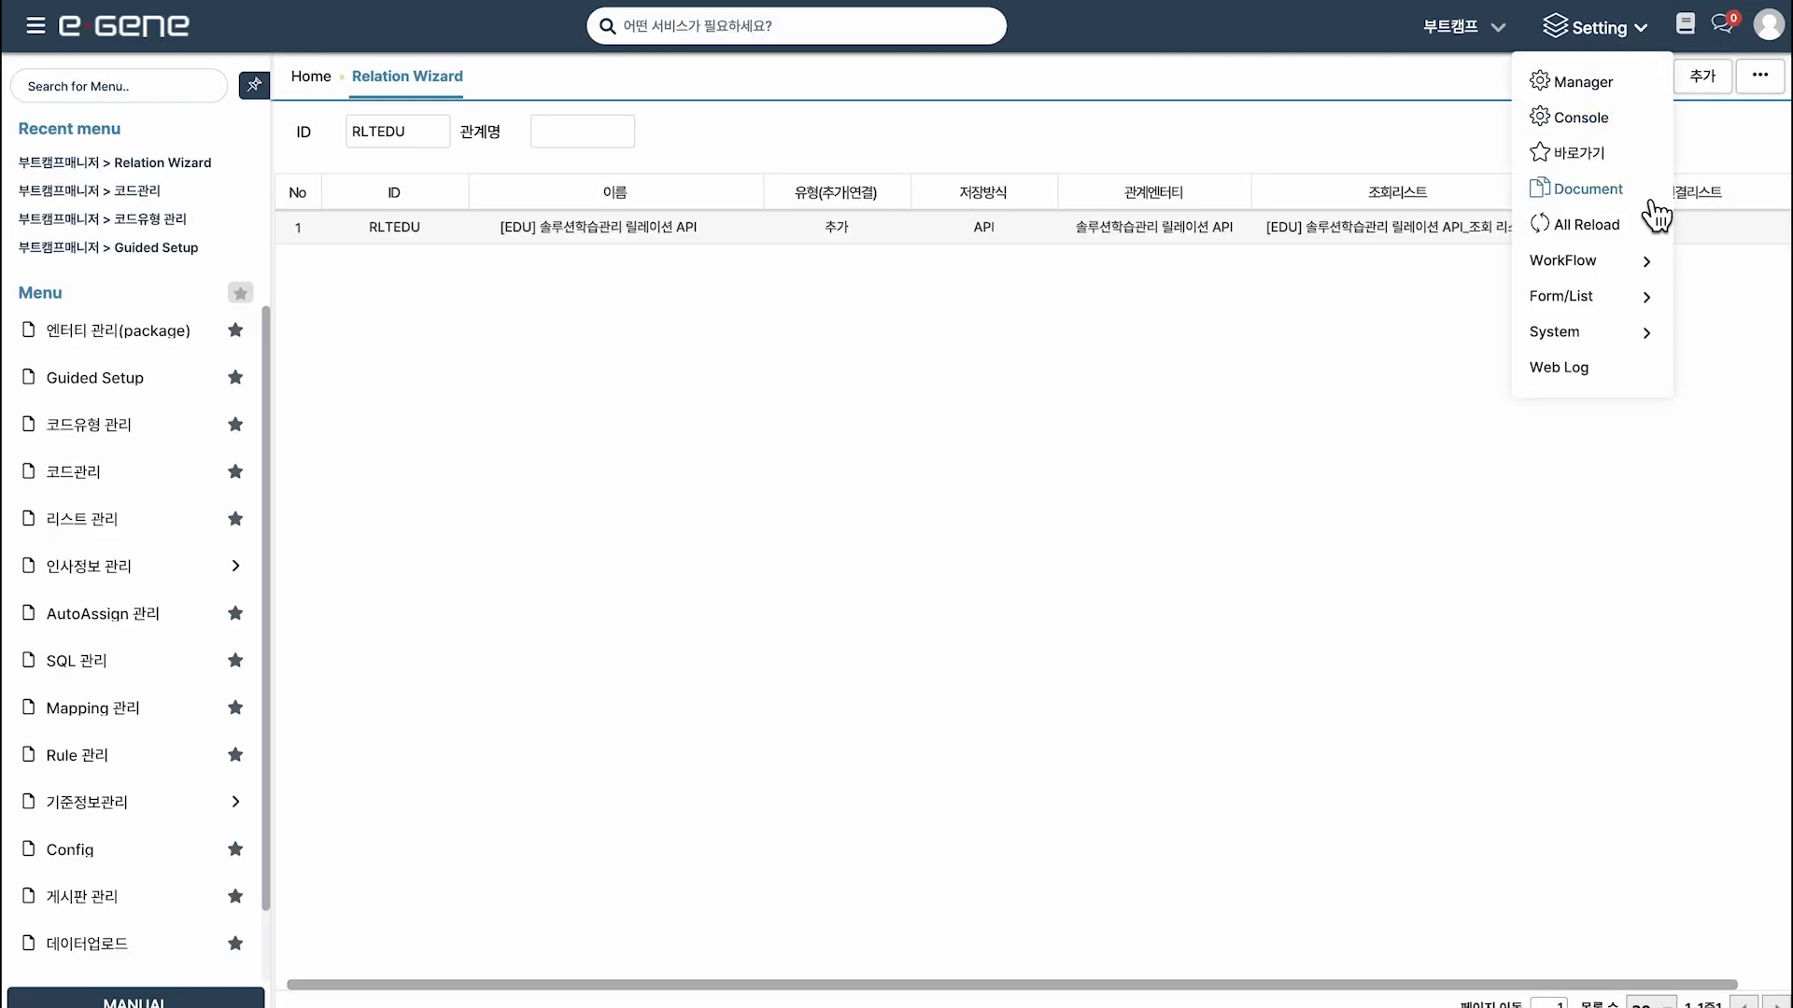
Open the E-GENE documentation's 릴레이션매니저 guide at its 스크립트 API section.
click(1645, 198)
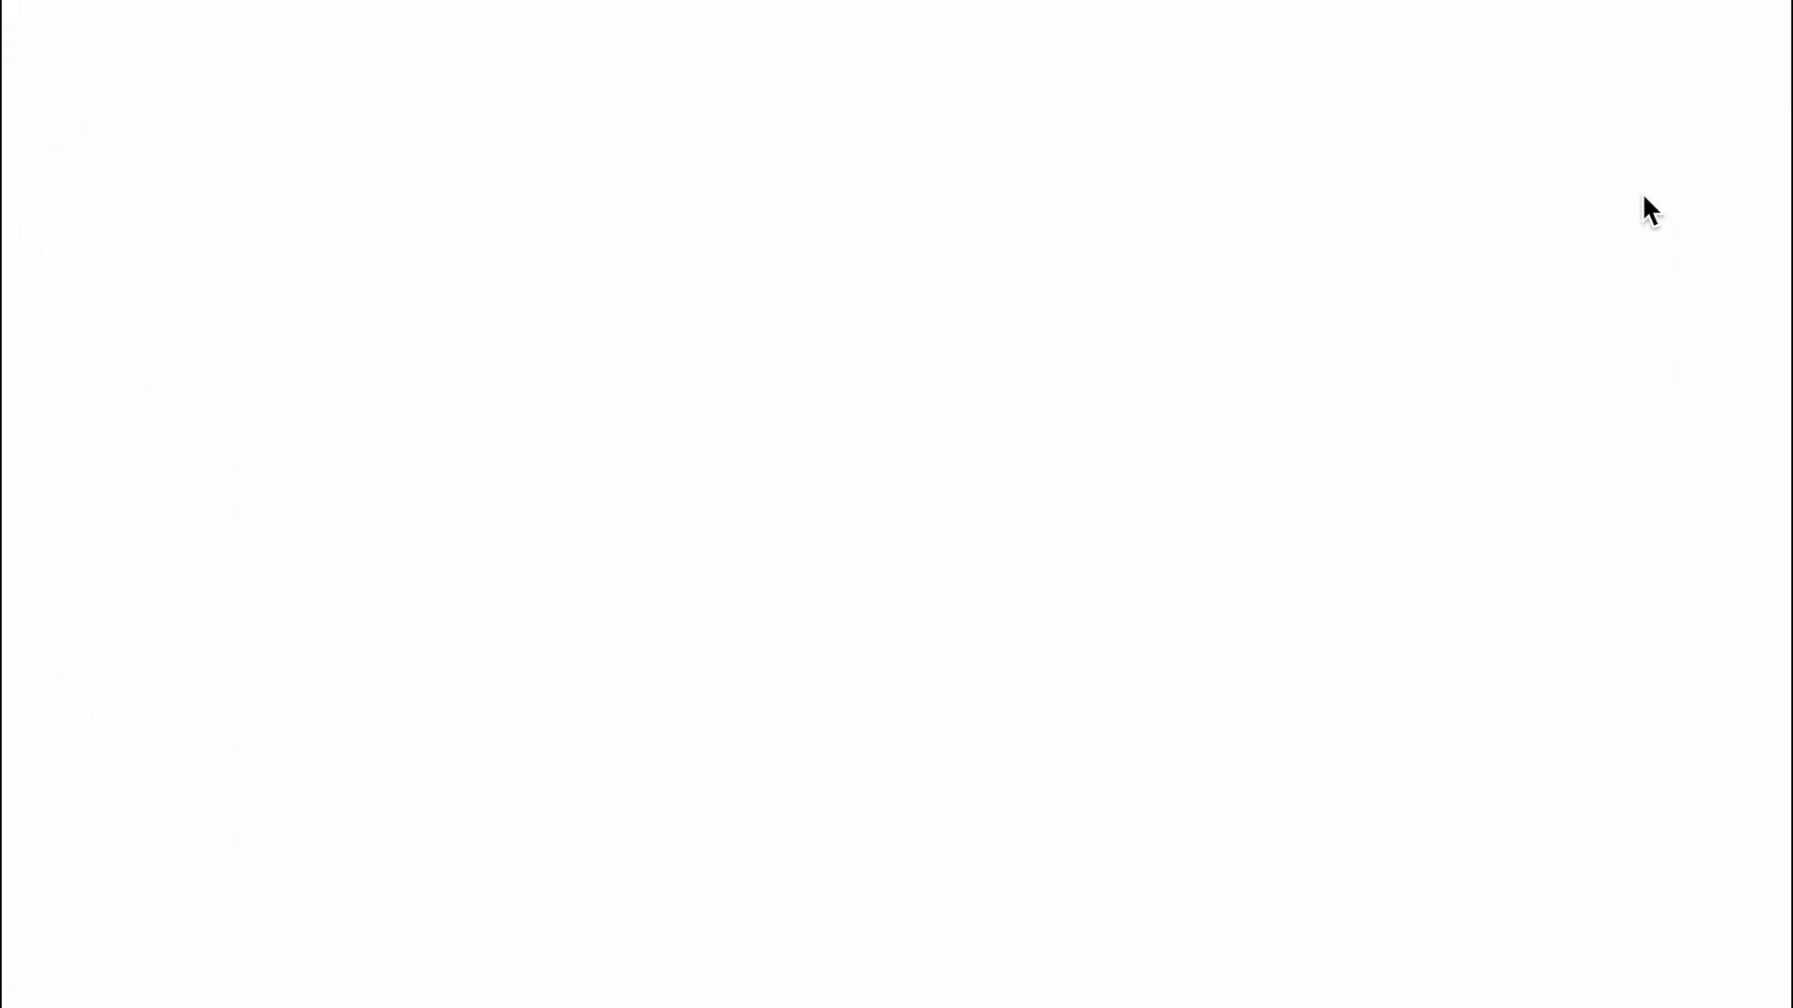
click(706, 435)
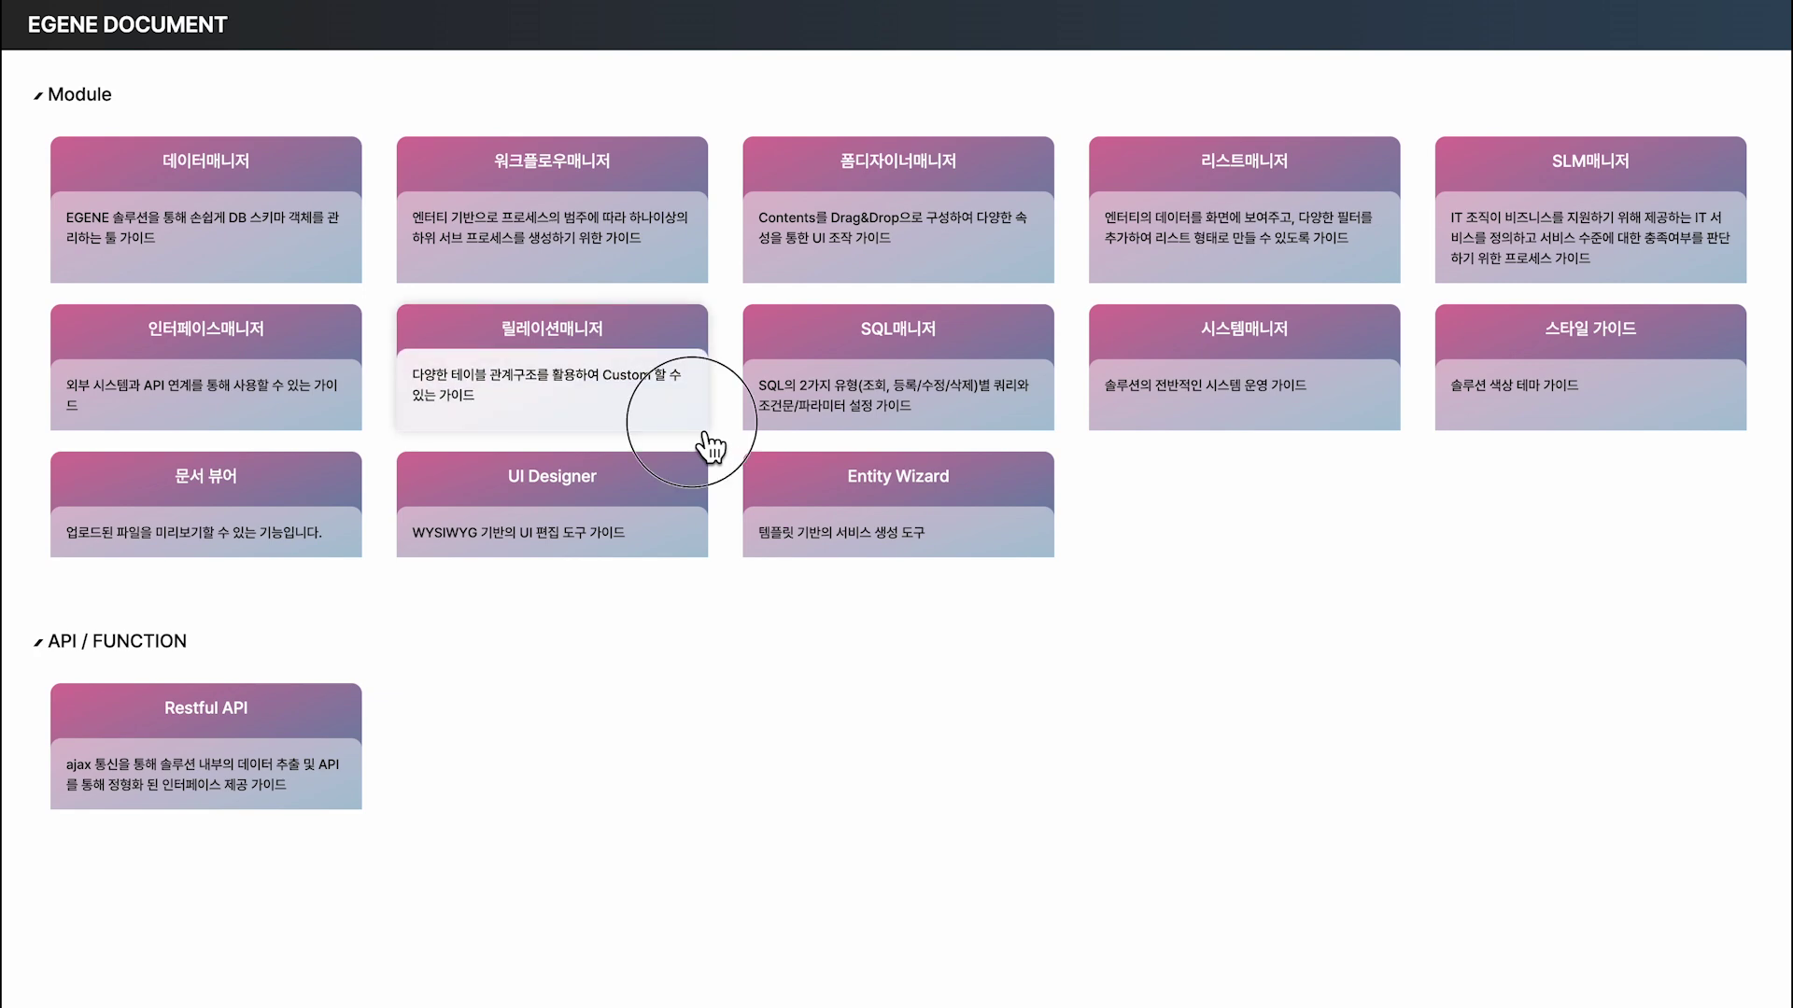
scroll(1711, 707, down, 10)
click(1599, 894)
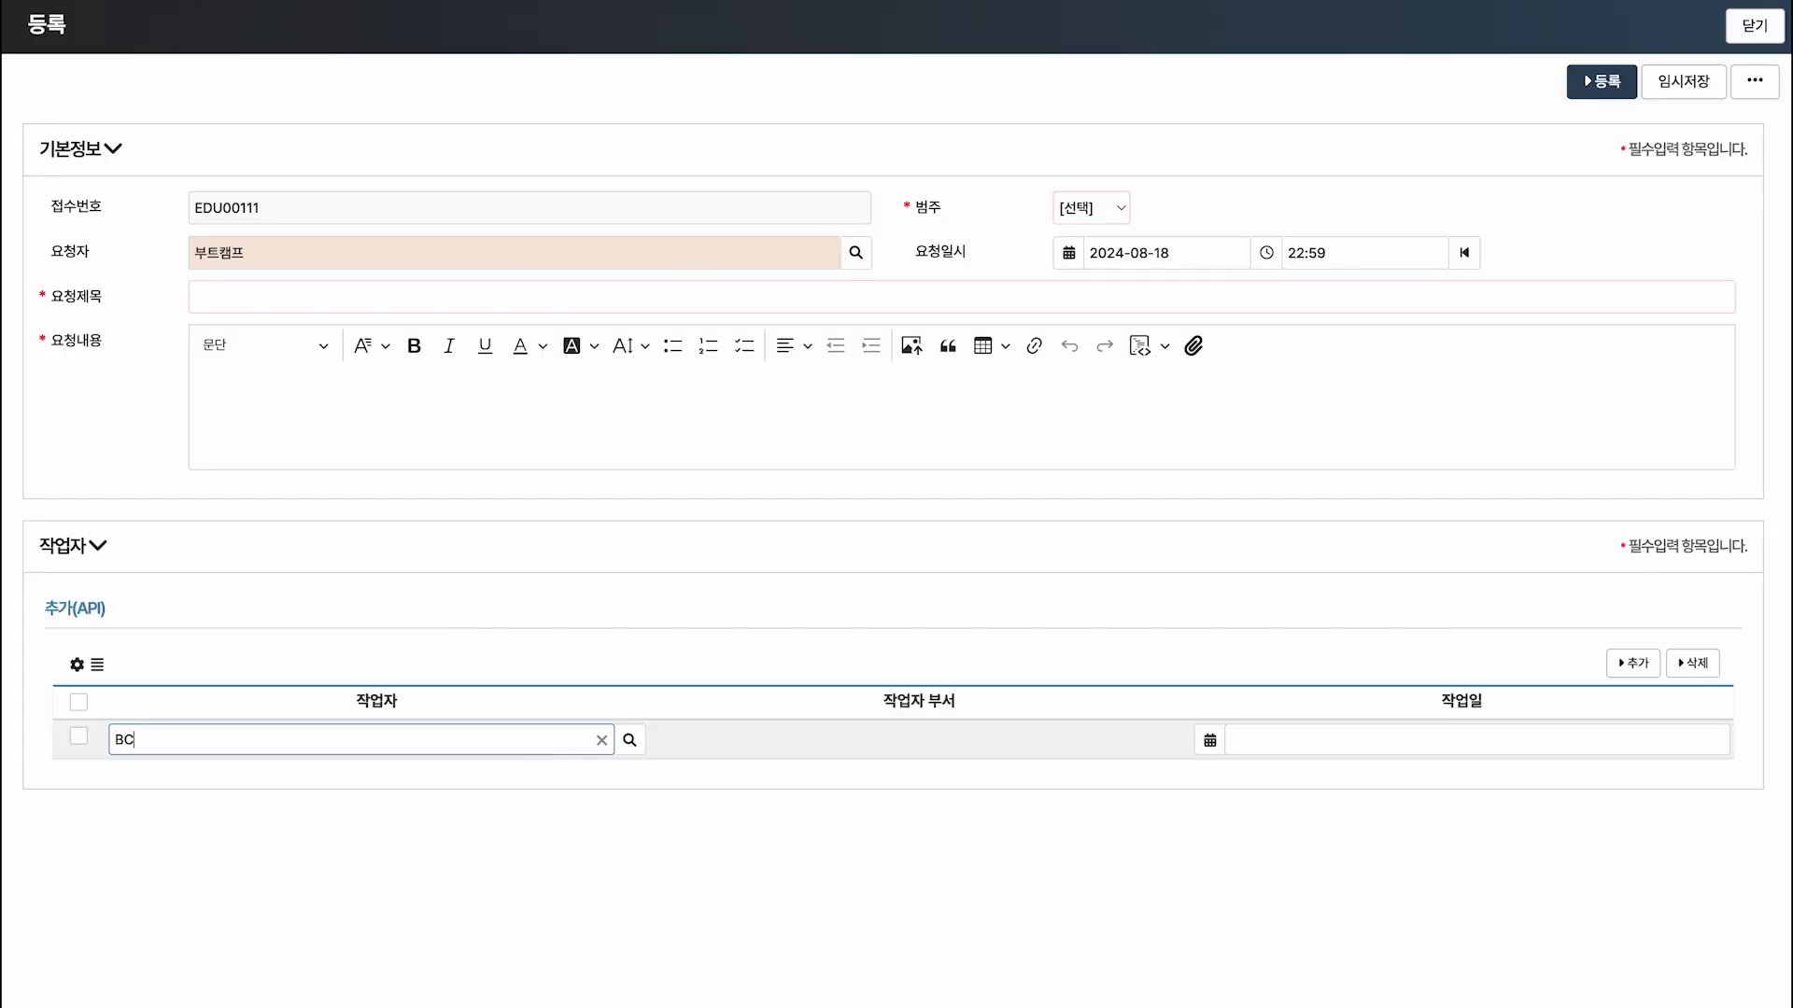
Choose BC-SR 접수자 as the worker in the first 작업자 row.
click(577, 771)
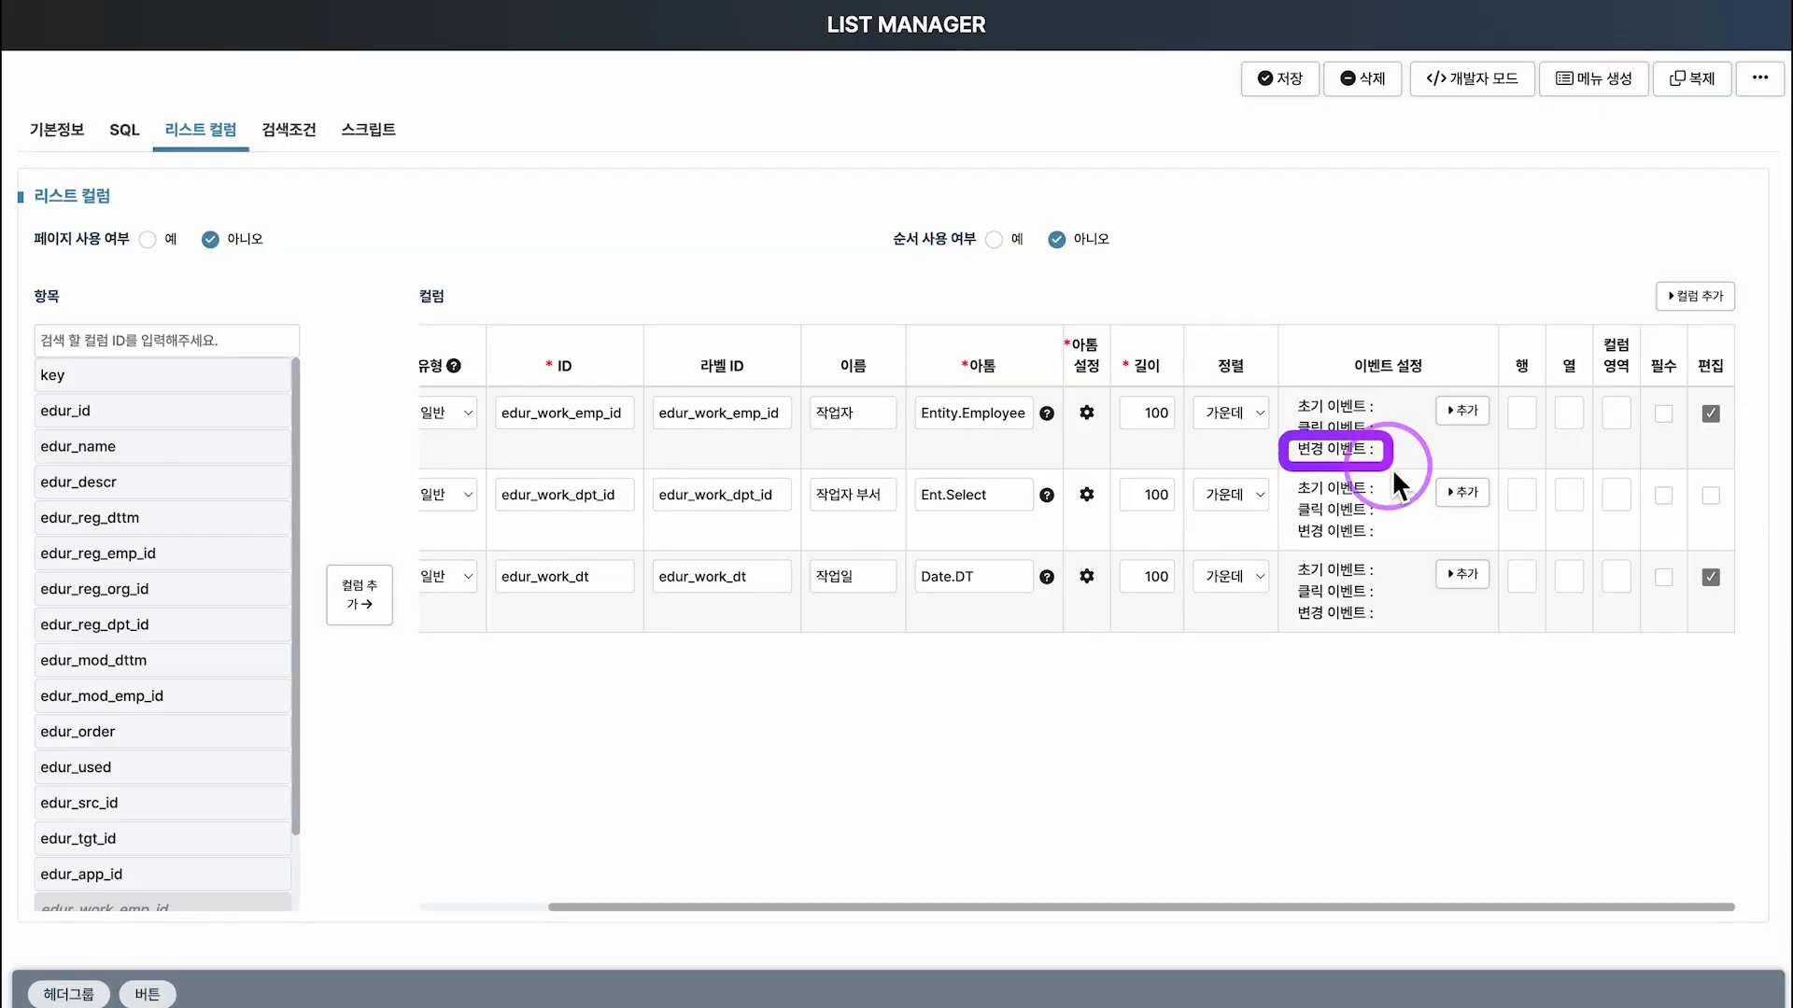
Add a 변경 이벤트 named fnSetEmpInfo in the 작업자 column's event settings.
click(1473, 425)
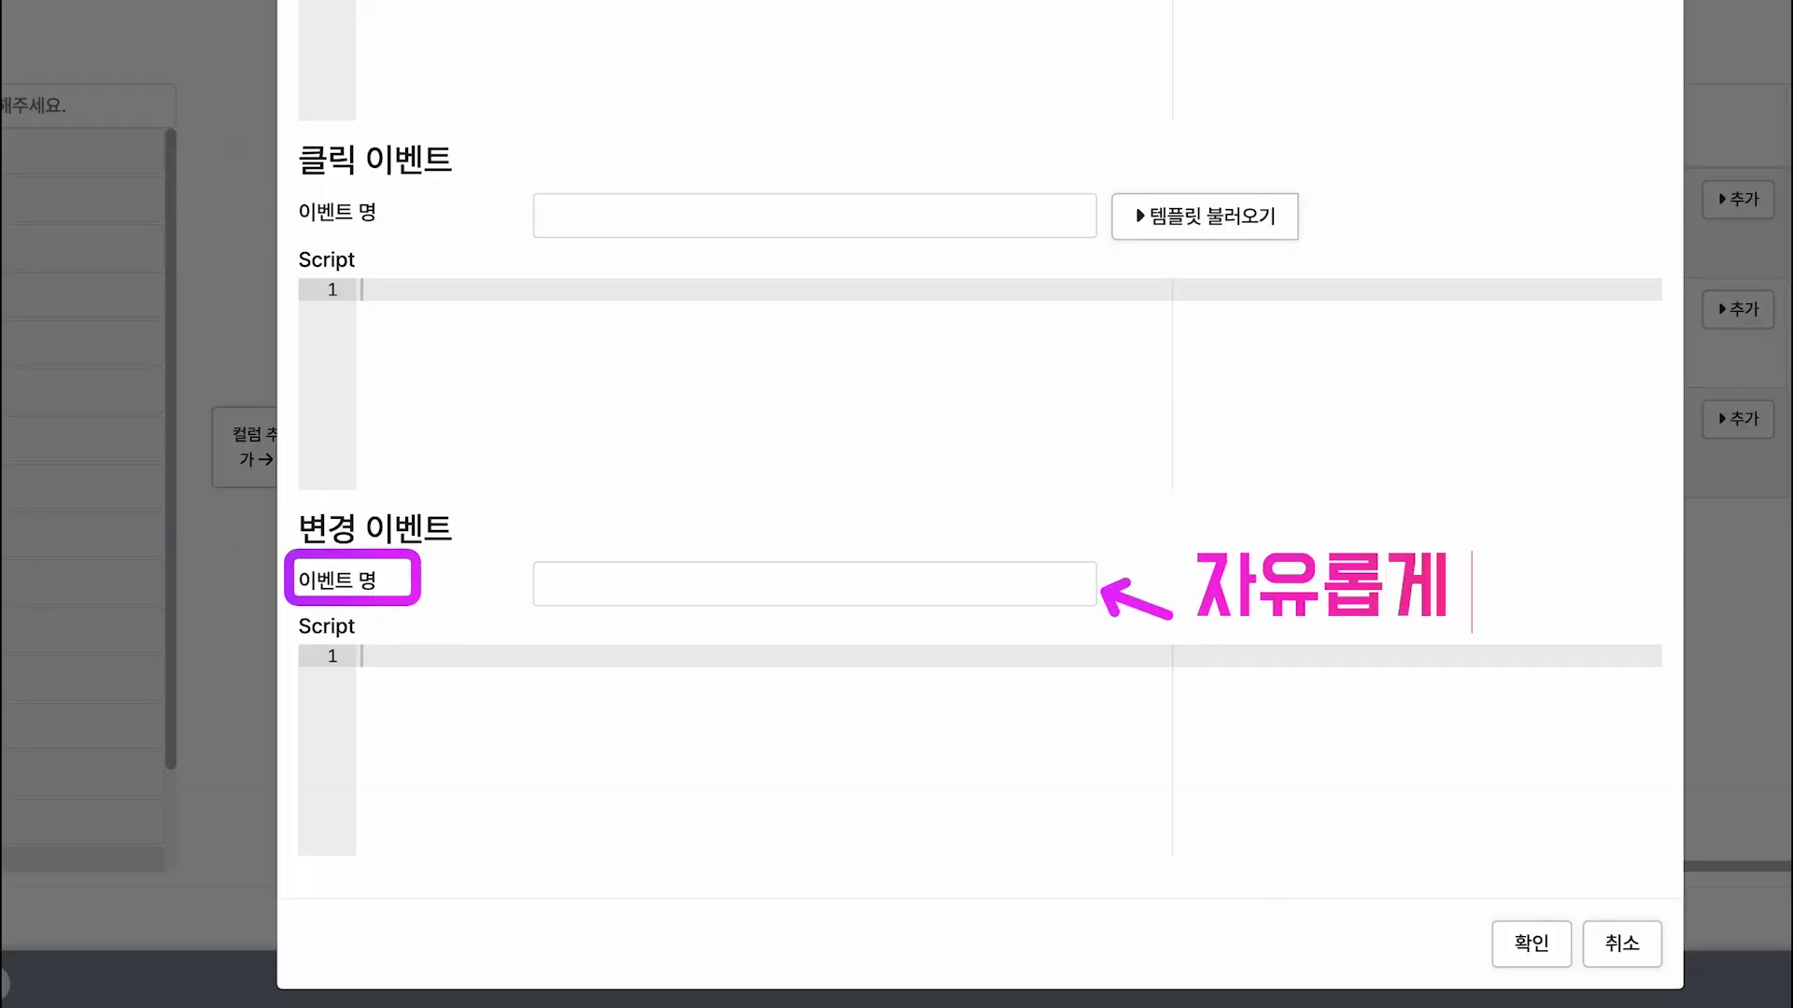
click(814, 584)
text(fnSetEmpInfo)
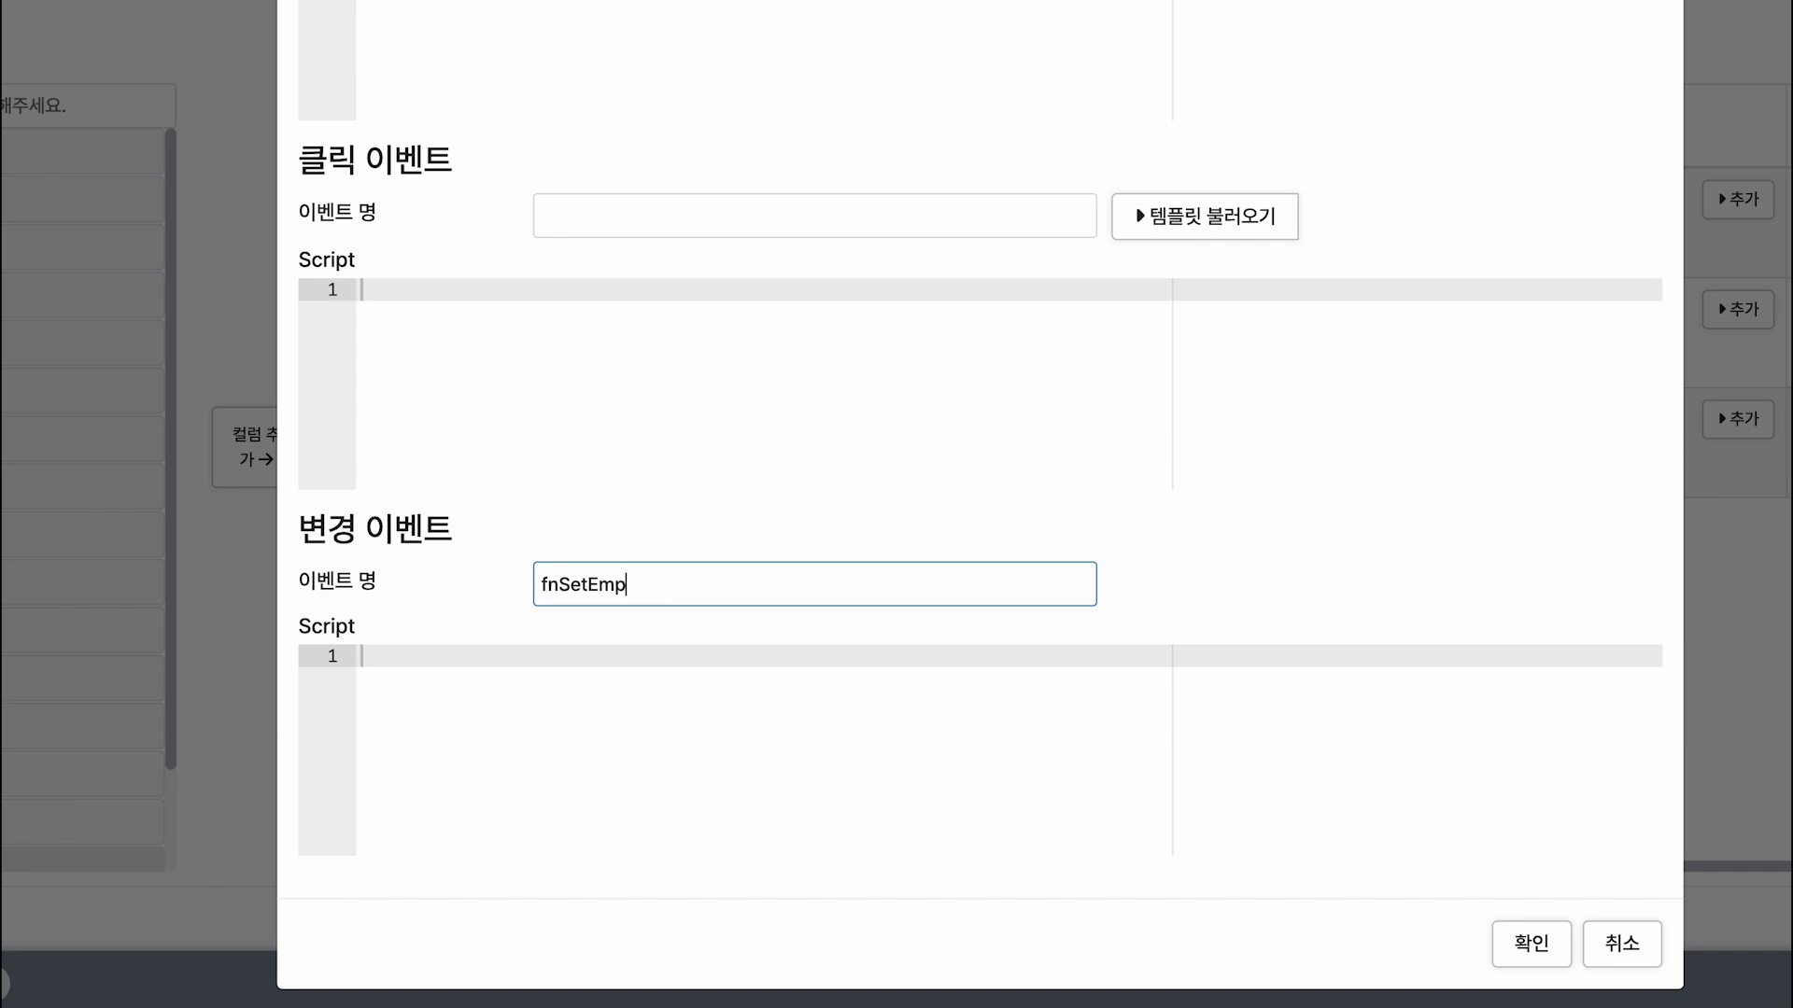
click(701, 611)
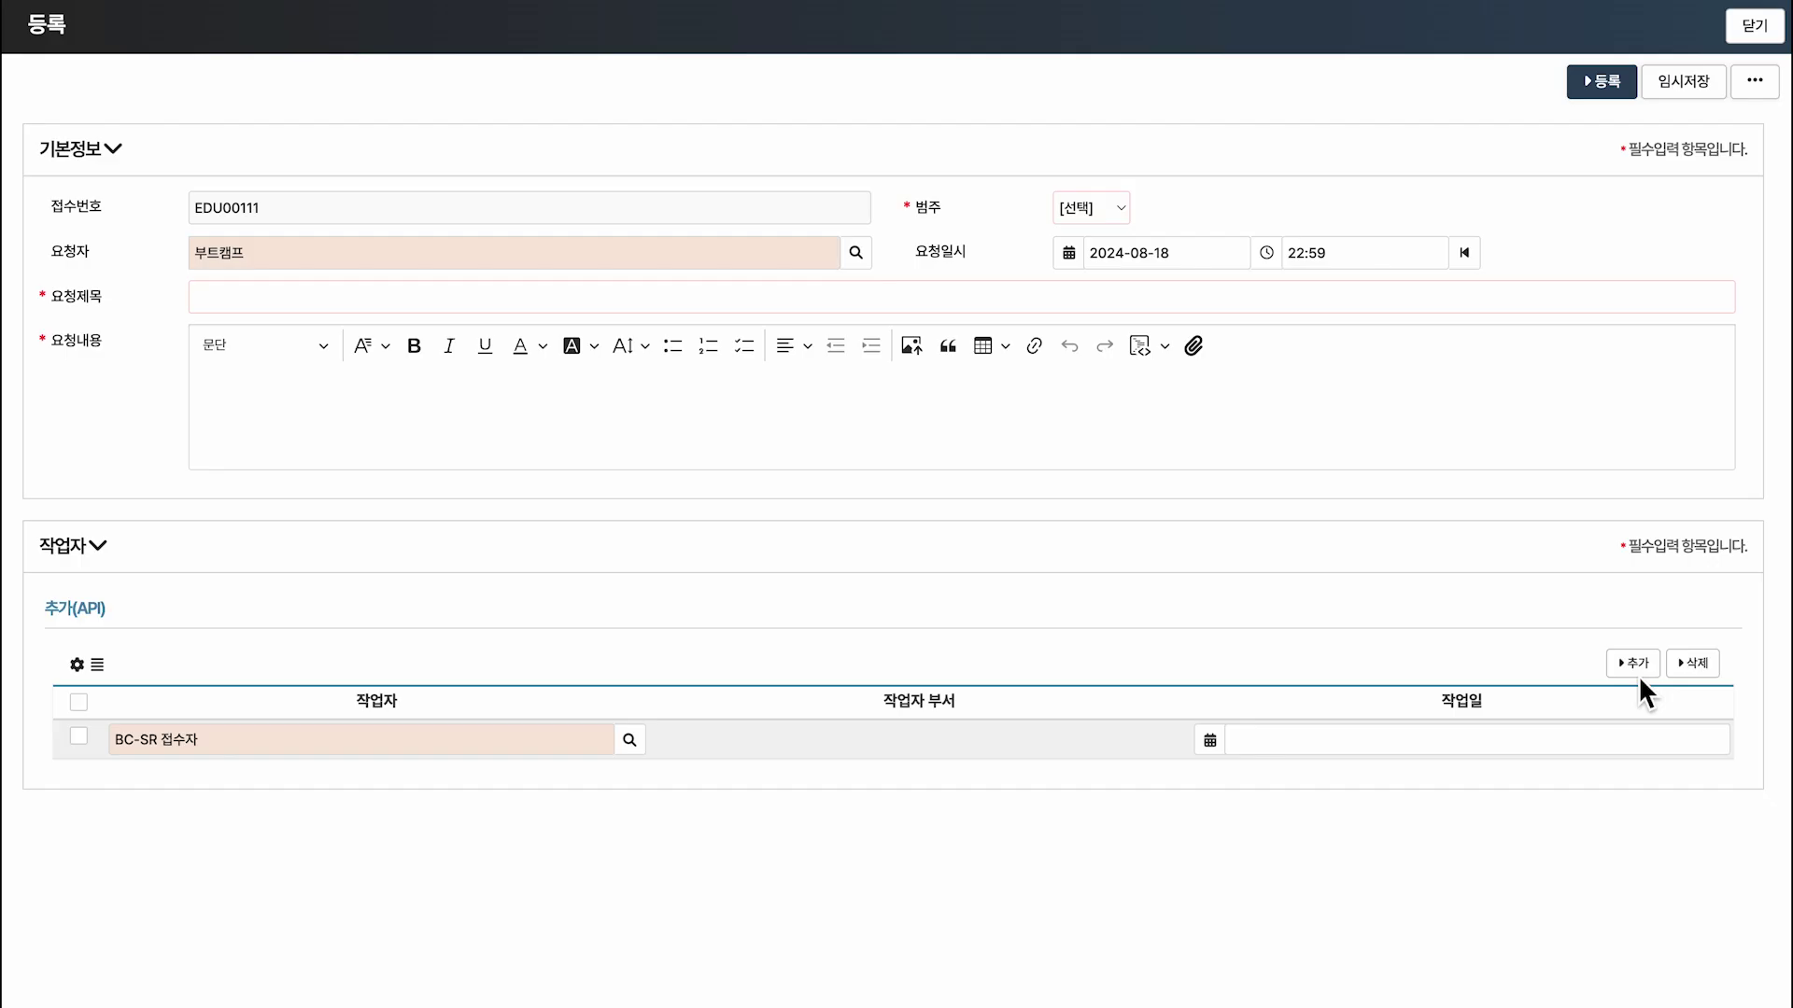
Add two more empty rows to the 작업자 grid.
click(1639, 674)
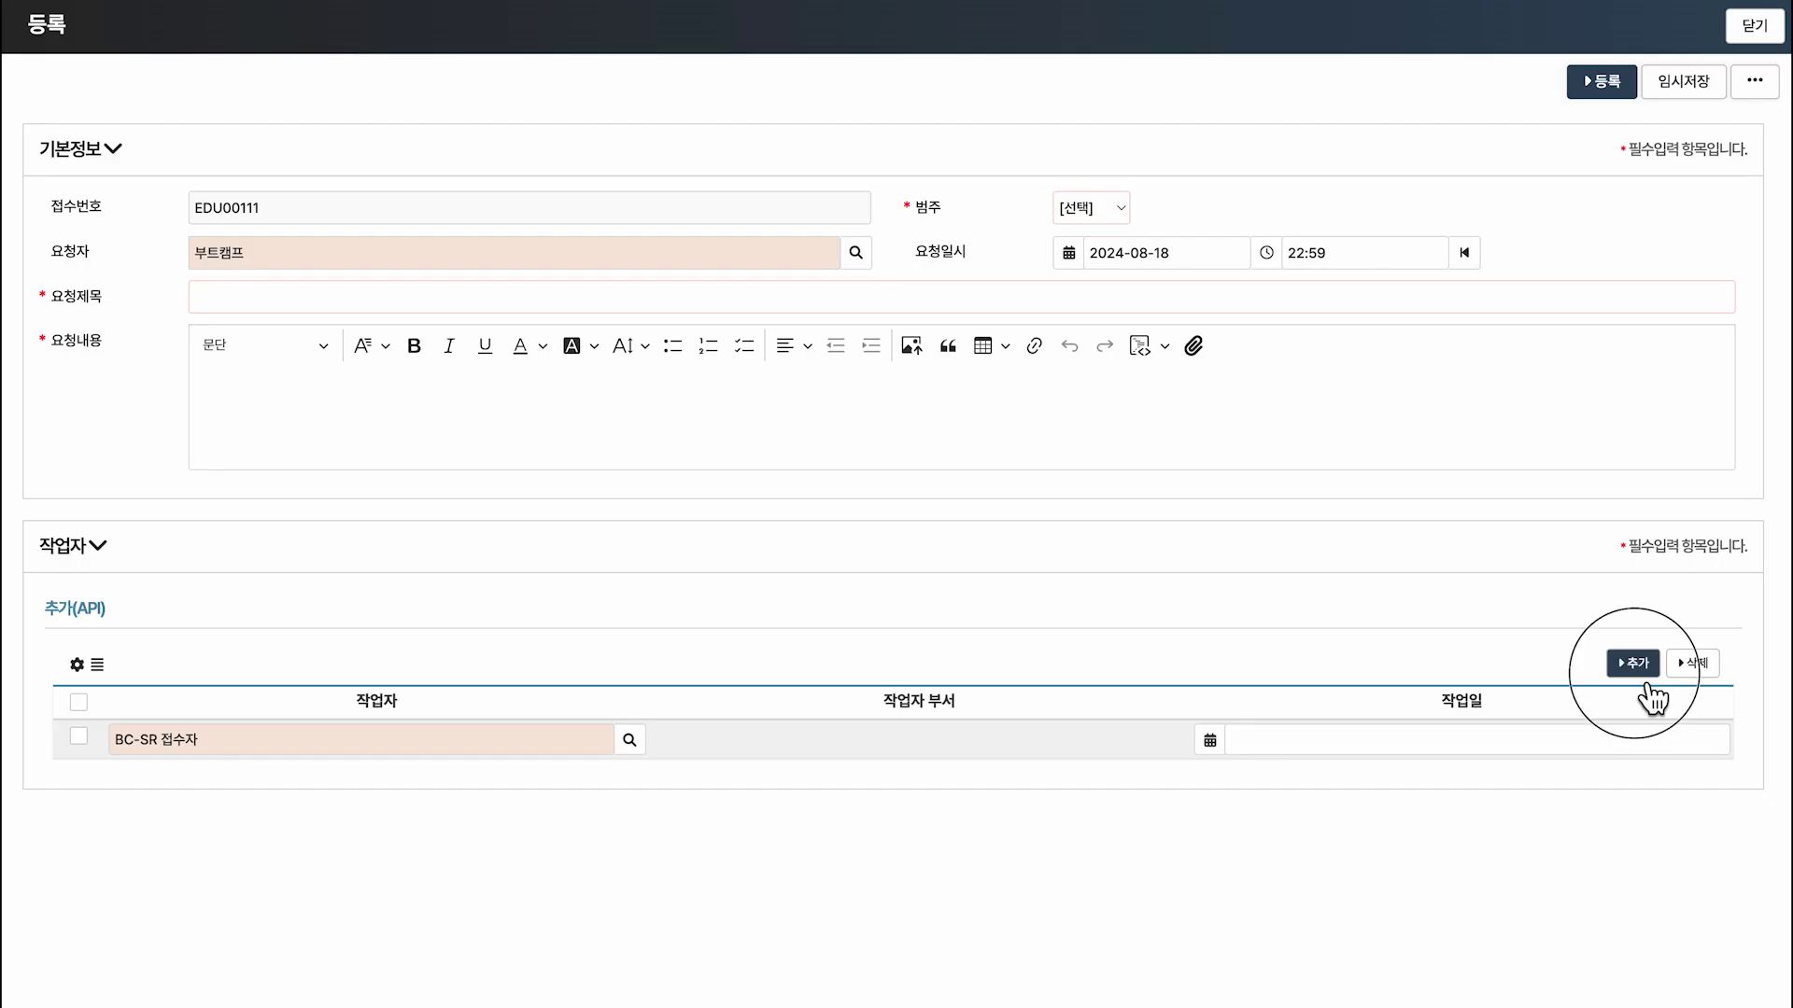
click(1643, 676)
drag(100, 797, 1735, 841)
drag(691, 866, 799, 928)
Add a 'row 객체' caption and select the event name fnSetEmpInfo.
click(842, 928)
text(row 객체)
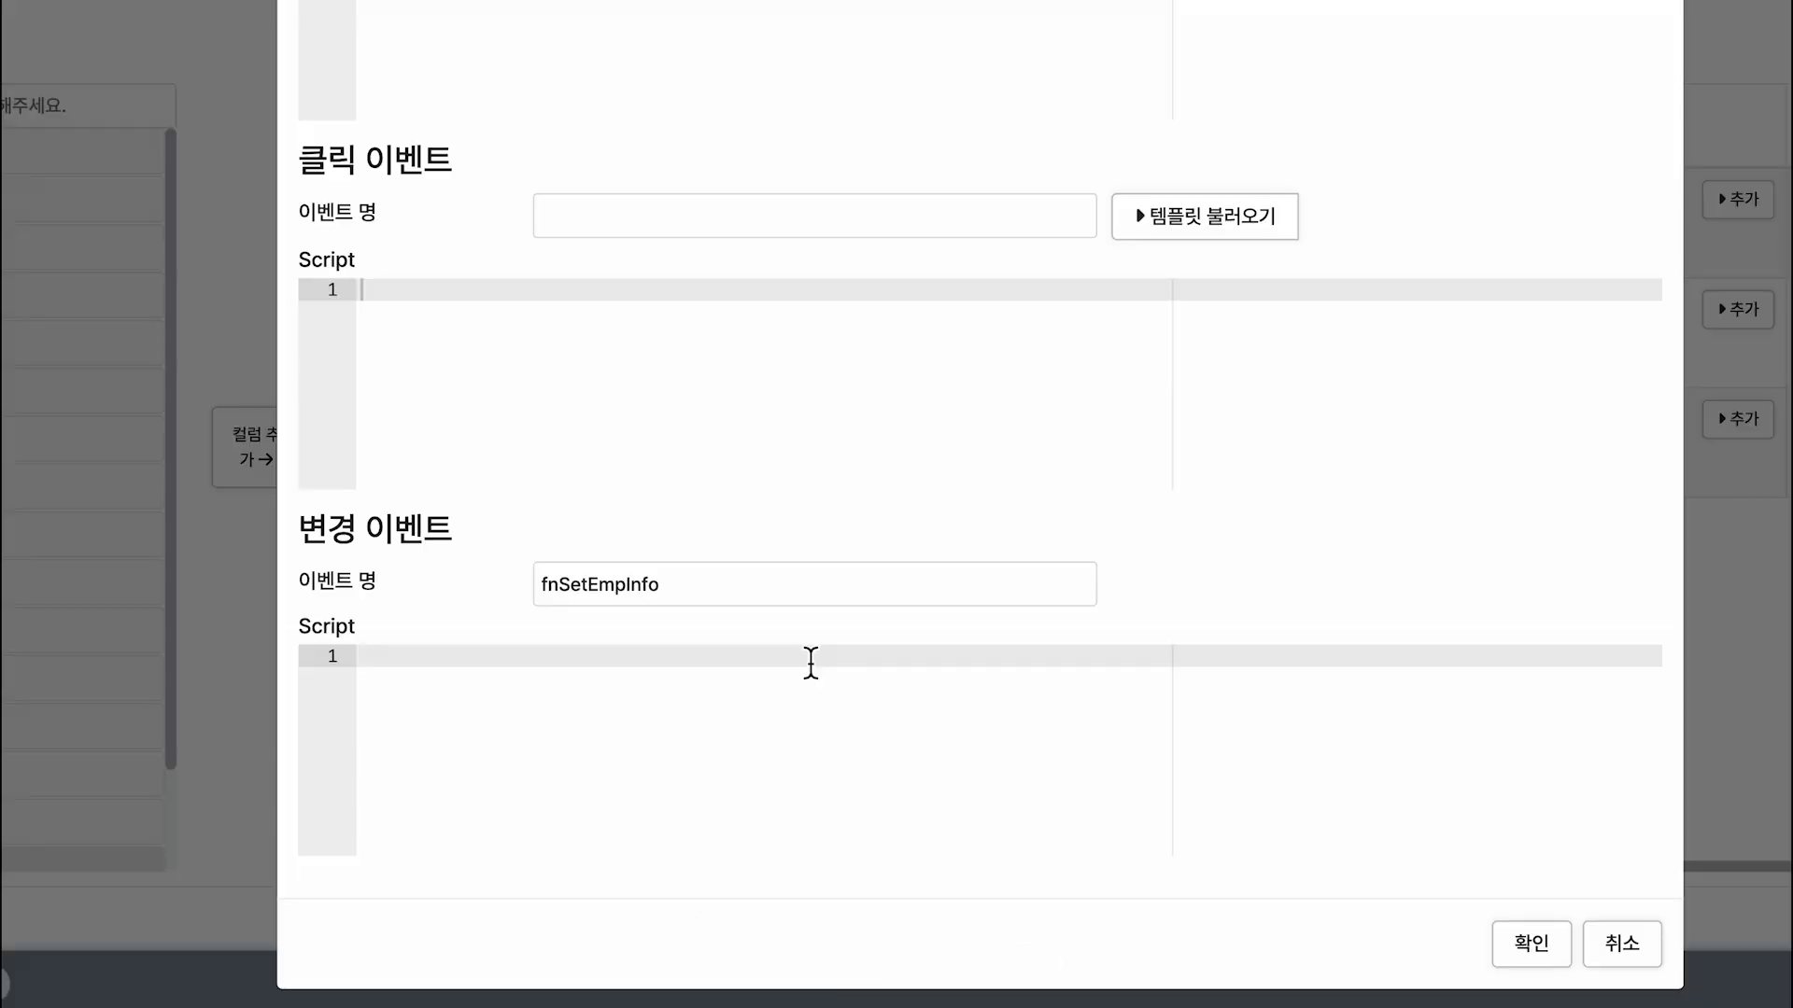
double_click(749, 604)
Write fnSetEmpInfo(row) as the change event script and confirm the event settings.
key(ctrl+c)
click(532, 691)
key(ctrl+v)
text((r)
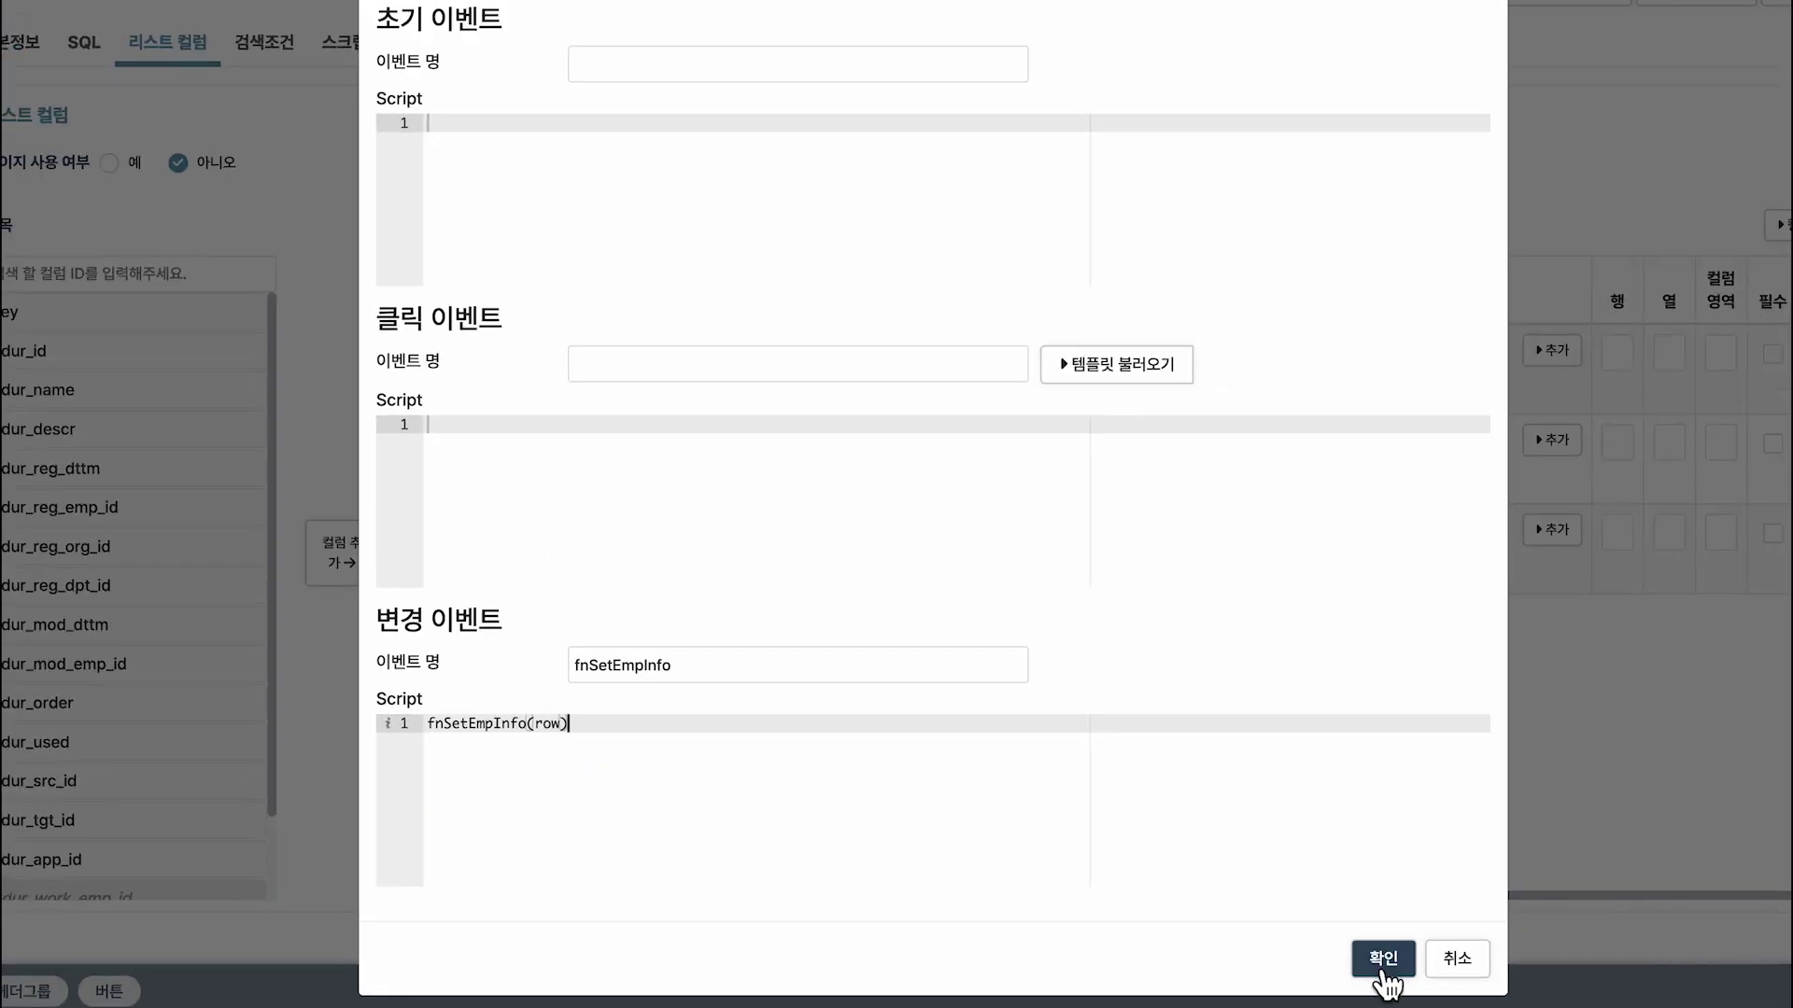
click(1381, 954)
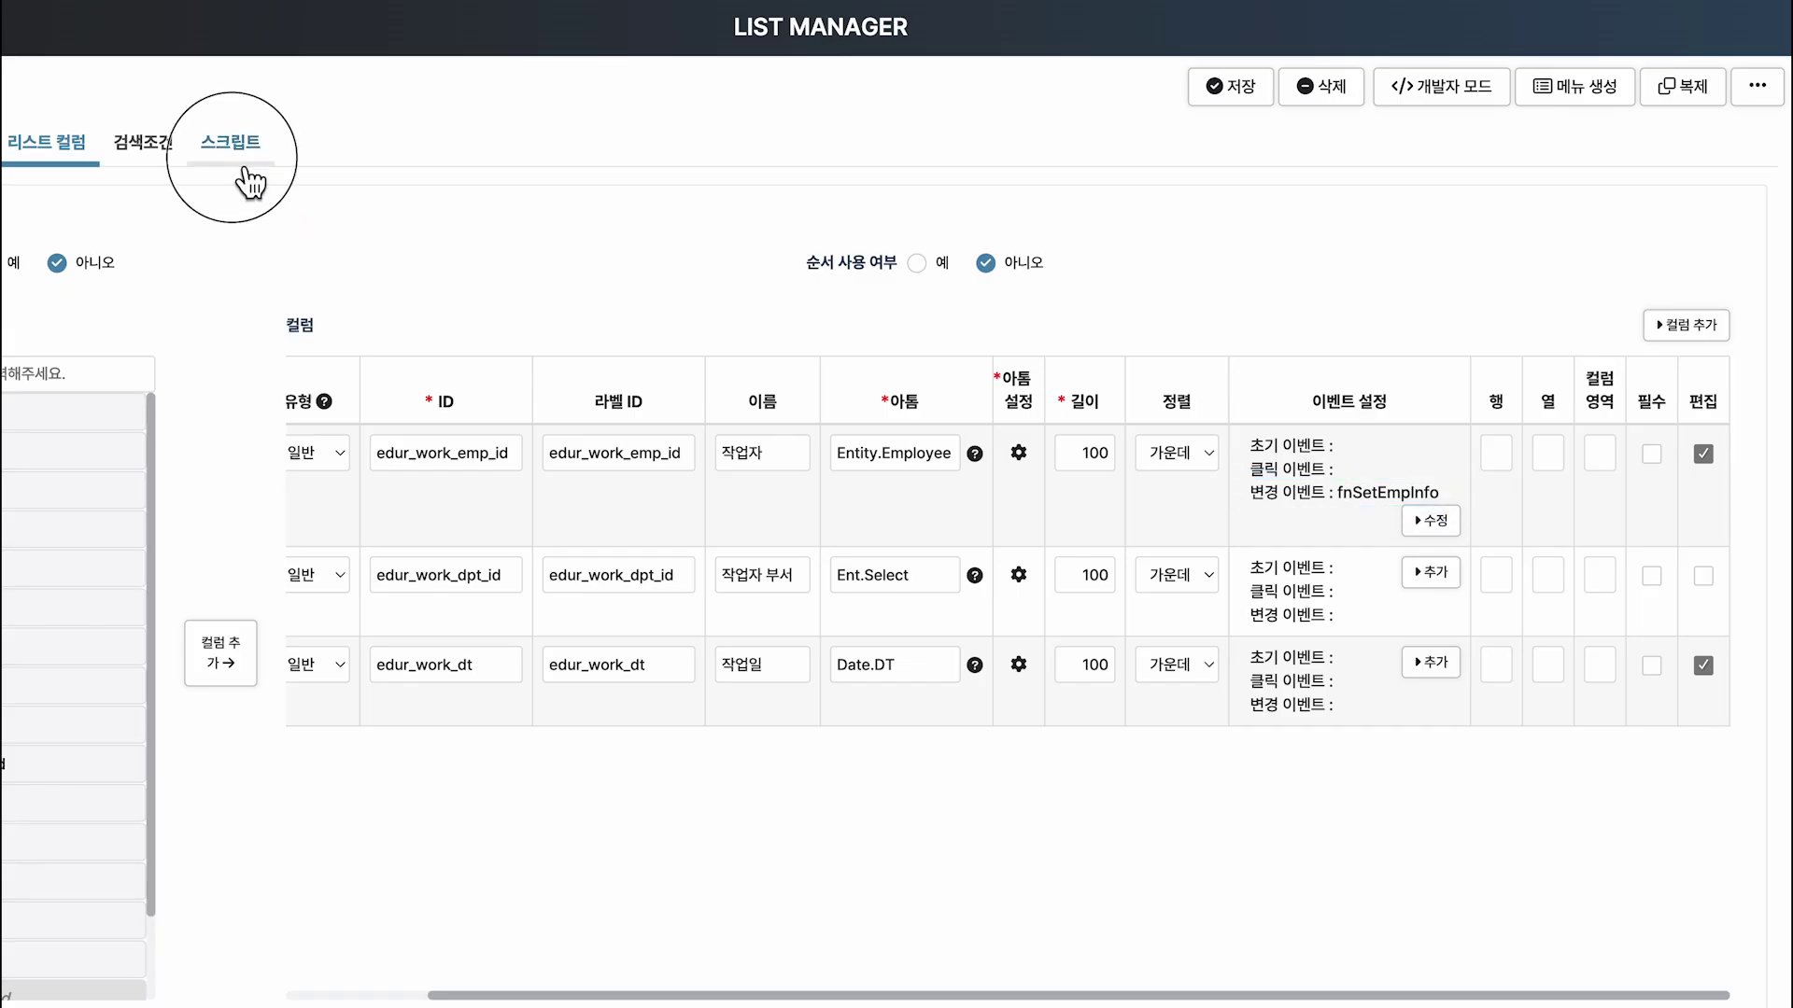
Paste the guide's fnSetEmpInfo sample code into the list's 초기 스크립트(JS).
click(245, 171)
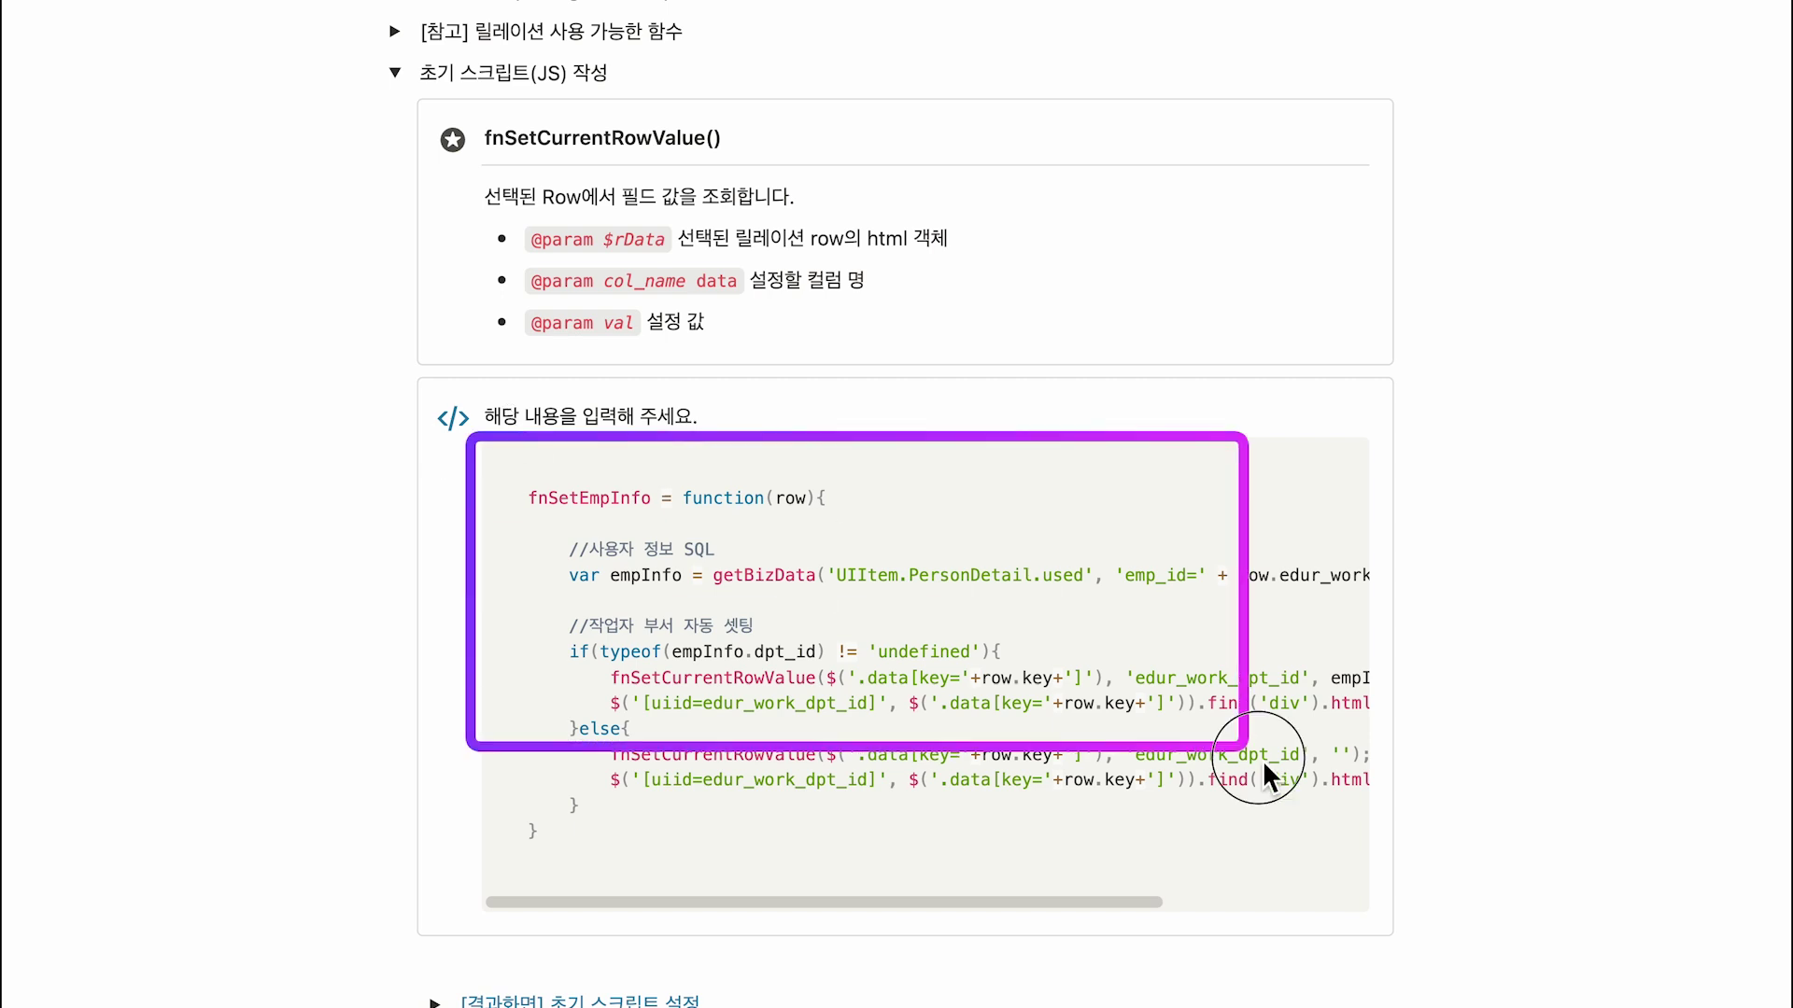
click(1347, 485)
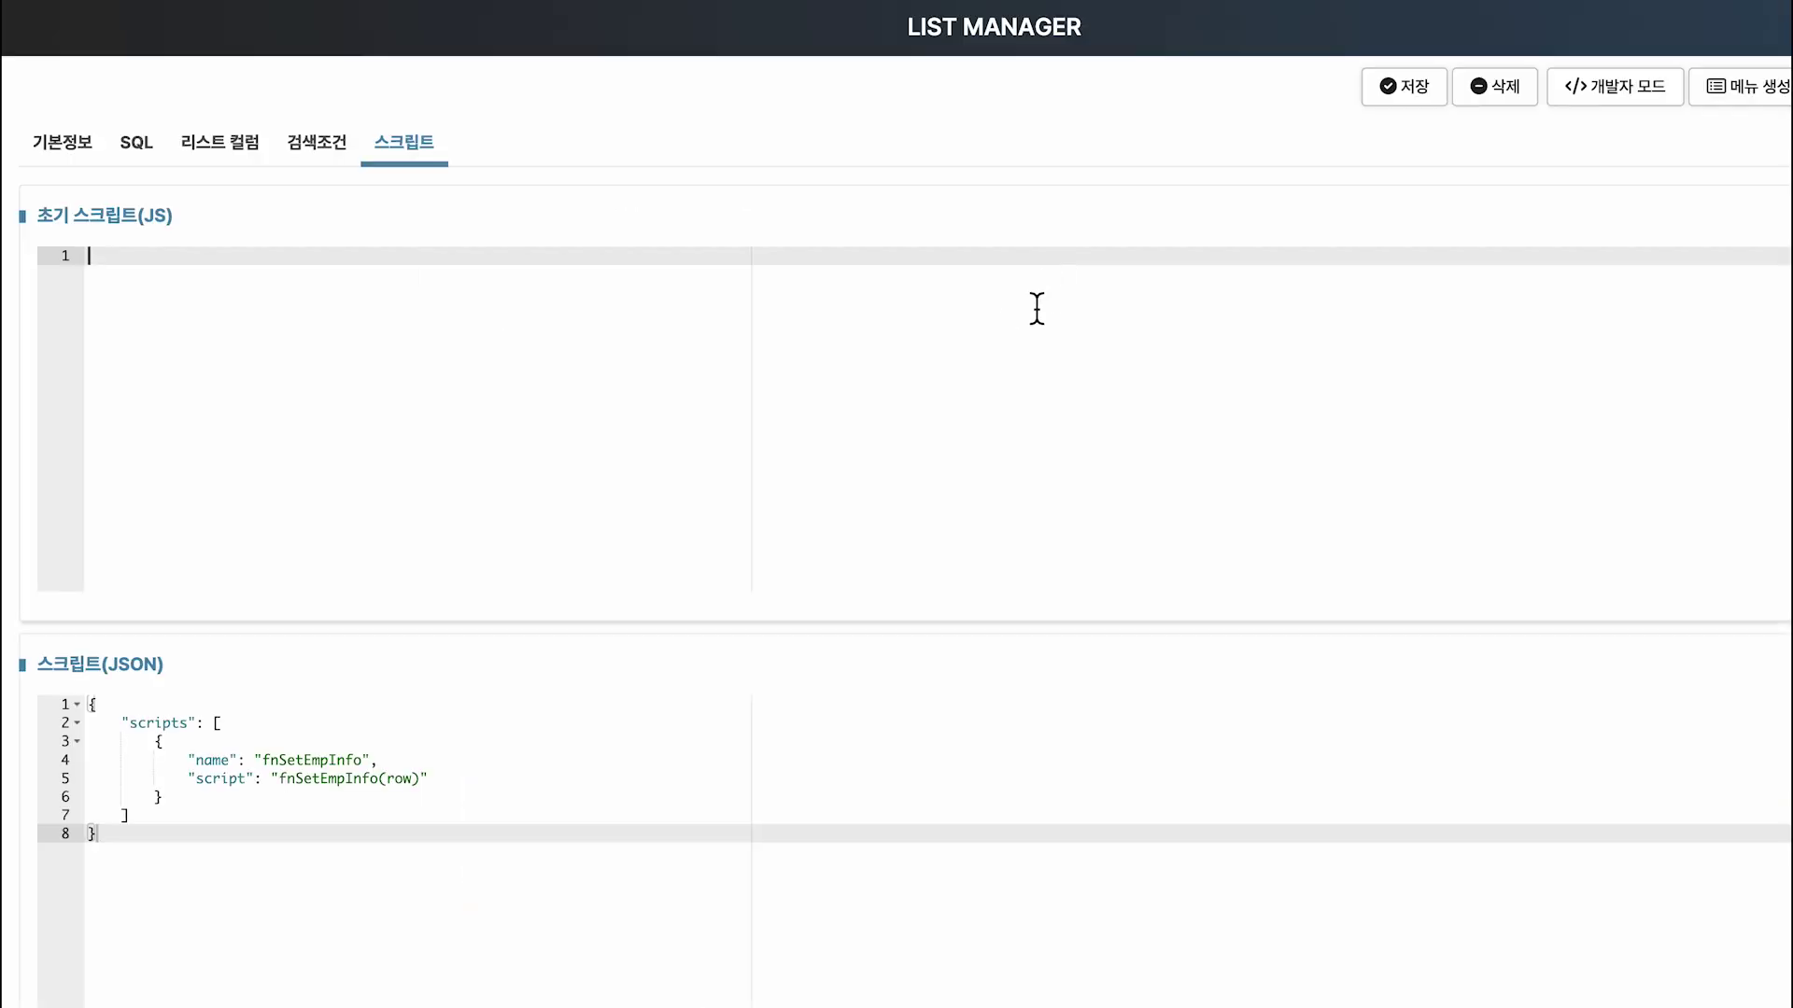
key(ctrl+v)
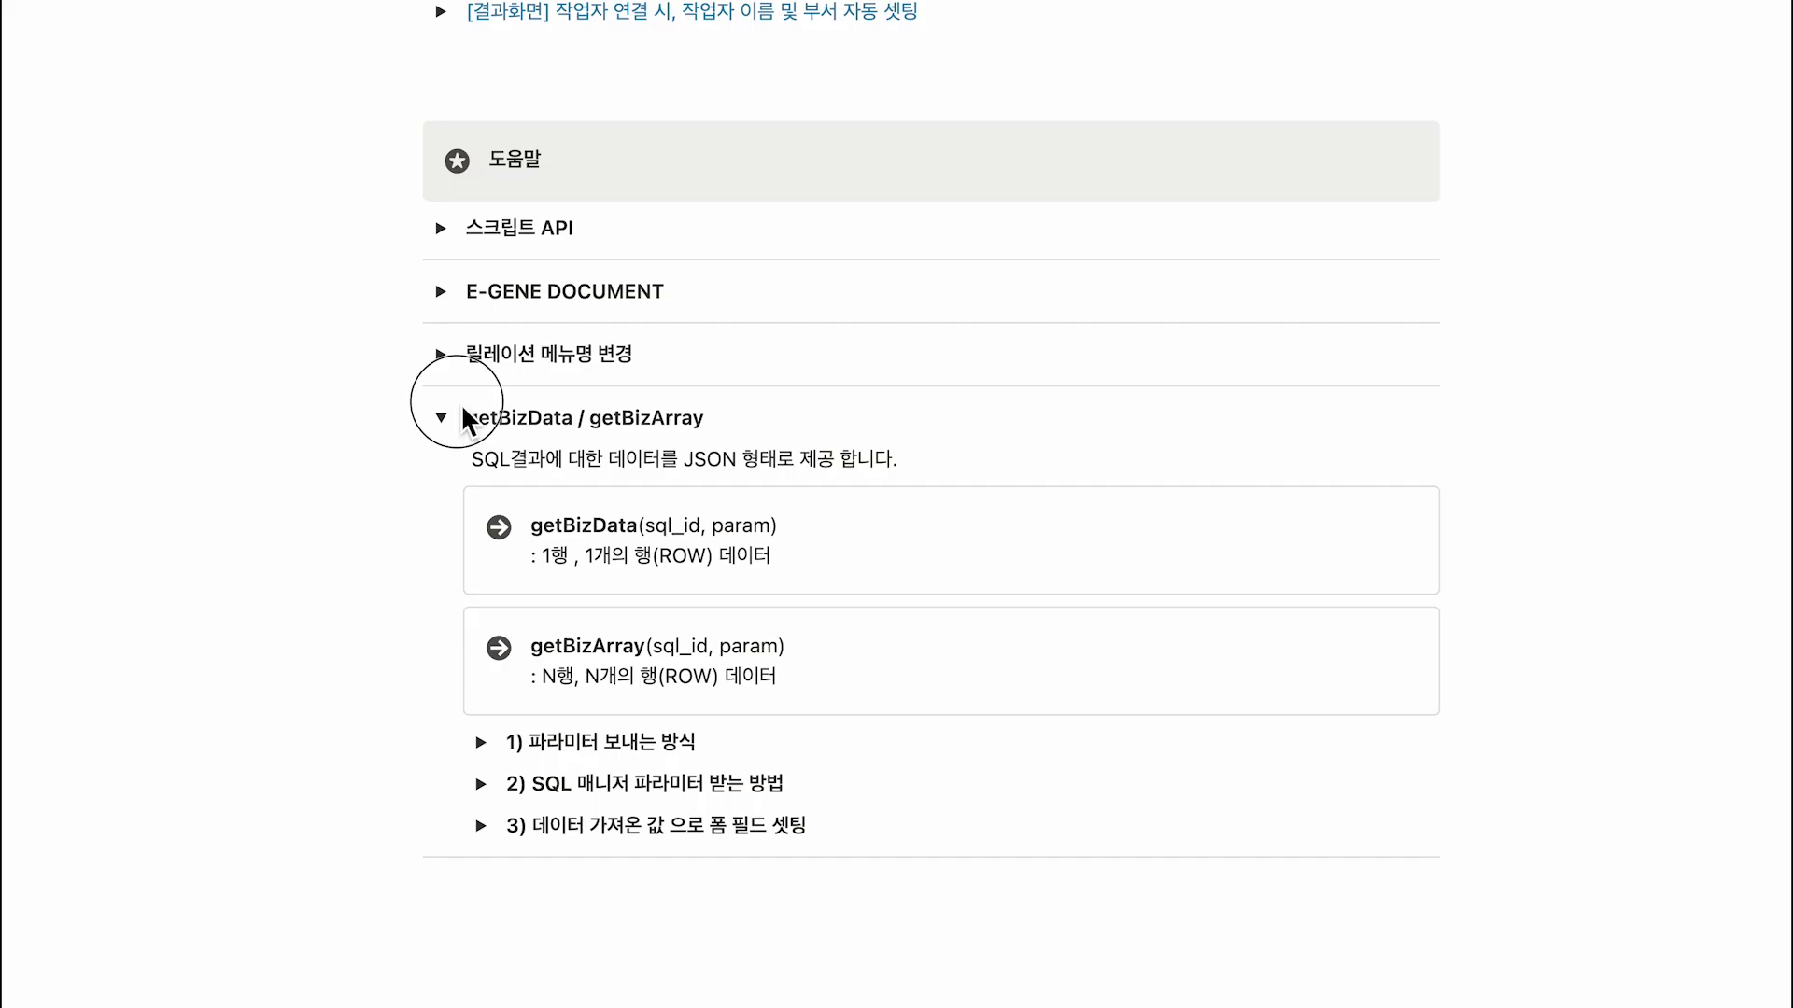
Add the note '파라미터 보내기!' to the guide and start a menu search.
drag(458, 402, 580, 437)
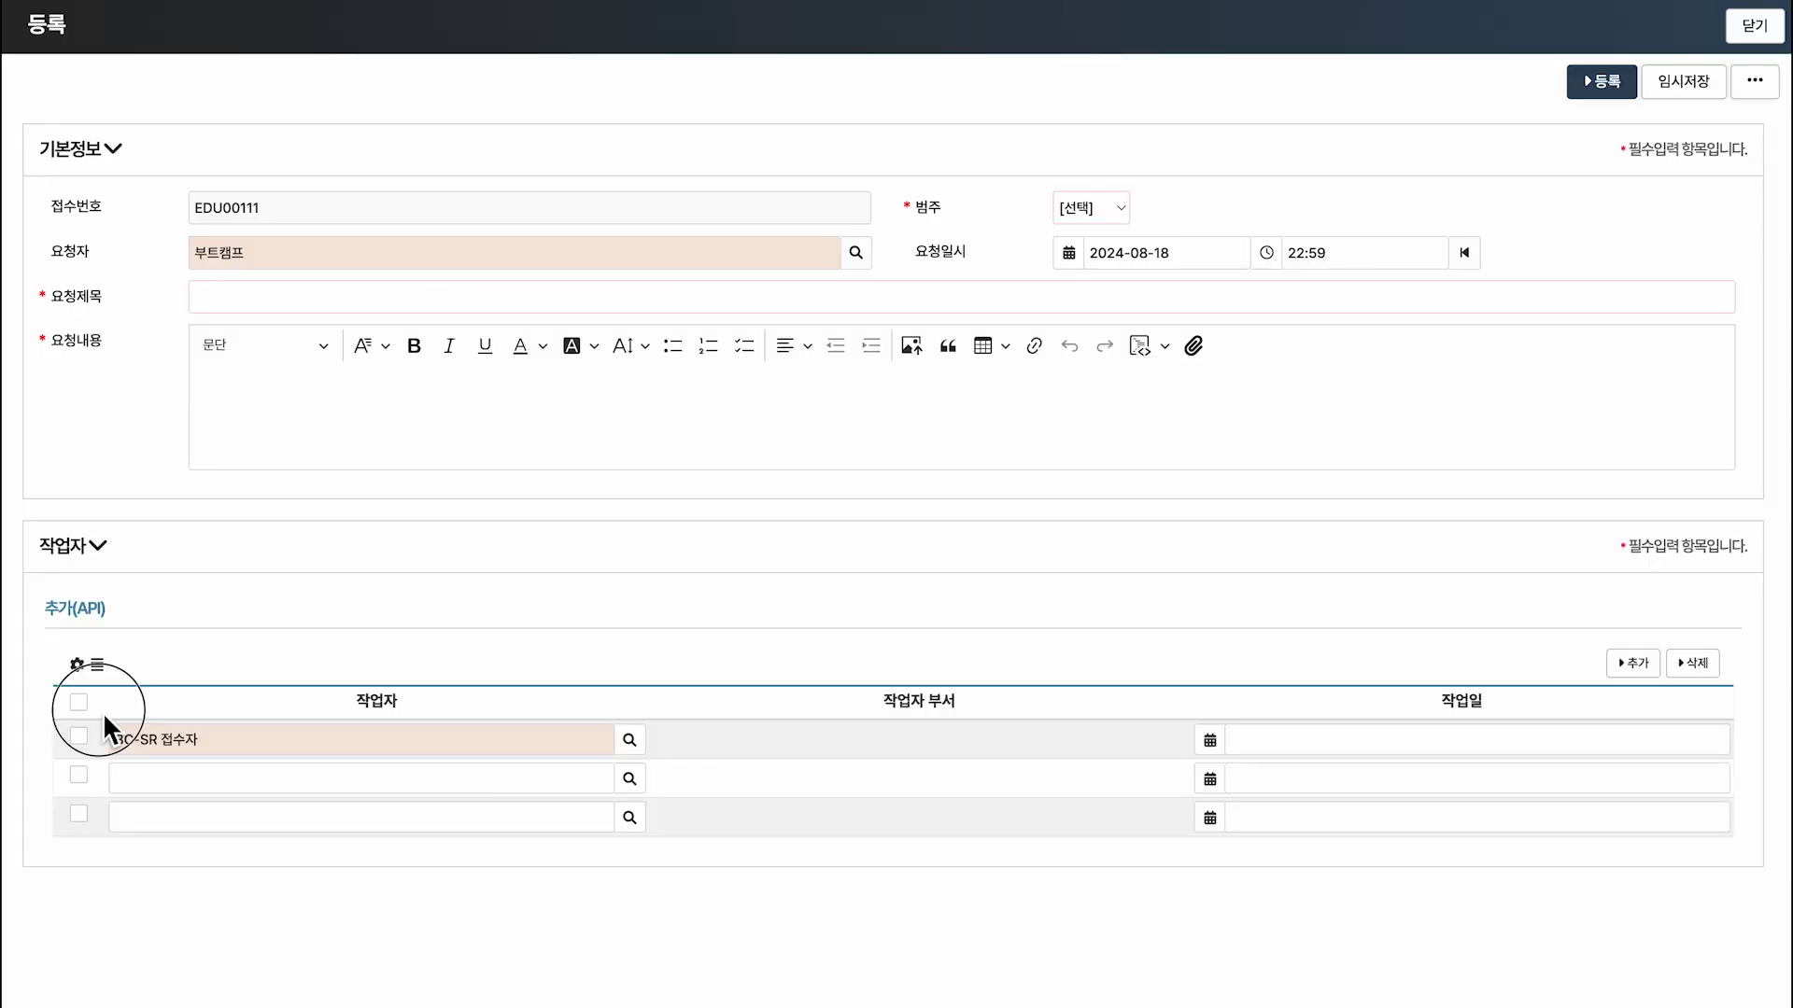
mouse_move(103, 711)
mouse_down()
mouse_move(234, 760)
mouse_move(295, 659)
mouse_up()
click(337, 617)
text(파)
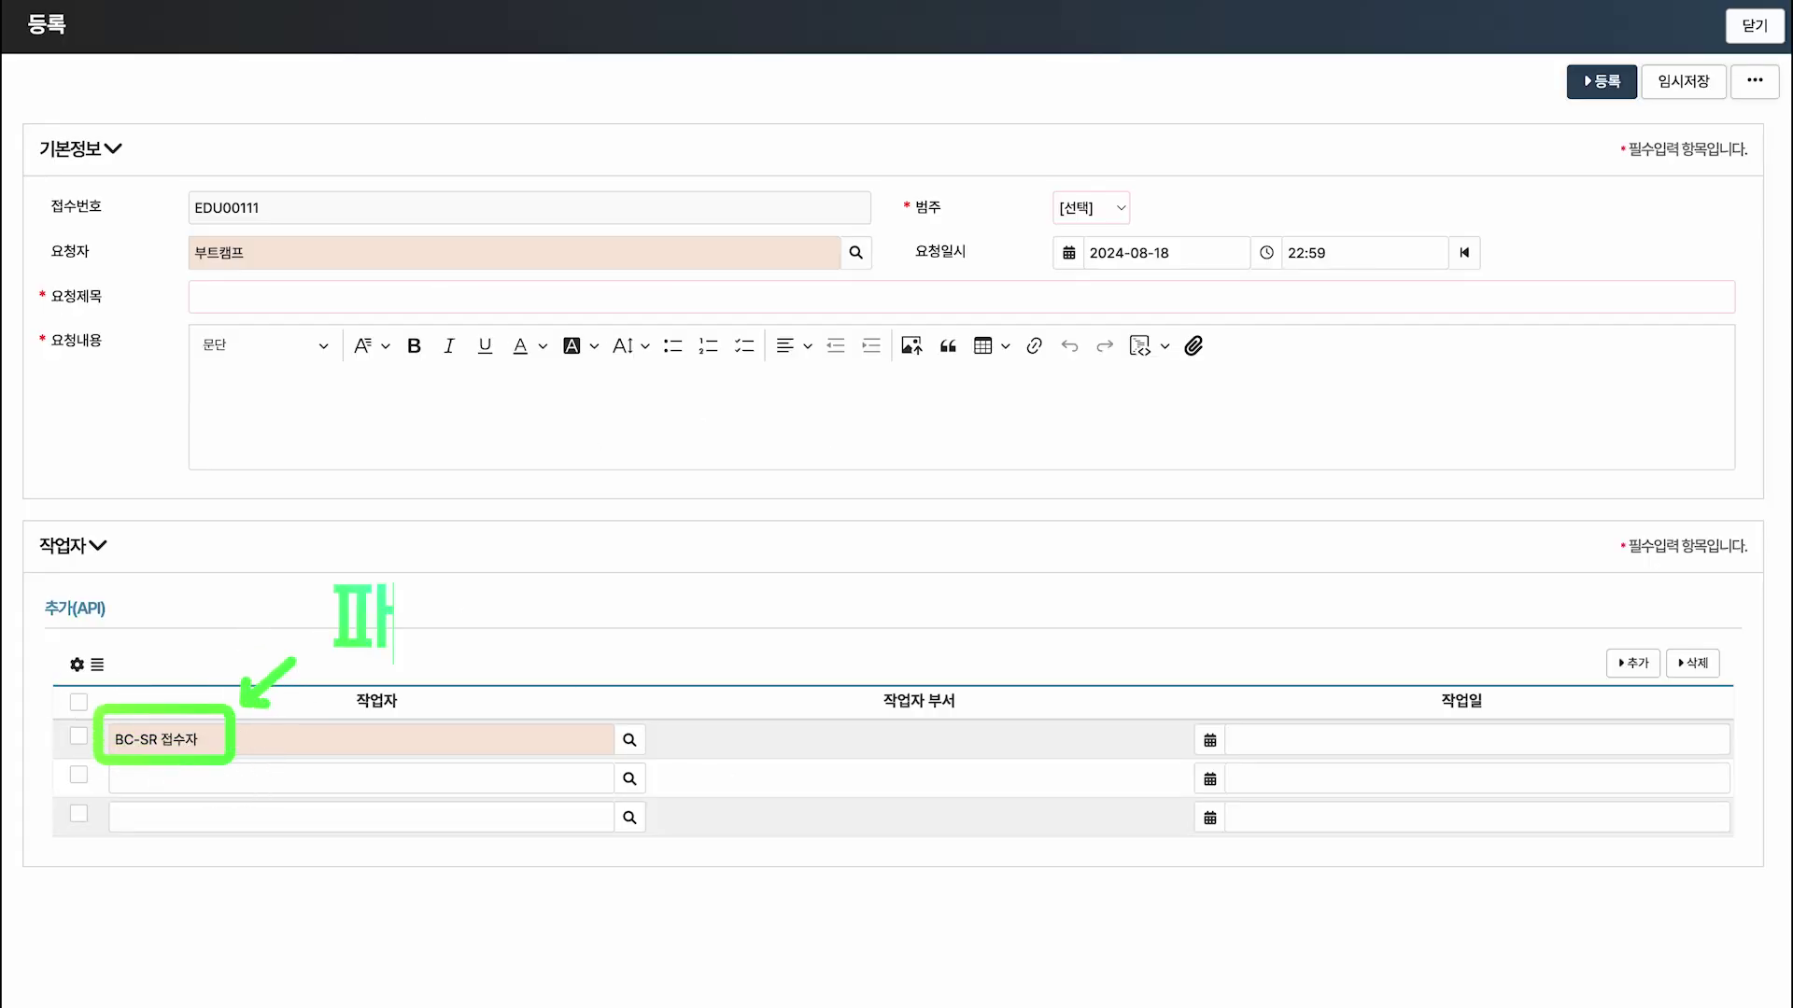
text(라미터 보내기!)
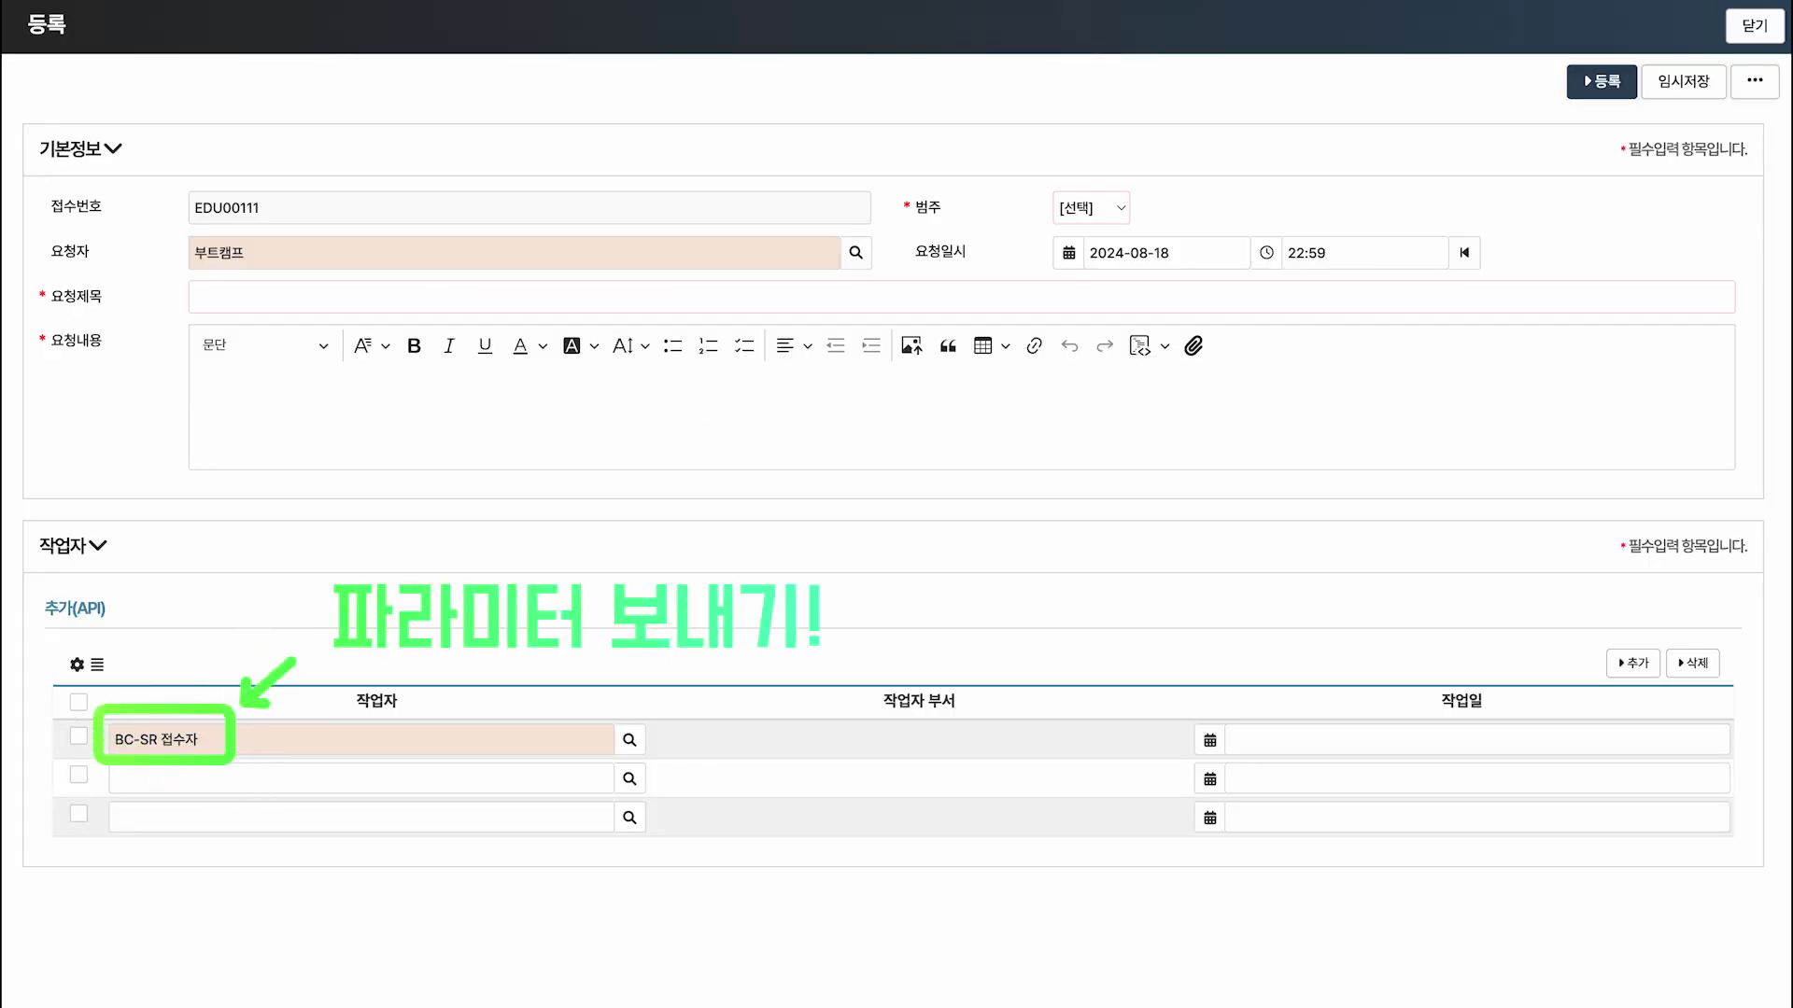
drag(455, 436, 786, 479)
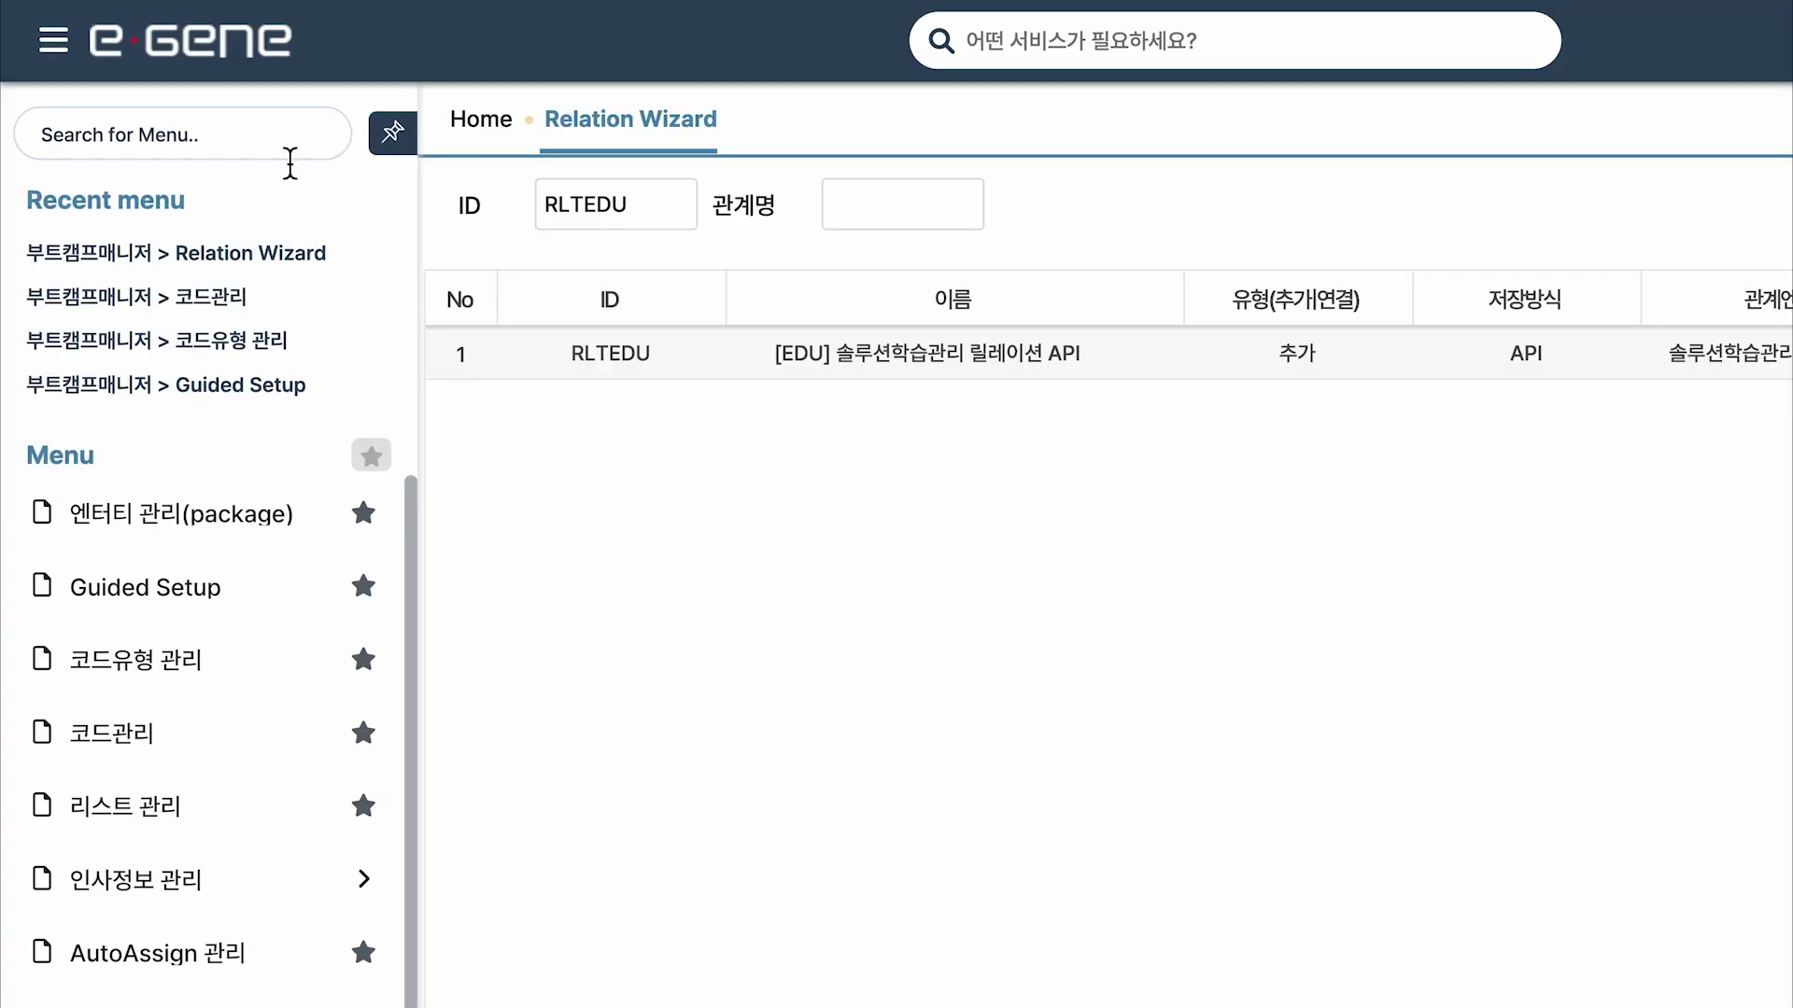
click(280, 140)
Look up UIItem.PersonDetail in SQL Wizard and open the UIItem.PersonDetail.used query definition.
text(SQL)
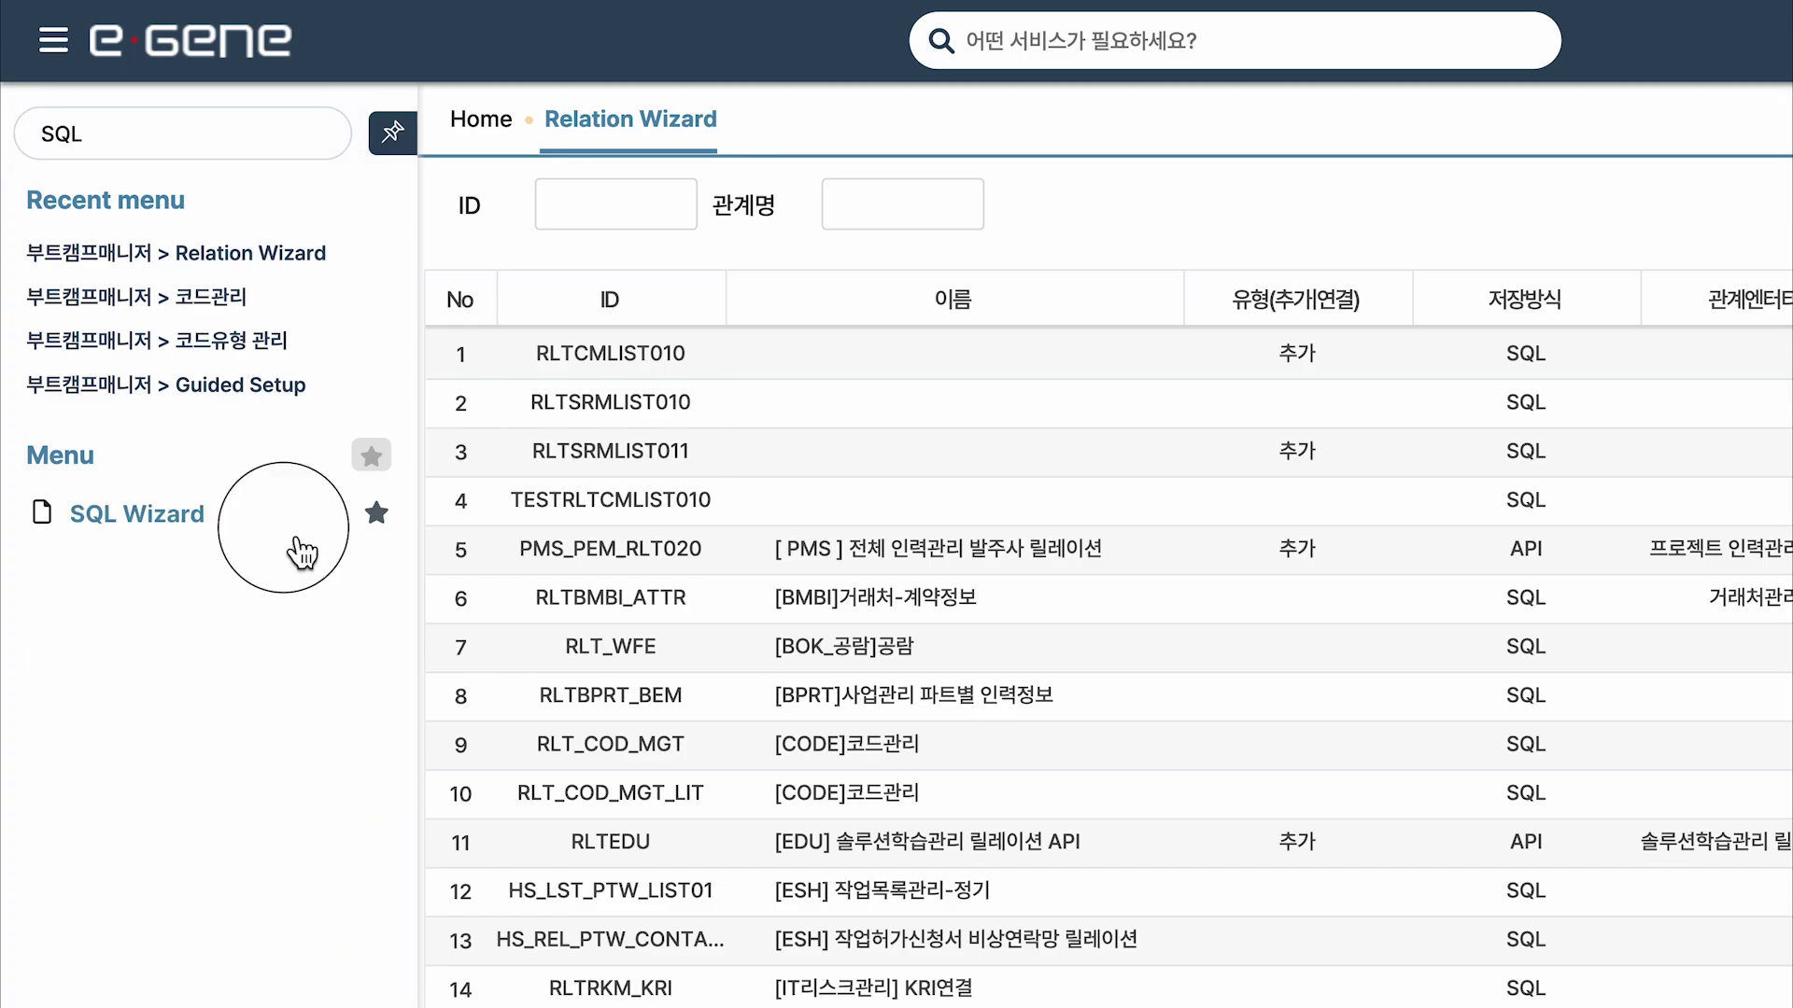
click(280, 525)
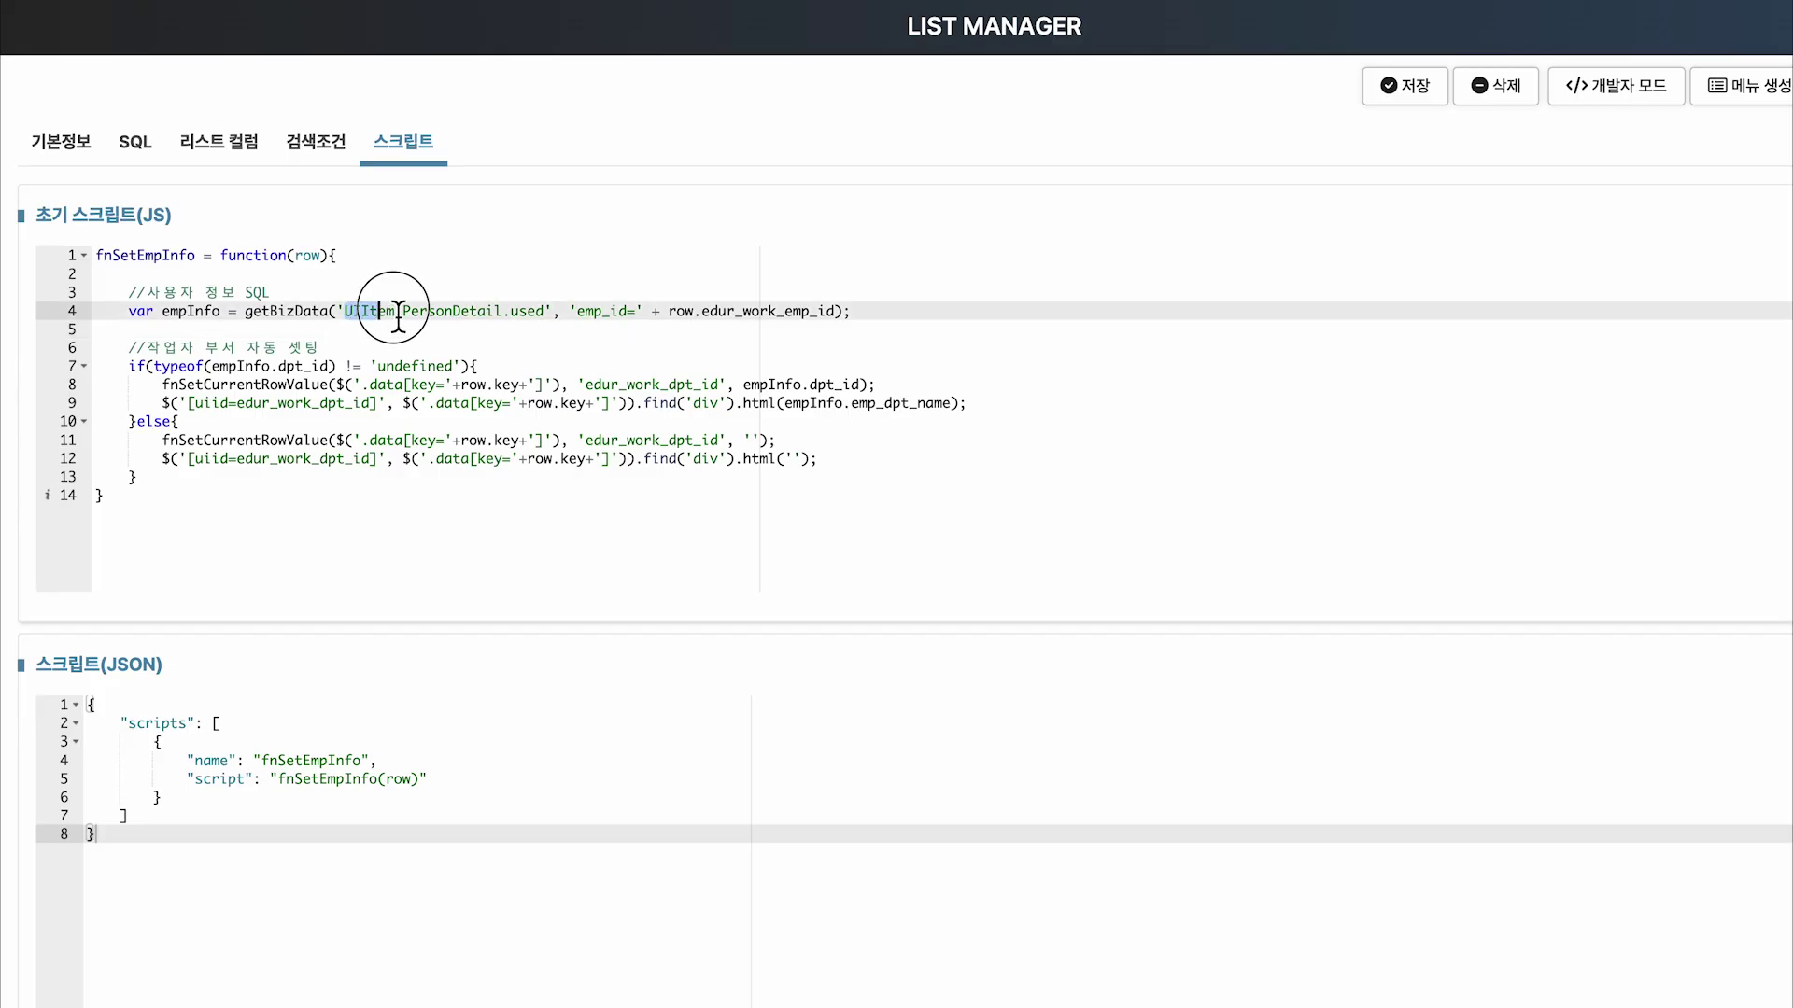
drag(397, 312, 505, 314)
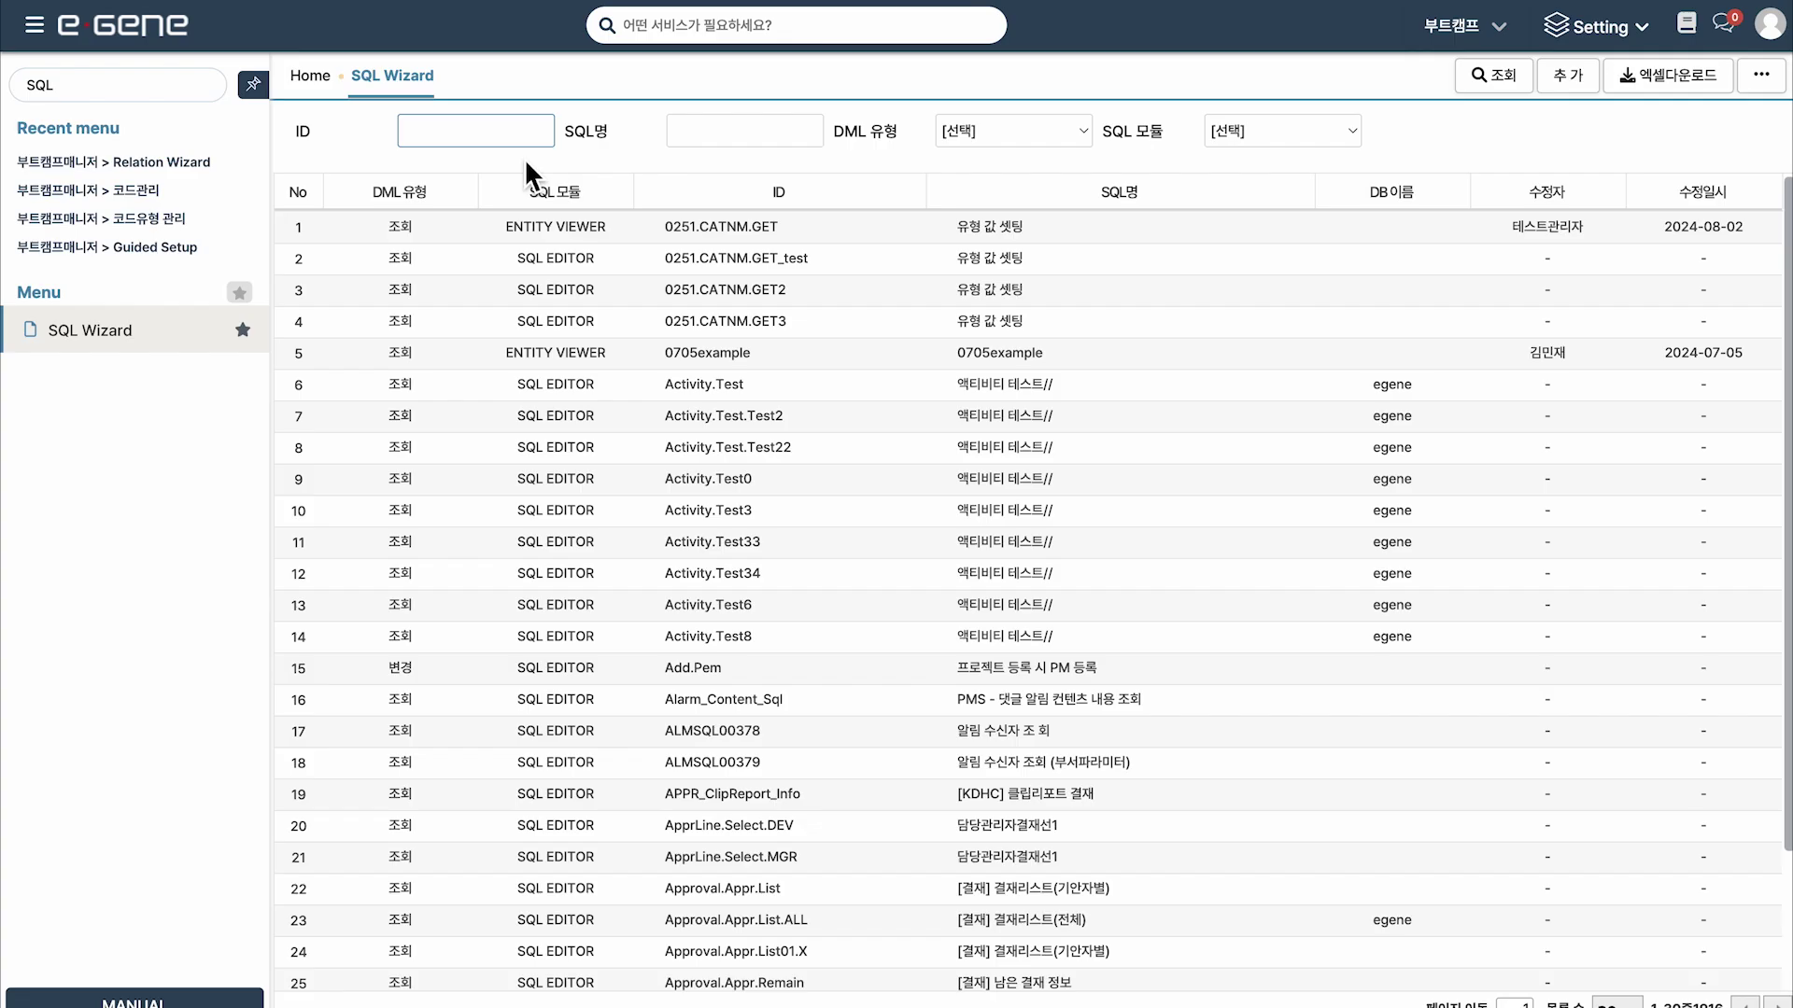
key(ctrl+v)
click(1512, 94)
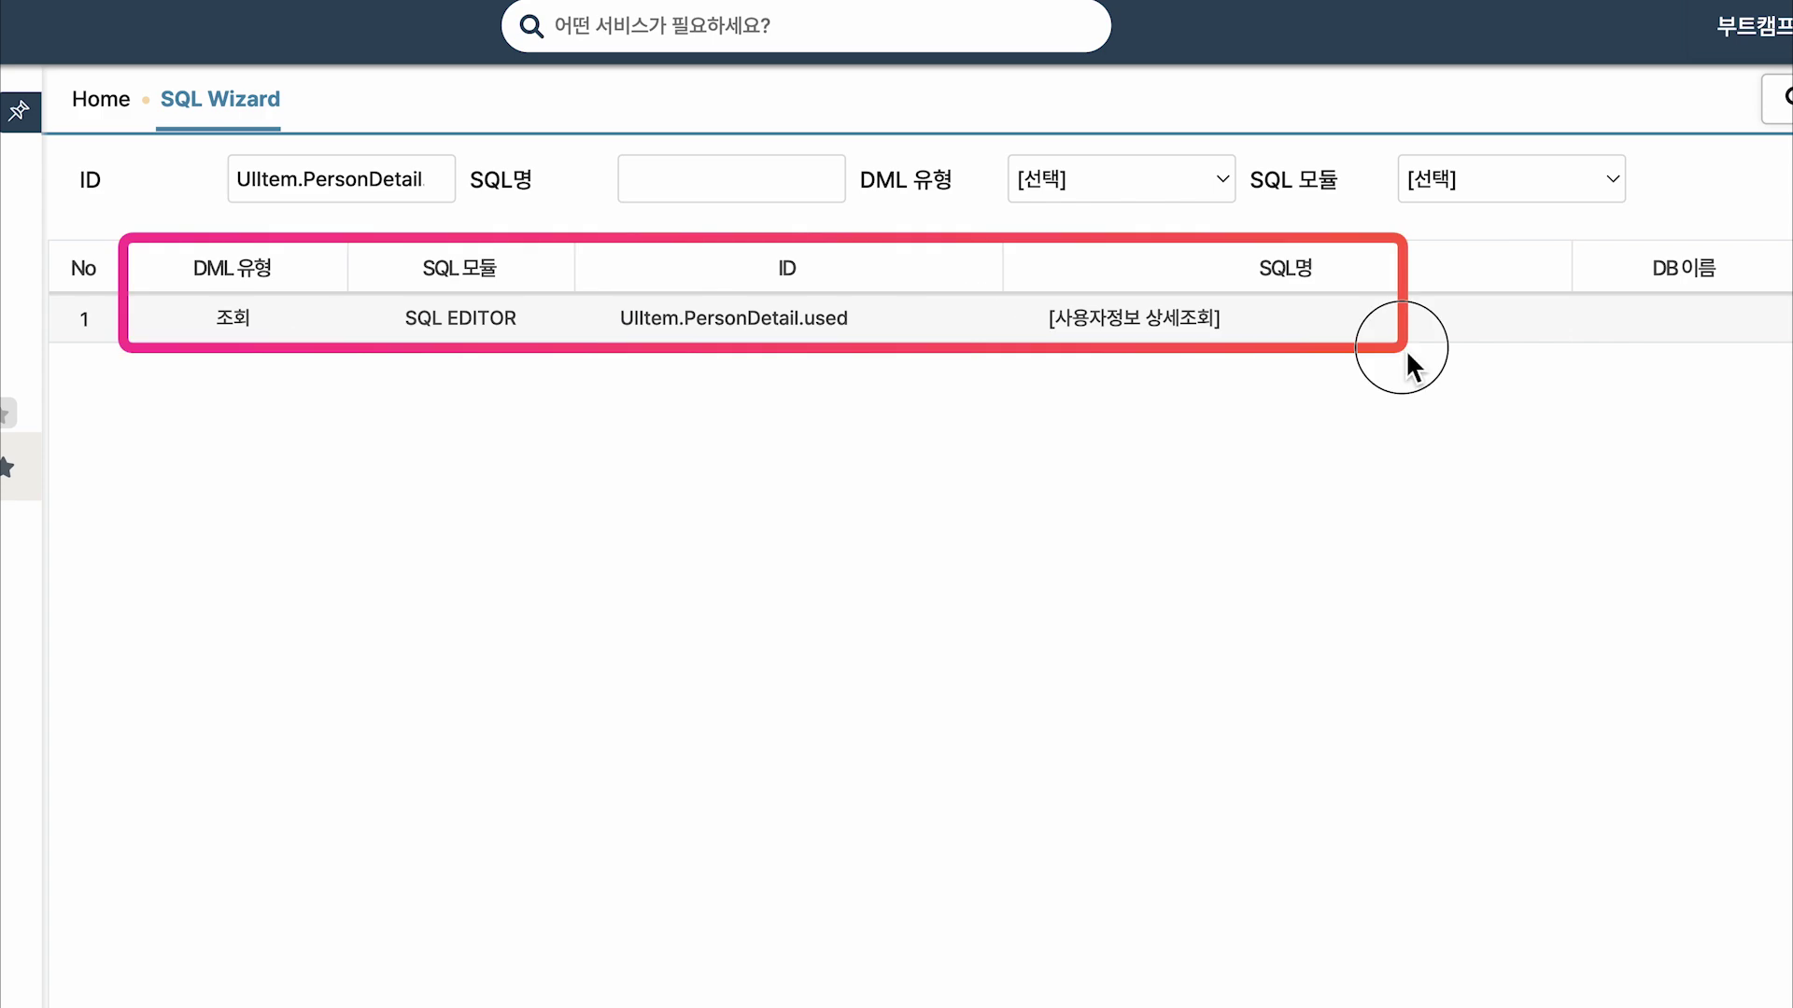
double_click(1406, 351)
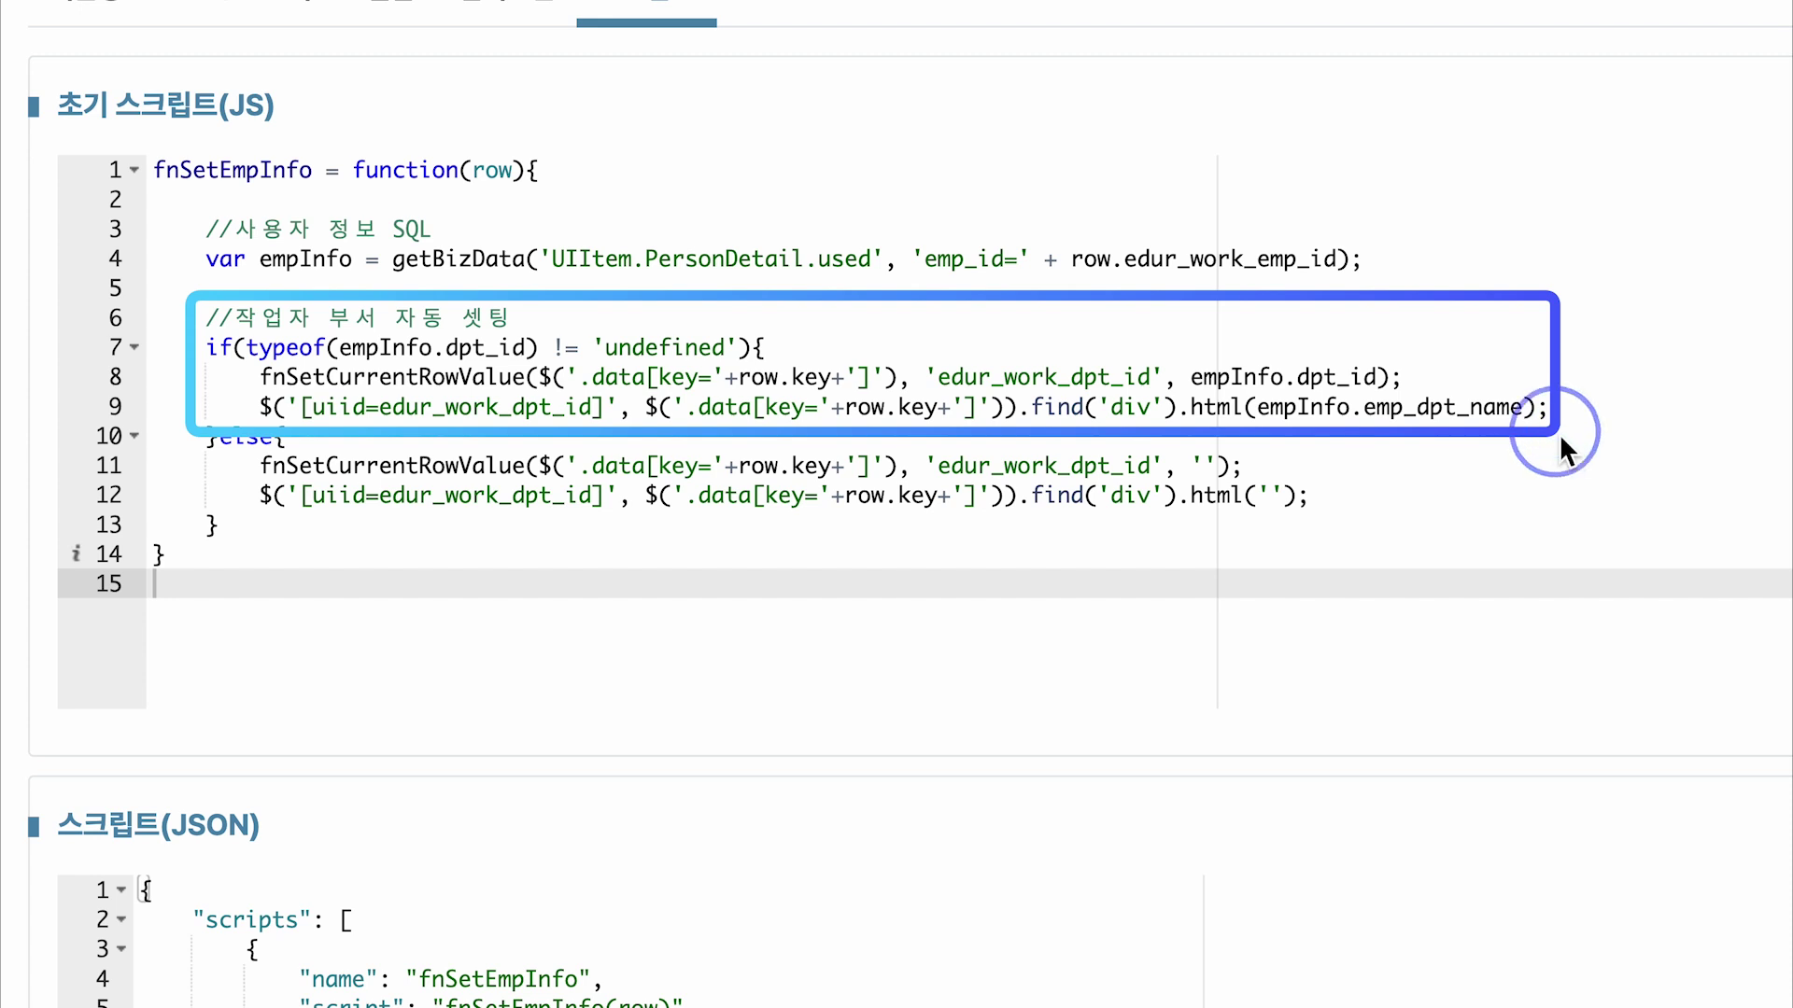
Add comments '작업자 부서' 자동 셋팅 and '작업자' 삭제 로직, then save RLTEDU_REL.
text('작업자')
text( 선택 시, '작업자 부서)
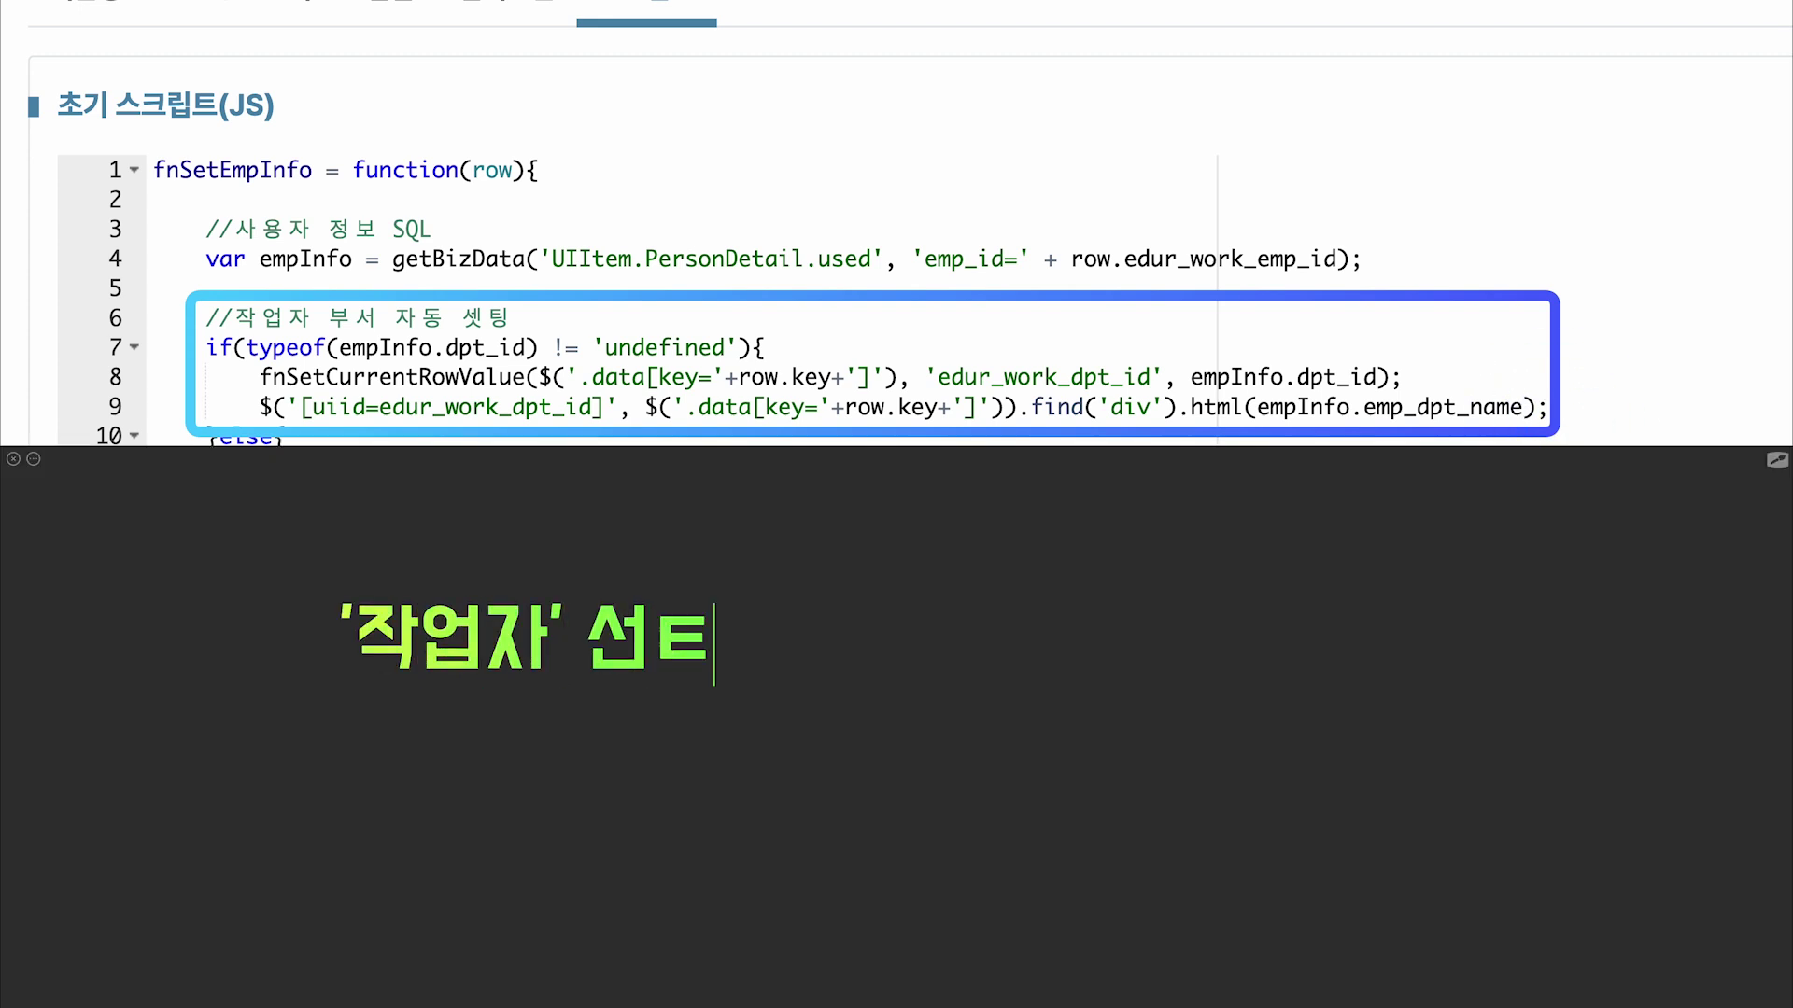
text(' 자동 셋팅)
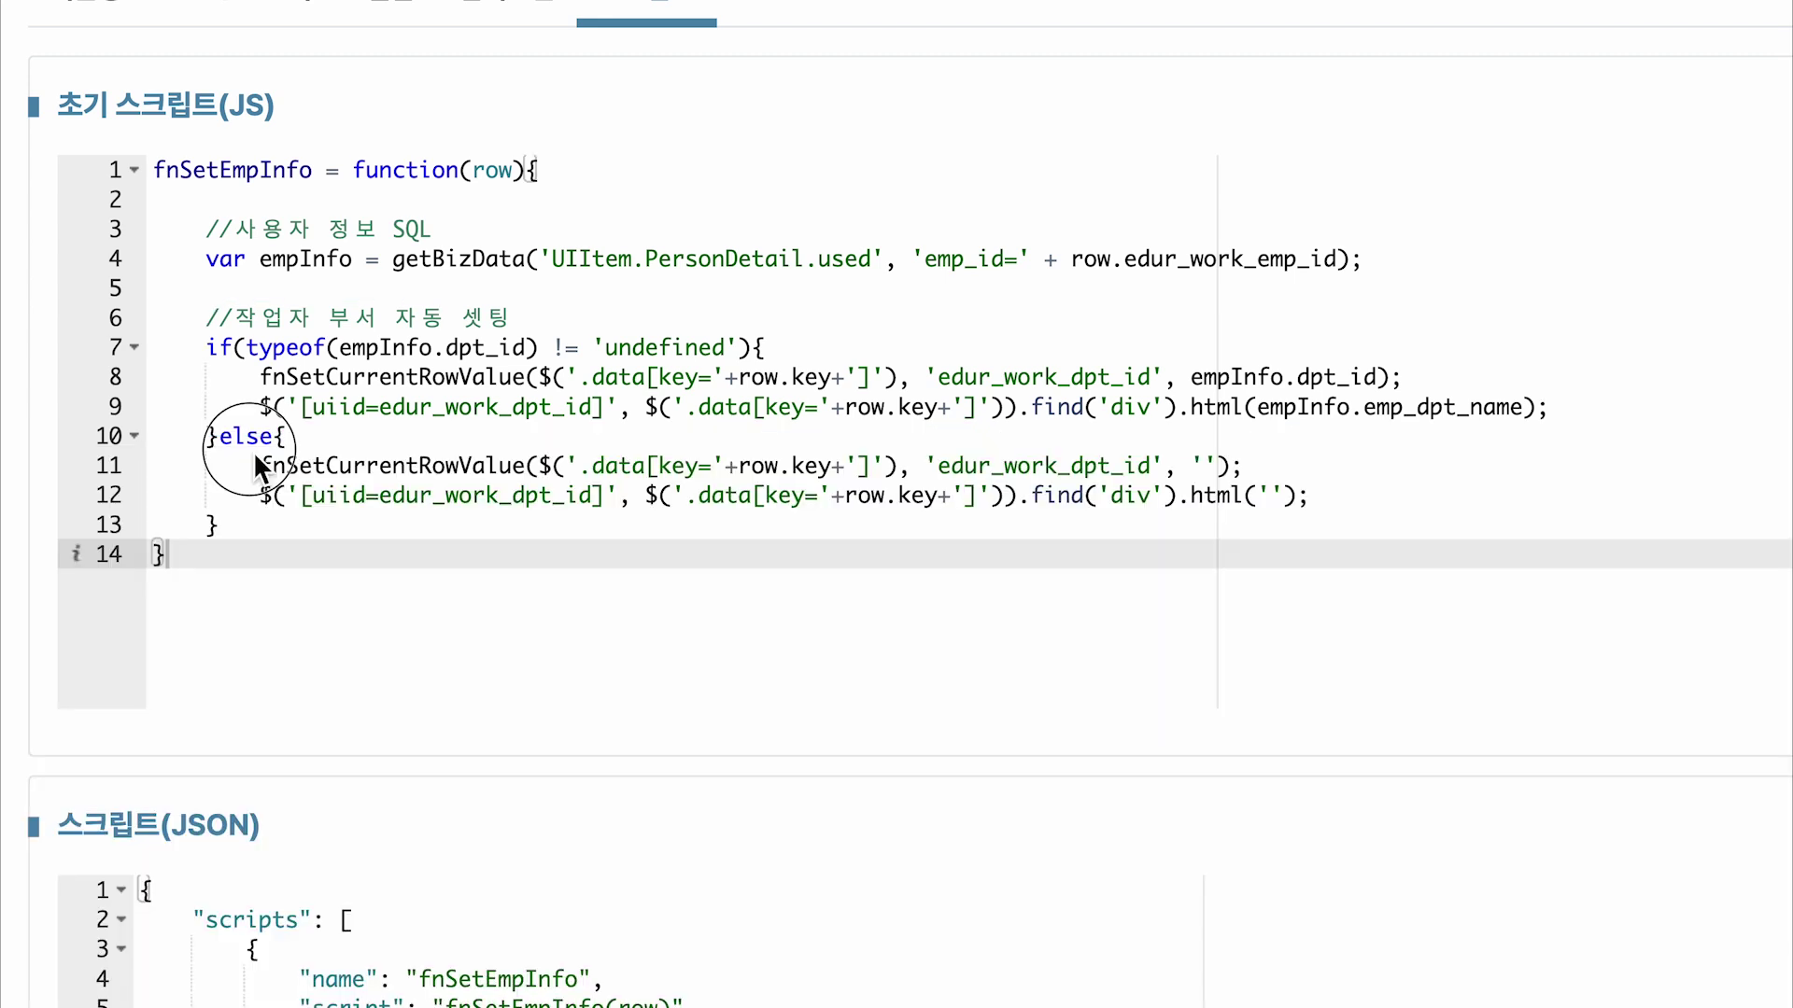
drag(250, 450, 1330, 530)
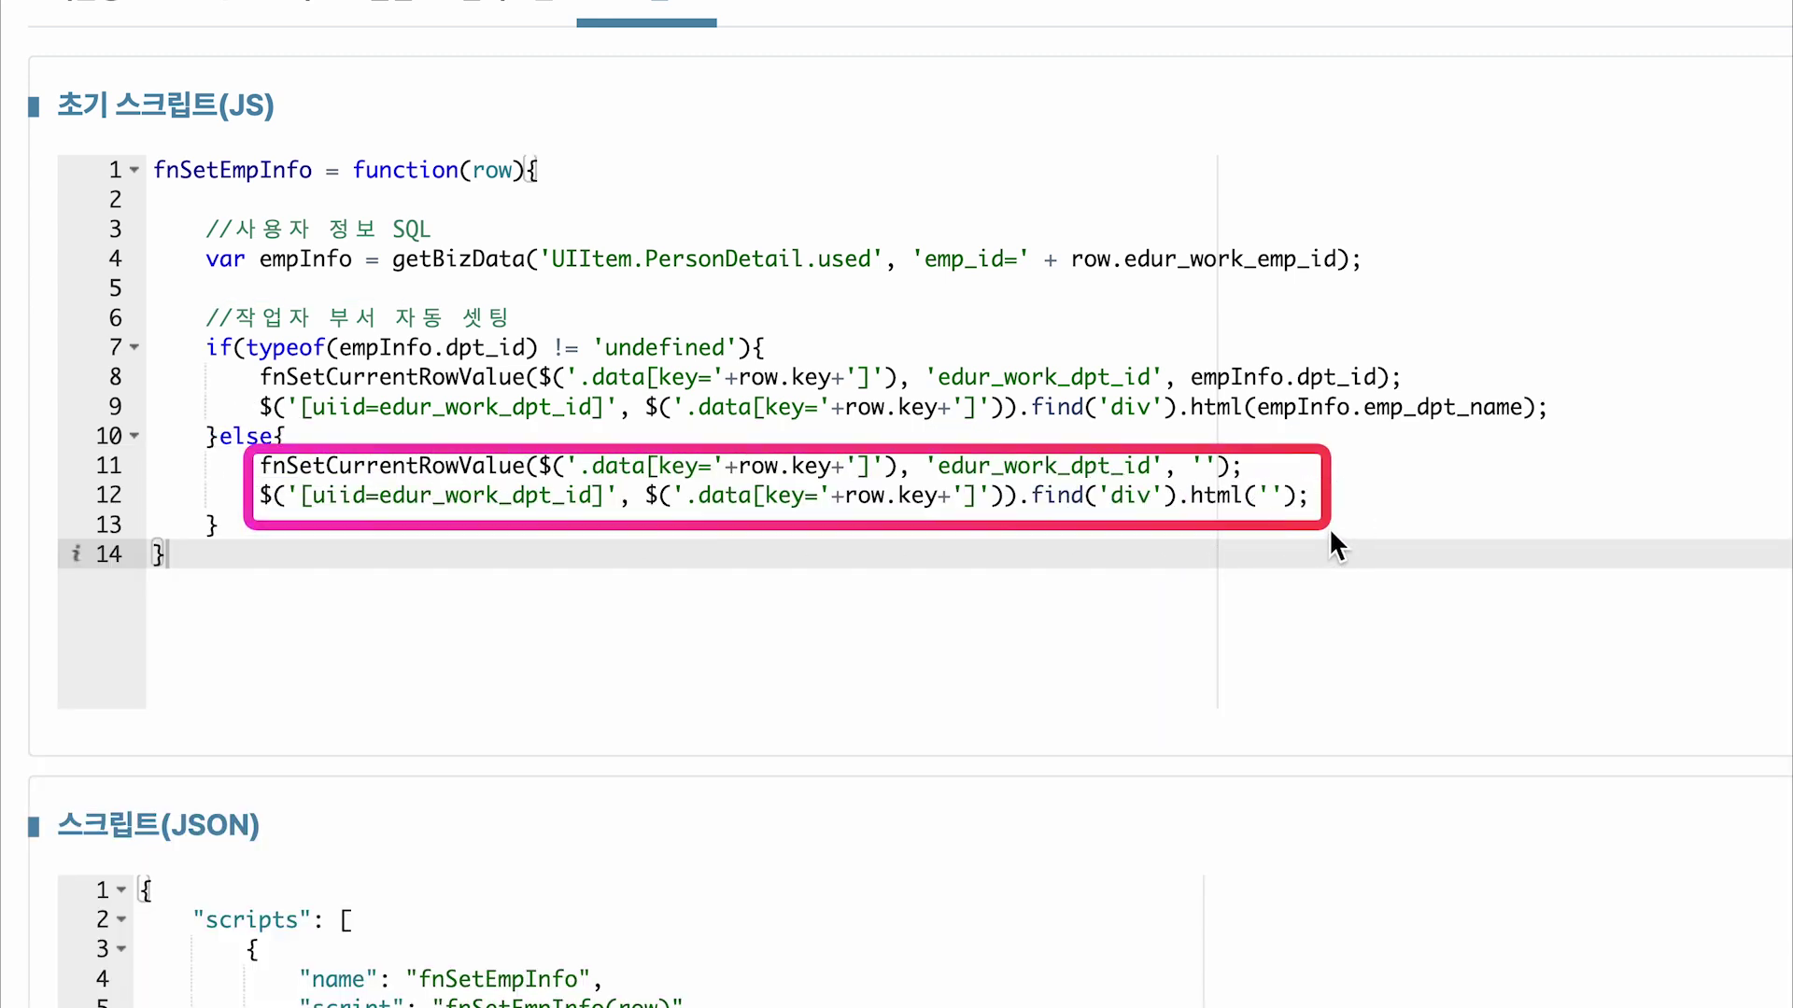
drag(592, 561, 672, 628)
text('작업자' 삭제)
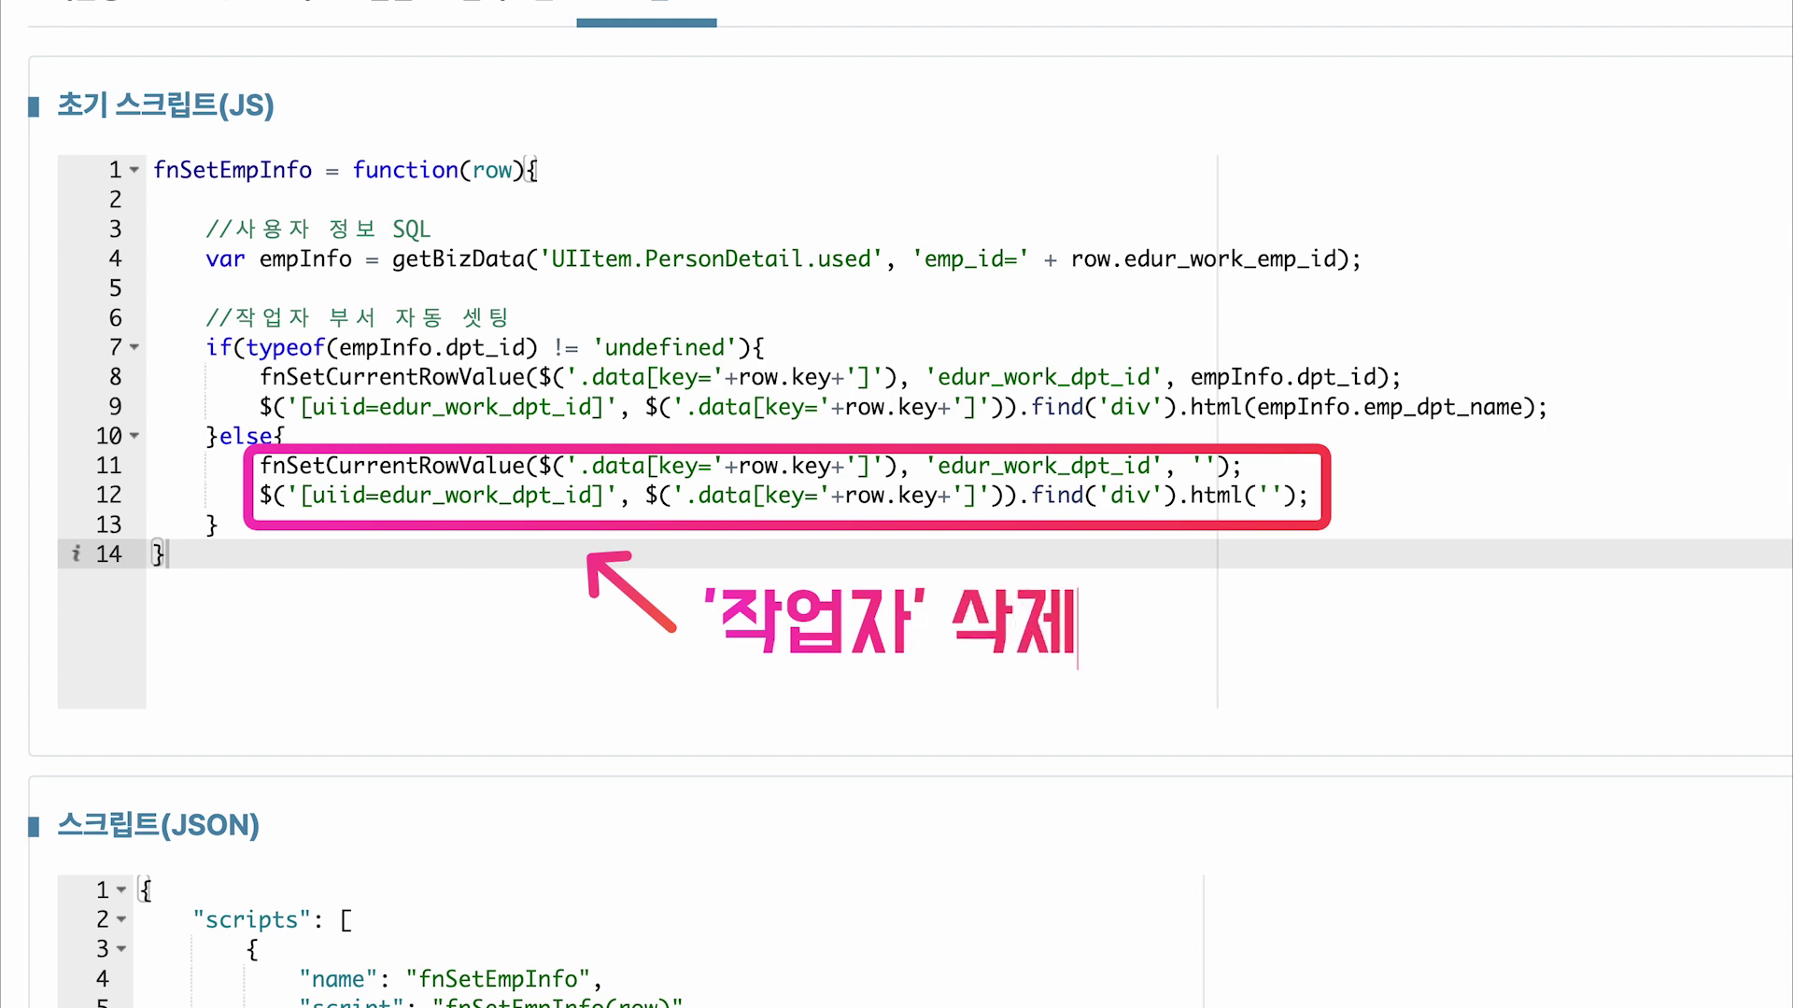
text( 로직 손쉽게 구현 가능!)
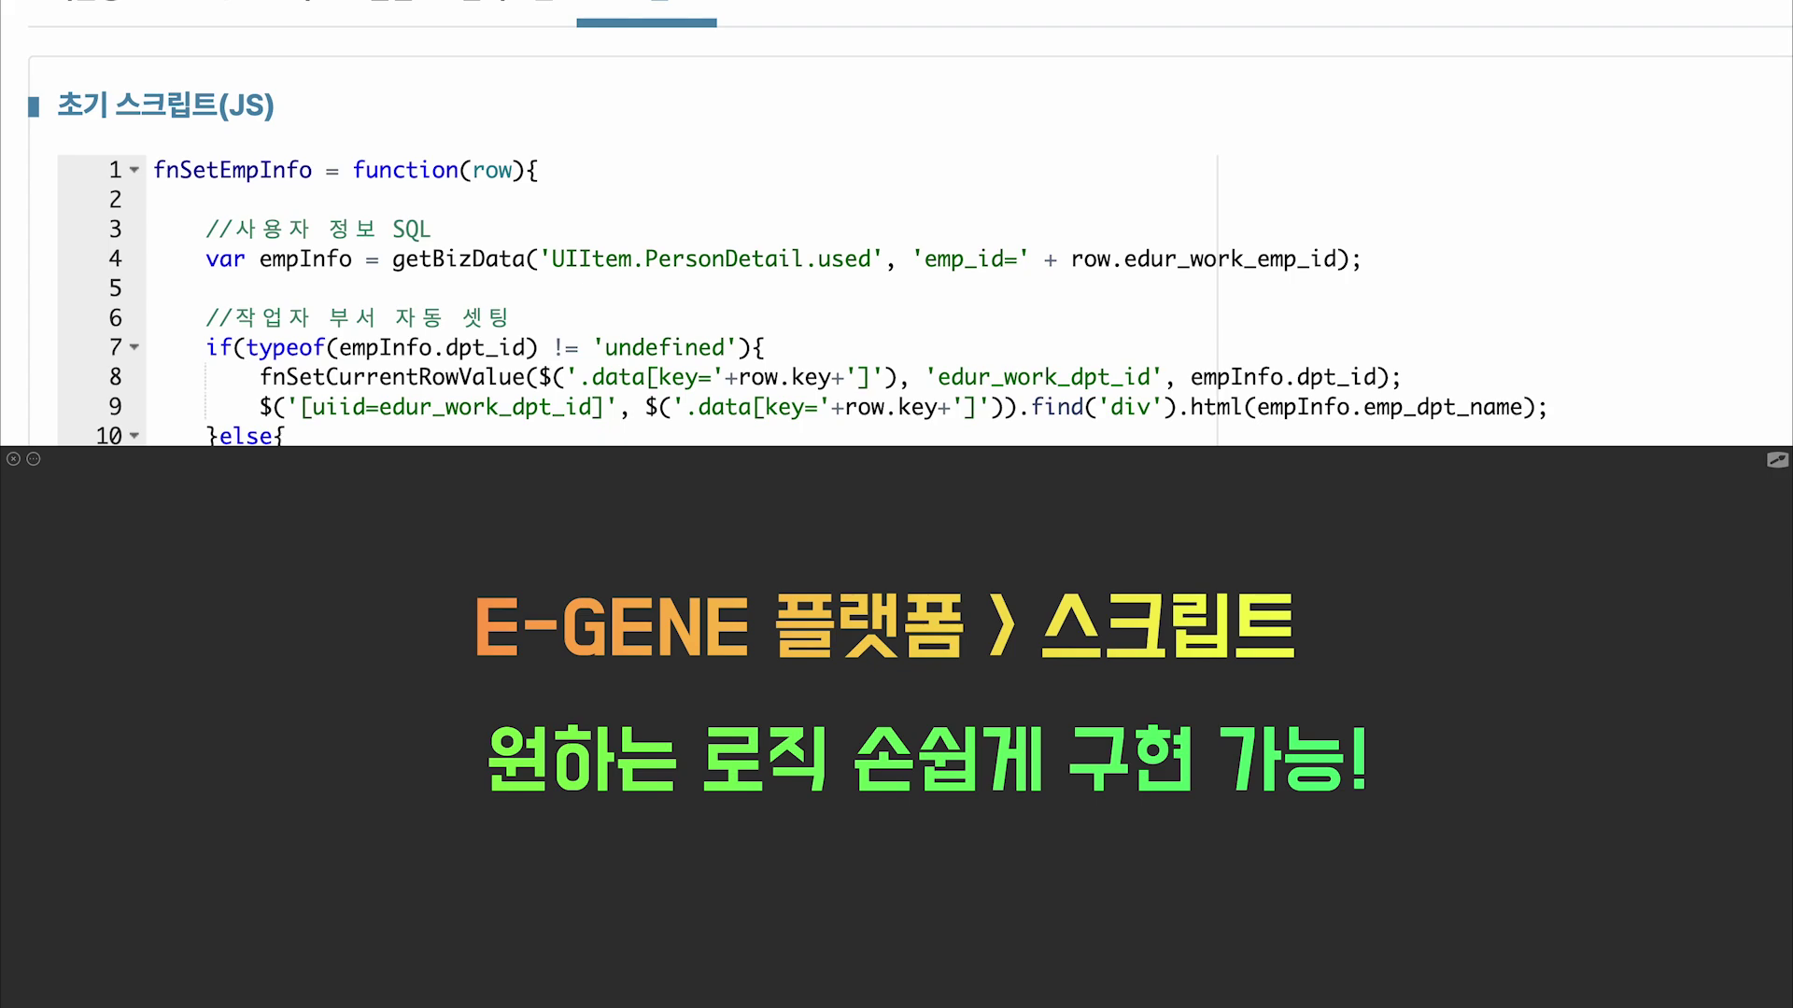
click(1296, 82)
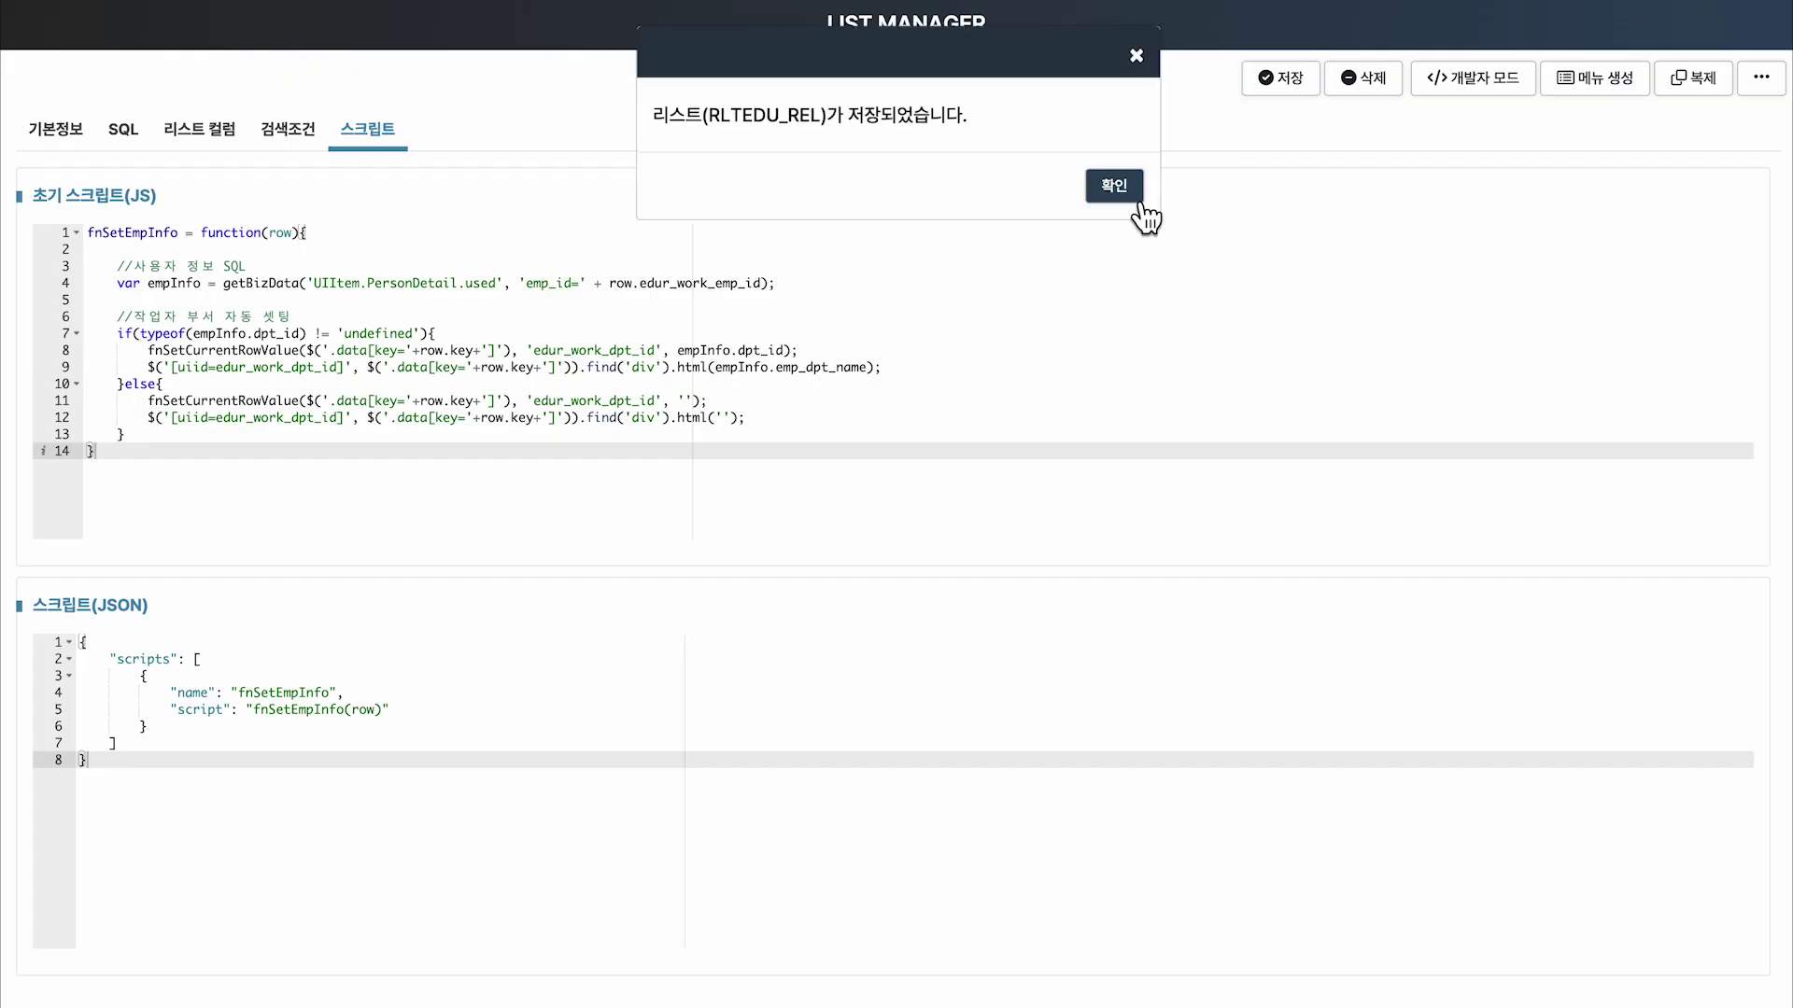
click(1113, 184)
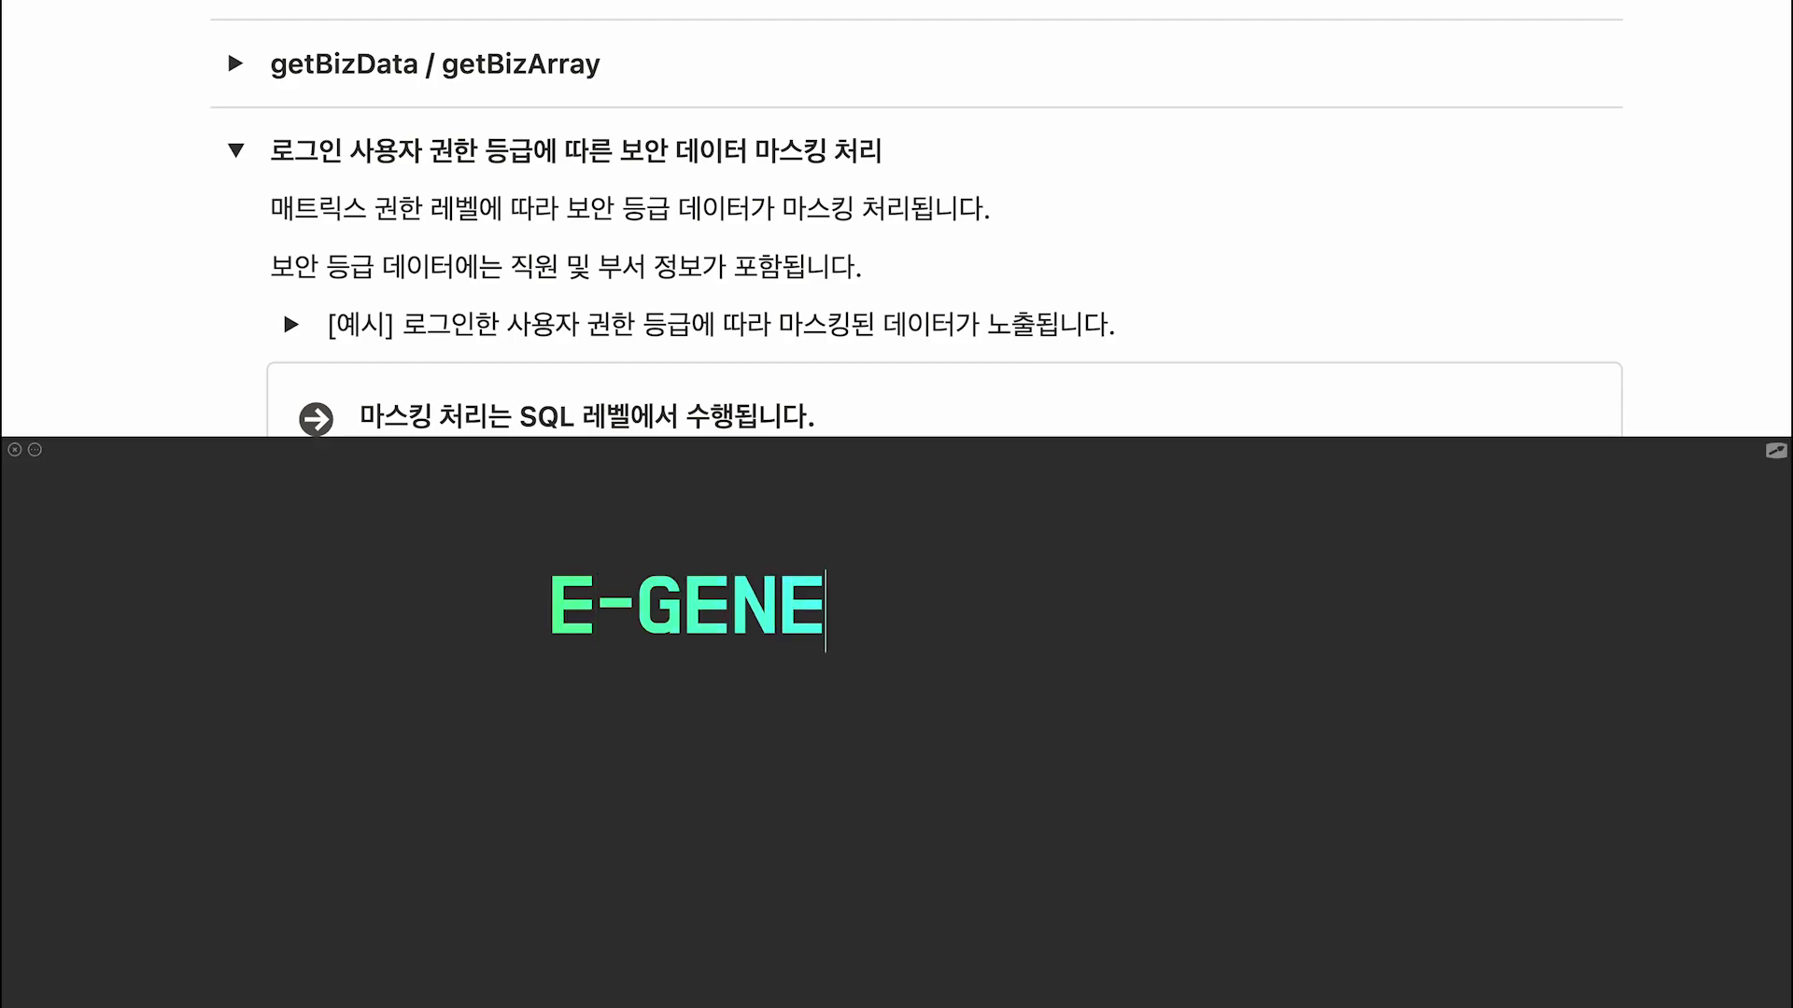
Read the guide's 보안 데이터 마스킹 section and view the query's get_masking SQL.
click(371, 188)
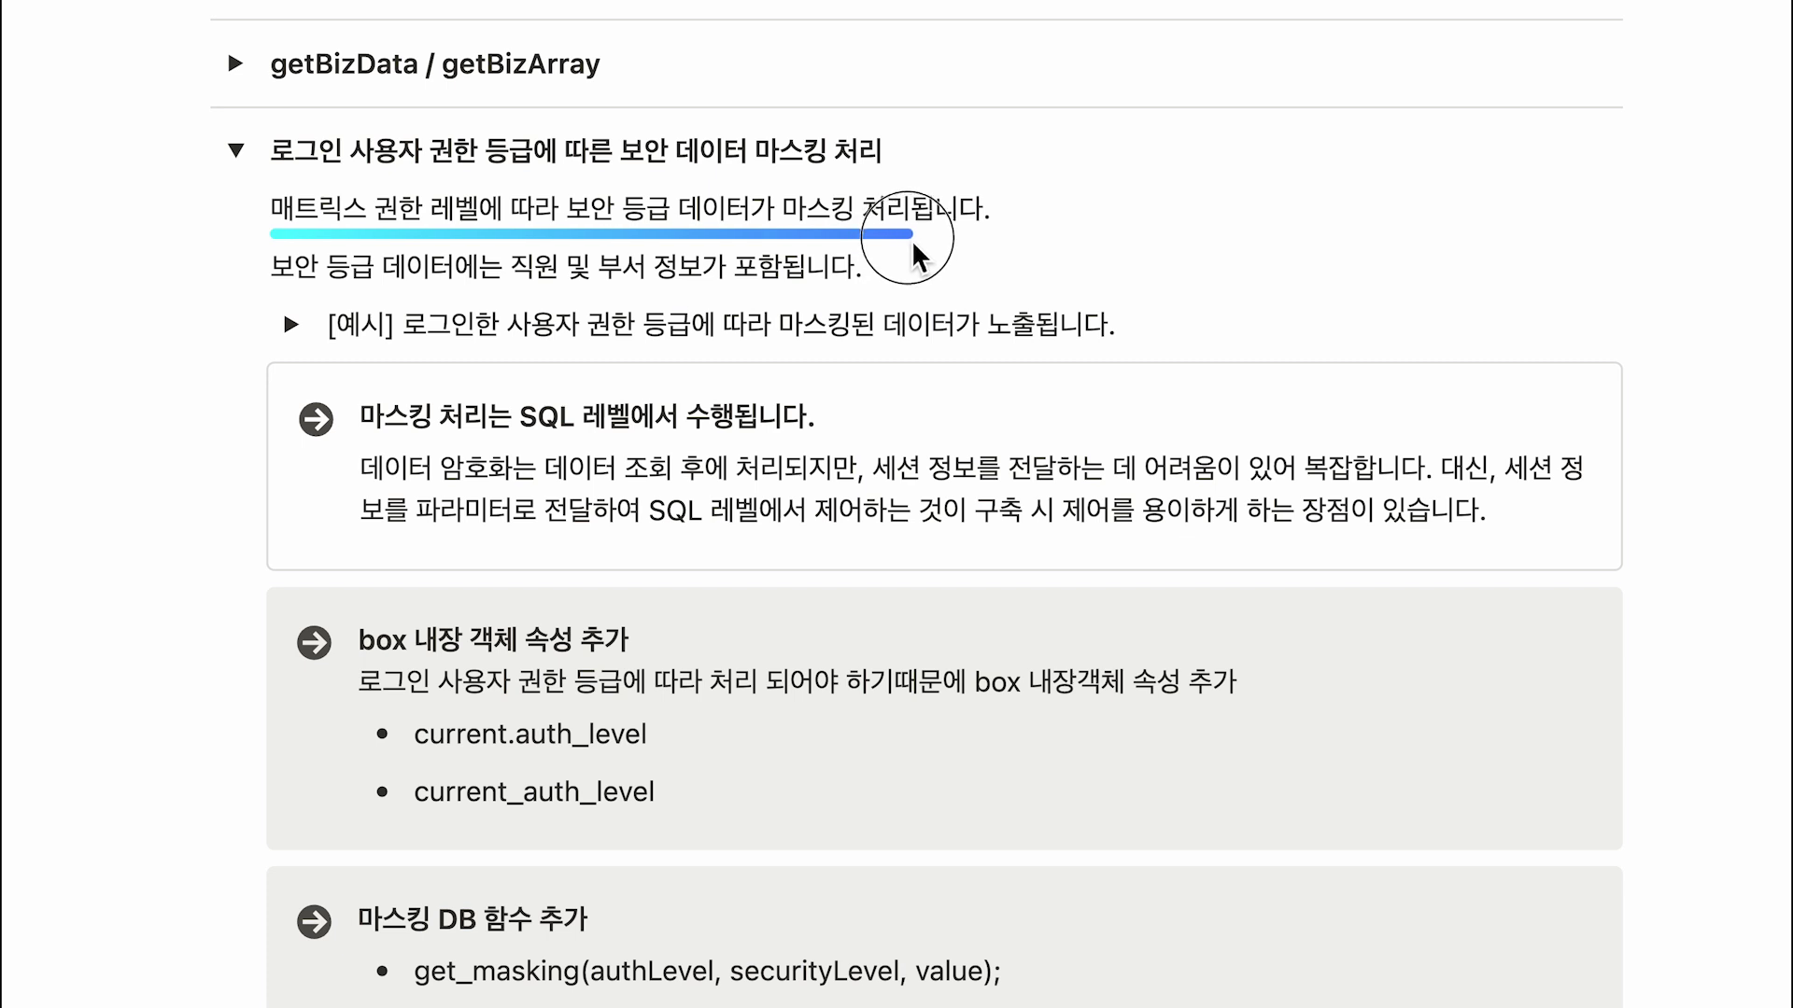
drag(912, 240, 913, 235)
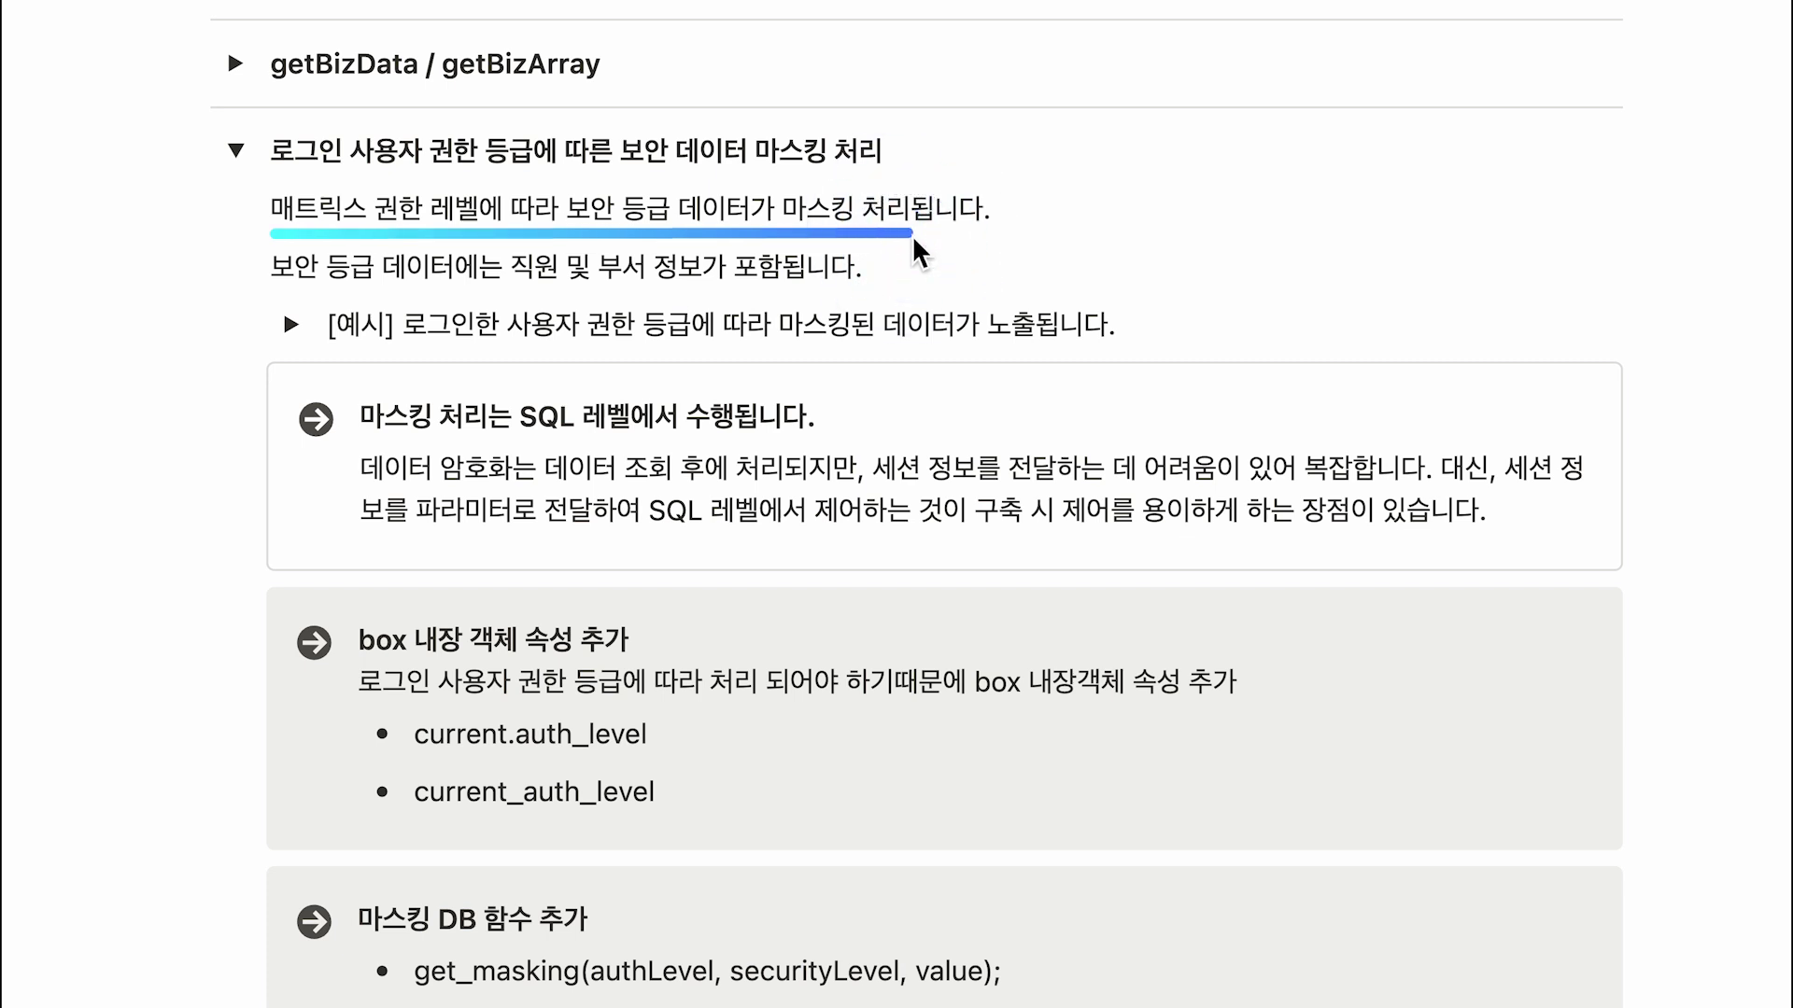
drag(277, 295, 804, 295)
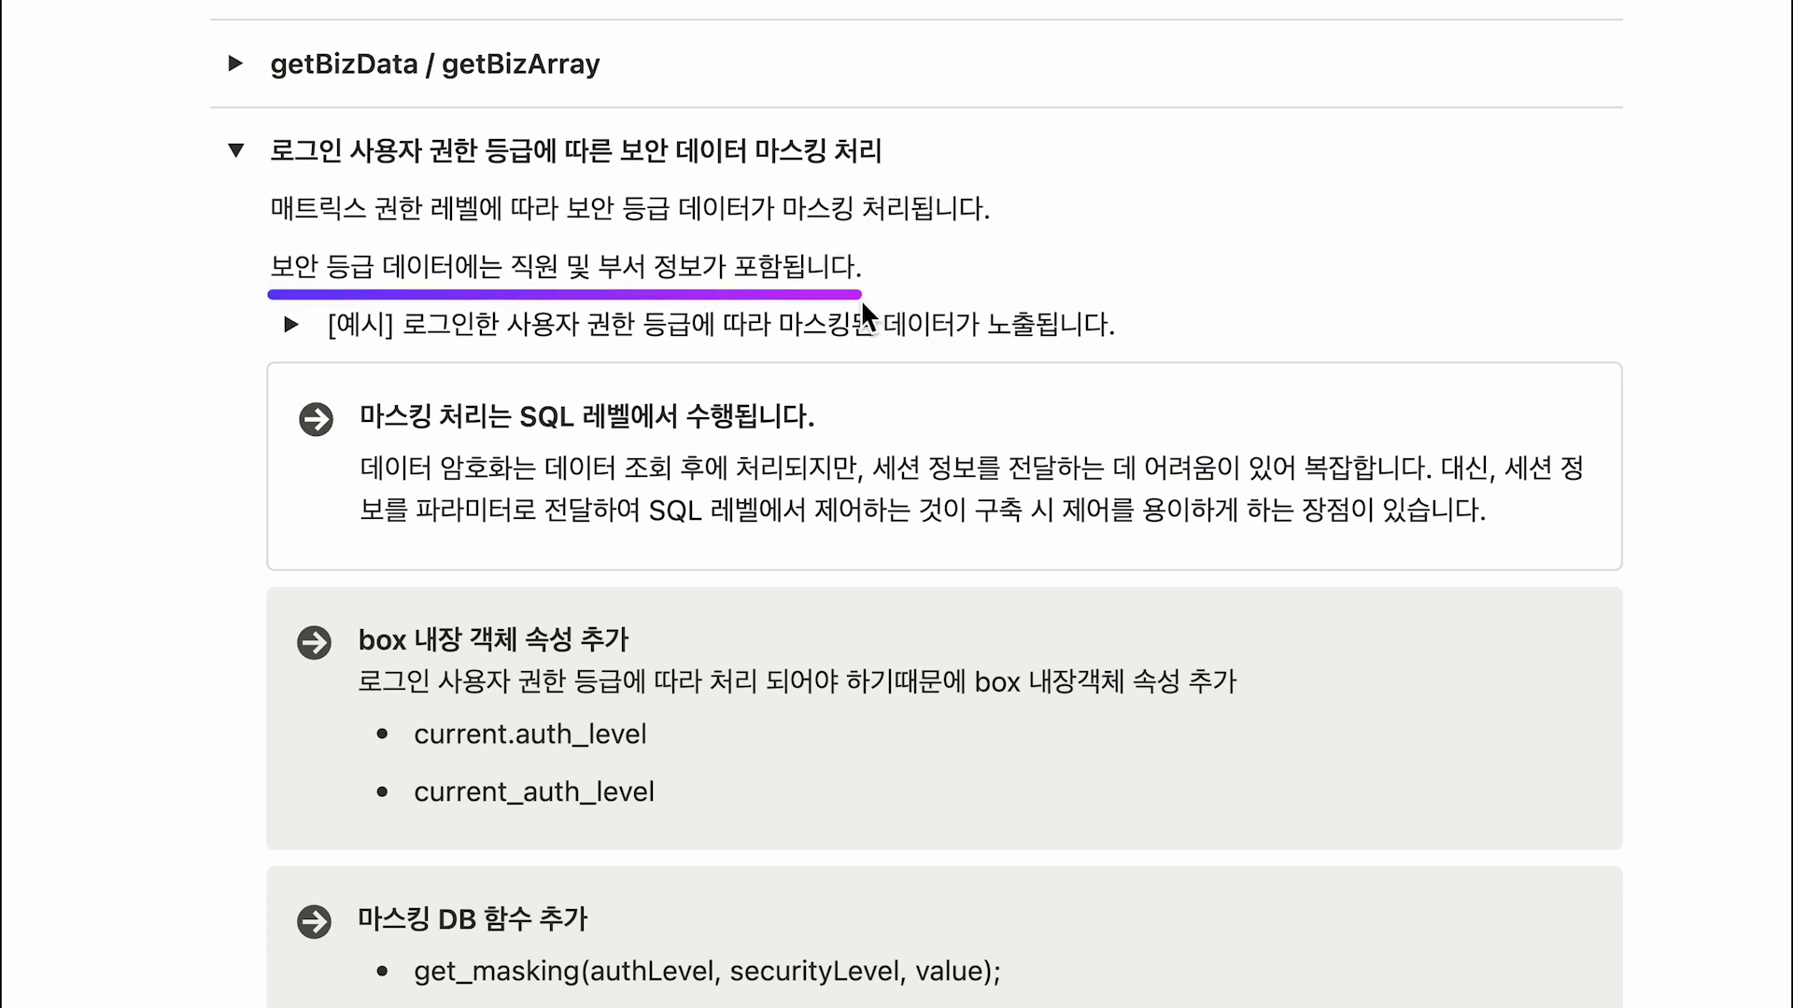
drag(497, 243, 706, 293)
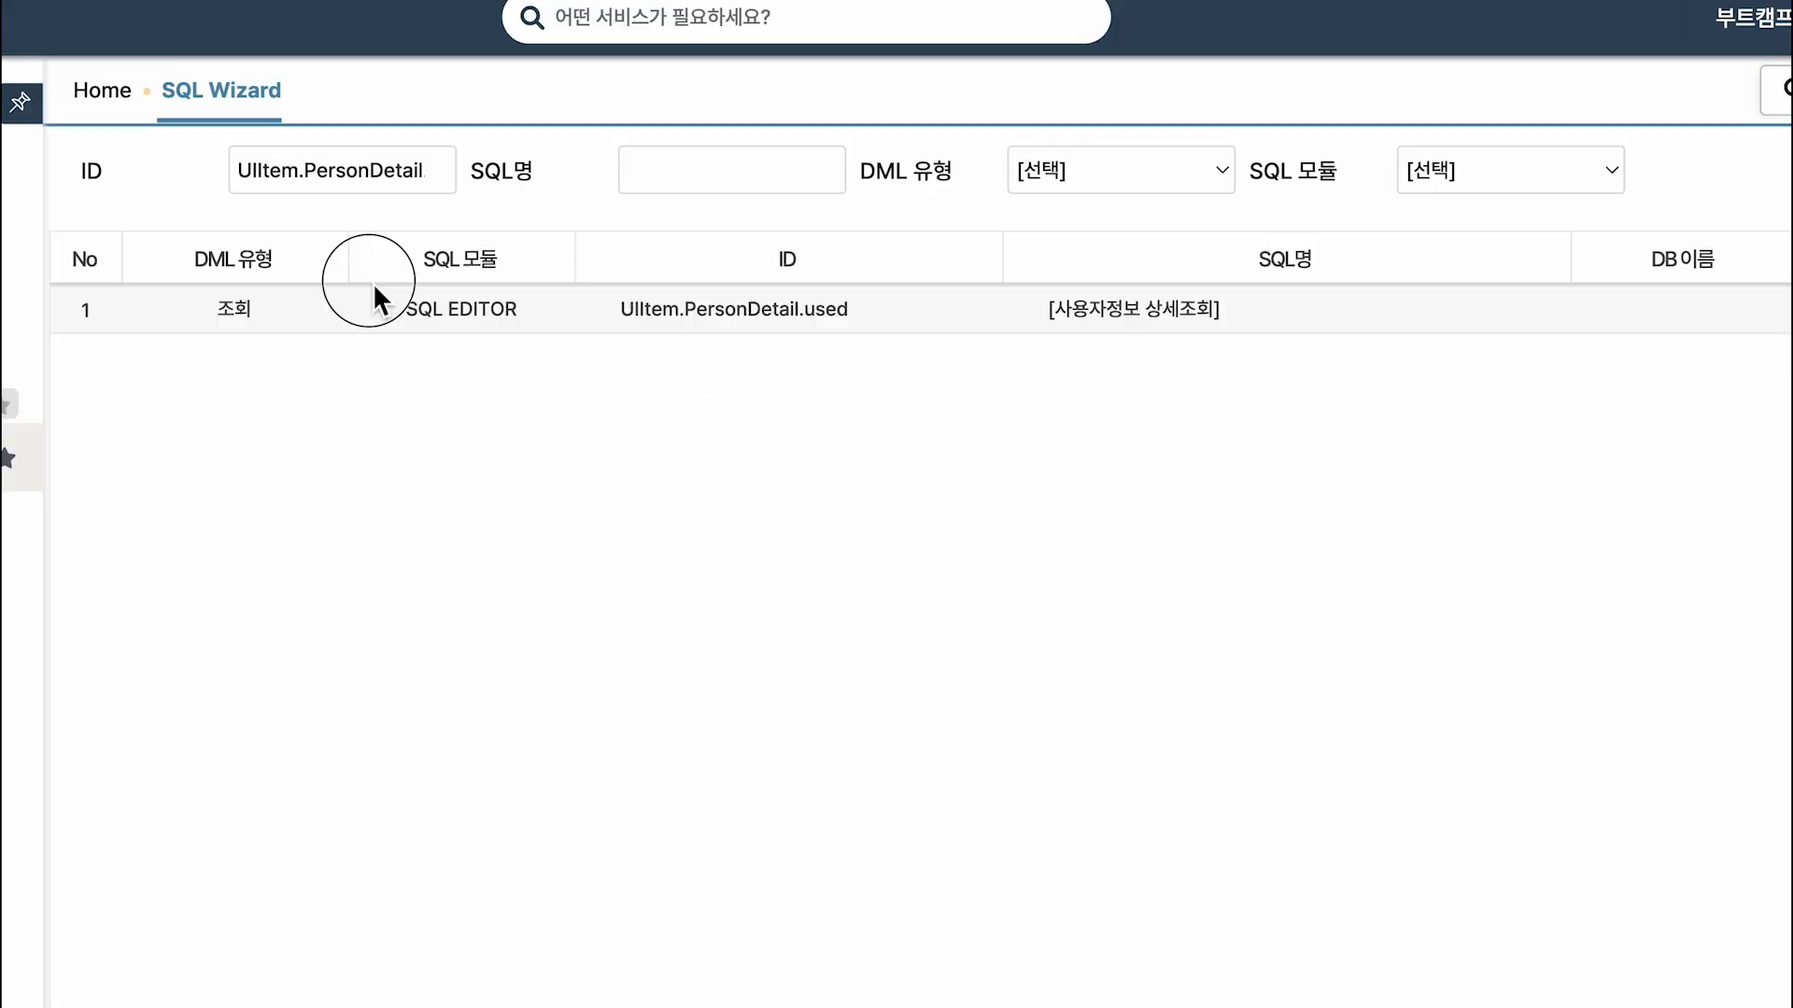
drag(372, 282, 1253, 334)
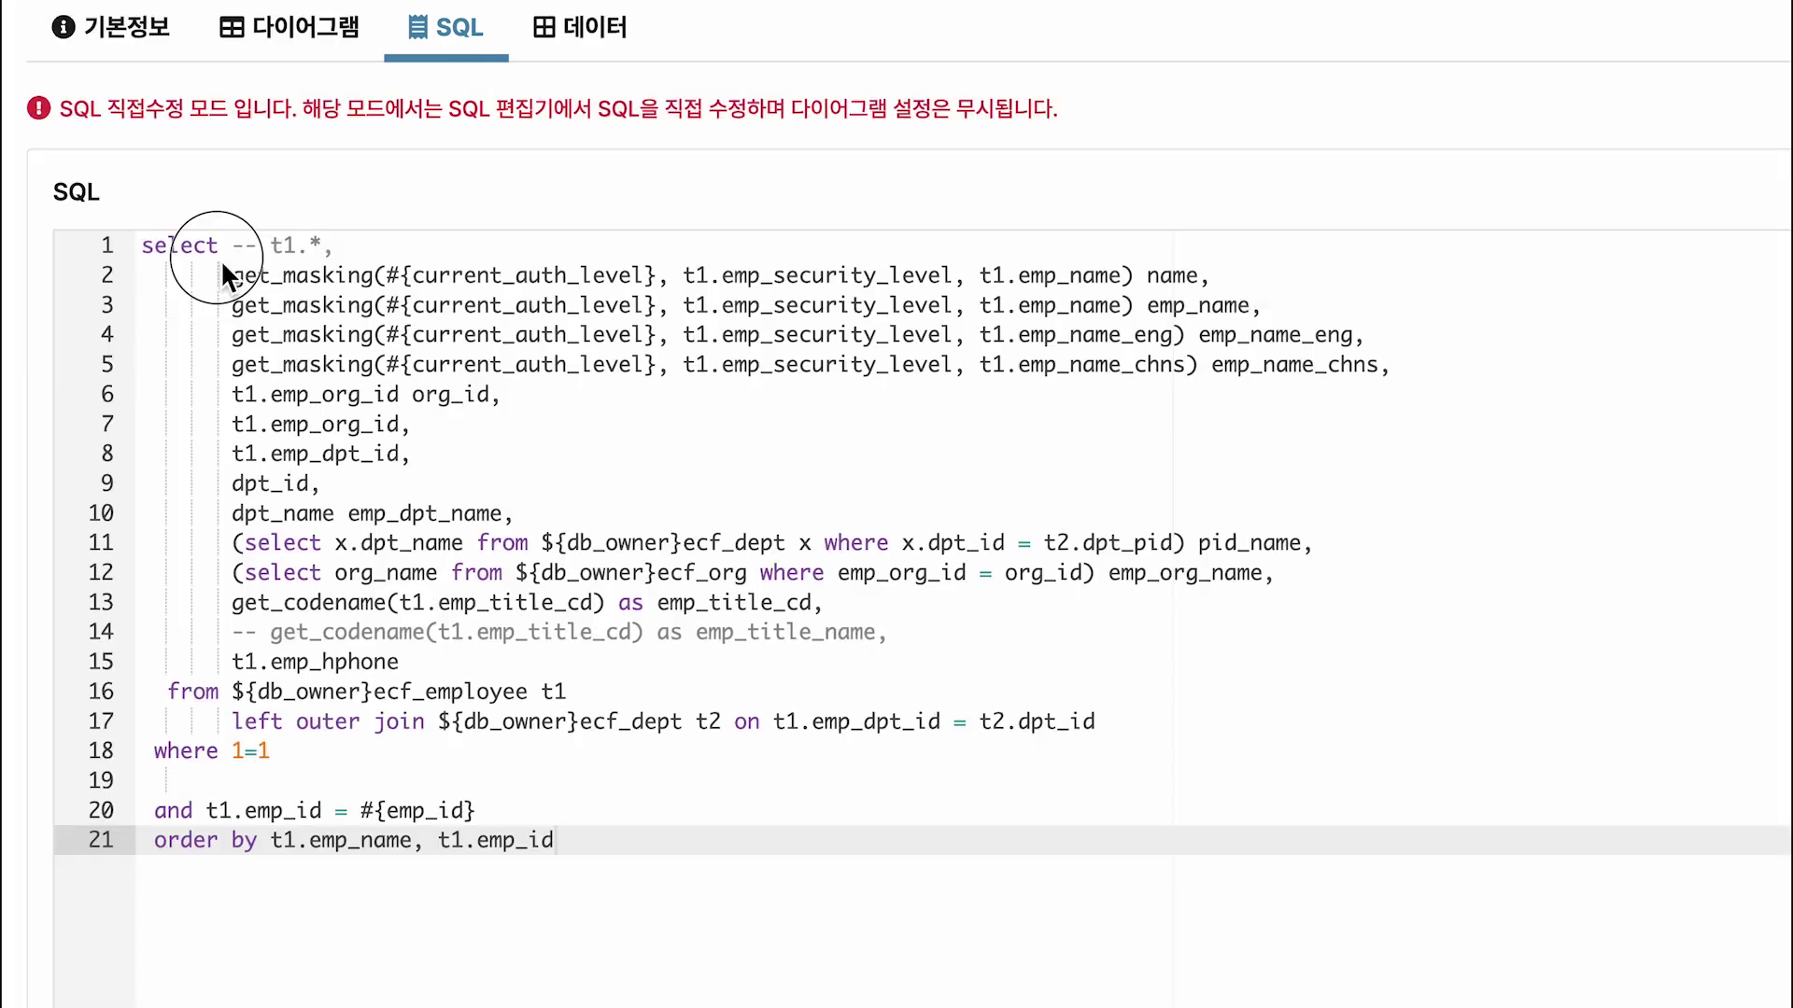
Run the employee query with current_auth_level 1 and emp_id admin, showing masked names.
drag(220, 259, 1402, 394)
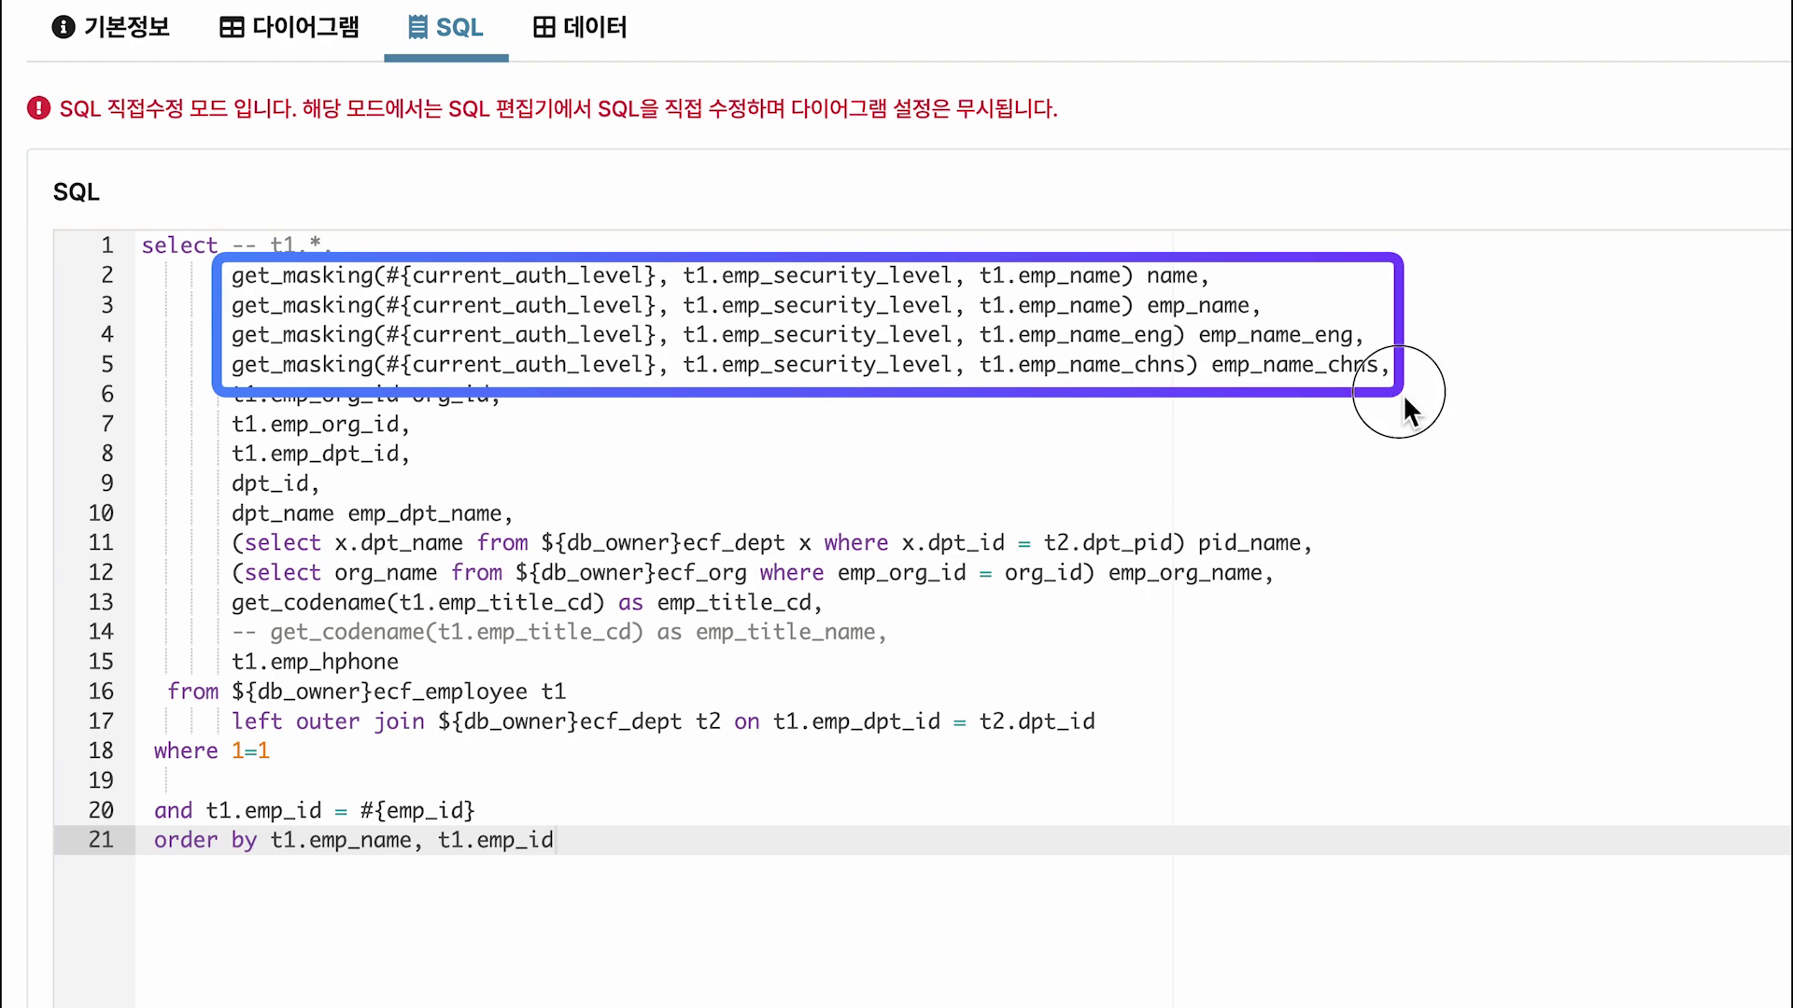
click(1720, 240)
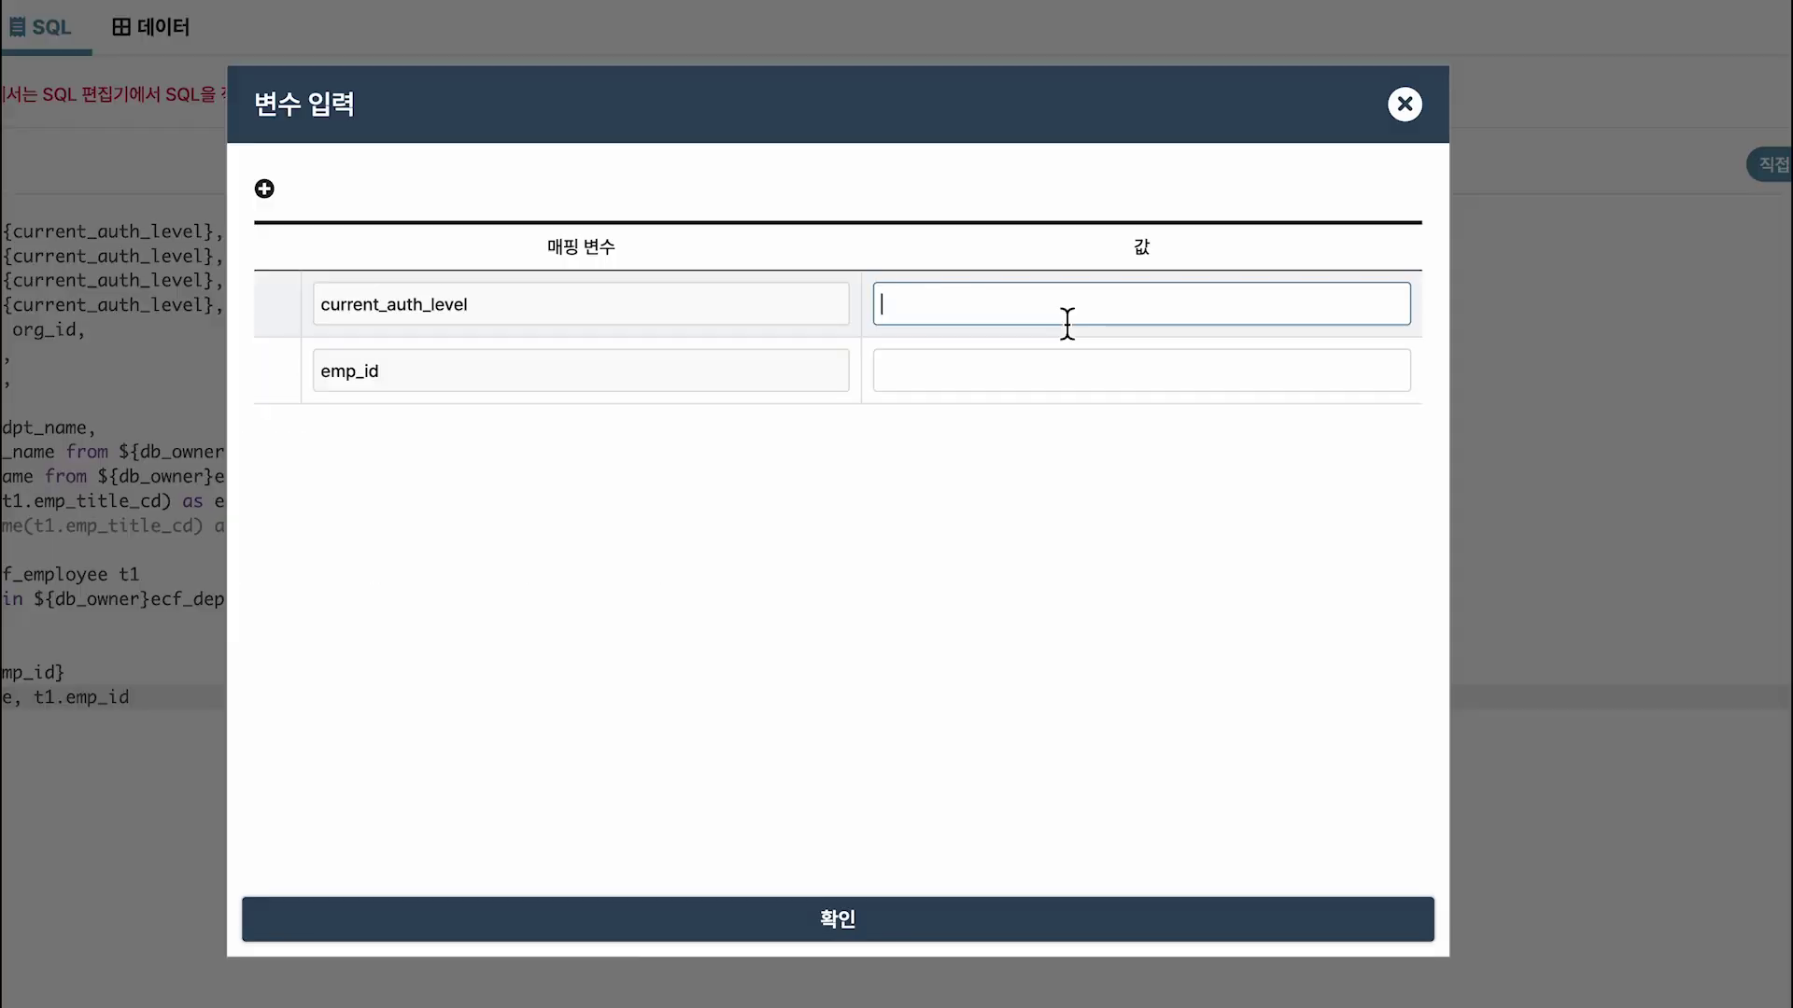
text(1)
click(1027, 384)
text(admin)
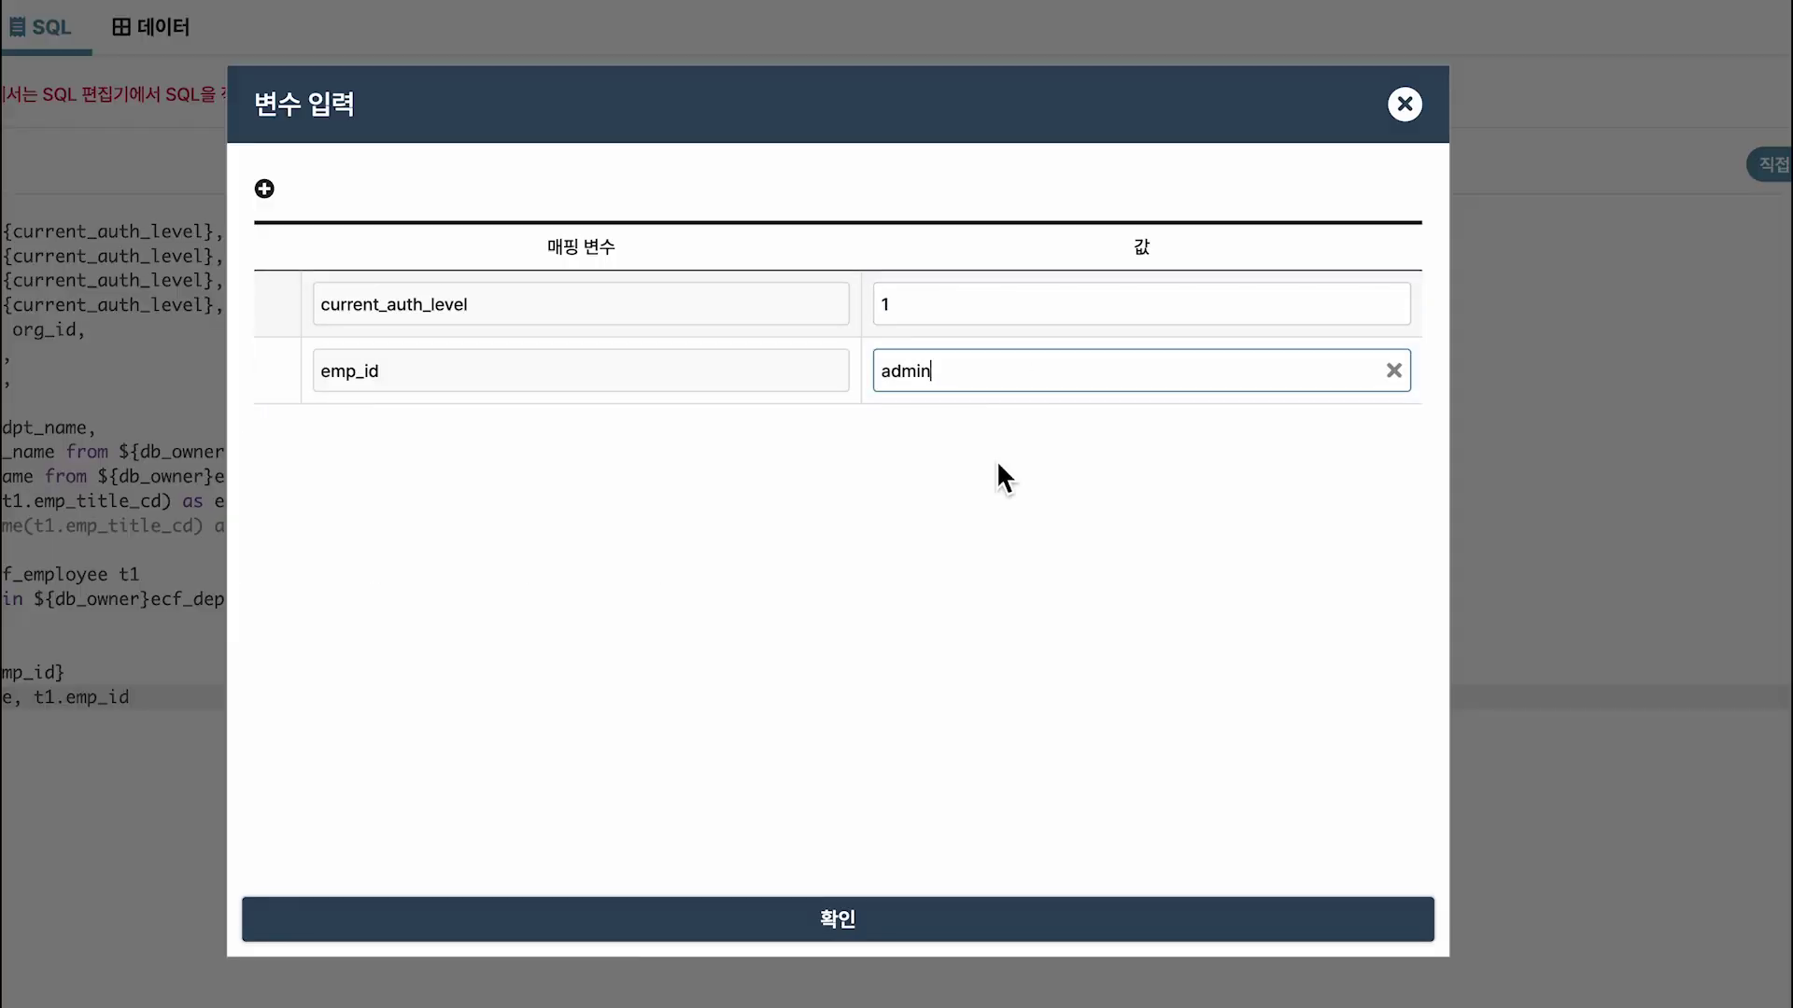
click(913, 947)
drag(37, 264, 569, 323)
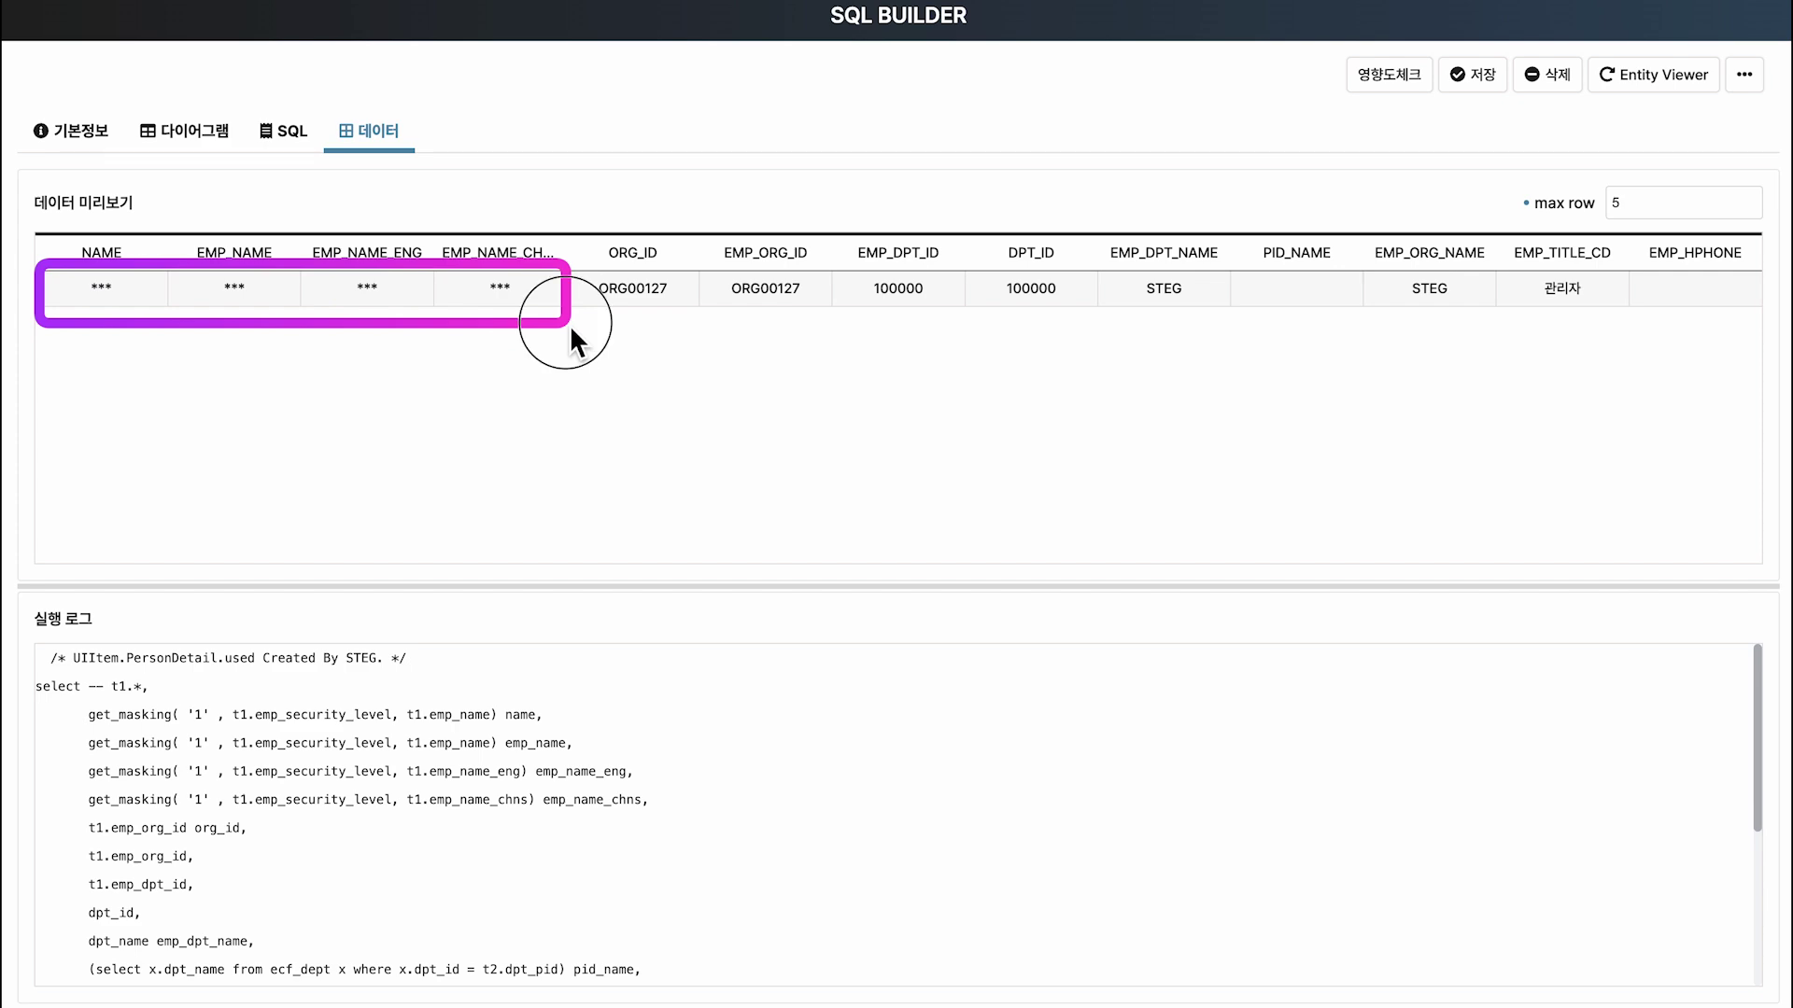
Rerun the query with current_auth_level 3 and emp_id admin, showing unmasked names.
click(292, 130)
click(1725, 235)
click(1037, 322)
text(3)
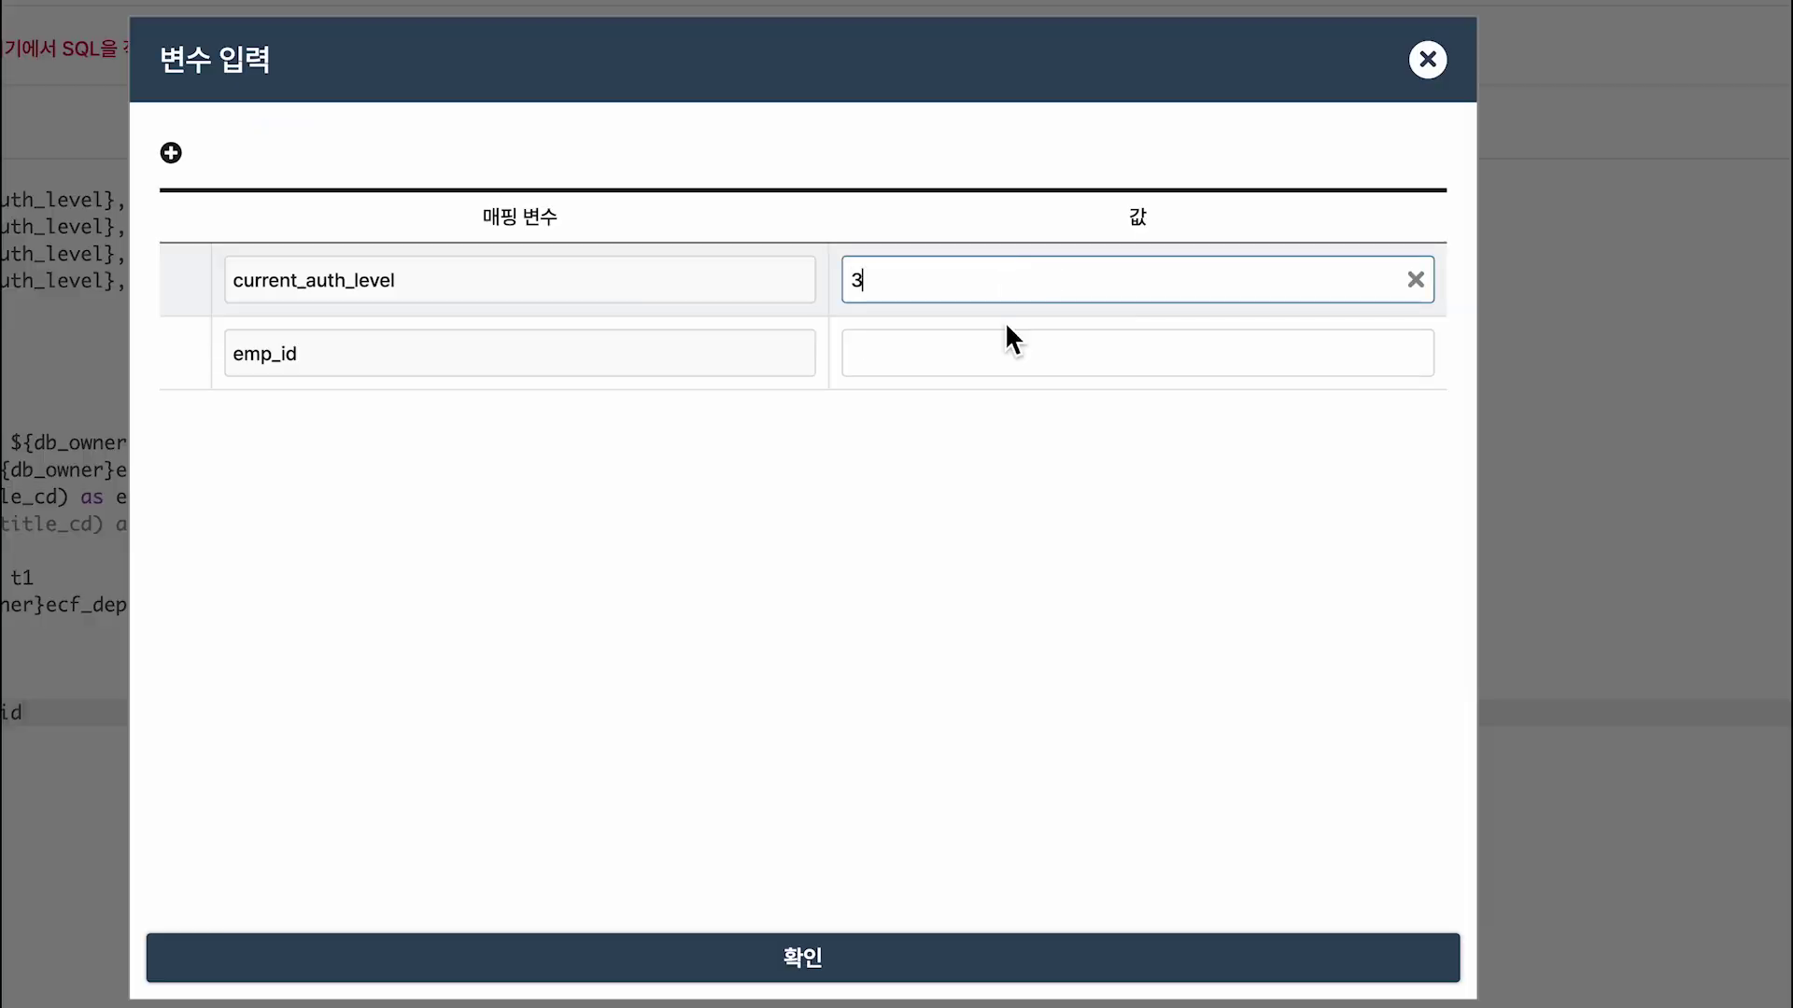
click(1009, 336)
text(admin)
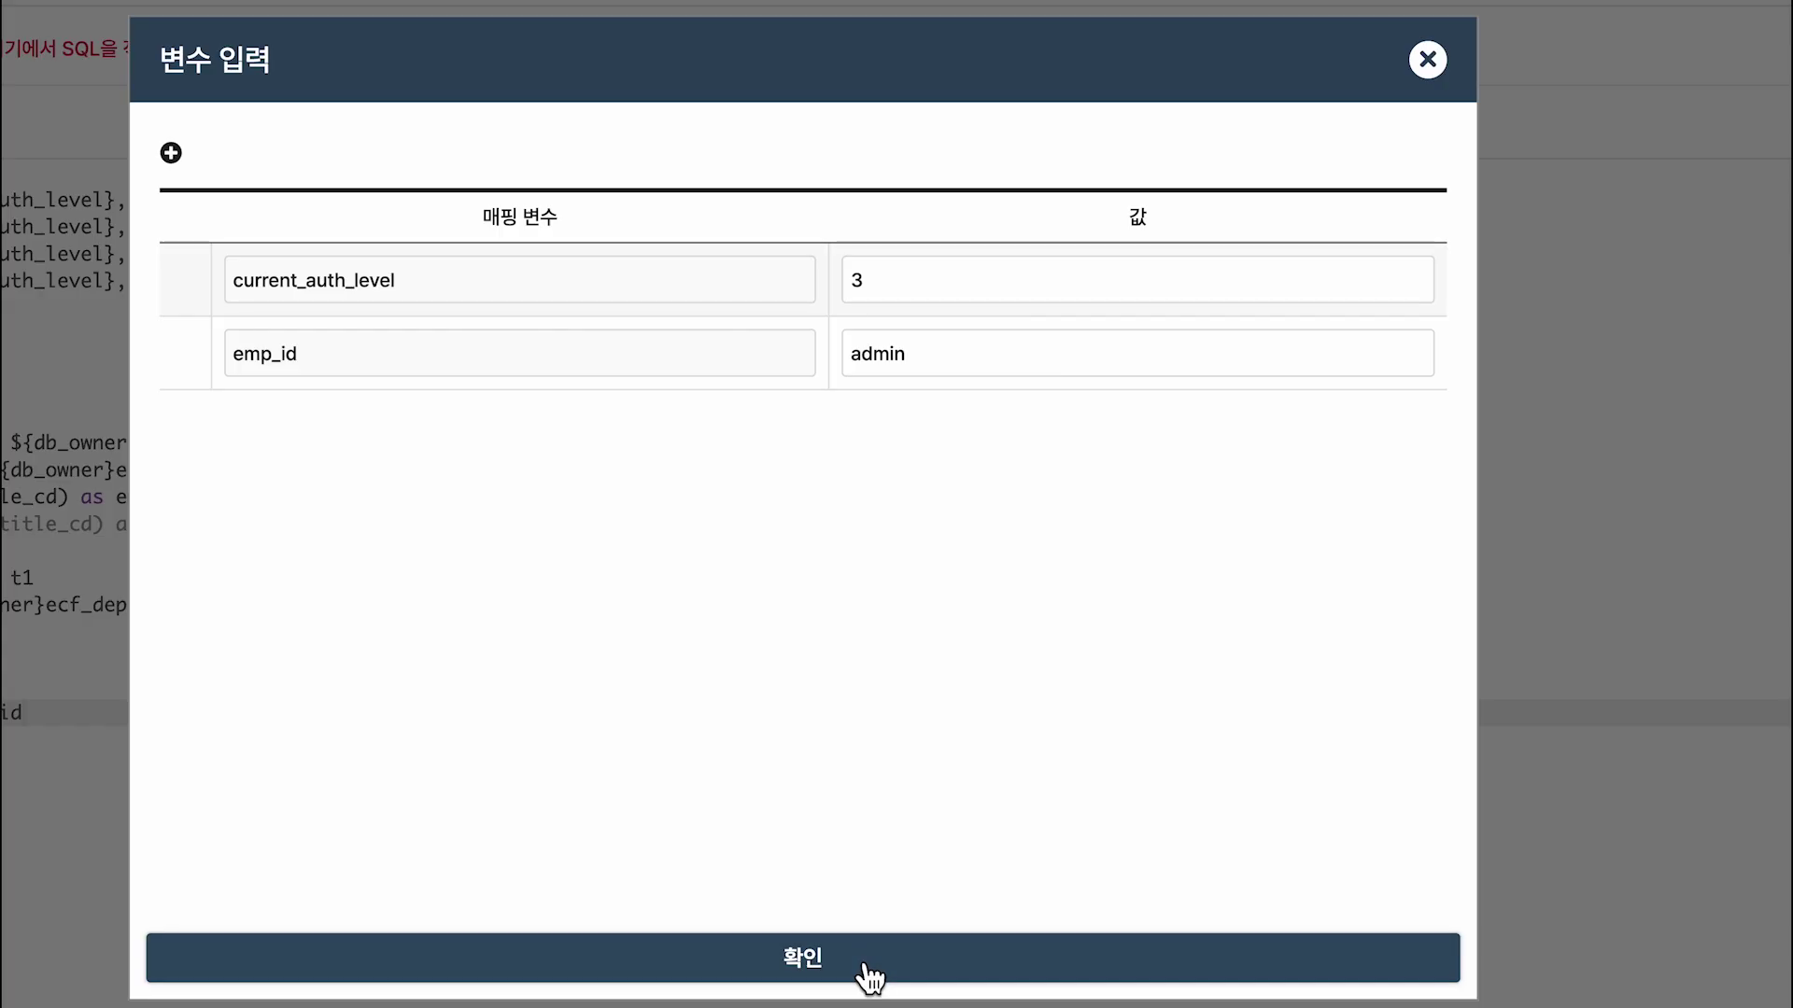
click(860, 971)
drag(41, 271, 302, 316)
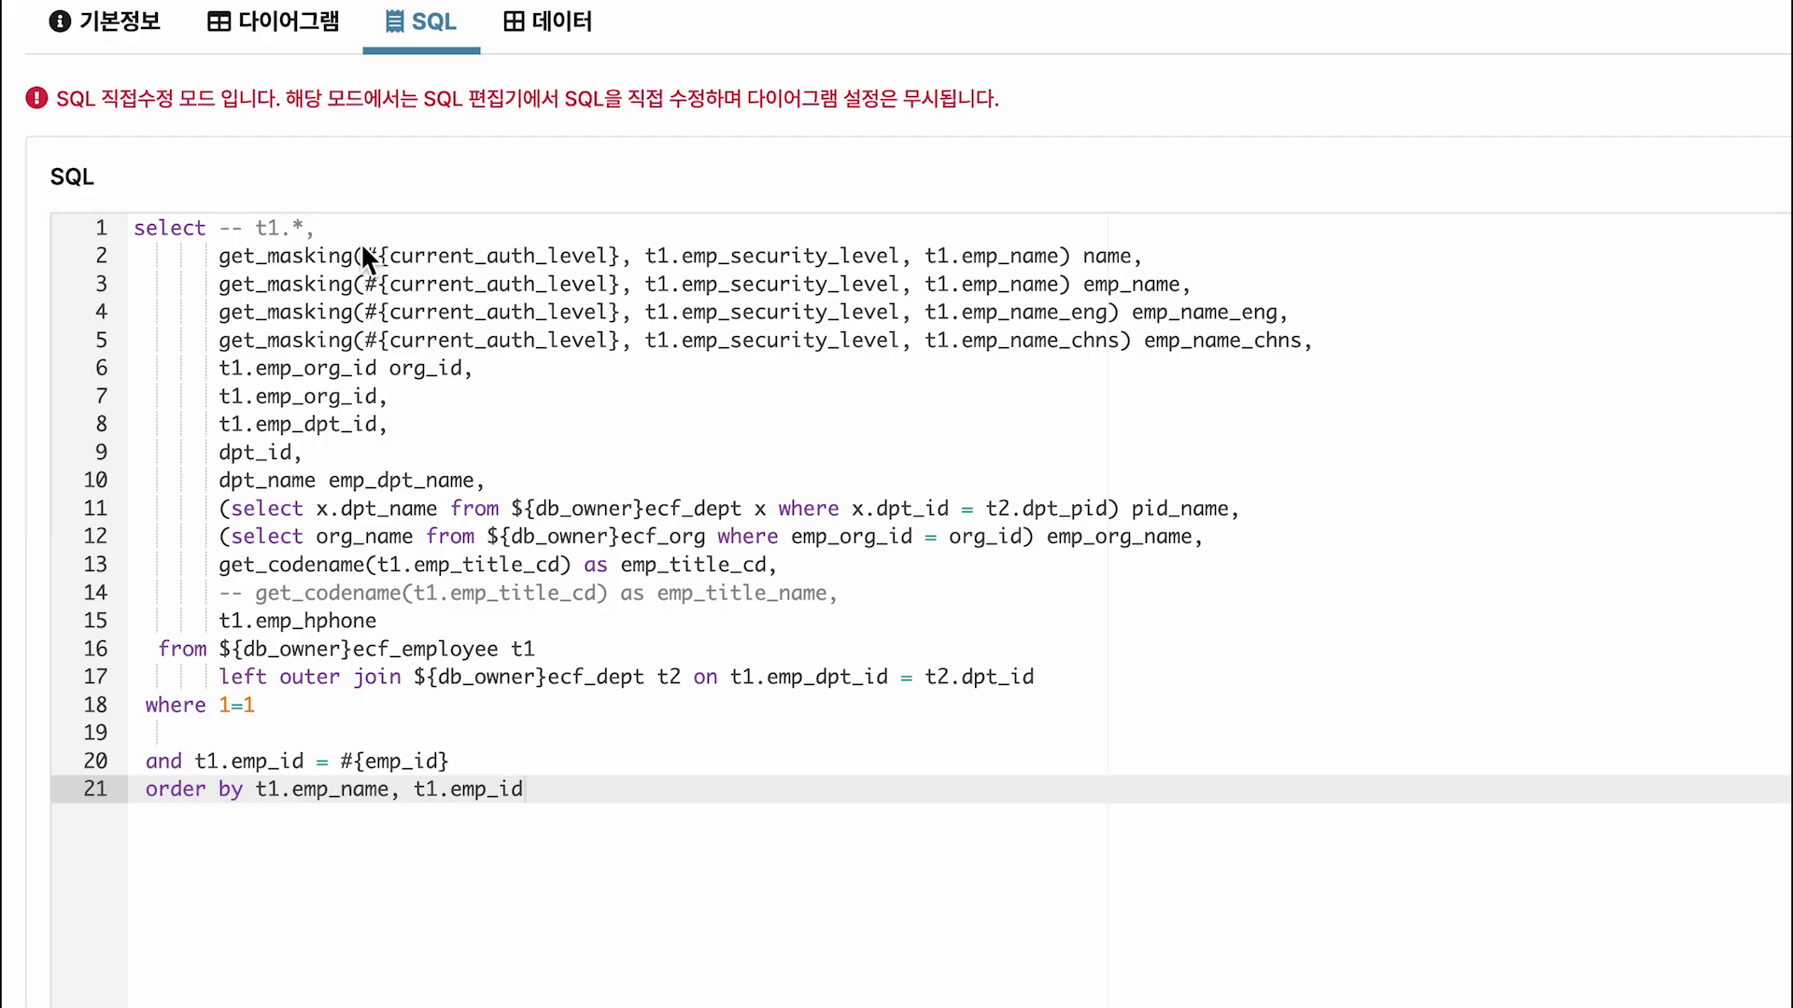
Note '사용자 계정 ID' in the script and begin appending + '&current_auth_level= to getBizData.
mouse_move(360, 243)
mouse_down()
mouse_move(540, 250)
mouse_move(632, 279)
mouse_move(676, 186)
mouse_up()
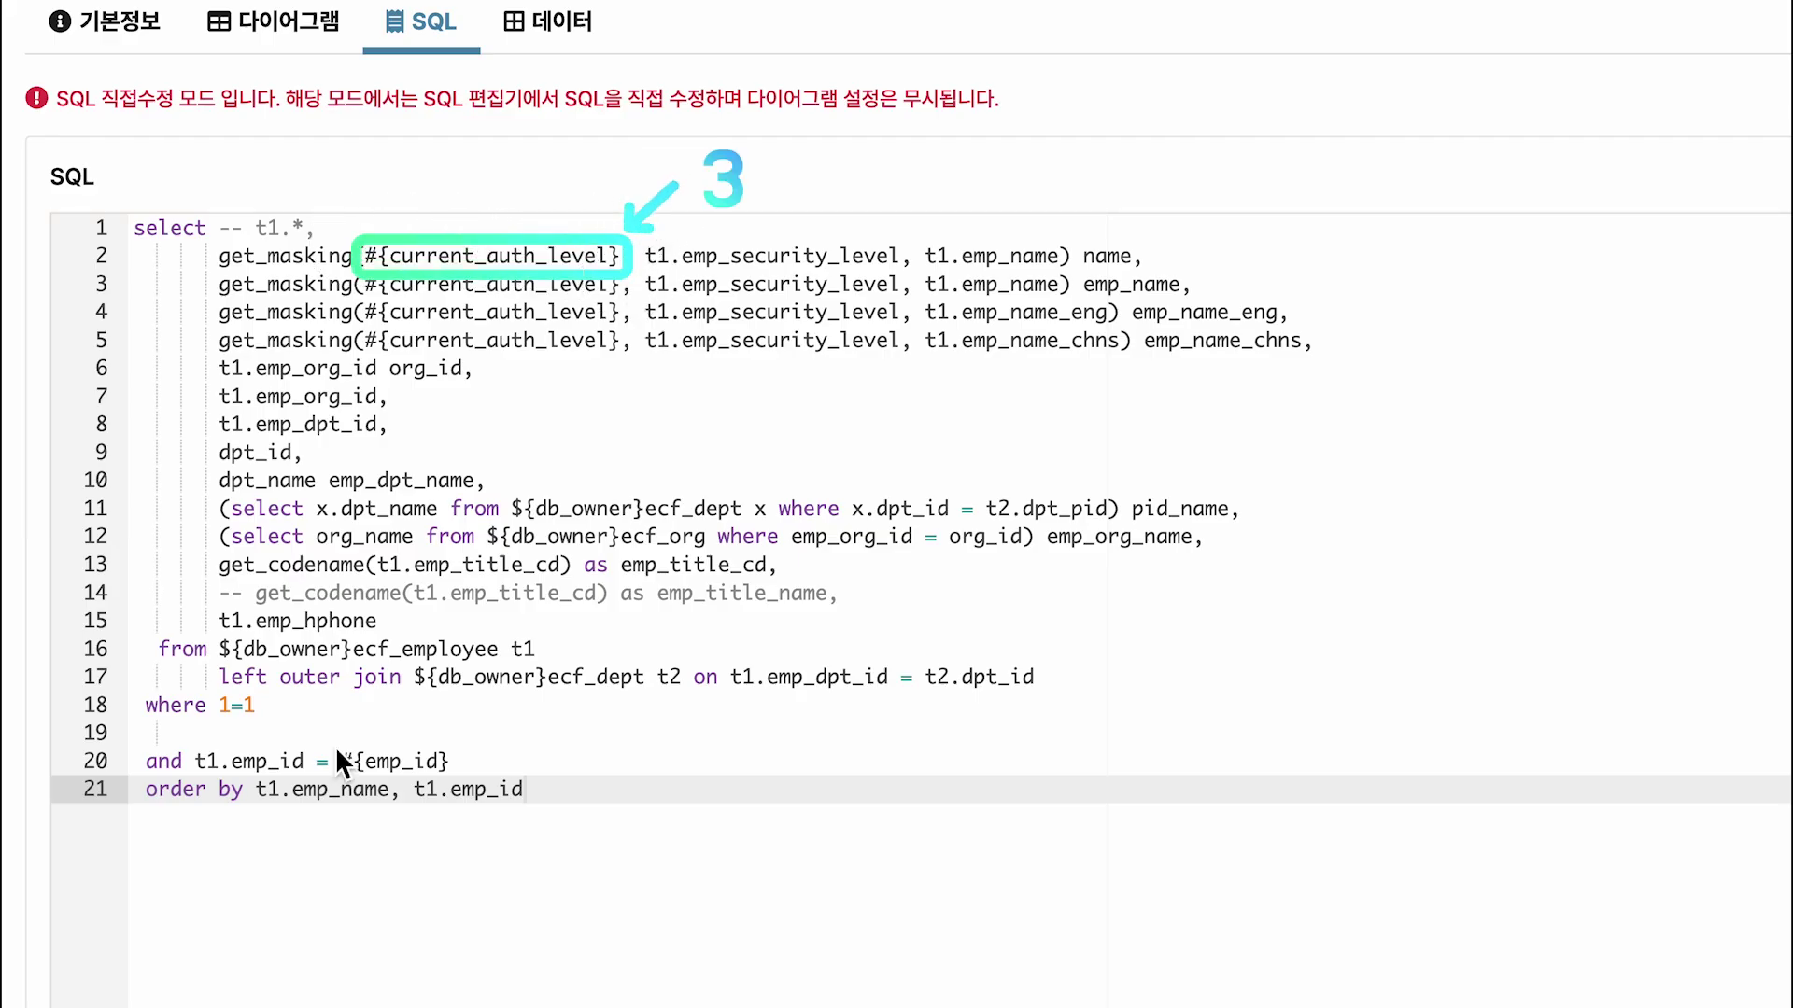
mouse_move(334, 747)
mouse_down()
mouse_move(460, 778)
mouse_move(551, 767)
mouse_up()
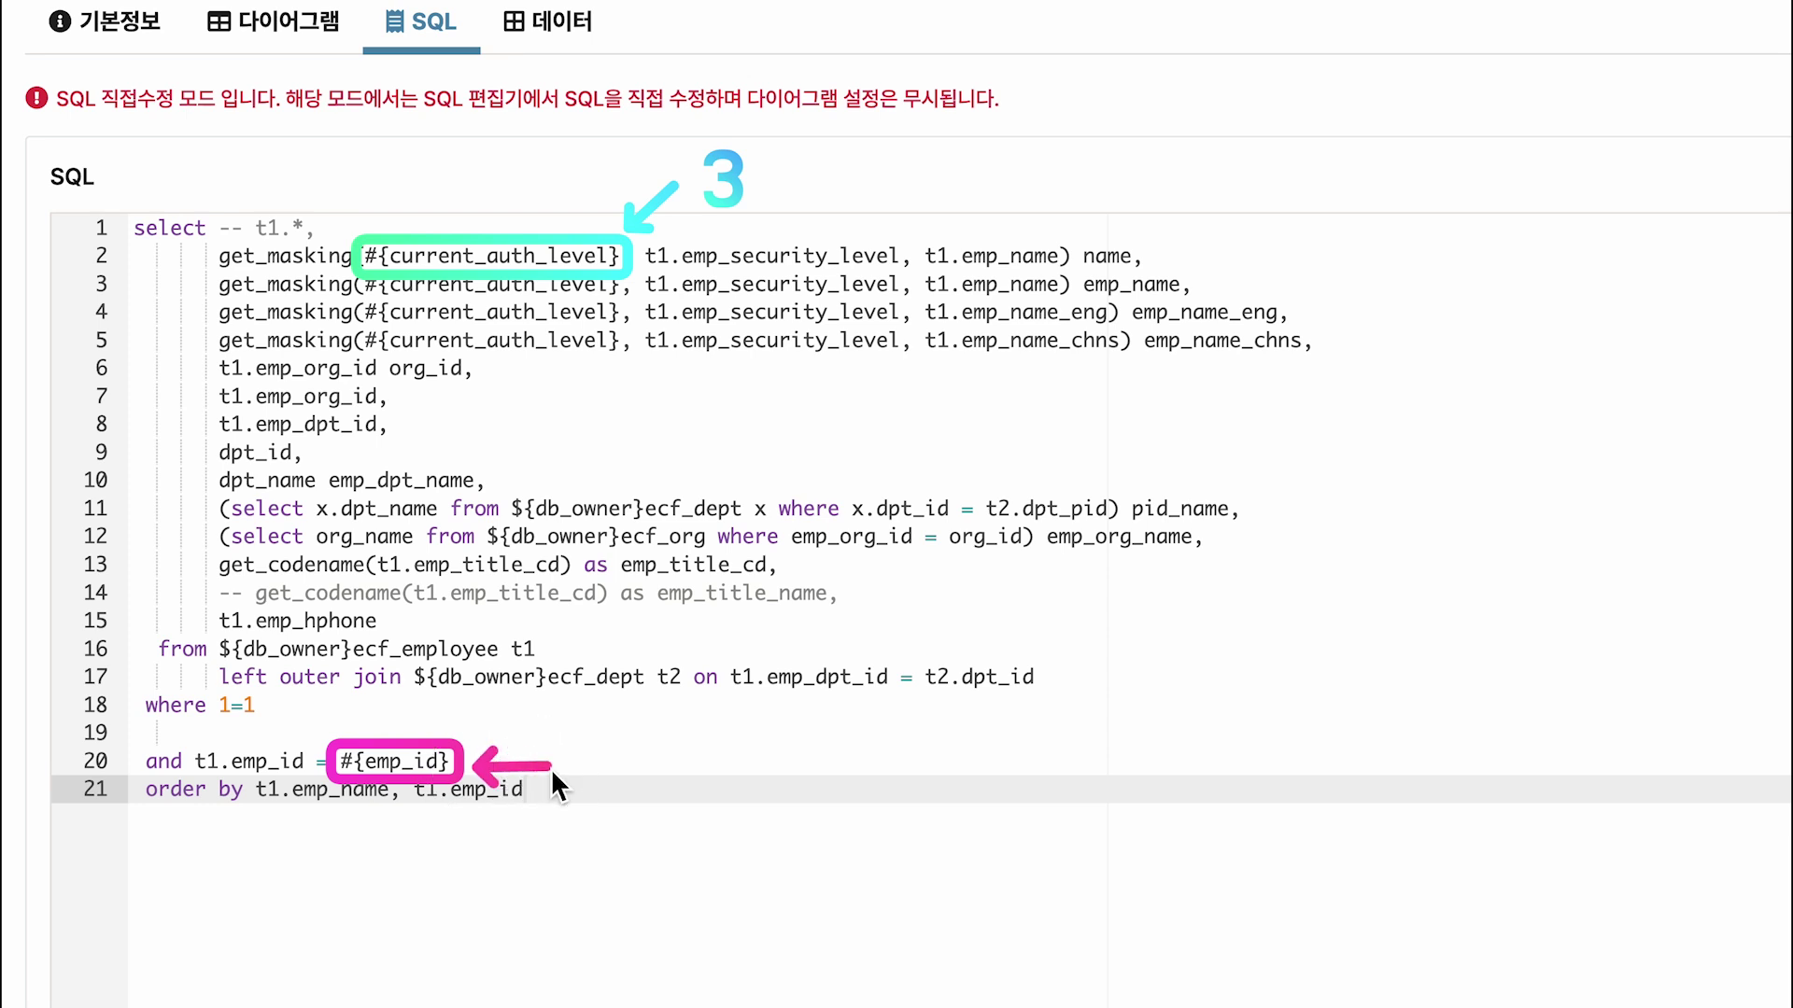
click(583, 763)
text(사용자 계정 ID)
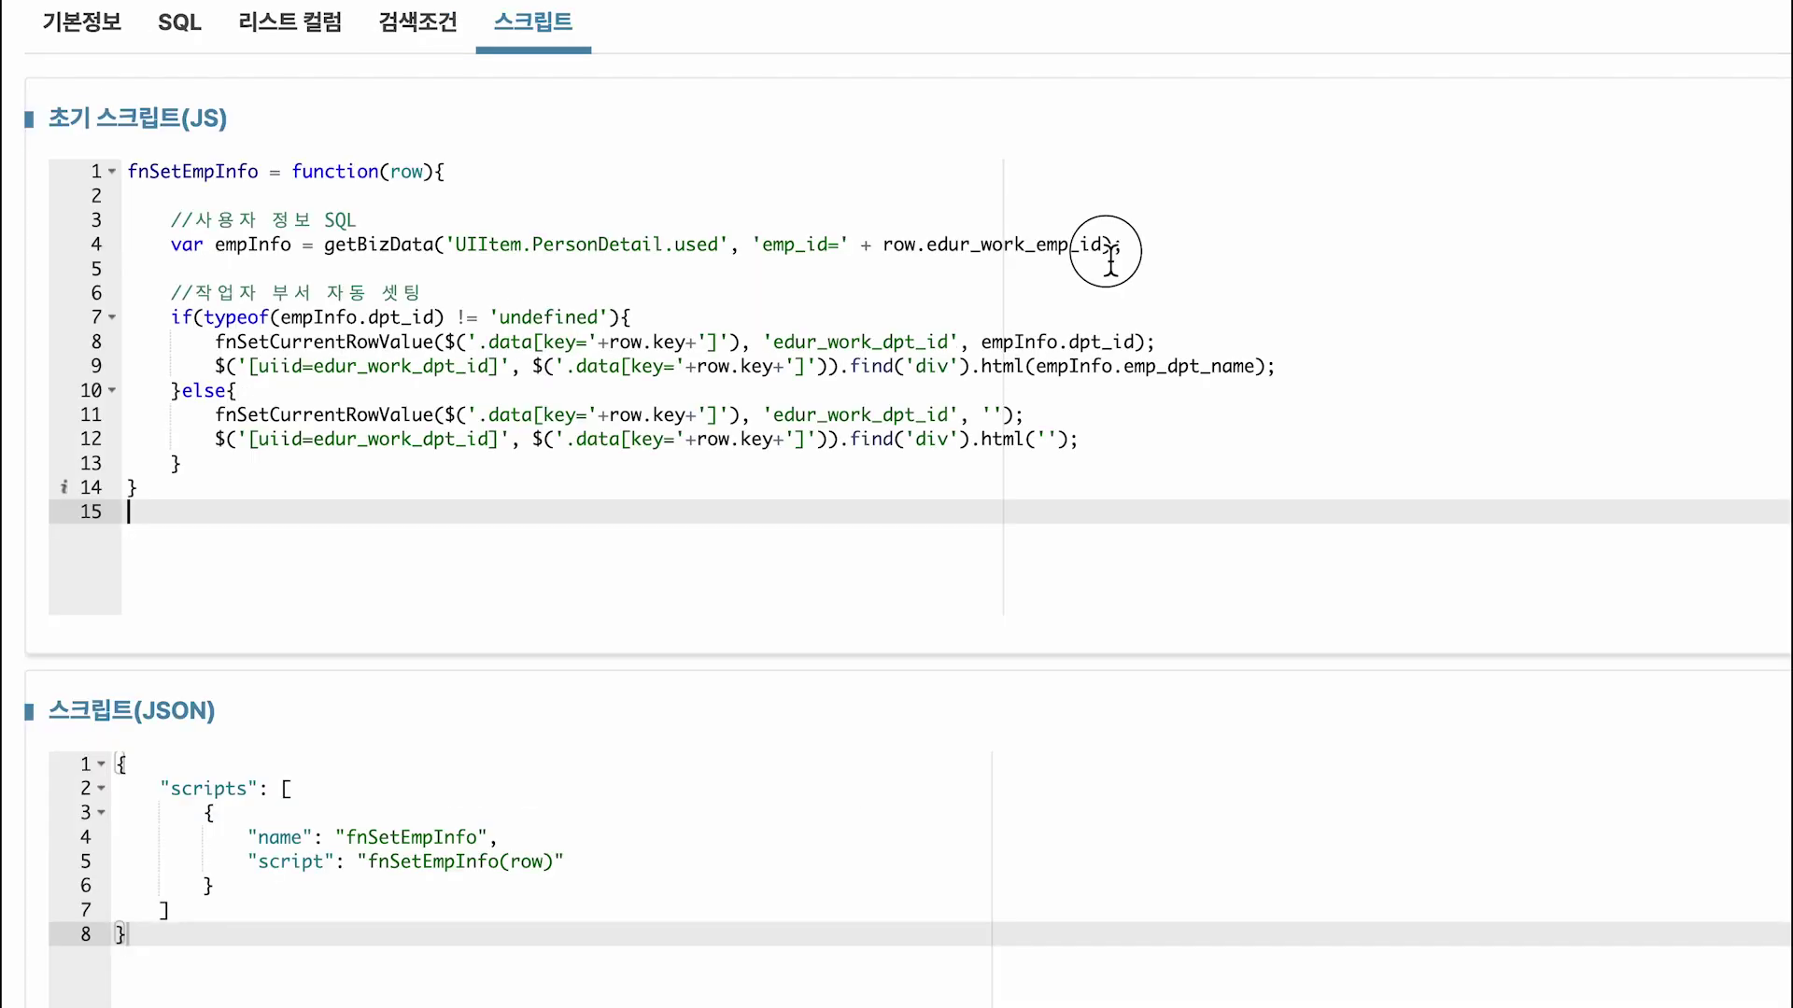
text(+ ')
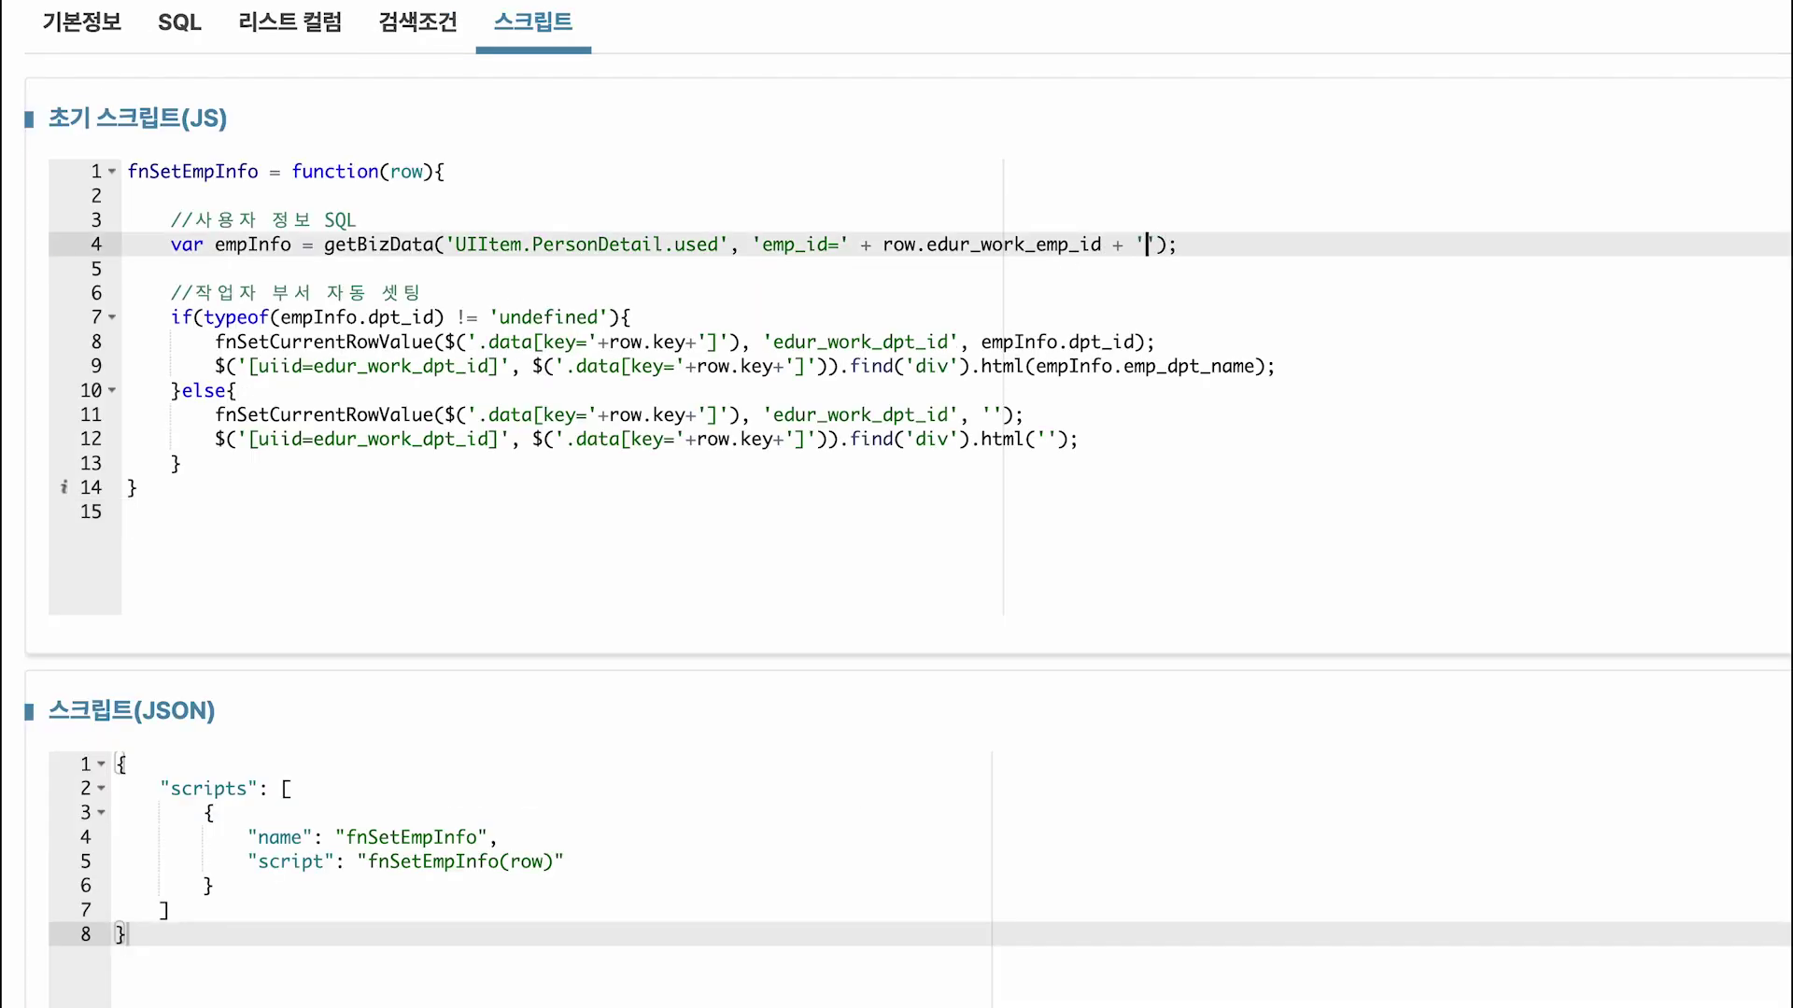
text(&current_auth_level)
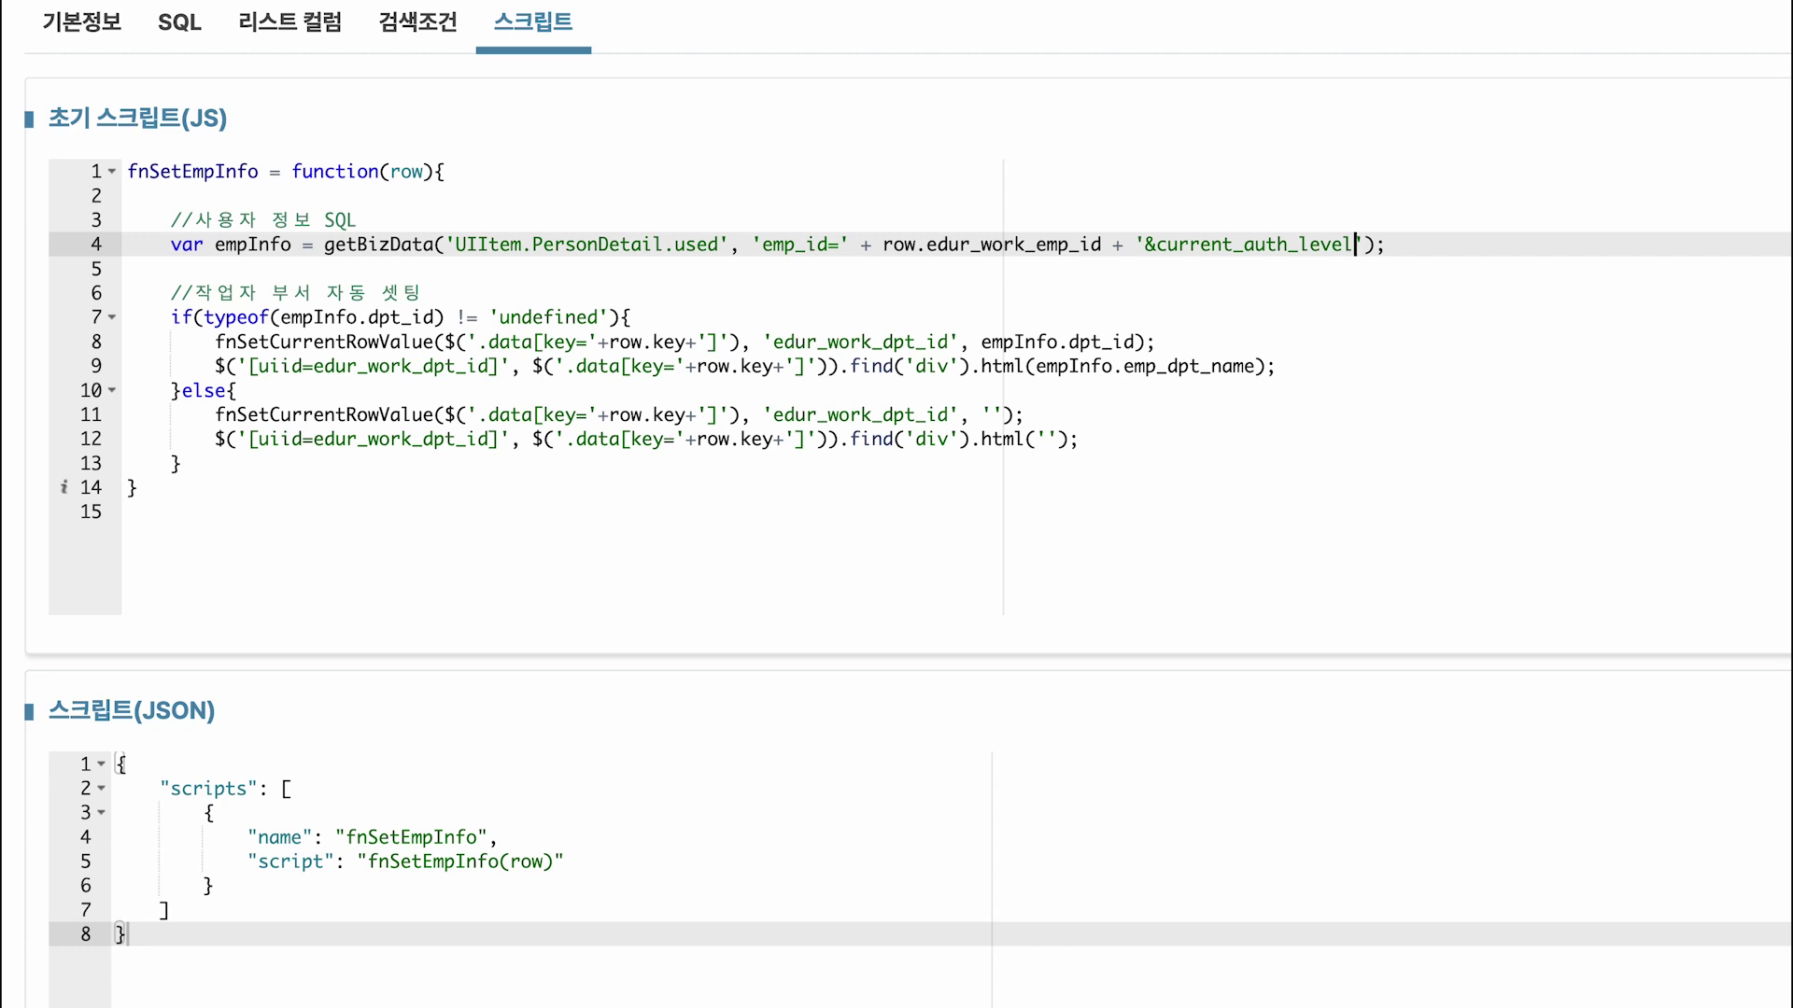
text(=)
Complete the getBizData argument so it passes current_auth_level=3.
text(3)
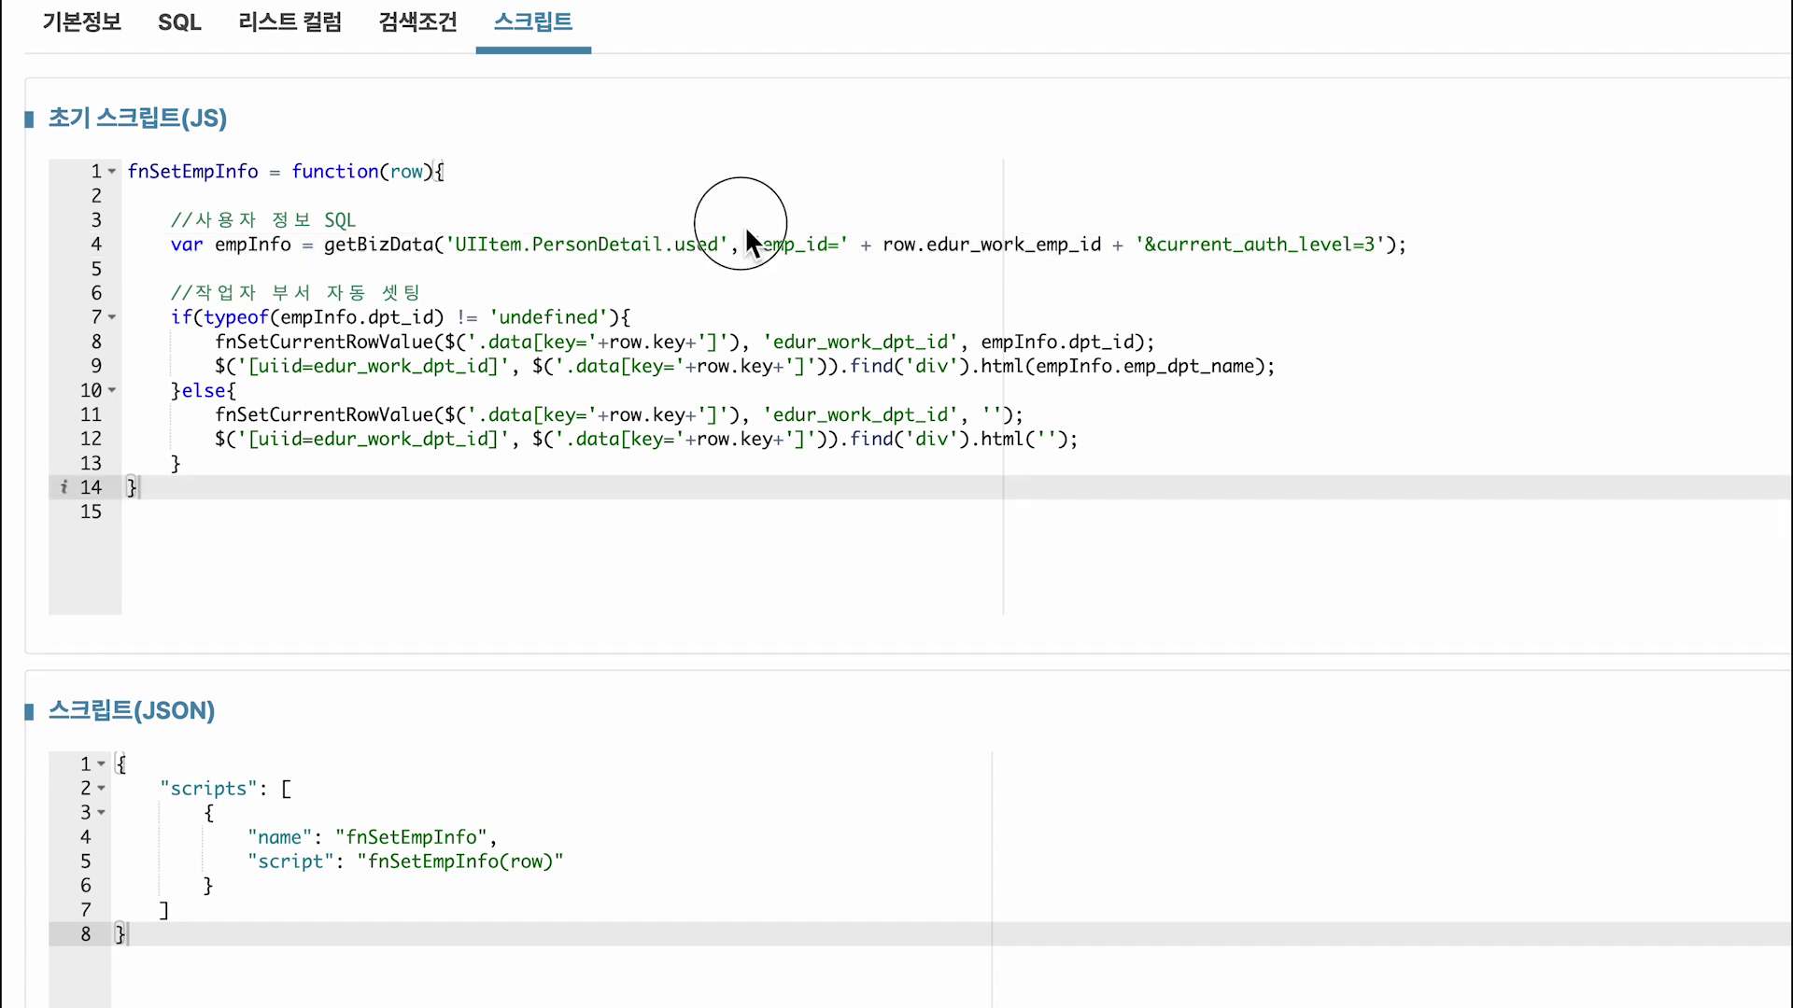
drag(741, 225, 1391, 264)
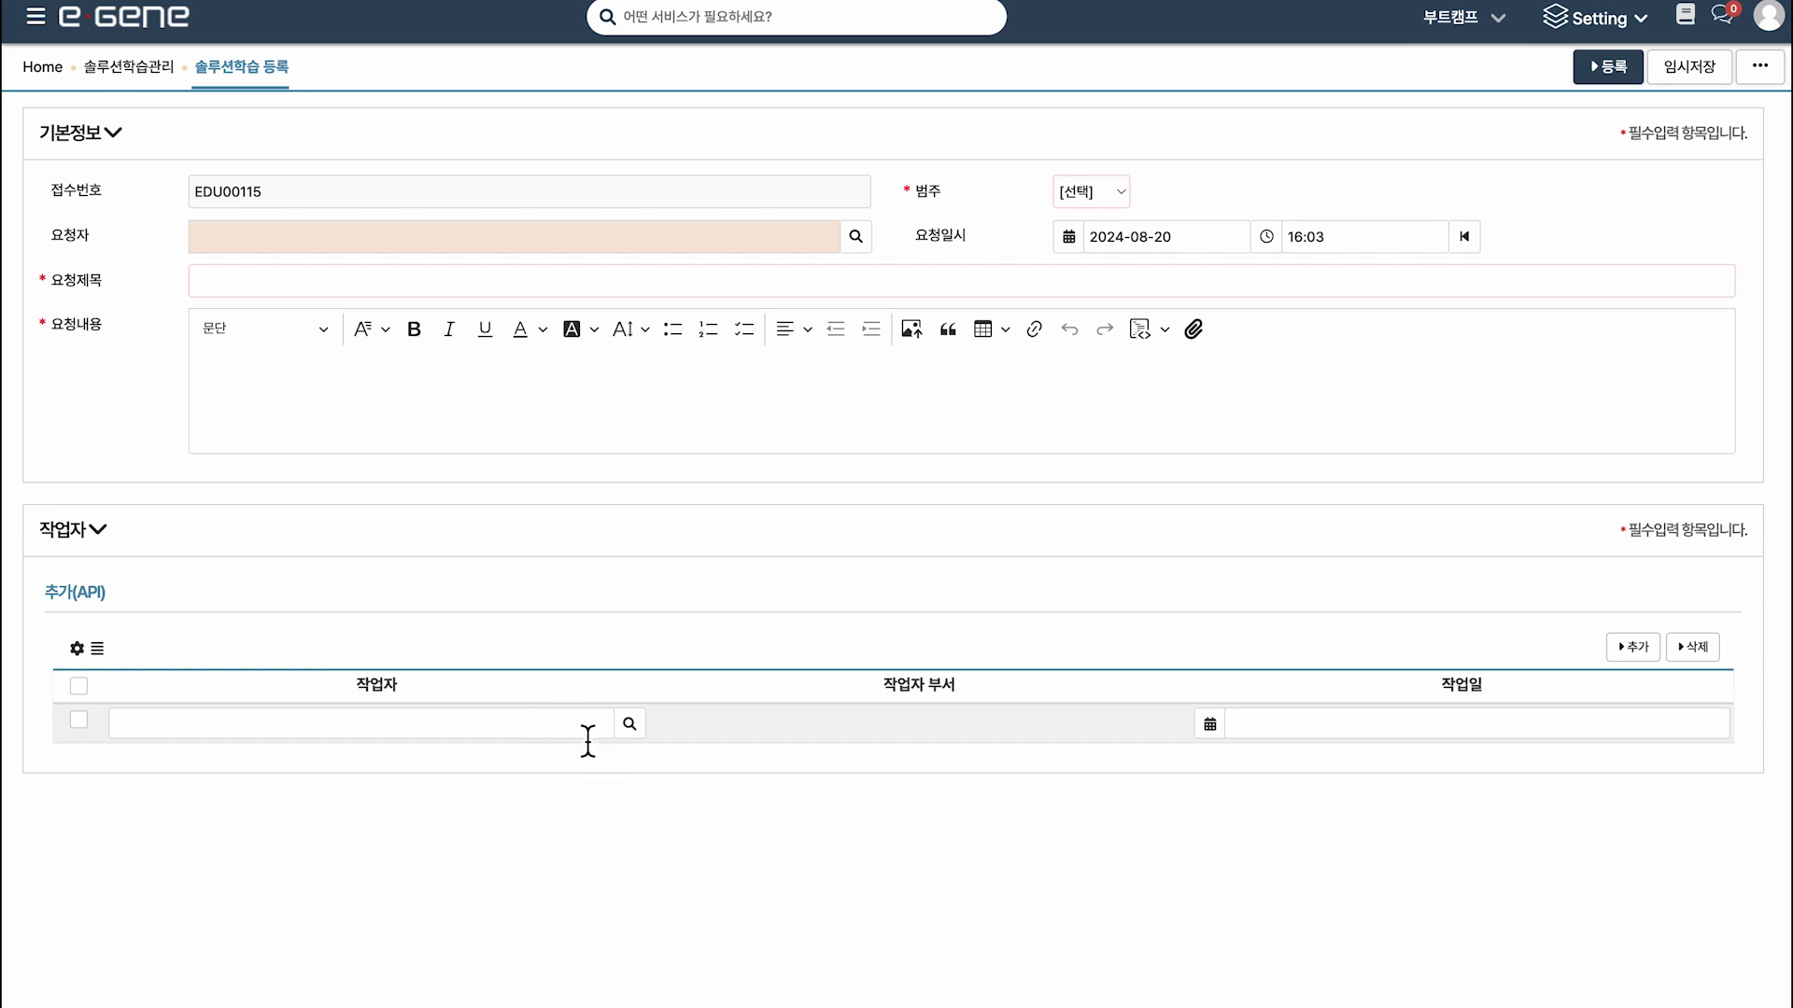
Pick worker BC to see 부트캠프팀 auto-filled, clear it, then edit 참조 form FRM010635.
click(588, 733)
text(BC)
click(581, 756)
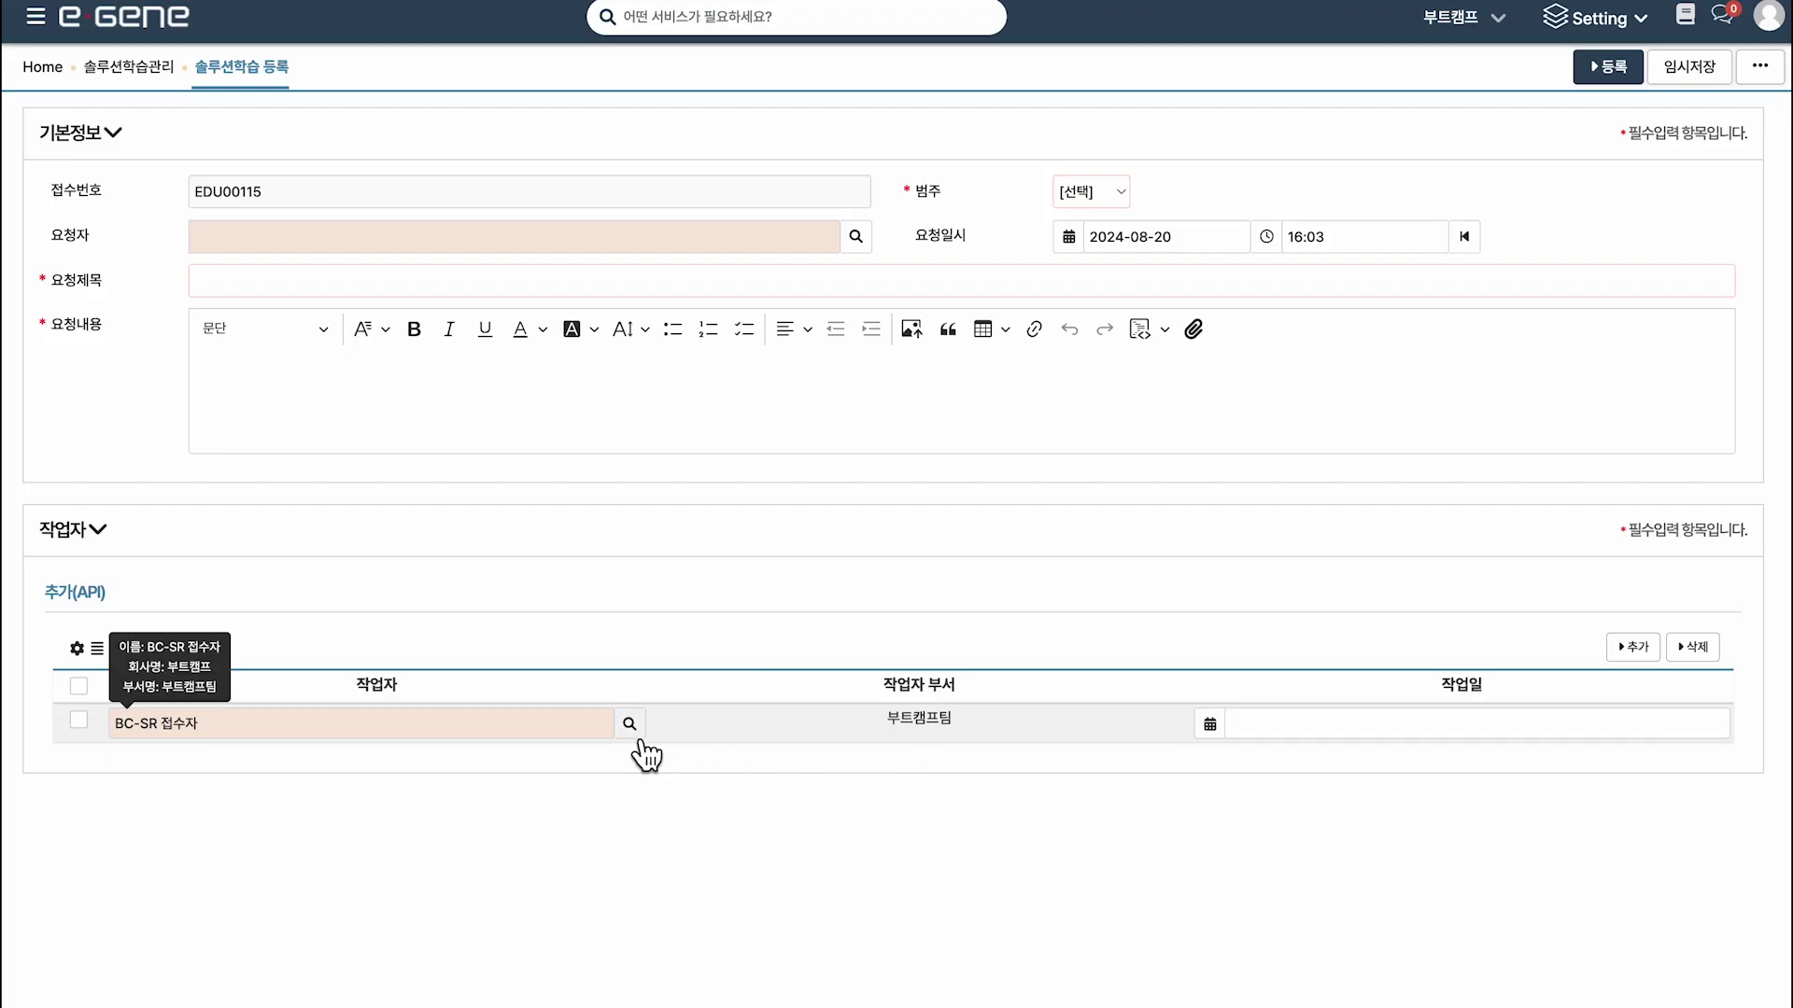
click(608, 733)
click(926, 743)
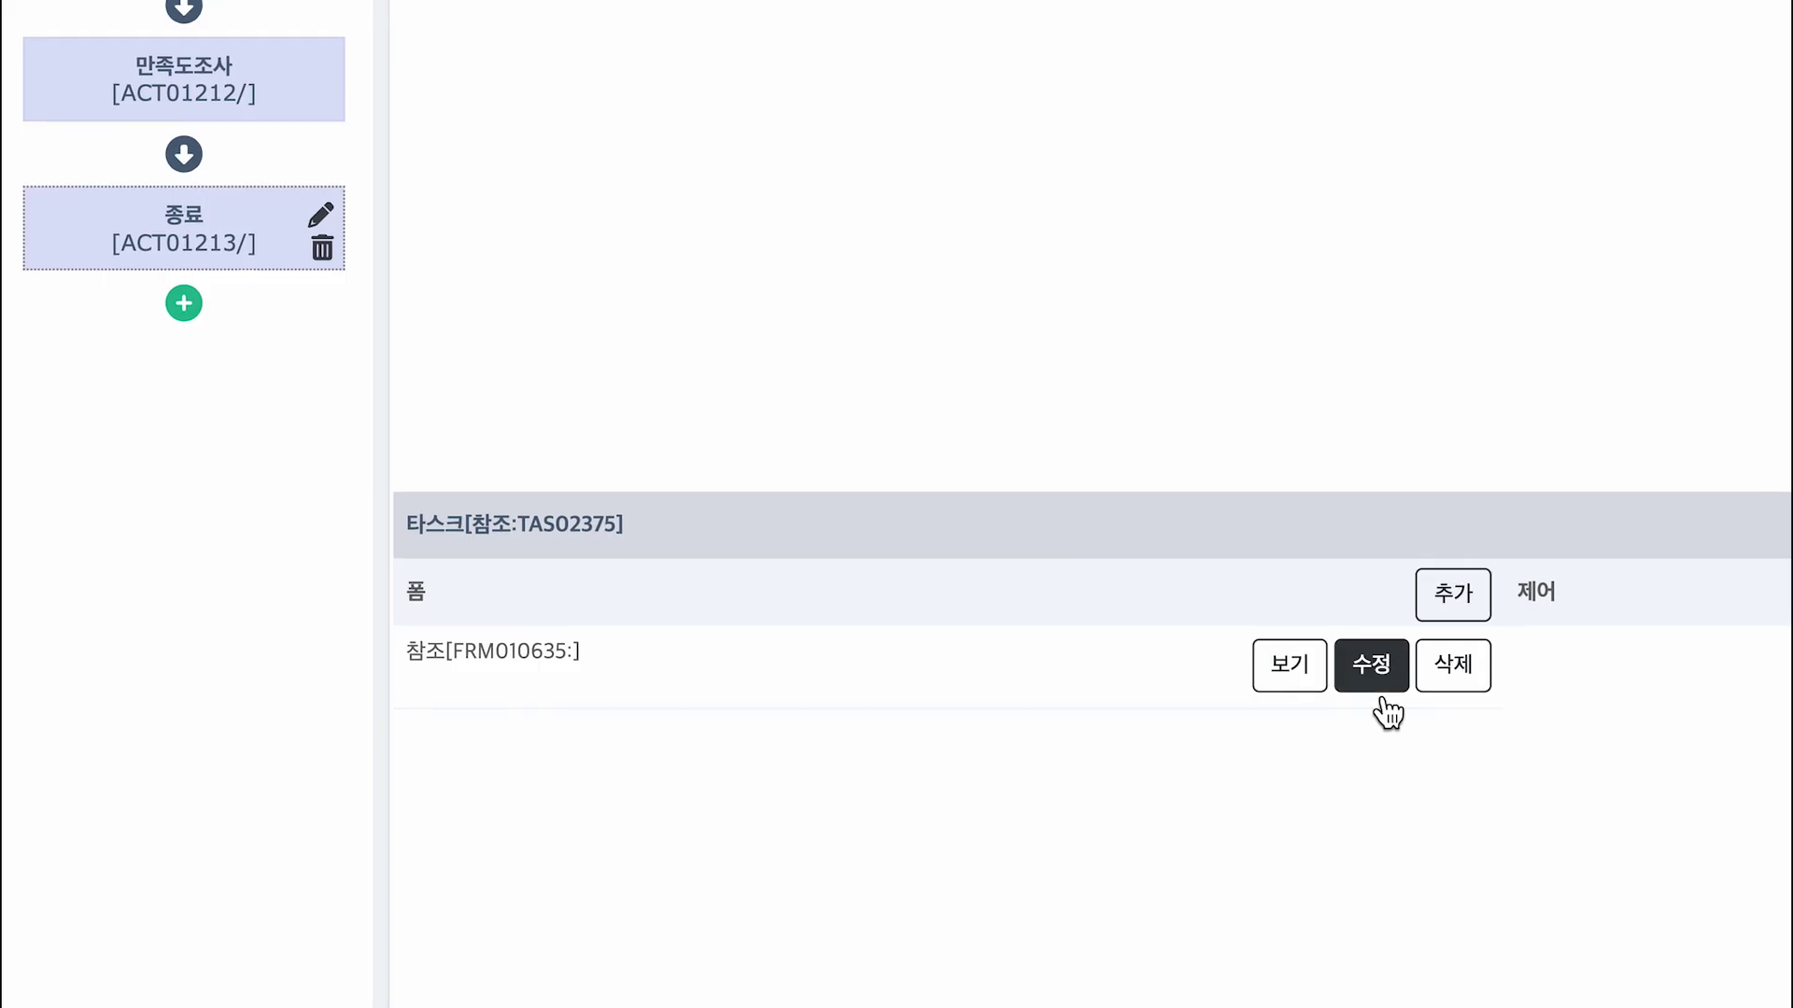
click(1372, 689)
Add a group labelled 작업자 containing a set labelled 추가(API).
click(1341, 86)
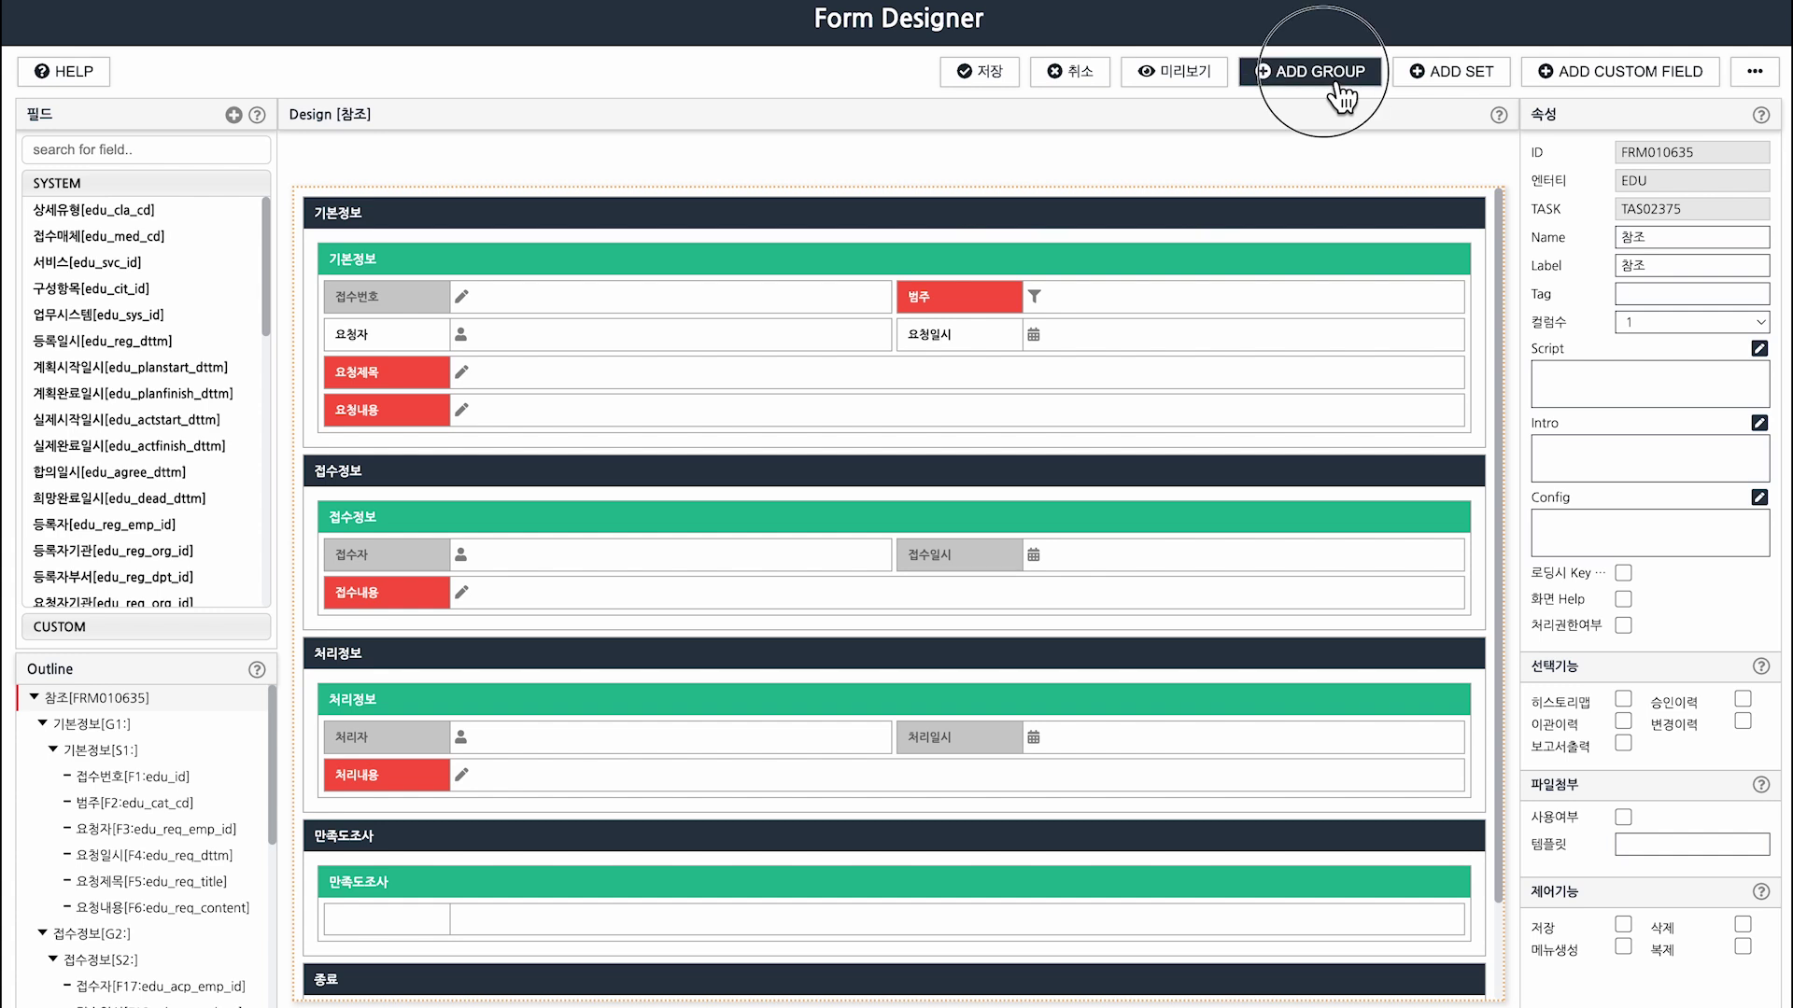
click(1466, 80)
drag(1692, 209, 1605, 211)
text(ㅈ)
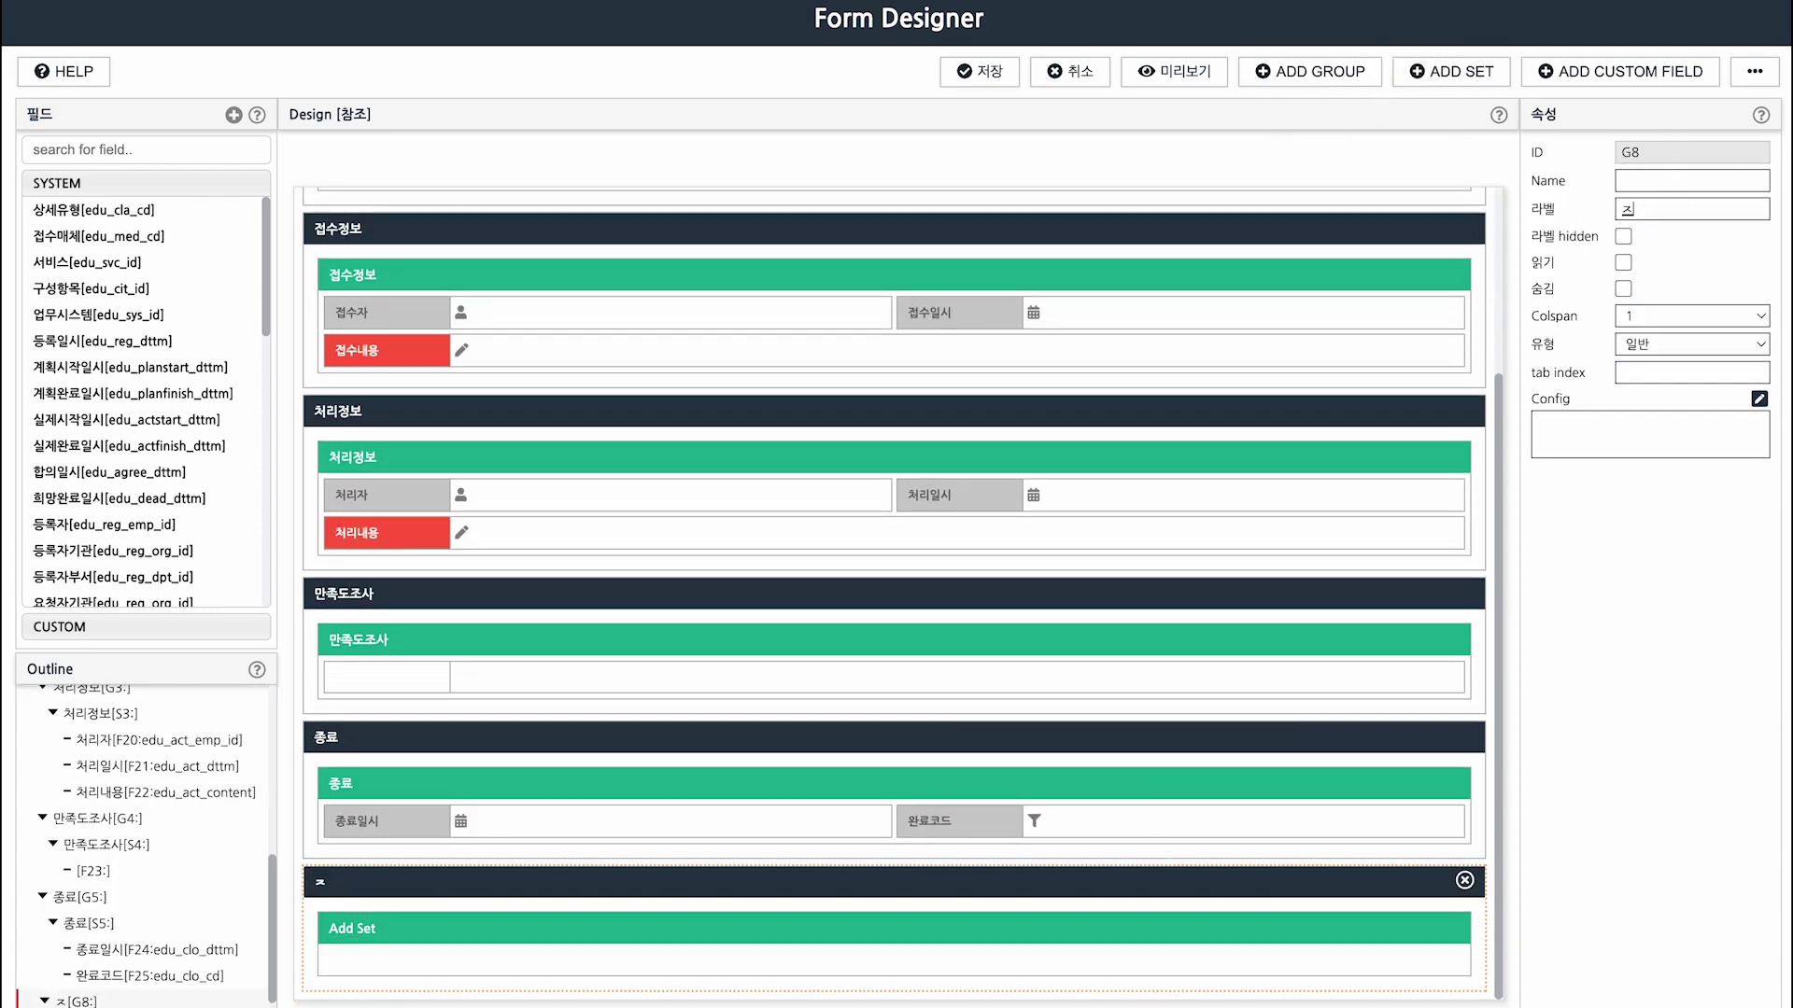
text(ㅏㄱ어ㅂ자)
click(1364, 937)
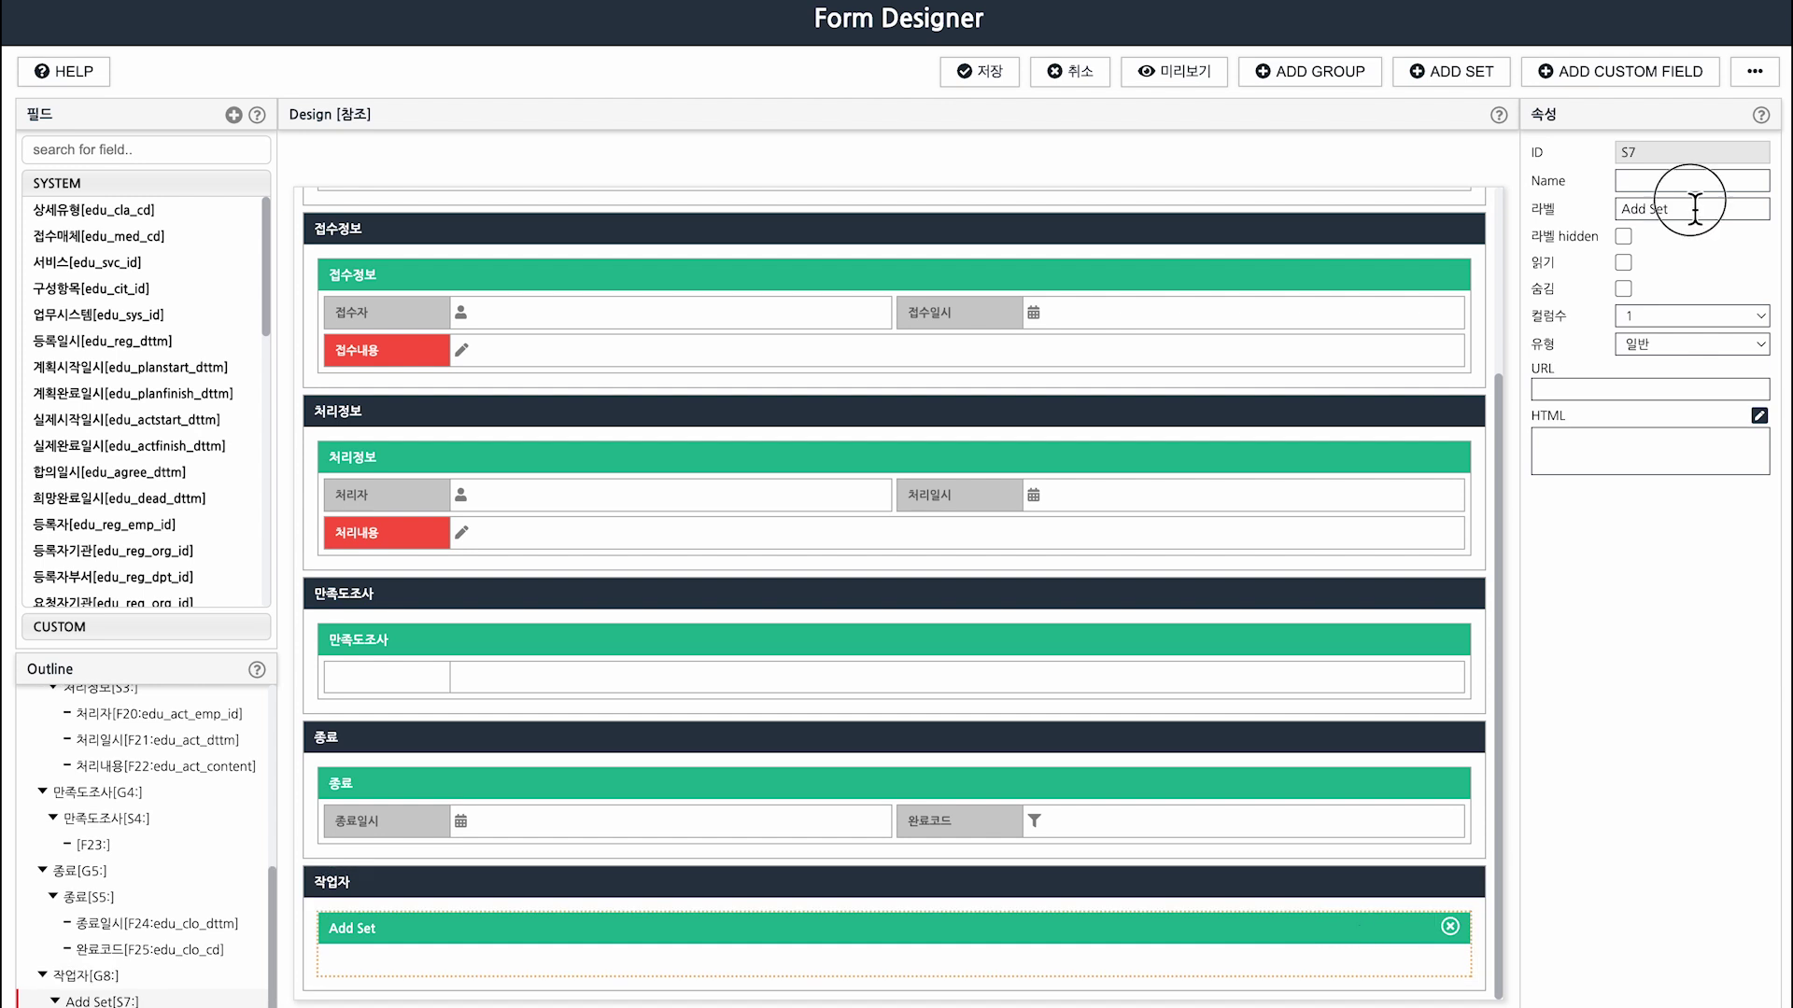
drag(1694, 208, 1572, 211)
text(추가(API)
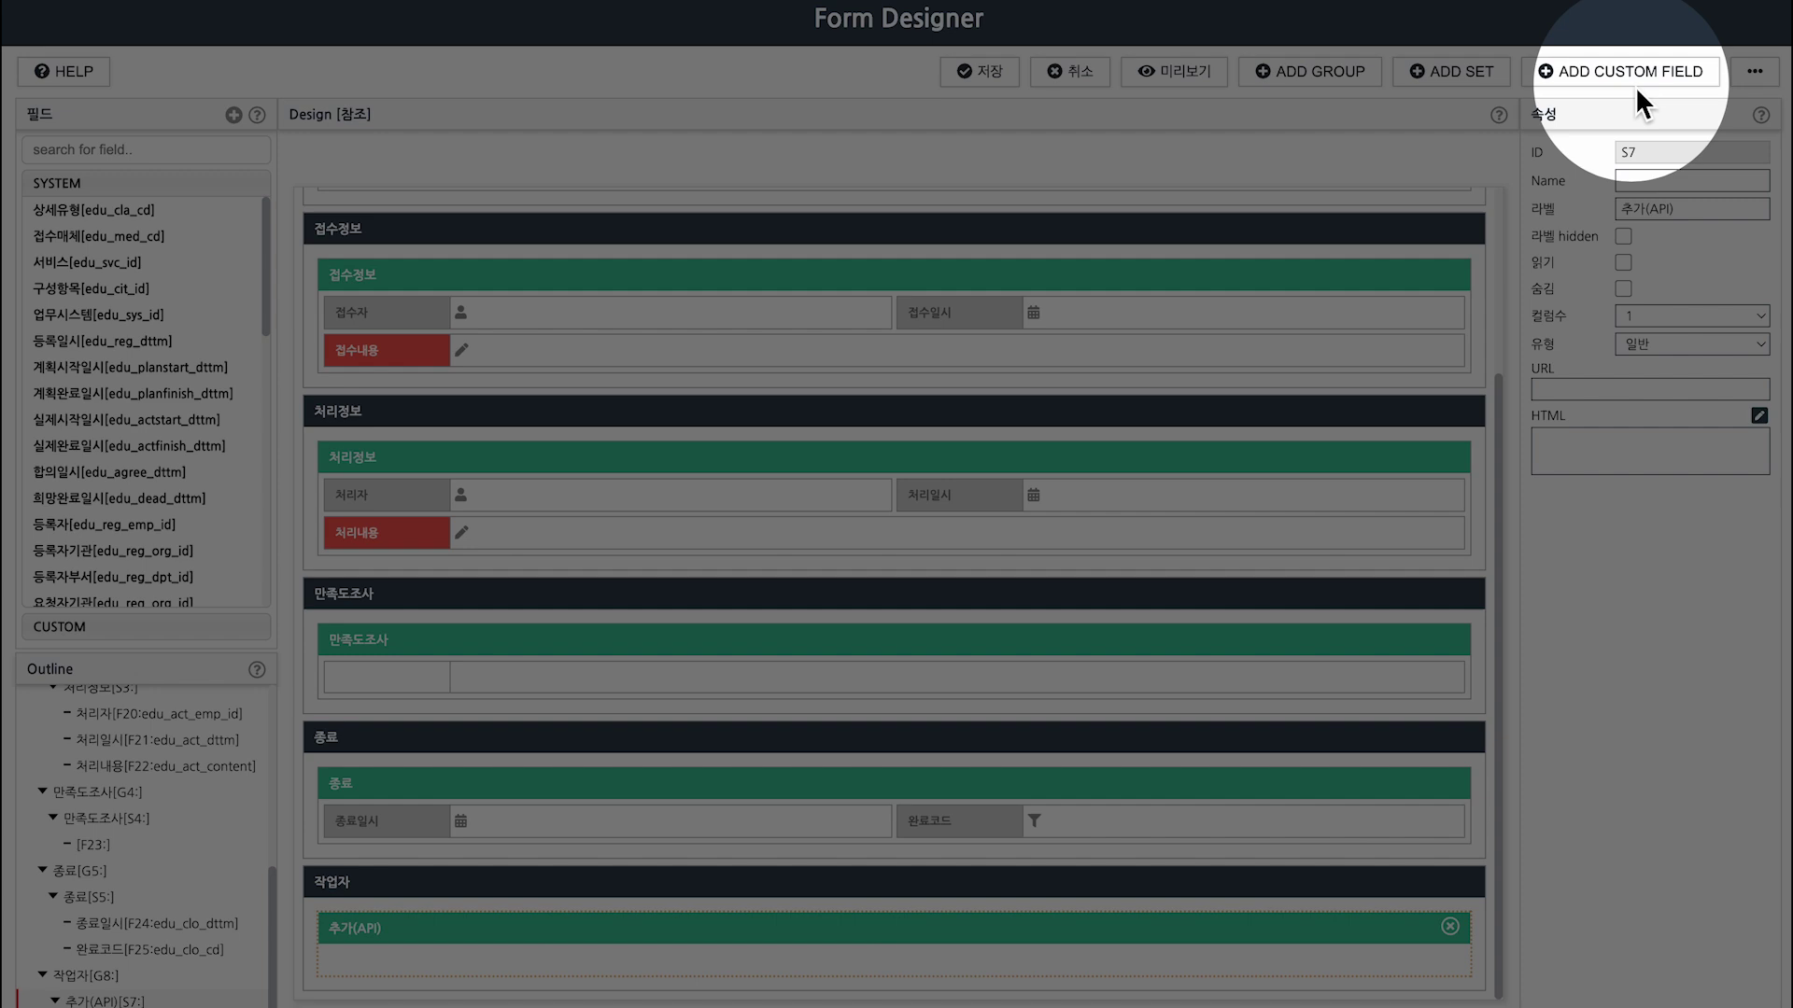
Add a Custom.Relation field linked to RLTEDU with no options, and move the group to the top.
click(1634, 71)
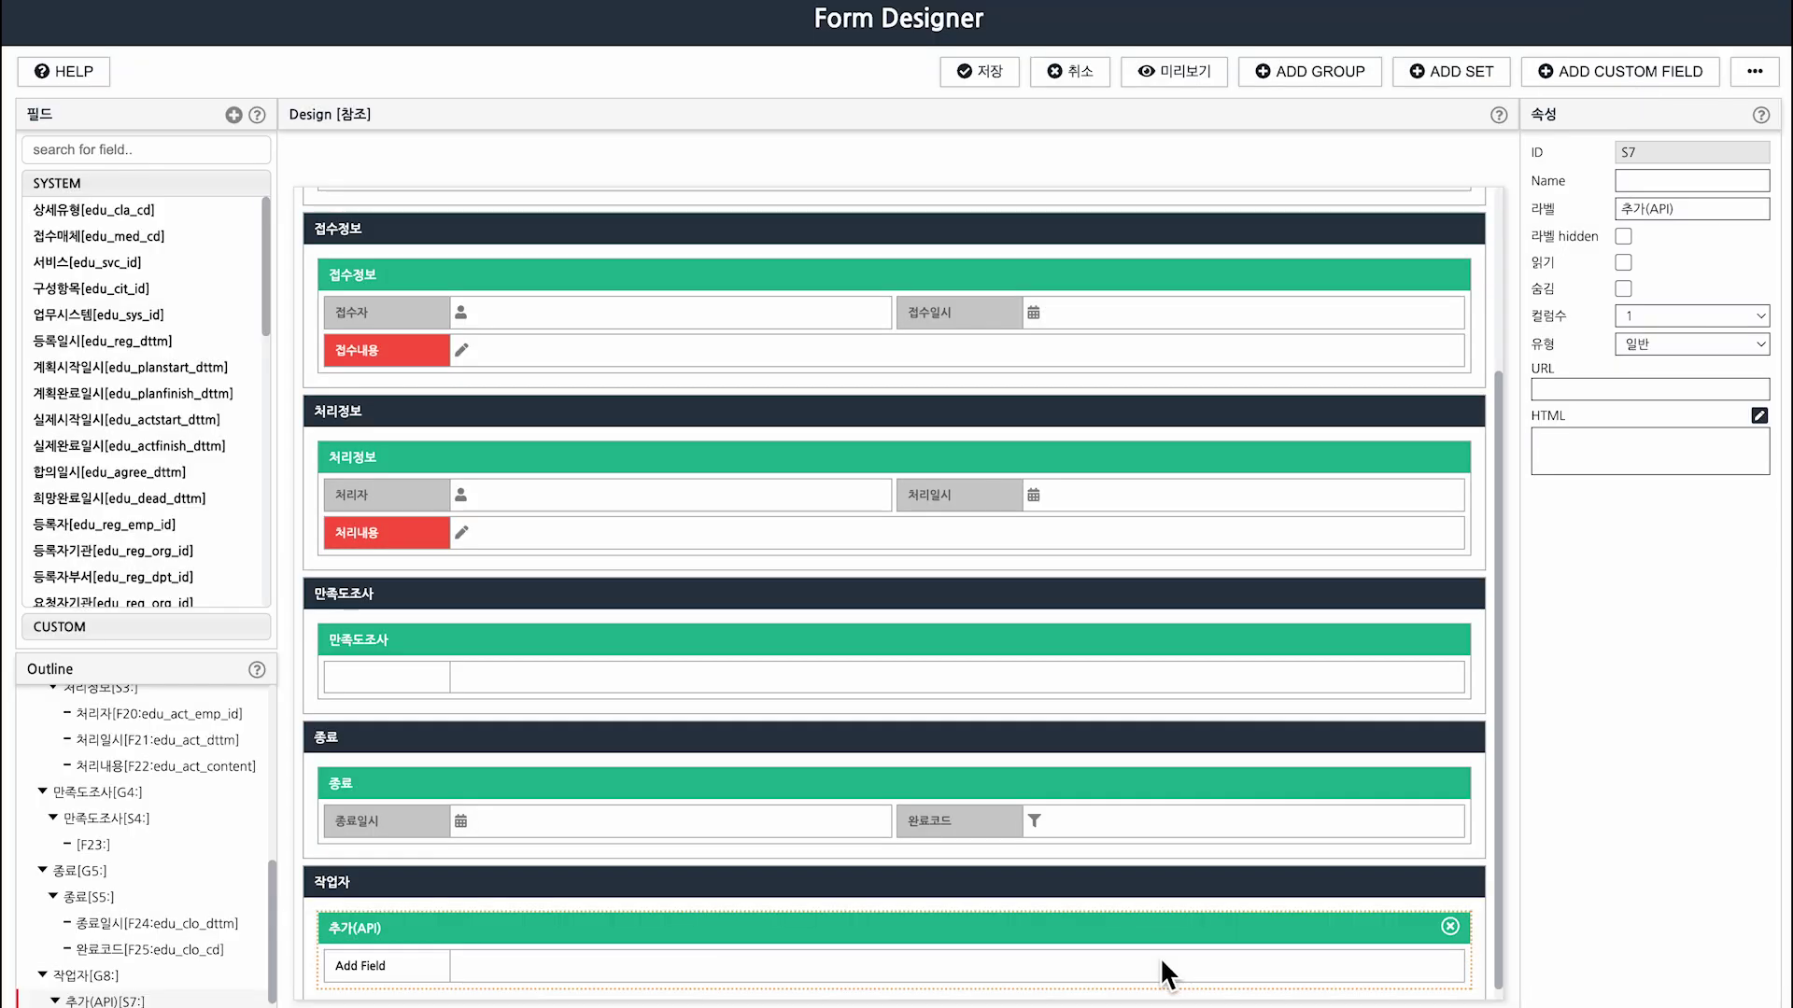
click(1160, 956)
drag(1694, 208, 1582, 210)
key(BackSpace)
click(1705, 491)
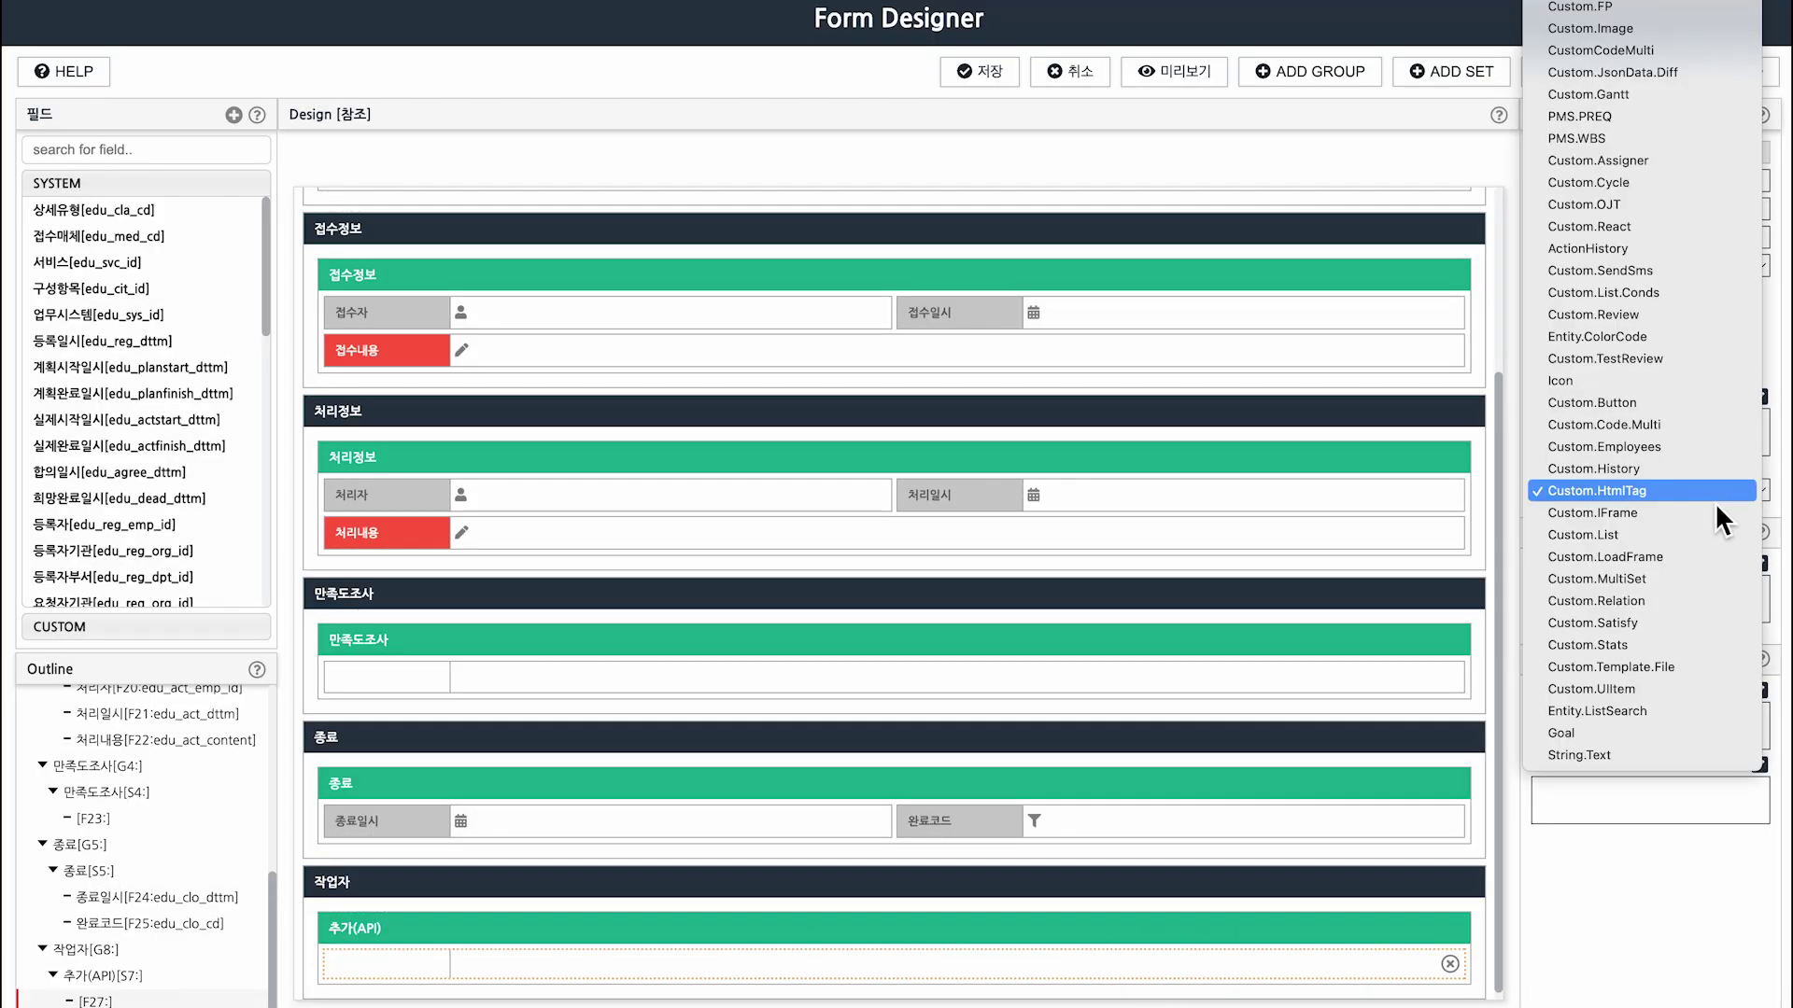
click(1698, 602)
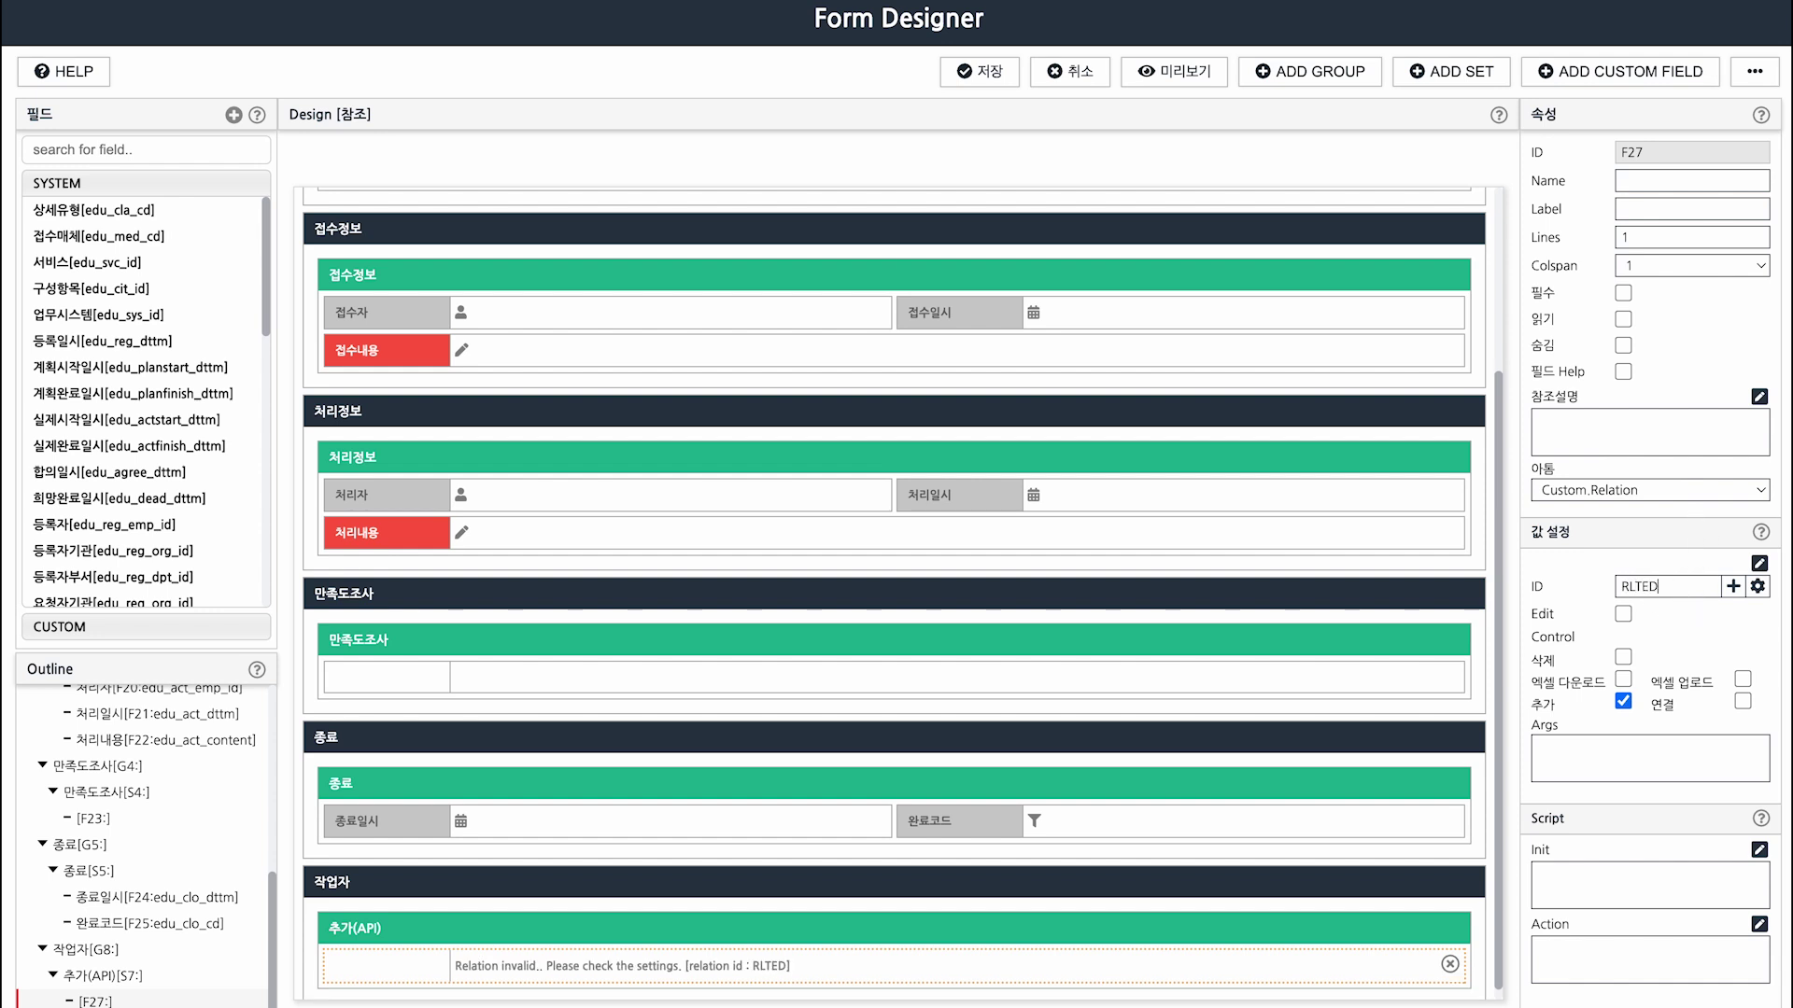
text(U)
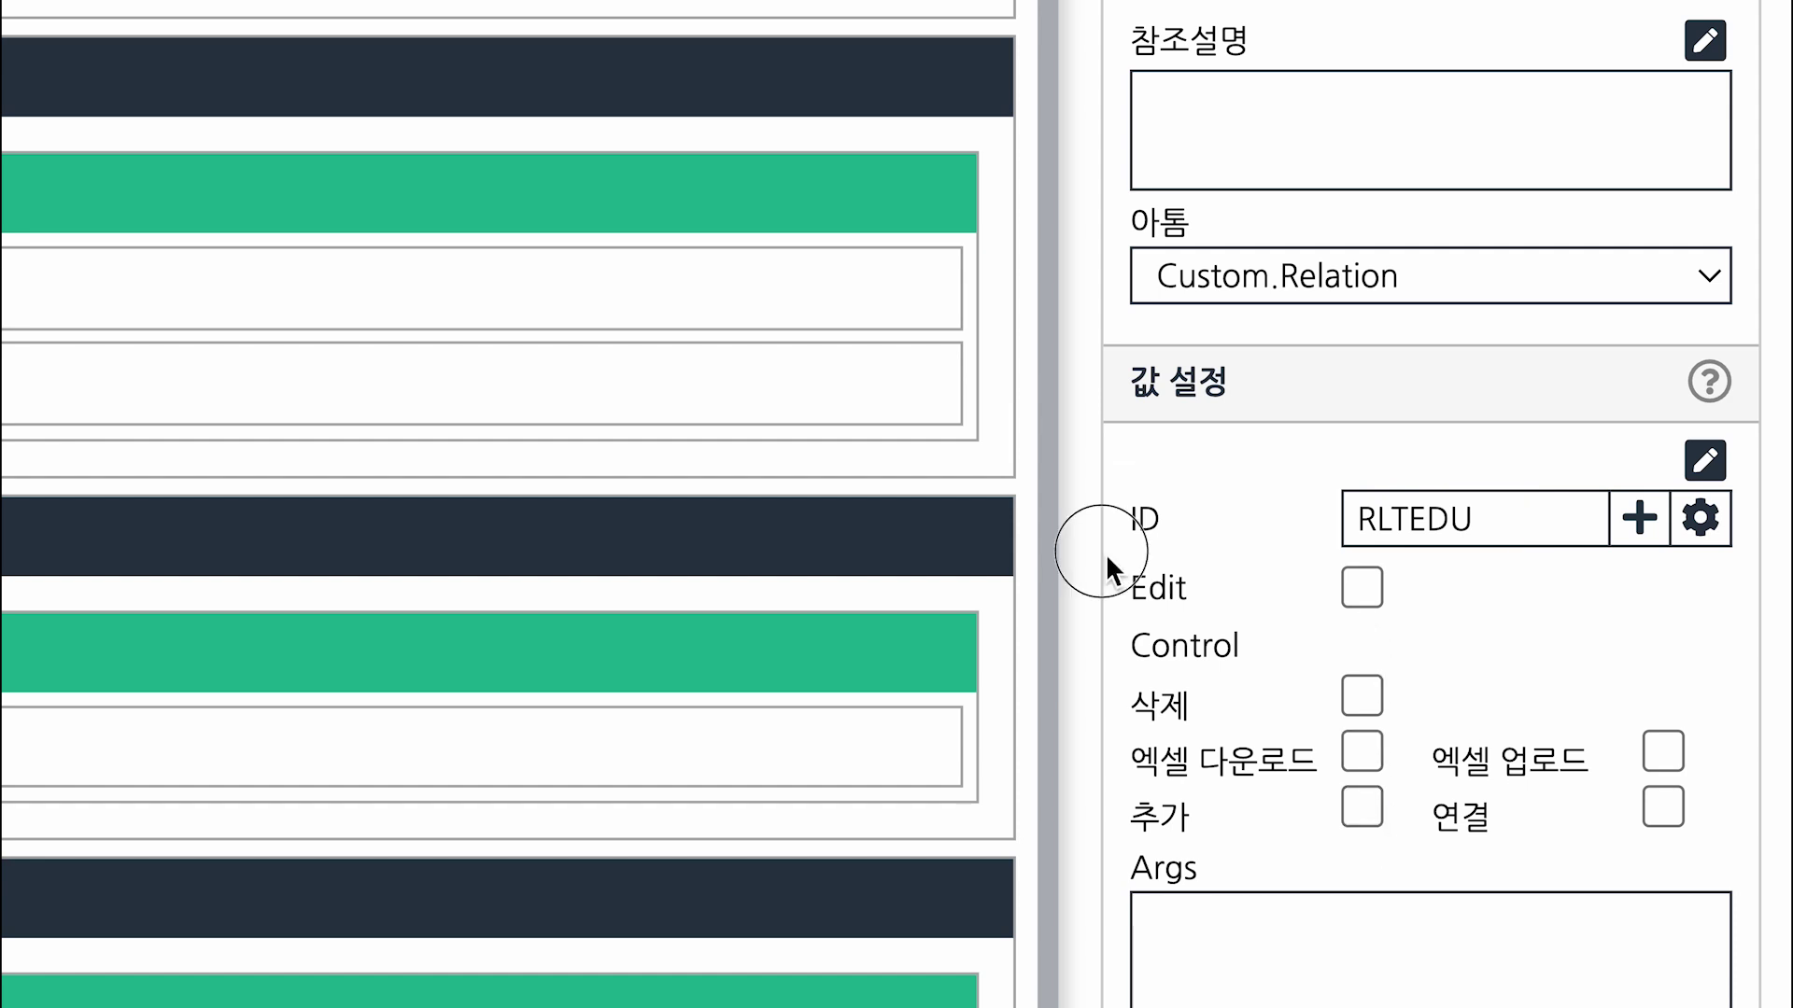
mouse_move(1105, 553)
mouse_down()
mouse_move(1552, 692)
mouse_move(1727, 872)
mouse_up()
click(1425, 611)
text(설정)
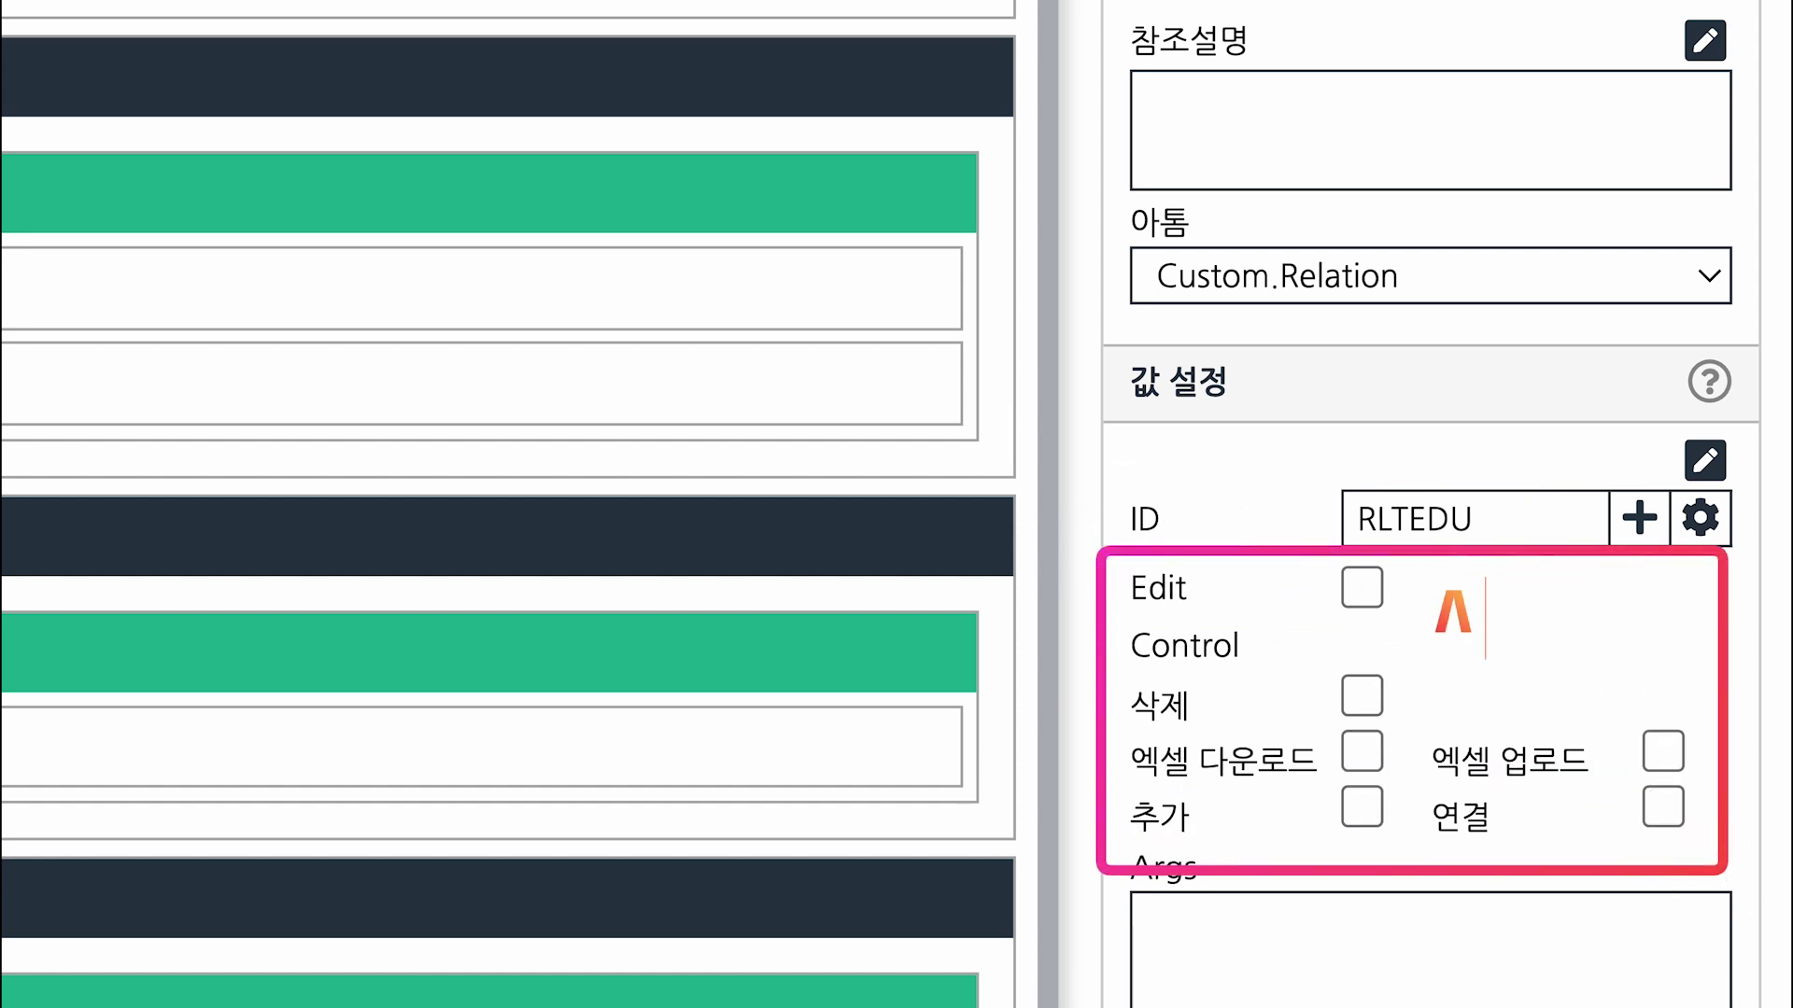
text( X)
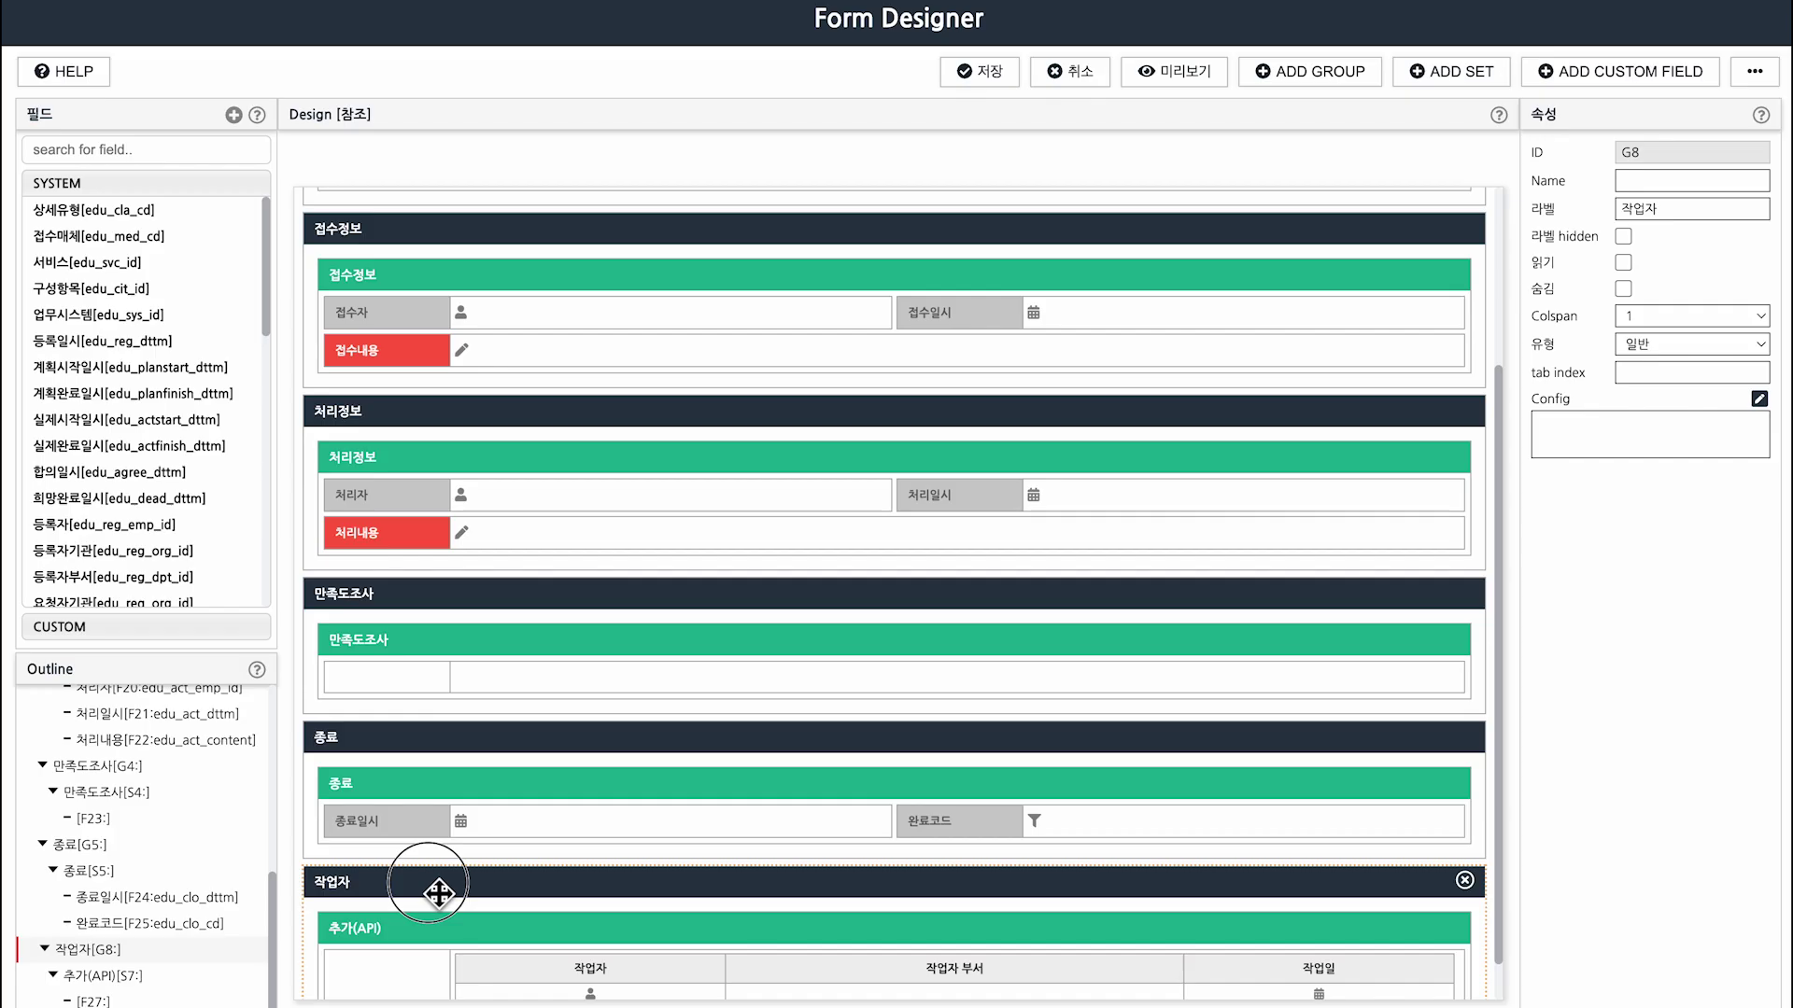
mouse_move(440, 788)
mouse_down()
mouse_move(433, 833)
mouse_move(480, 499)
mouse_move(443, 235)
mouse_up()
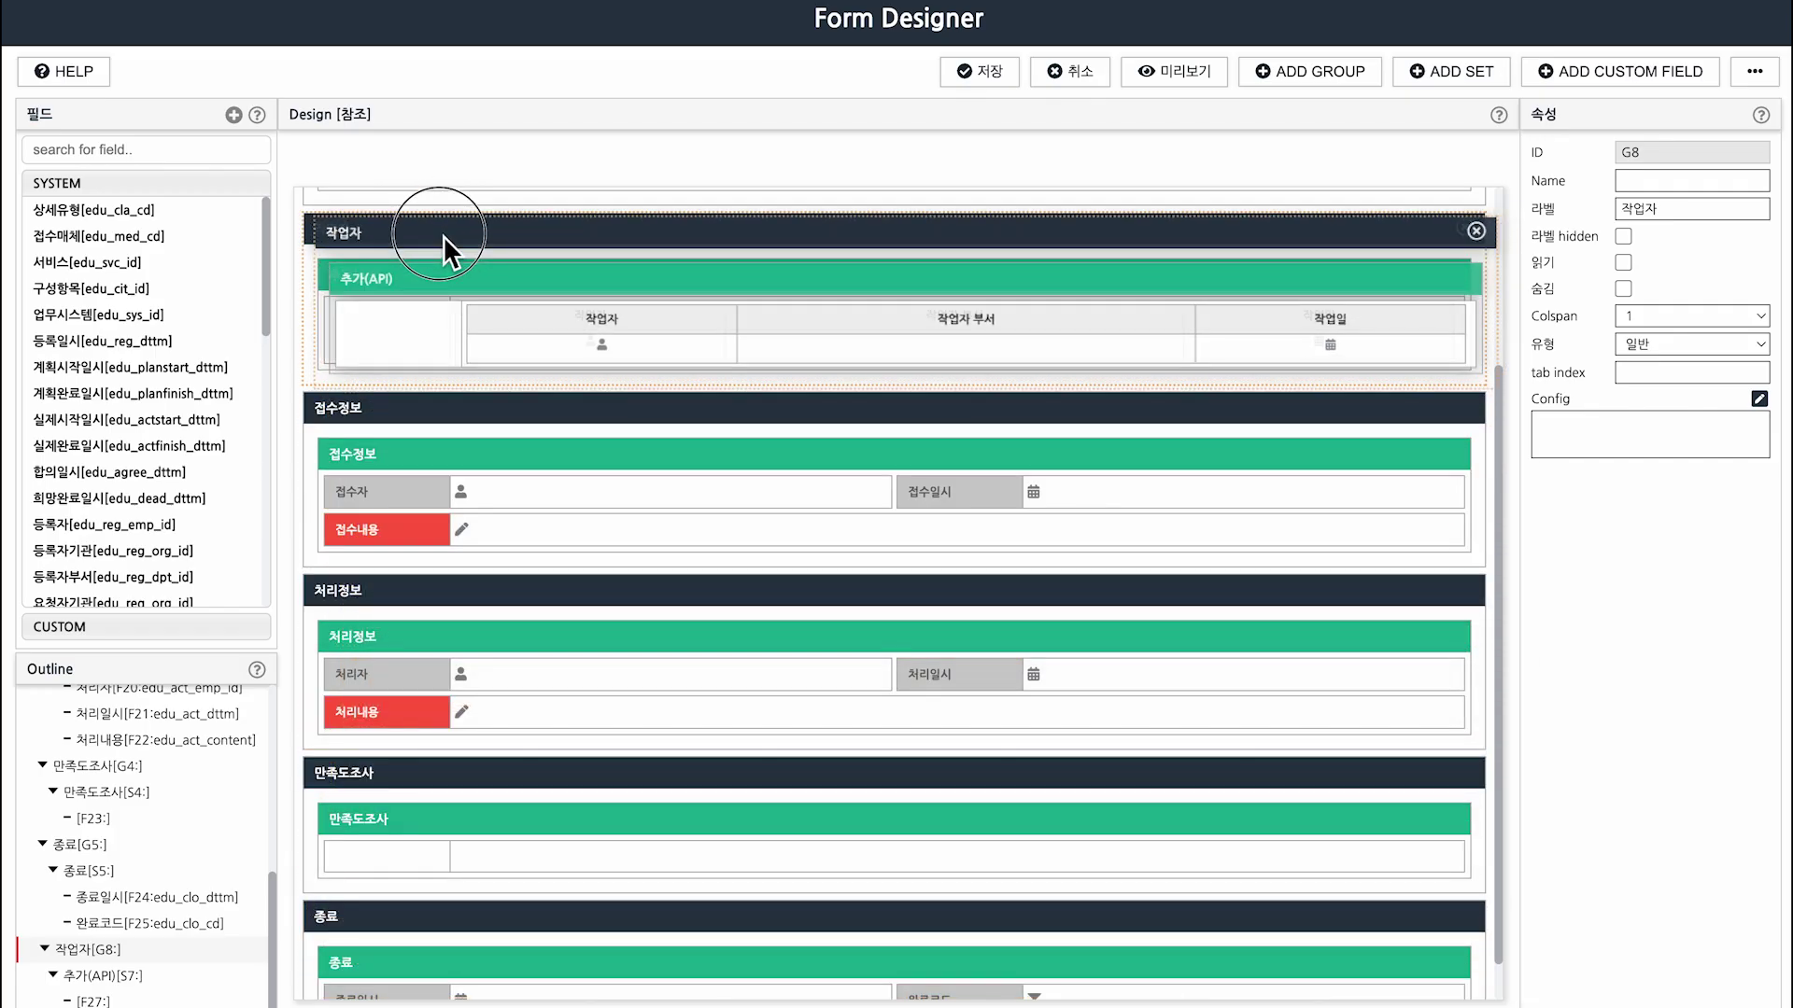
Save the 참조 form design with 작업자 placed after 기본정보.
scroll(447, 248, up, 3)
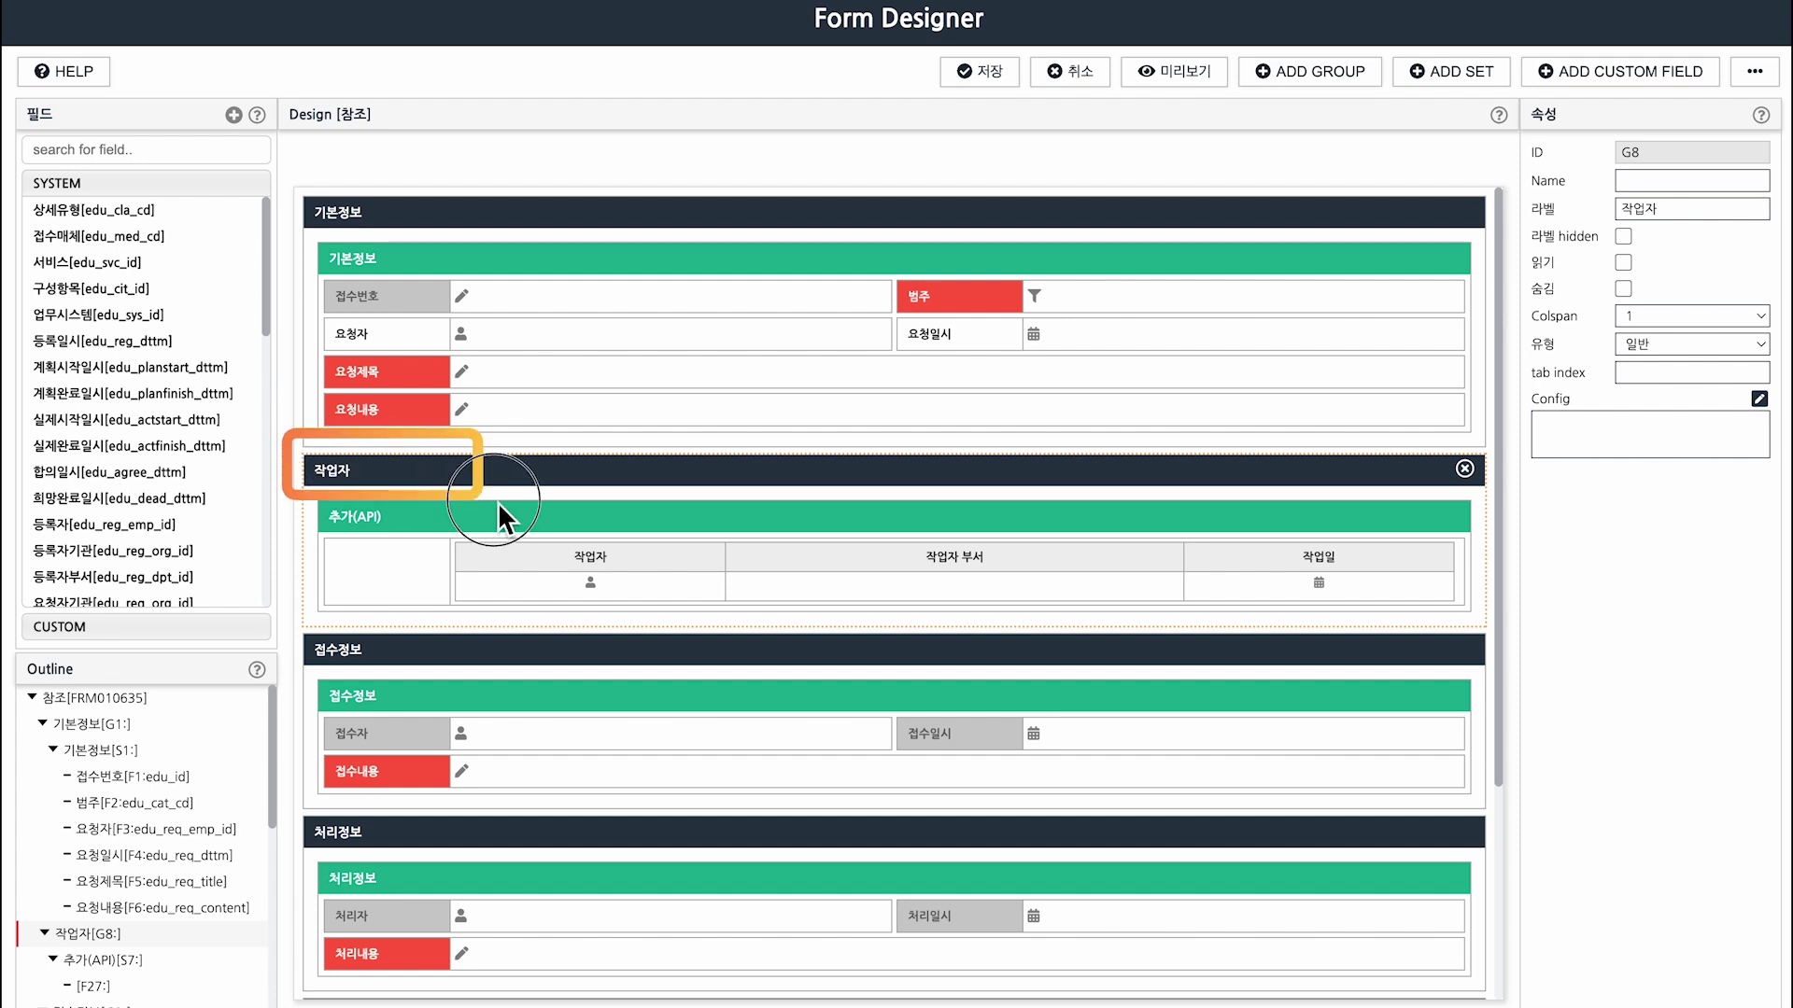
drag(496, 501, 929, 646)
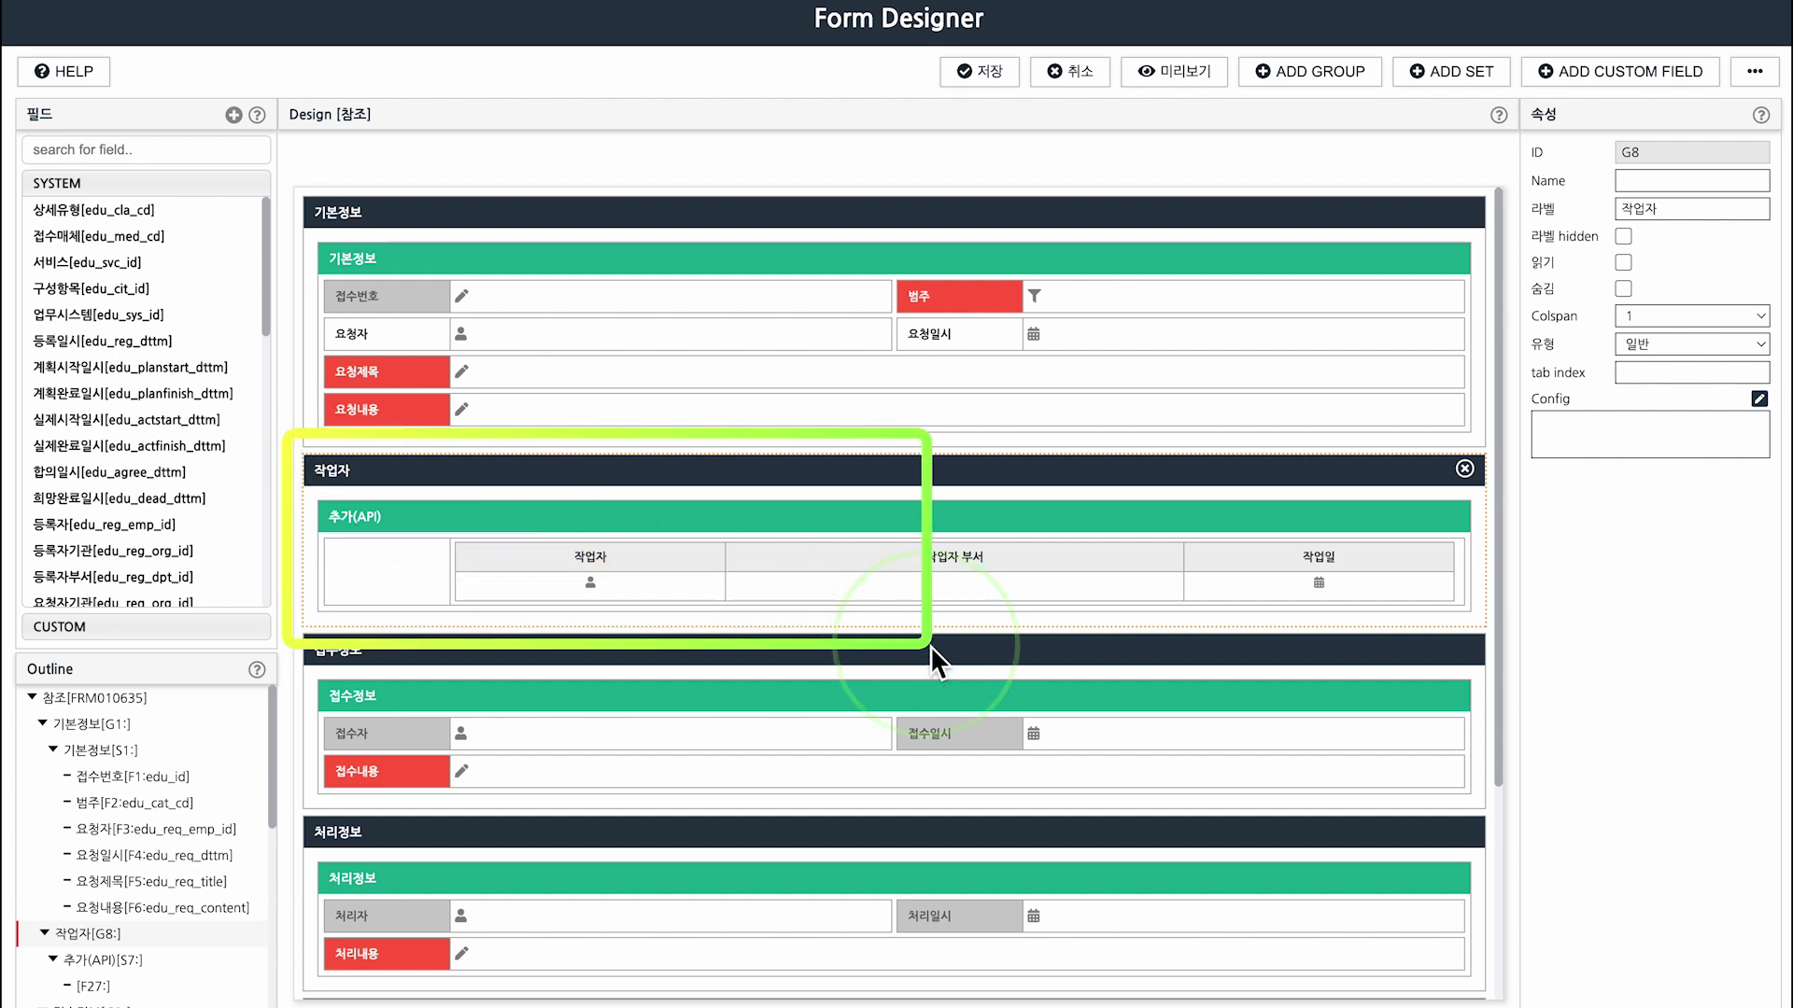
click(982, 75)
click(1102, 98)
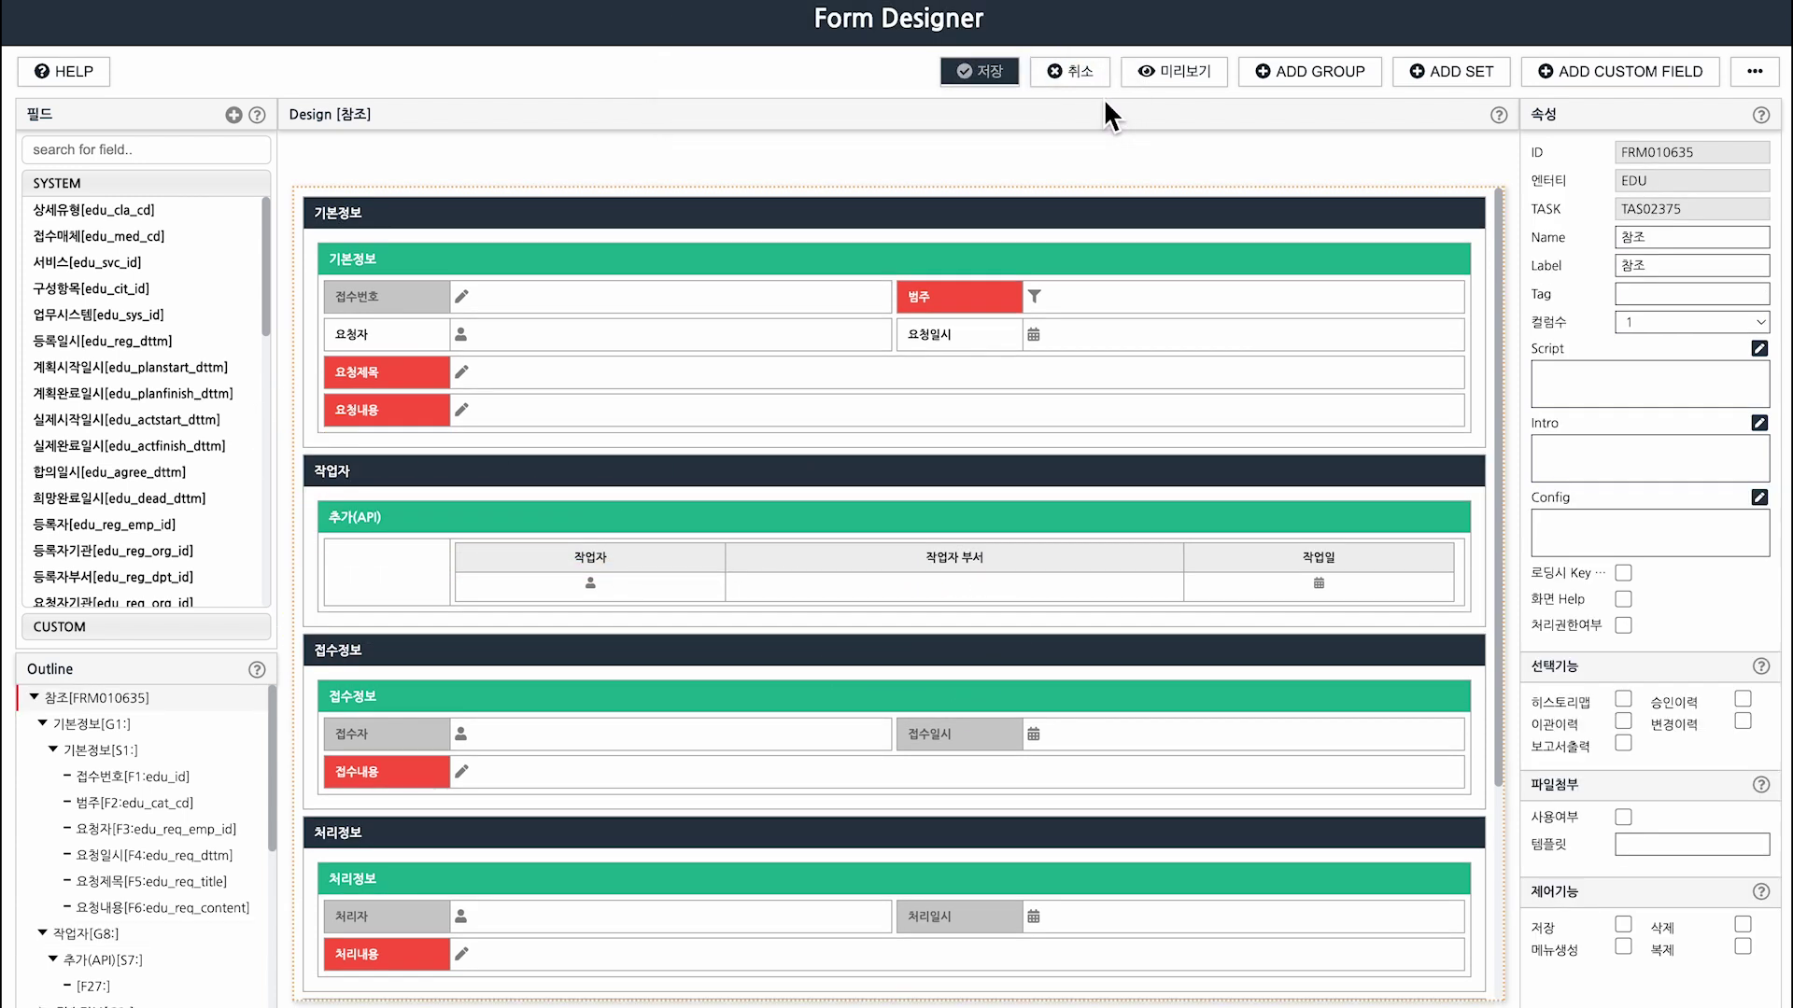
Preview the form and note '각 타스크 폼 = [참조 폼] 릴레이션 그룹 셋팅!'.
click(1177, 74)
mouse_move(19, 383)
mouse_down()
mouse_move(960, 512)
mouse_move(1749, 688)
mouse_up()
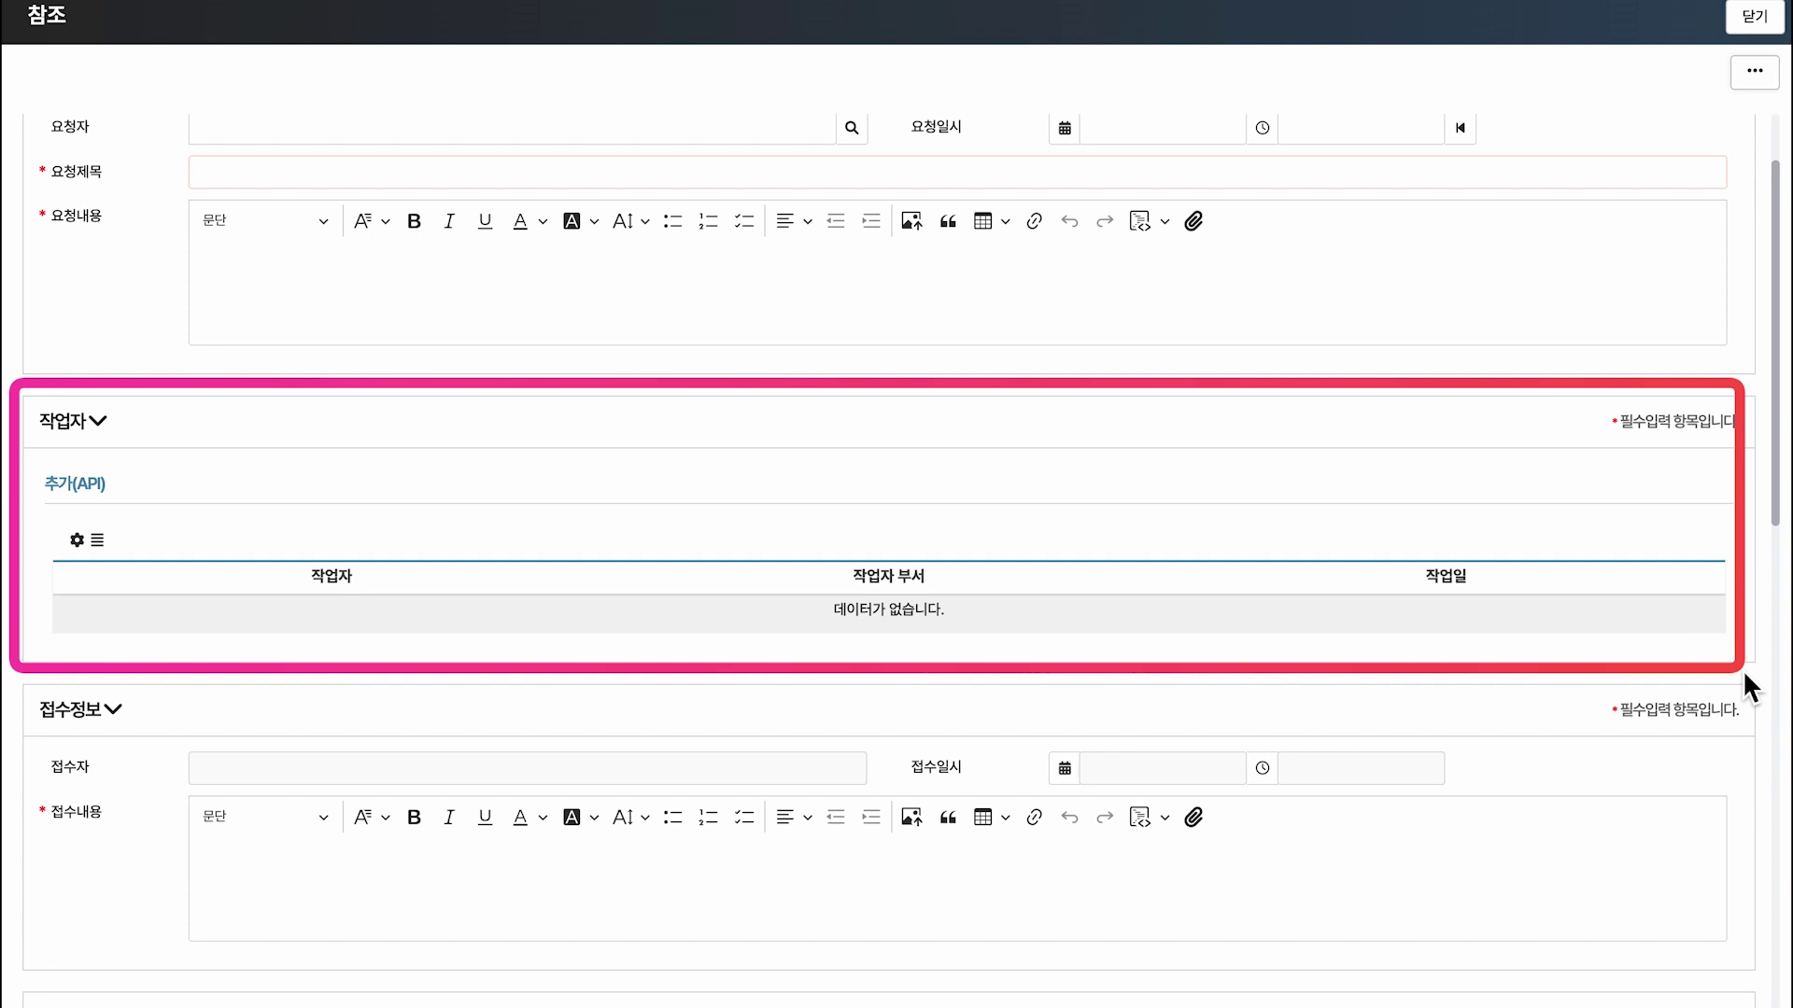
text(각 타스크 폼)
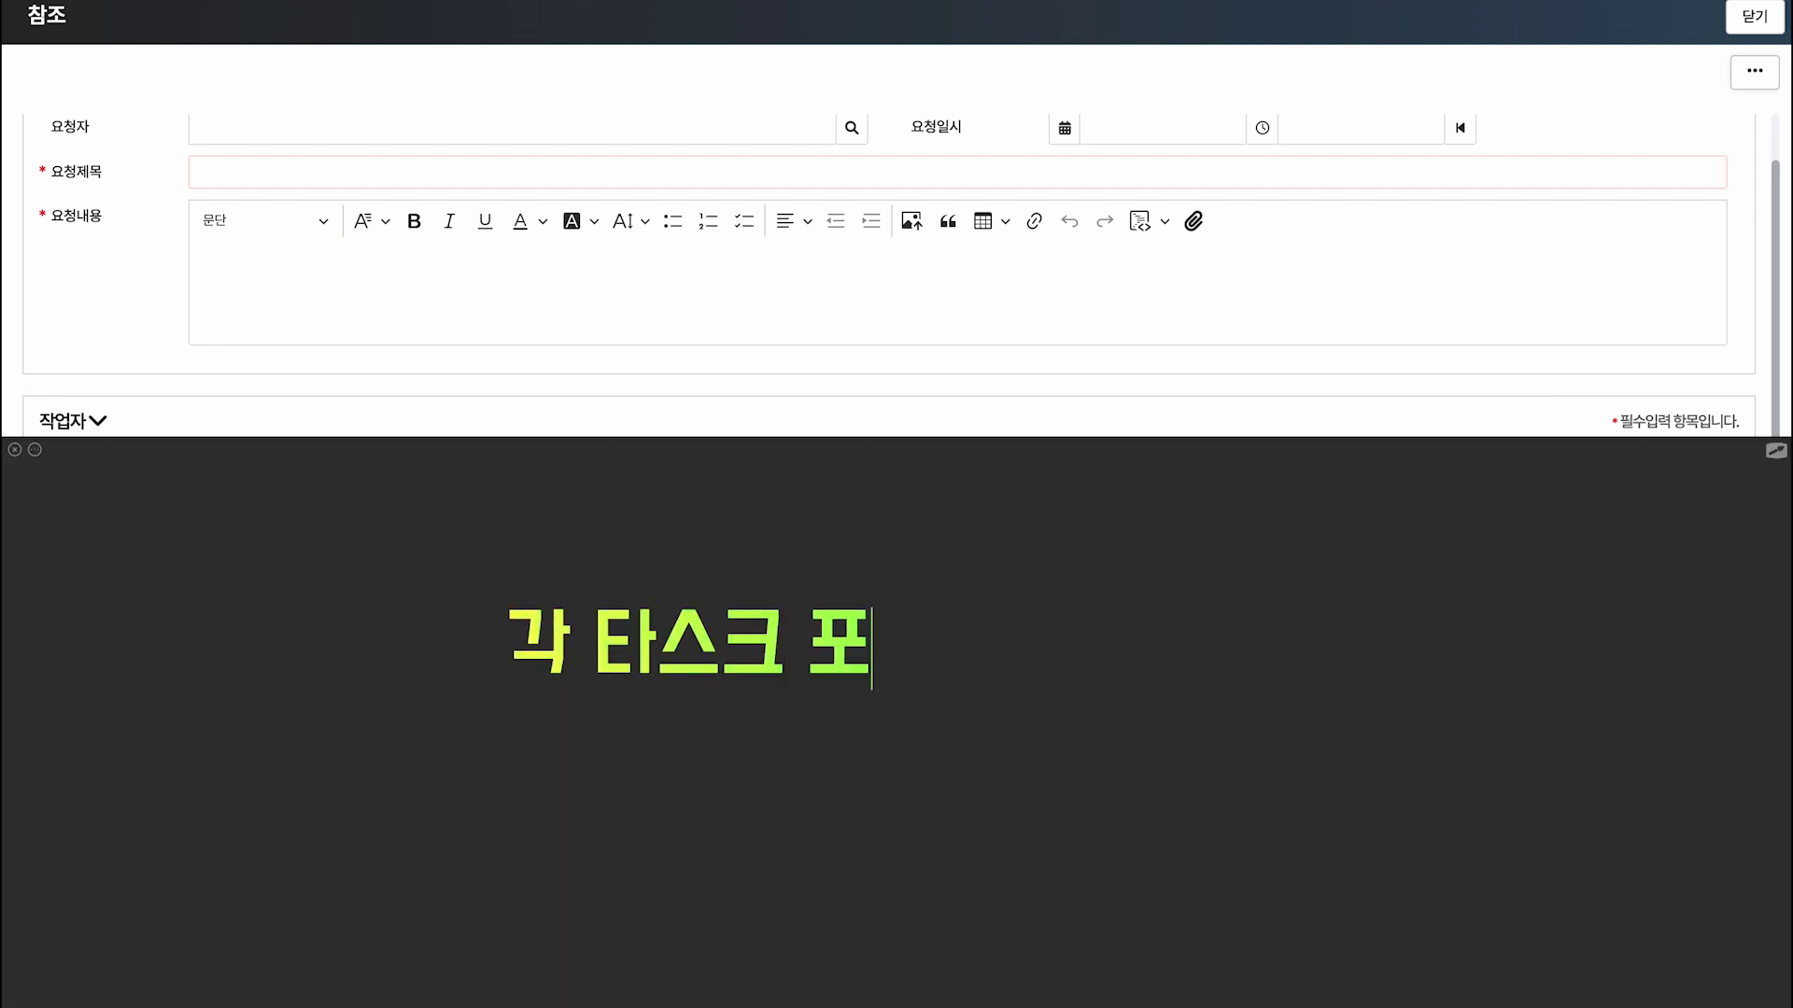
key(Return)
text(= [ㅊ참조 폼] 릴레이션 그룹 셋)
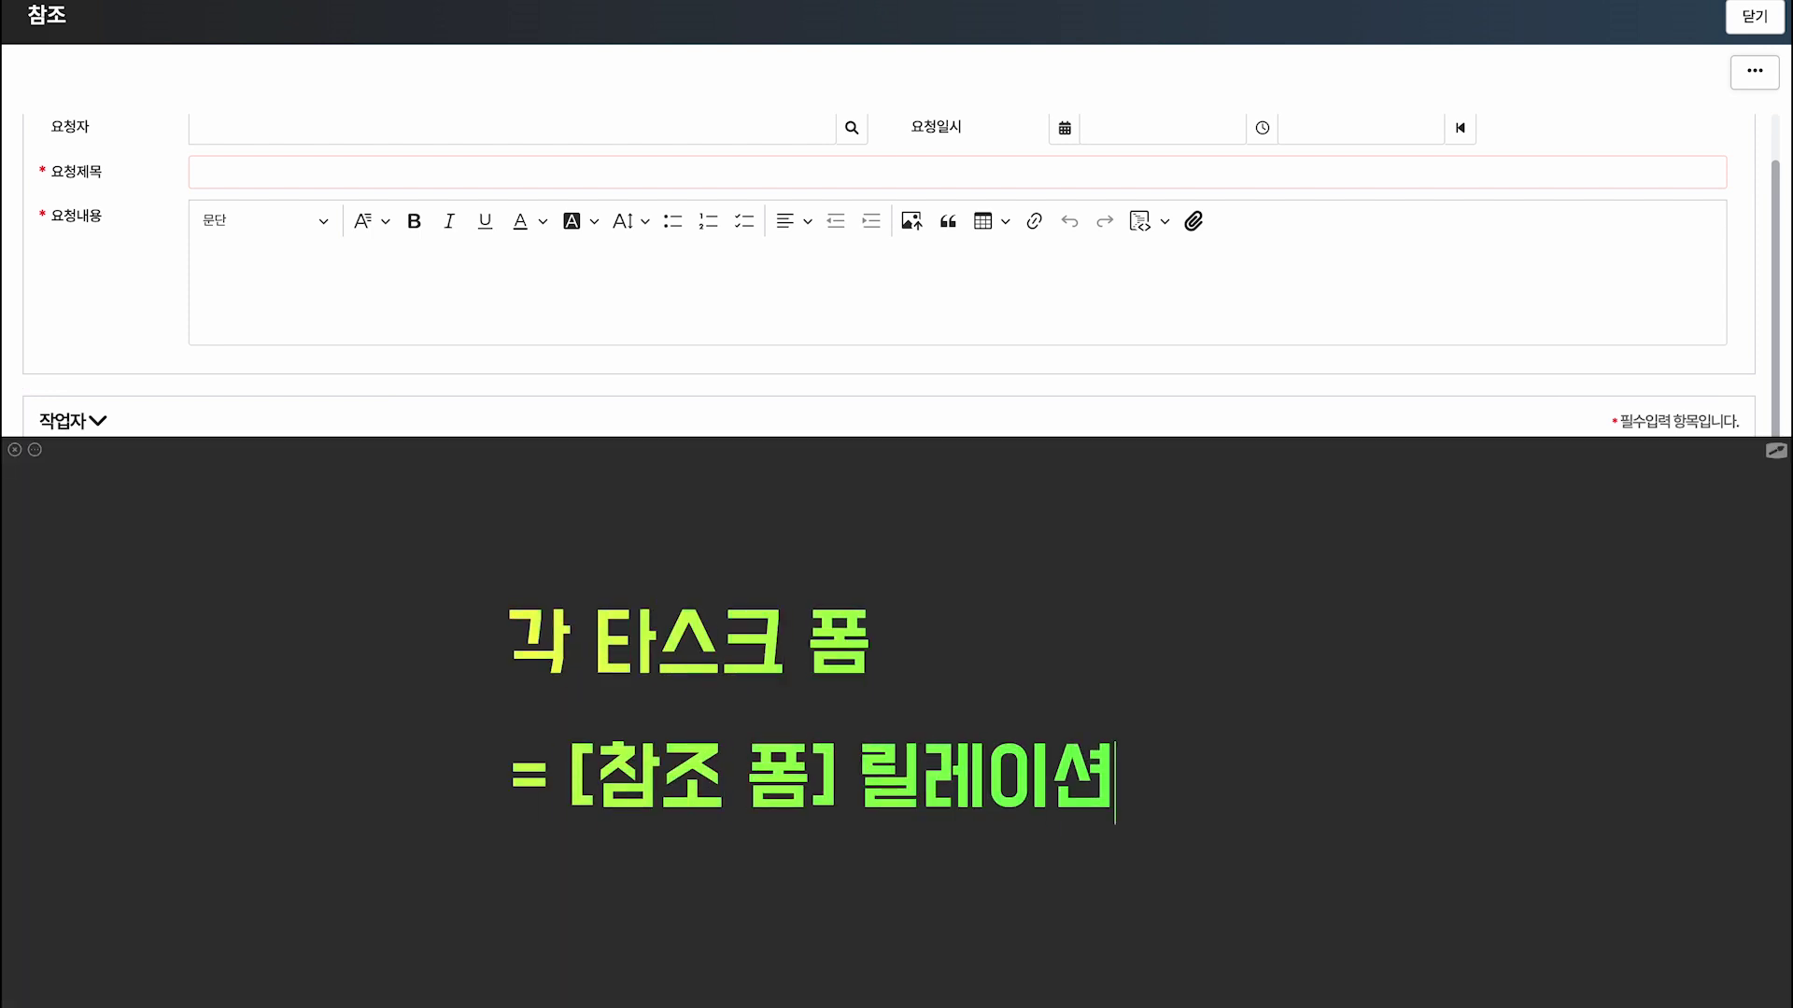
text(팅!)
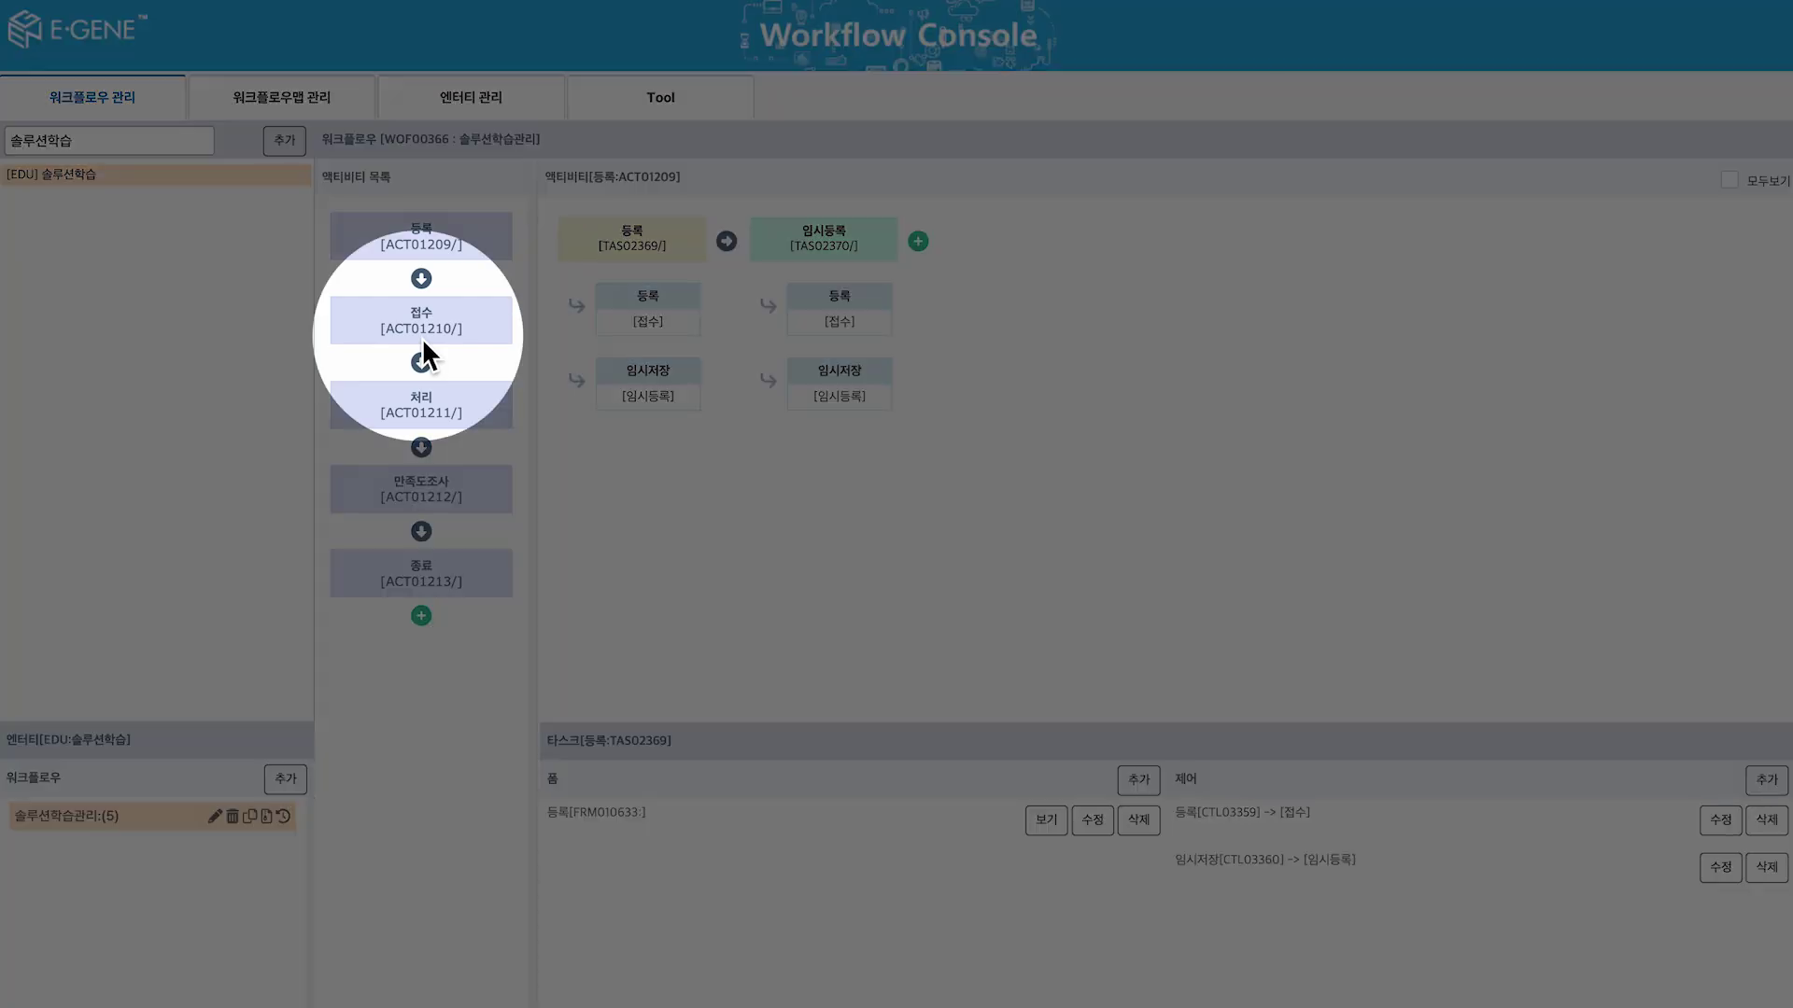
On the 접수 task form, add a 작업자 group with a 추가(API) set.
click(422, 338)
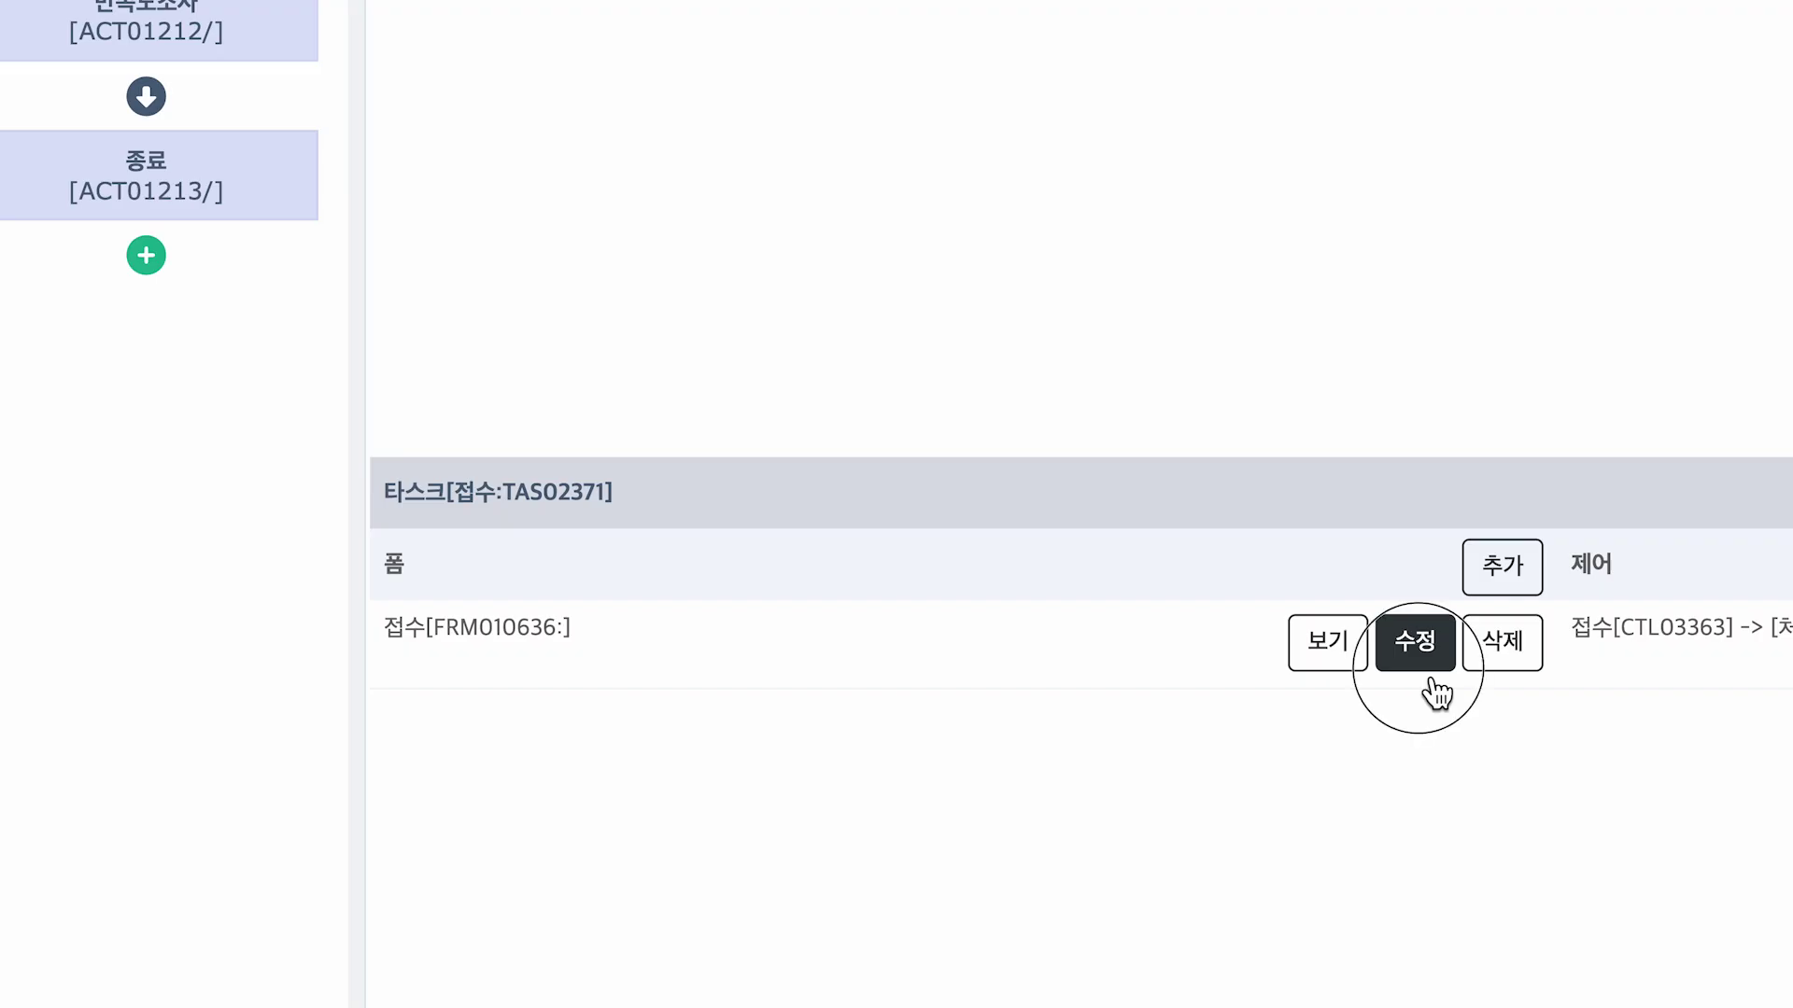
click(1424, 665)
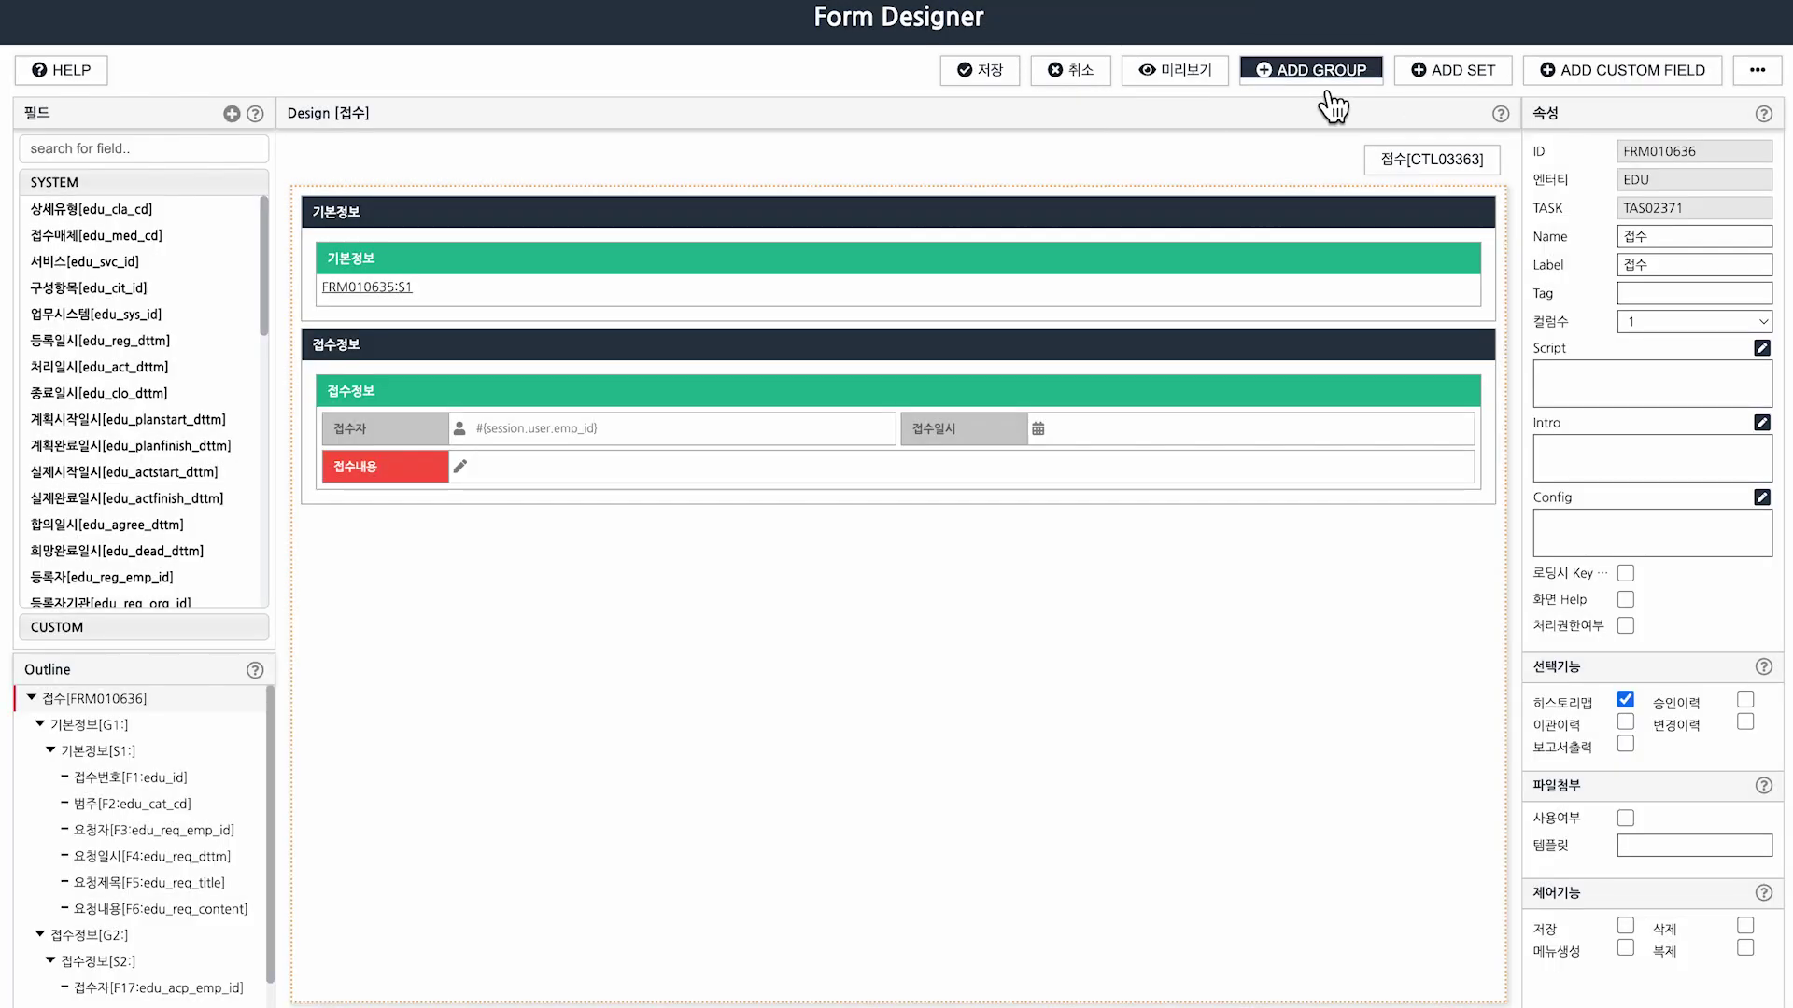
click(1318, 82)
click(1257, 523)
click(1470, 74)
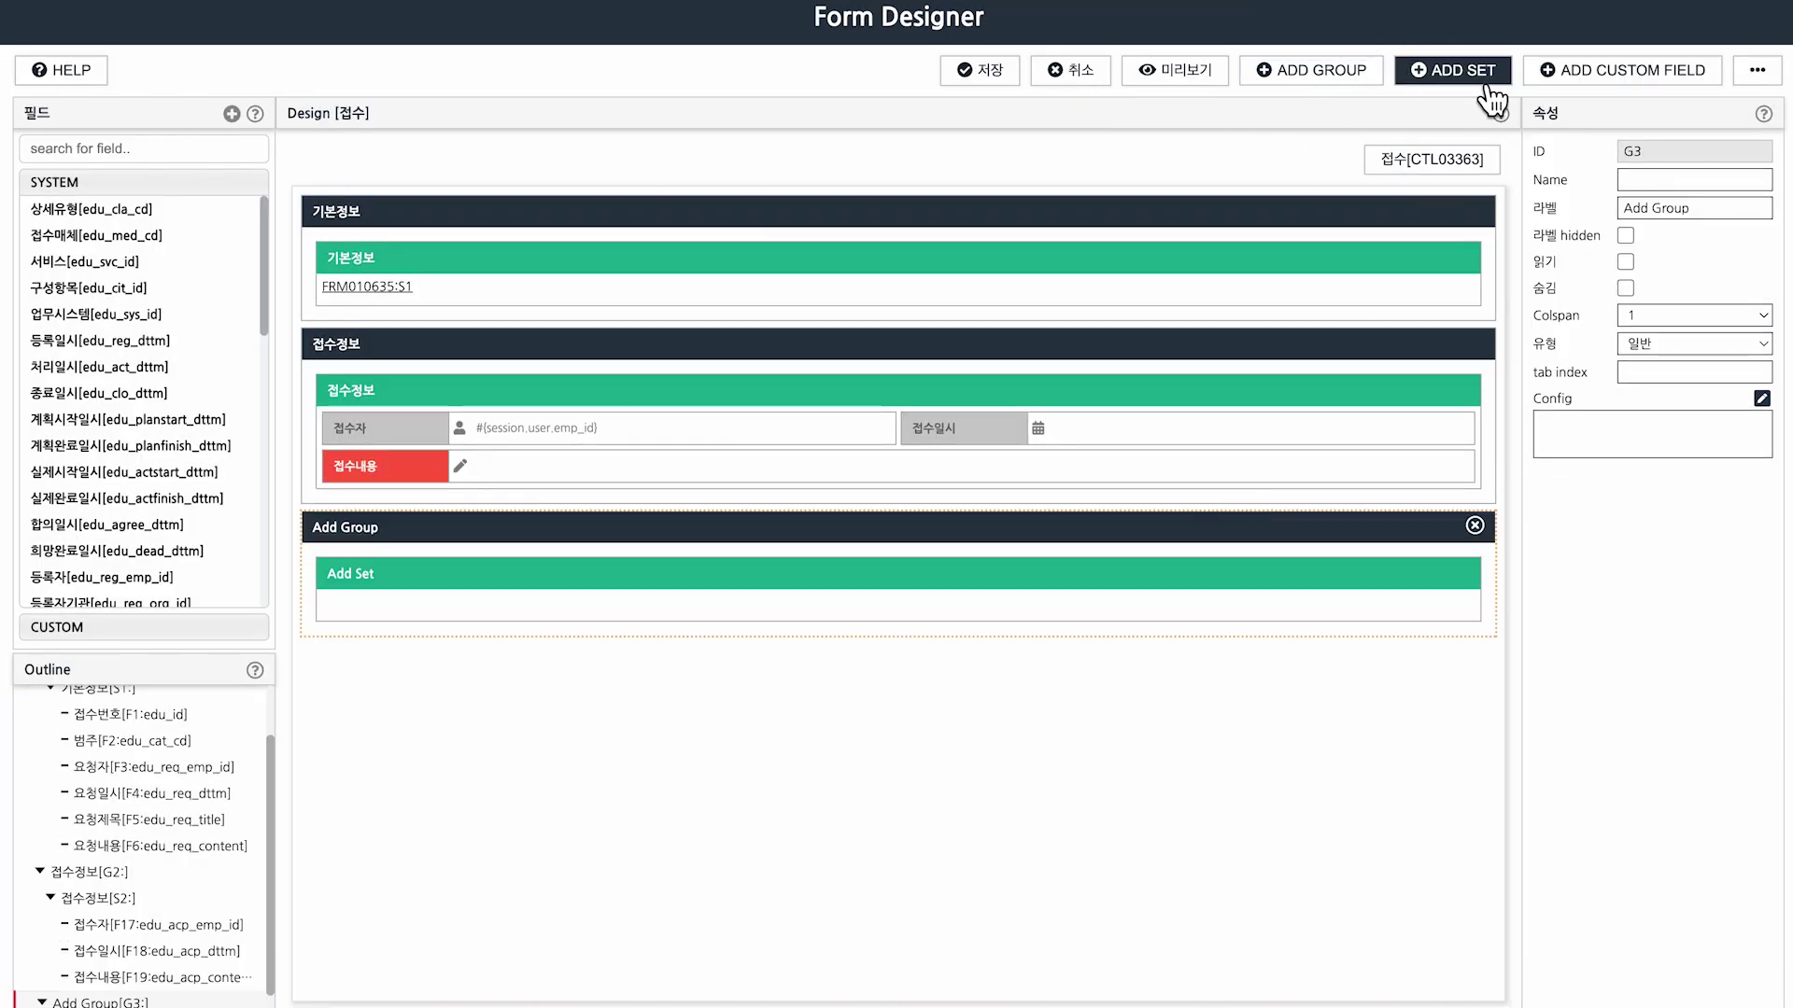
drag(1687, 212, 1449, 194)
text(작에자)
click(1140, 868)
text(추개)
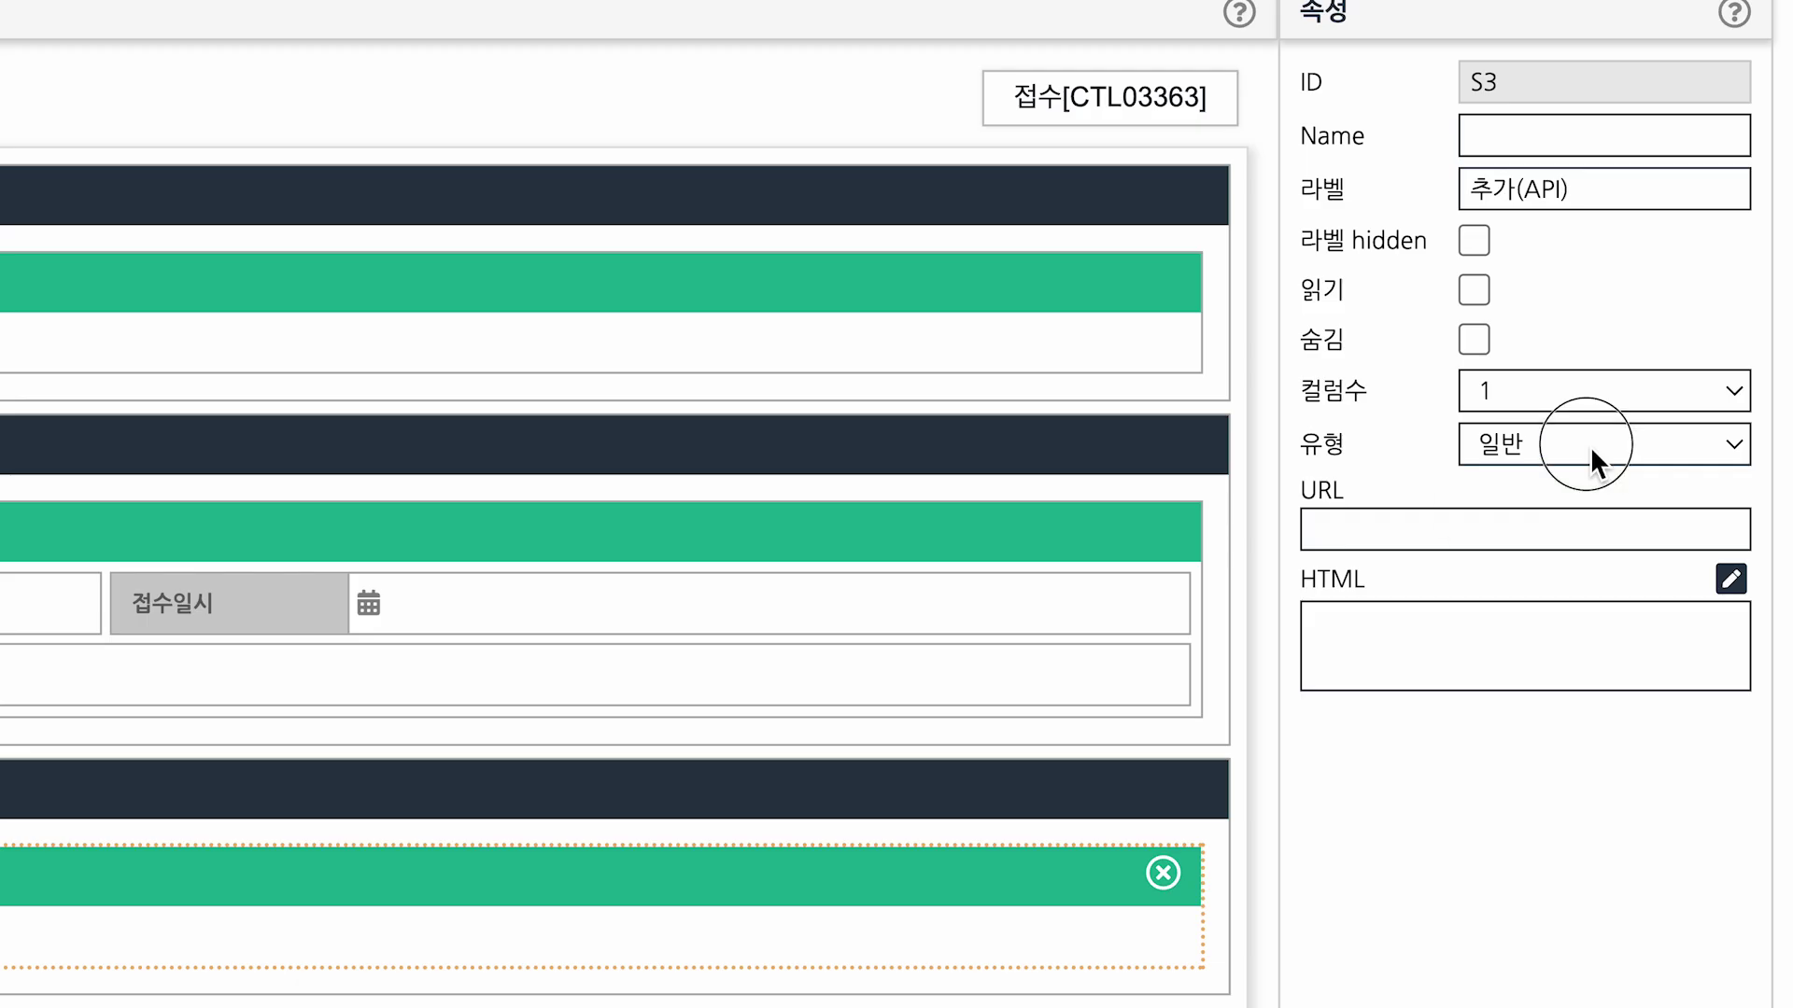
Make the set a read-only ReferSet to FRM010635:S7, move it above 접수정보, and save.
click(1589, 446)
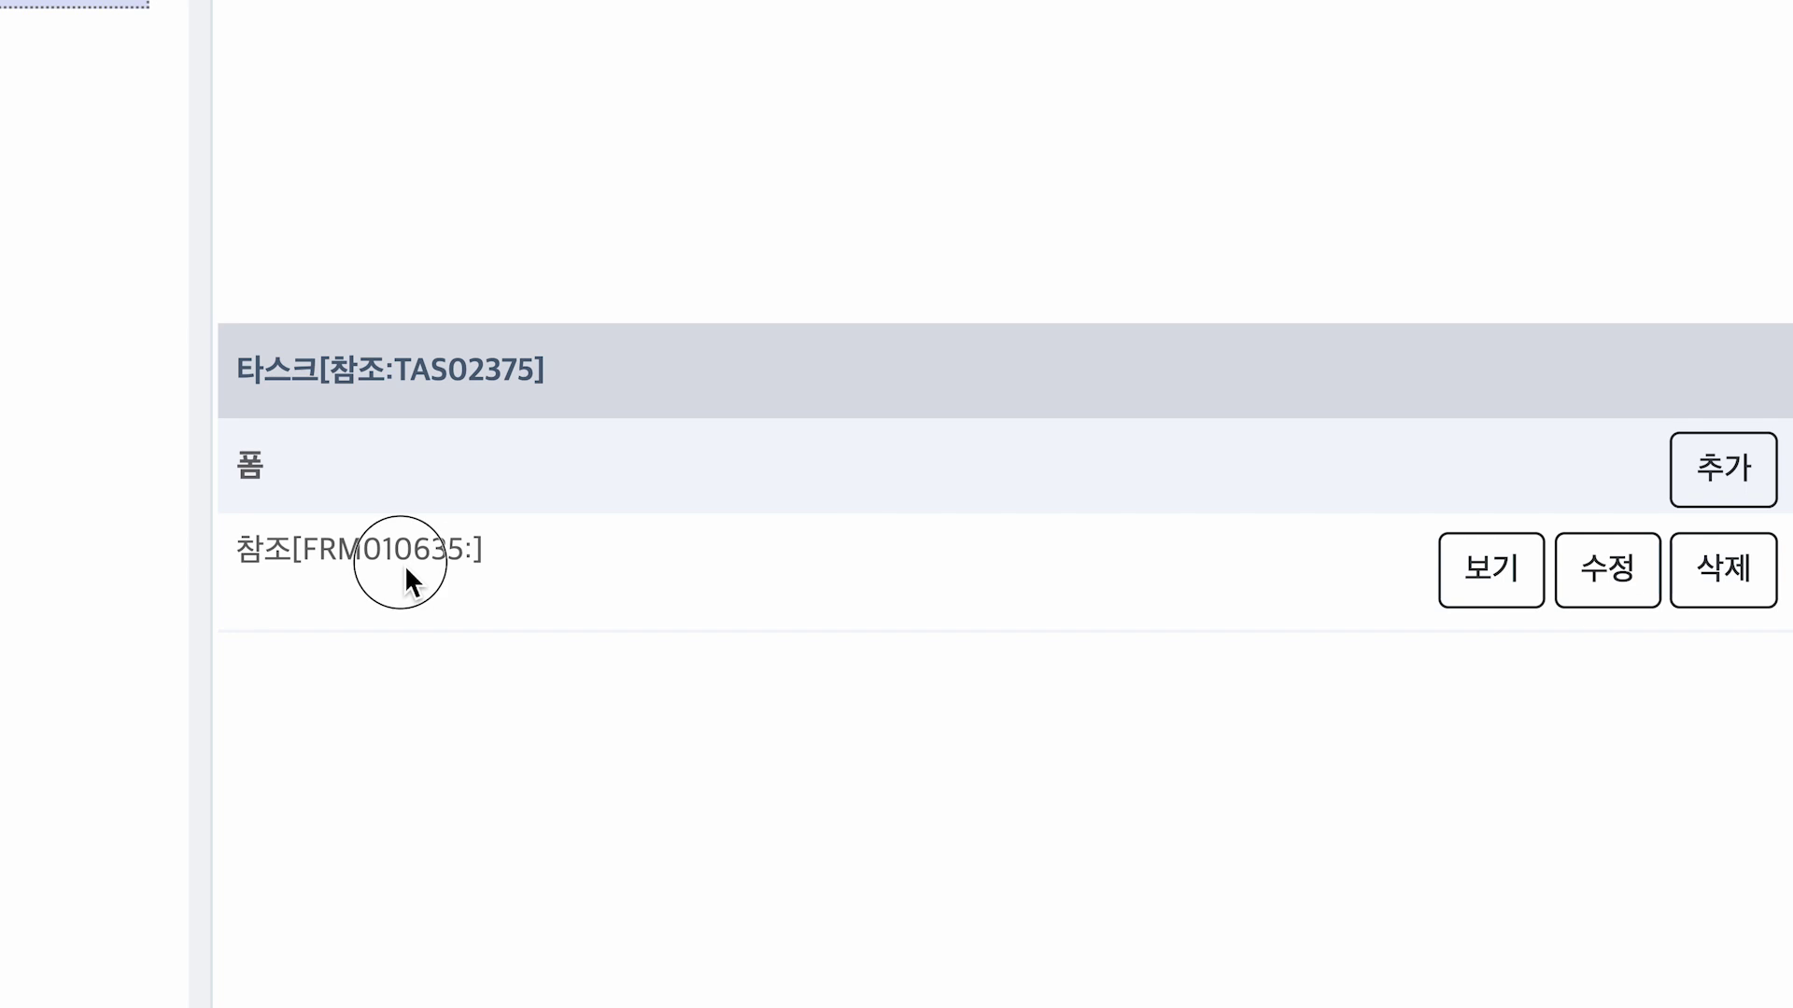
double_click(405, 565)
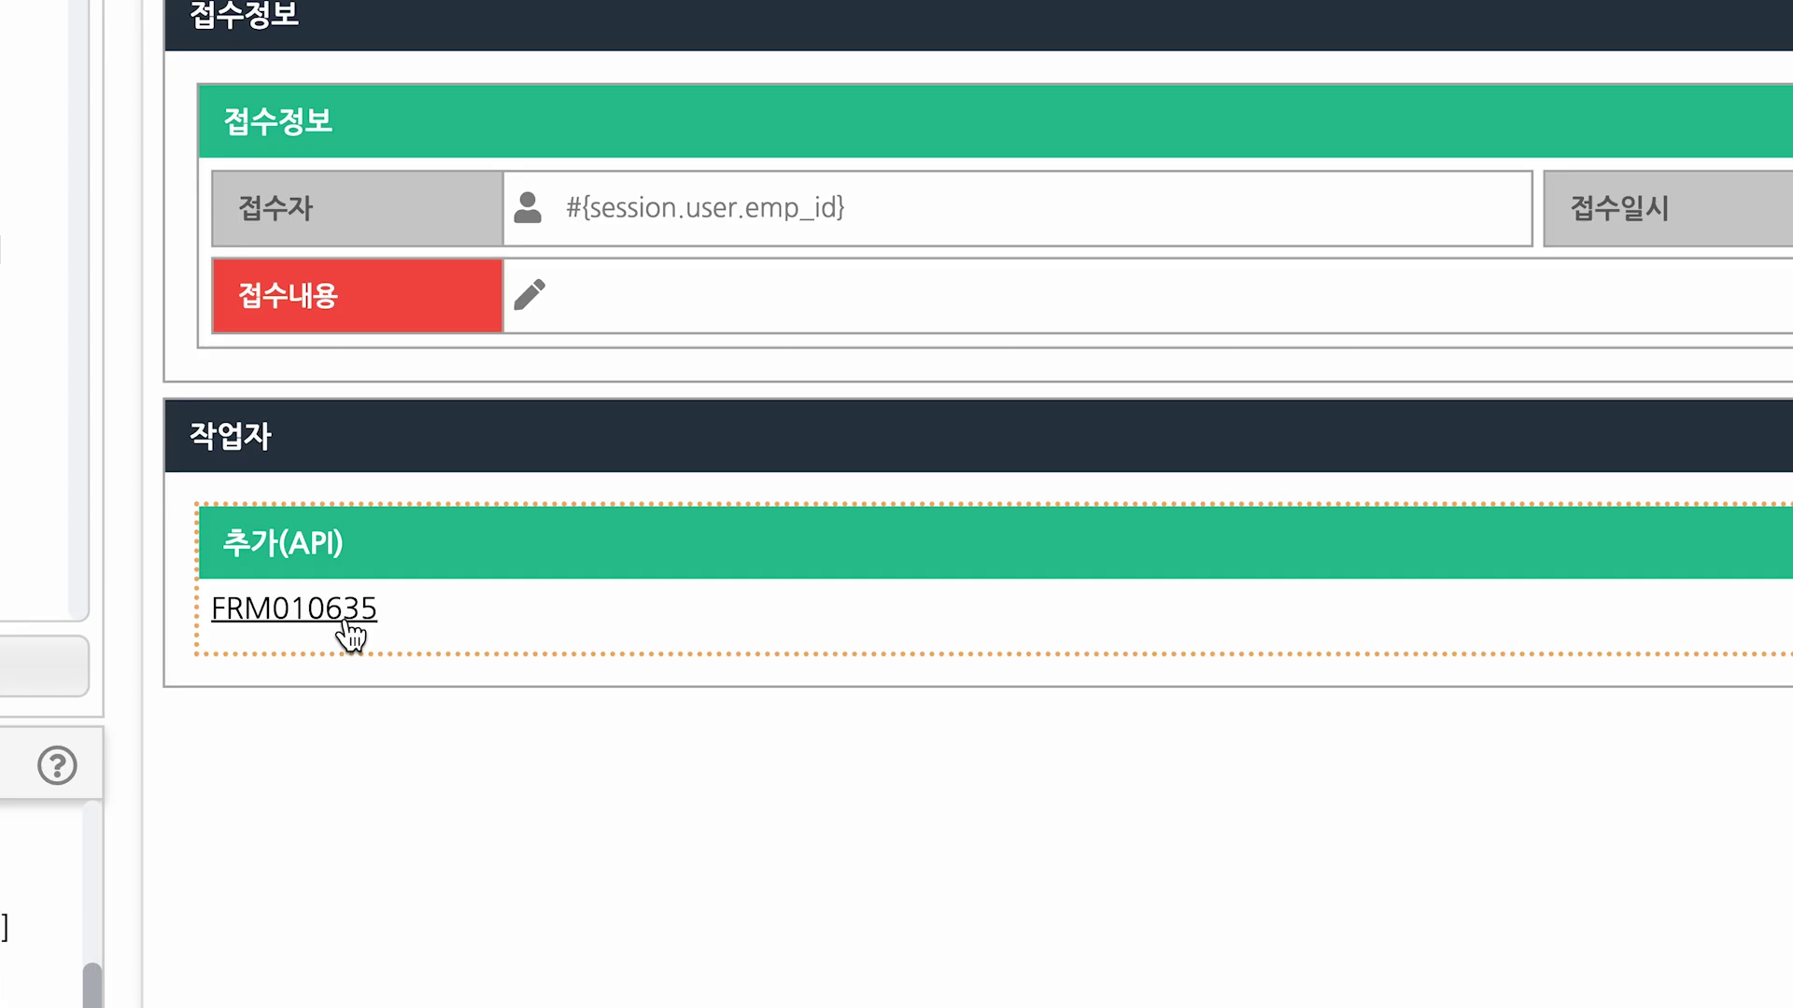
click(338, 616)
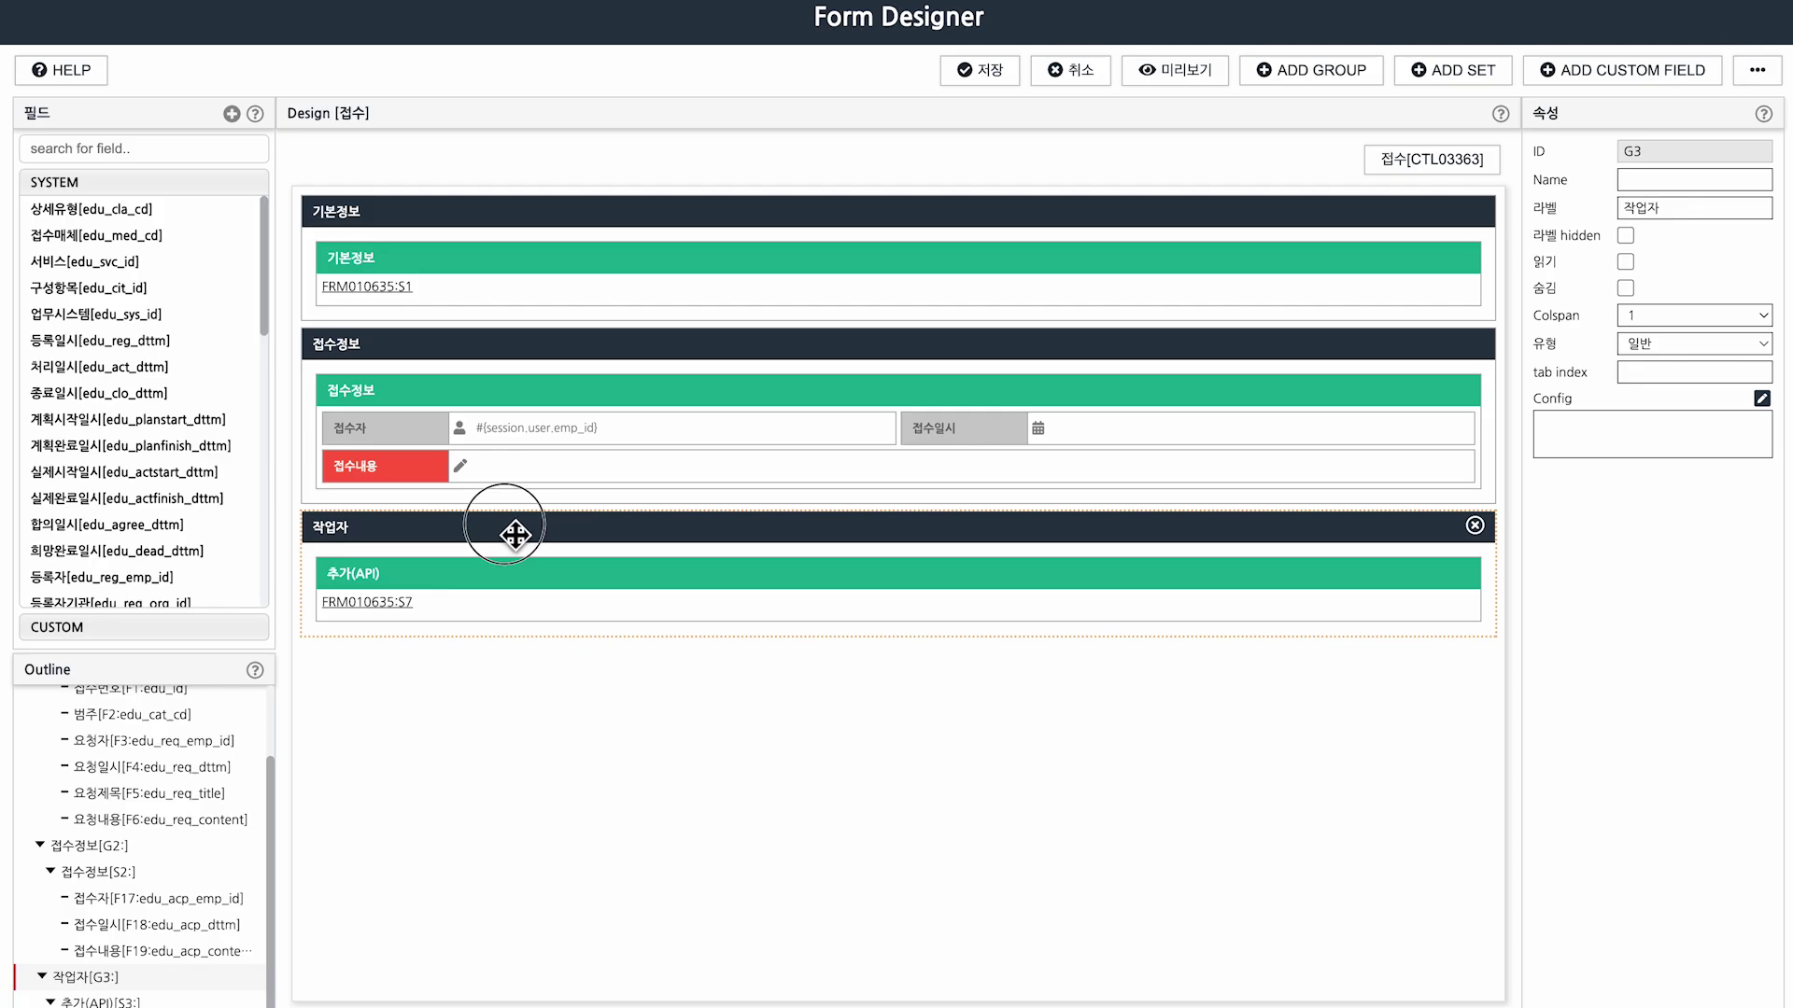
drag(517, 528, 554, 341)
click(984, 70)
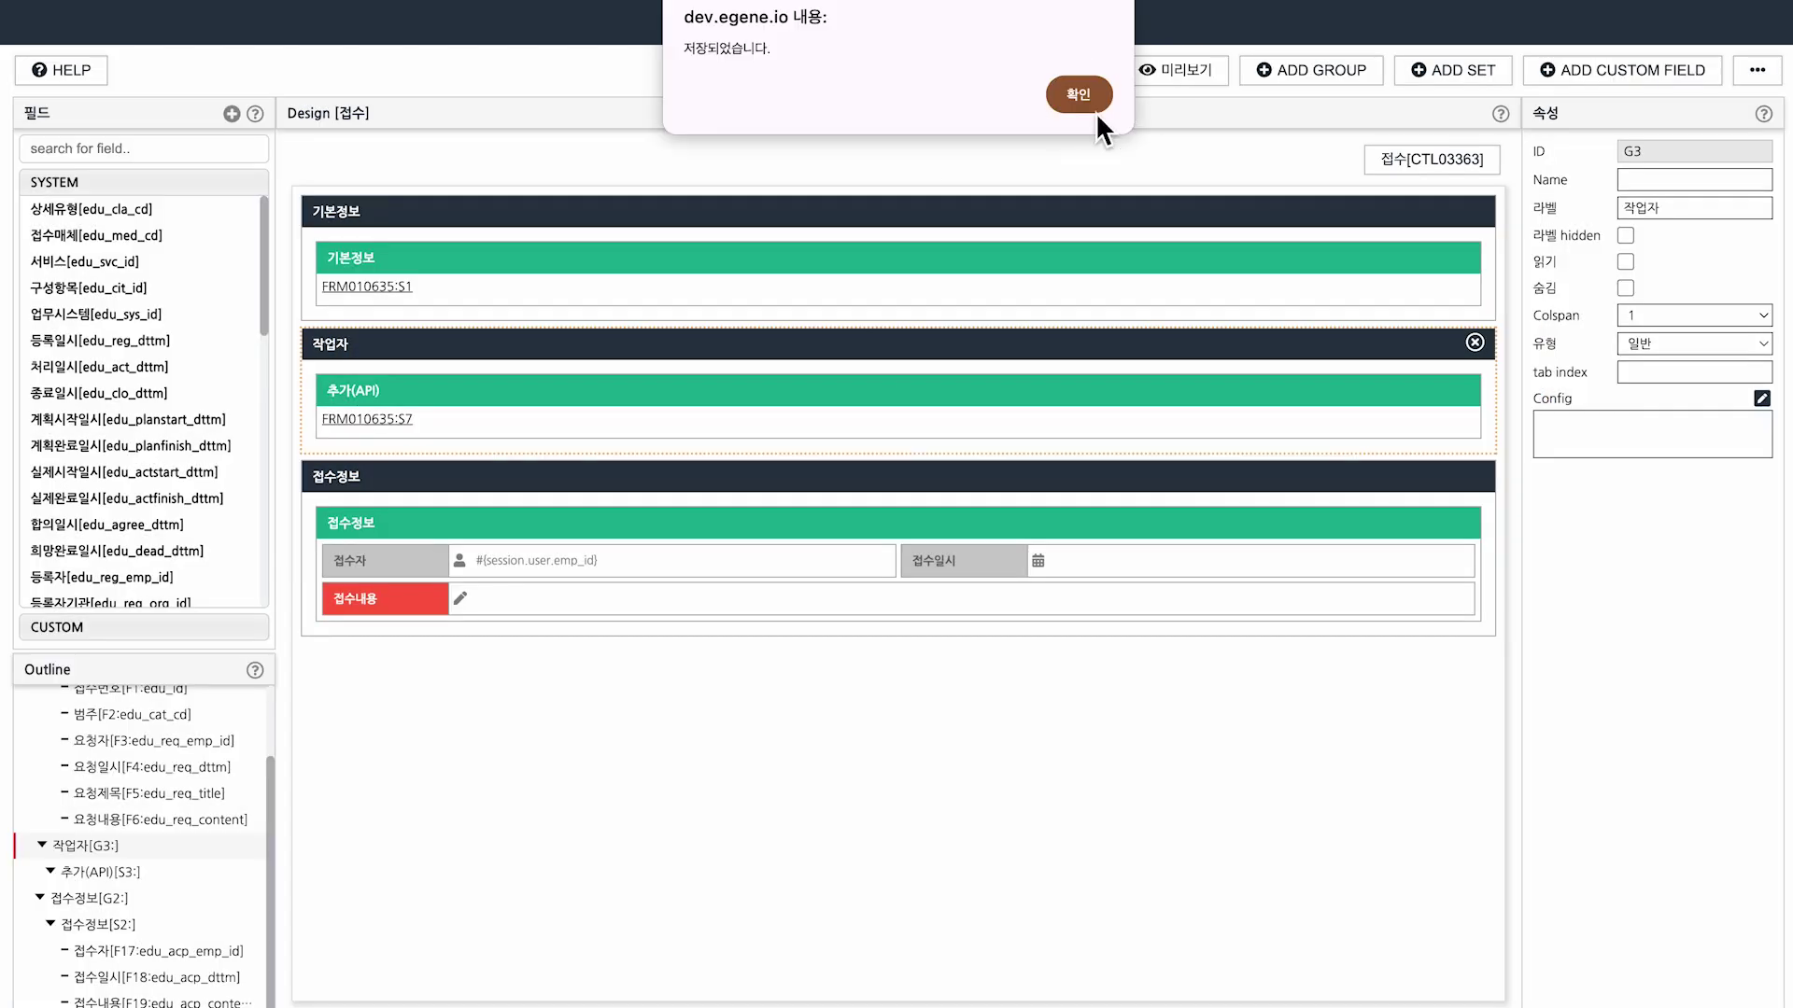
click(1088, 103)
Preview the updated 접수 form, then open the 솔루션학습 등록 form in the portal.
click(1180, 73)
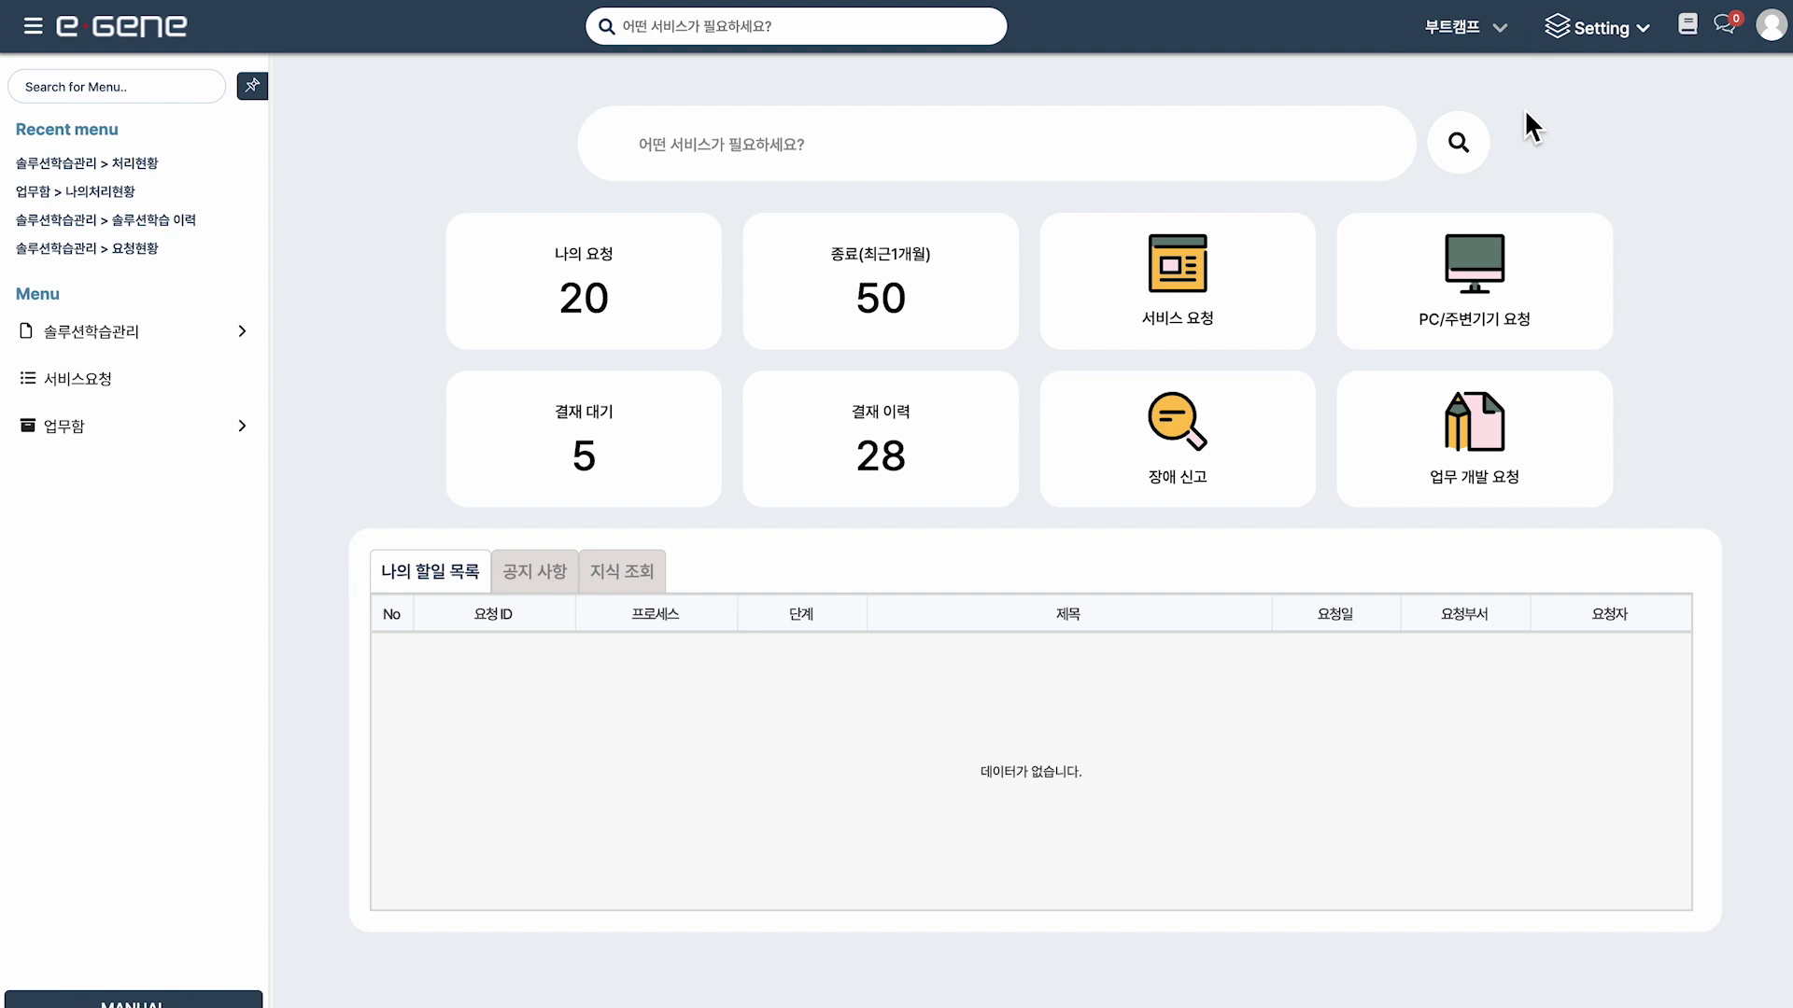
click(239, 337)
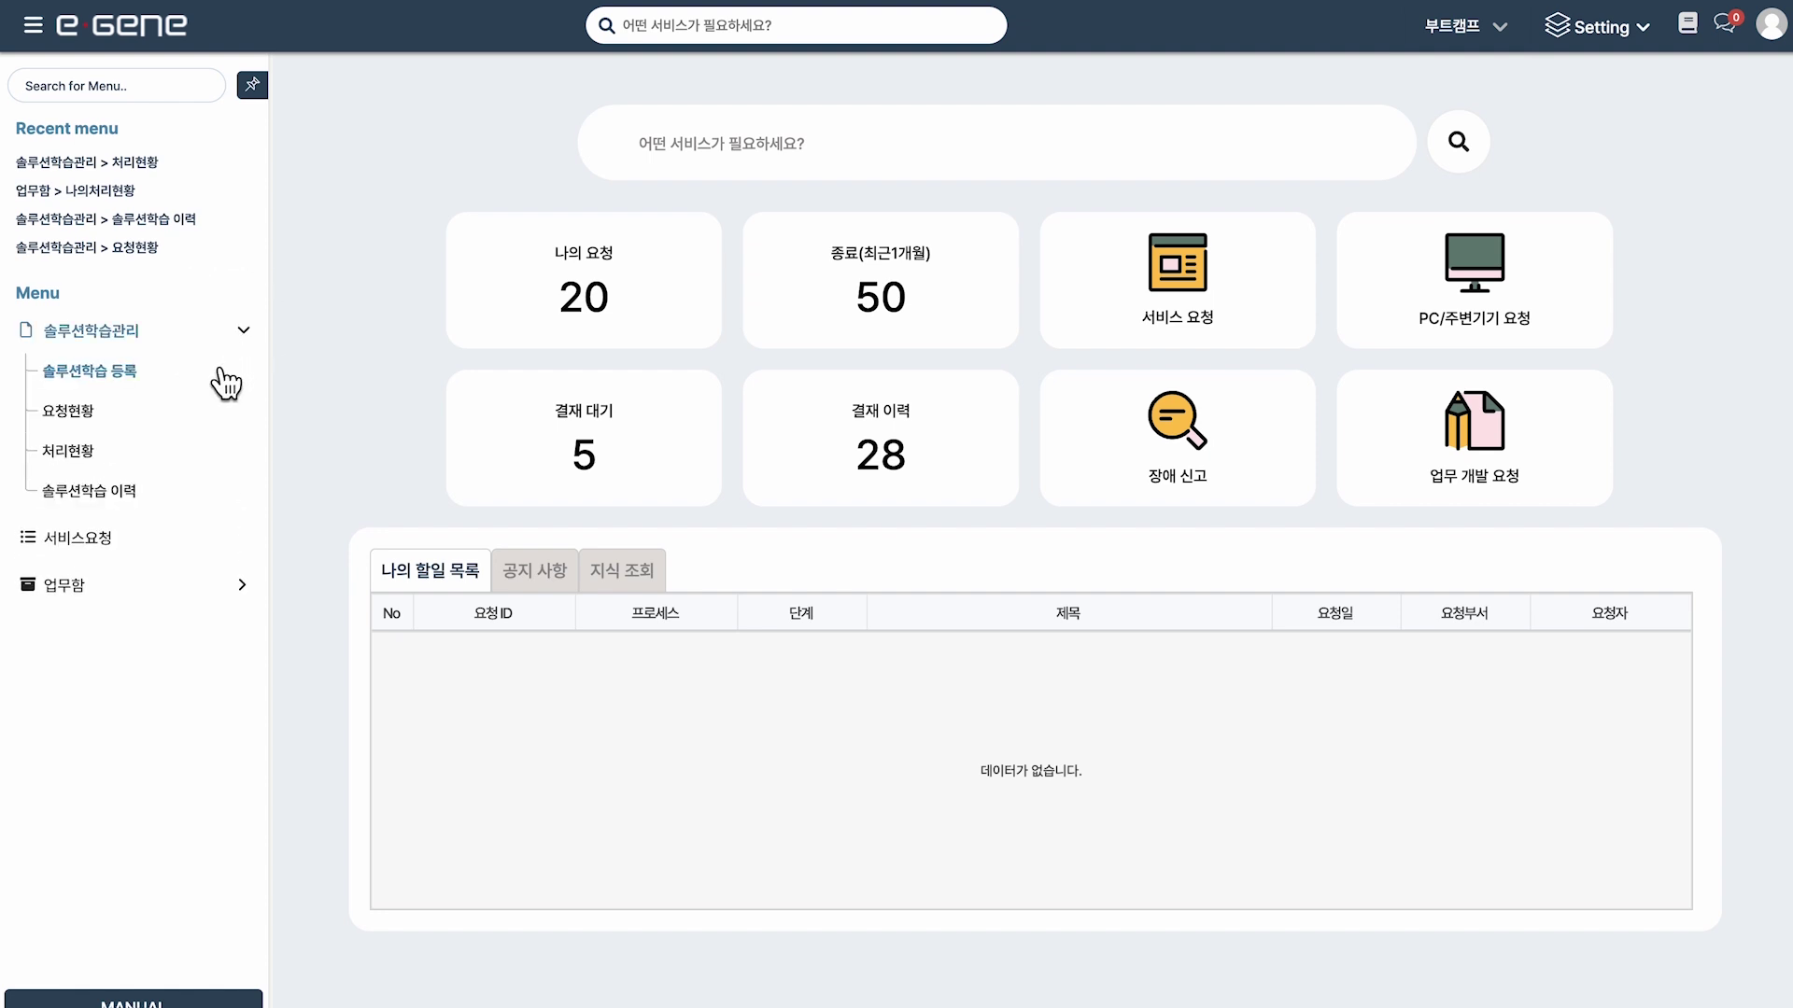
click(213, 382)
Enter title '추가 릴레이션 테스트', category 단순문의, and brief request content.
text(초가 릴레이)
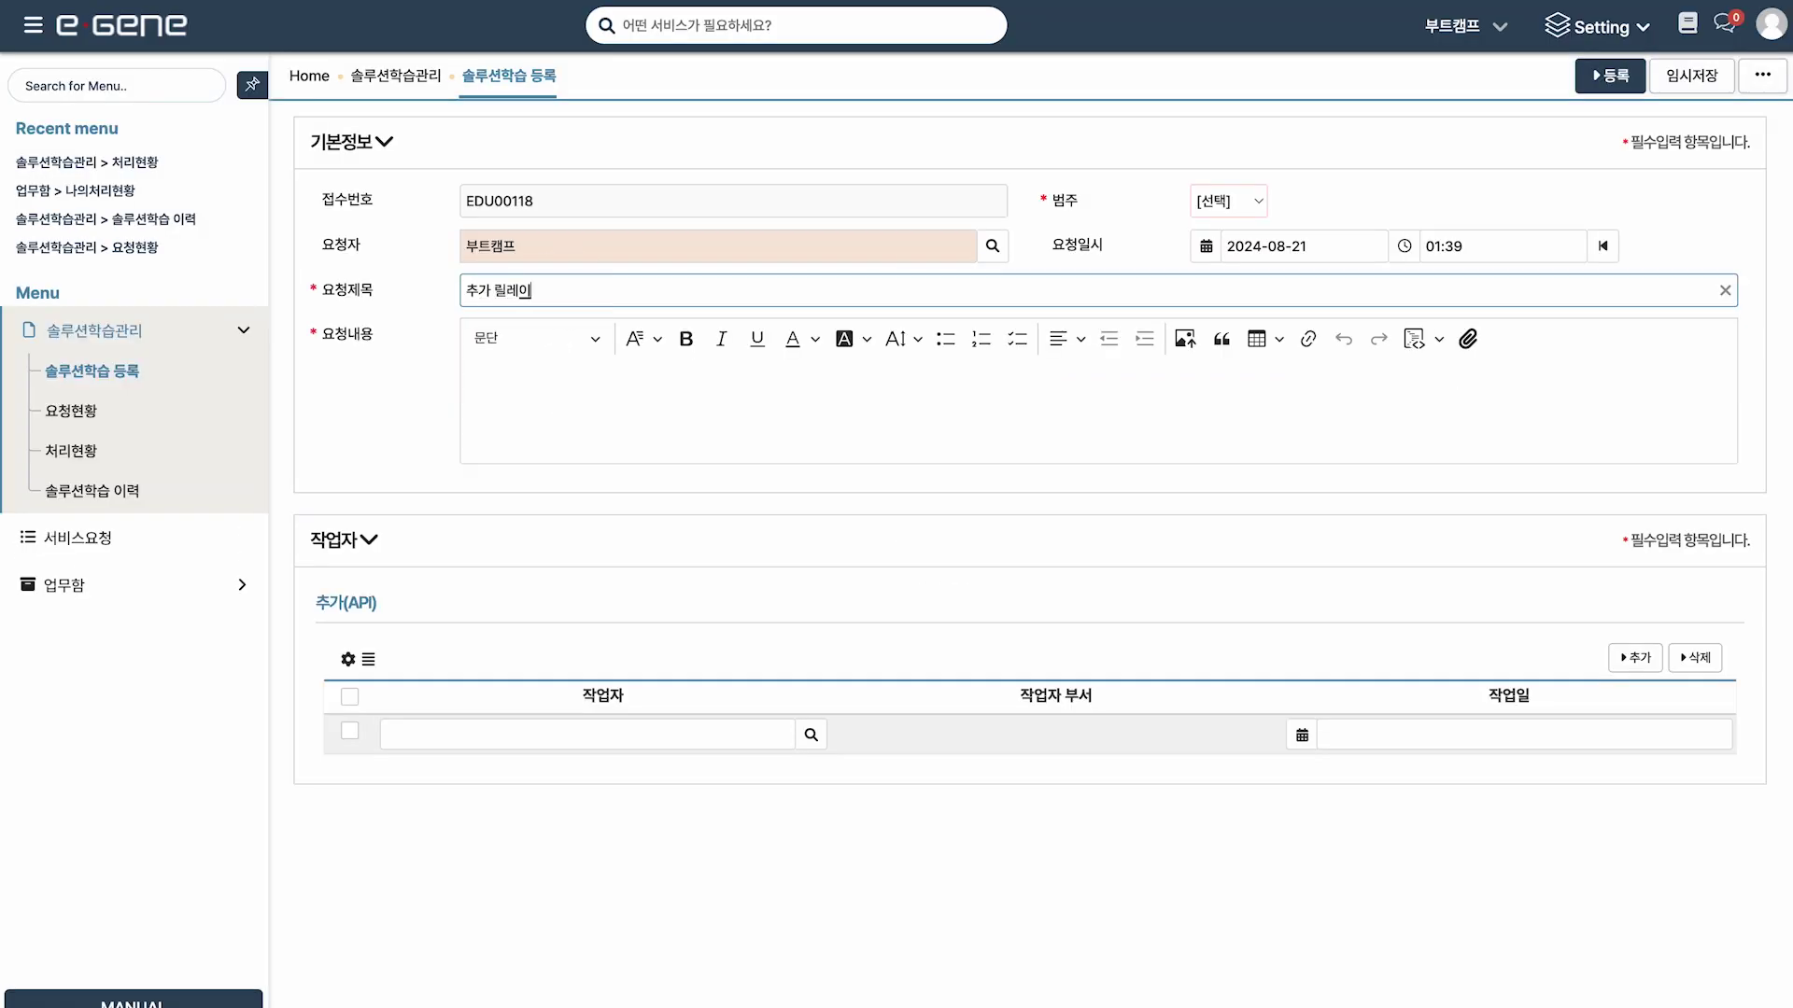
text(션 테스트)
click(1260, 206)
click(1251, 224)
click(1120, 401)
text(ㄹ)
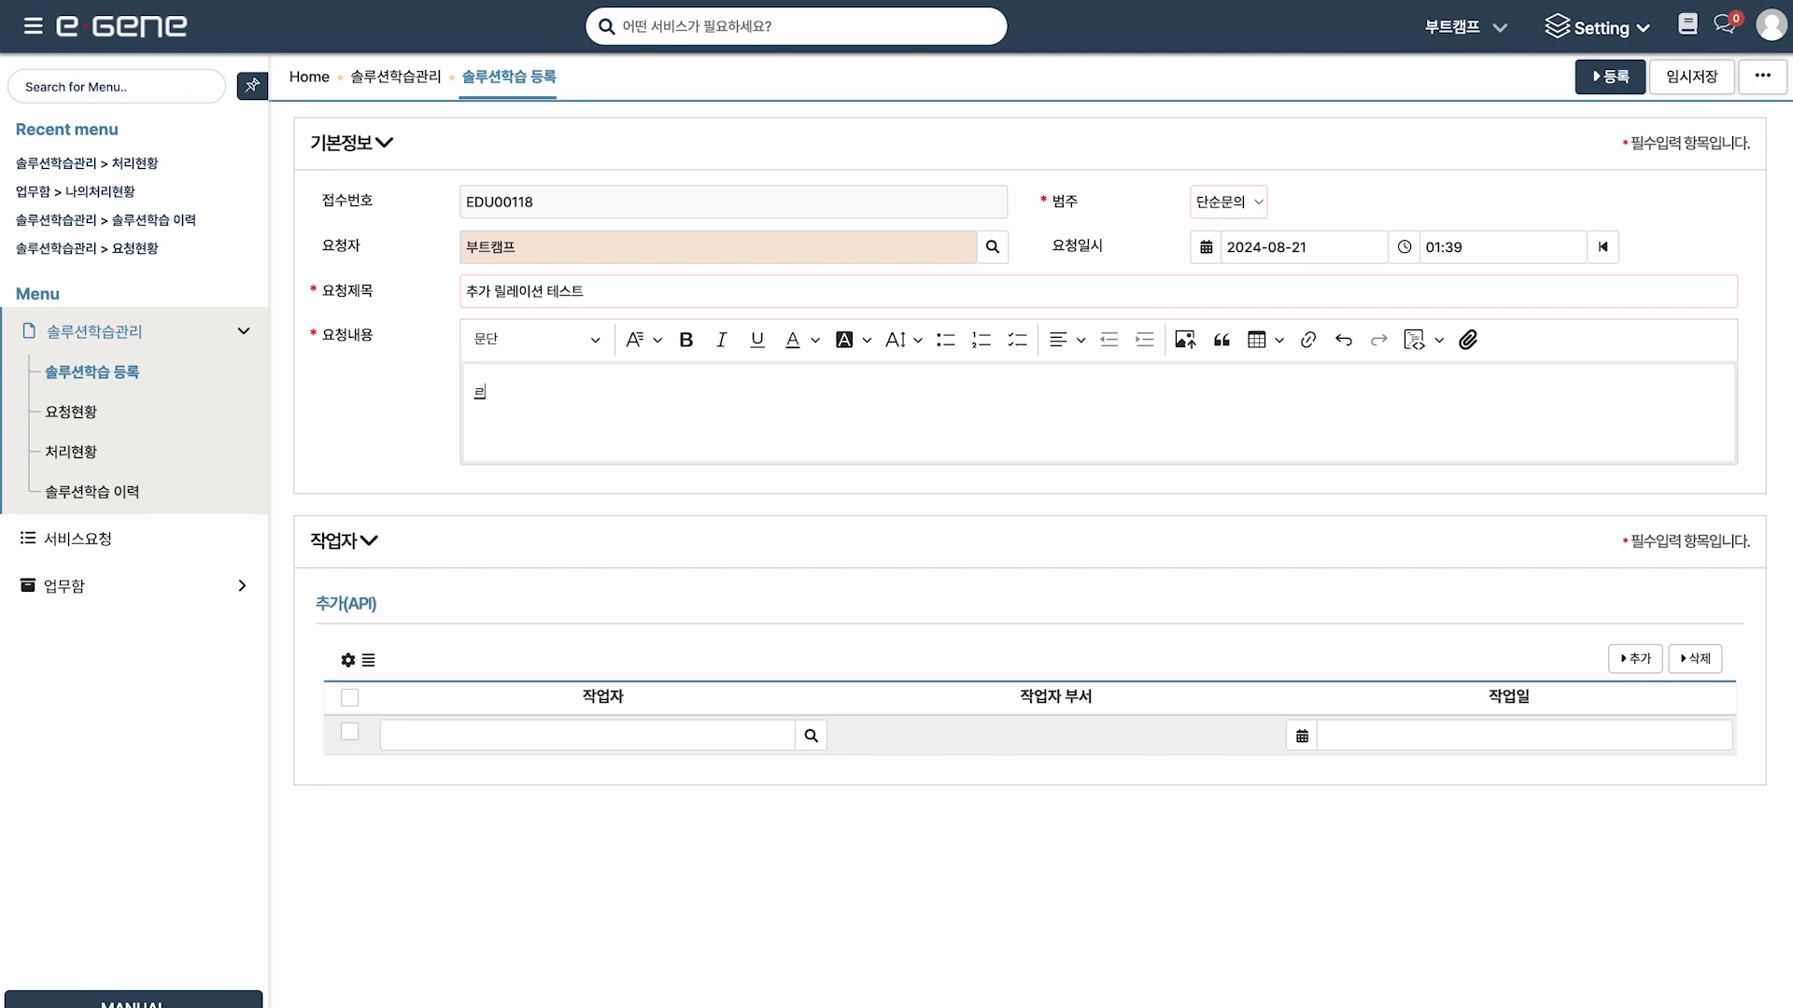
Add a 부트캠프팀 worker with work date 2024-08-21, then register the request.
click(653, 735)
text(BC)
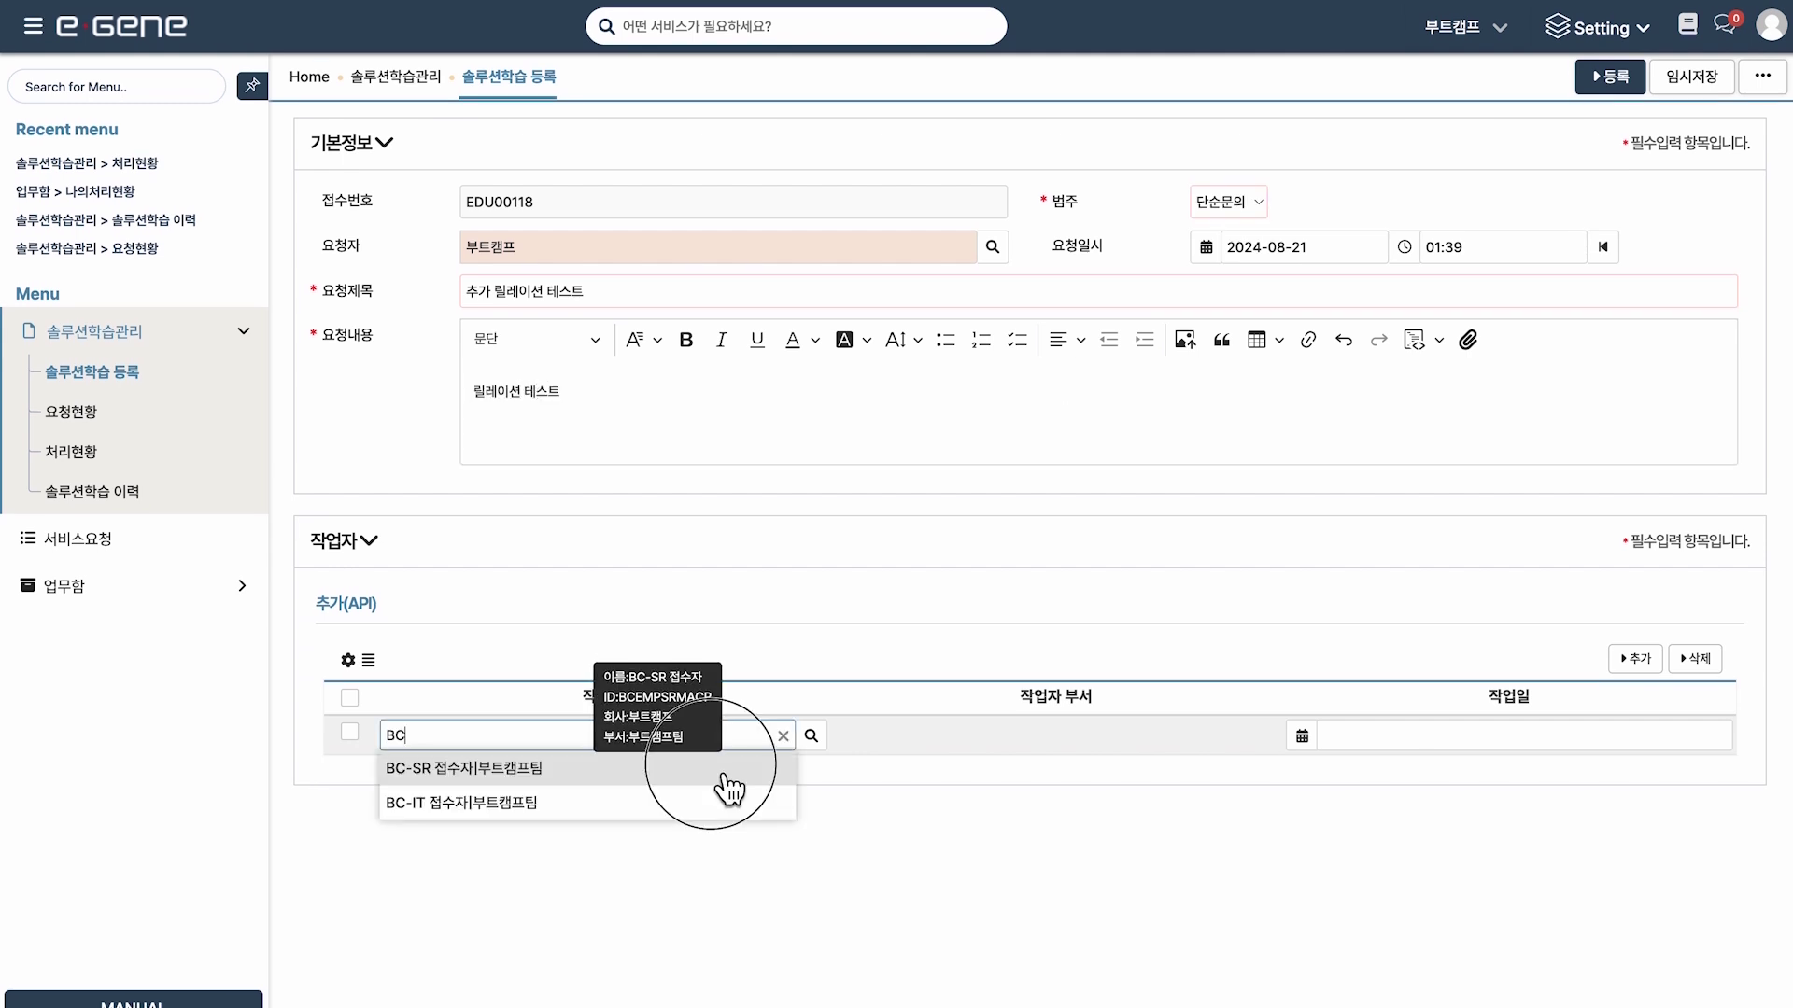
click(724, 772)
click(1342, 747)
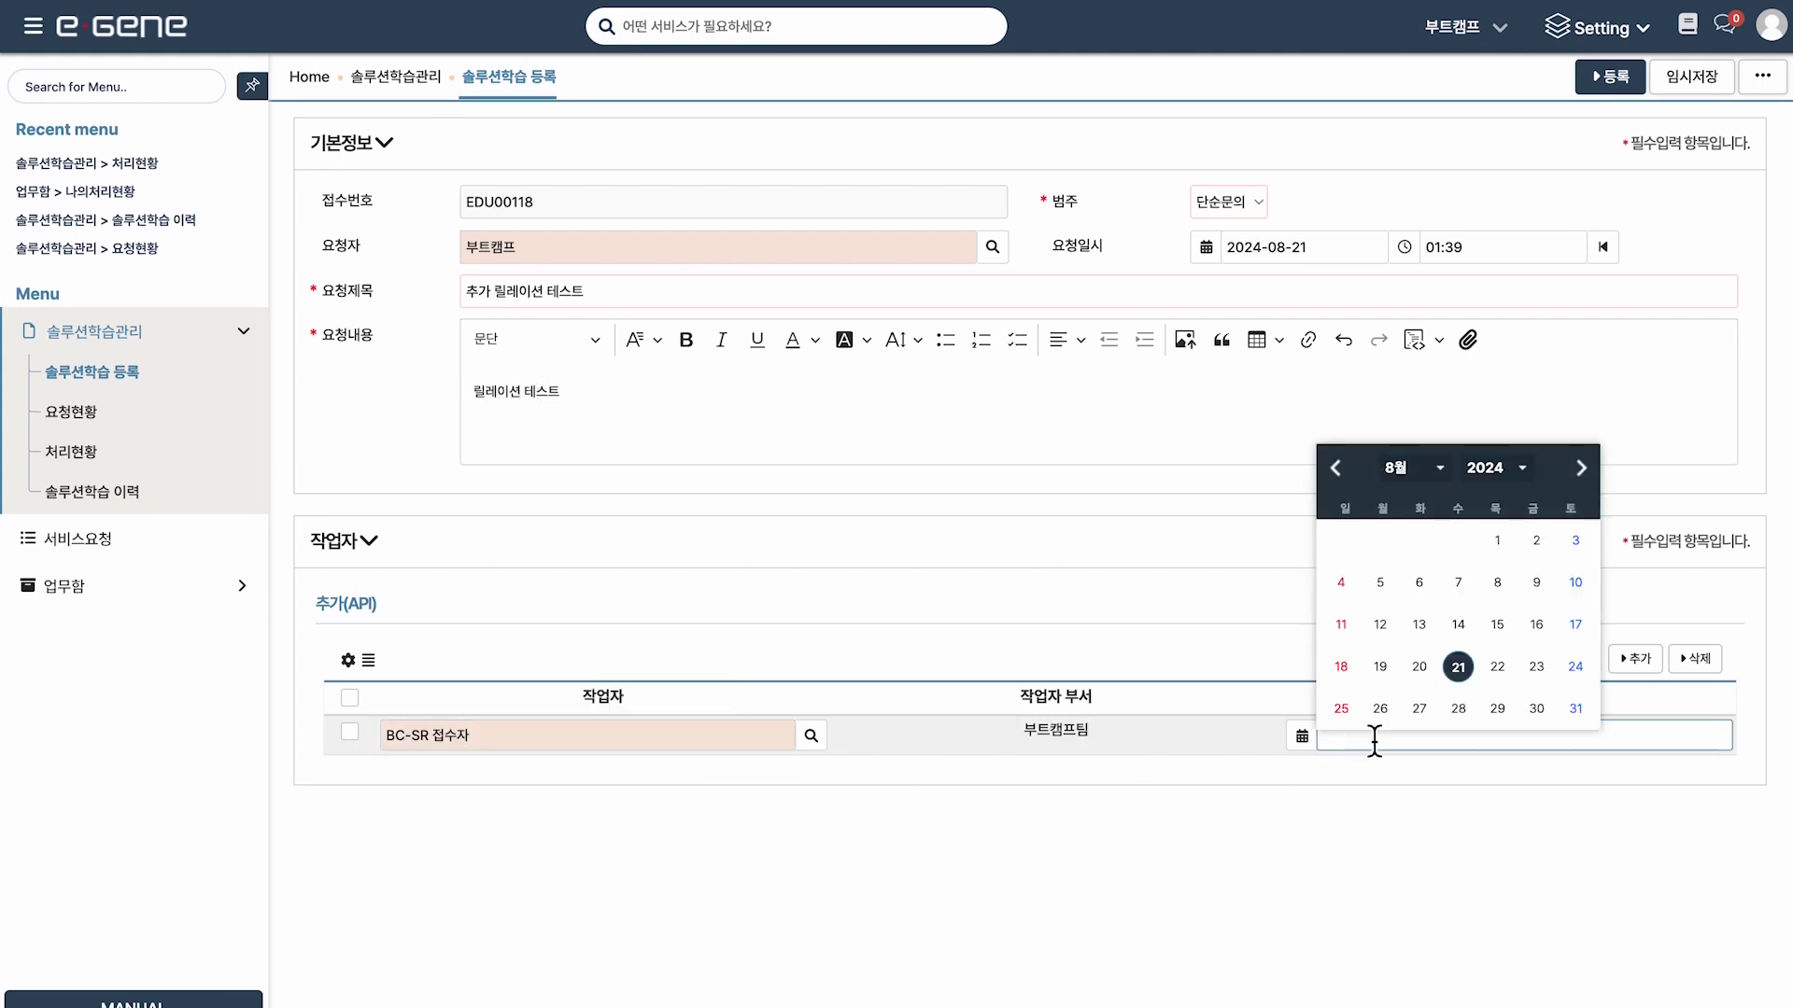
click(1458, 672)
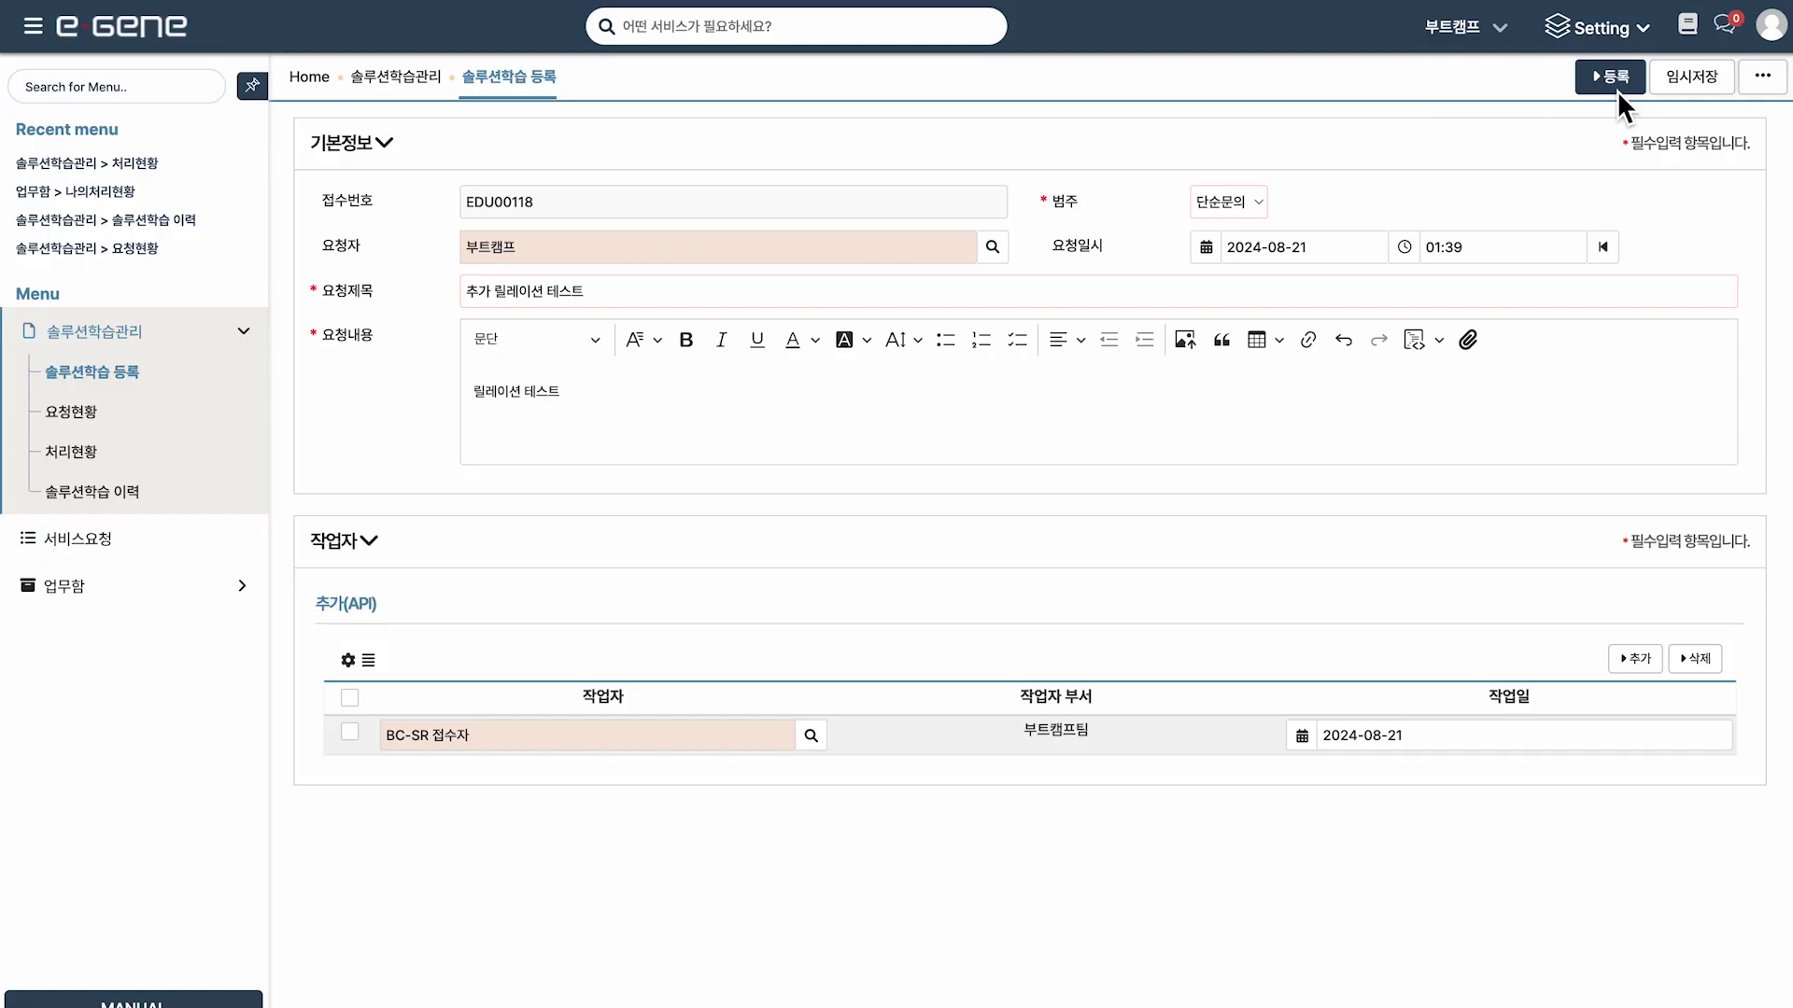
click(1620, 92)
click(1049, 558)
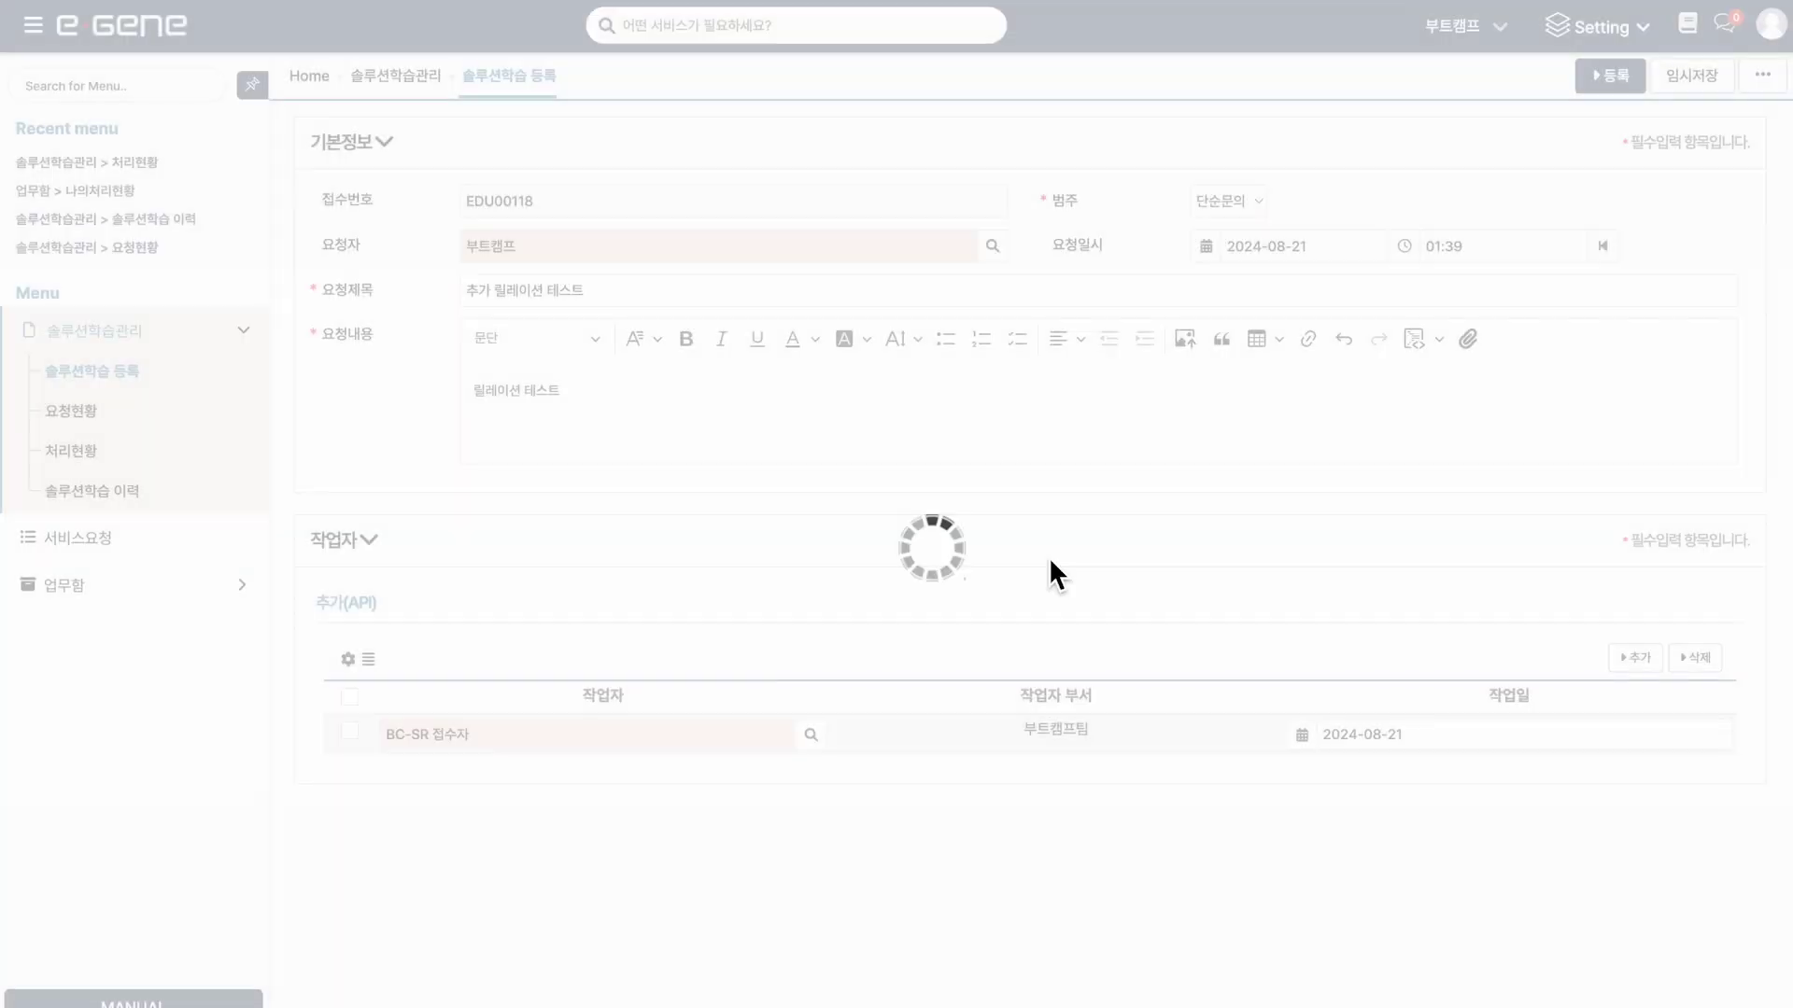
click(1045, 557)
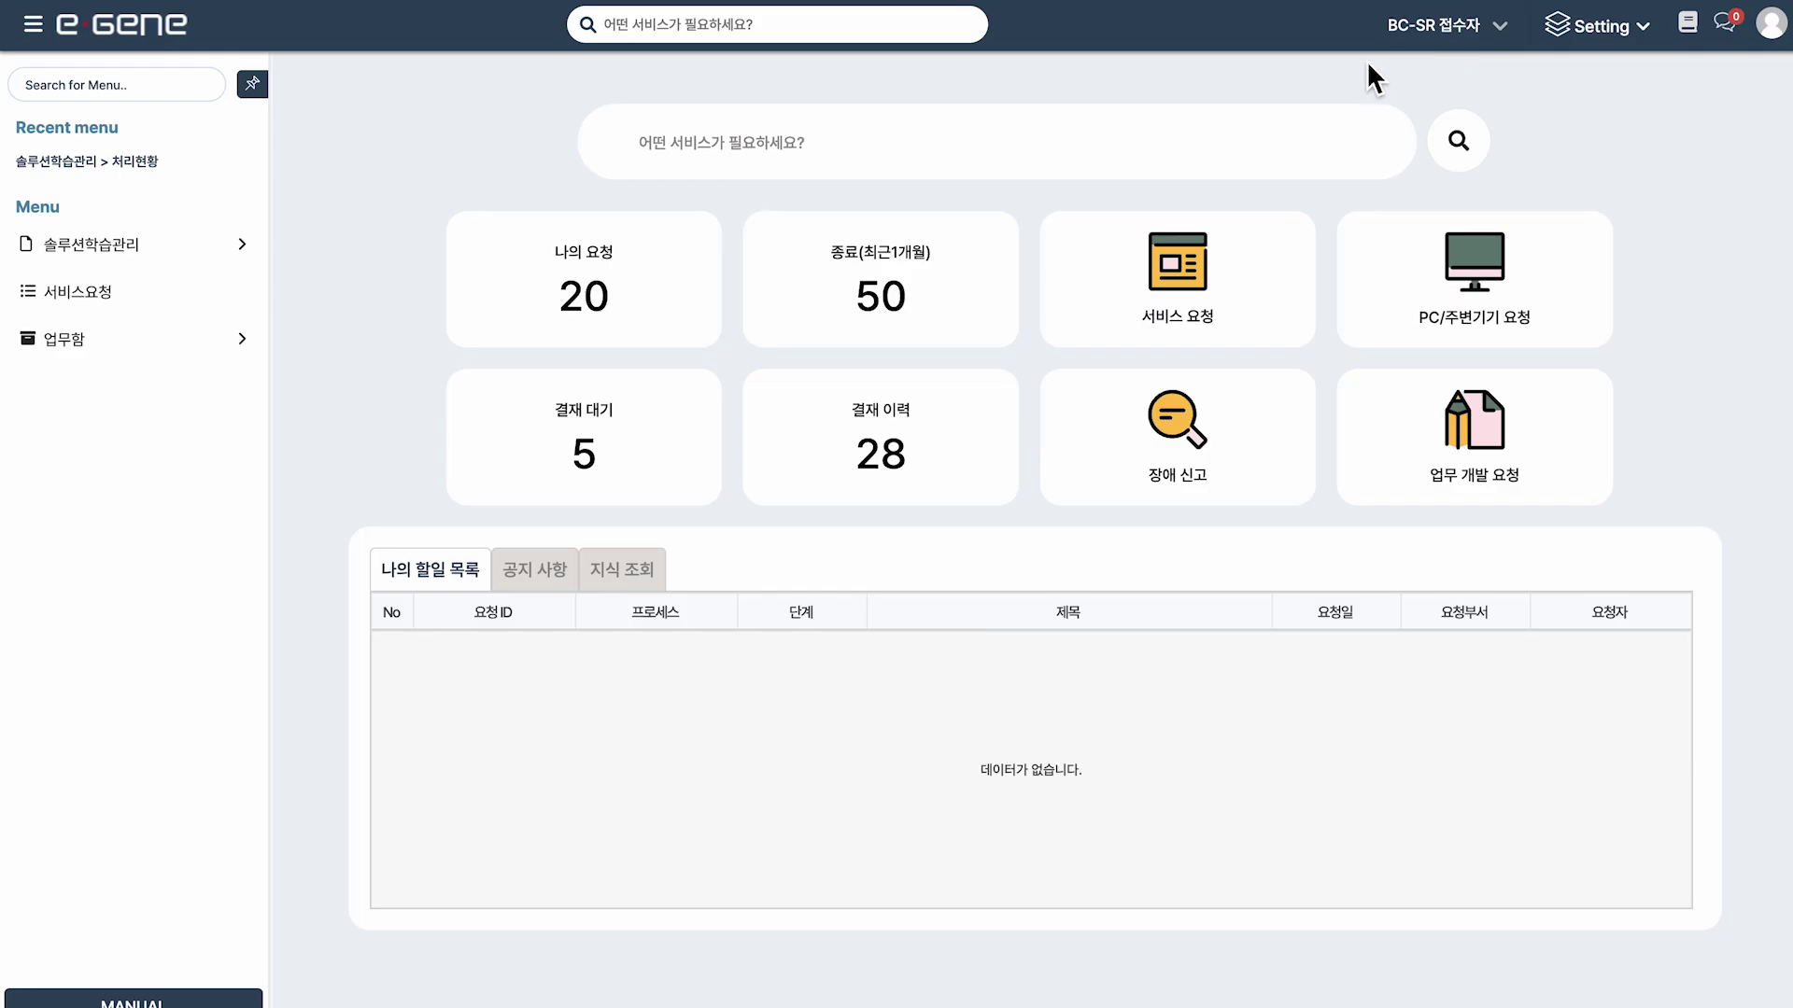
Open request EDU00118 from the 처리현황 list to view its saved 작업자 row.
click(249, 247)
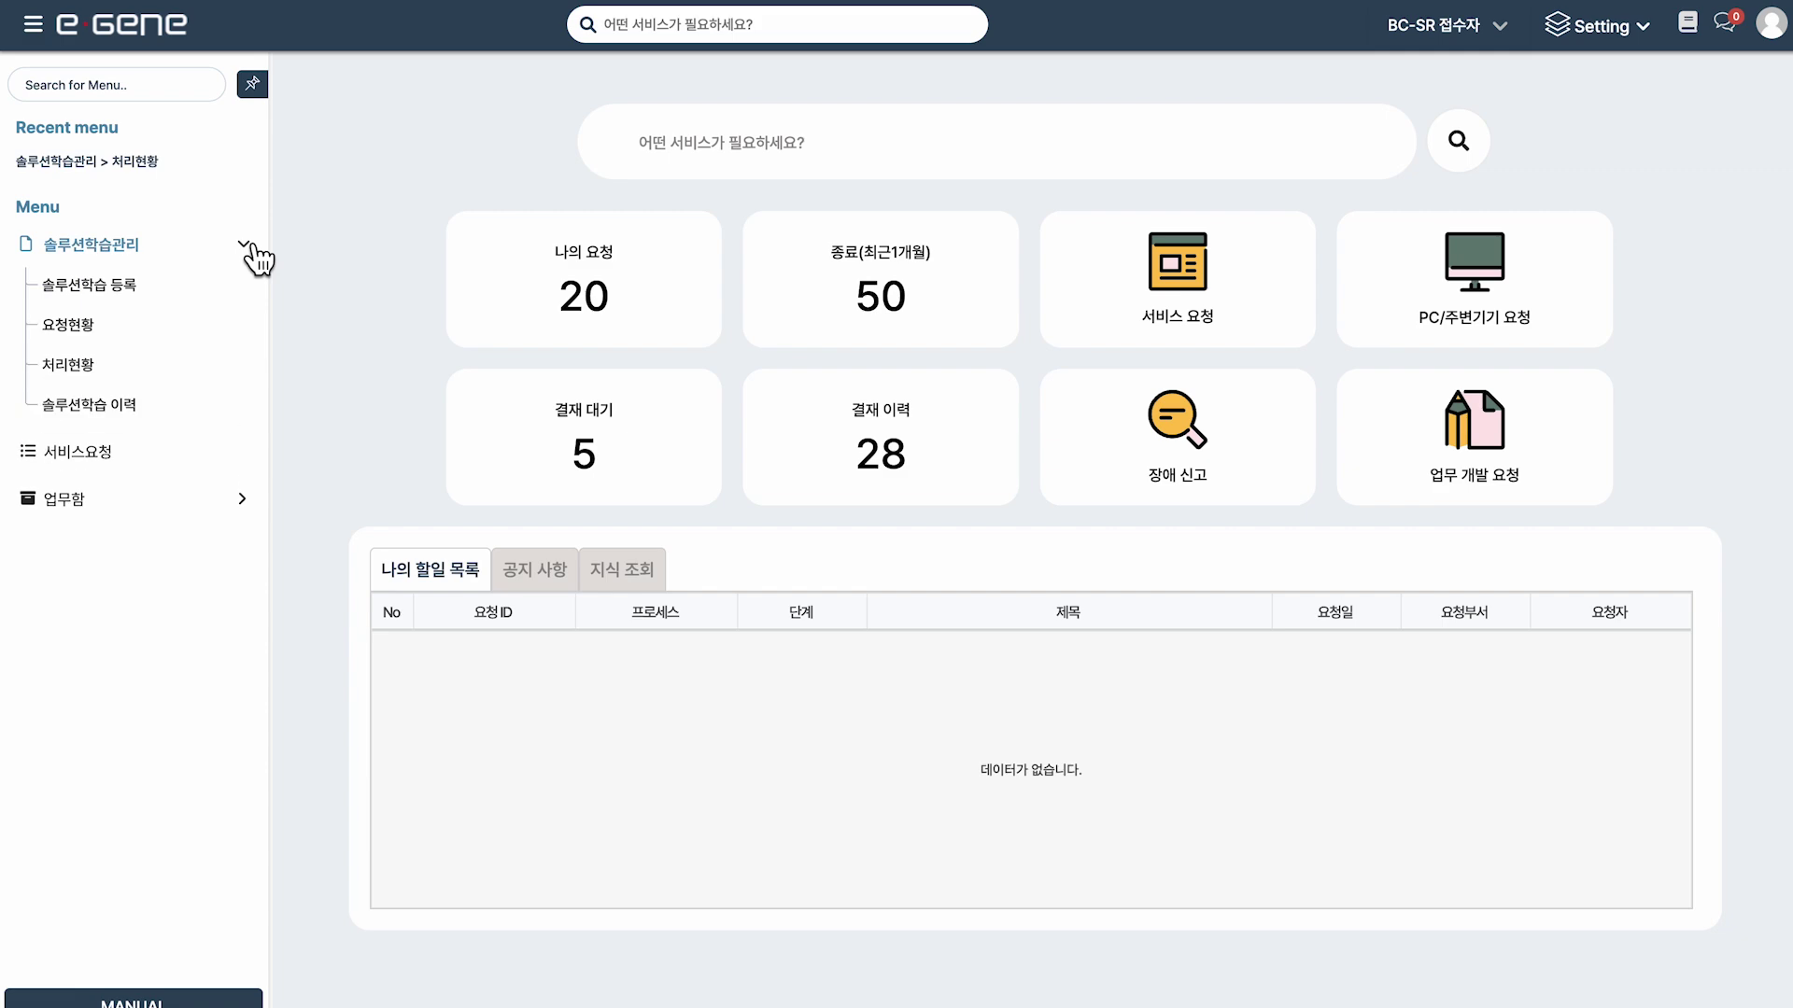
click(133, 368)
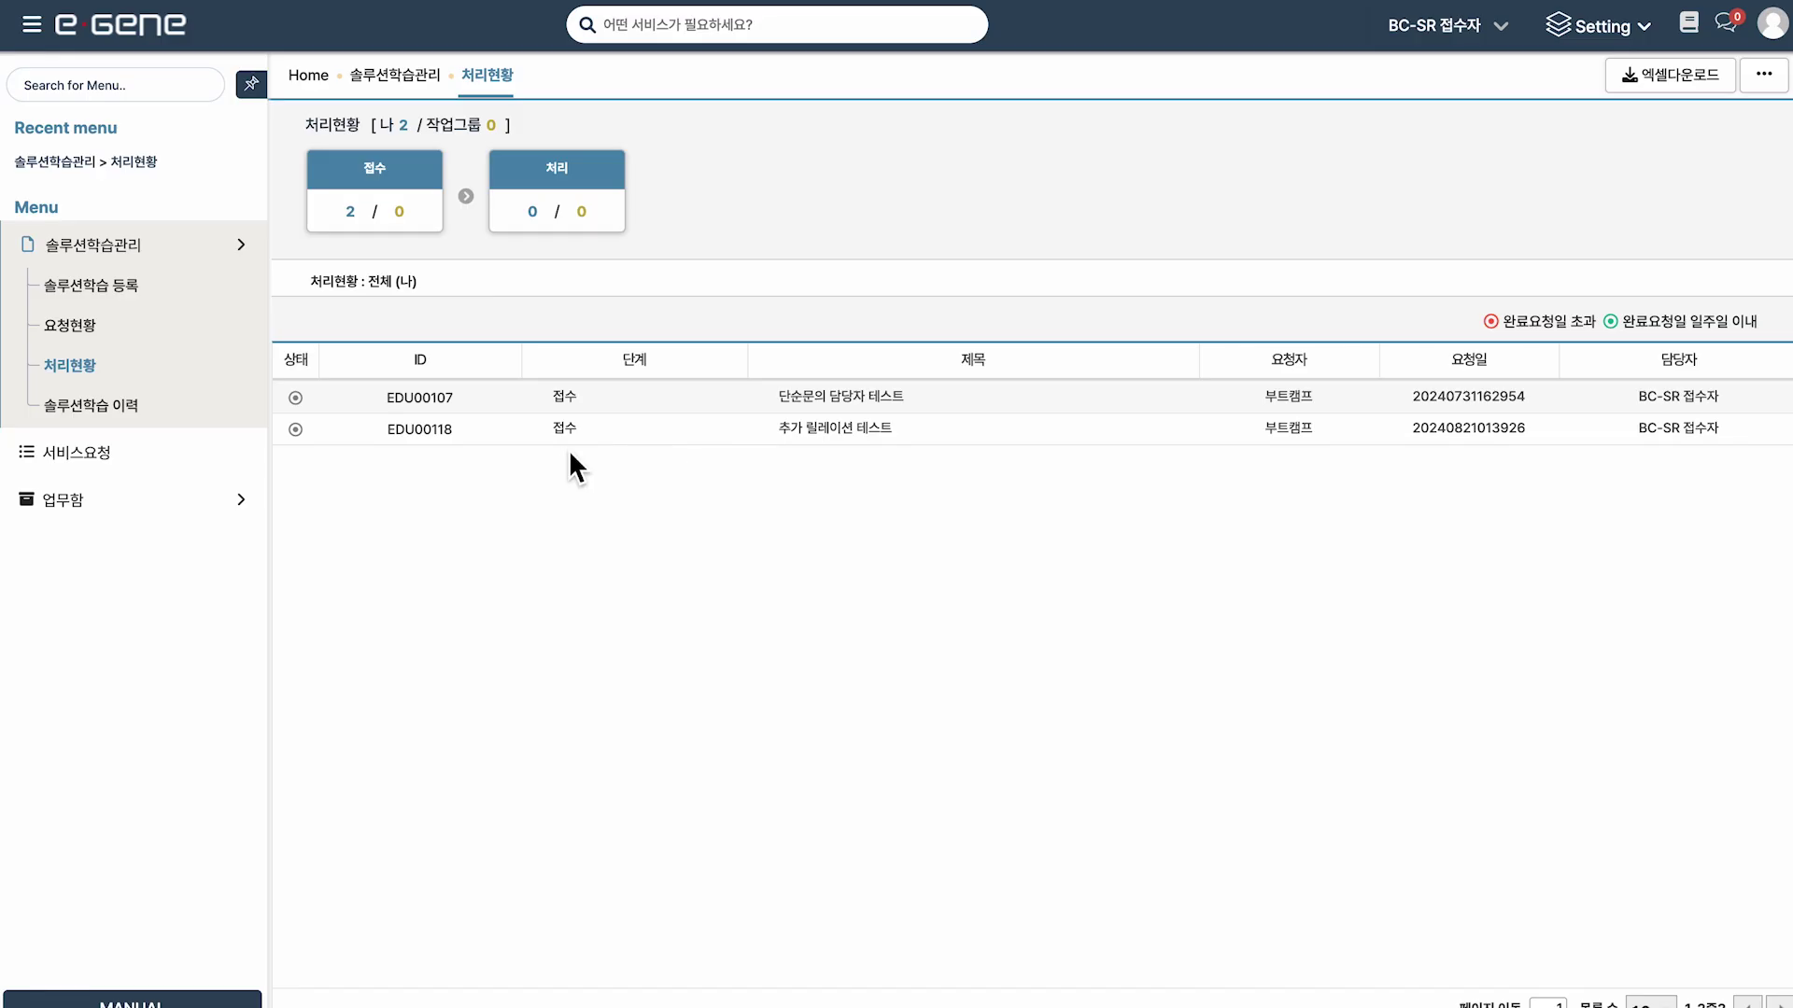
click(452, 435)
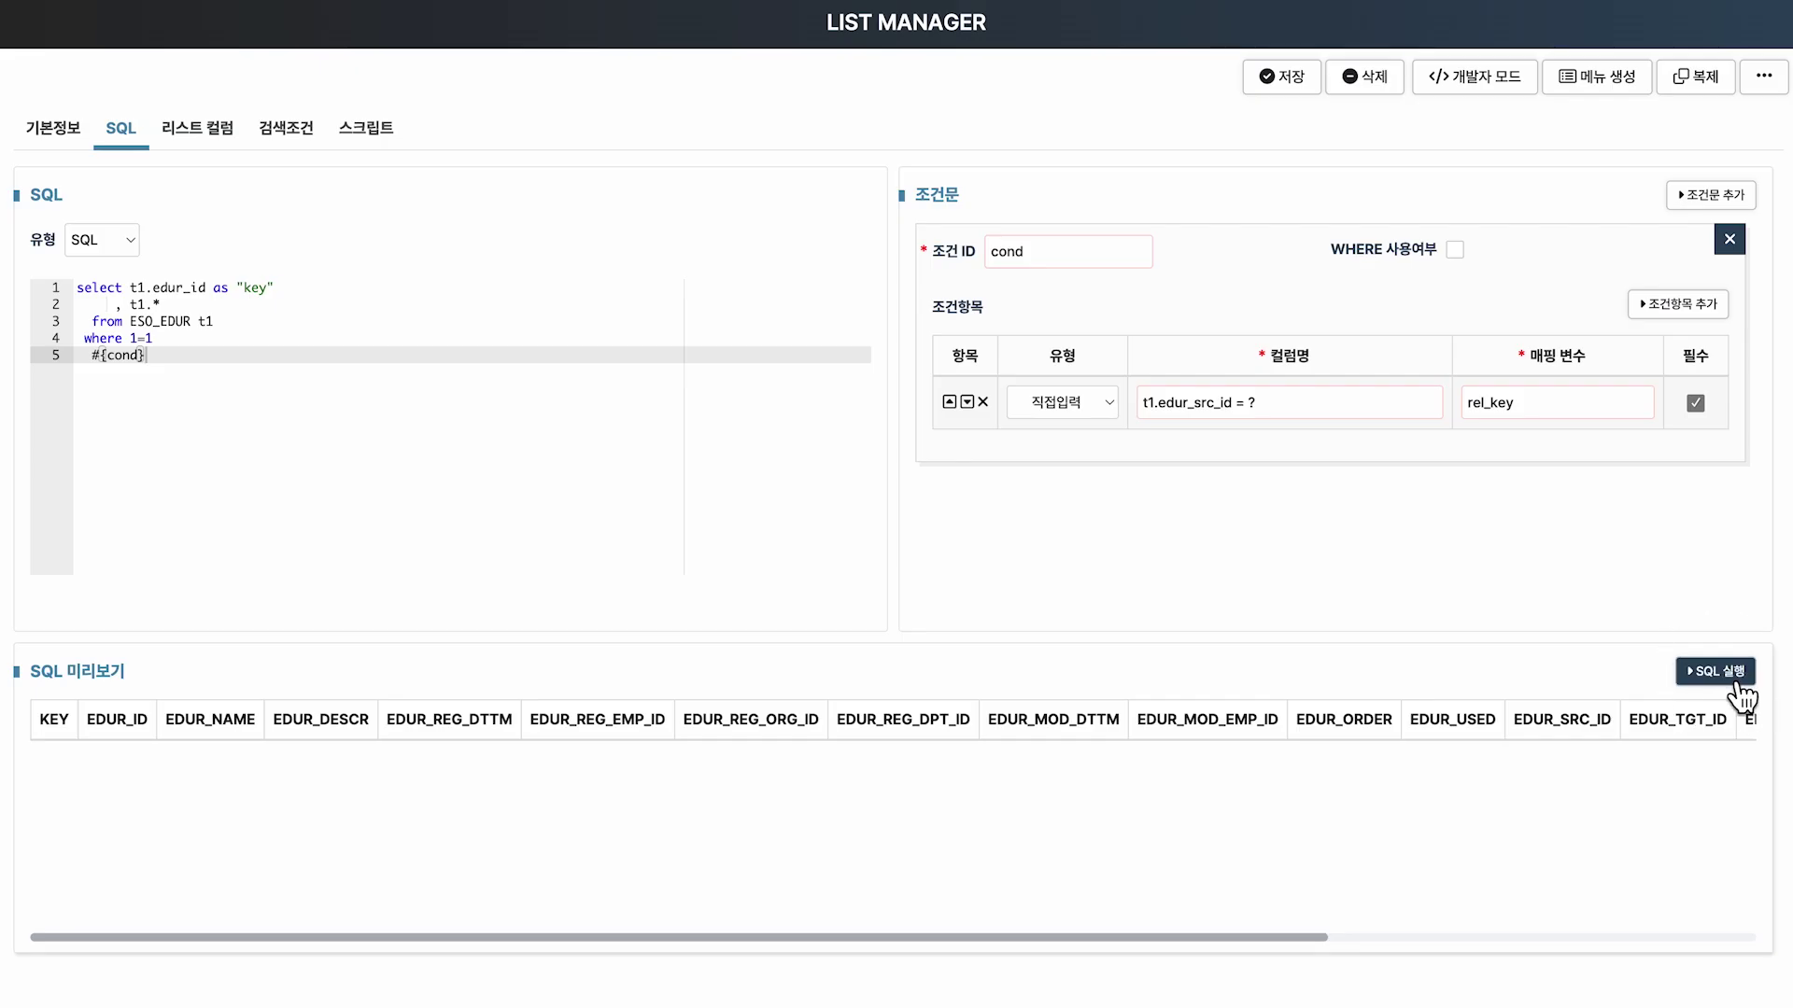
Run the ESO_EDUR relation SQL with cond EDU00118, returning row EDUR00015.
click(1736, 682)
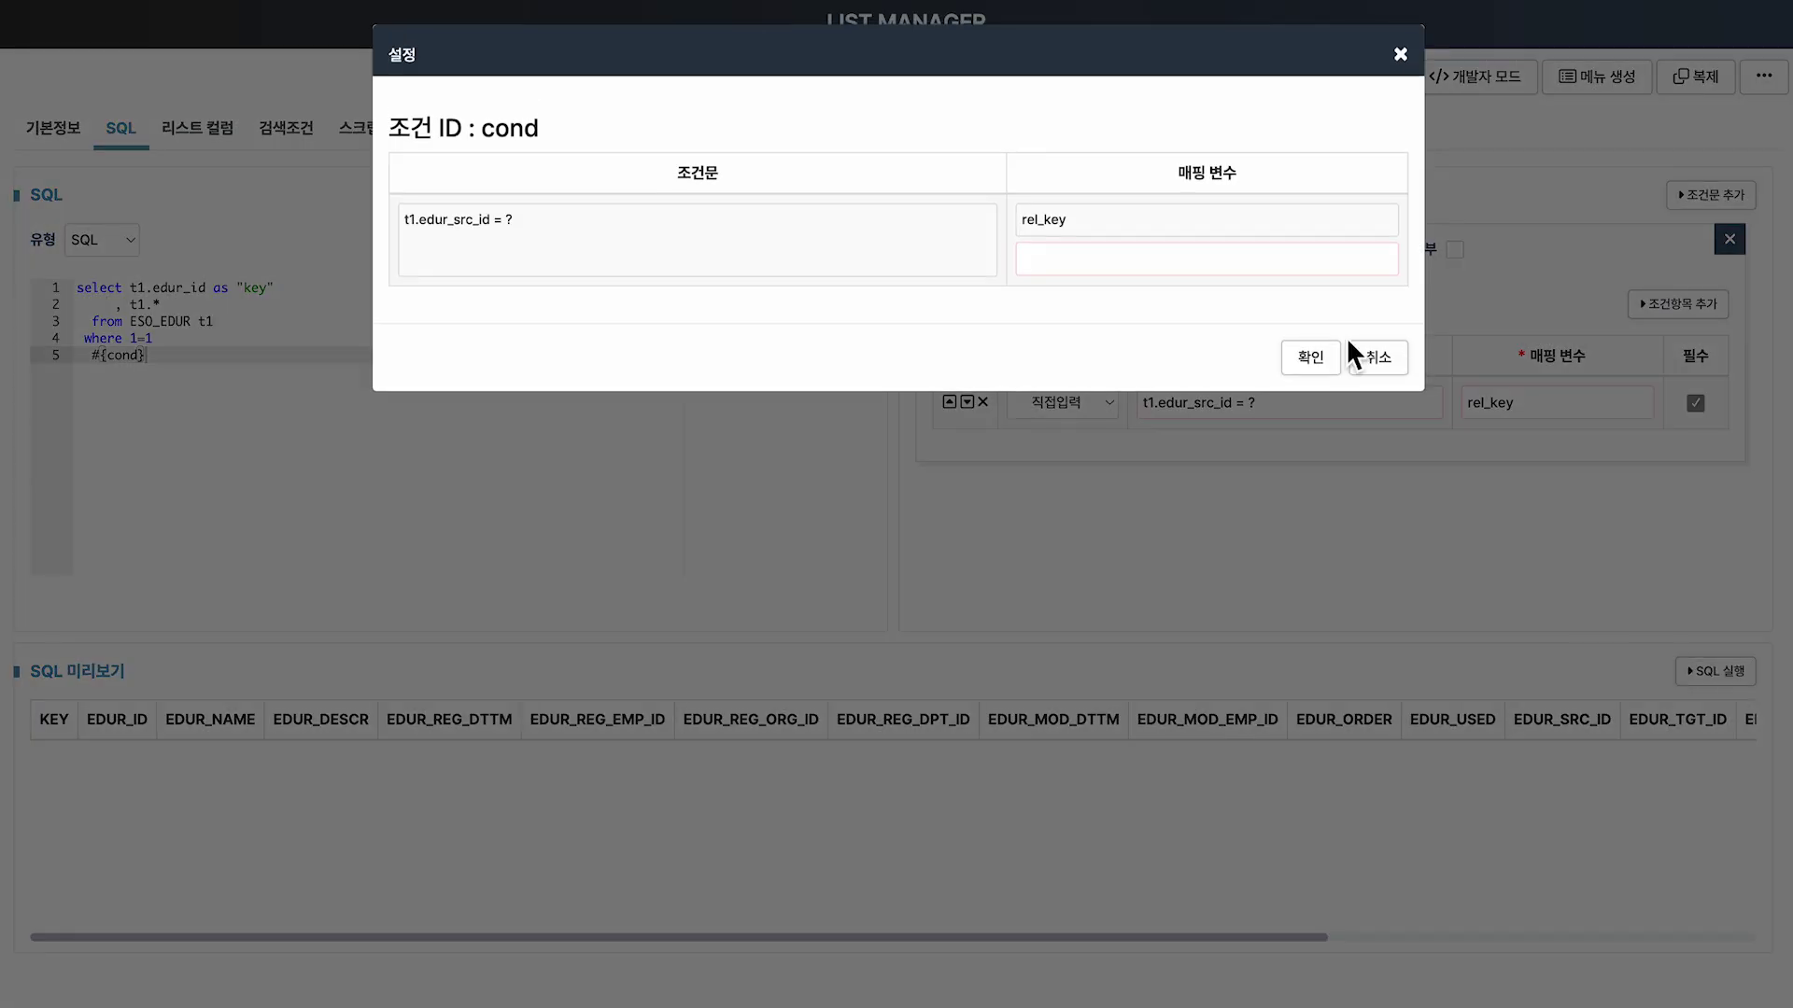
click(1332, 264)
text(EDU00118)
click(1305, 353)
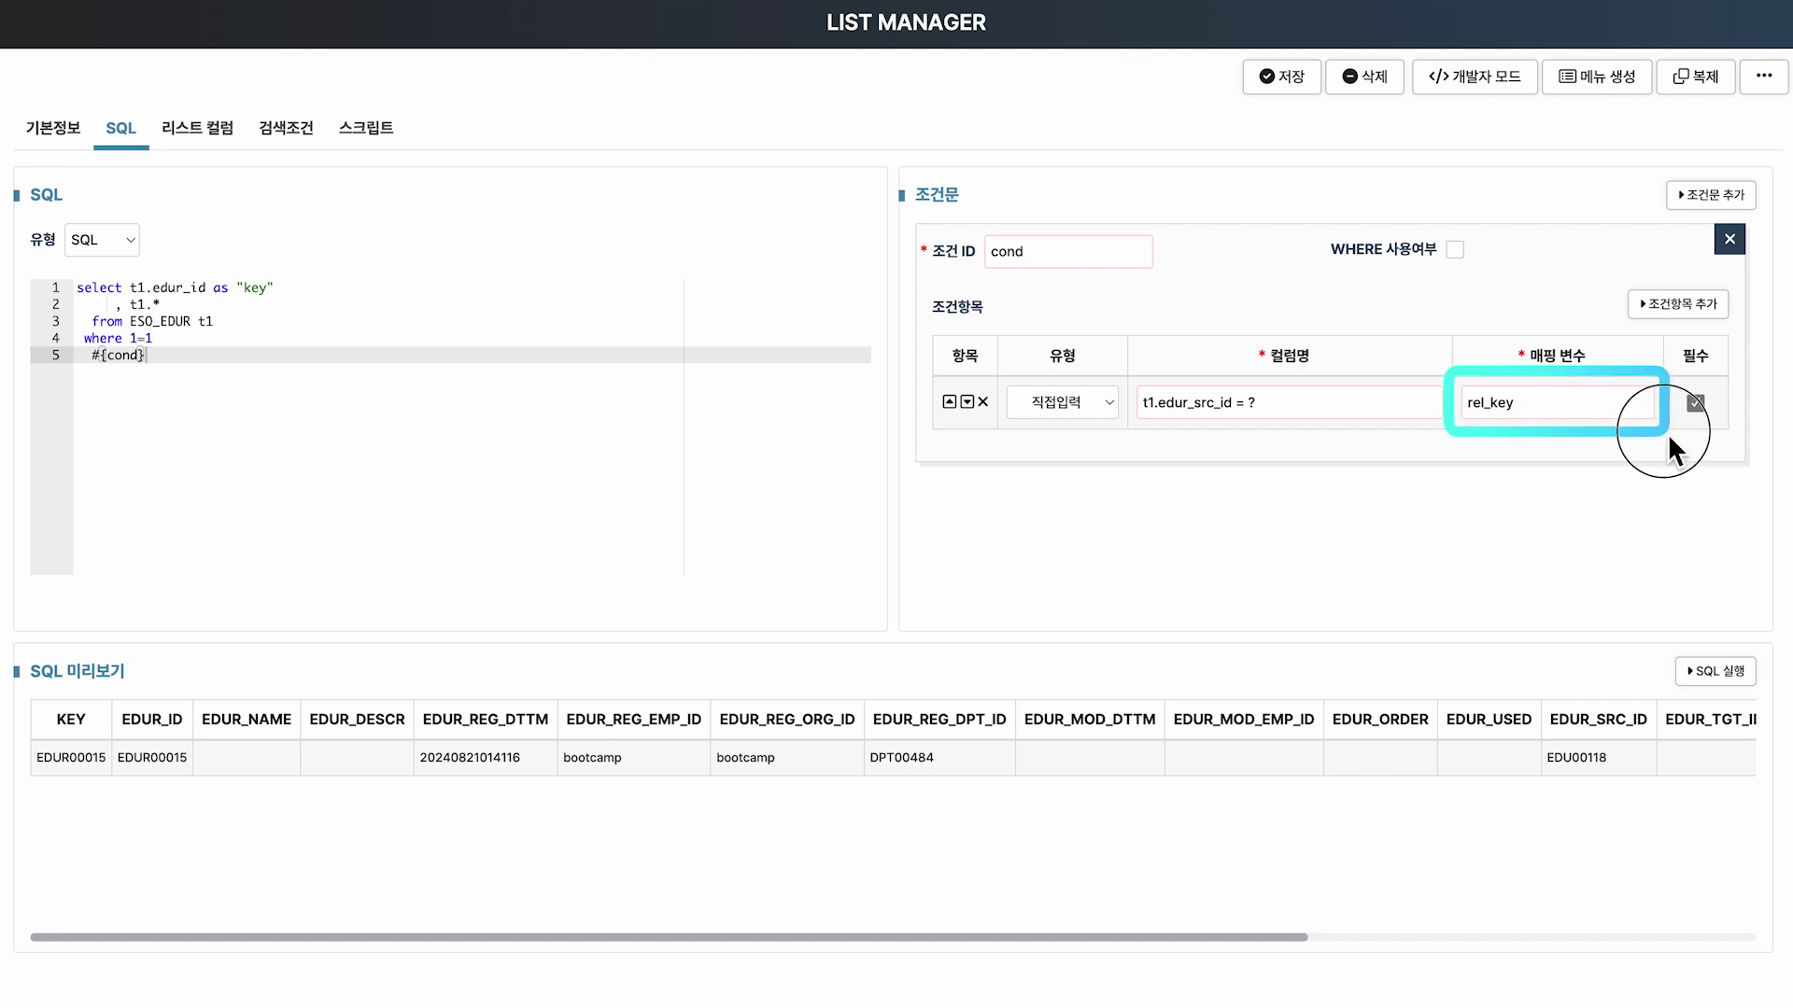
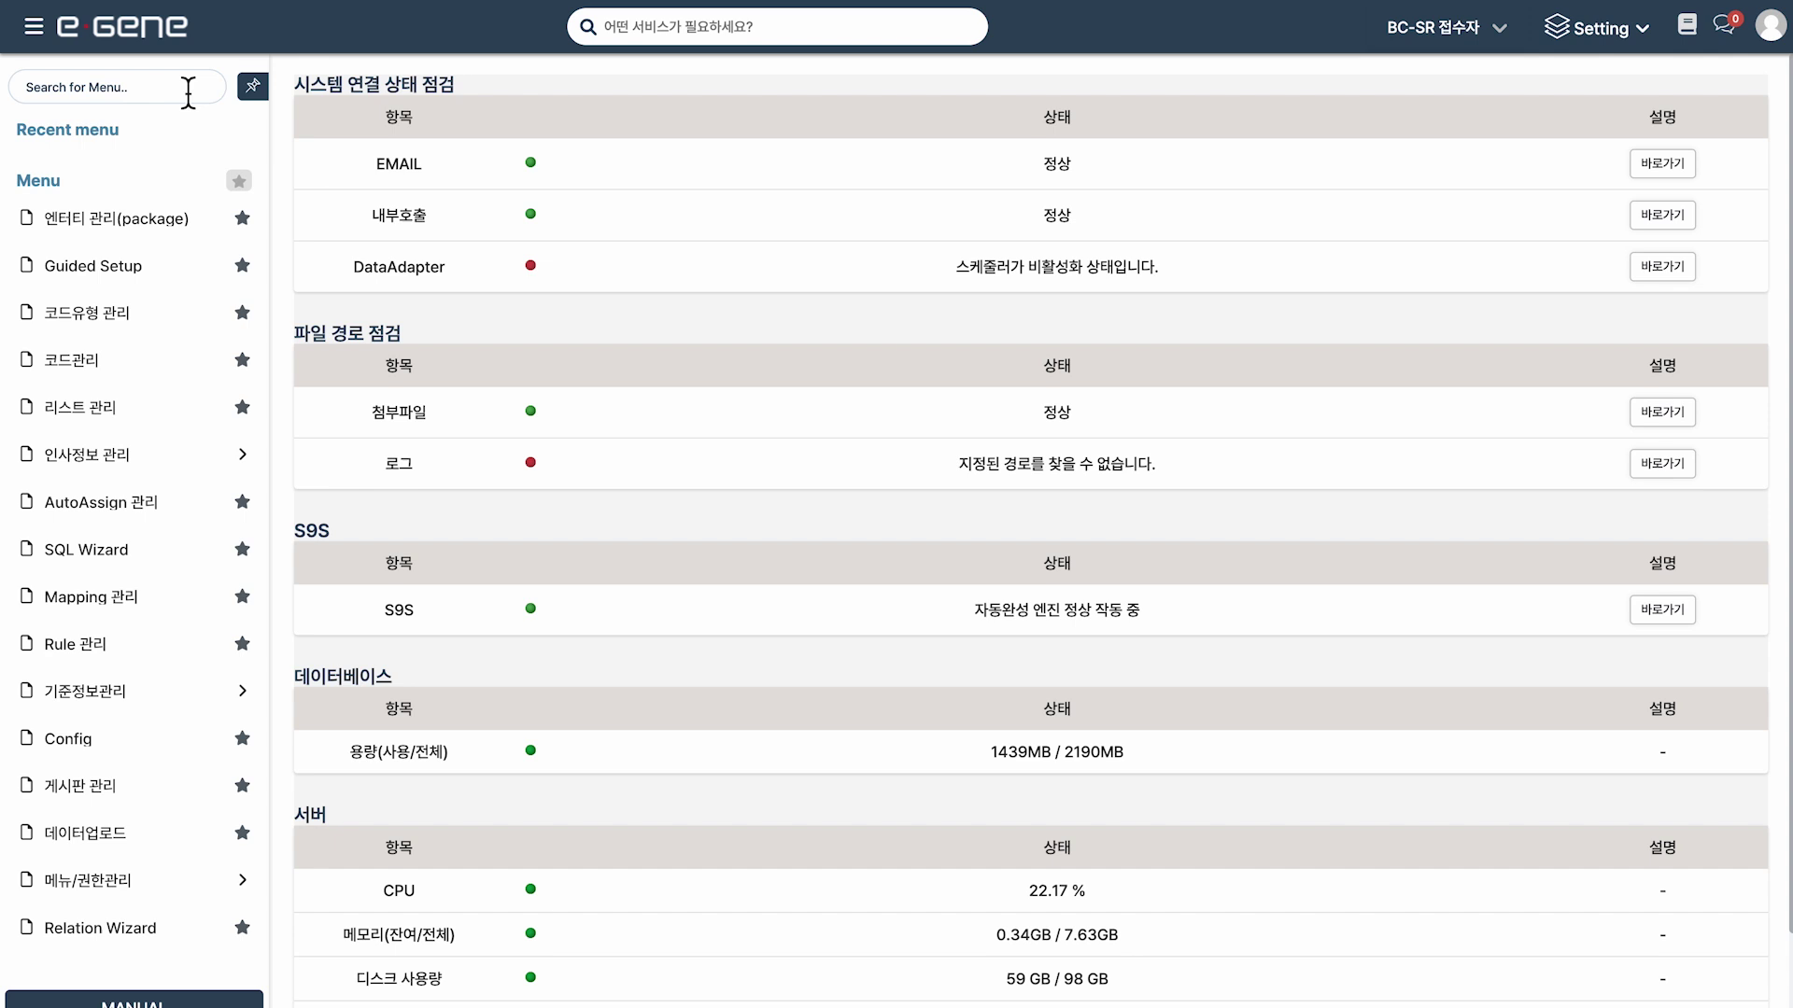
Search the menu for 'Relation', open the Relation Wizard and start a new relation.
click(188, 92)
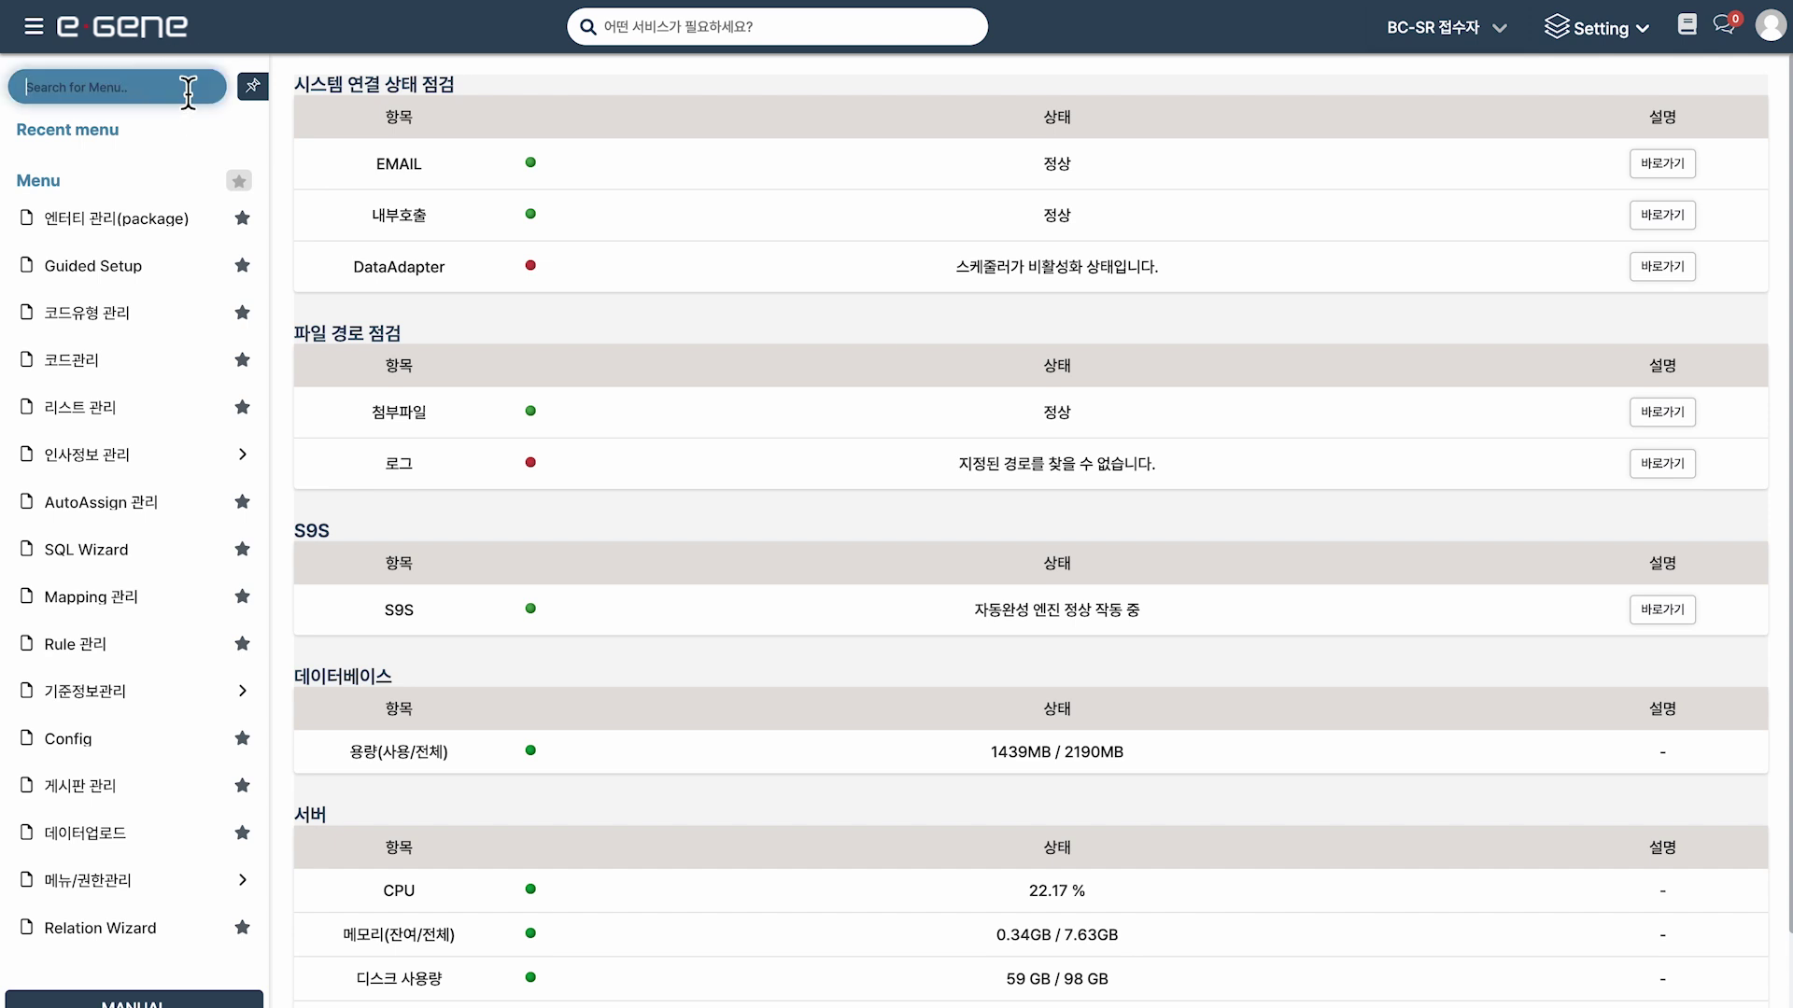
text(Relation)
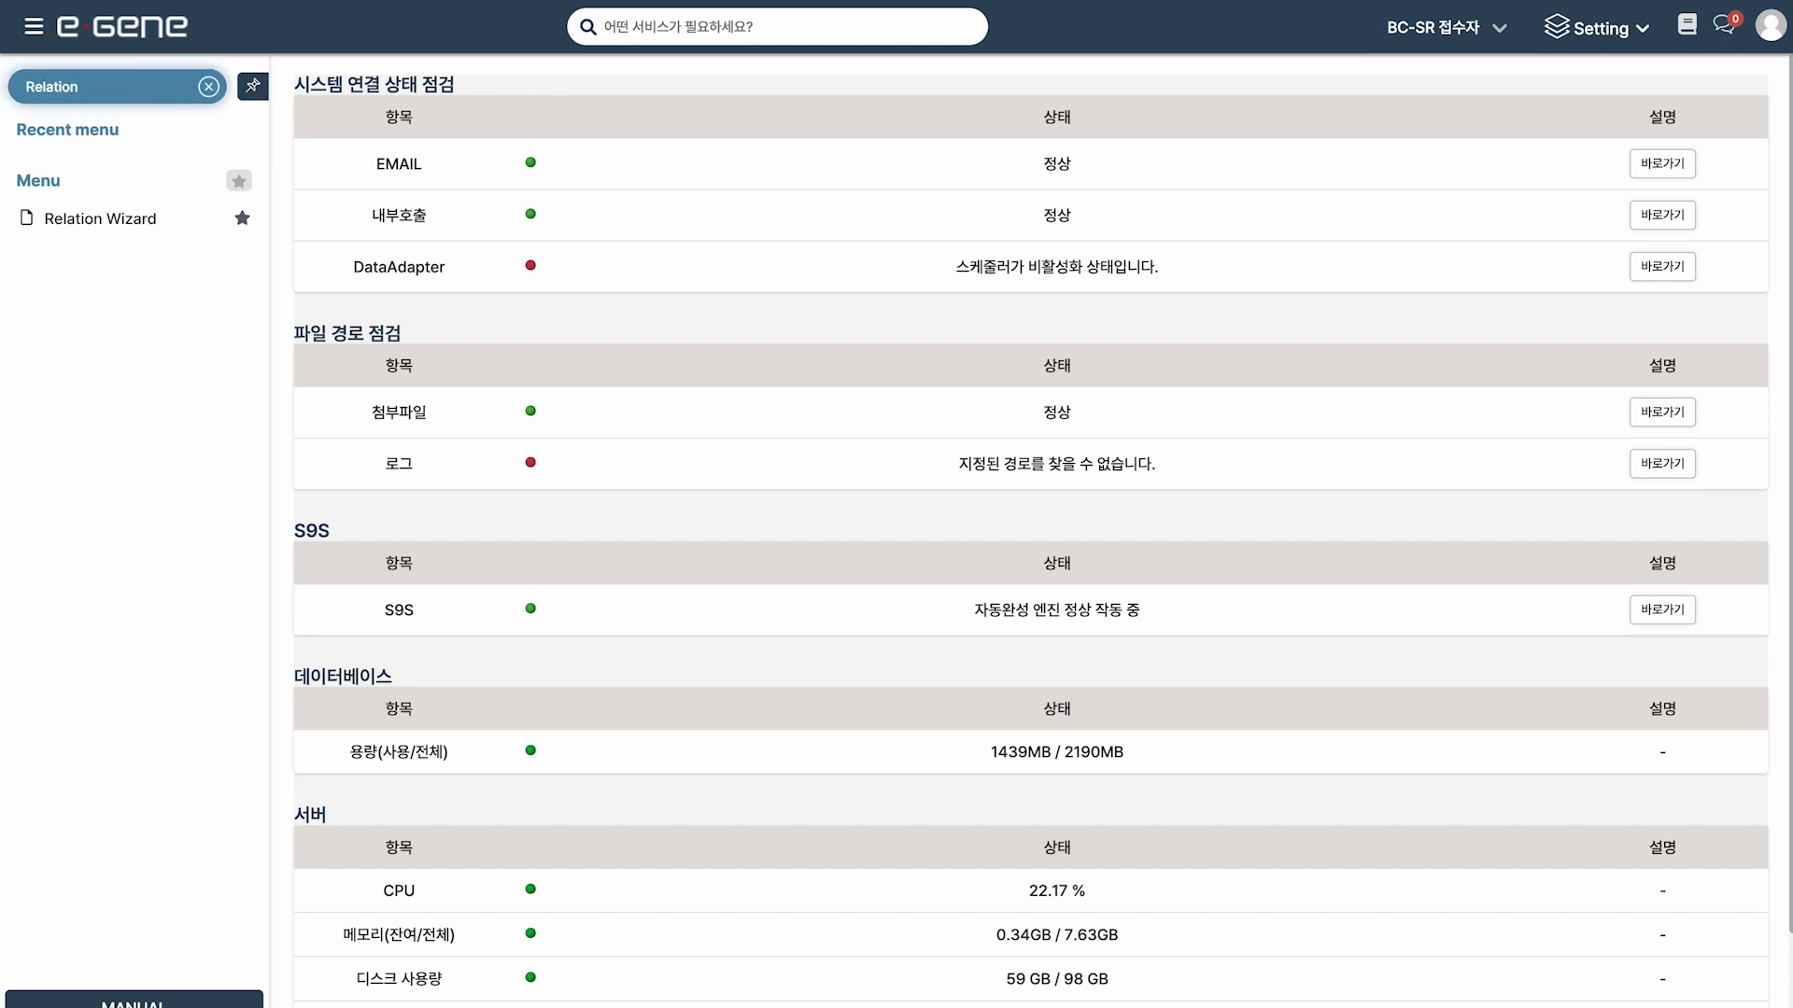
click(86, 224)
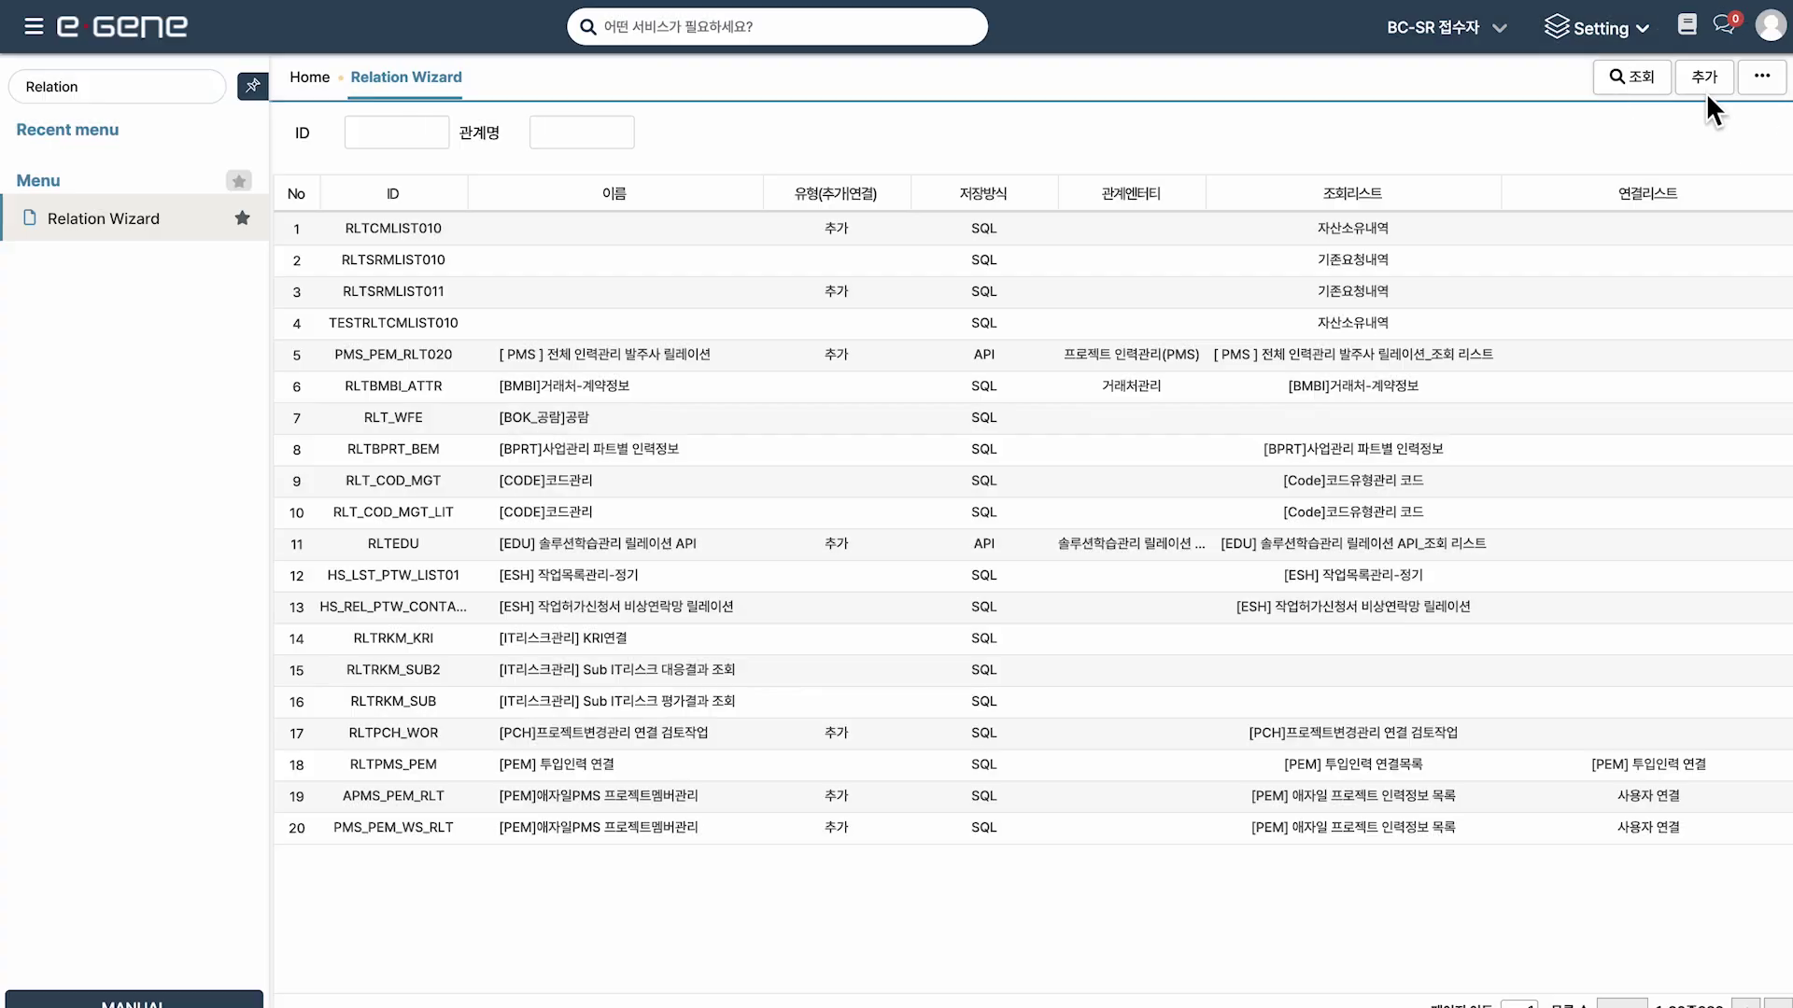
click(1706, 92)
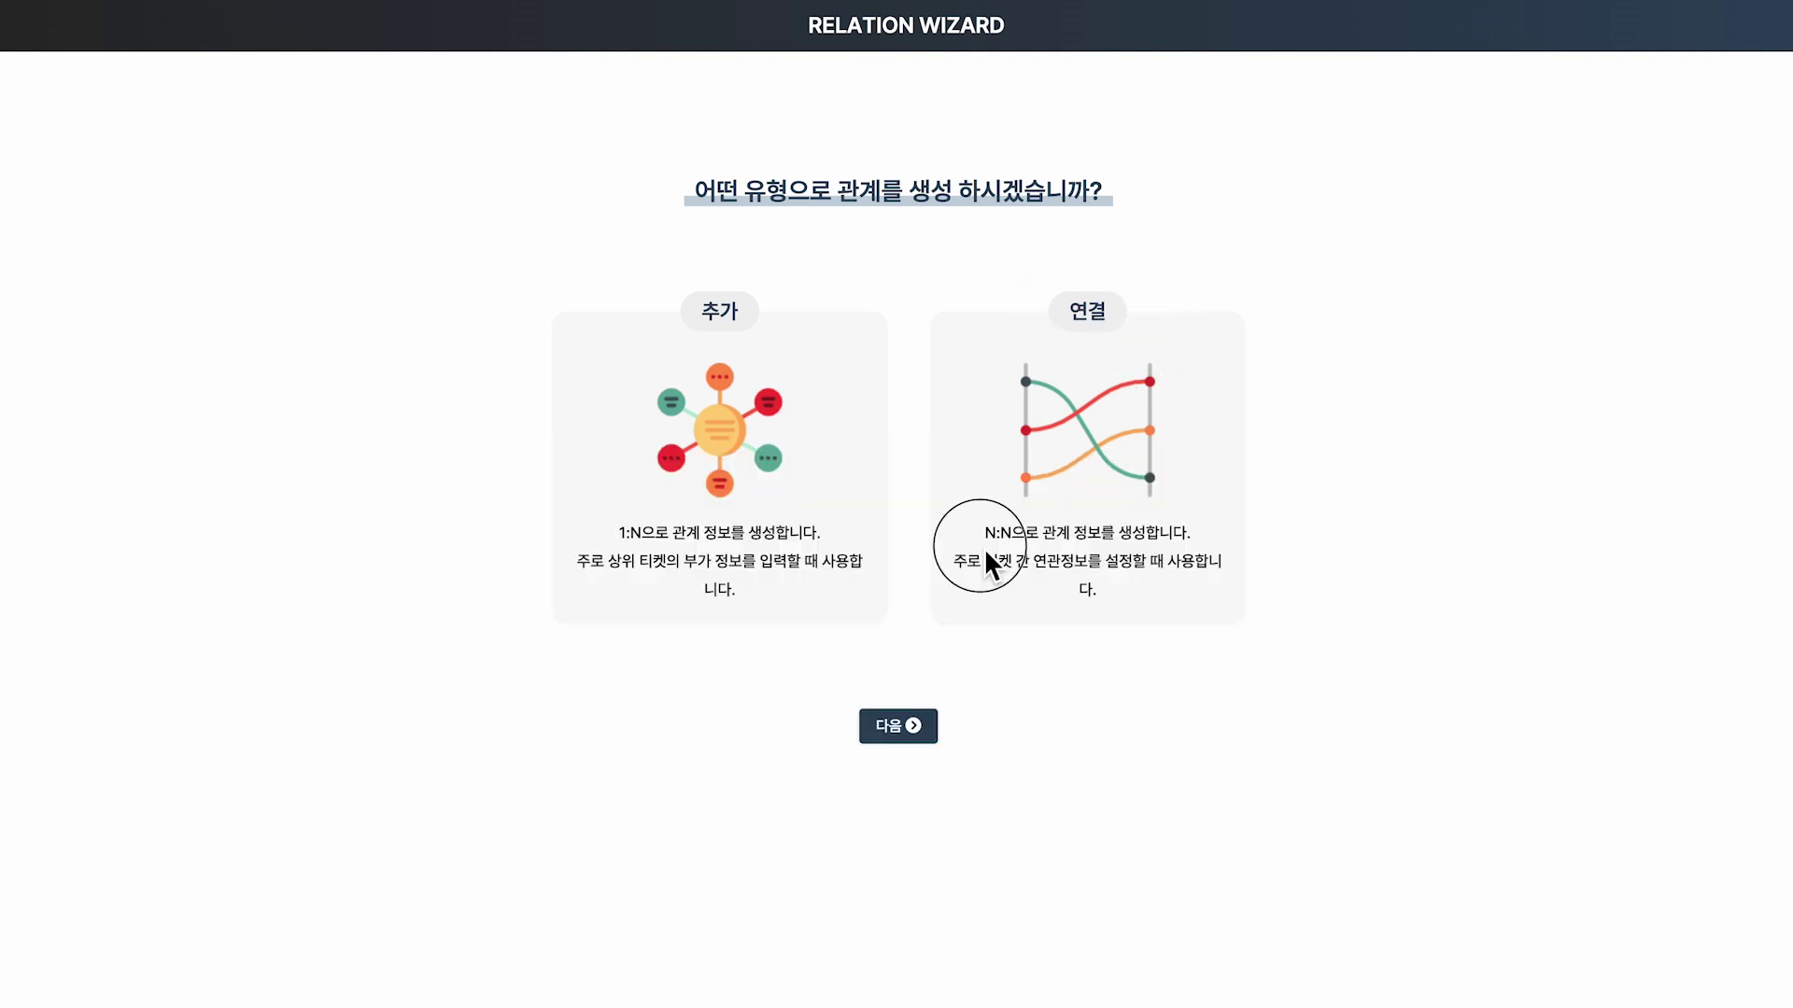
Pick the 연결 (N:N) relation type and continue to the 기본정보 step.
drag(981, 545, 1140, 578)
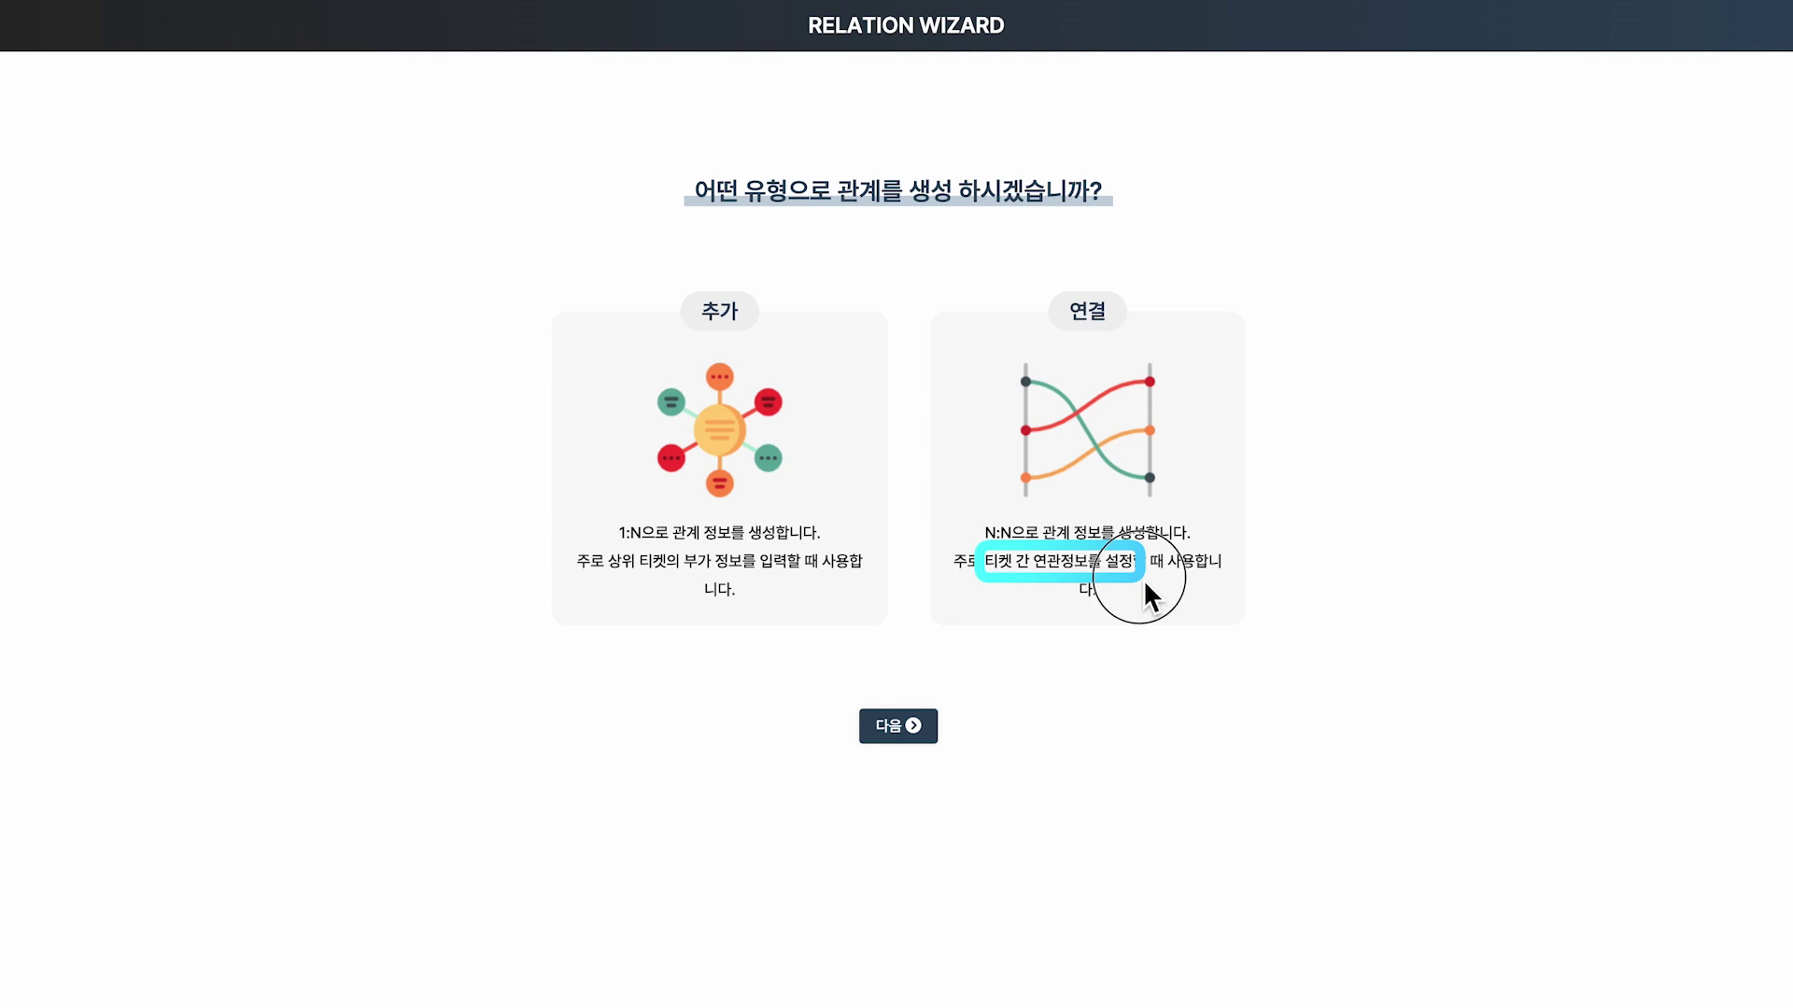
key(Escape)
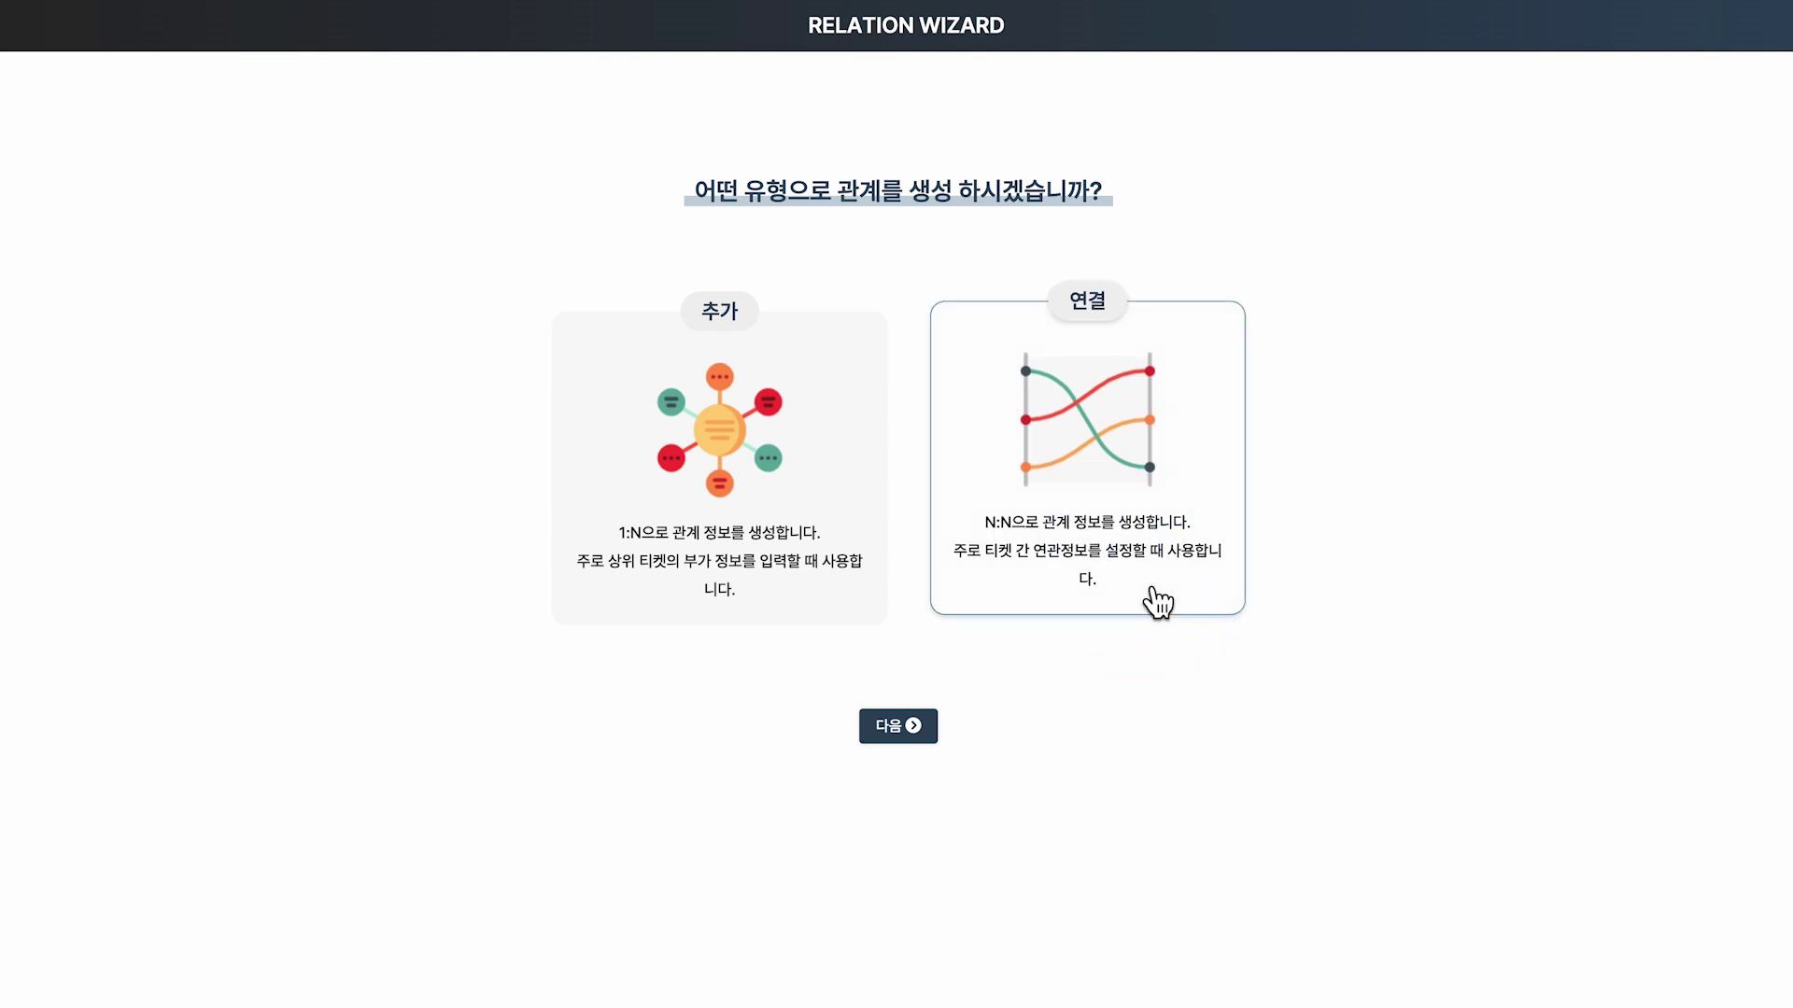
click(1157, 602)
click(934, 750)
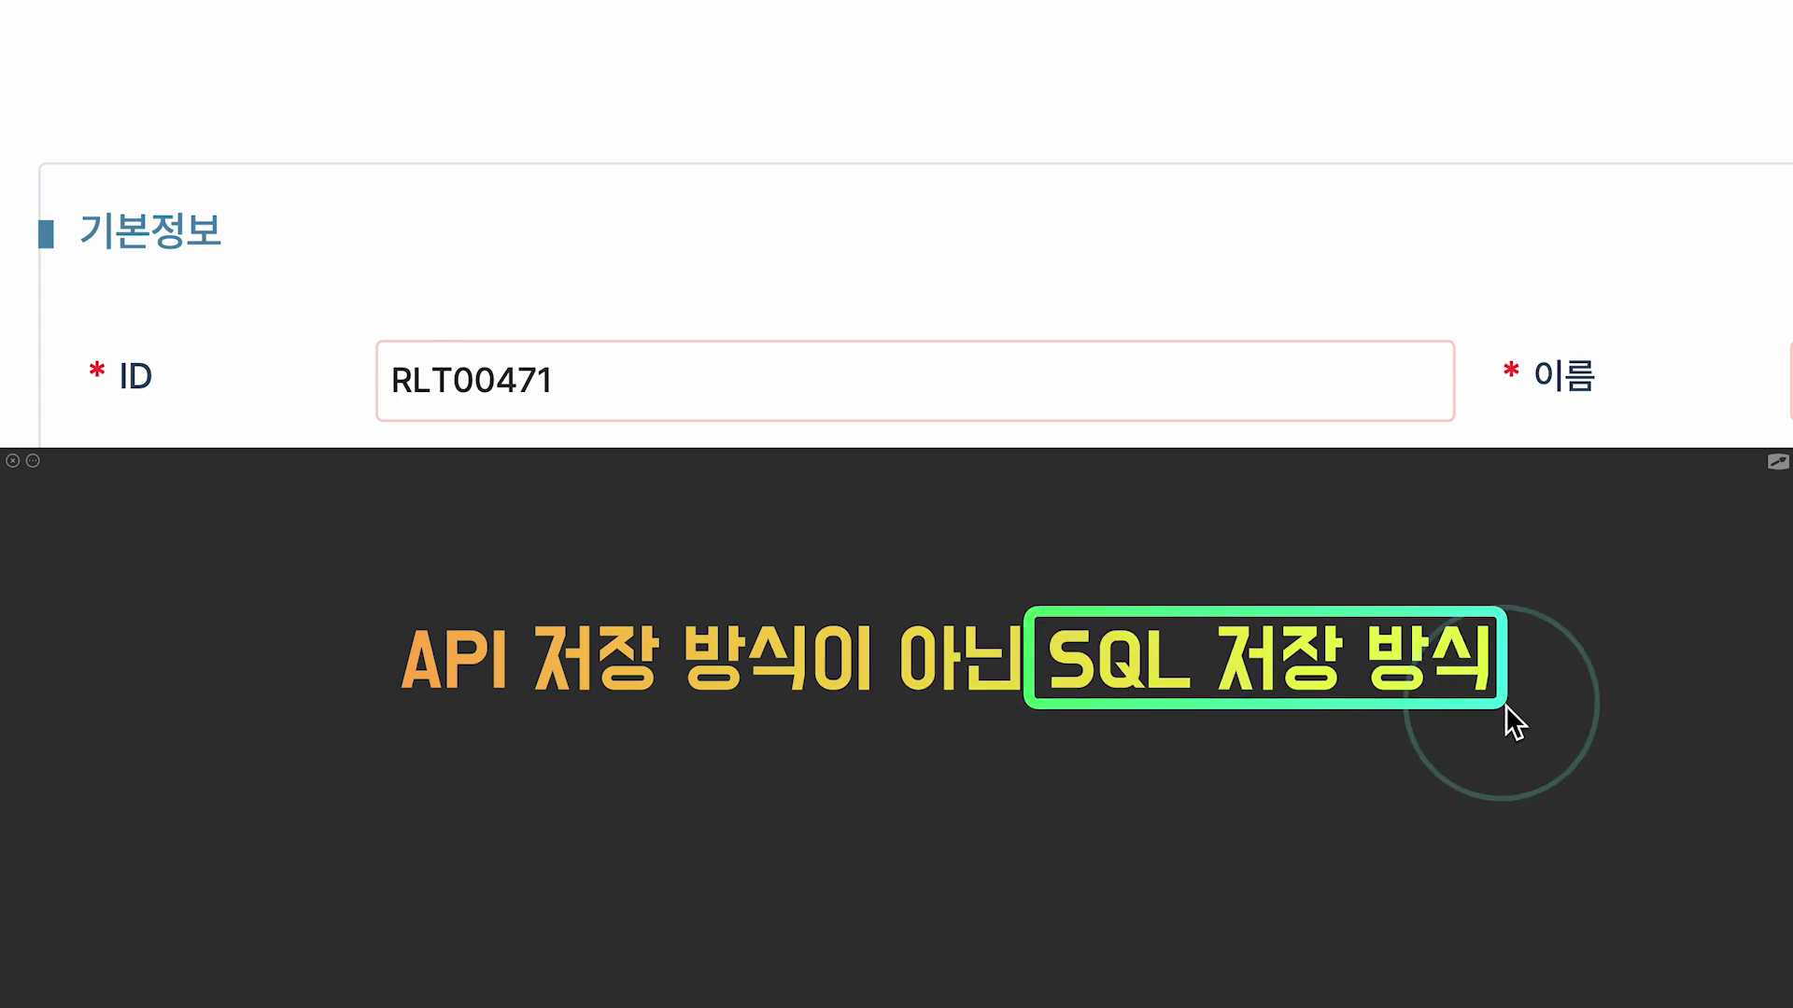
Replace the relation ID with RLTEDU_SQL and name it '[EDU] 솔루션학습관리 릴레이션 SQL'.
click(620, 384)
drag(620, 384, 380, 380)
key(BackSpace)
text(RLTEDU)
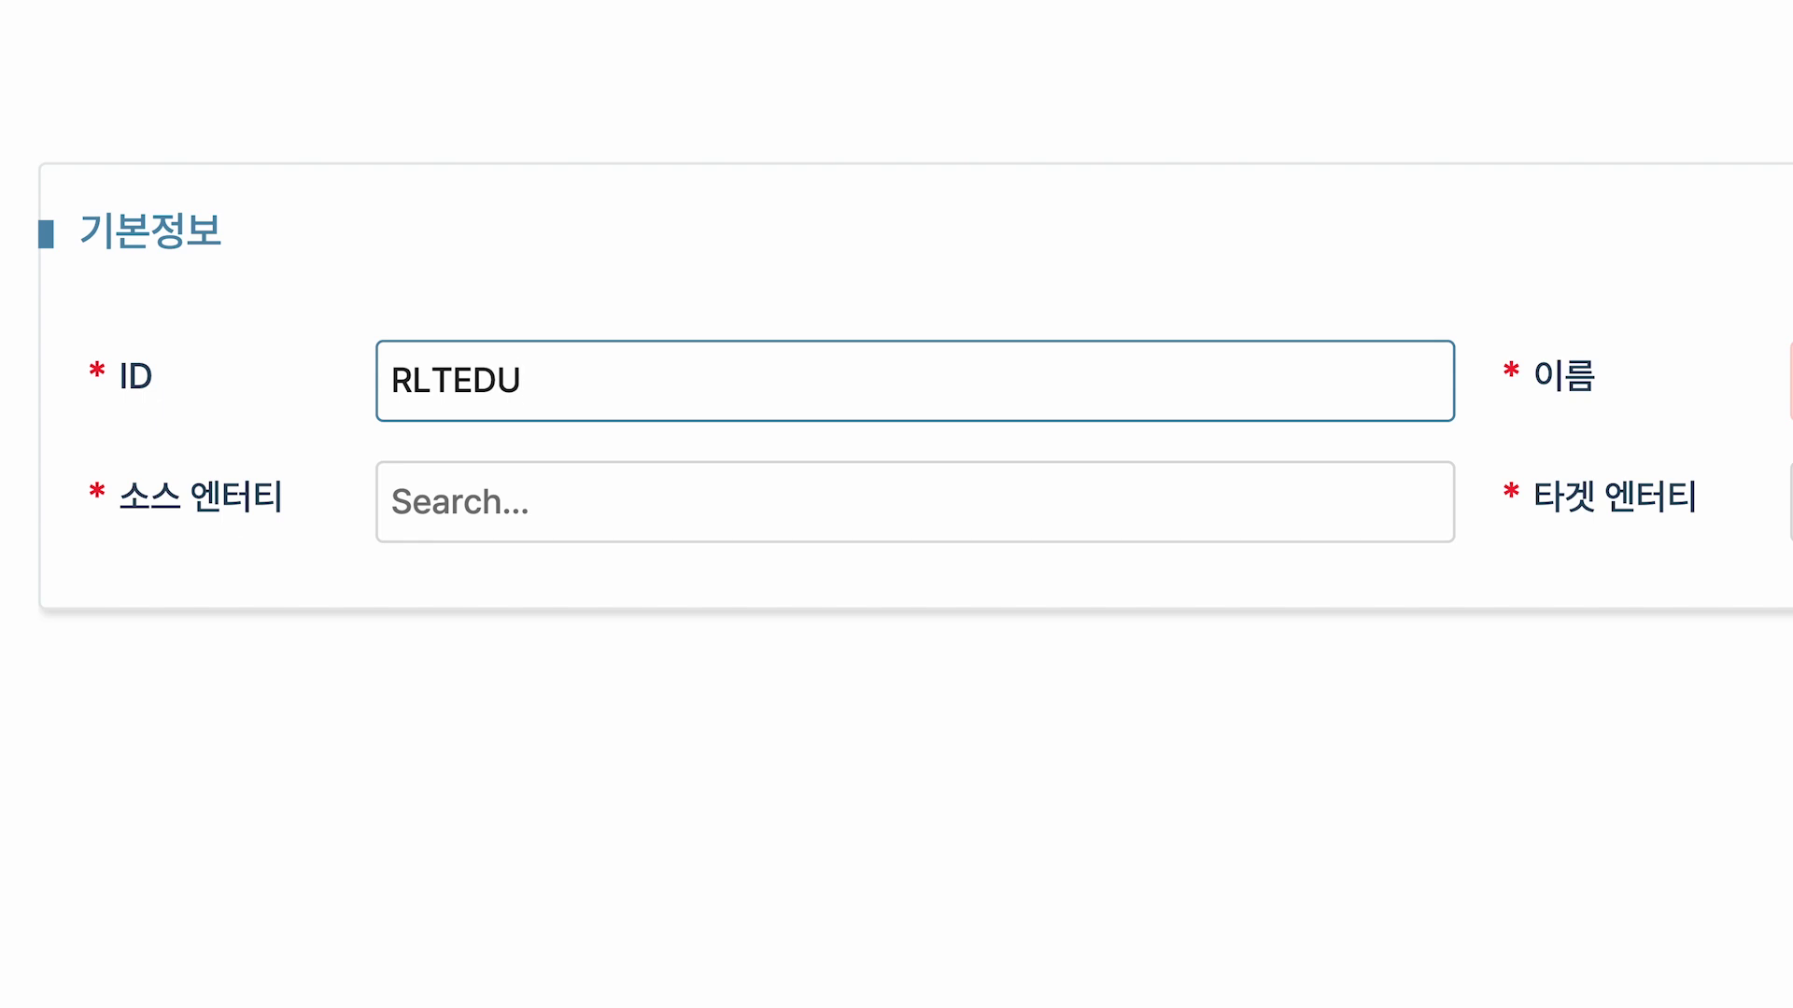
text(_SQL)
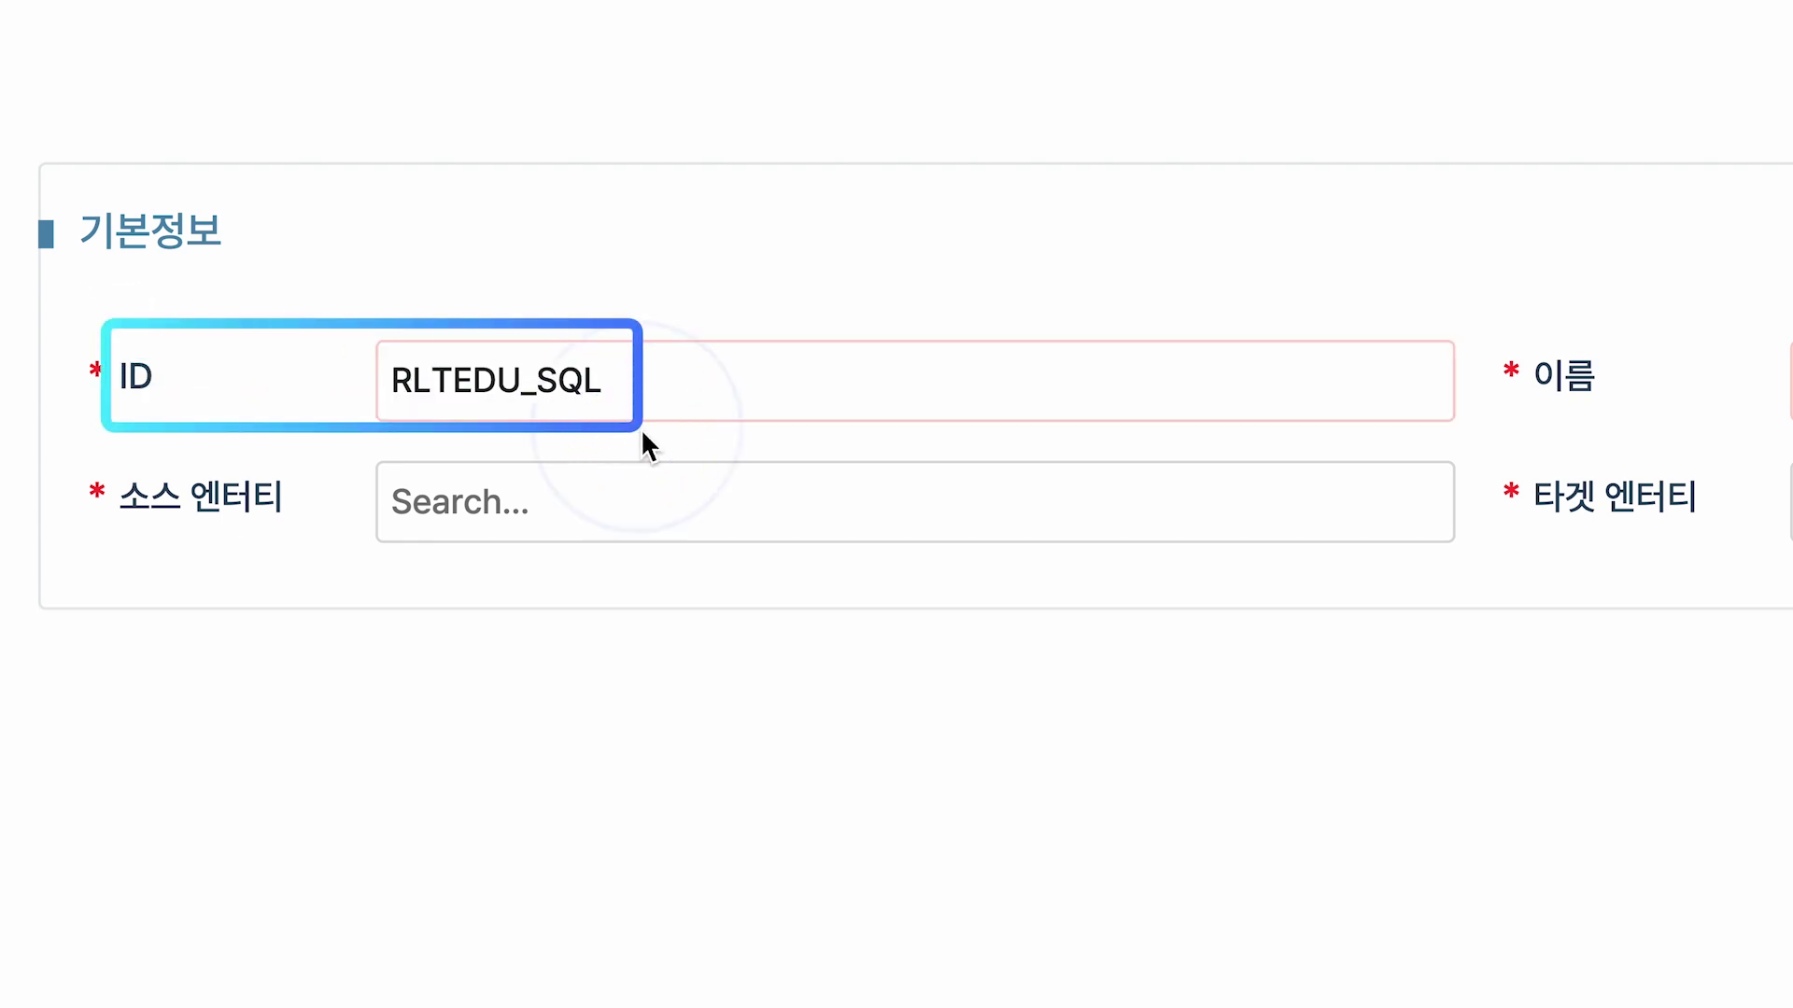
key(Tab)
text([E)
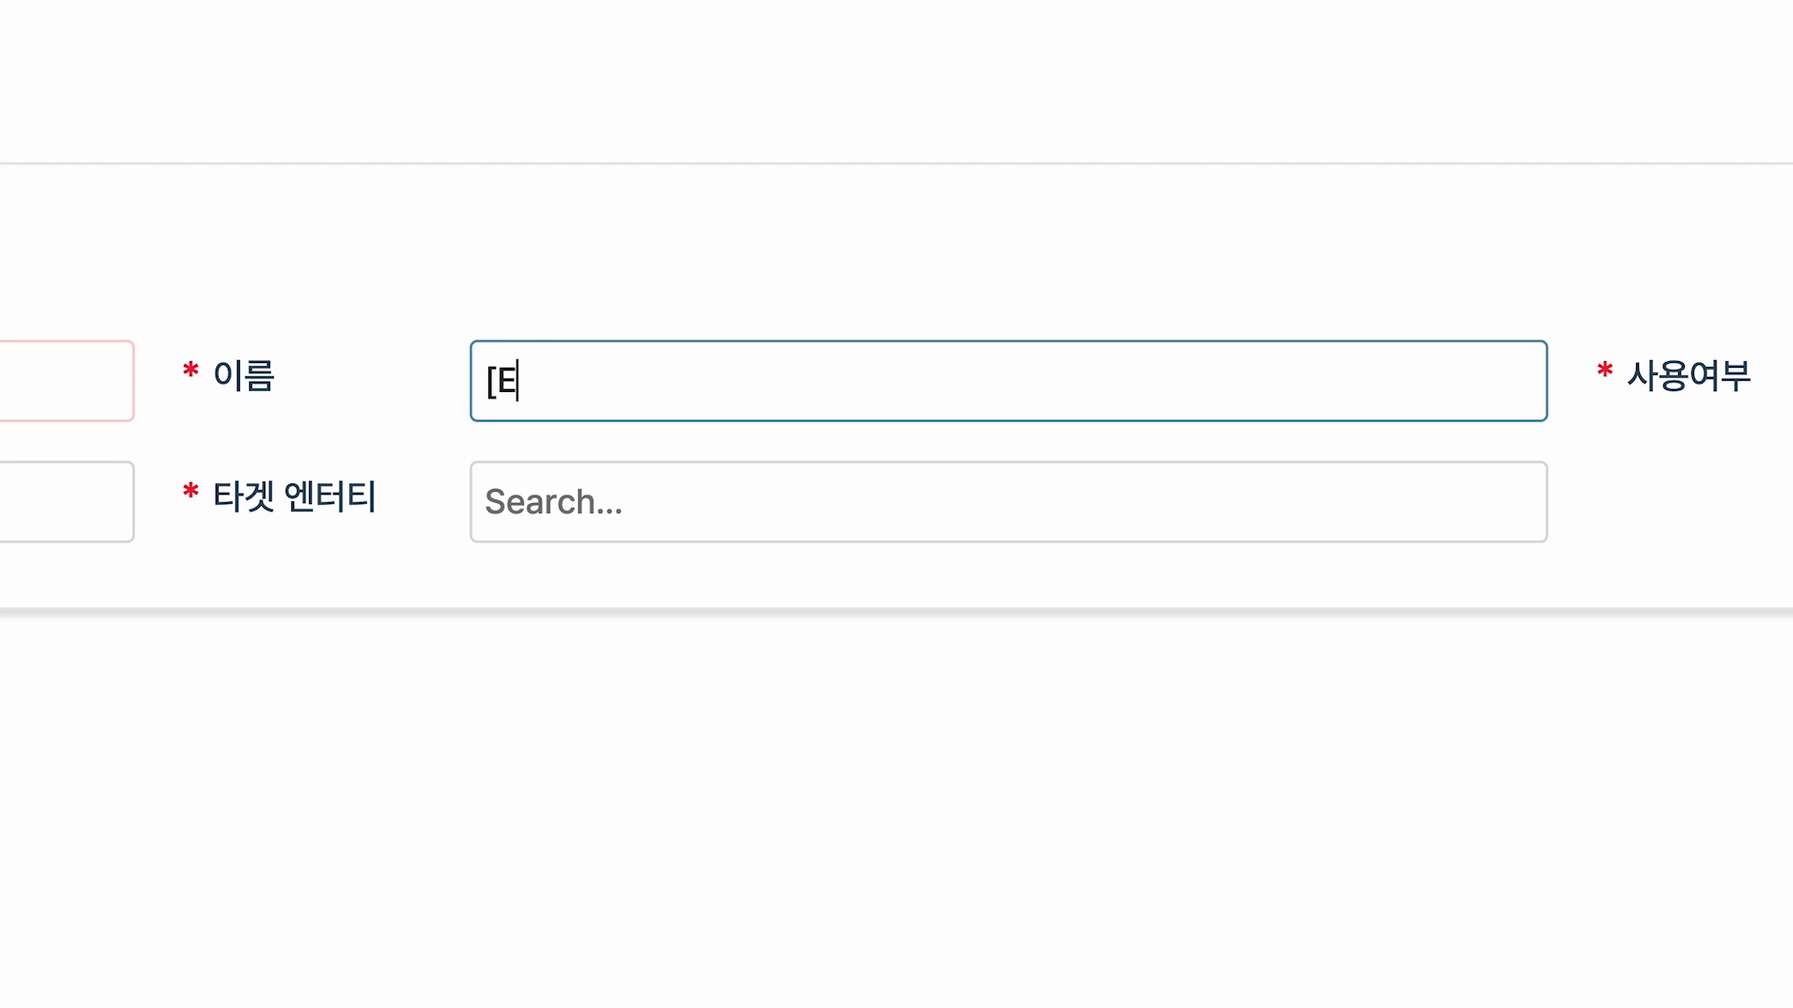
text(DU] 솔루션학습관리 릴레이션 )
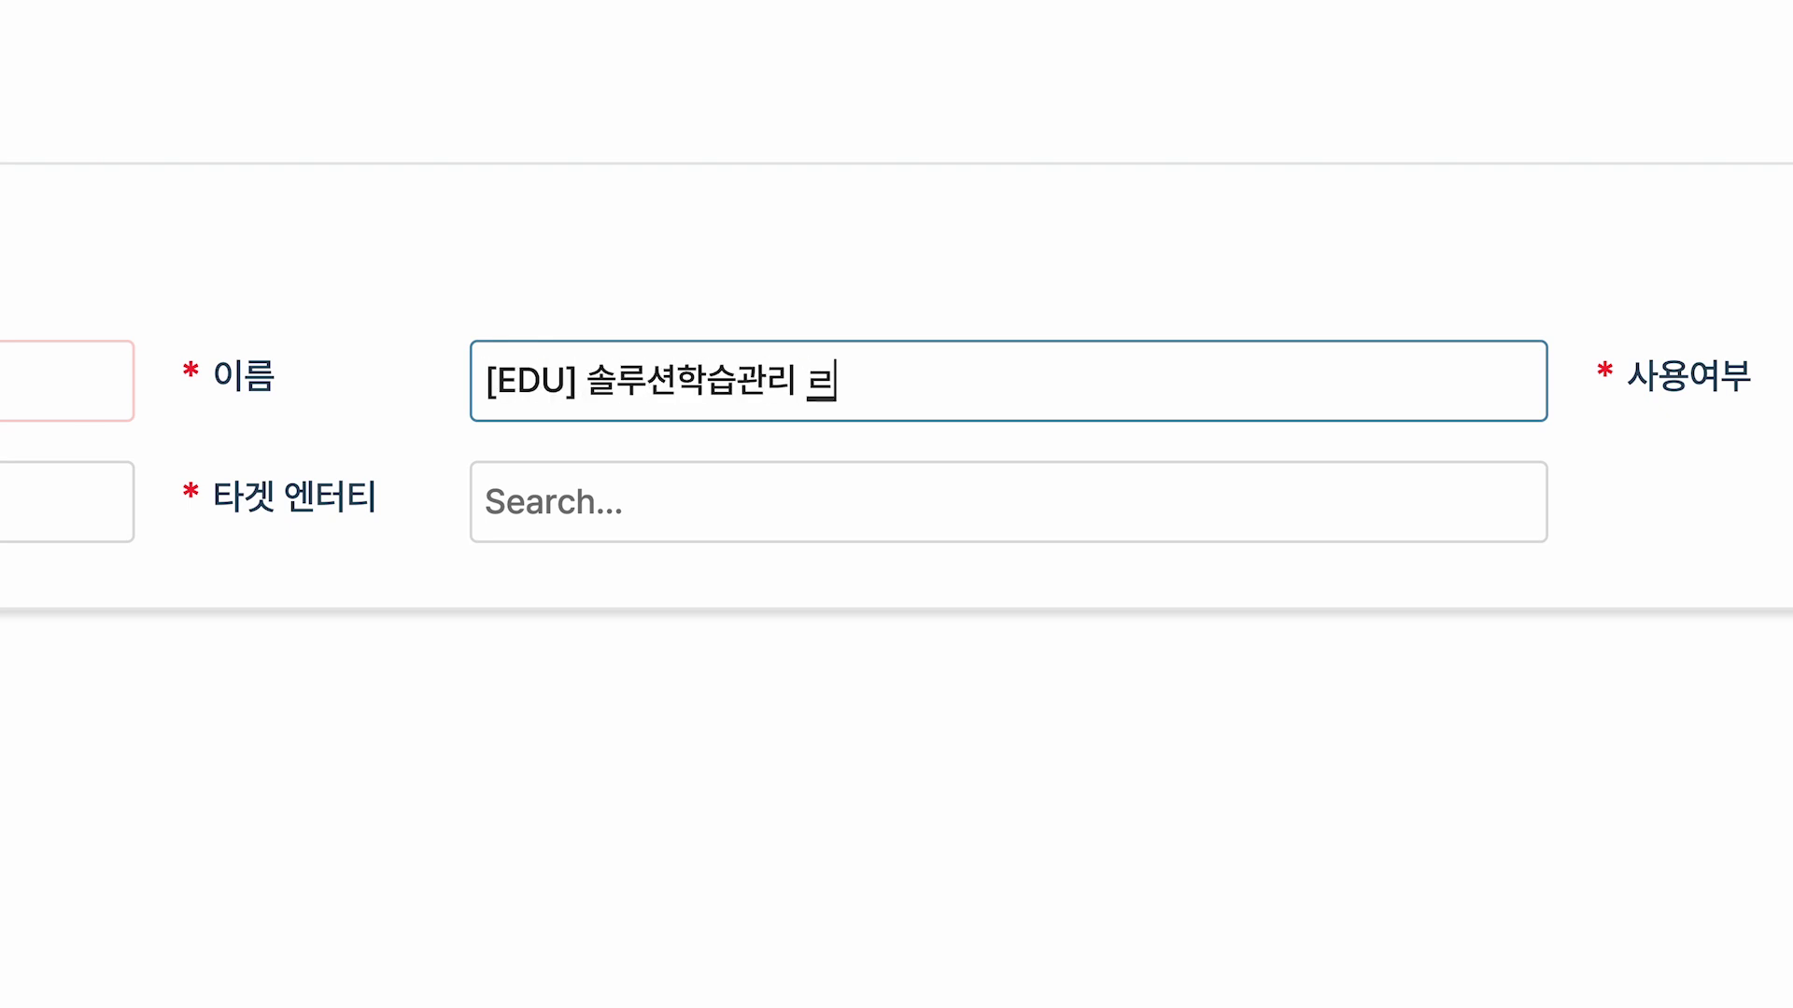
text(SQL)
Set the source entity to [EDU] 솔루션학습 and the target entity to [025] 직원.
drag(204, 325, 1028, 437)
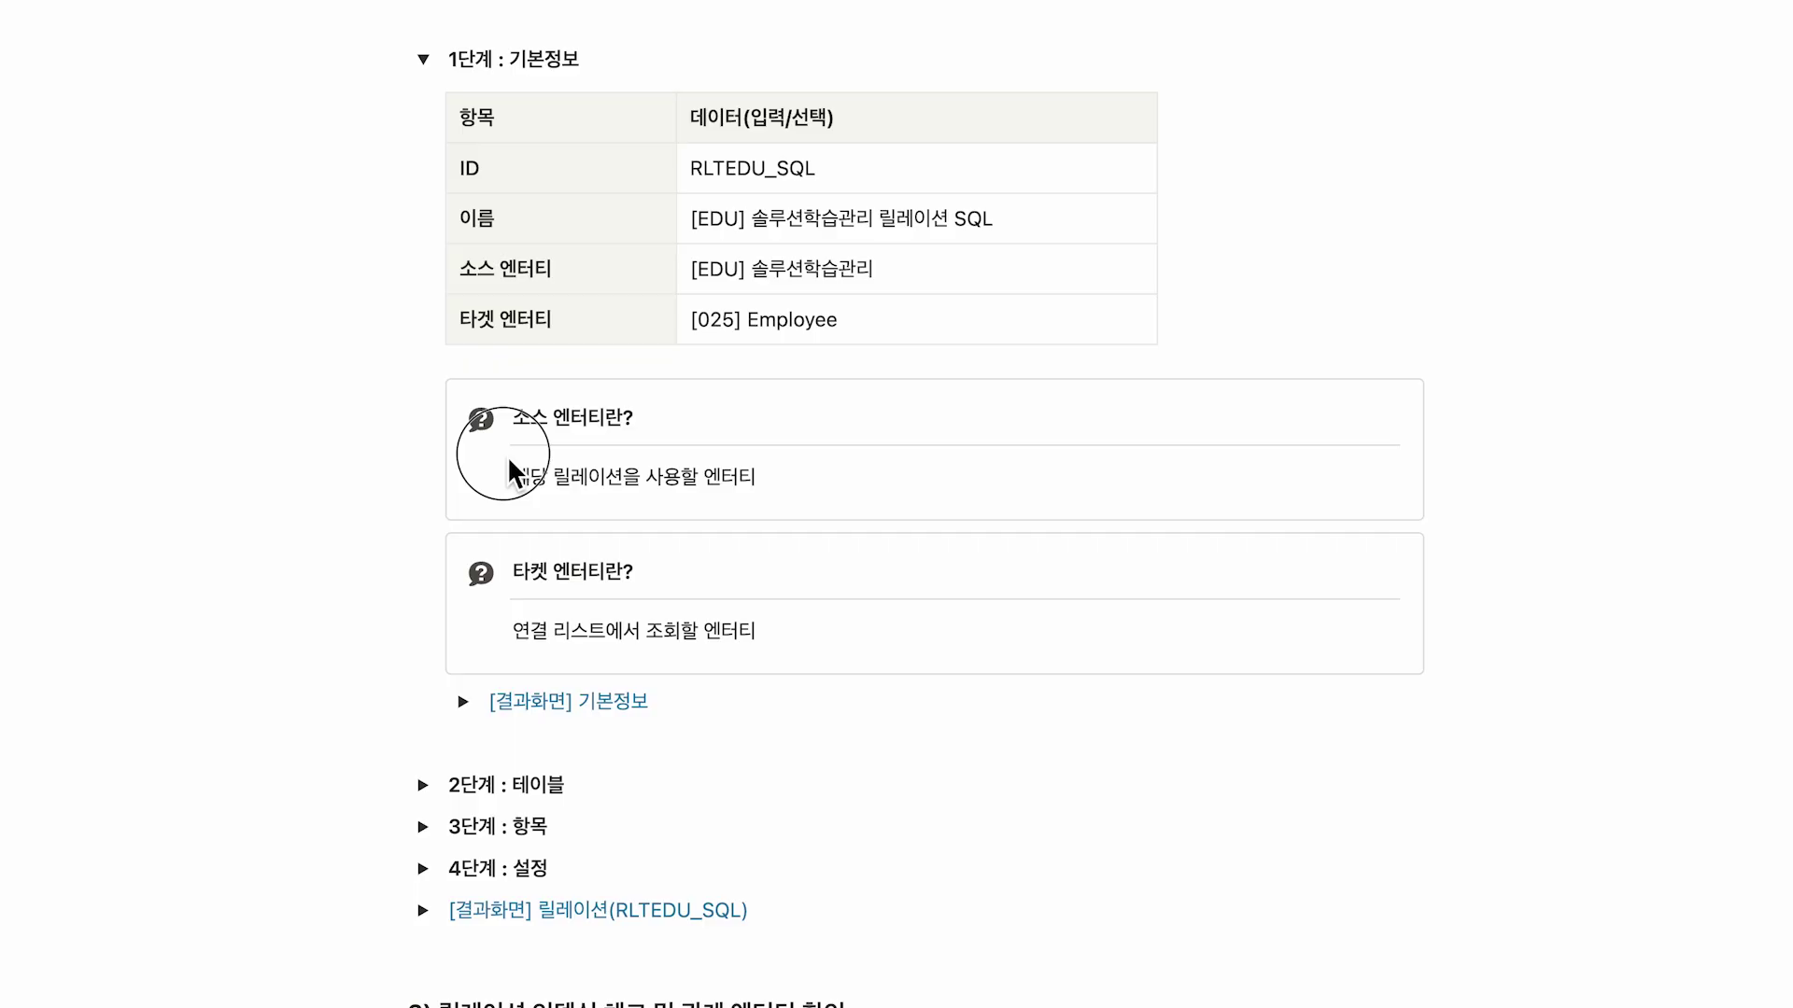
drag(501, 452, 783, 504)
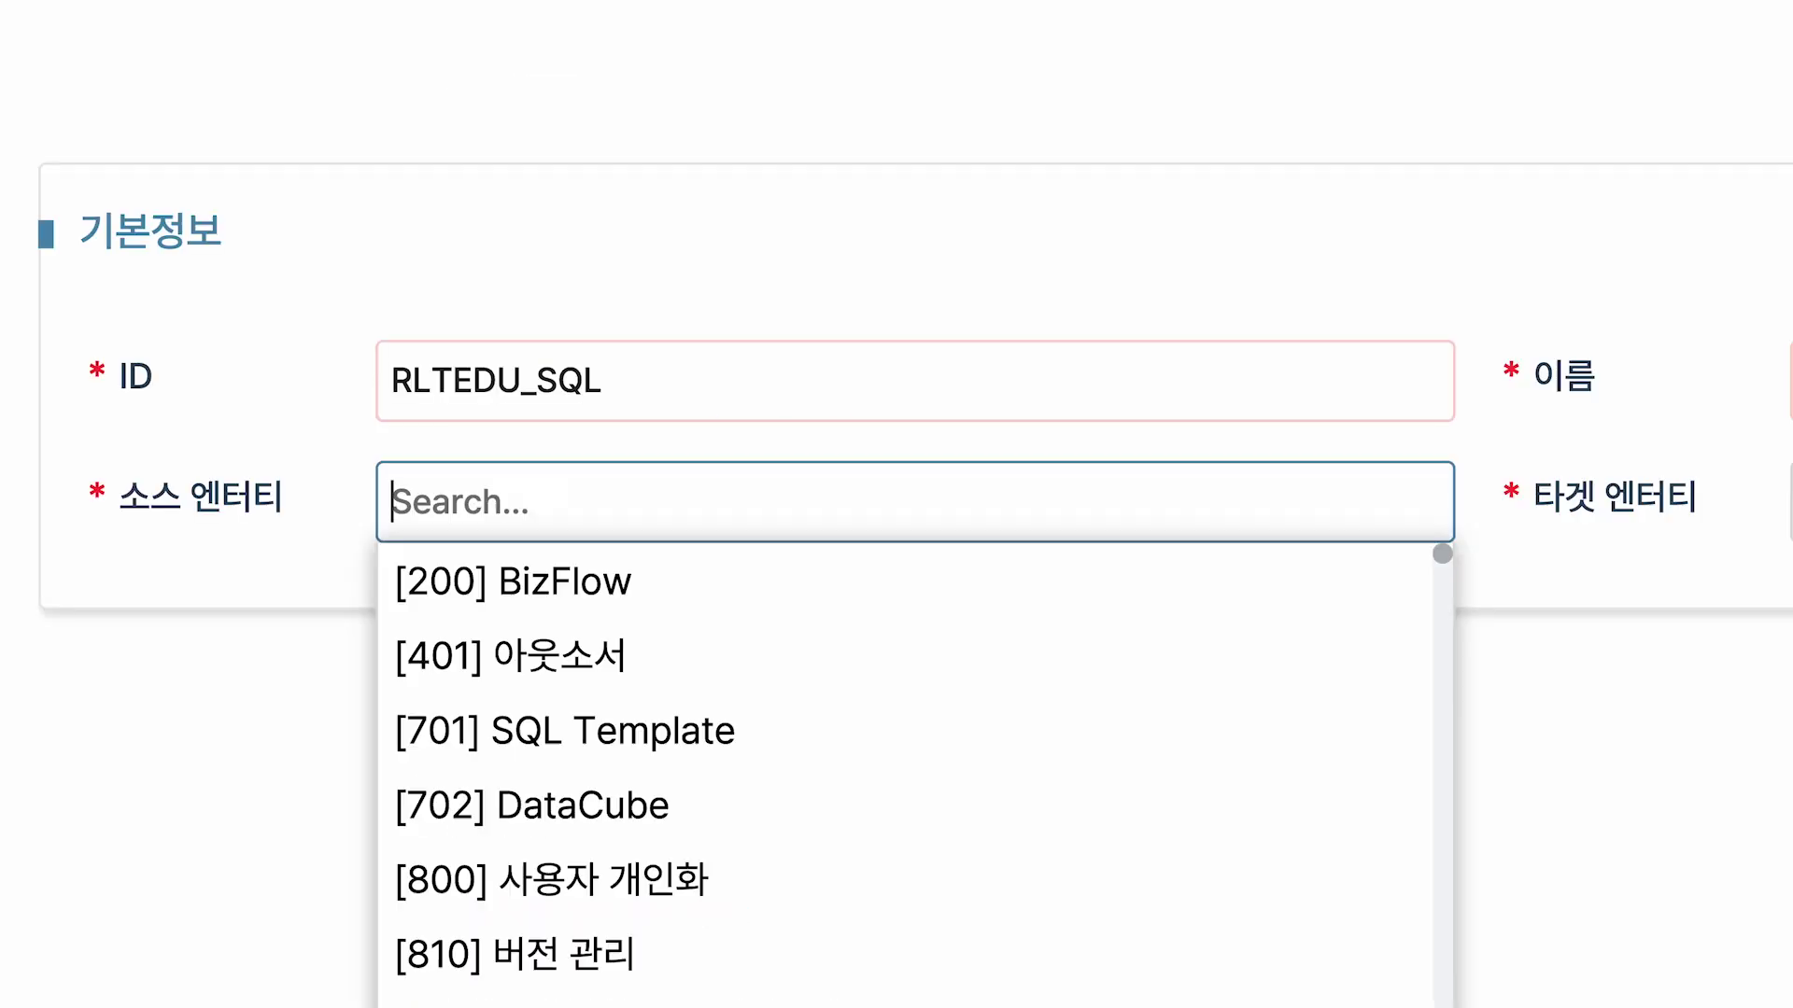
text(EDU)
click(730, 659)
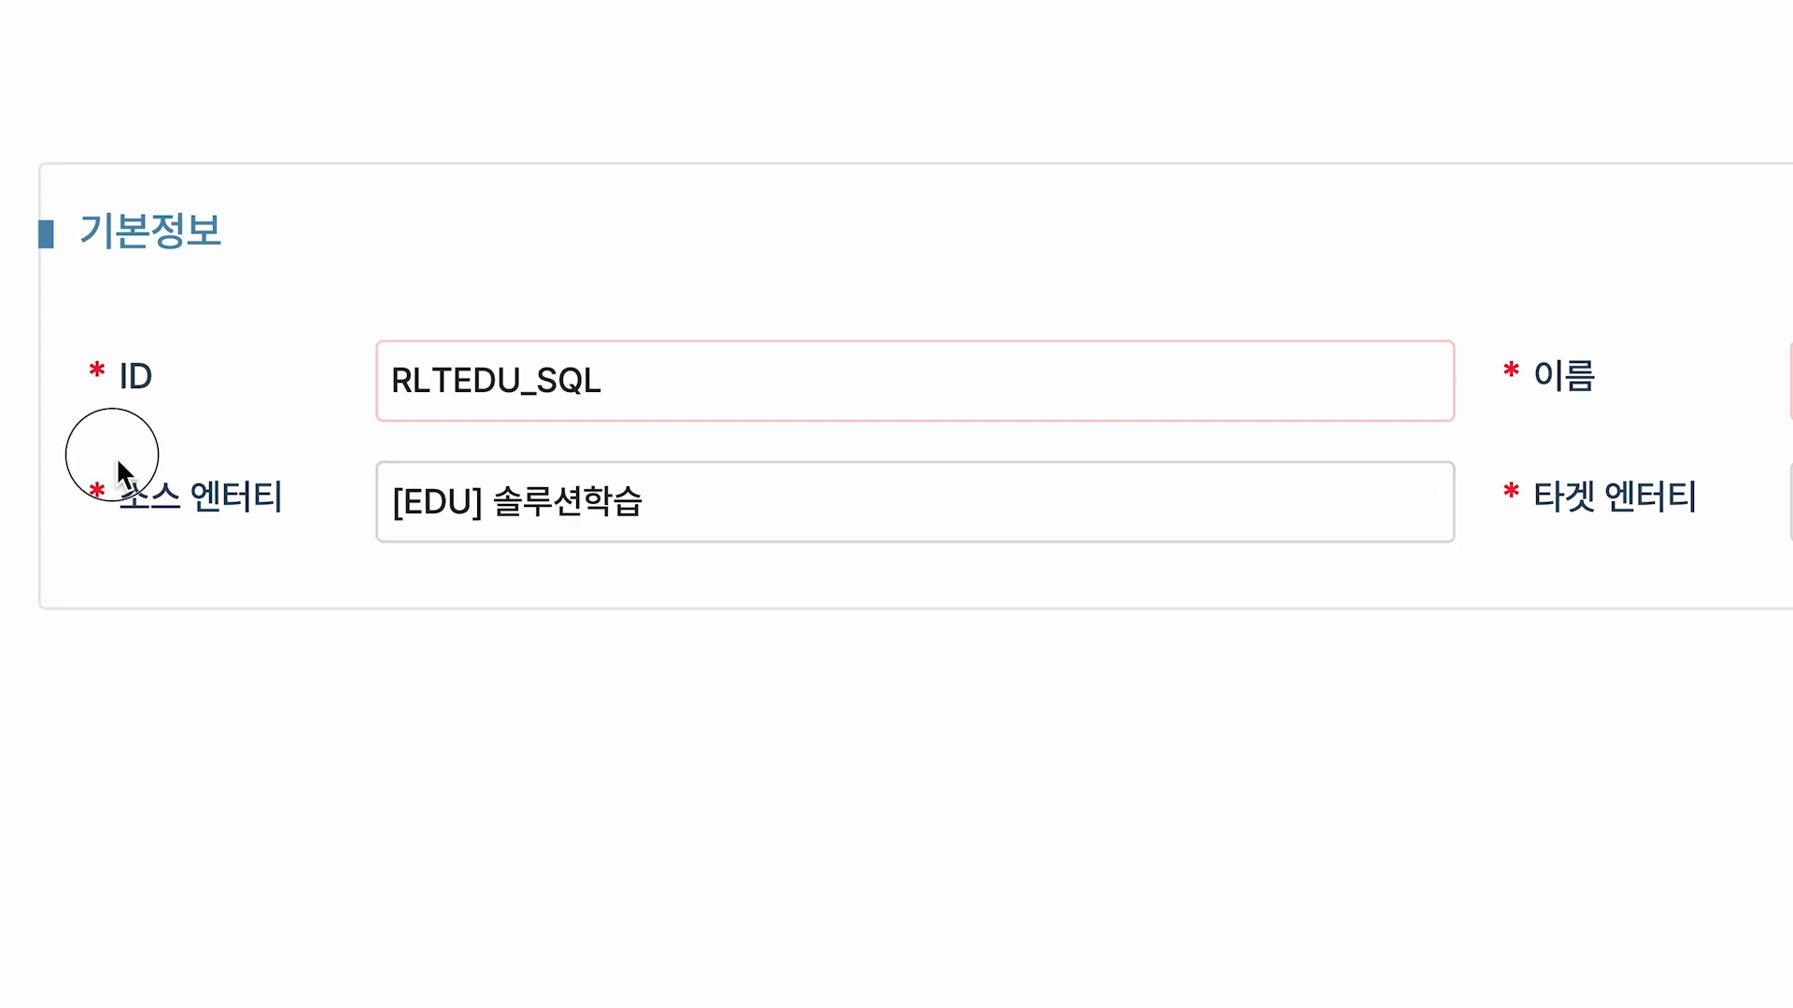
drag(116, 456, 674, 555)
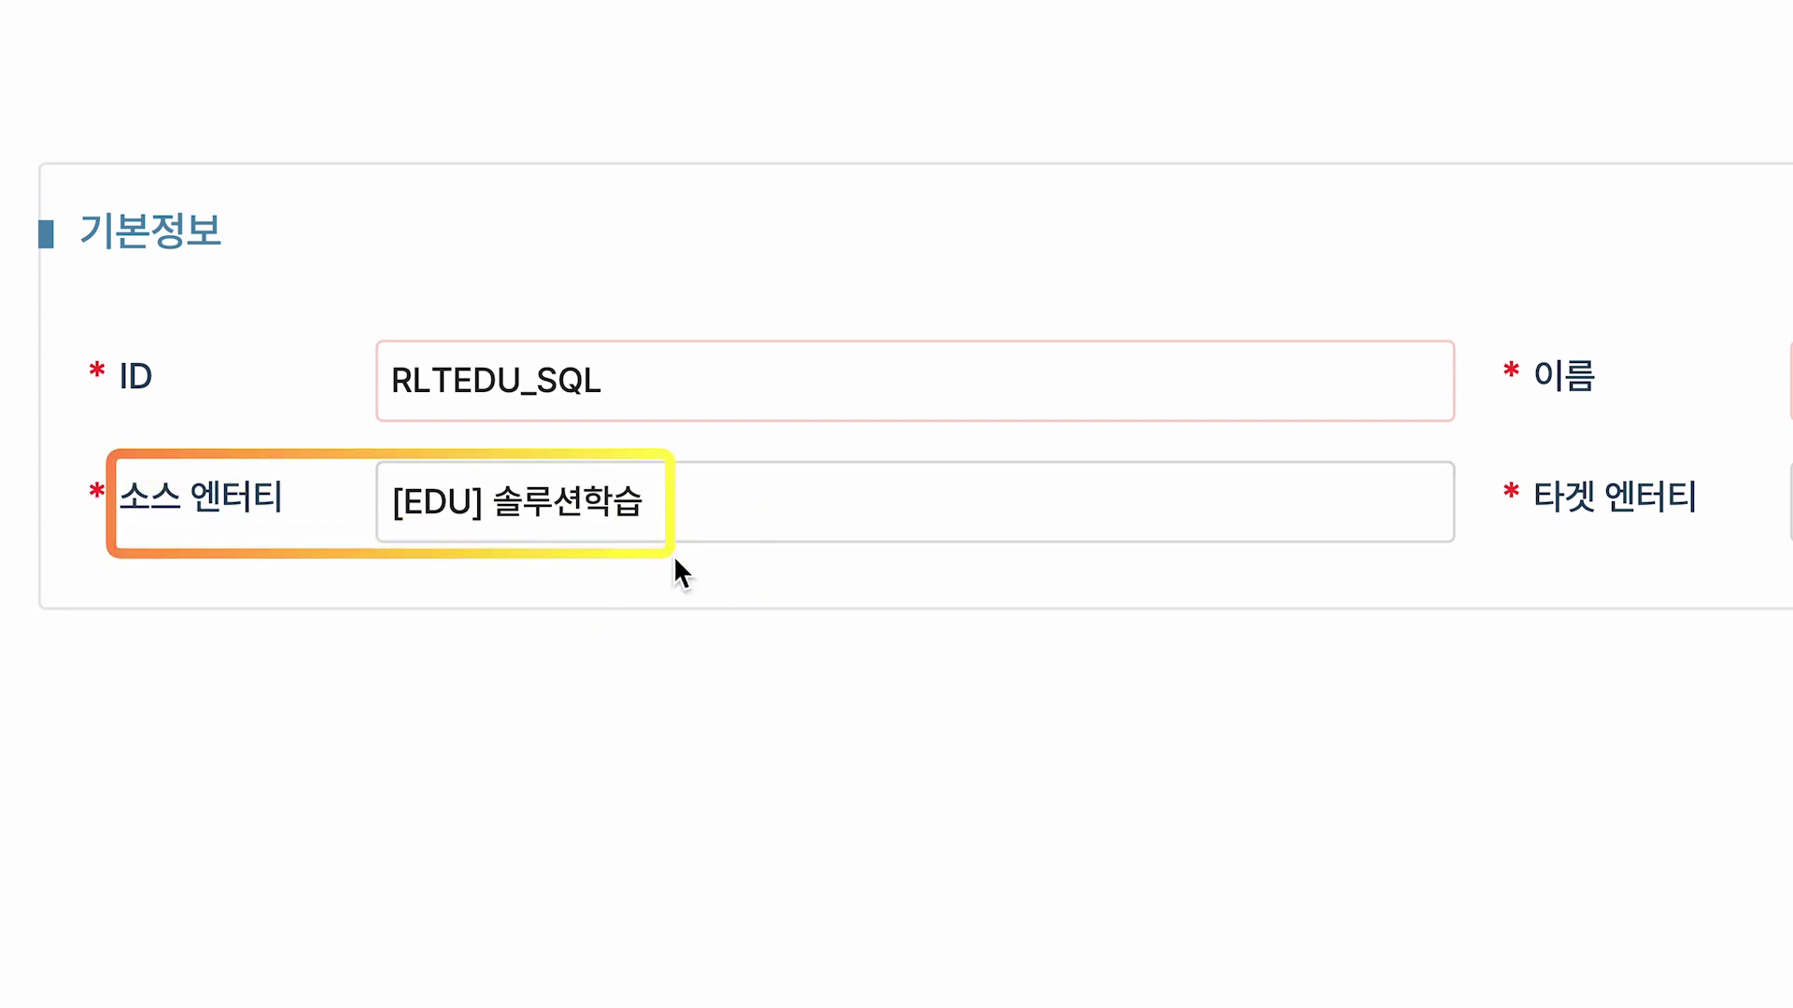
drag(497, 630, 771, 654)
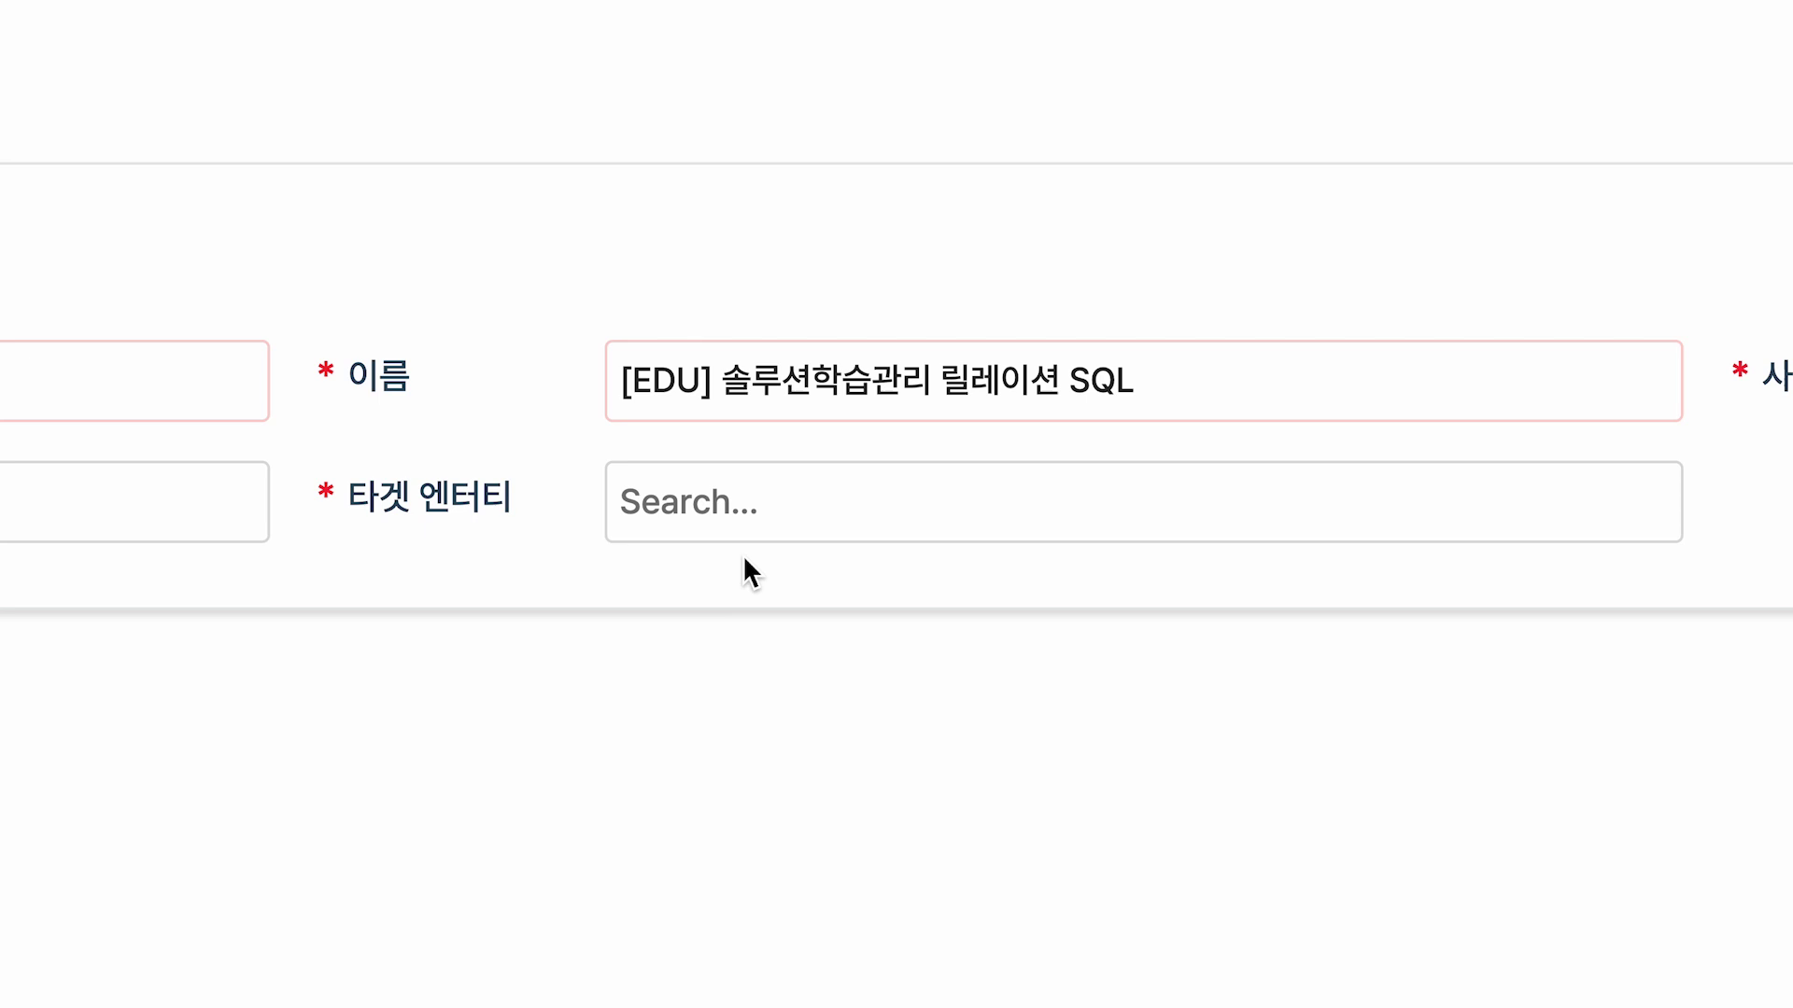
click(744, 509)
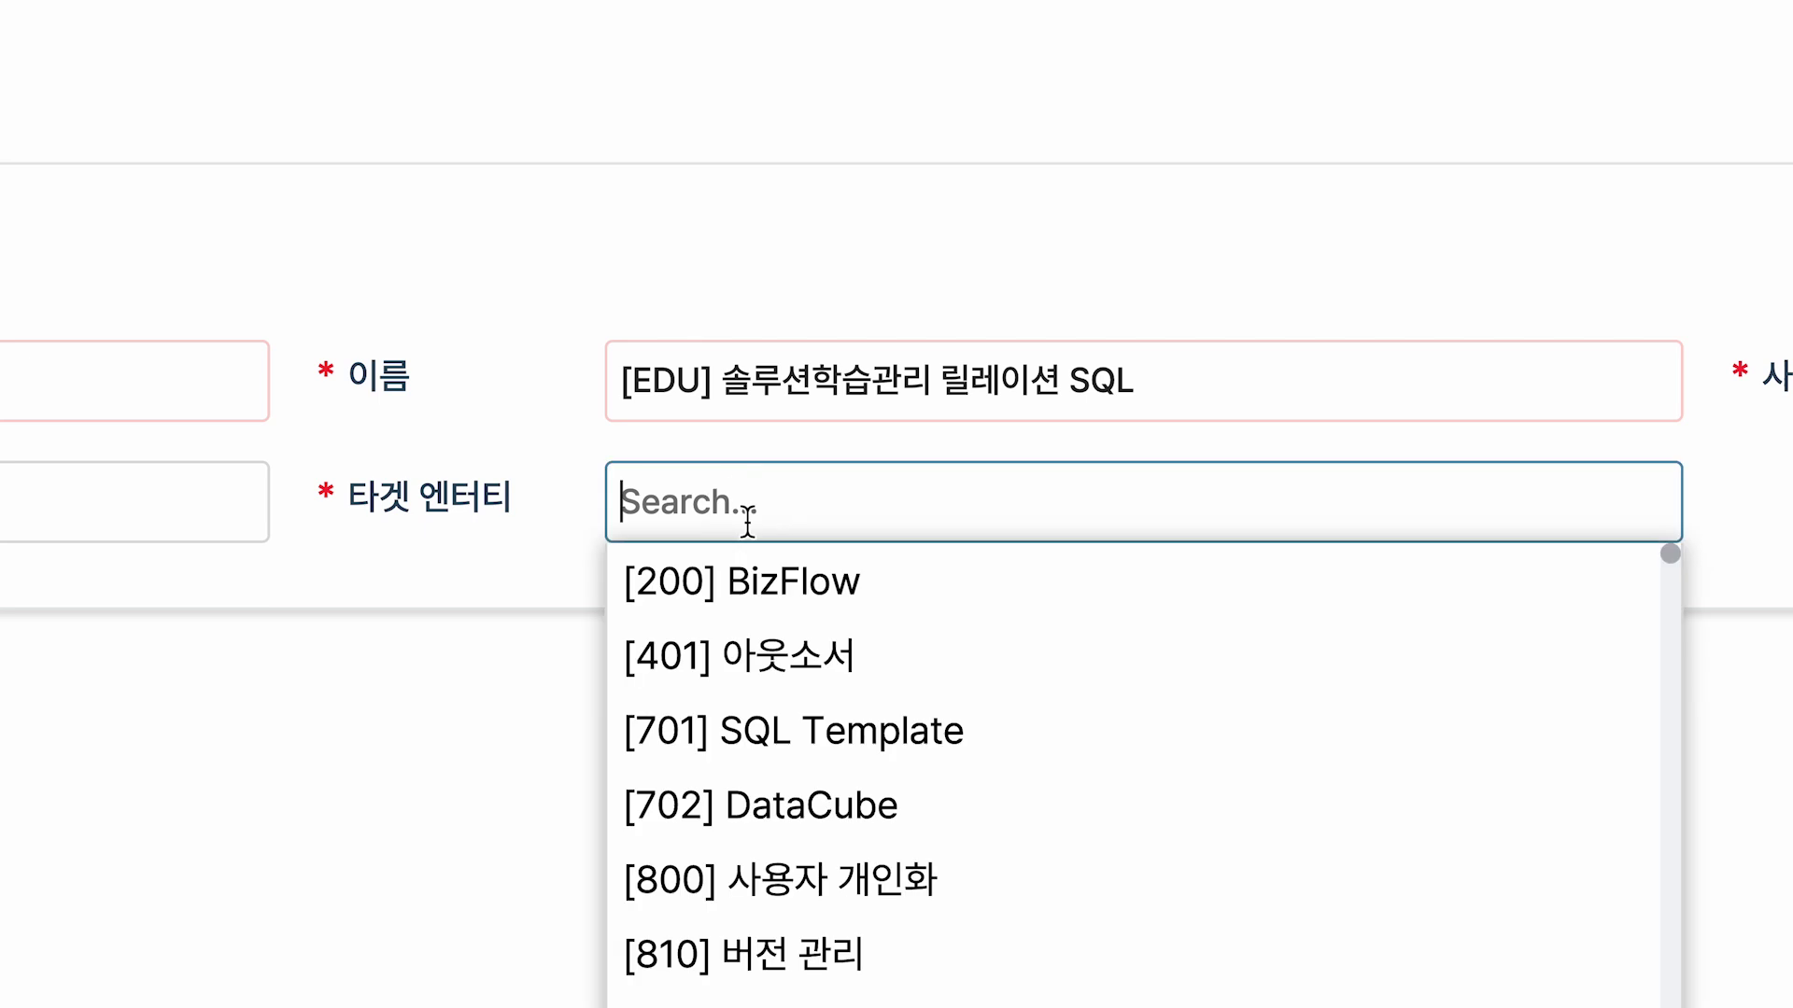
text(025)
click(892, 579)
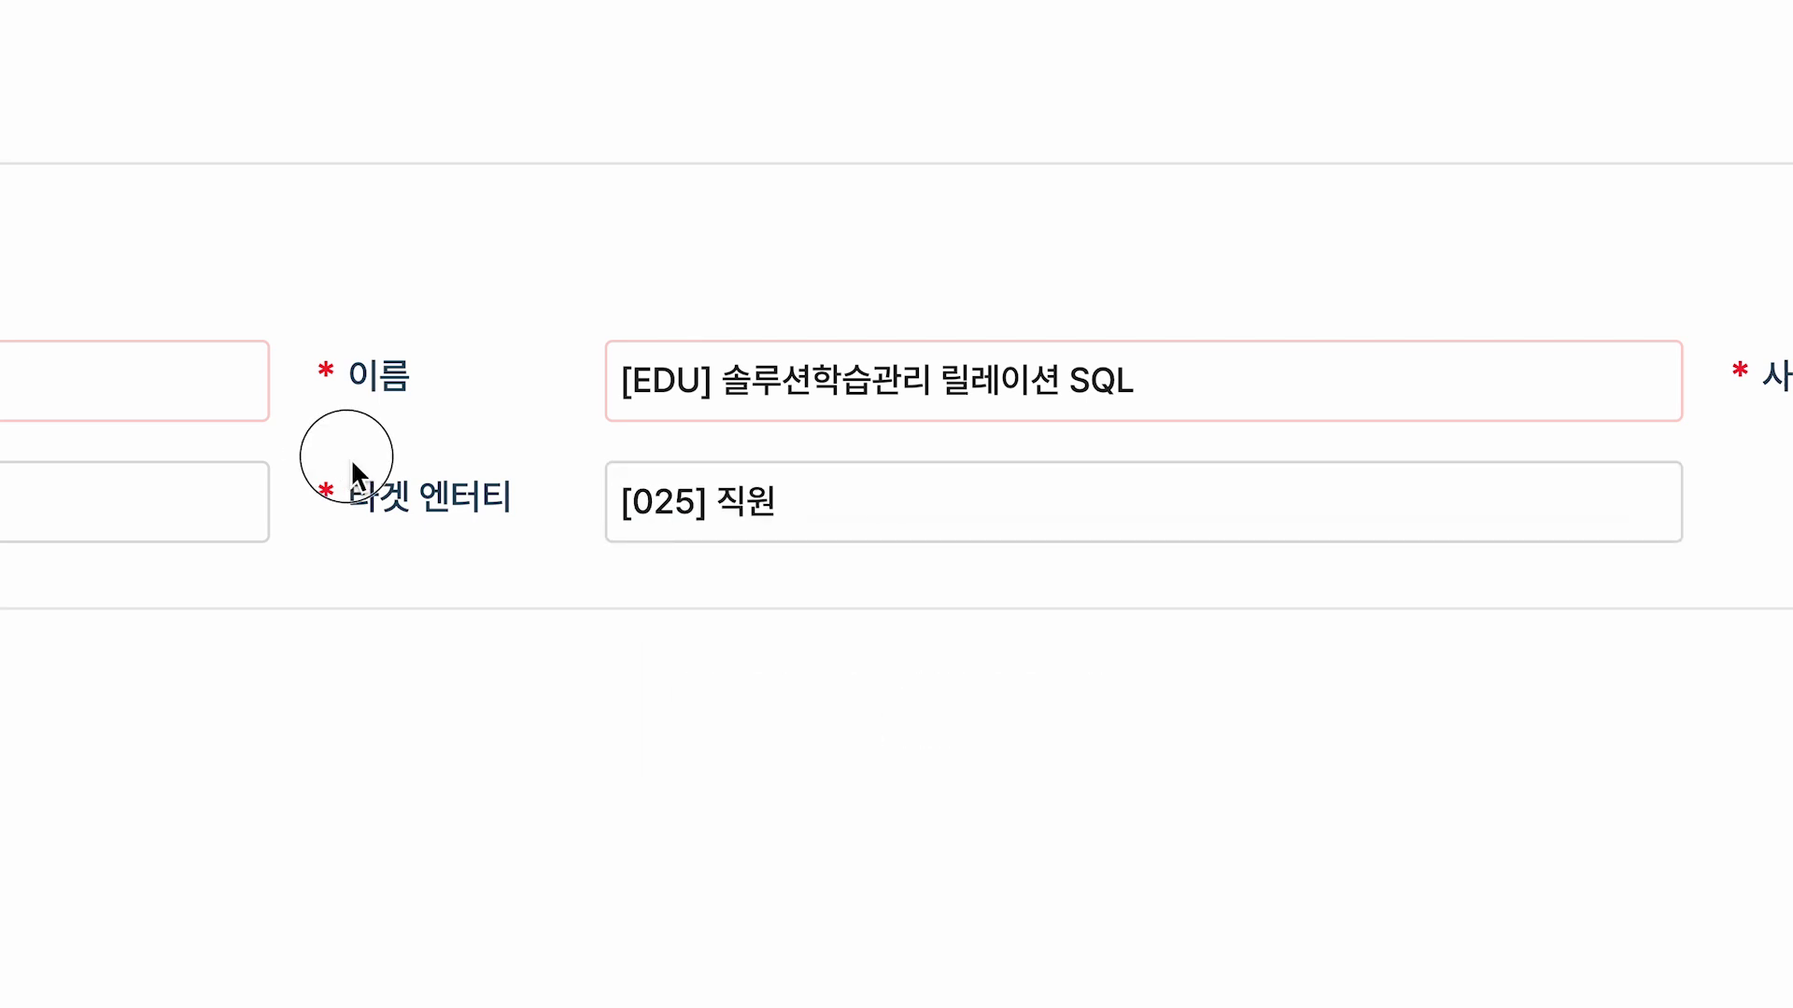
drag(348, 464, 864, 547)
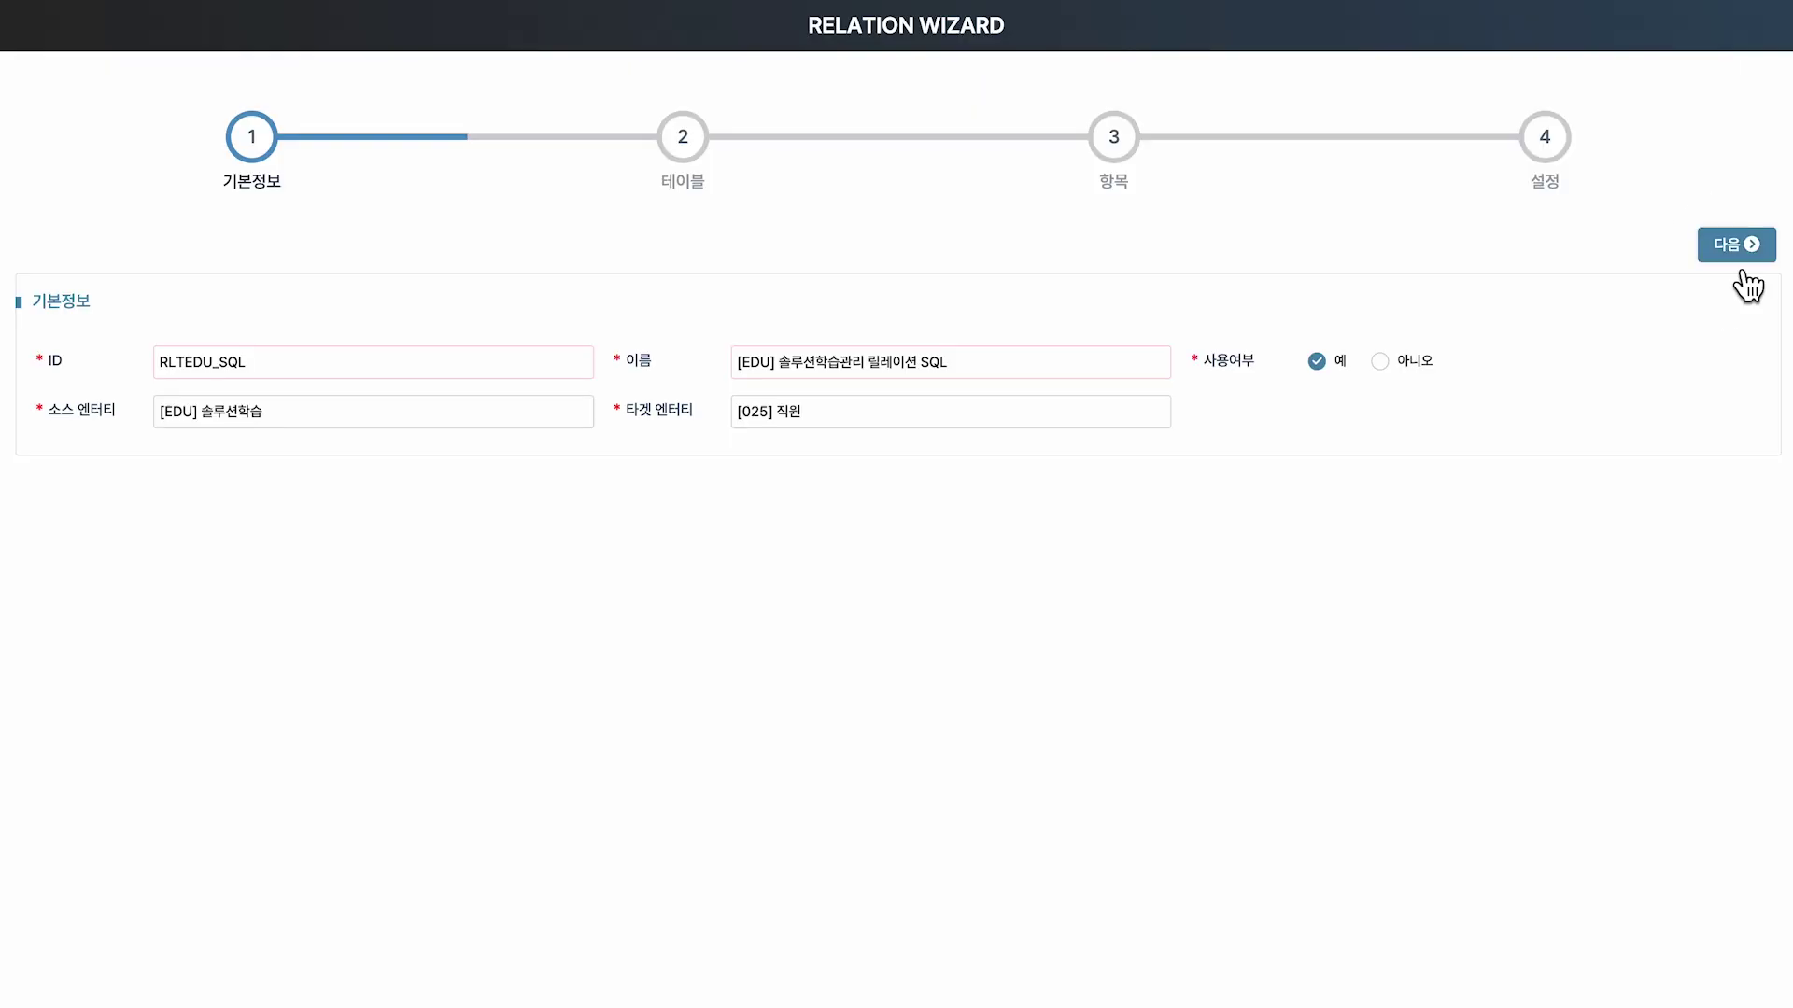
On the table step, choose to create a new relation entity and table.
click(1734, 254)
drag(633, 92, 737, 211)
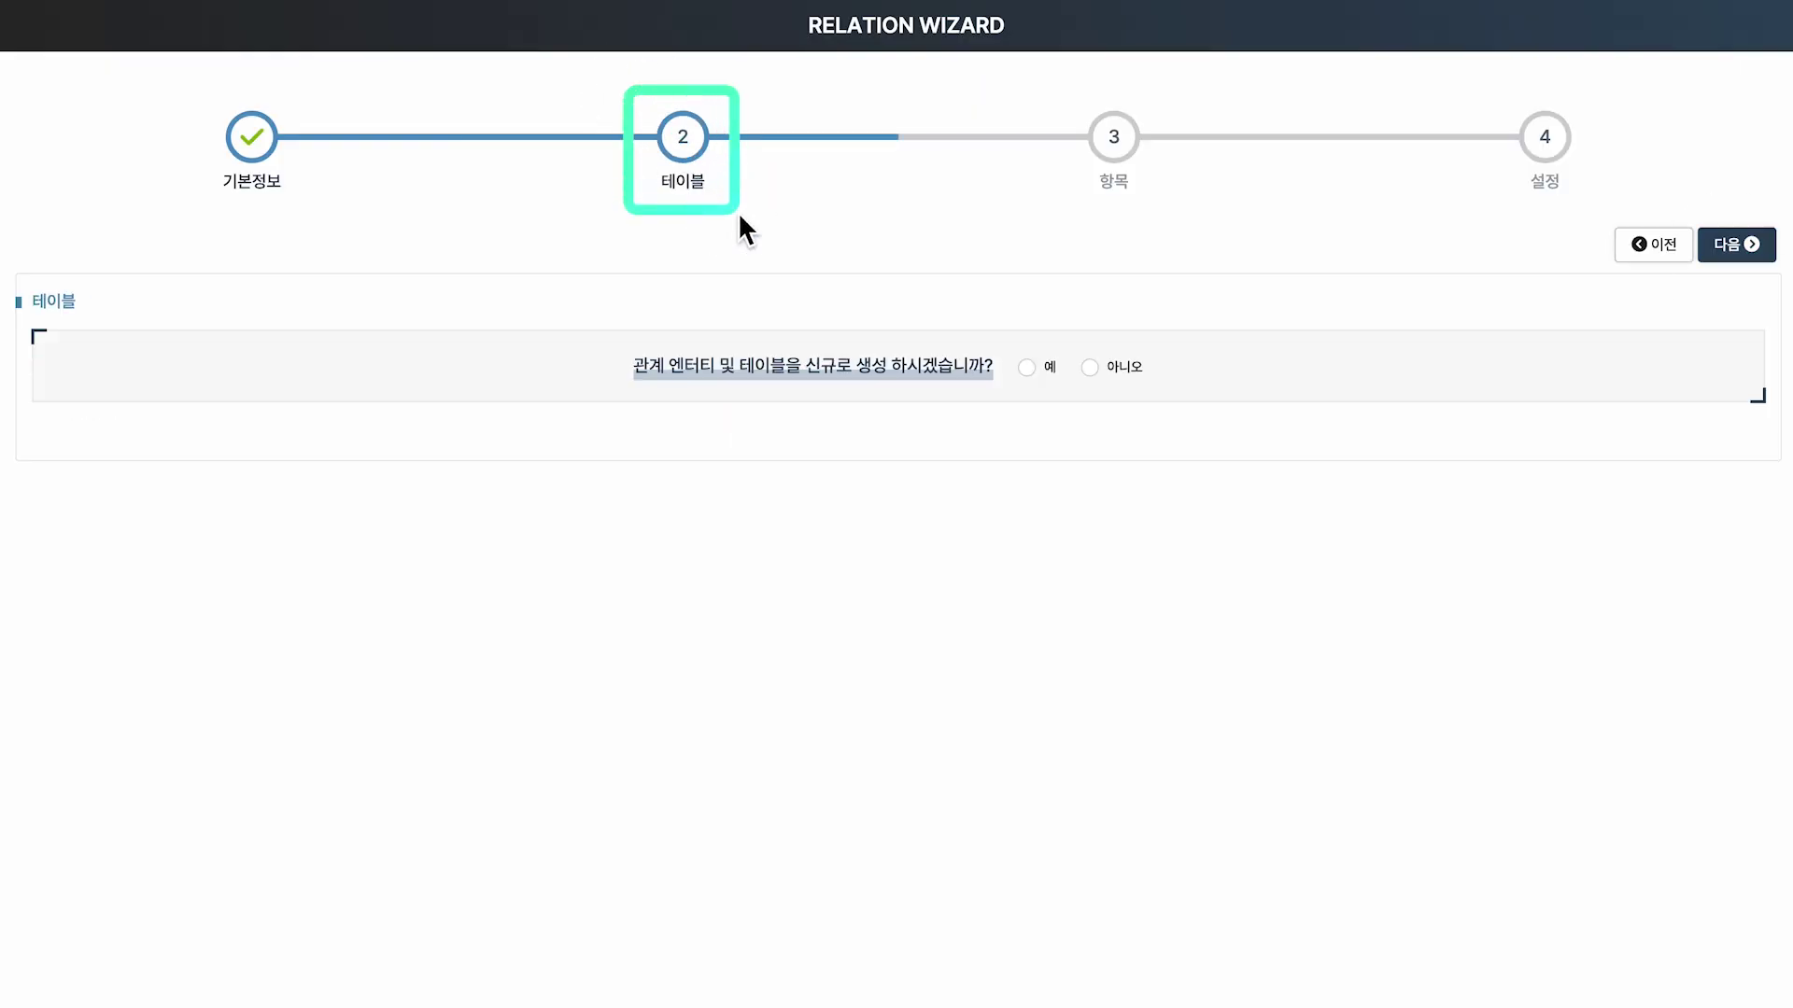
click(1027, 368)
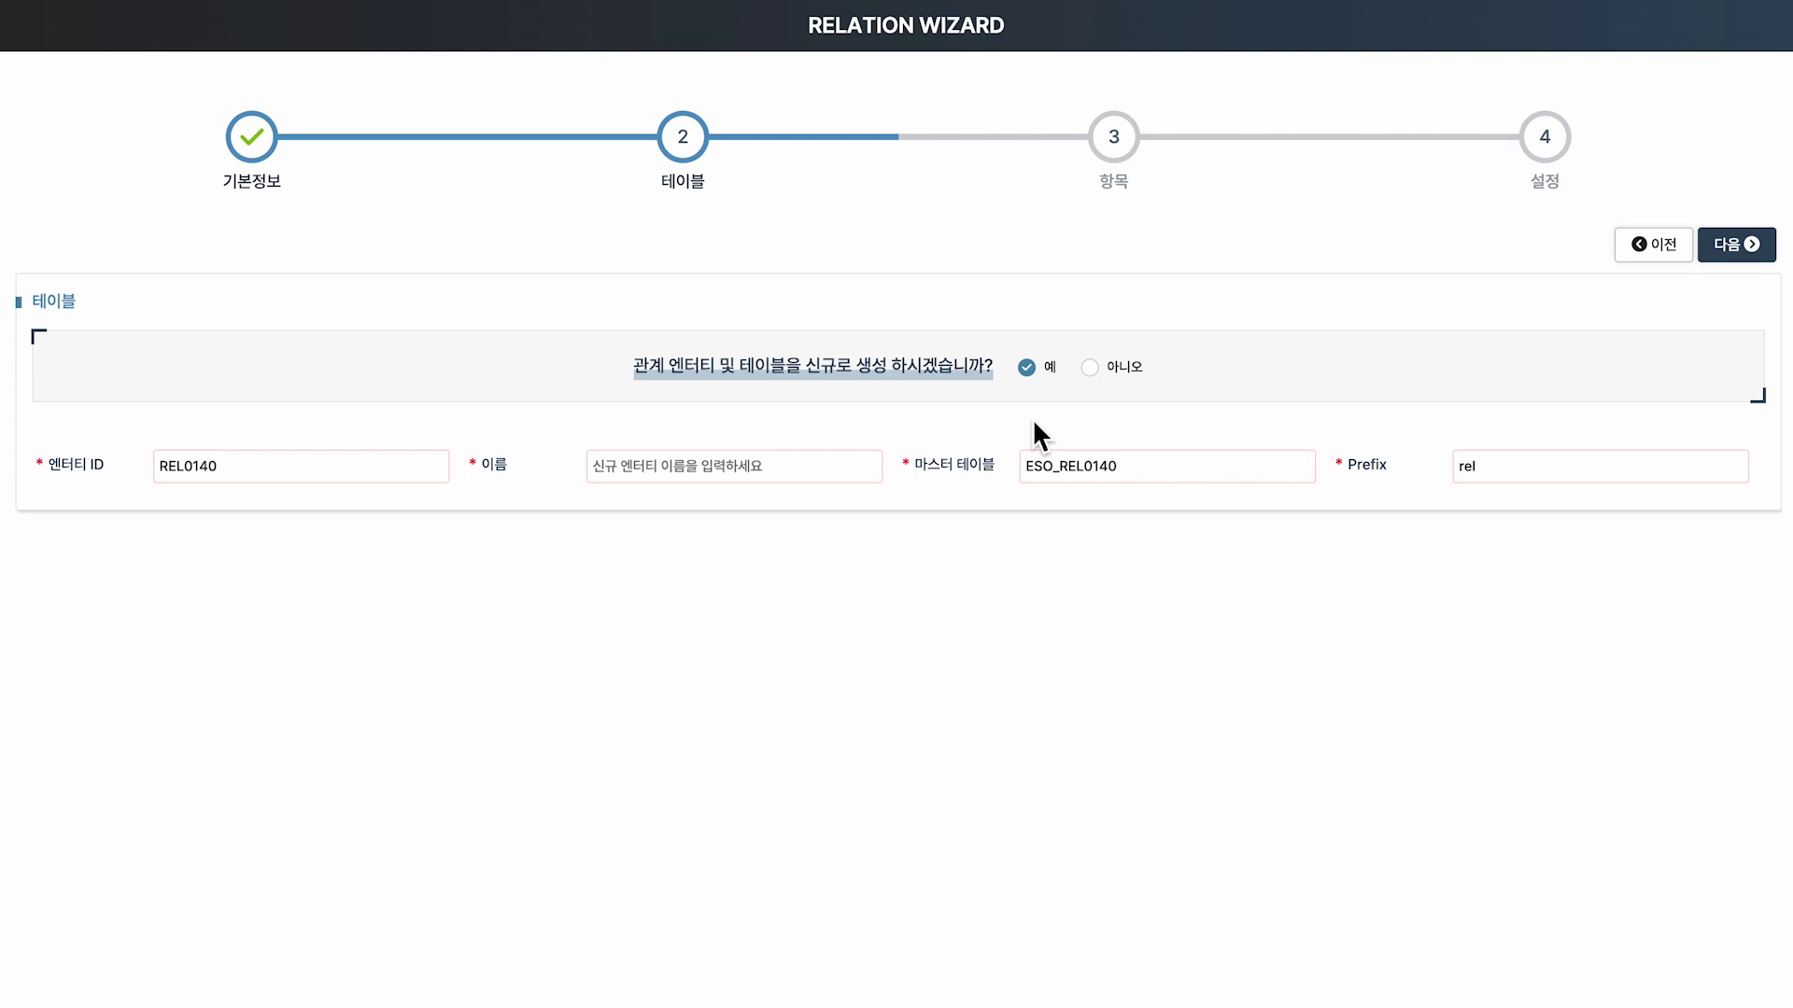
mouse_move(41, 449)
mouse_down()
mouse_move(115, 480)
mouse_move(139, 531)
mouse_up()
click(178, 546)
text(솔루션 학습 엔터티)
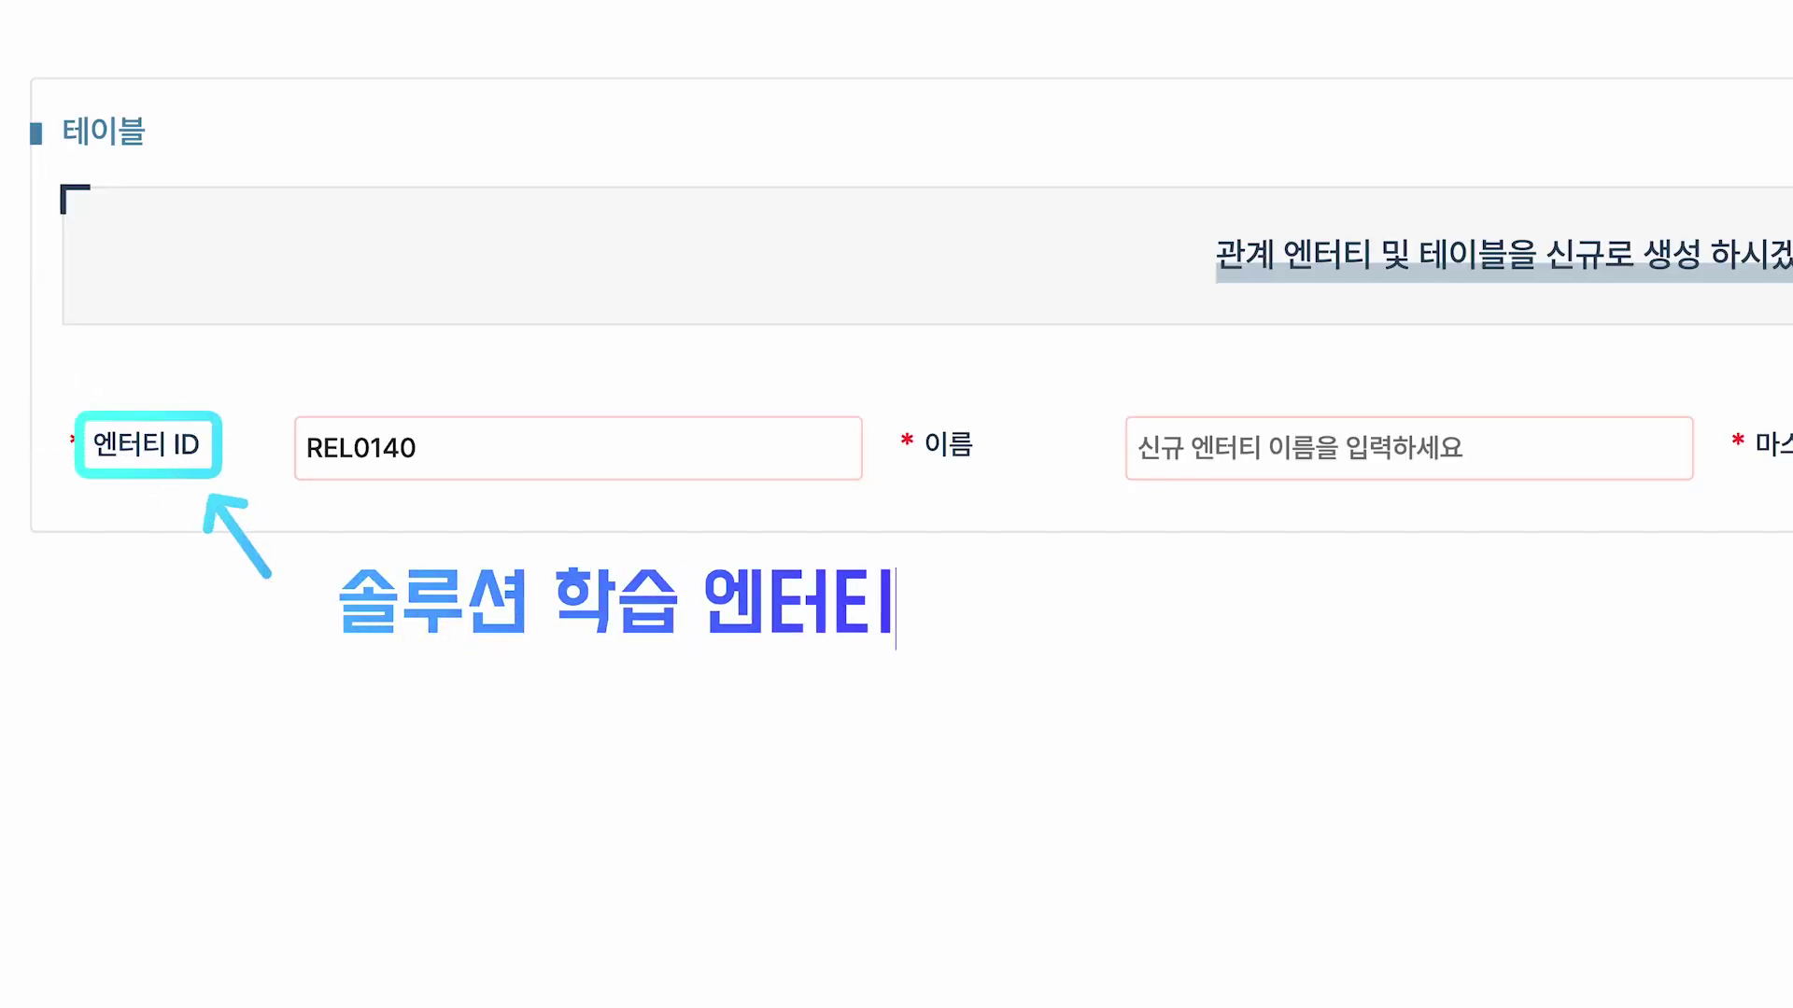
text( [EDU])
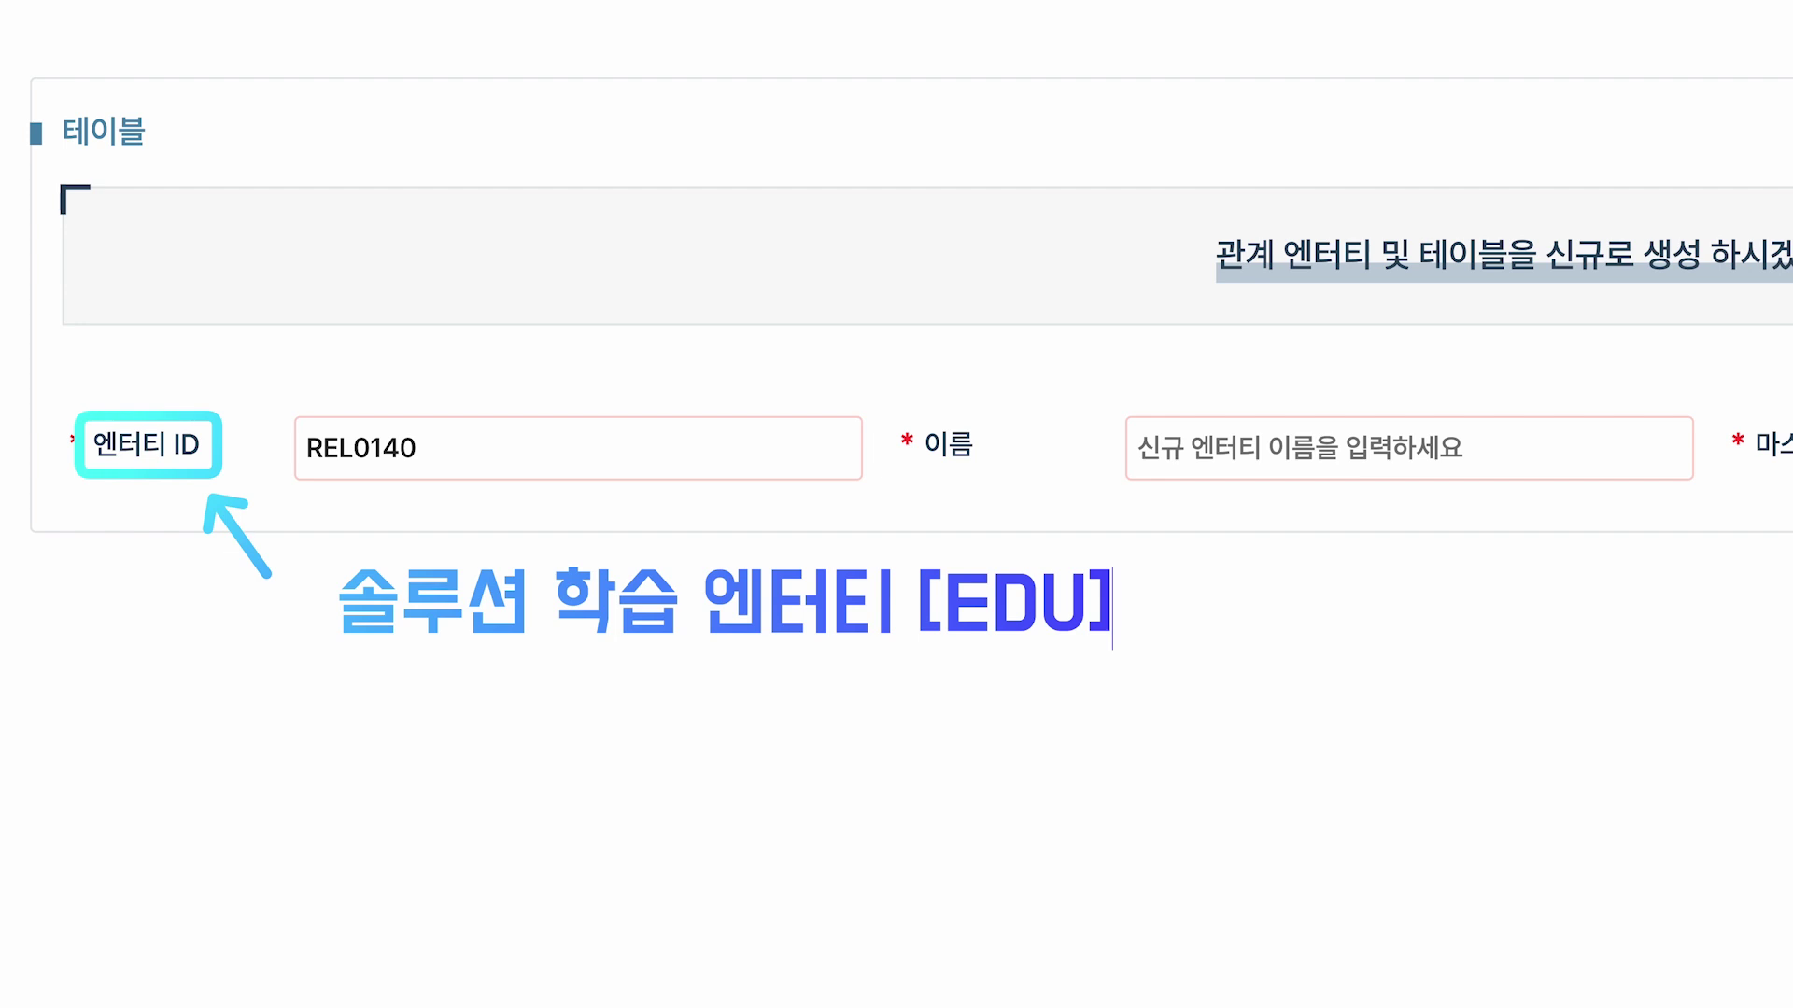
key(Return)
text(릴레이션 [Relation] )
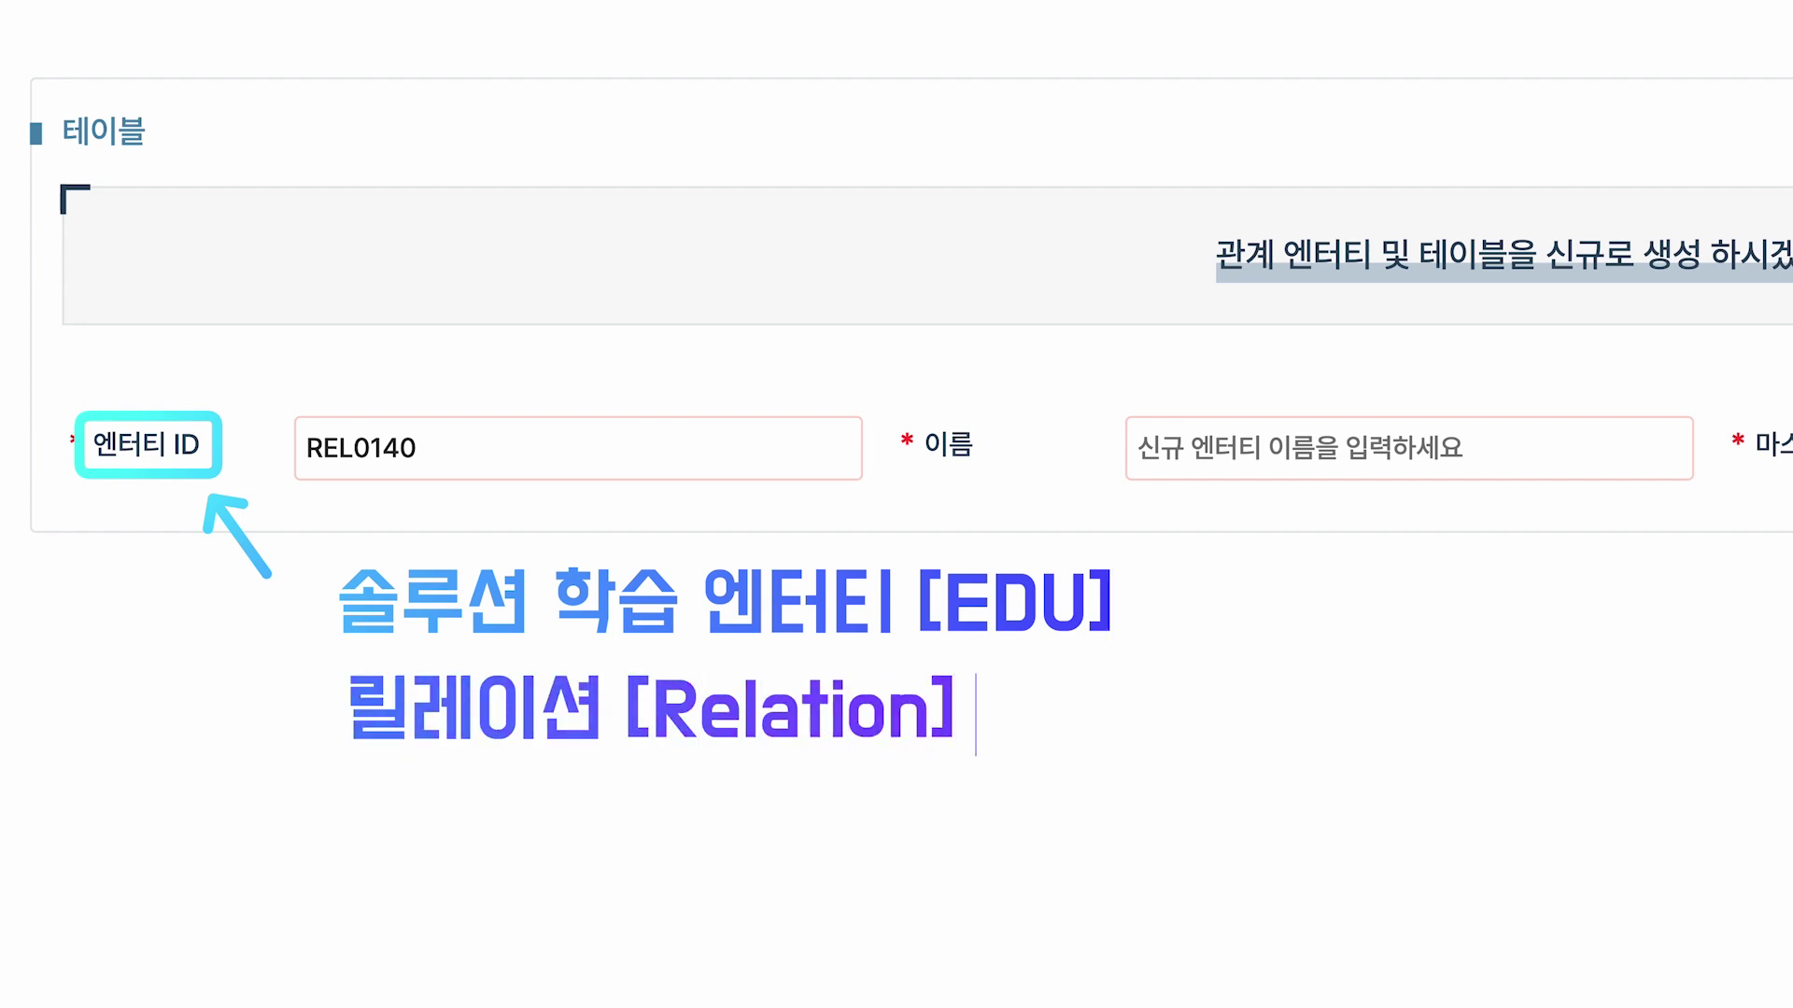
text(+ [SQL])
drag(902, 552, 1129, 650)
drag(625, 663, 715, 758)
drag(1043, 665, 1124, 748)
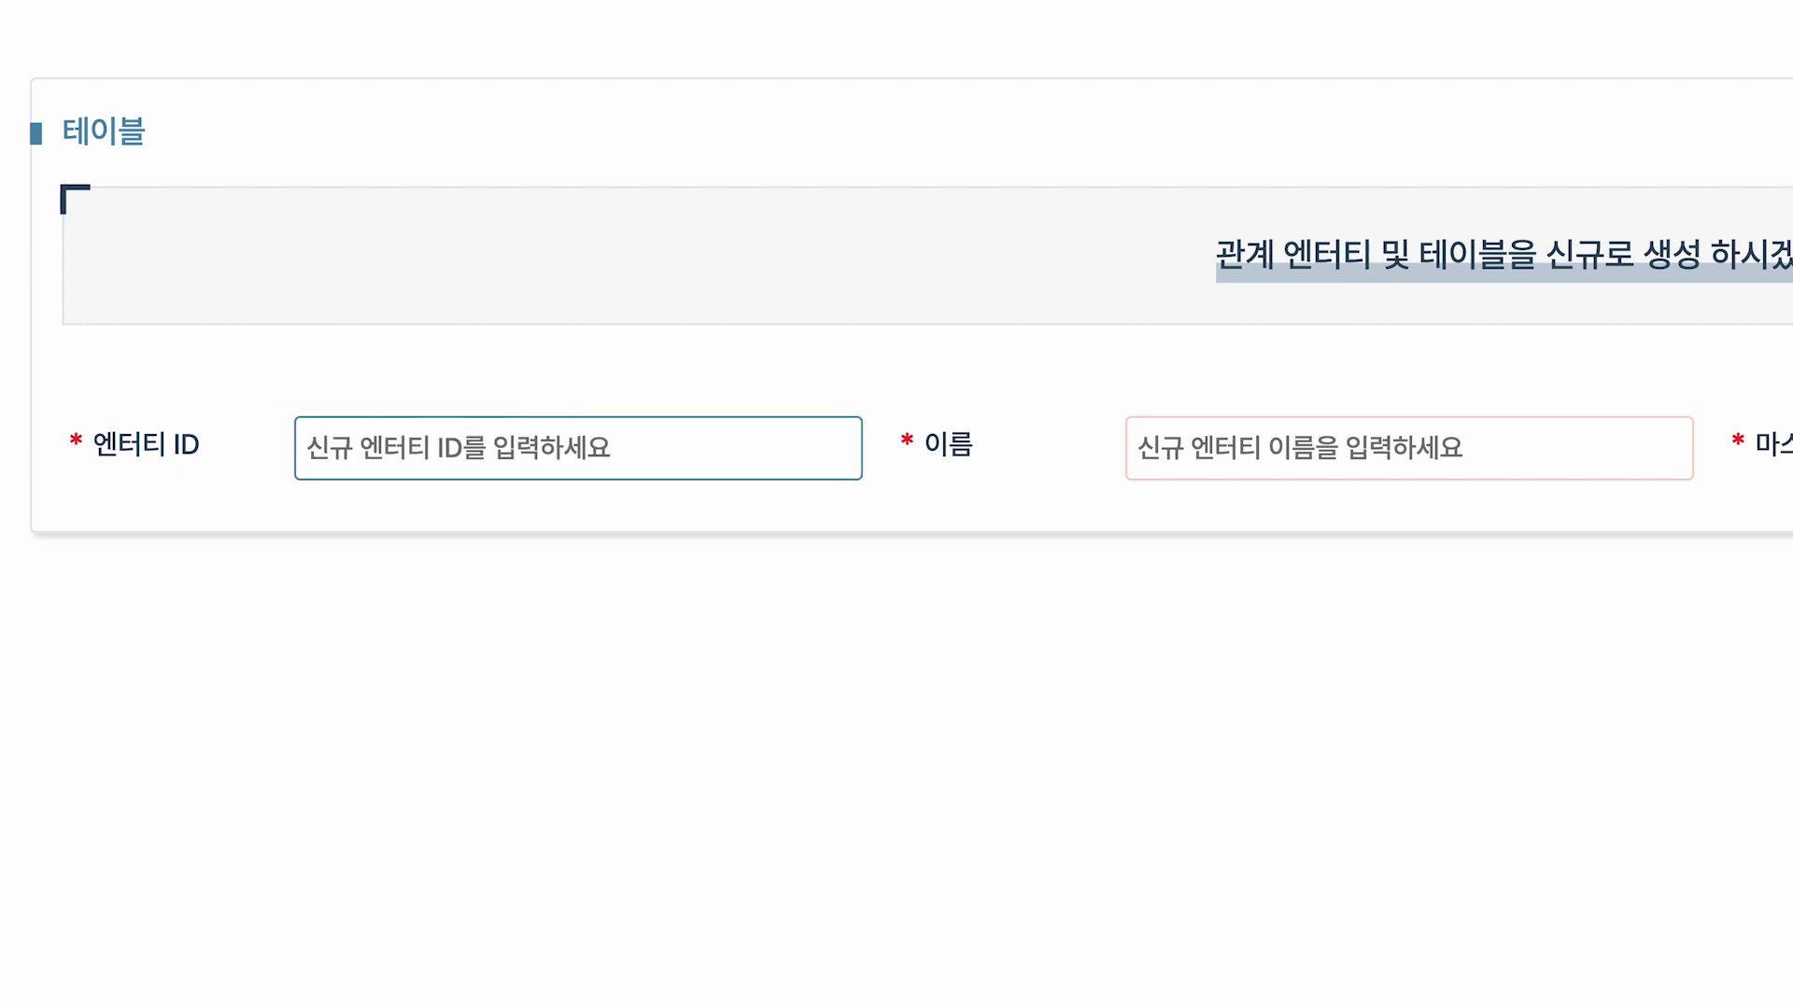
text(EDURS)
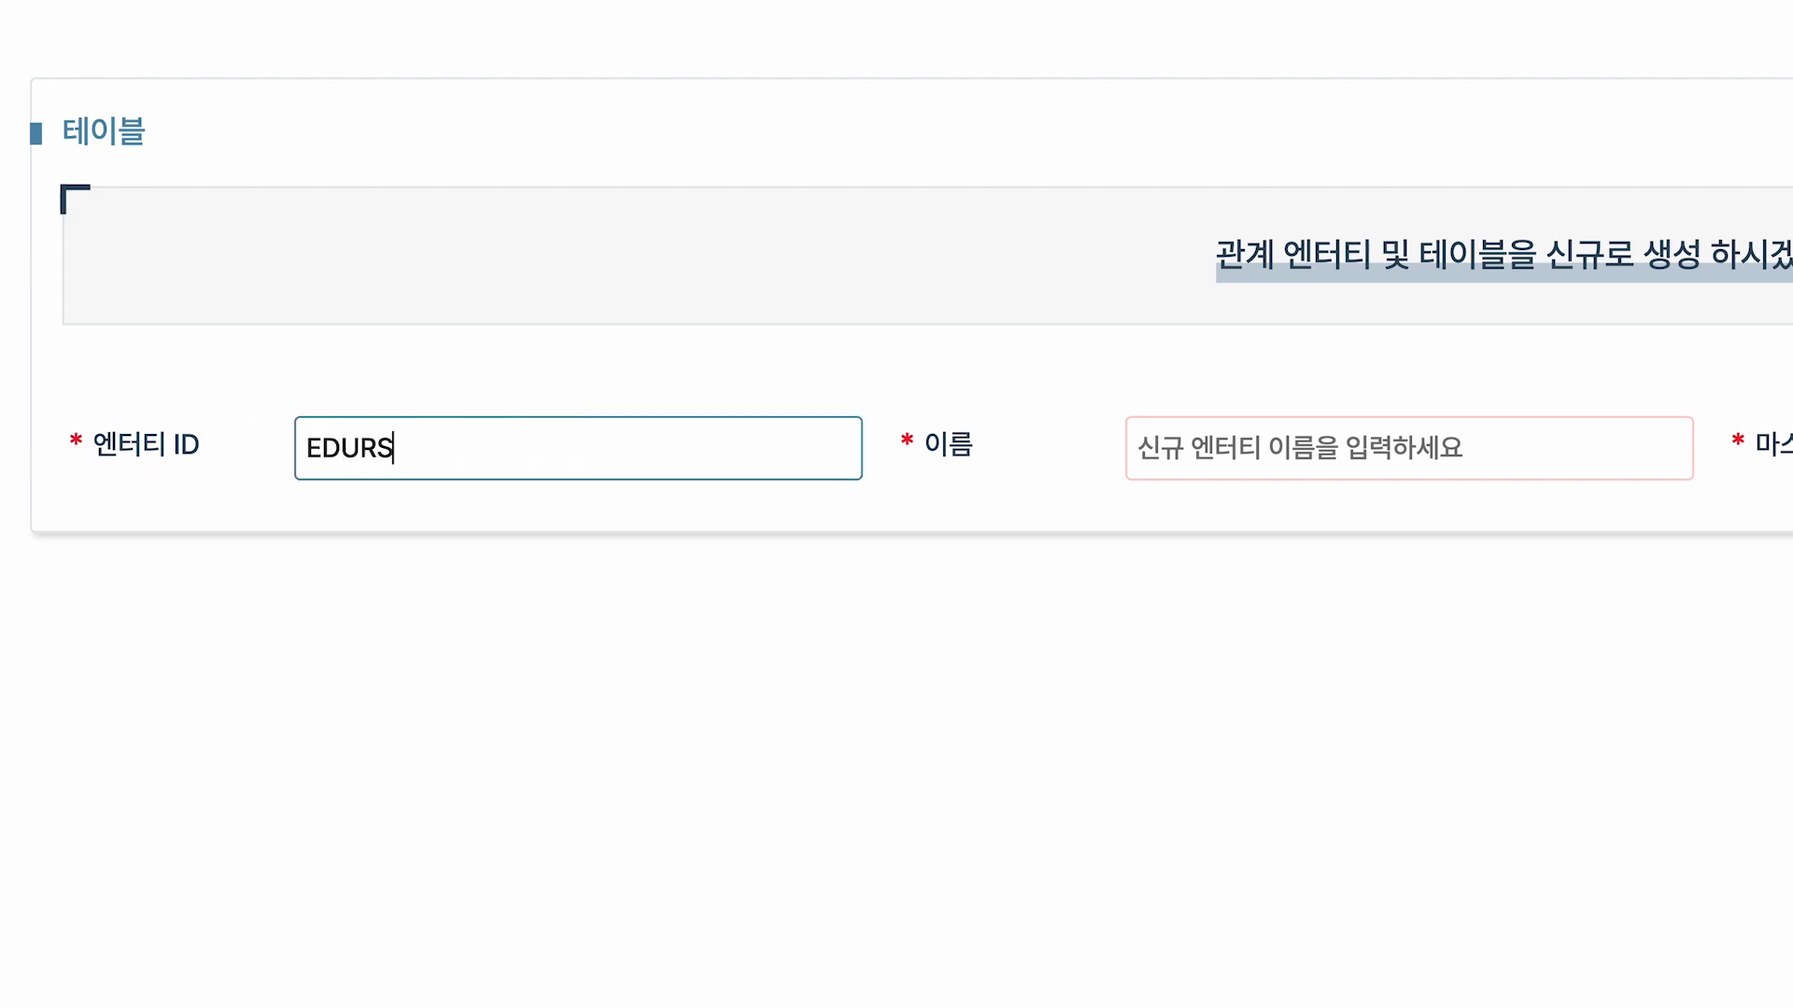
drag(82, 408, 444, 484)
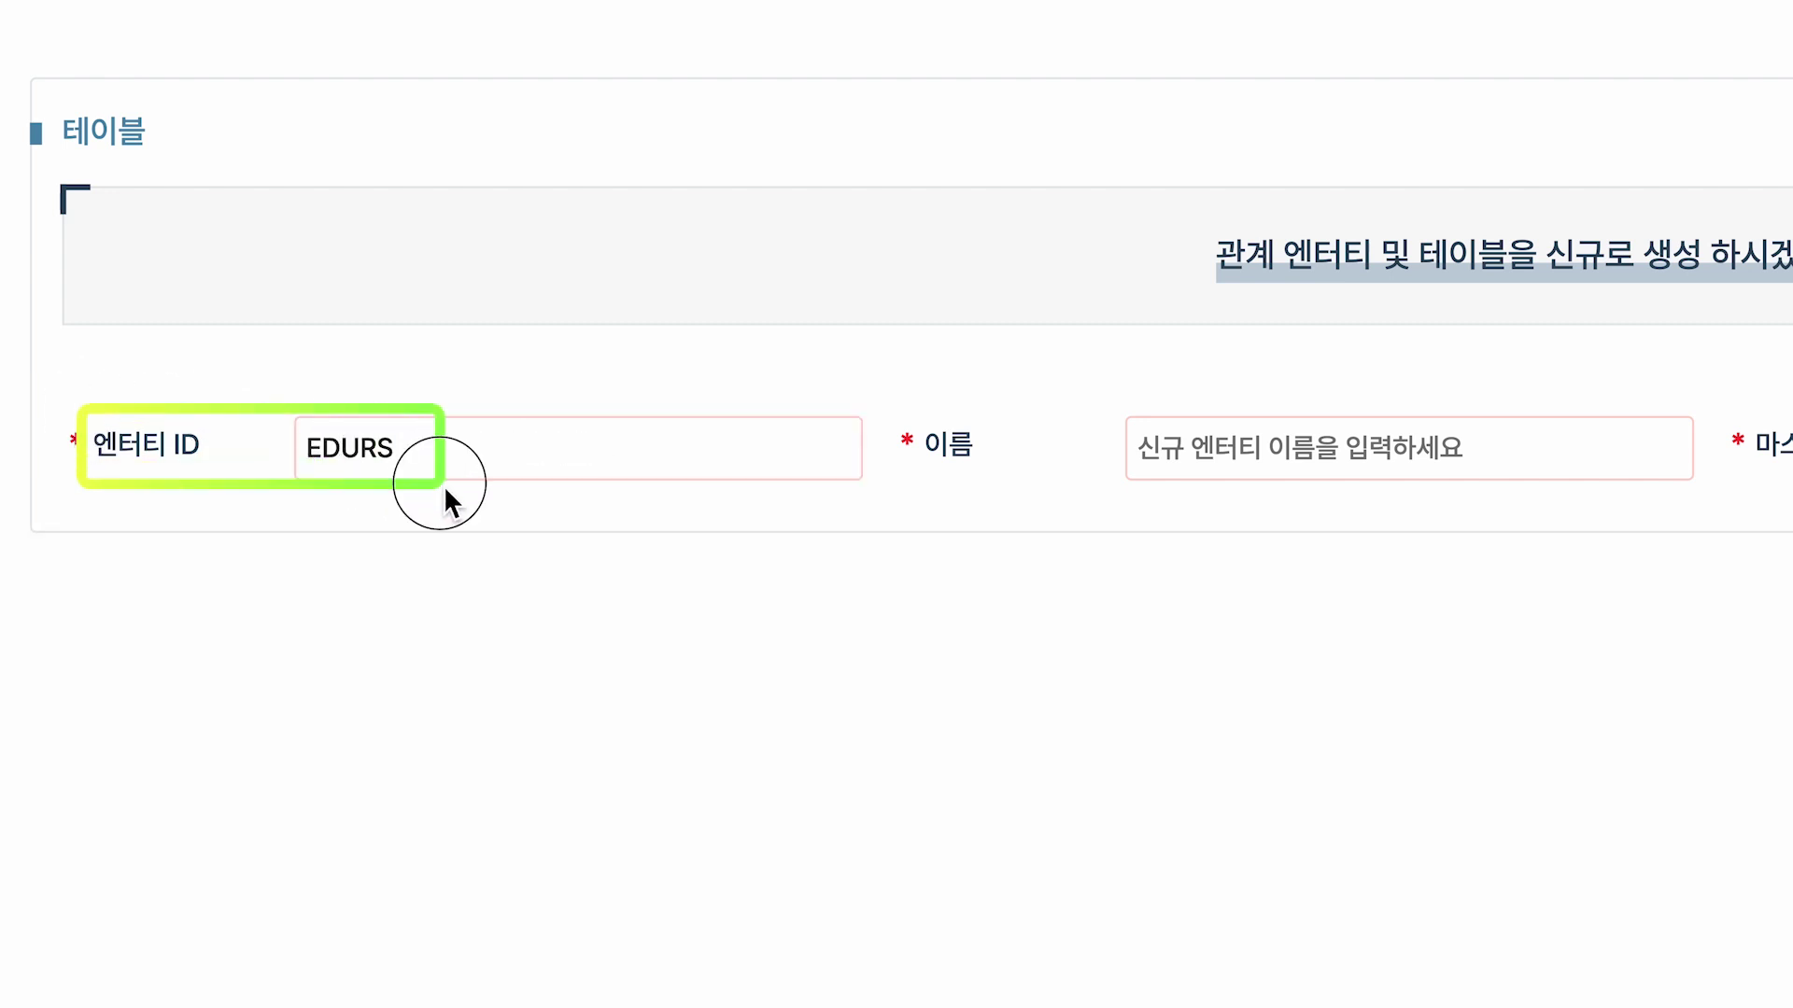
Name the new entity 솔루션학습관리 릴레이션 and change the master table to ESO_EDURS.
click(1148, 457)
text(솔루션학습관리 릴레이션 SQL)
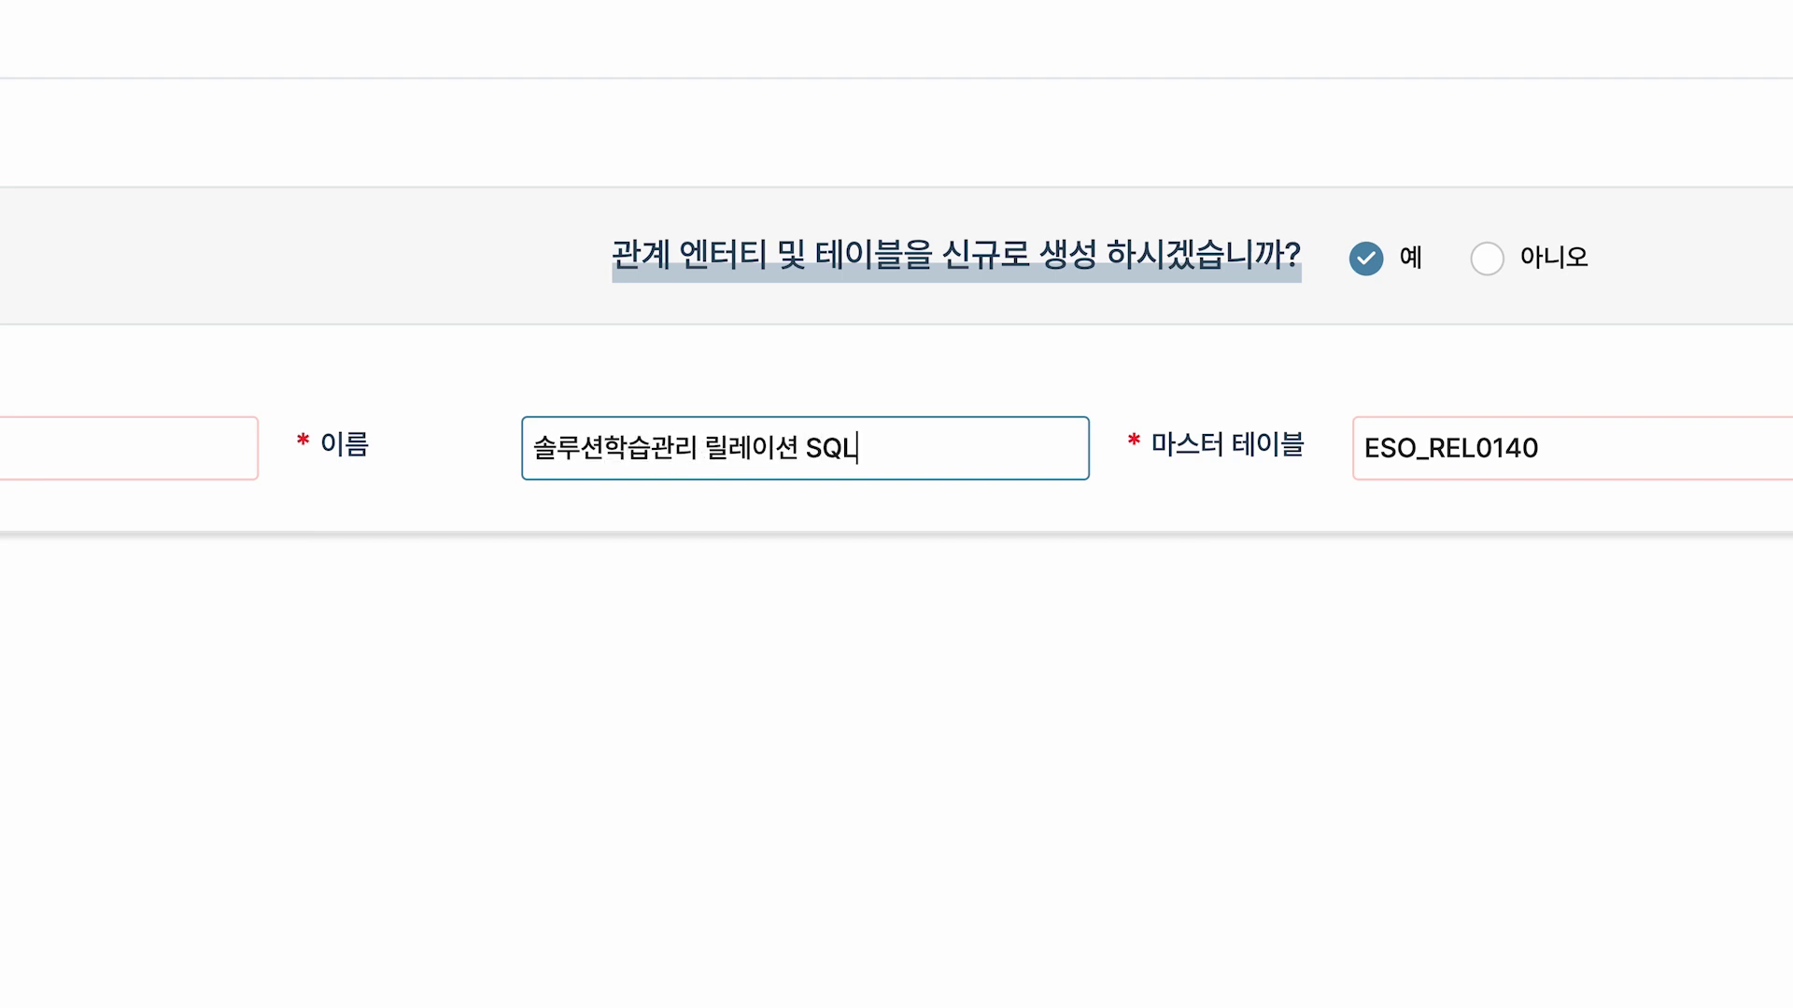
drag(308, 402, 881, 495)
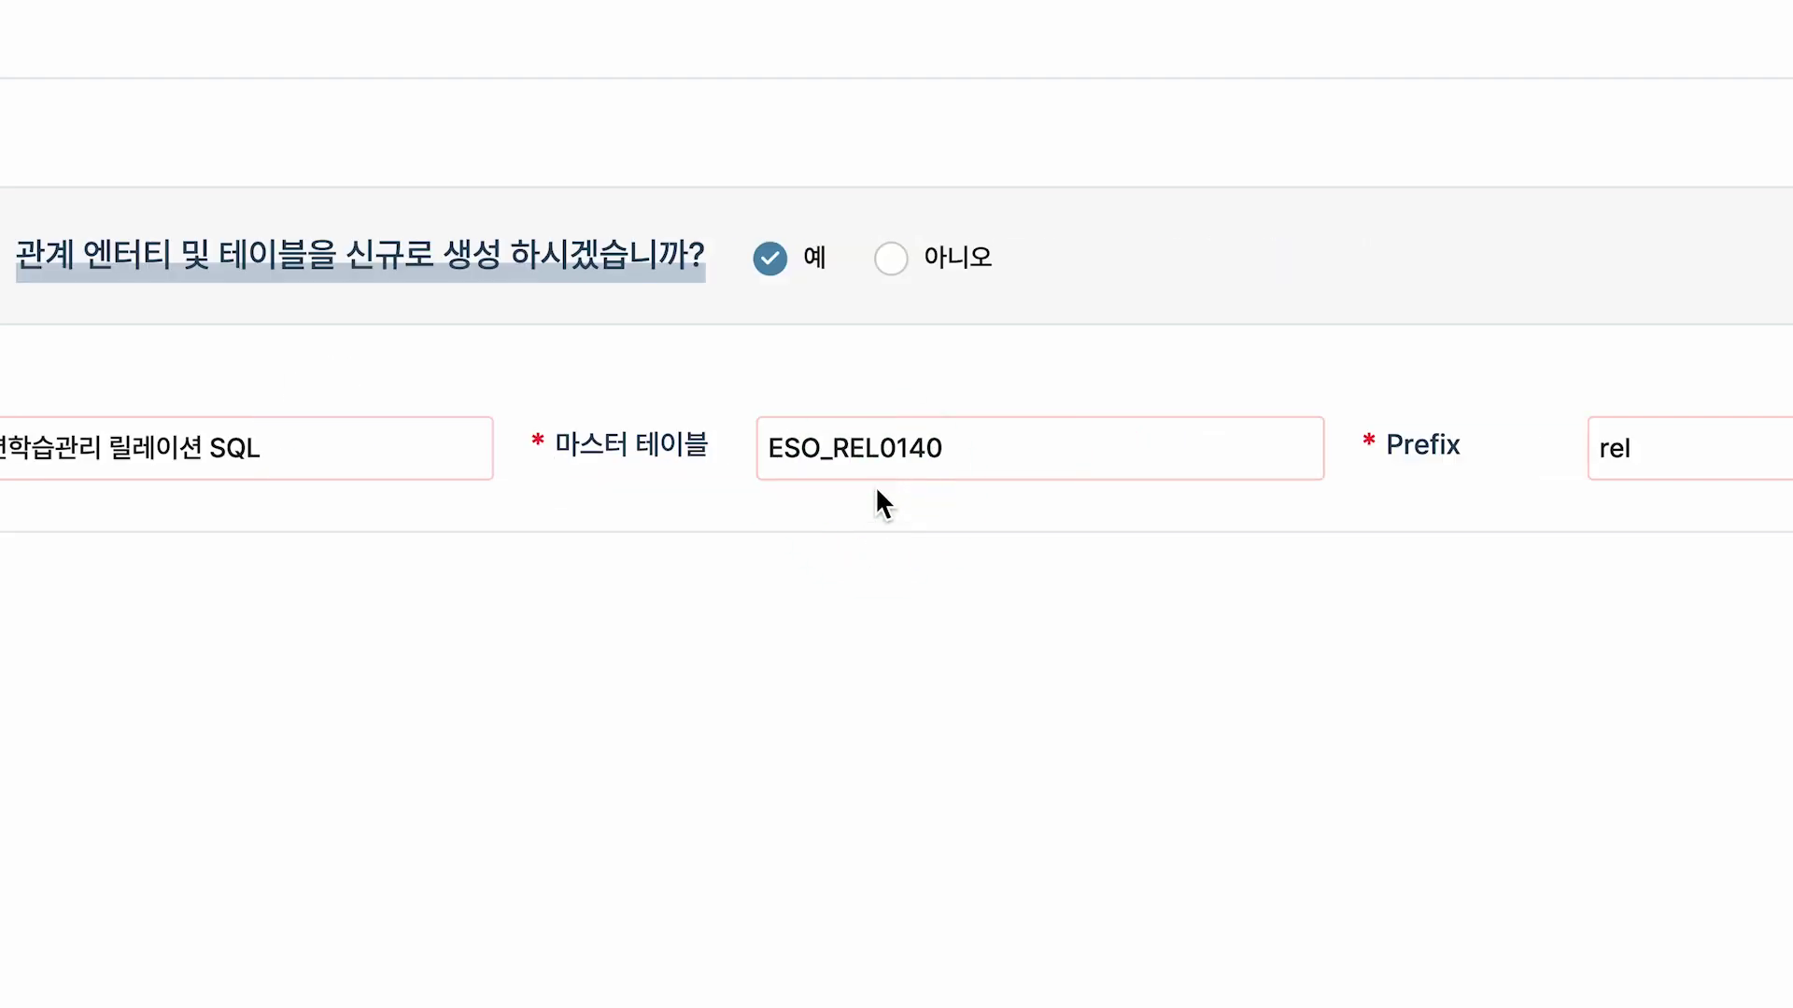
drag(844, 460, 1009, 453)
key(BackSpace)
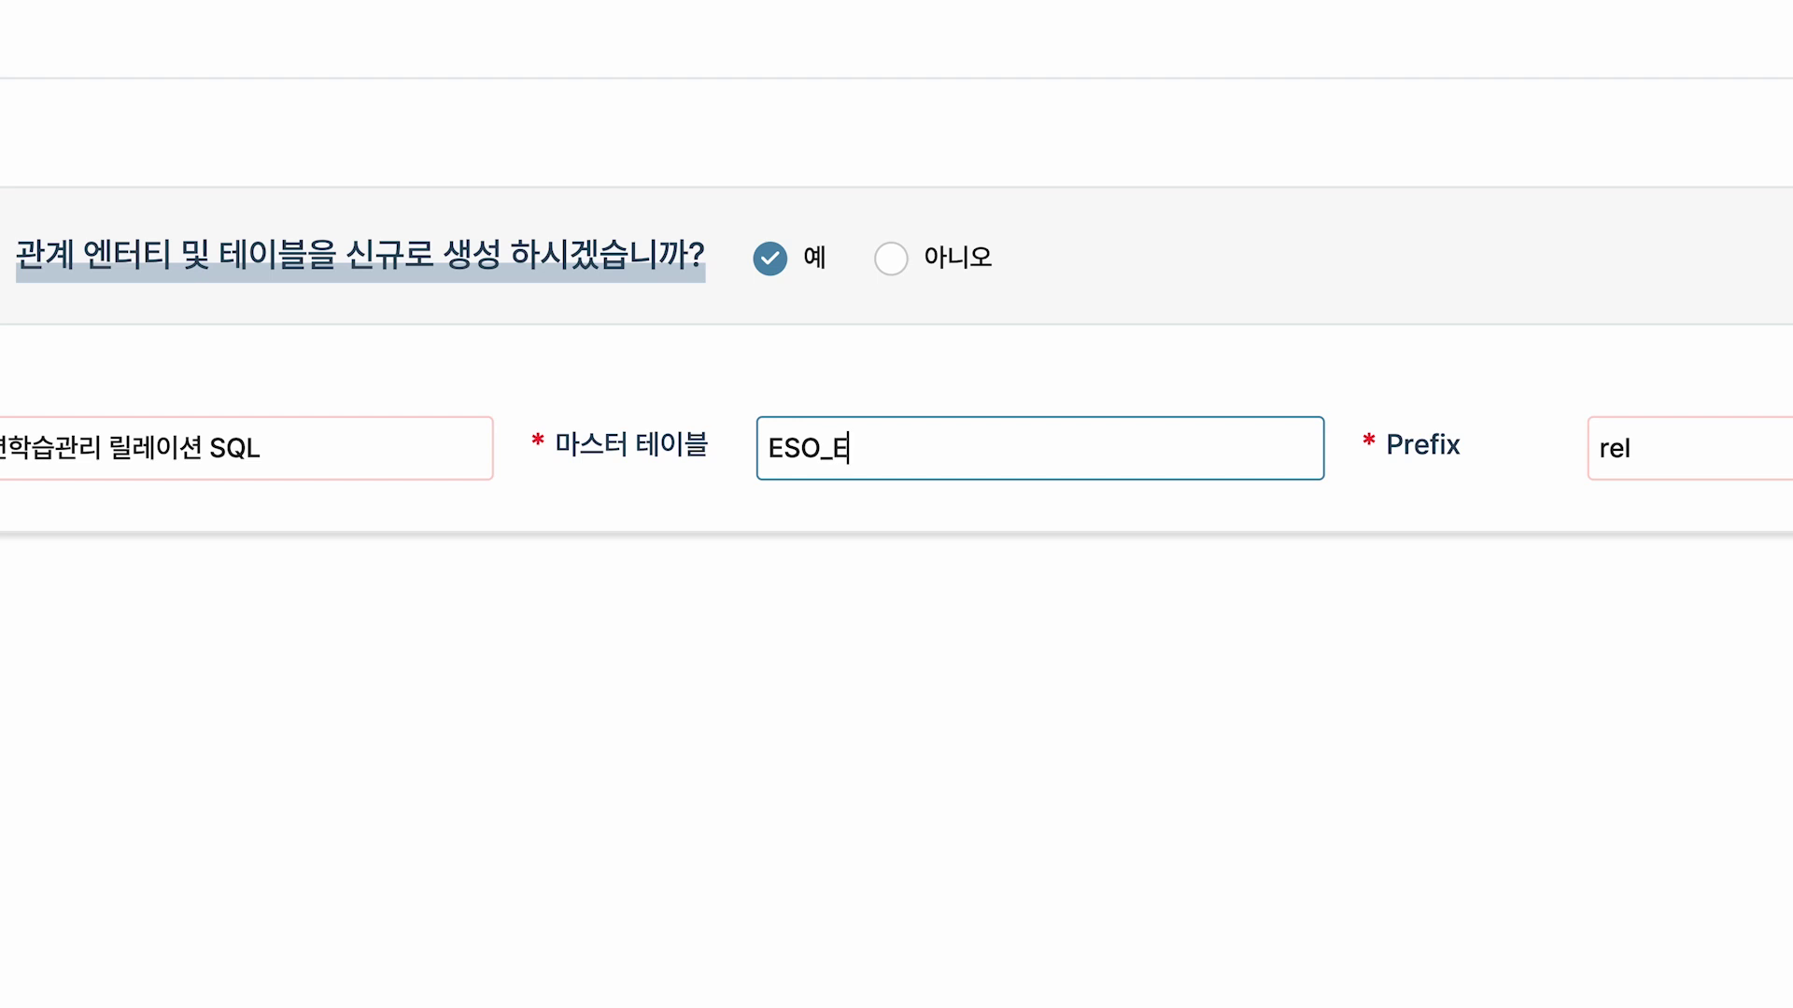
text(EDURS)
drag(553, 407, 945, 478)
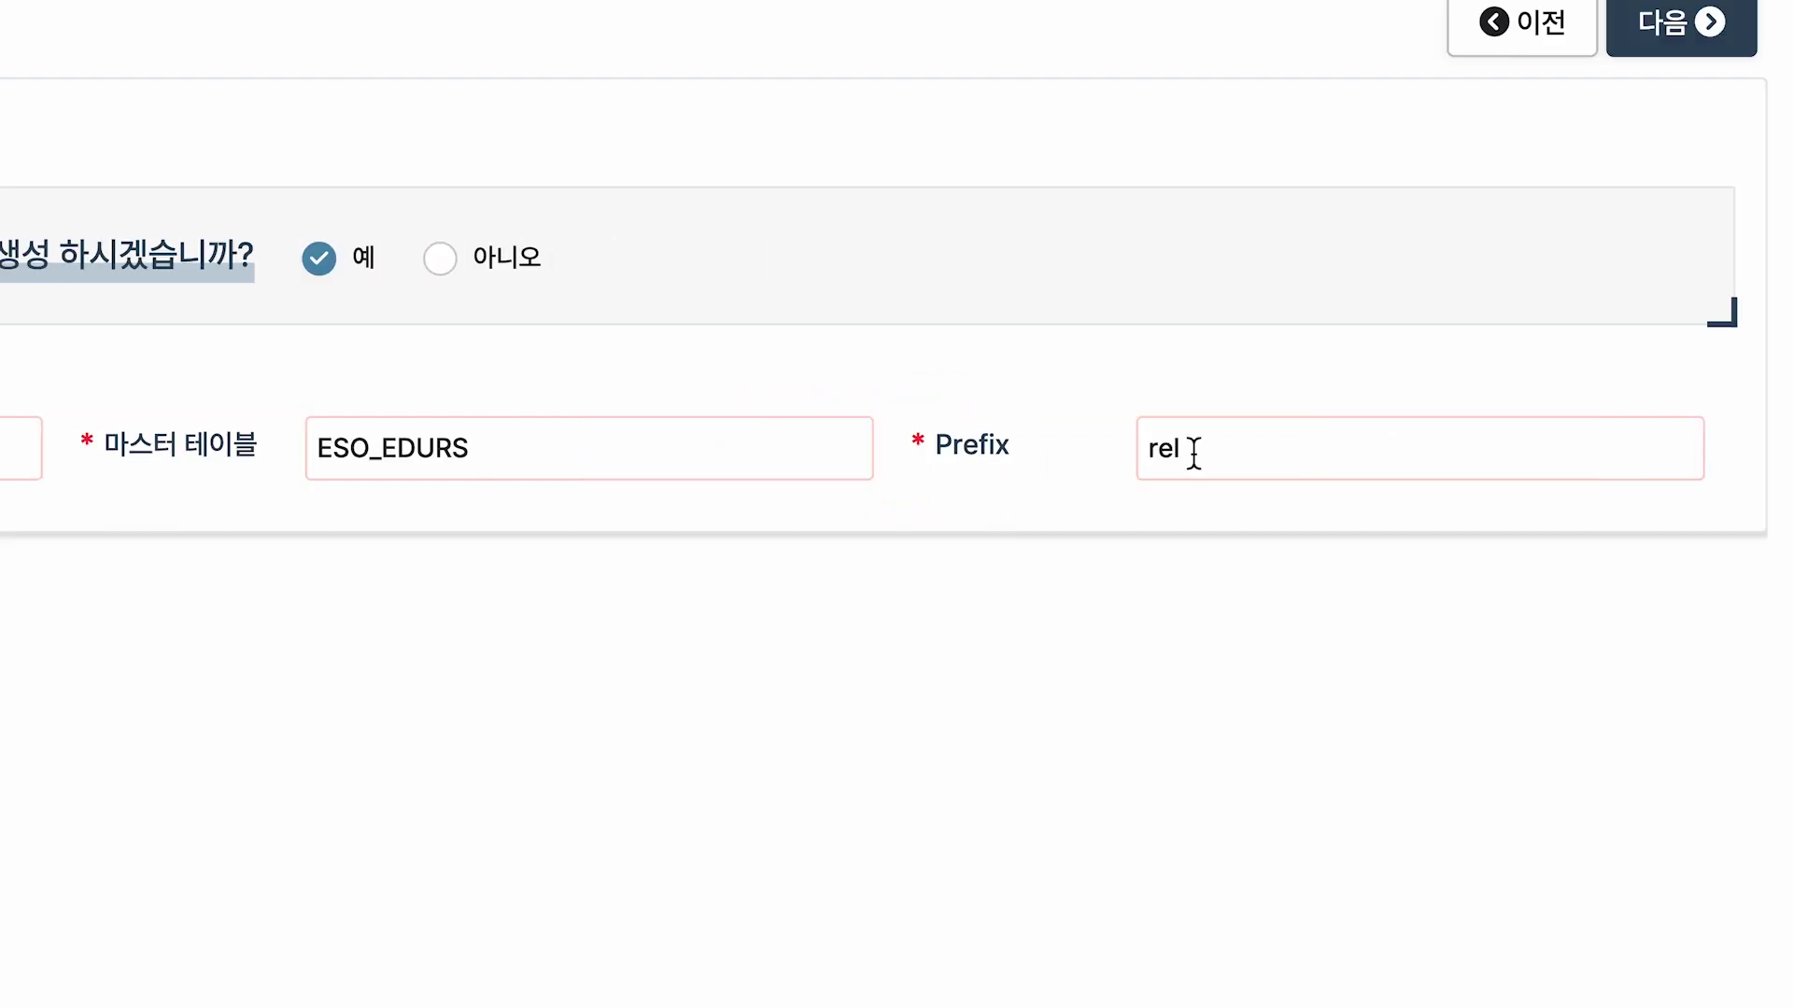
Change the prefix from rel to edurs and continue to the 항목 step.
double_click(1599, 448)
text(edurs)
click(1381, 411)
drag(930, 412, 1265, 493)
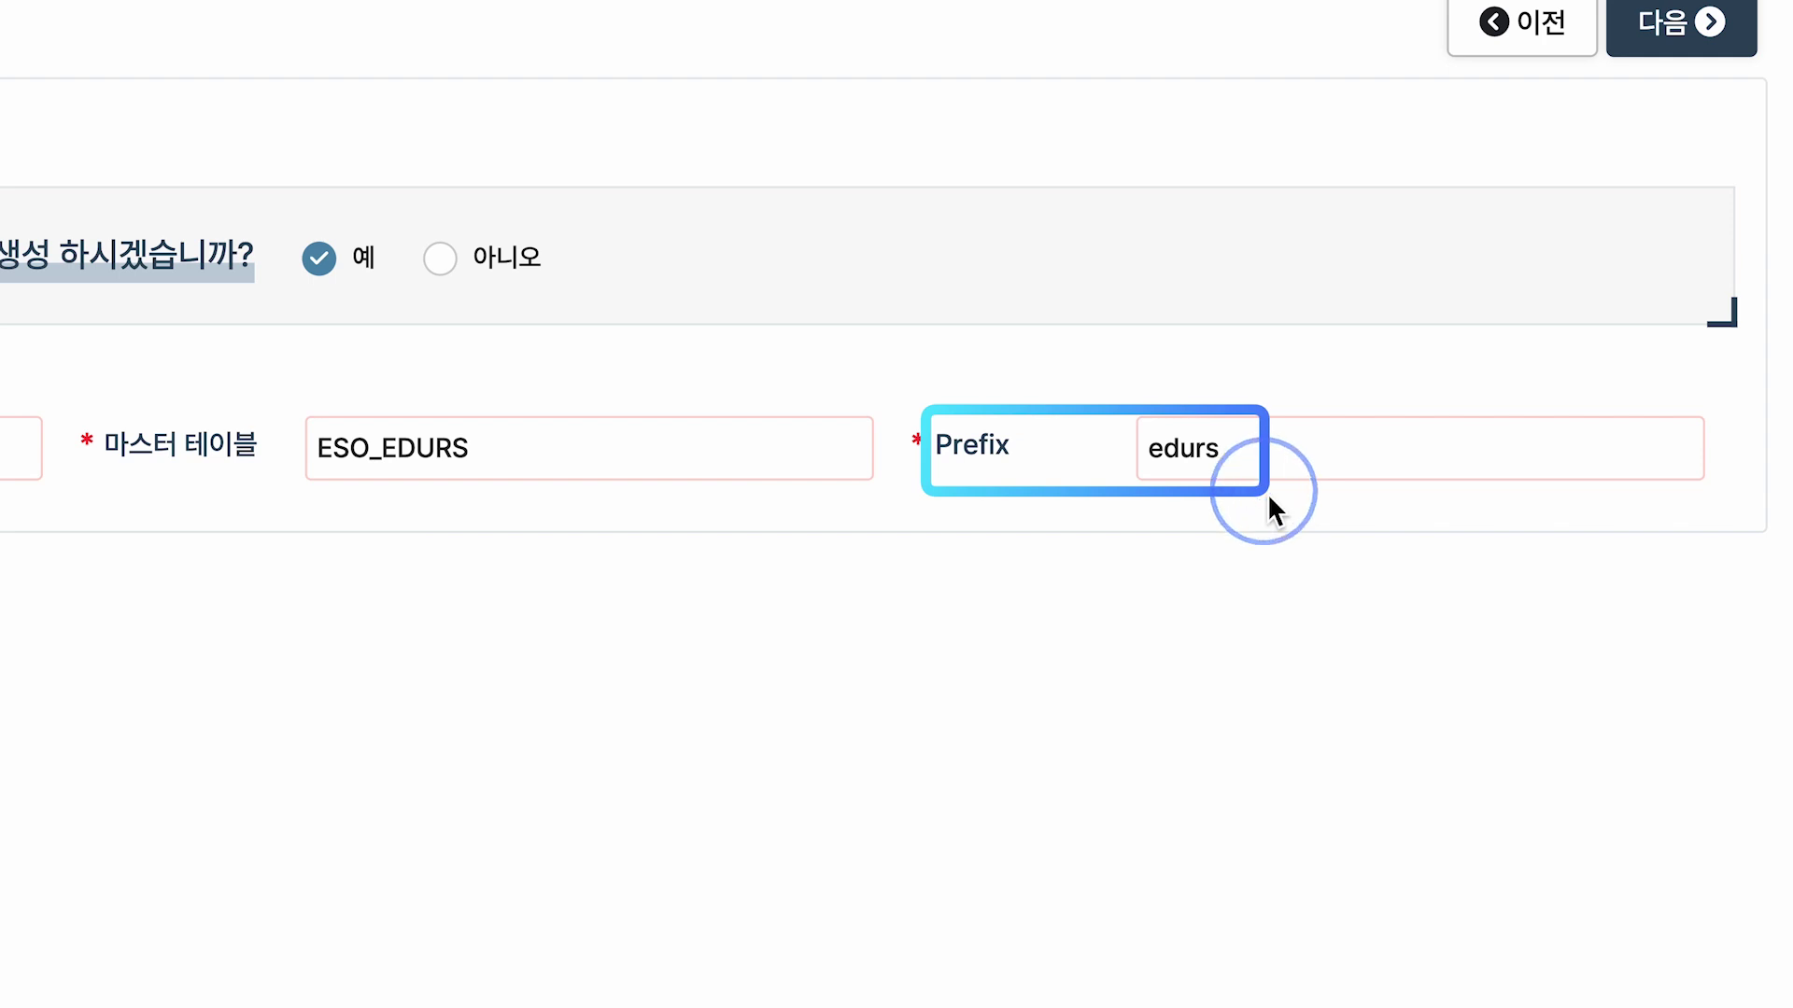
drag(39, 426, 1643, 495)
drag(1711, 285, 1661, 357)
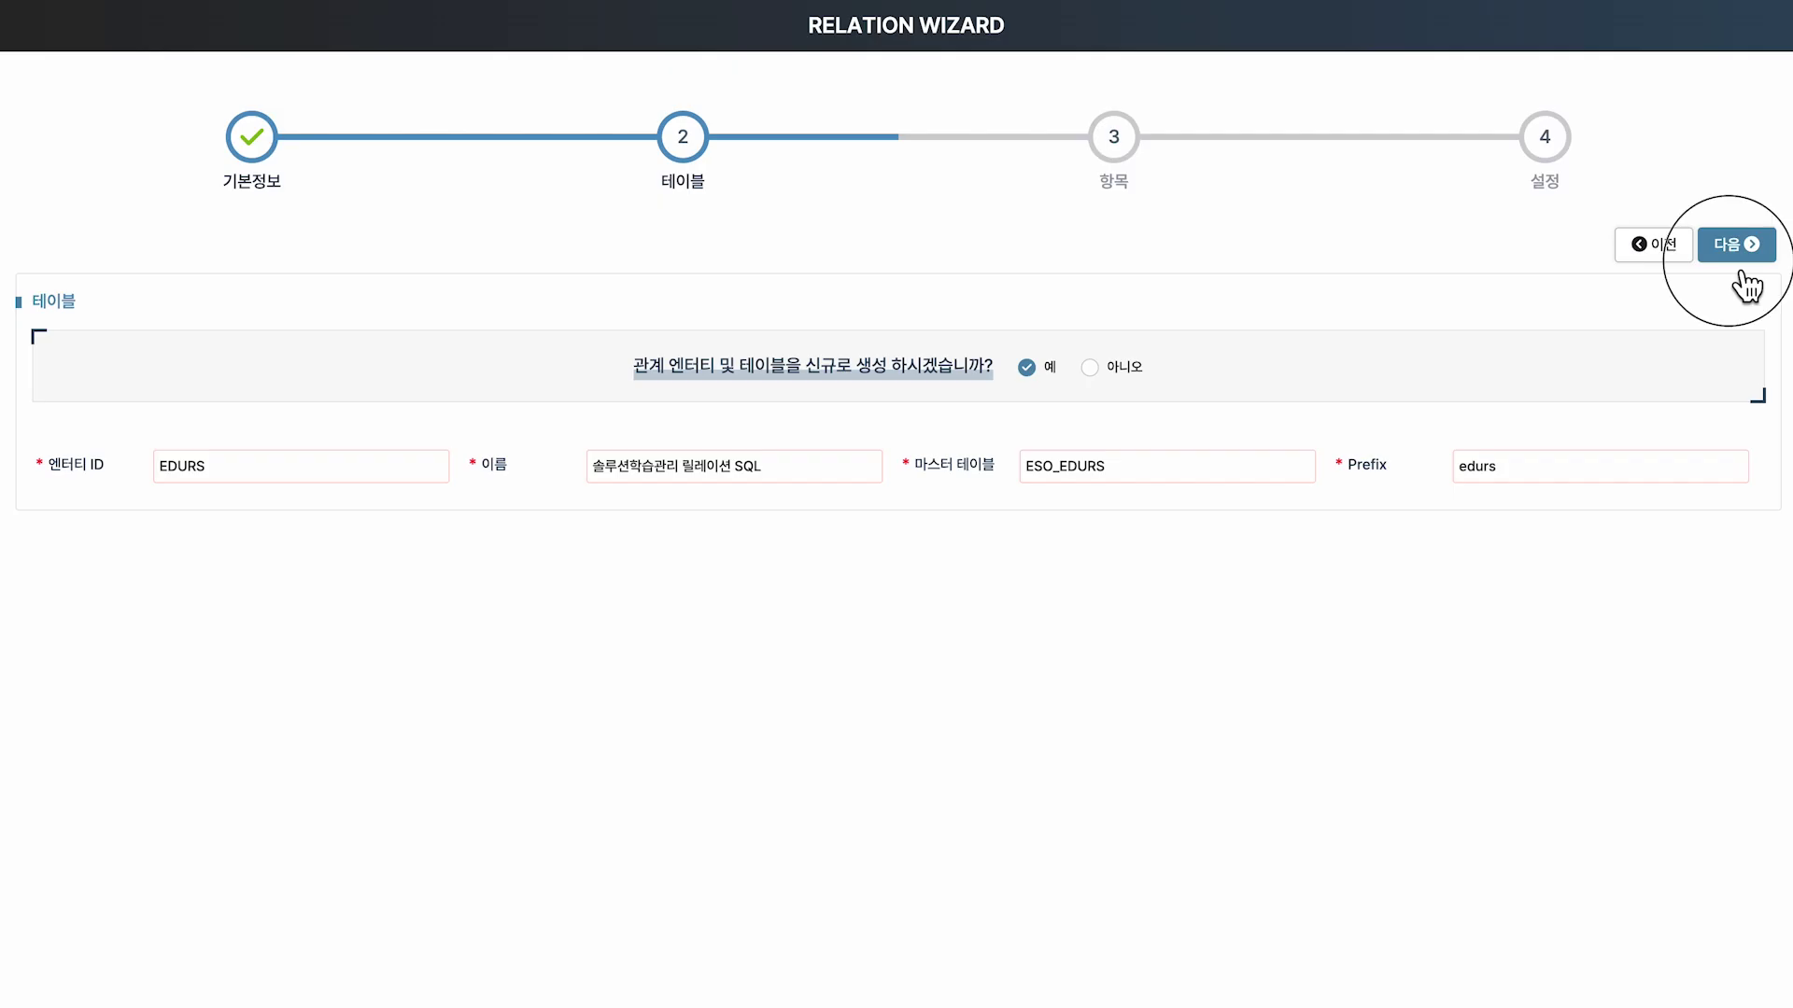
click(1729, 258)
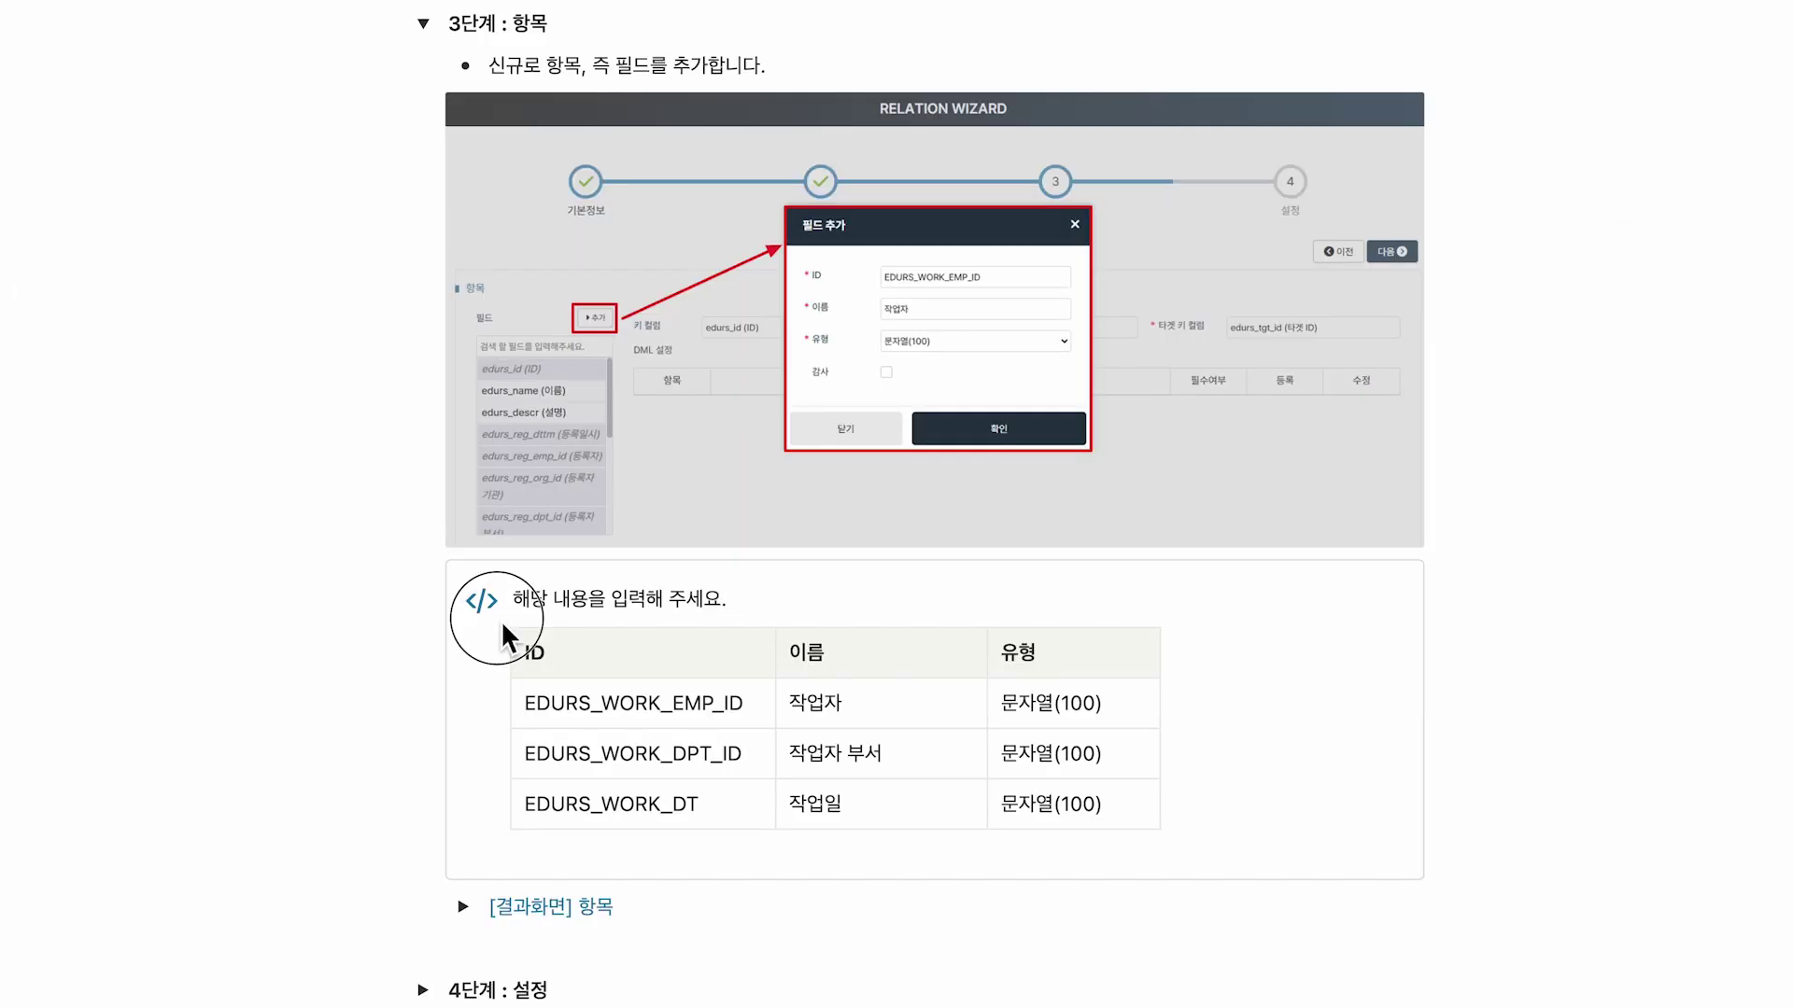
Add the worker field EDURS_WORK_EMP_ID named 작업자.
drag(492, 615, 1184, 857)
click(1243, 682)
text(신규추가!)
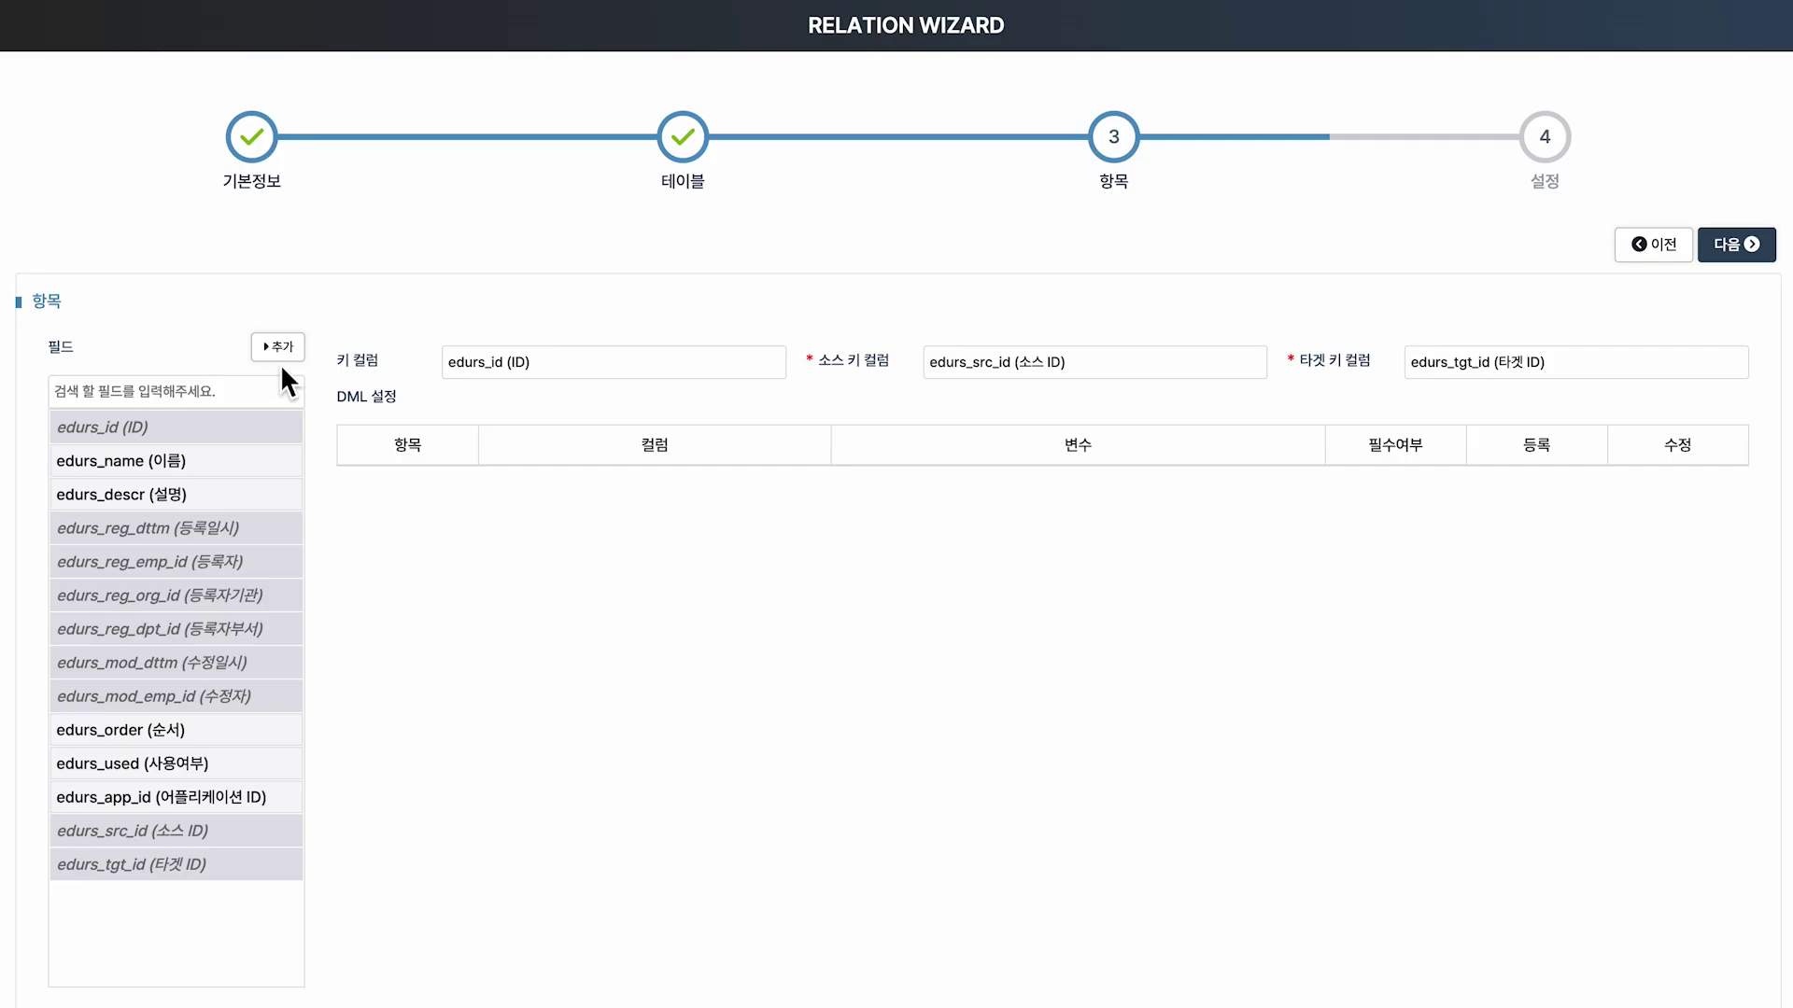
click(281, 361)
text(WORK_EMP_ID)
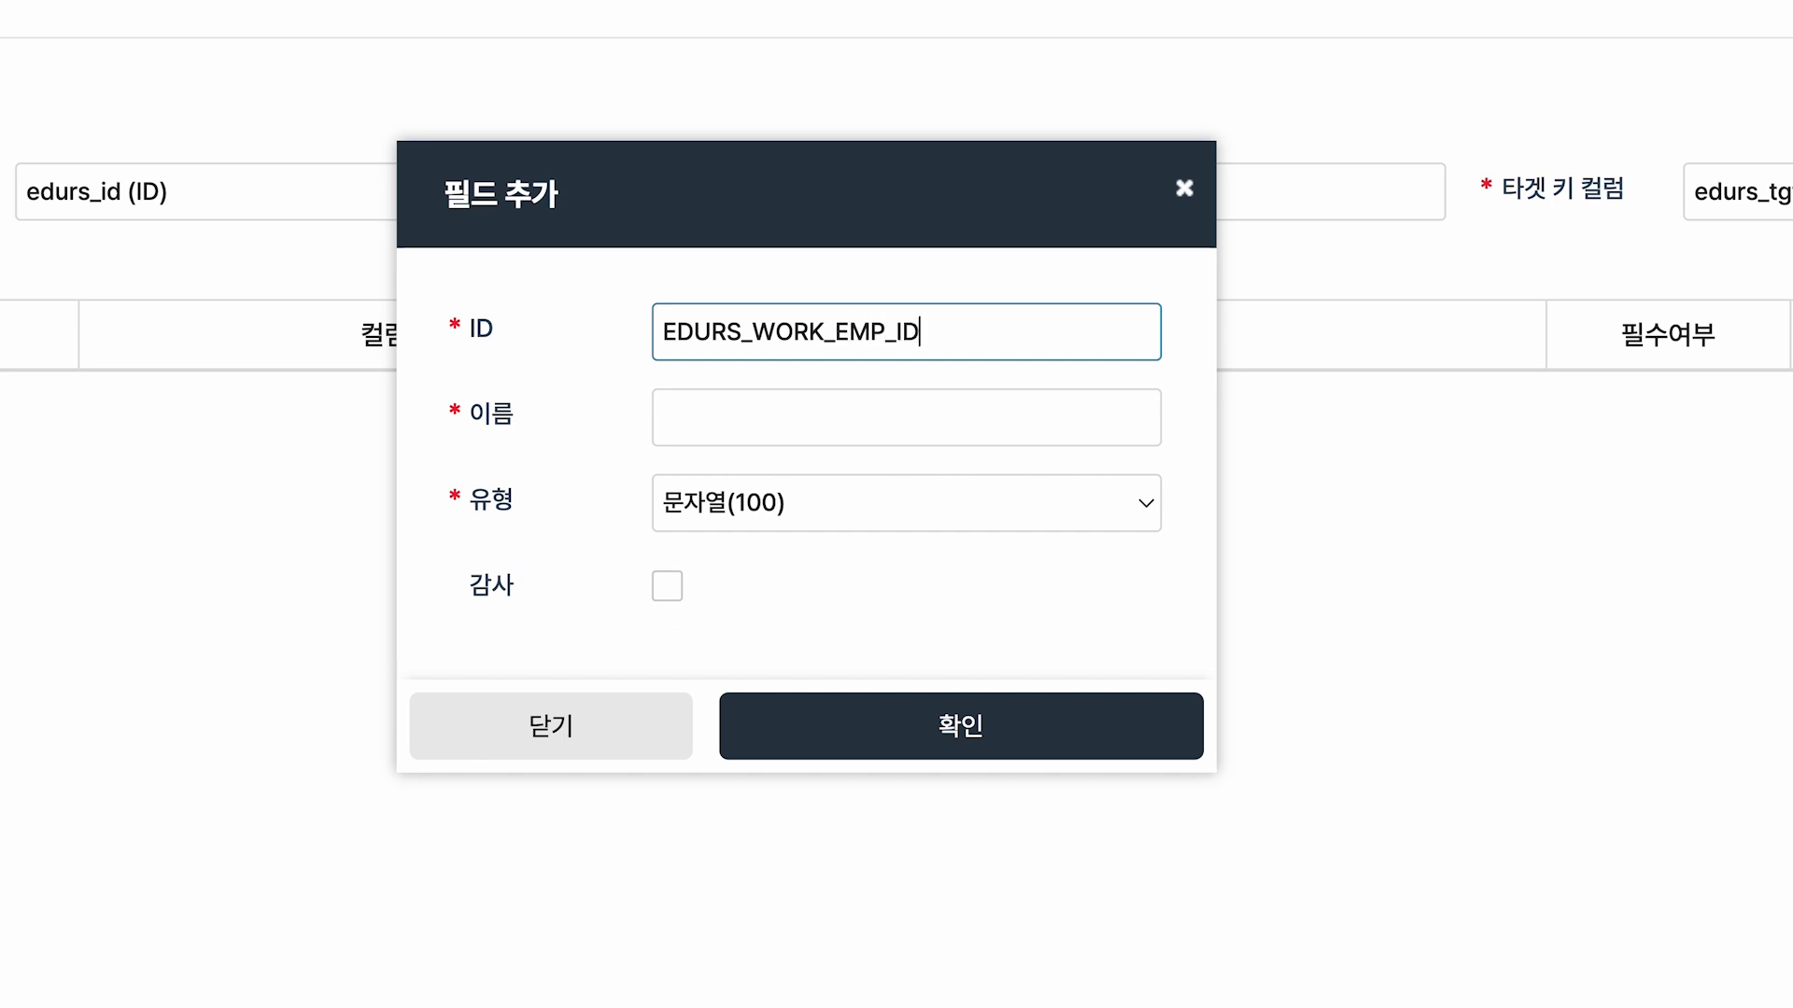
key(Tab)
text(작업자)
drag(455, 289, 987, 451)
click(1030, 738)
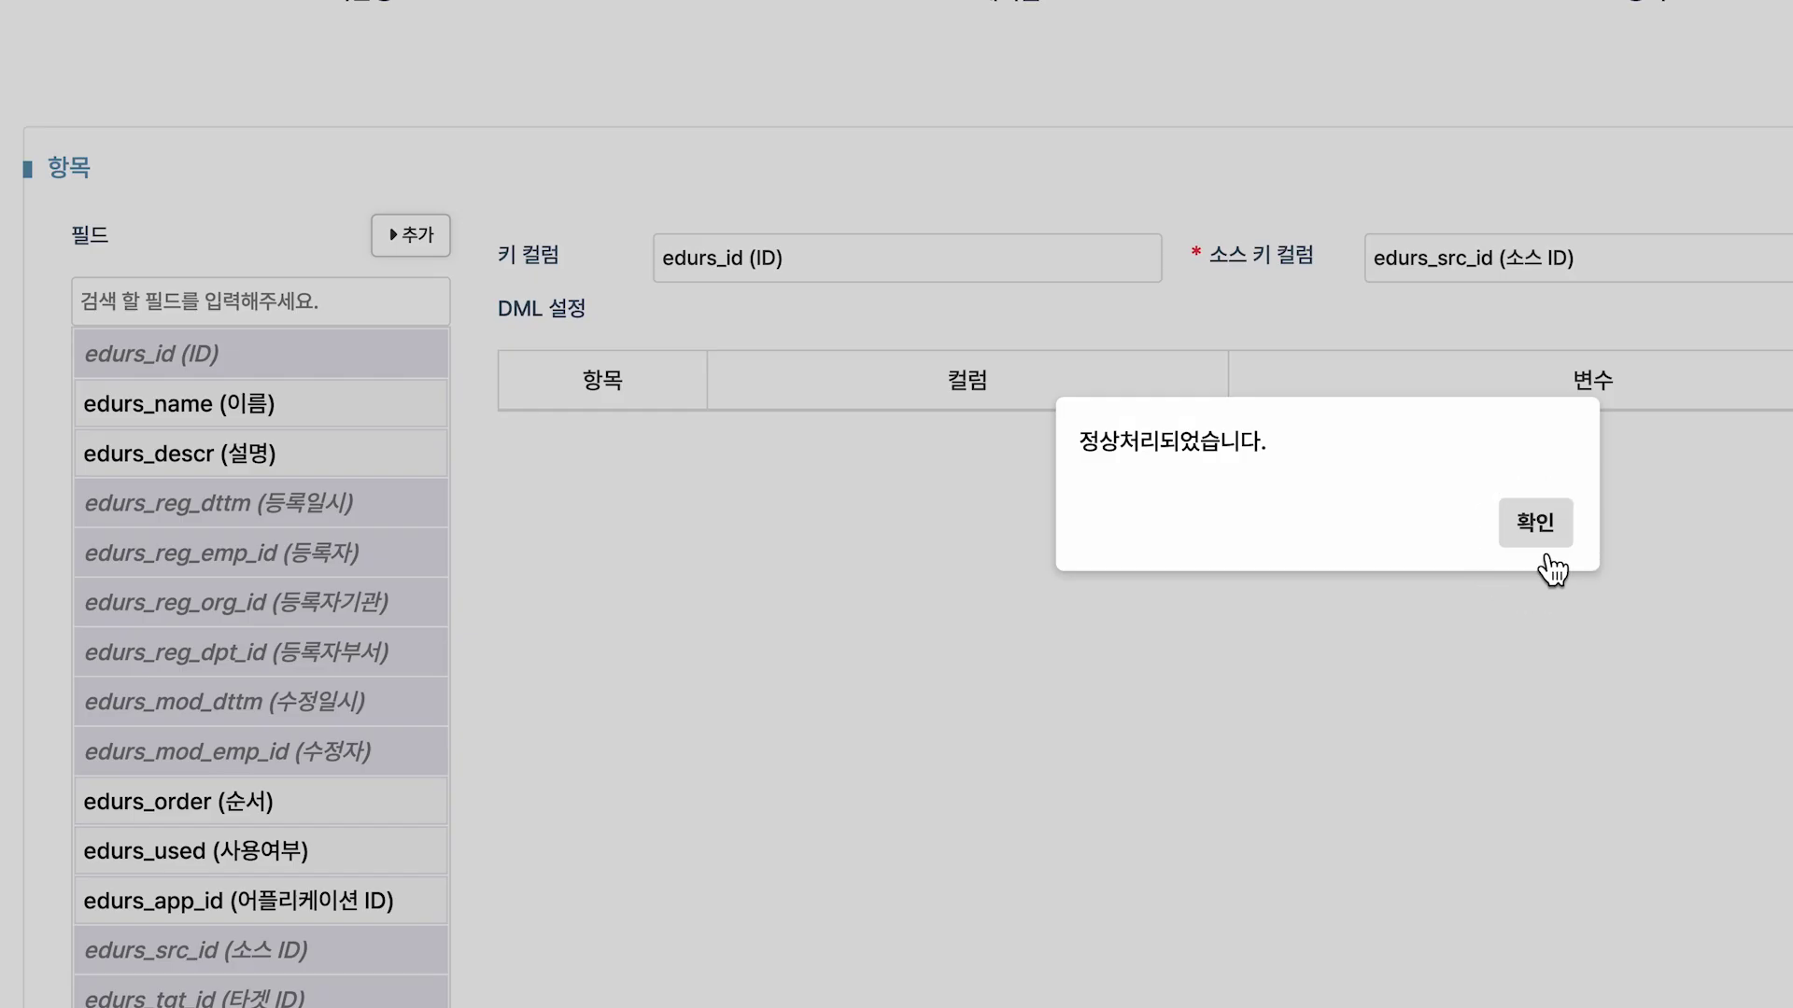
click(1545, 557)
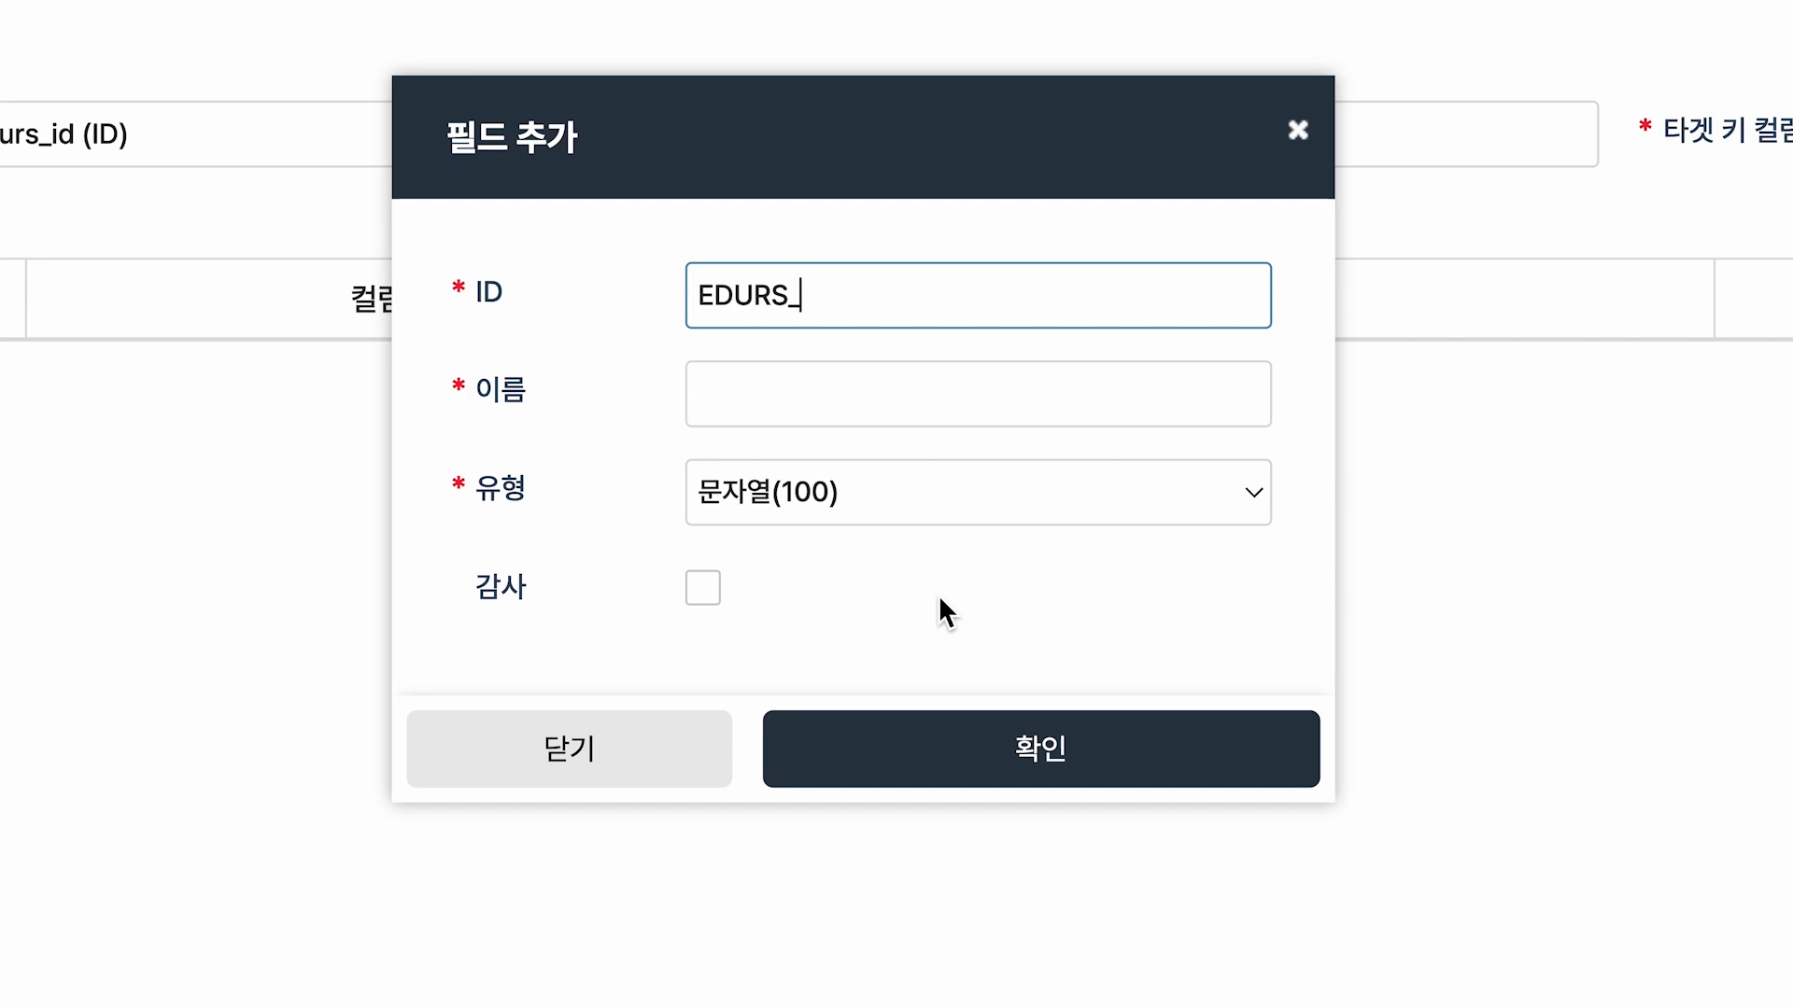
Add fields EDURS_WORK_DPT_ID (작업자 부서) and EDURS_WORK_DT (작업일).
text(_ID)
key(Tab)
text(작업자 부서)
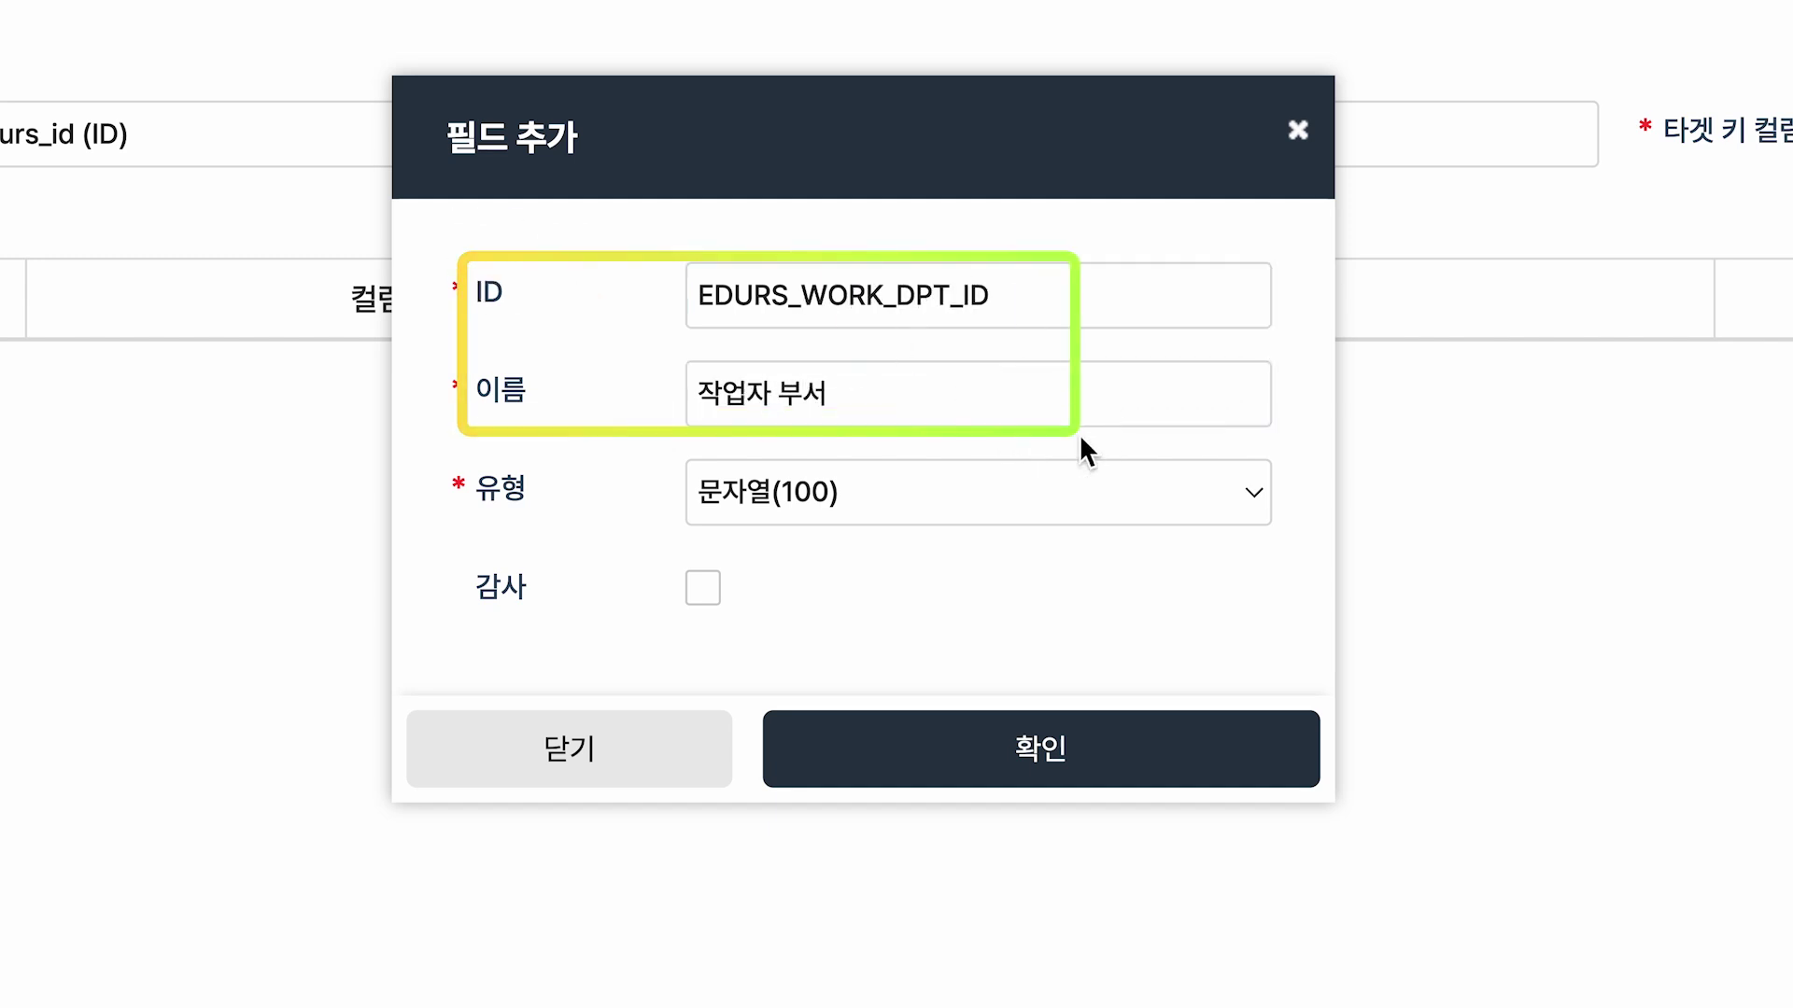
click(1117, 796)
click(1342, 524)
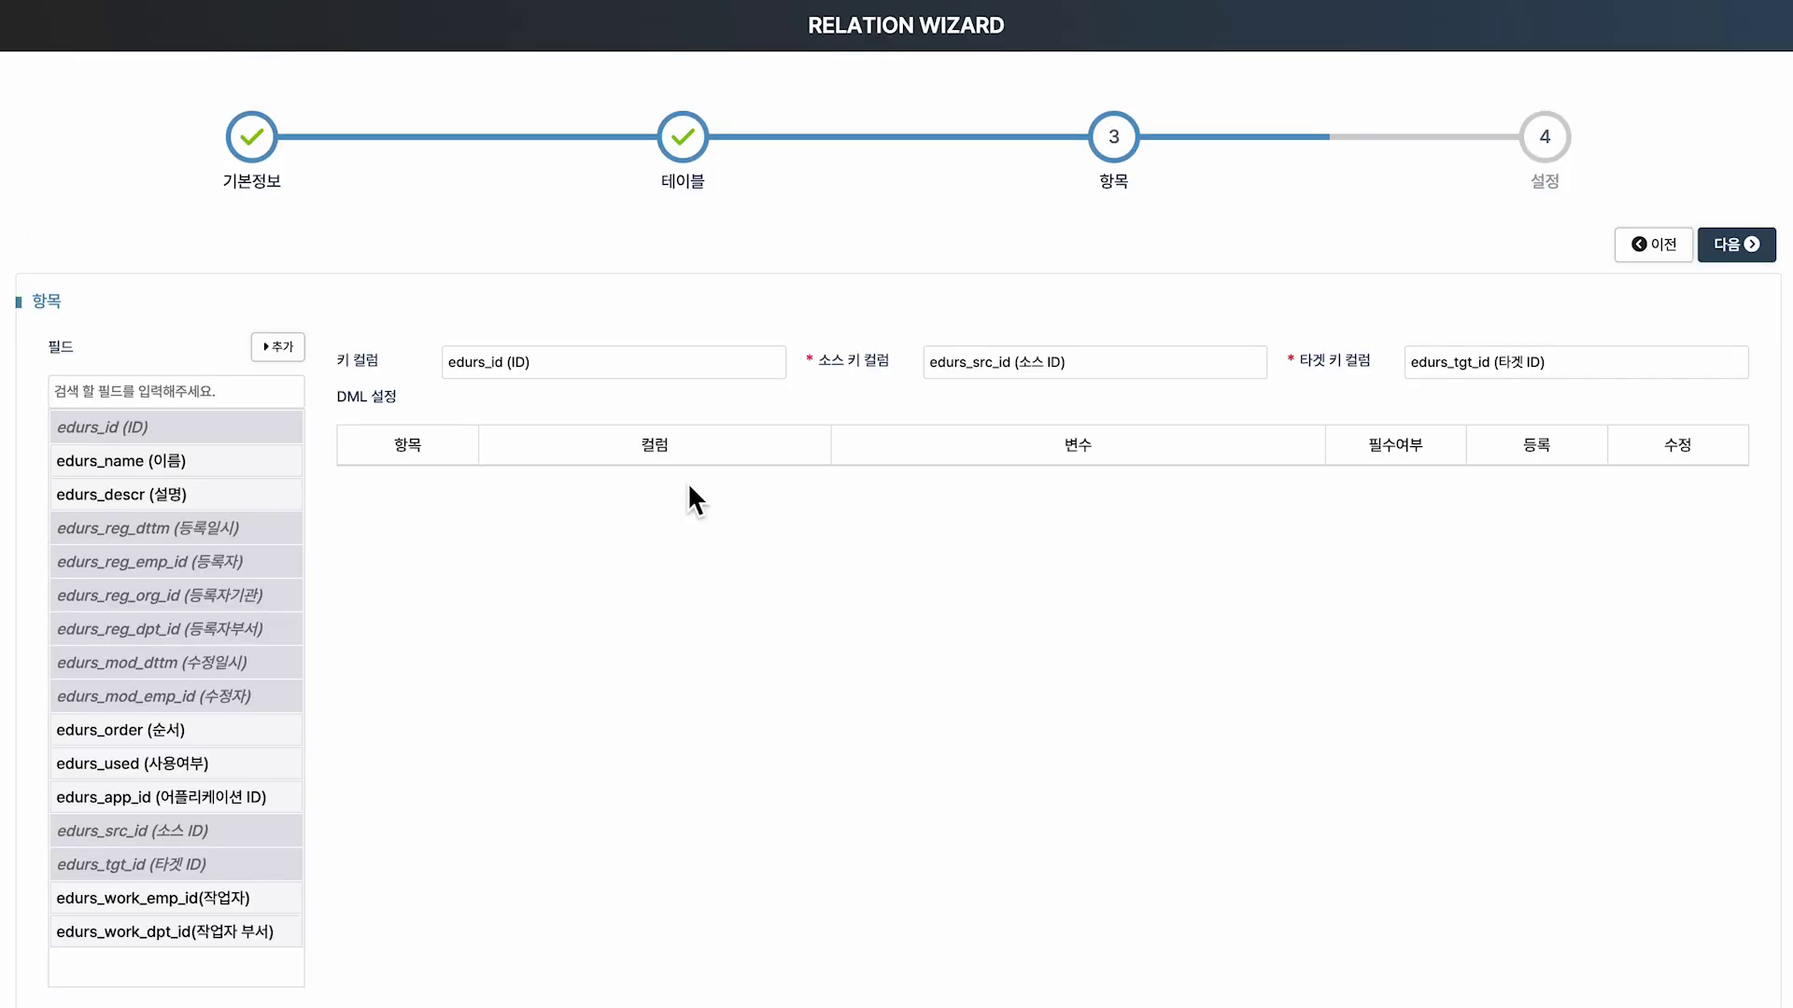
click(291, 353)
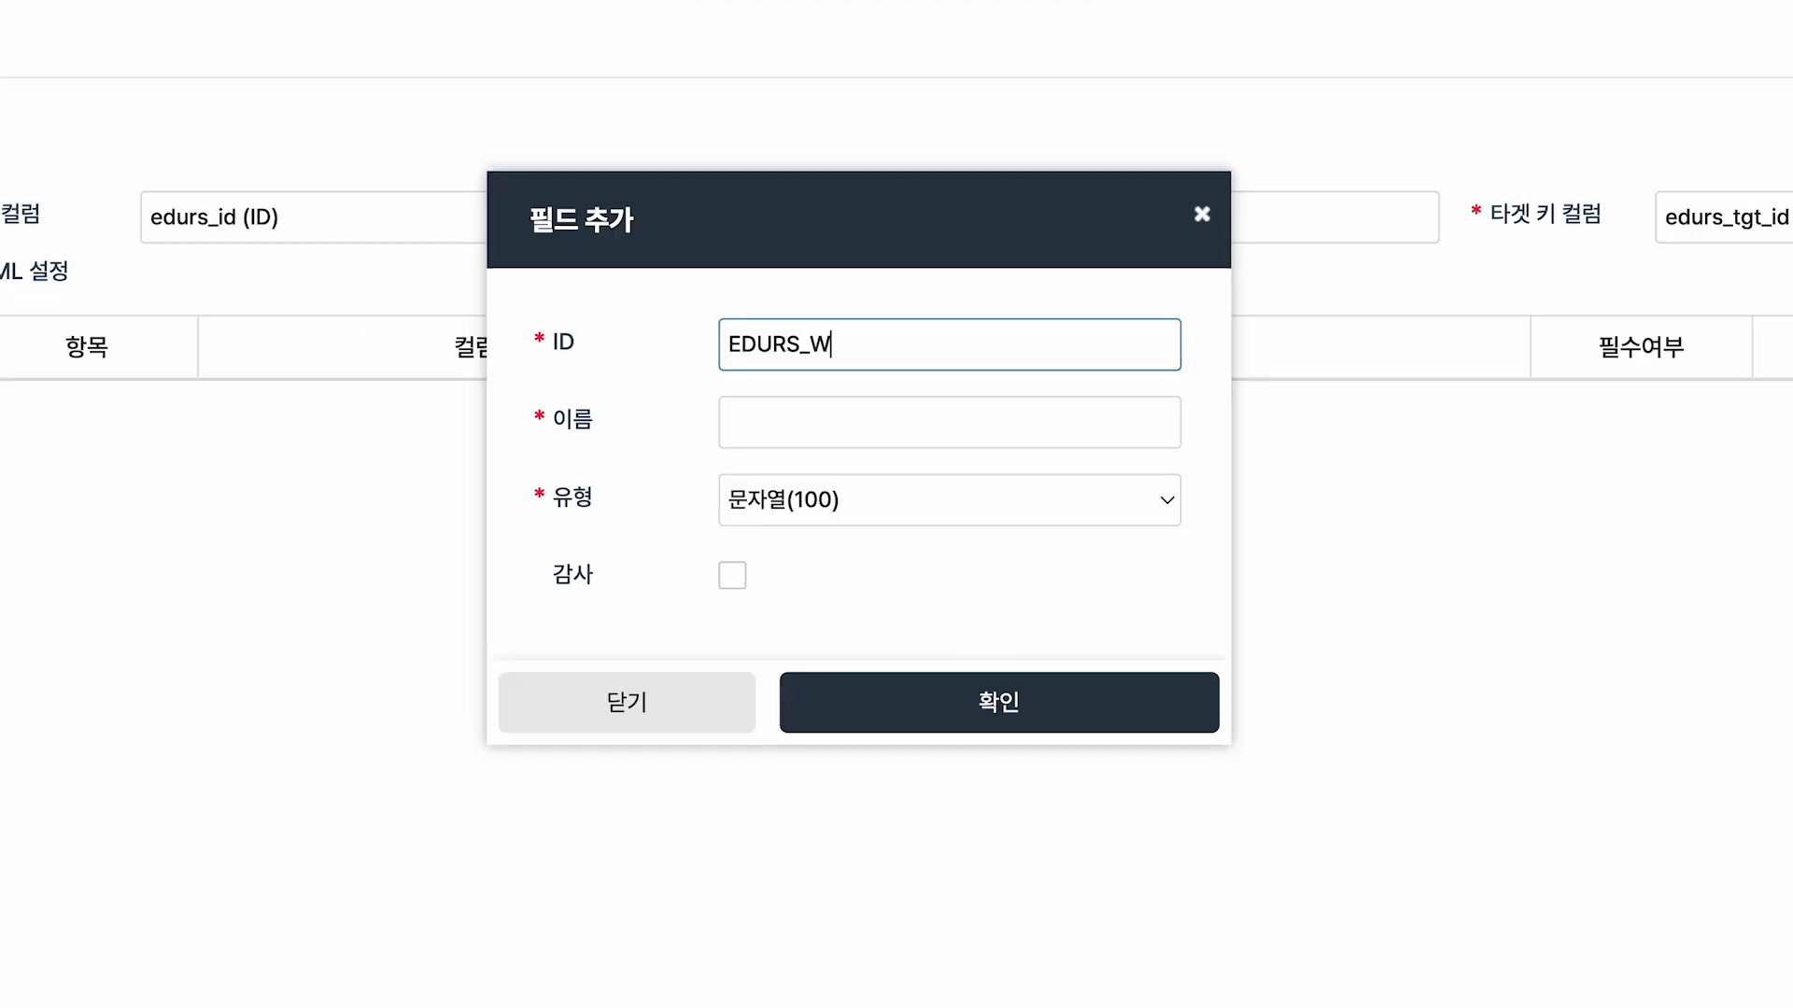
key(Tab)
text(잼)
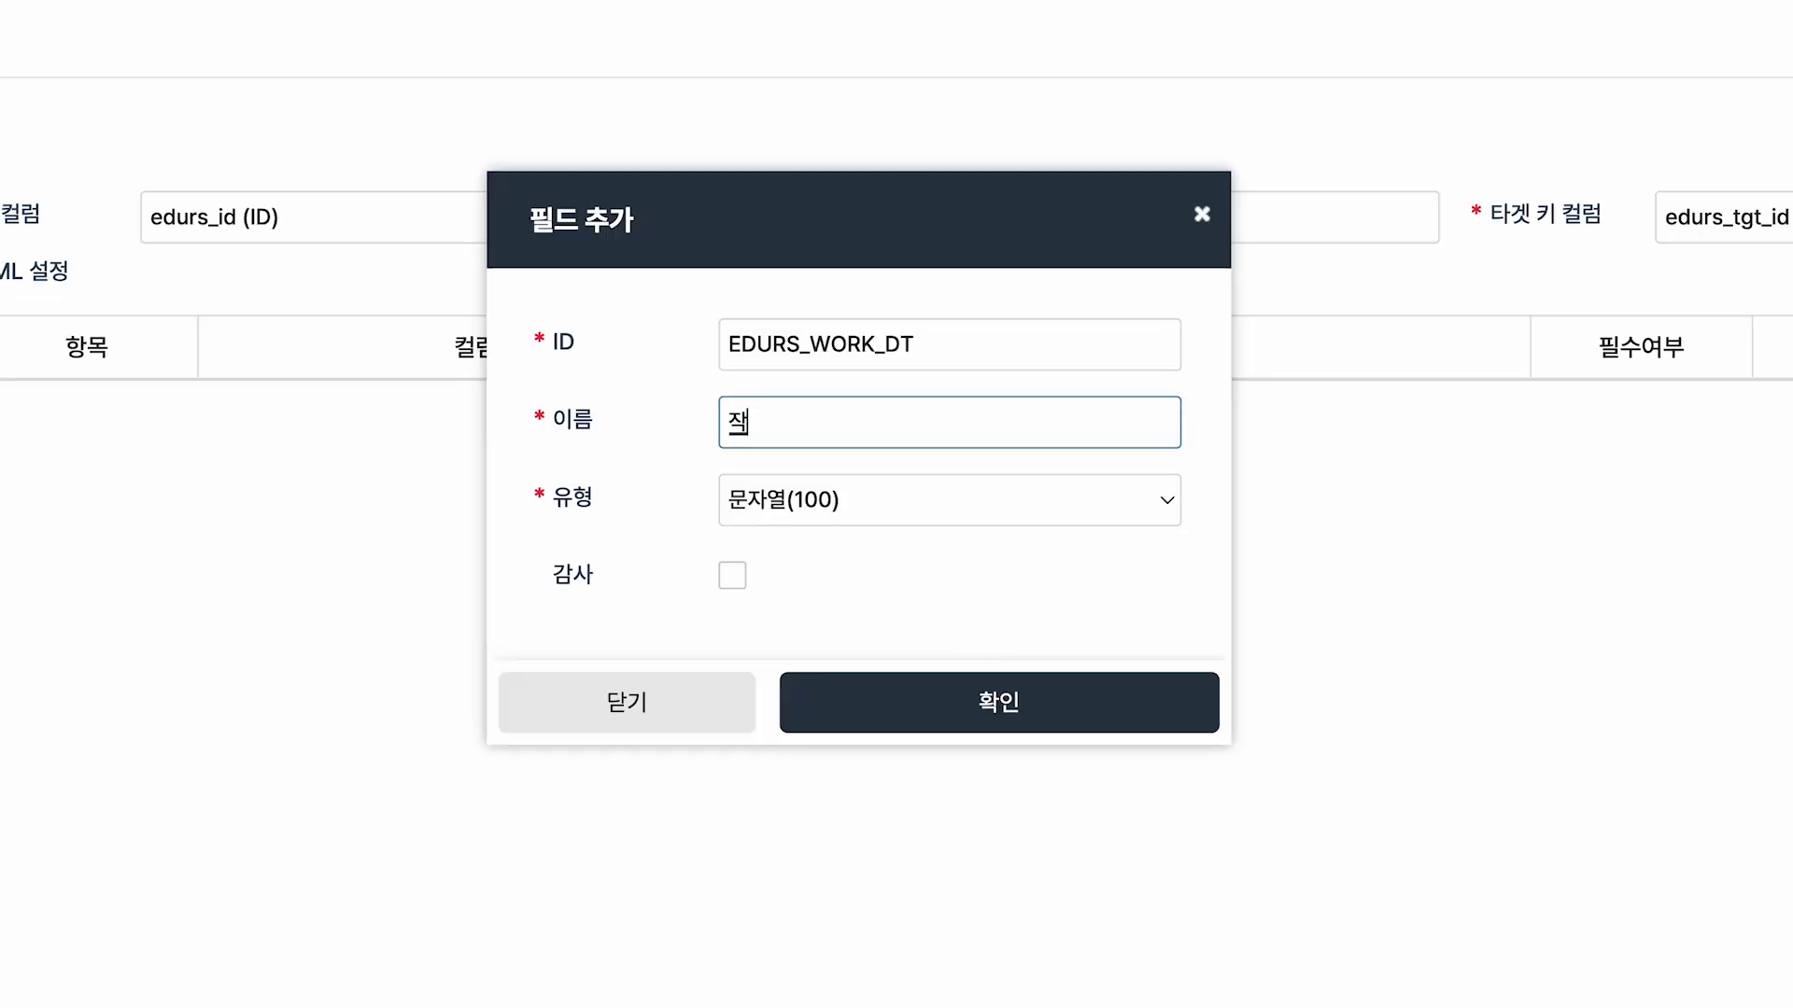
text(업일)
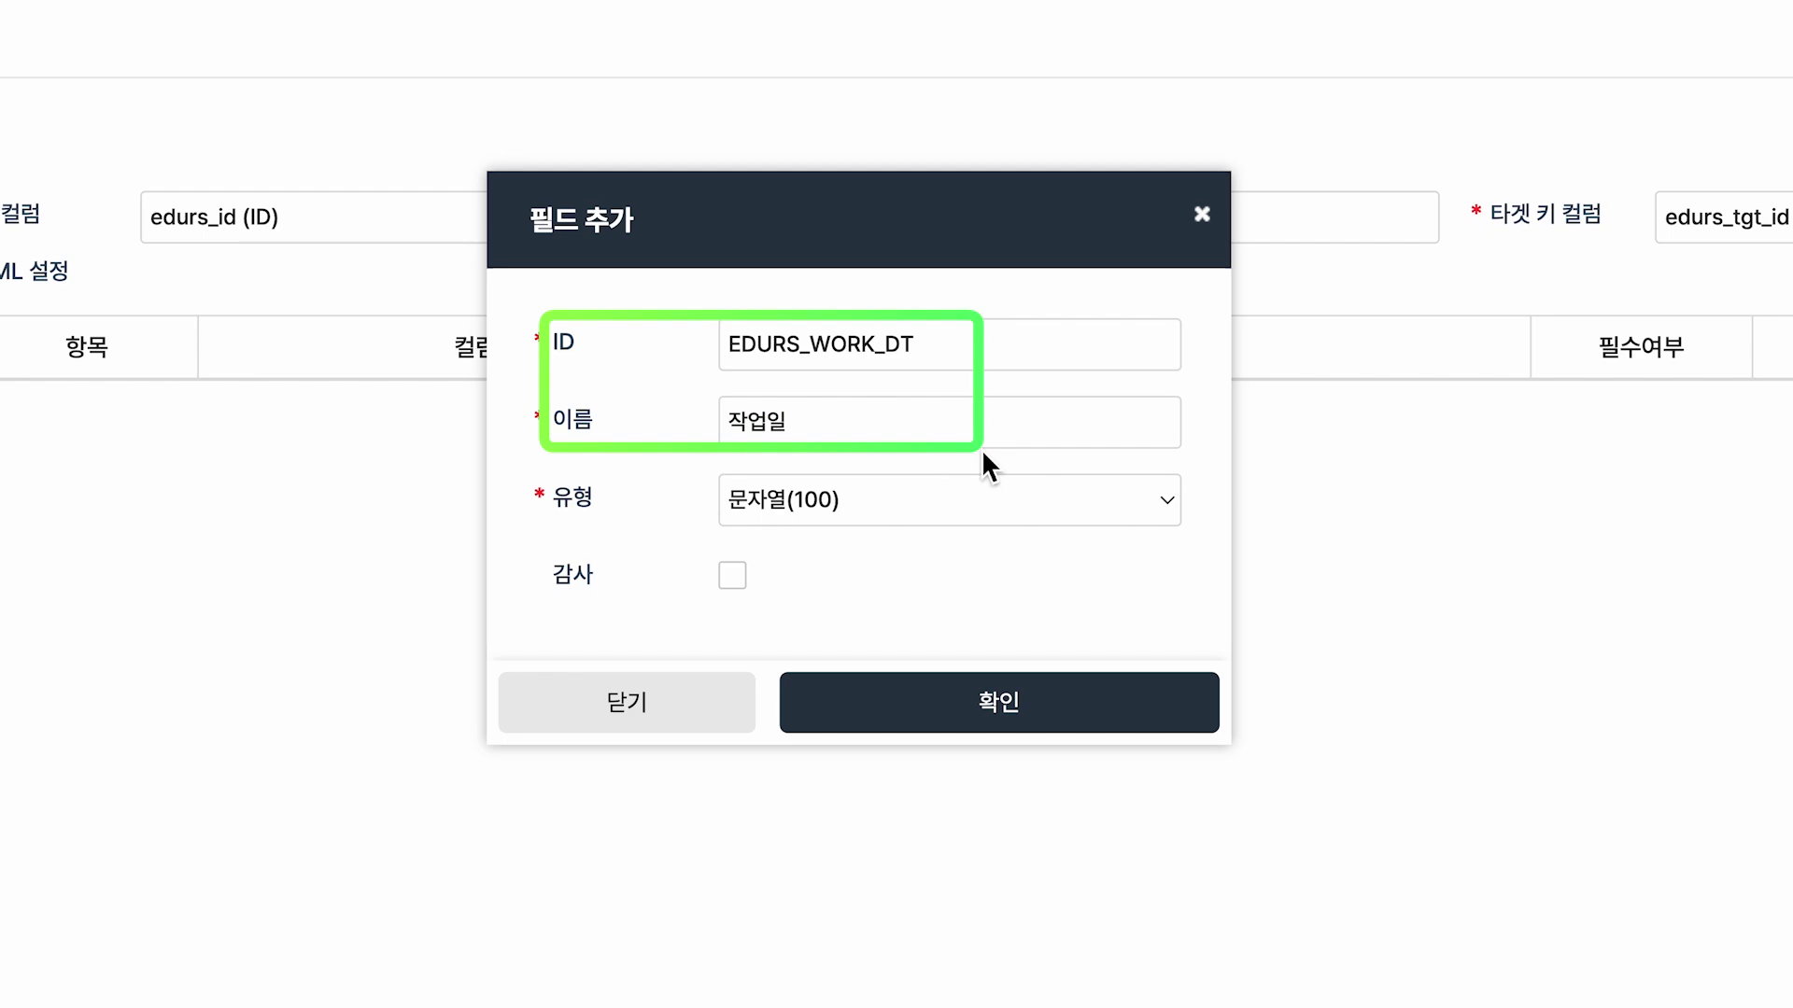
click(1069, 720)
click(1636, 521)
Include edurs_work_emp_id, edurs_work_dpt_id and edurs_work_dt in the DML settings.
double_click(294, 897)
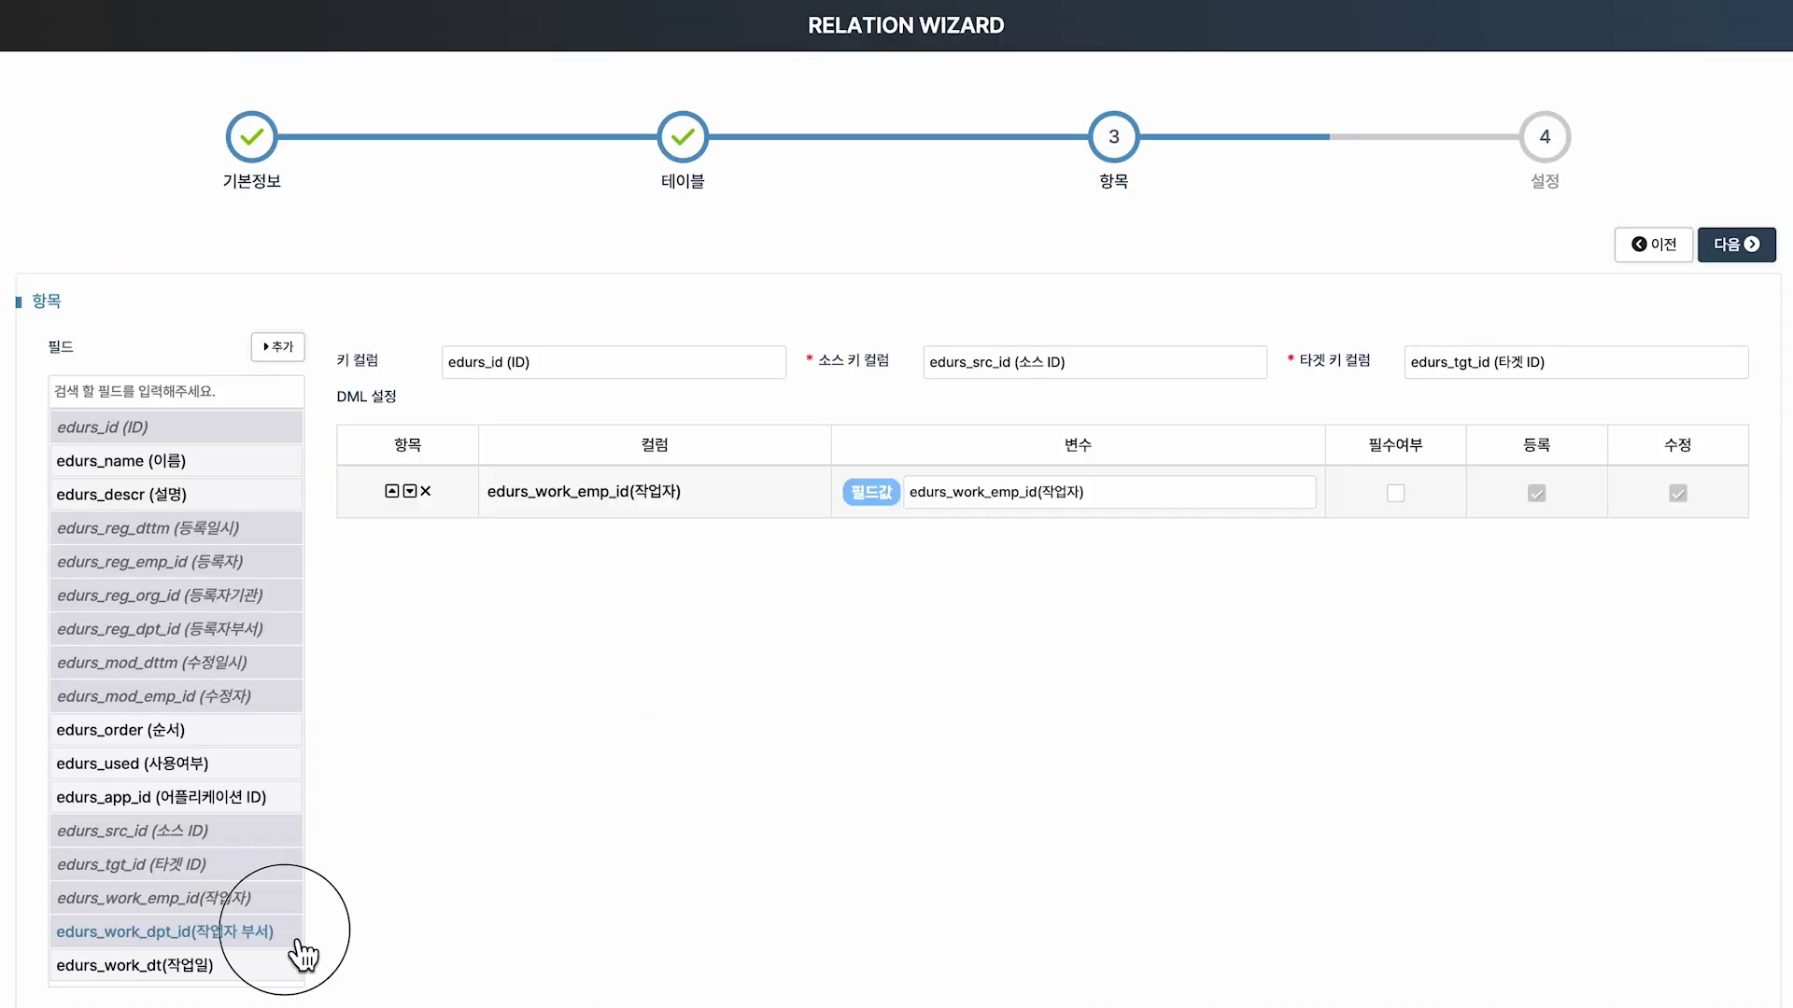
double_click(295, 931)
double_click(294, 964)
mouse_move(479, 464)
mouse_down()
mouse_move(588, 473)
mouse_move(1212, 624)
mouse_up()
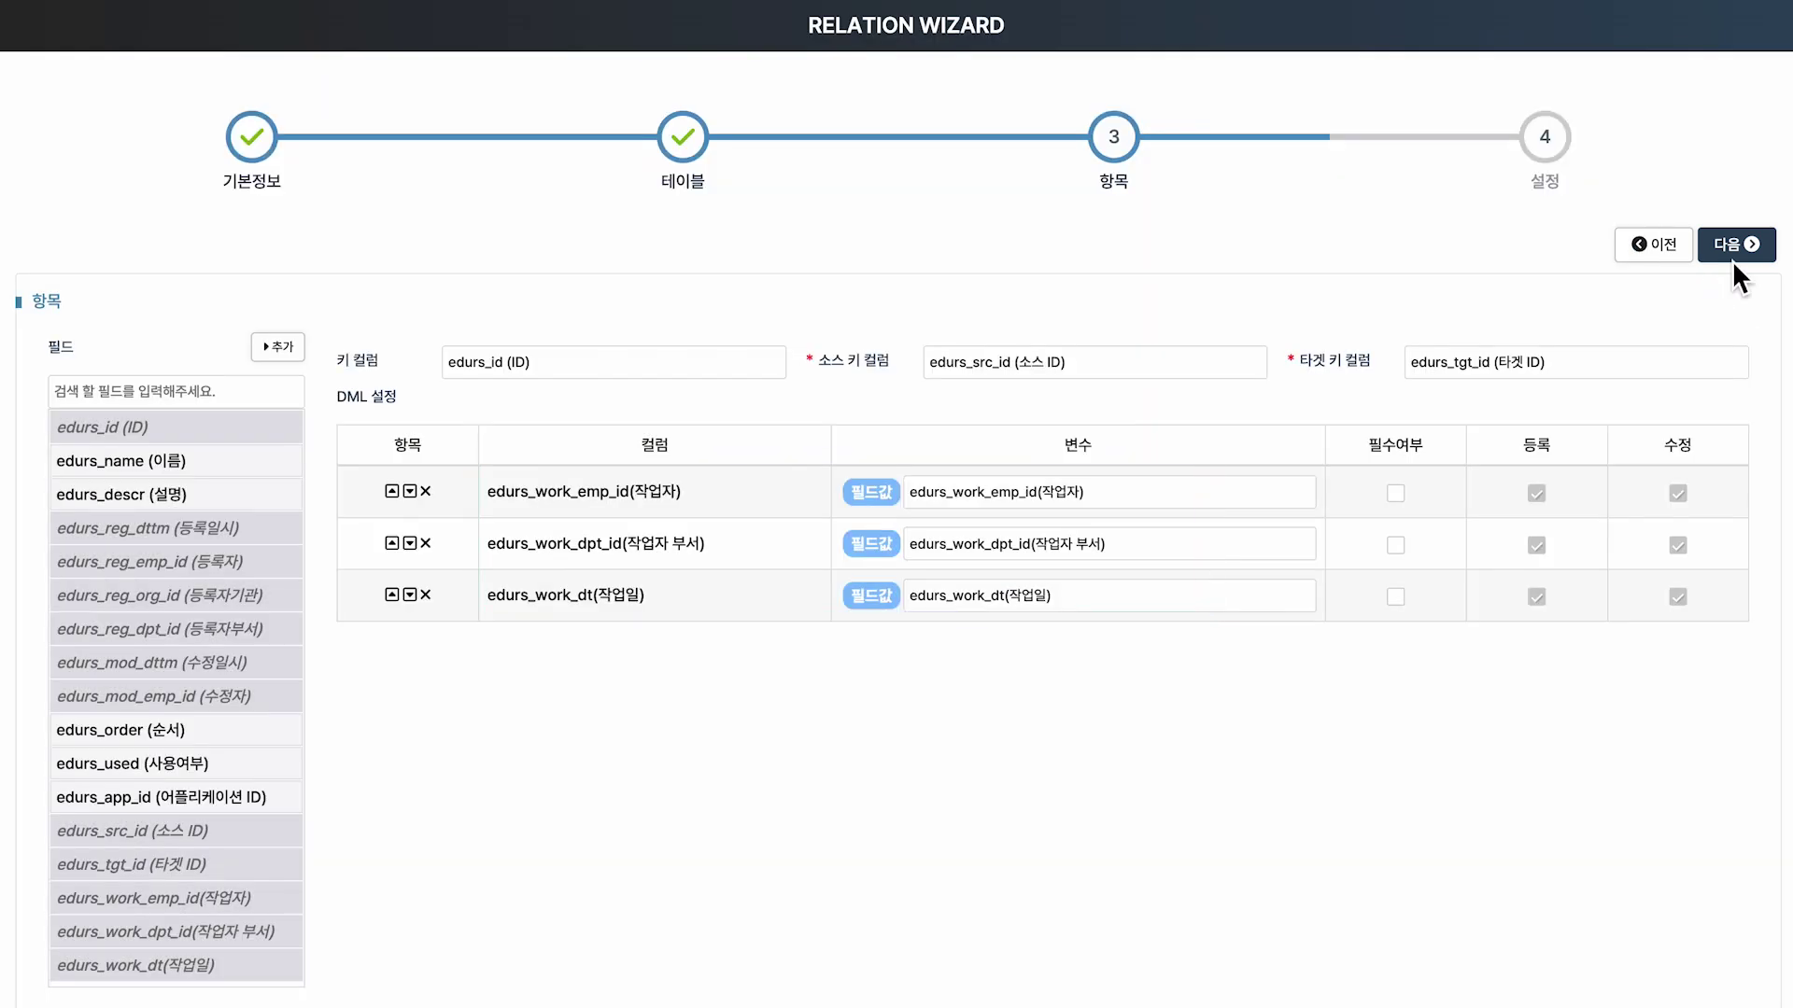
On the 설정 step, set 기본 행 사용 to 아니오 and save the relation.
click(1733, 258)
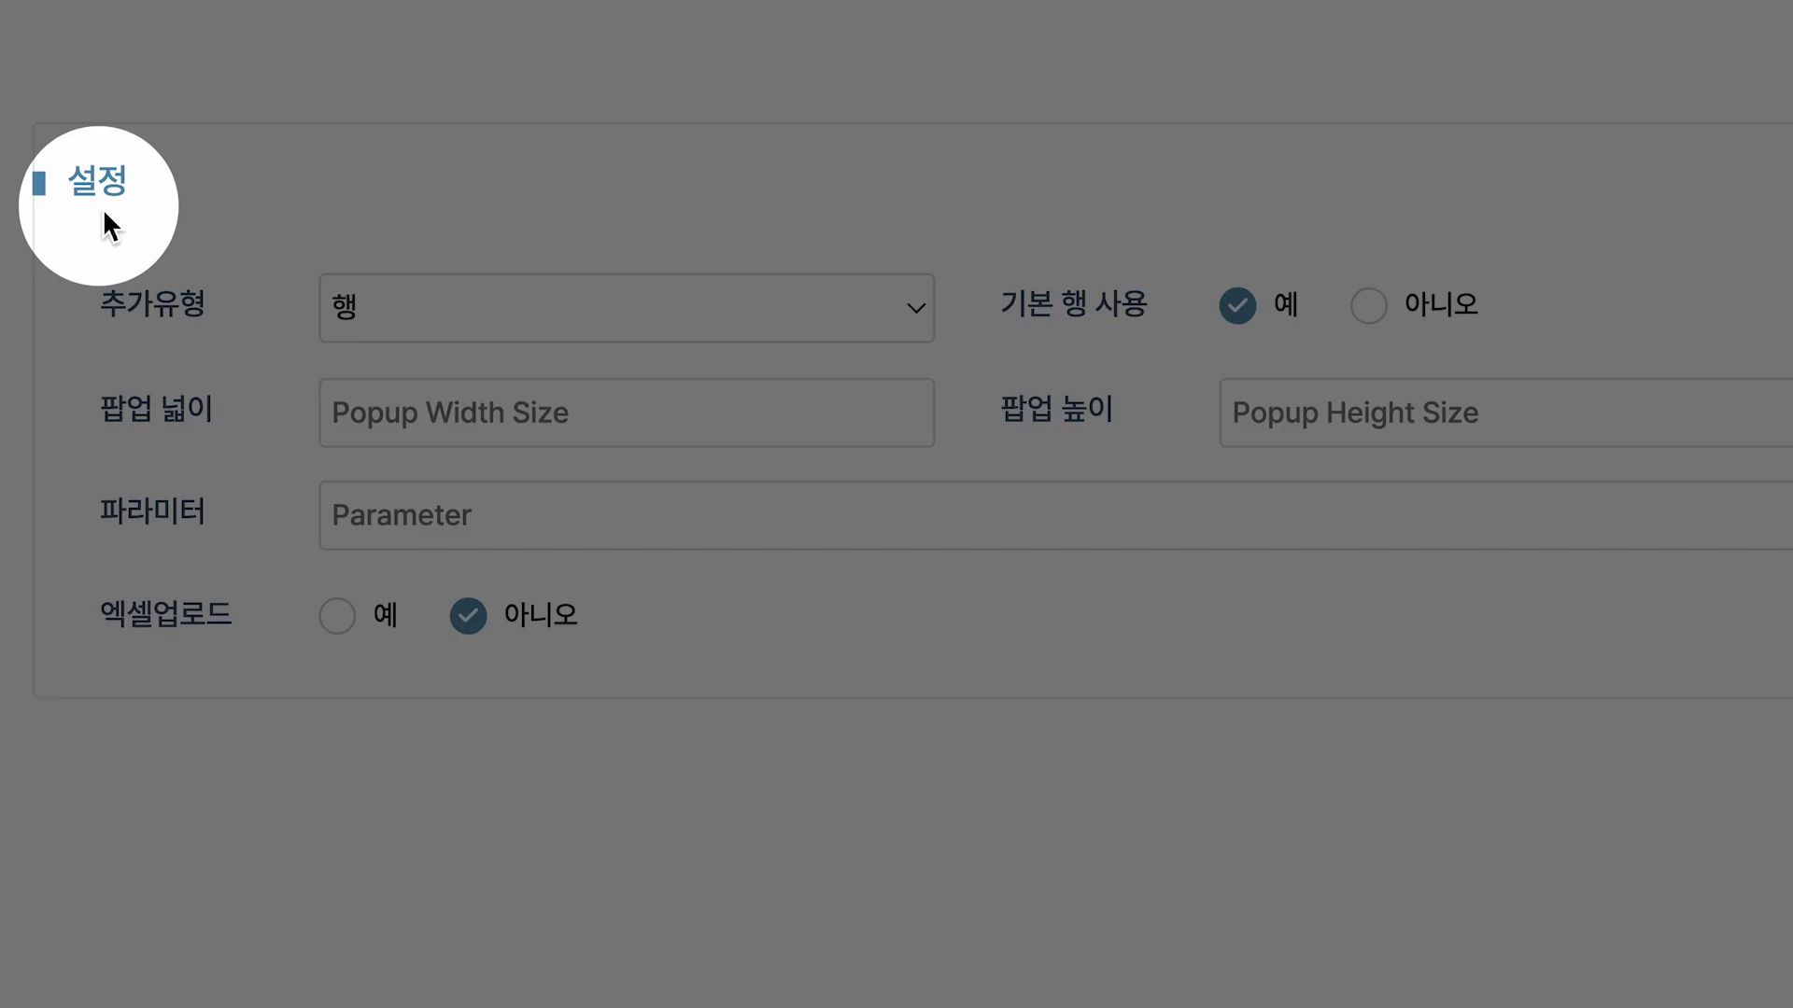
text([추가])
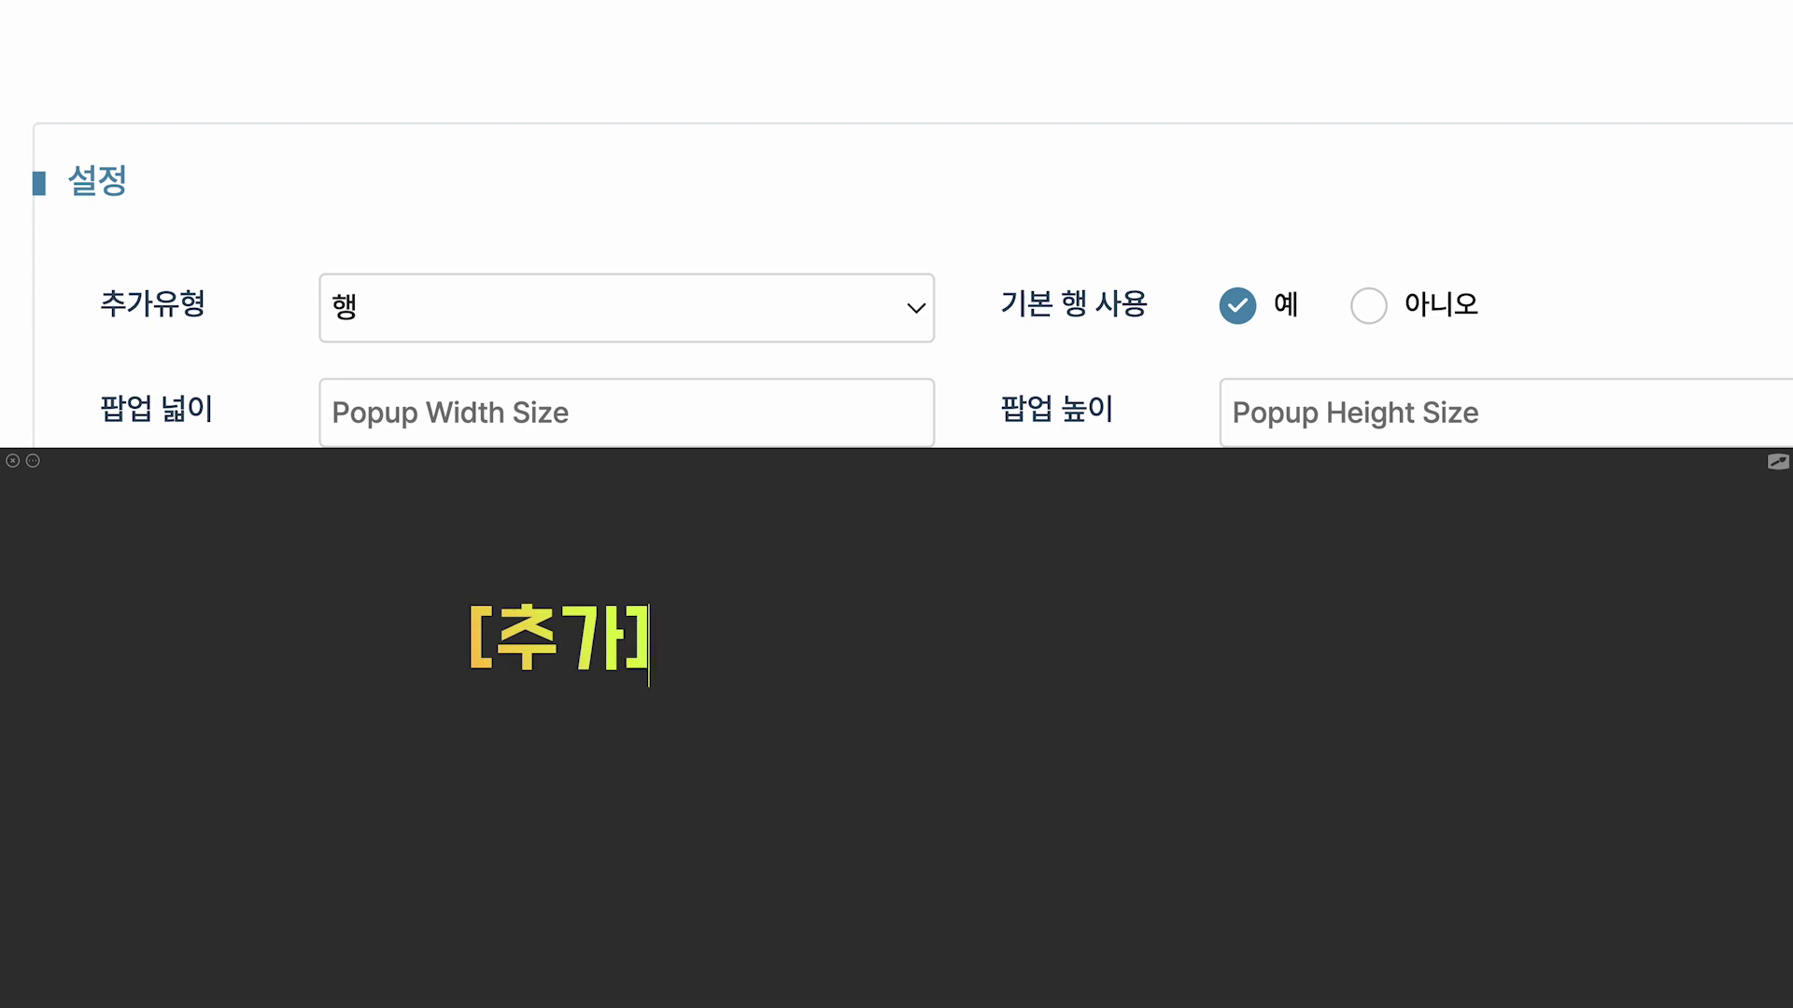
text( 유형고ㅏ 달리)
key(Return)
text(이미 존재하는 데이터 ㅍ)
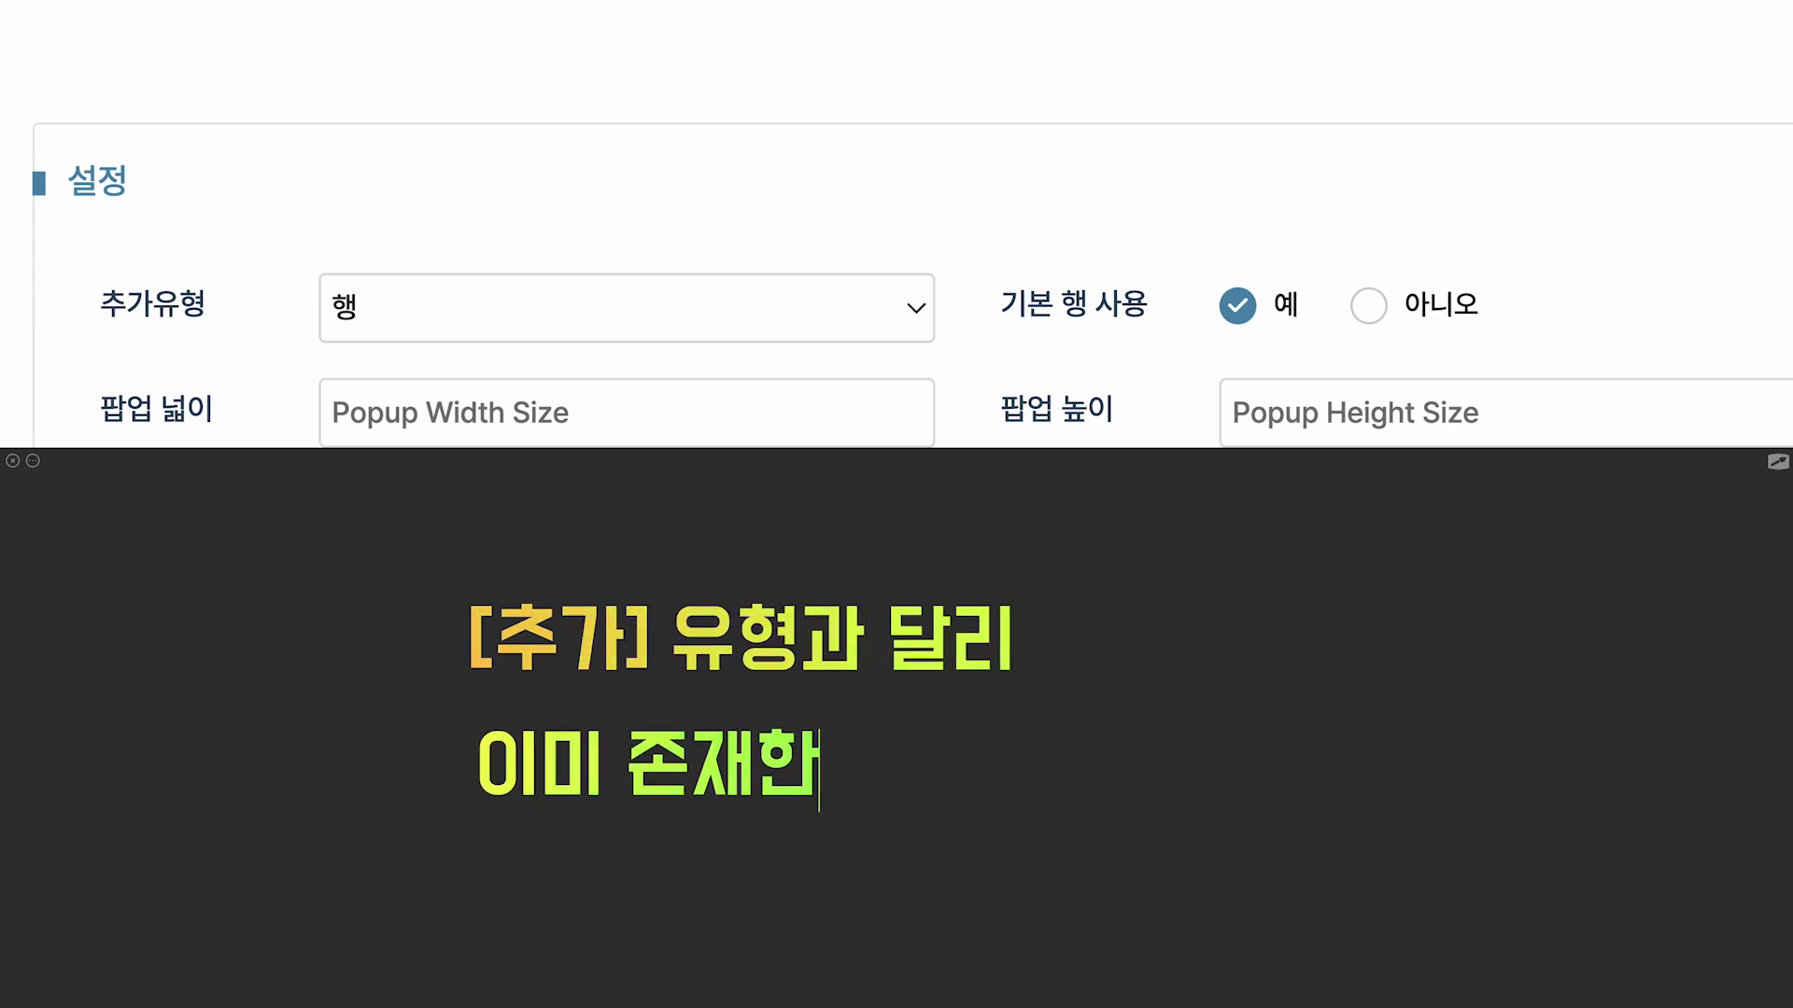
text(ㅏㅂ업 리스트 연결!)
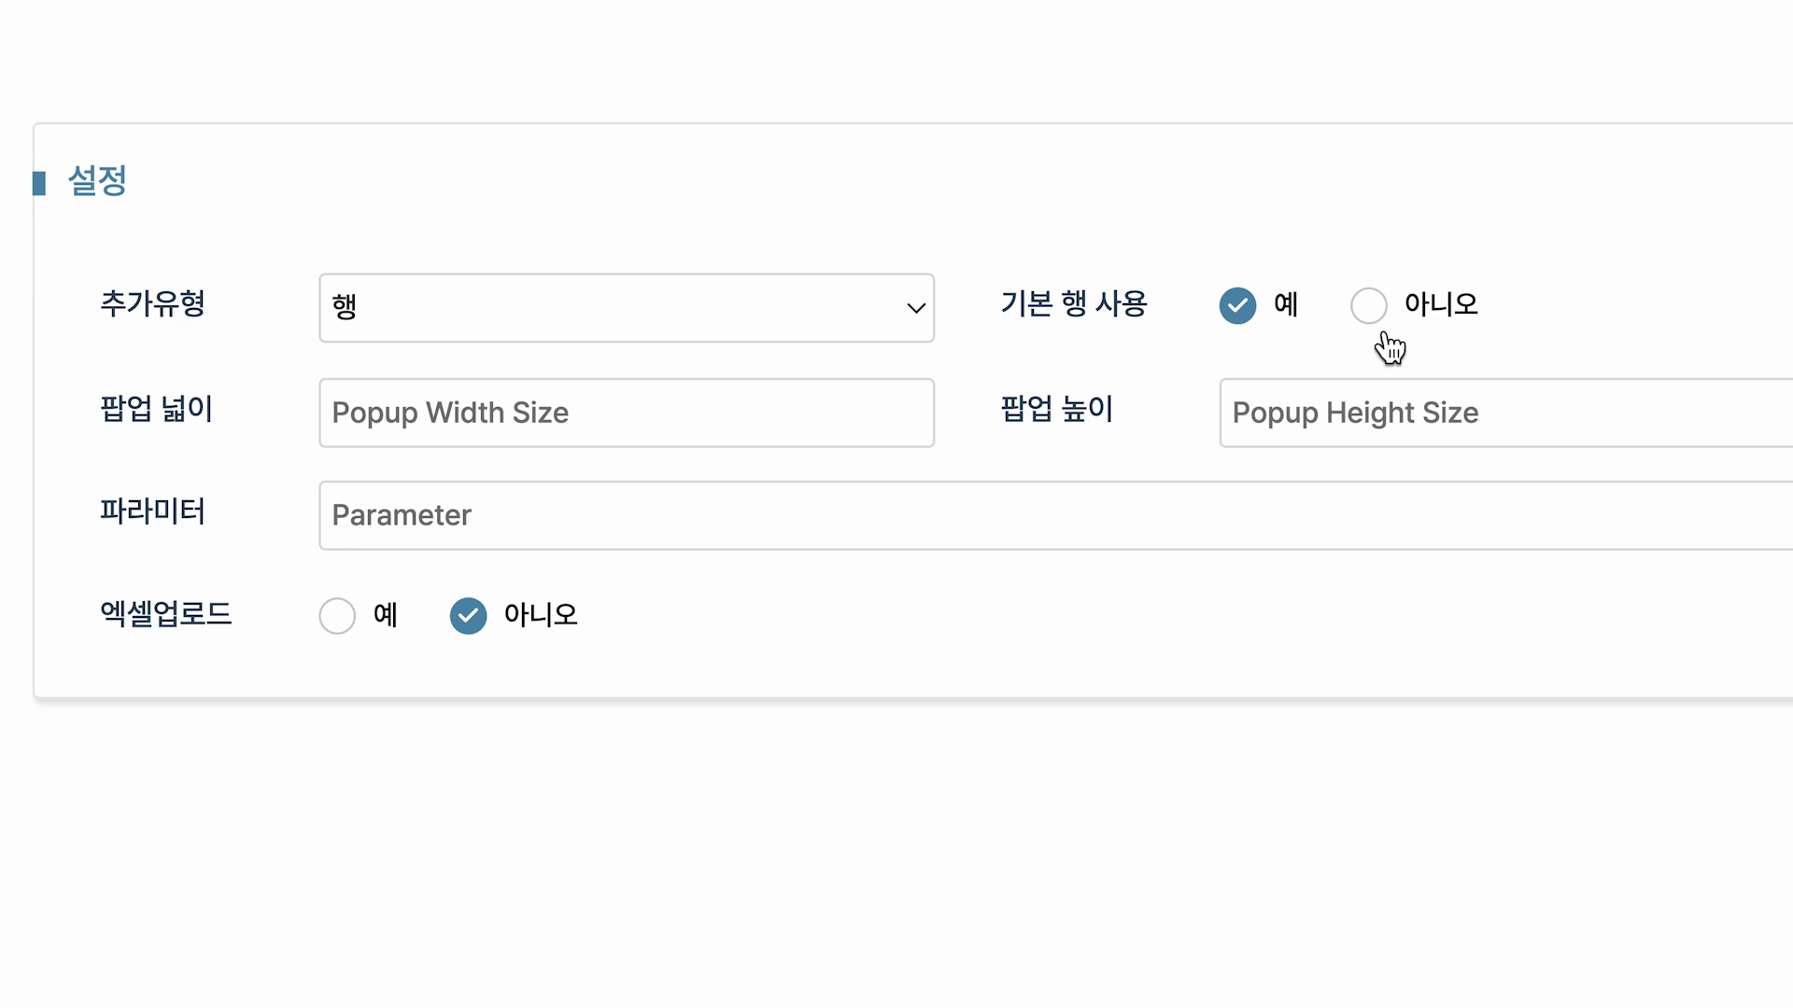
click(1369, 307)
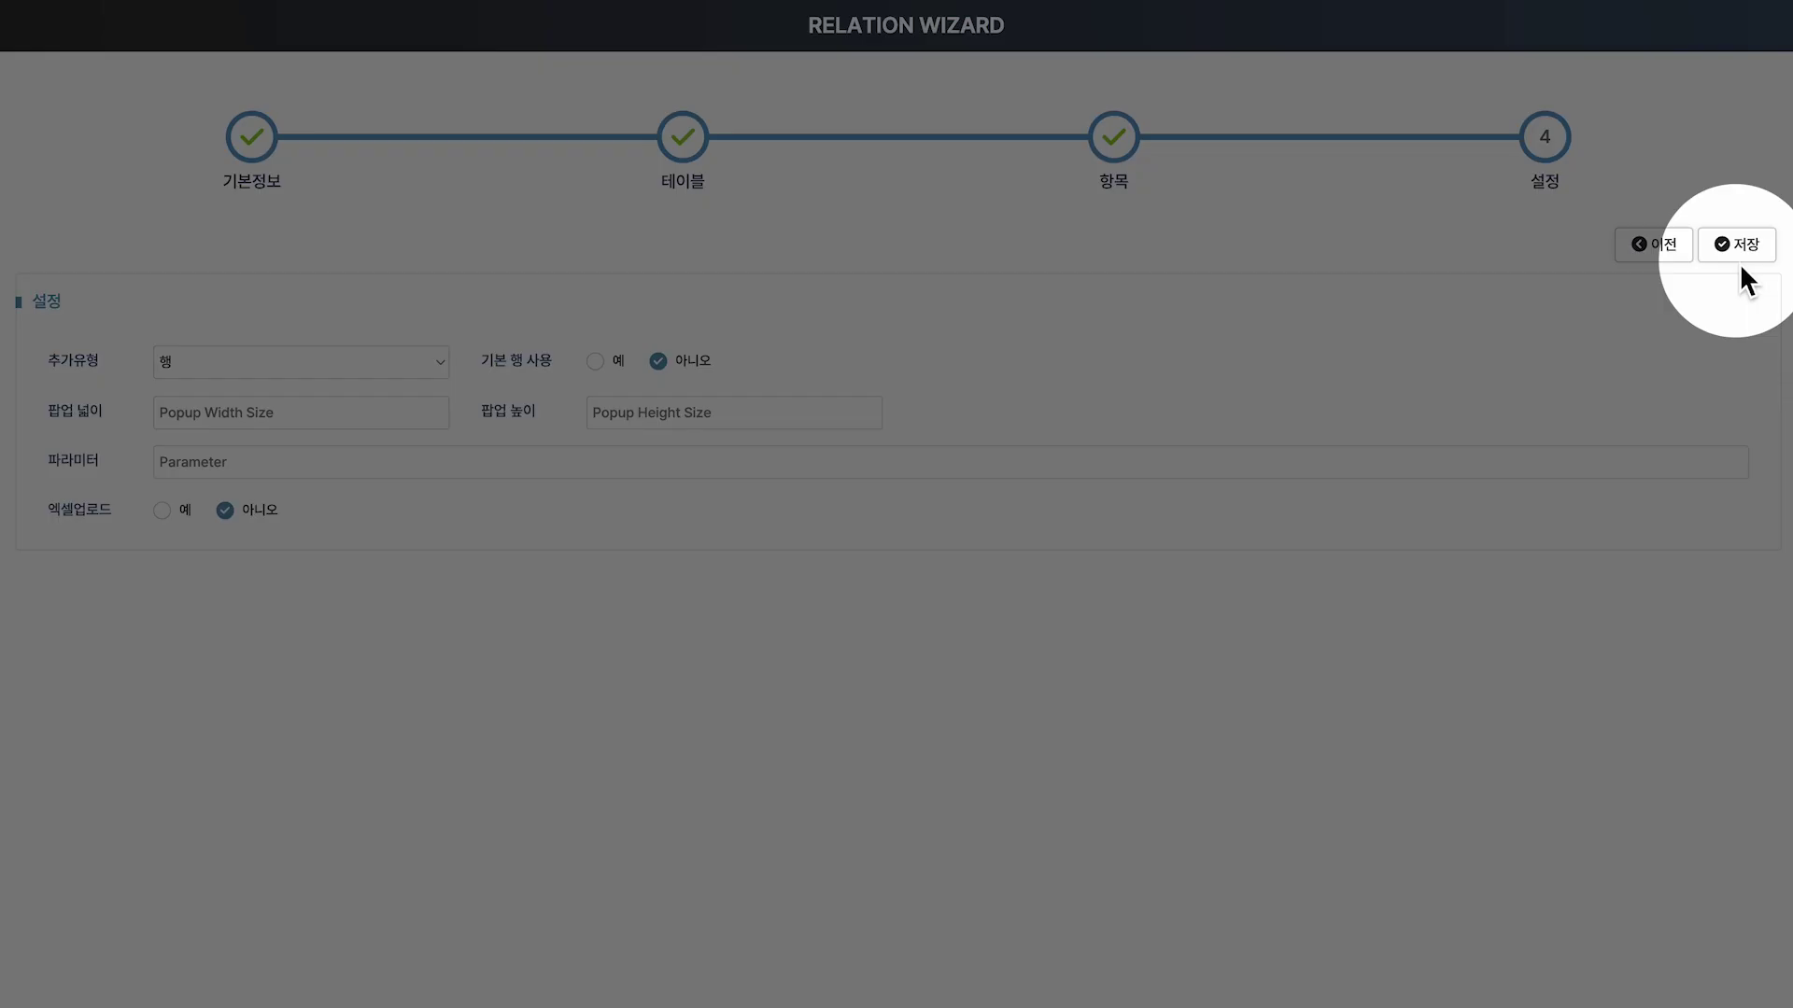
click(1737, 259)
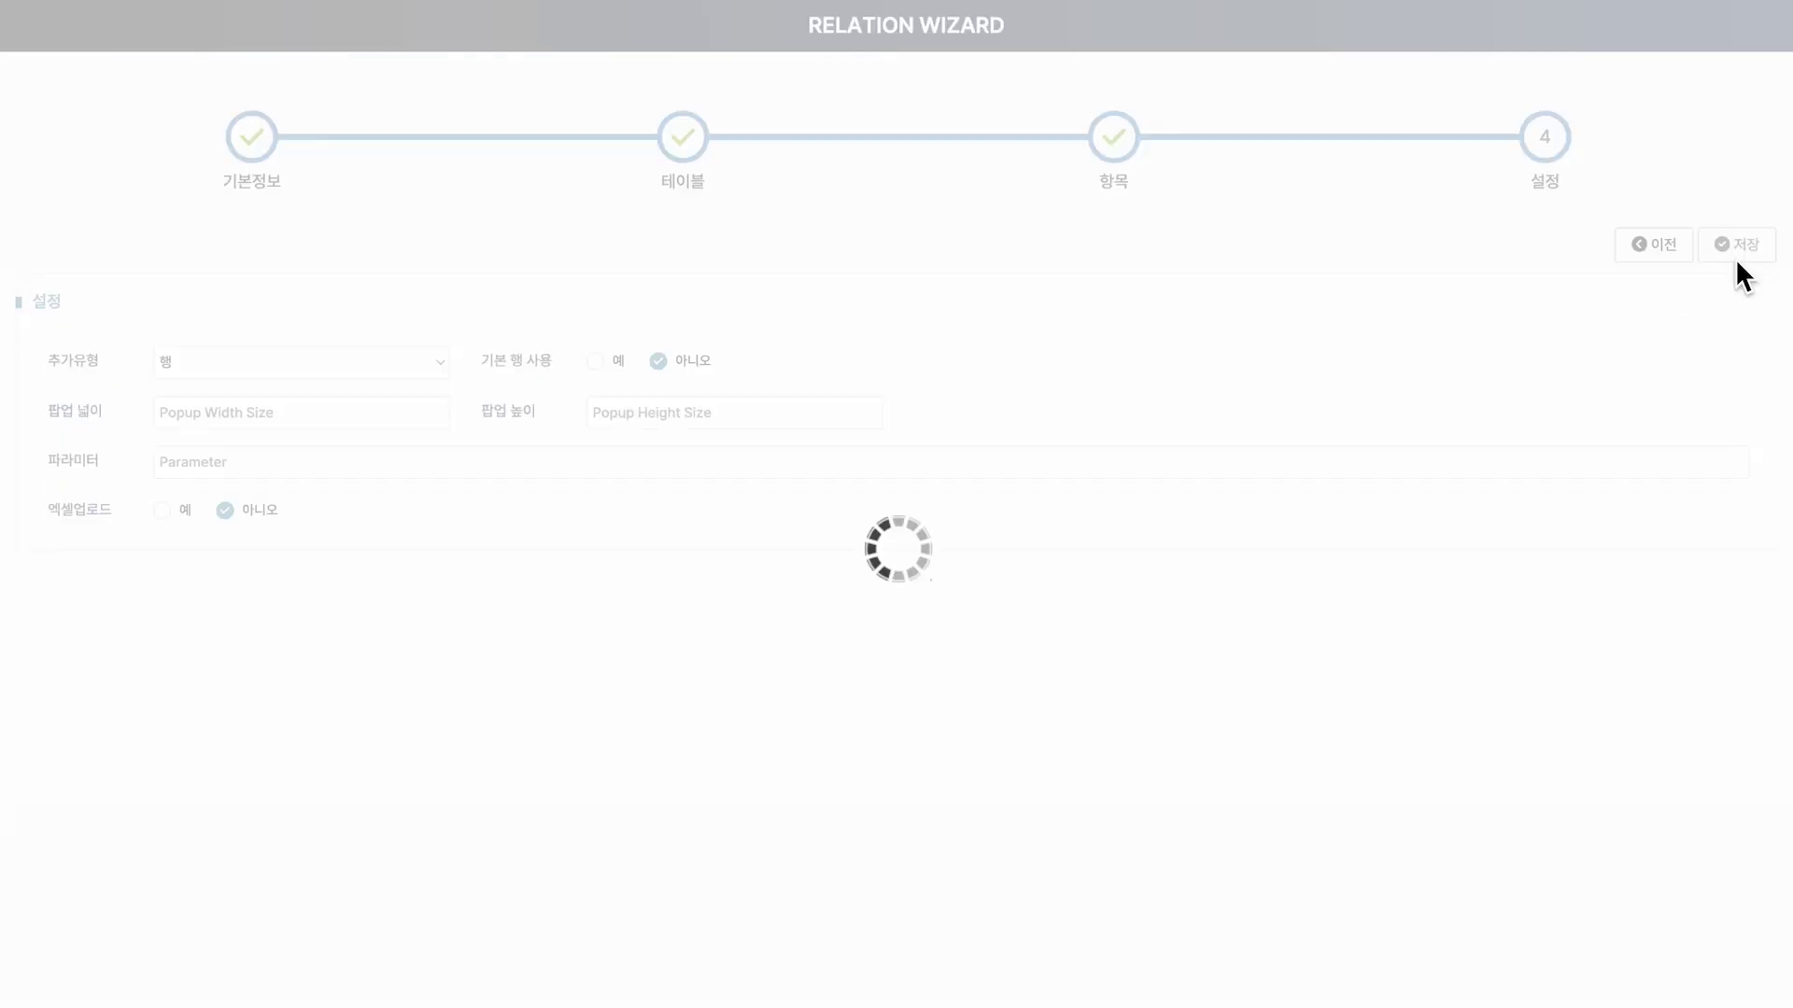
Filter the list to RLTEDU, open RLTEDU_SQL in Relation Manager, and view its 설정 tab.
text(RLTEDU)
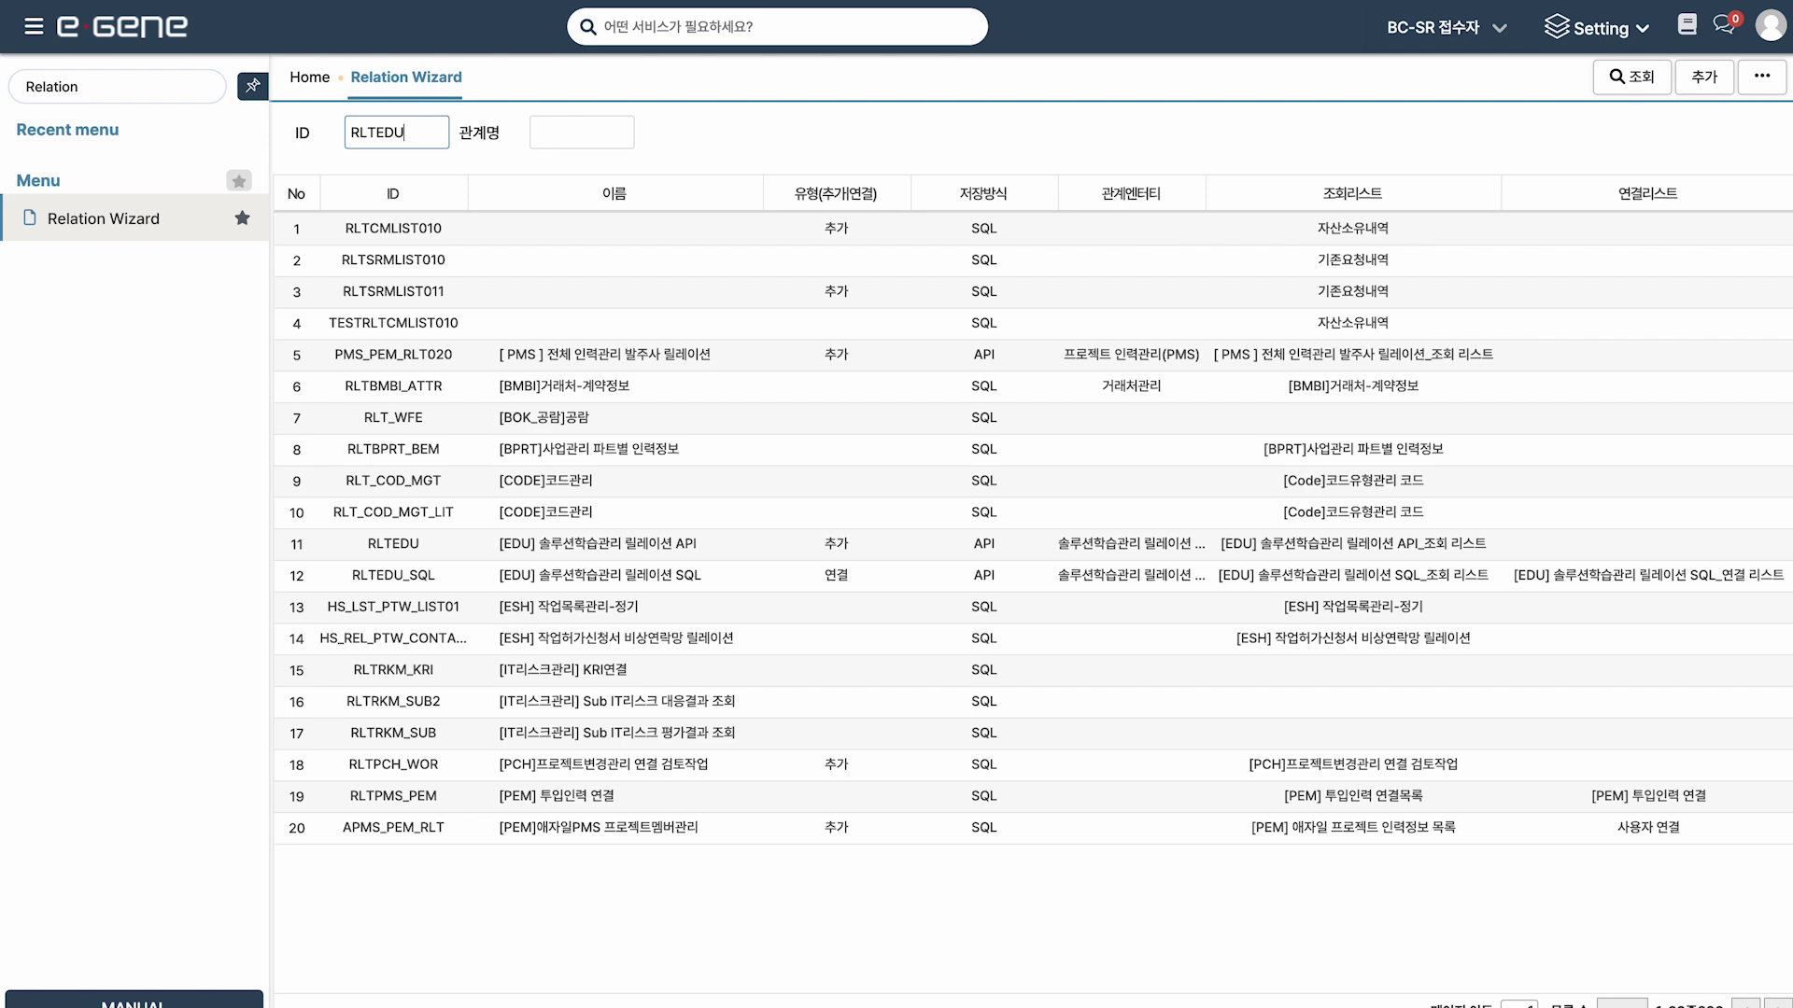
key(Return)
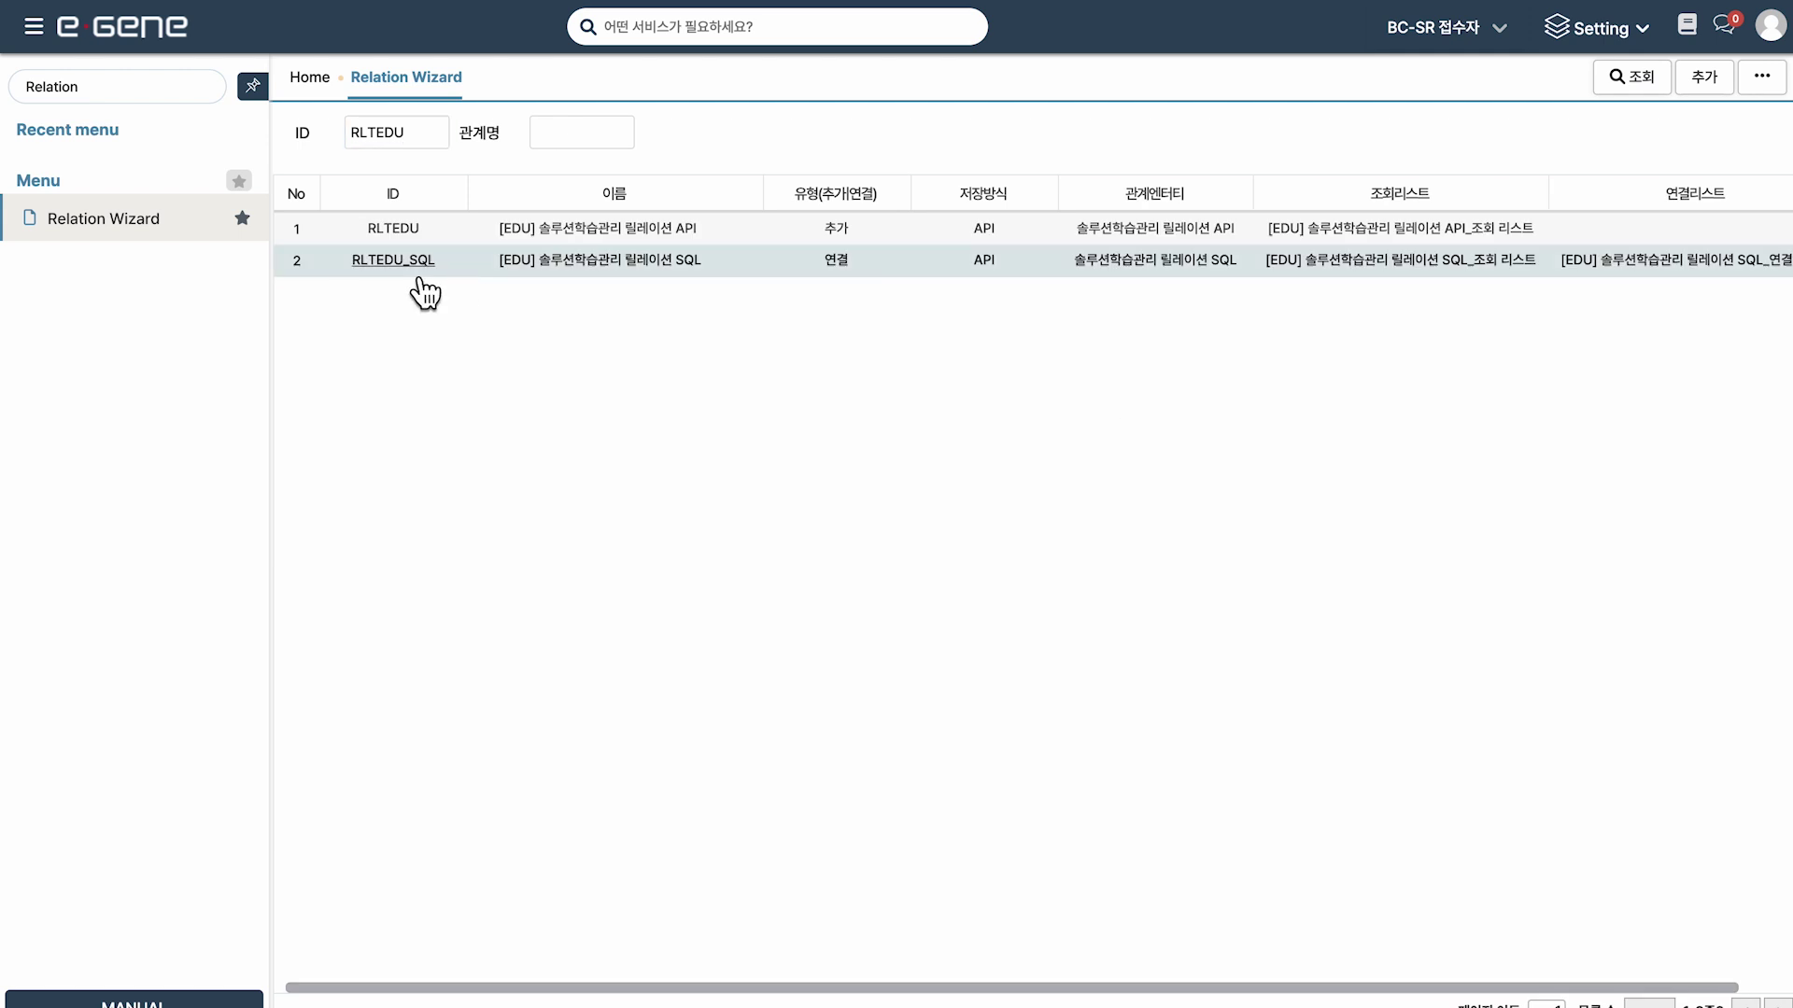
double_click(411, 266)
click(265, 142)
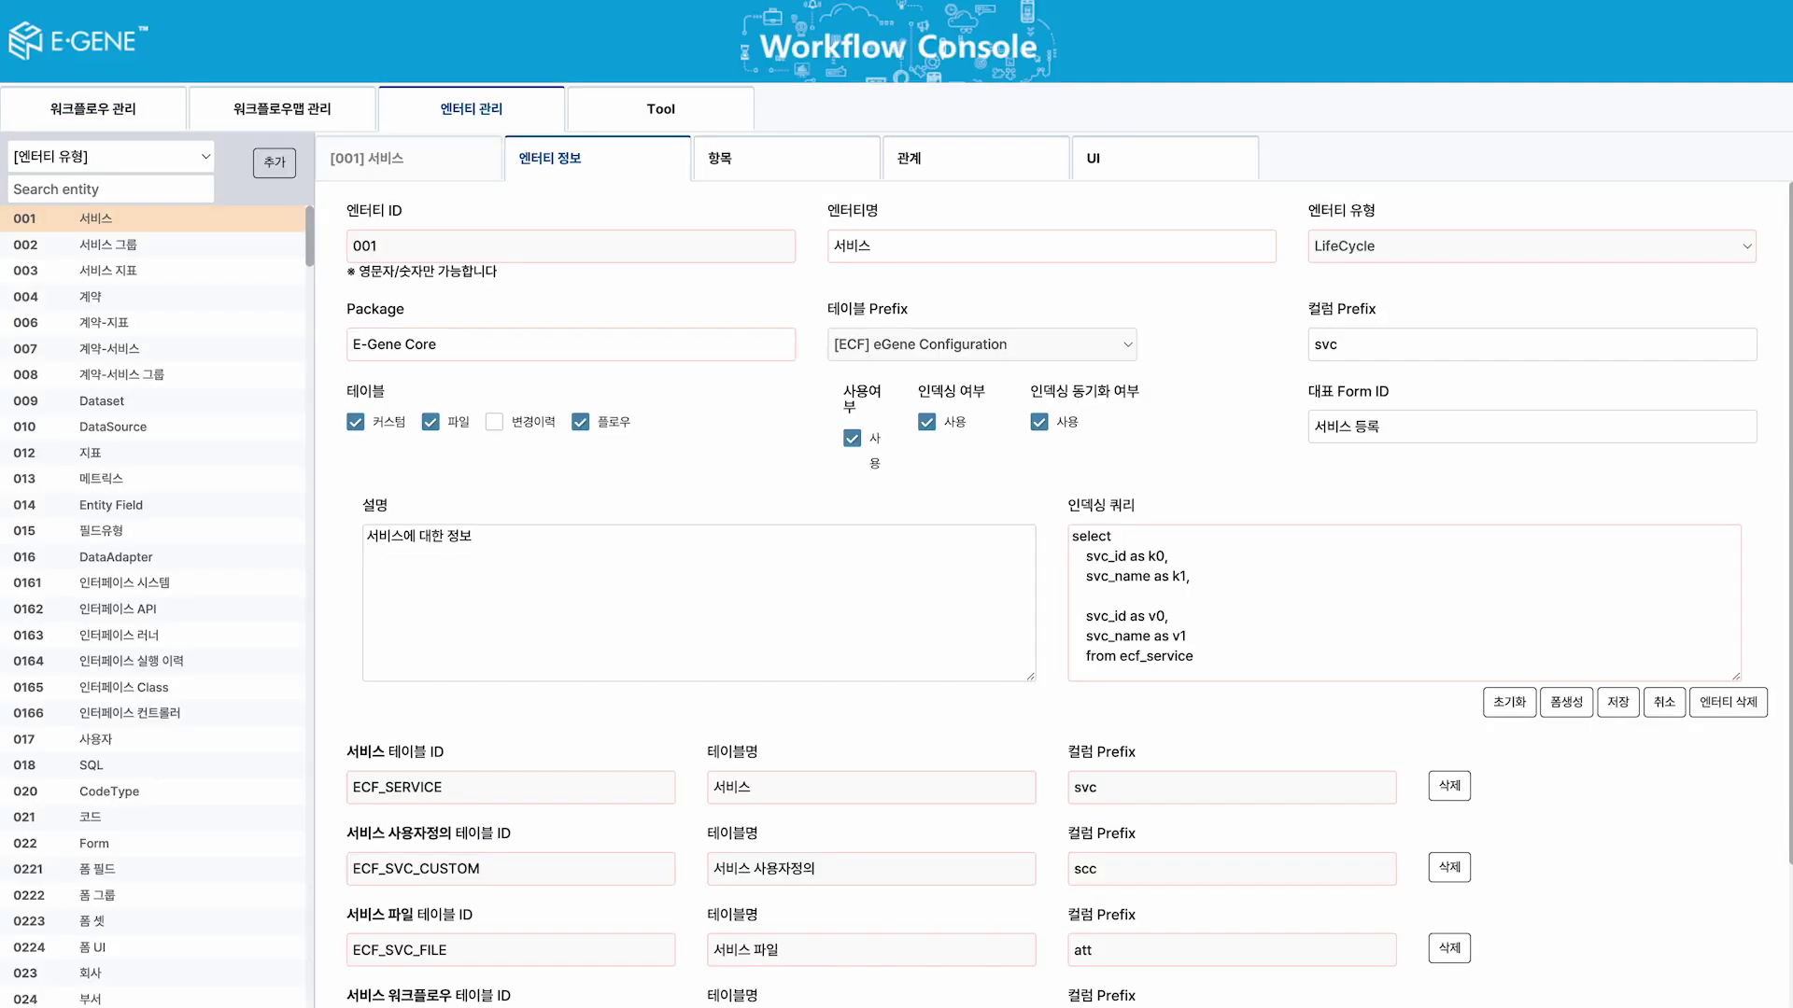
Load the EDURS entity's fields and make 작업자 부서 an Entity Reference to 부서.
click(110, 190)
text(E)
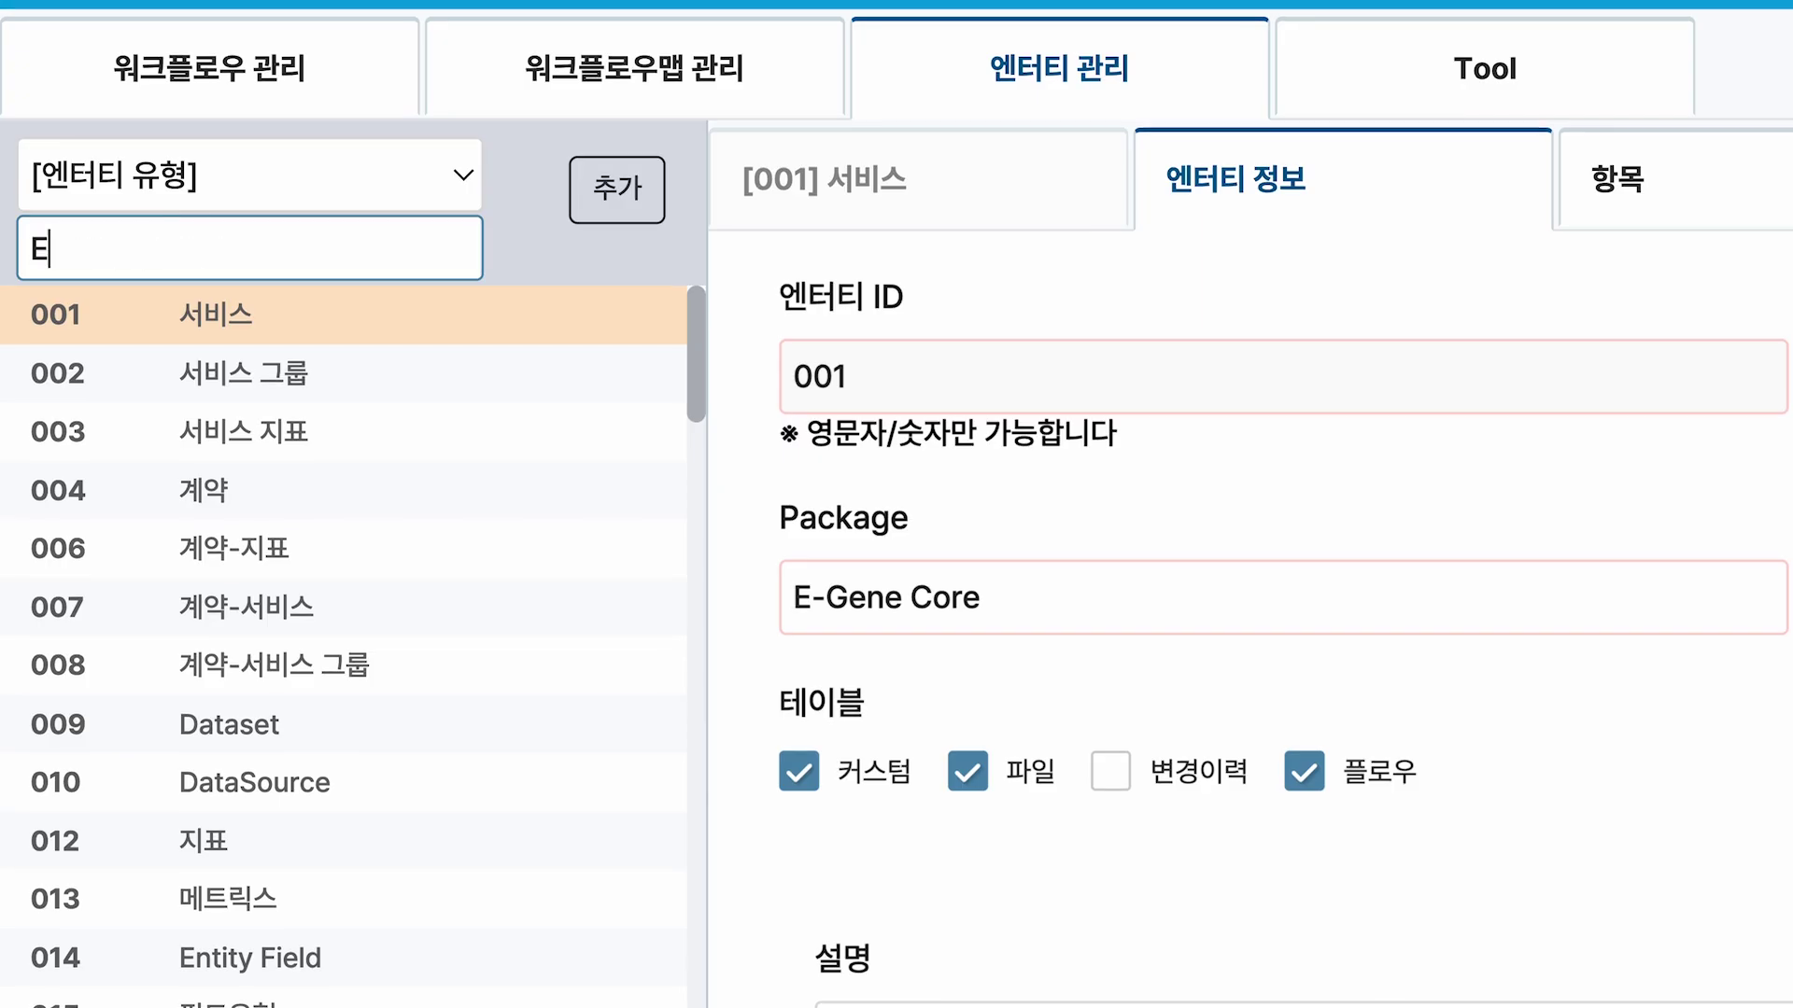
text(DURS)
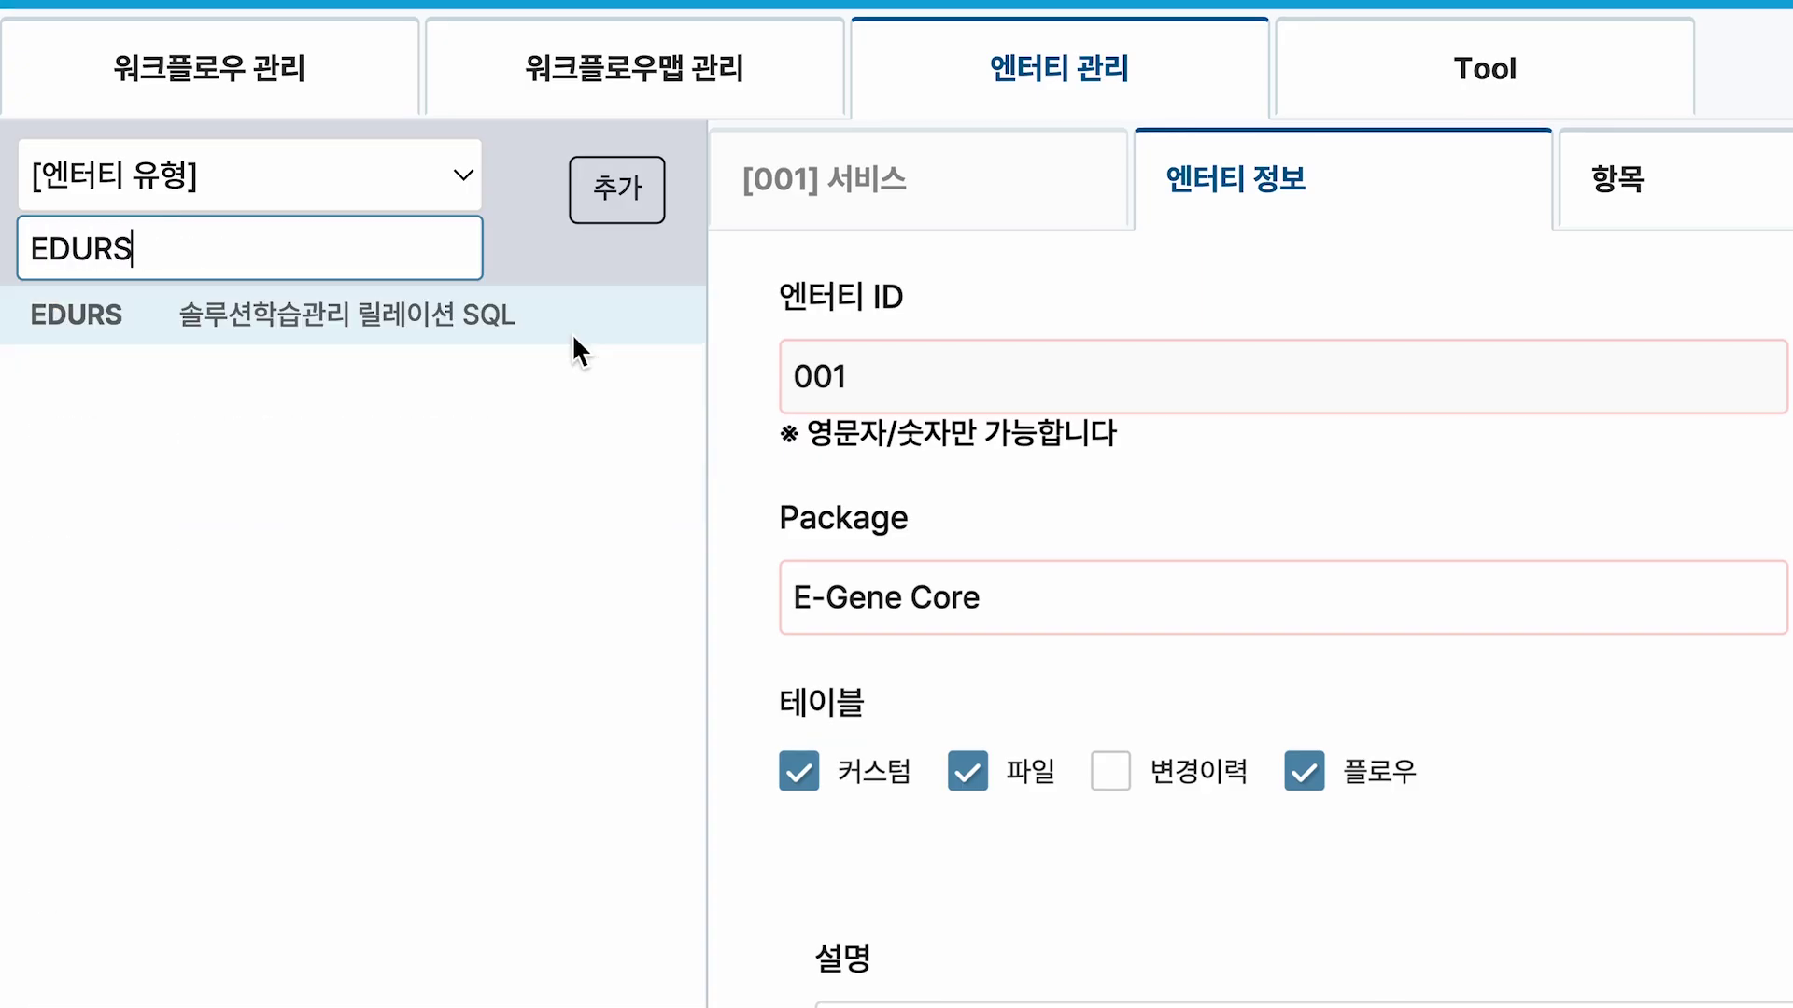
click(572, 336)
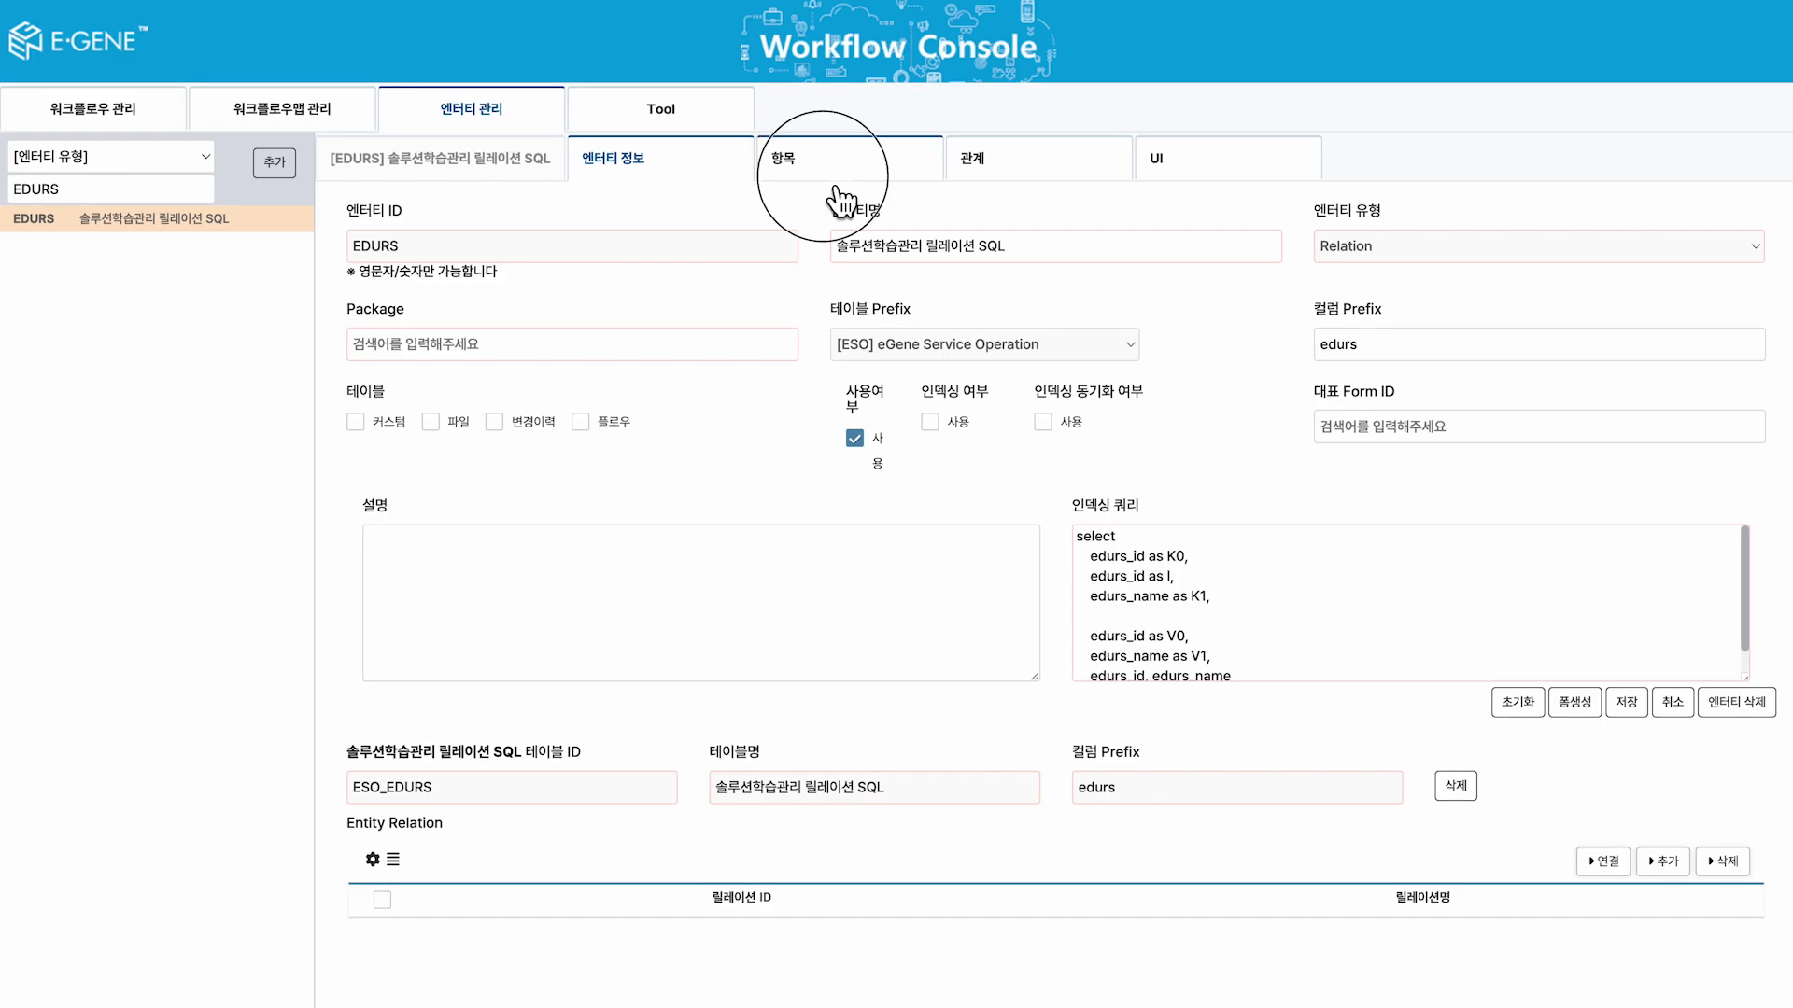
click(1759, 178)
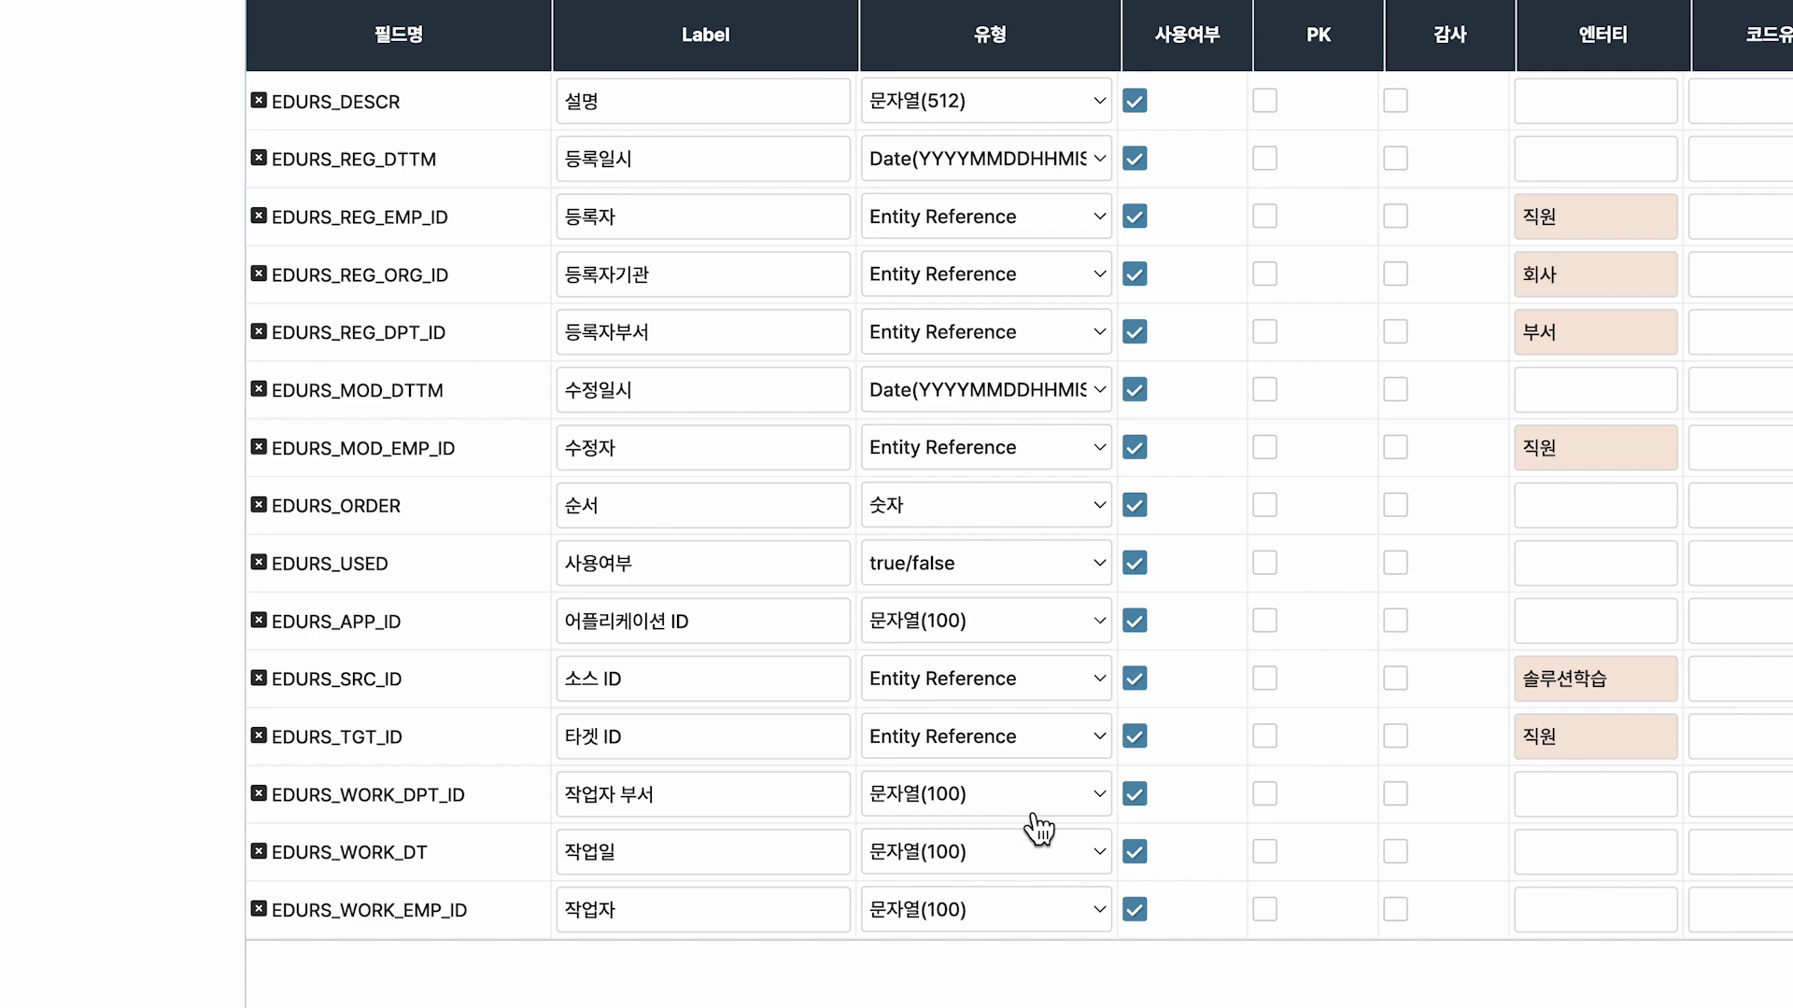
click(1033, 815)
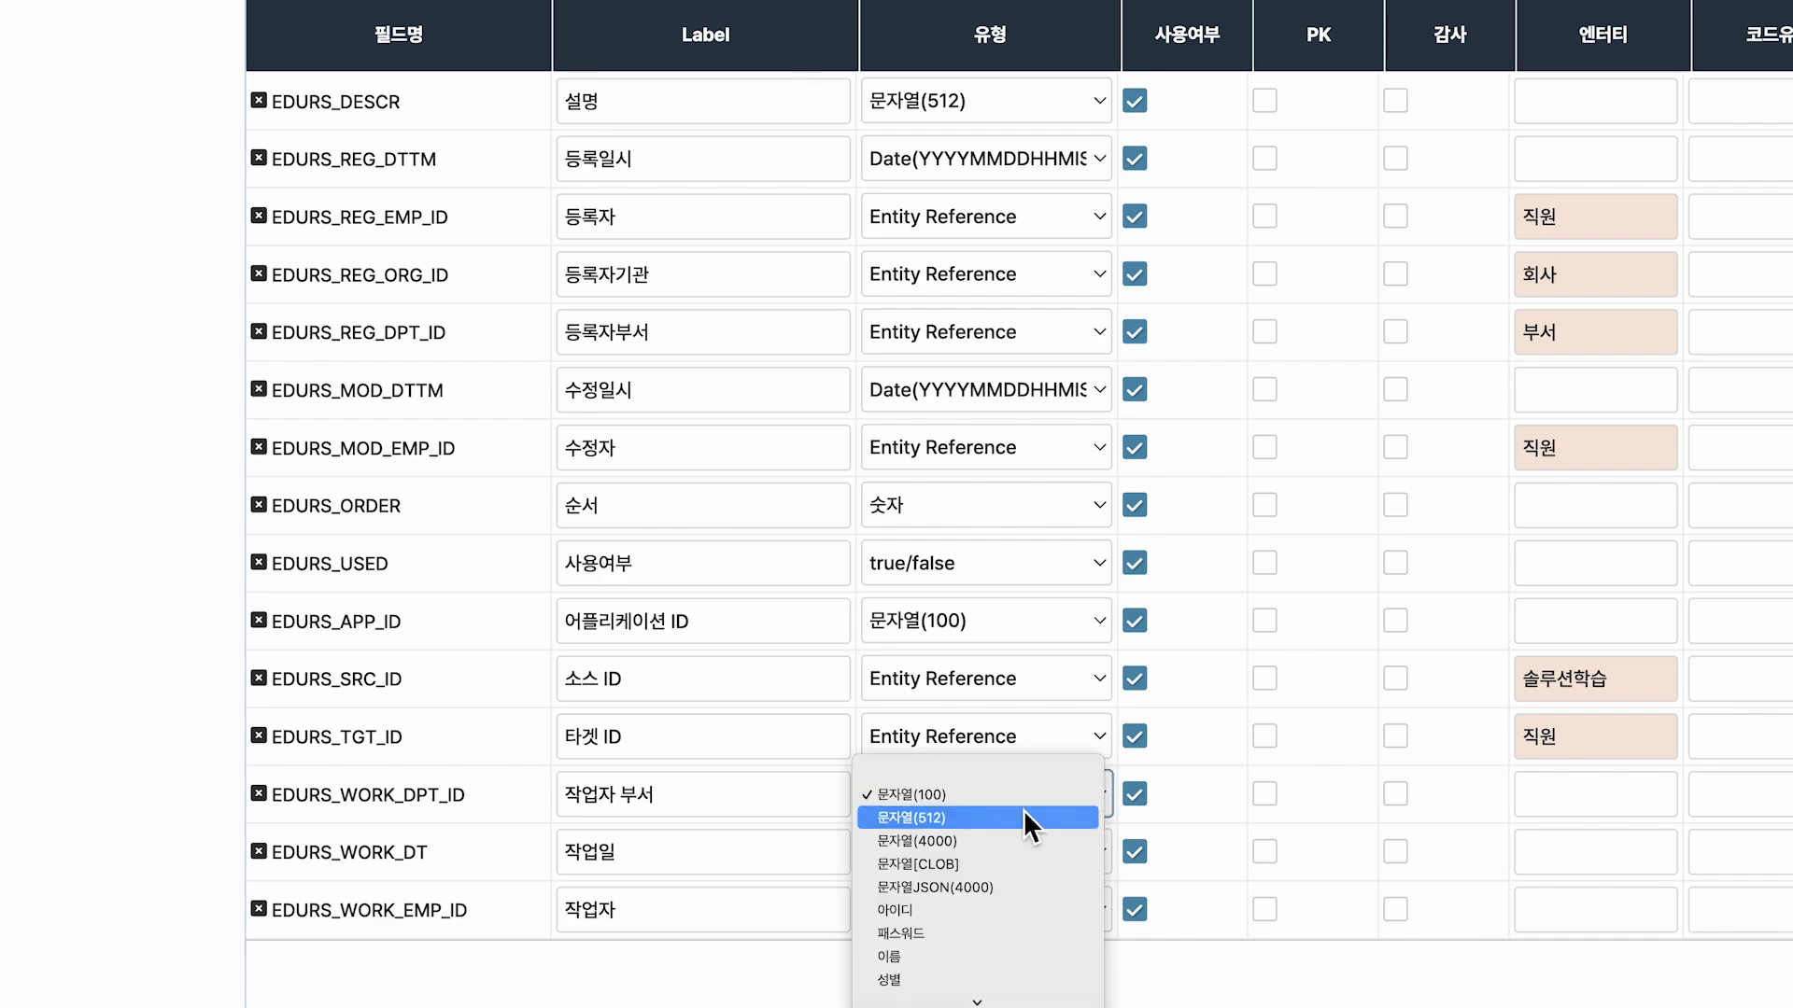
click(992, 934)
click(1540, 809)
text(부세)
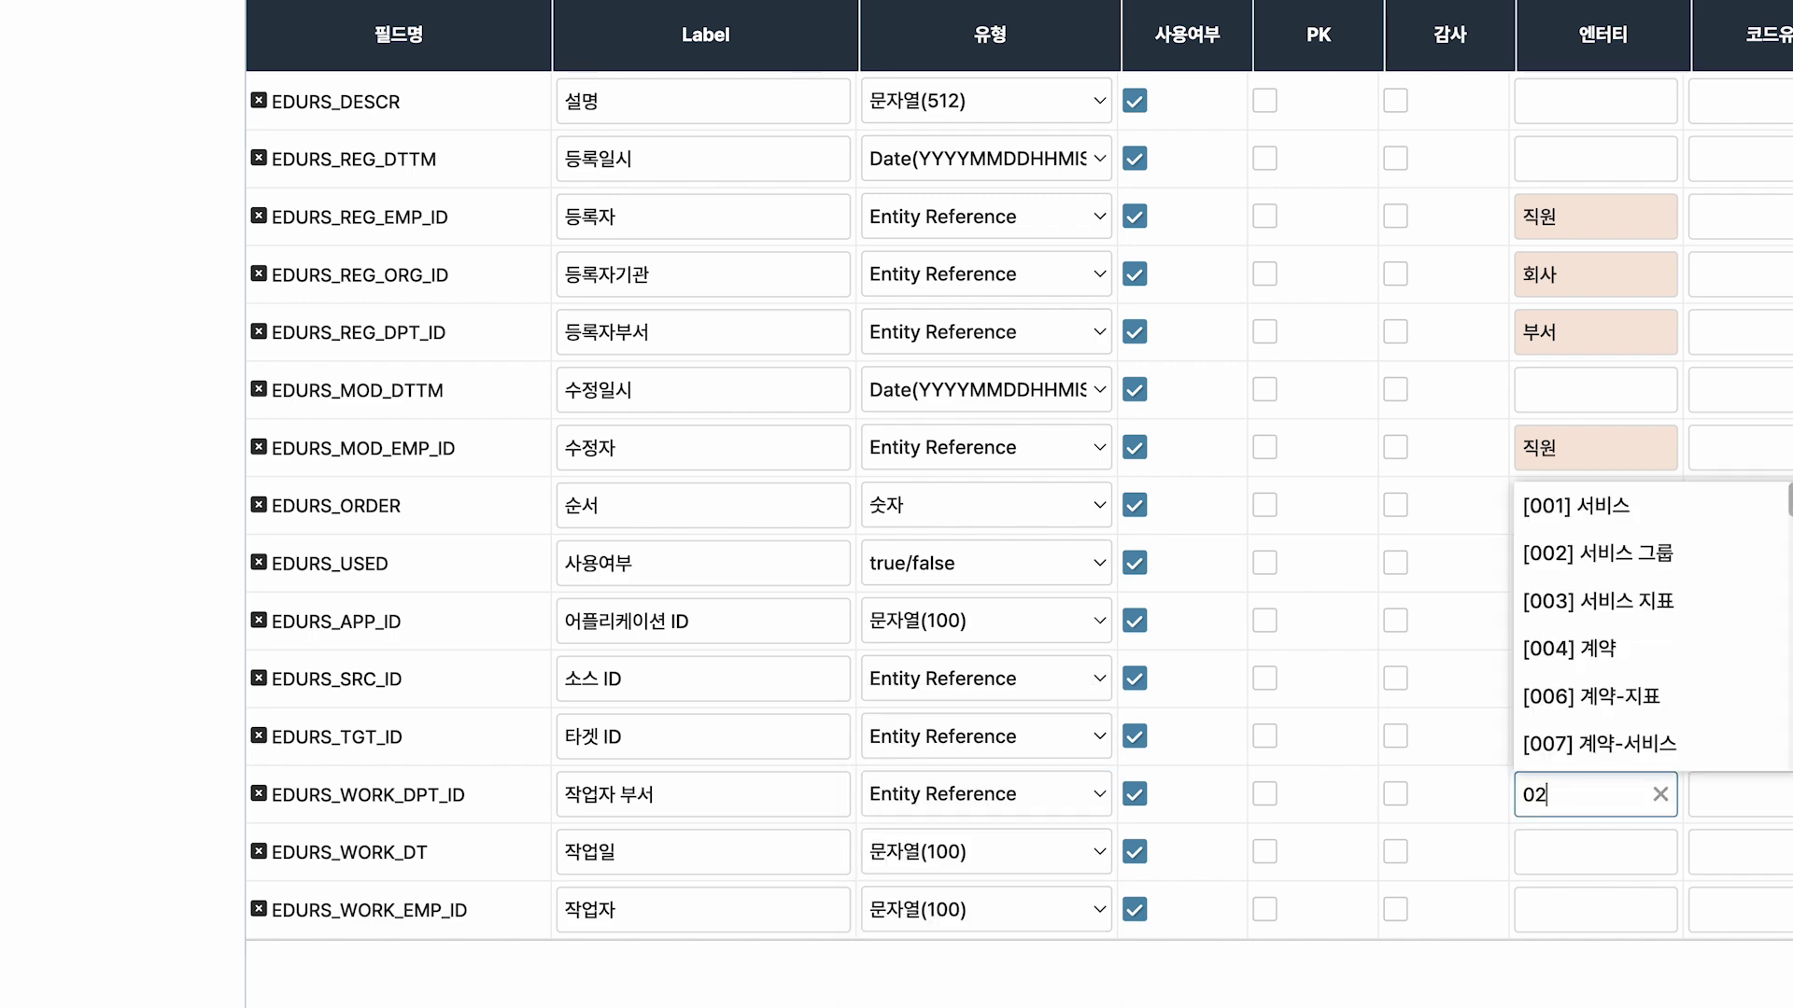
click(1630, 843)
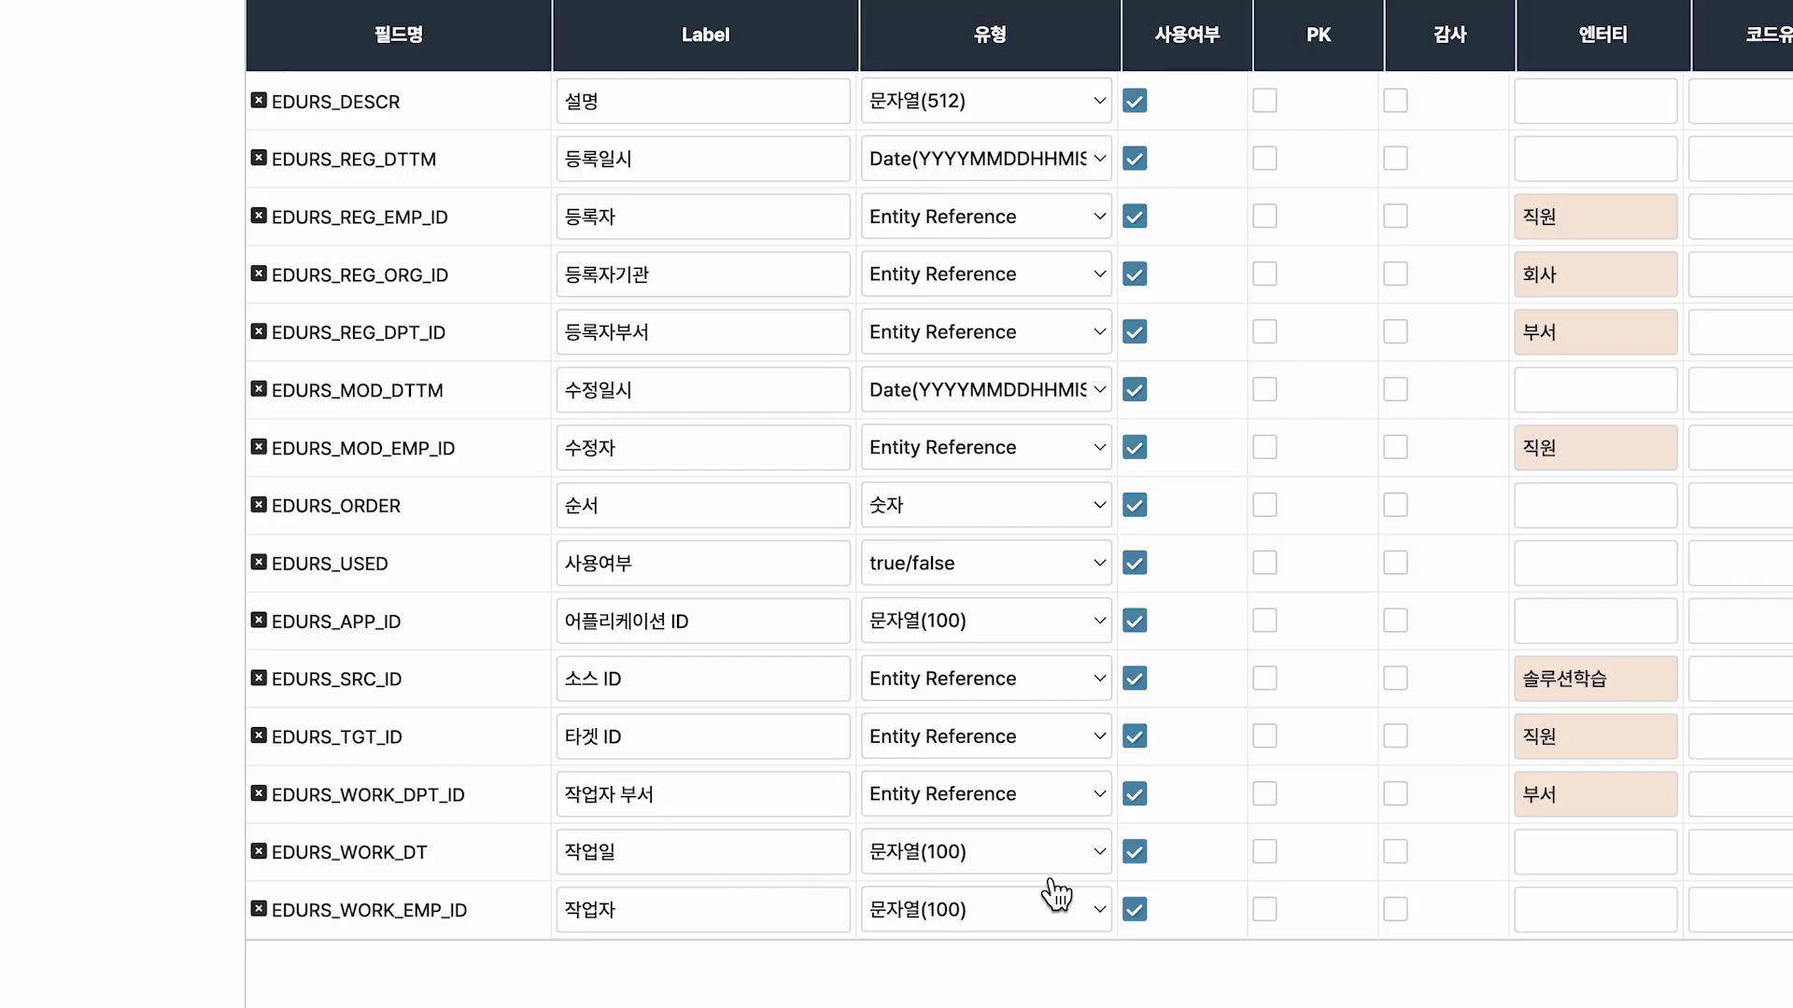
Make 작업일 a Date(YYYYMMDD) field and 작업자 an Entity Reference to 직원.
click(1035, 874)
scroll(1035, 882, down, 2)
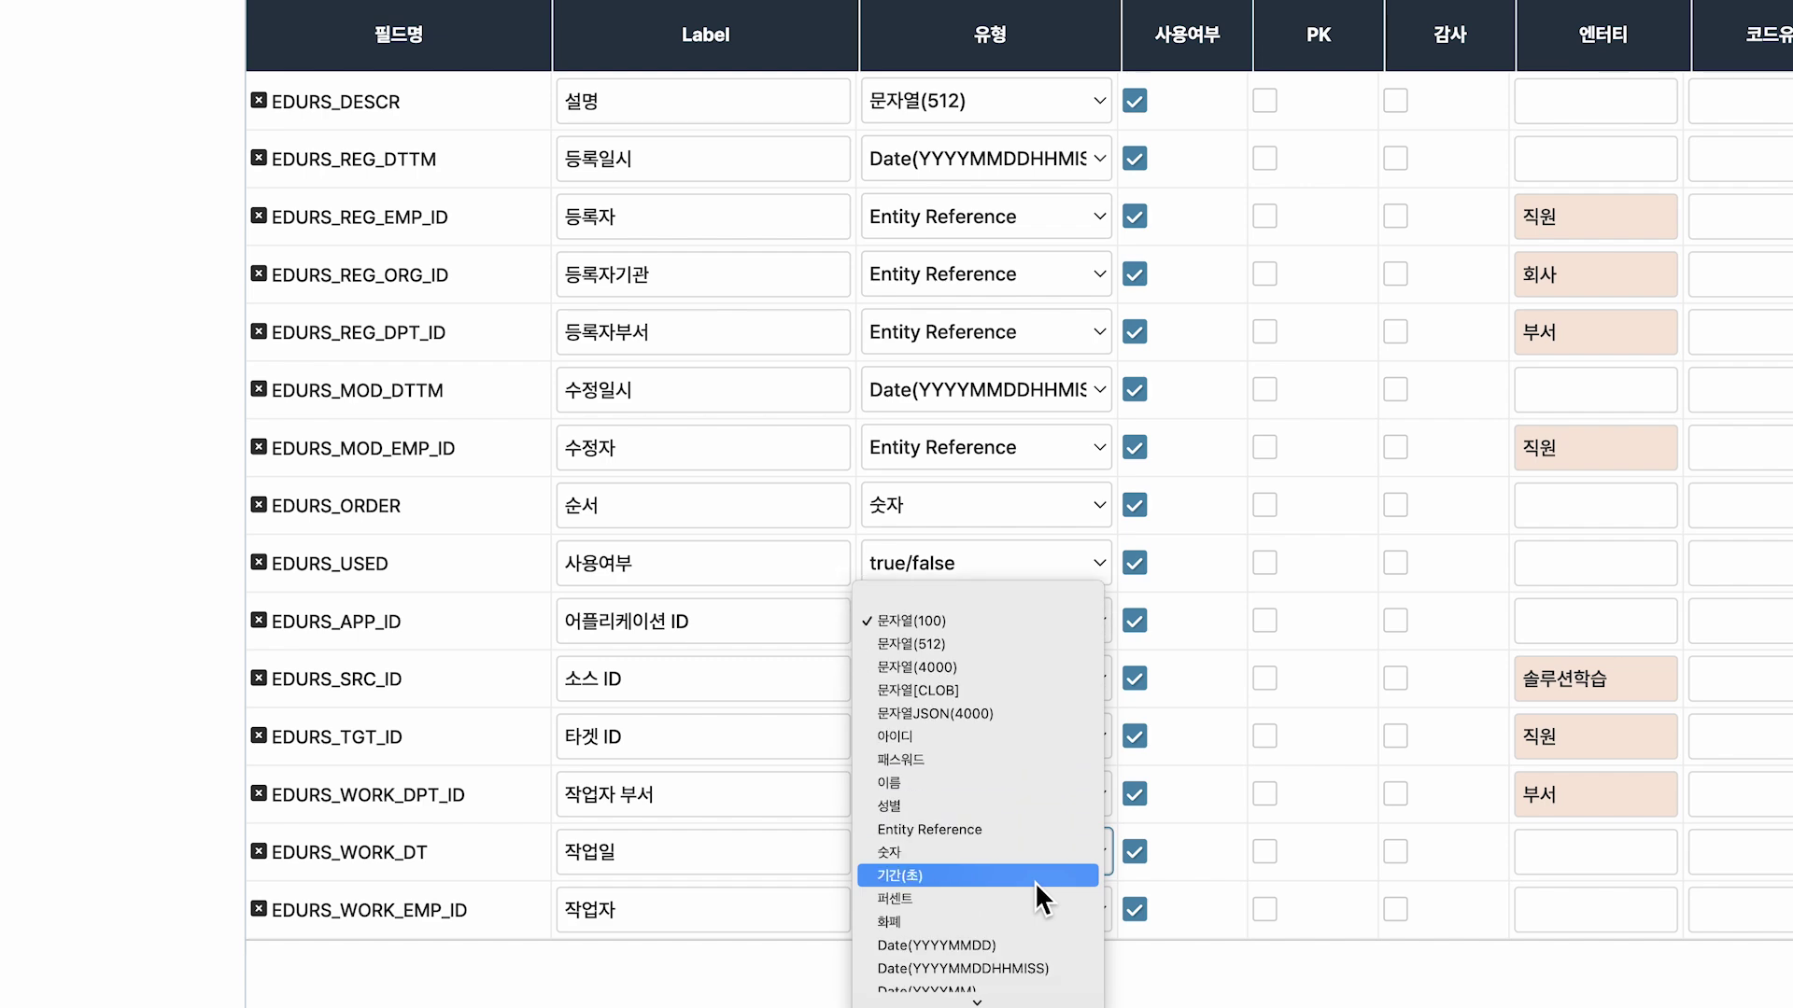
click(1025, 941)
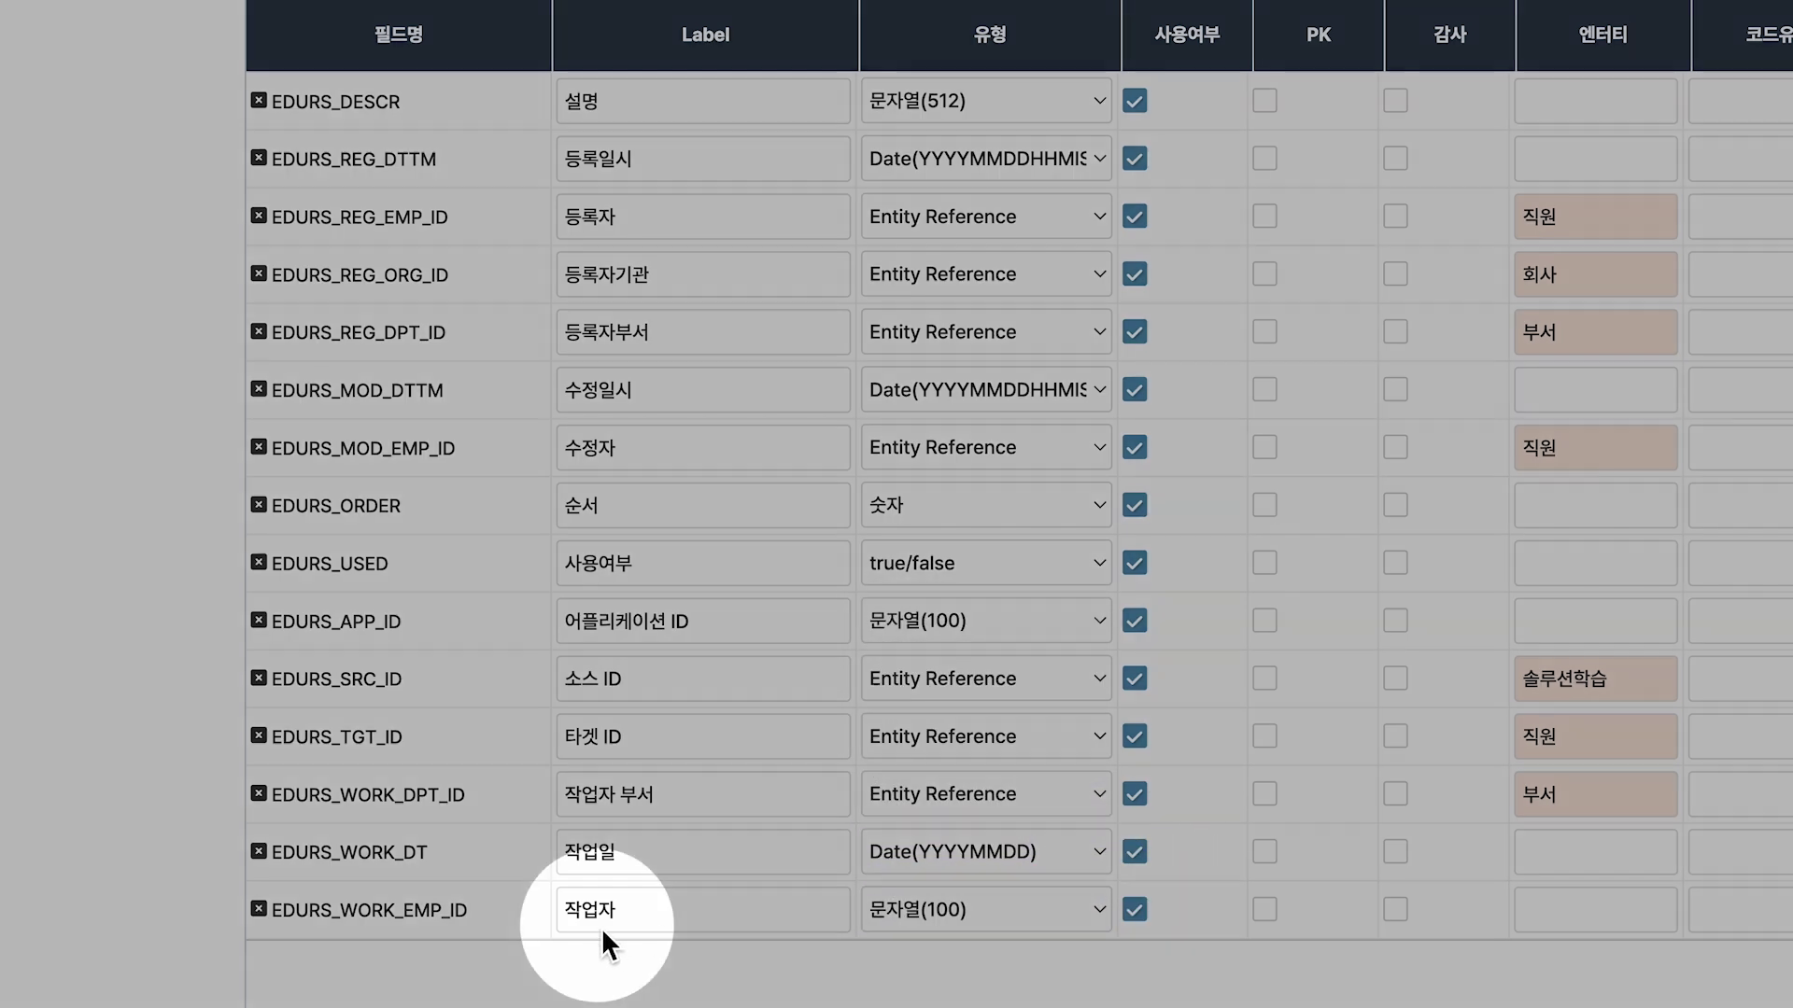
click(1090, 915)
scroll(1092, 925, down, 3)
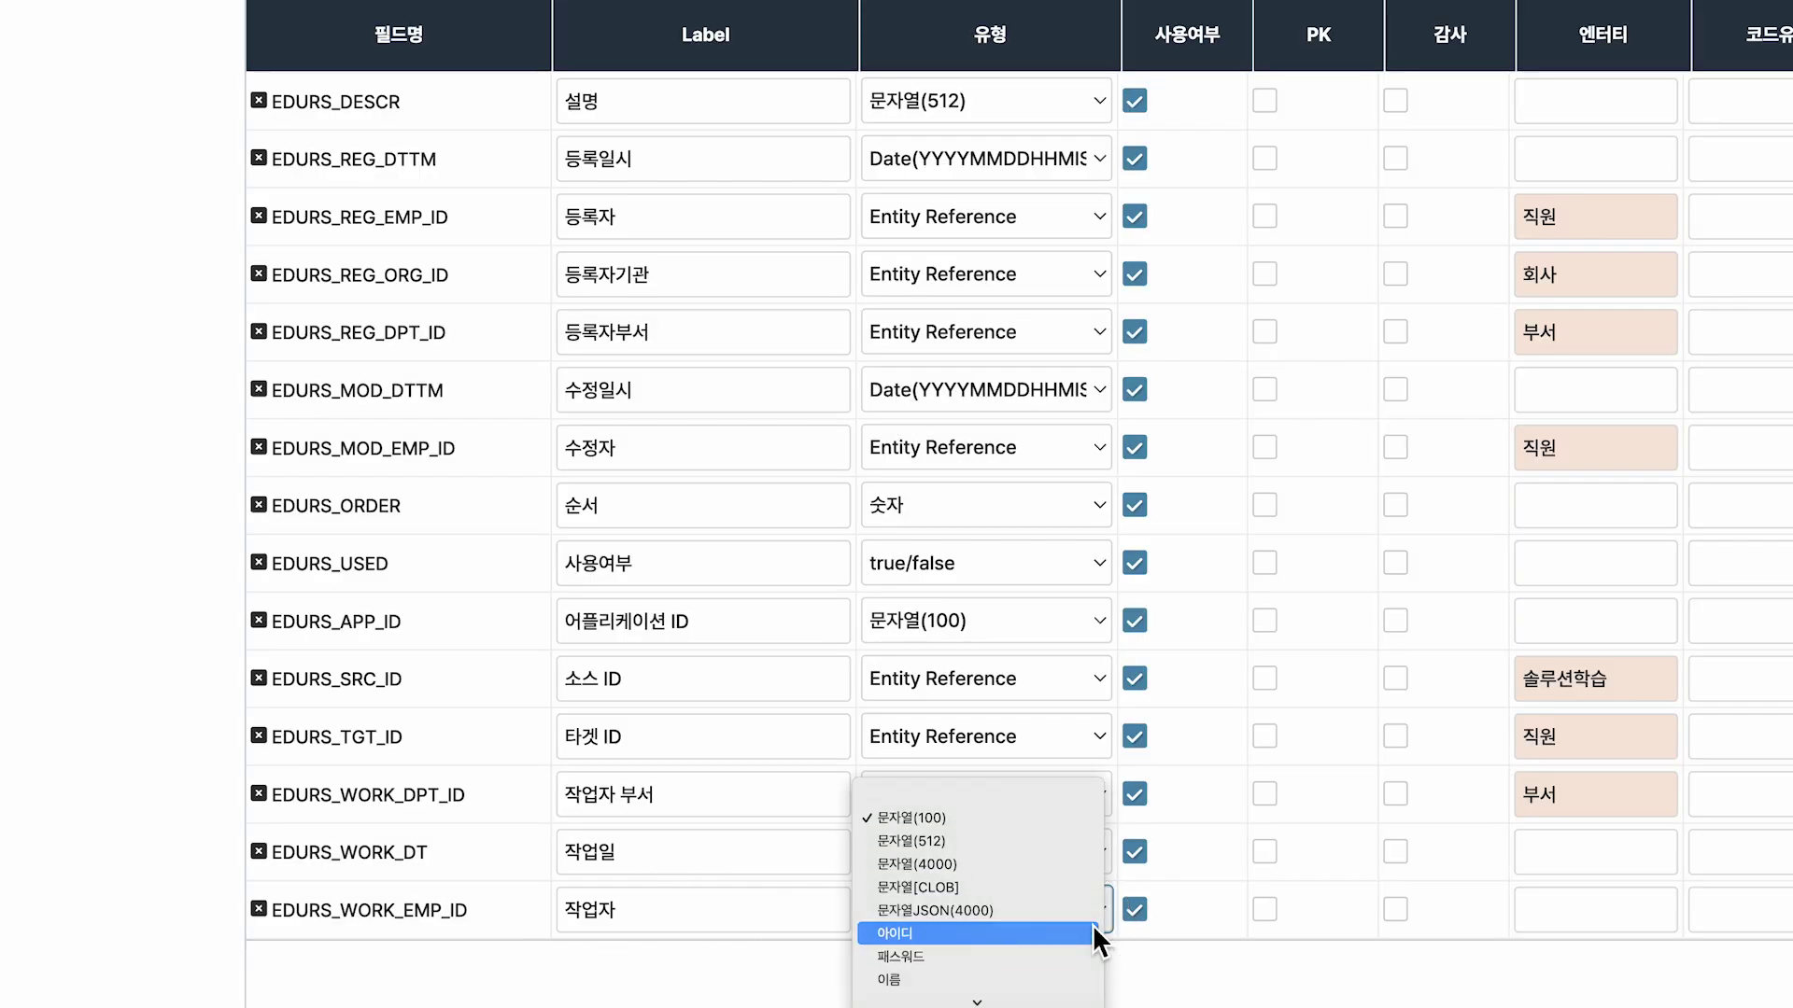
click(1092, 924)
click(1565, 915)
text(직원)
click(1622, 969)
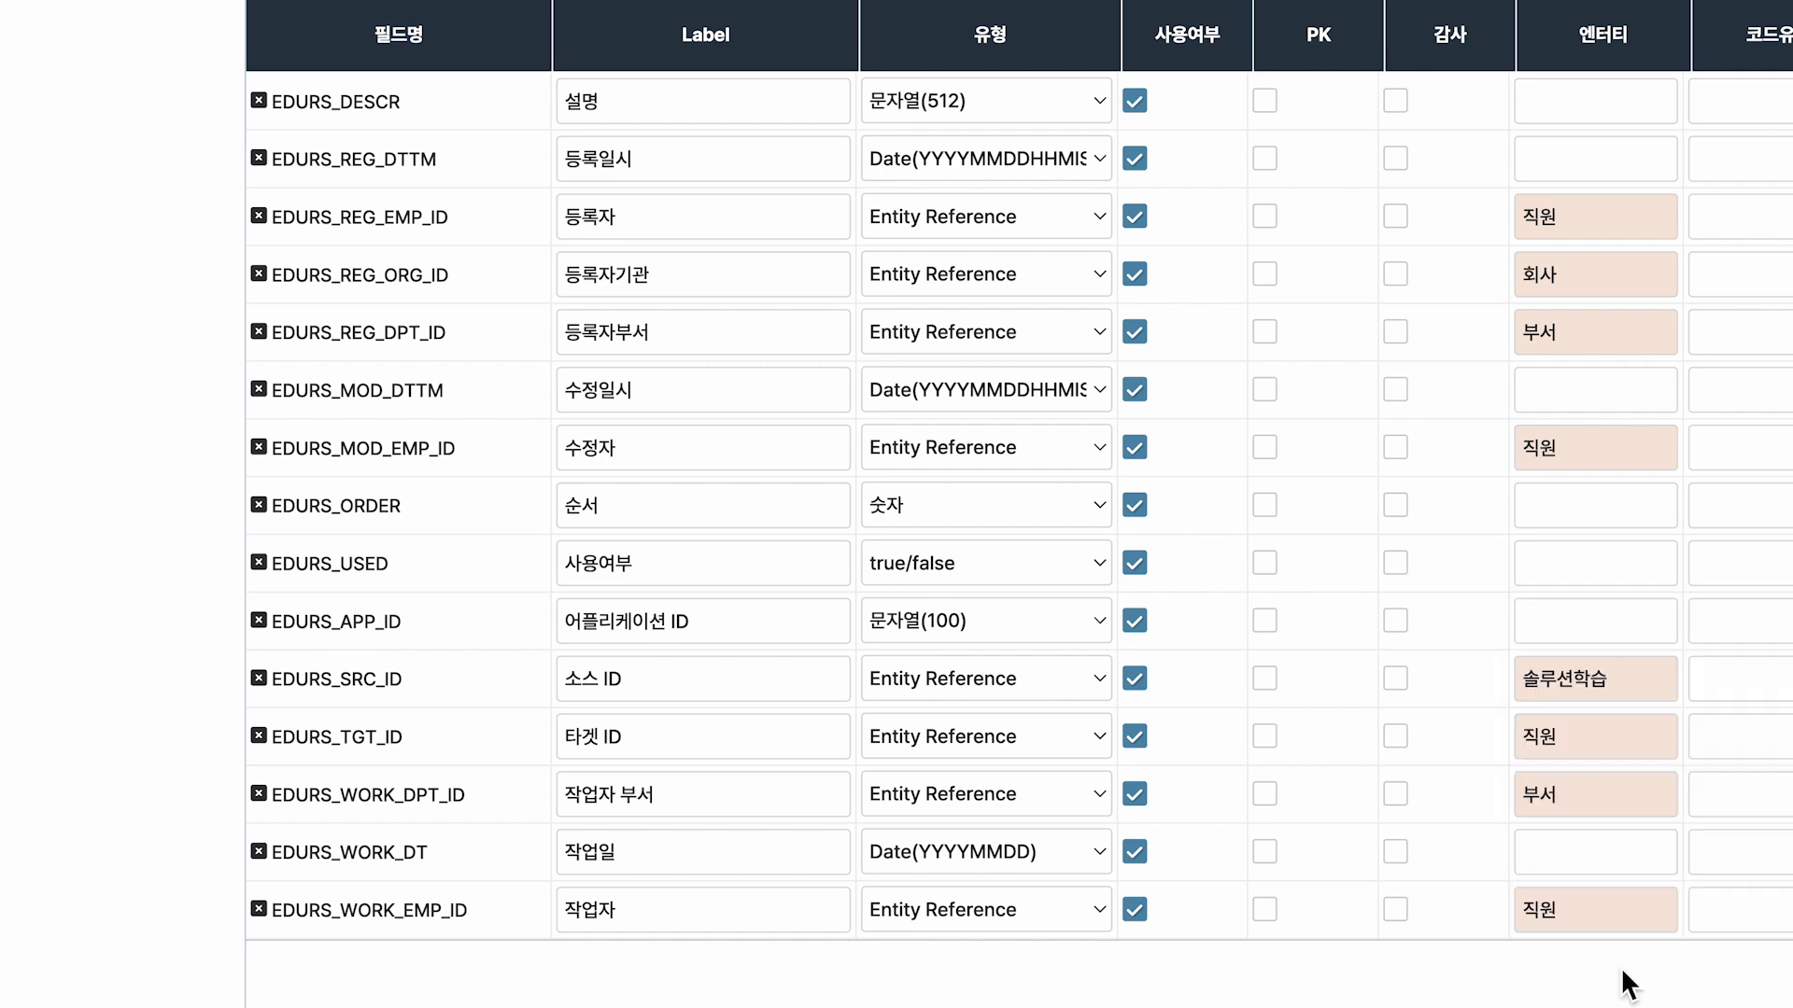
mouse_move(552, 882)
mouse_down()
mouse_move(1183, 896)
mouse_move(1615, 945)
mouse_up()
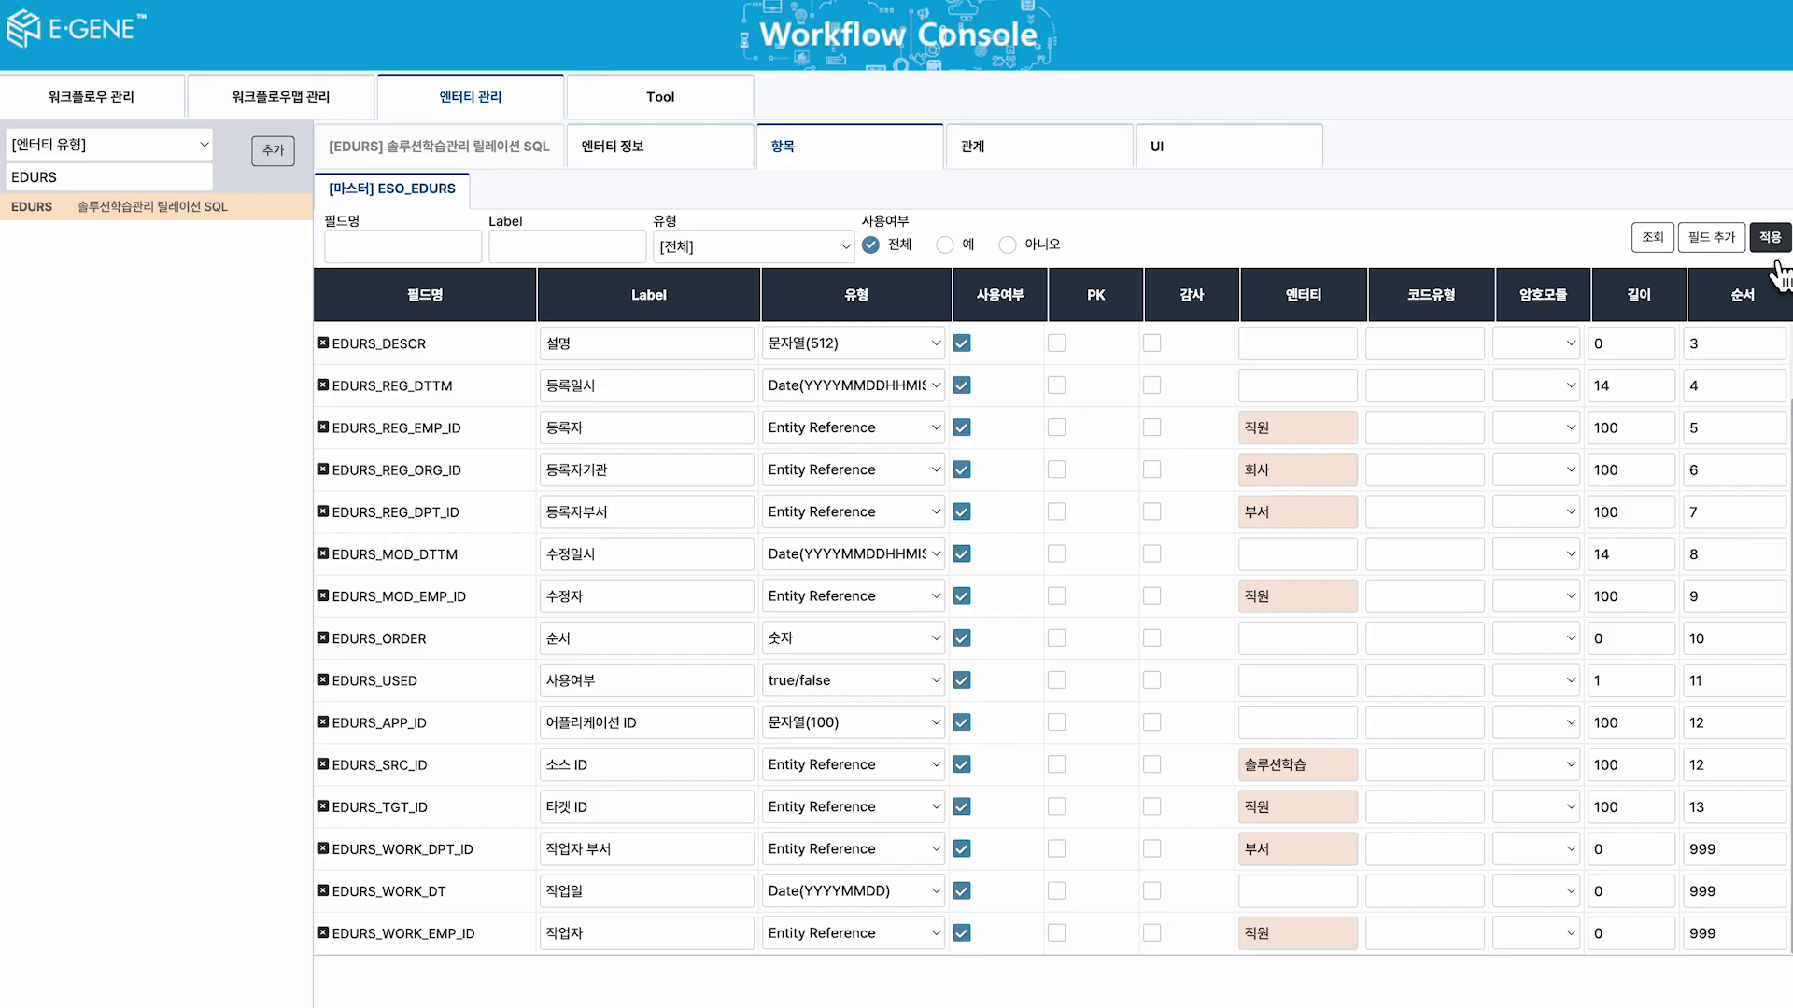
Apply the EDURS field changes and reload the entity definitions.
click(1772, 244)
click(1065, 537)
click(1065, 536)
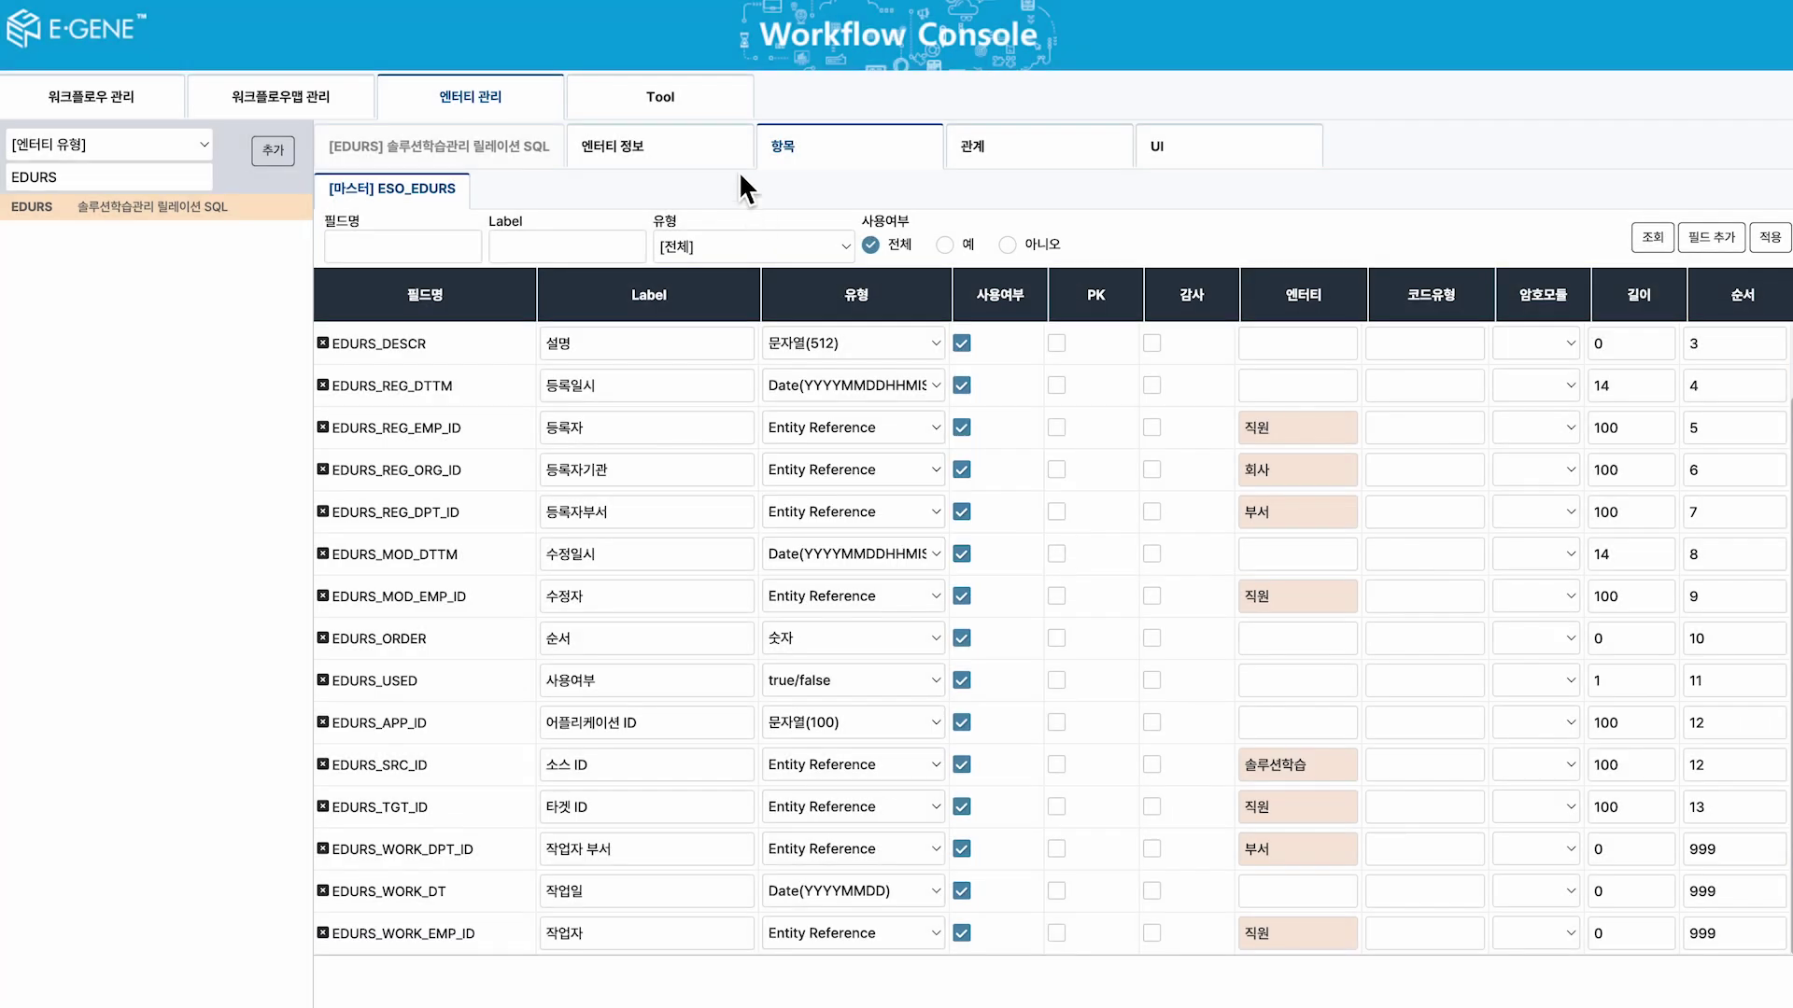
click(736, 114)
click(1419, 149)
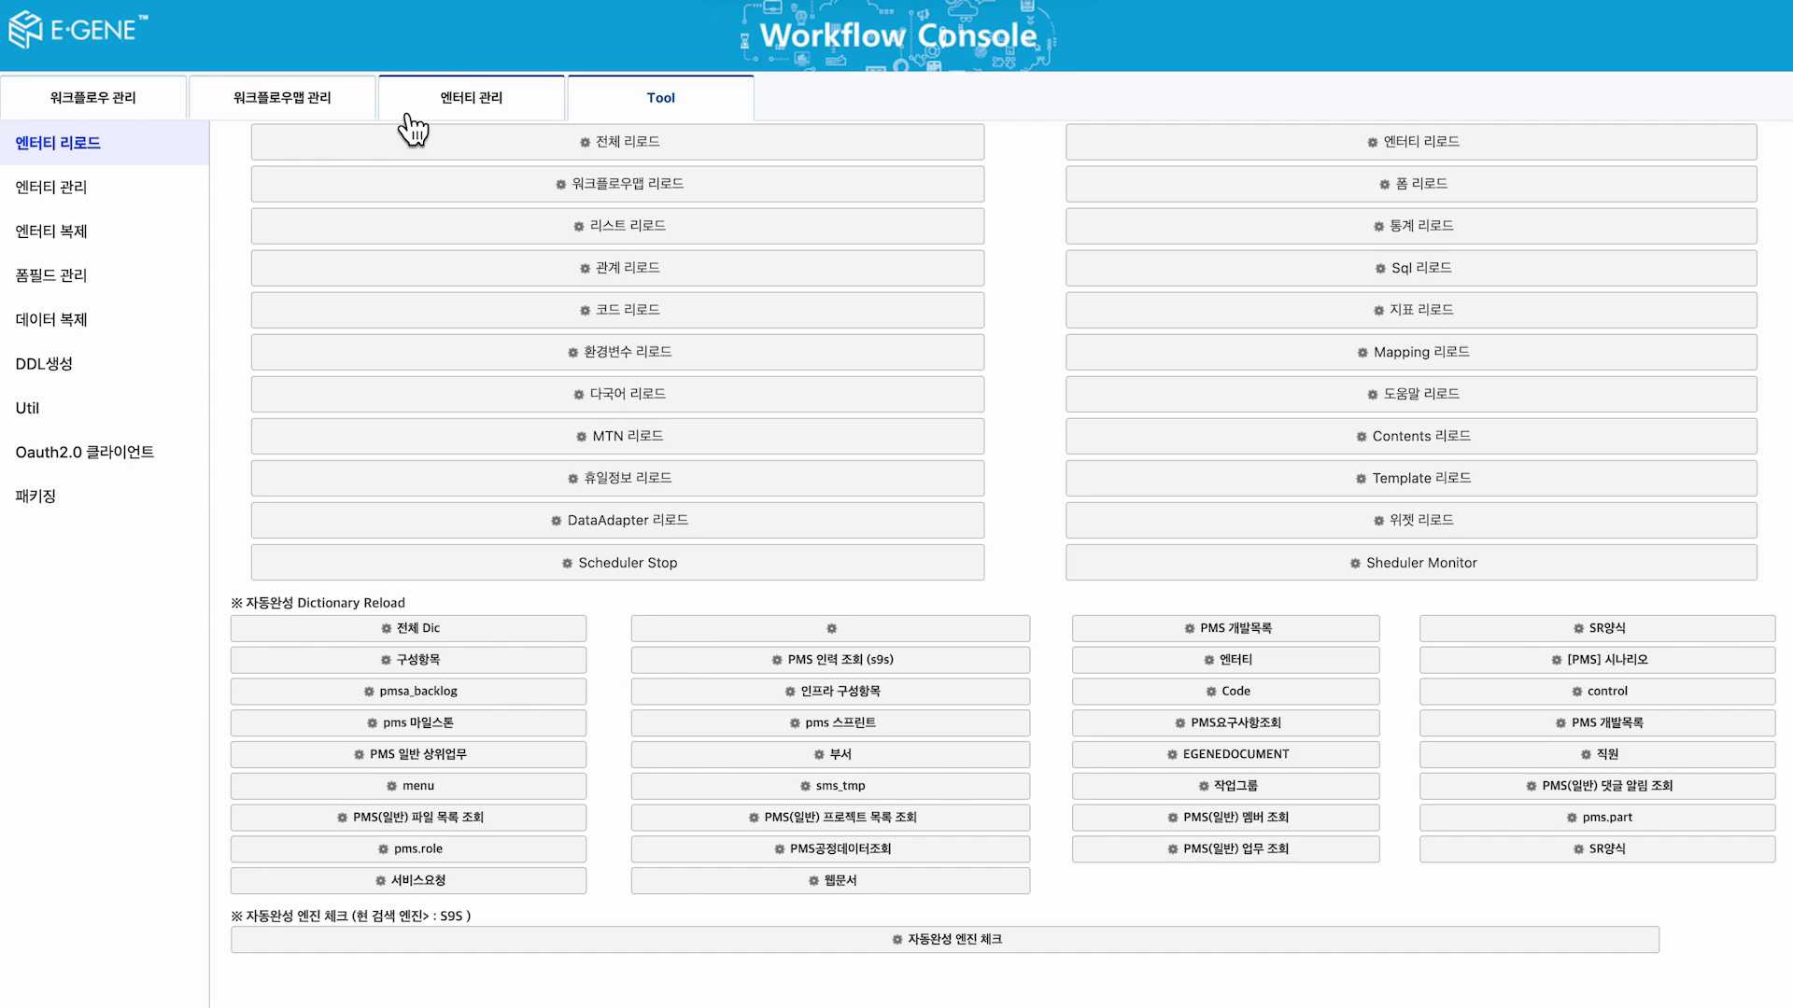
Open the registration task's 등록 form in the Form Designer.
click(160, 110)
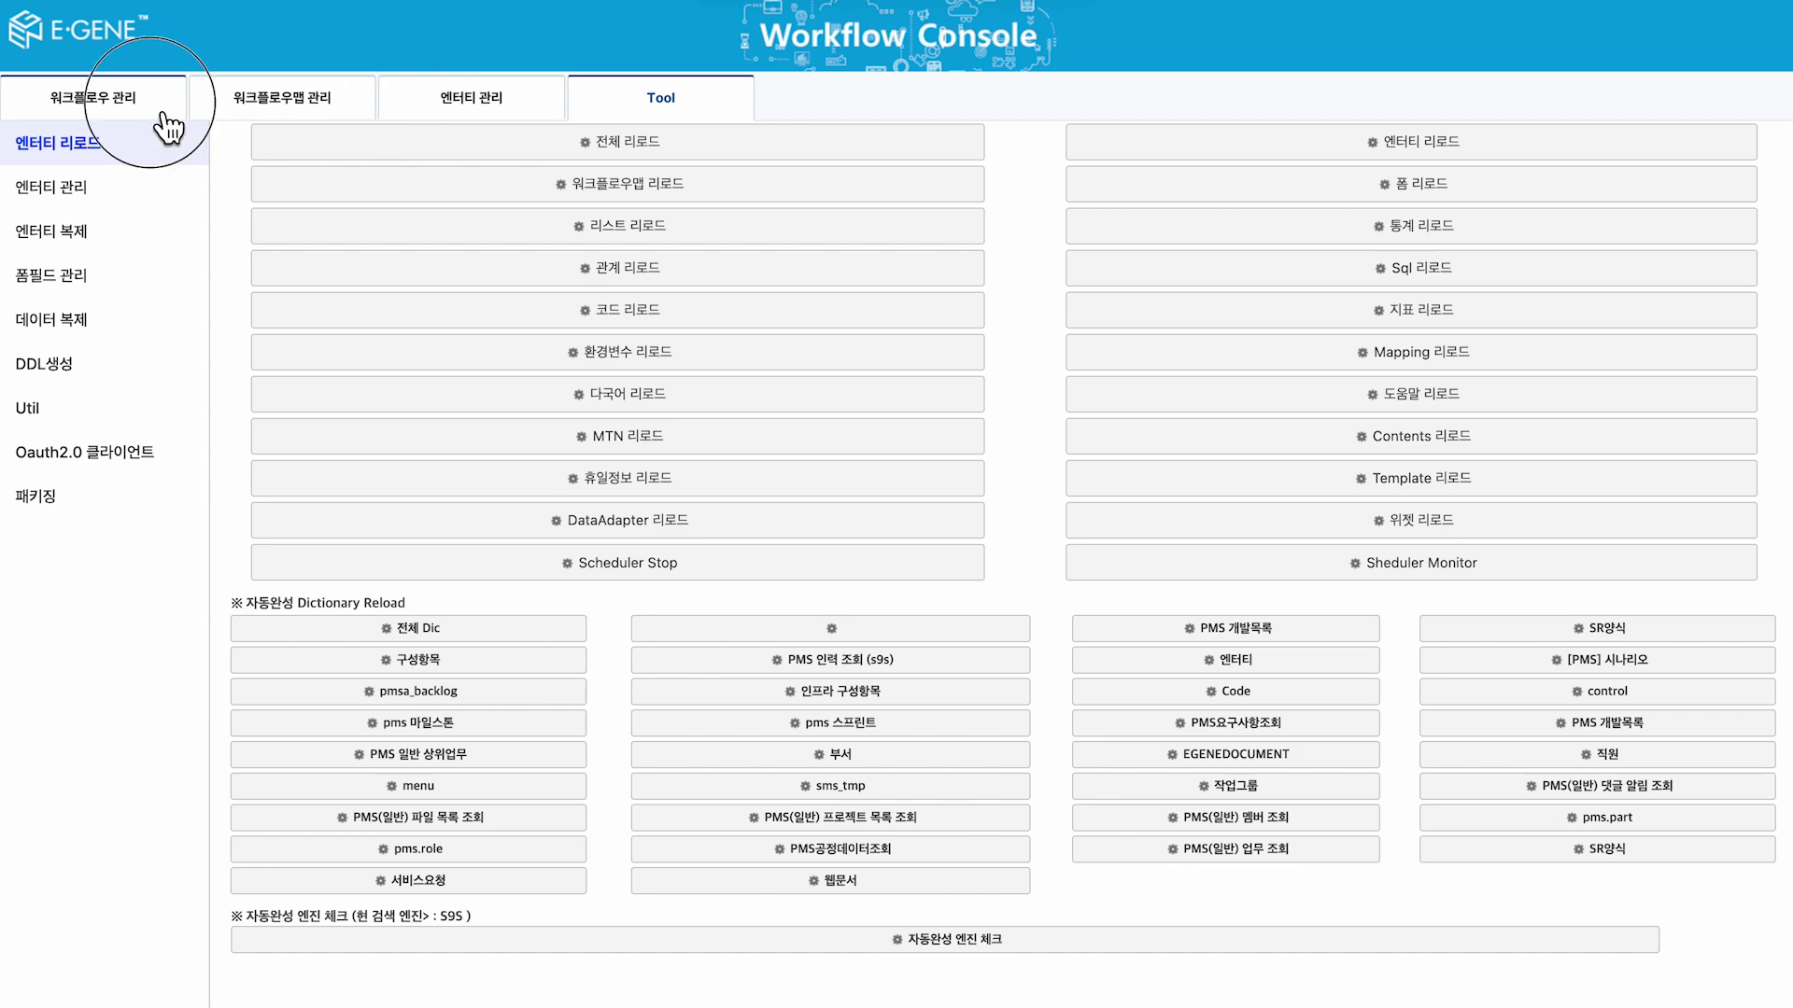
click(635, 821)
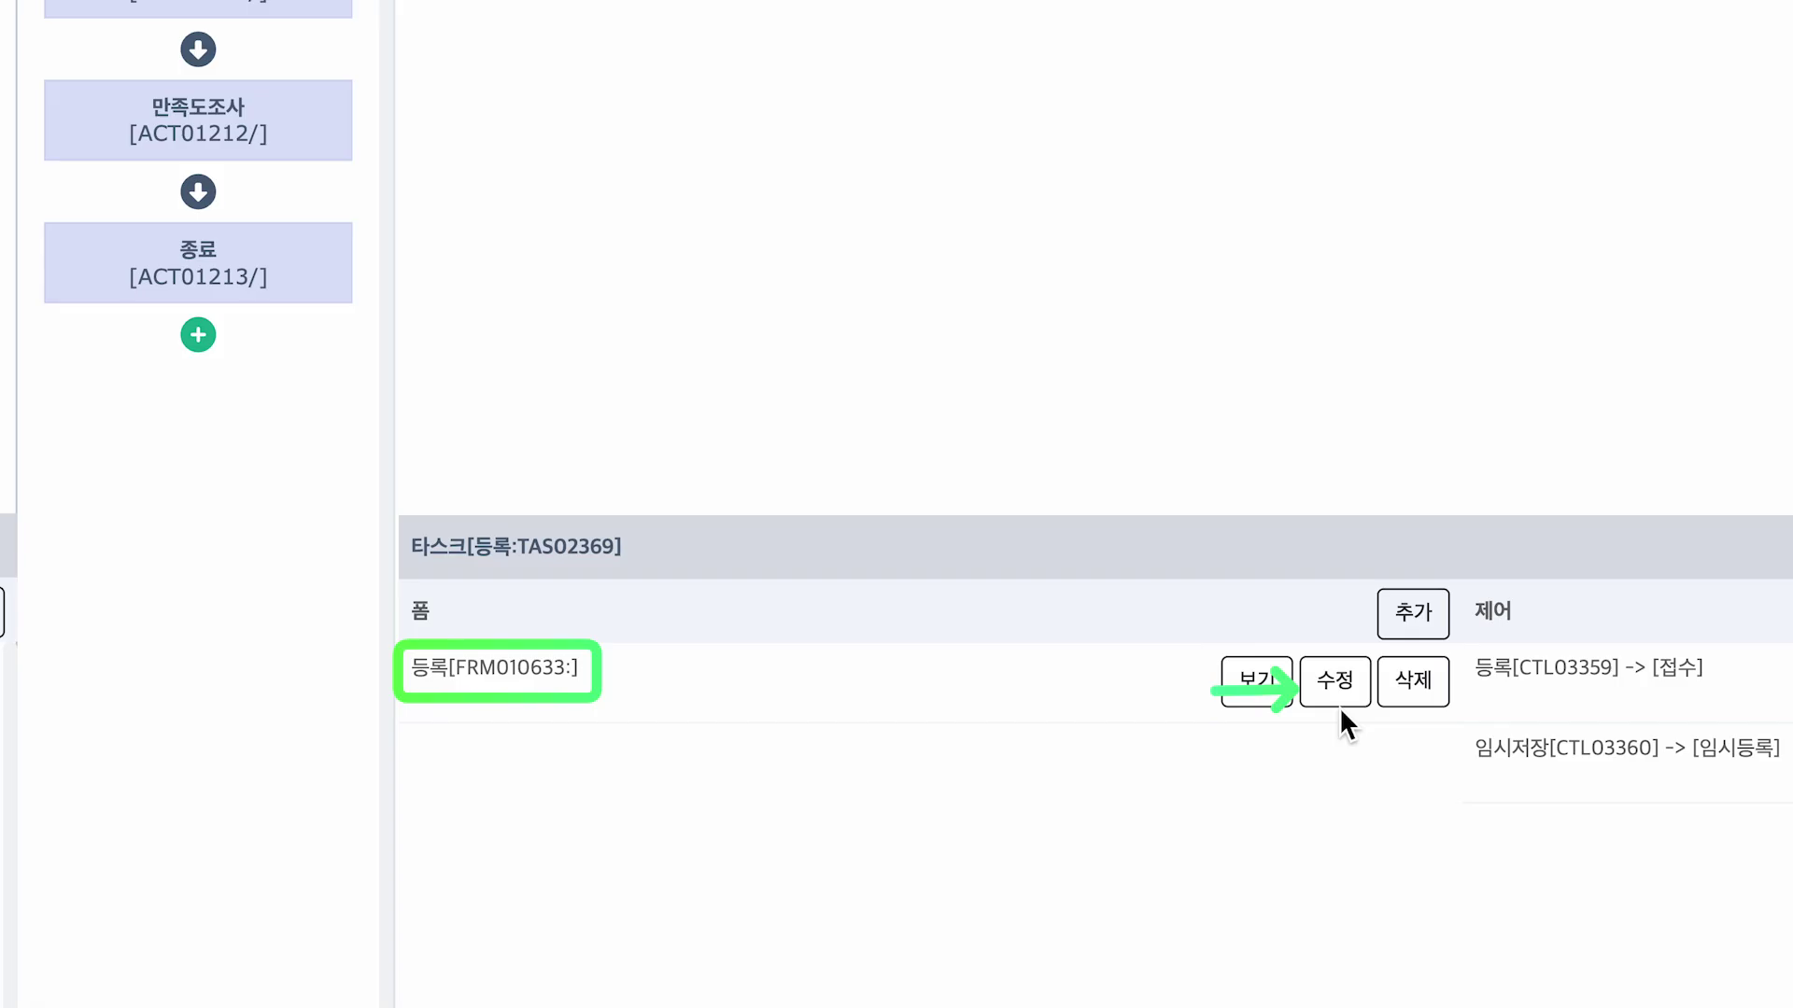
click(1337, 693)
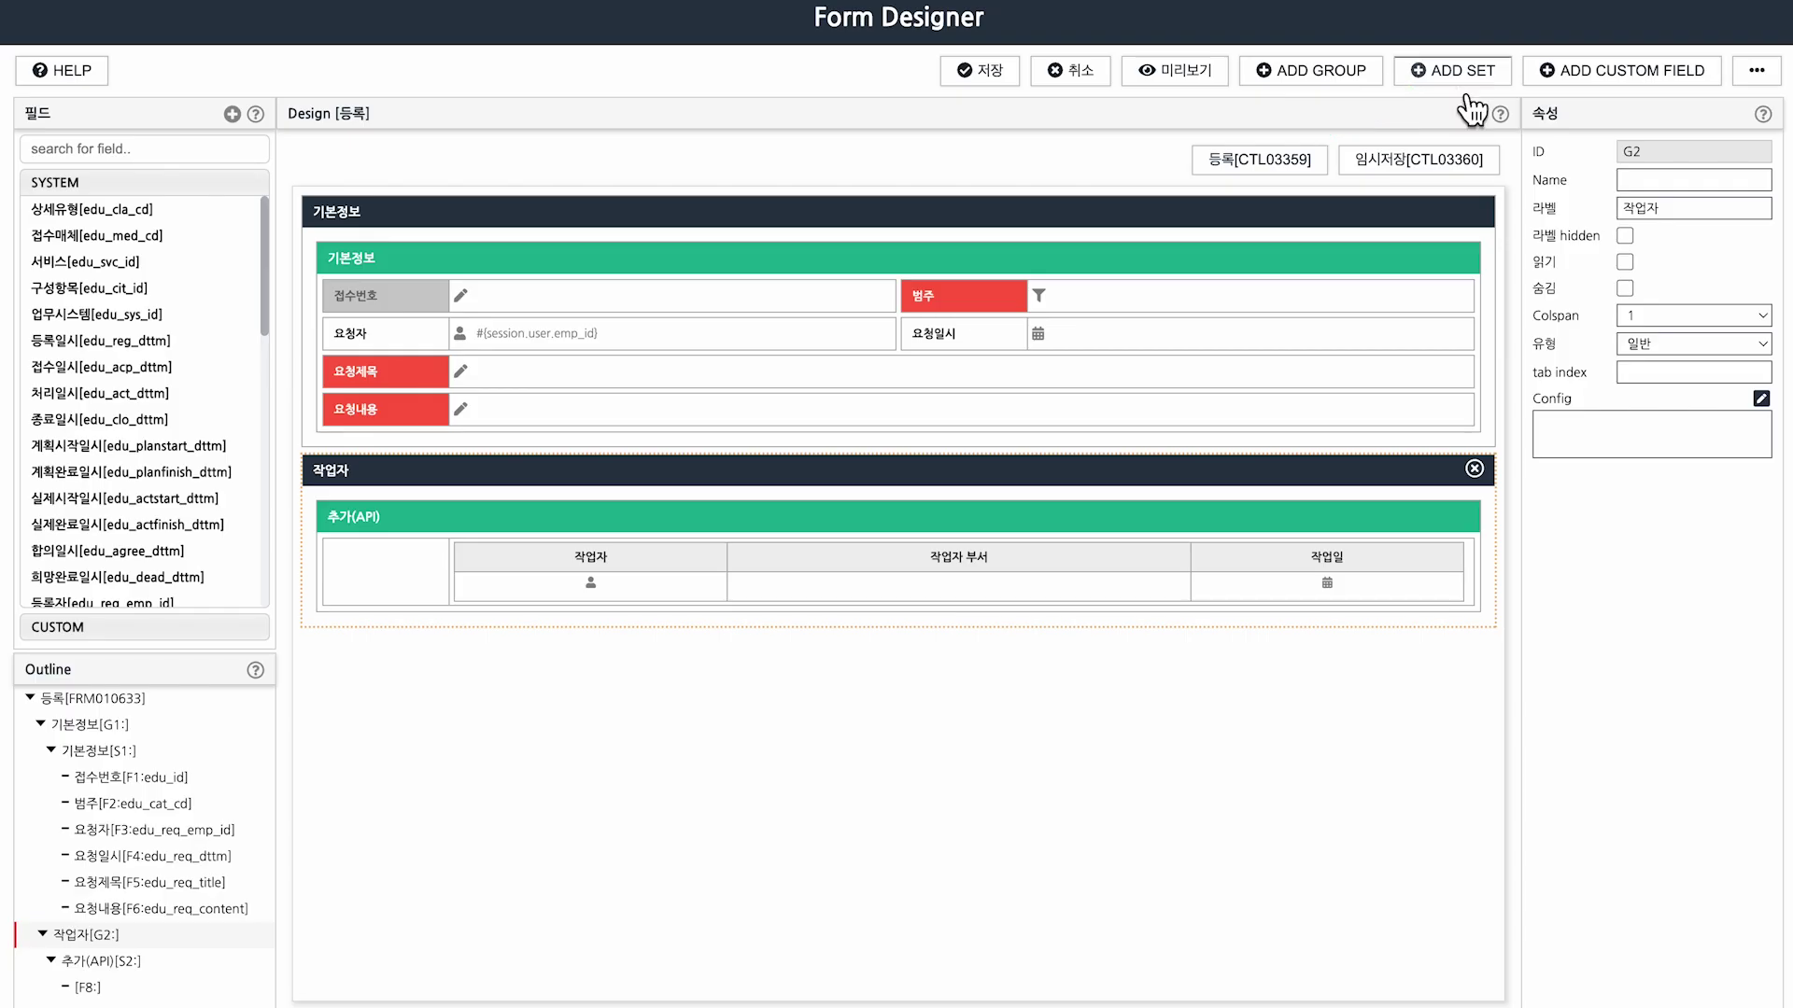
Add a new set to the 등록 form labelled 연결(SQL).
click(1462, 82)
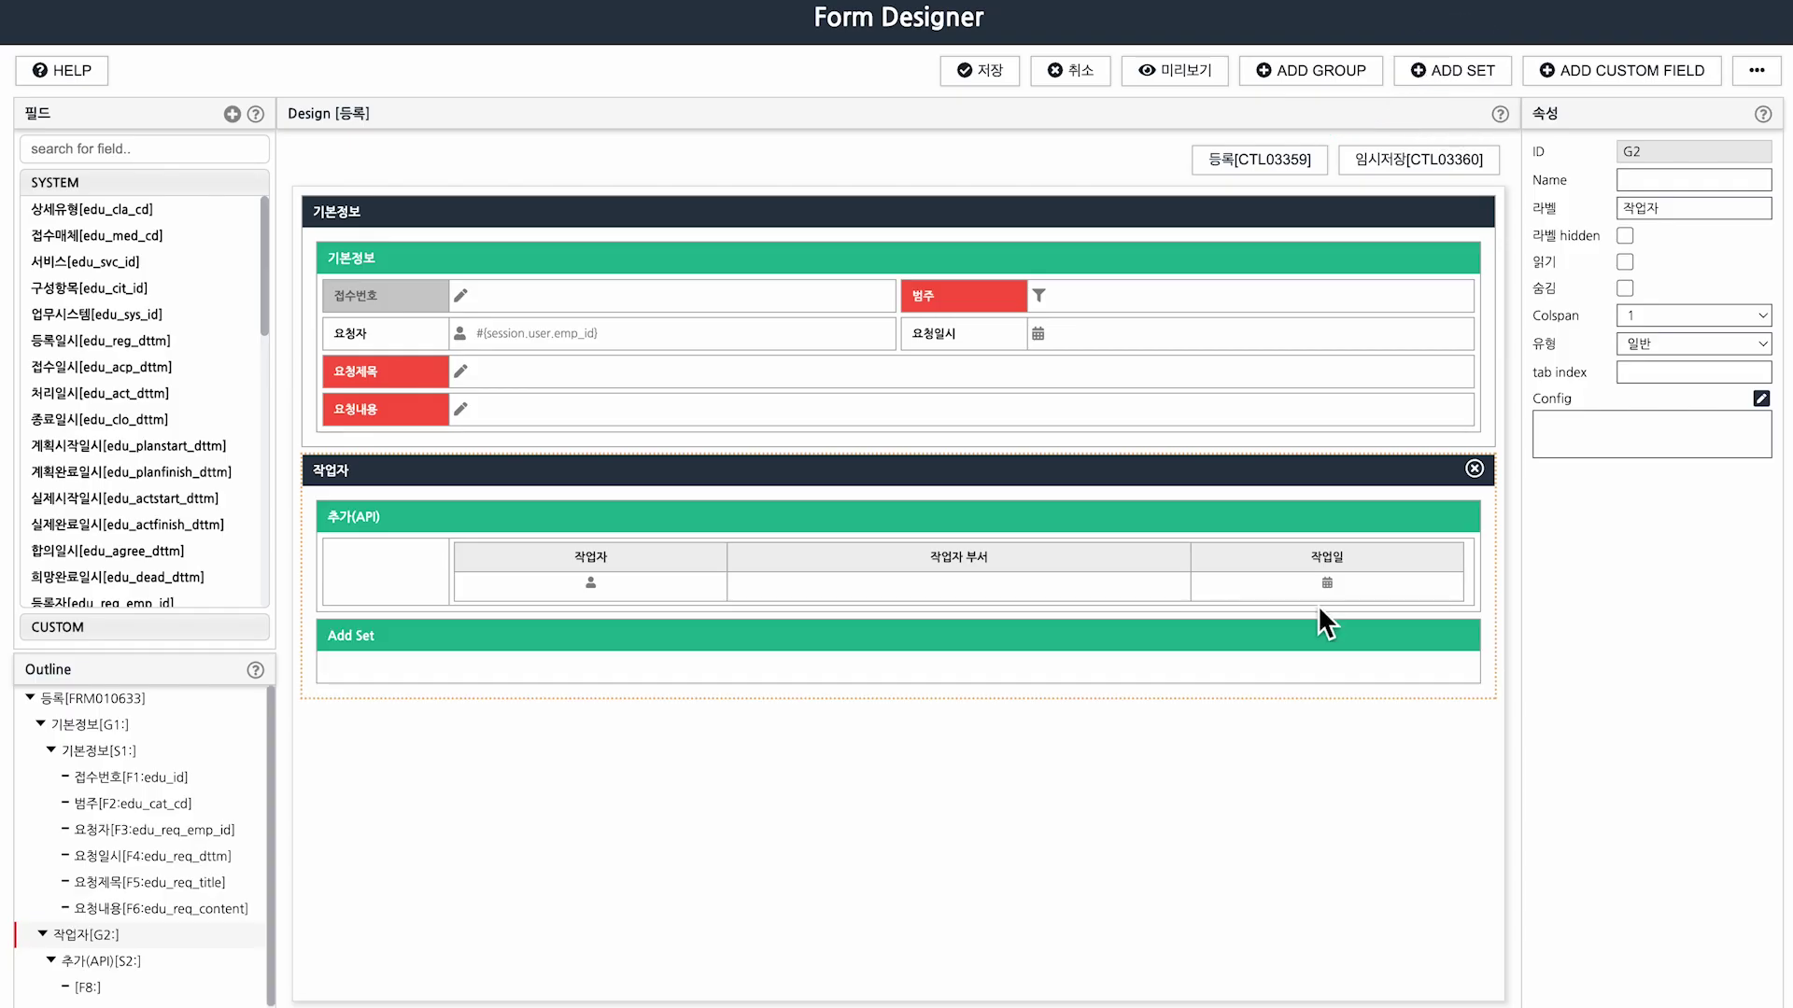
click(1325, 648)
key(ctrl+a)
text(연)
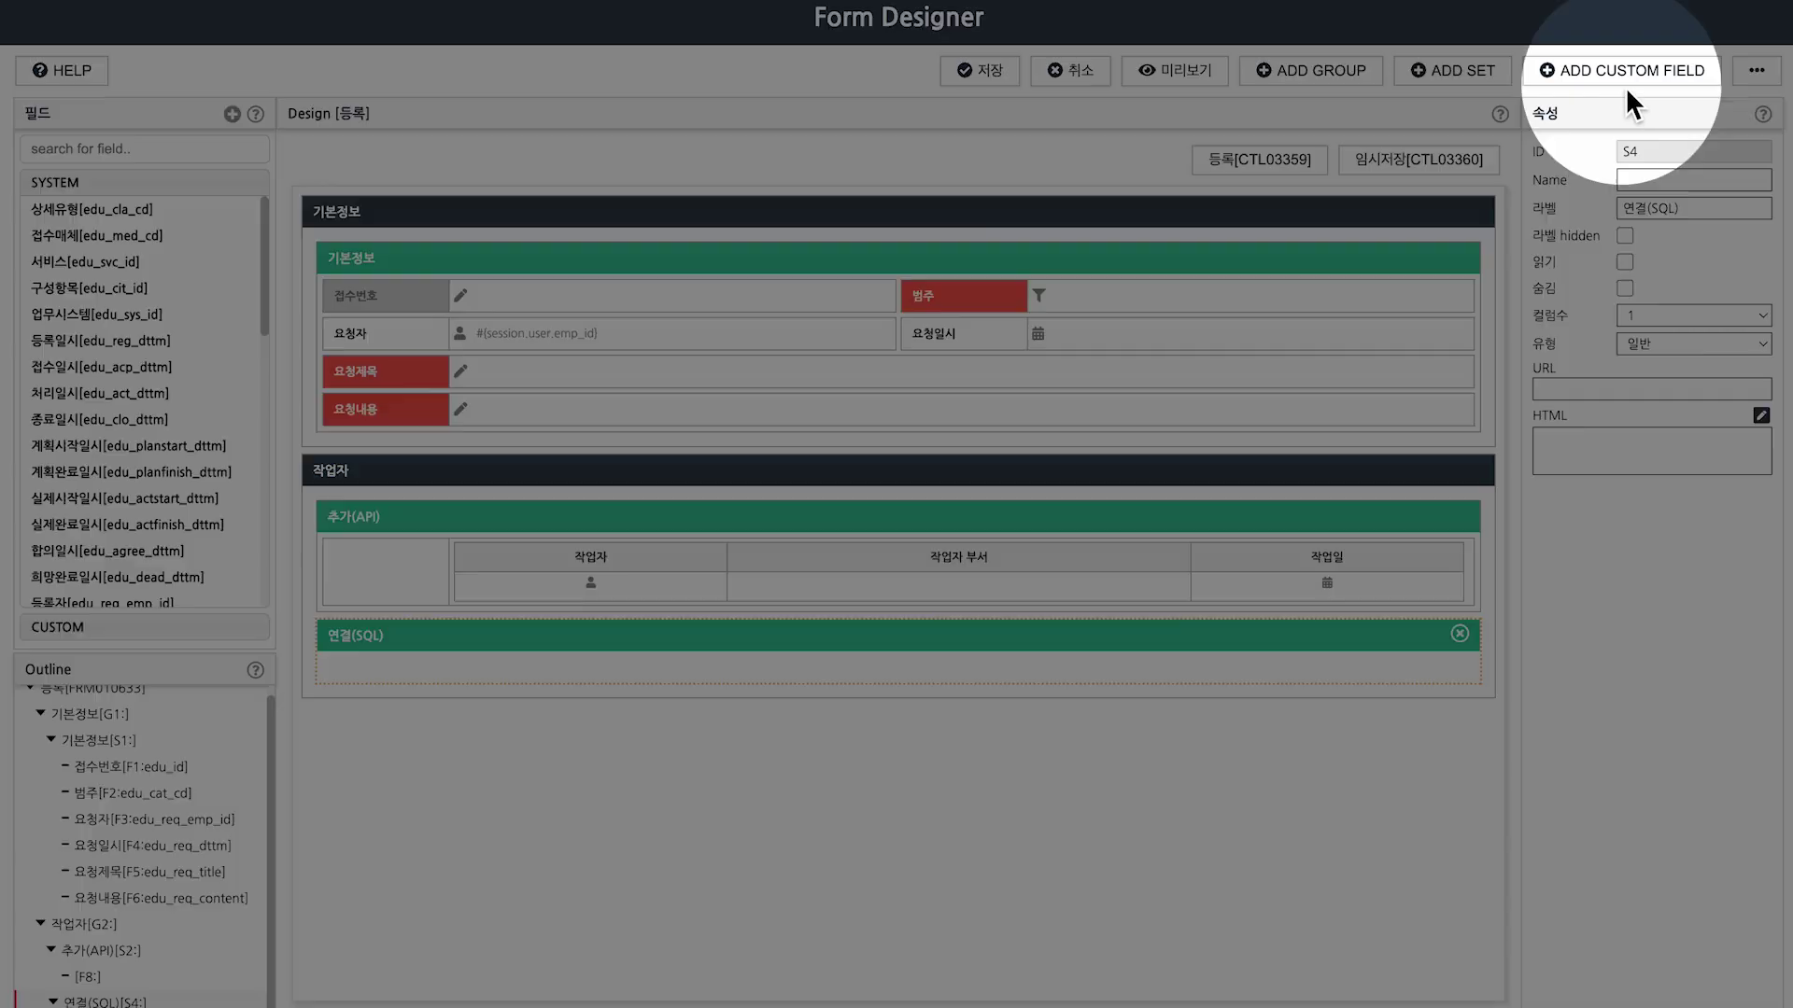
Add a Custom.Relation field with ID RLTEDU_SQL to the set and save the form.
click(1625, 80)
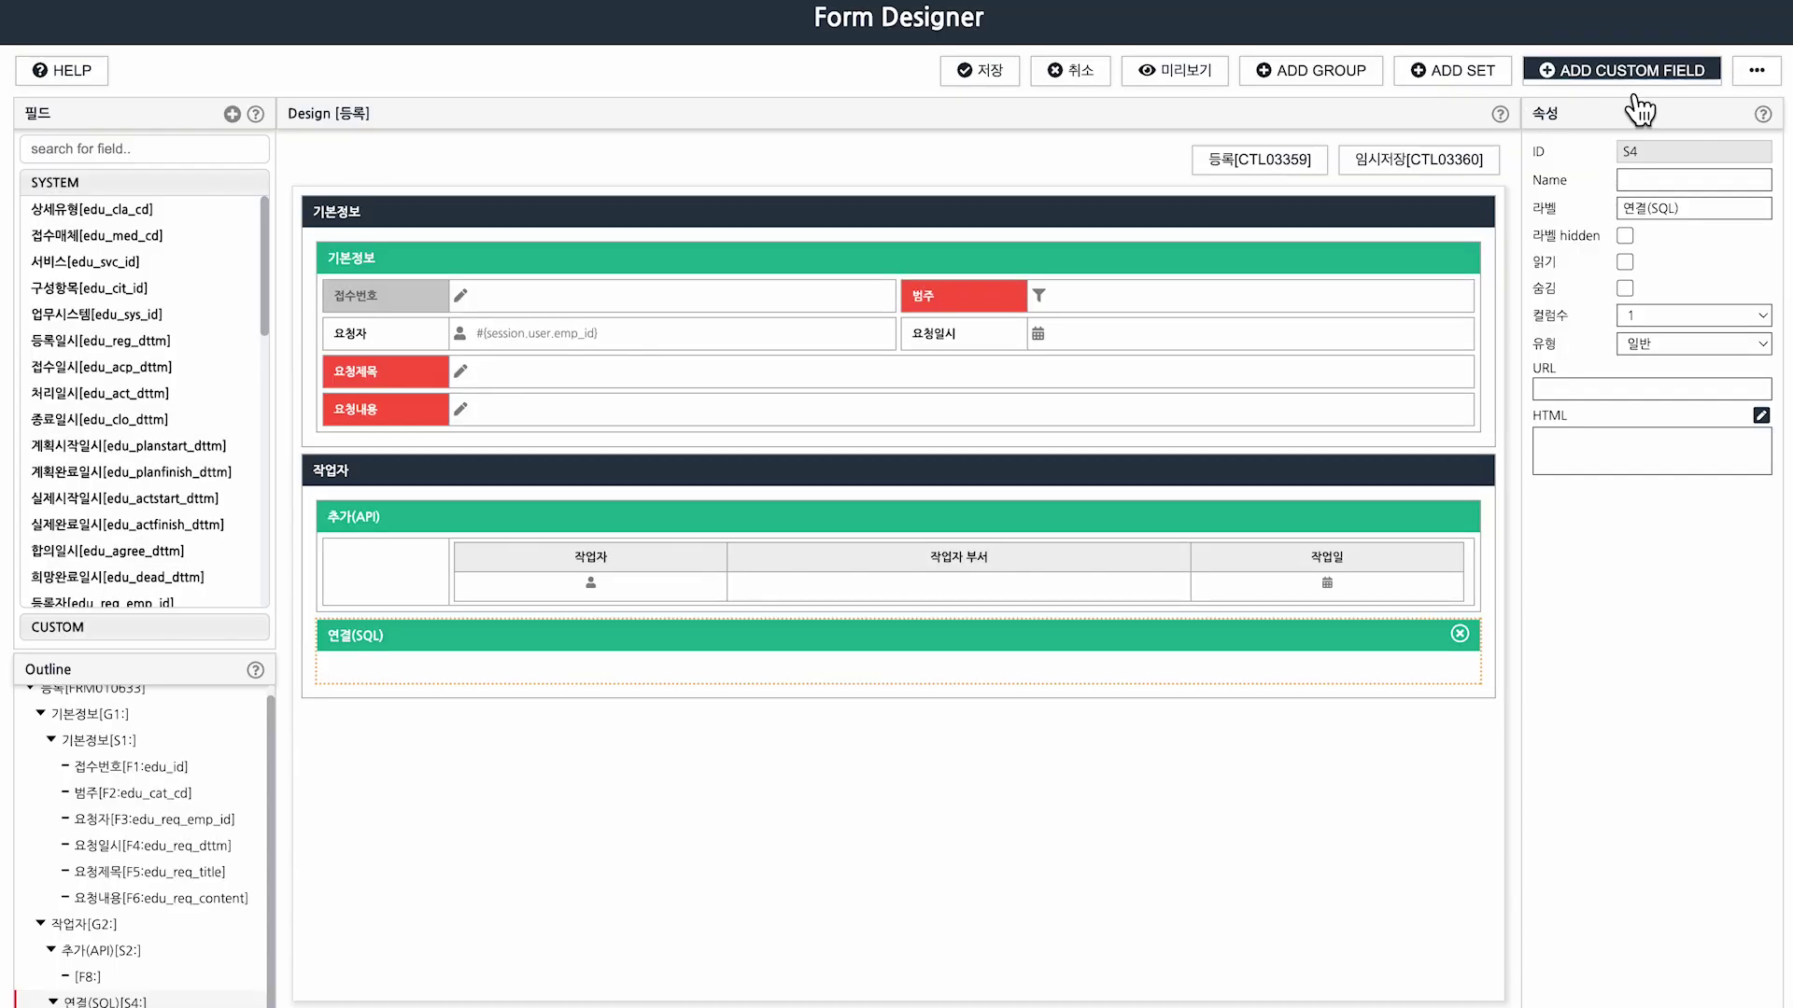
click(1365, 663)
click(1712, 208)
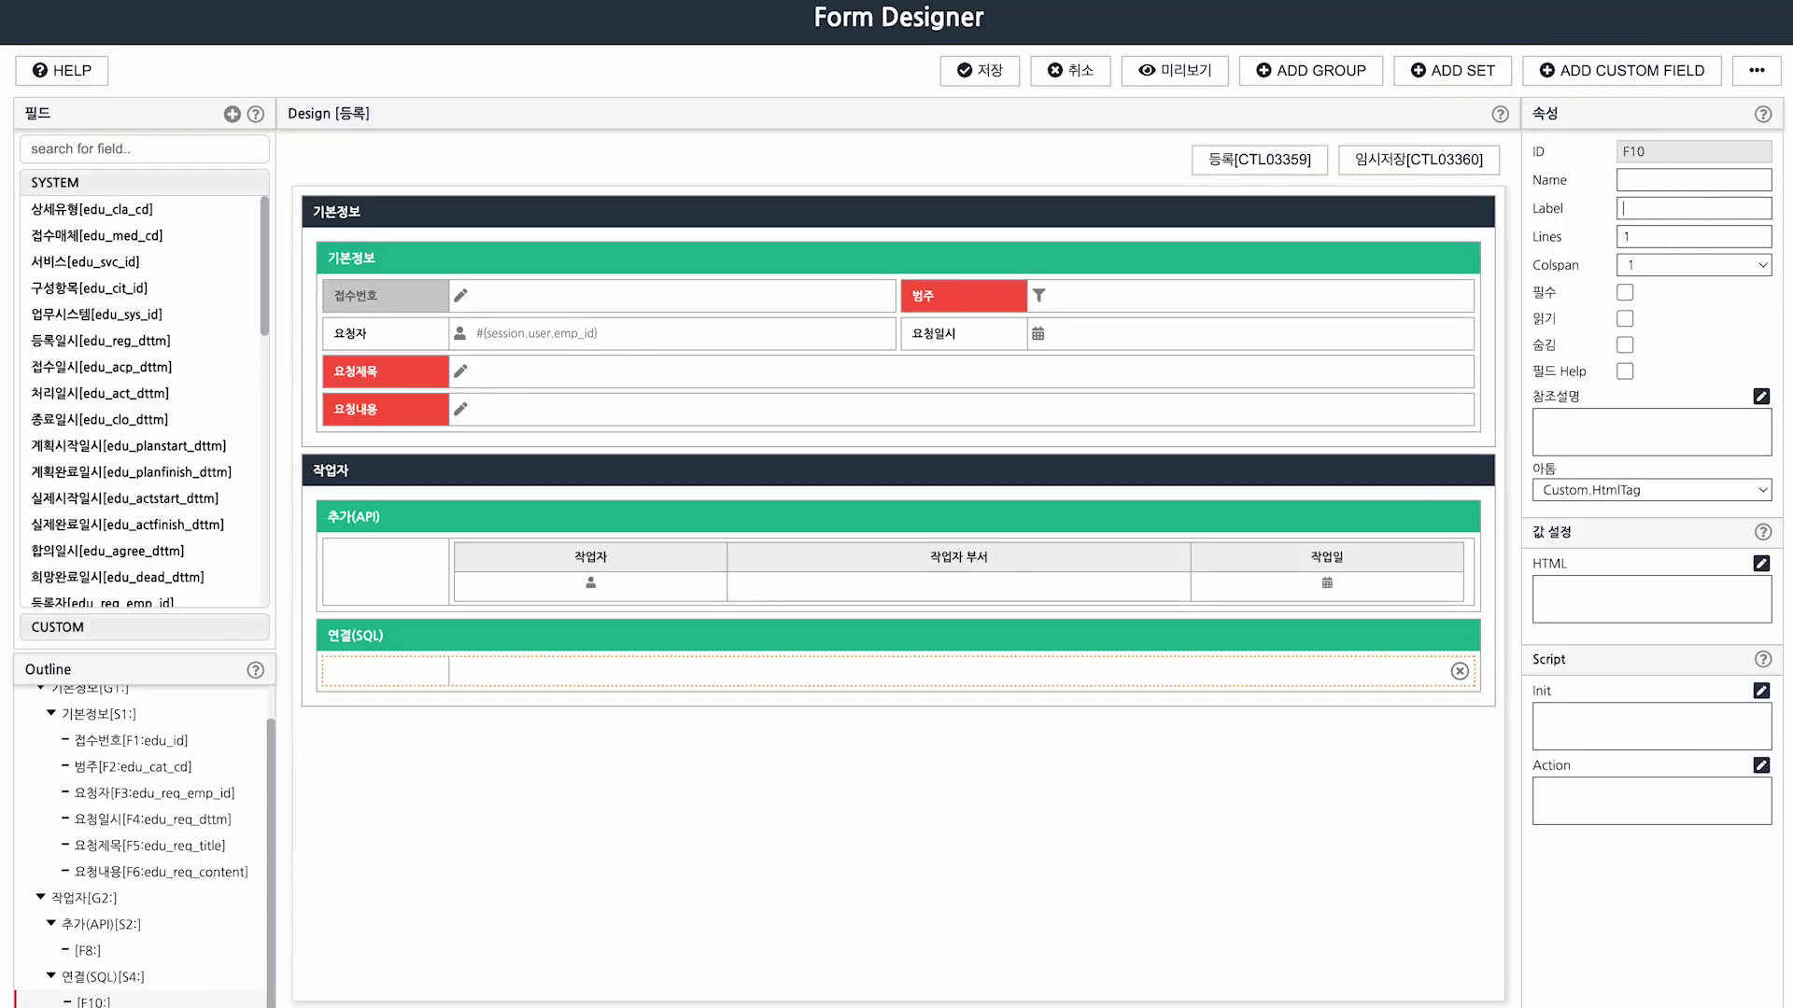
click(1671, 487)
click(1671, 600)
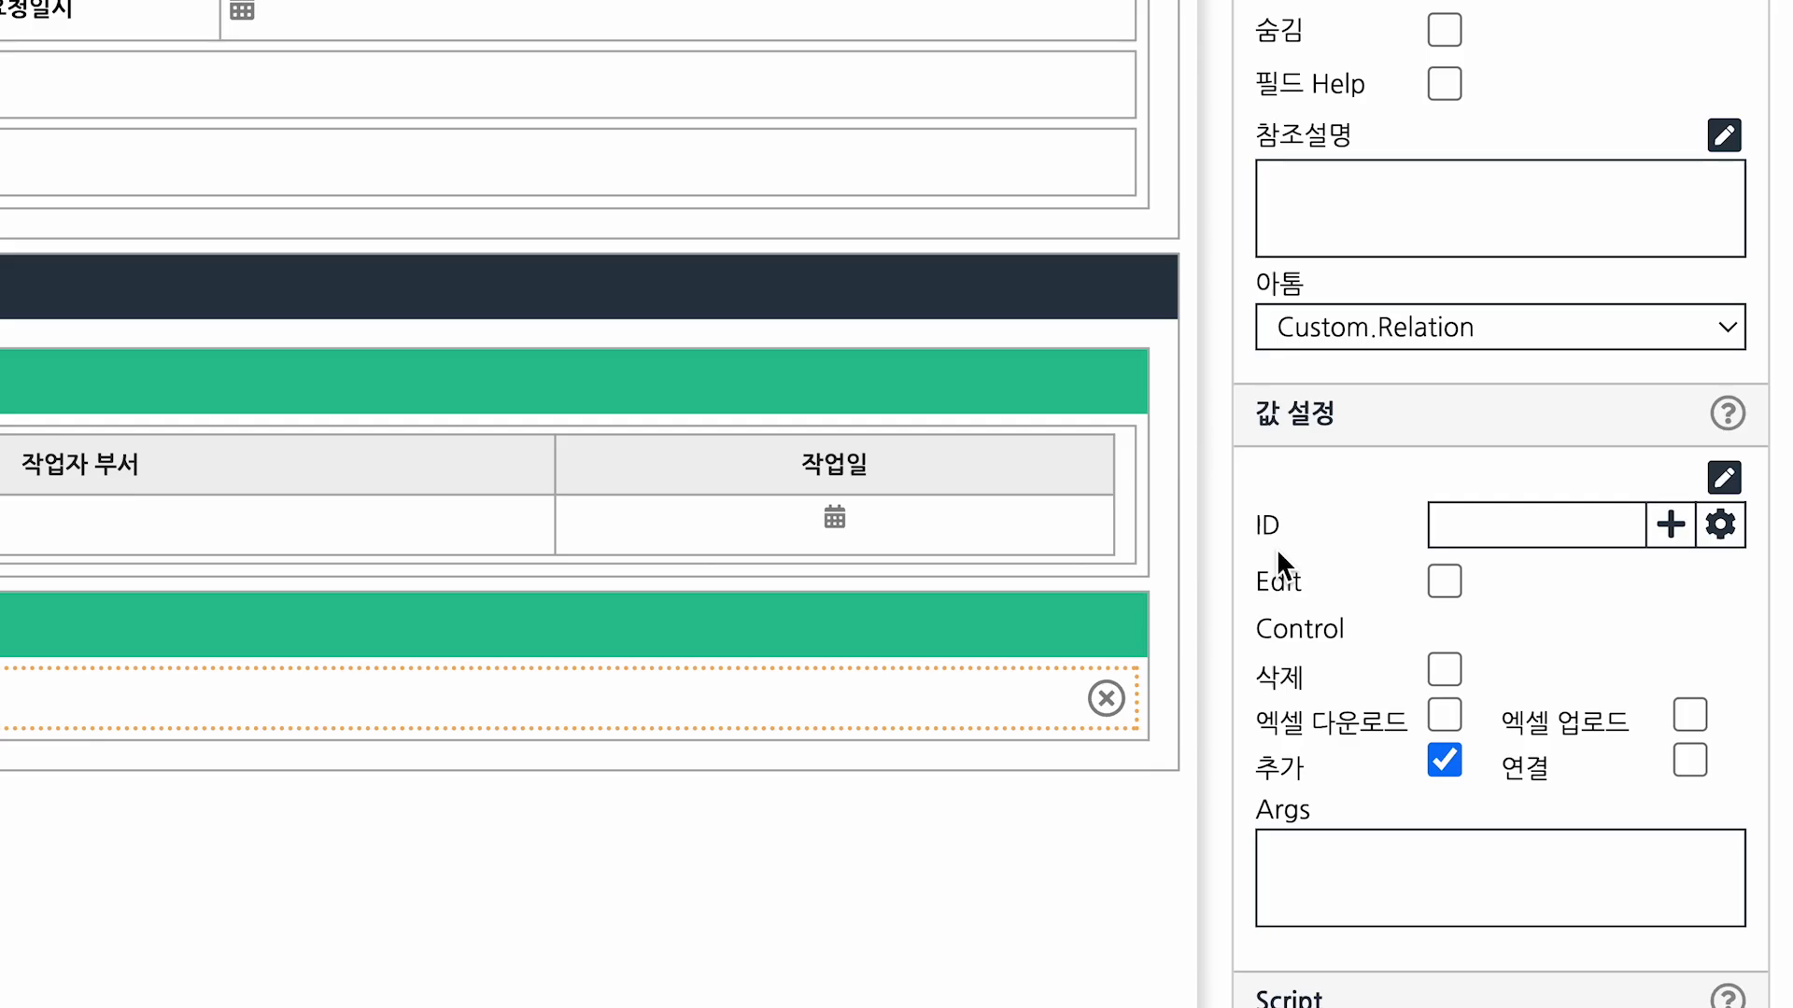
text(RLTEDU_SQL)
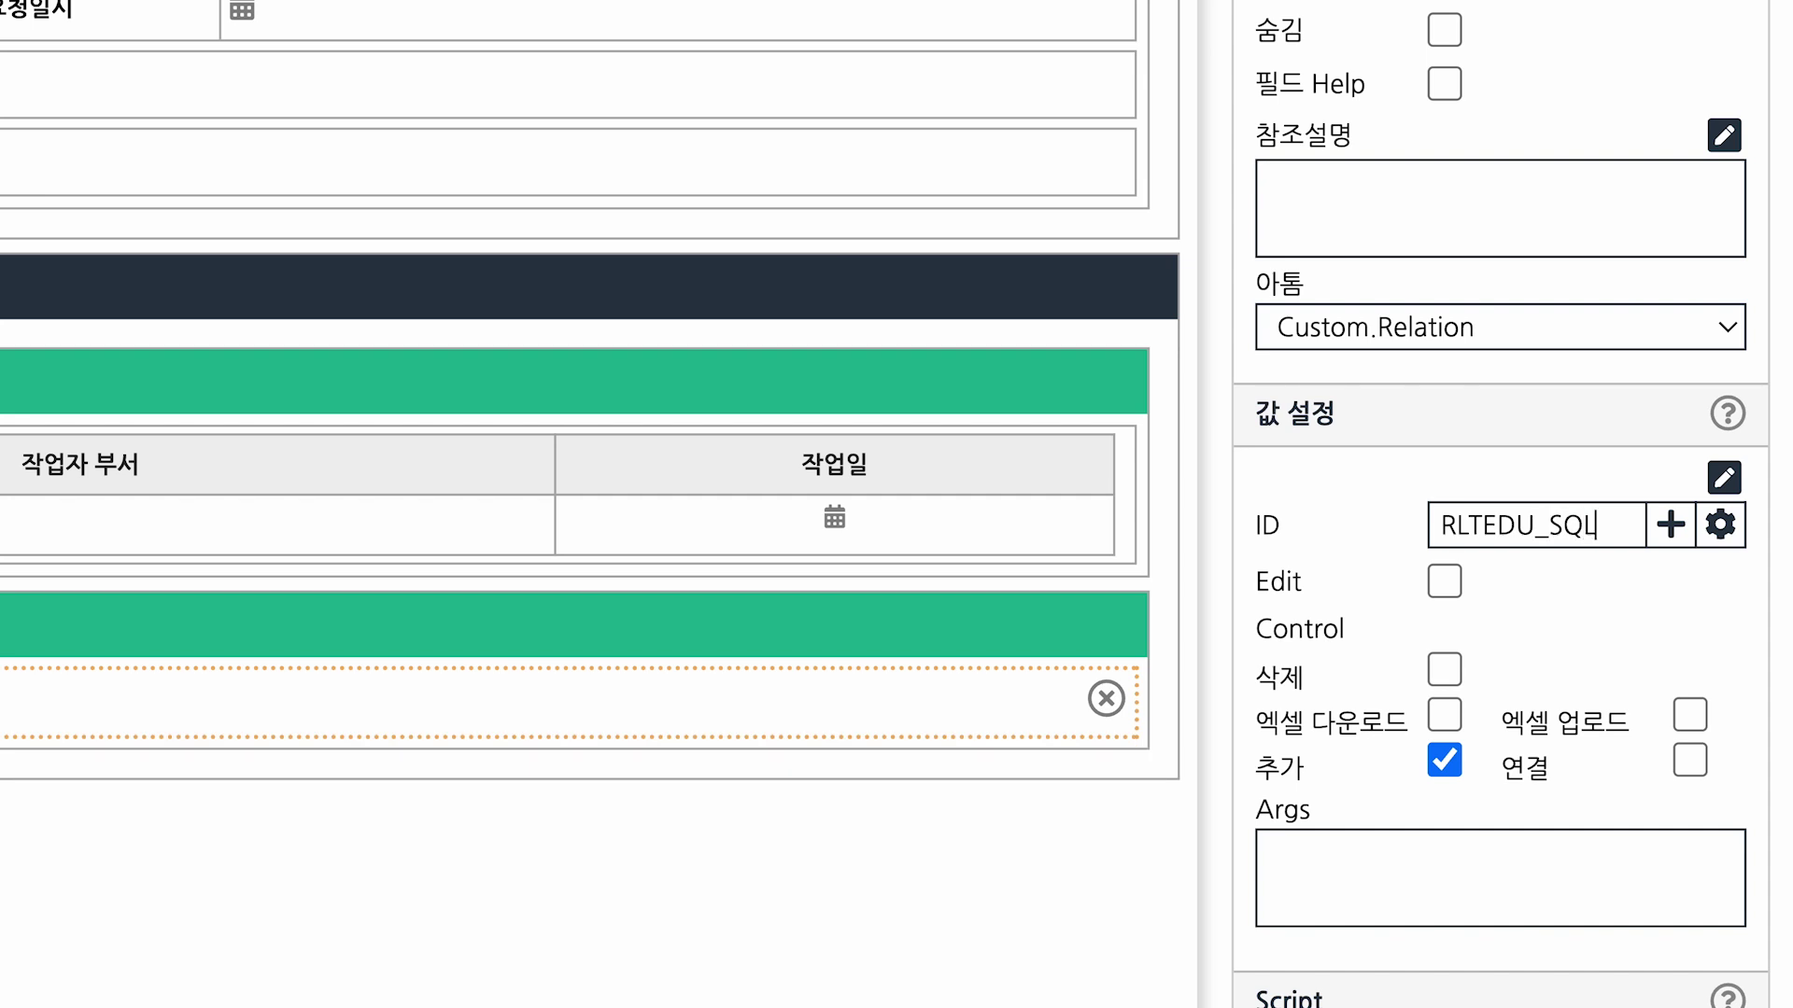
click(1568, 549)
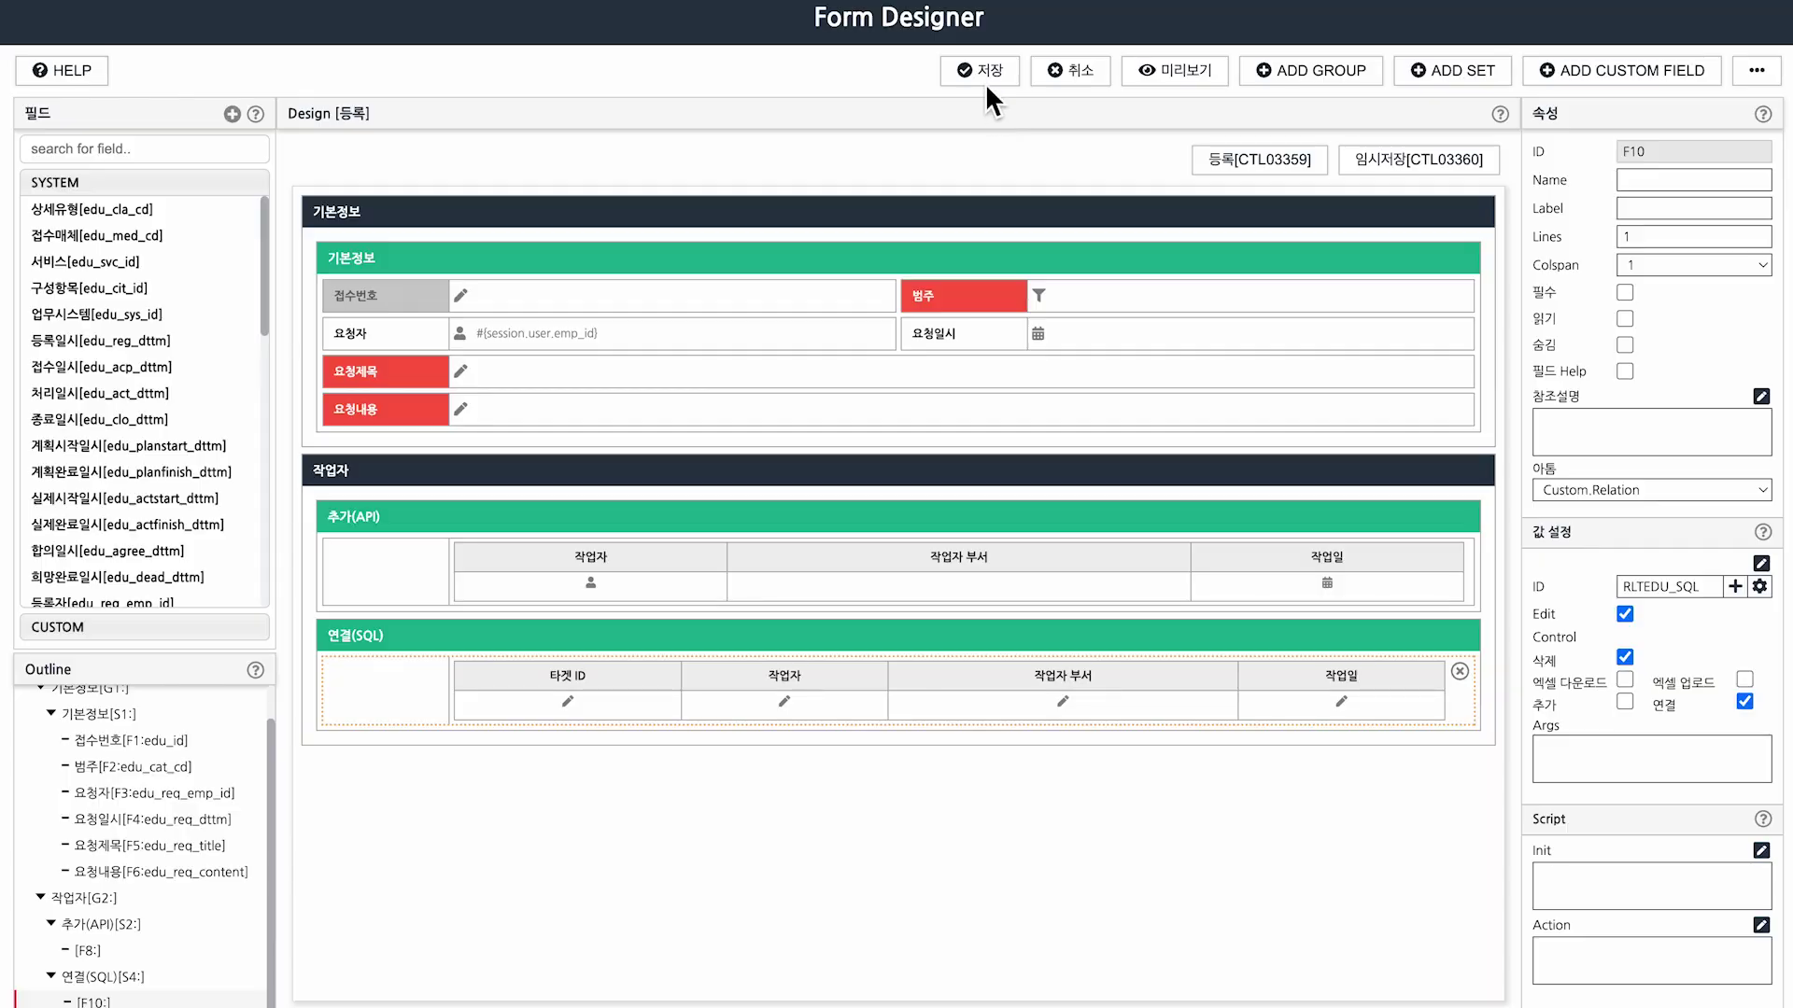
click(984, 82)
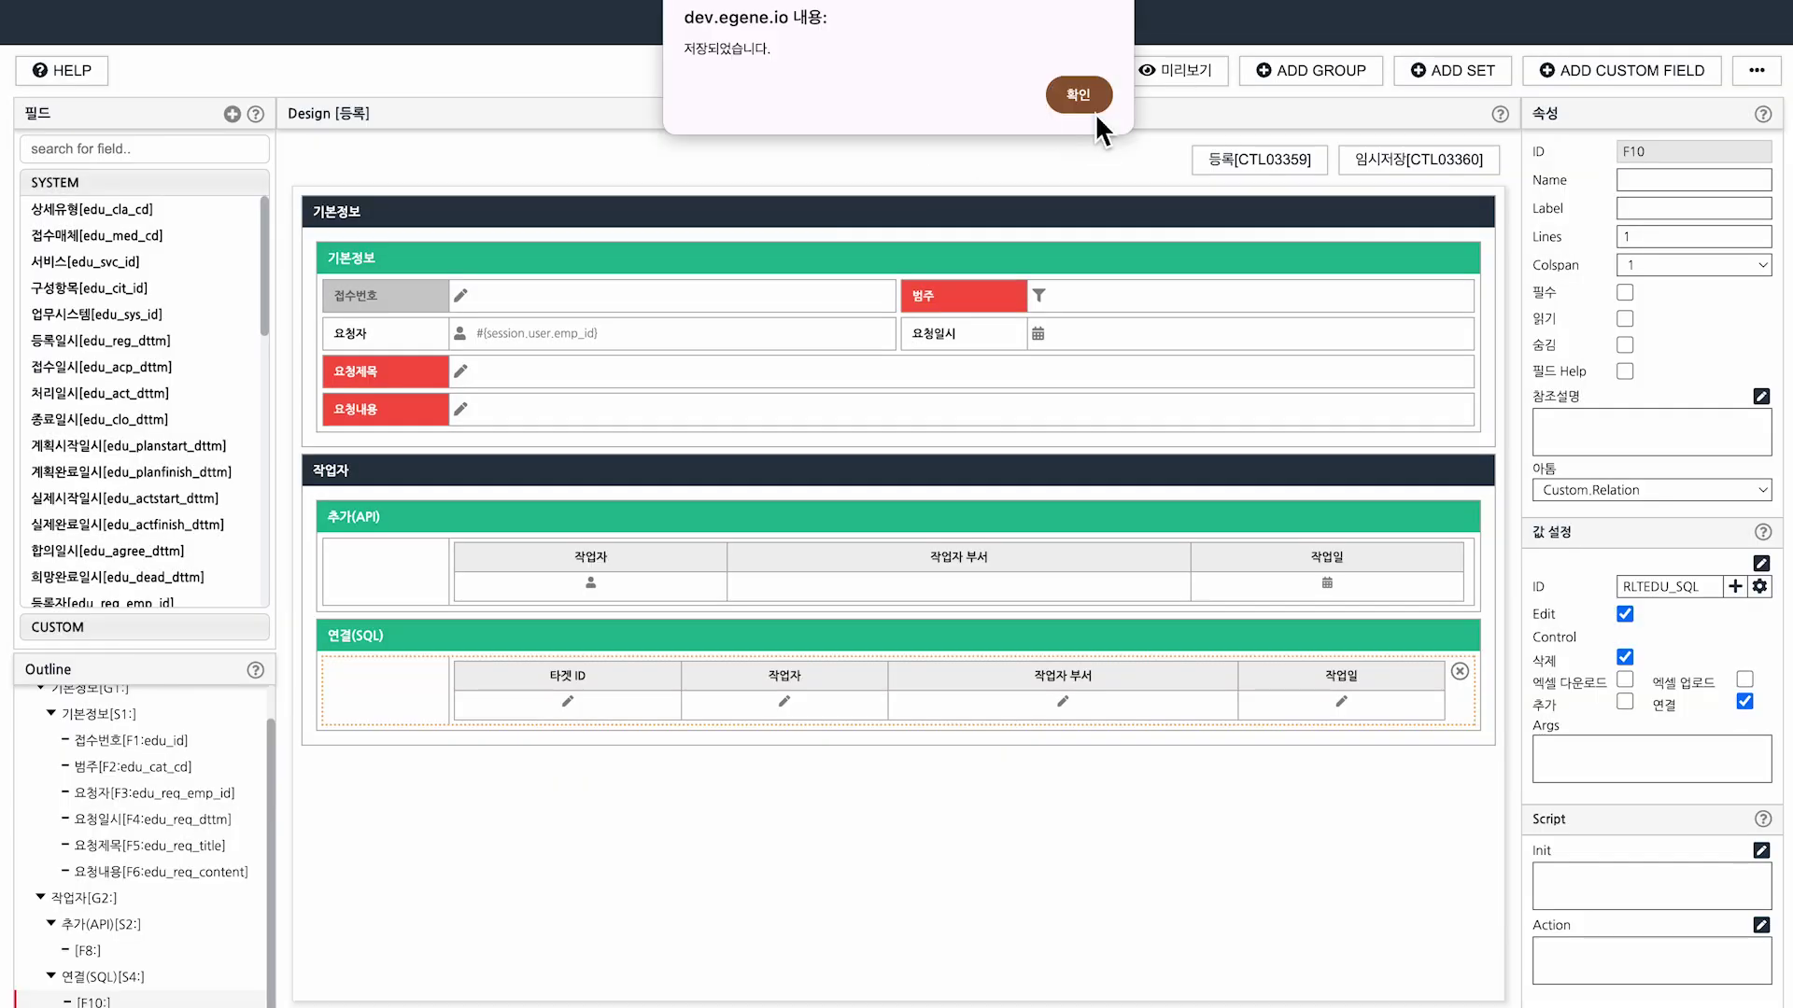
click(1091, 104)
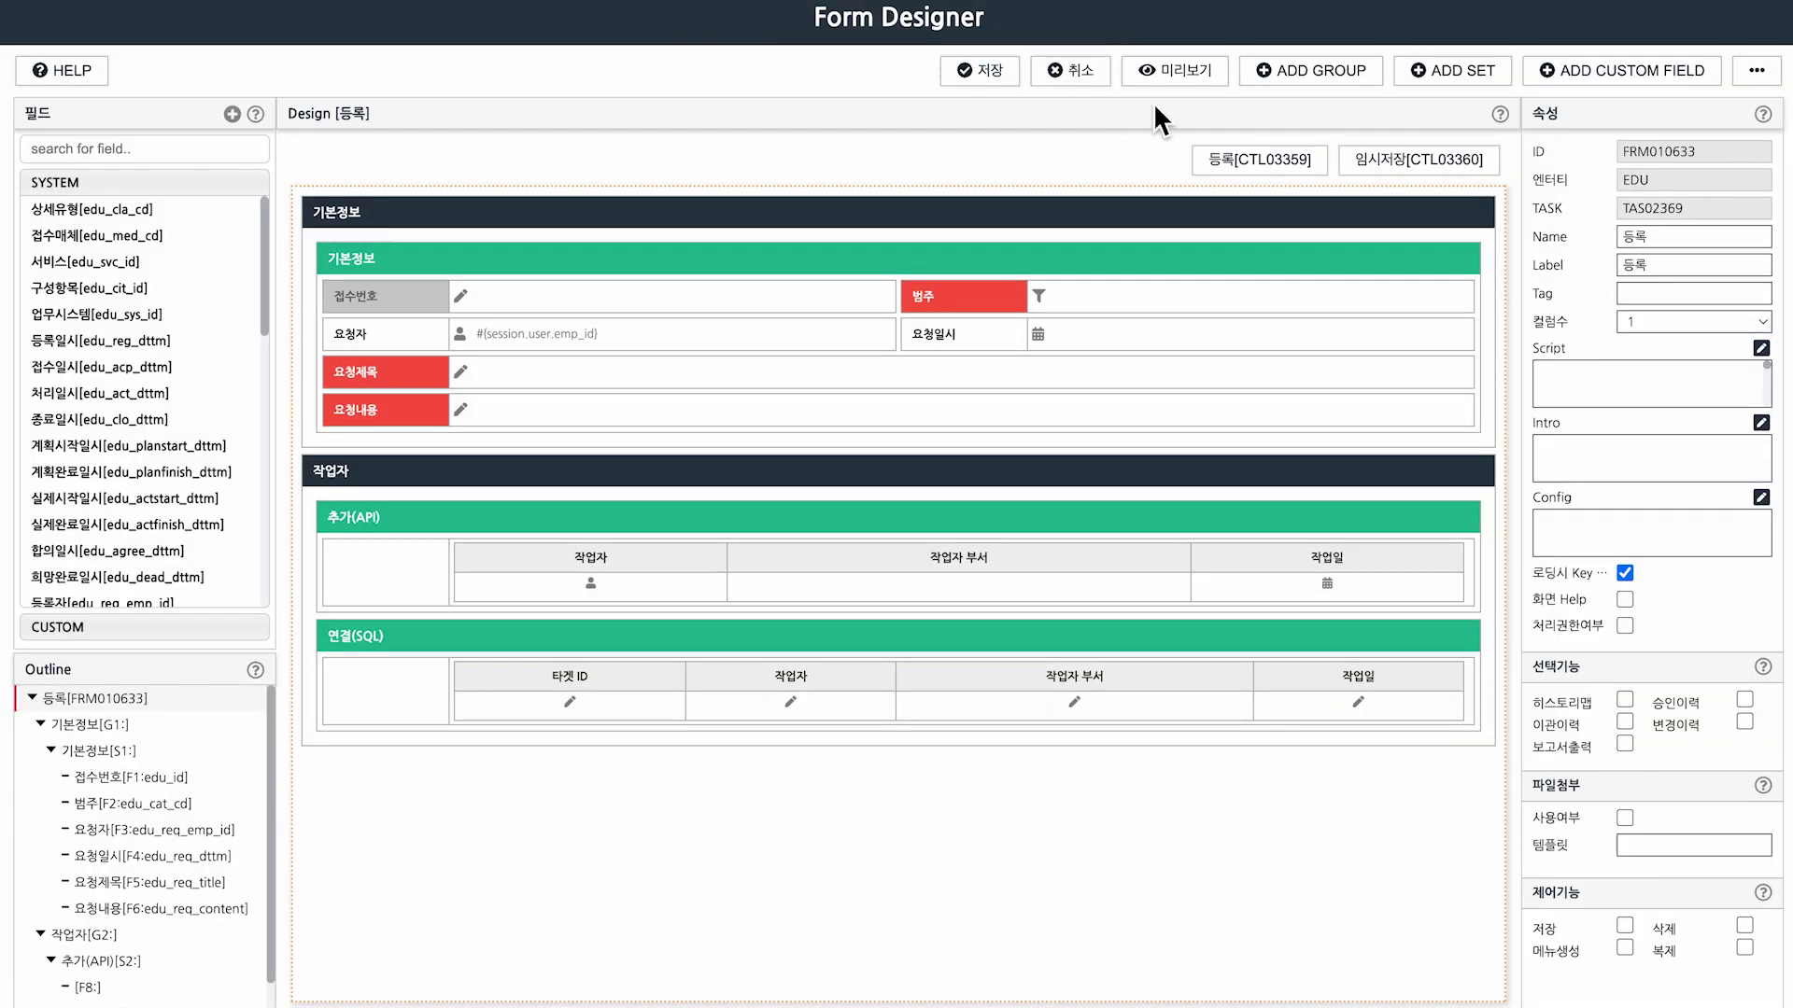
Preview the 등록 form, then open the RLTEDU_SQL_REL list behind the empty 연결(SQL) grid.
click(1178, 70)
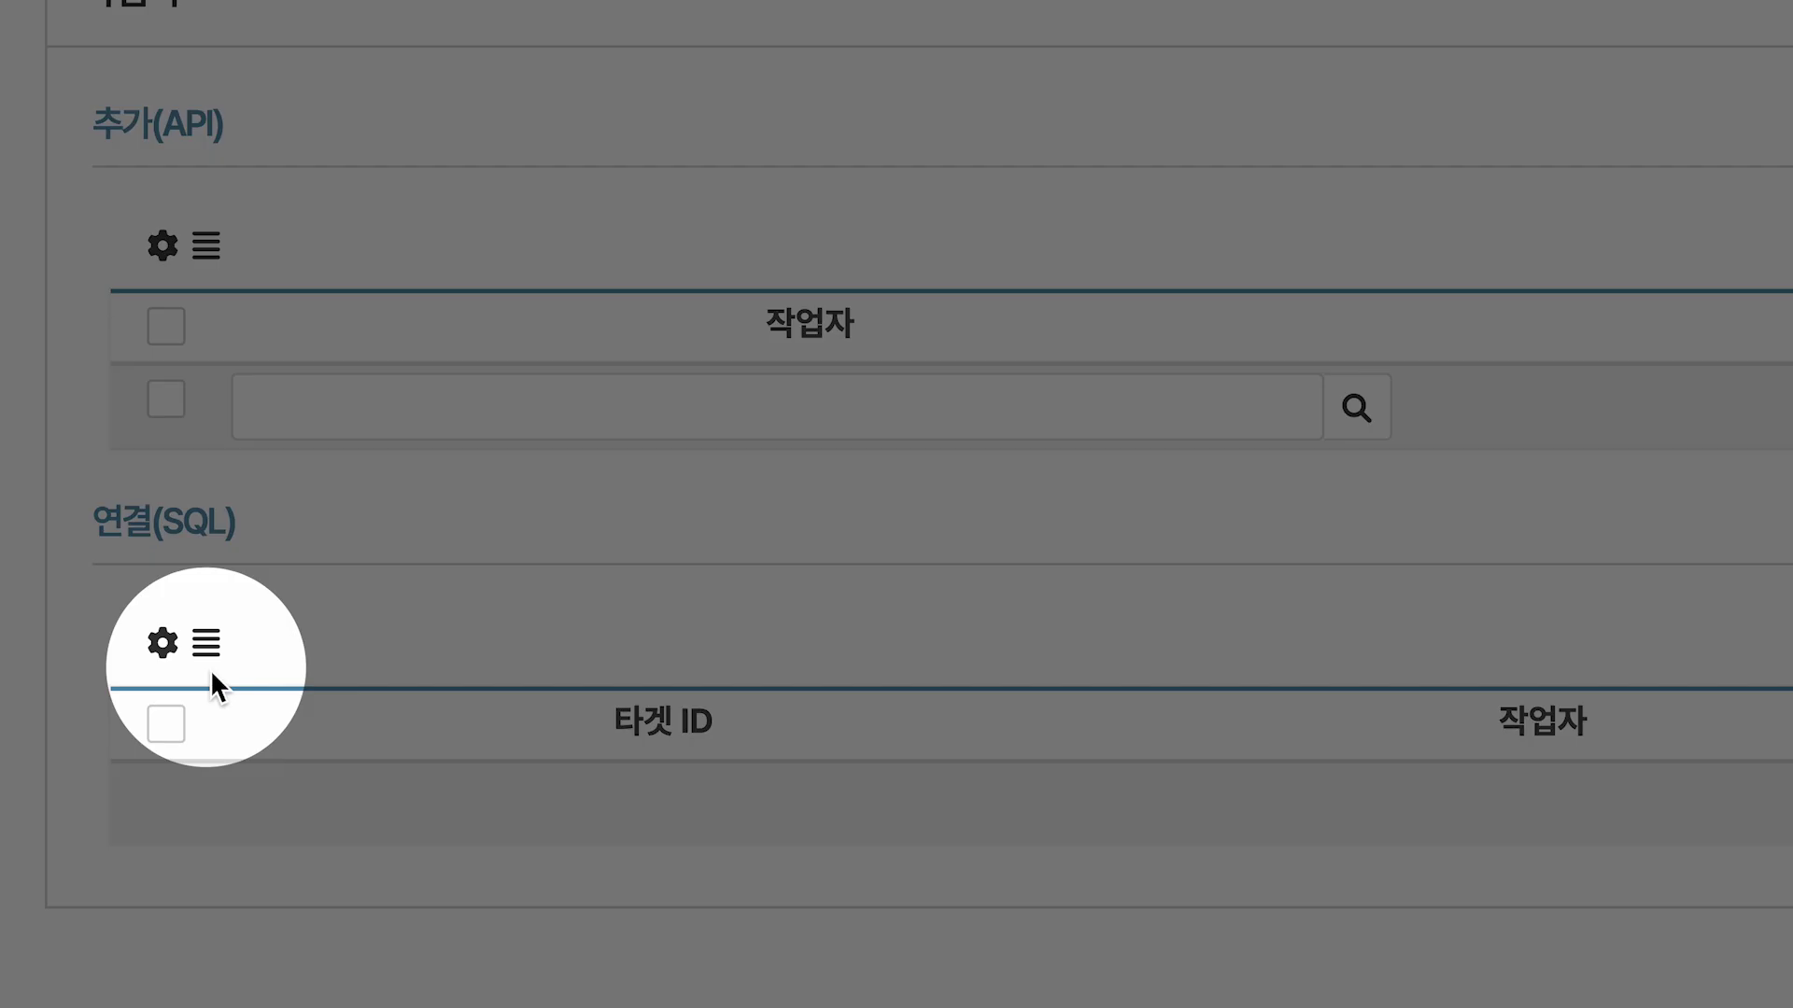
click(209, 653)
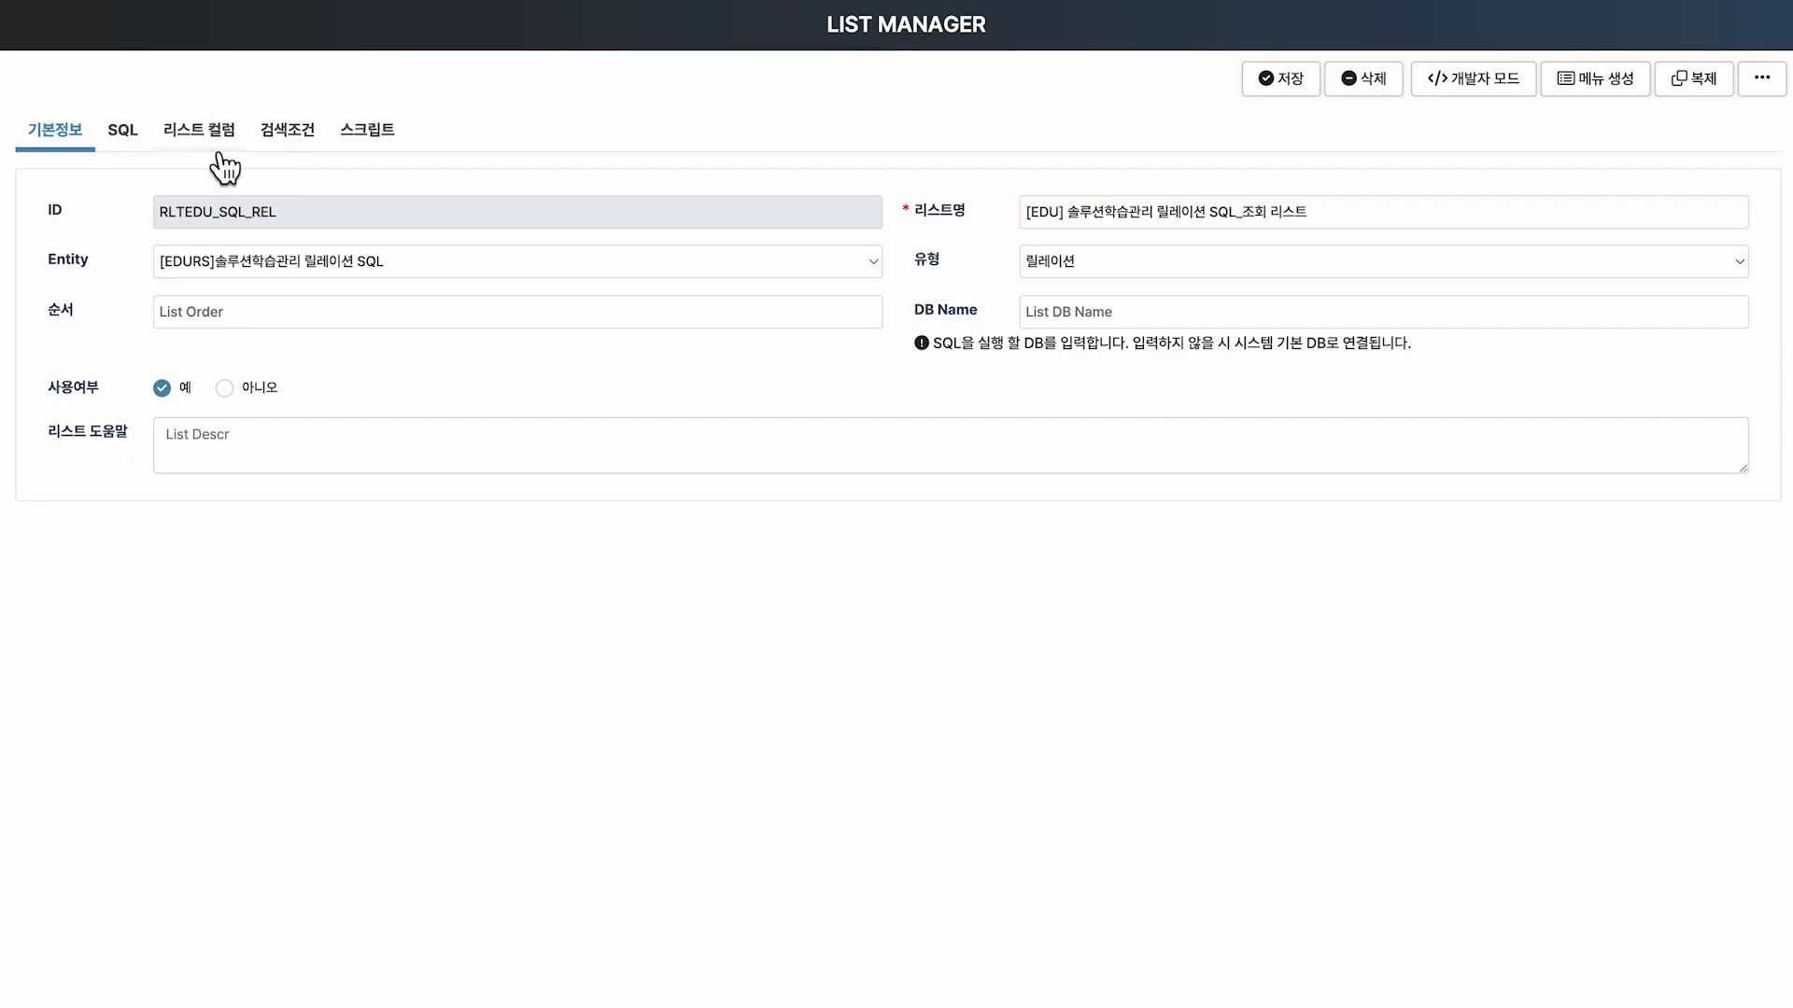
Set the 작업자 column's atom to Entity.Employee.
click(210, 144)
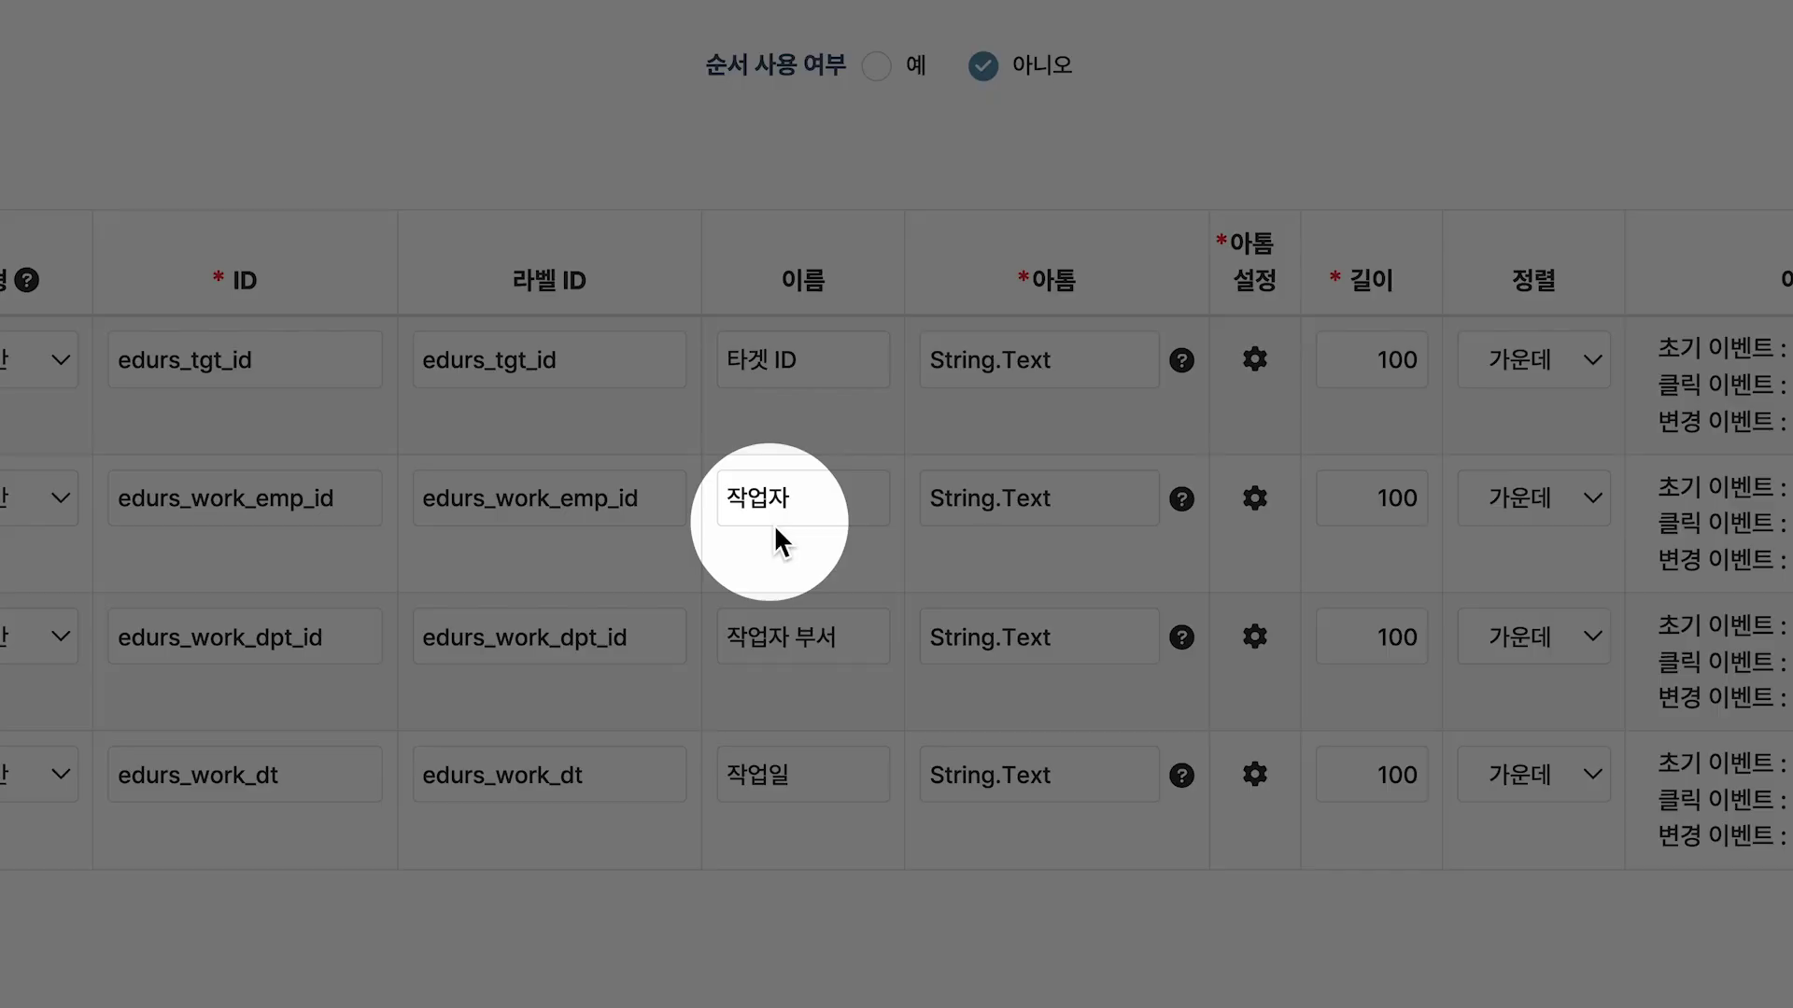
click(1120, 502)
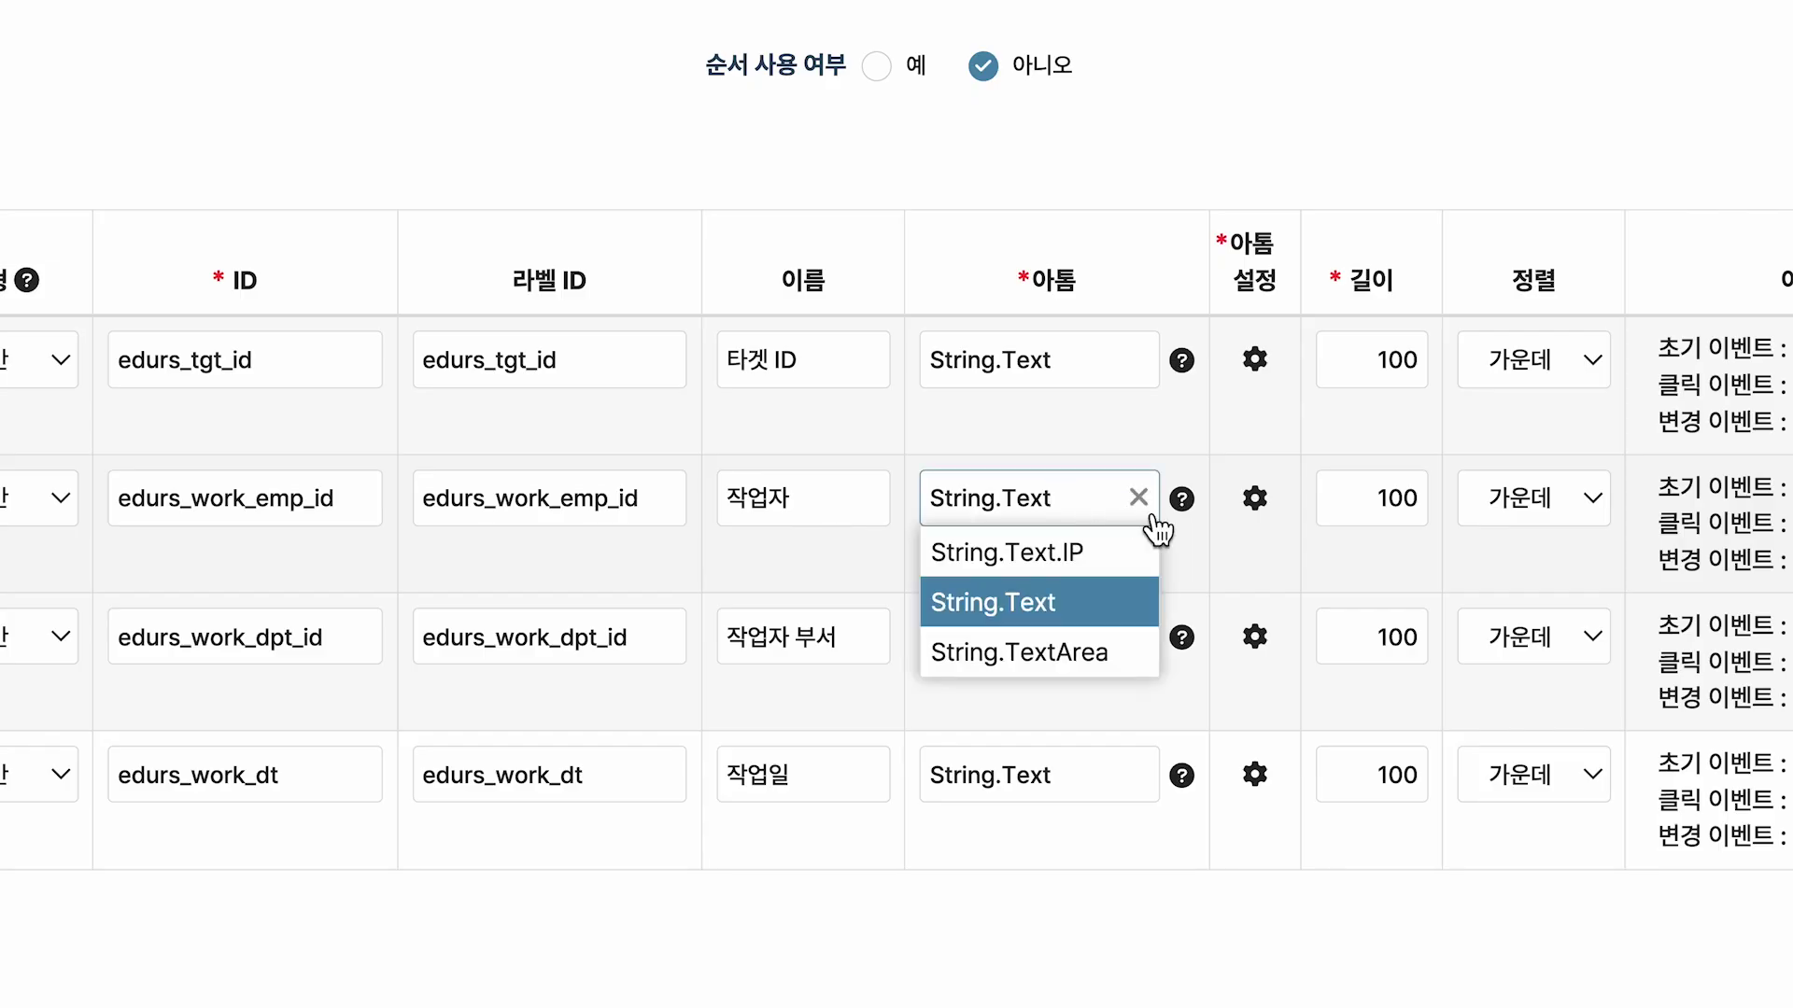
text(Entity.E)
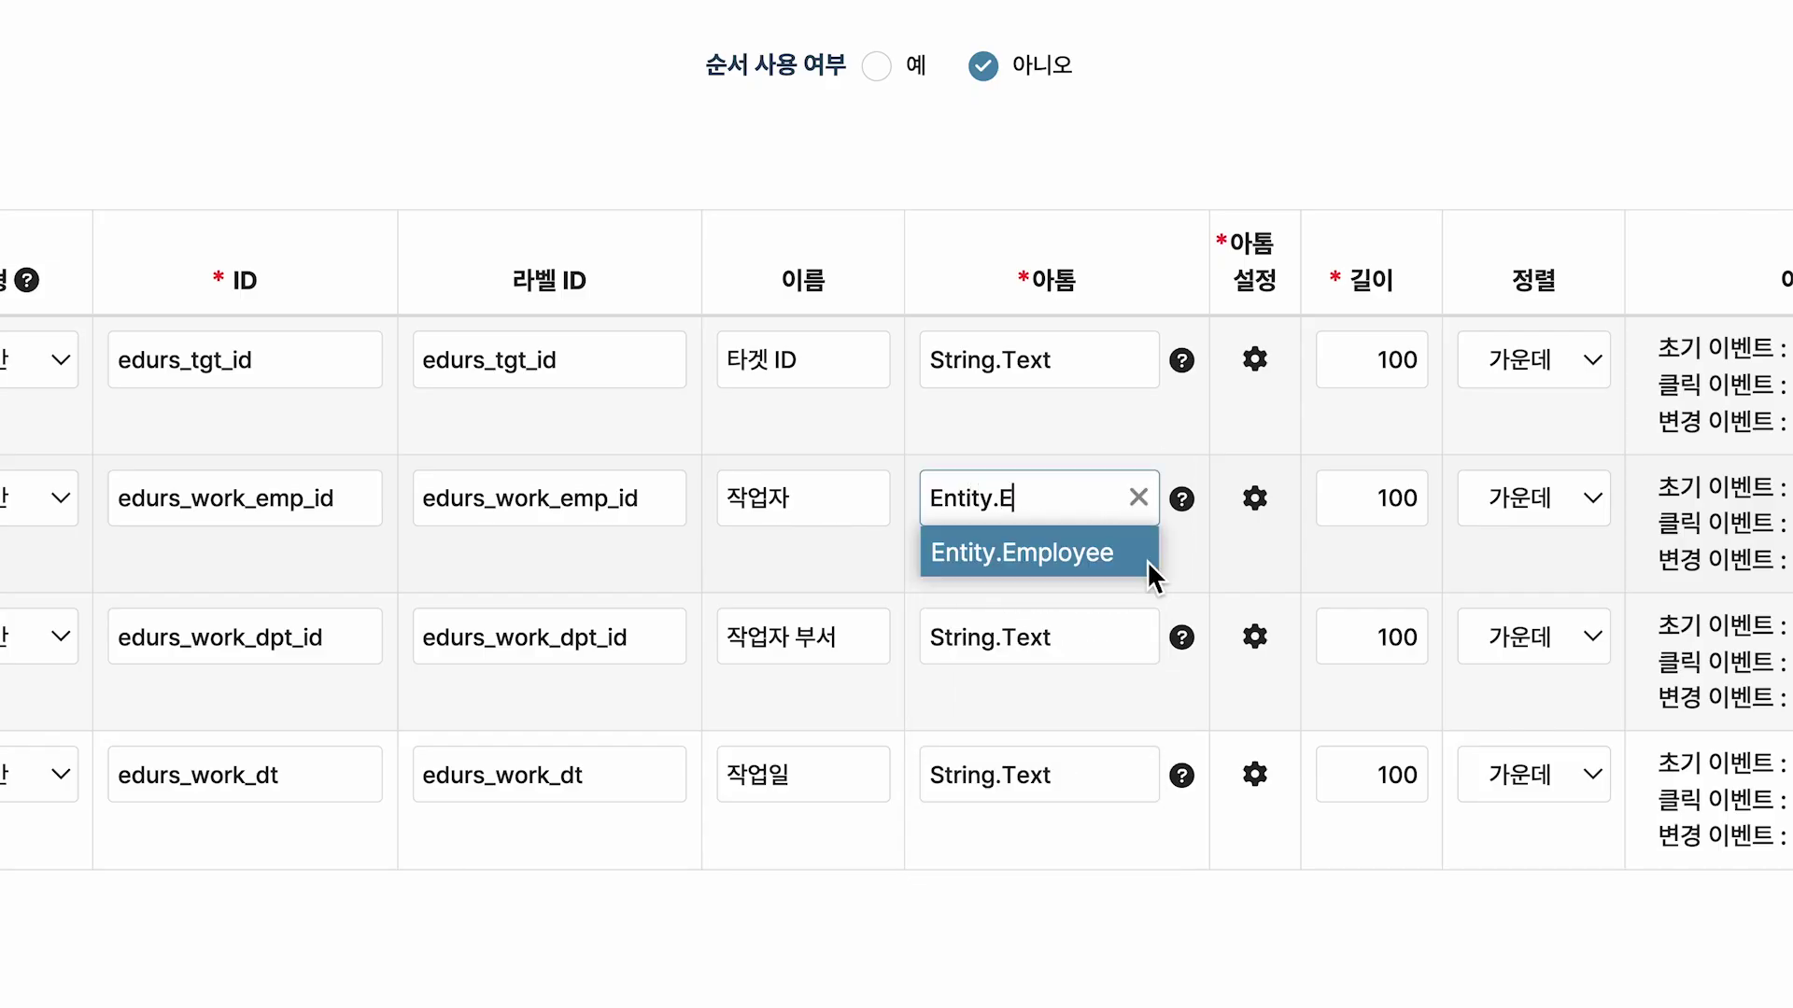
click(1146, 560)
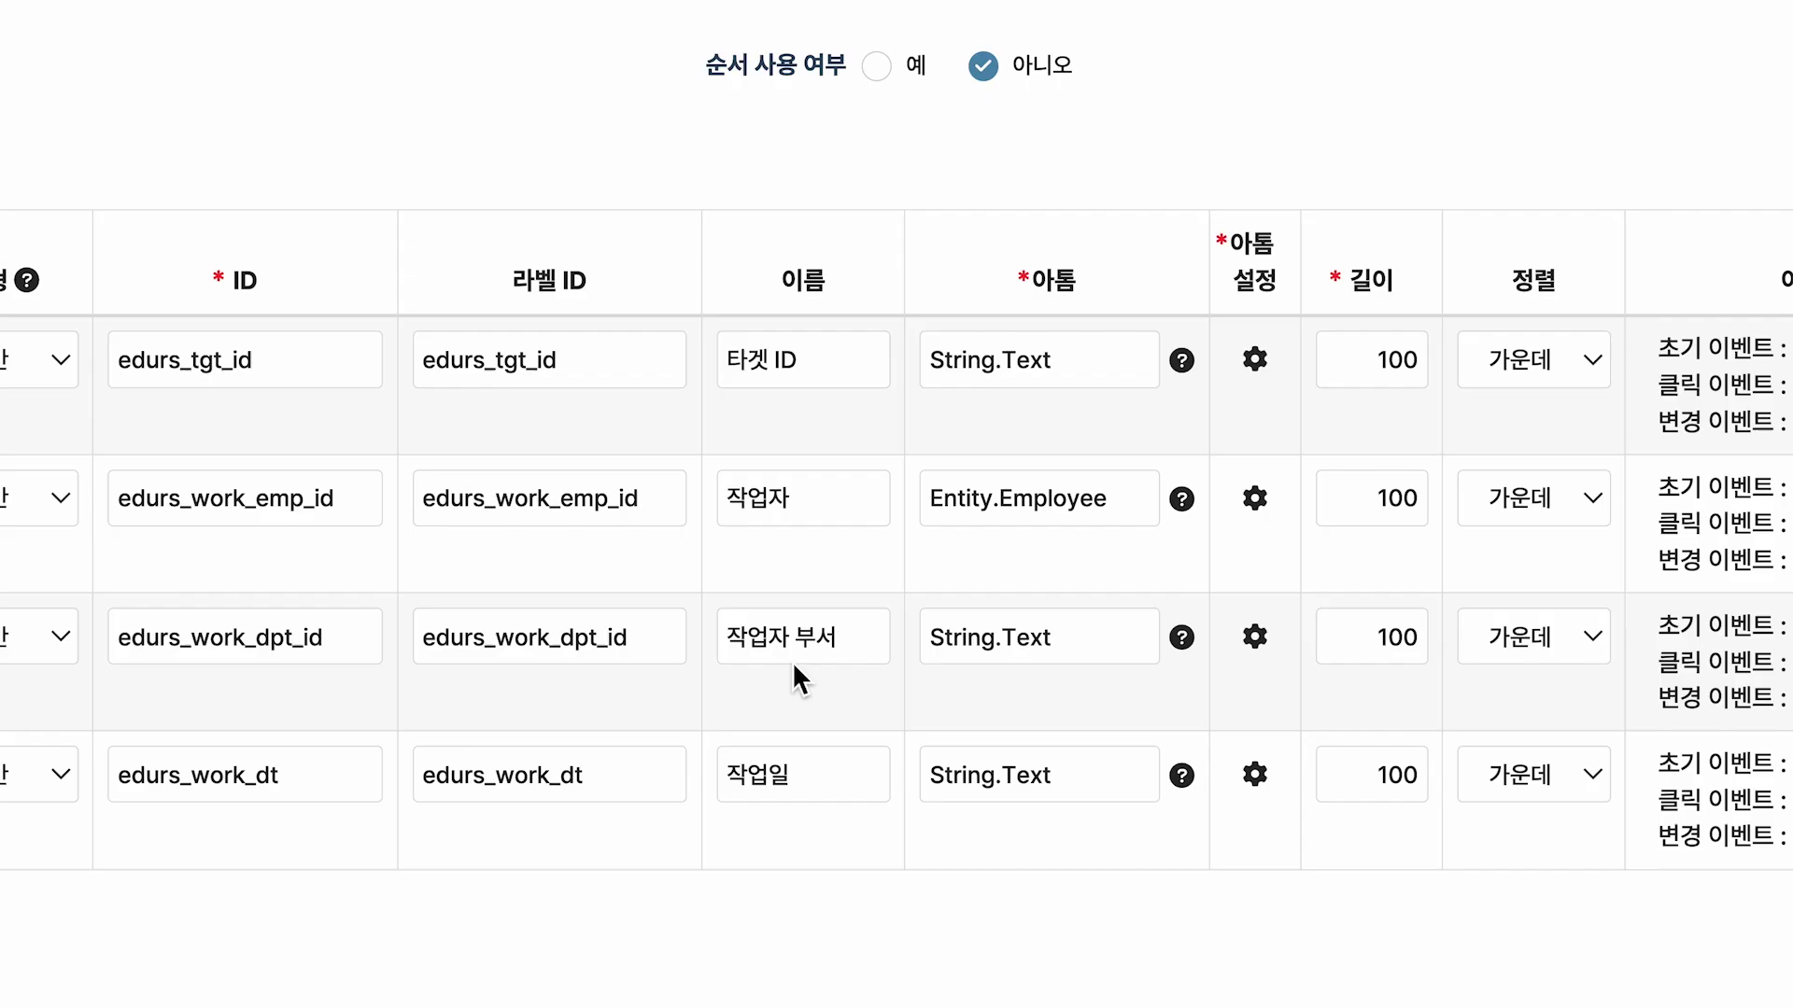
Make 작업자 부서 an Ent.Select with department code ["024"] in its atom settings.
click(1115, 658)
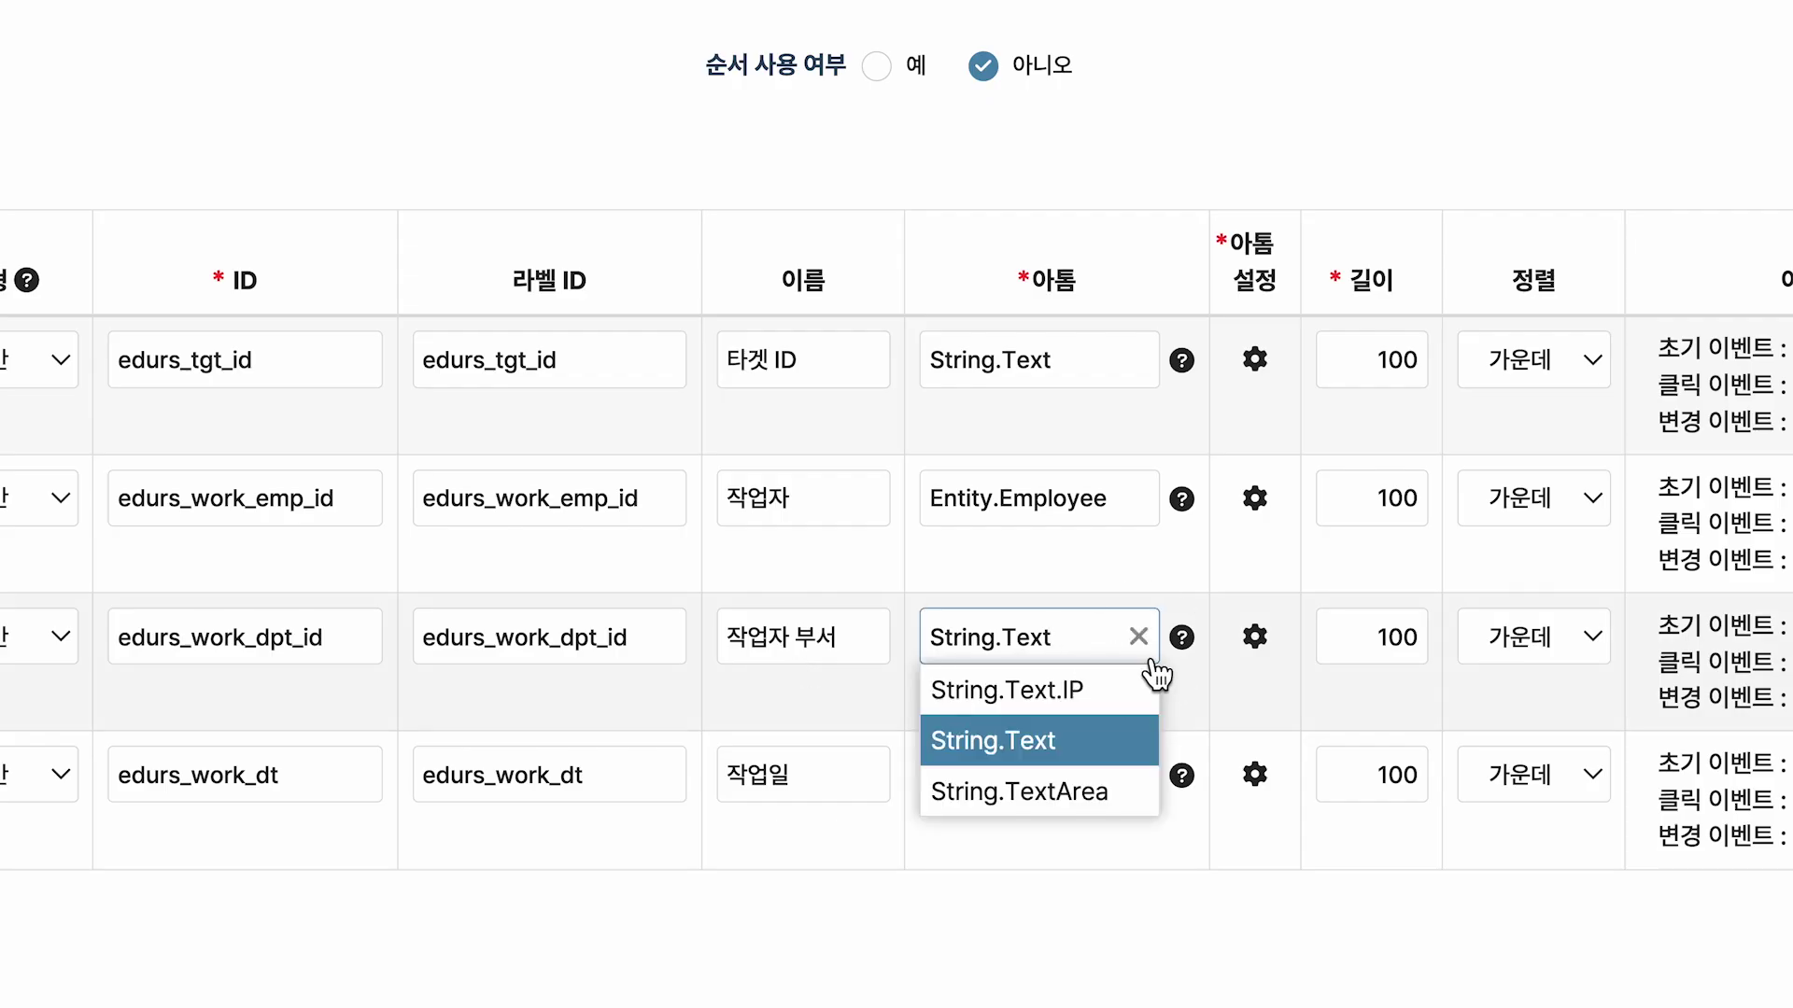
click(1151, 659)
text(Ent.)
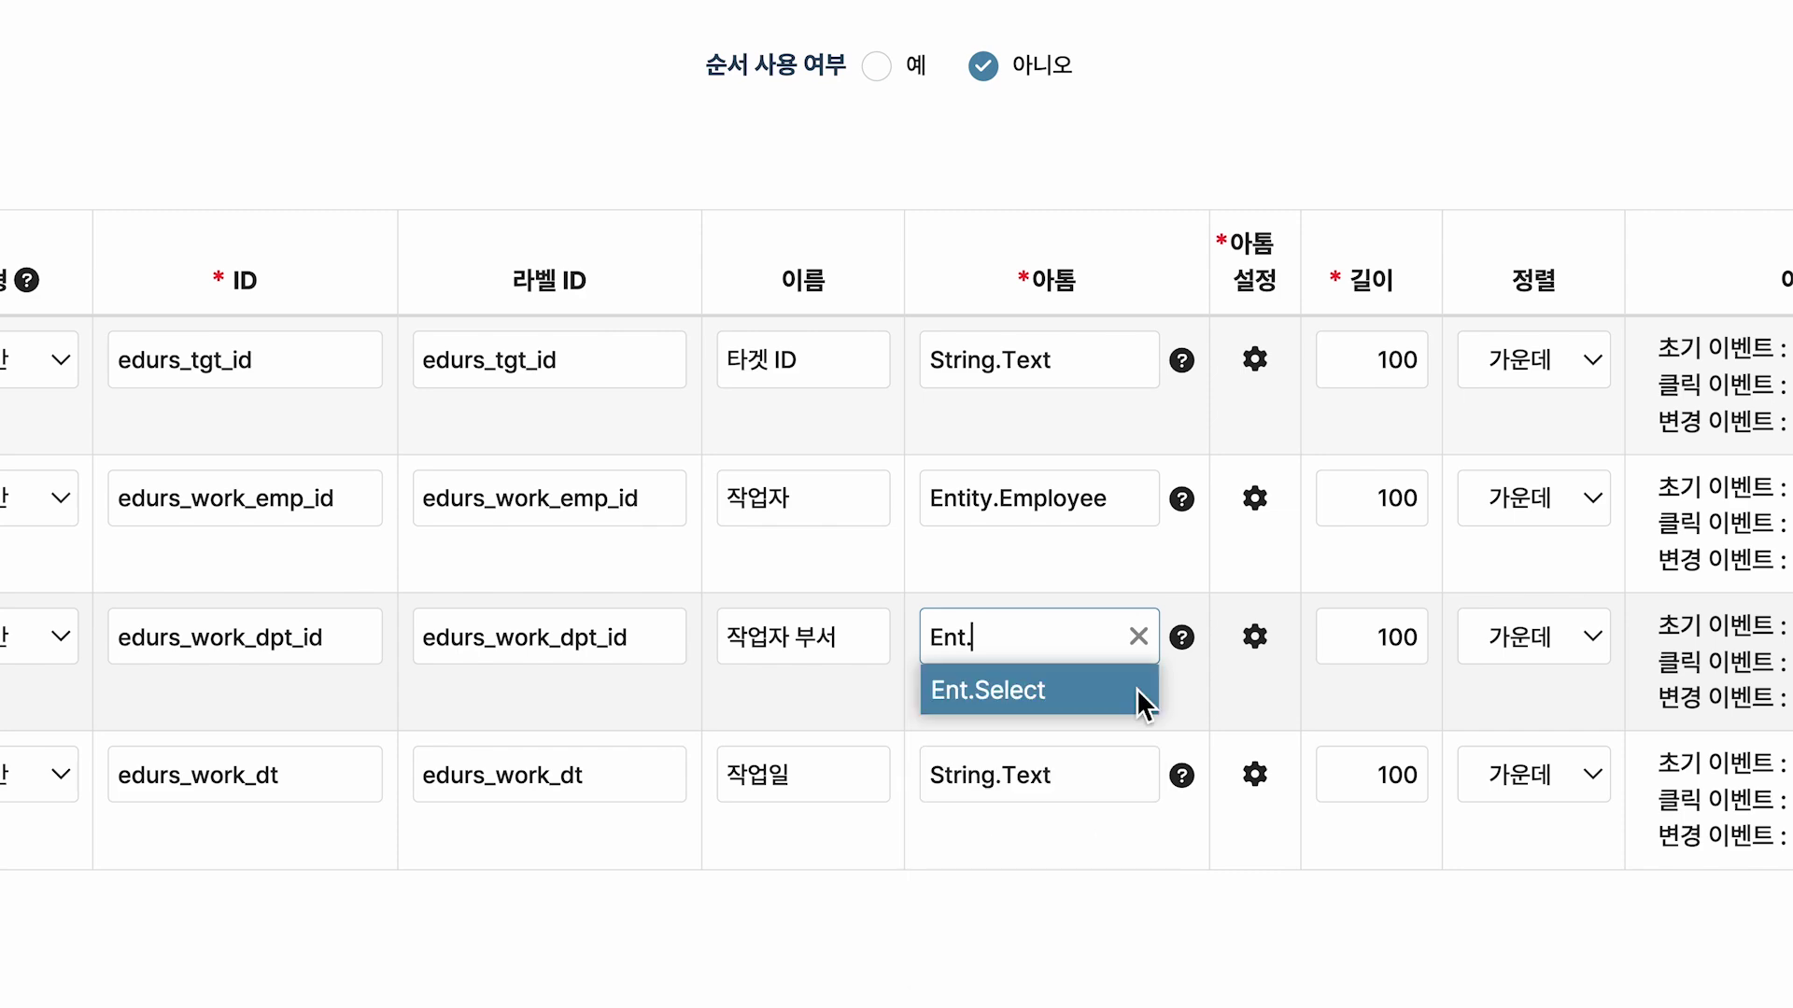
click(1139, 691)
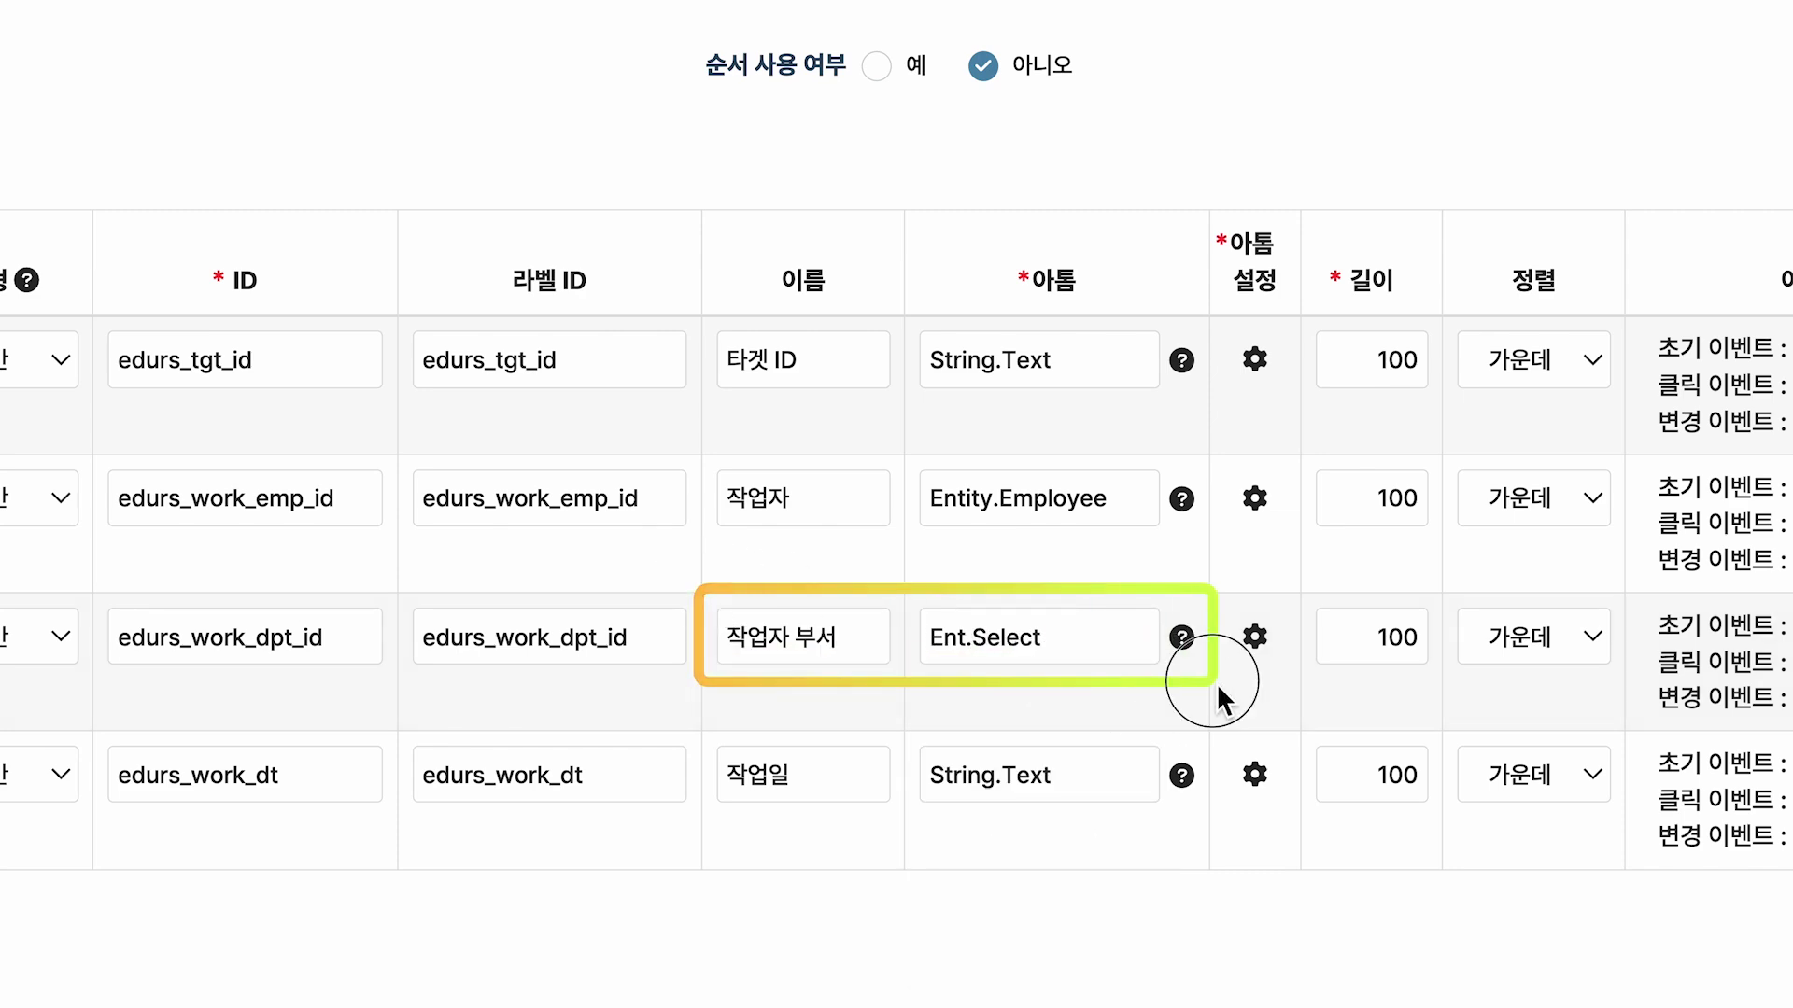
click(1257, 646)
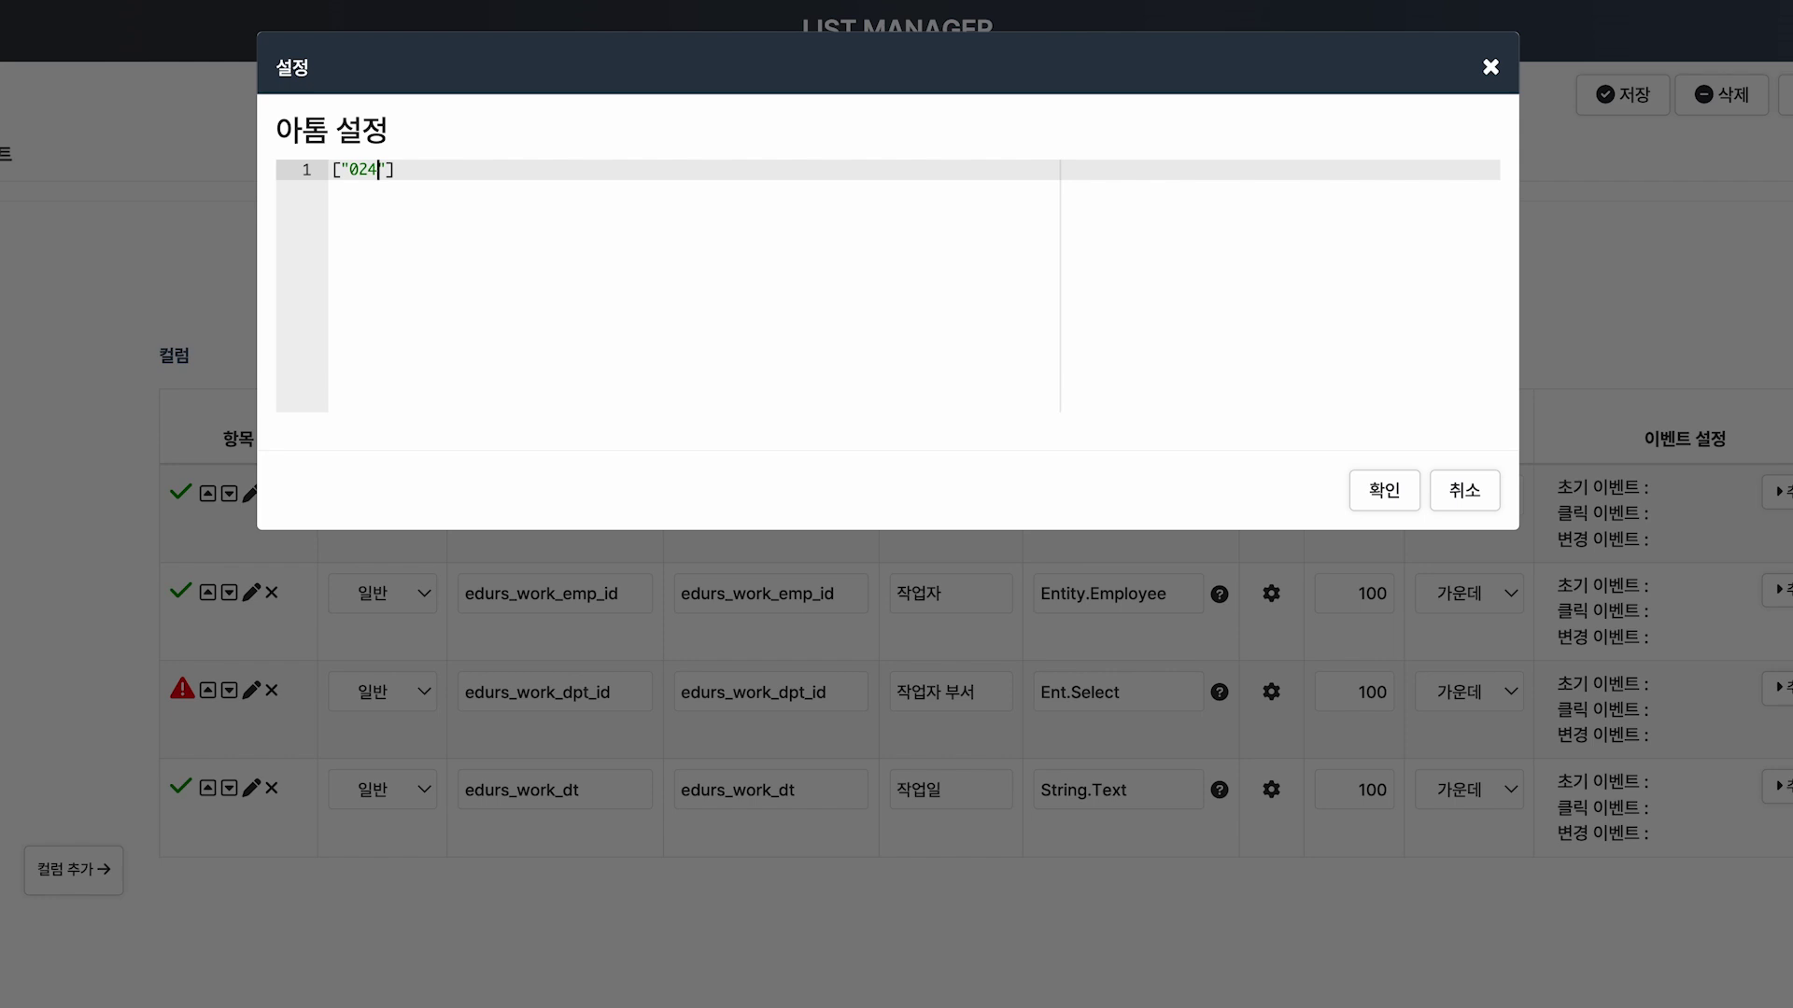
click(421, 229)
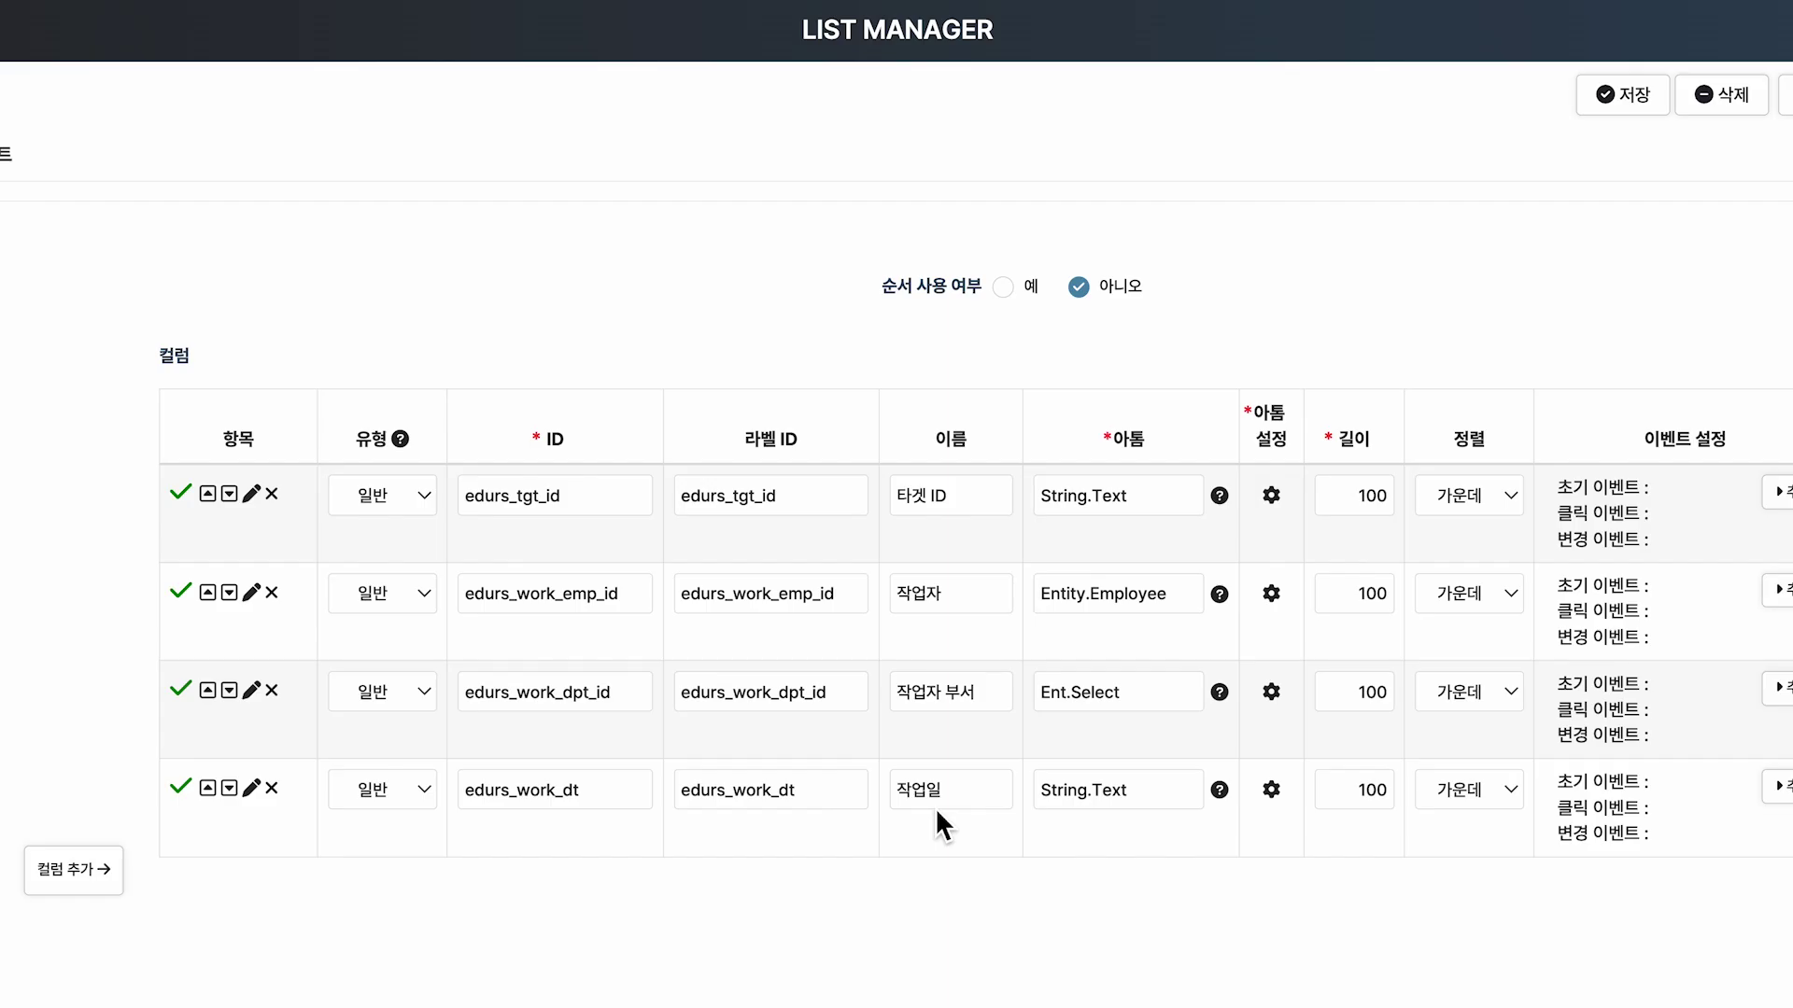
Change the 작업일 column's atom from String.Text to Date.DT.
click(1181, 793)
click(1187, 790)
text(Date.)
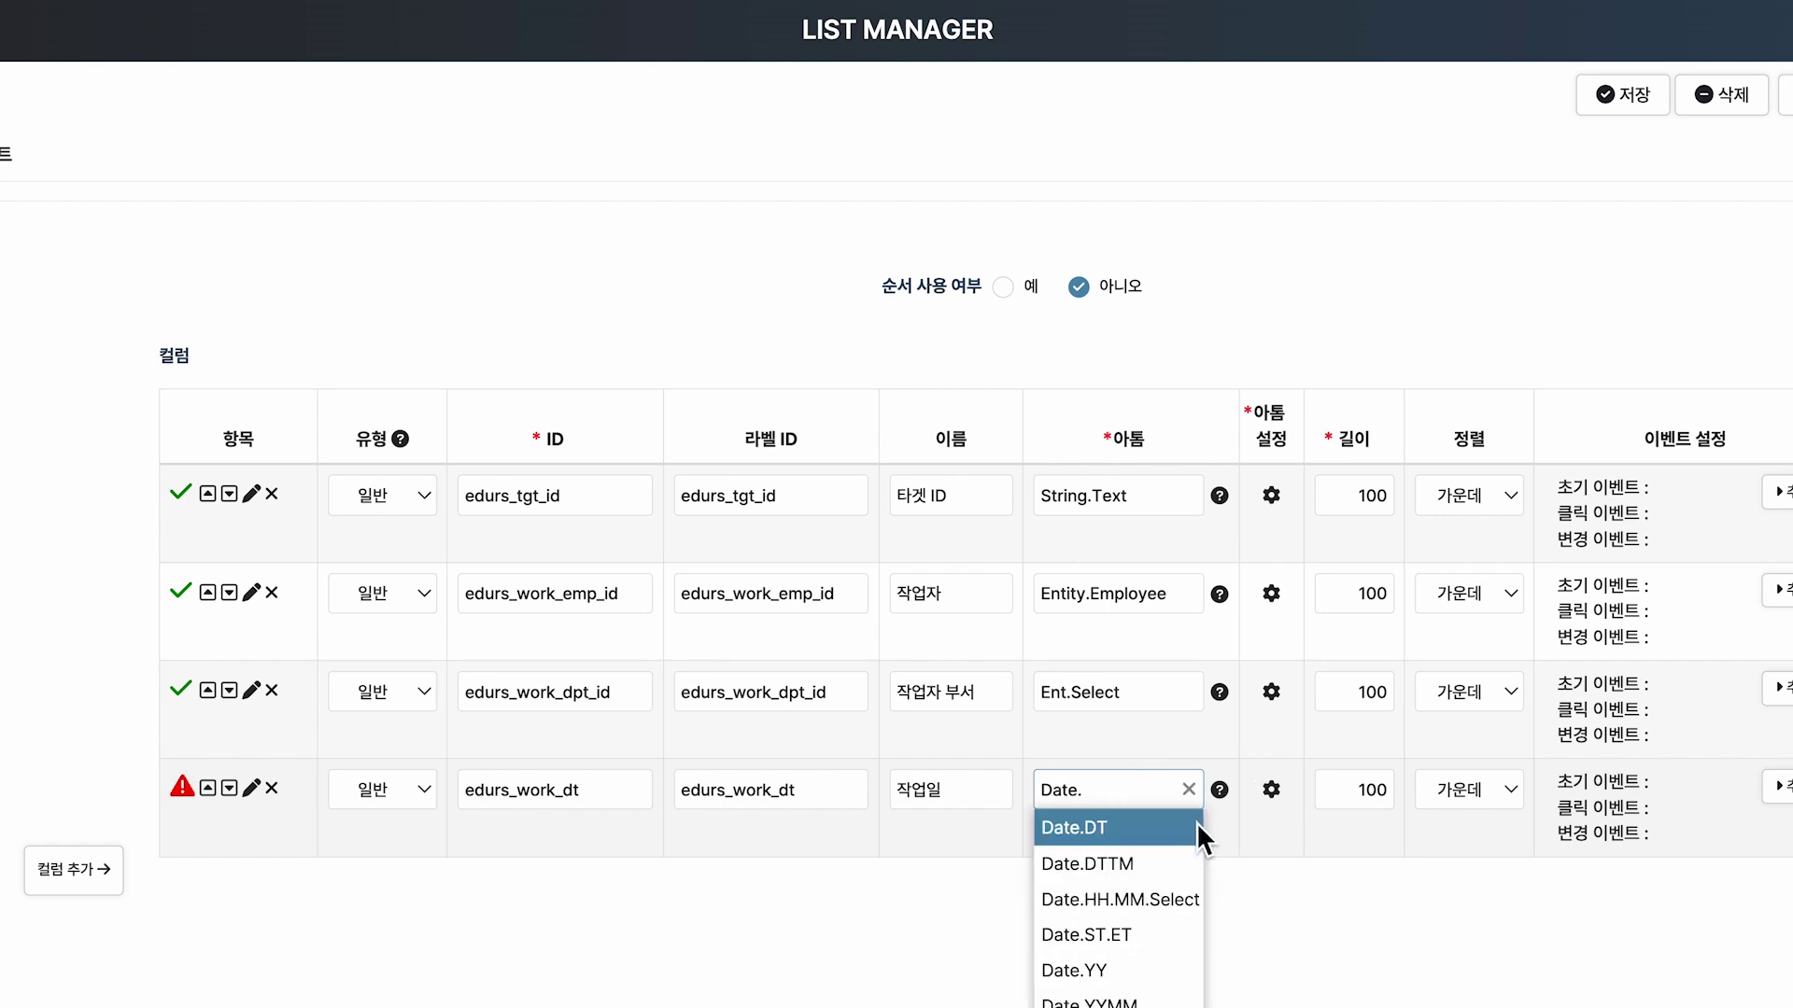
click(1196, 825)
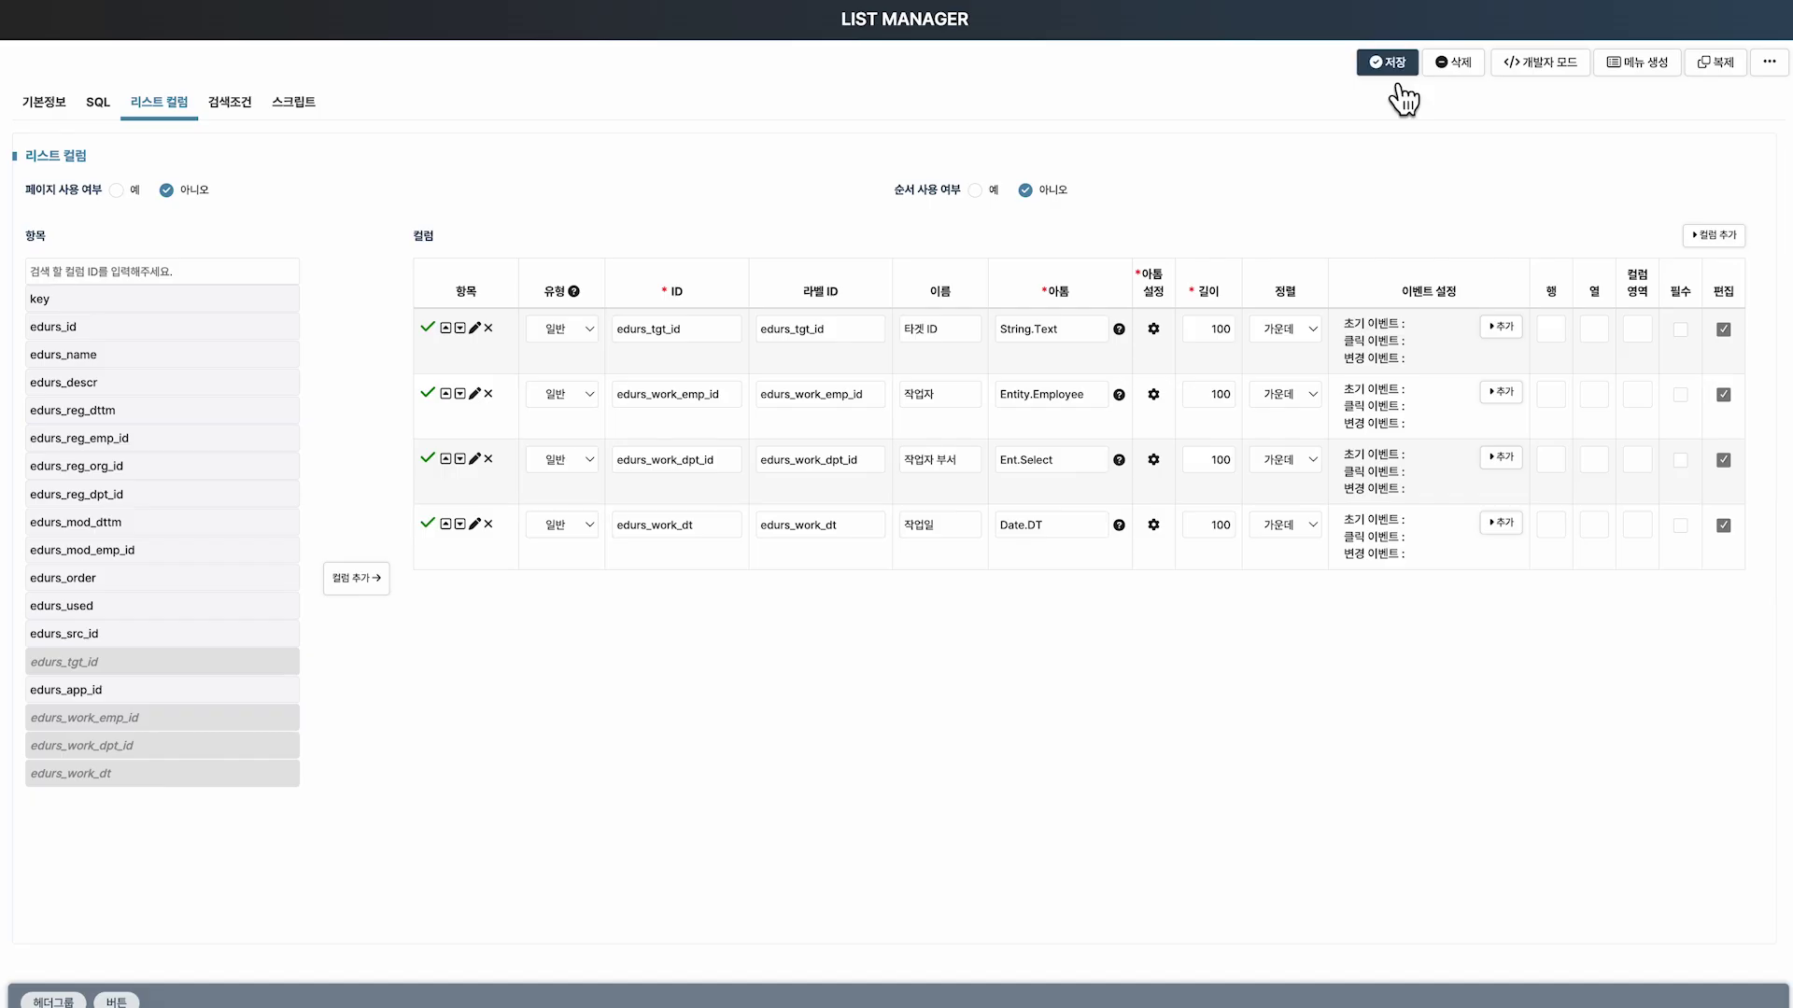
Save the RLTEDU_SQL_REL list and link the administrator account into the 연결(SQL) grid.
click(1623, 94)
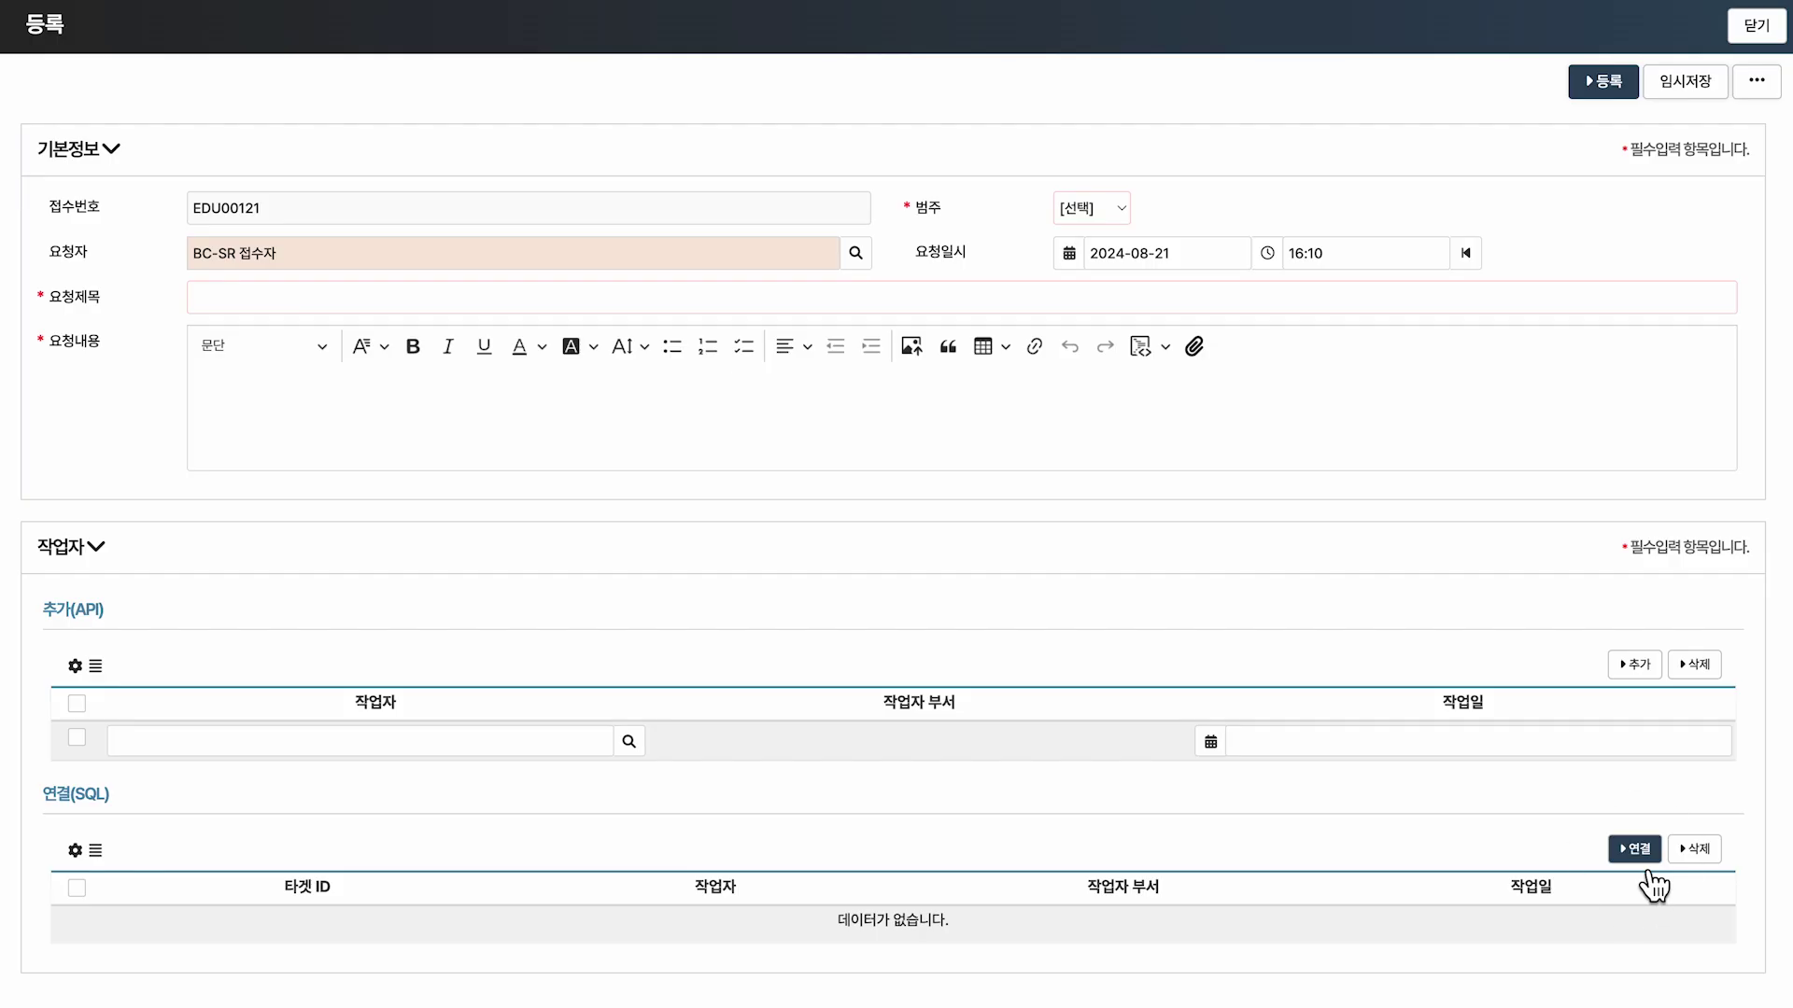
click(1635, 849)
click(297, 374)
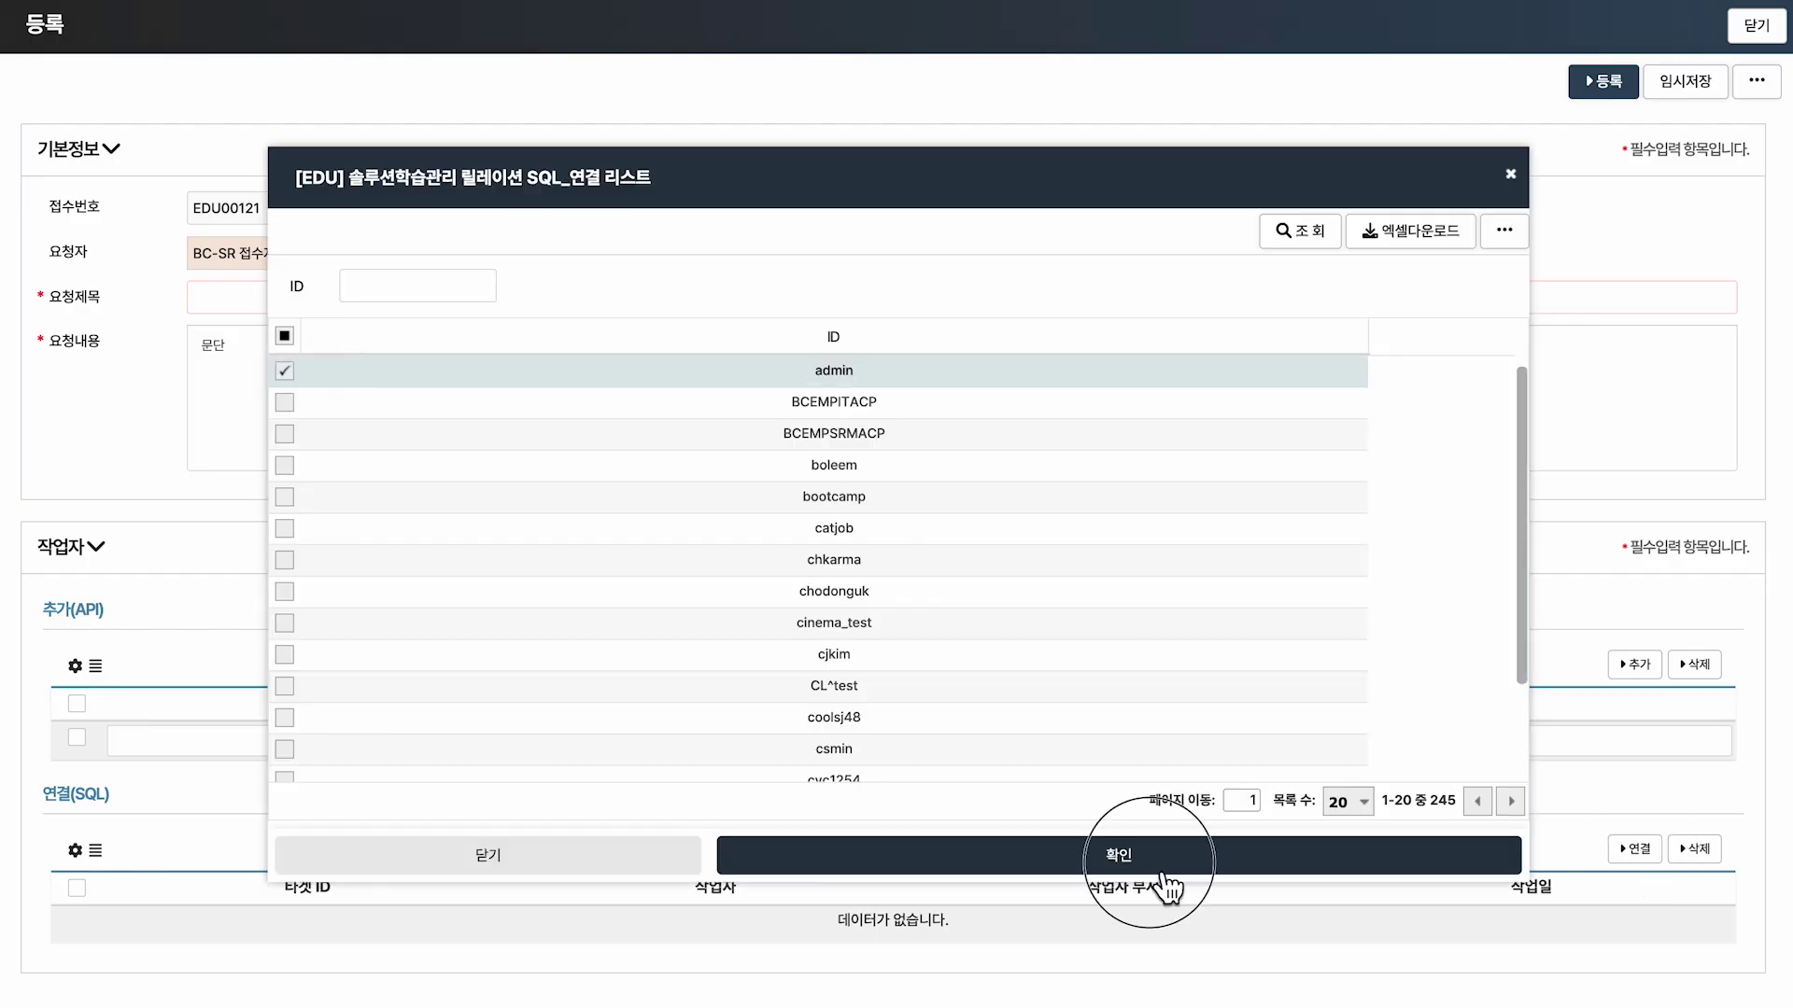
click(1156, 883)
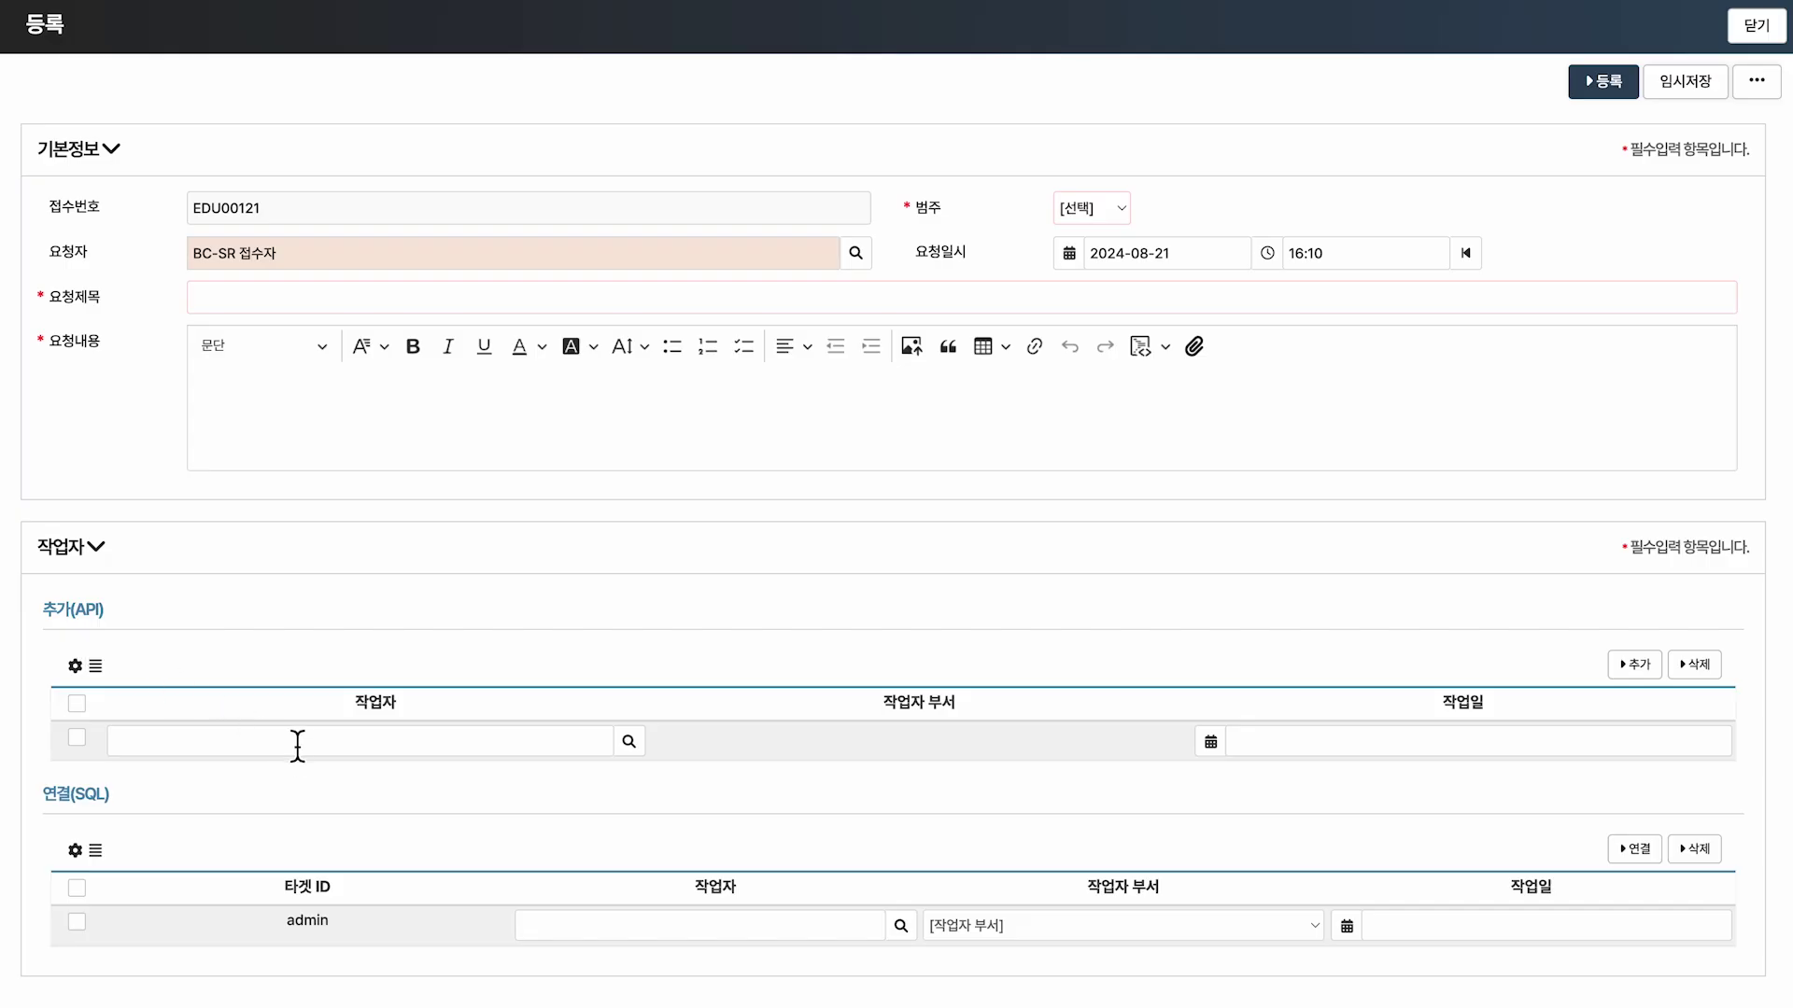
Add the suggested worker under 추가(API), its department filling in as 부트캠프팀.
click(297, 745)
text(BC)
click(340, 775)
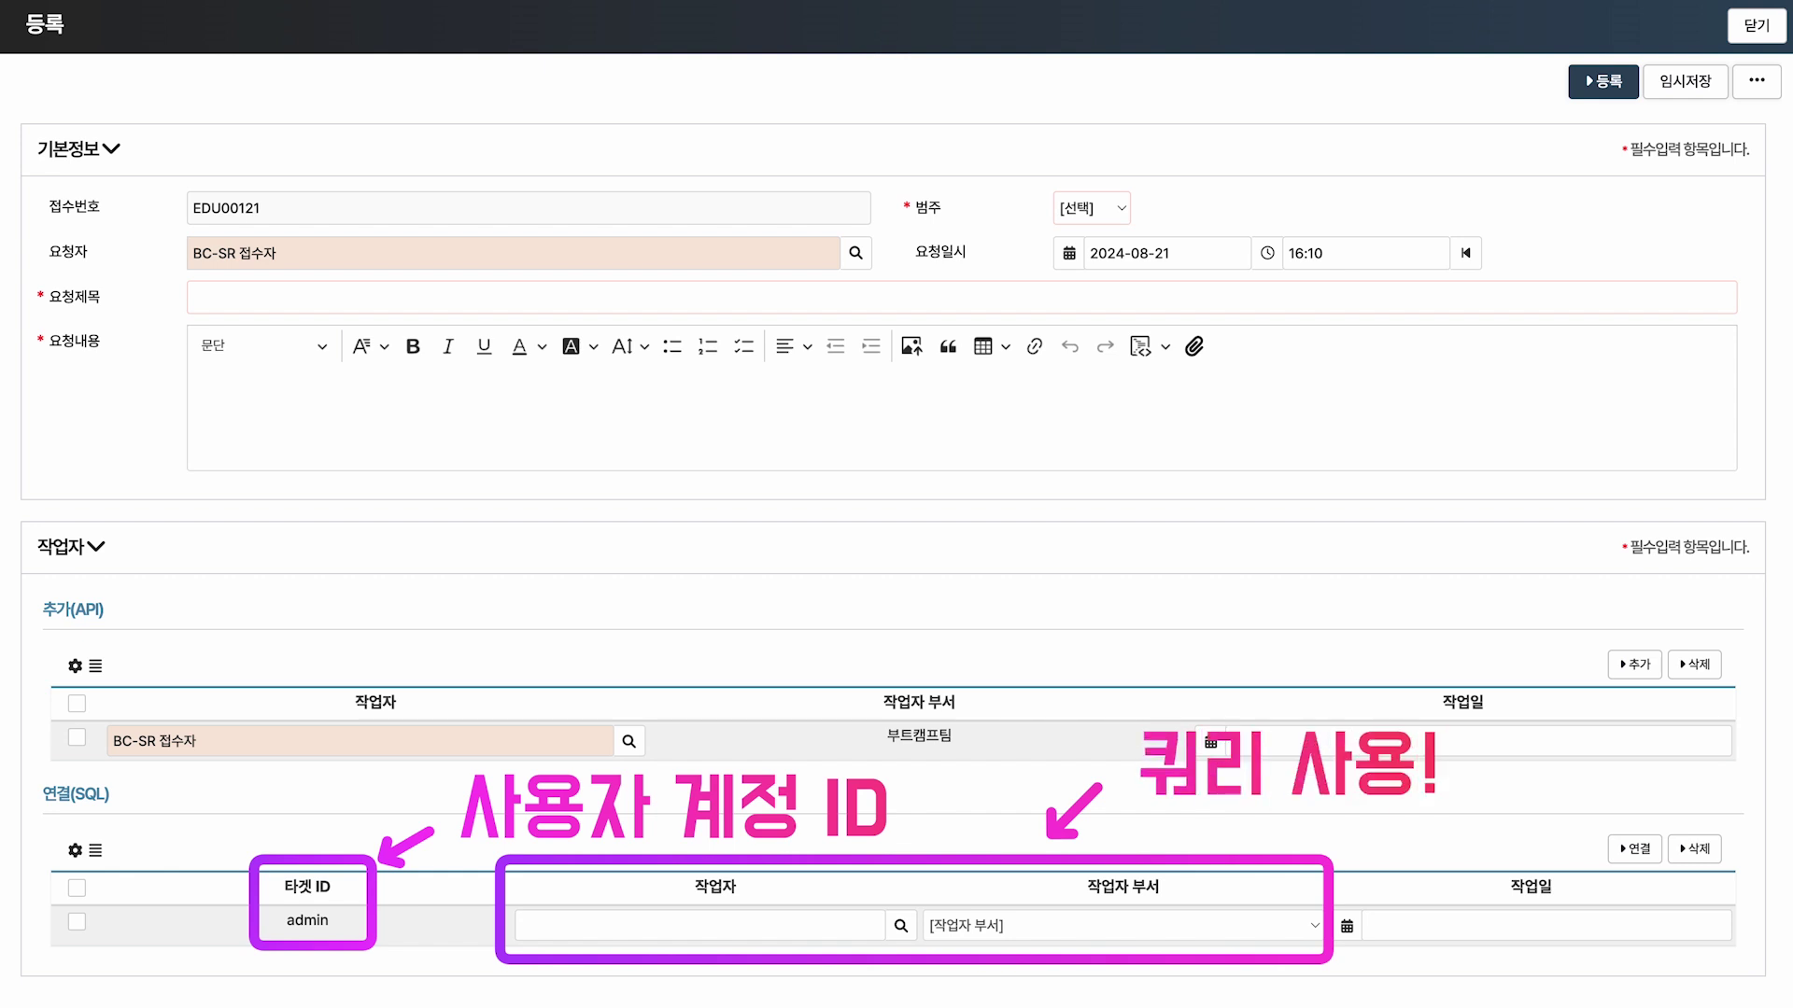
click(96, 852)
click(199, 129)
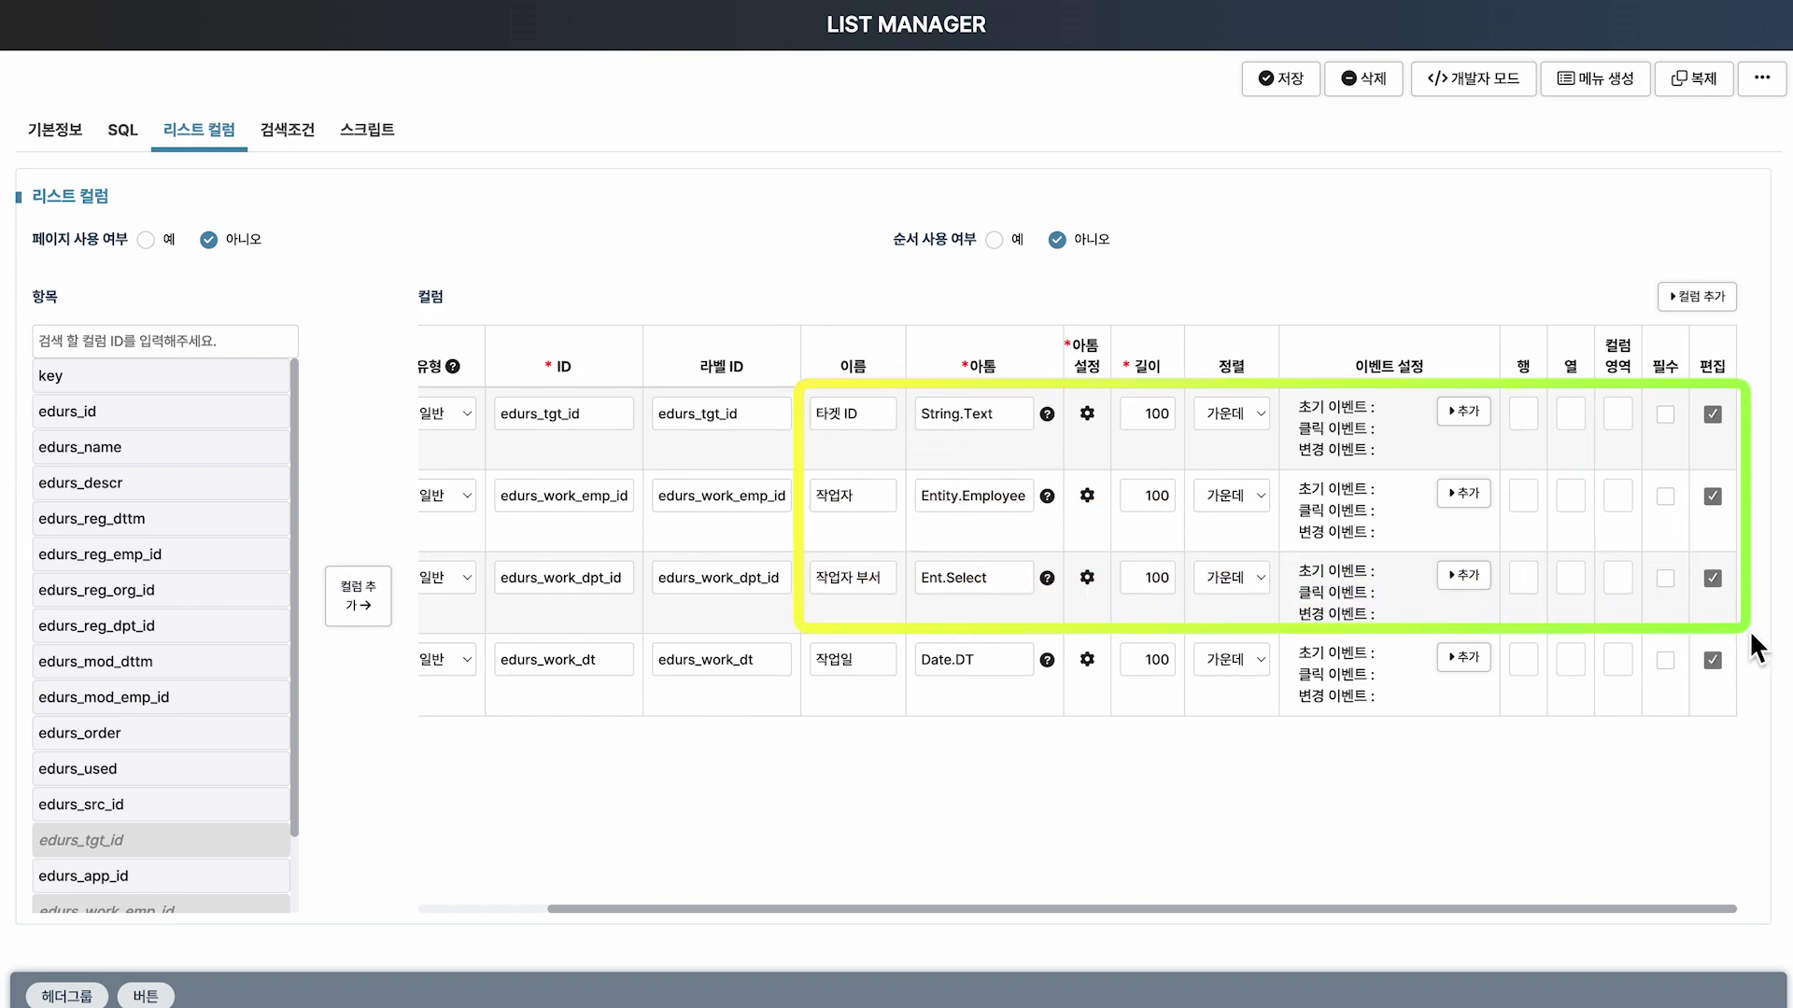
Make 타겟 ID, 작업자 and 작업자 부서 non-editable, save, and relink the administrator account.
click(1713, 414)
click(1712, 496)
click(1715, 580)
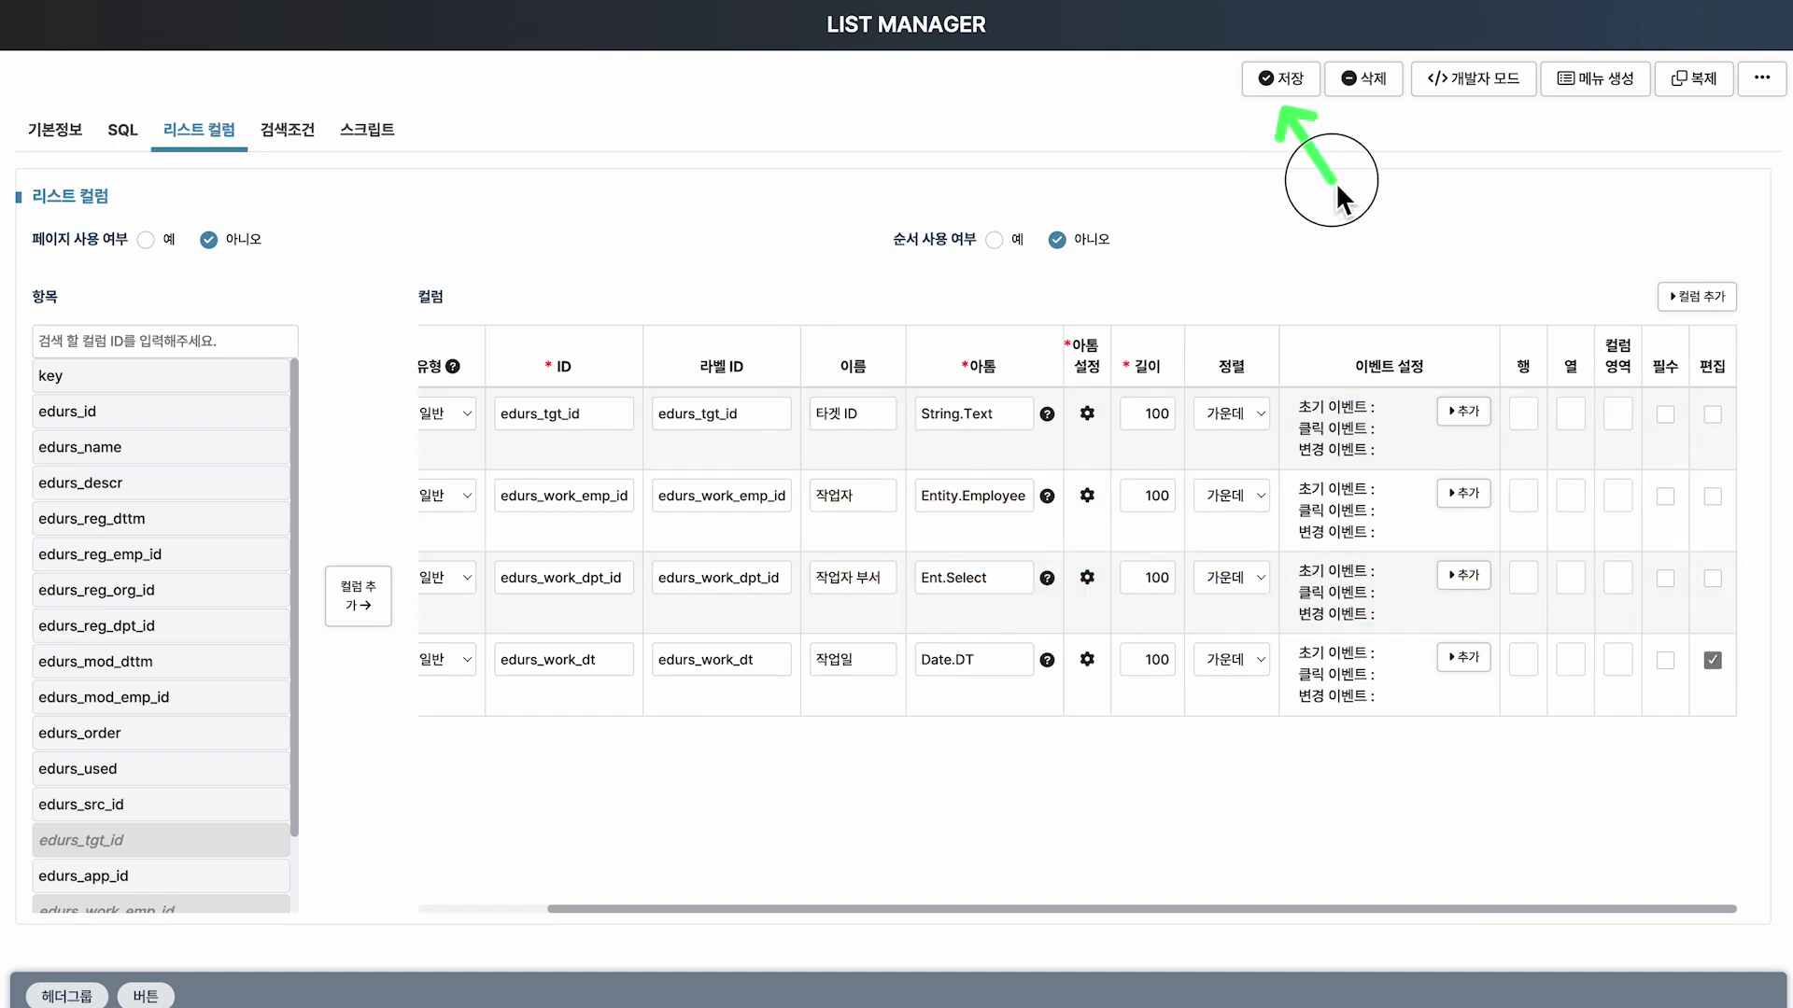
click(1284, 84)
click(1114, 186)
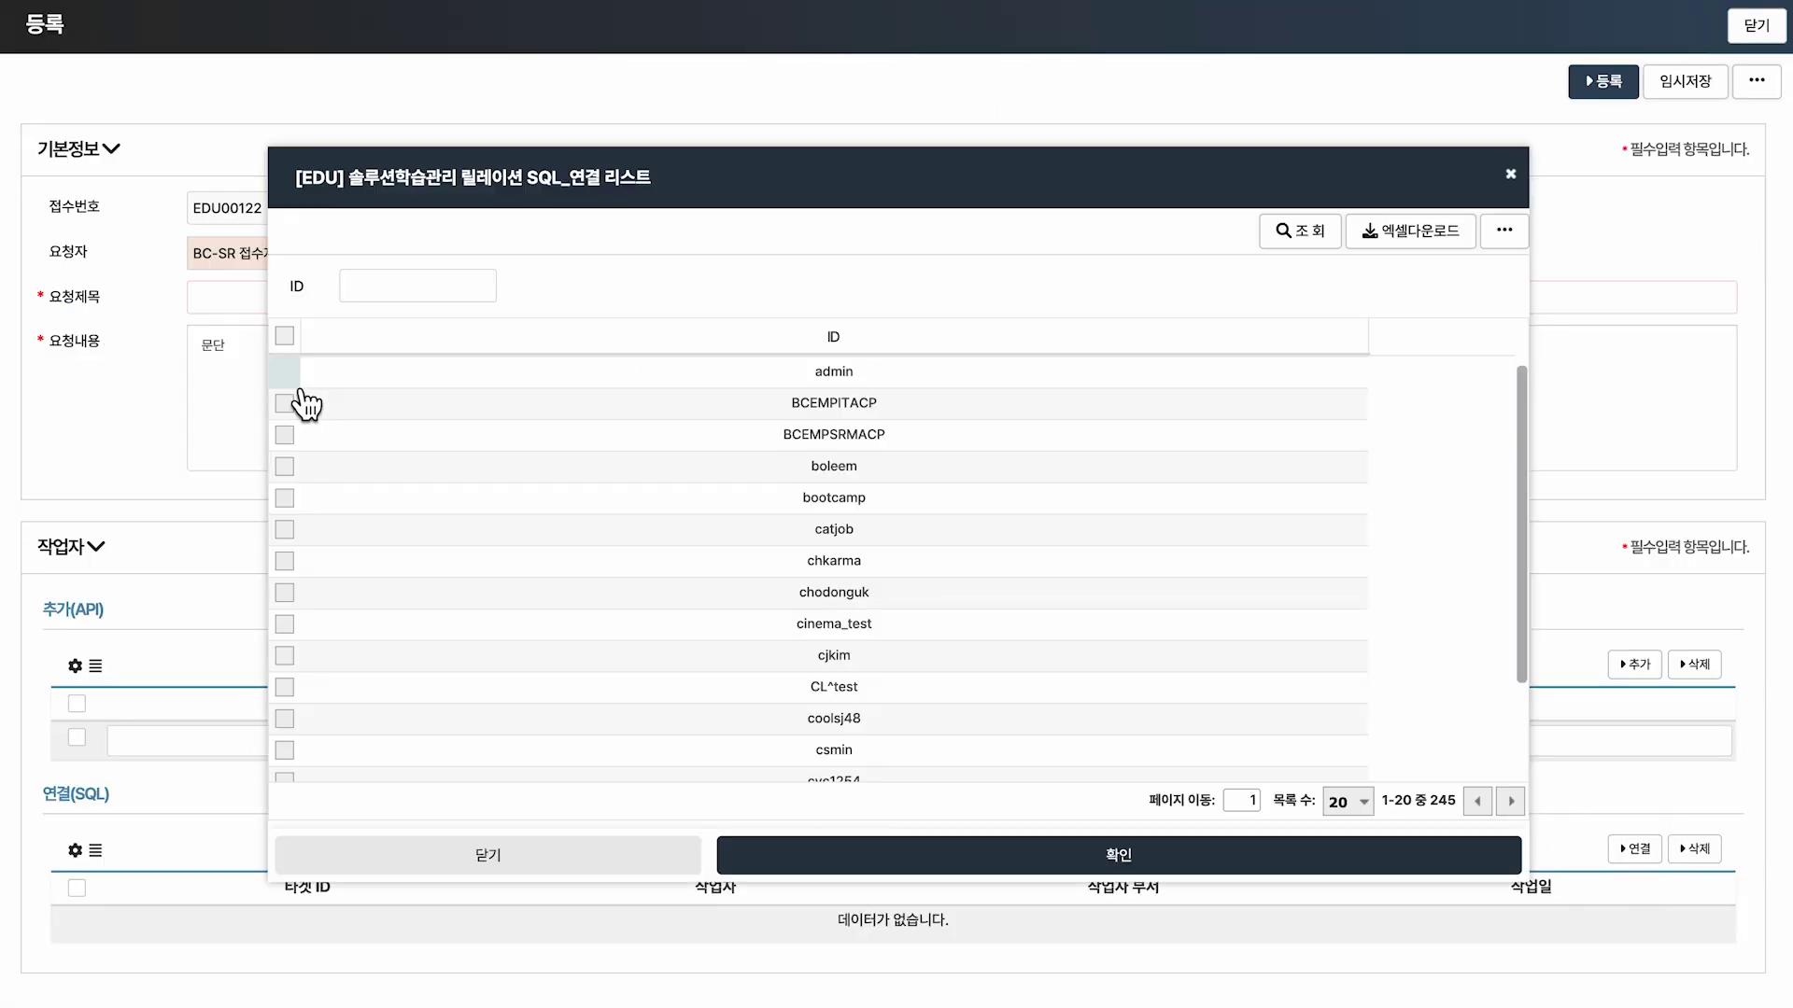
click(282, 369)
click(1314, 859)
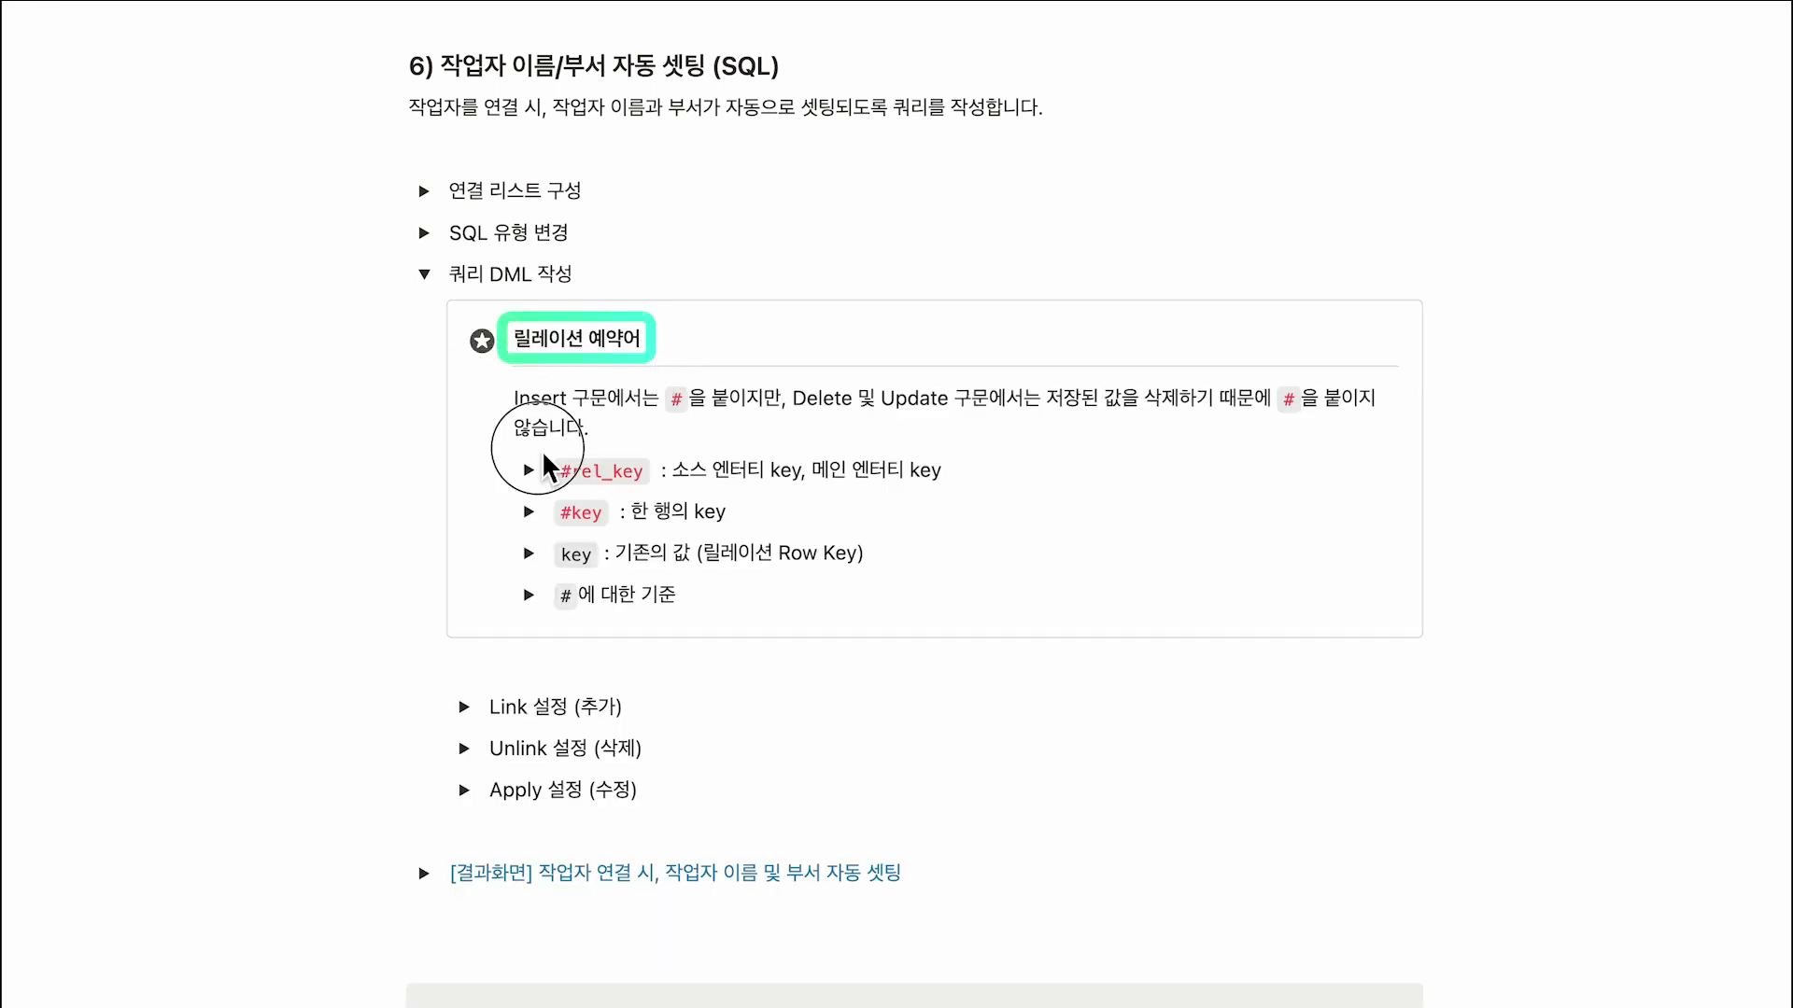
Annotate the form with 'E-GENE 플랫폼' and '폼 ㅈ저장 시.', then open the 연결(SQL) relation settings.
drag(541, 450, 966, 580)
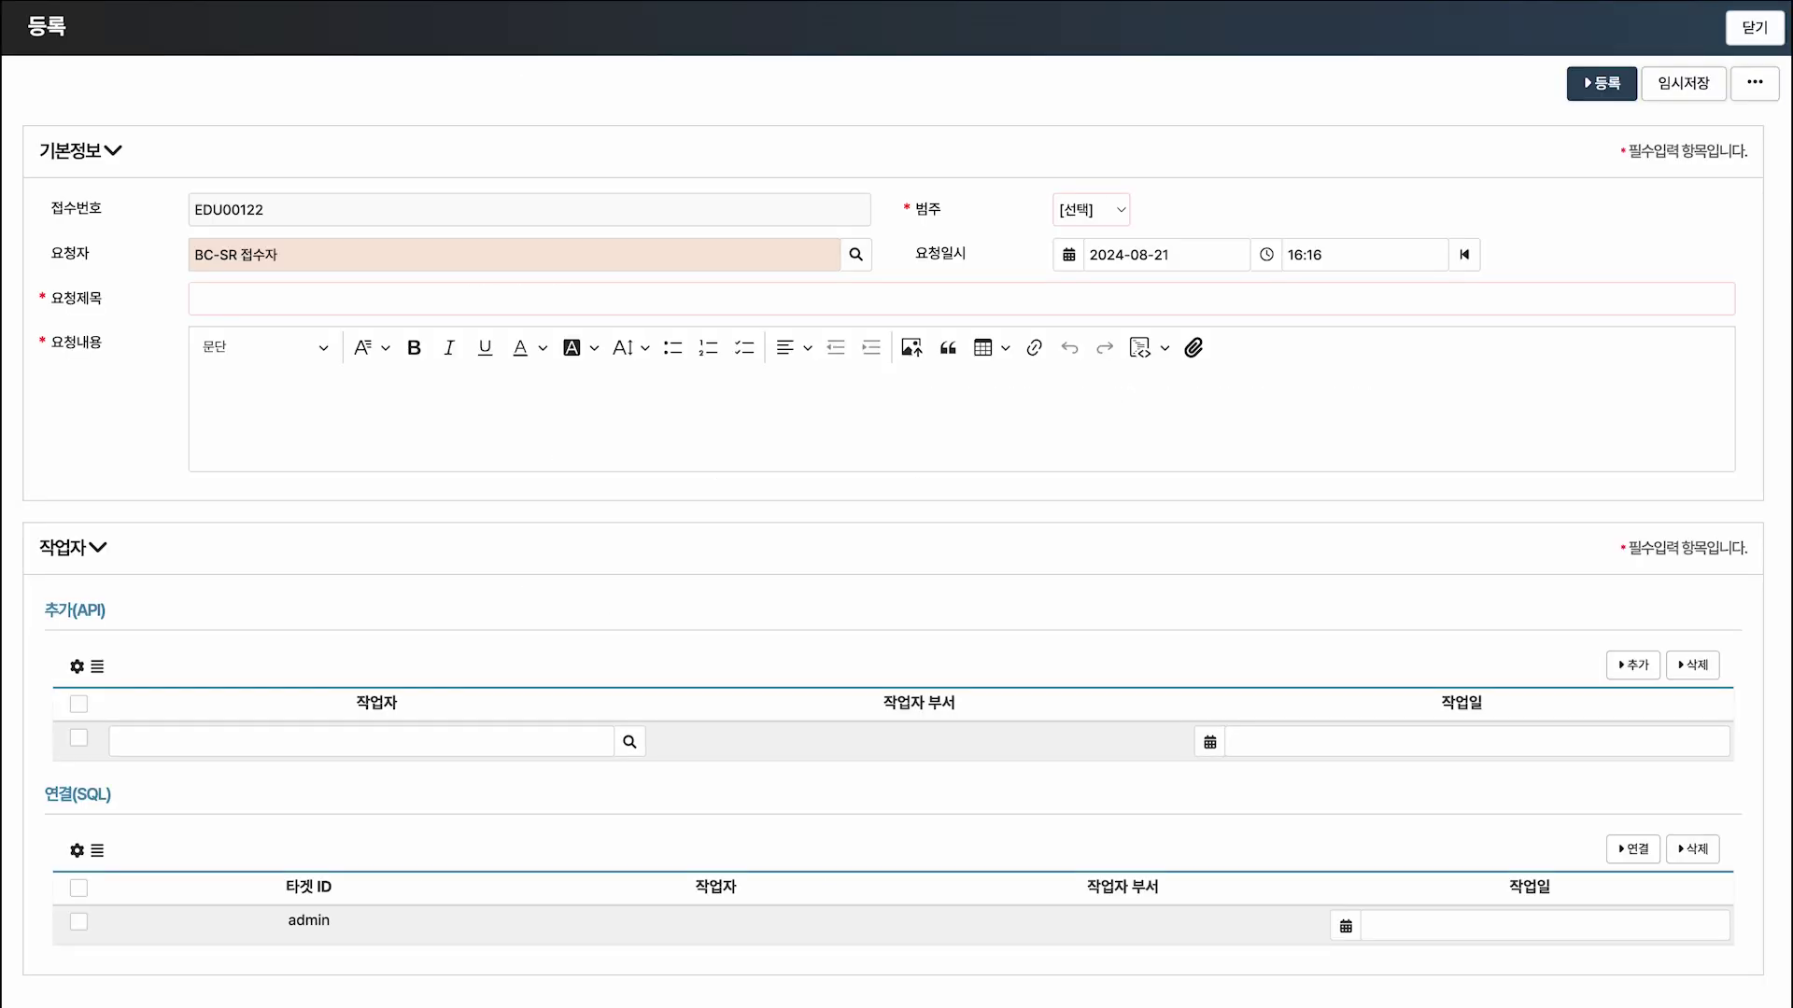
text(E-GENE 플랫폼)
key(Return)
text(폼 ㅈ)
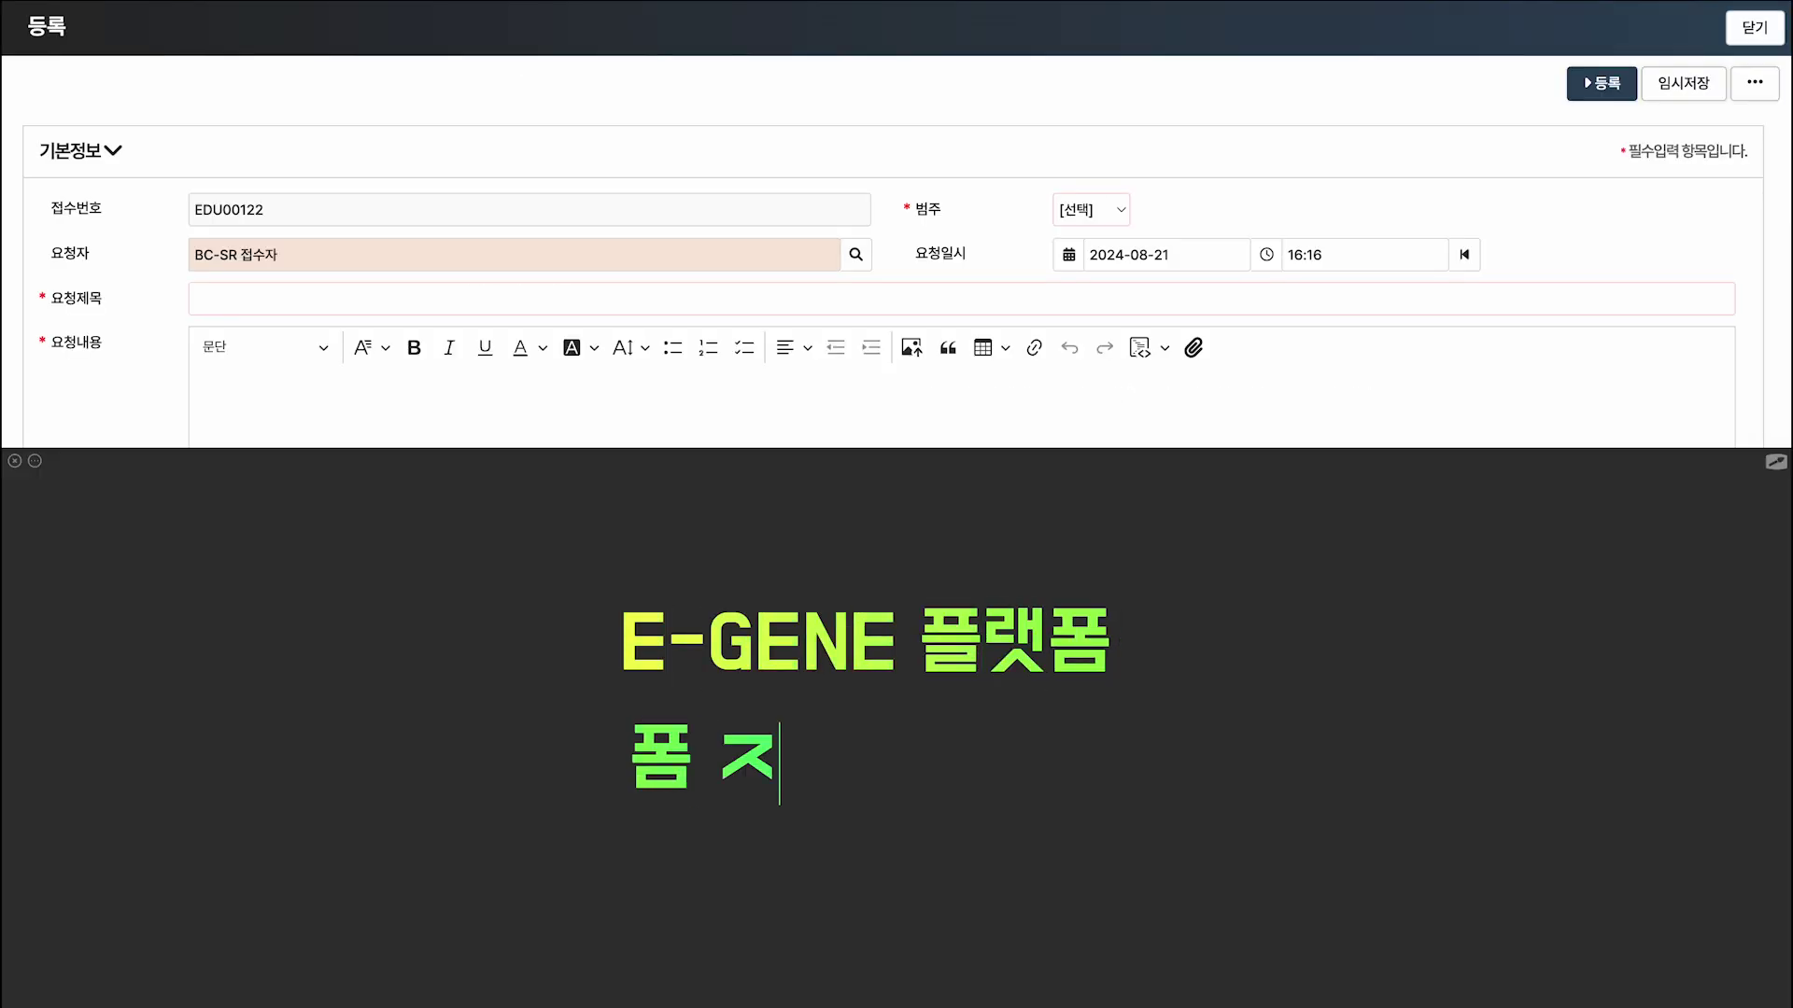
text(저장 시.)
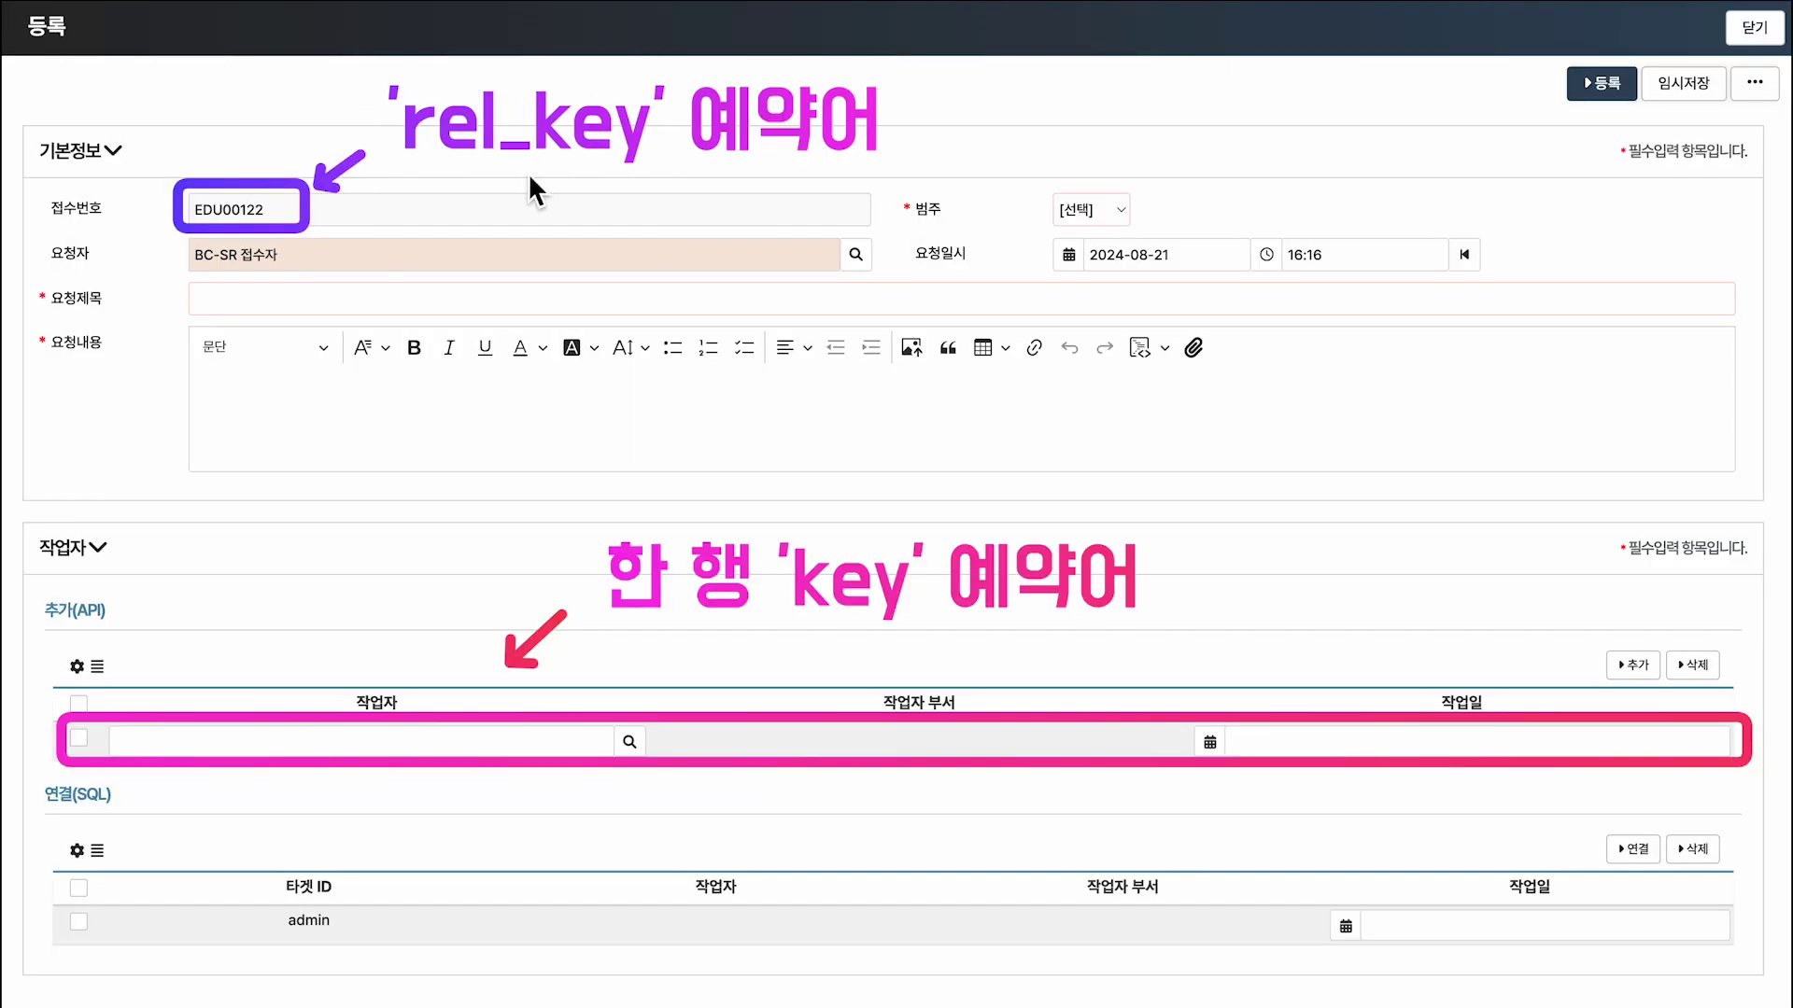
click(81, 853)
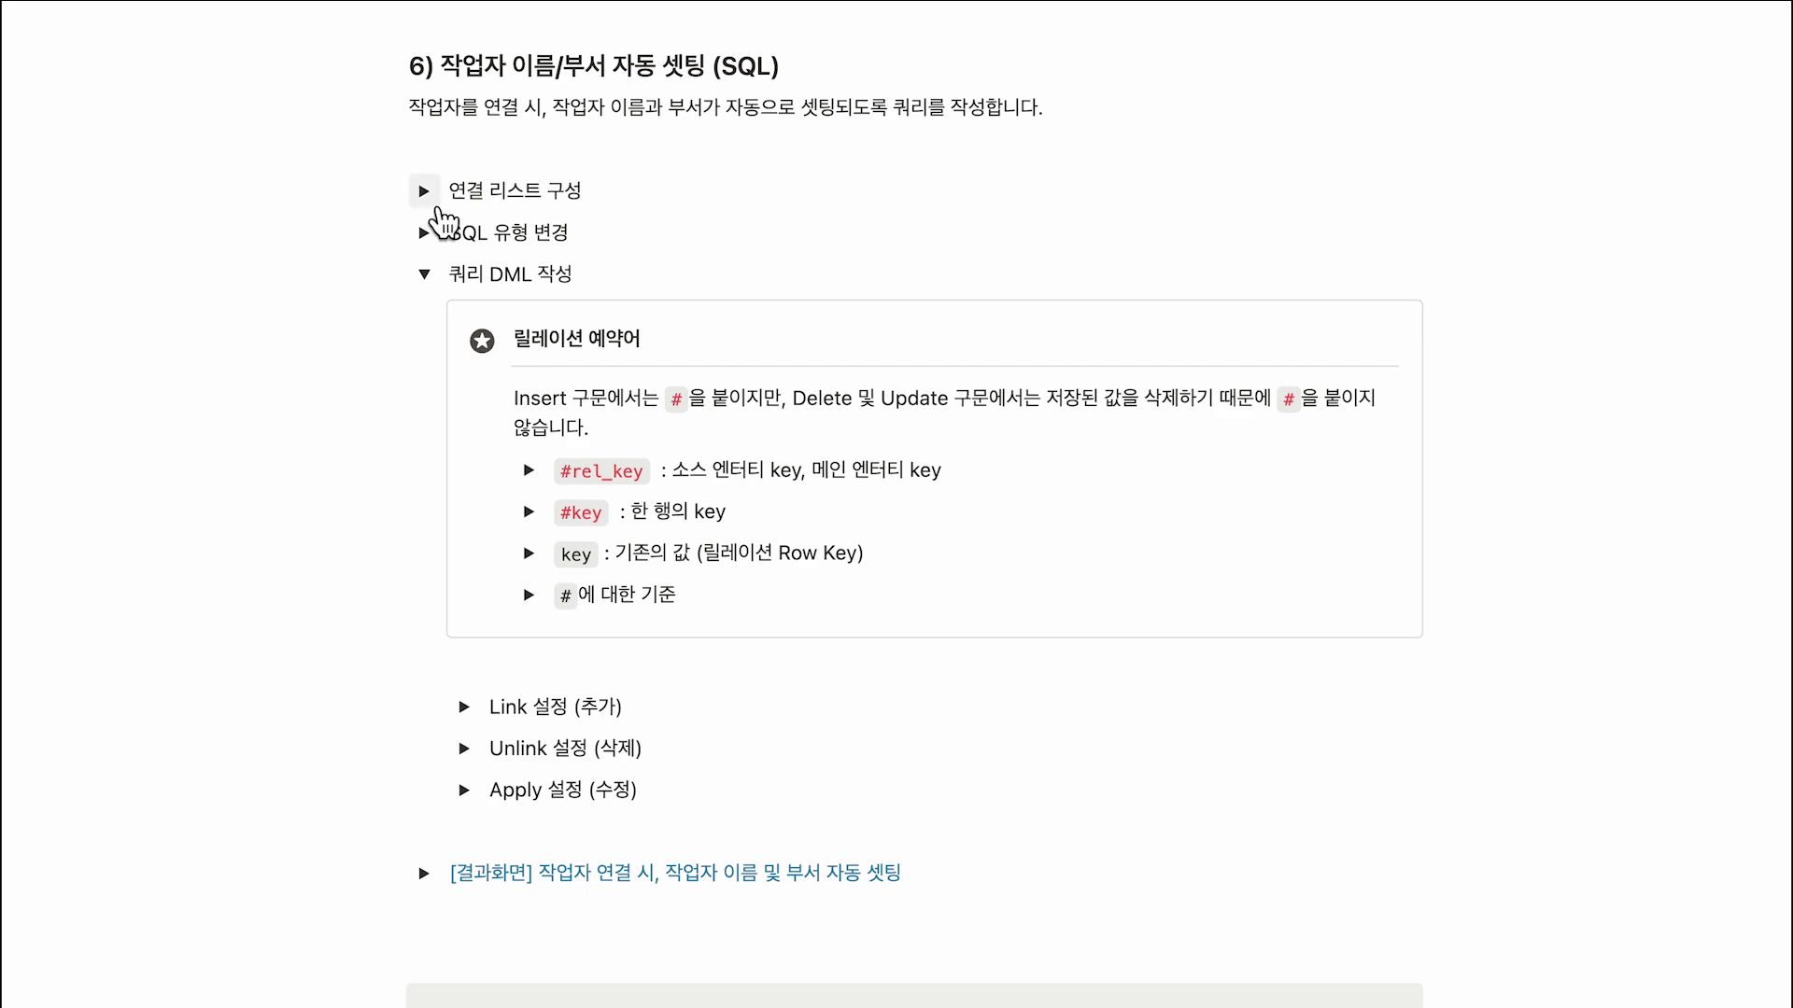
Expand 연결 리스트 구성, showing t1.emp_id aliased as "key" for the Target Key column.
click(425, 191)
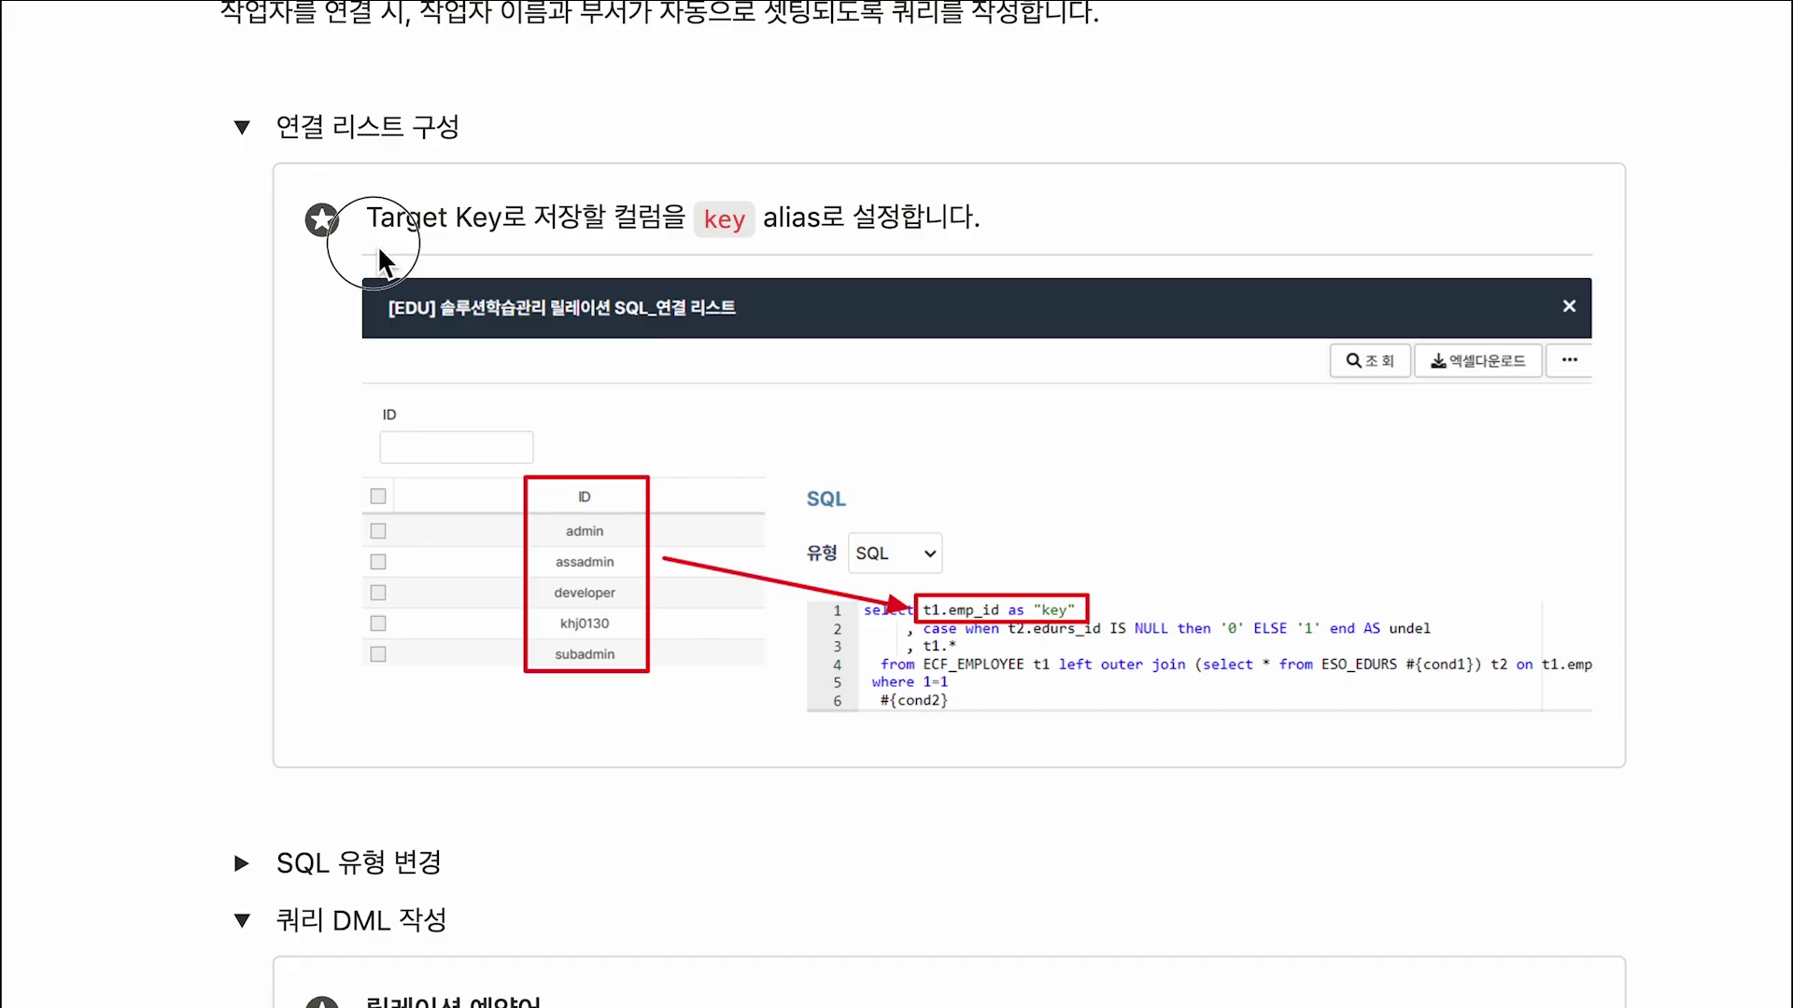
drag(369, 244, 657, 244)
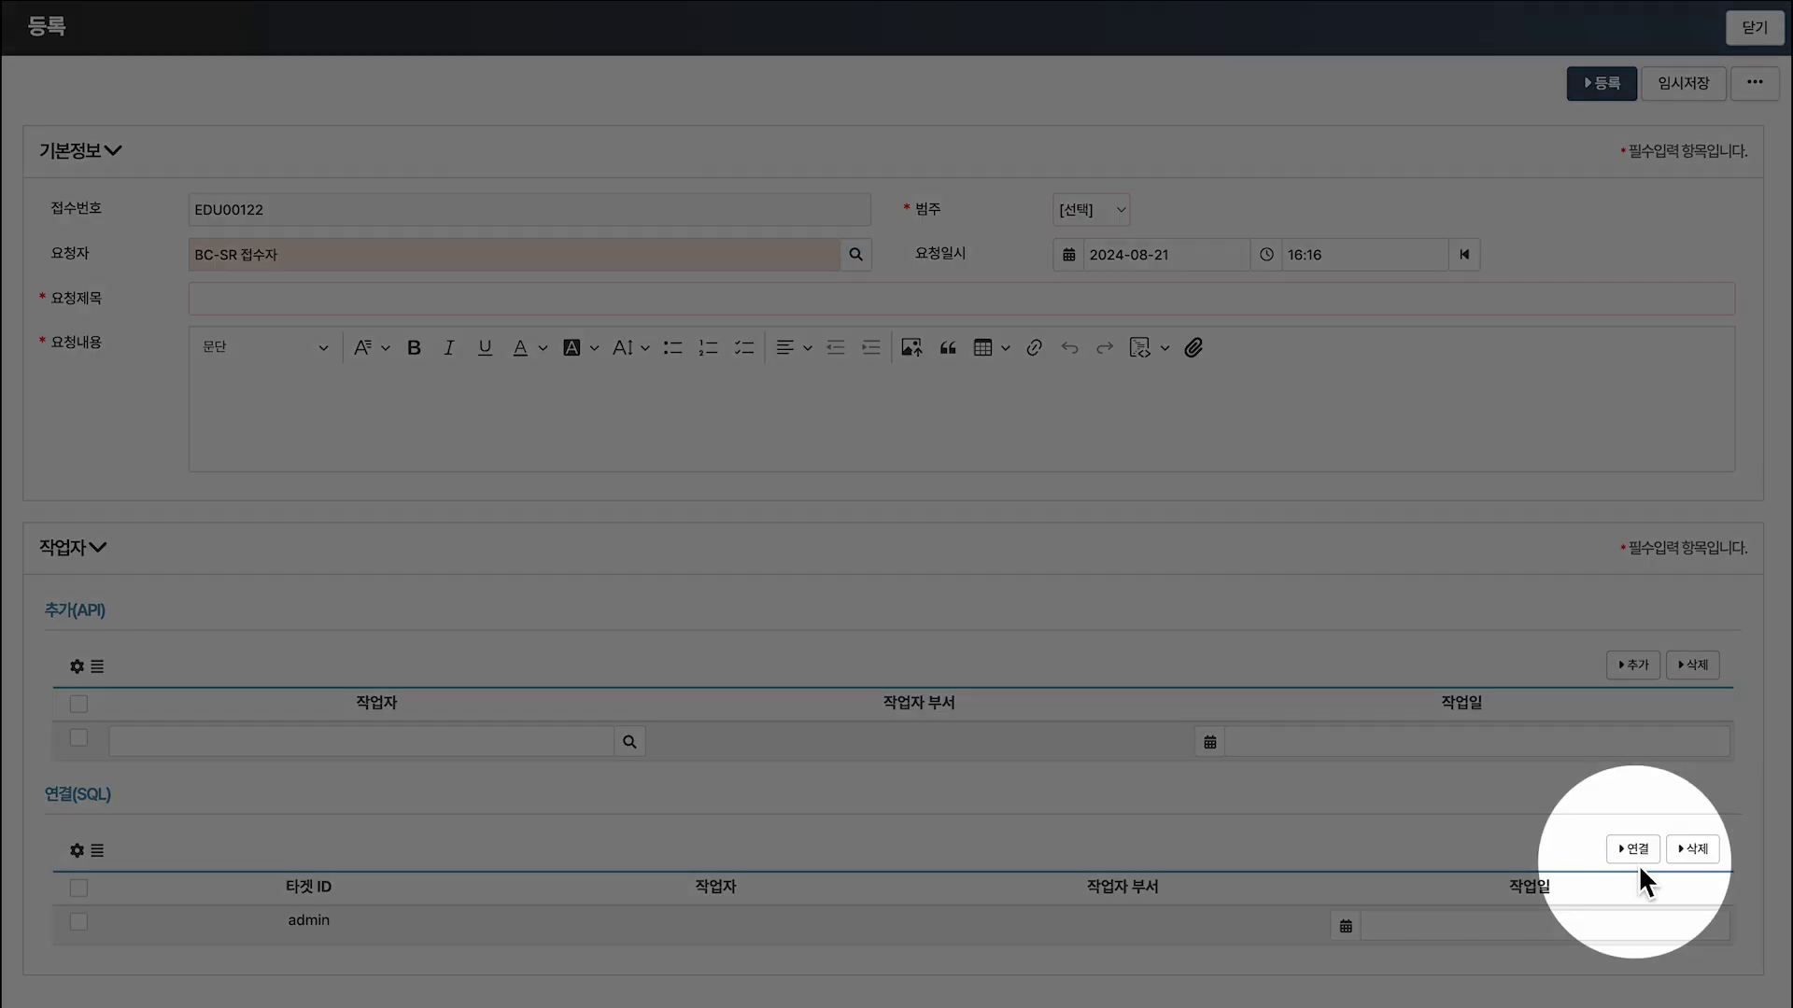
Link a second user account into 연결(SQL), note '쿼리 DML 굼문 변경', and open RLTEDU_SQL's settings.
click(1636, 852)
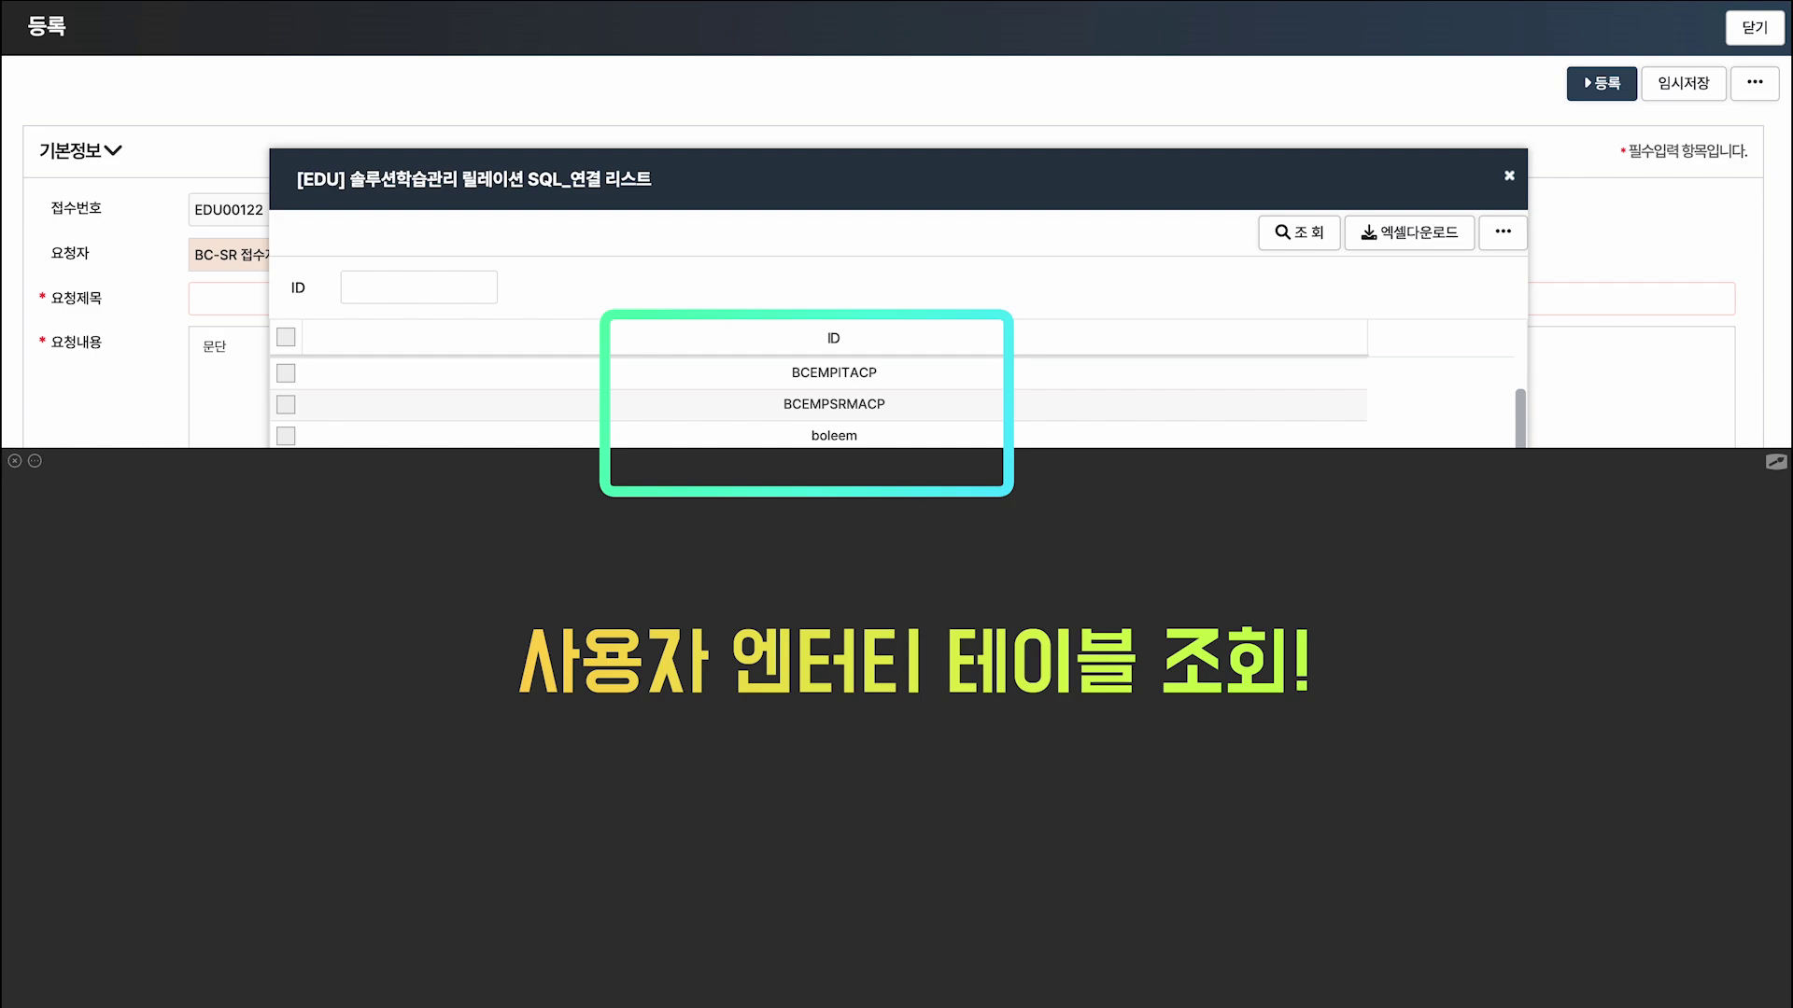
click(285, 373)
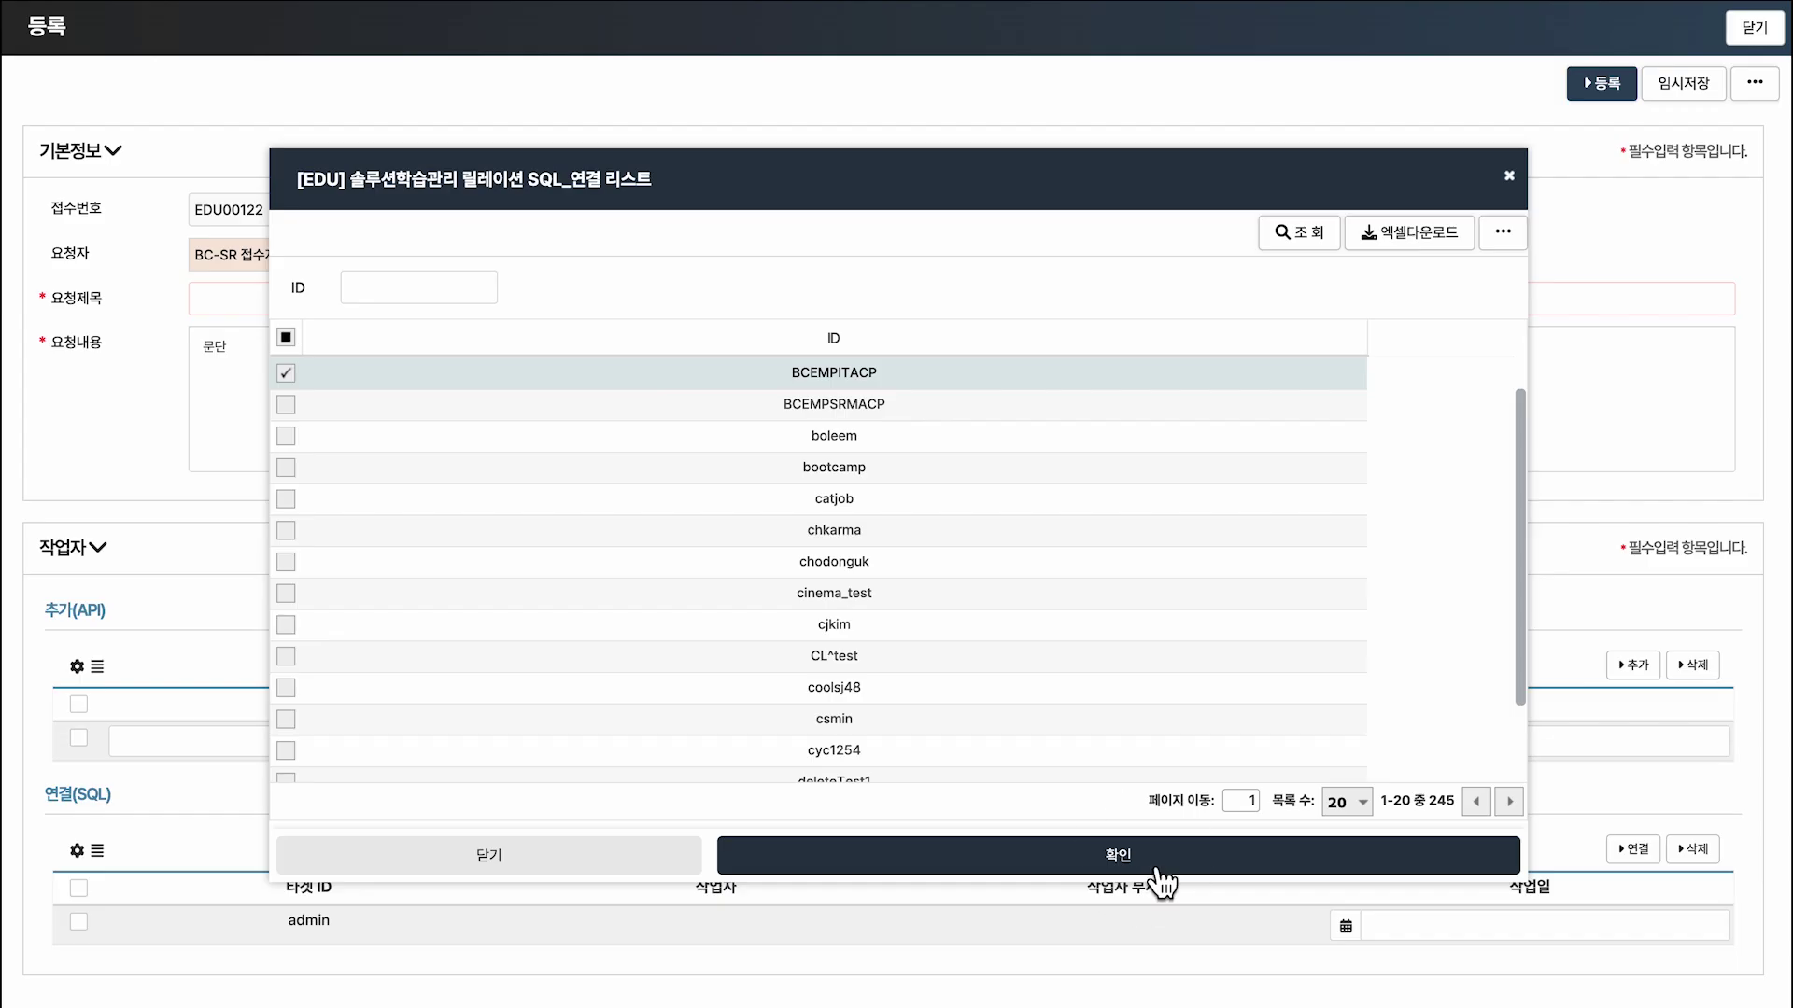
click(1161, 863)
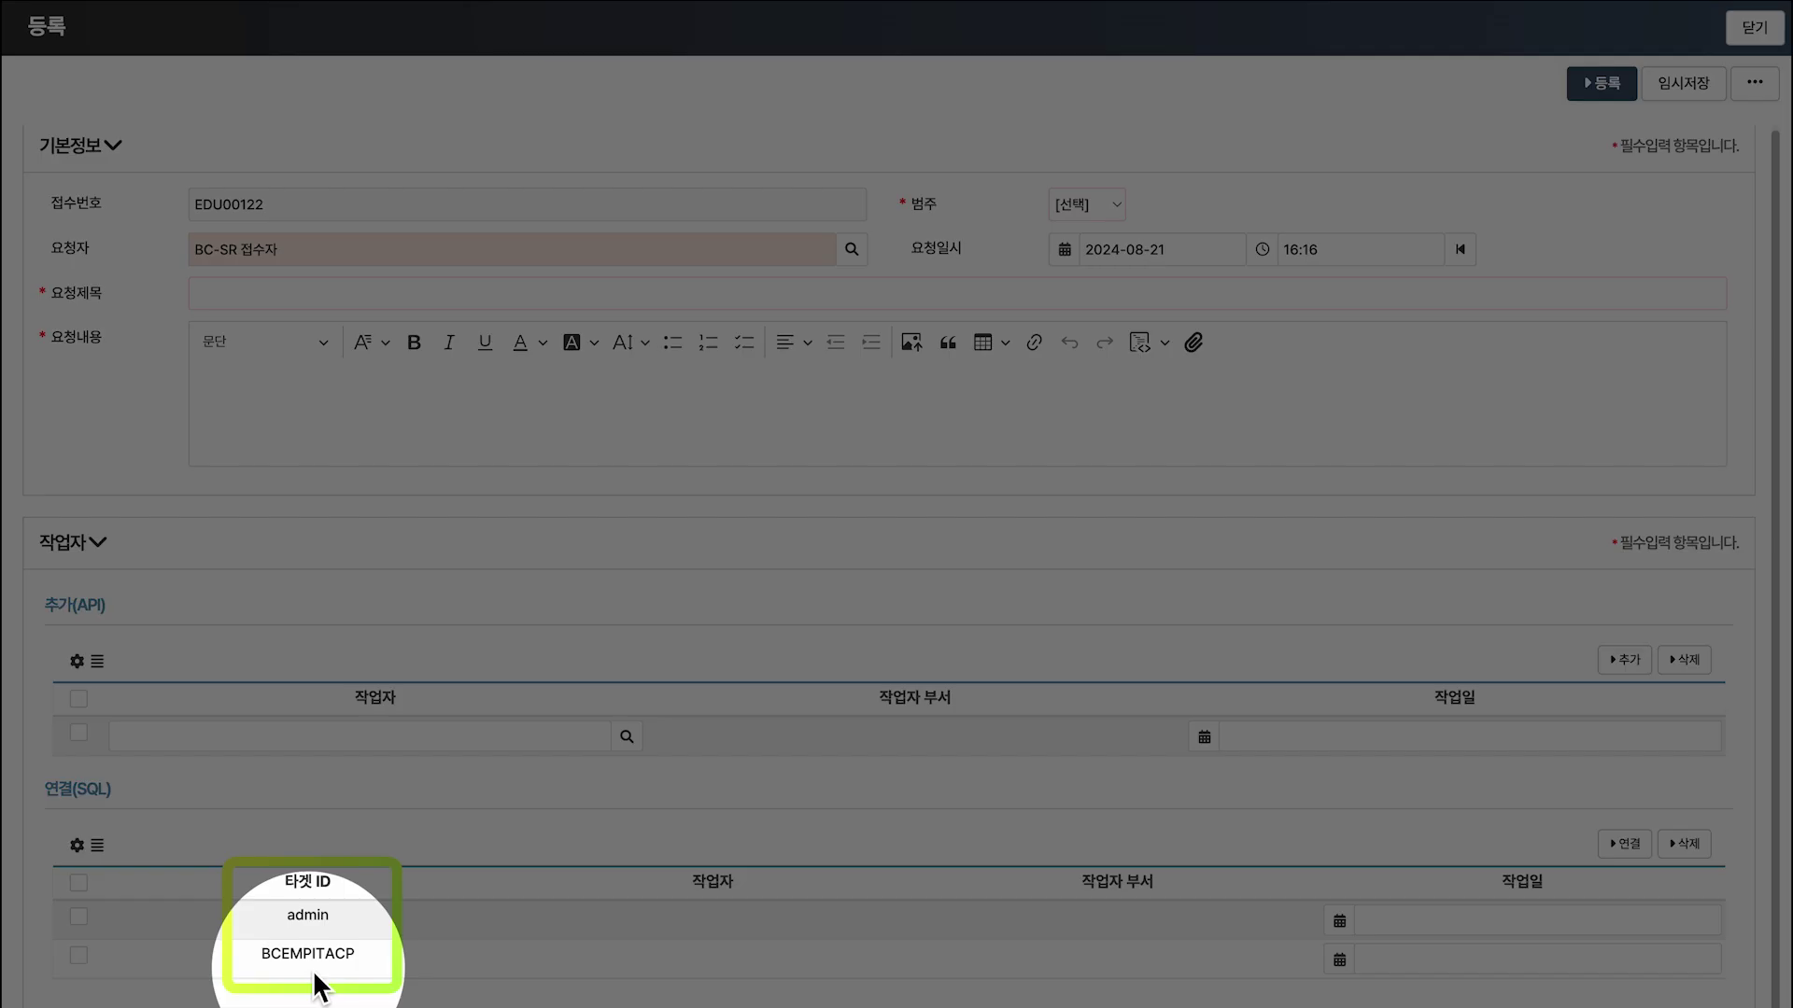
text(쿼리 DML 굼)
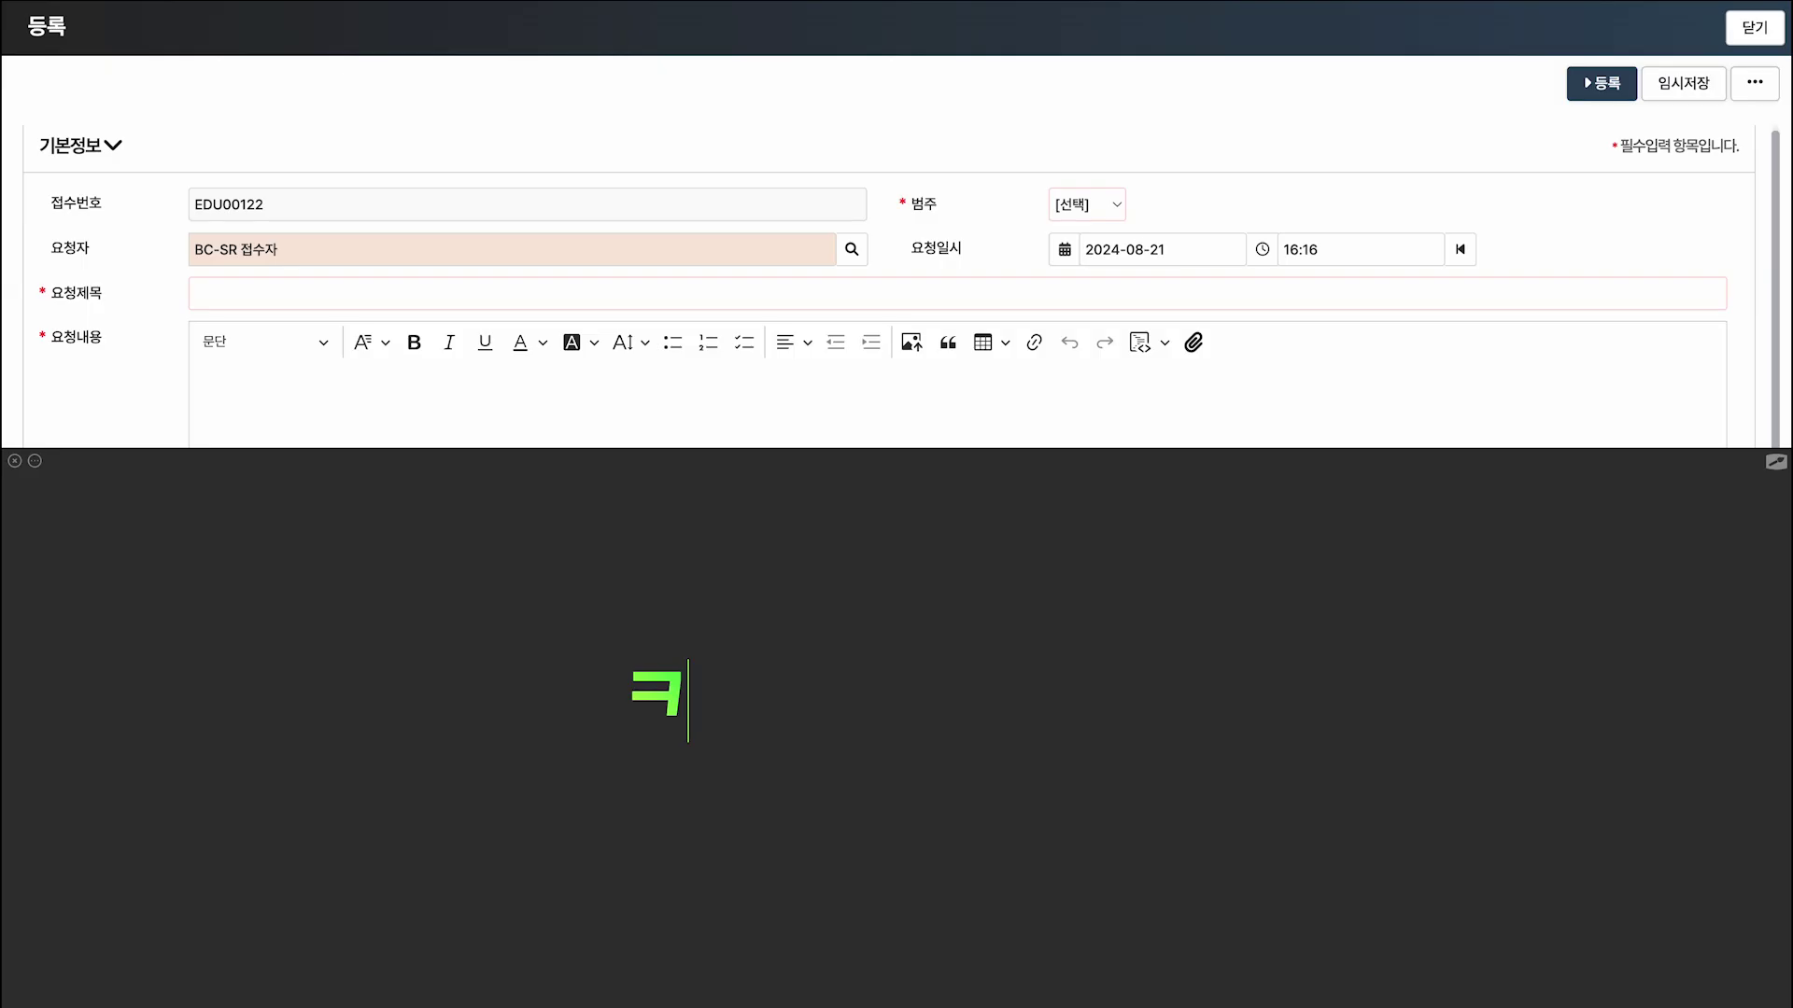
text(문 변경)
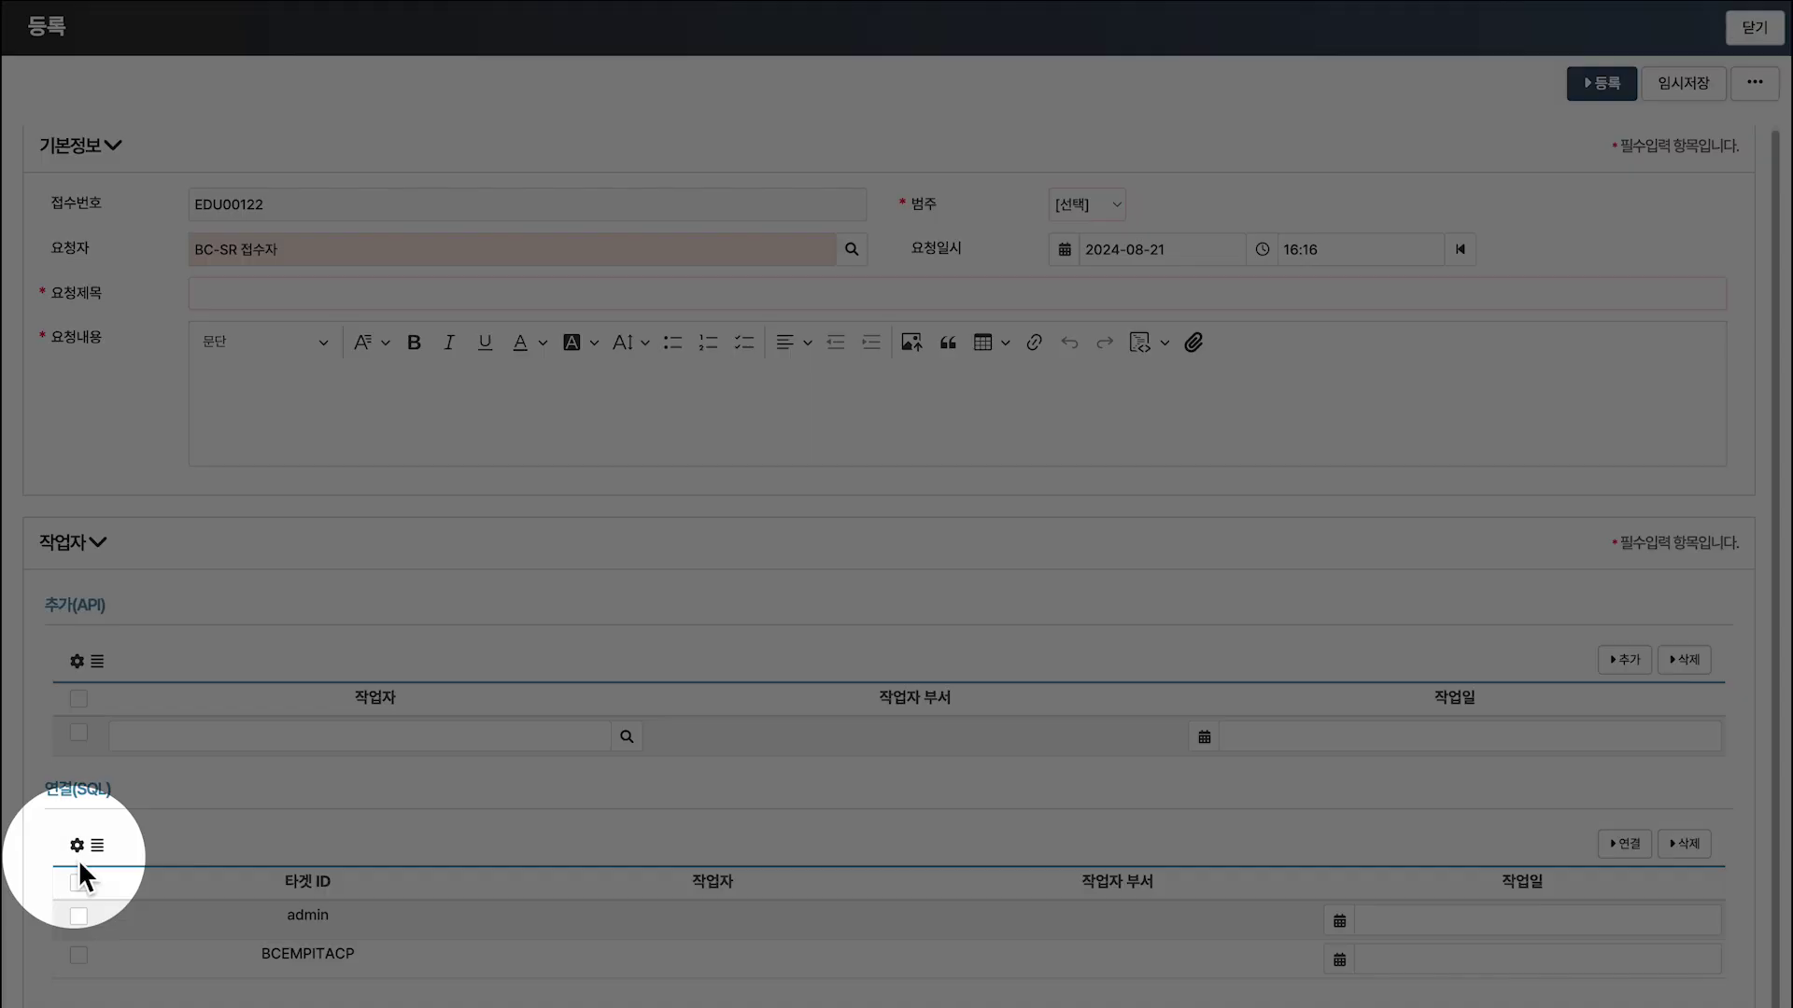
click(77, 849)
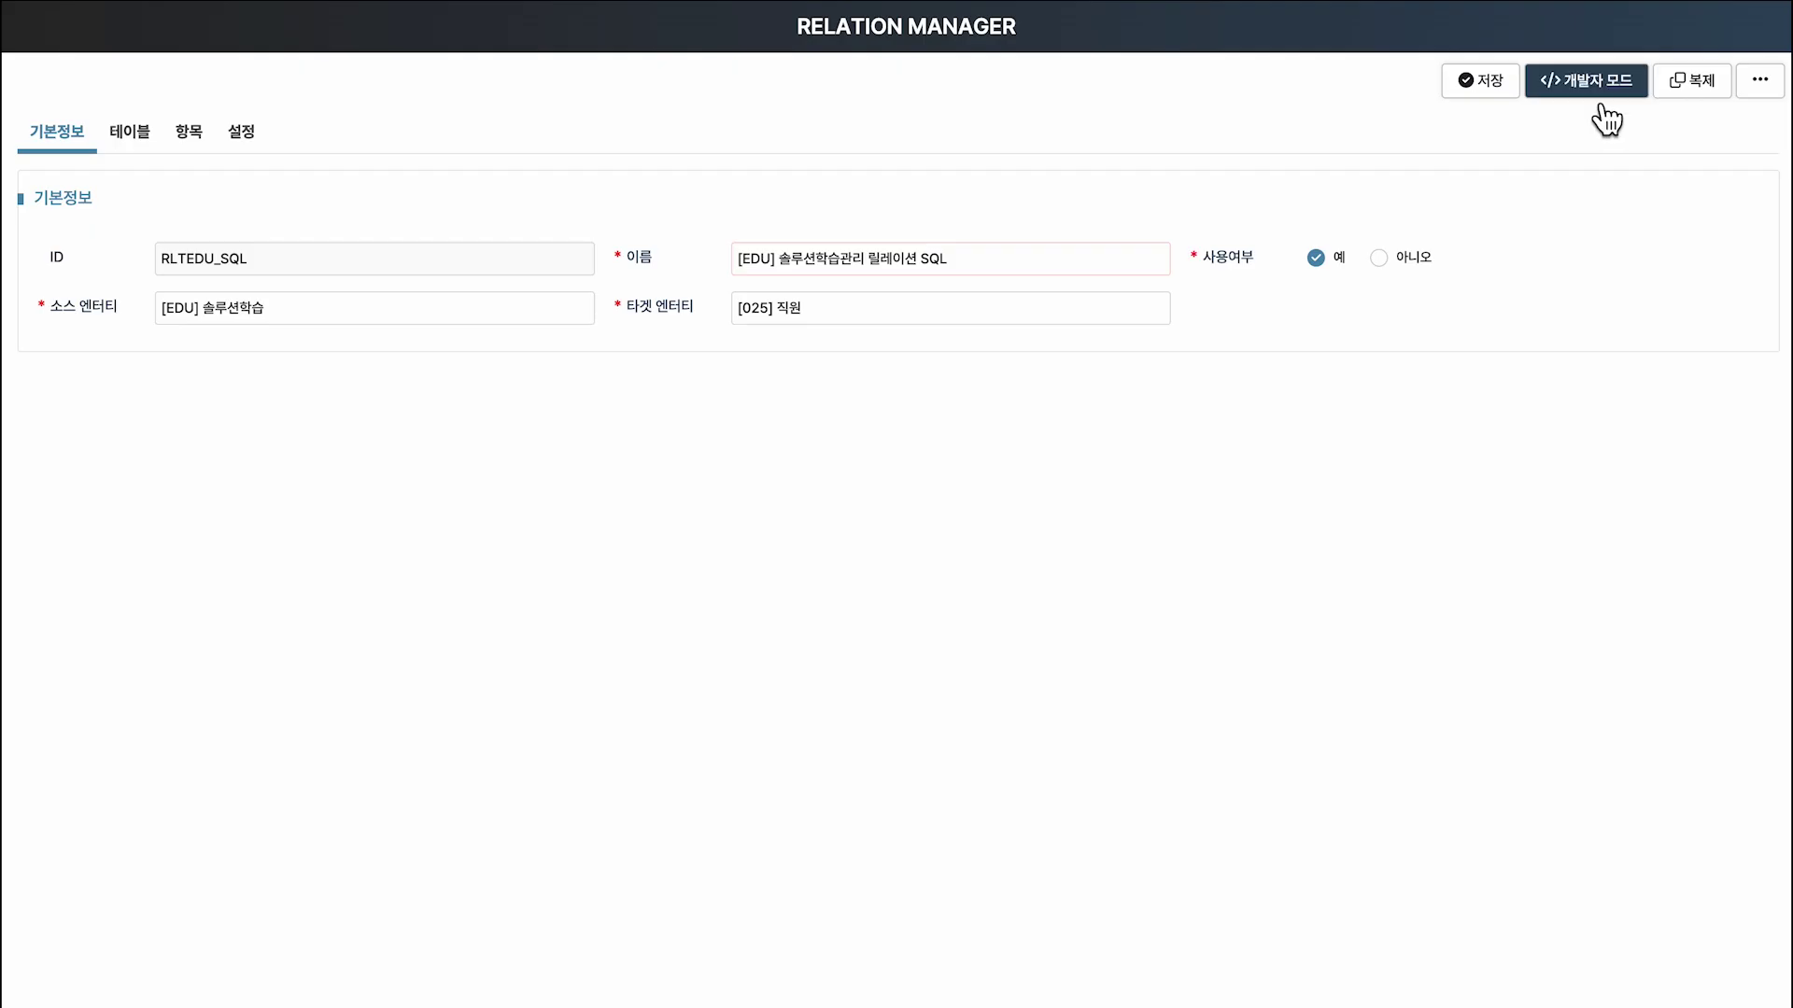
In developer mode, set RLTEDU_SQL's 관계 저장 유형 to SQL instead of API.
click(1601, 110)
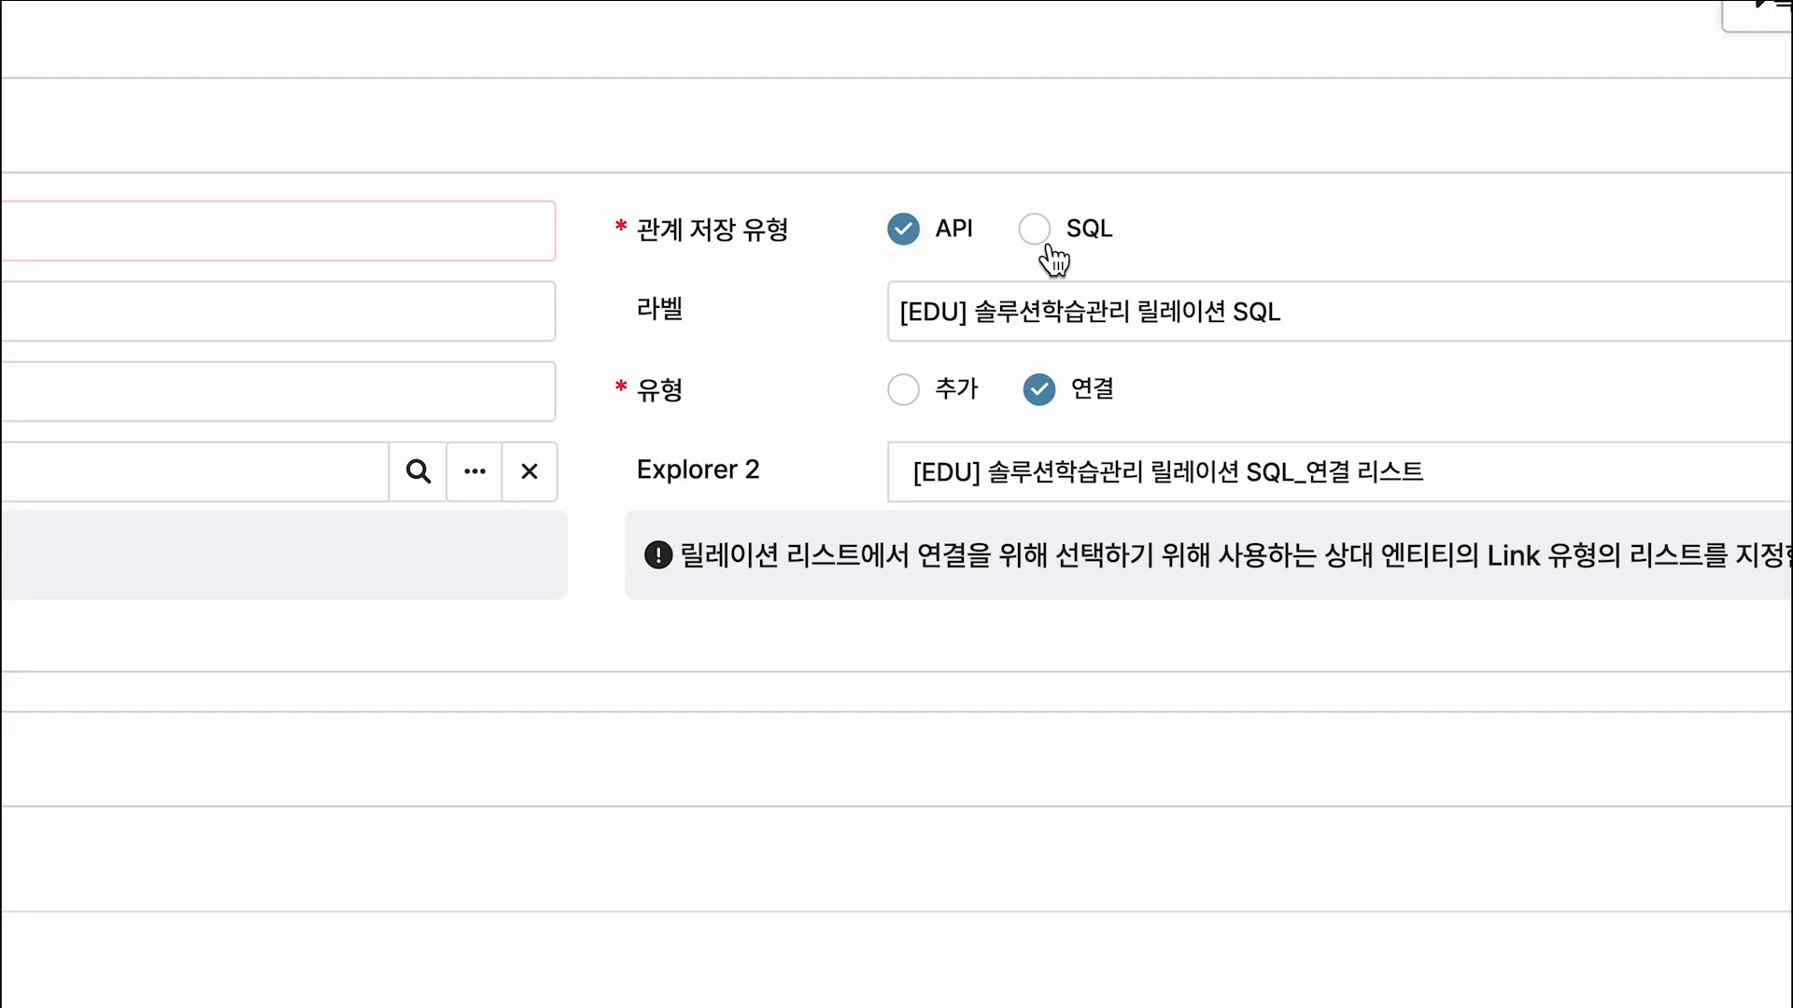
click(1041, 241)
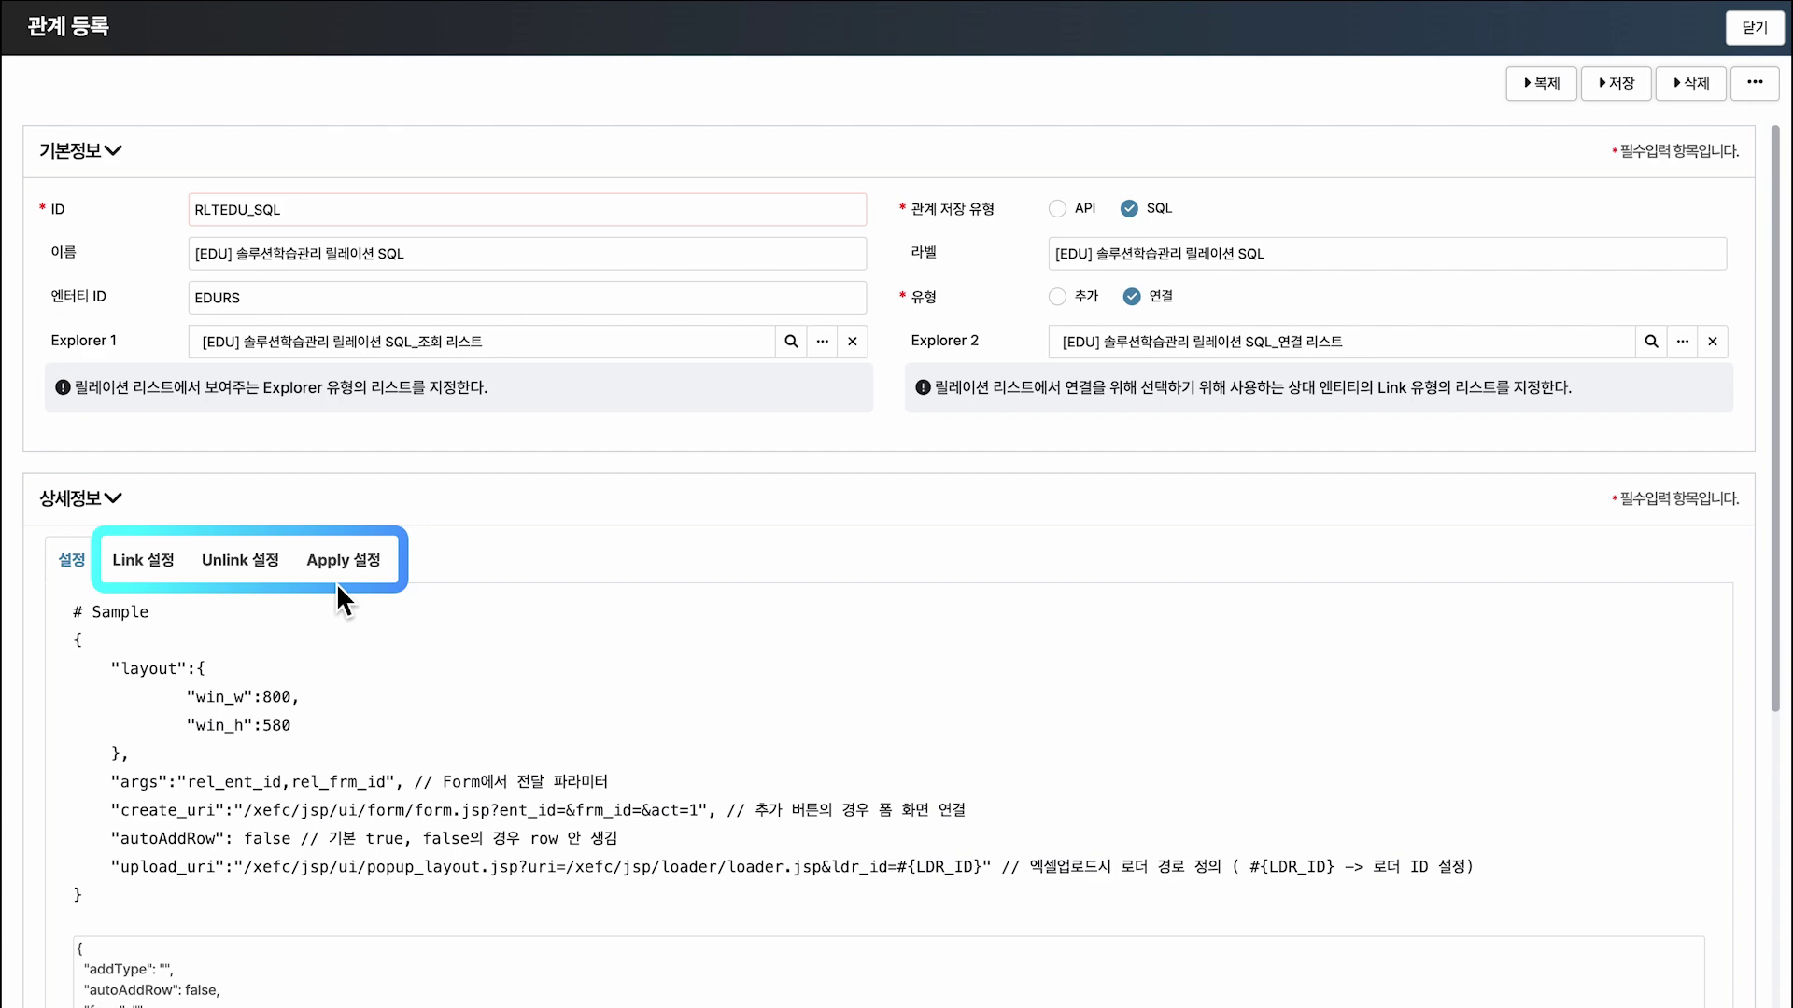
drag(1775, 705, 1791, 923)
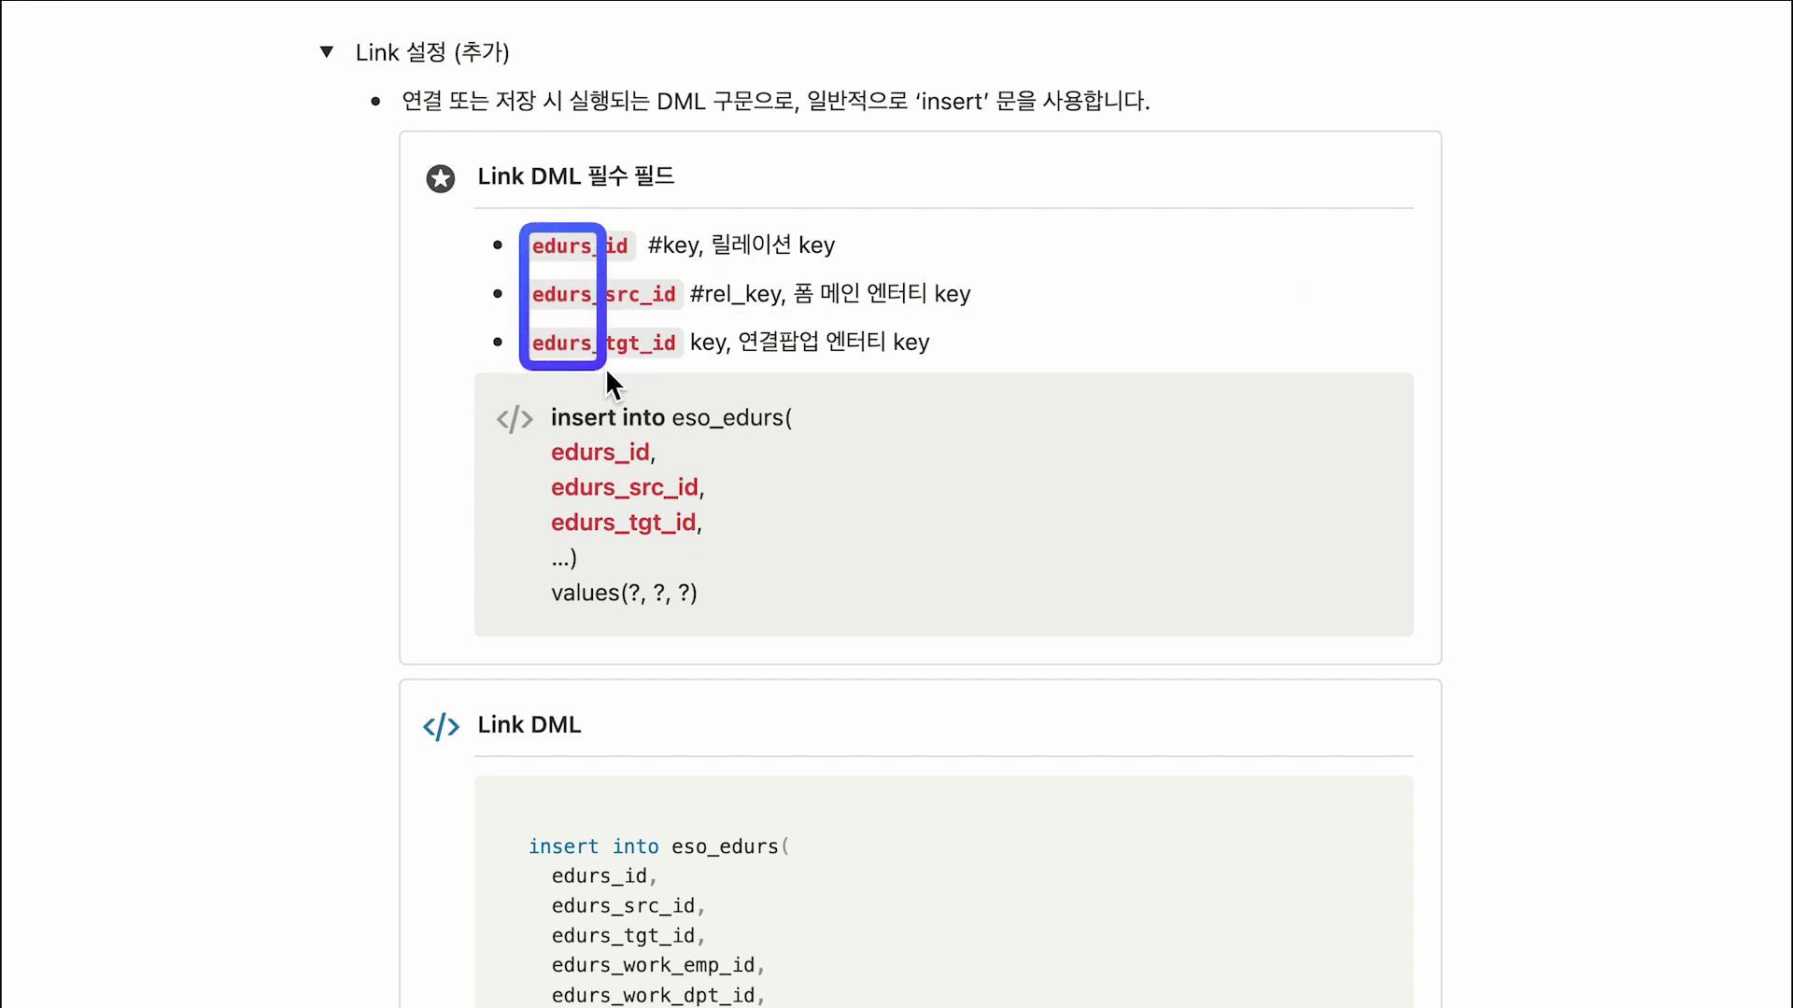
Scroll the Notion docs to the full eso_edurs Link DML insert statement and select it.
mouse_move(592, 225)
mouse_down()
mouse_move(689, 315)
mouse_move(687, 362)
mouse_up()
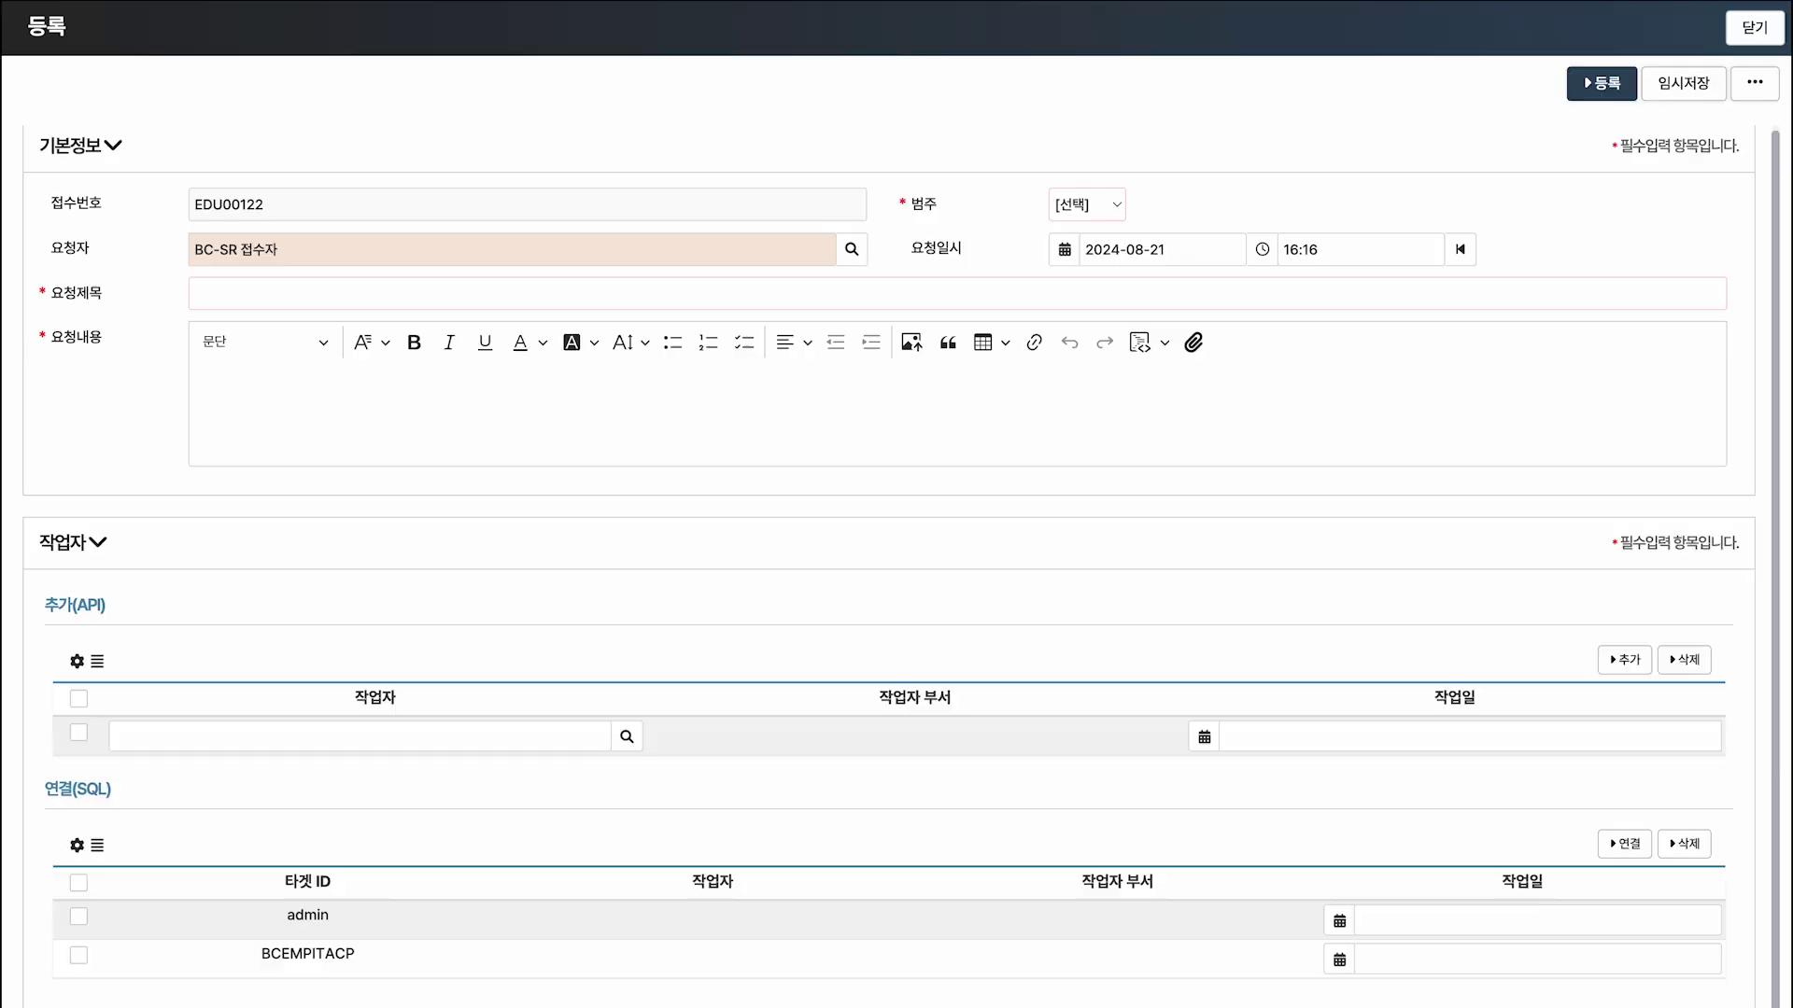
mouse_move(651, 845)
mouse_down()
mouse_move(1391, 919)
mouse_move(1559, 913)
mouse_up()
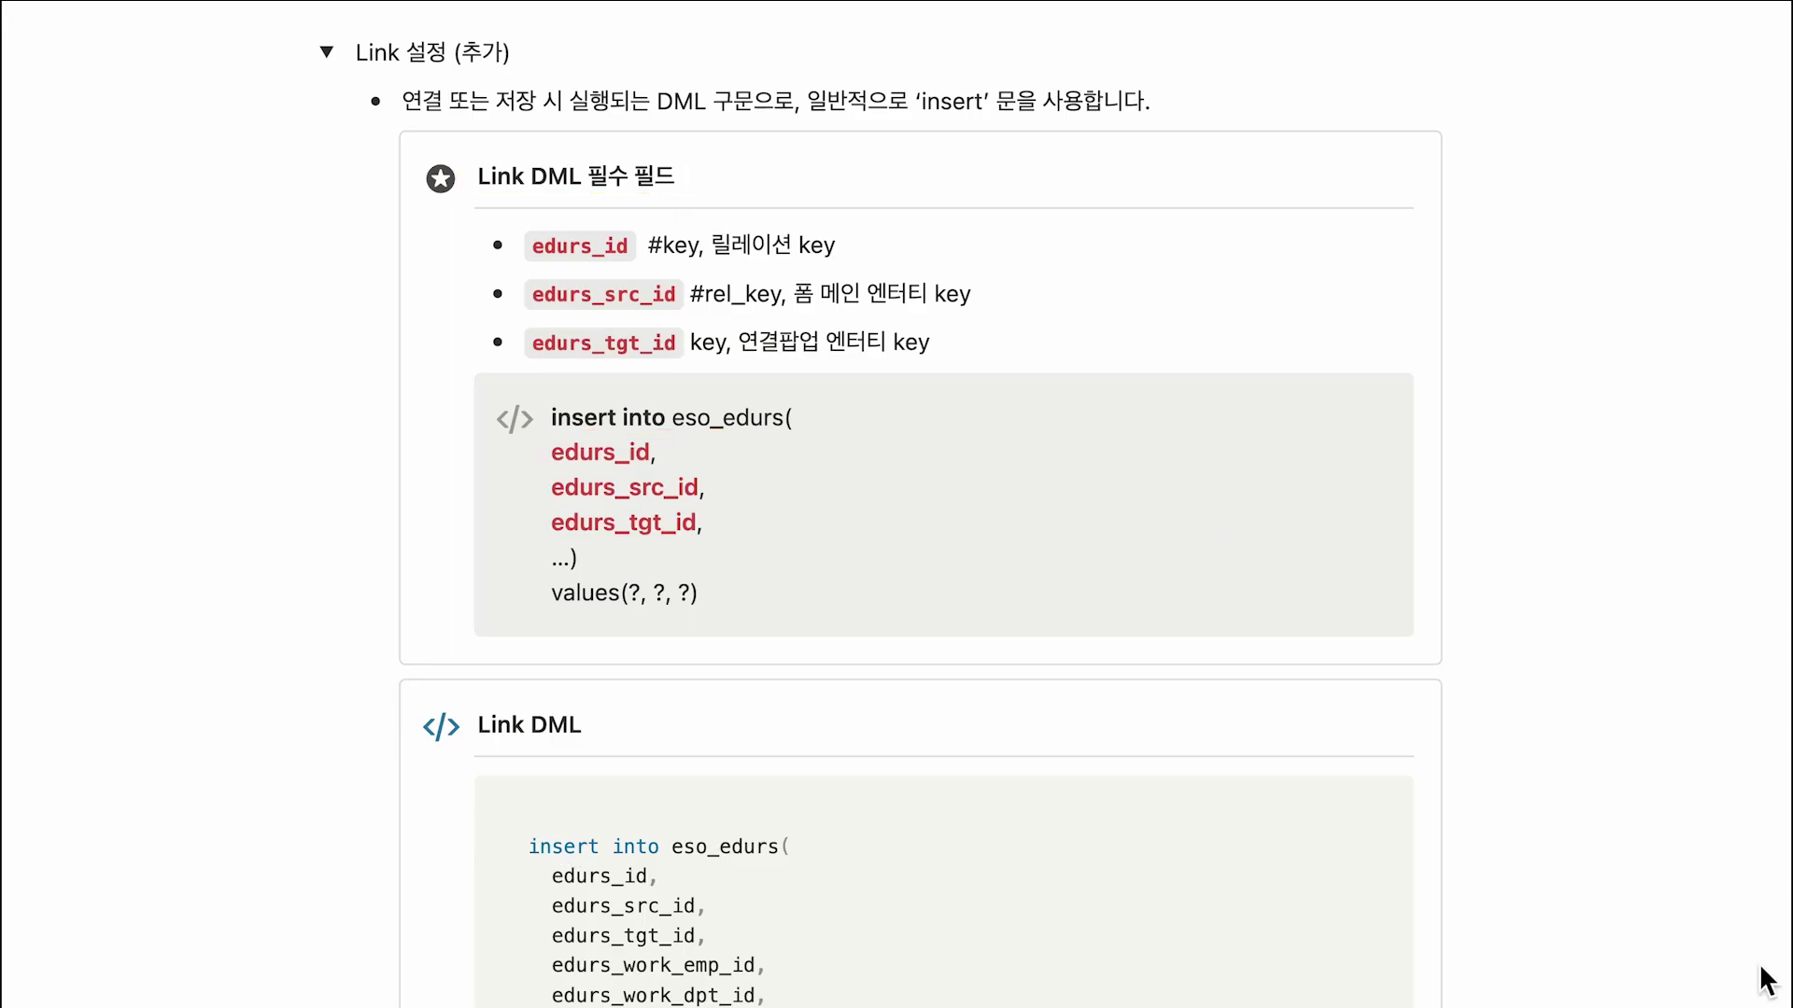
scroll(1764, 980, down, 5)
drag(505, 342, 1274, 820)
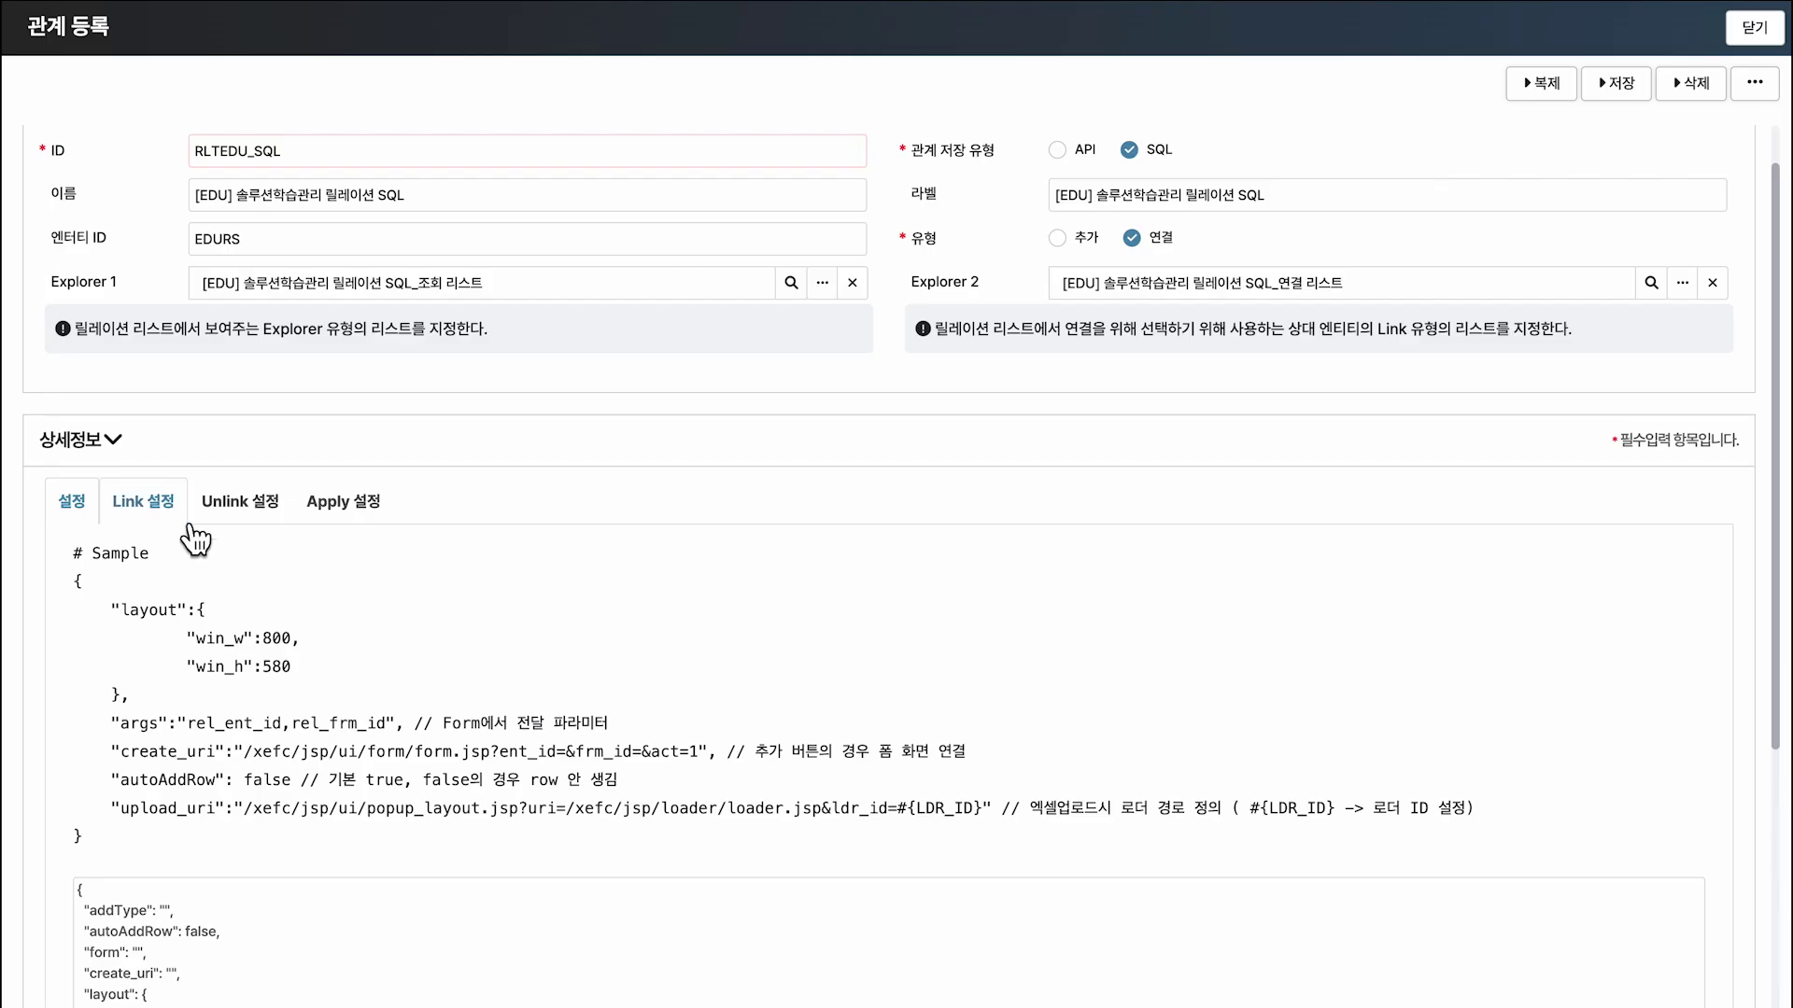
Paste the eso_edurs insert statement into the RLTEDU_SQL relation's Link DML field.
click(178, 509)
click(321, 641)
text(insert into eso_edurs(     edurs_id,     edurs_src_id,     edurs_tgt_id,     edurs_work_emp_id,     edurs_work_dpt_id,     edurs_work_dt )values(     ?,     ?,     ?,     ?,     (select emp_dpt_id from ecf_employee where emp_id = ?),     ? ))
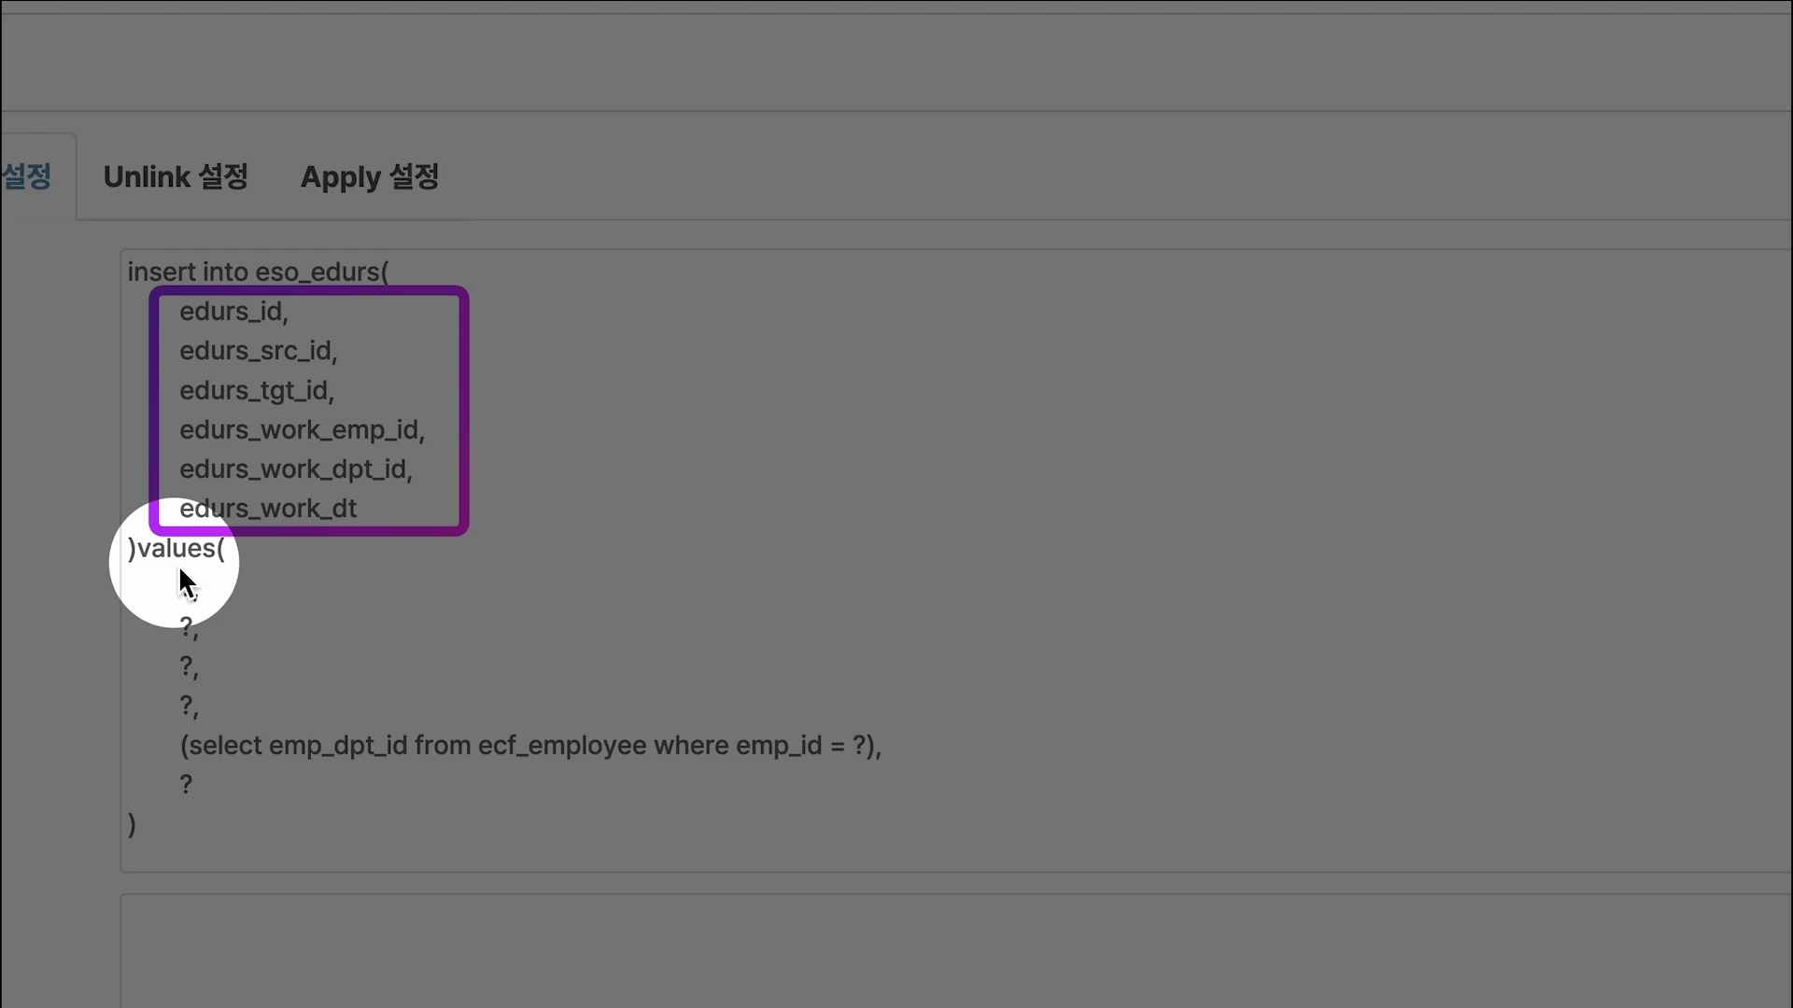
drag(156, 560, 237, 730)
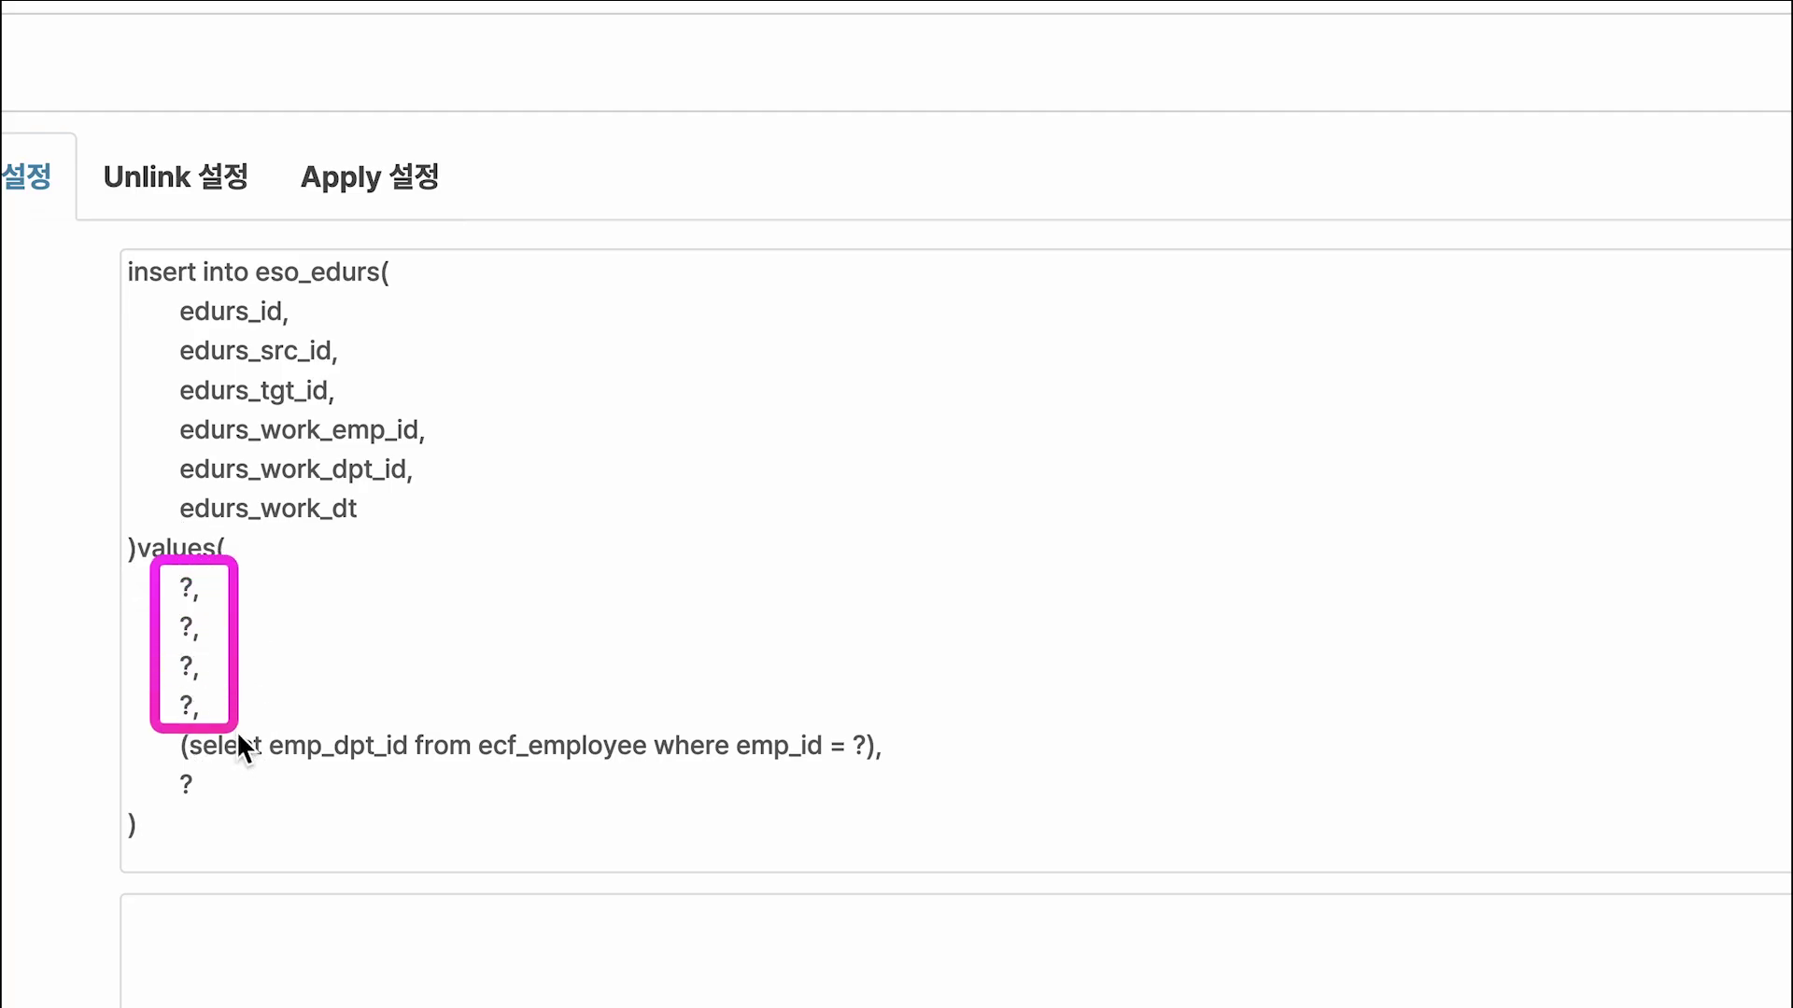
drag(821, 712, 886, 774)
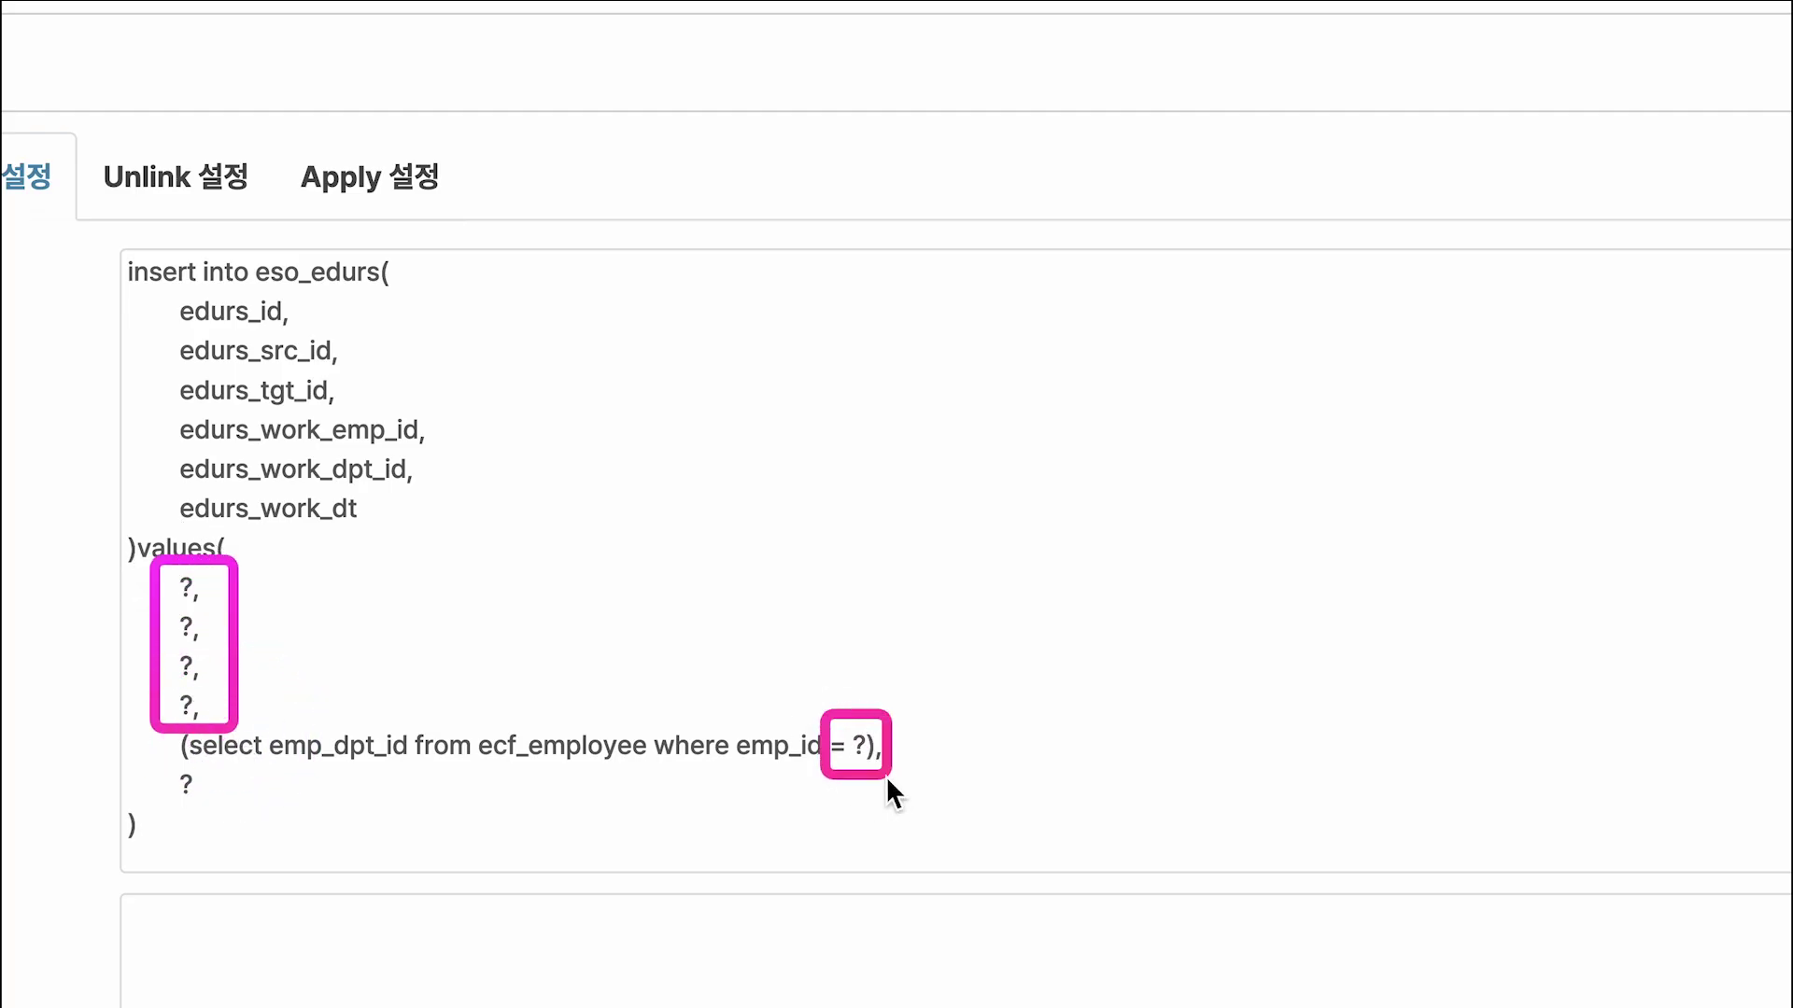
drag(174, 768, 234, 810)
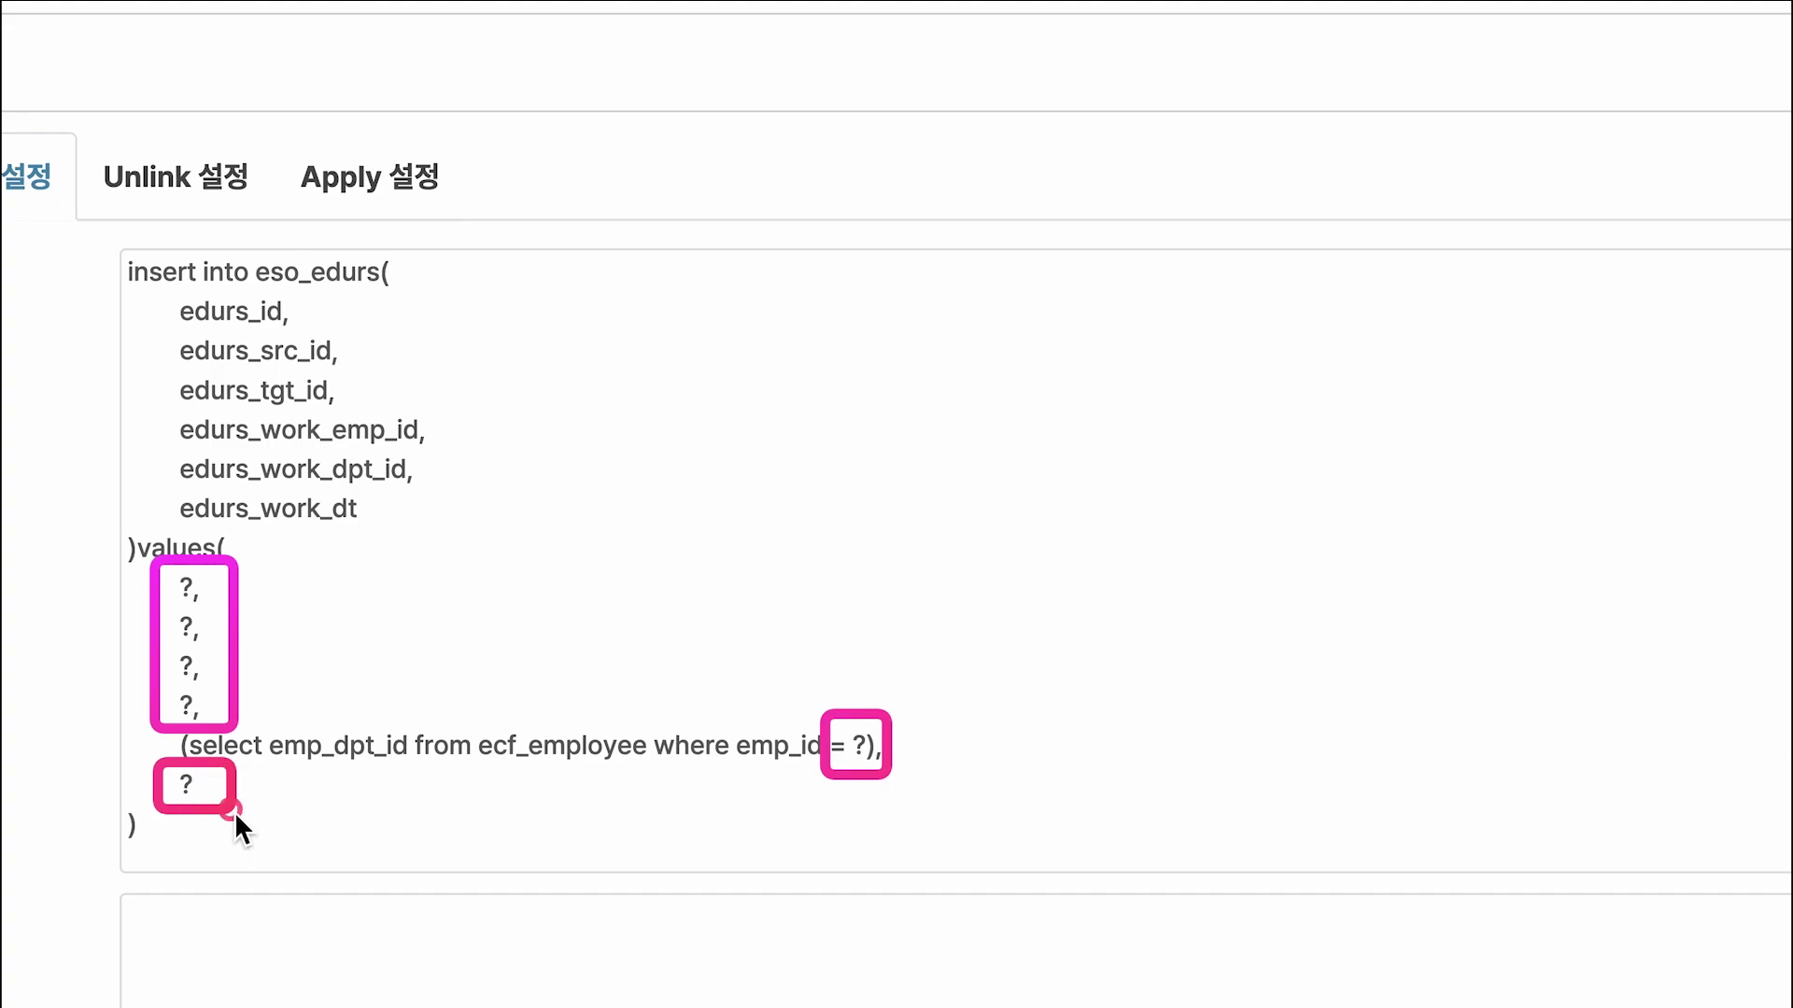
drag(496, 588, 1175, 771)
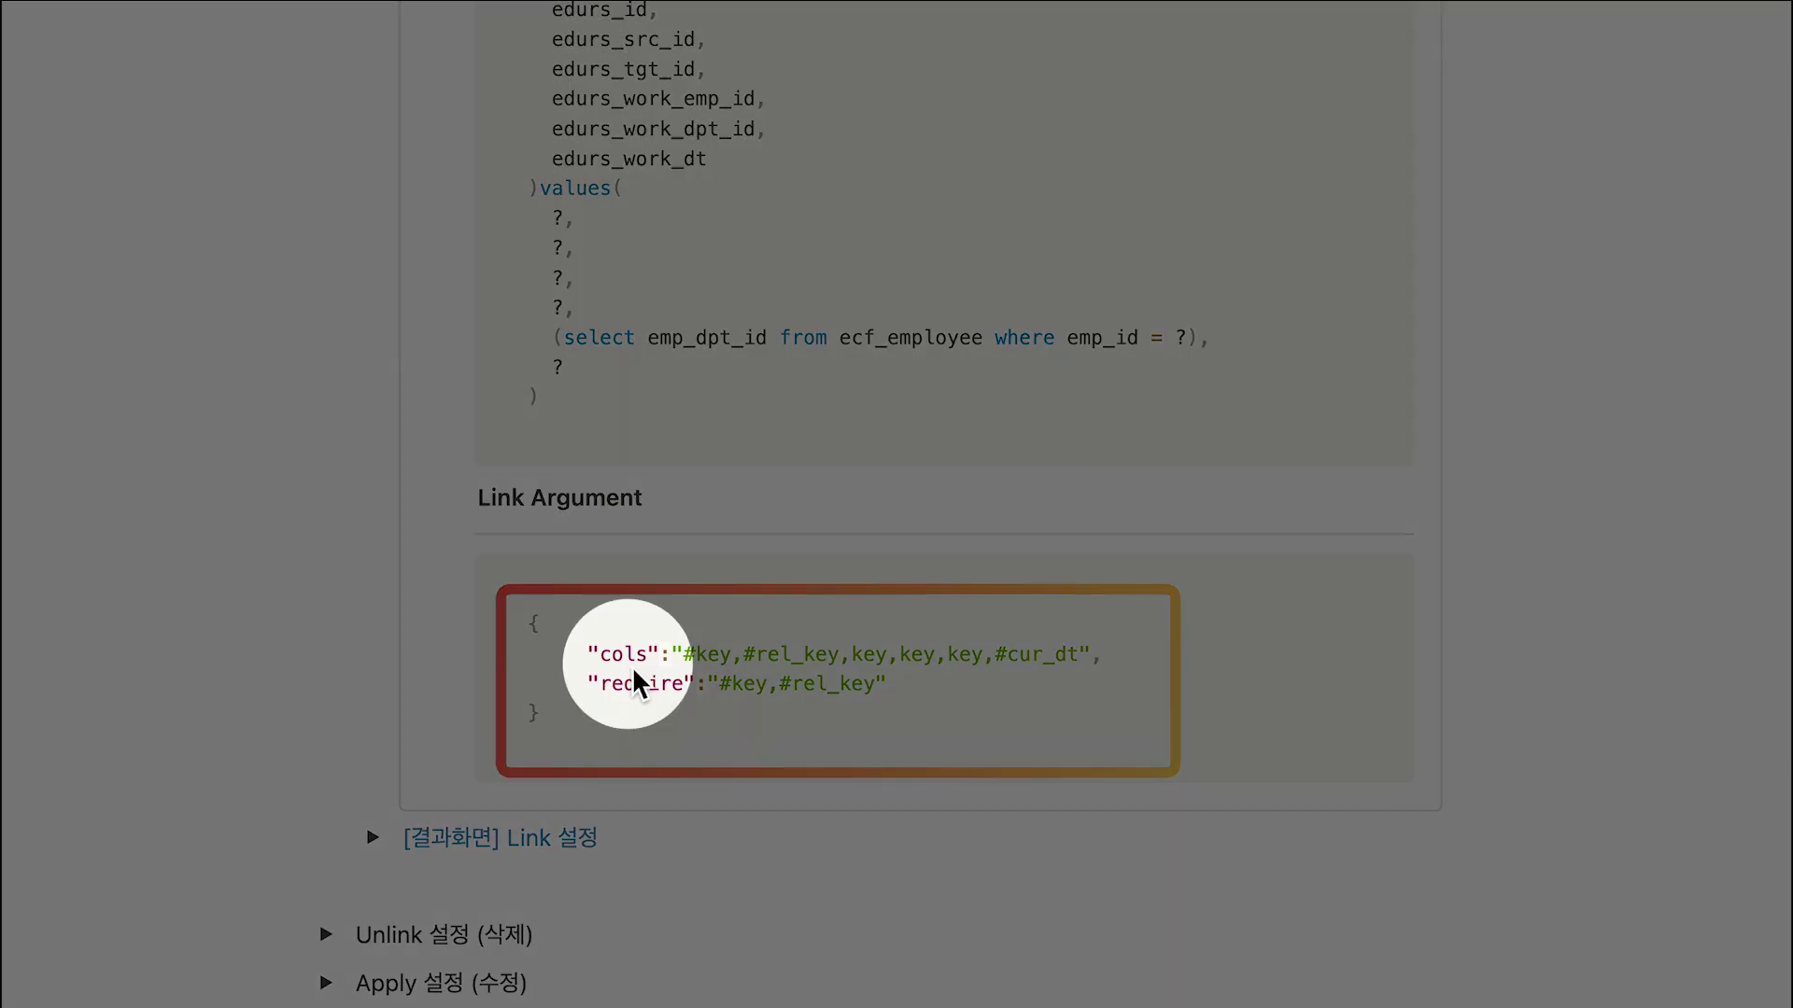
drag(663, 653, 1110, 674)
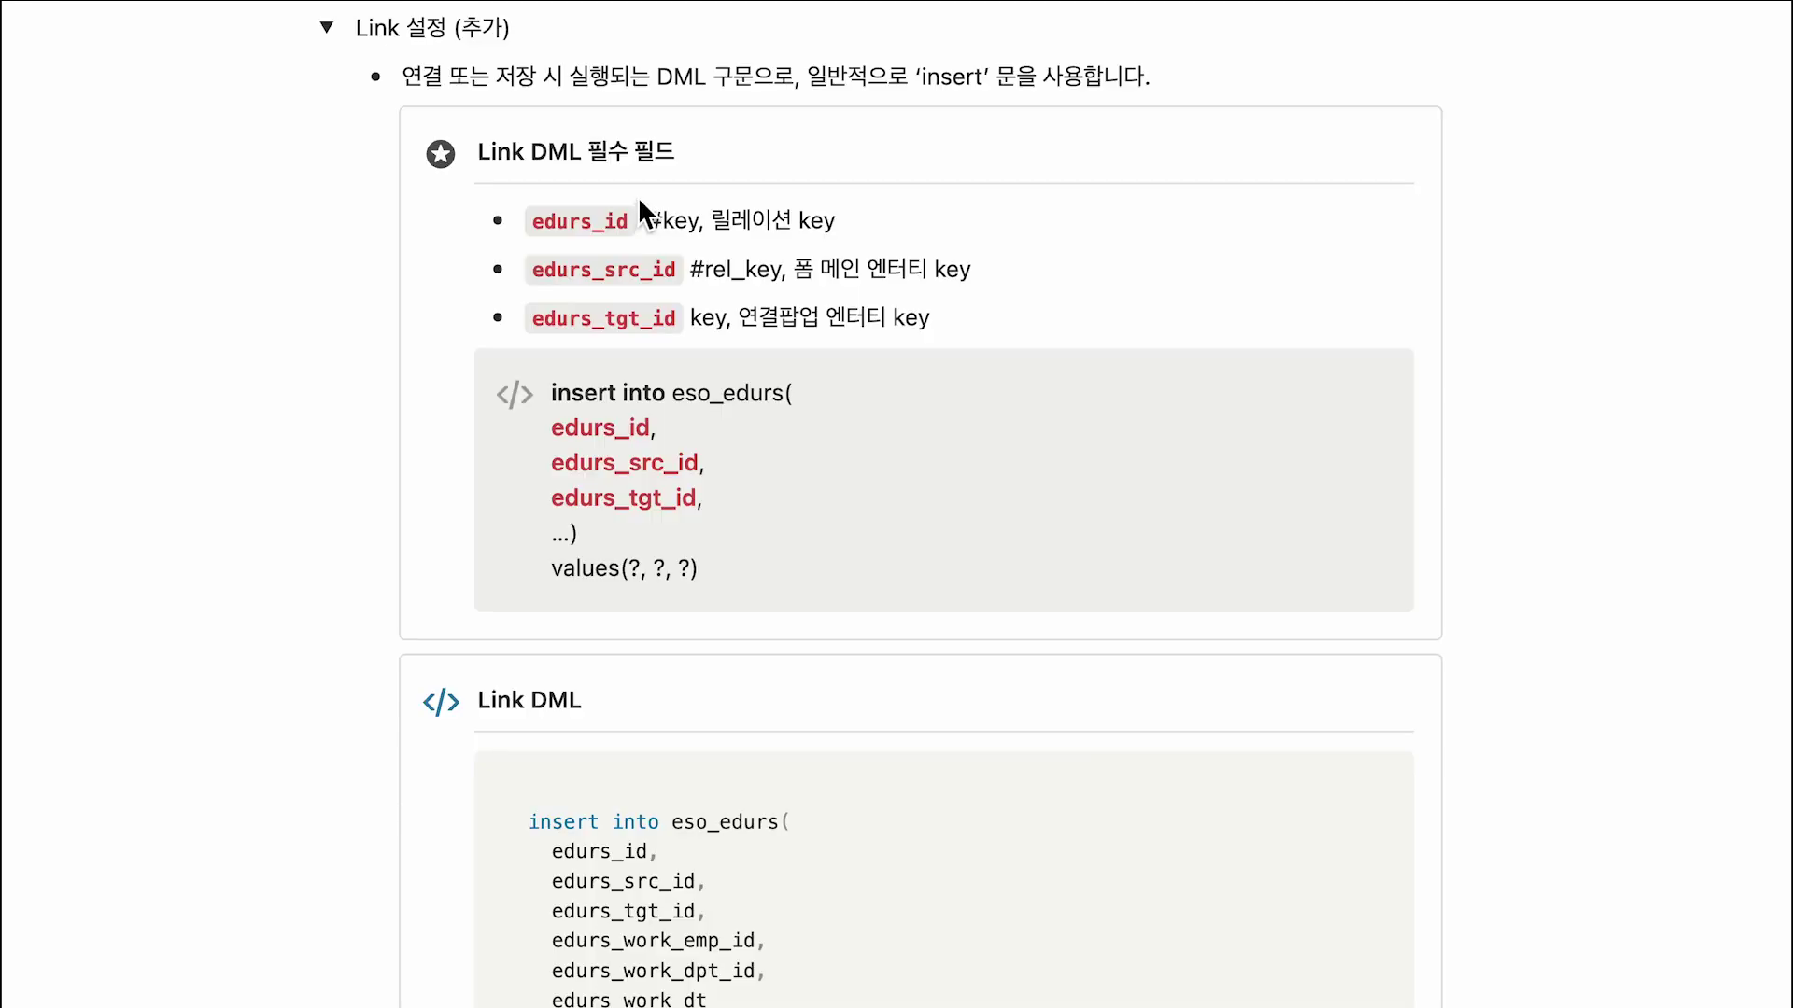
drag(637, 198, 712, 241)
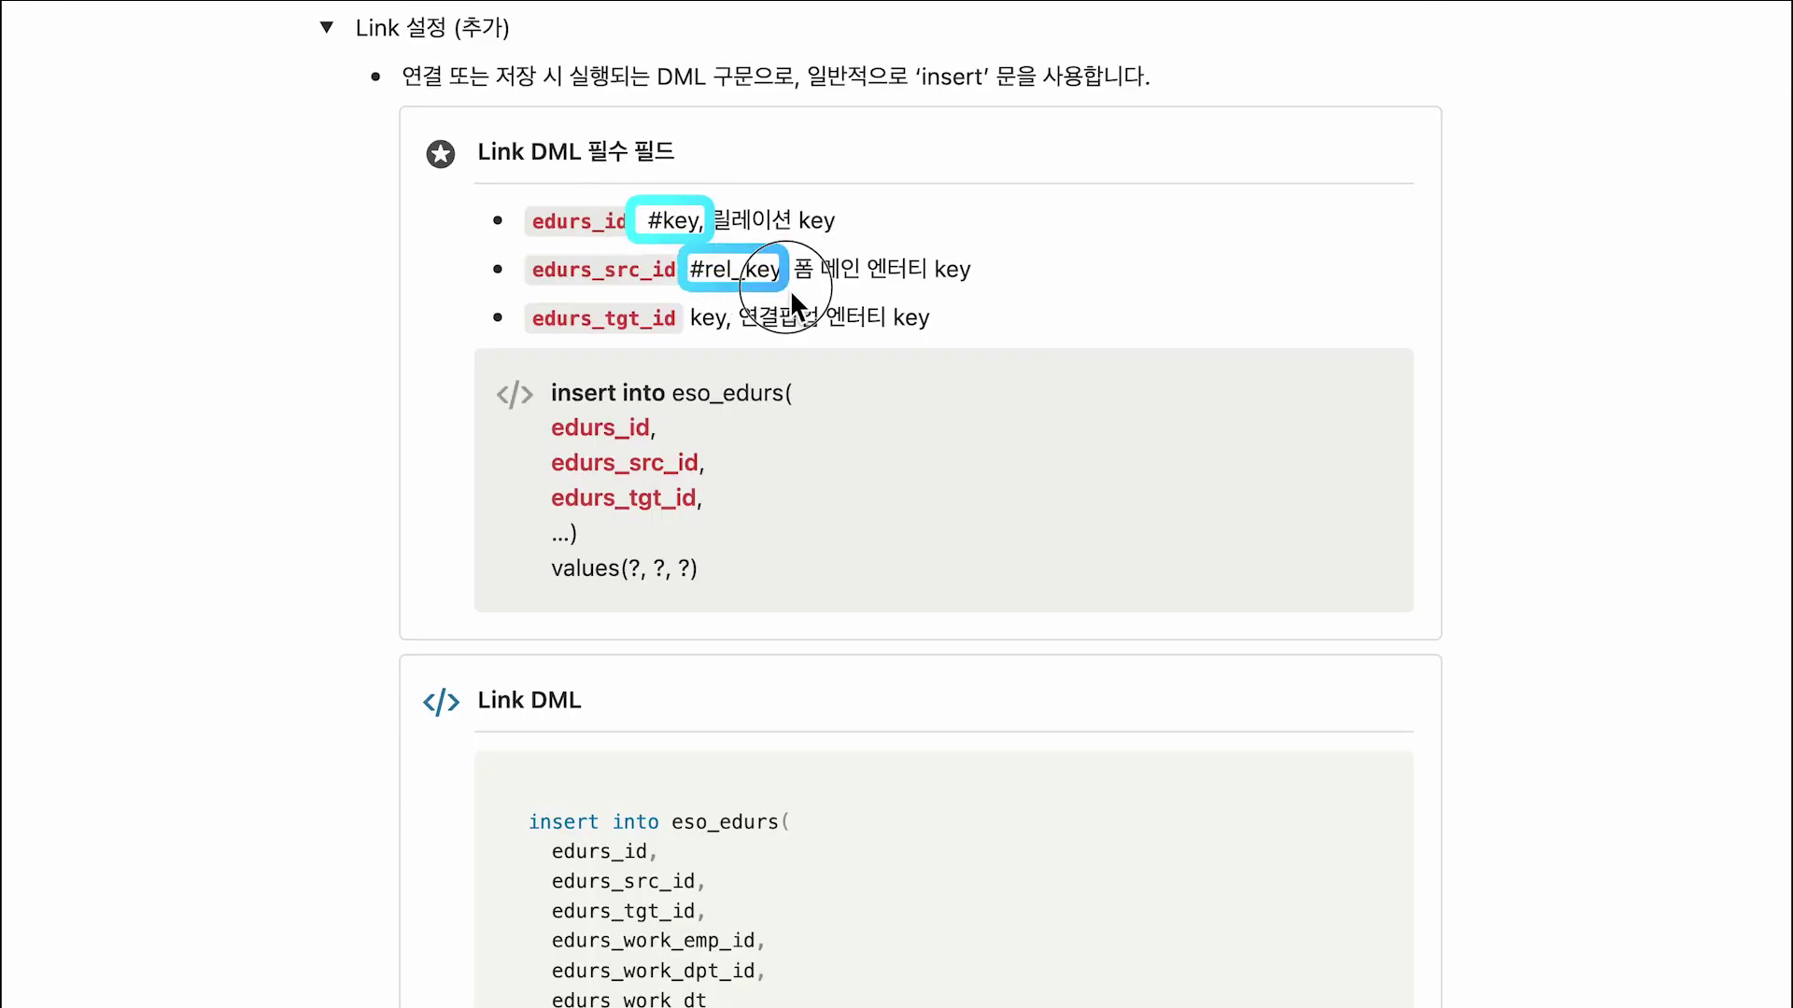
drag(790, 289, 797, 290)
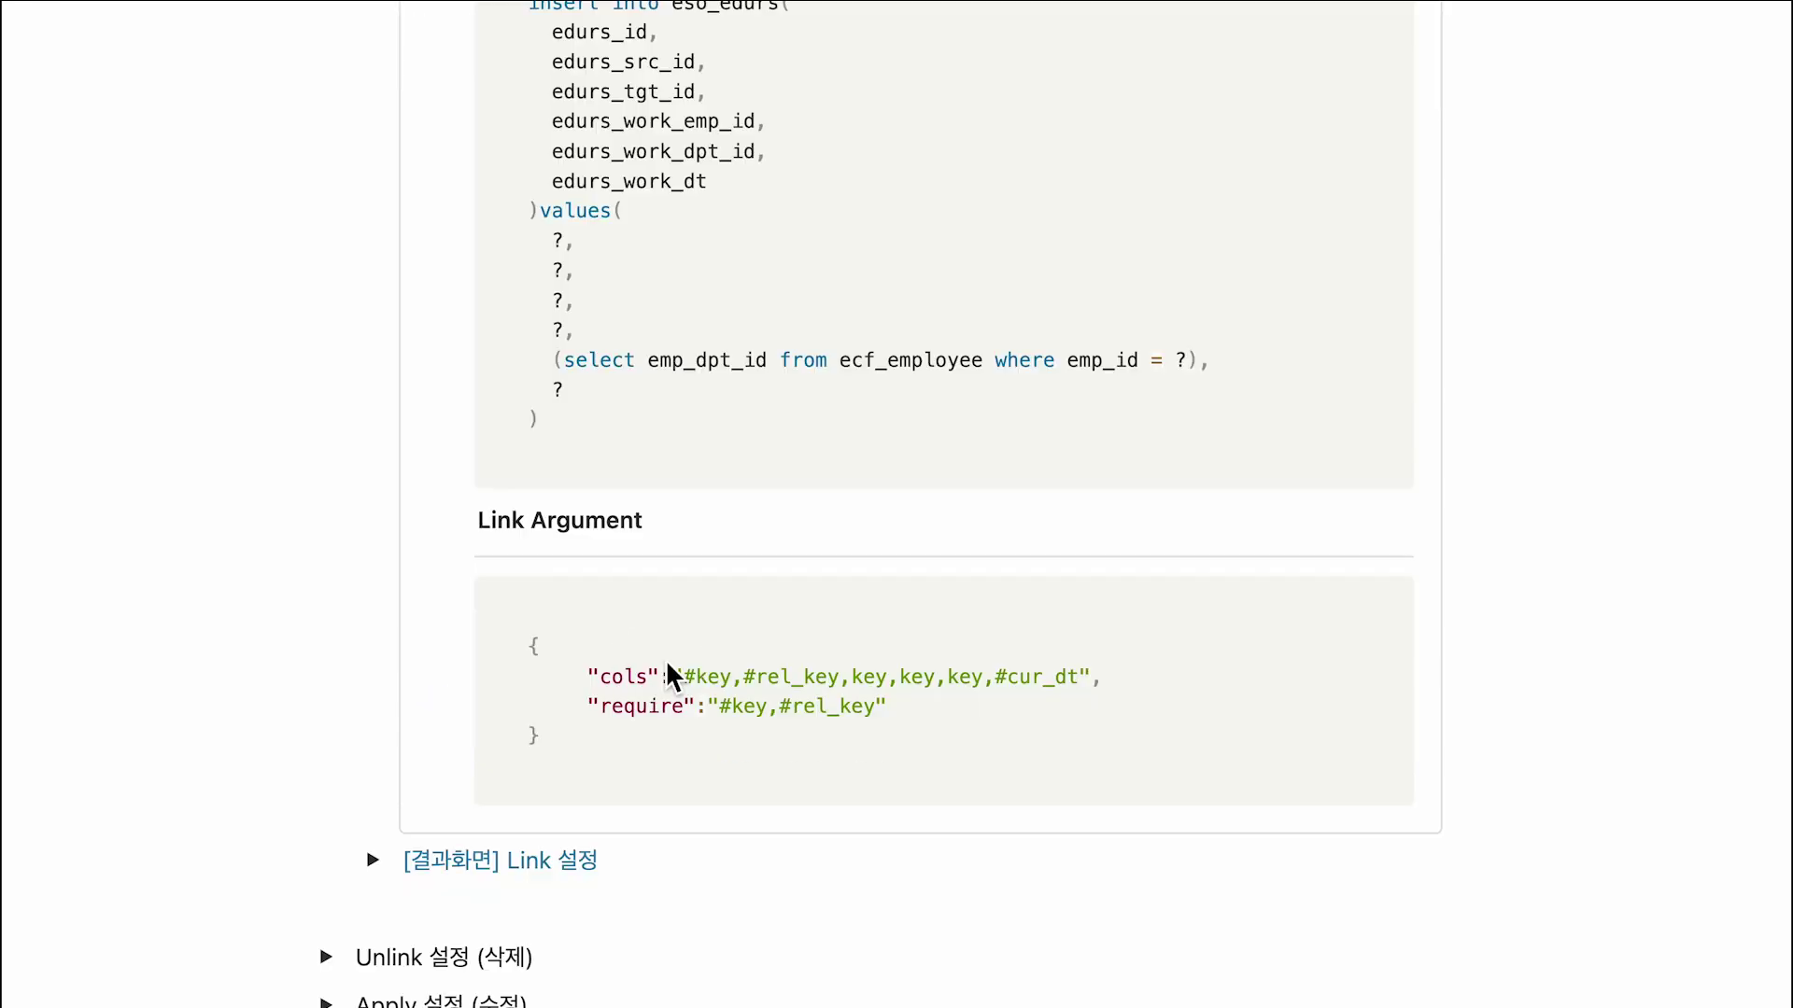
drag(665, 659, 999, 734)
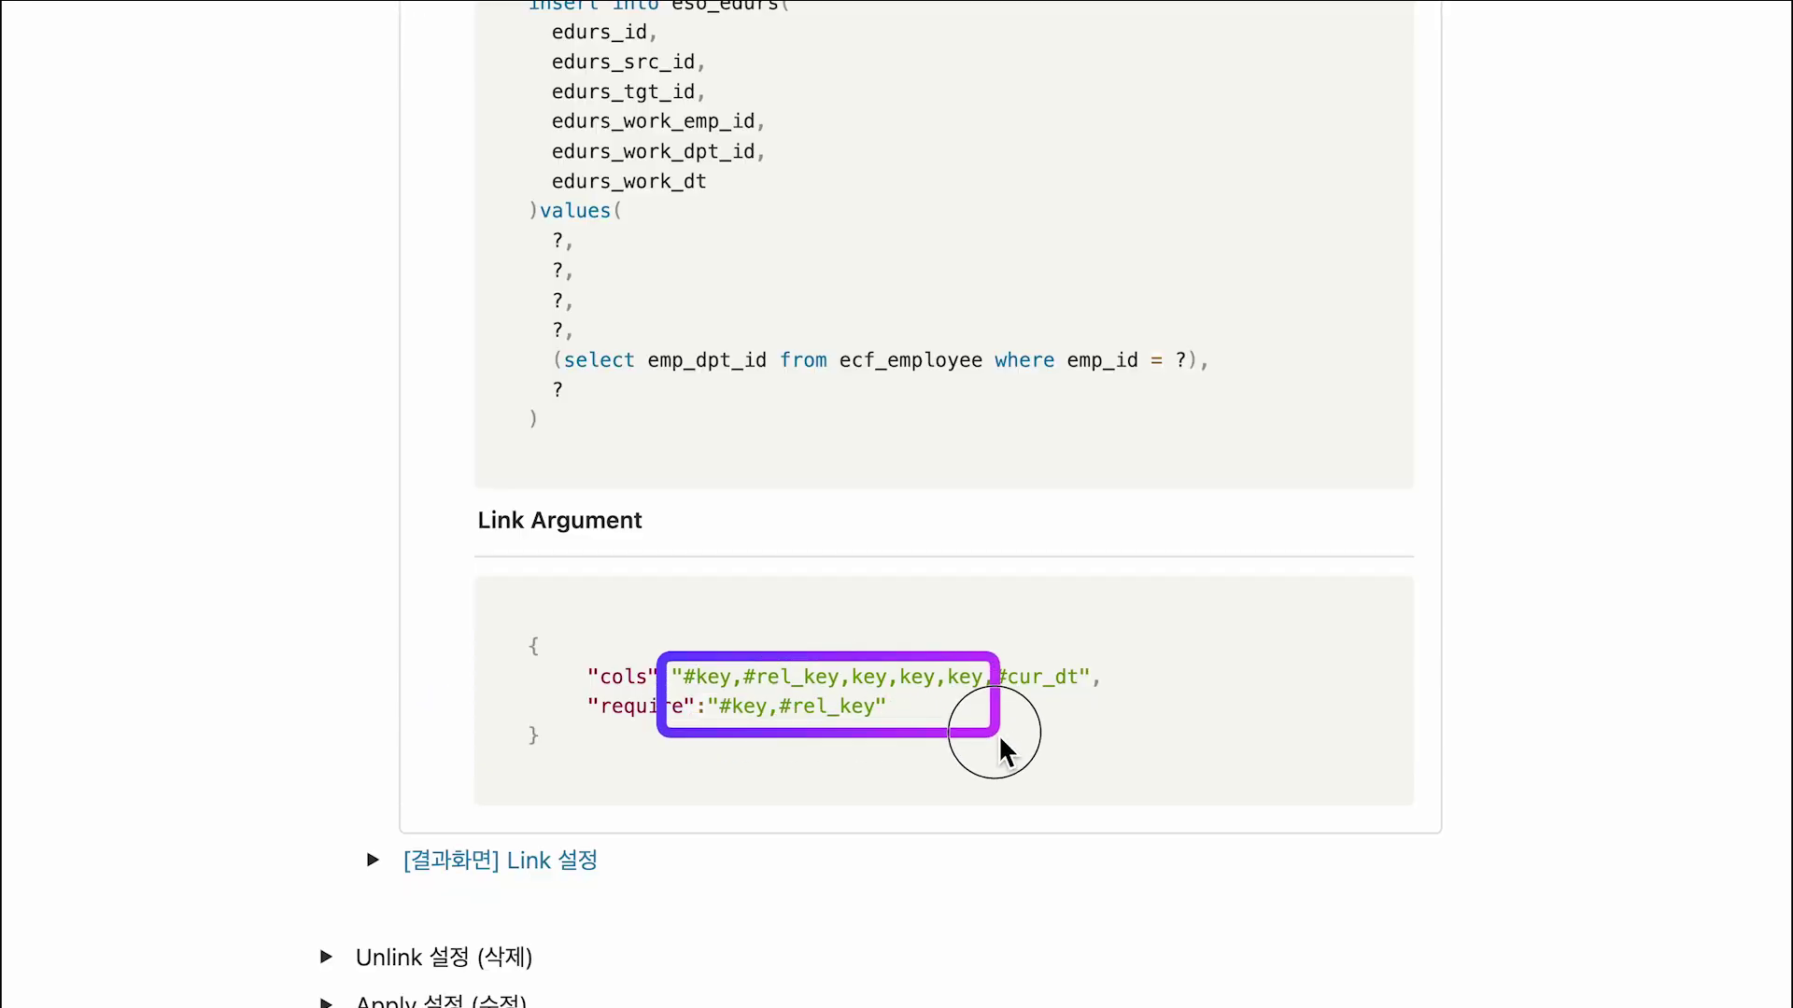
text(신규 생)
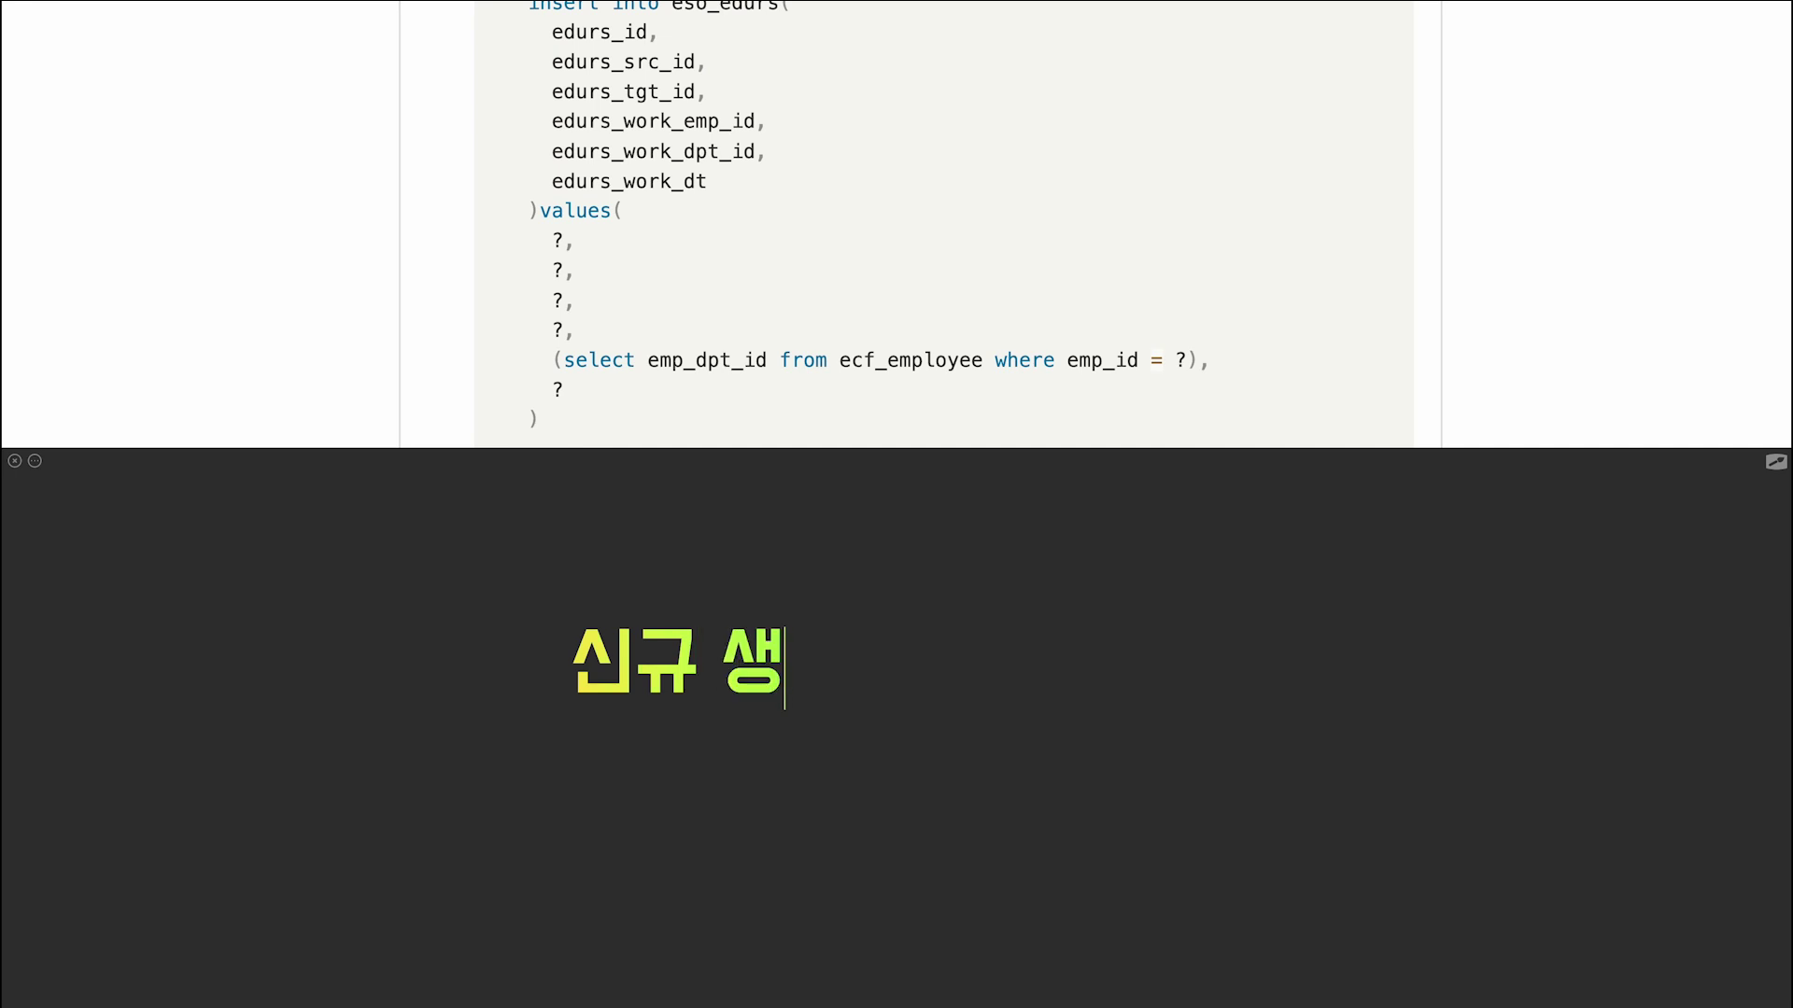
text(성이 필요한 경우)
key(Return)
text('#' )
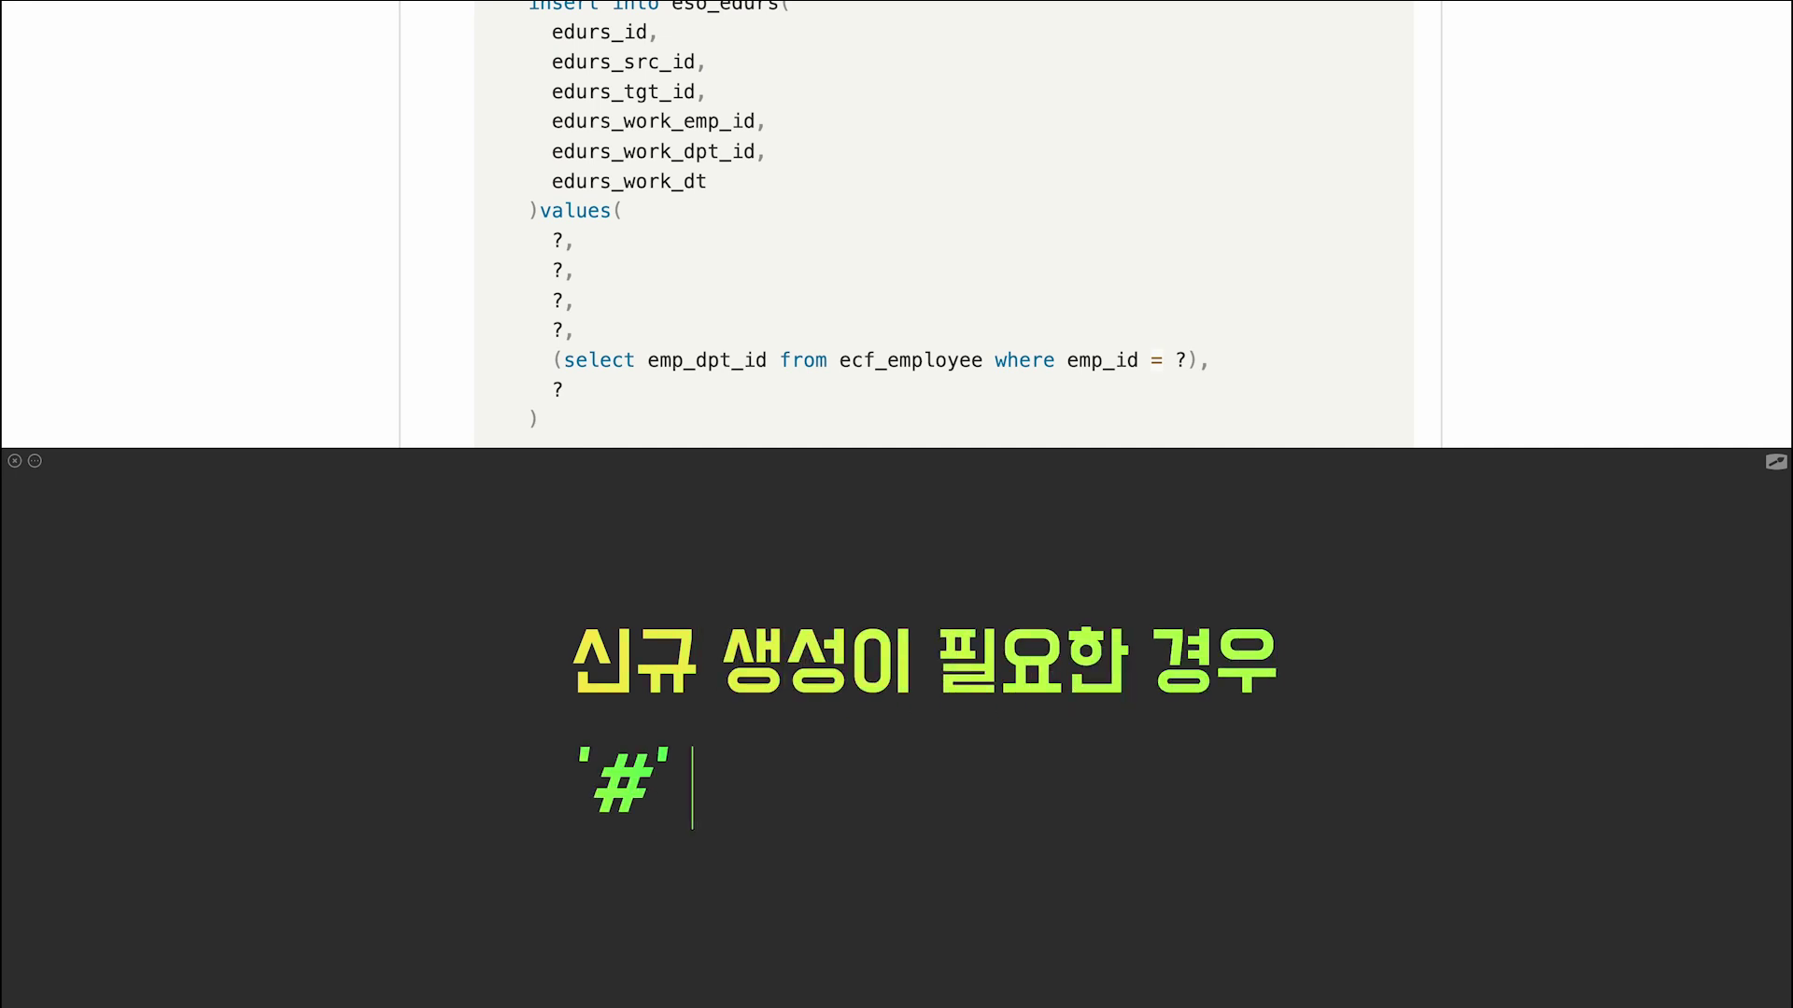
text(← ID 자동 ㅅ)
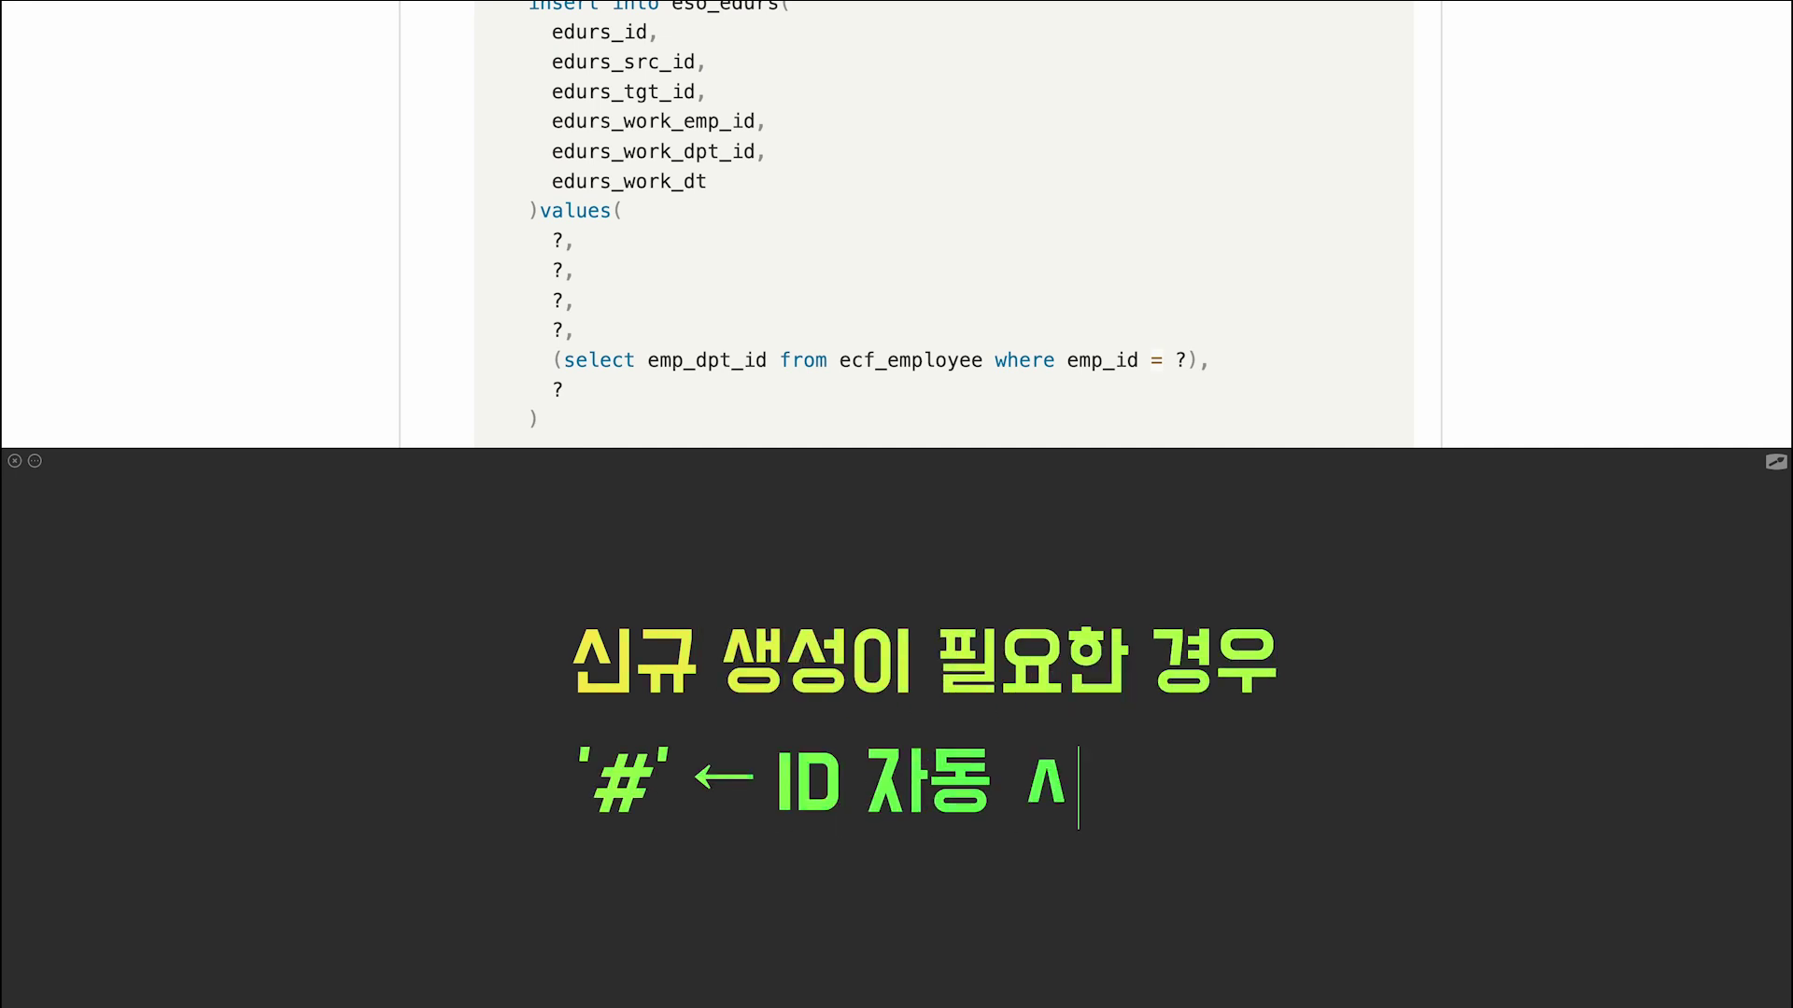
key(BackSpace)
text(신규 생성!)
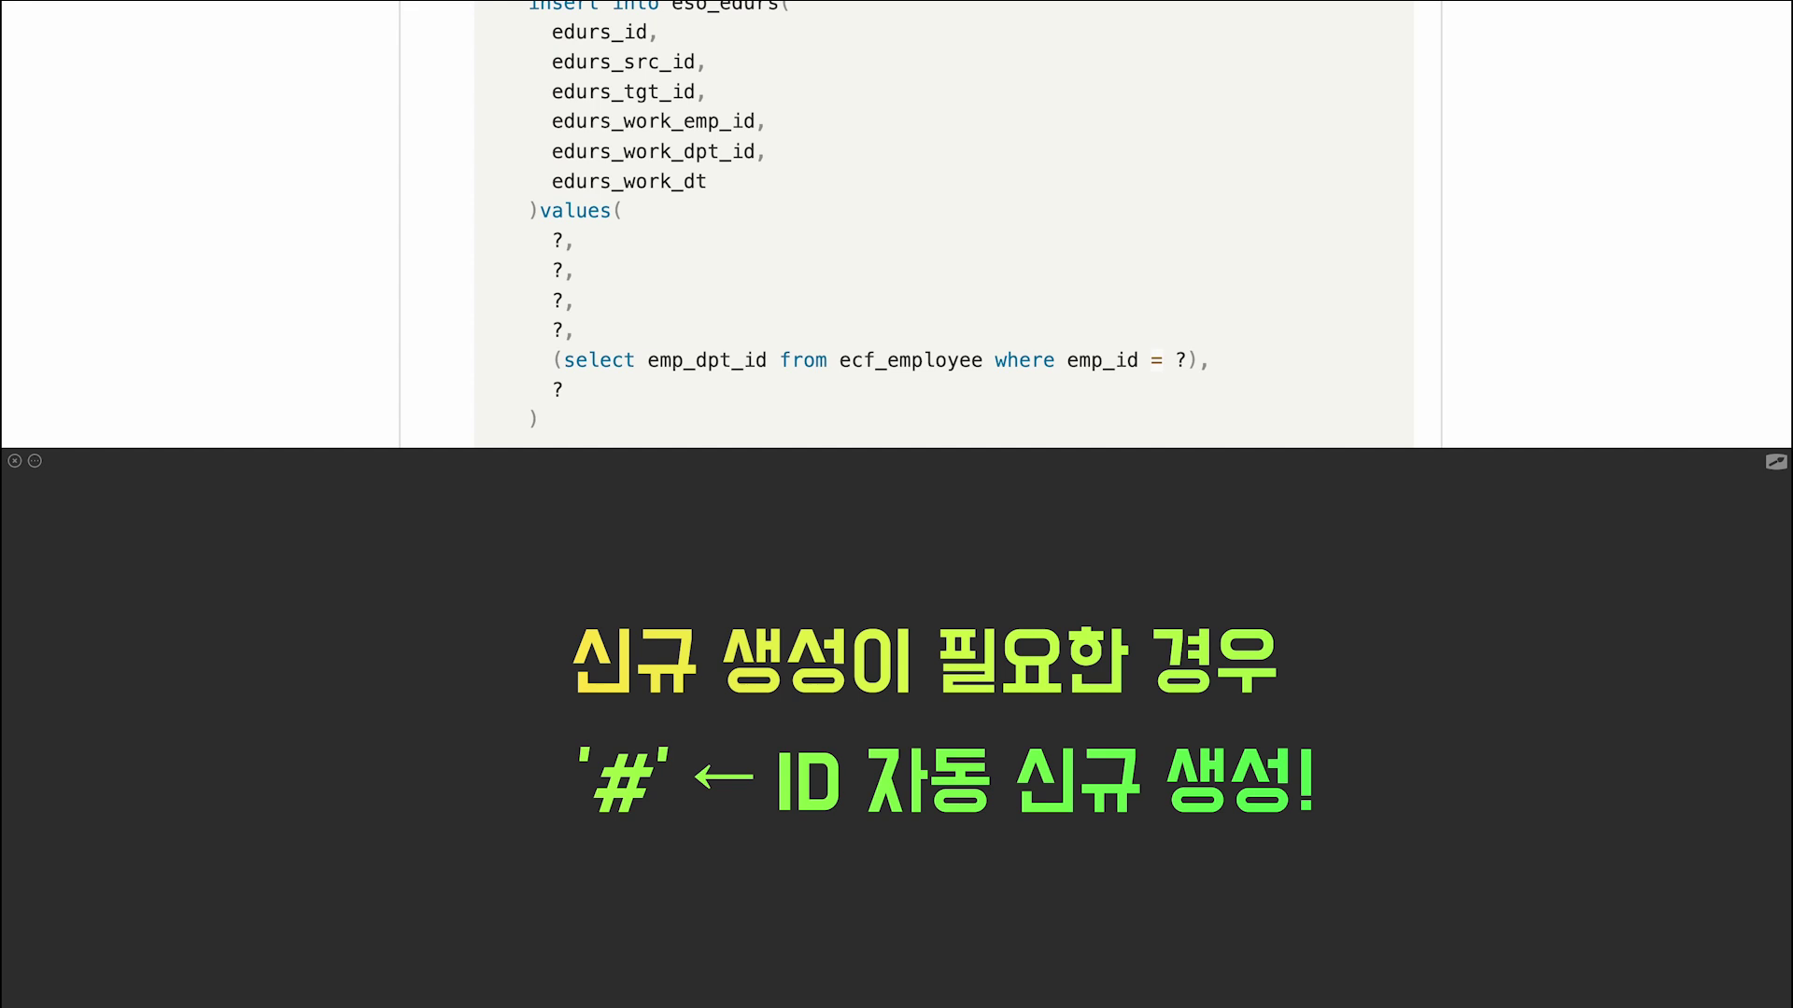
key(ctrl+a)
text(insert : # 사용)
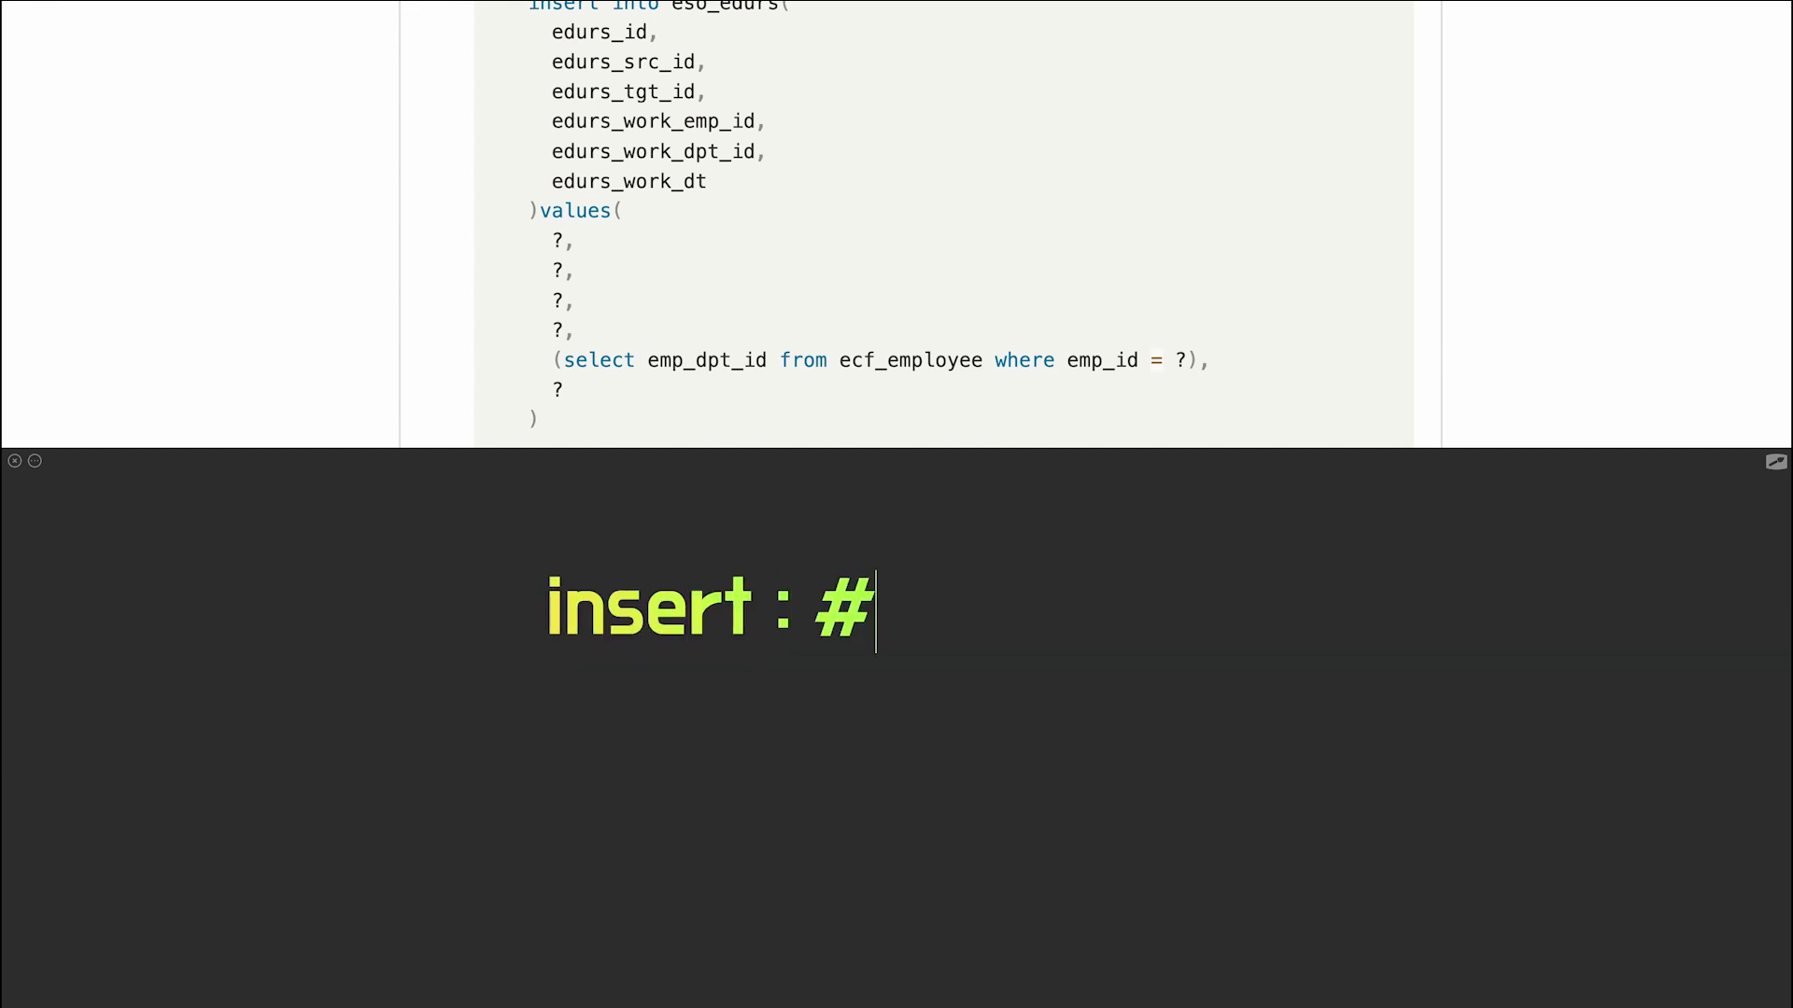
text(d)
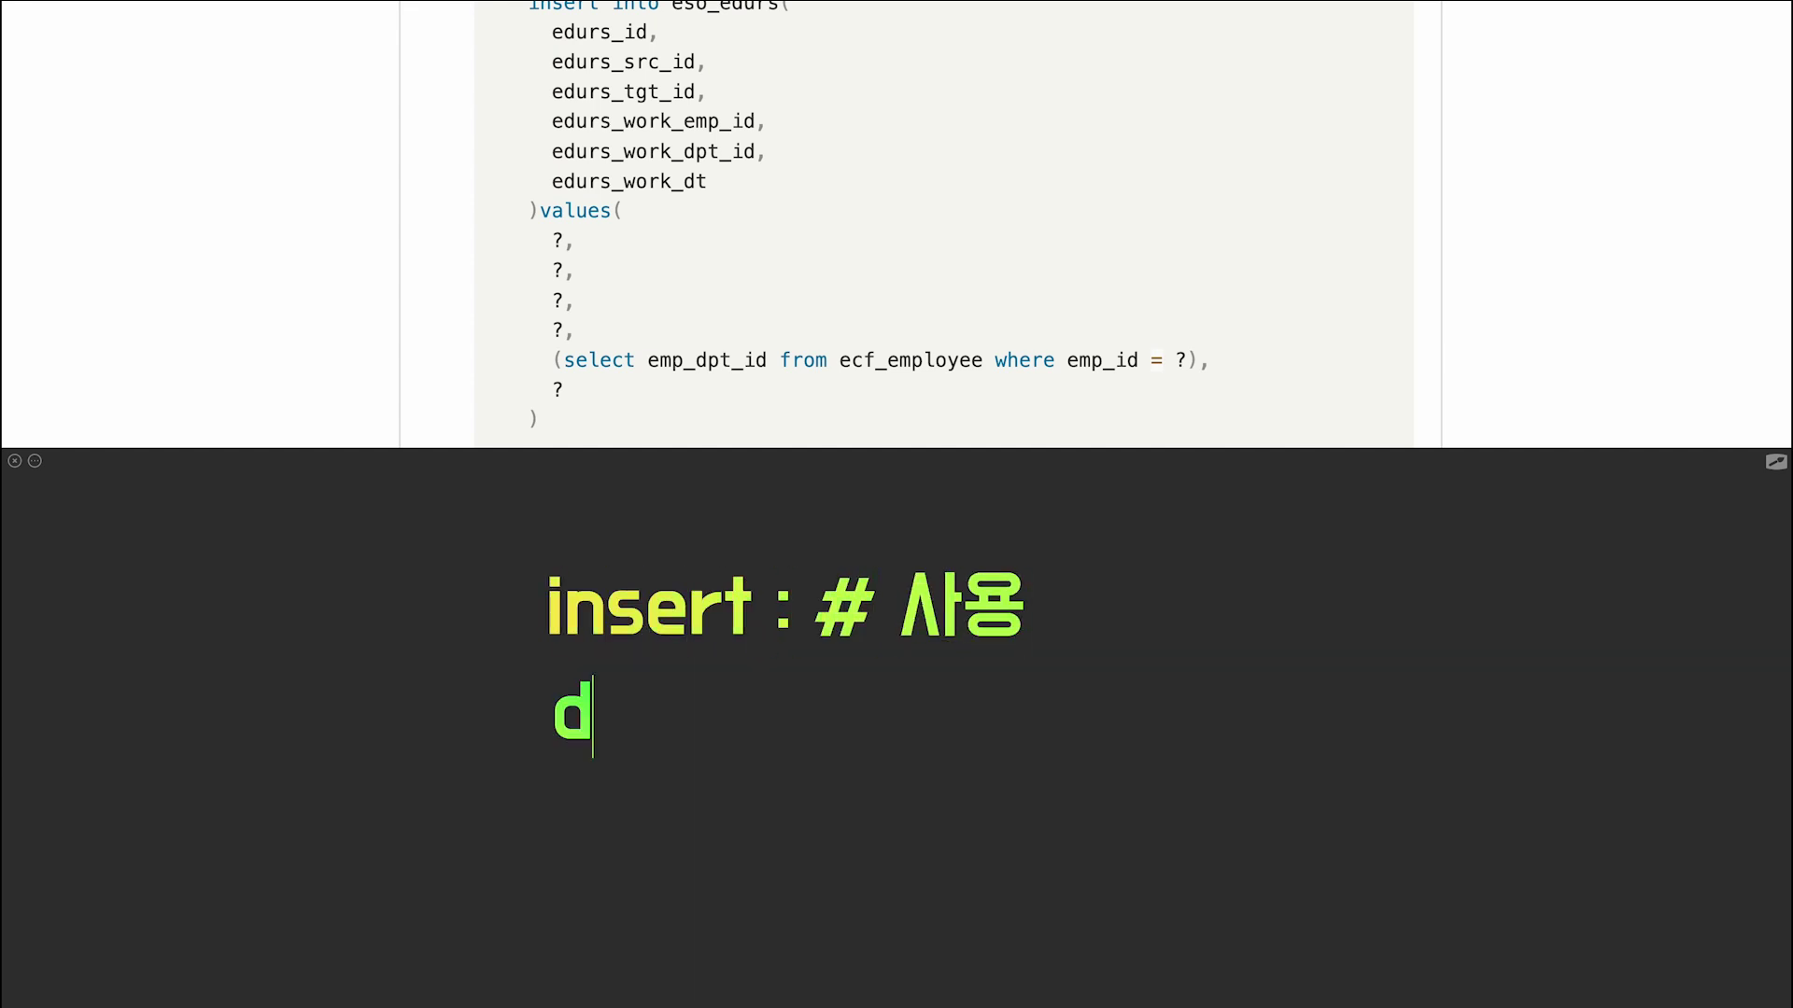
text(elete, update : # 사용 안함)
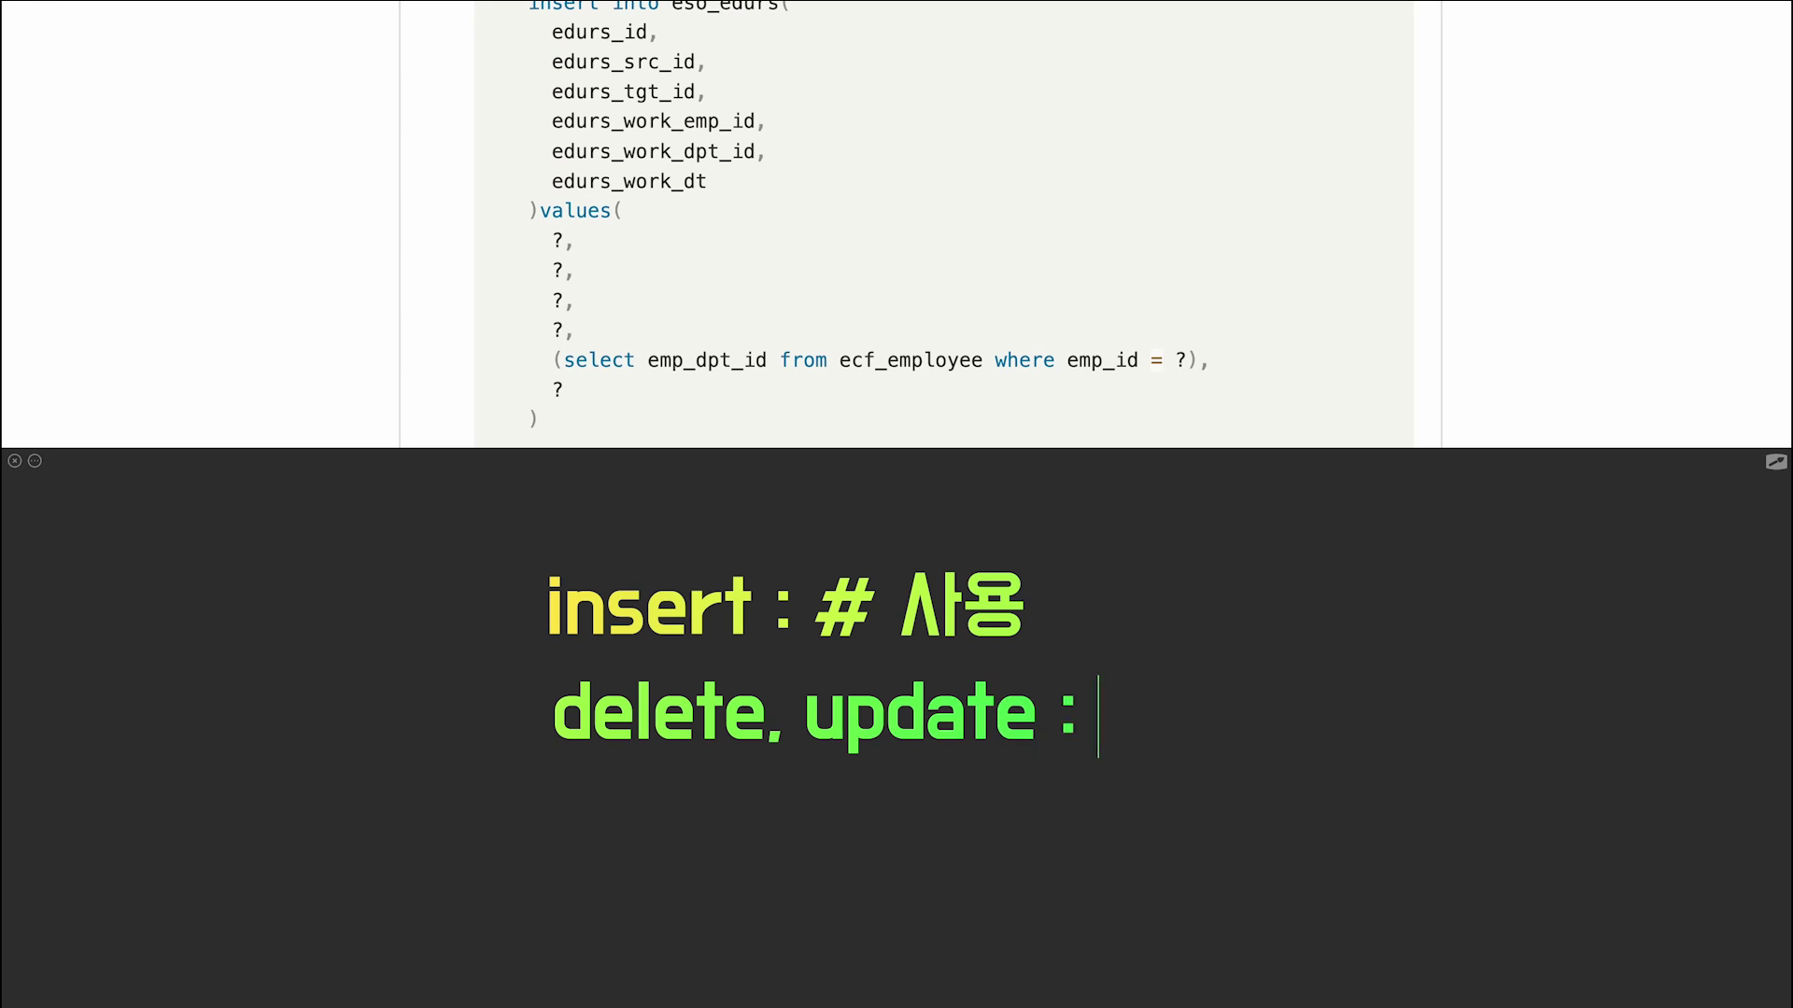
drag(530, 666, 1053, 766)
click(586, 840)
text(저장된 값 :   )
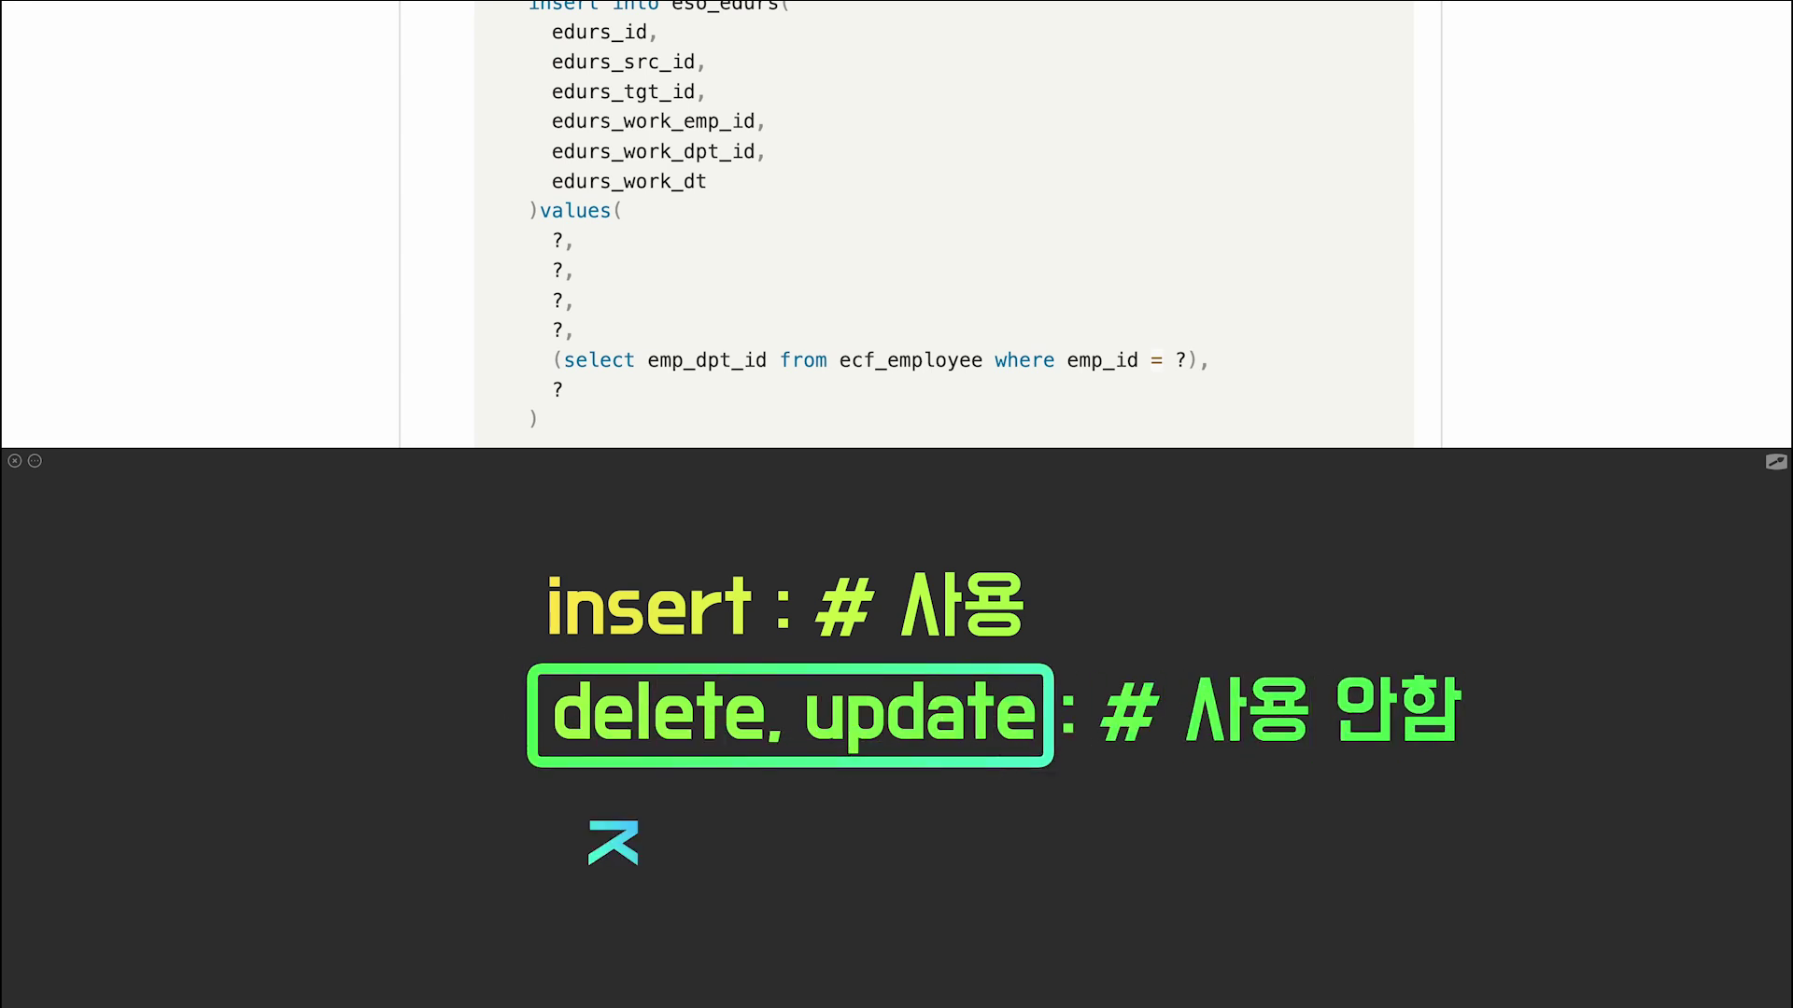
text(수정, 삭제!)
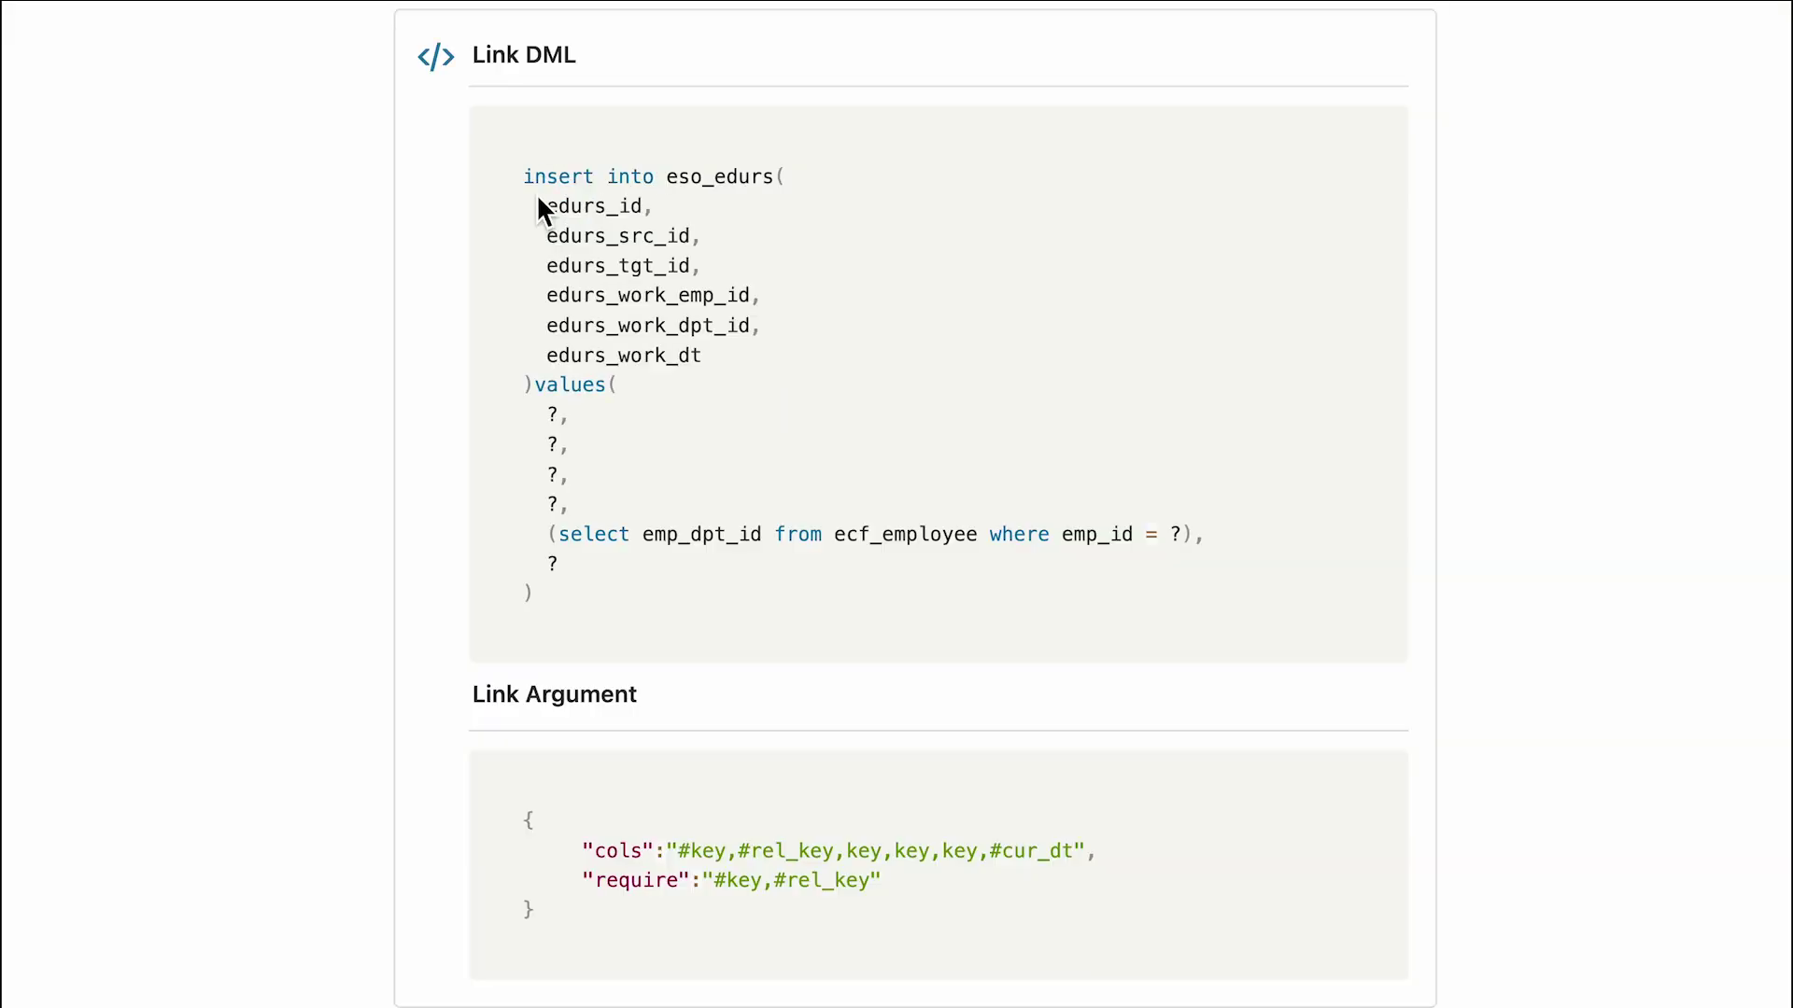
drag(536, 192, 663, 226)
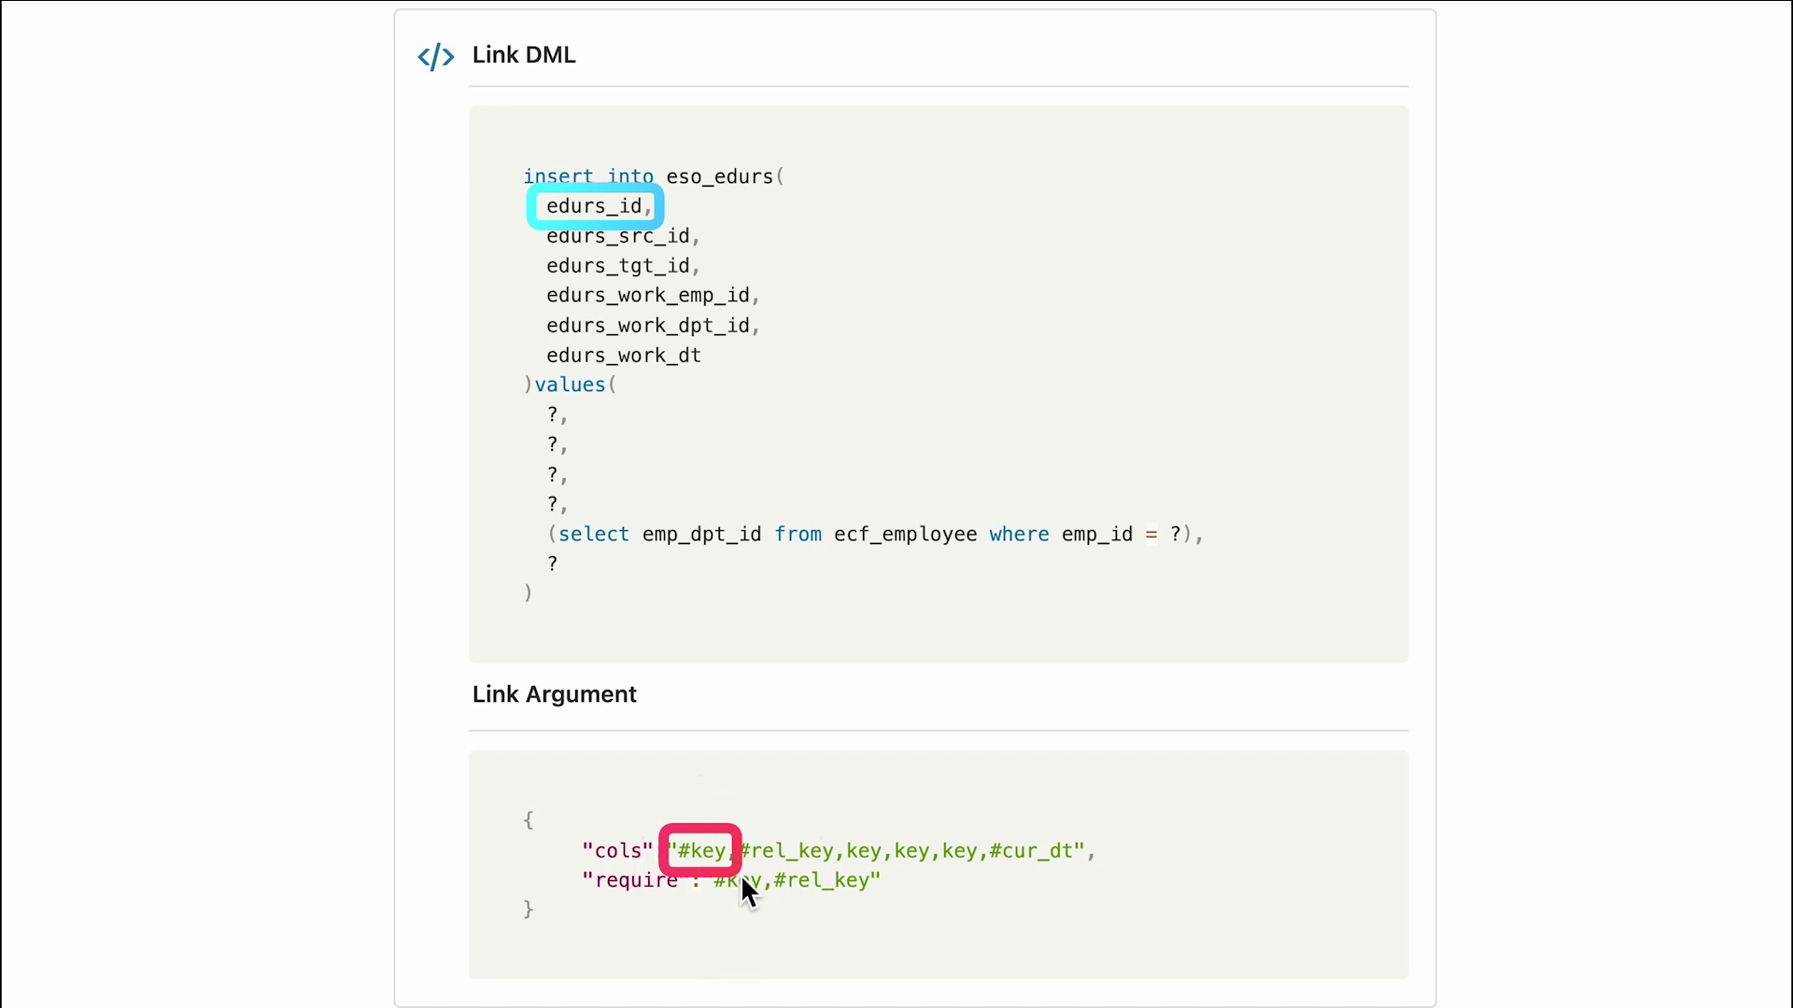
Work through the 연결(SQL) grid rows, entering the notes '사용자 계정 ID' and '부서 조회'.
drag(536, 222, 695, 254)
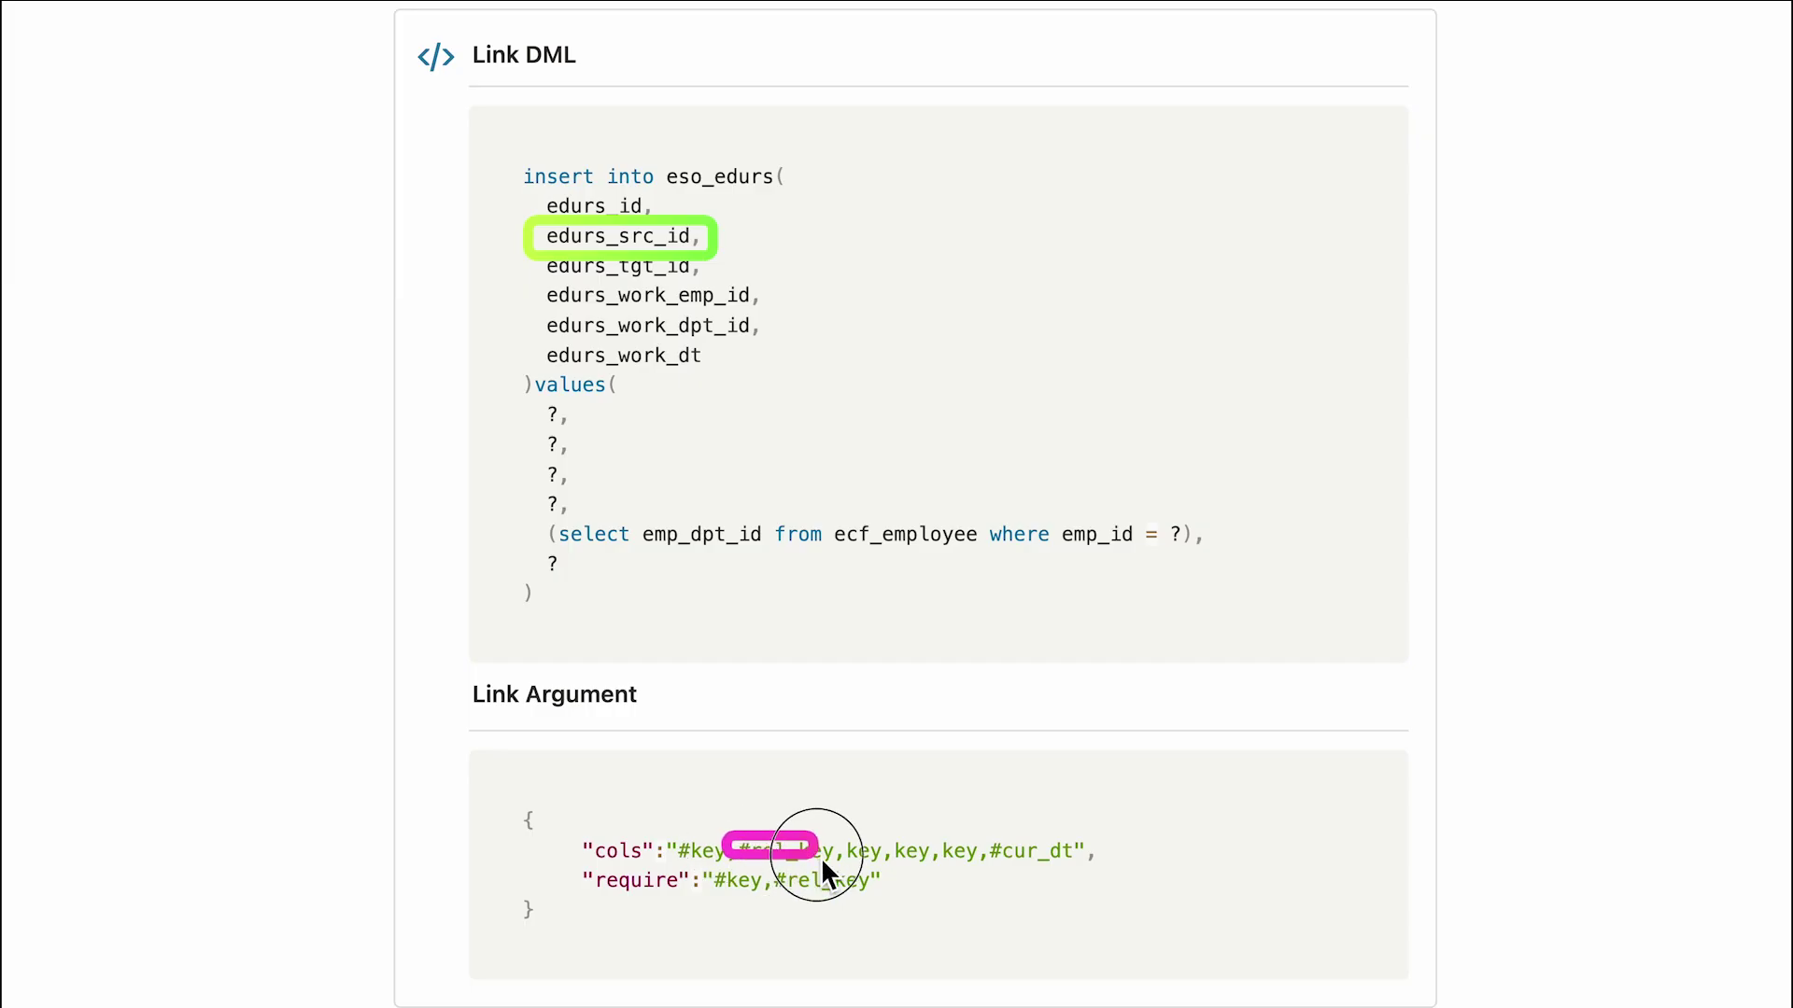
drag(725, 834, 850, 870)
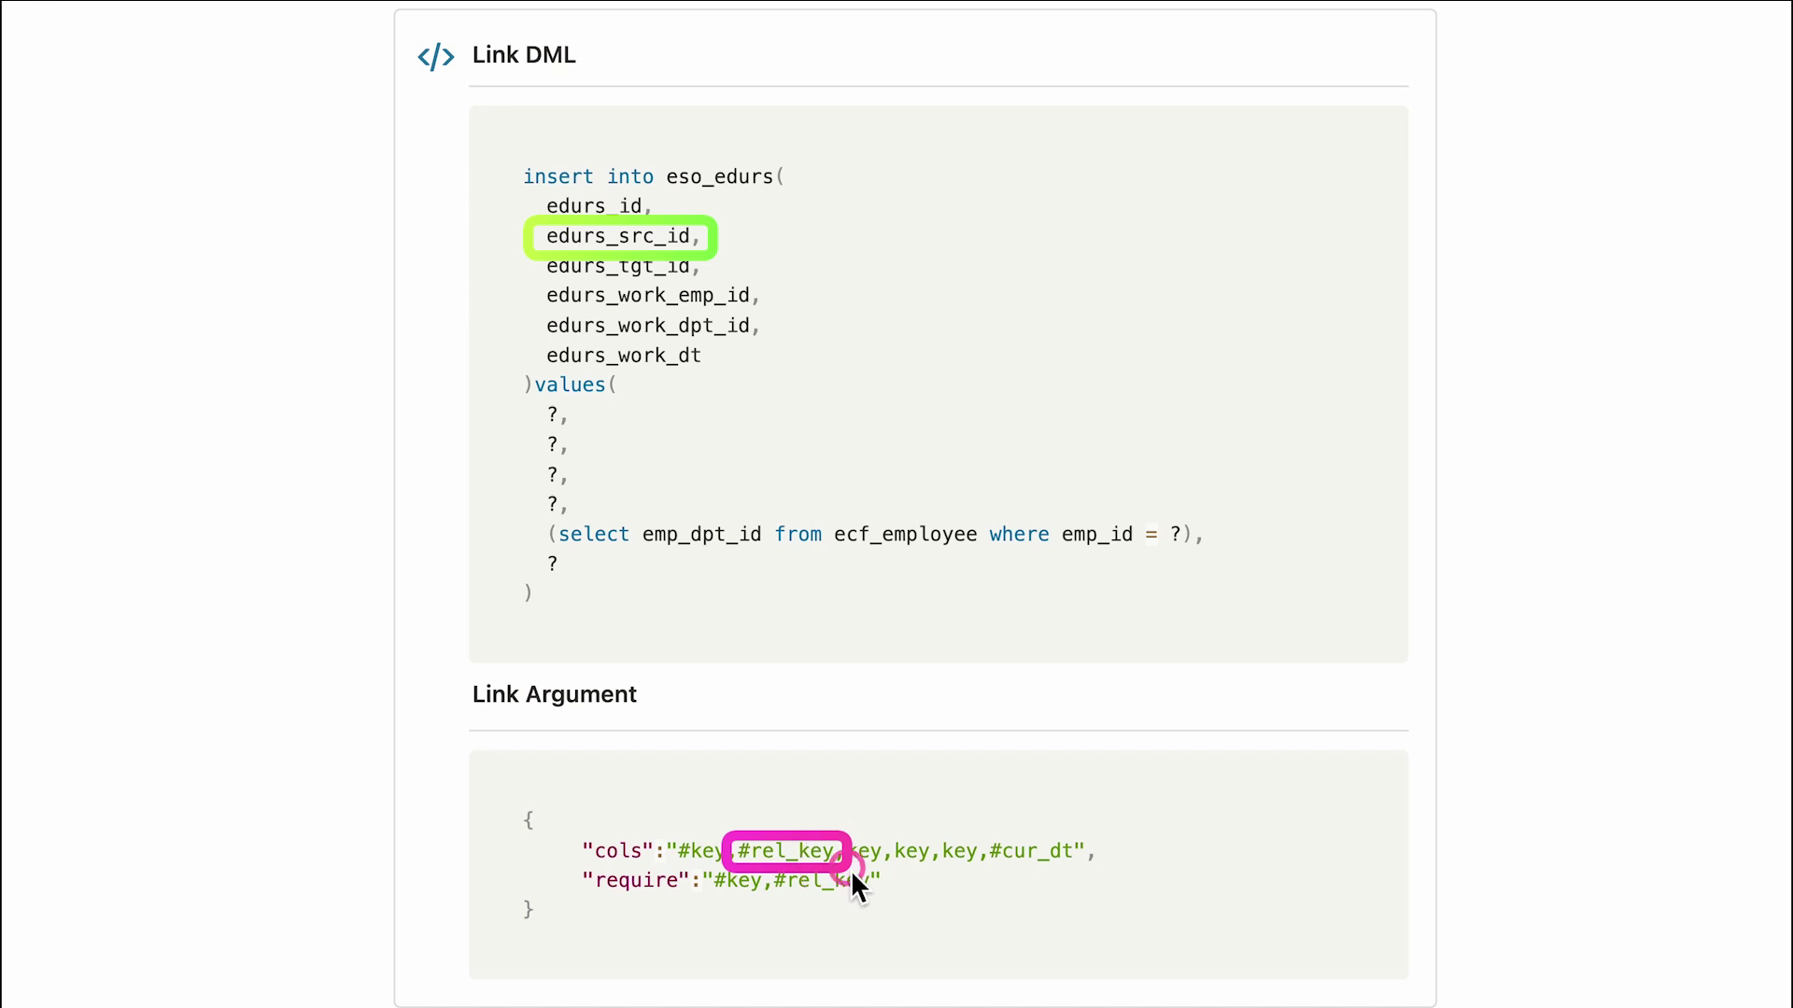
drag(532, 248, 706, 286)
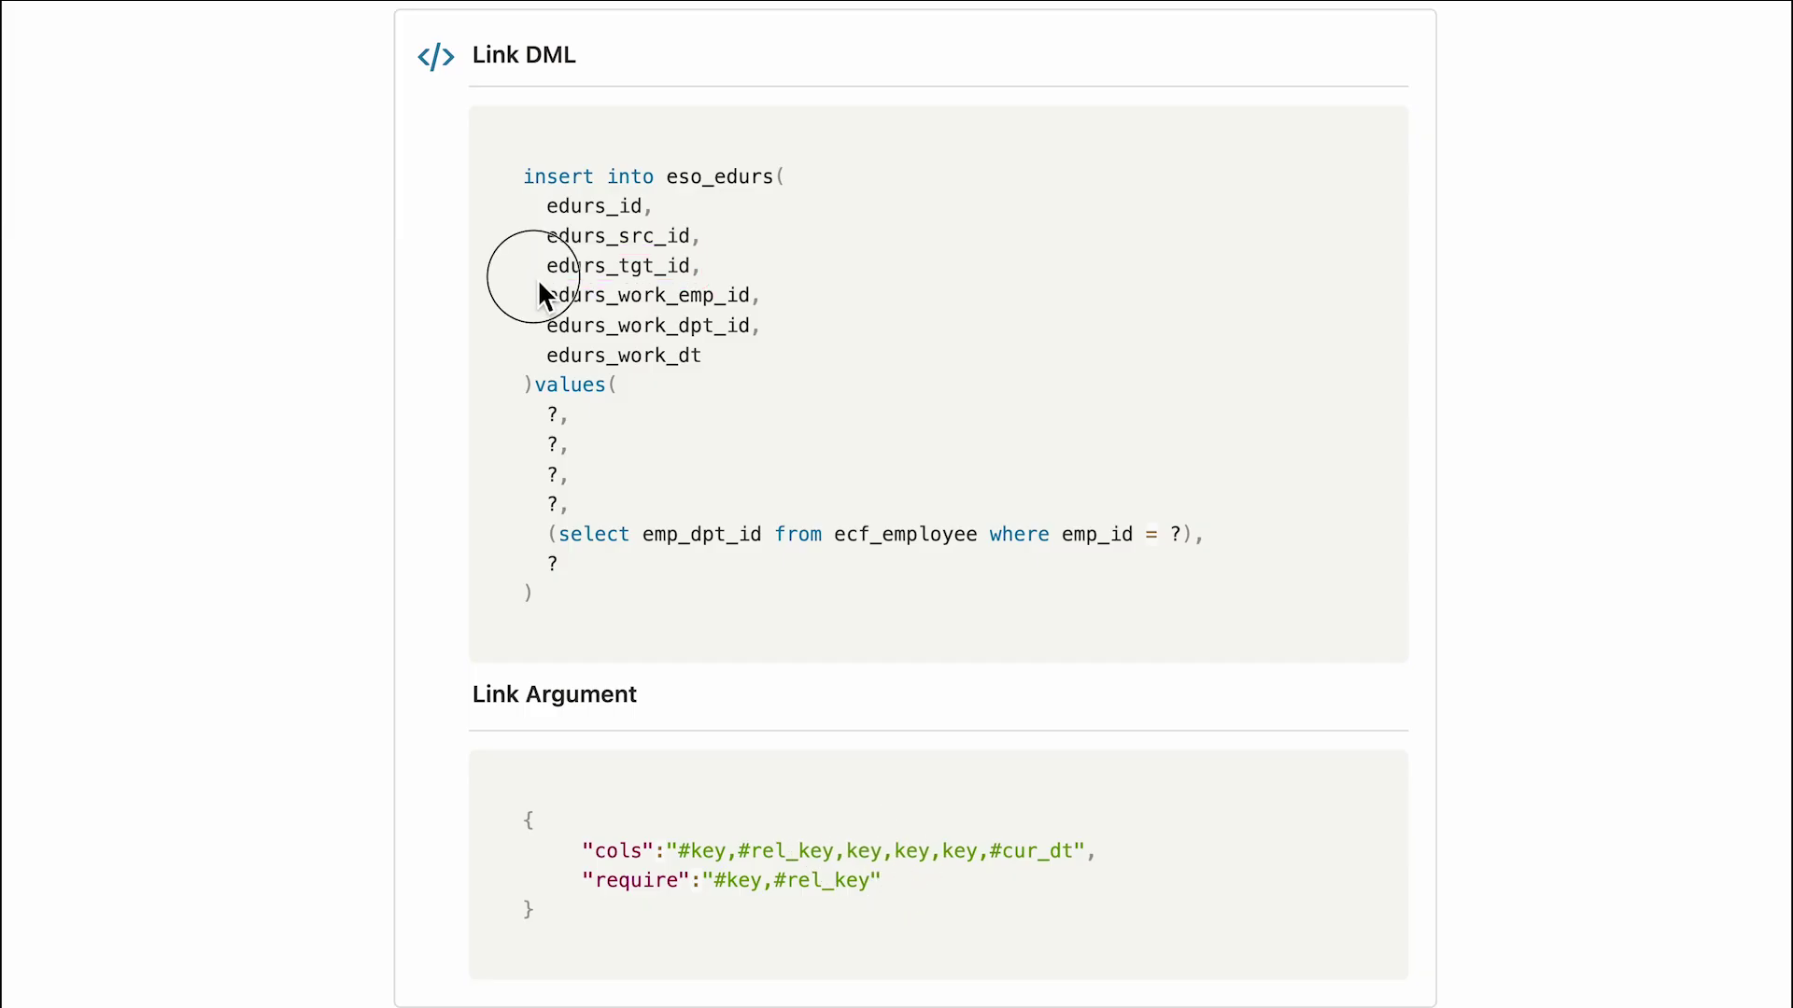
mouse_move(536, 278)
mouse_down()
mouse_move(714, 285)
mouse_move(769, 311)
mouse_up()
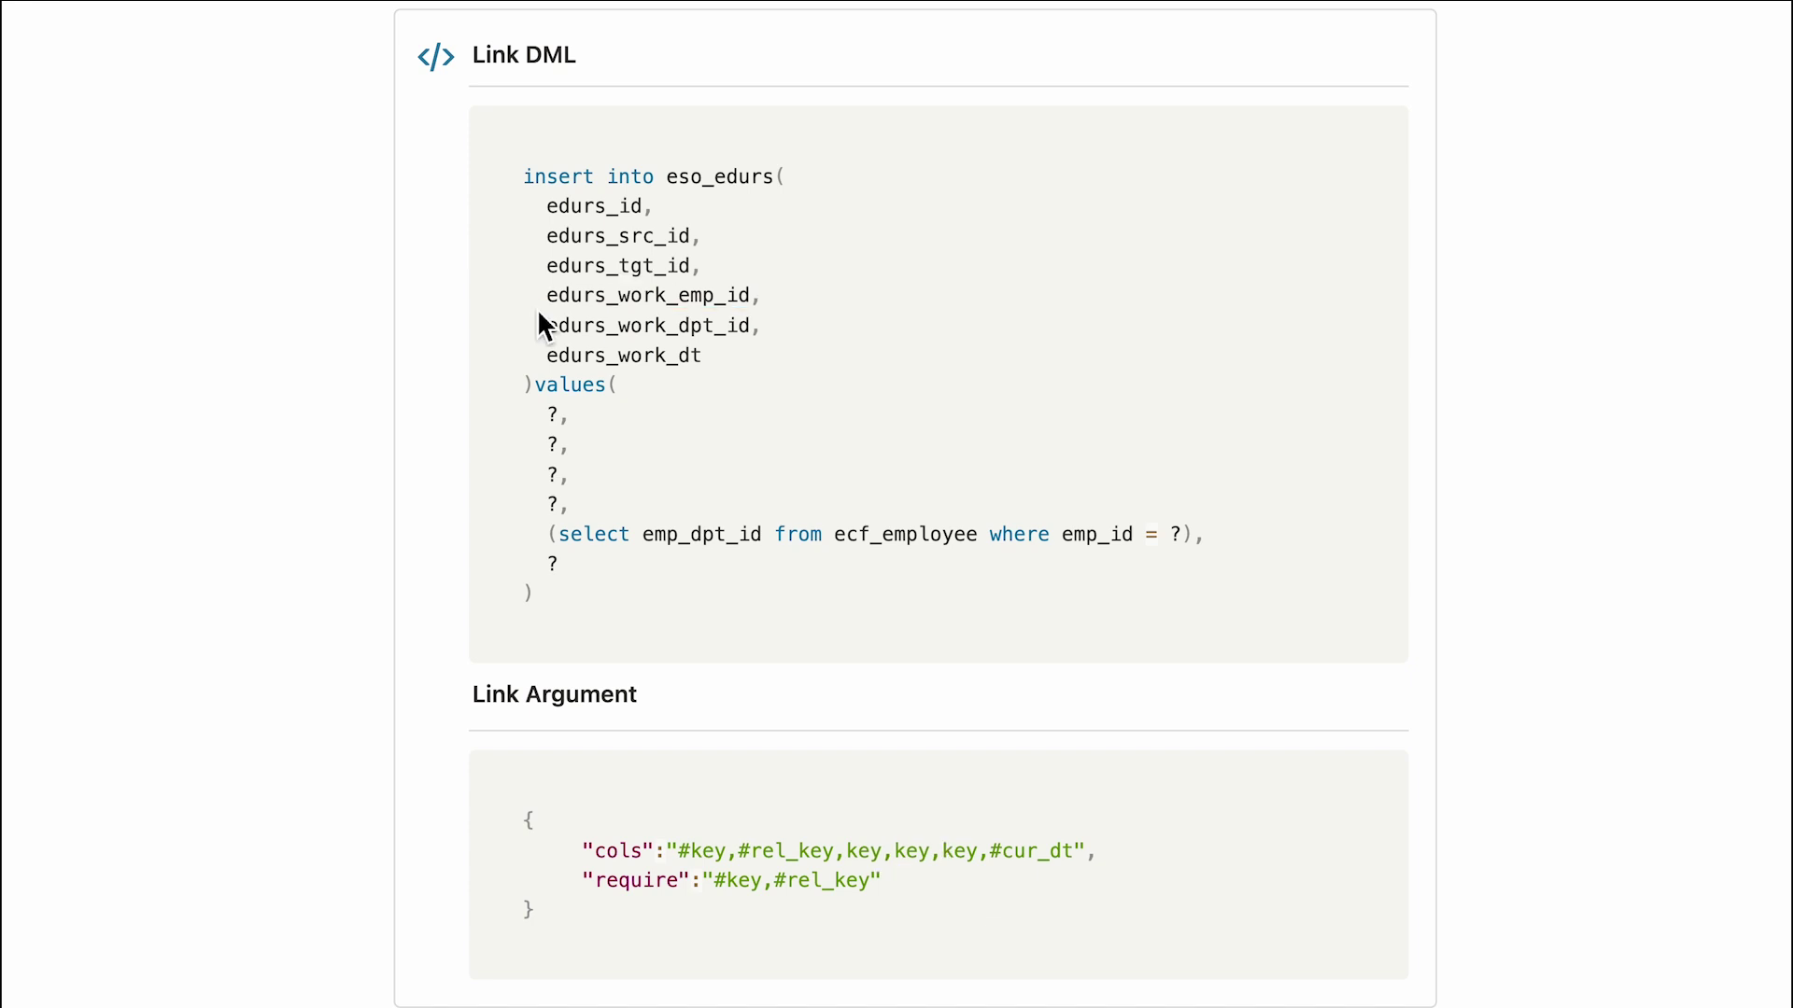
drag(534, 308, 776, 346)
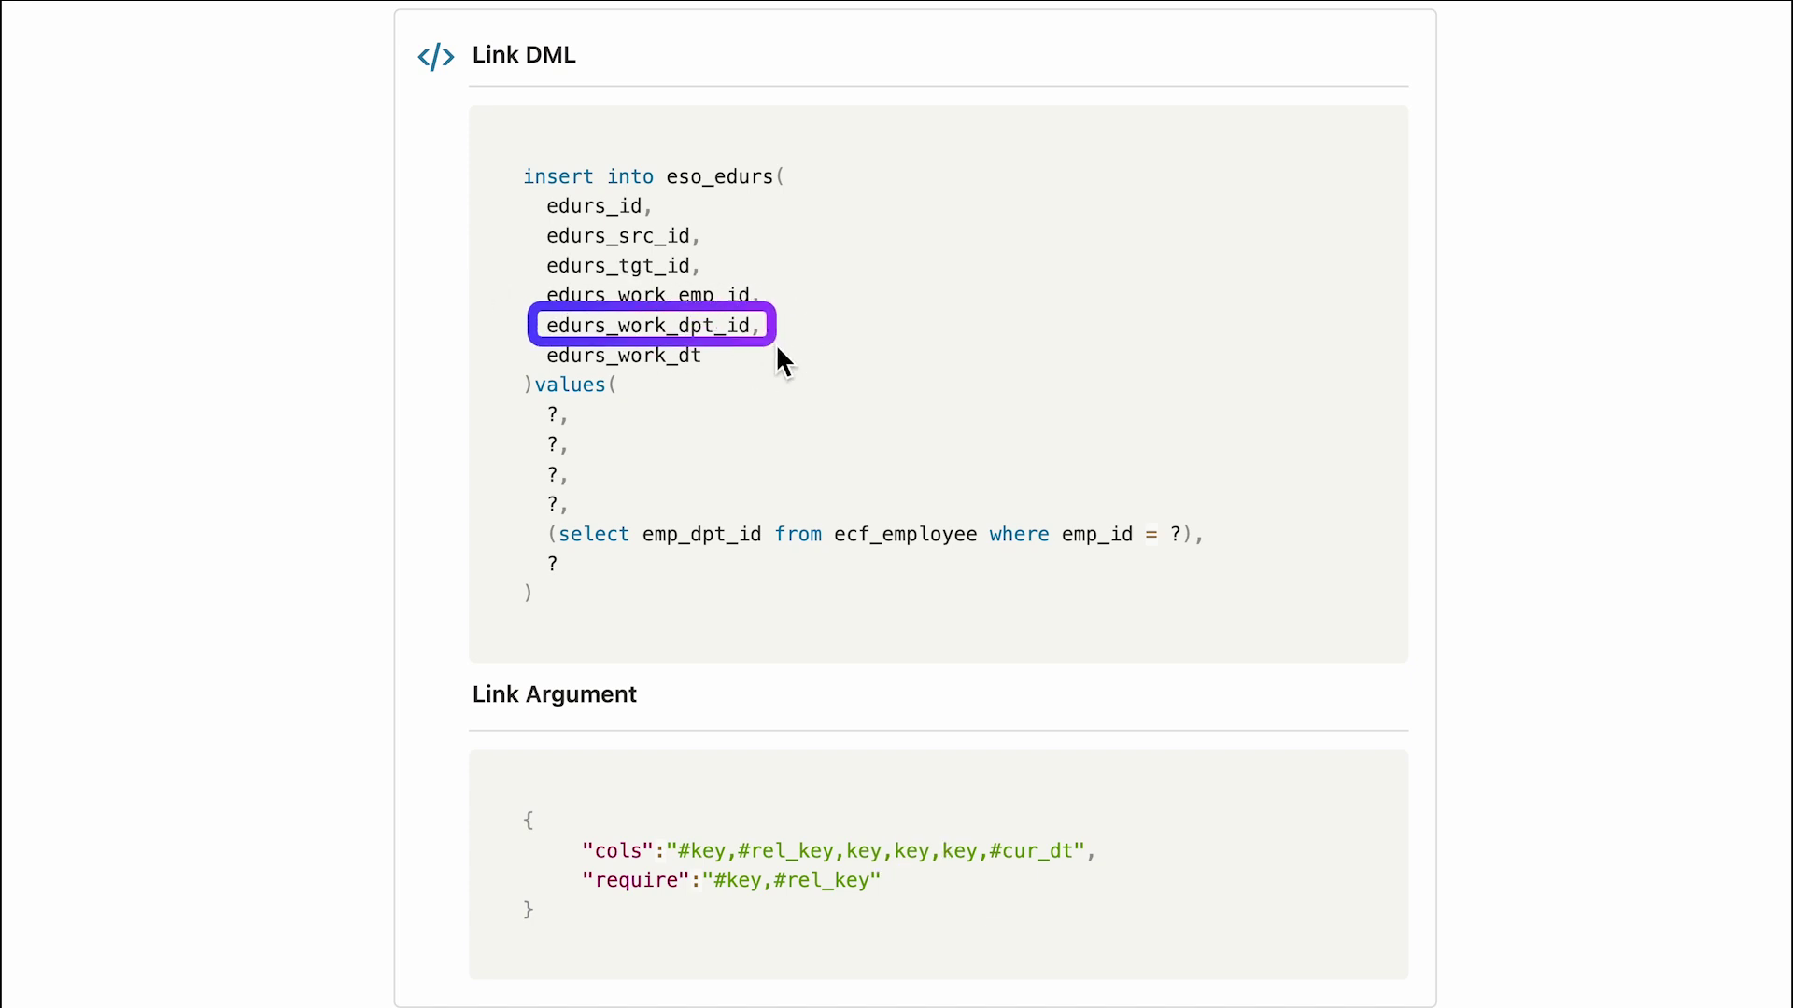
drag(1201, 465, 1171, 518)
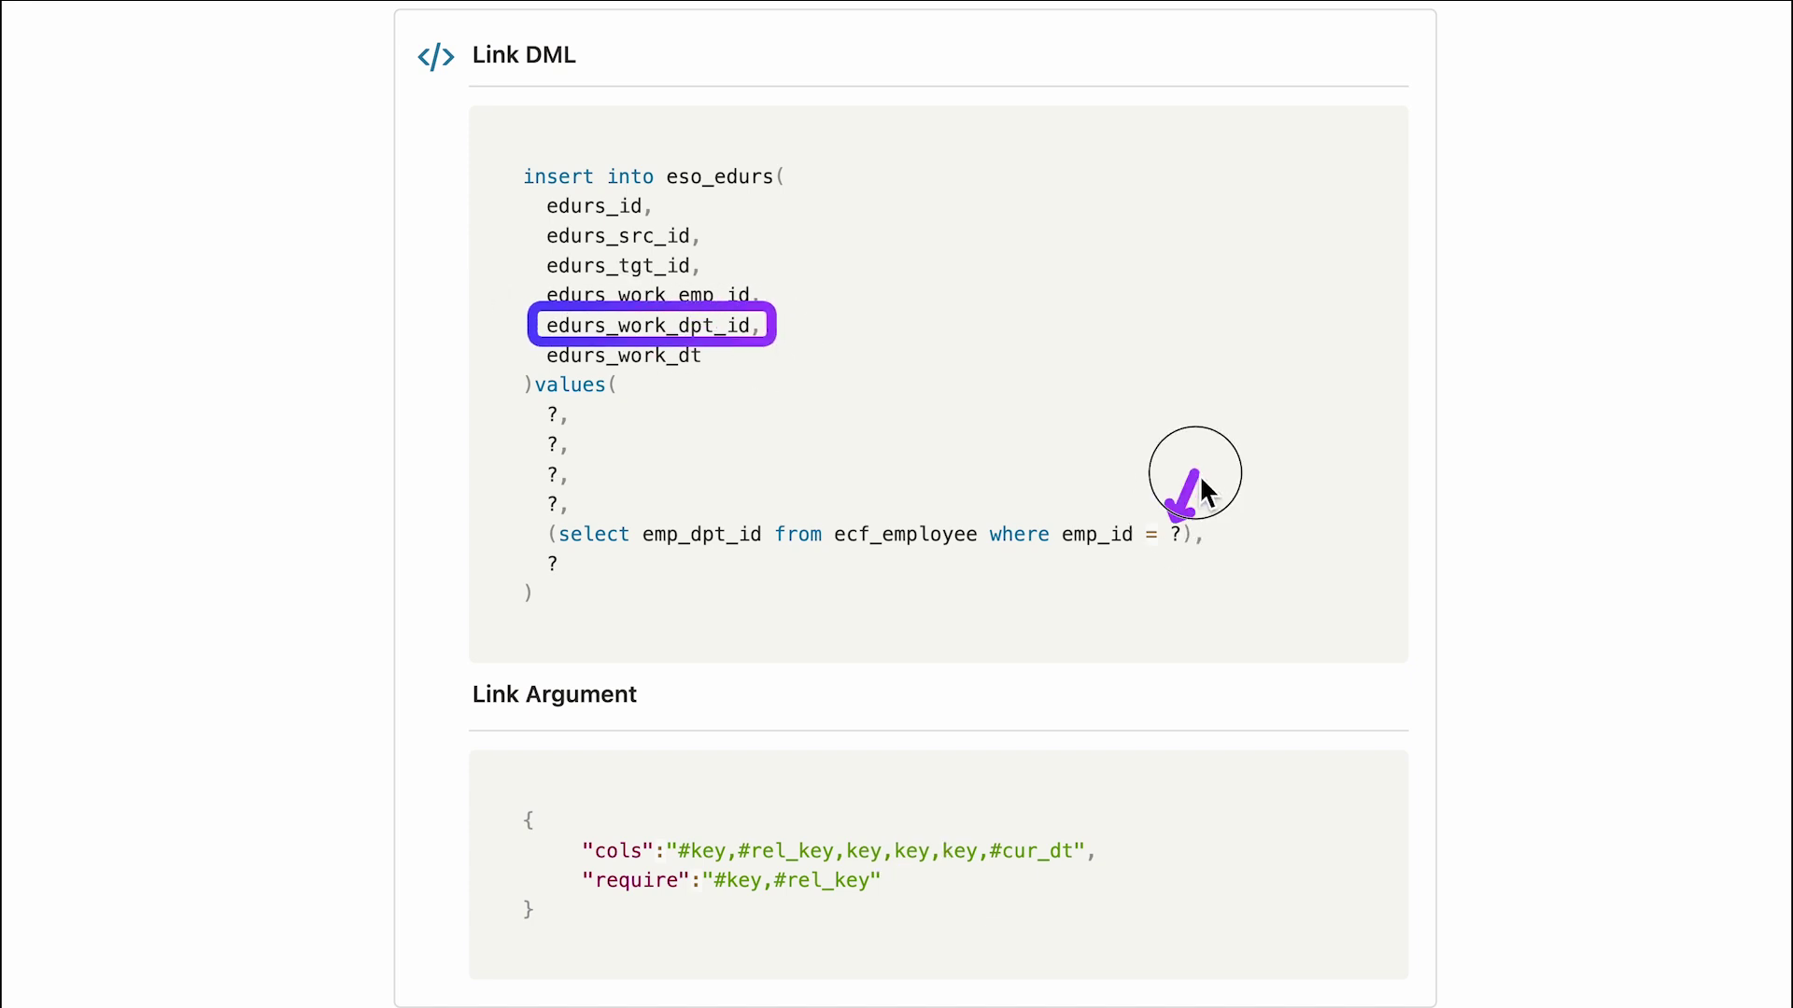
text(사용자 계정 ID)
click(1178, 545)
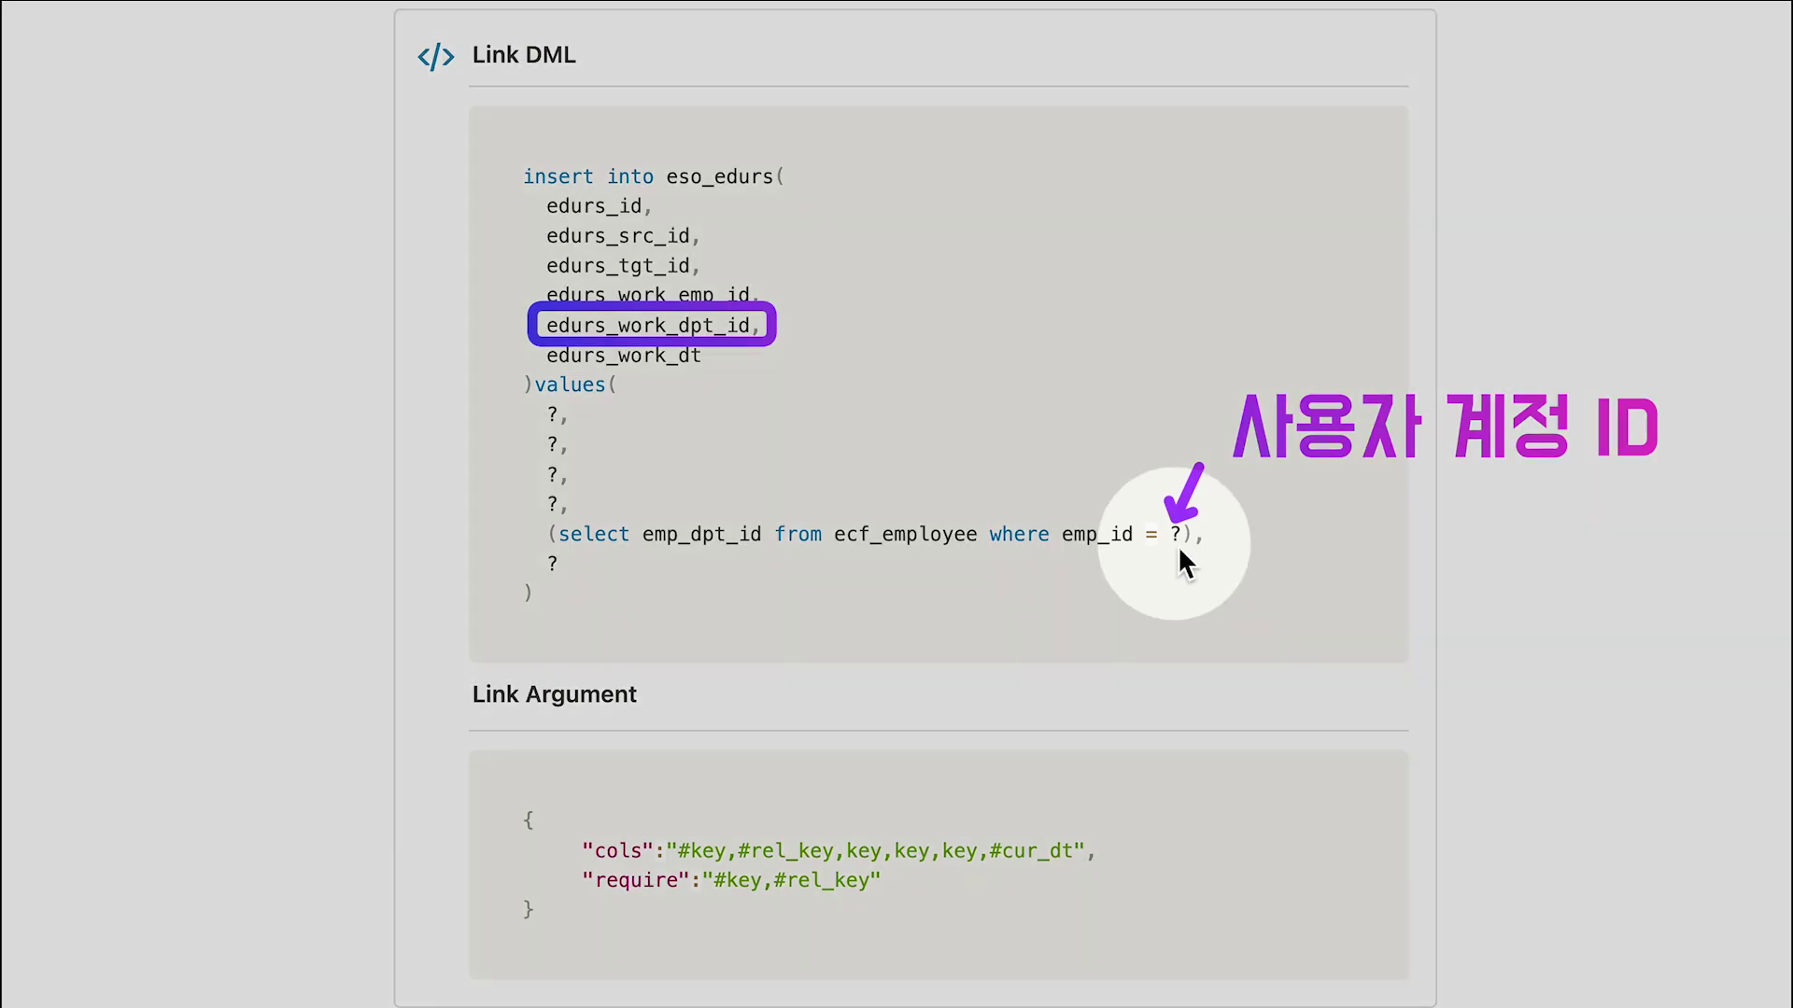
drag(628, 516, 777, 563)
text(부서 조회)
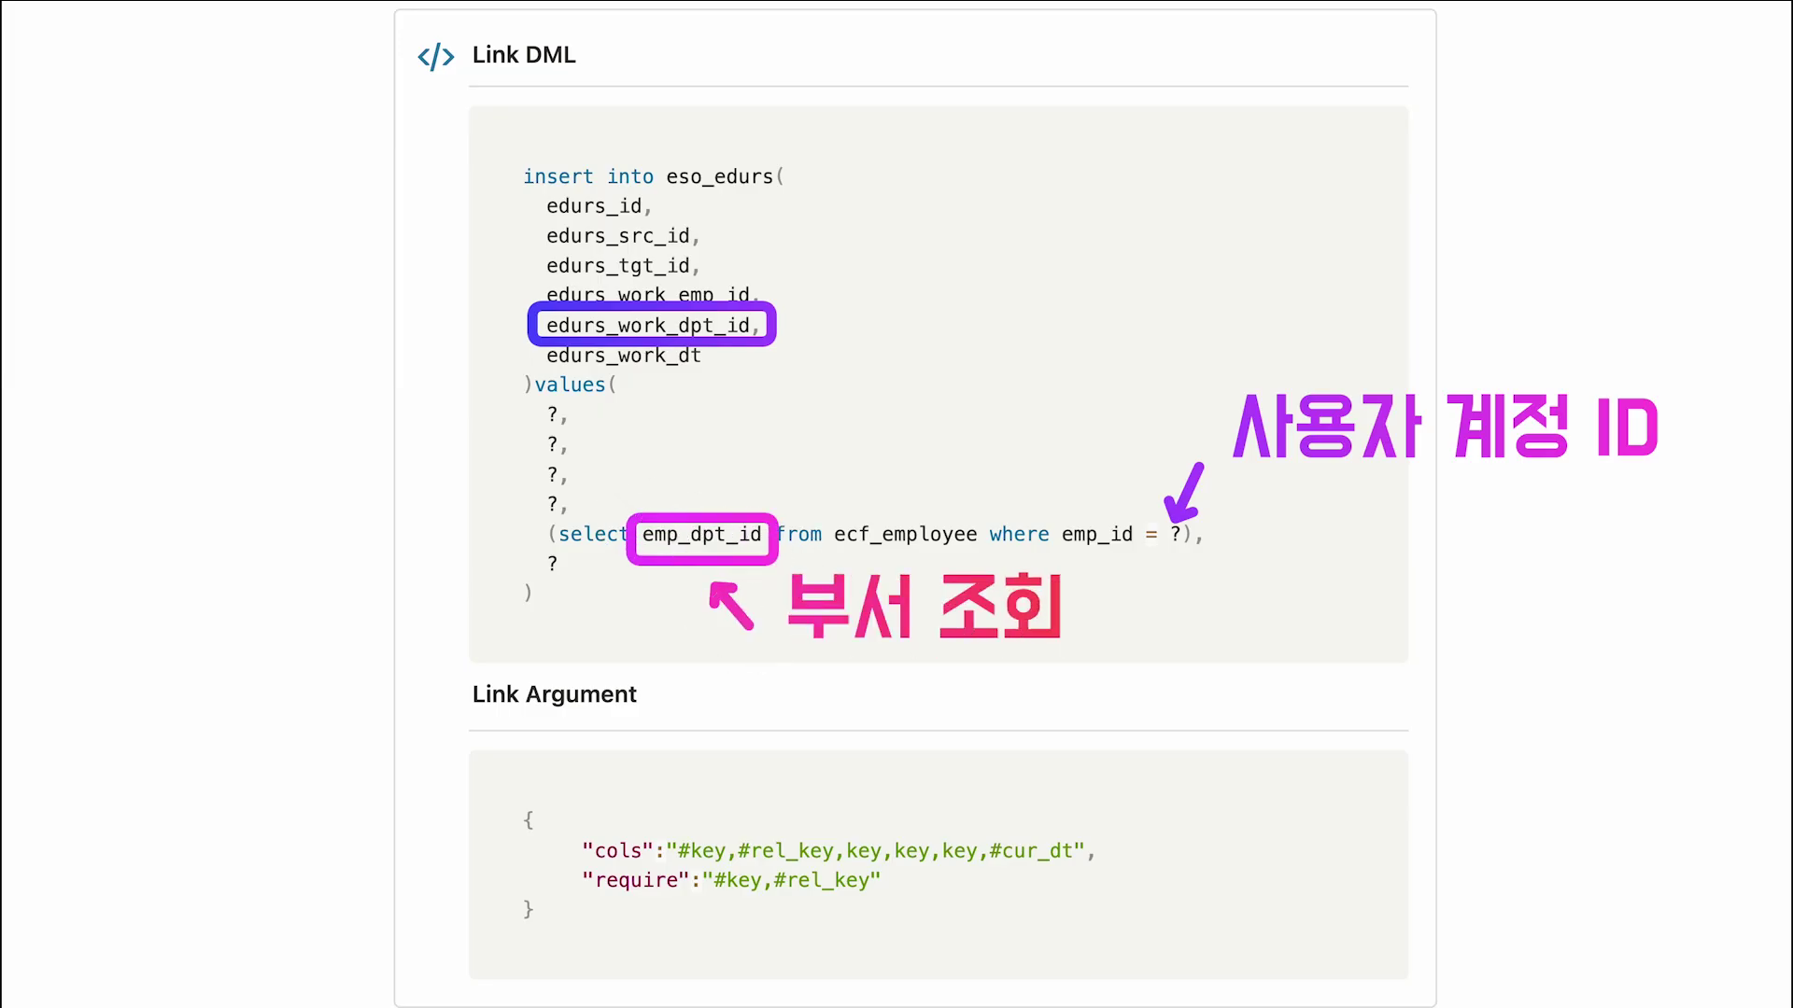
mouse_move(1216, 373)
mouse_down()
mouse_move(1374, 451)
mouse_move(1678, 484)
mouse_up()
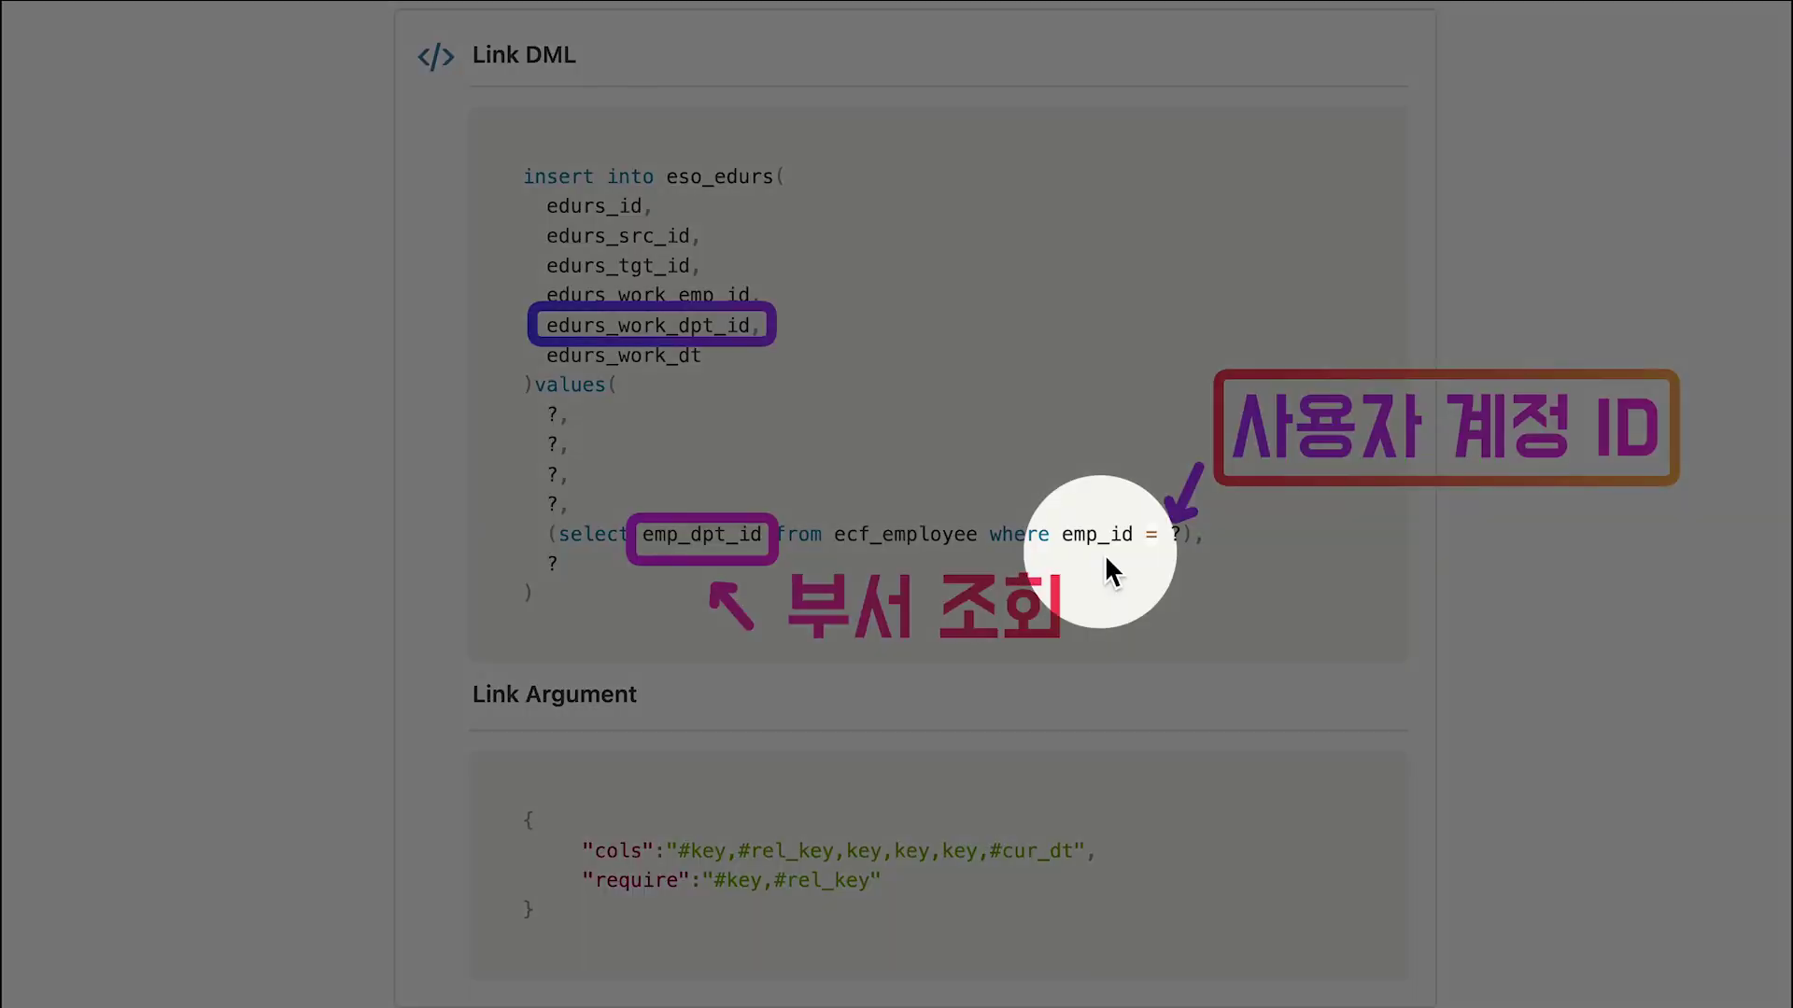
drag(926, 832, 994, 876)
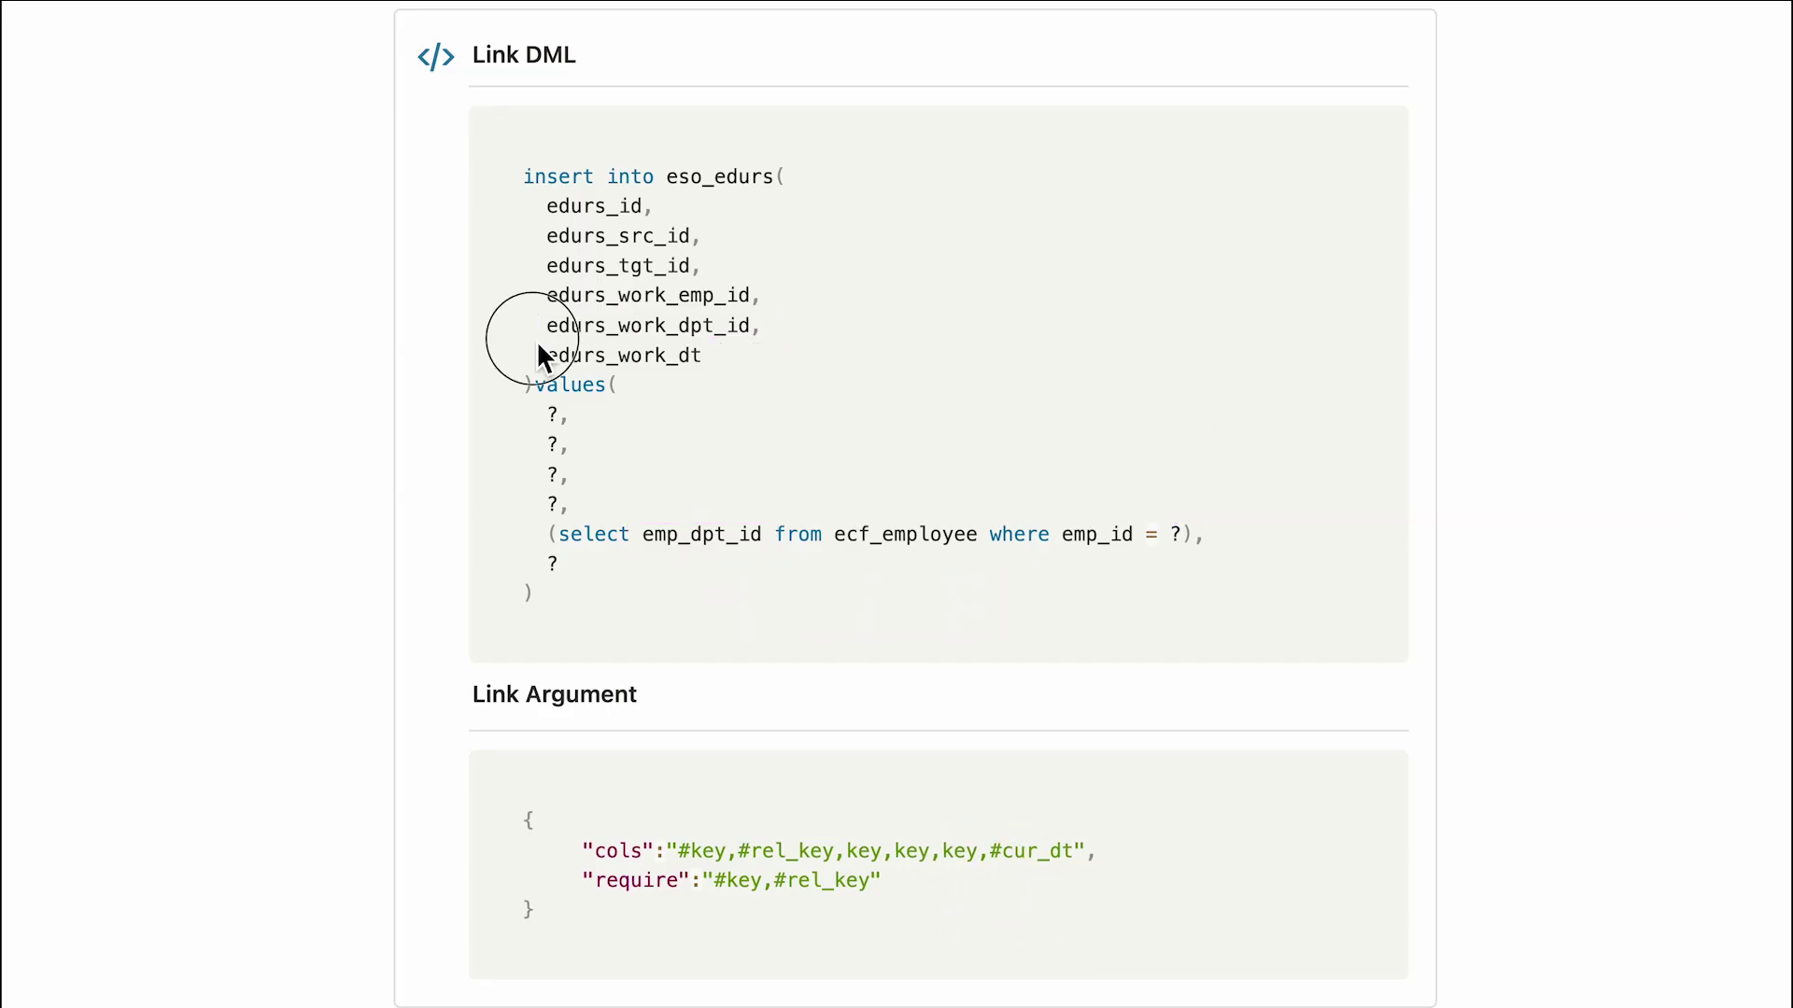
drag(533, 338, 725, 376)
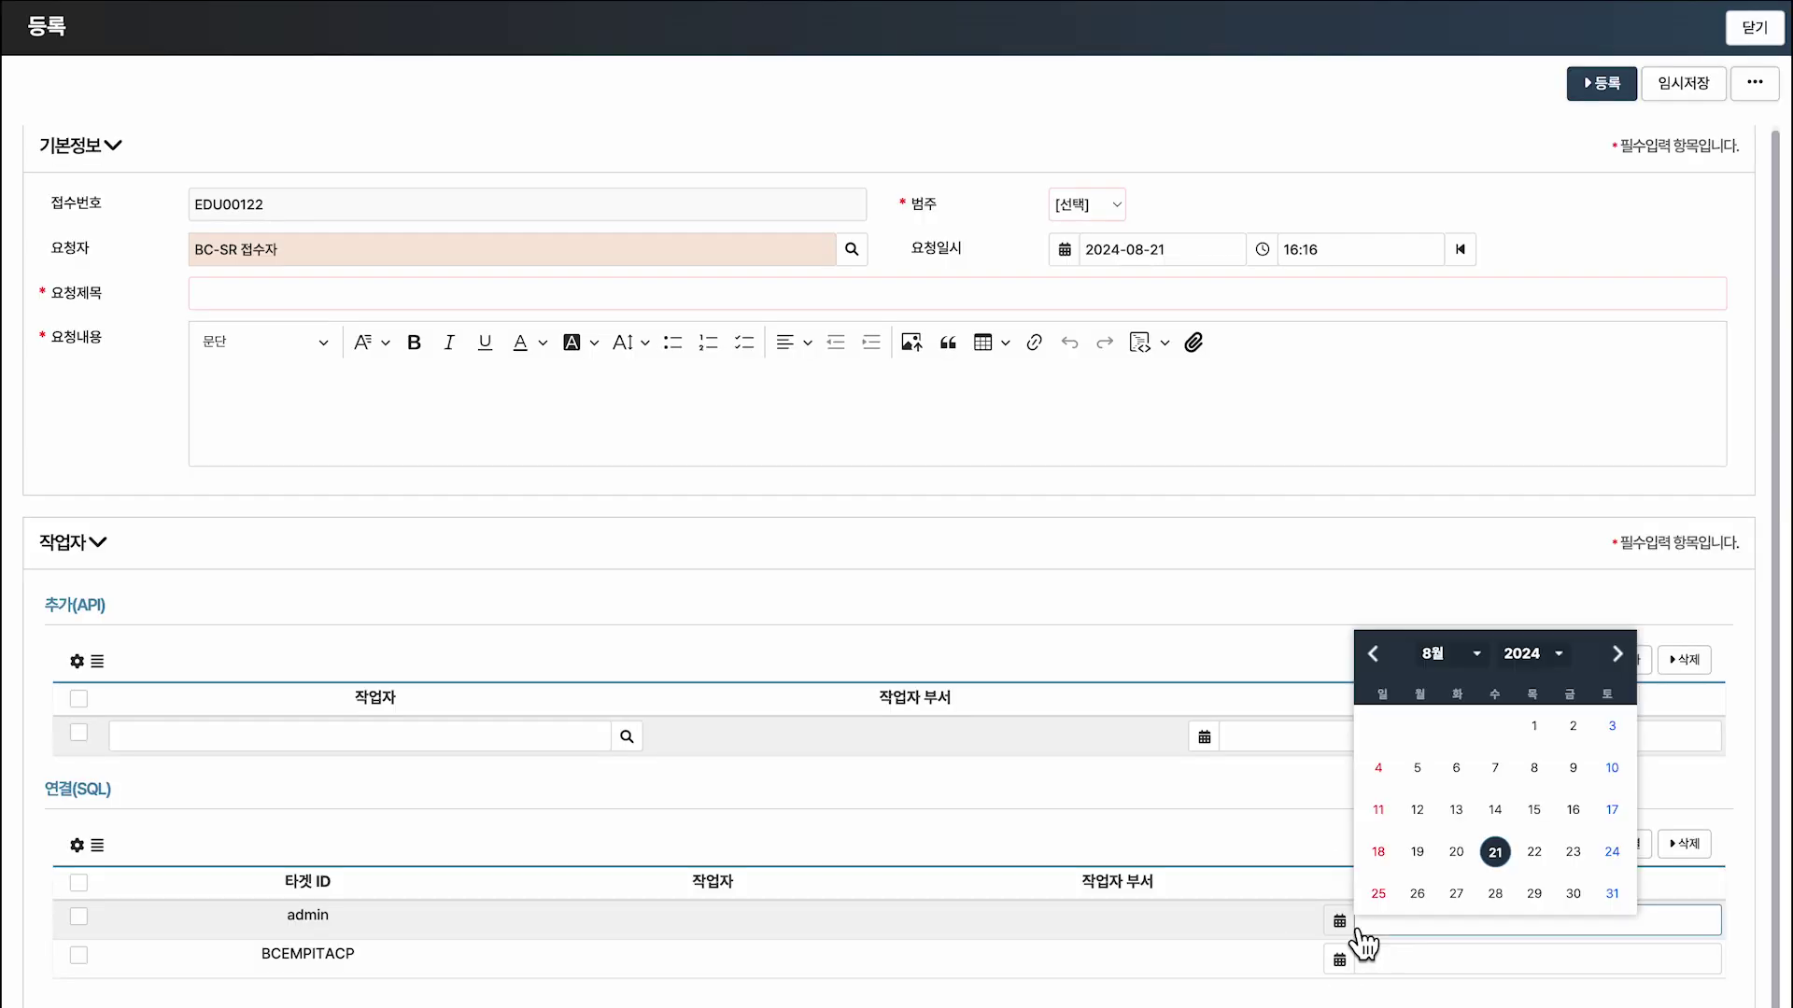
Give admin the work date 21 August 2024, save, and review #cur_dt in the Link Argument docs.
click(1493, 737)
drag(1313, 893, 1617, 945)
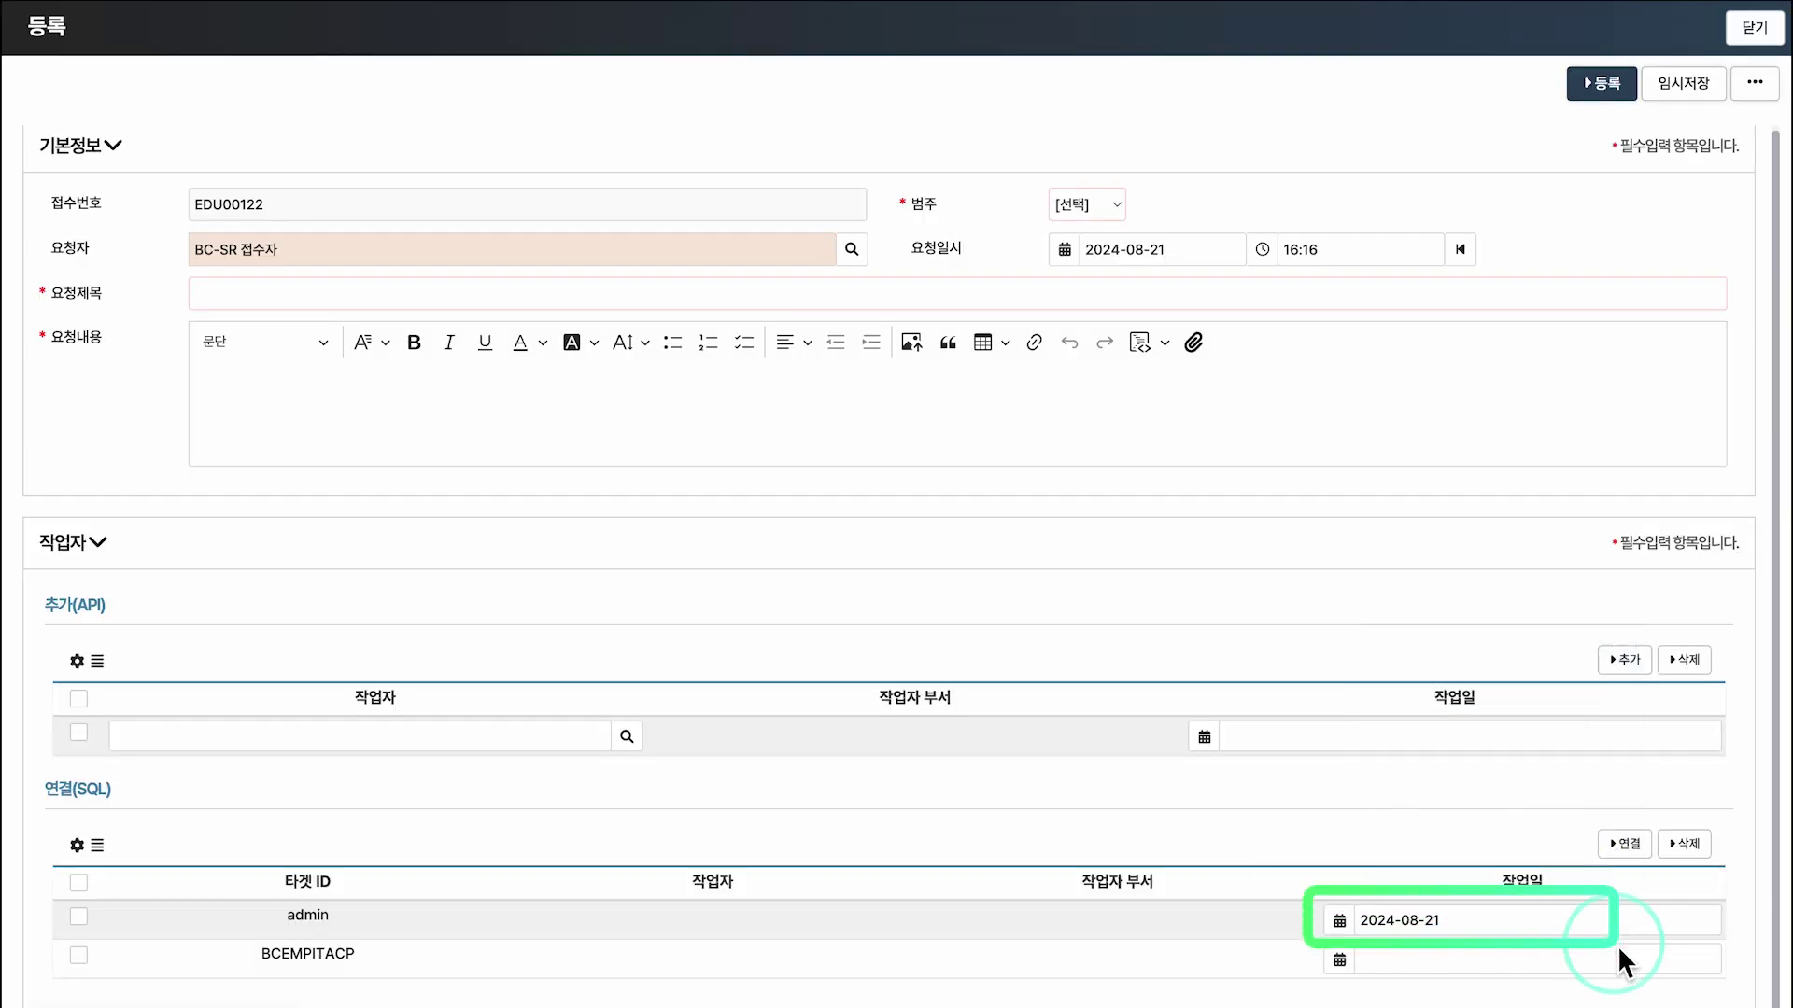
key(ctrl+s)
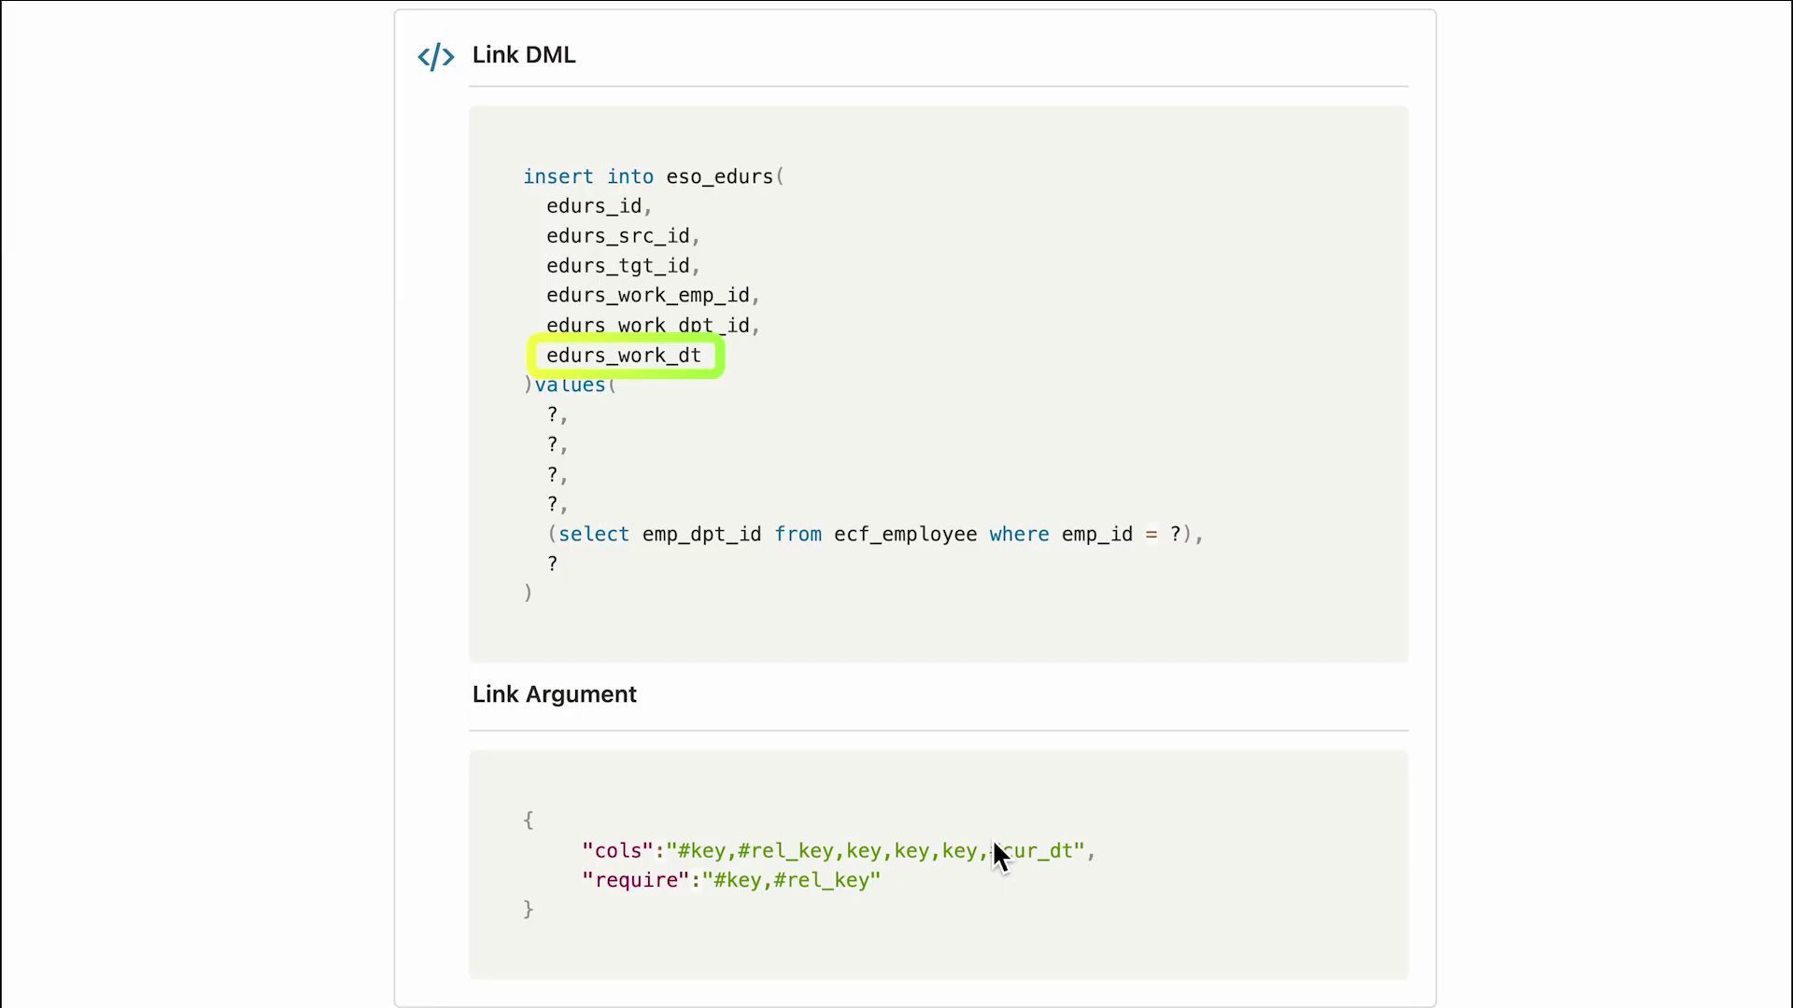
drag(978, 833, 1096, 873)
key(ctrl+s)
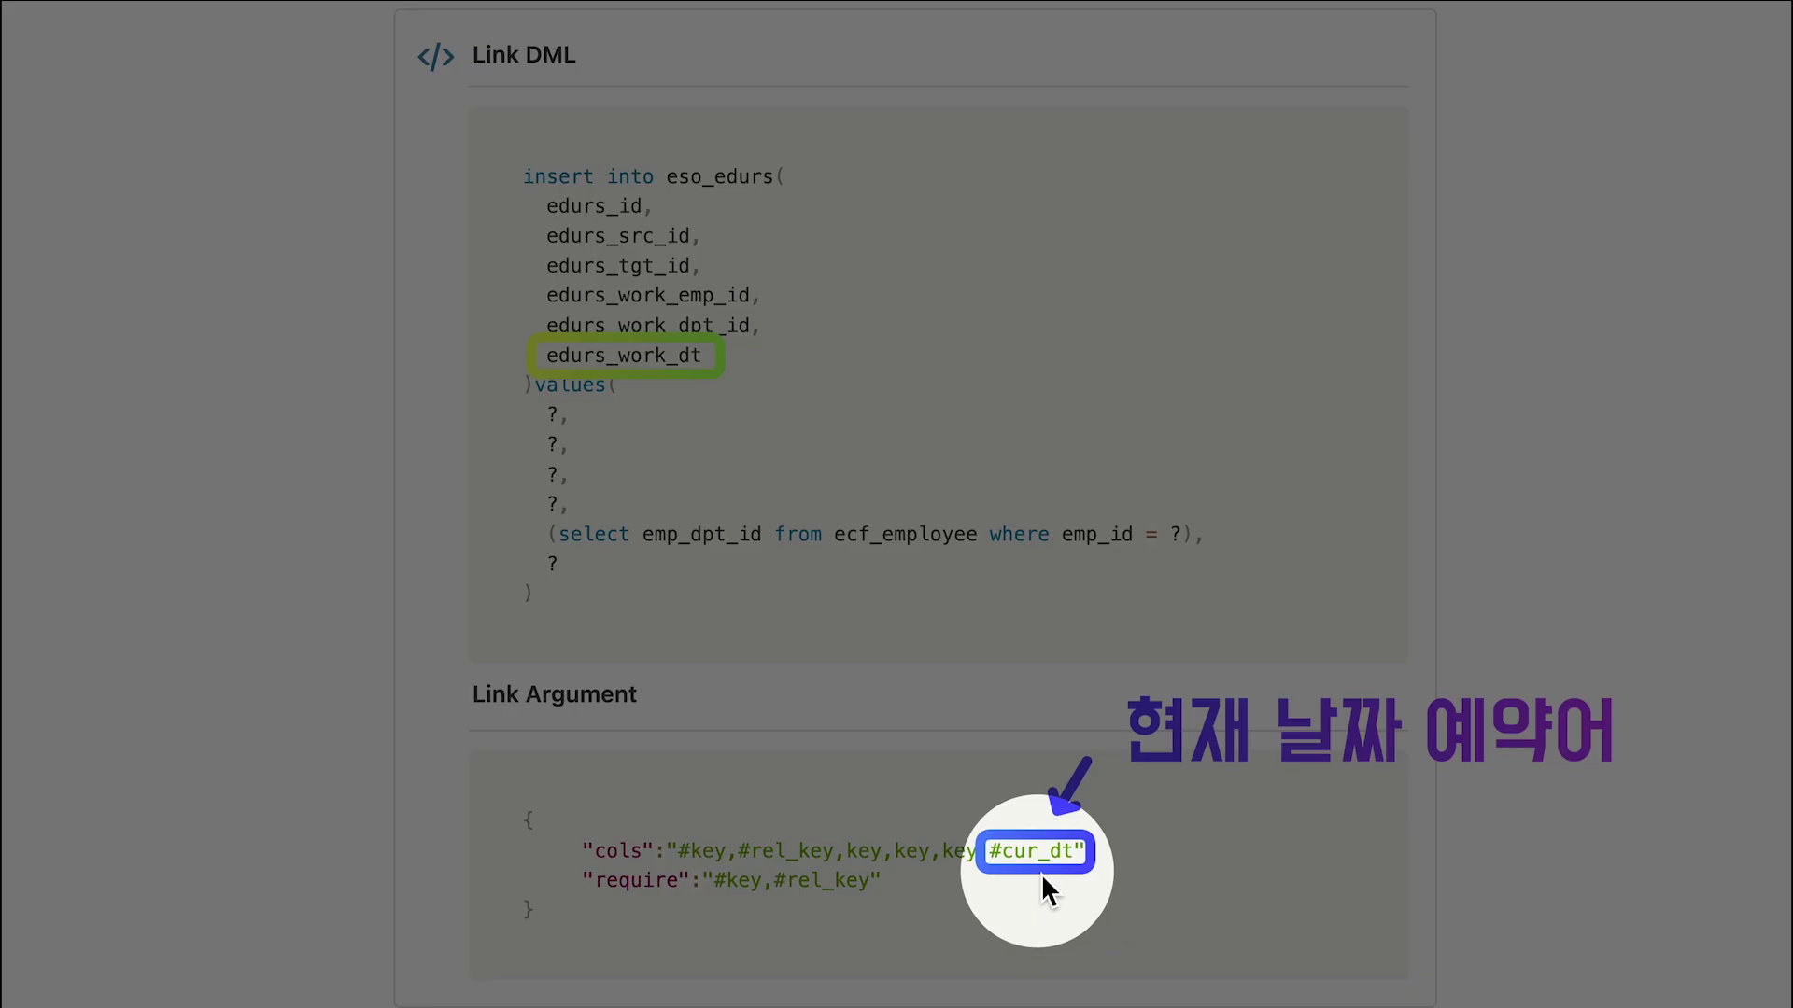
key(Escape)
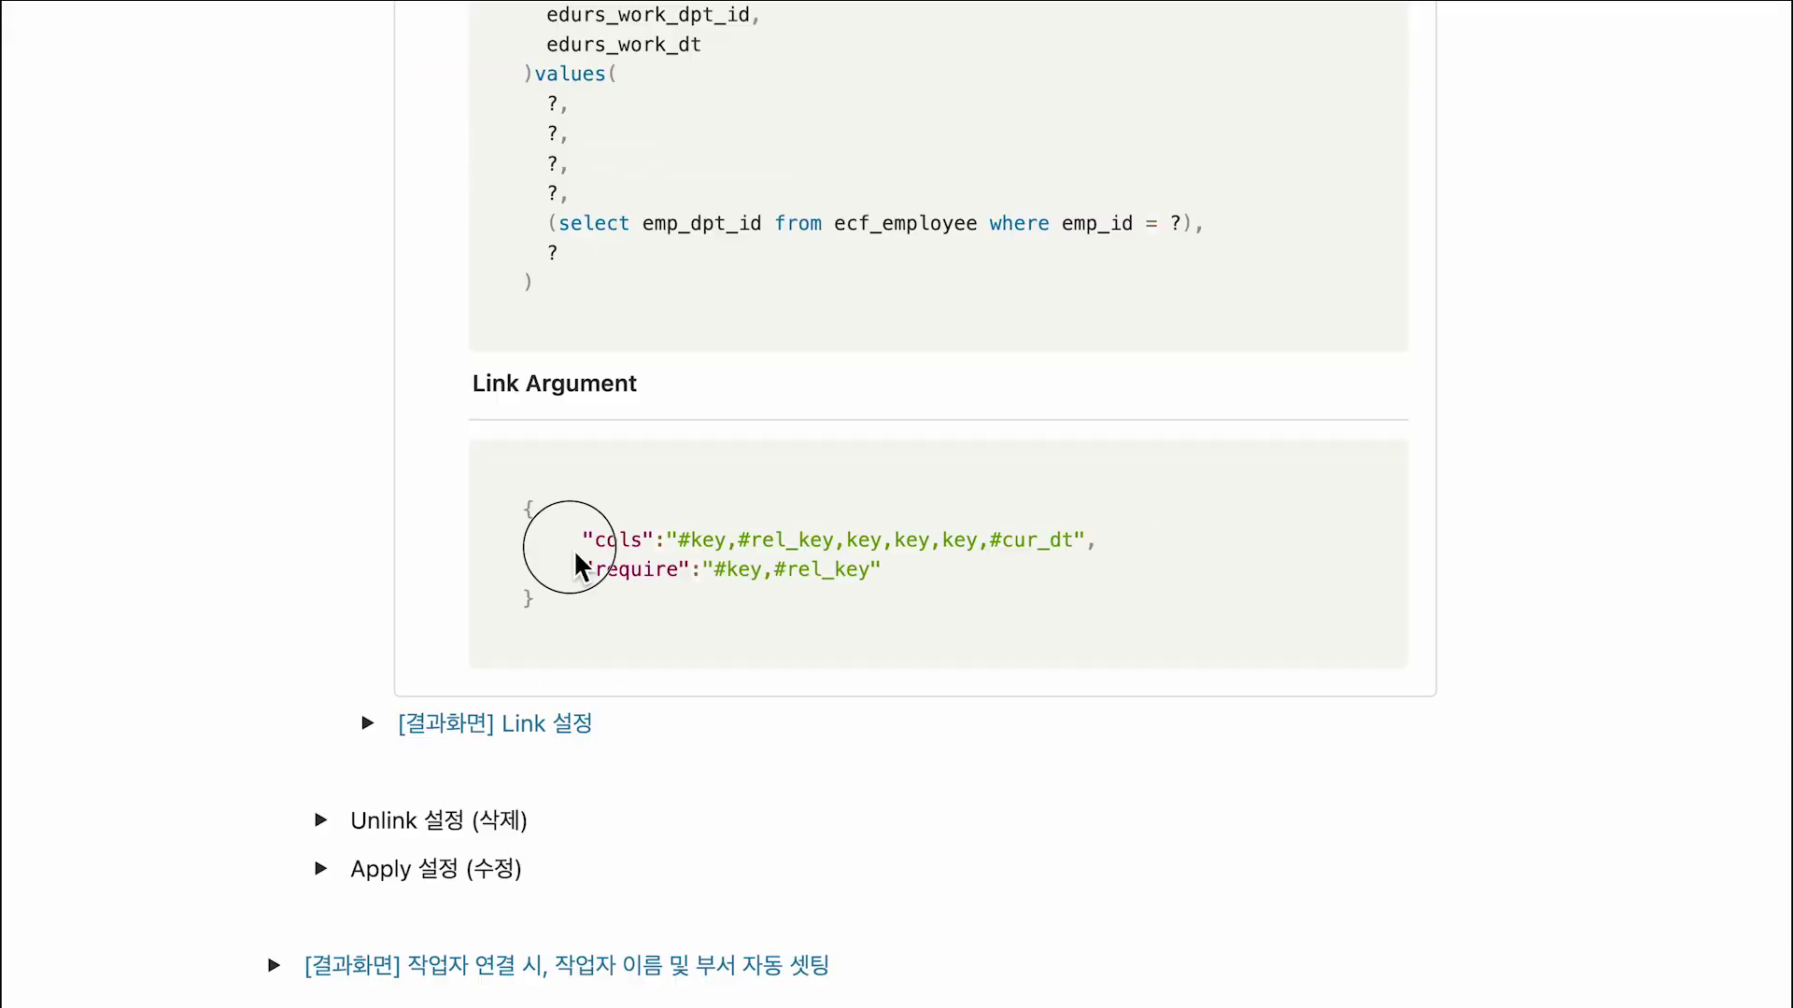
drag(569, 547, 892, 598)
key(ctrl+s)
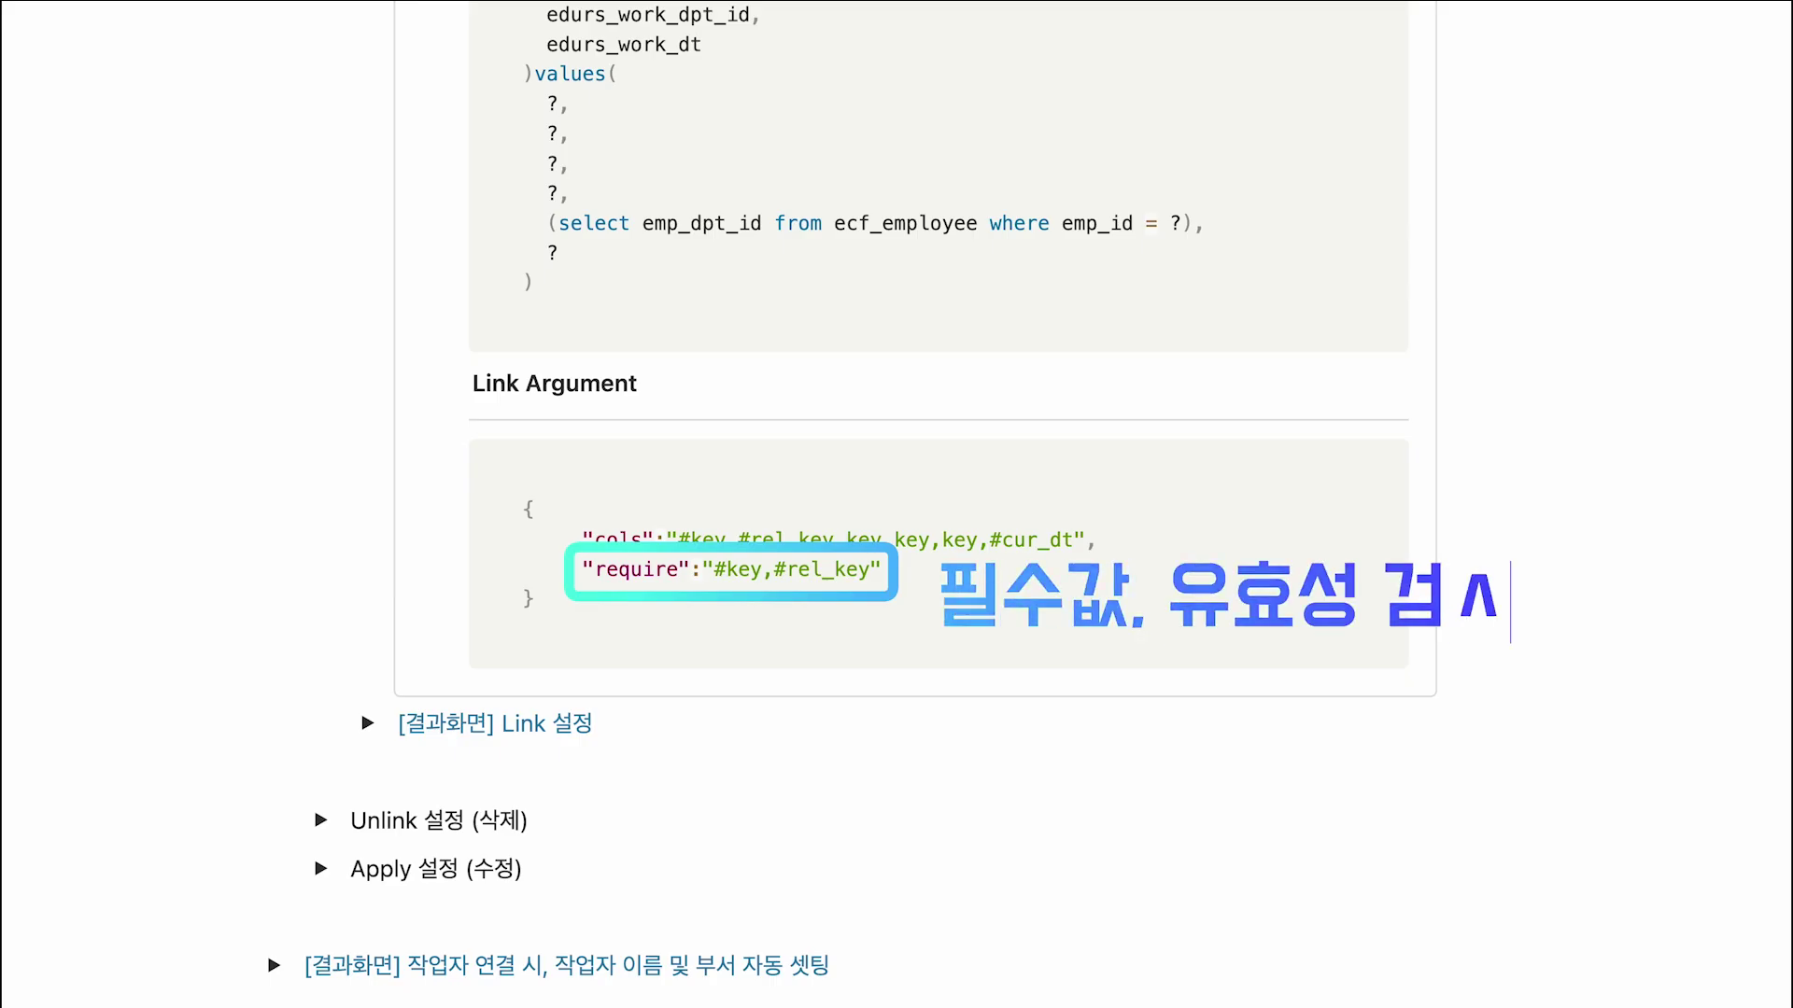
mouse_move(1385, 504)
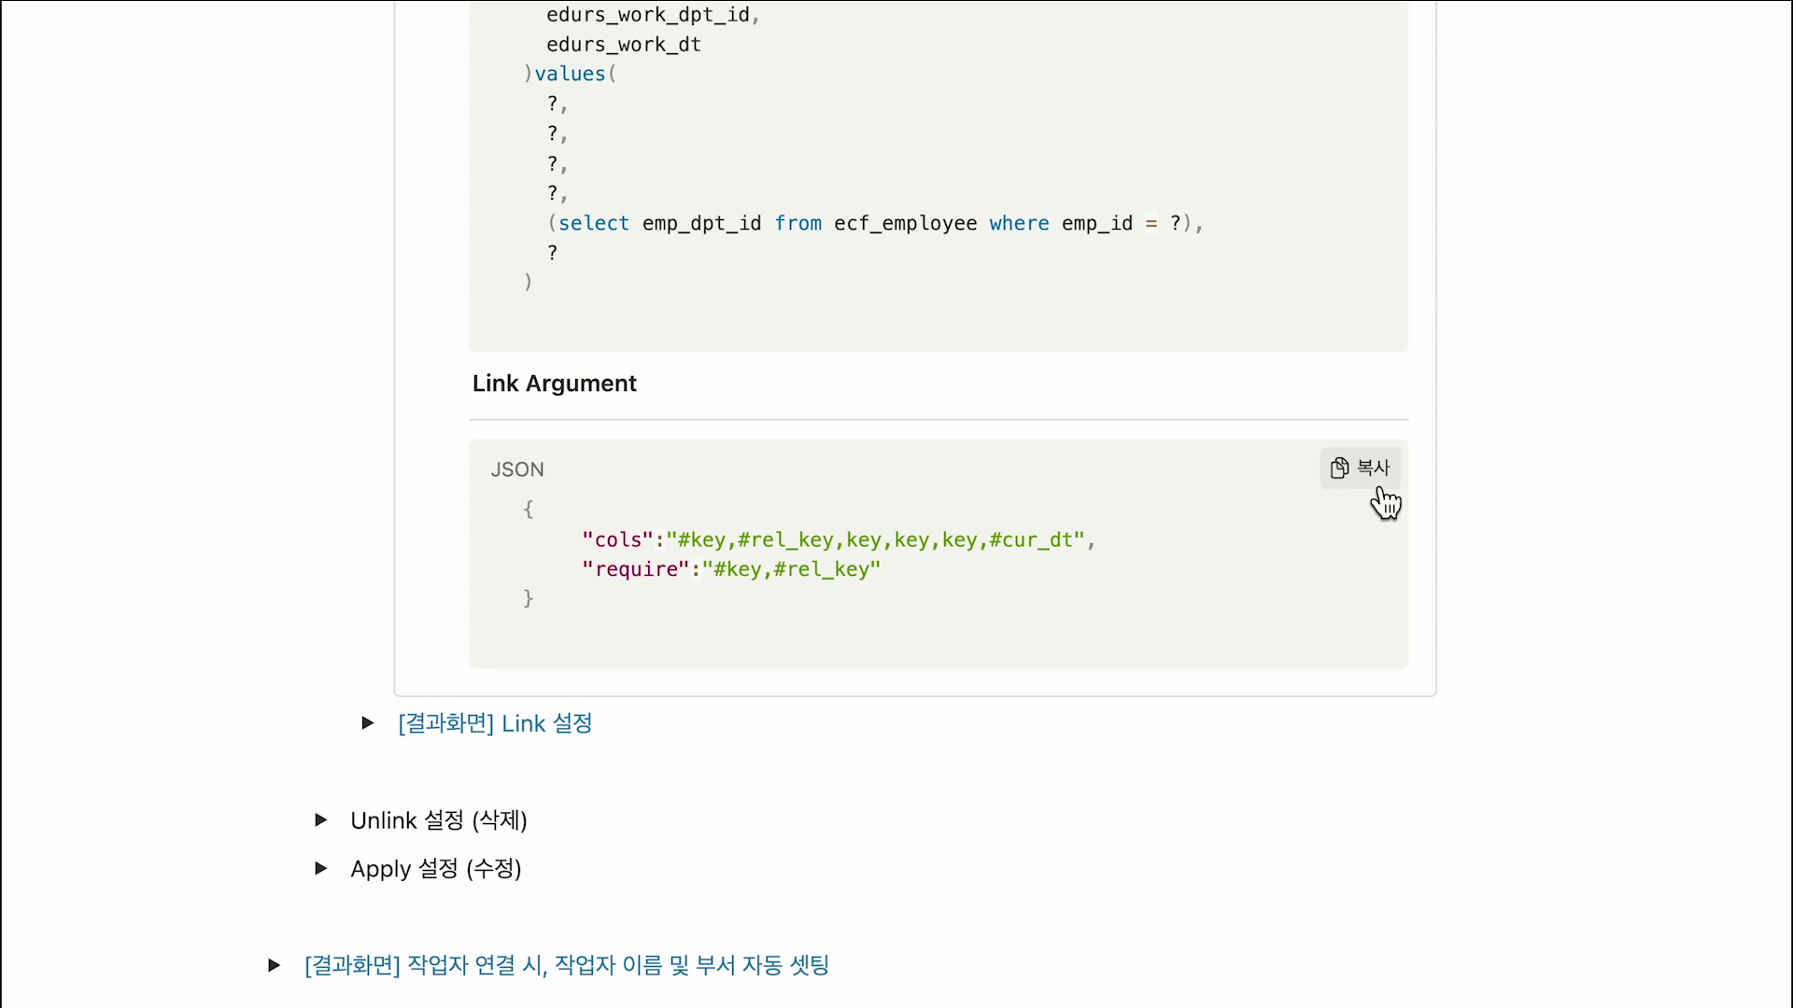
Paste the Link argument JSON from the guide into the Link Argument box.
click(1361, 468)
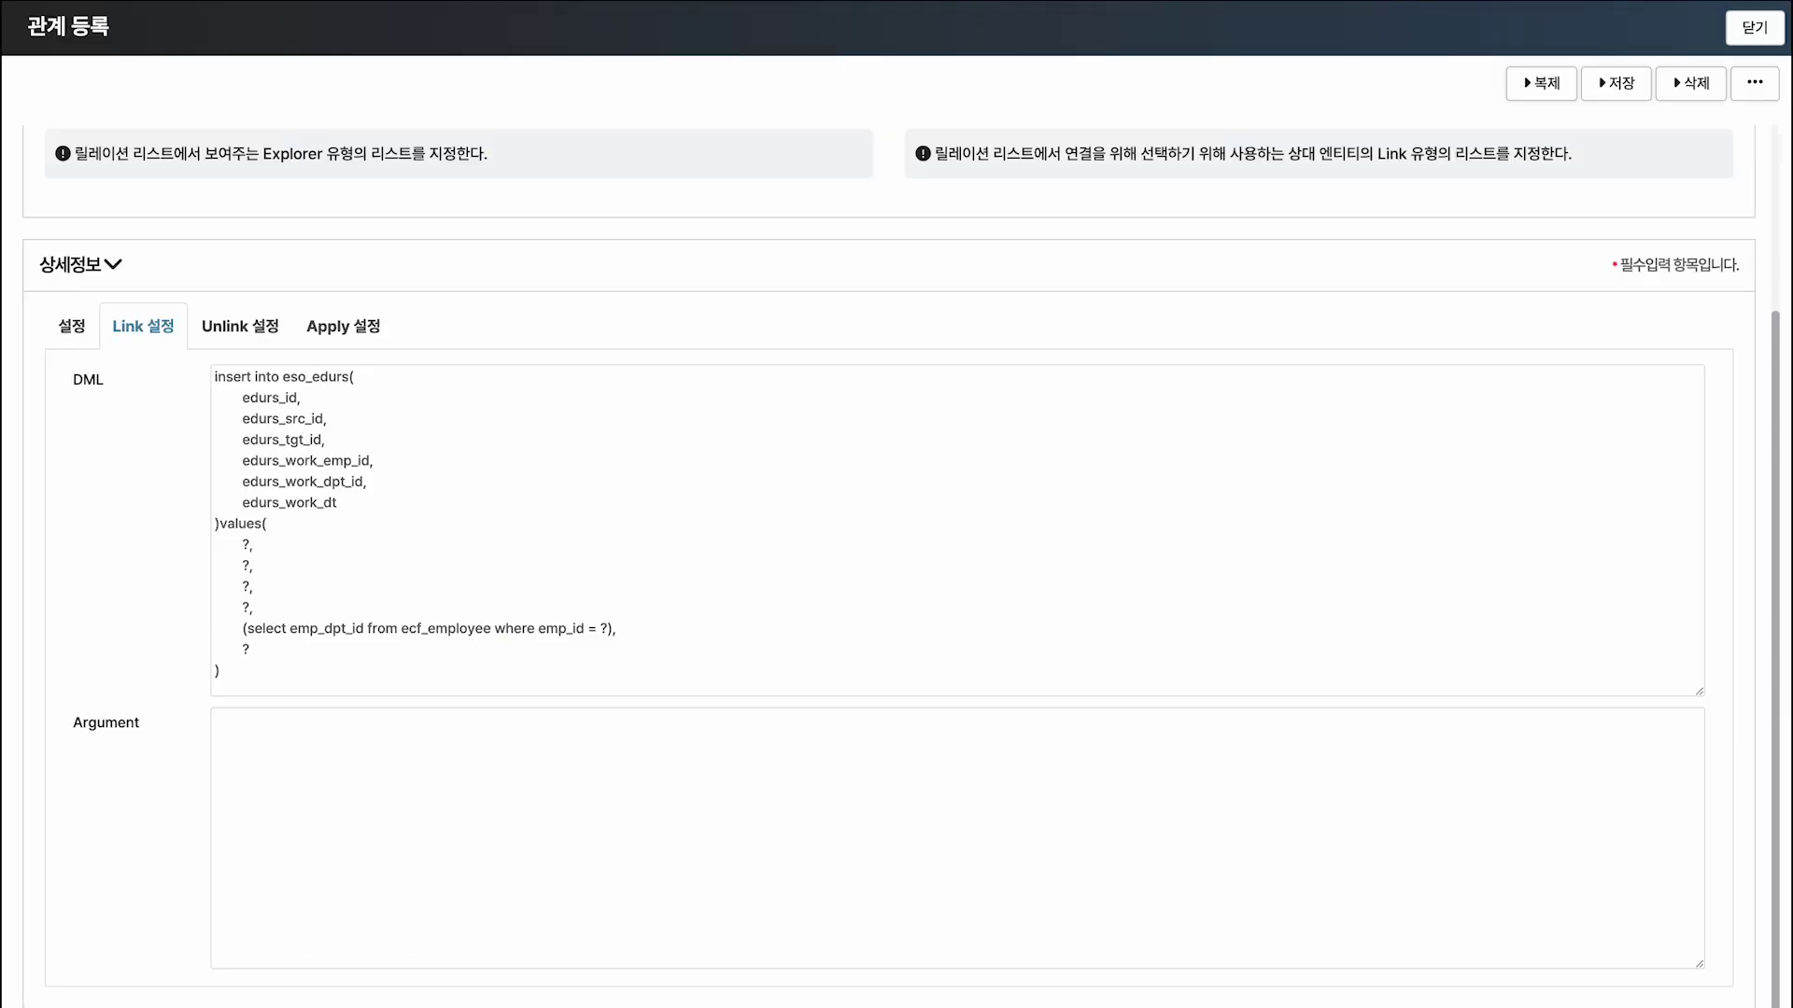
key(ctrl+v)
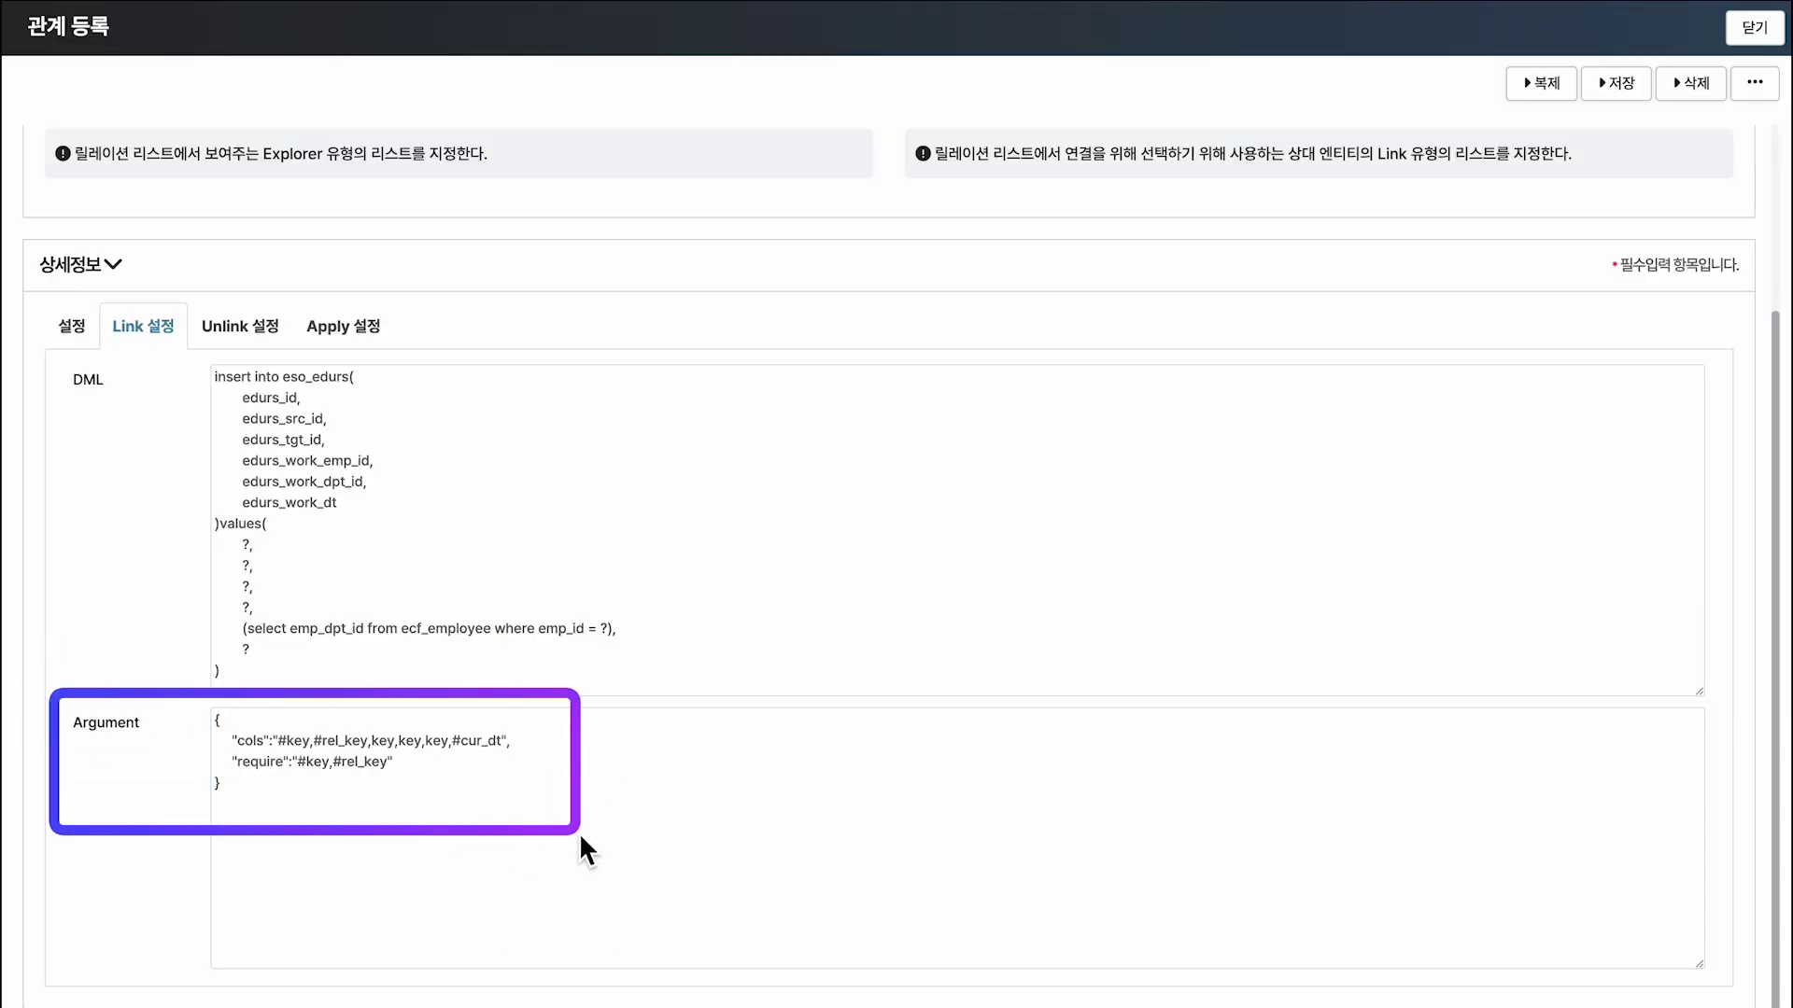
click(579, 832)
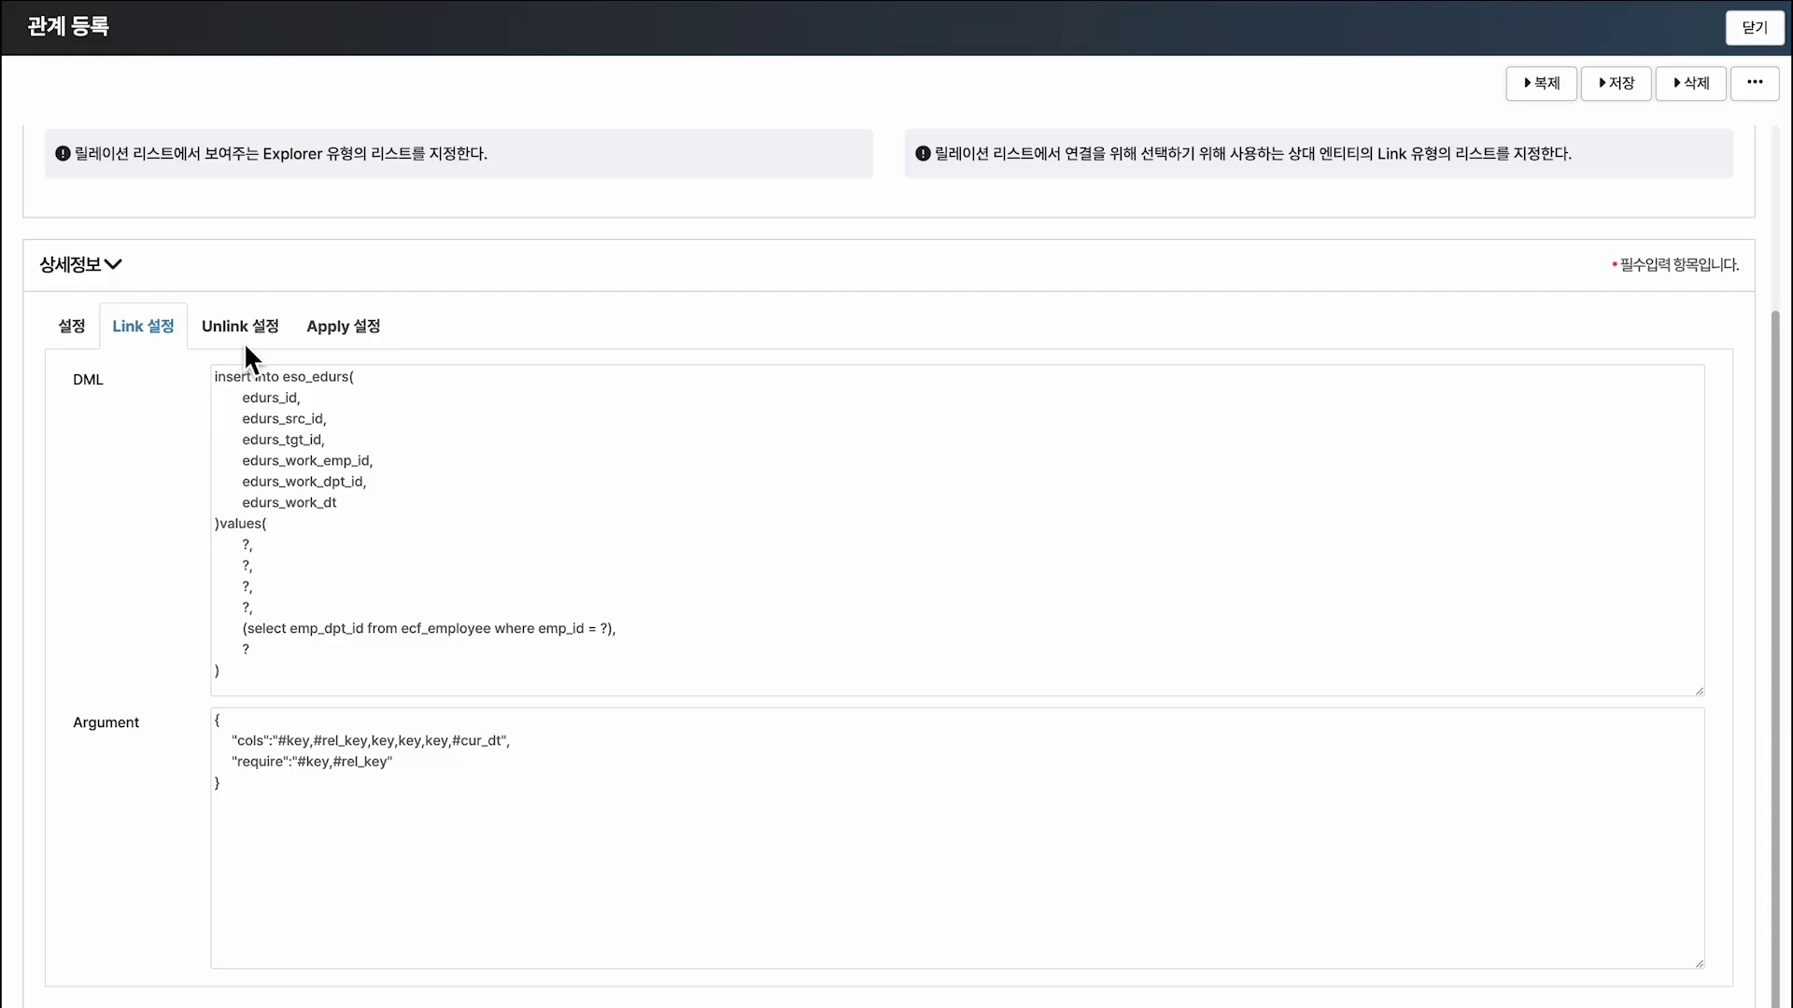
Set Unlink DML to 'delete from eso_edurs where edurs_id = ?' with key-based argument JSON.
click(243, 345)
scroll(239, 338, up, 2)
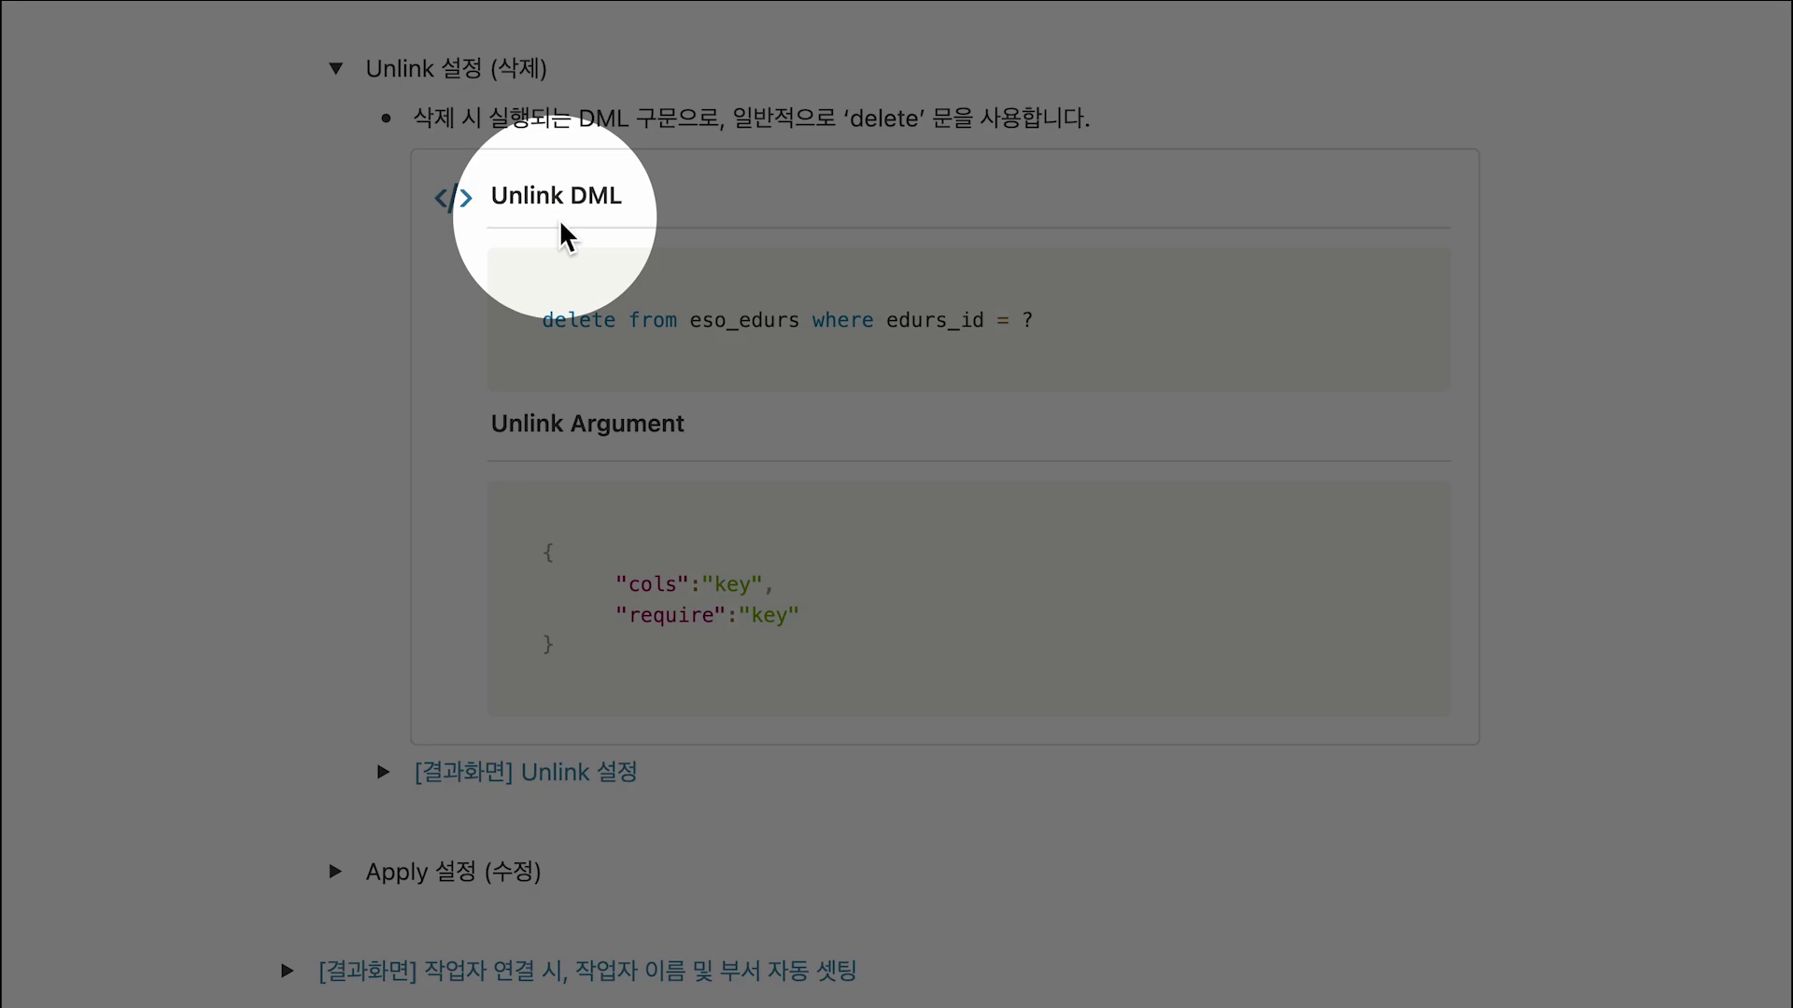
click(1404, 291)
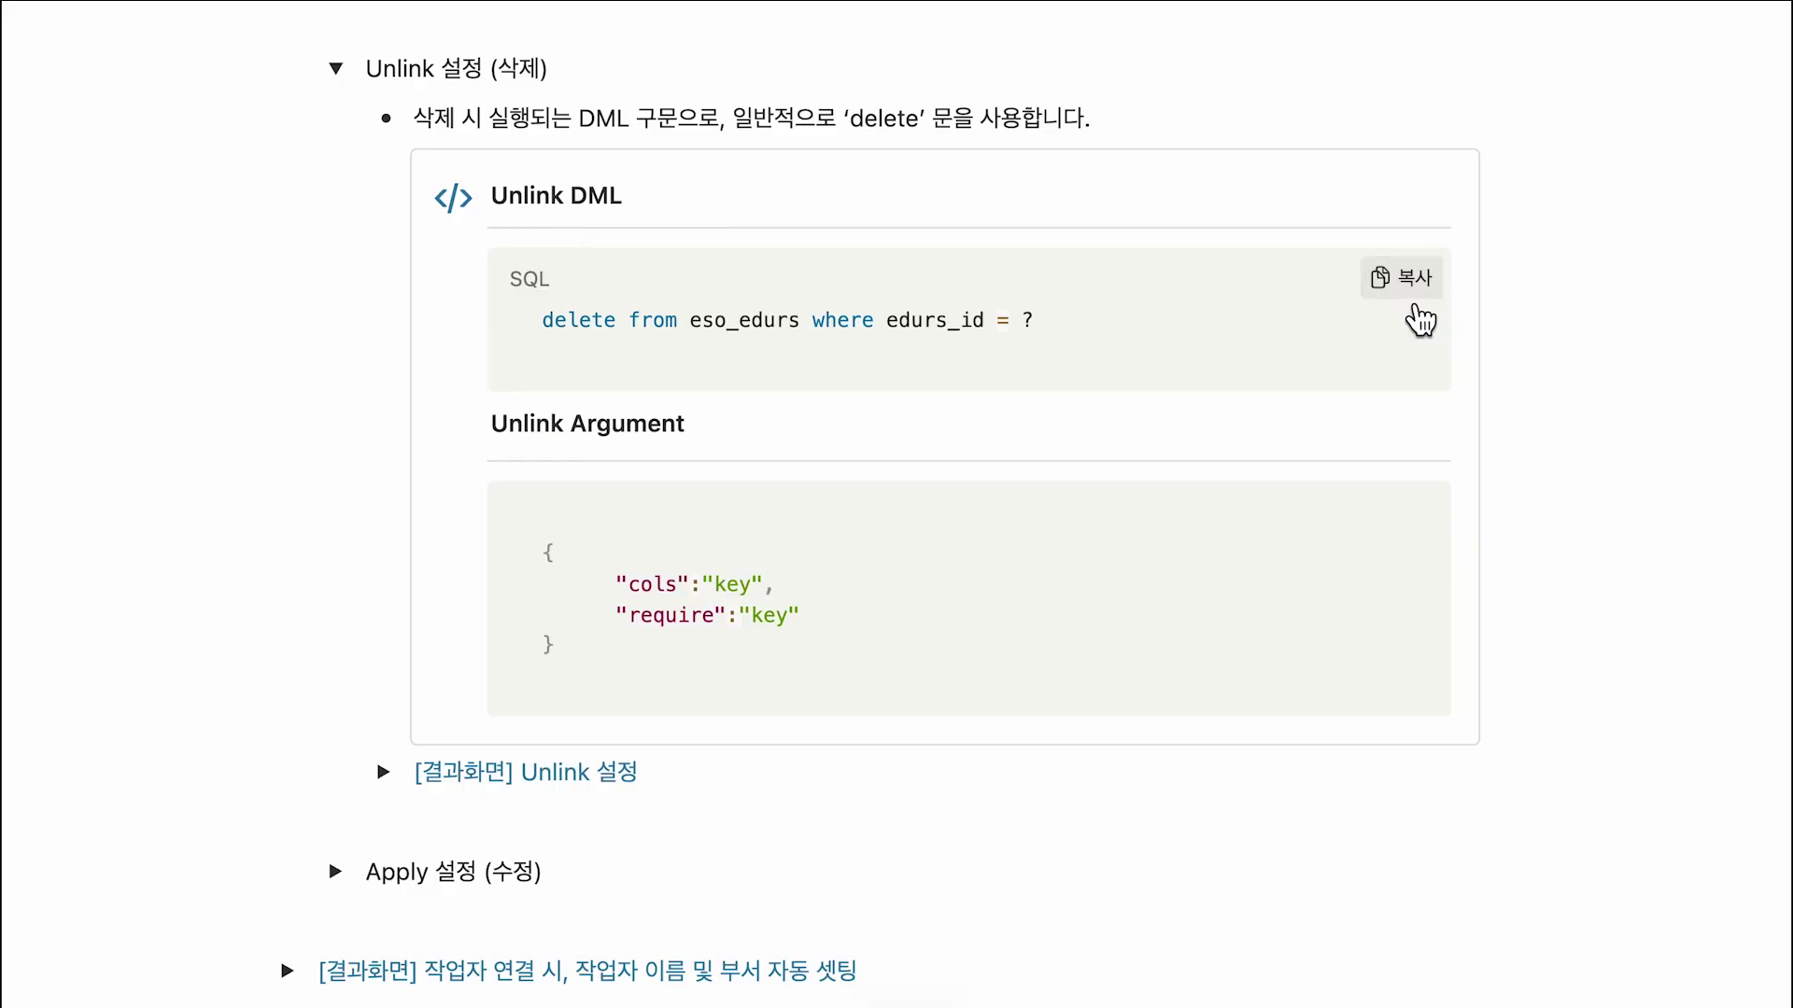
click(520, 604)
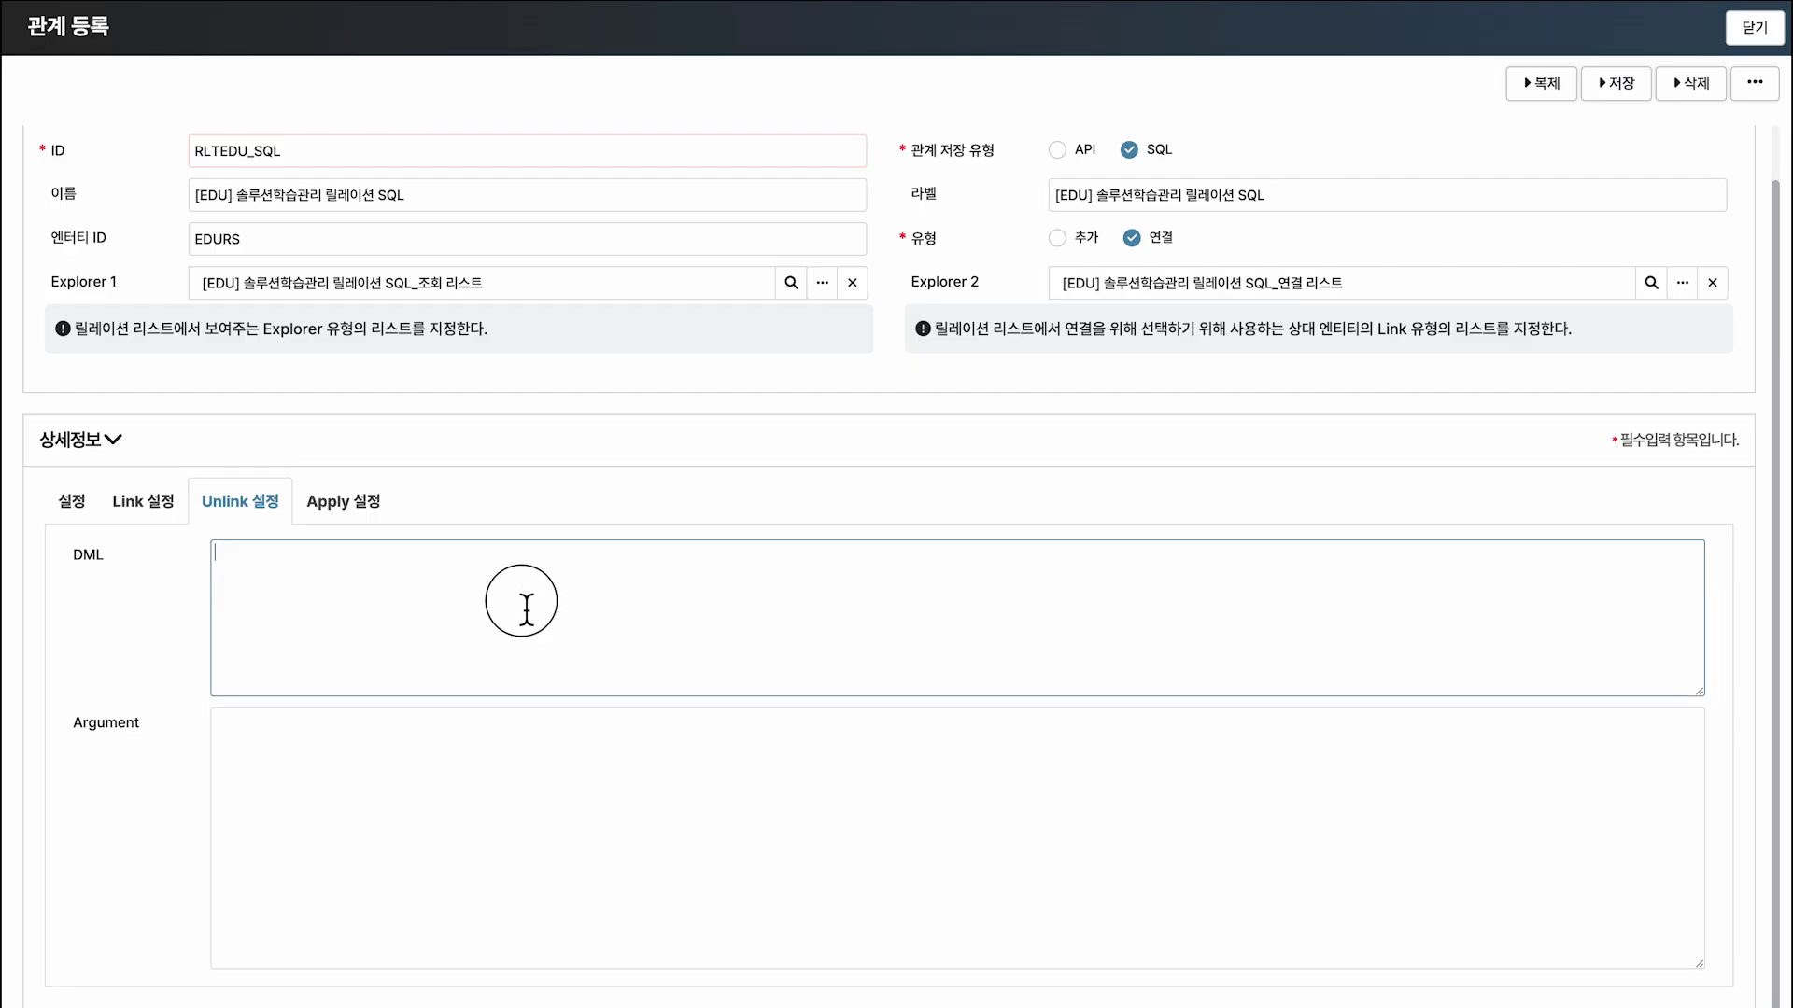
key(ctrl+v)
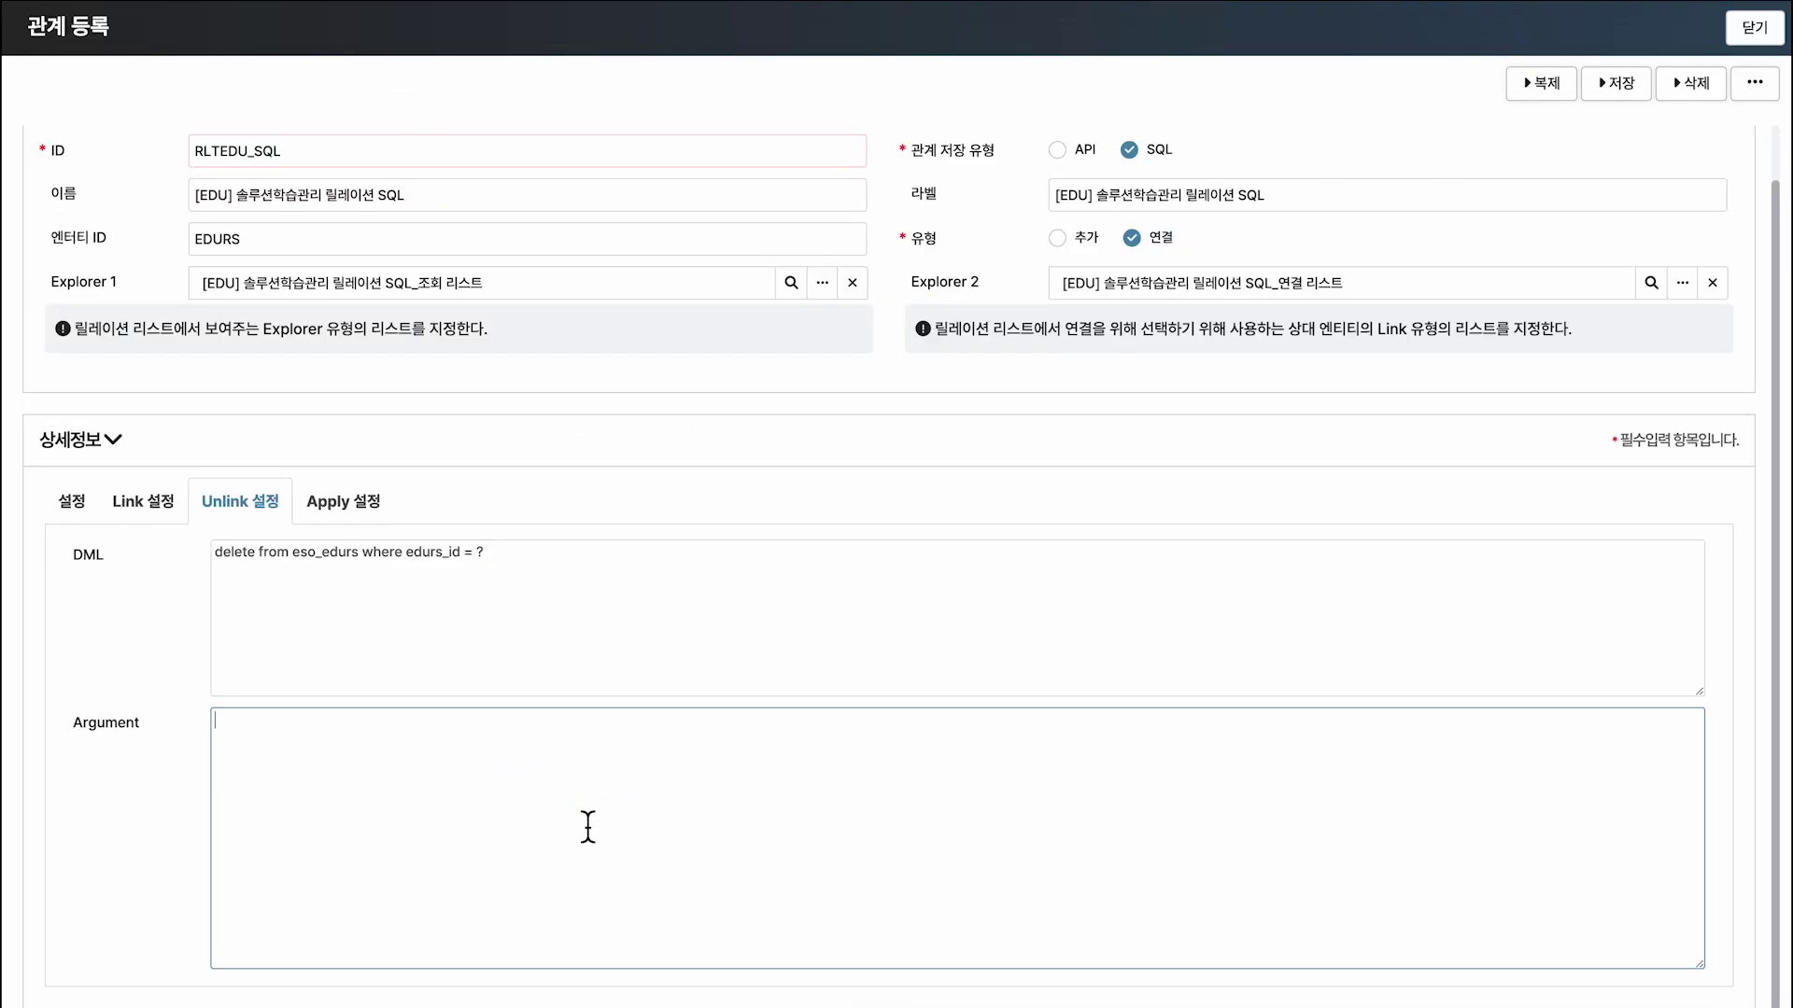
key(ctrl+v)
click(404, 824)
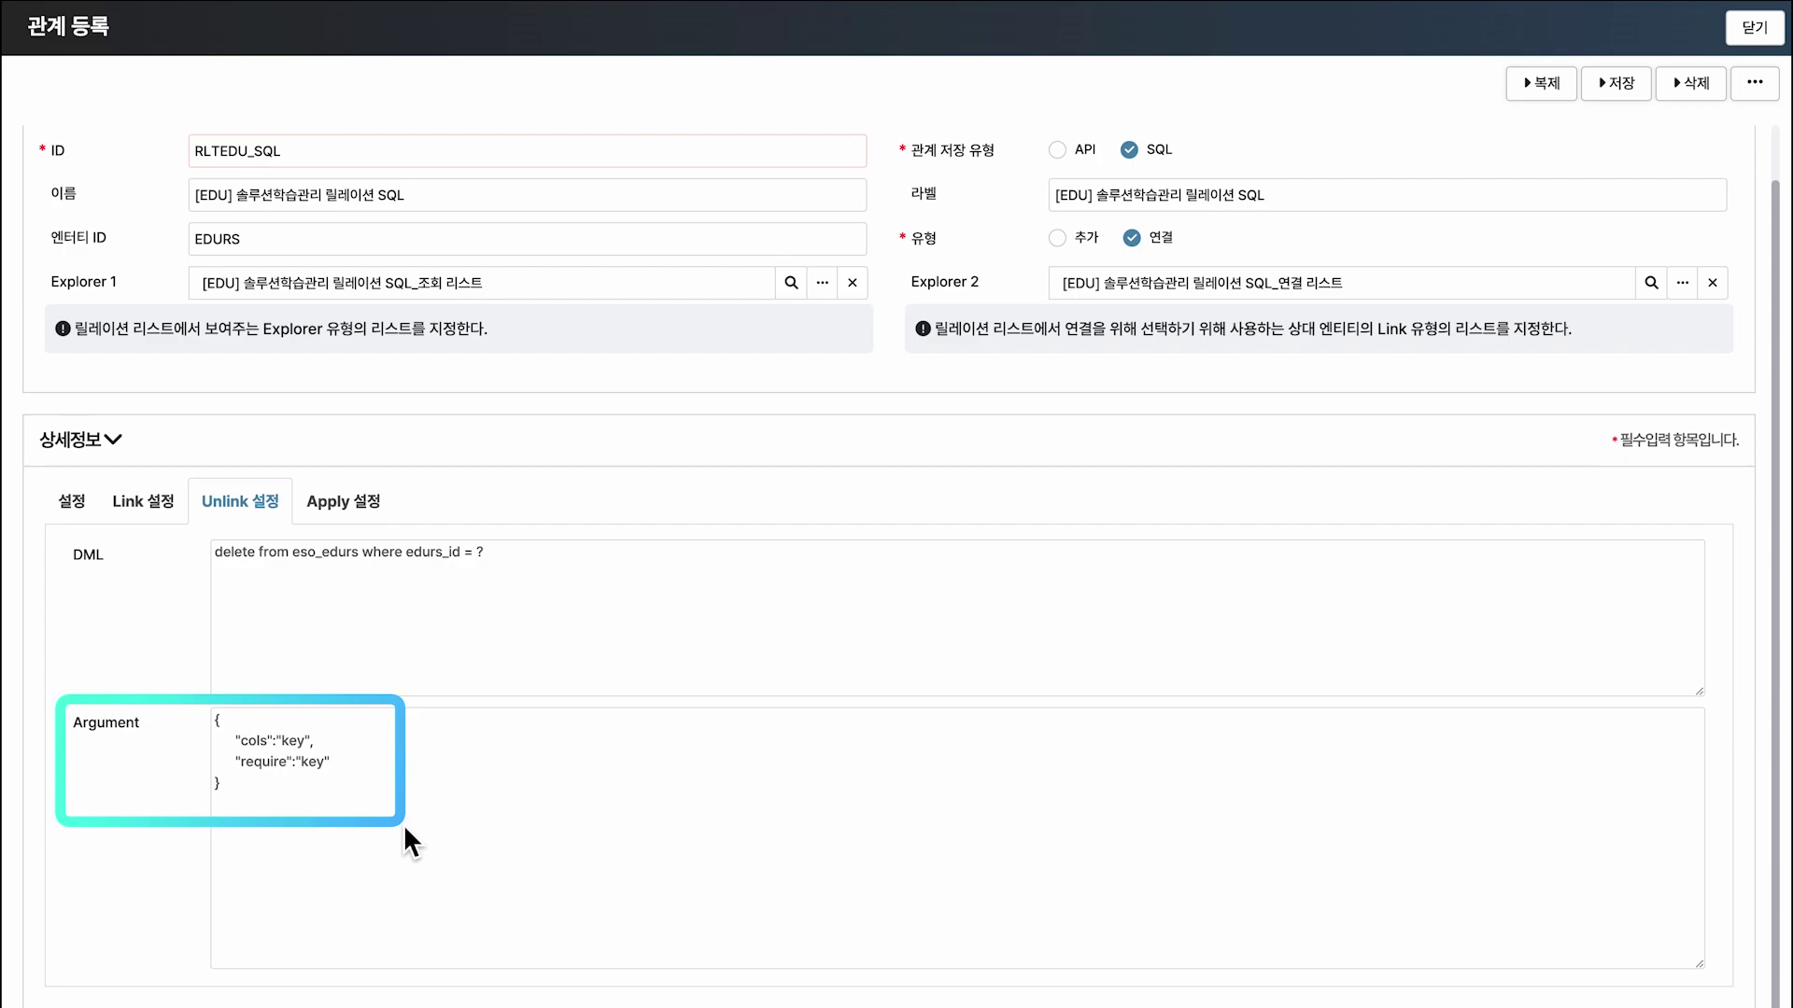
click(345, 504)
Set the Apply DML to 'update eso_edurs set edurs_work_dt = ? where edurs_id = ?'.
text(수정 시 실행되는 DM)
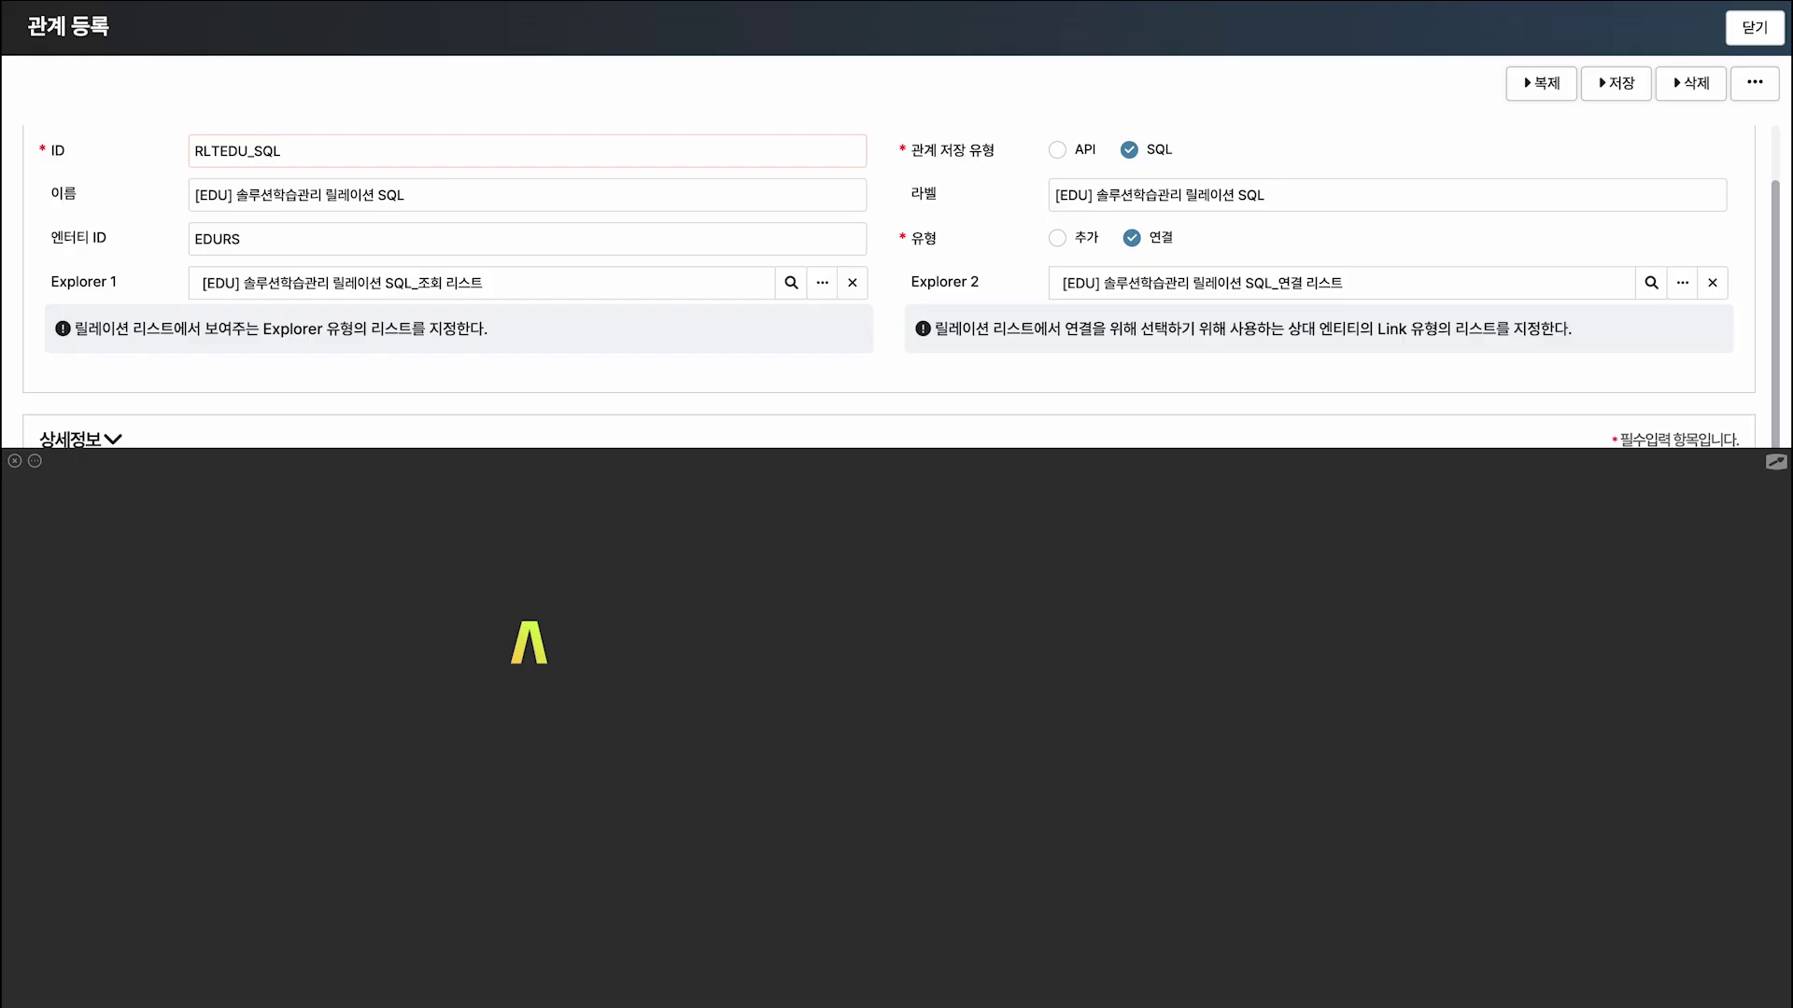
text(L 구문)
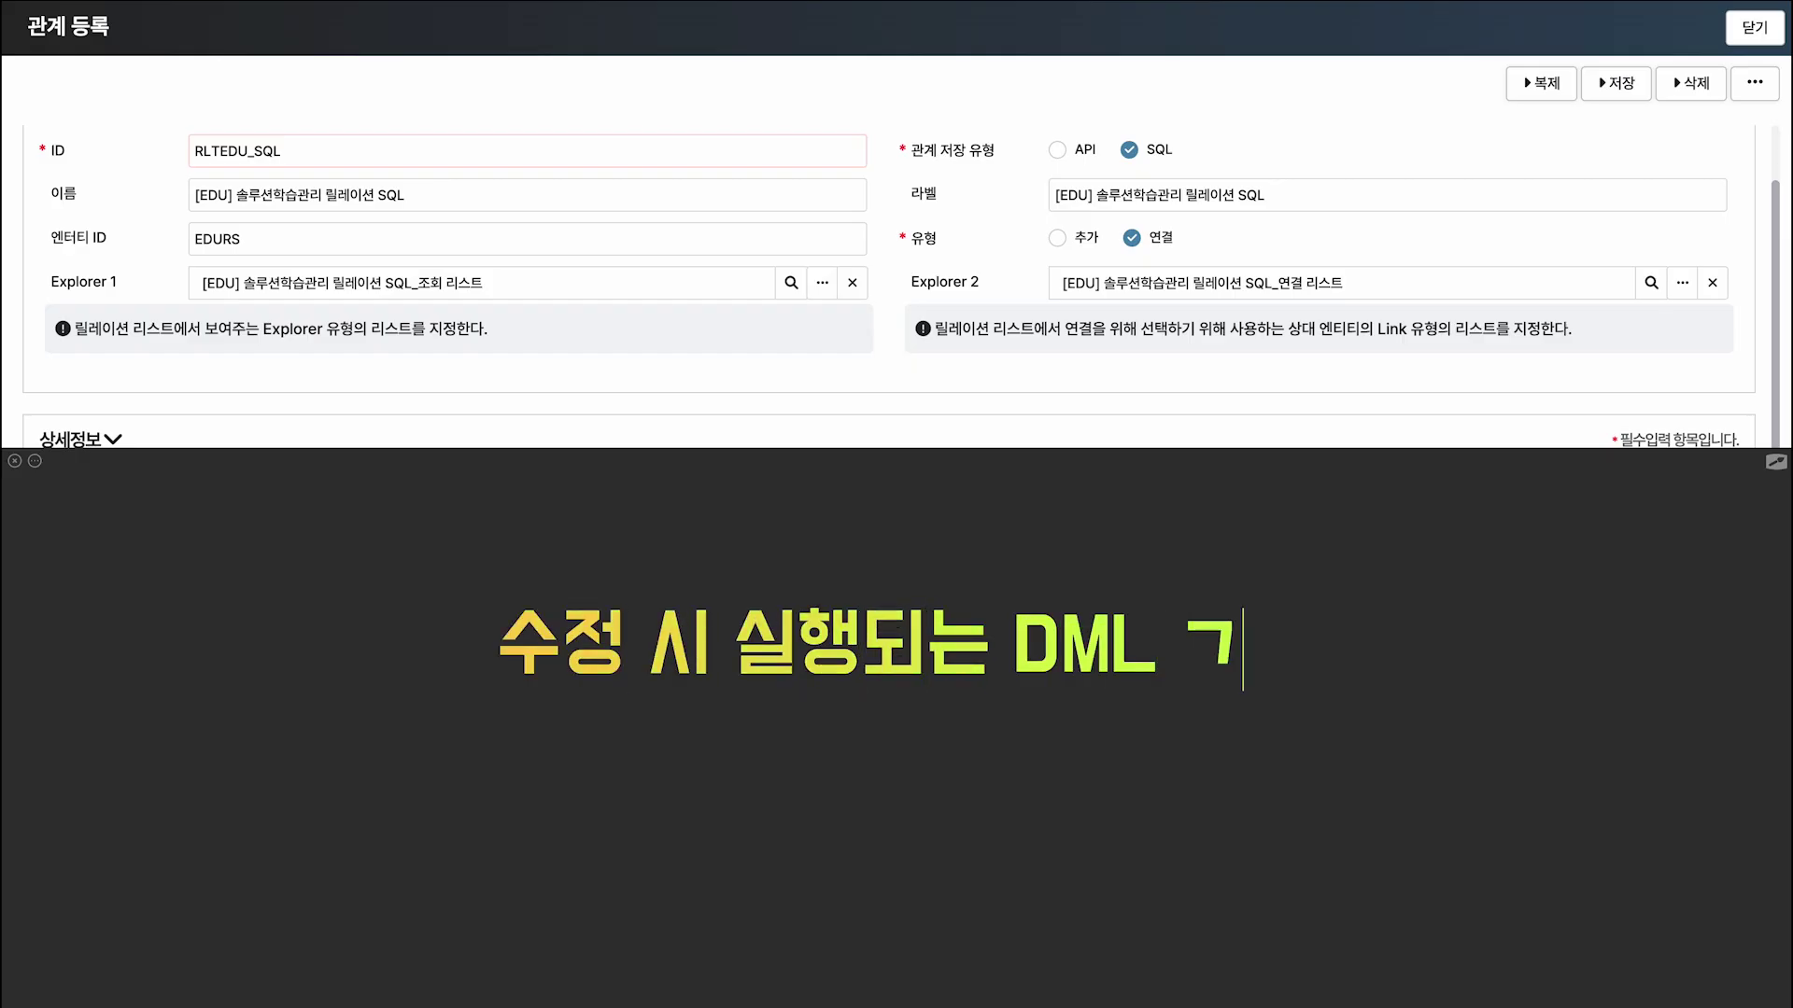
key(Return)
text(일반적으로 ')
text(update'문을 사용합니다.)
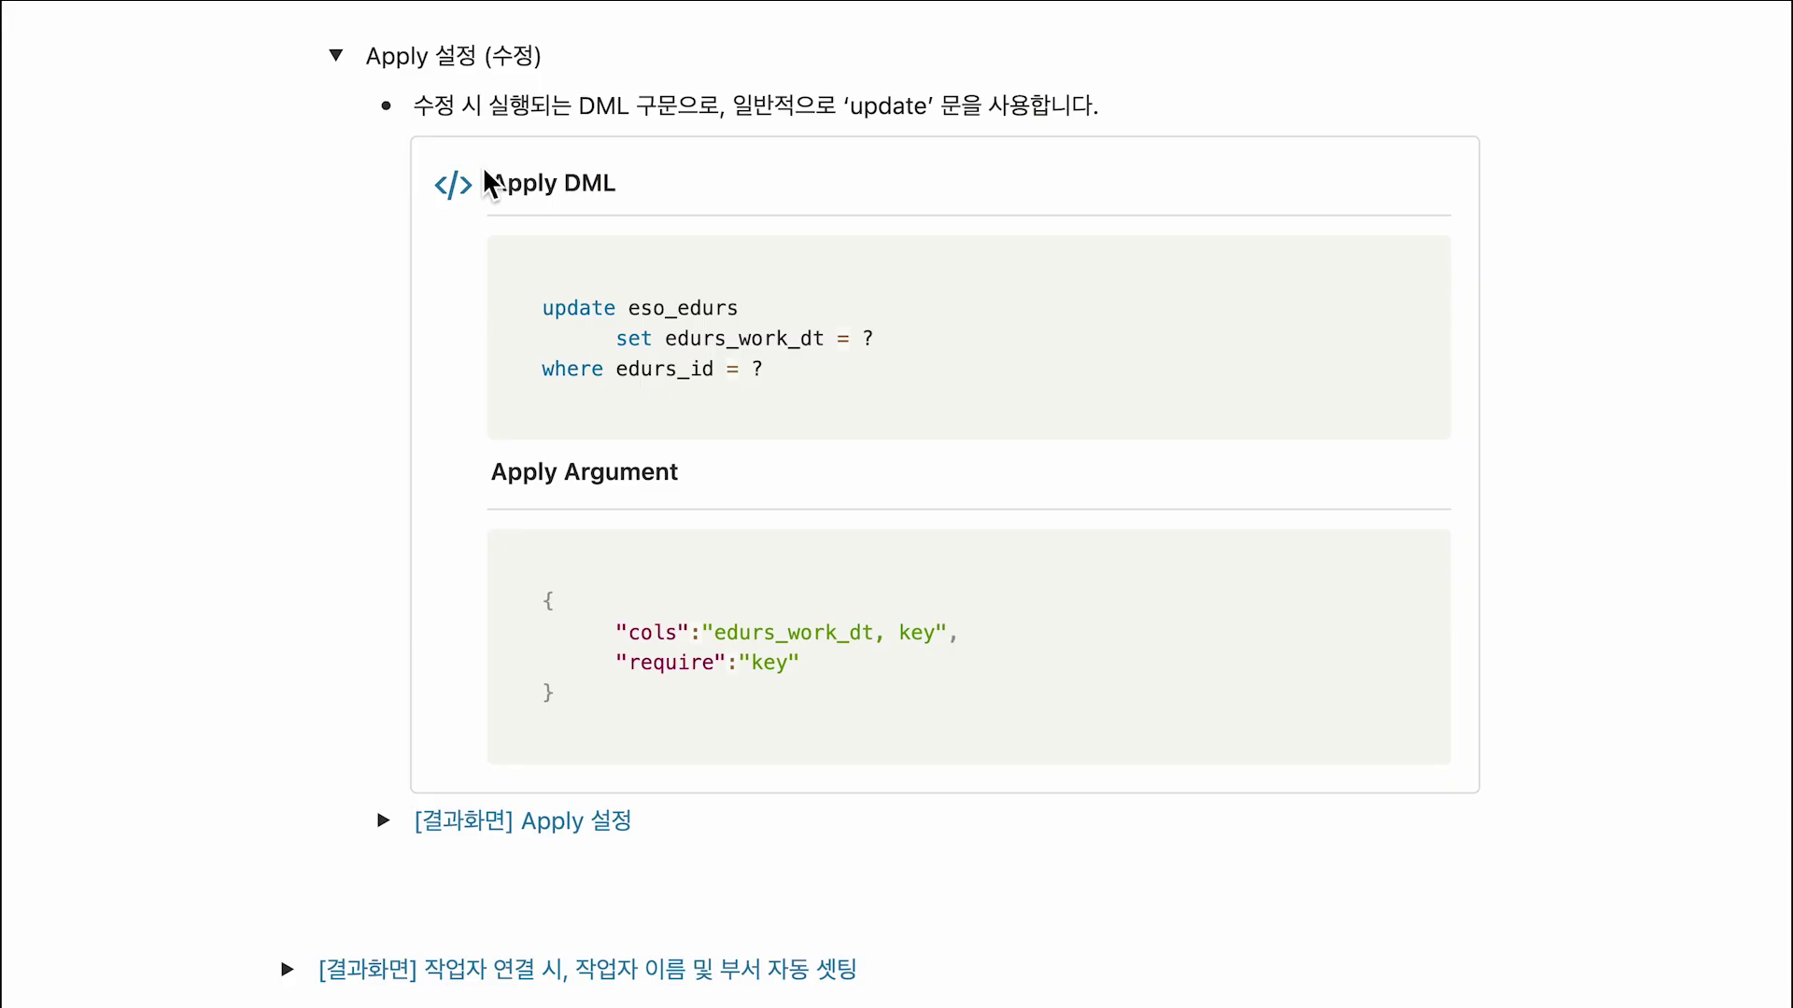
click(1435, 305)
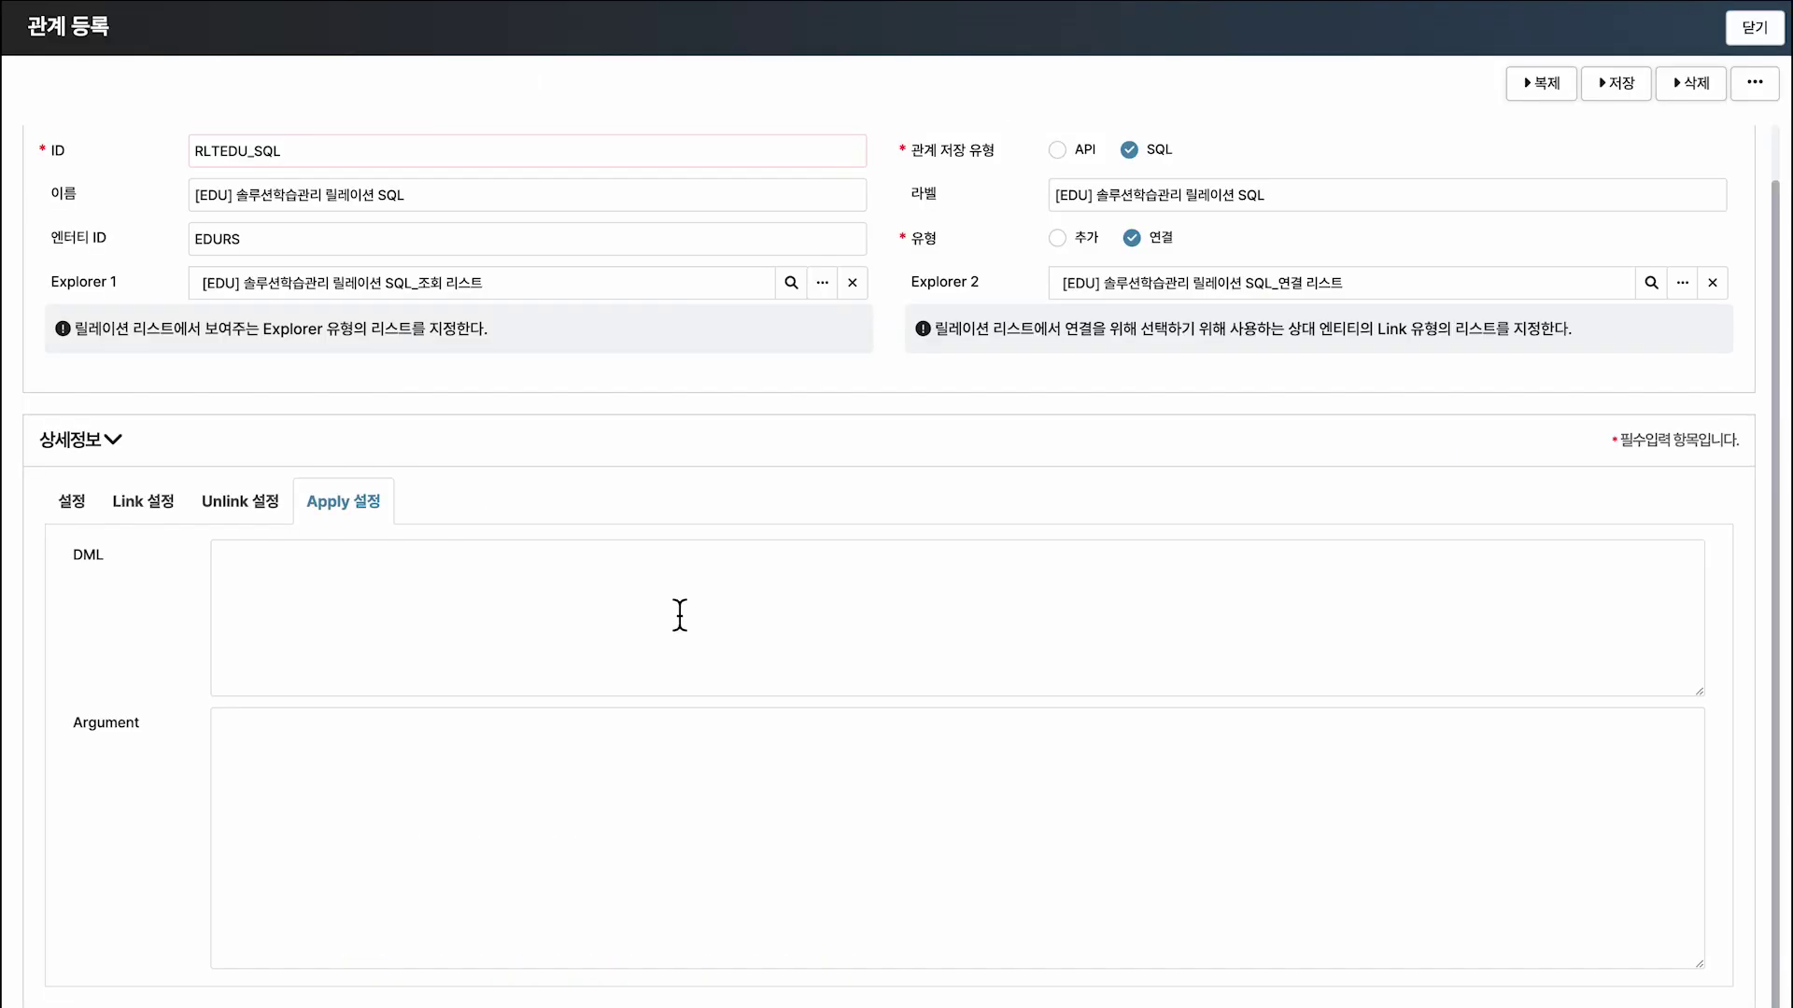
click(680, 616)
key(ctrl+v)
click(109, 544)
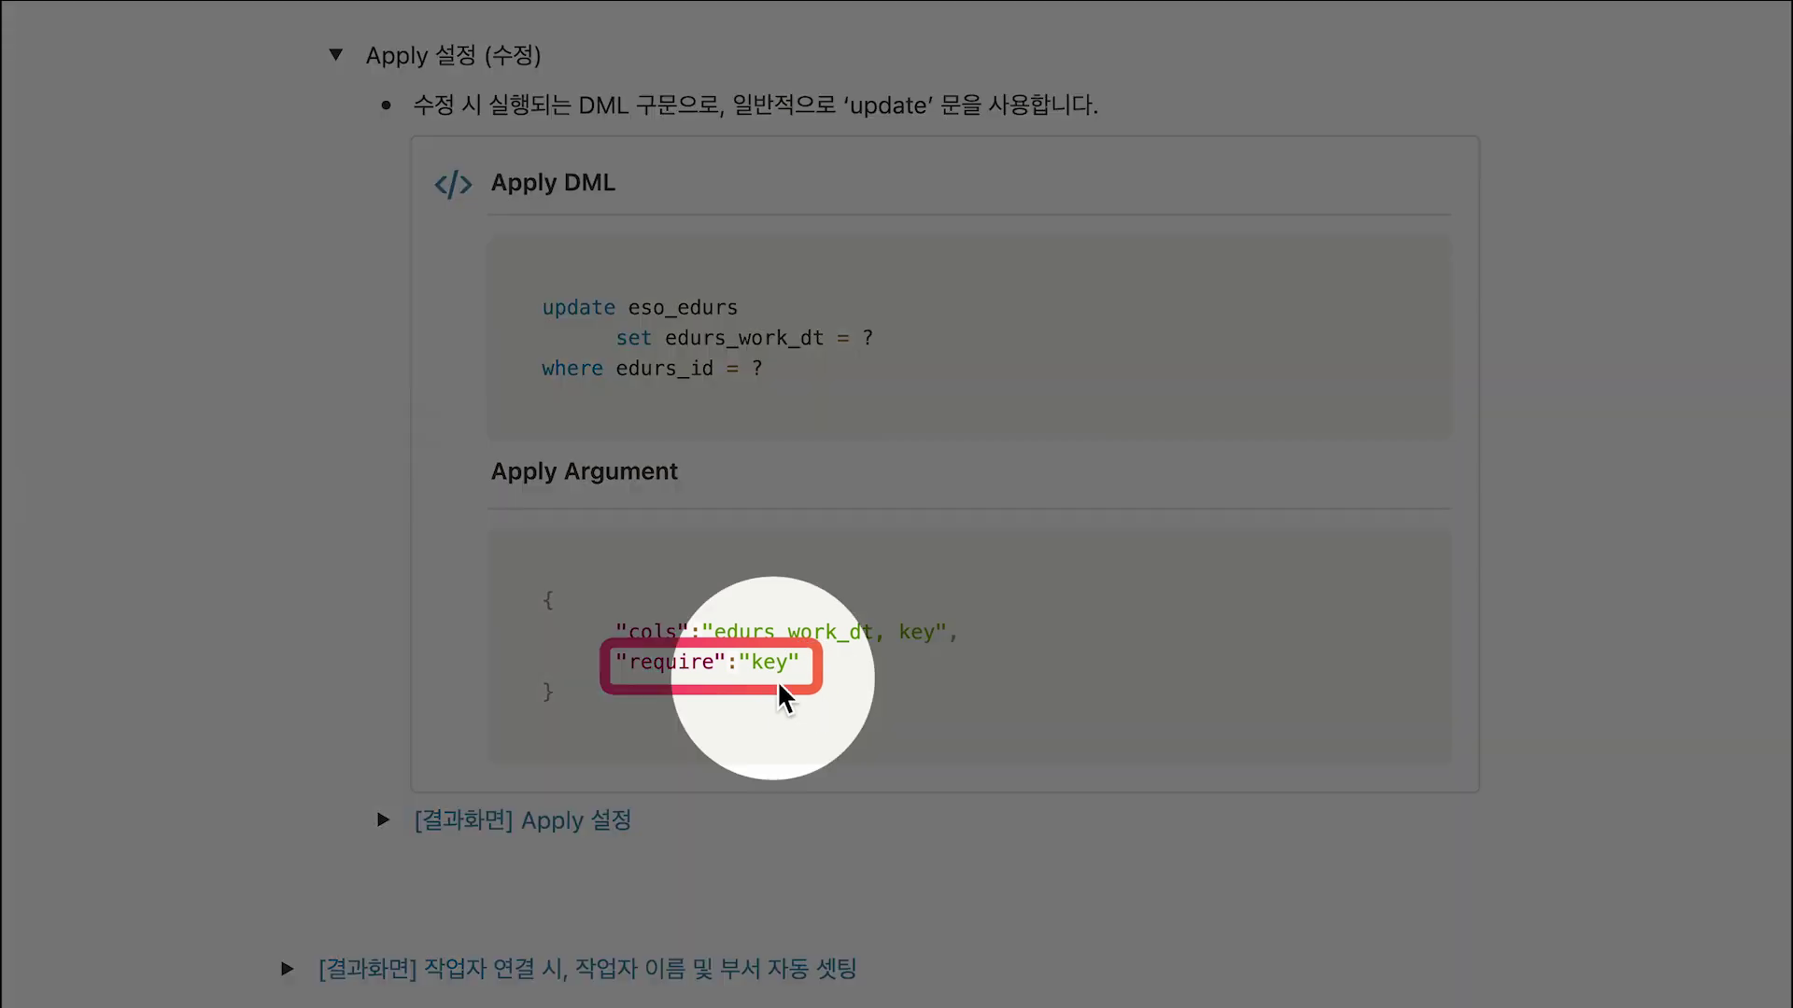
Add the Apply argument JSON (cols 'edurs_work_dt, key', require 'key') and save RLTEDU_SQL.
click(1429, 592)
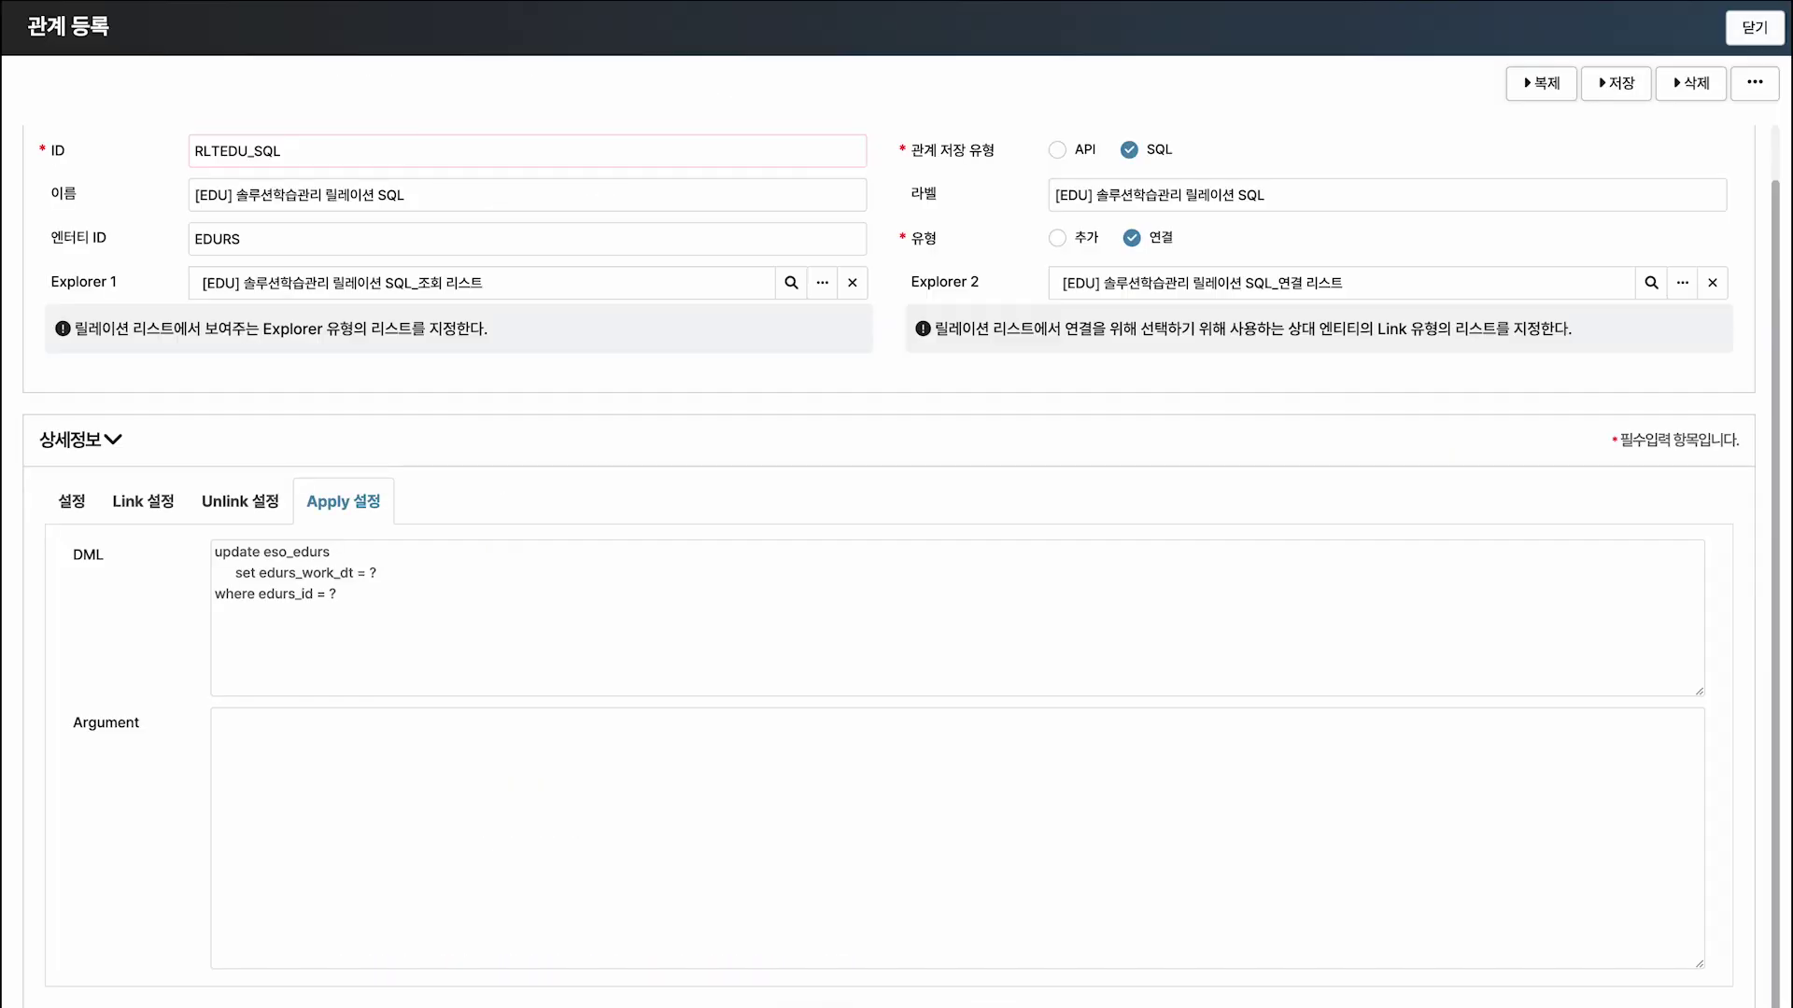
click(580, 780)
key(ctrl+v)
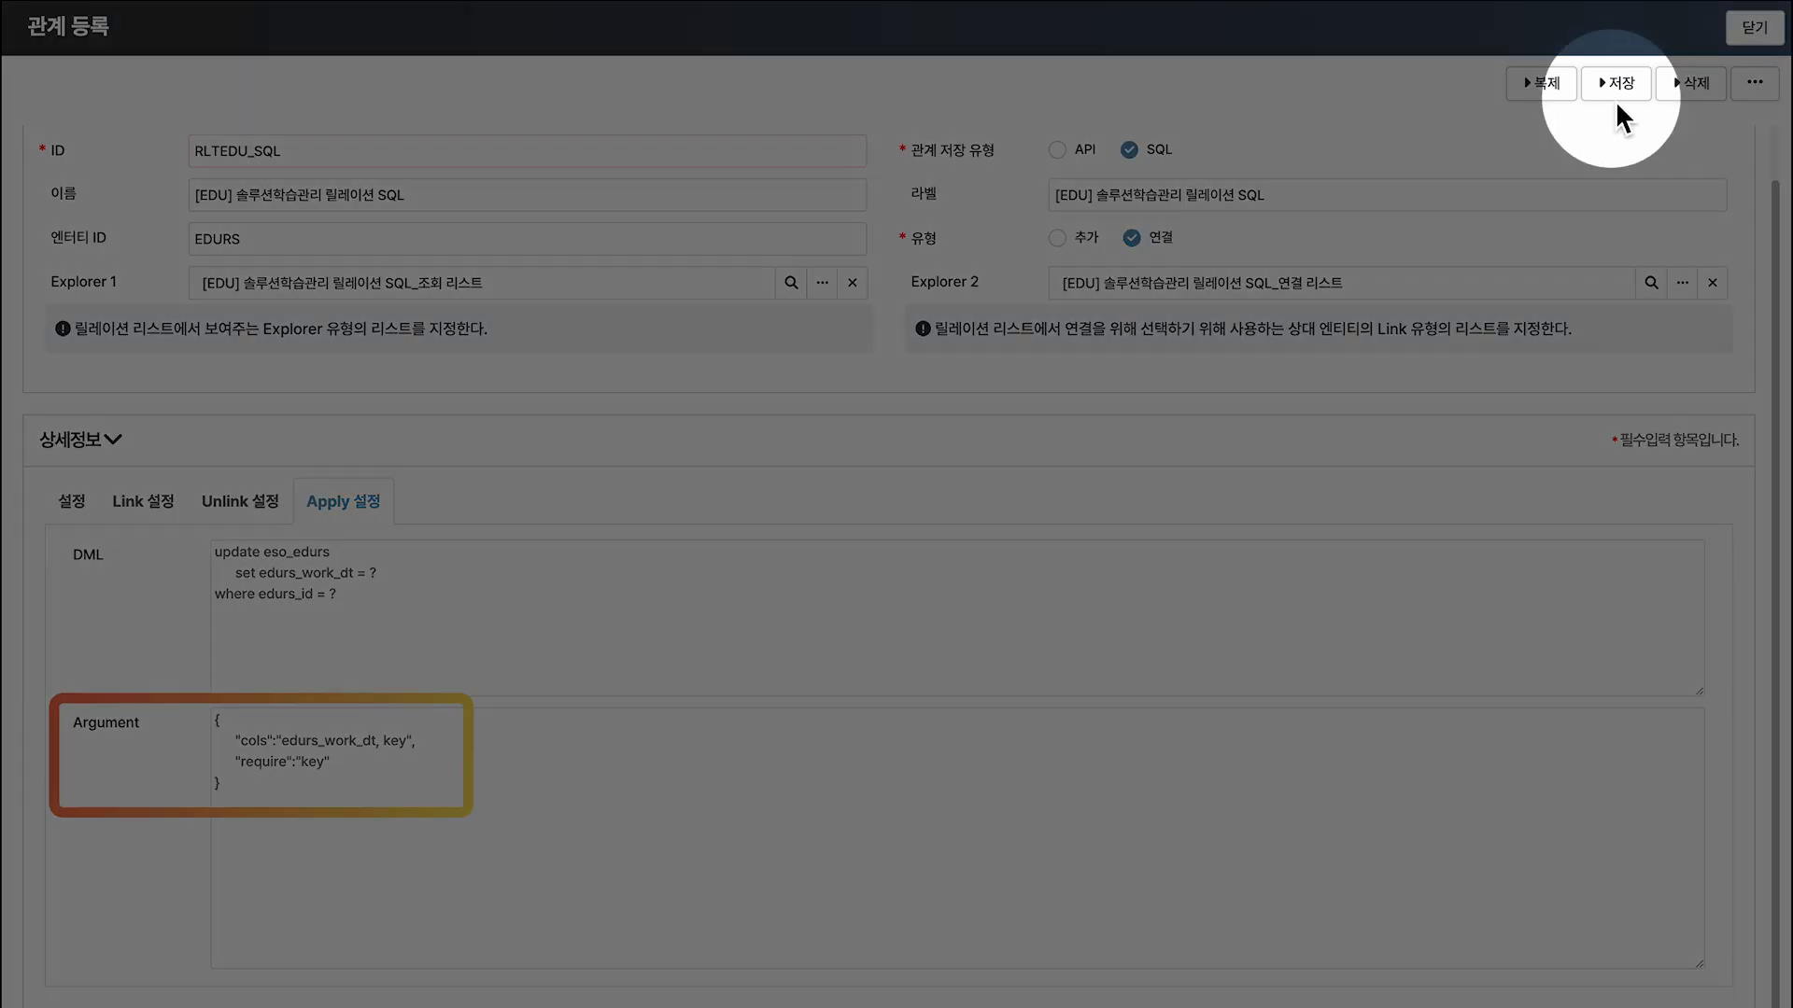
click(1615, 93)
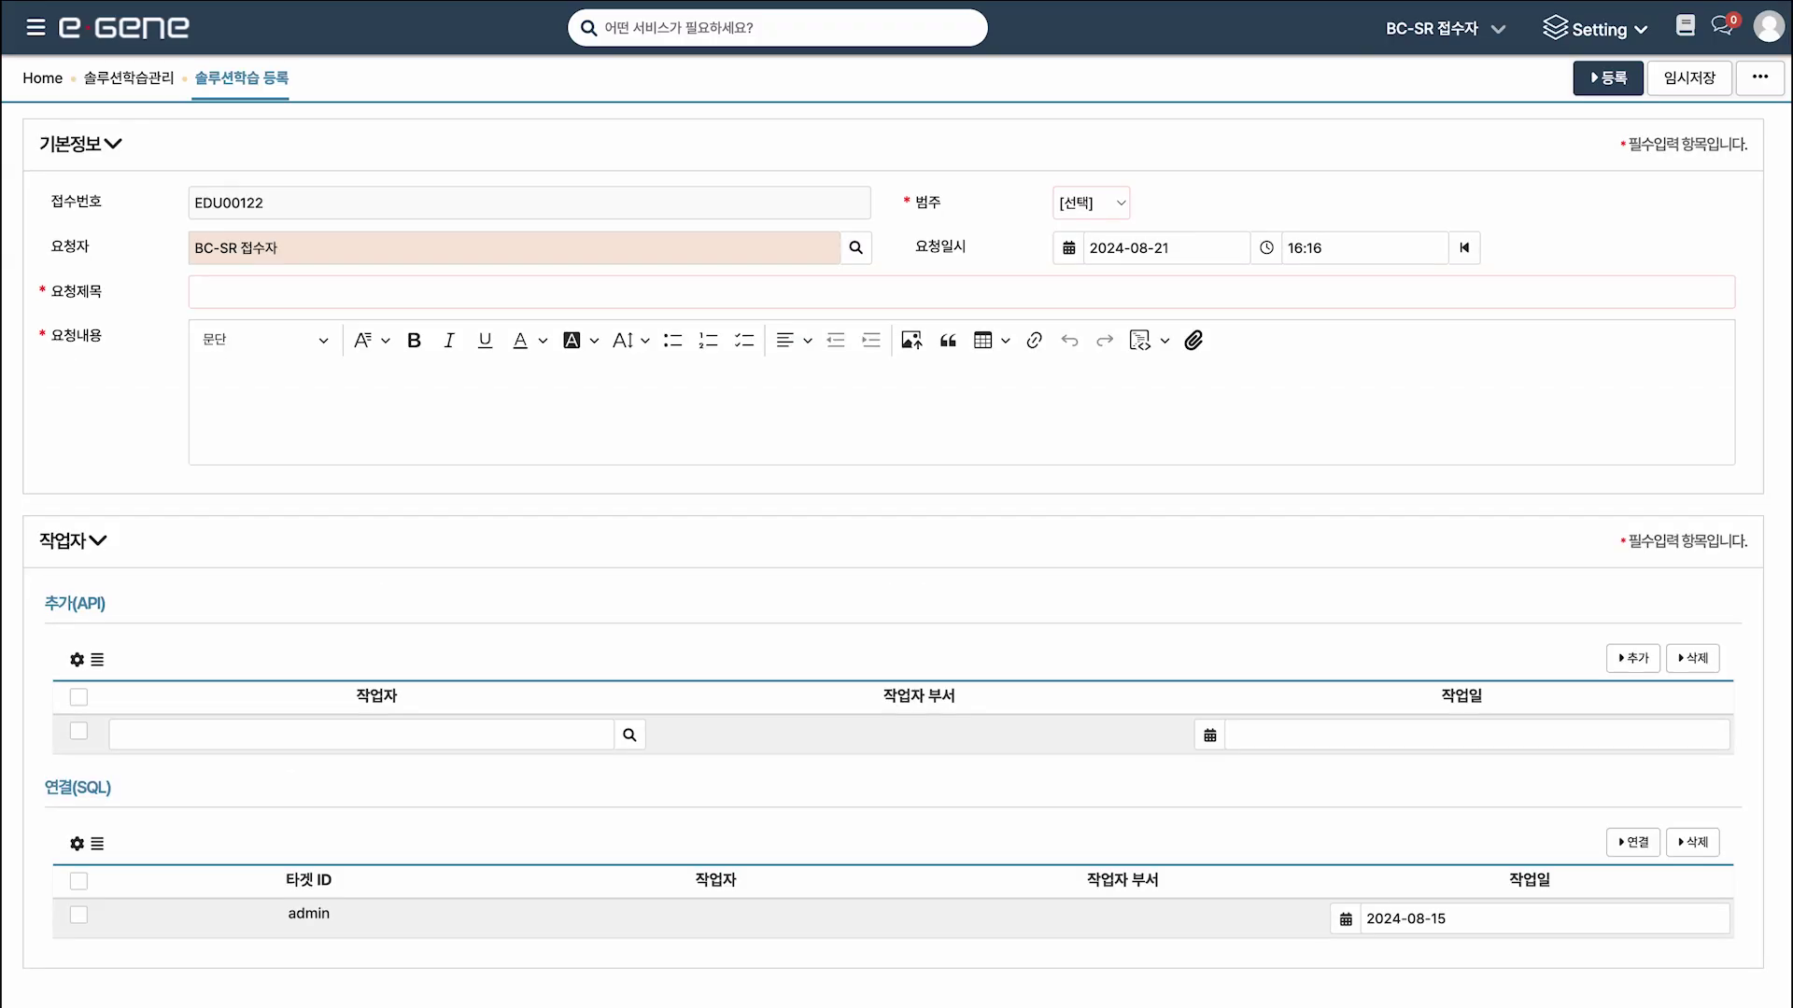
Reload the relation definitions via Setting > FormEdit > Relation Reload.
click(1597, 29)
mouse_move(1629, 296)
click(1746, 562)
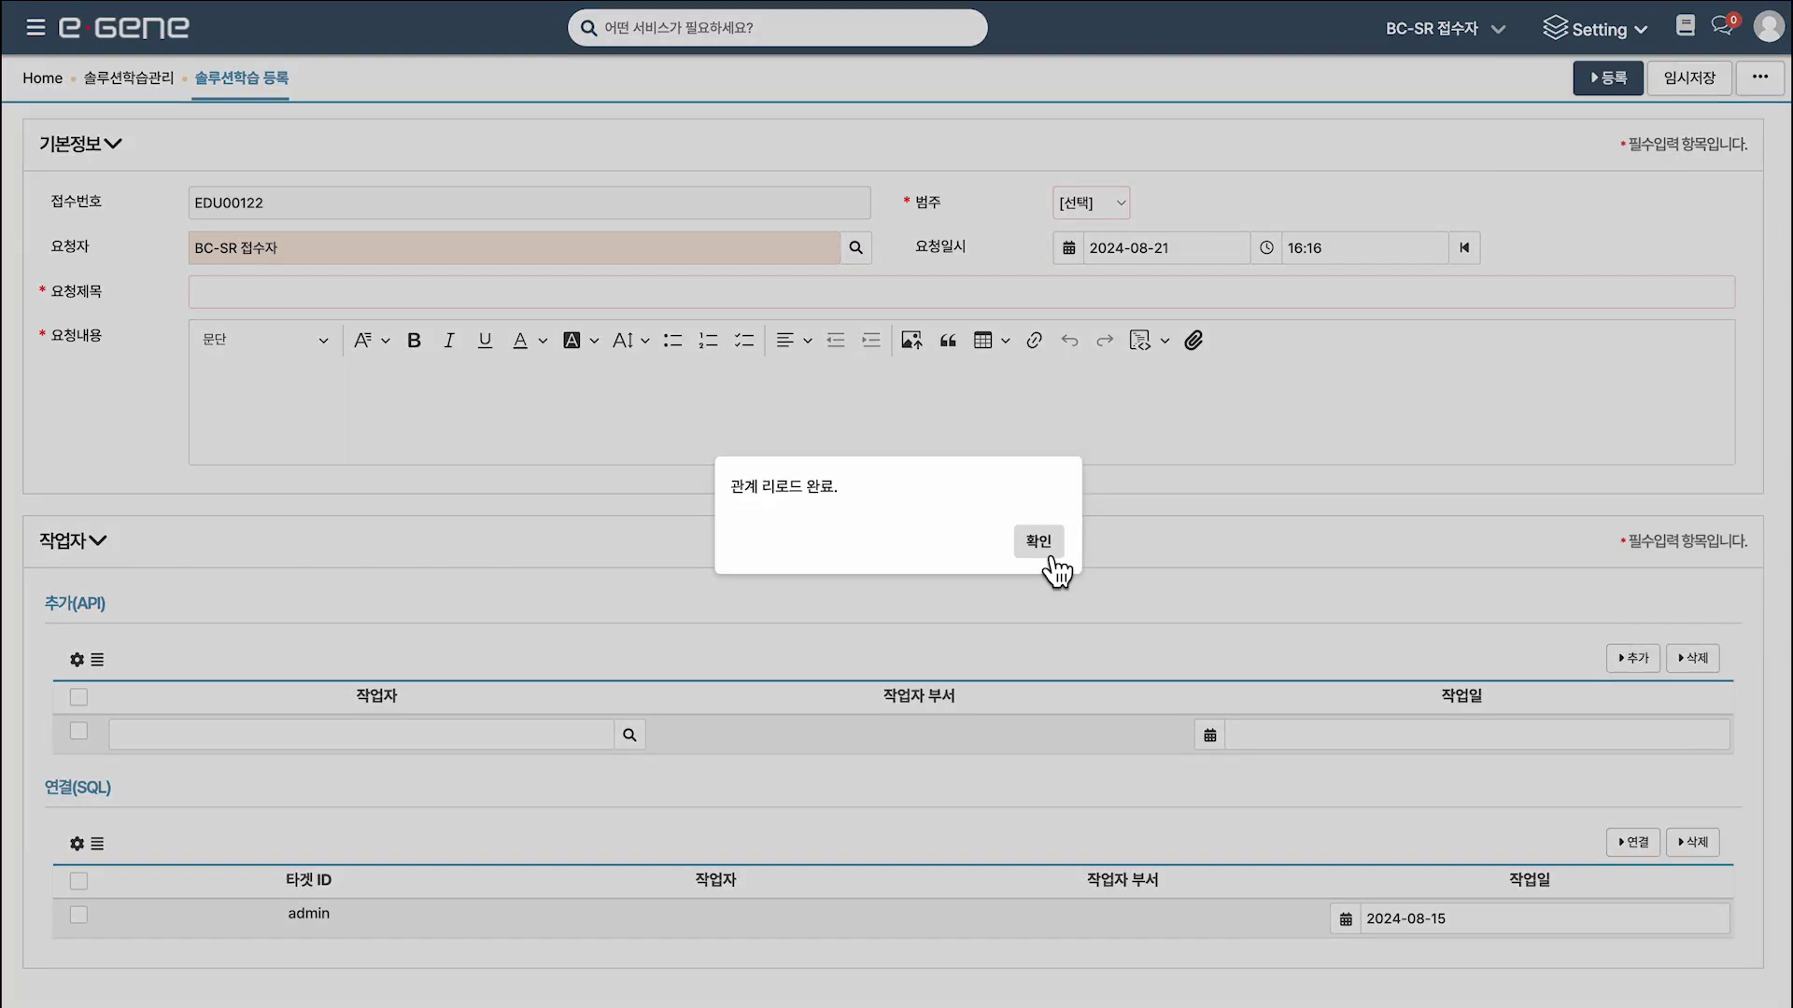
click(1038, 540)
Link admin into the 연결(SQL) grid so worker, department and date auto-fill.
click(1635, 842)
click(285, 373)
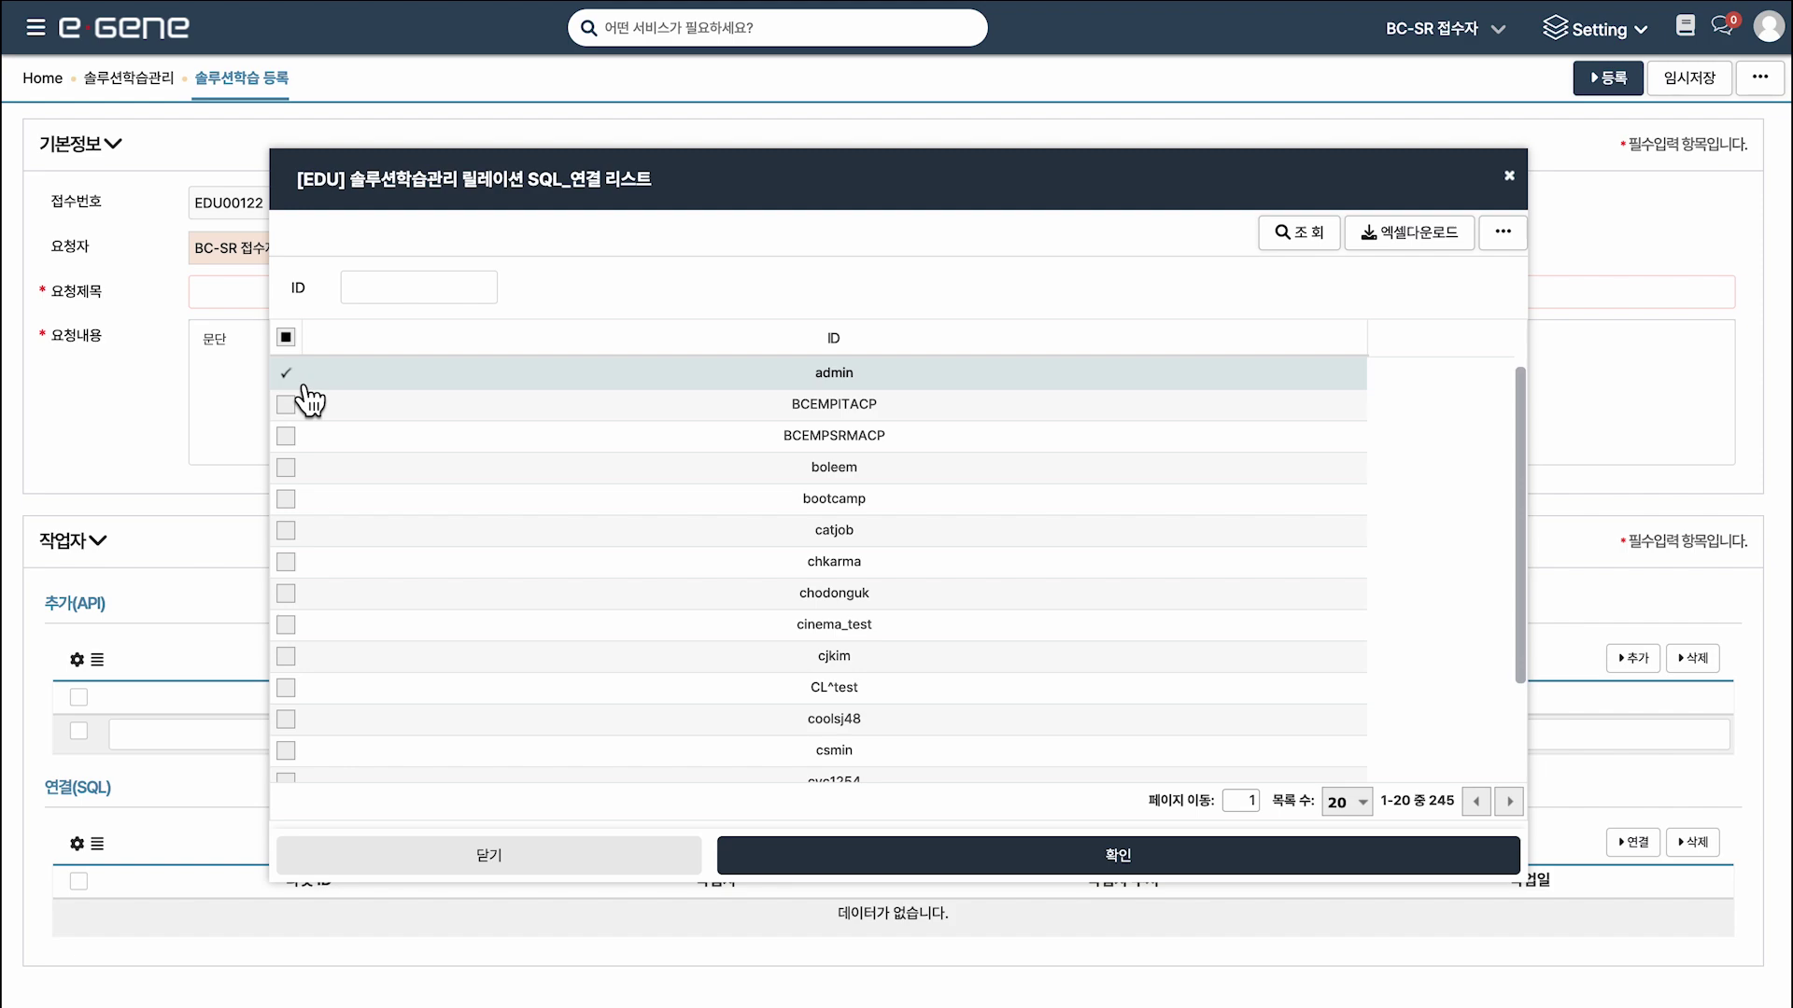
click(1193, 868)
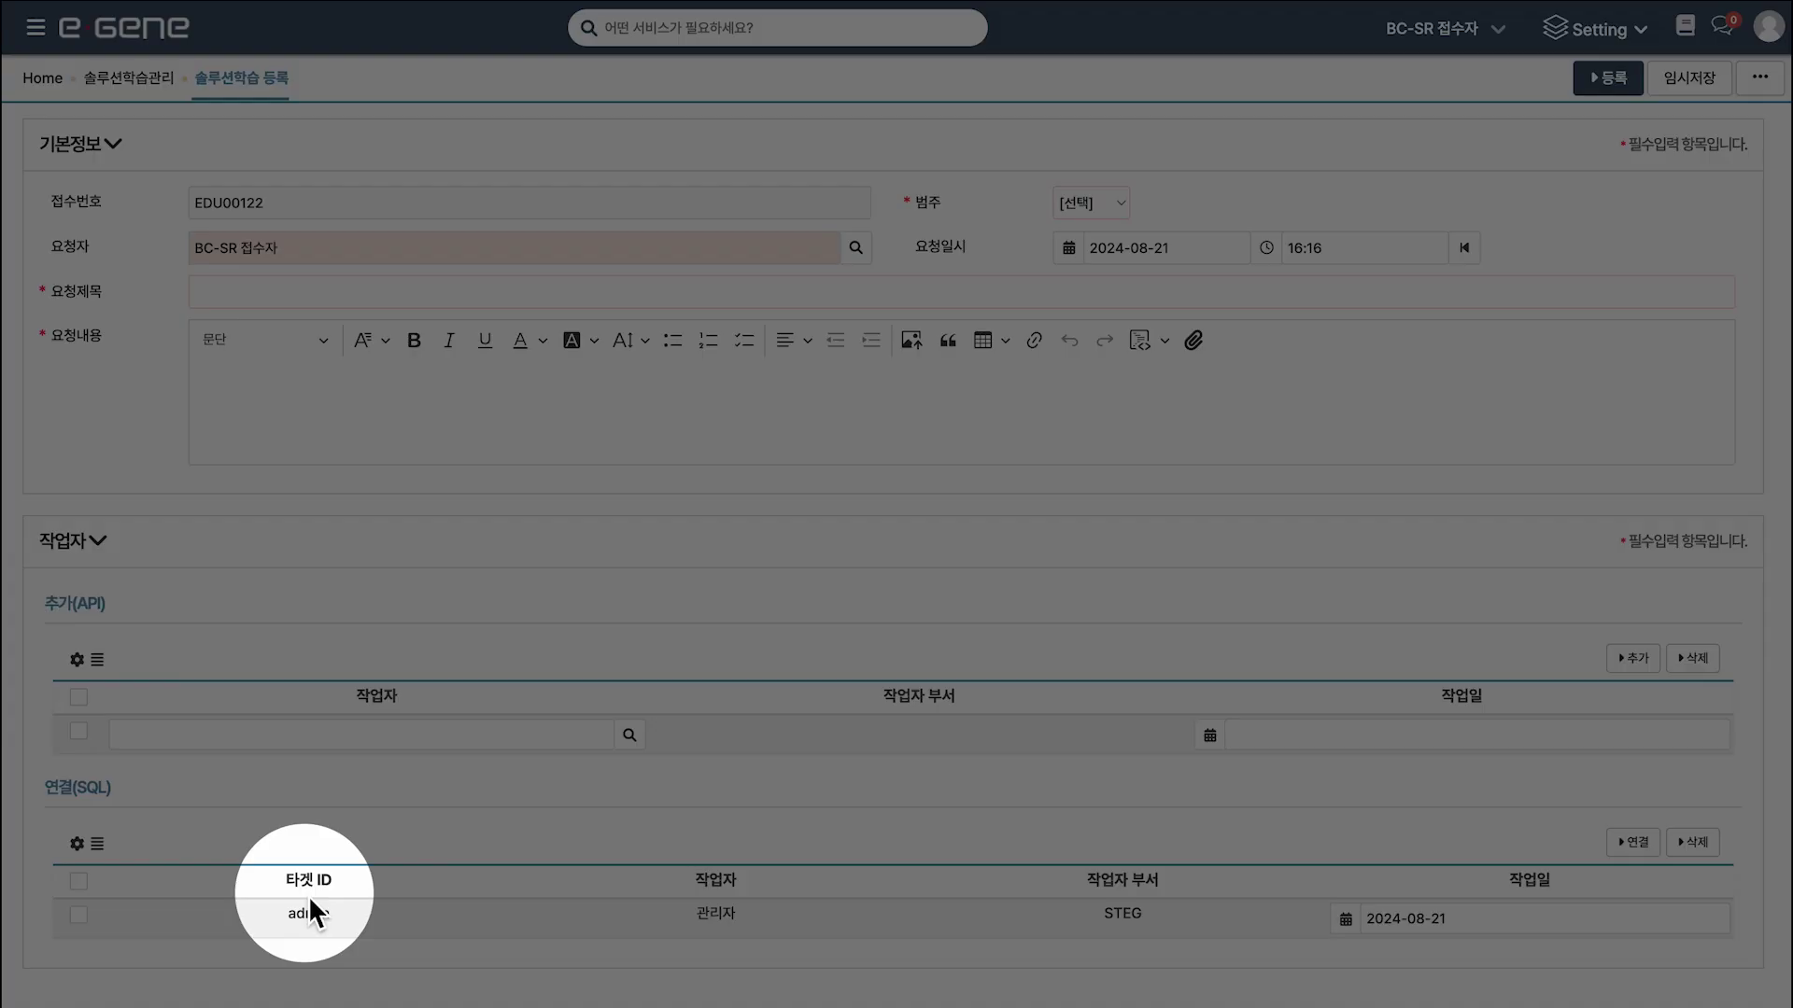